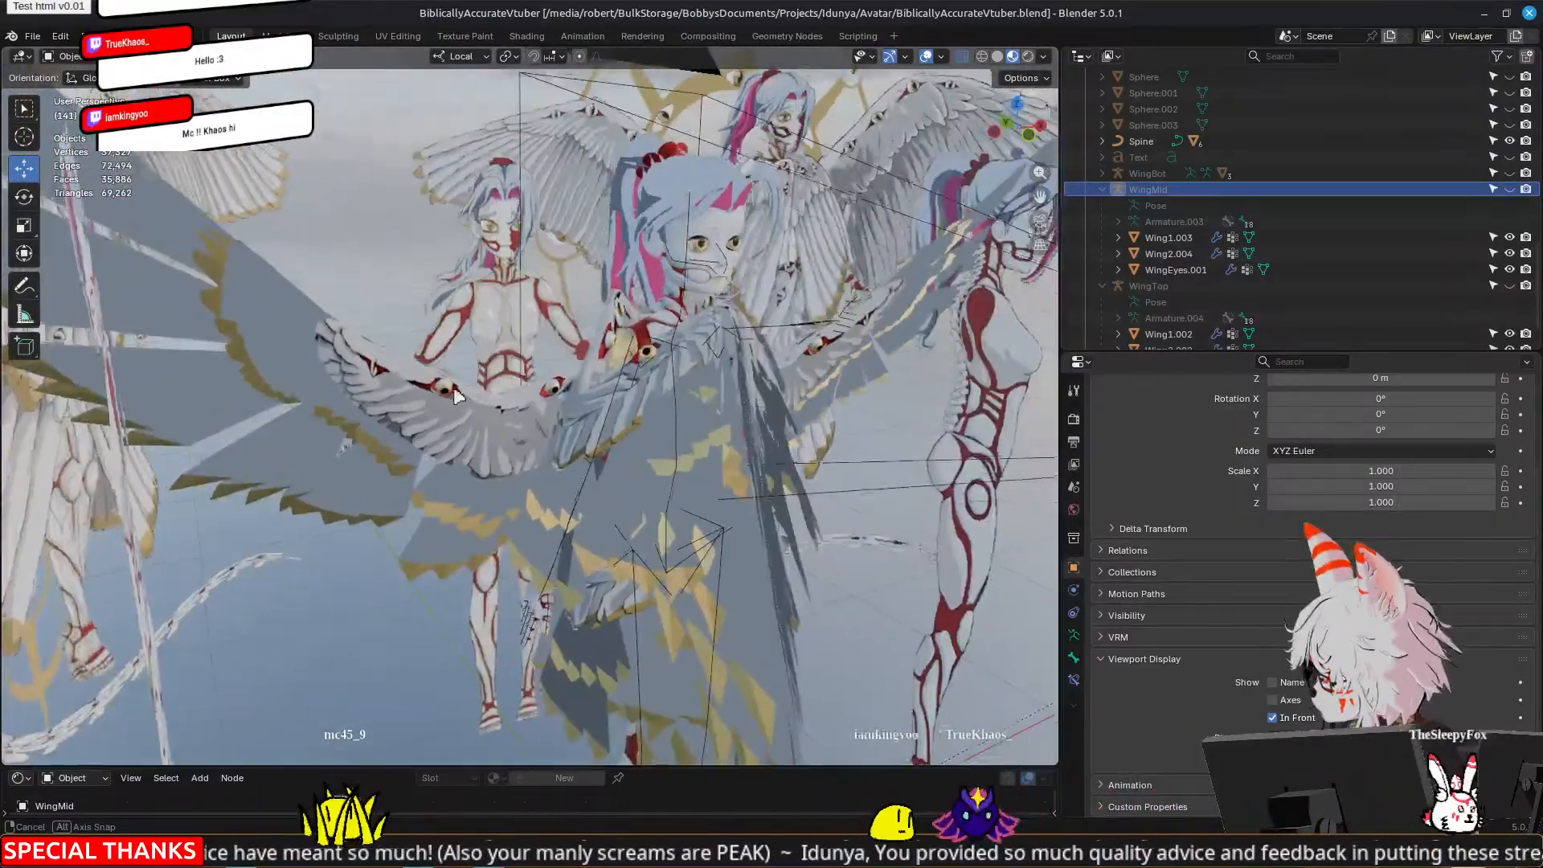
Step: Hide the Camera object under CameraRotator in the viewport
scroll(689, 265, "up", 2)
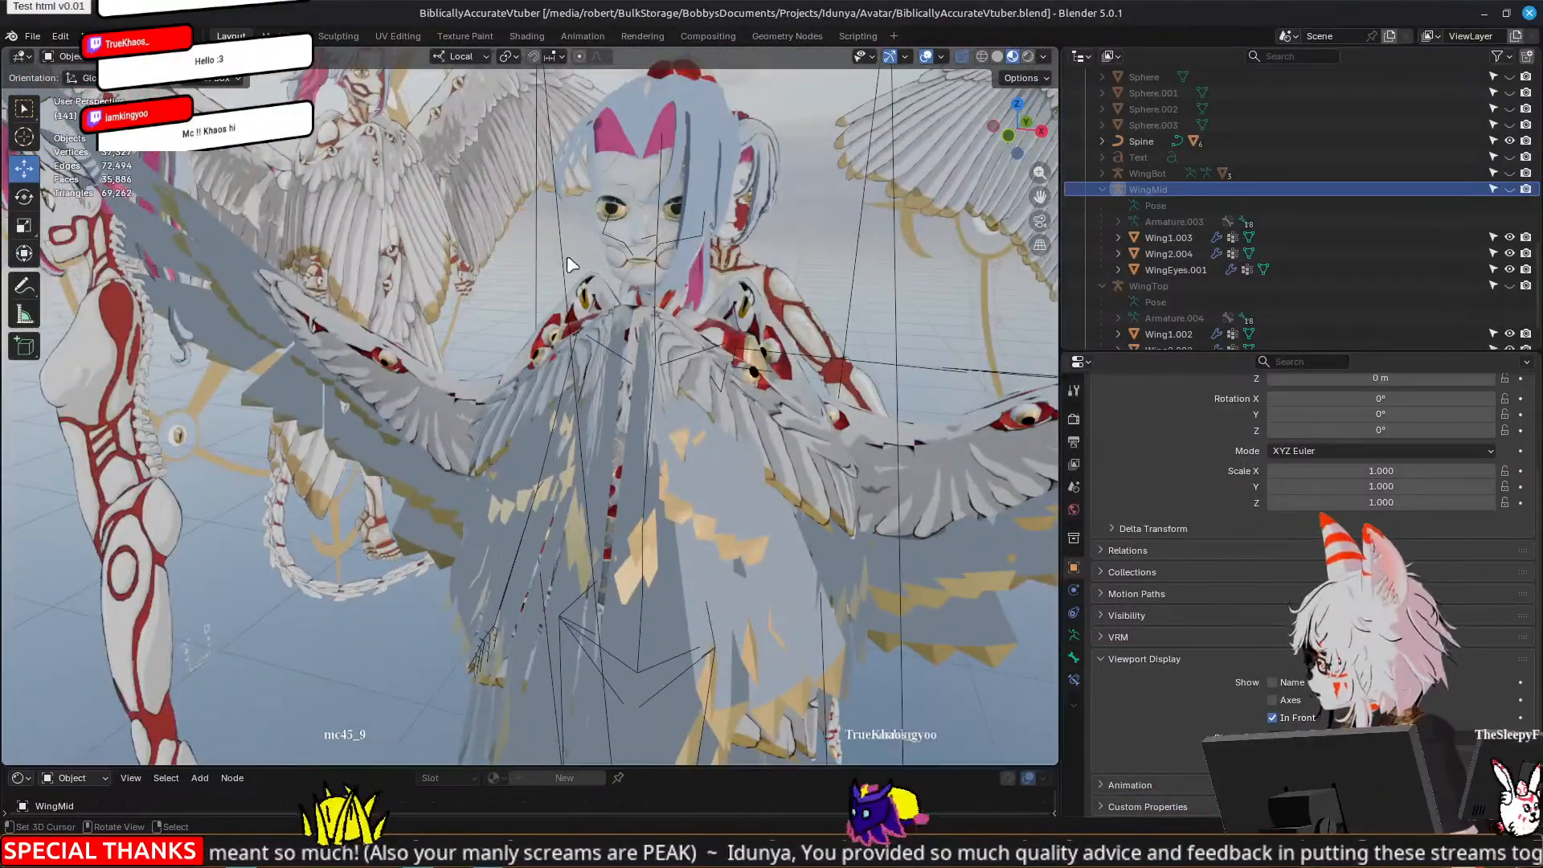
left_click(561, 224)
scroll(1244, 304, "down", 2)
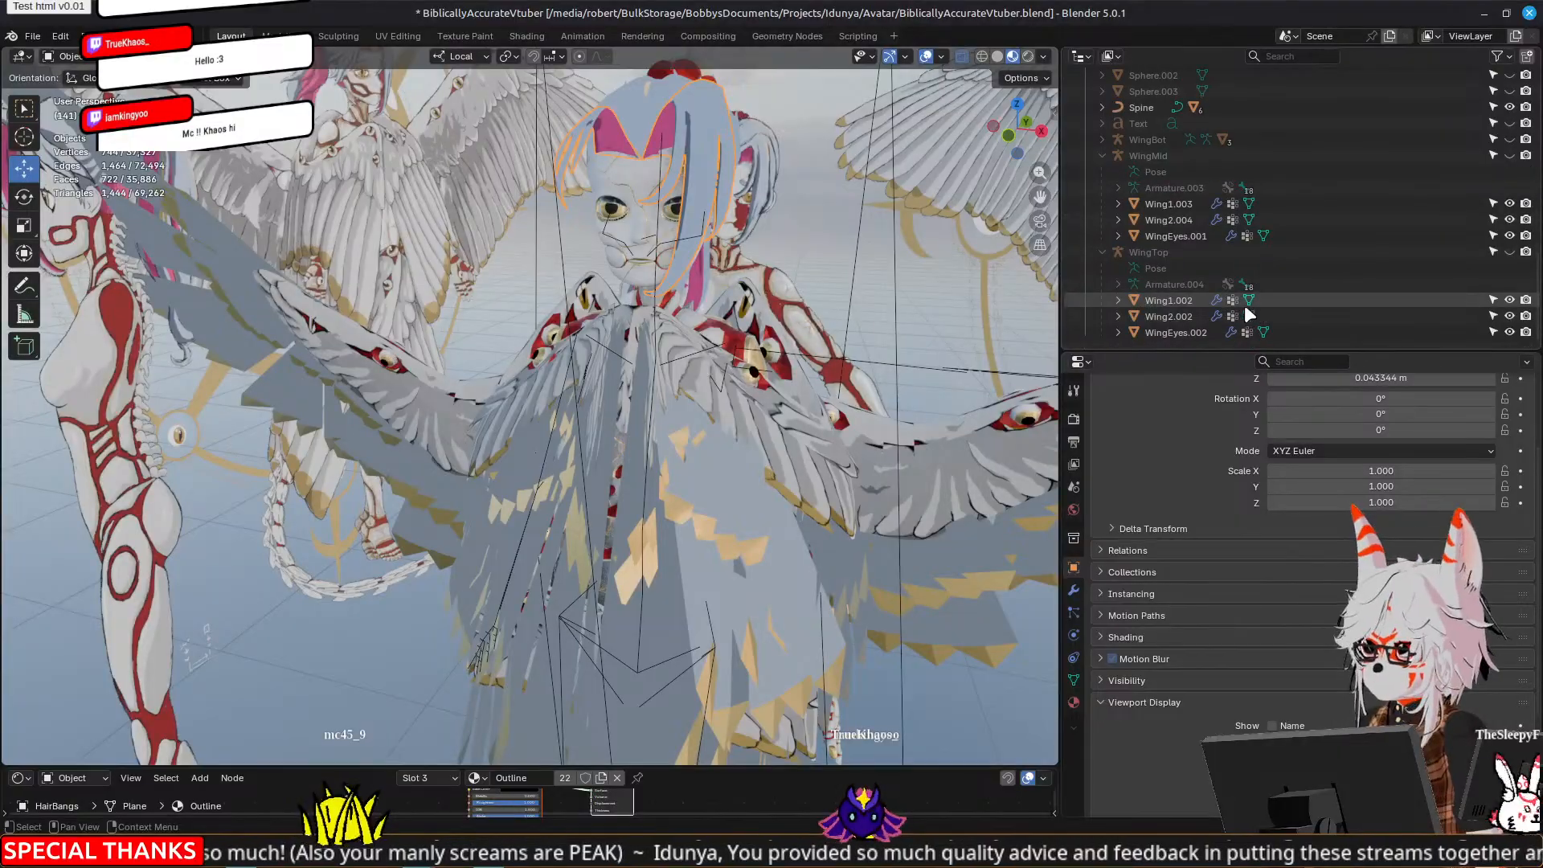
scroll(1295, 254, "up", 10)
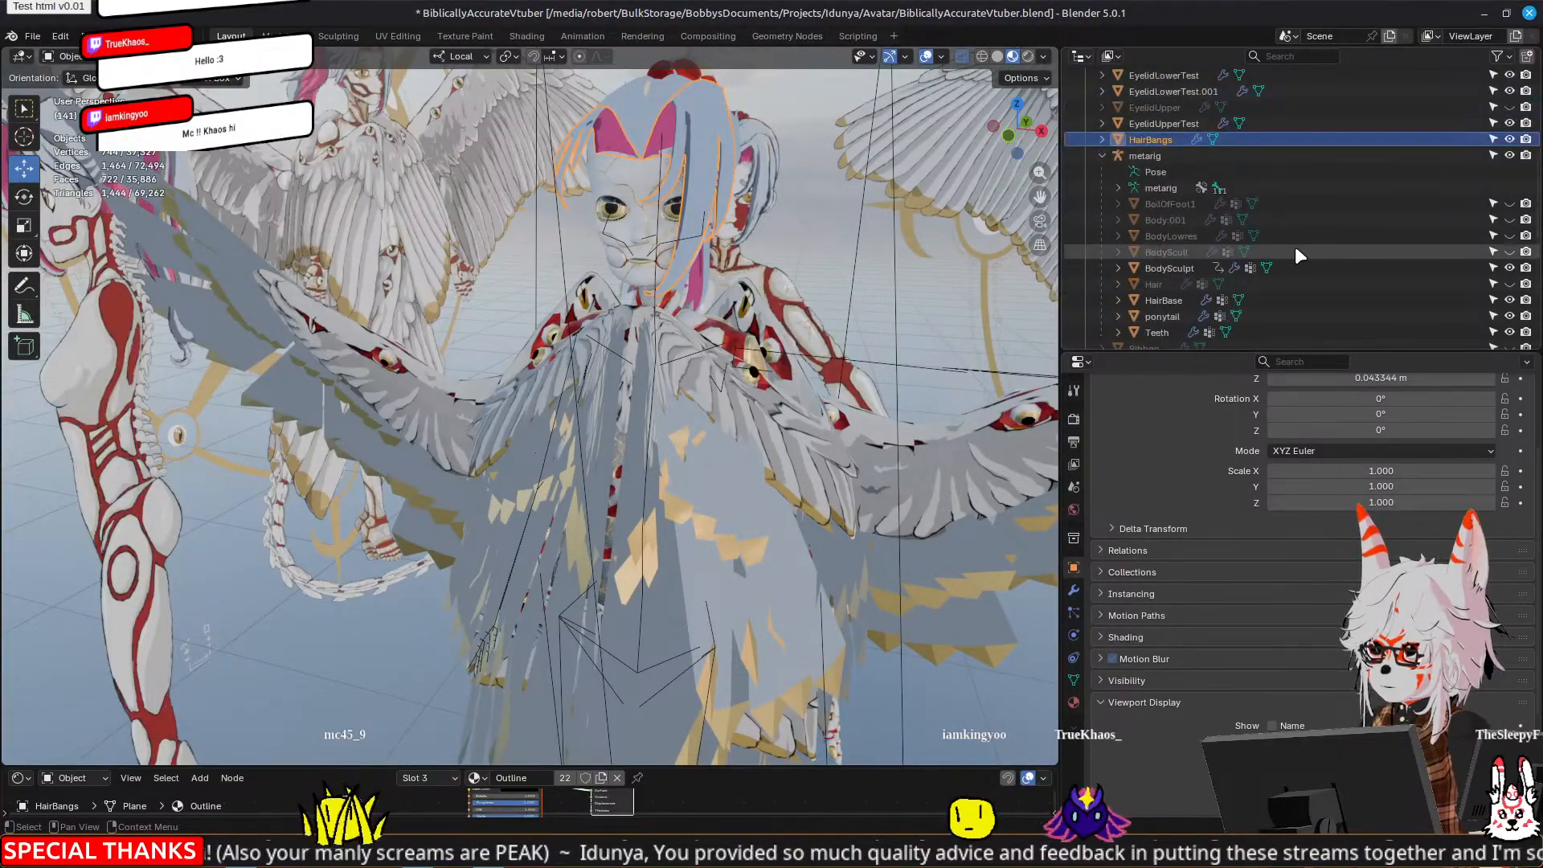
scroll(1296, 251, "up", 4)
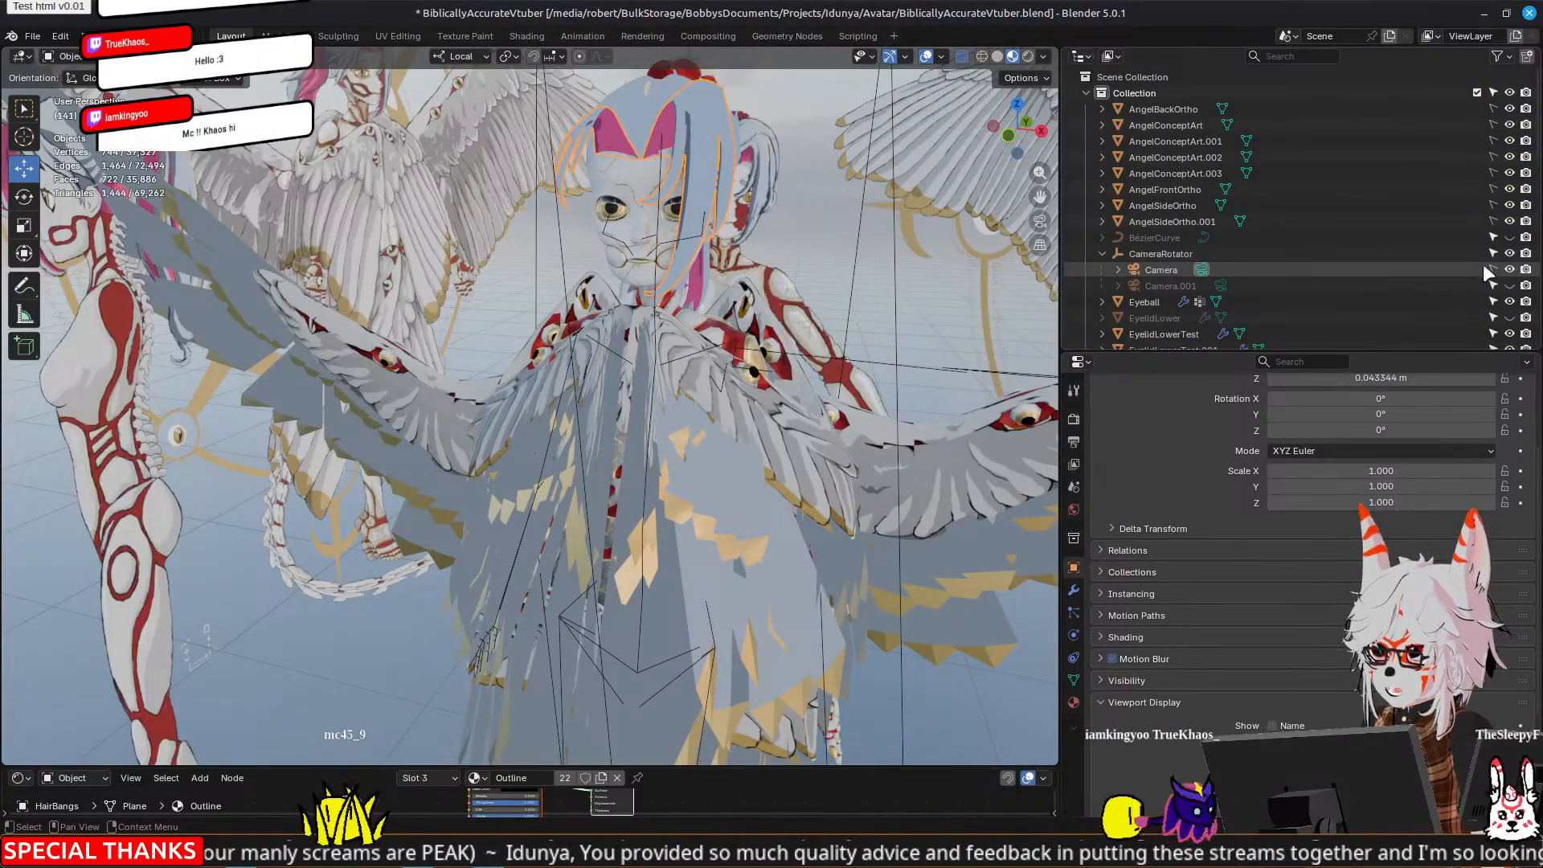
left_click(1510, 270)
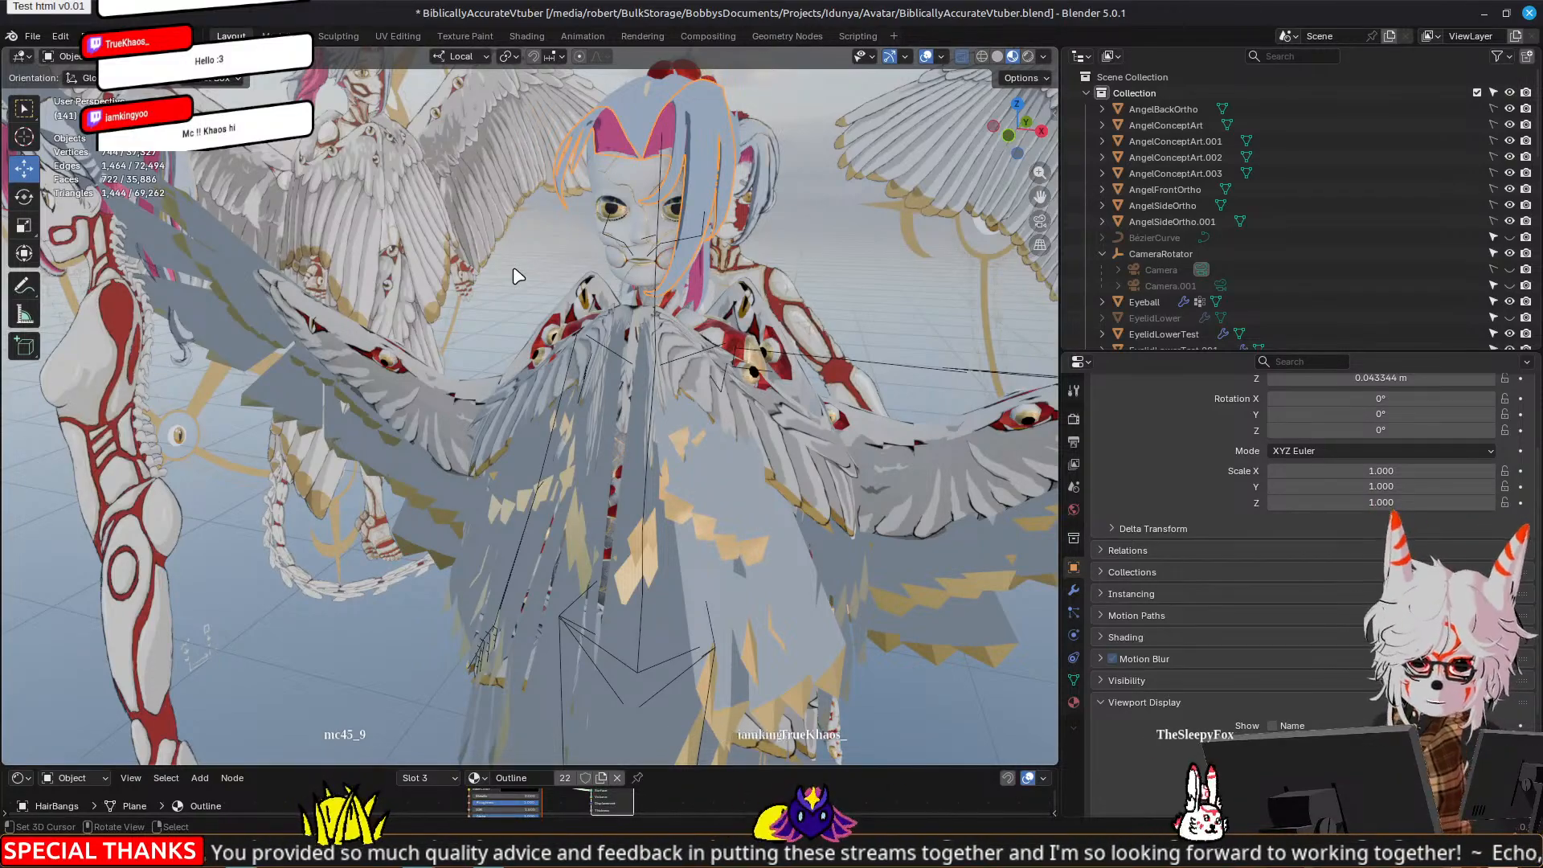
scroll(681, 284, "up", 5)
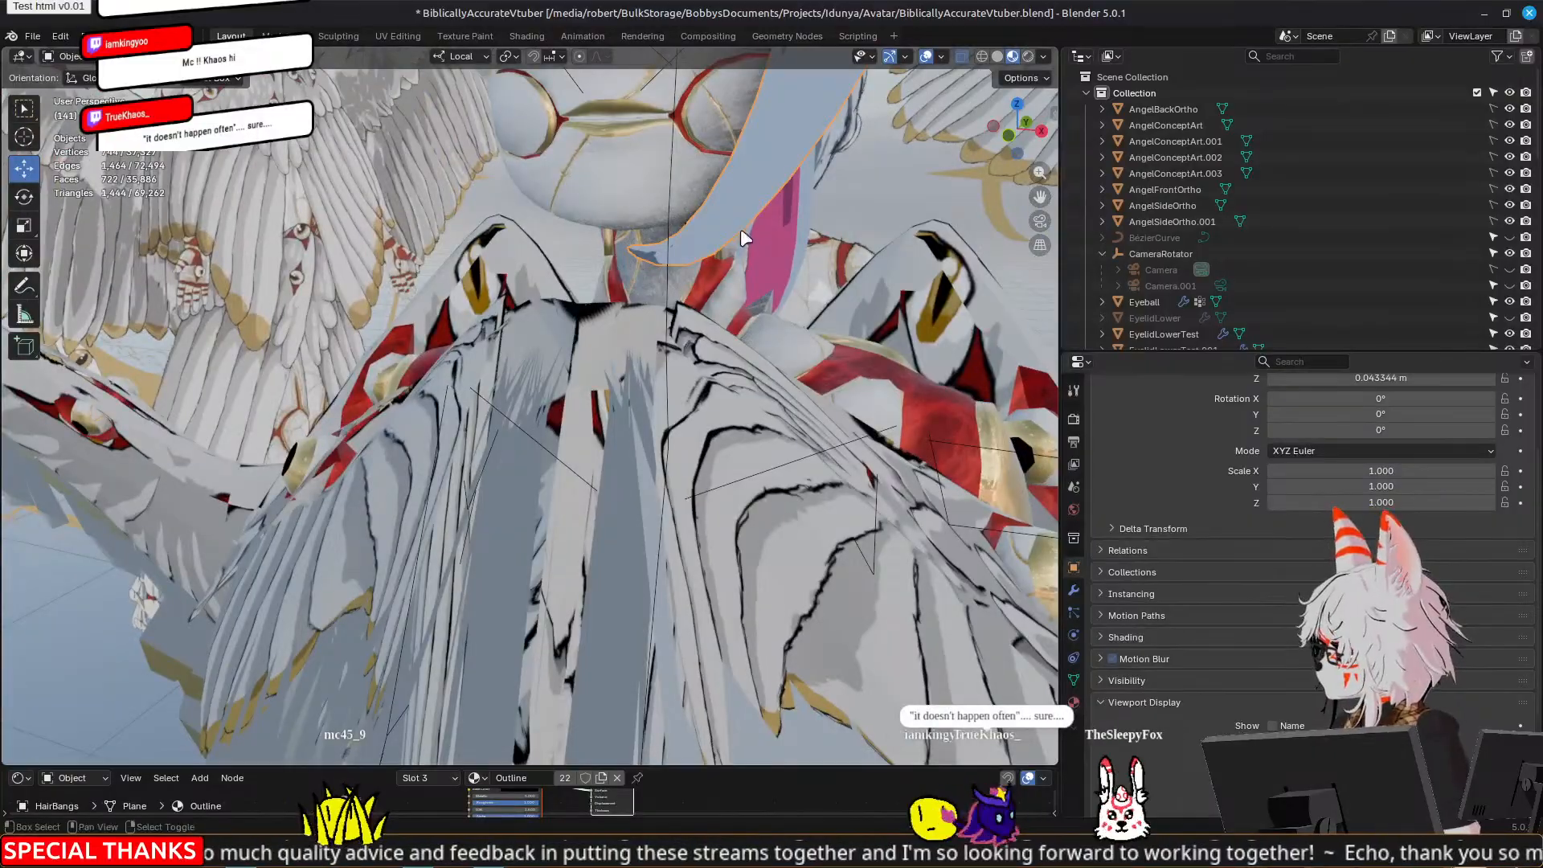
middle_click_drag(740, 229, 667, 314, "shift")
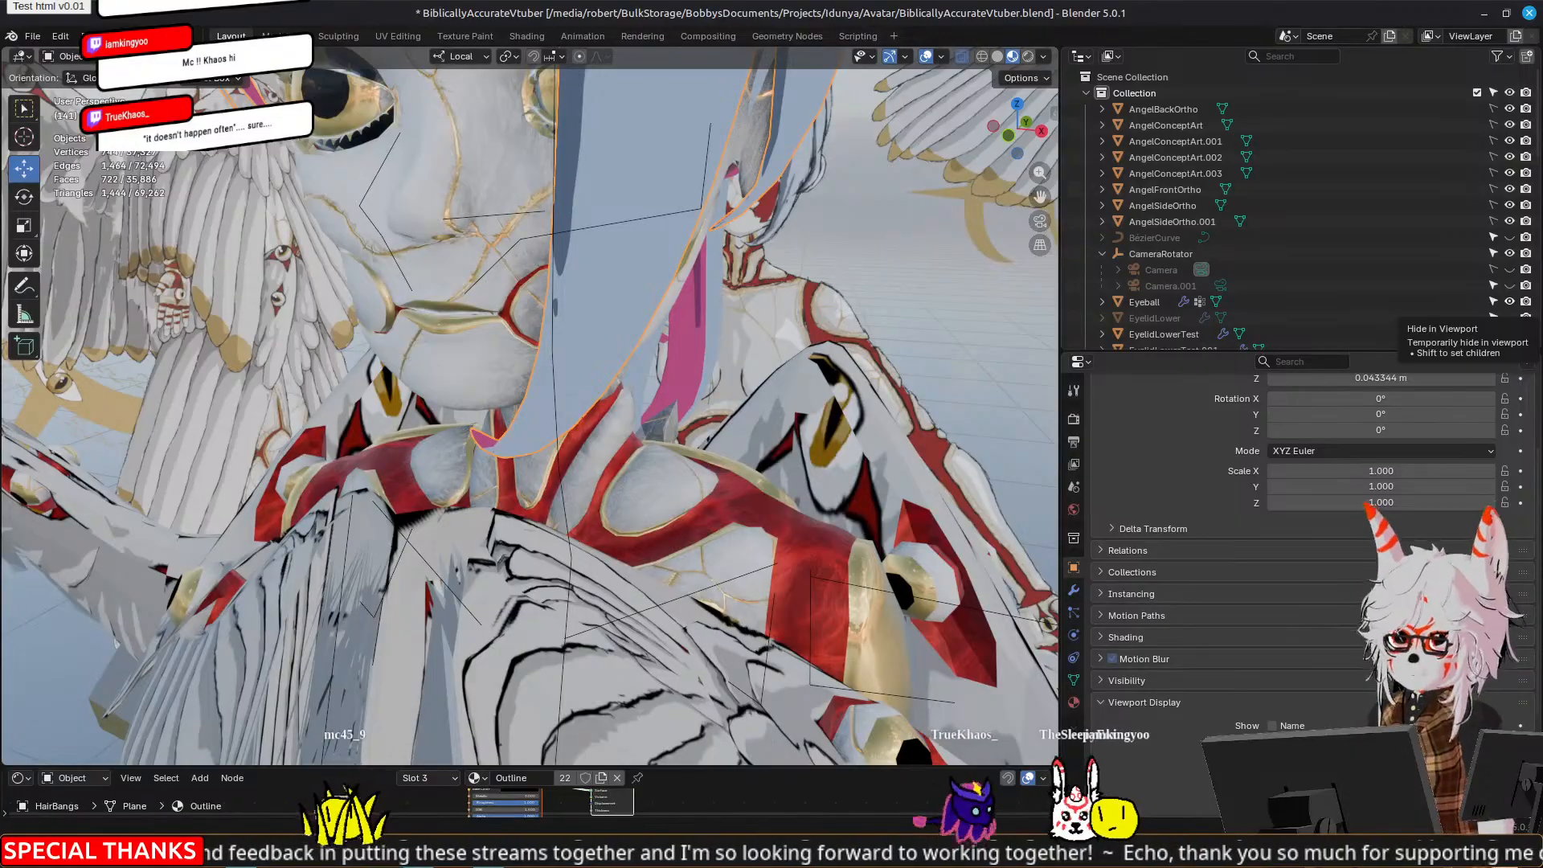
middle_click_drag(481, 366, 626, 305, "shift")
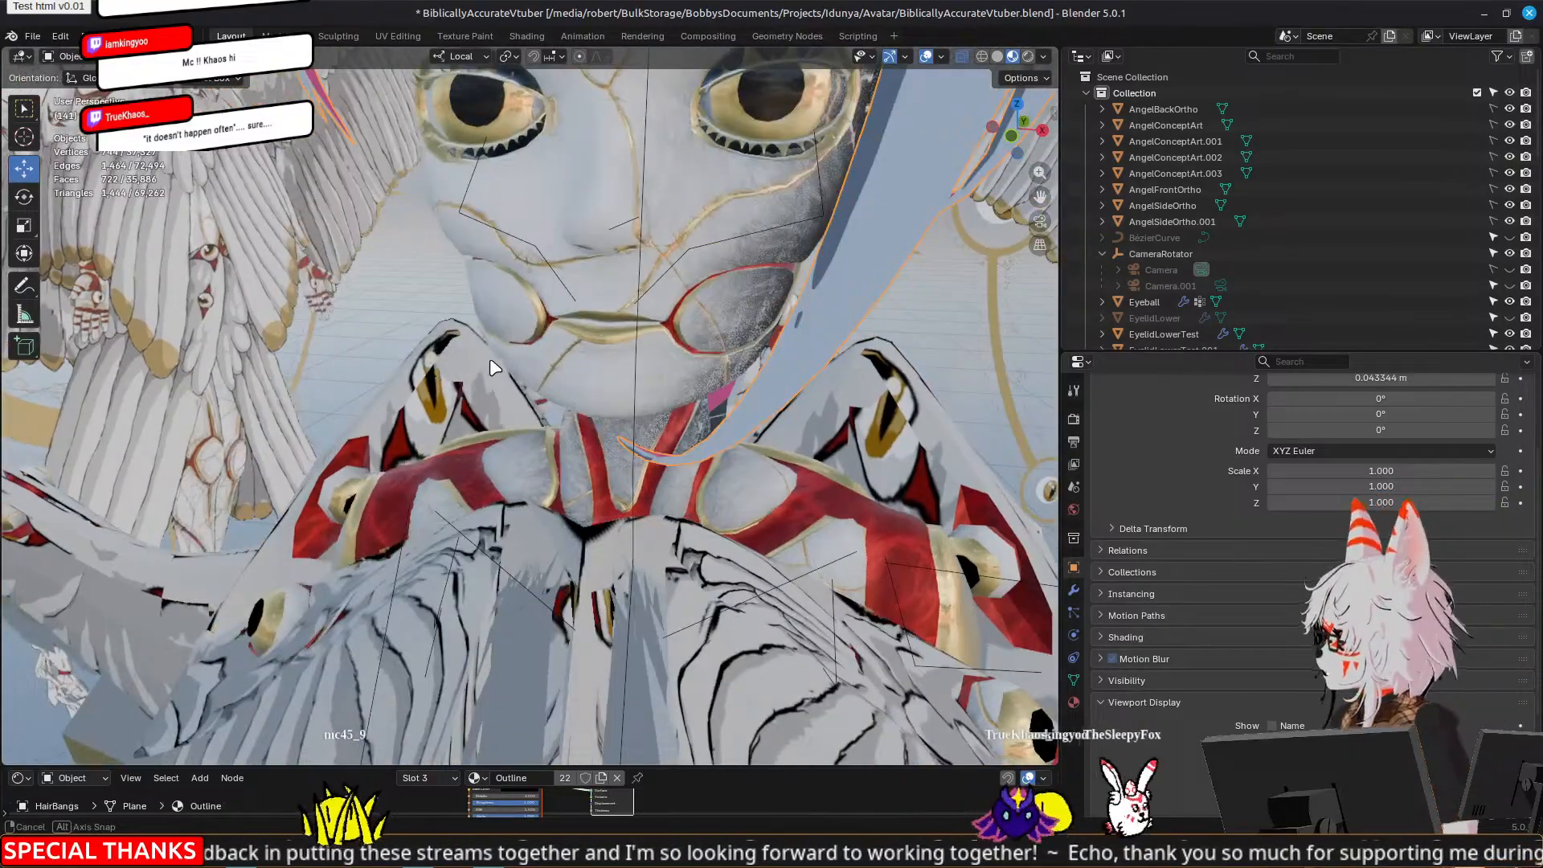
left_click(626, 305)
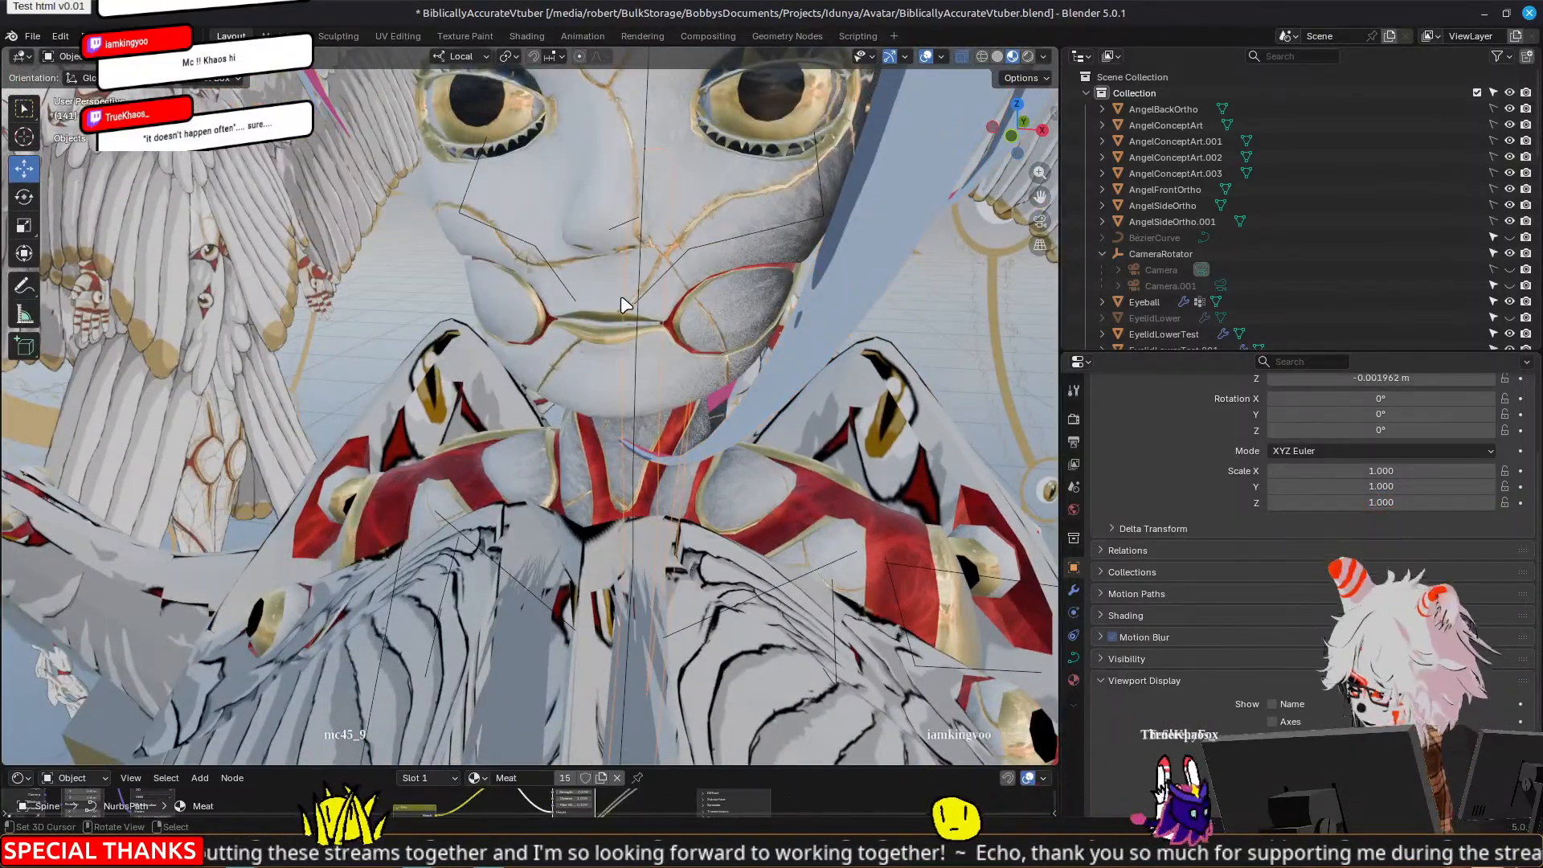
key("Tab")
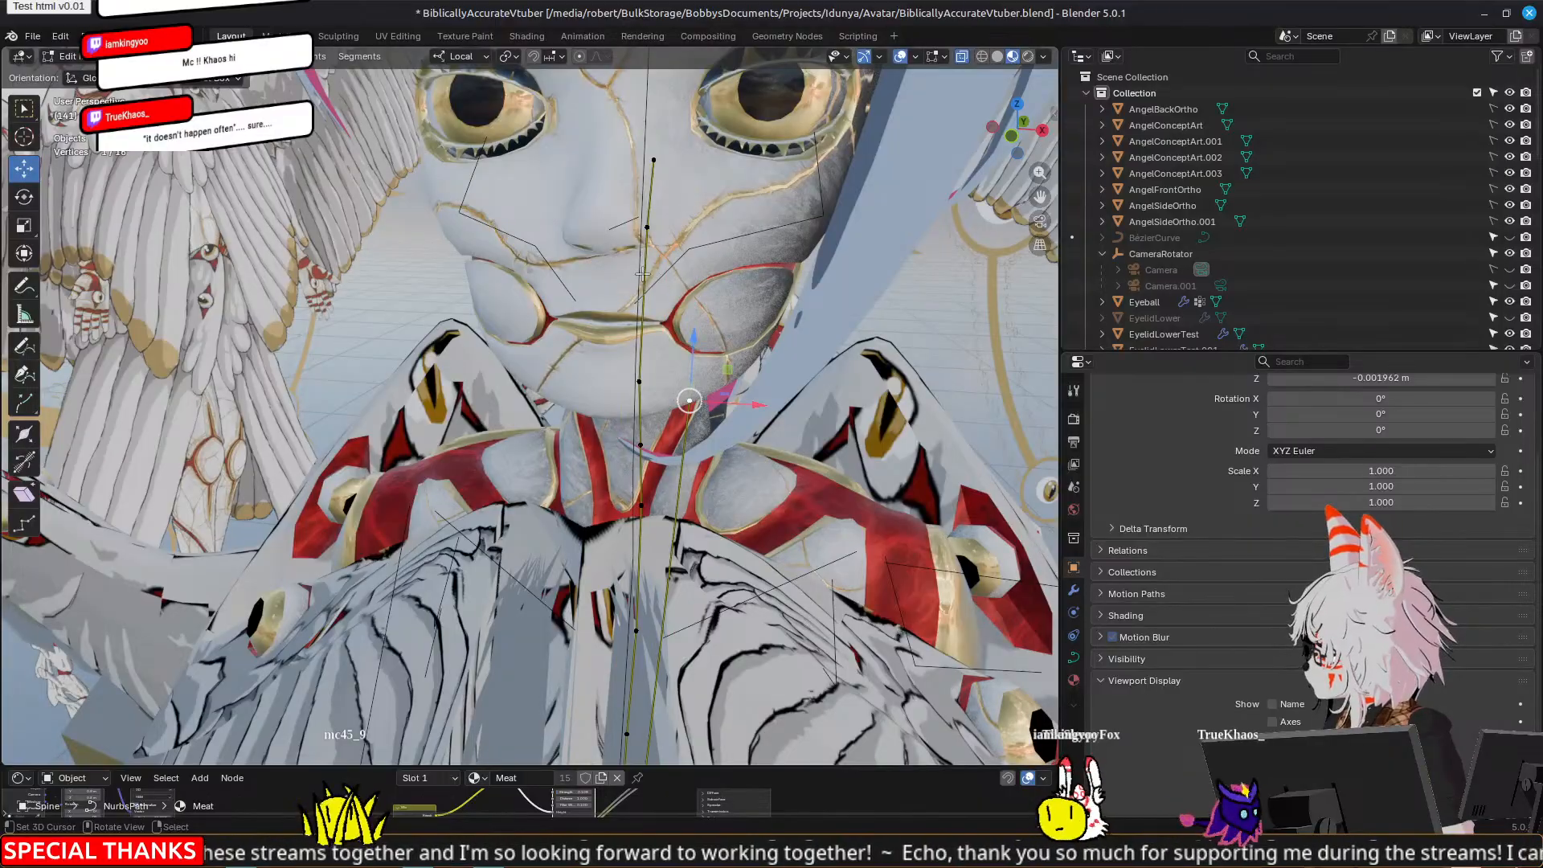
key("Tab")
Step: Open the BodySculpt mesh in Edit Mode with face selection and select the face's linked region delimited by seams
left_click(608, 283)
key("Tab")
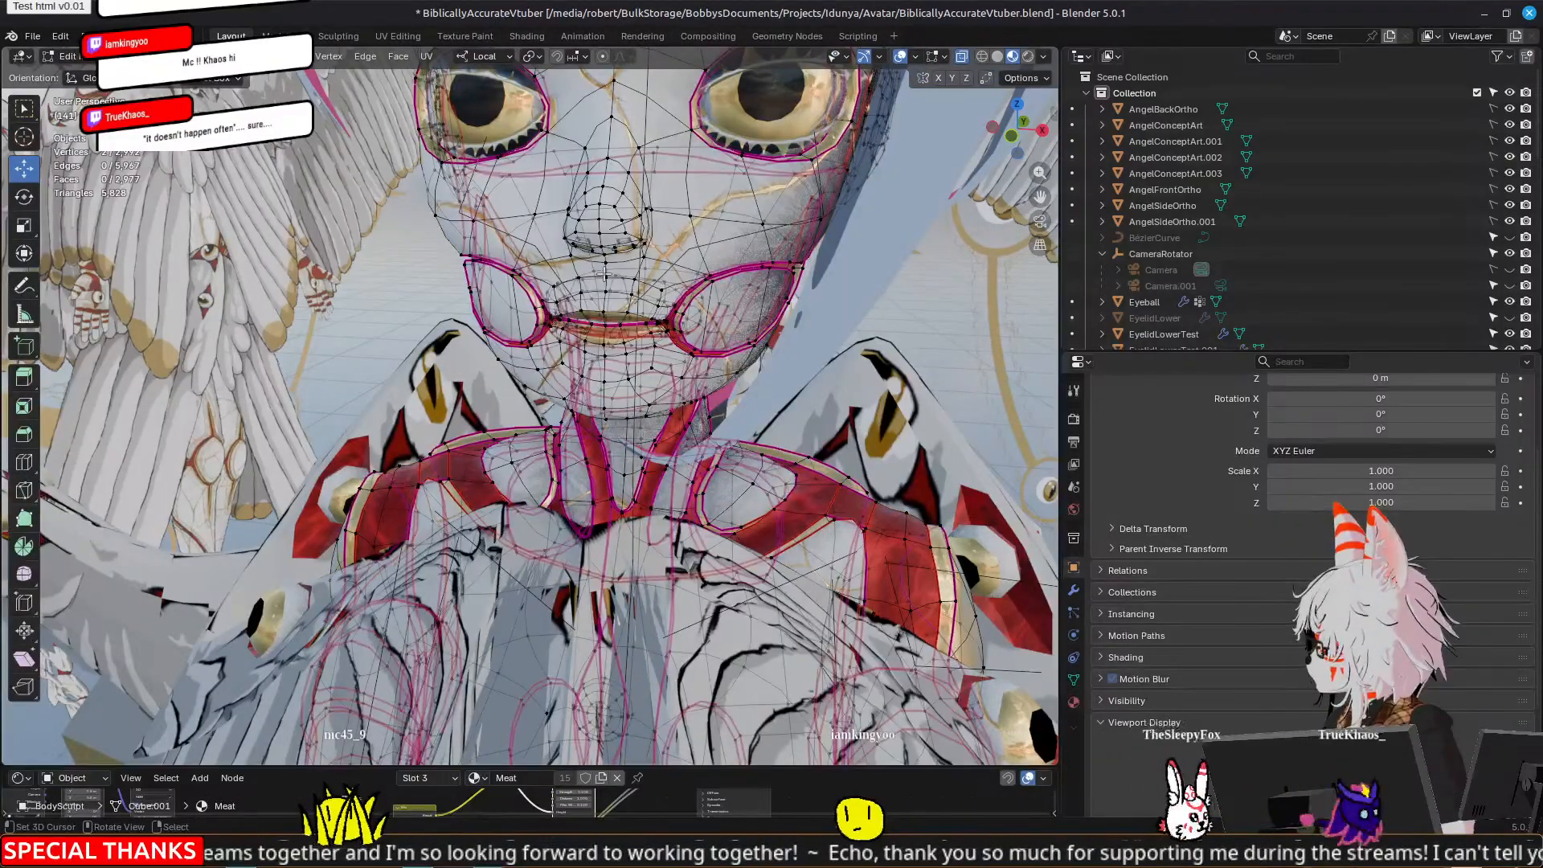
key("3")
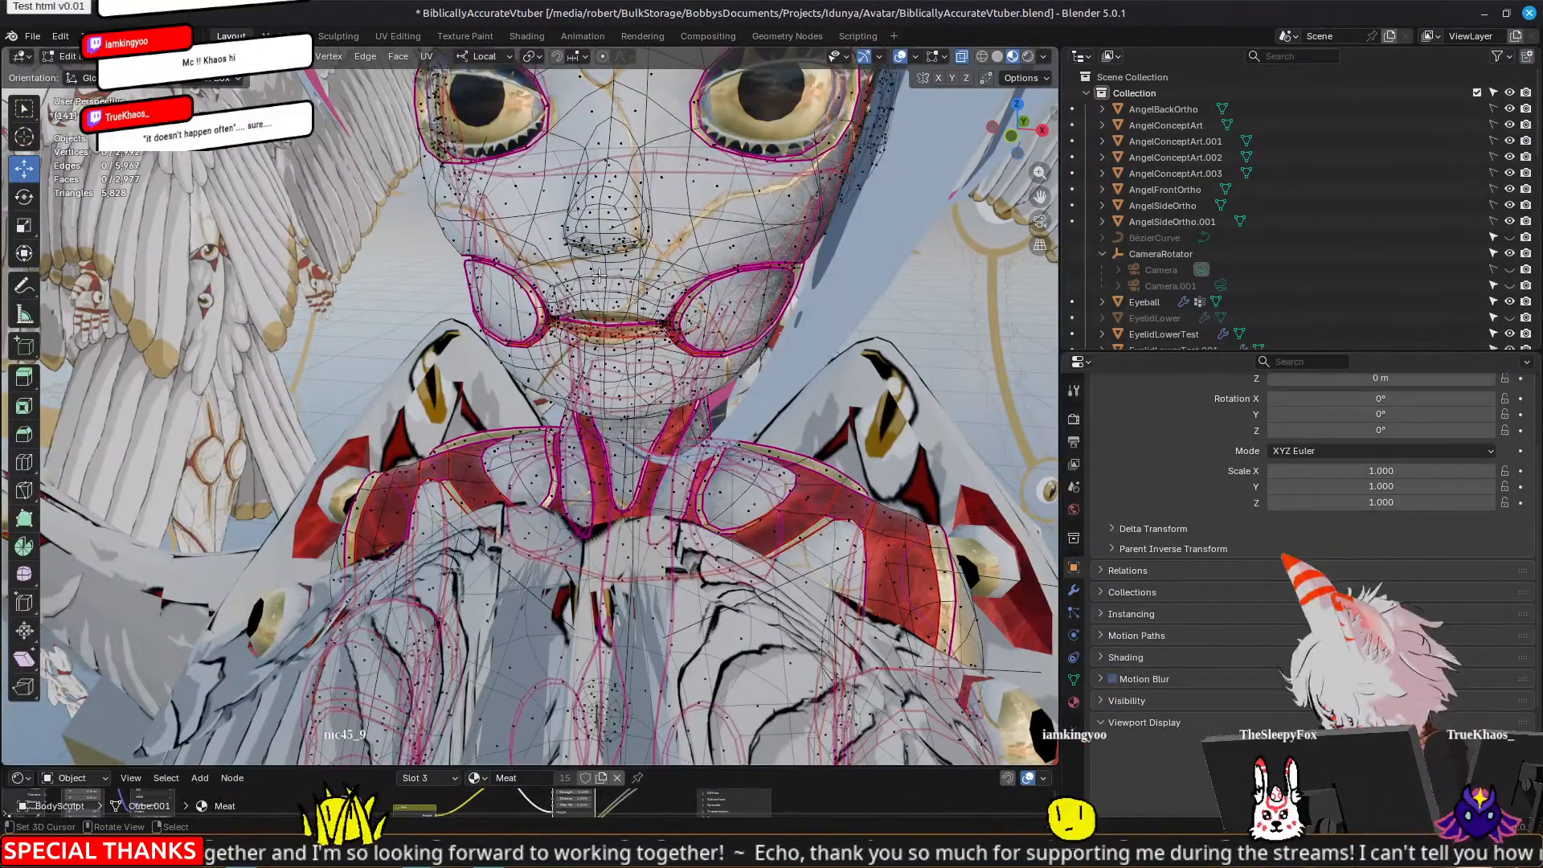
key("l")
scroll(528, 289, "down", 7)
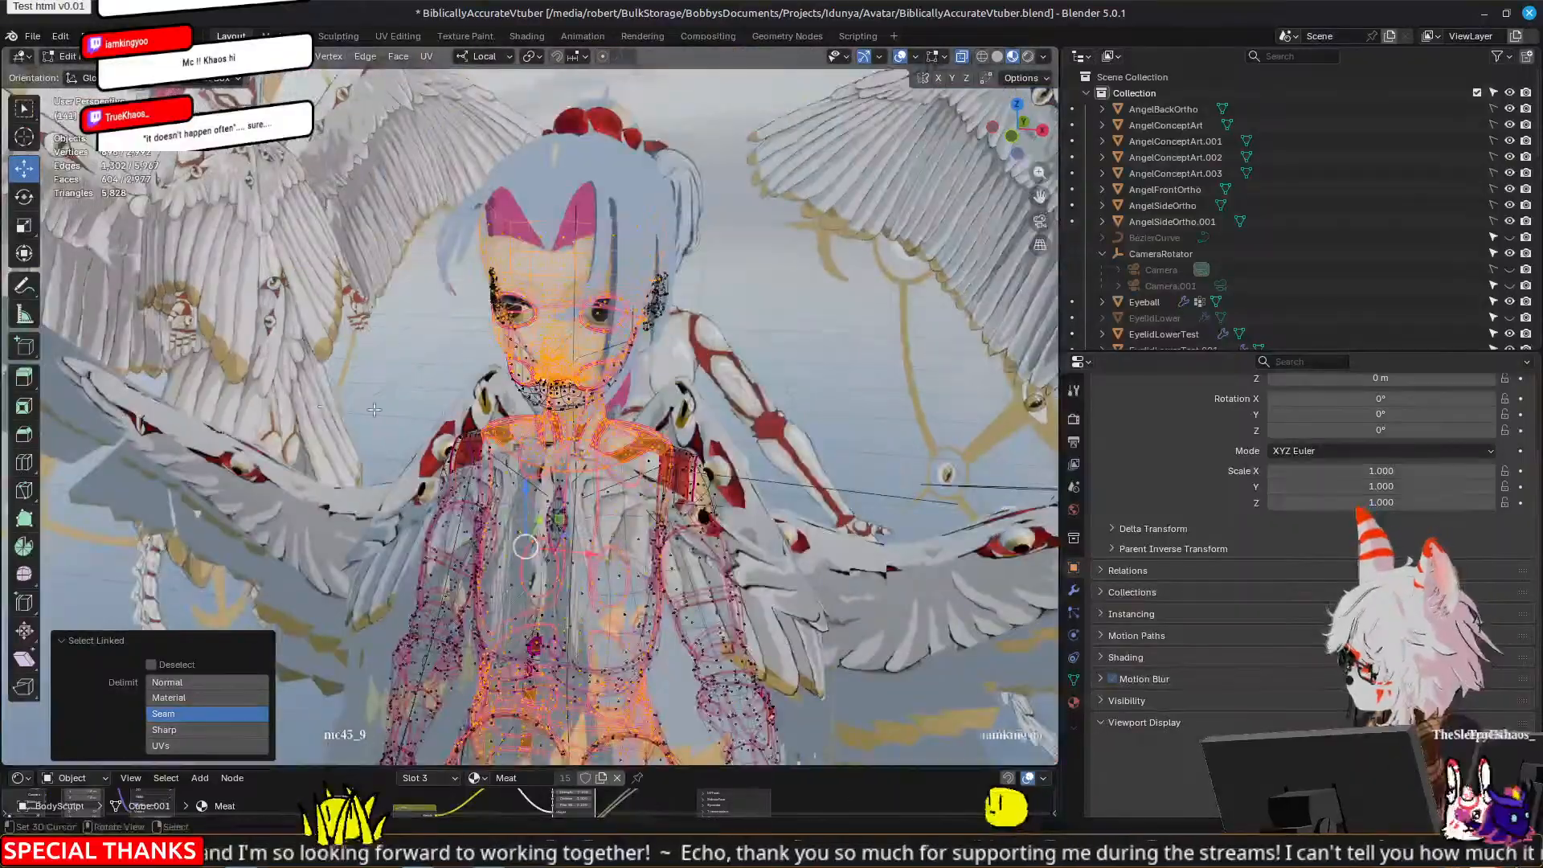
middle_click_drag(338, 402, 371, 409)
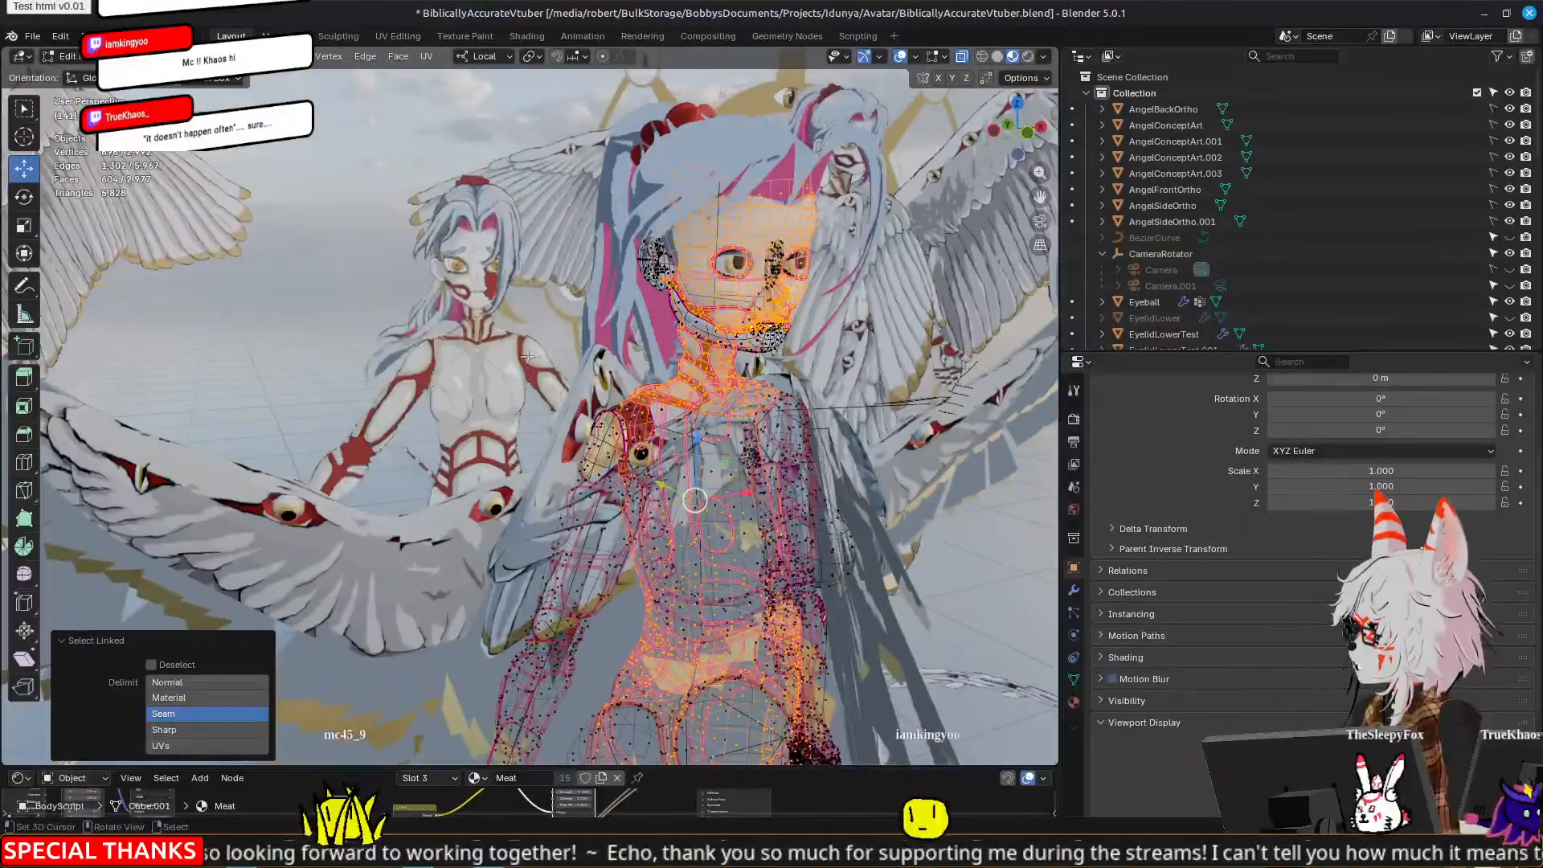
Step: Select only the seam-bounded lower jaw region of the body mesh, then return to Object Mode
right_click(766, 343)
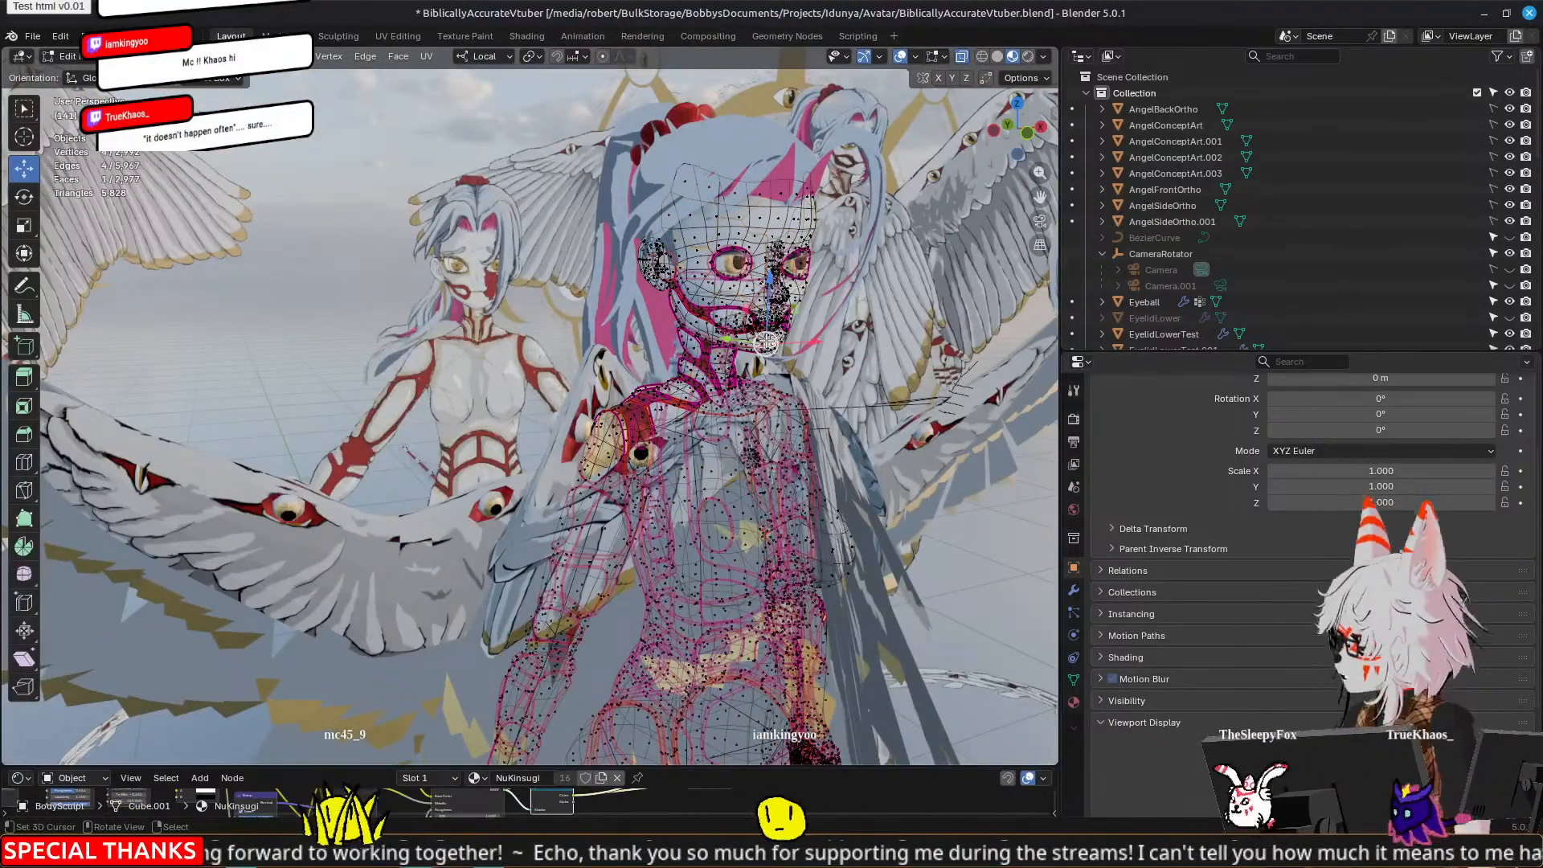
key("l")
scroll(766, 343, "up", 9)
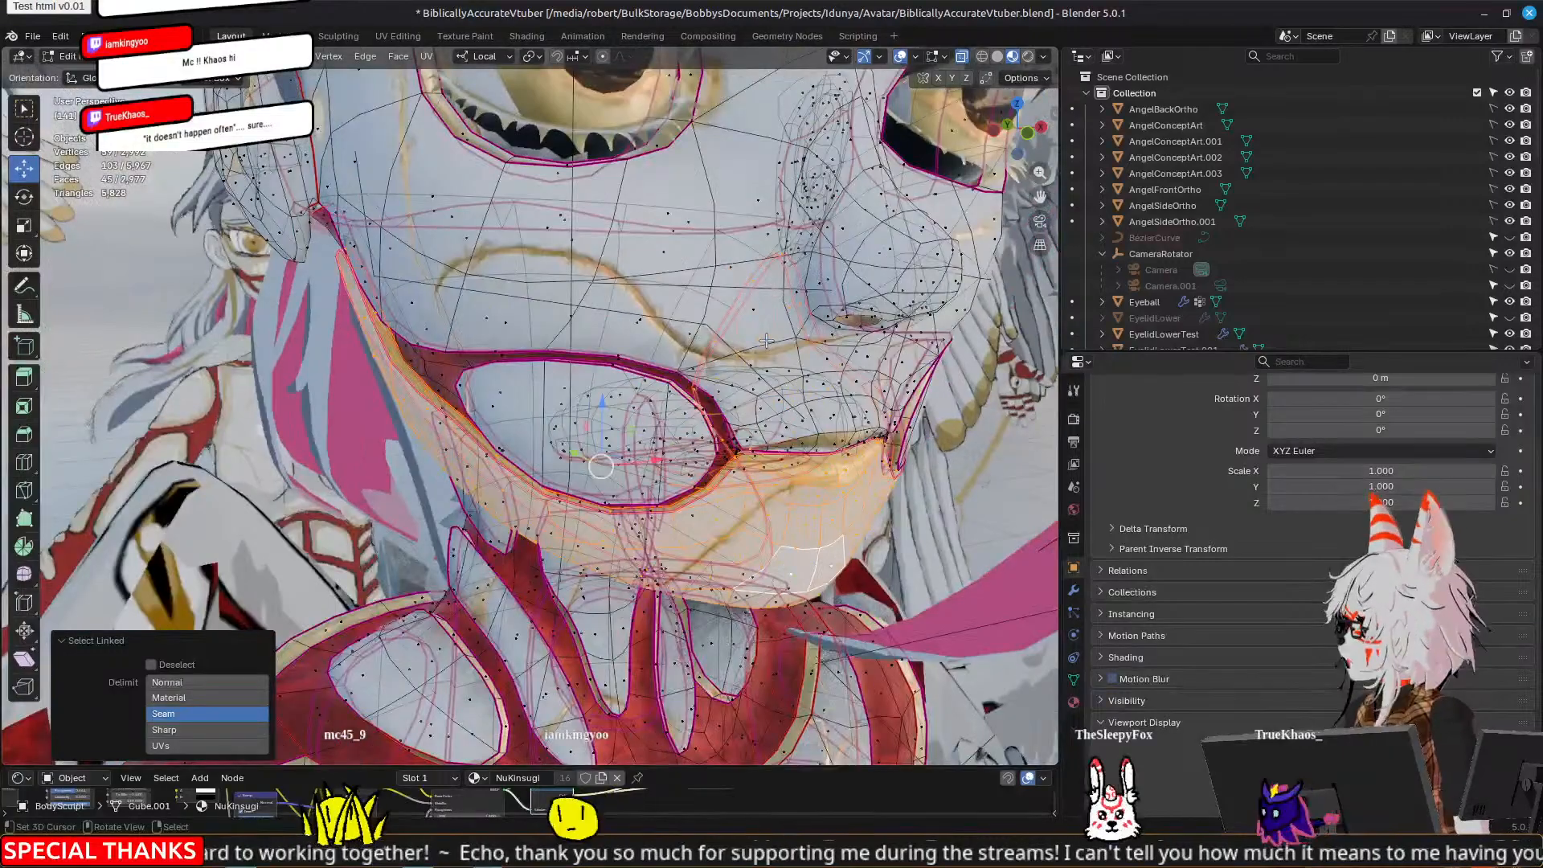
scroll(766, 344, "down", 3)
middle_click_drag(792, 345, 726, 357)
key("Tab")
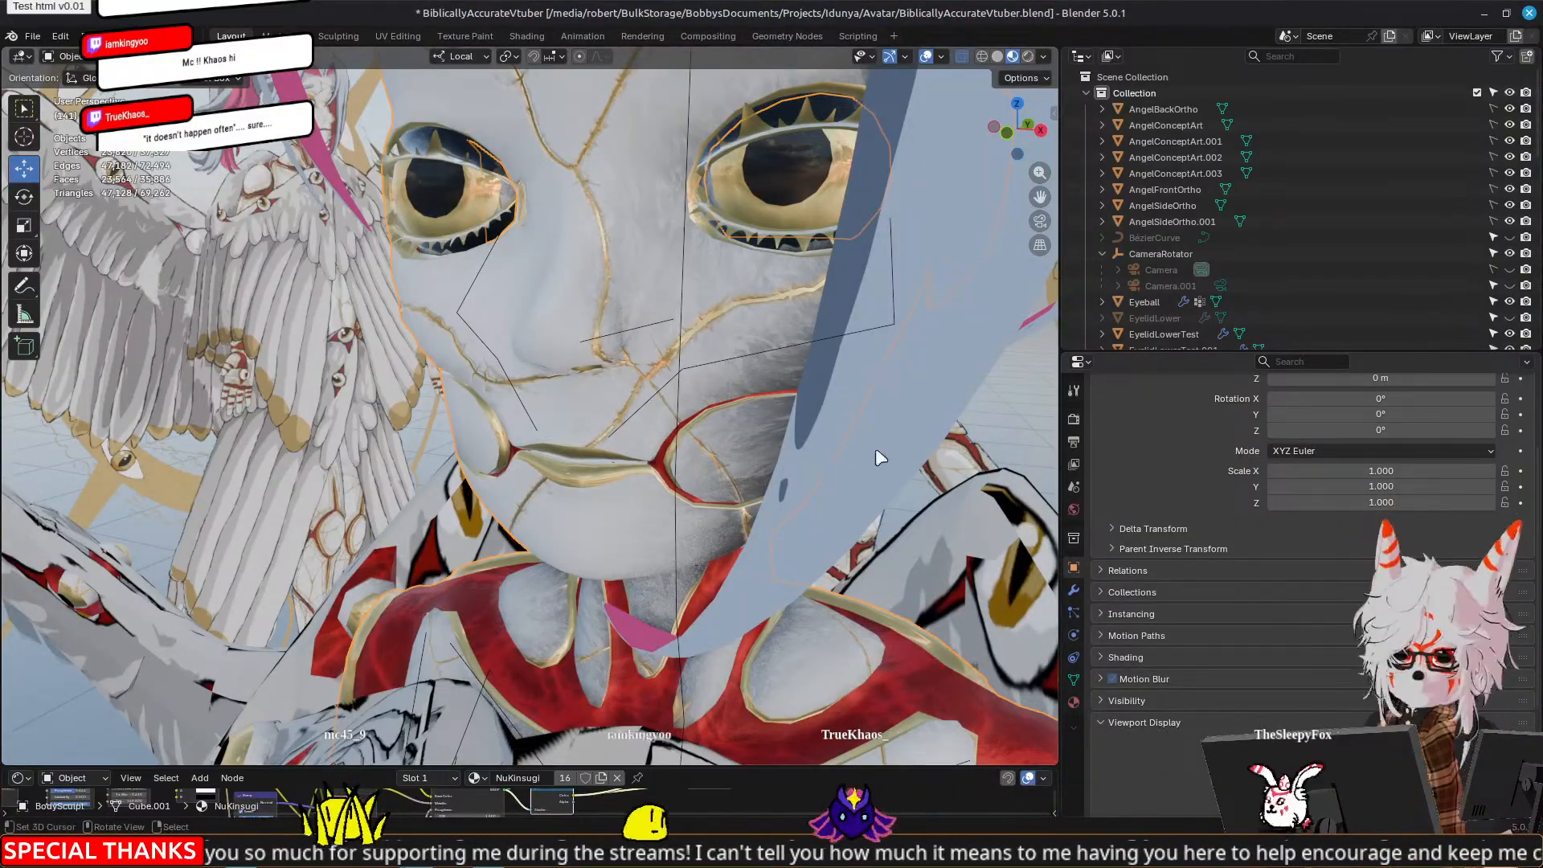
Step: Examine the head's cheeks, jaw and mouth seams from the side and front, ending with the body mesh selected
middle_click_drag(875, 447, 759, 442)
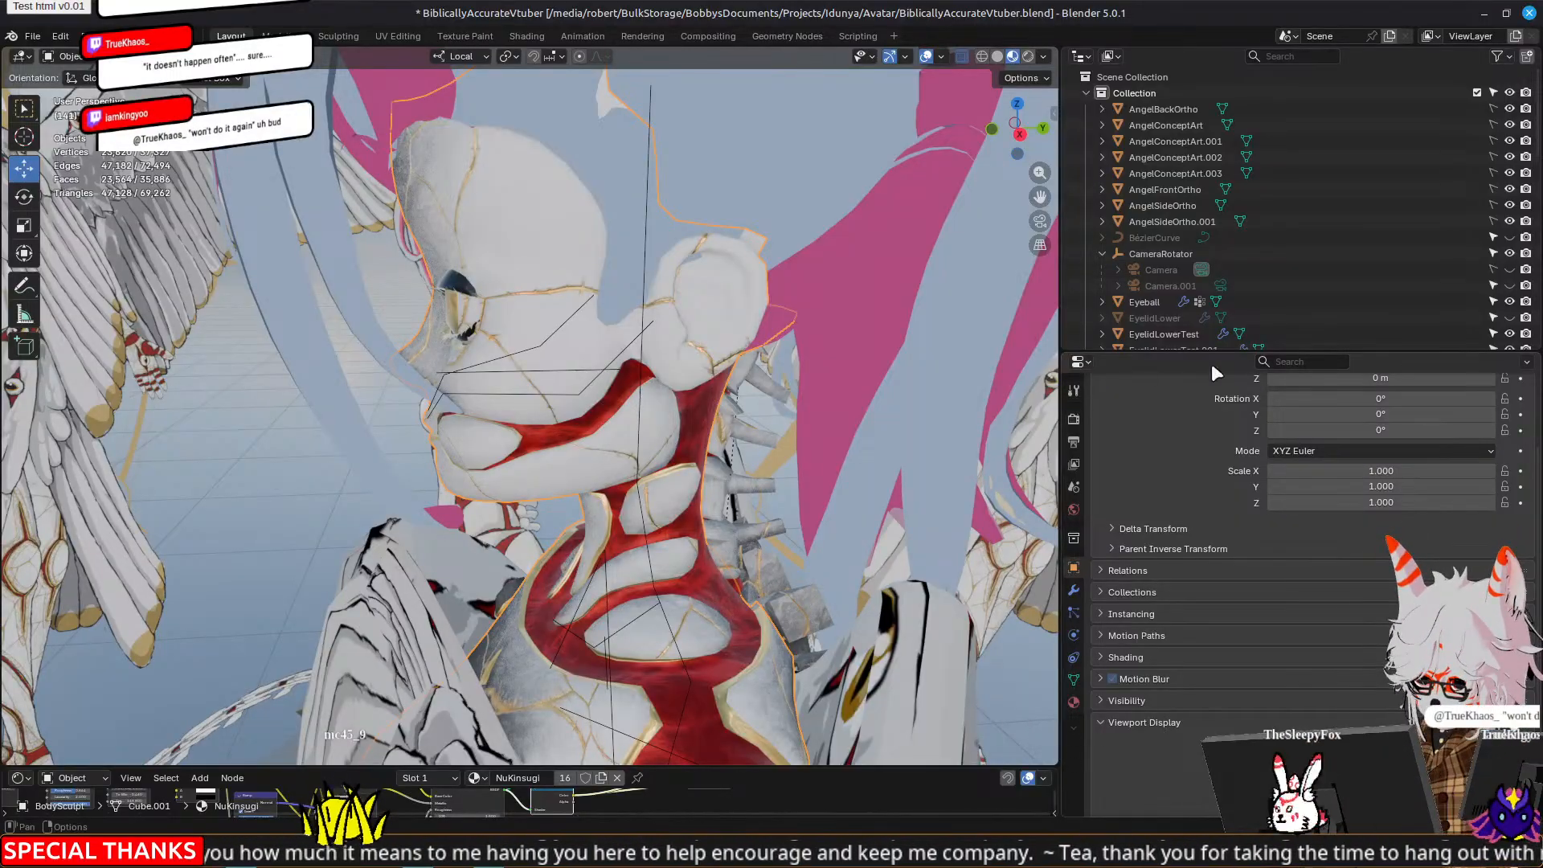
middle_click_drag(448, 373, 503, 367)
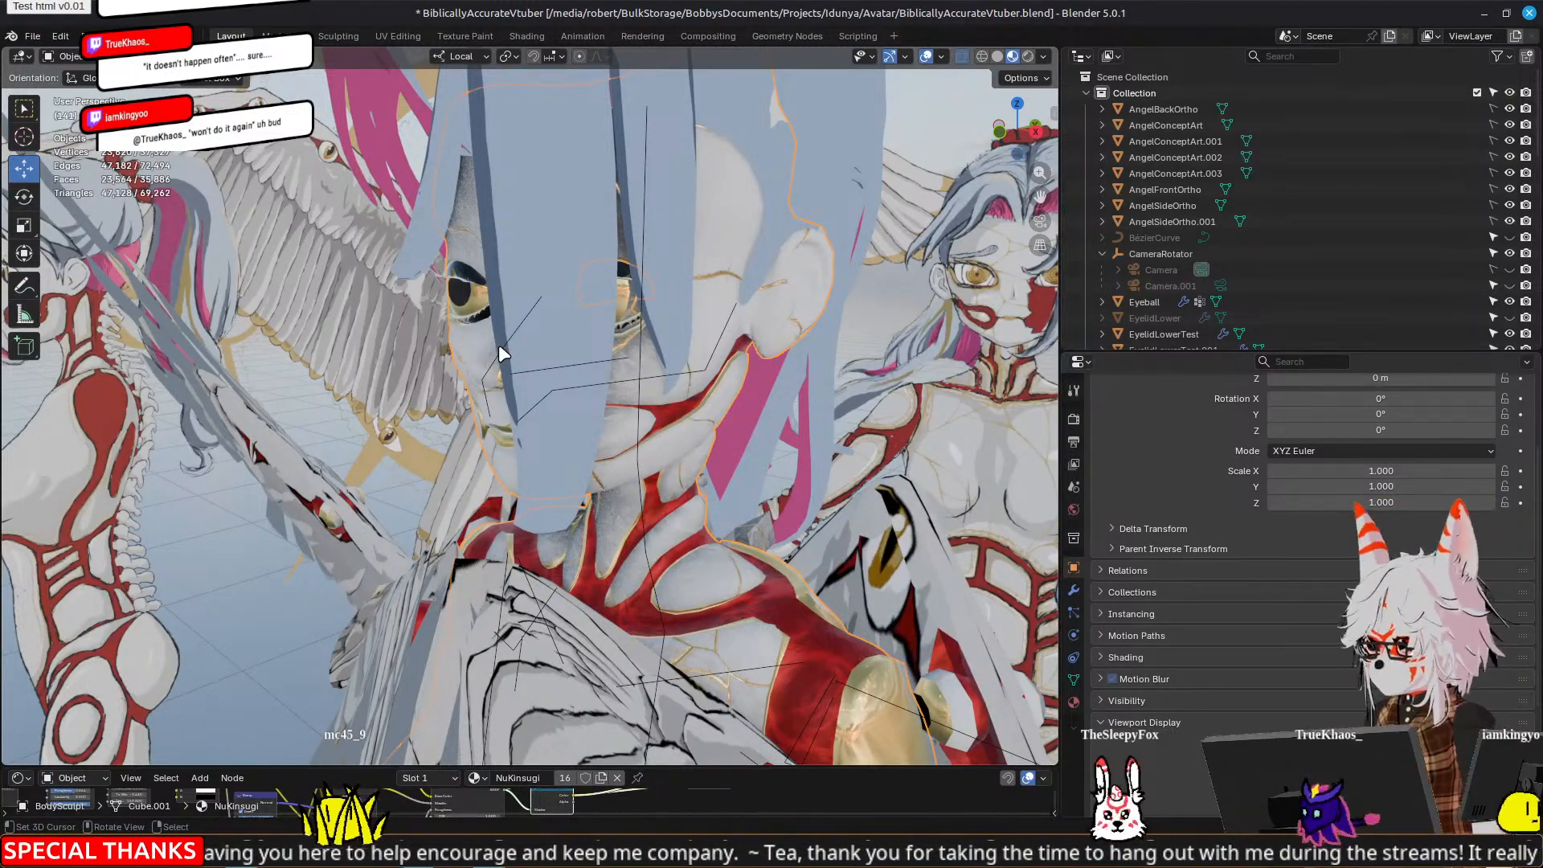
middle_click_drag(499, 347, 554, 374)
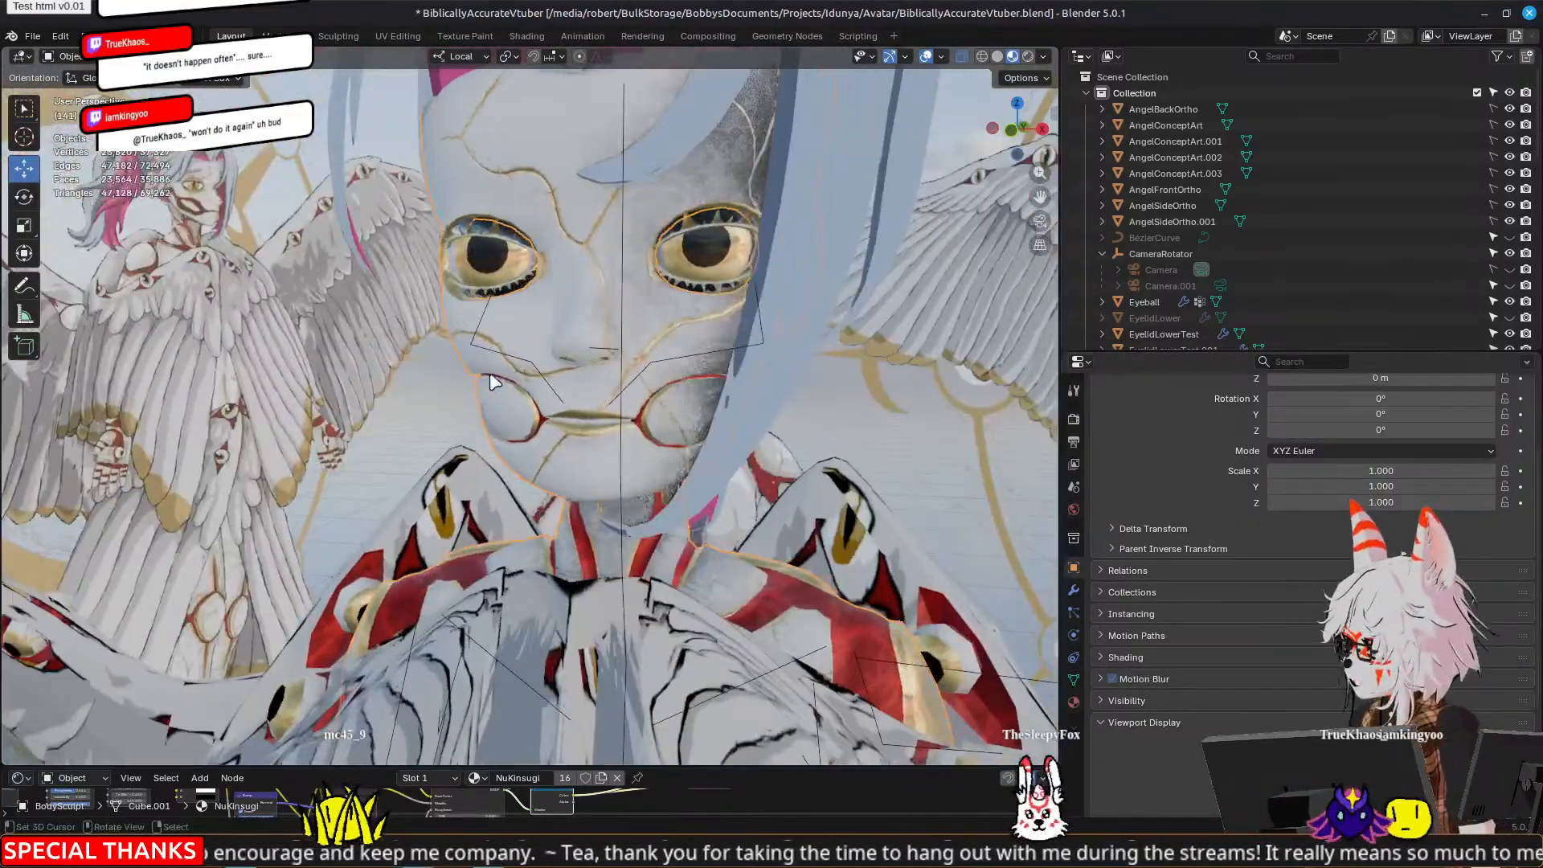
left_click(639, 360)
left_click(645, 331)
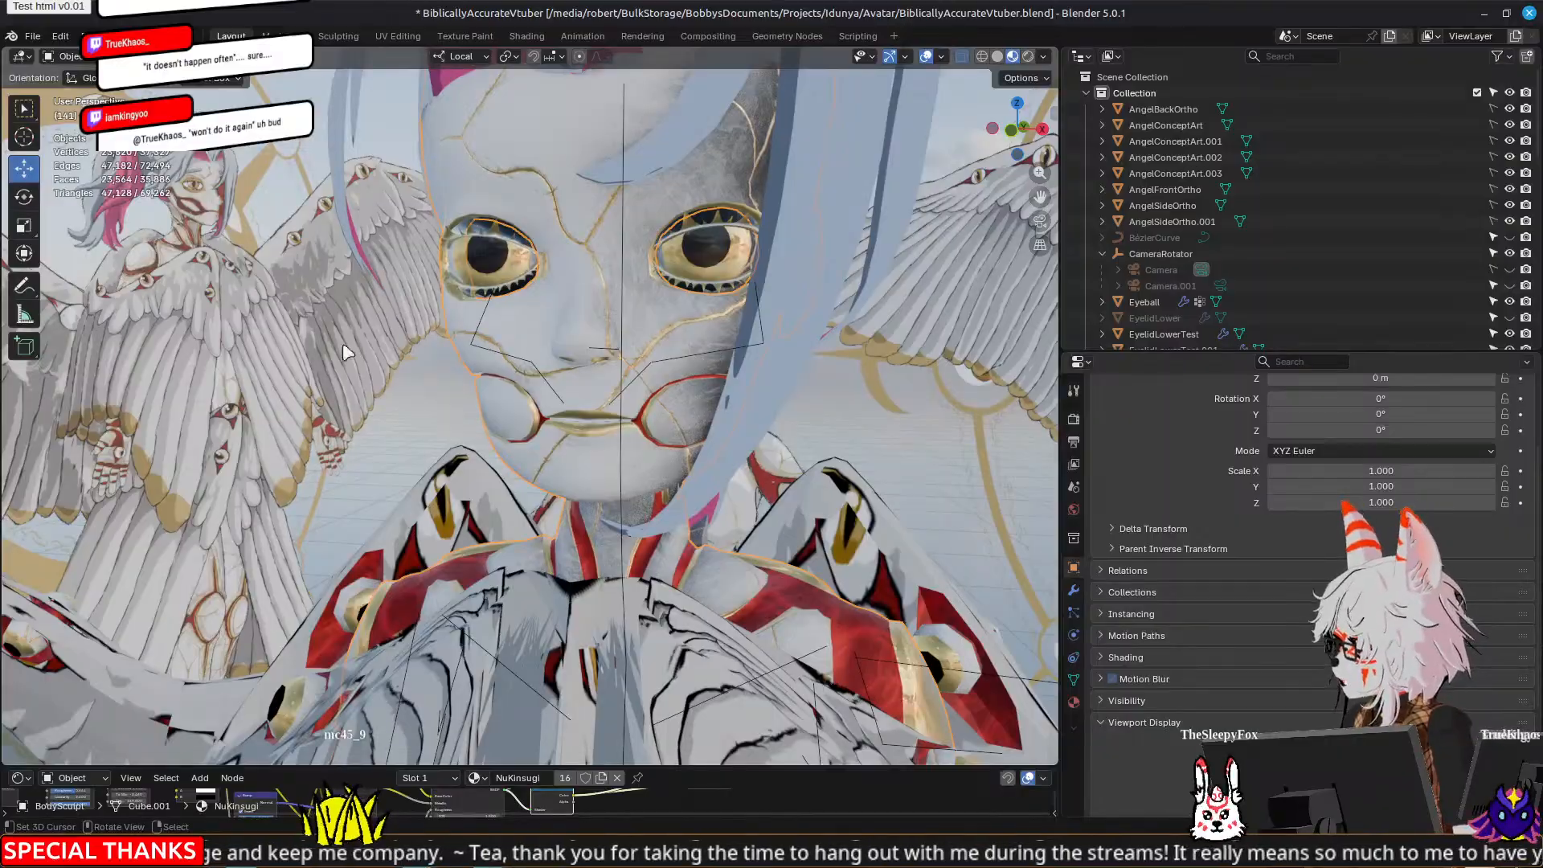
middle_click_drag(343, 347, 643, 402)
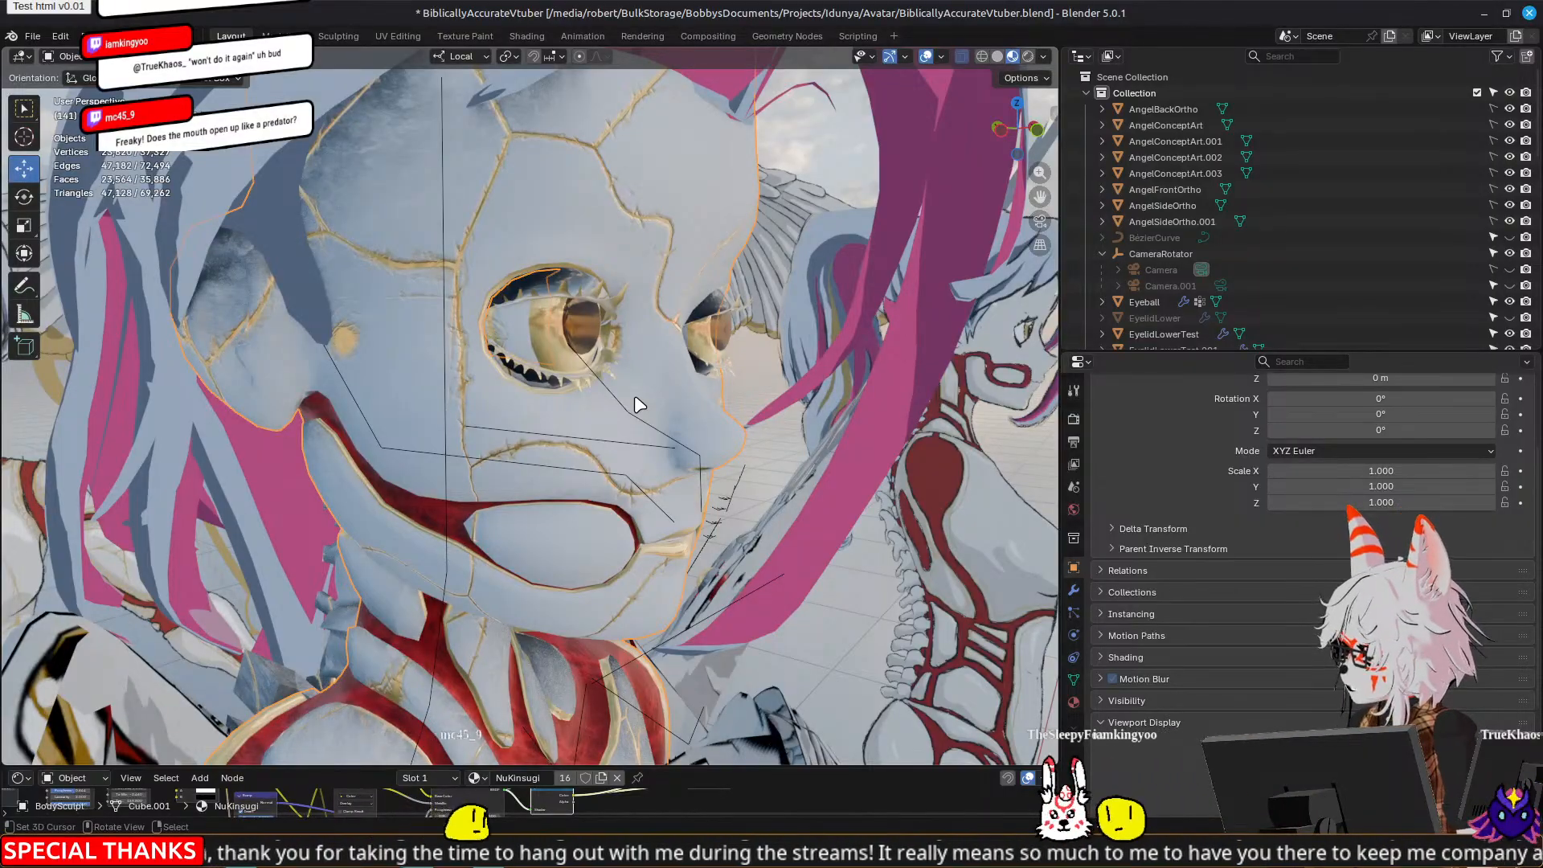
left_click(552, 291)
middle_click_drag(482, 389, 514, 400)
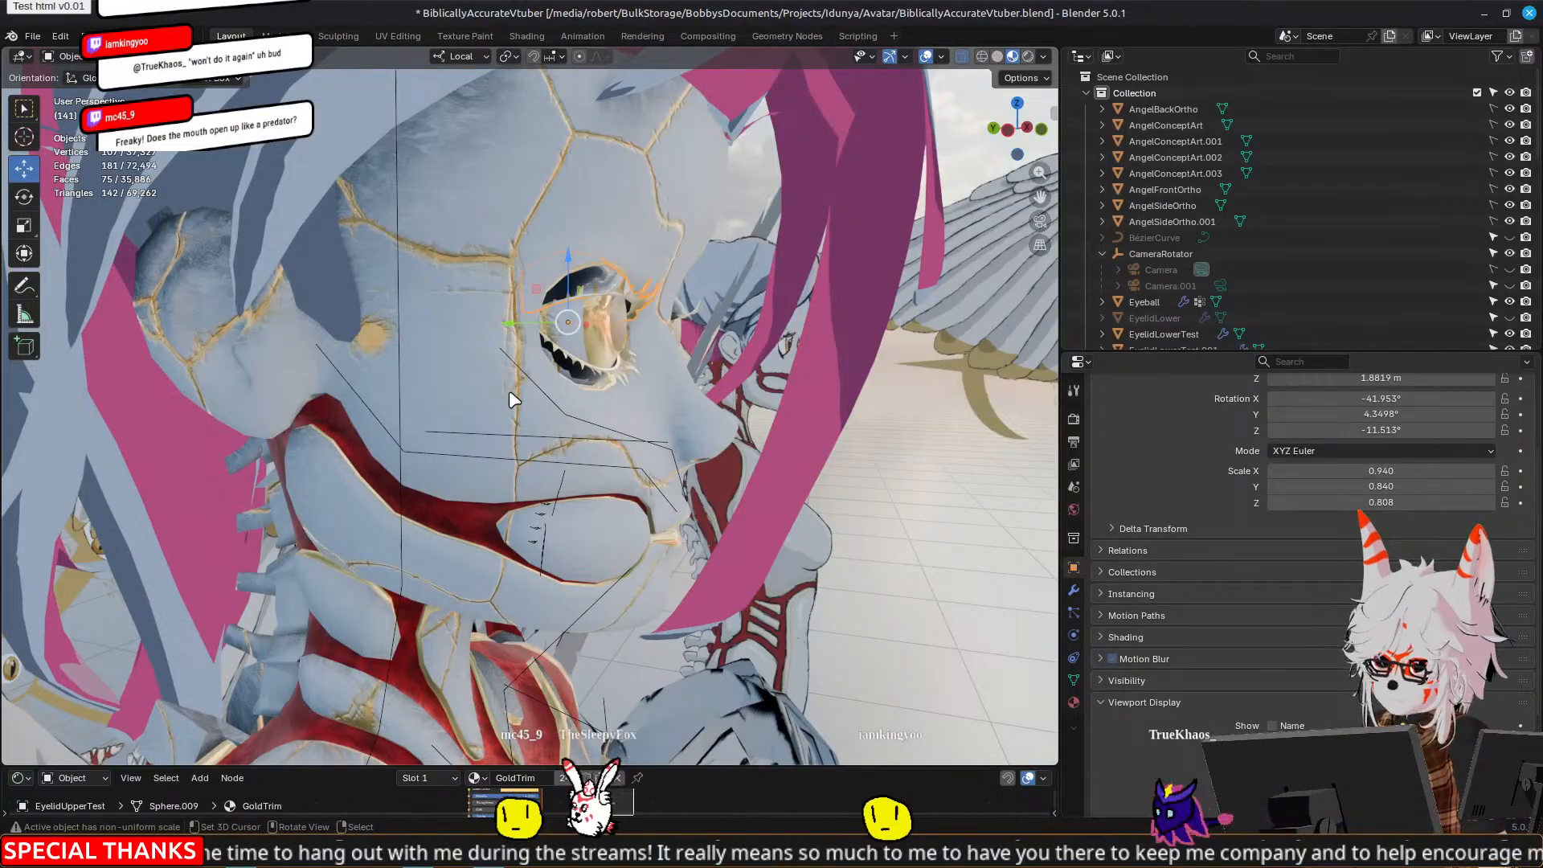
middle_click_drag(512, 399, 626, 405)
left_click(625, 404)
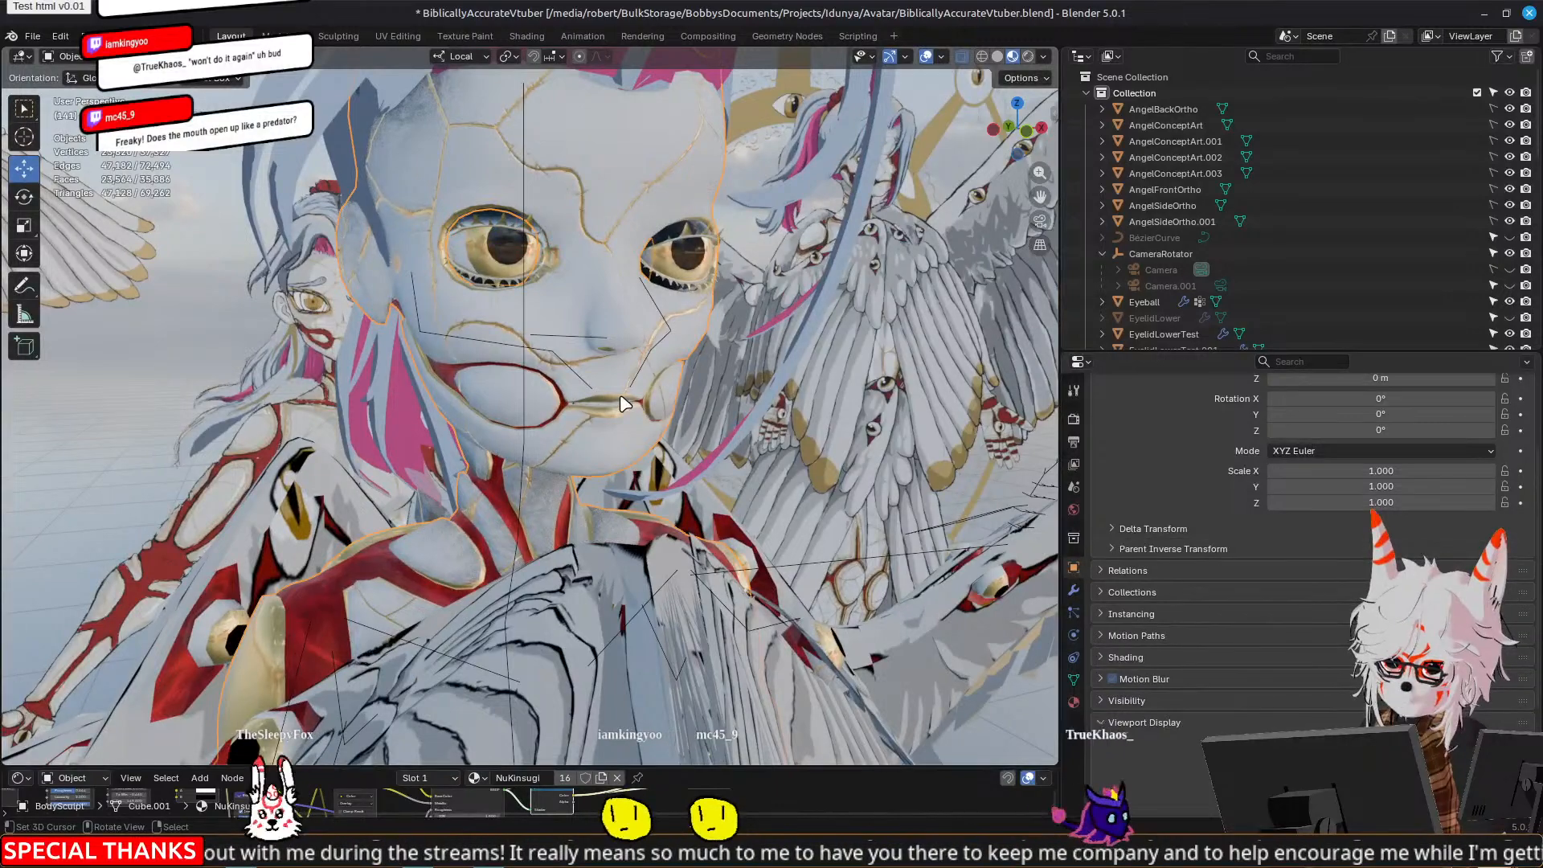
Step: Show the body mesh's shape keys and enlarge the properties area and the shape key list to fit all entries
left_click(1073, 590)
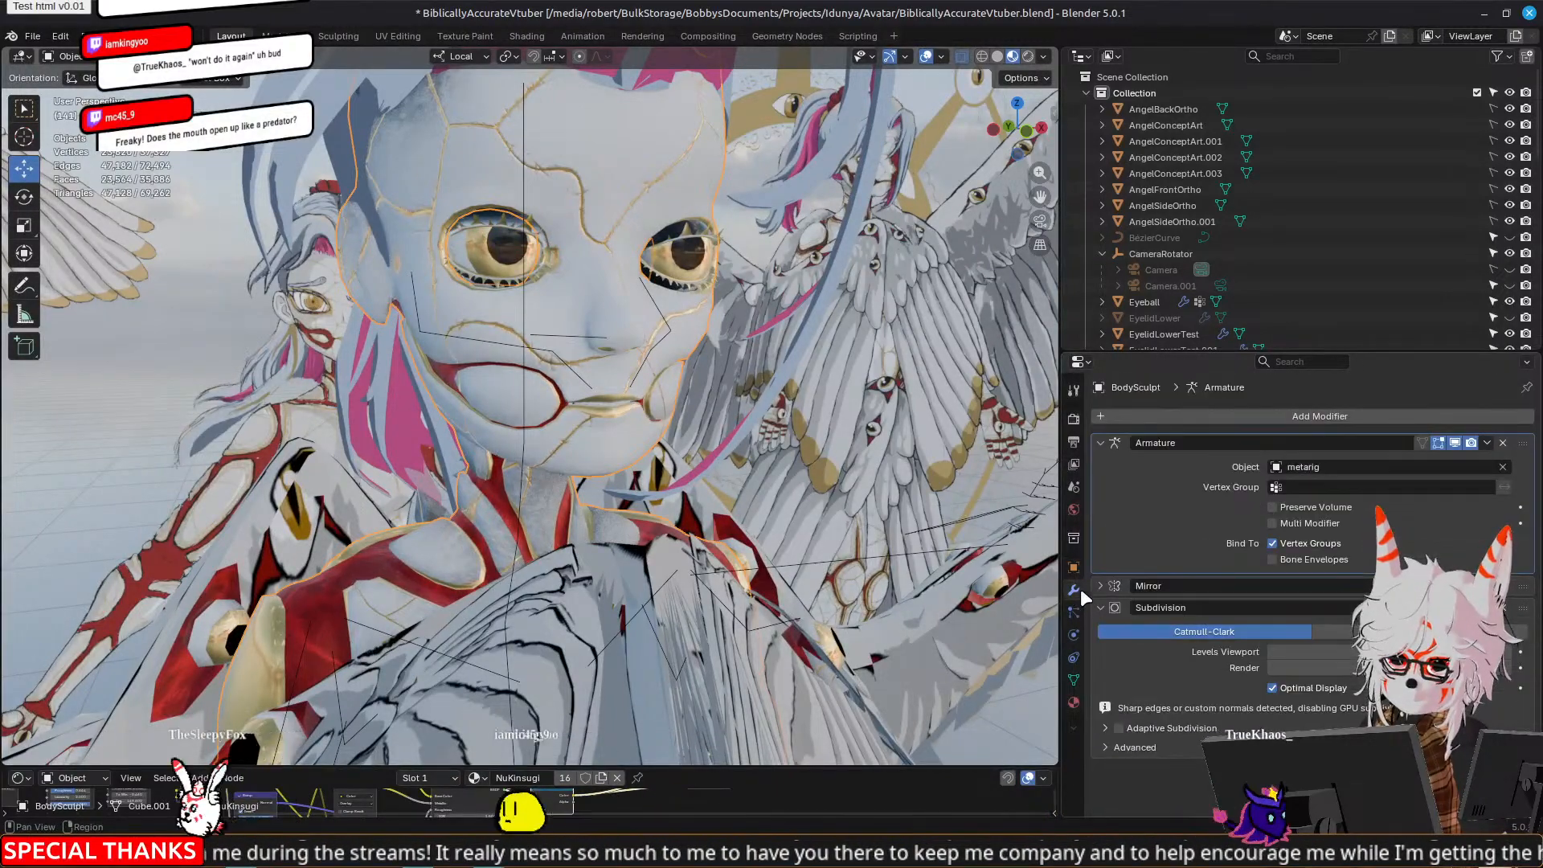
left_click(1073, 679)
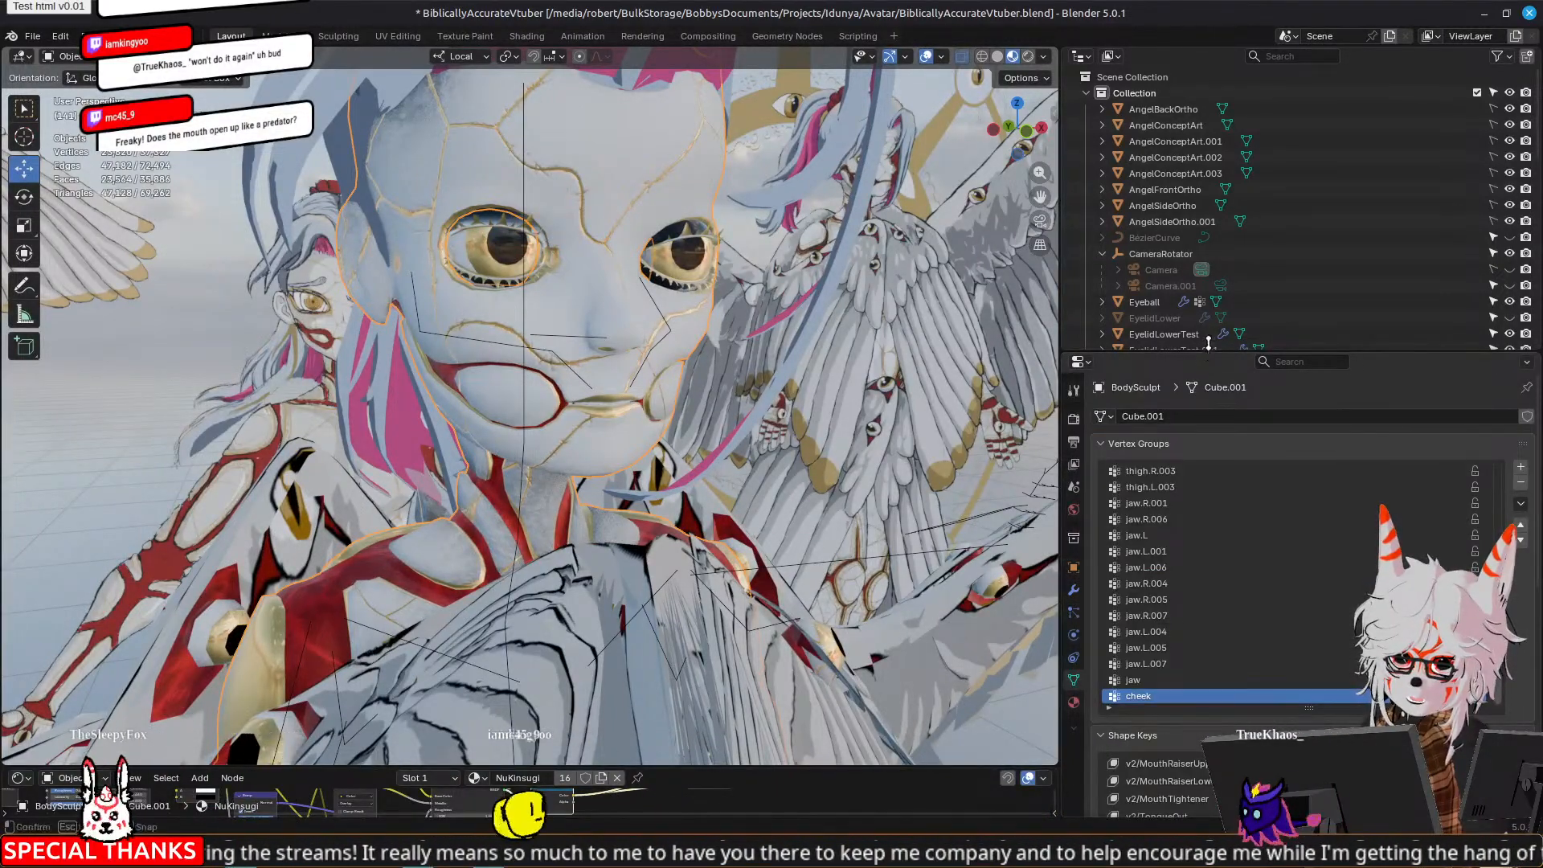
left_click_drag(1204, 353, 1208, 113)
scroll(1109, 526, "down", 5)
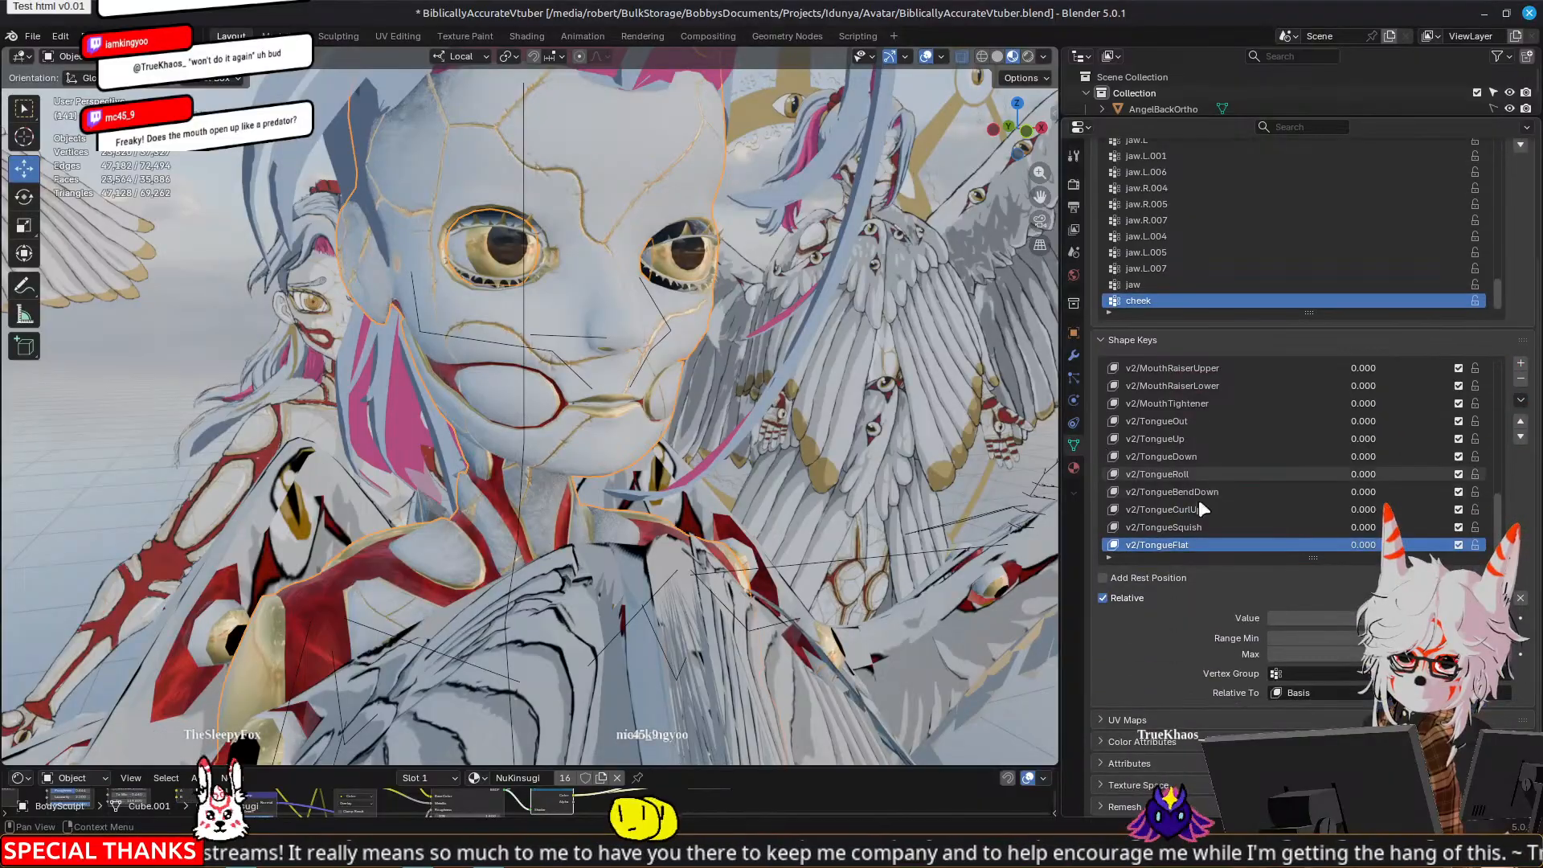
left_click_drag(1312, 557, 1312, 820)
scroll(1302, 720, "down", 5)
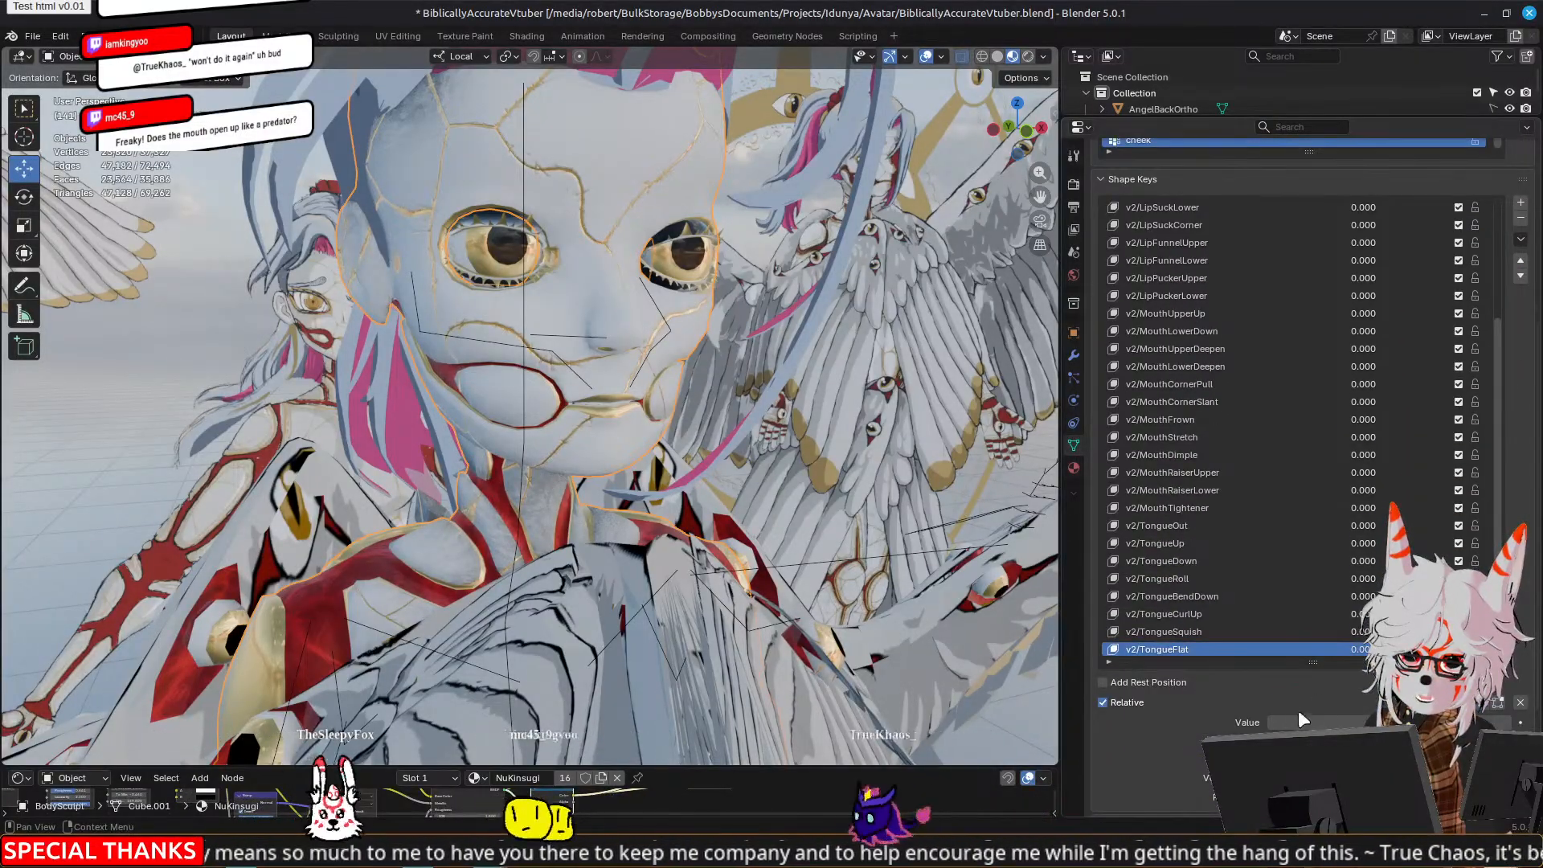
left_click_drag(1314, 660, 1315, 816)
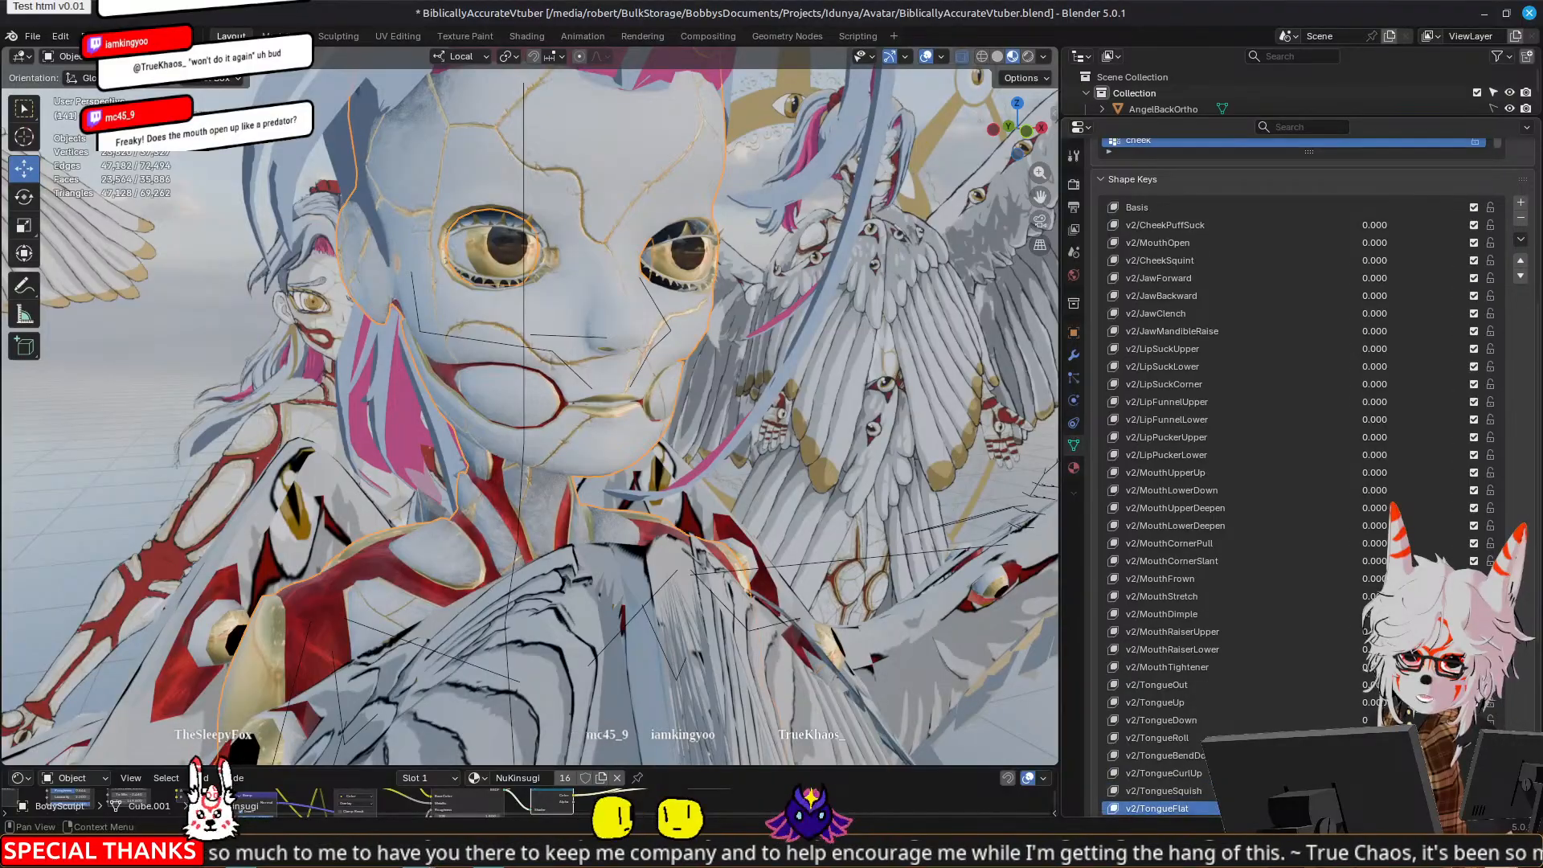
Step: Open the mouth by setting the v2/MouthOpen shape key to 0.308 and v2/MouthLowerDown to 0.141
left_click(1174, 243)
left_click_drag(1372, 241, 1410, 241)
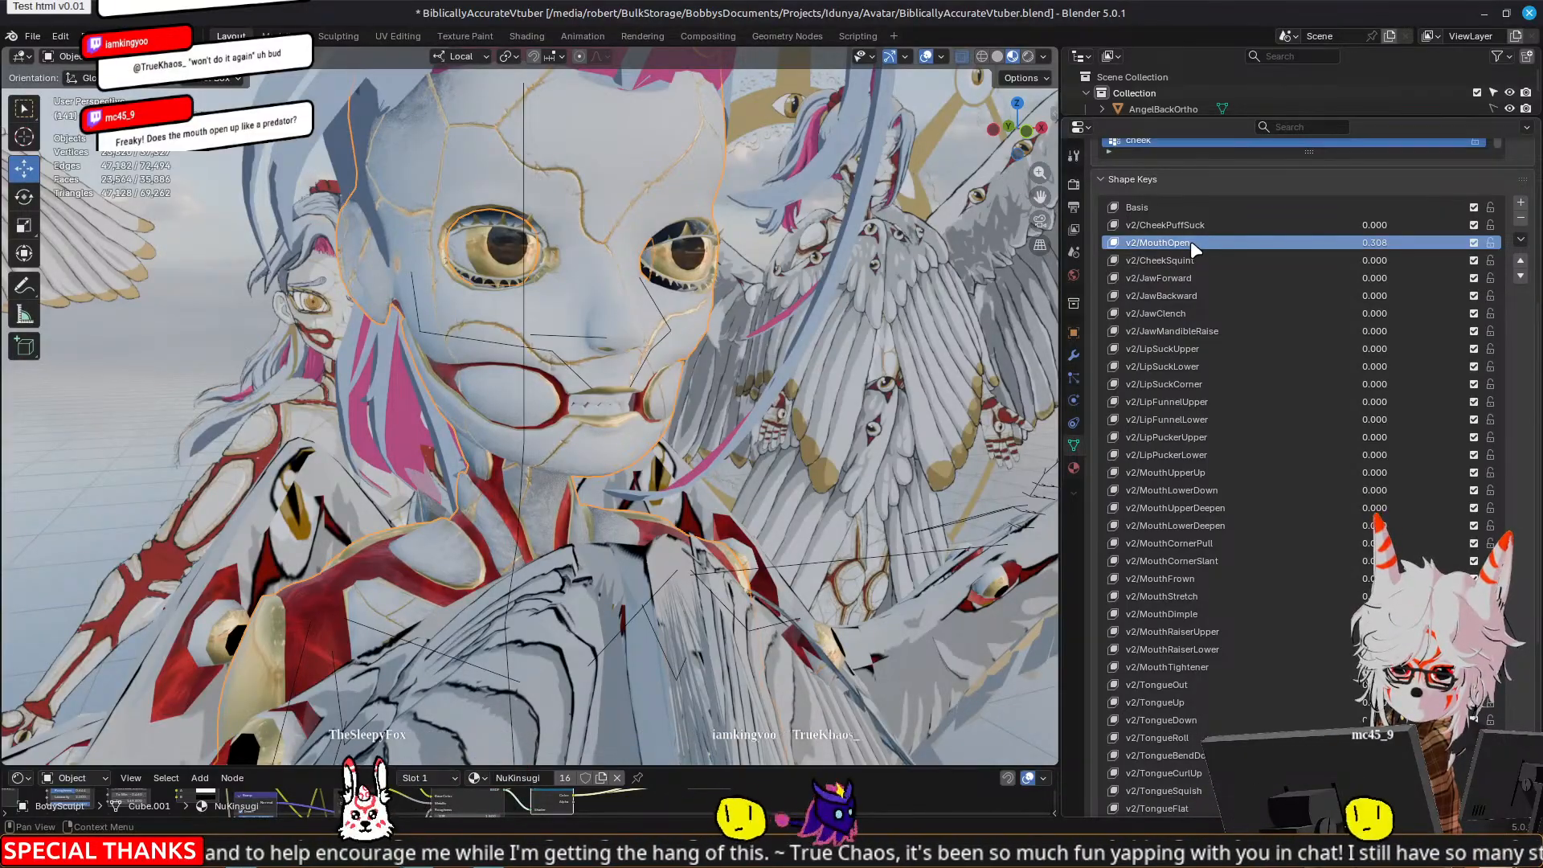
left_click(1204, 330)
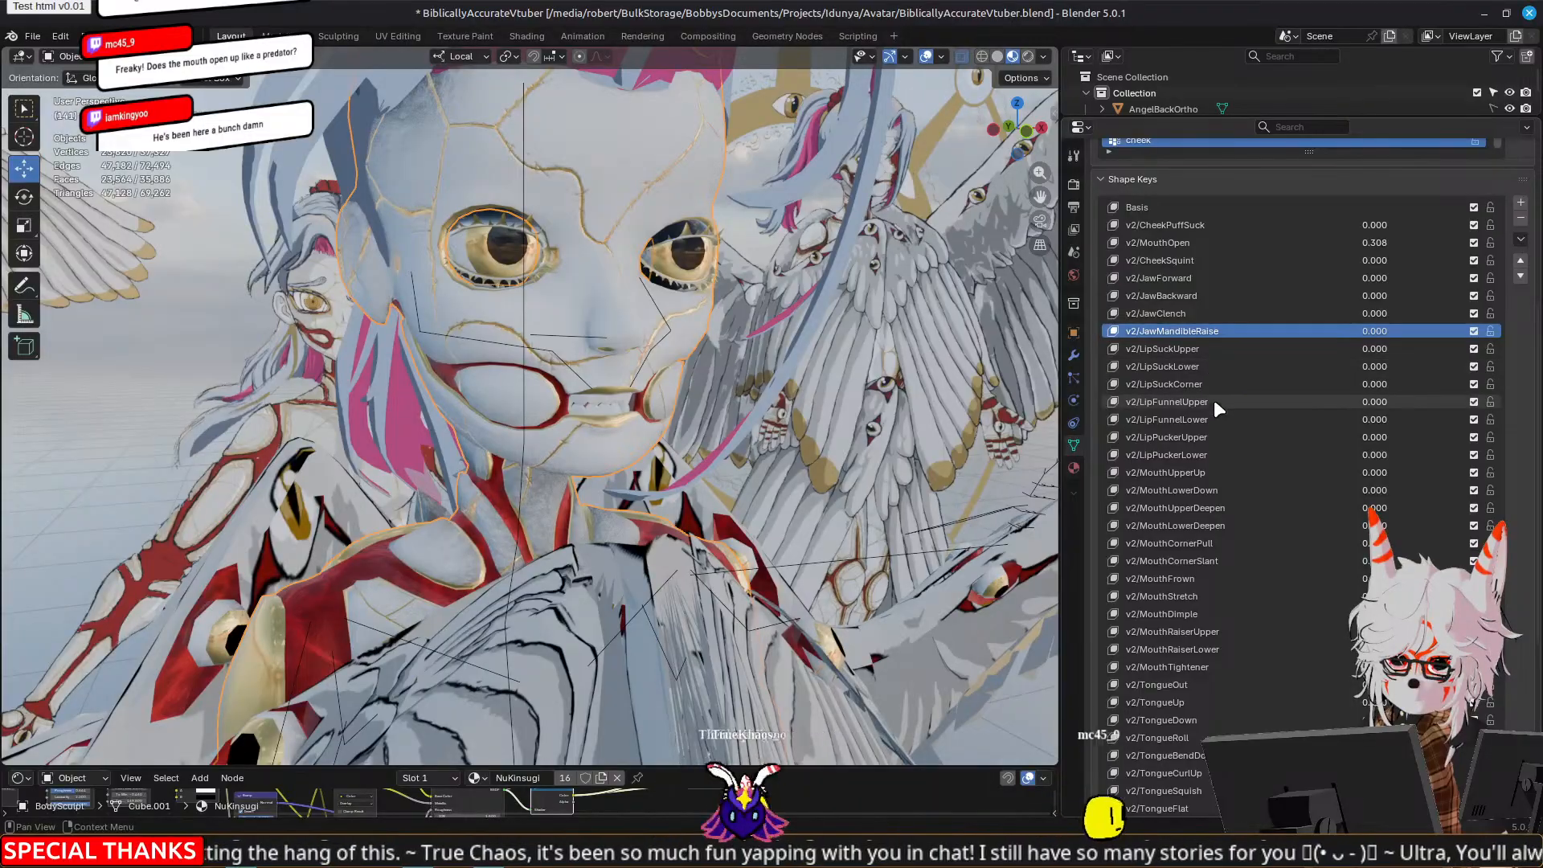
left_click(1222, 489)
left_click_drag(1373, 490, 1397, 490)
scroll(1122, 577, "down", 4)
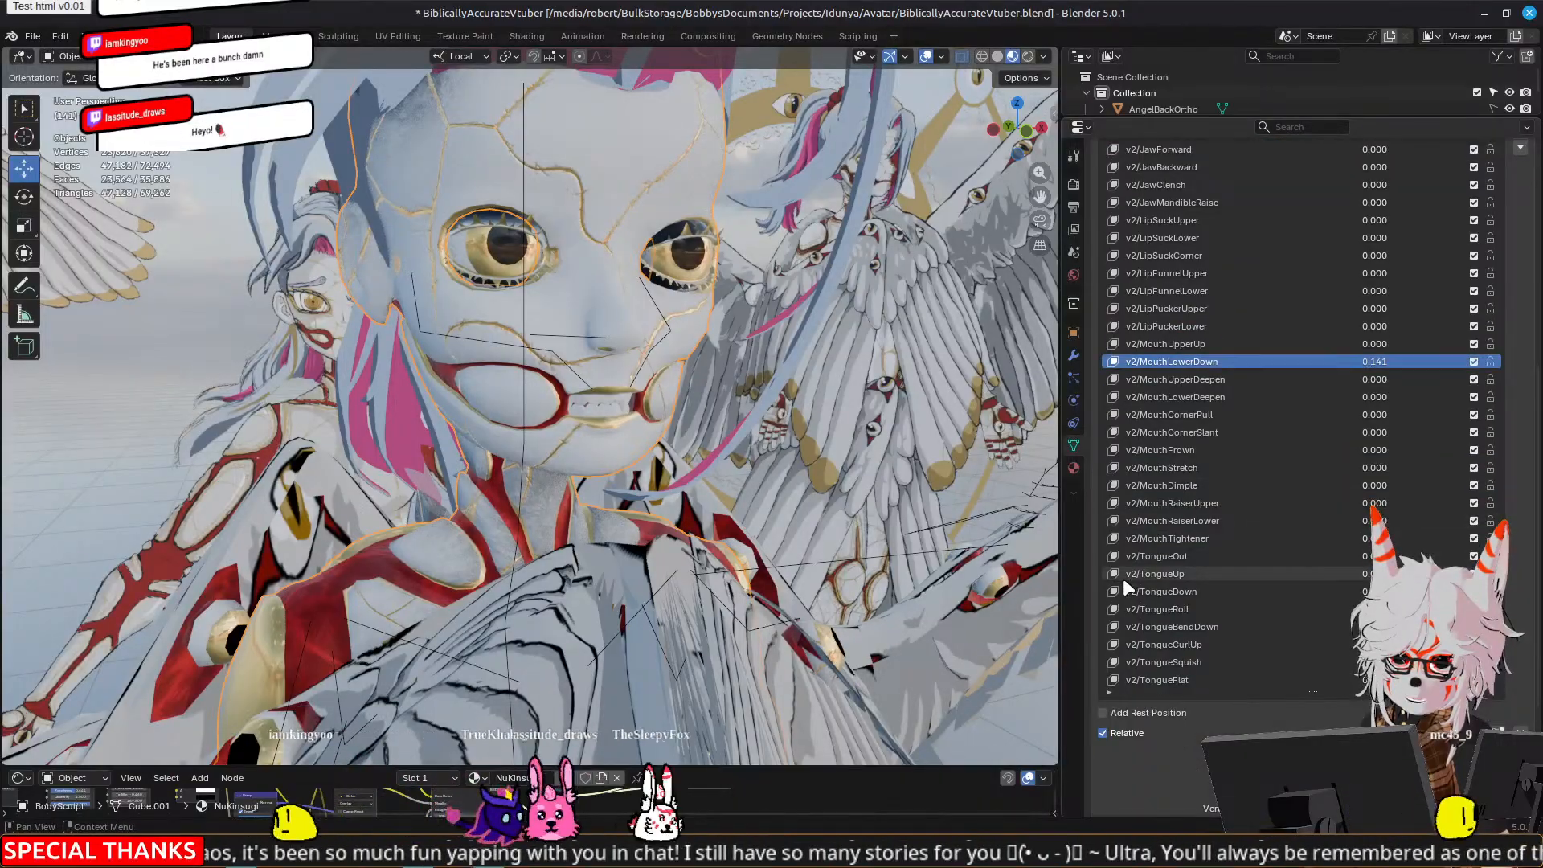
scroll(1177, 565, "up", 5)
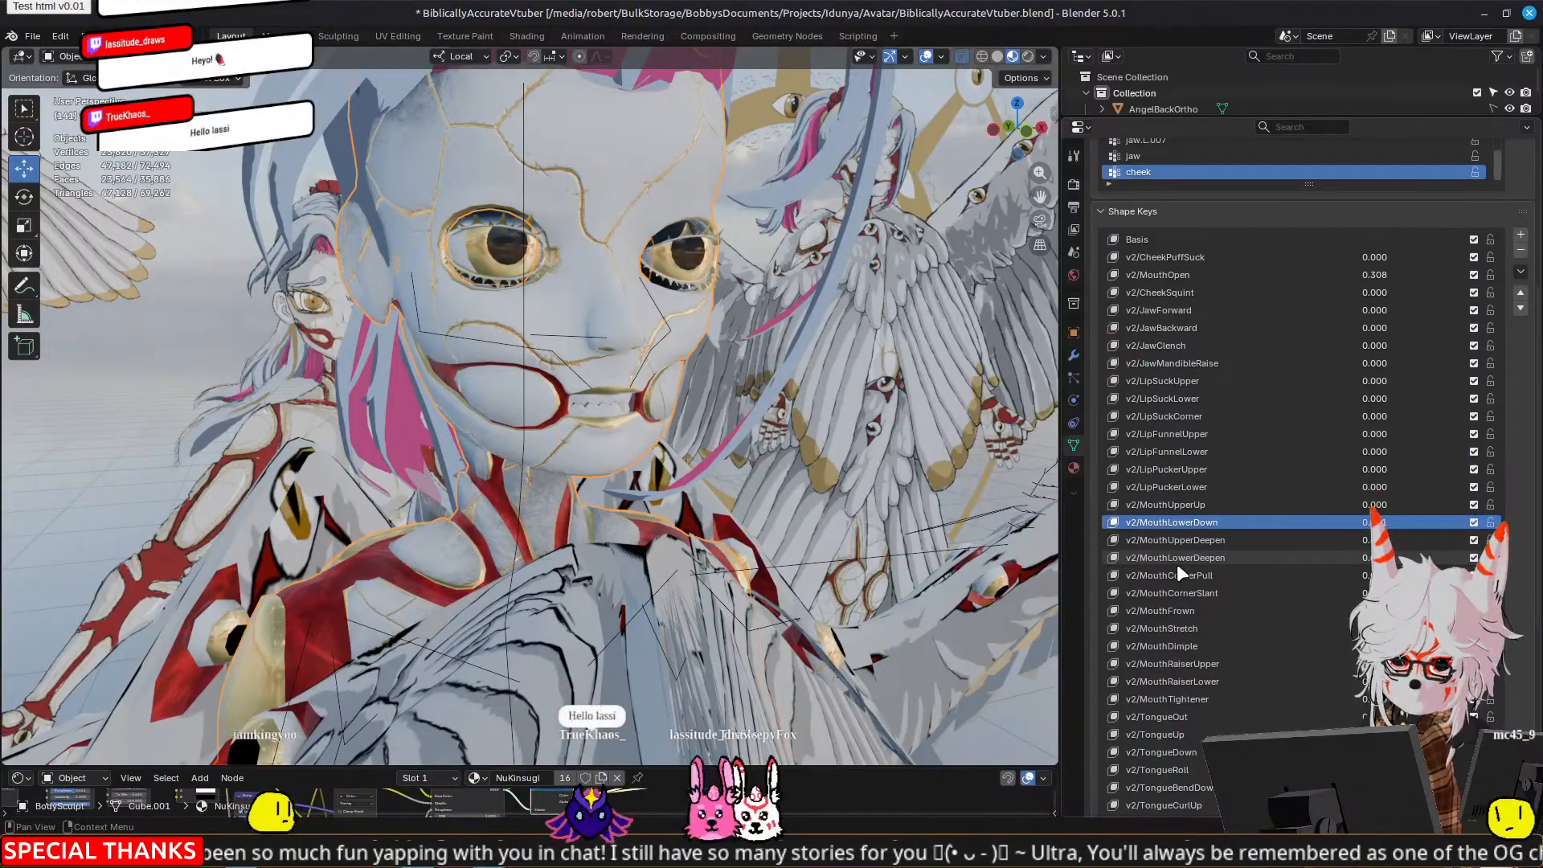
Step: Select the metarig armature at the face and switch it to Pose Mode
middle_click_drag(577, 394, 594, 384)
scroll(594, 379, "up", 3)
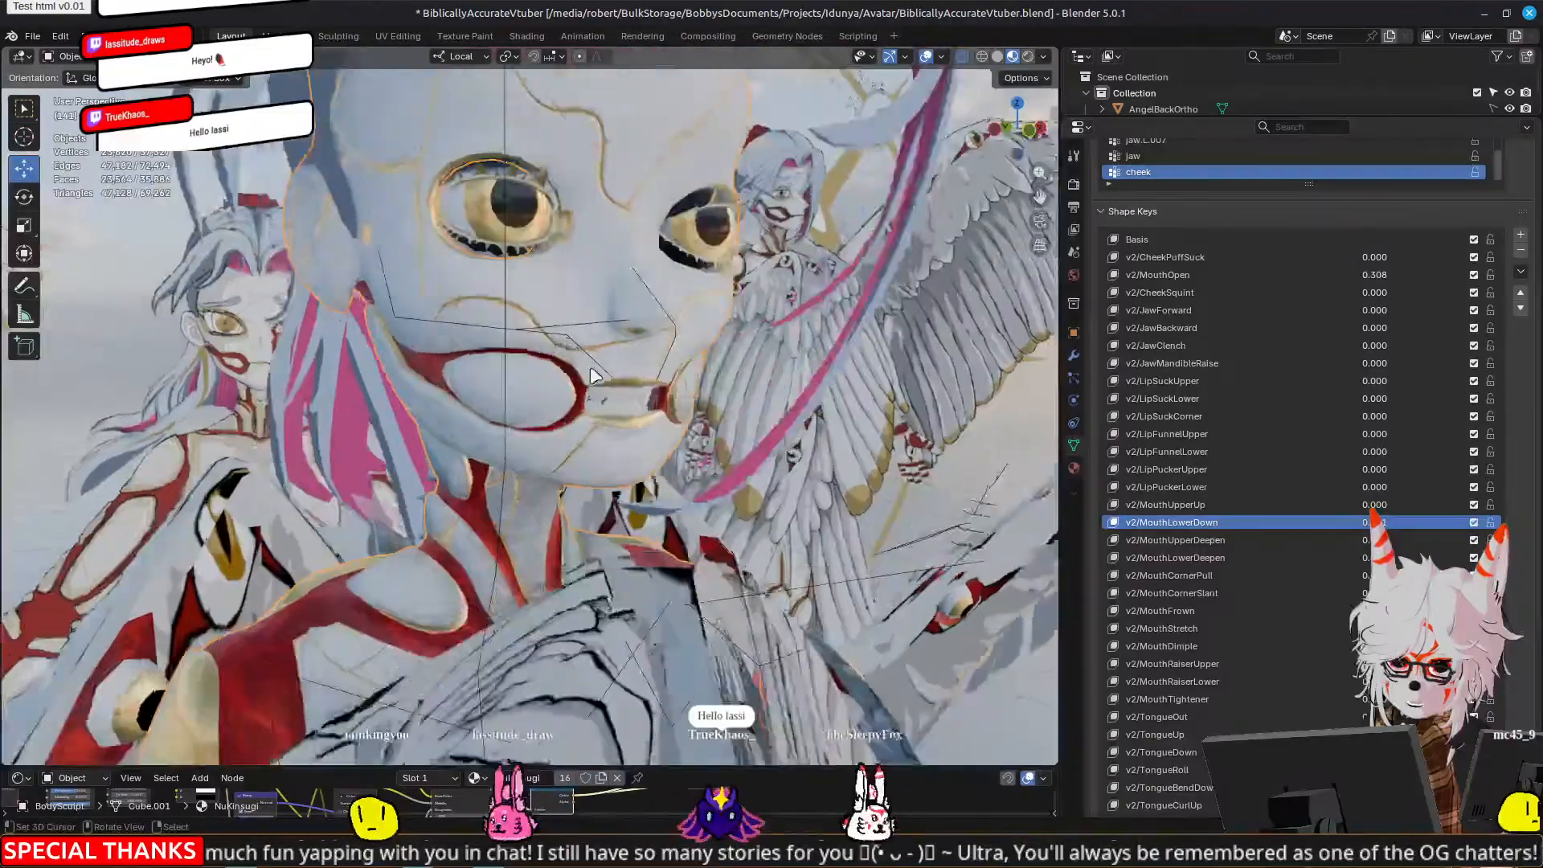
right_click(612, 305)
key("ctrl+Tab")
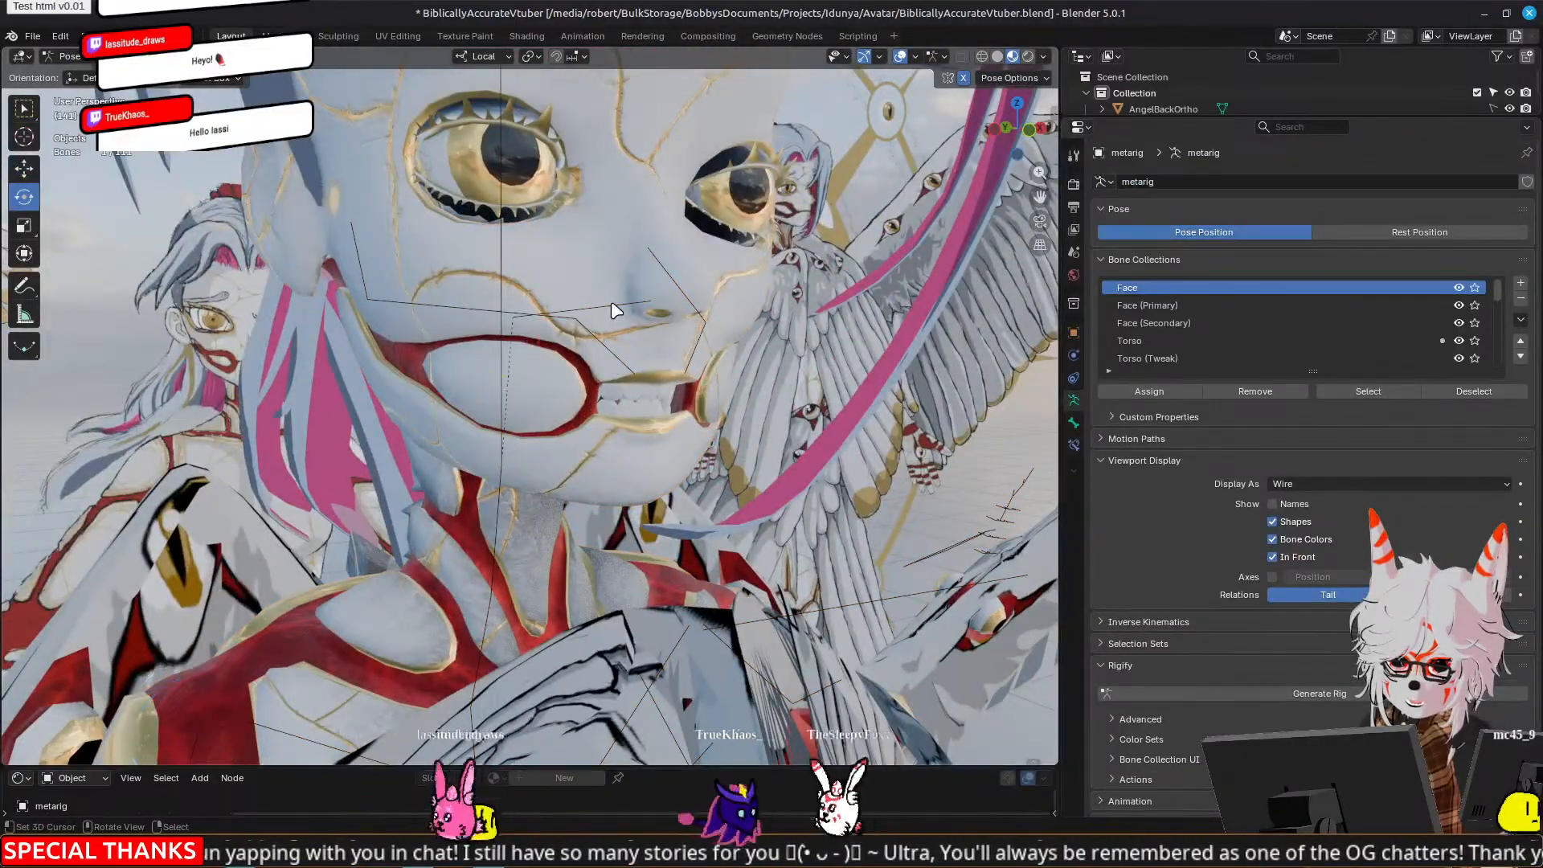
Step: Rotate the metarig's jaw bone to open the mouth wide and return the armature to Object Mode
left_click_drag(547, 291, 539, 291)
middle_click_drag(563, 321, 723, 316)
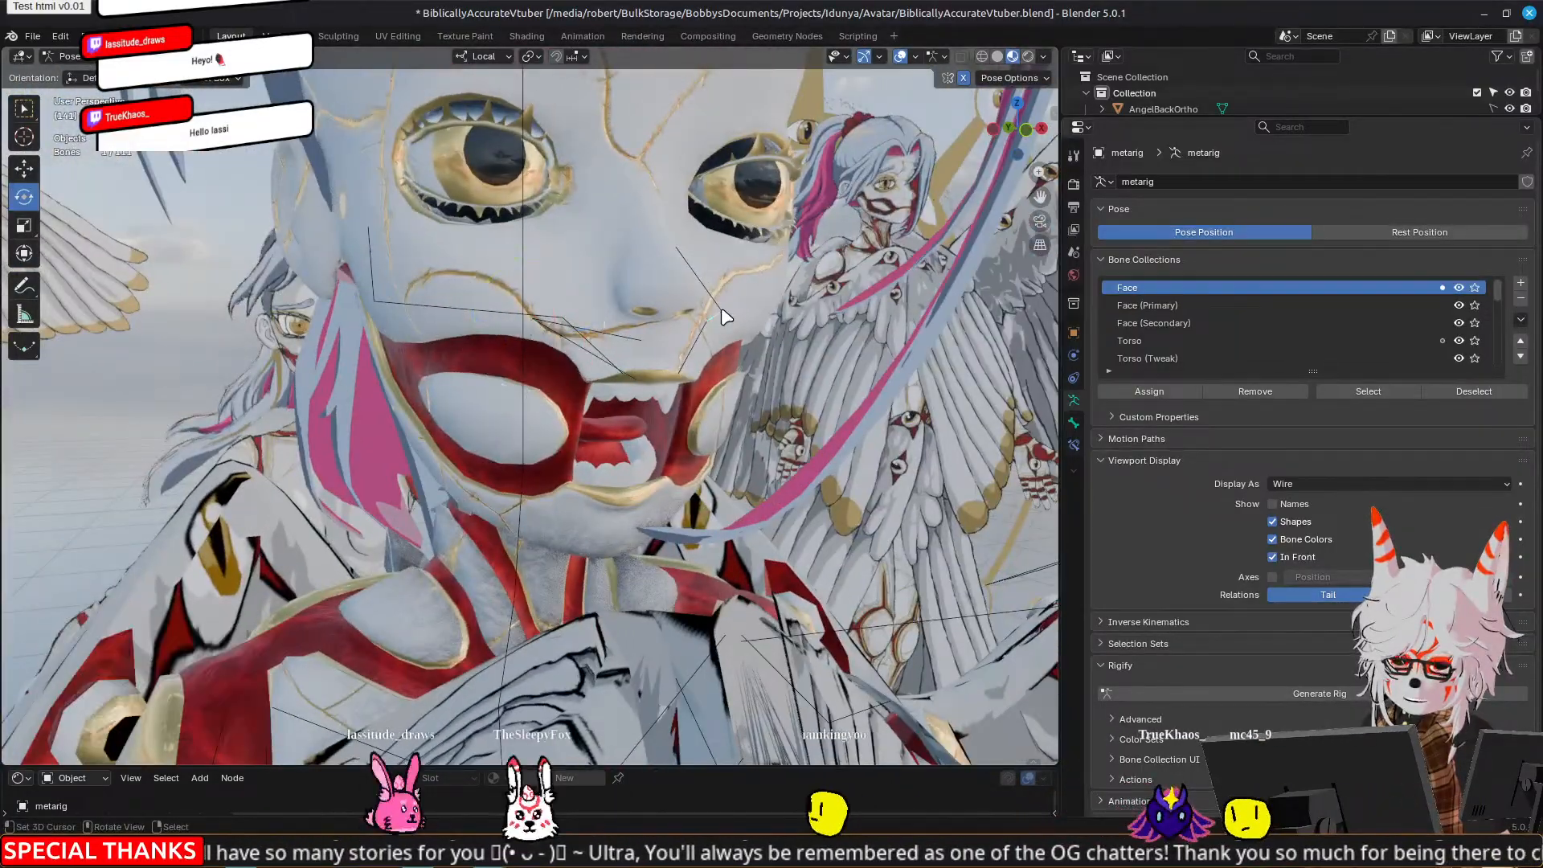
key("ctrl+Tab")
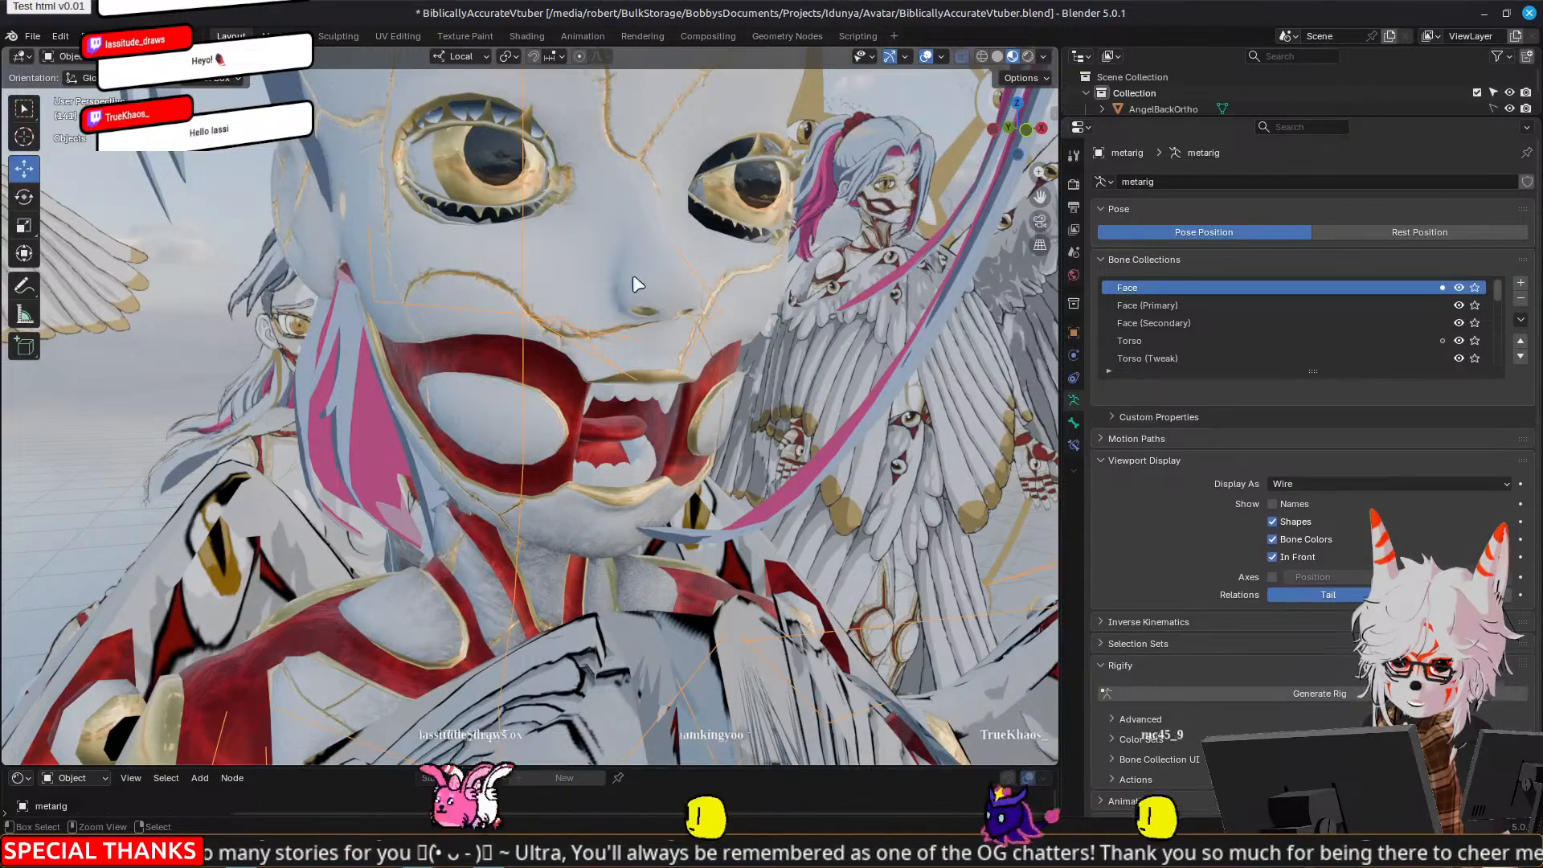
Step: Select the body mesh, reset its v2/MouthOpen shape key to 0 and set v2/CheekPuffSuck to -0.035
left_click(633, 274, "shift")
scroll(1247, 418, "up", 5)
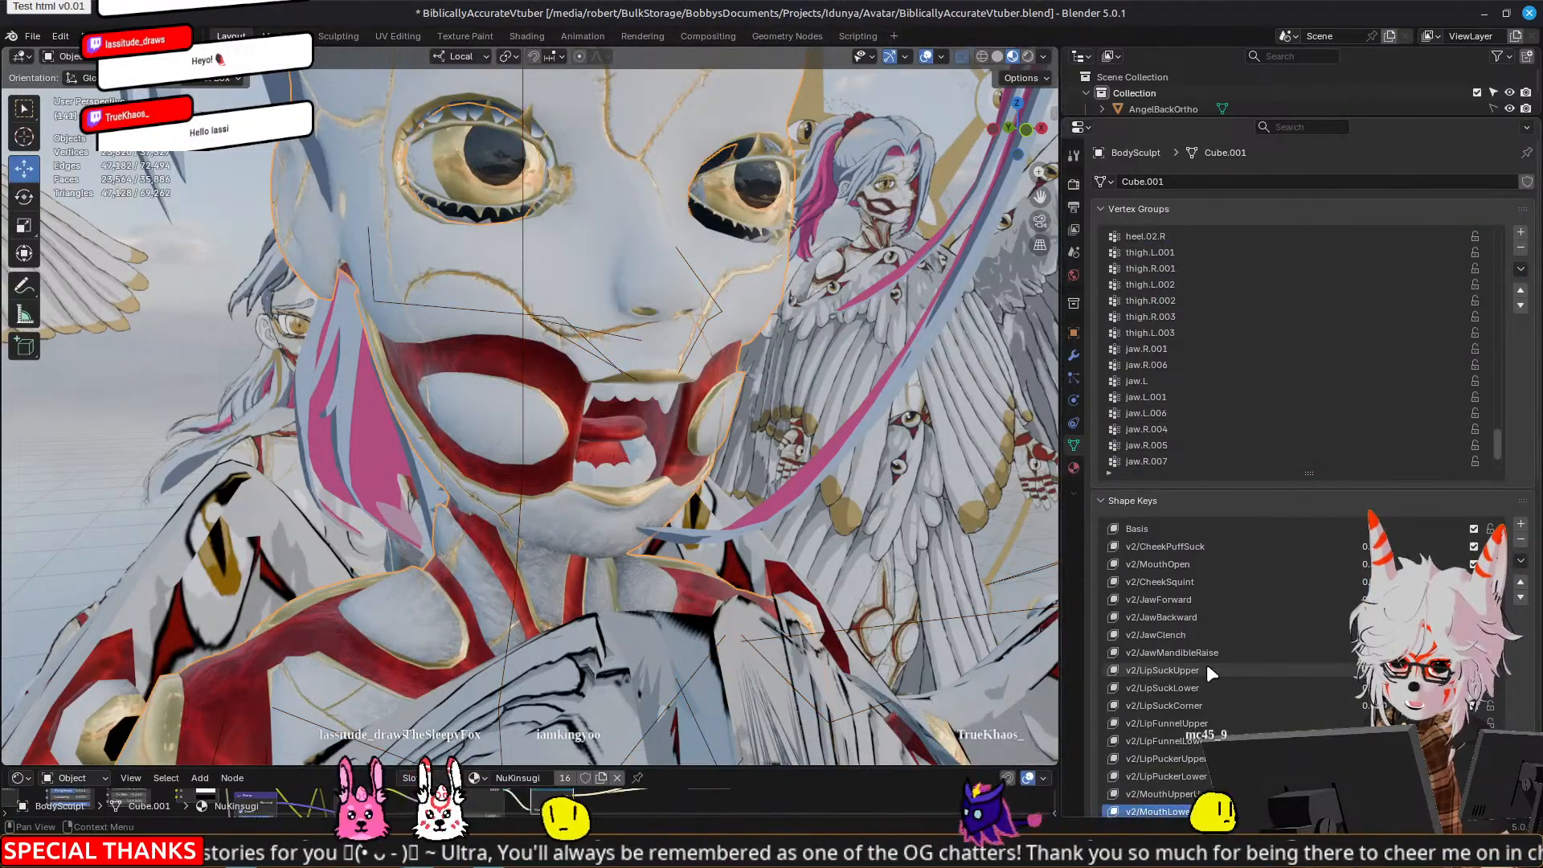
left_click_drag(1320, 563, 1286, 570)
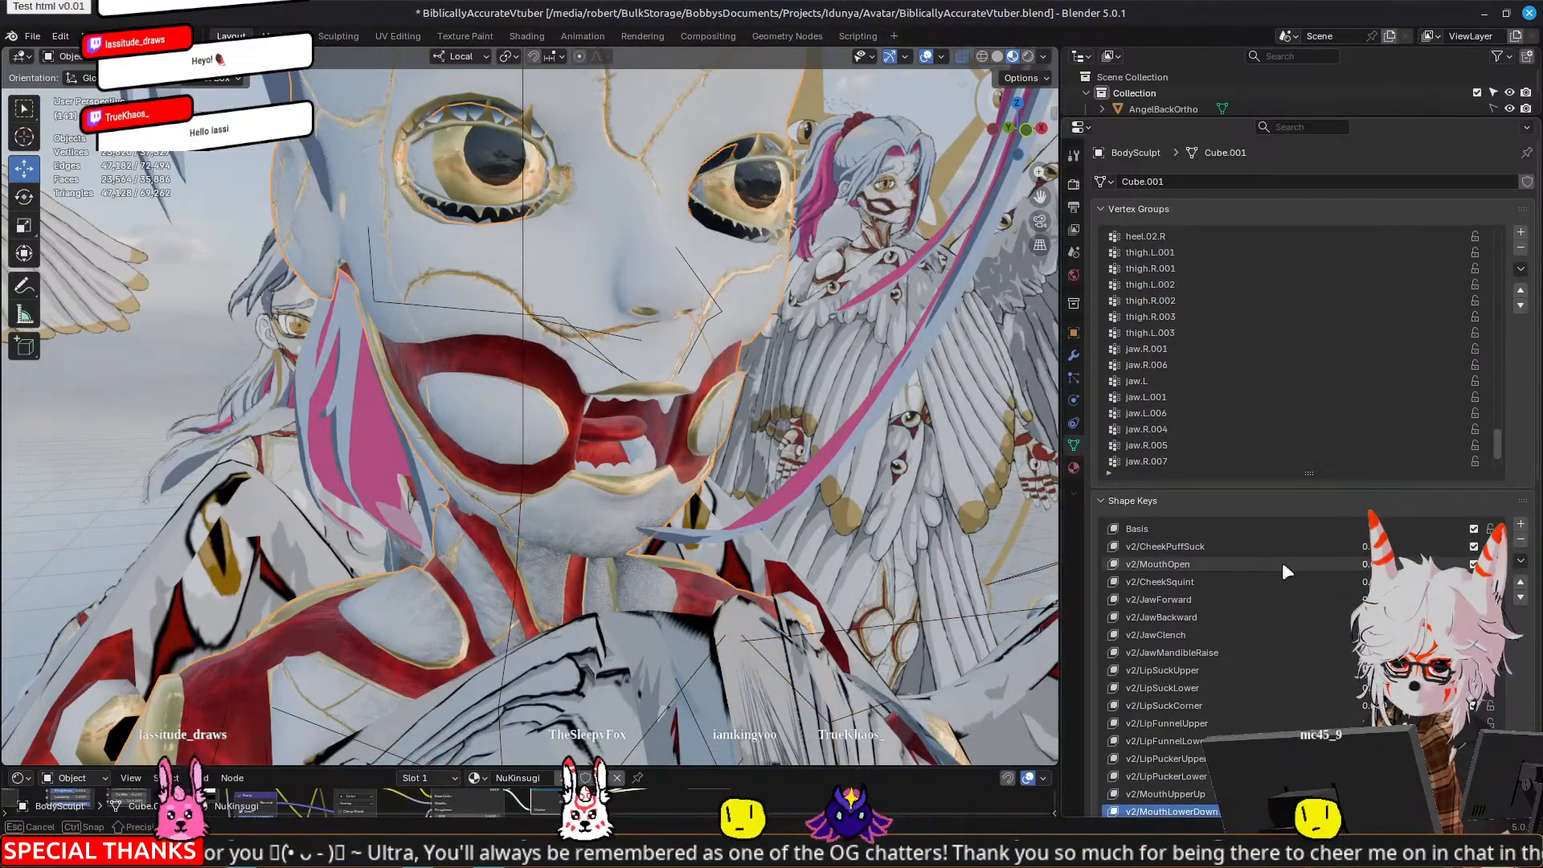
left_click_drag(1375, 547, 1349, 595)
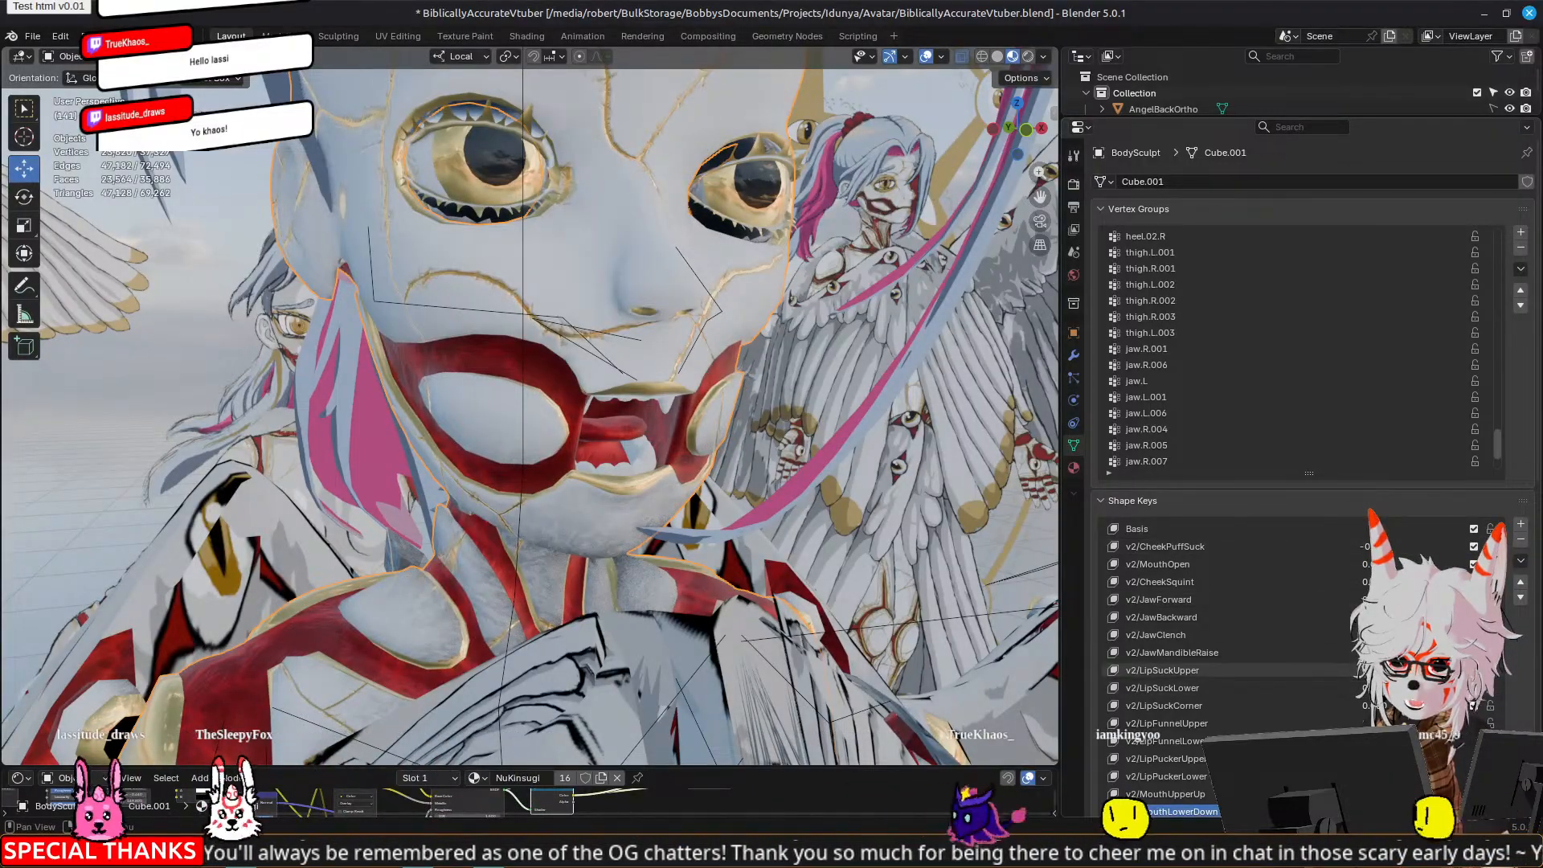
Step: Try out mouth and tongue shape keys, including v2/MouthStretch, v2/TongueBendDown and v2/TongueCurlUp, returning each to 0
left_click_drag(1361, 672, 1367, 671)
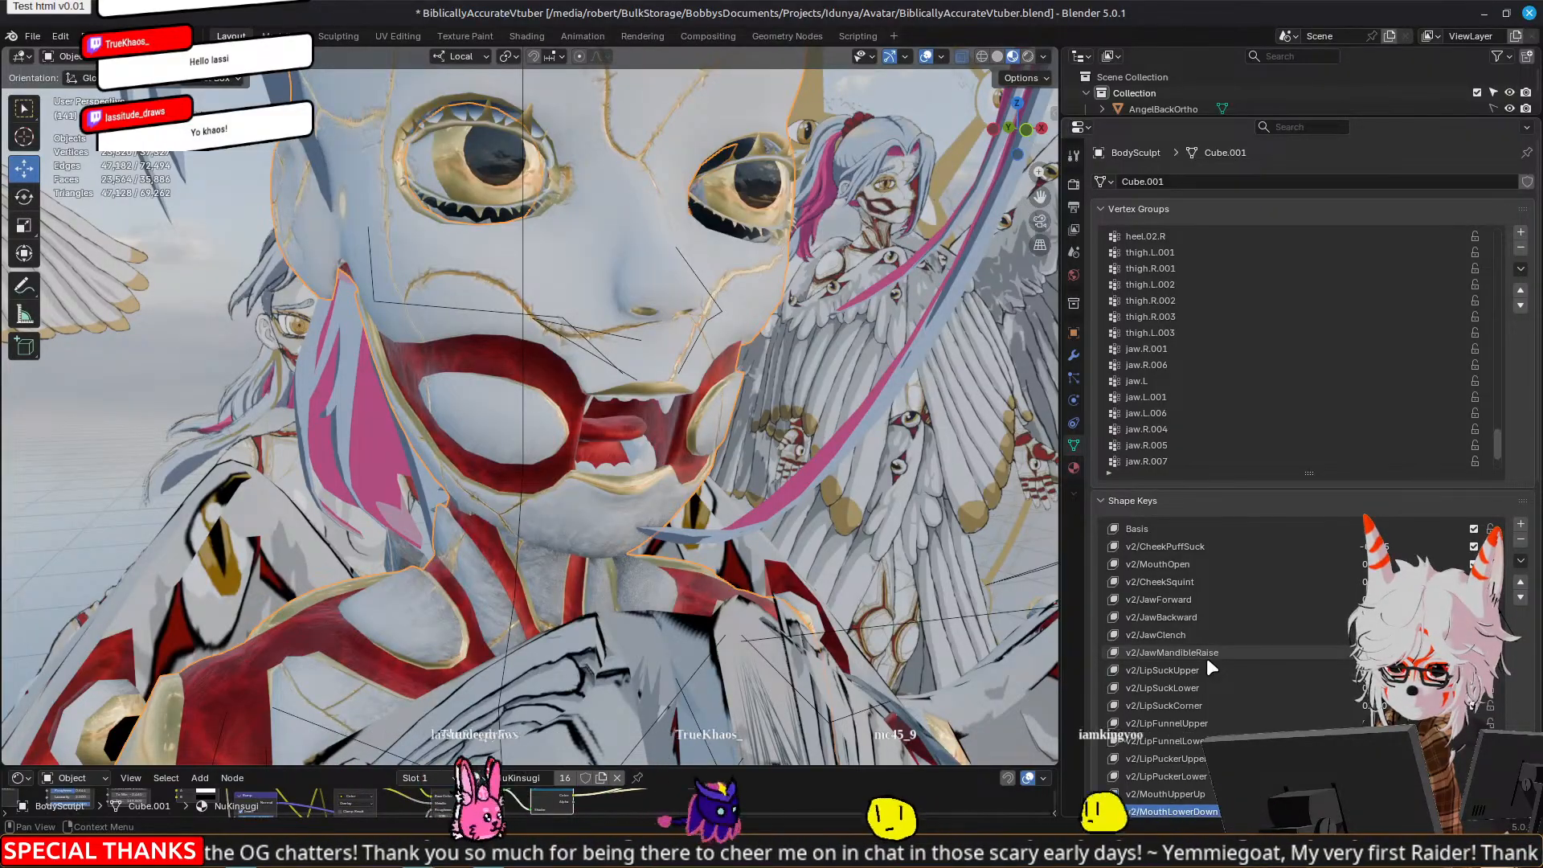
scroll(1193, 682, "down", 10)
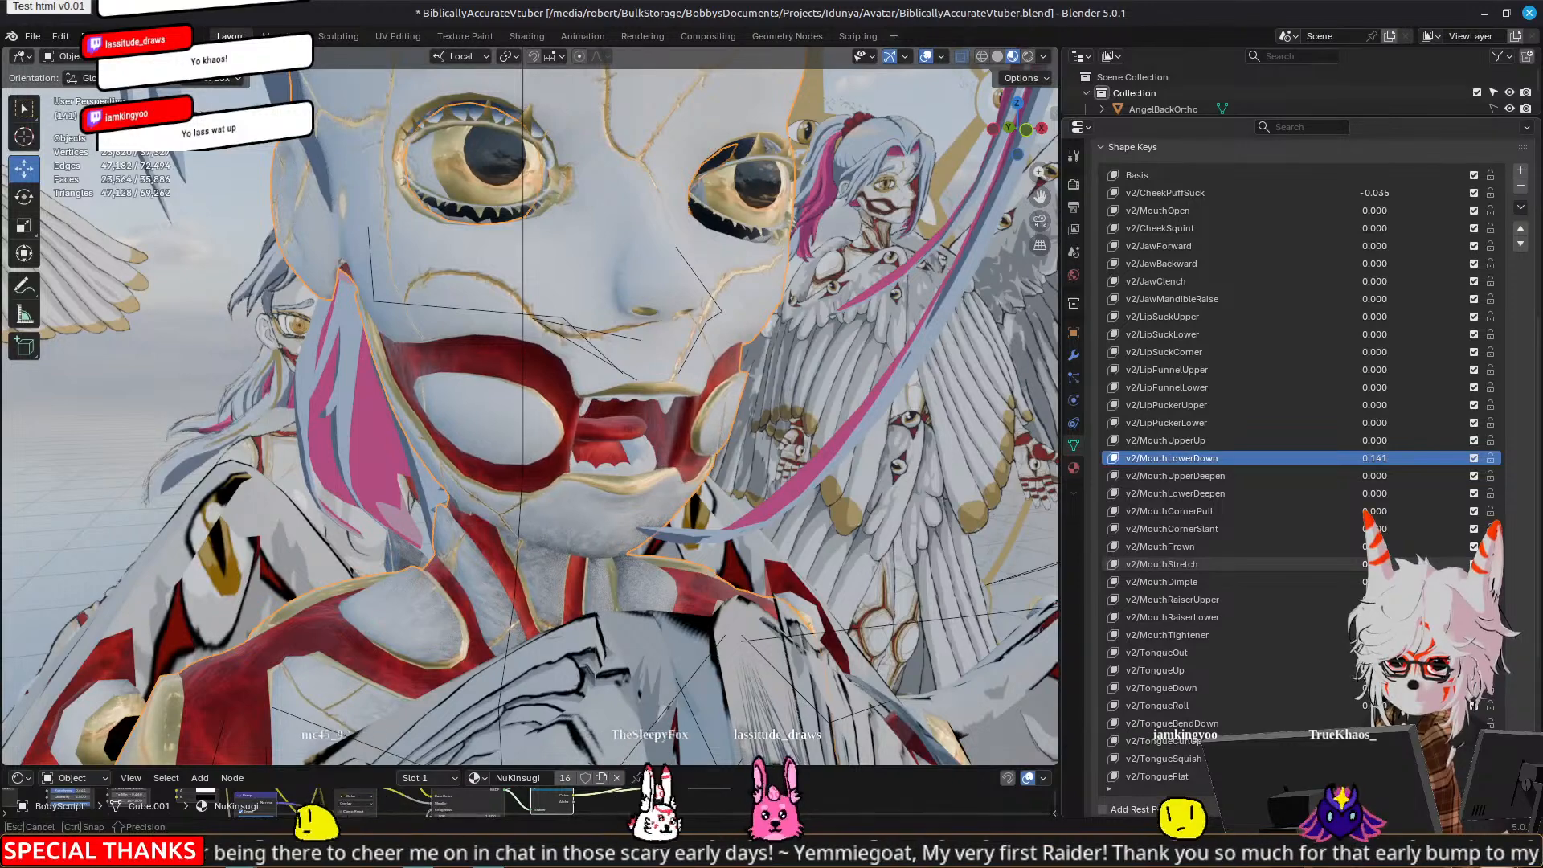
left_click_drag(1355, 659, 1372, 705)
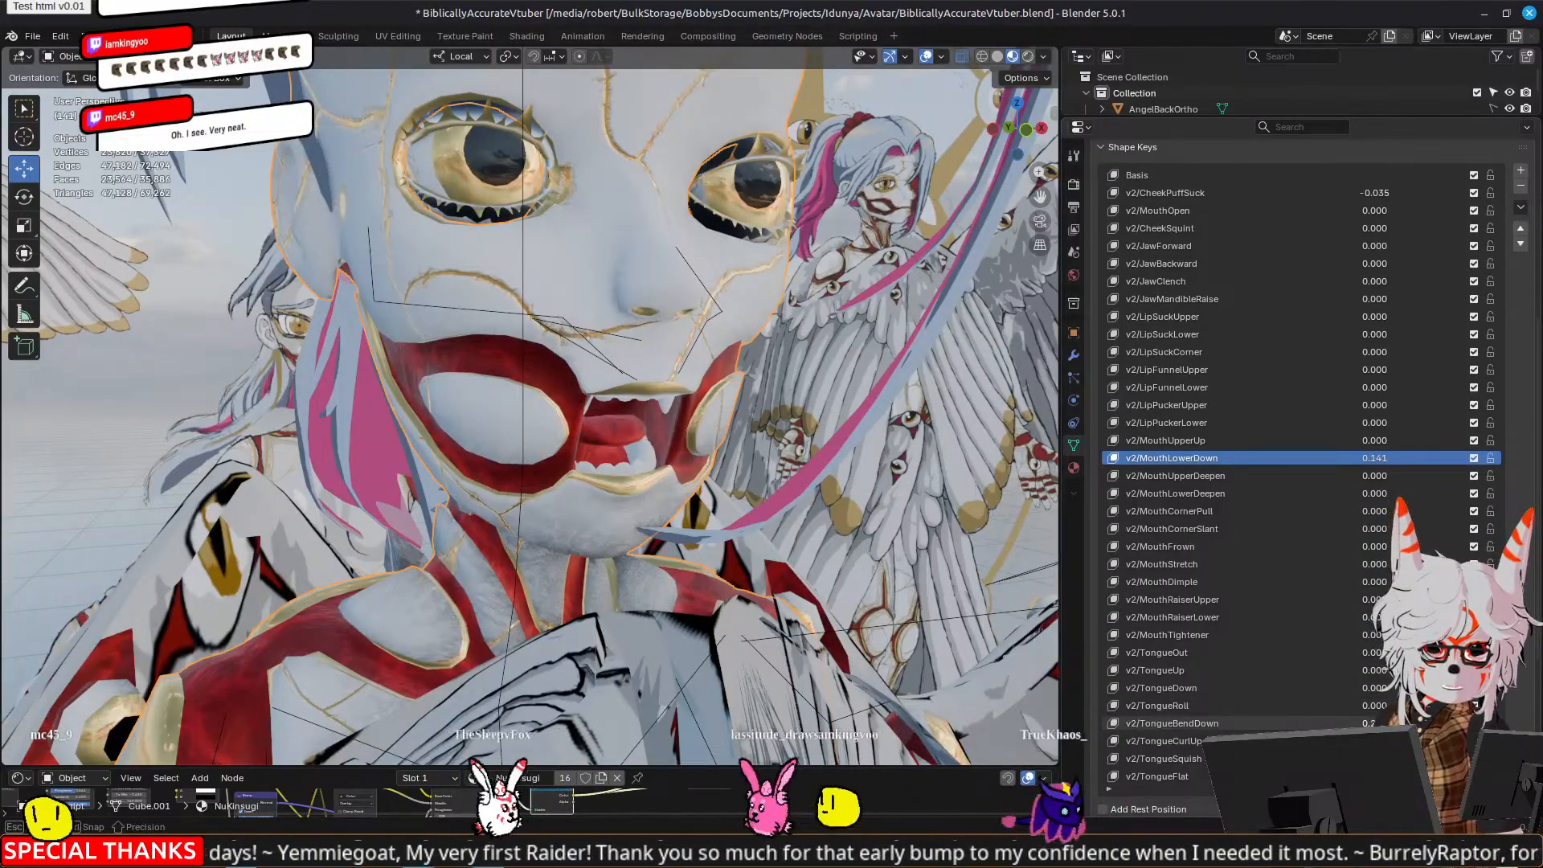
left_click_drag(1375, 741, 1399, 741)
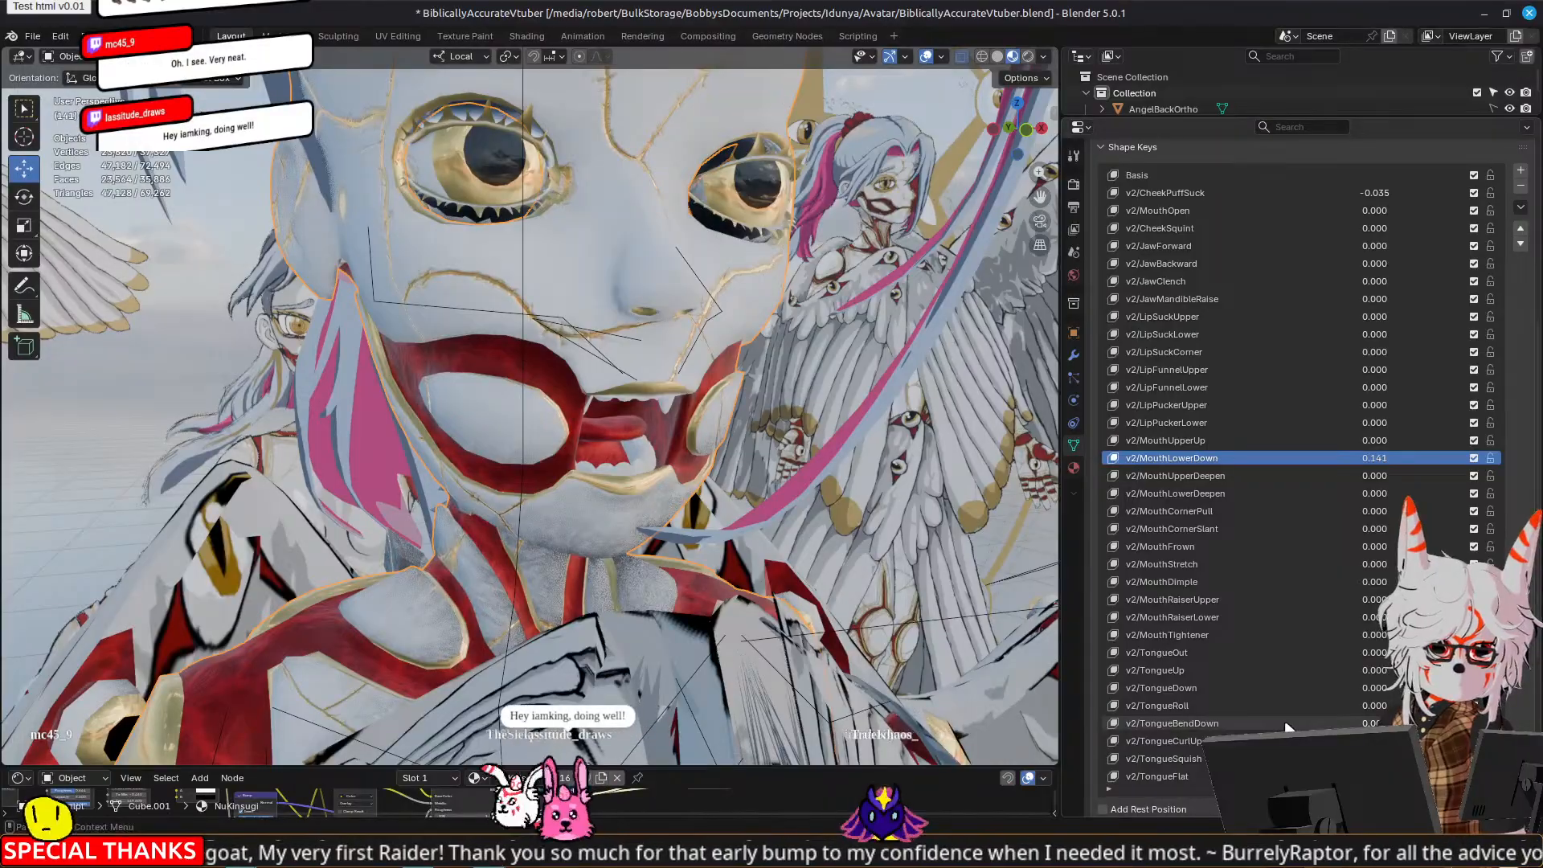
scroll(1284, 720, "down", 3)
scroll(1286, 728, "down", 2)
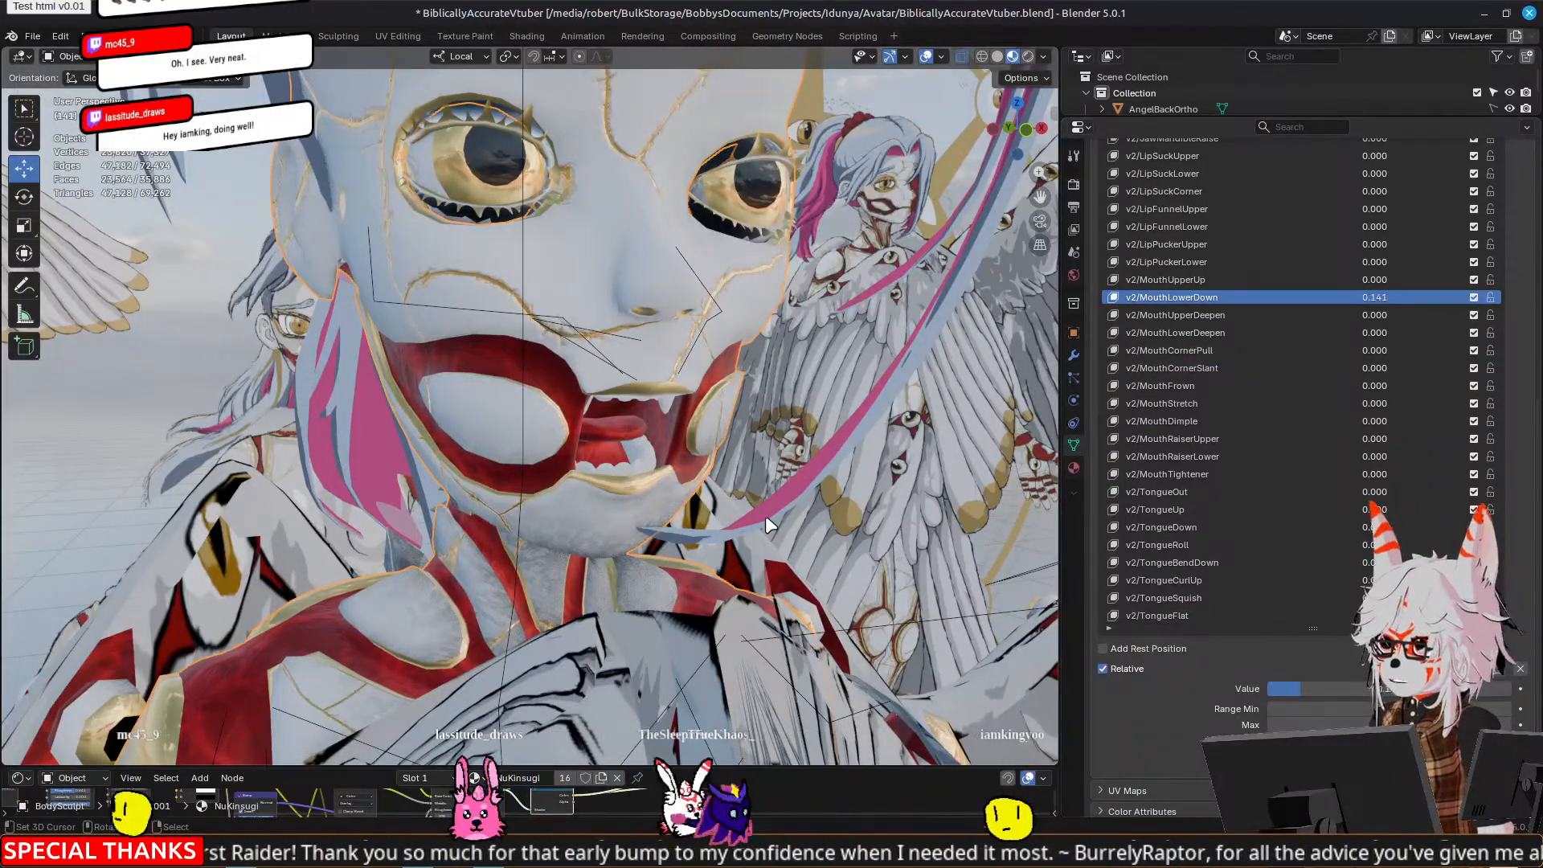
Step: Test the cheeks from the front with v2/CheekPuffSuck at -1.000, and reset that shape key to 0
middle_click_drag(844, 518, 1093, 466)
scroll(593, 432, "up", 5)
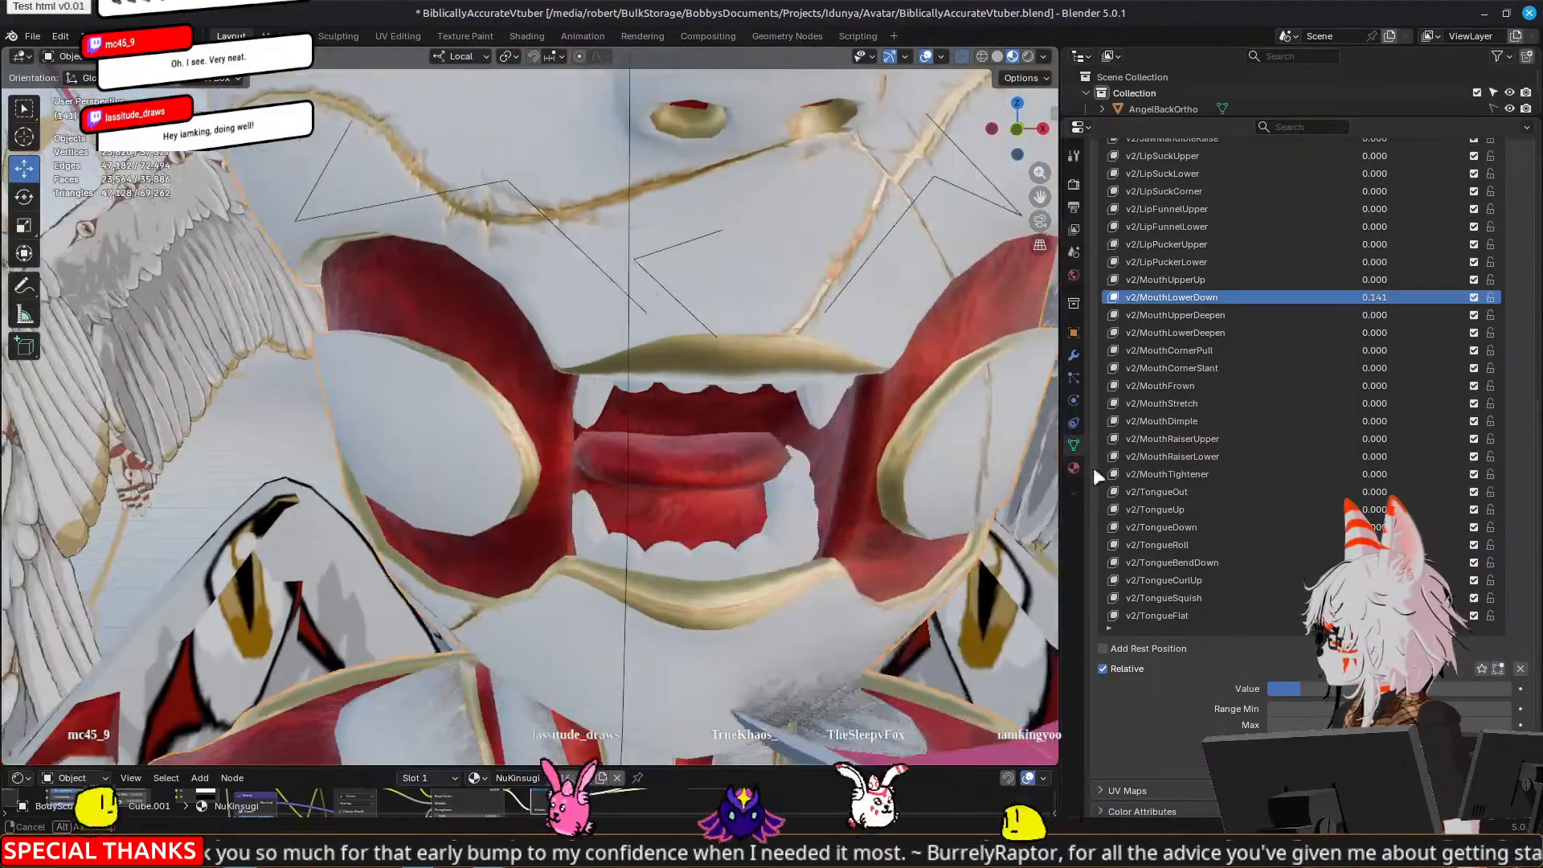
scroll(1233, 470, "up", 2)
scroll(1233, 470, "up", 7)
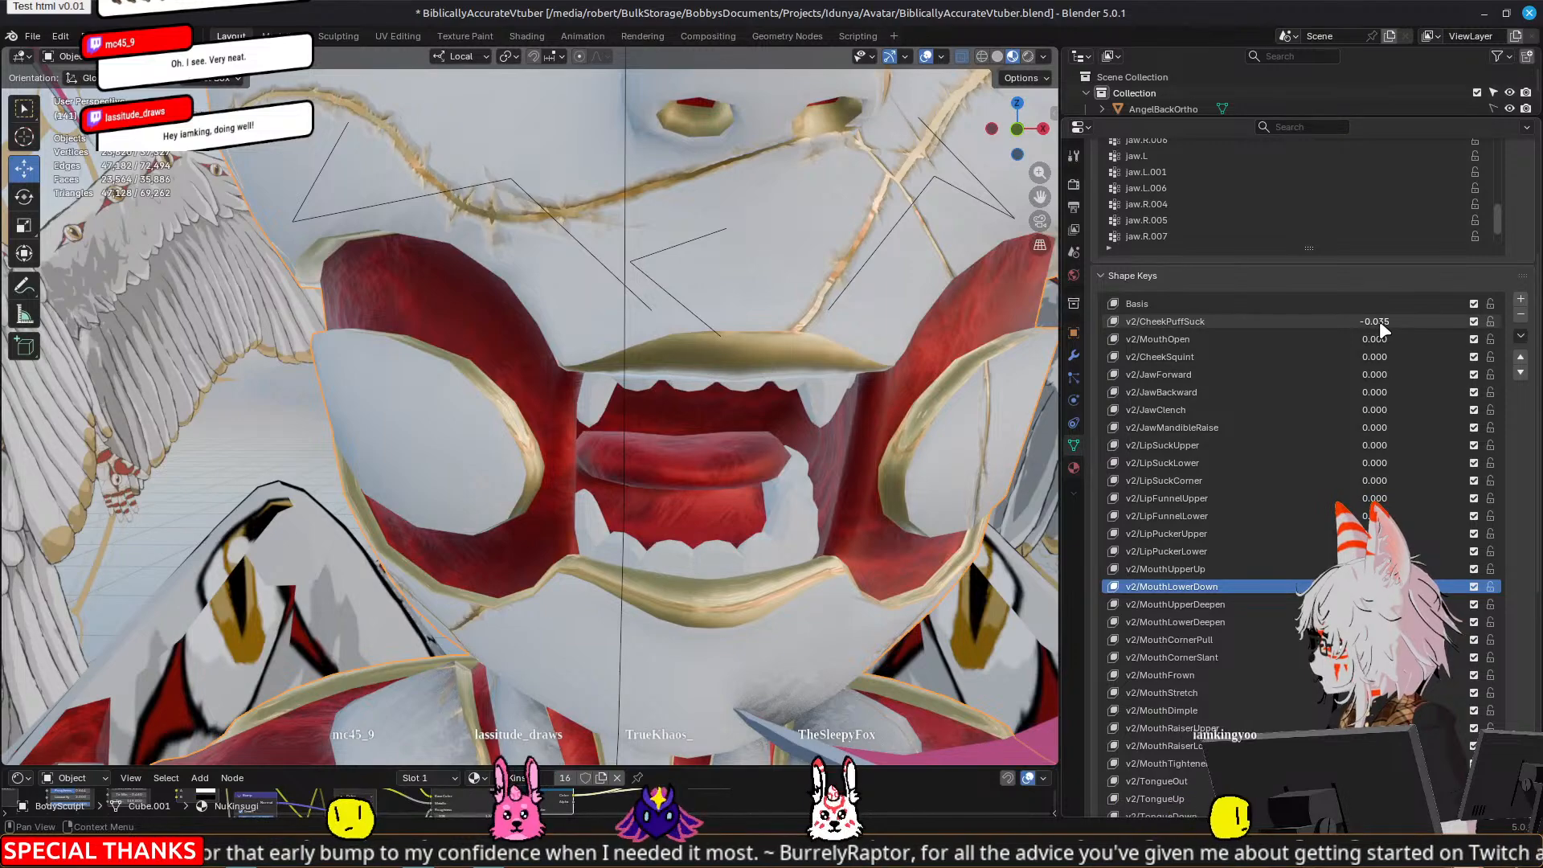
left_click_drag(1377, 321, 1230, 320)
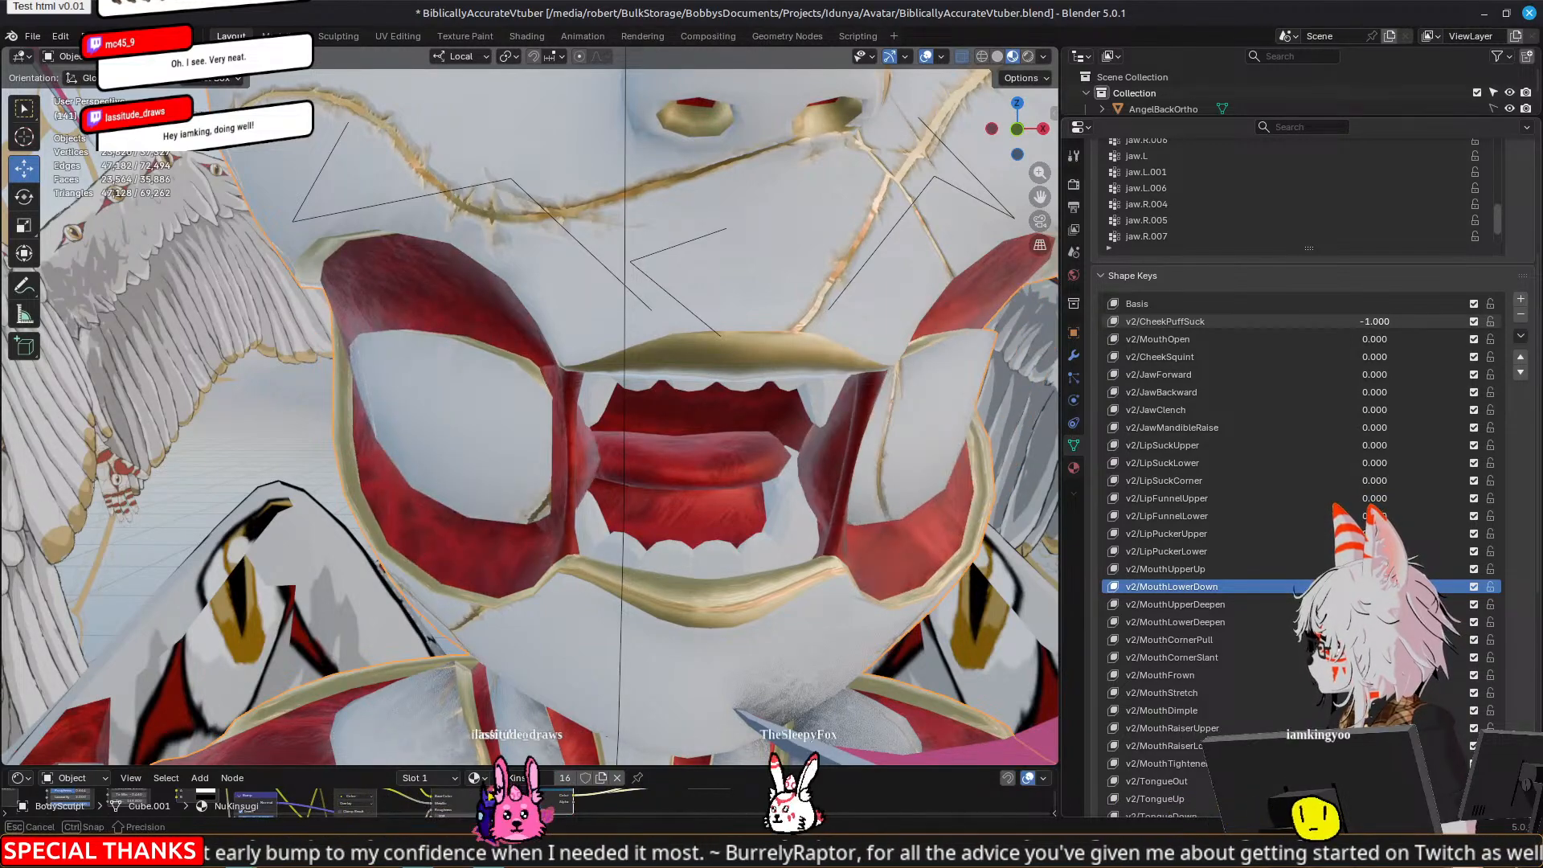
left_click(1364, 321)
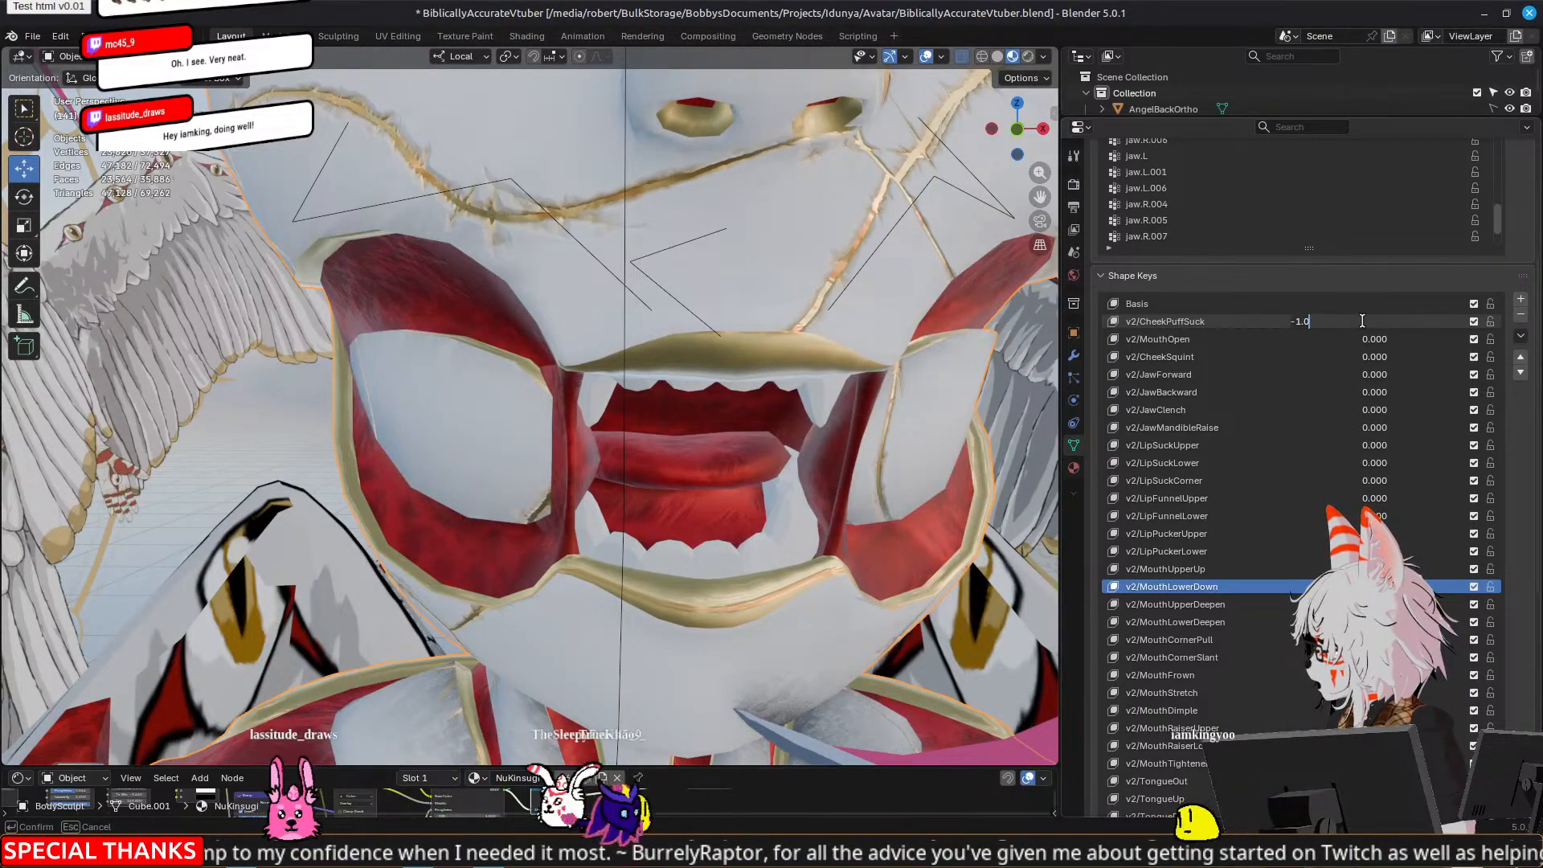
key("Return")
Step: Reset the v2/MouthLowerDown shape key to 0
left_click(1371, 587)
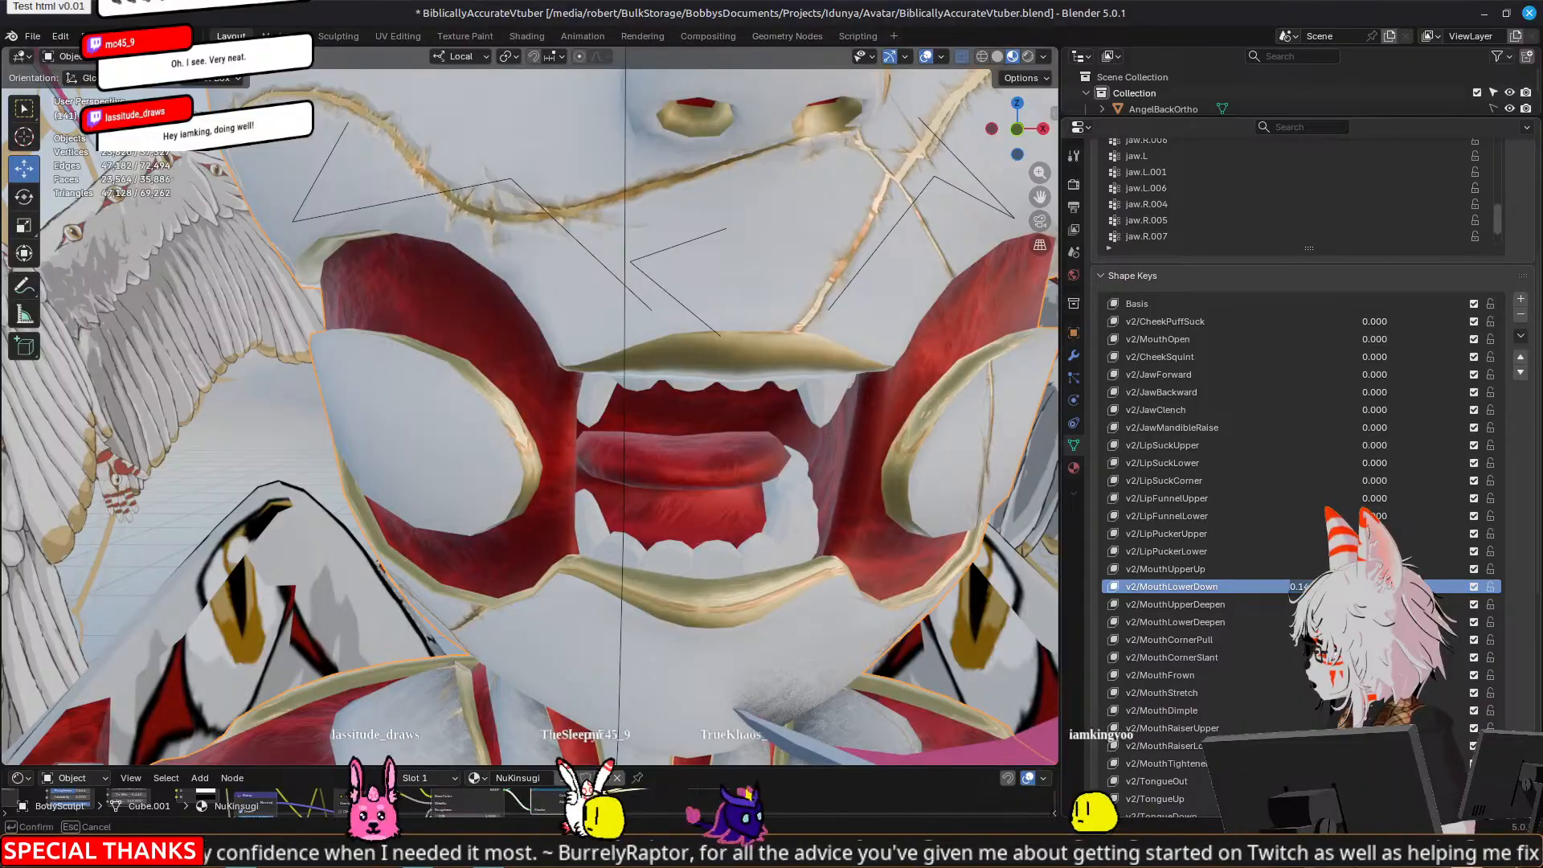
type("0")
key("Return")
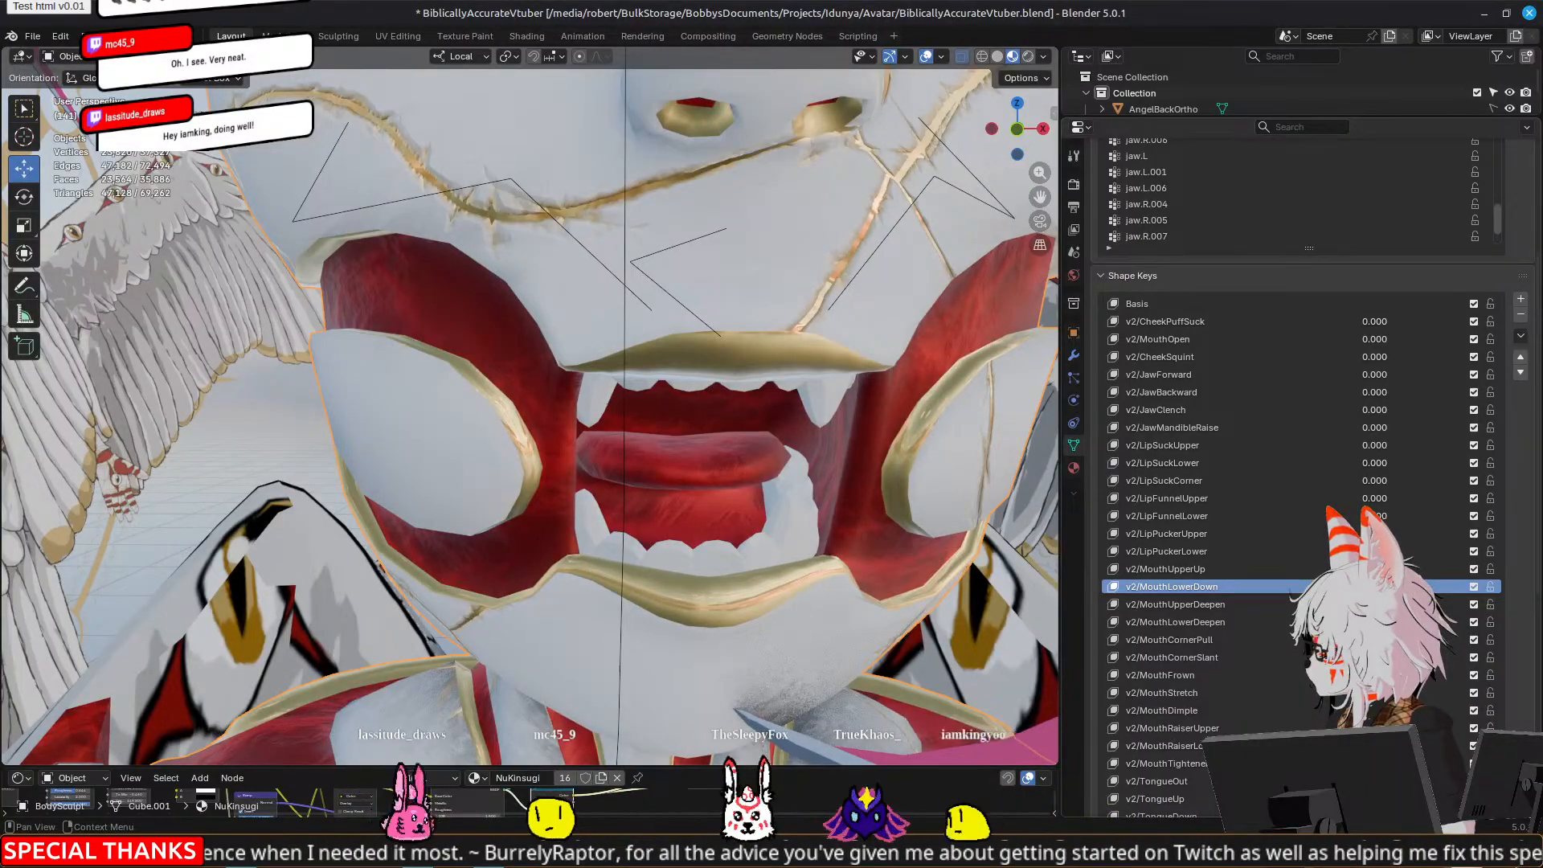
scroll(1386, 578, "down", 4)
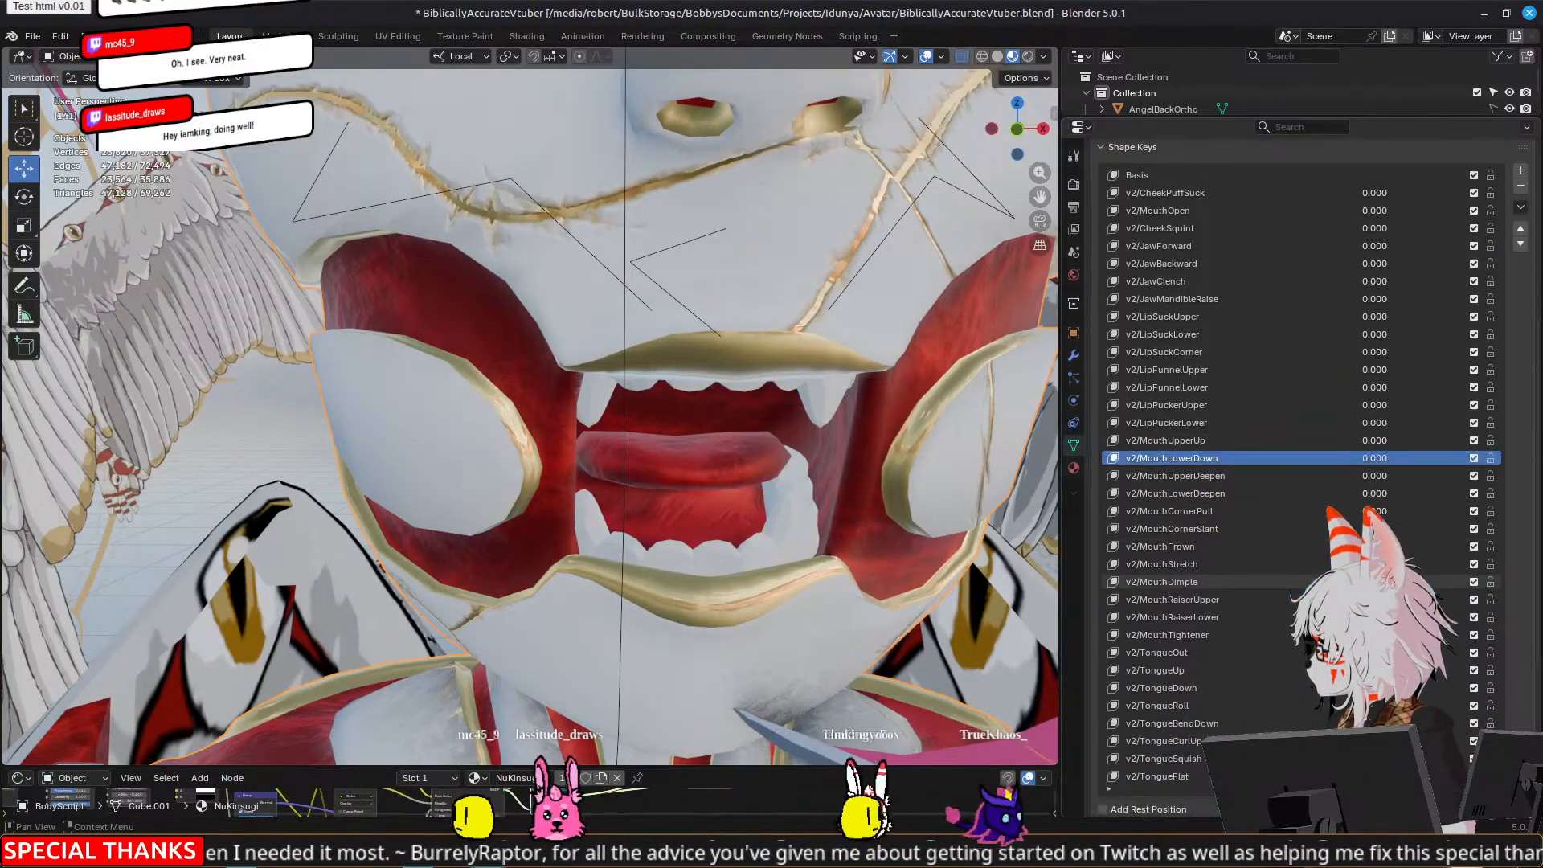
scroll(1386, 578, "down", 2)
Step: Deselect the body mesh and examine the open-mouthed face and the whole avatar from the front and side
middle_click_drag(619, 556, 718, 500)
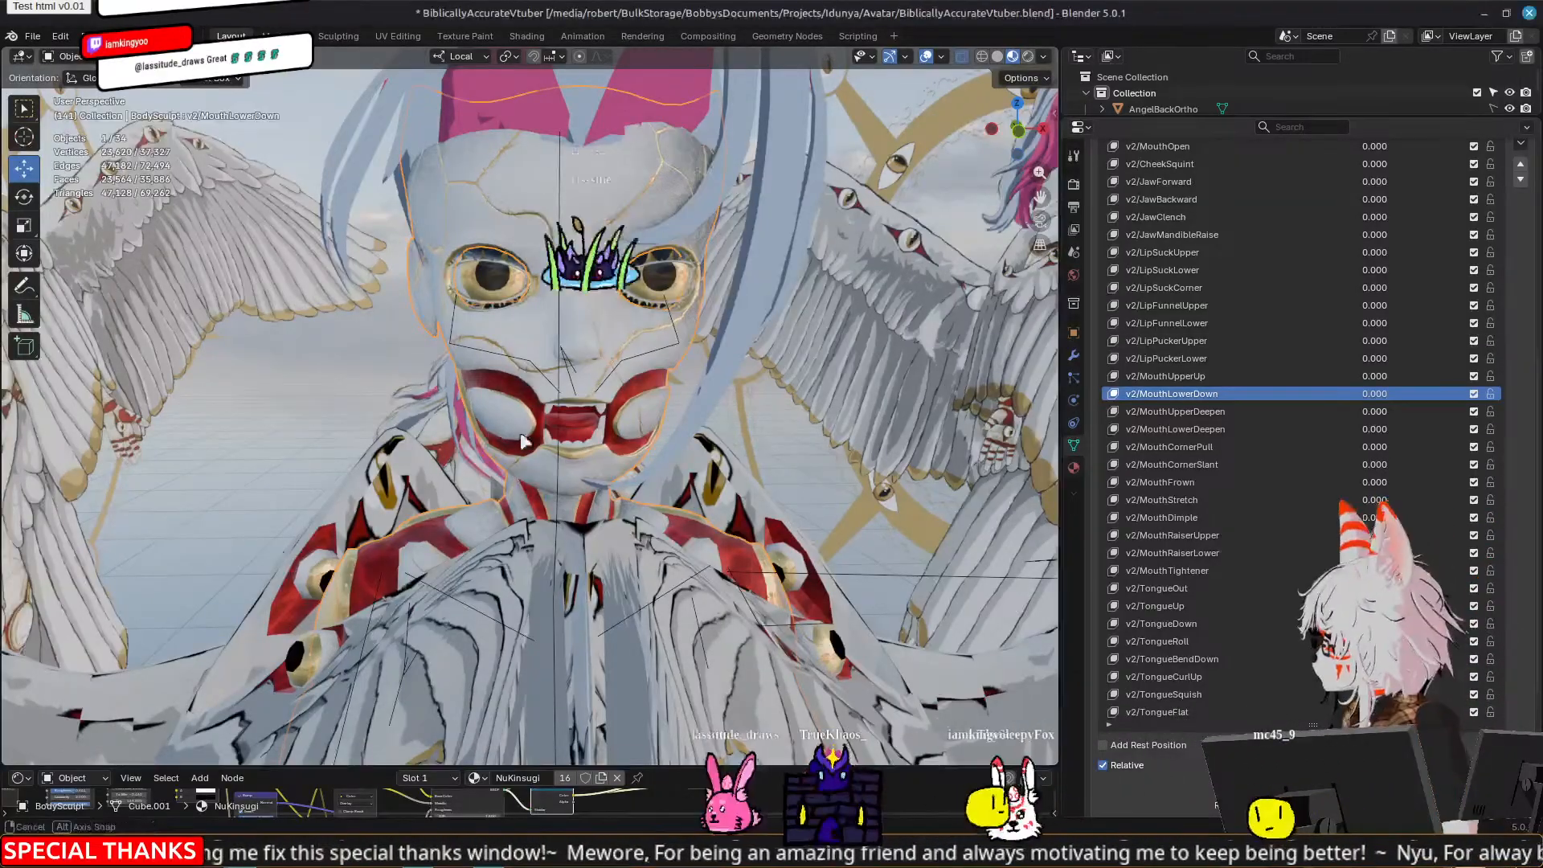
middle_click_drag(833, 345, 664, 328)
left_click(944, 553)
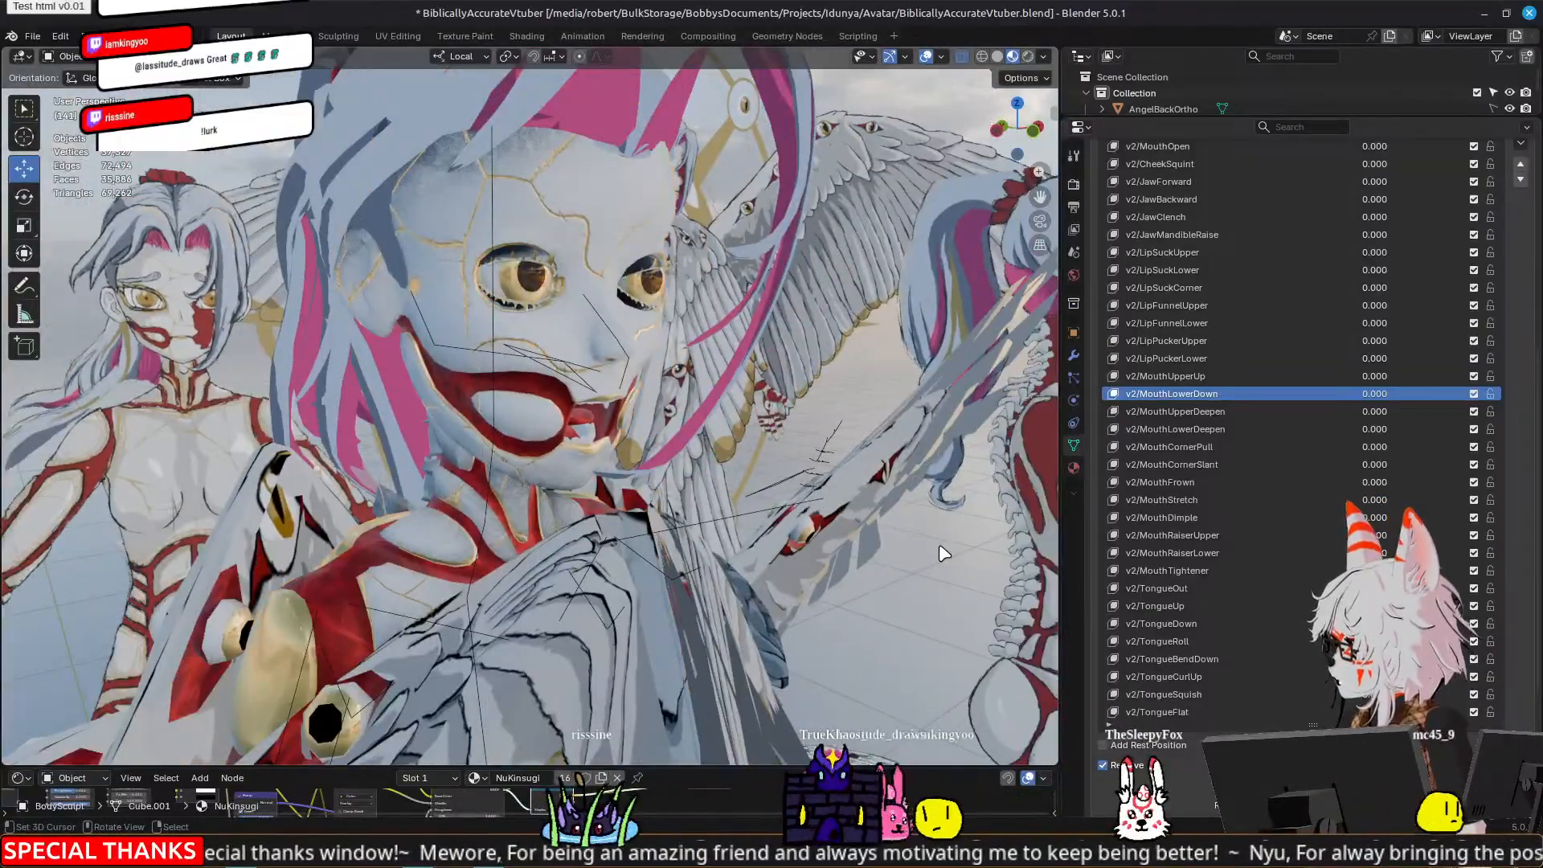
scroll(945, 554, "down", 5)
middle_click_drag(923, 528, 826, 523)
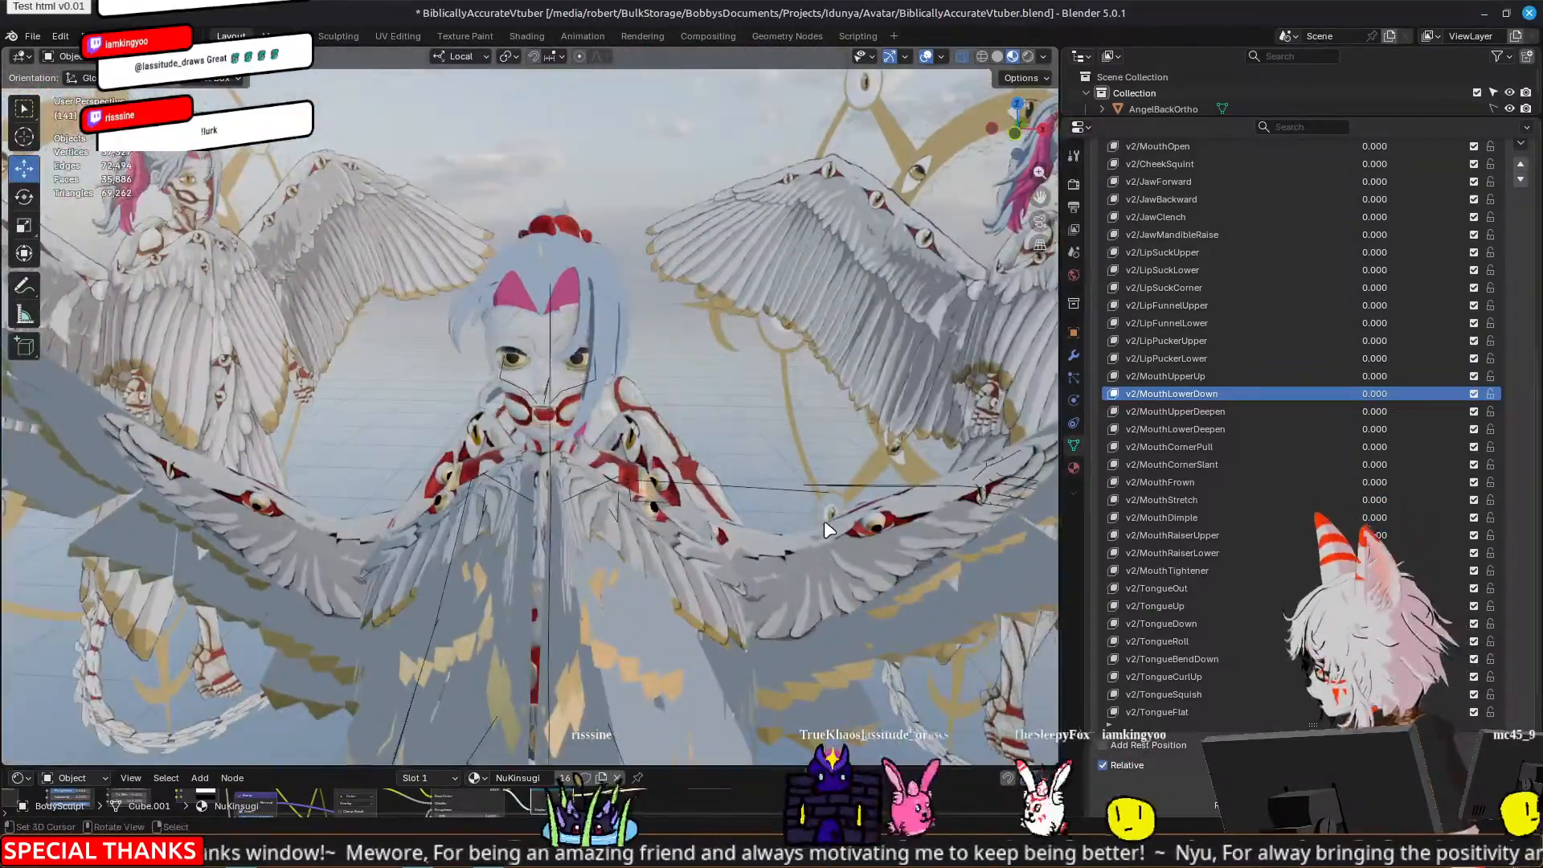
scroll(826, 523, "down", 4)
middle_click_drag(627, 560, 469, 424)
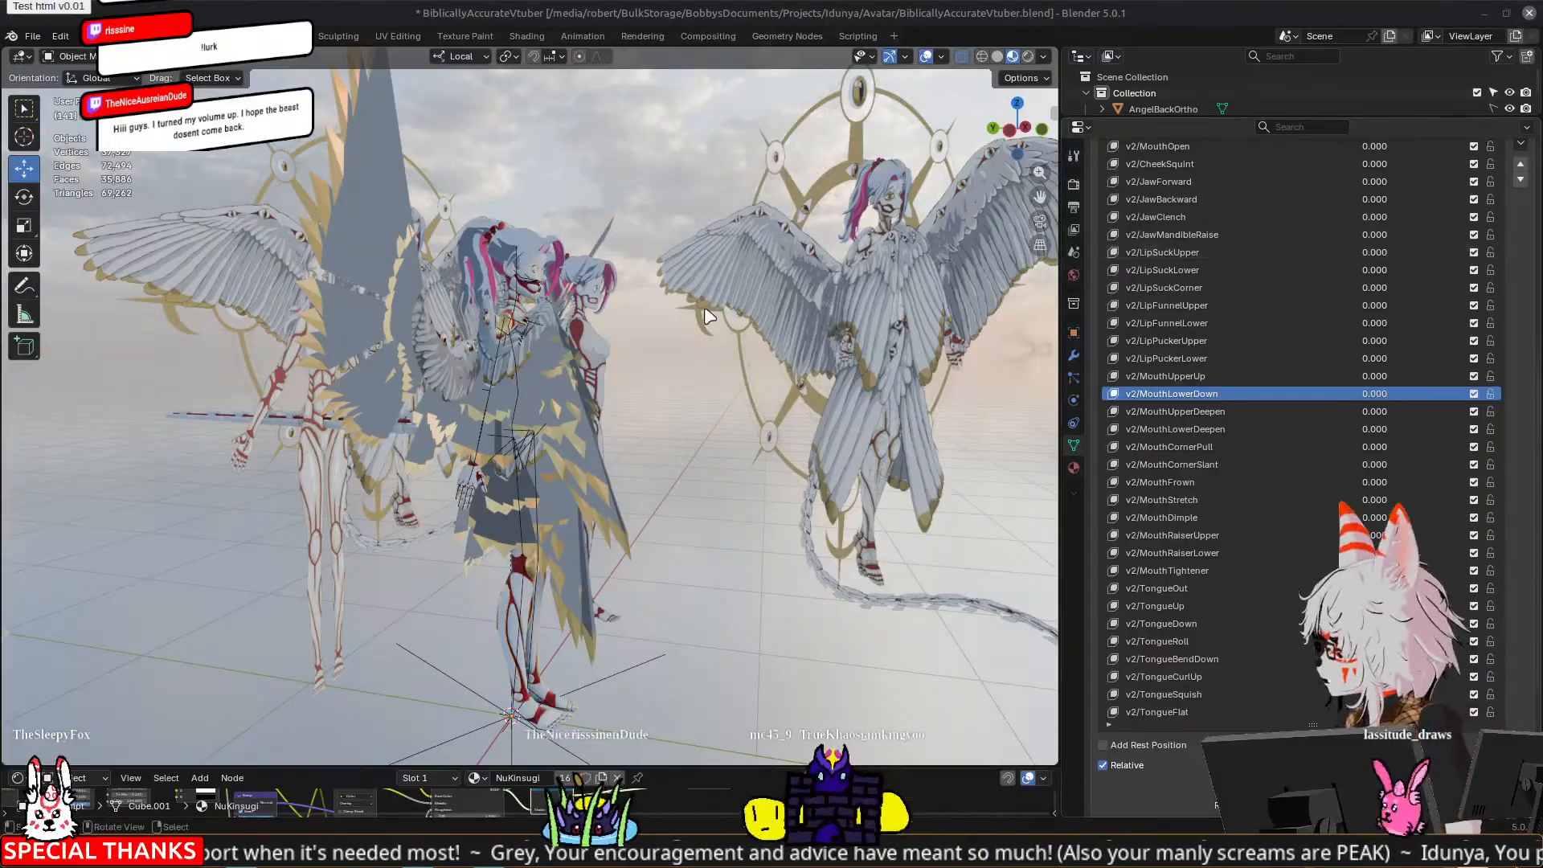
Step: Select the metarig armature at the face, switch it to Pose Mode and select the jaw bone
middle_click_drag(656, 393, 727, 366)
scroll(704, 303, "up", 2)
scroll(586, 390, "up", 3)
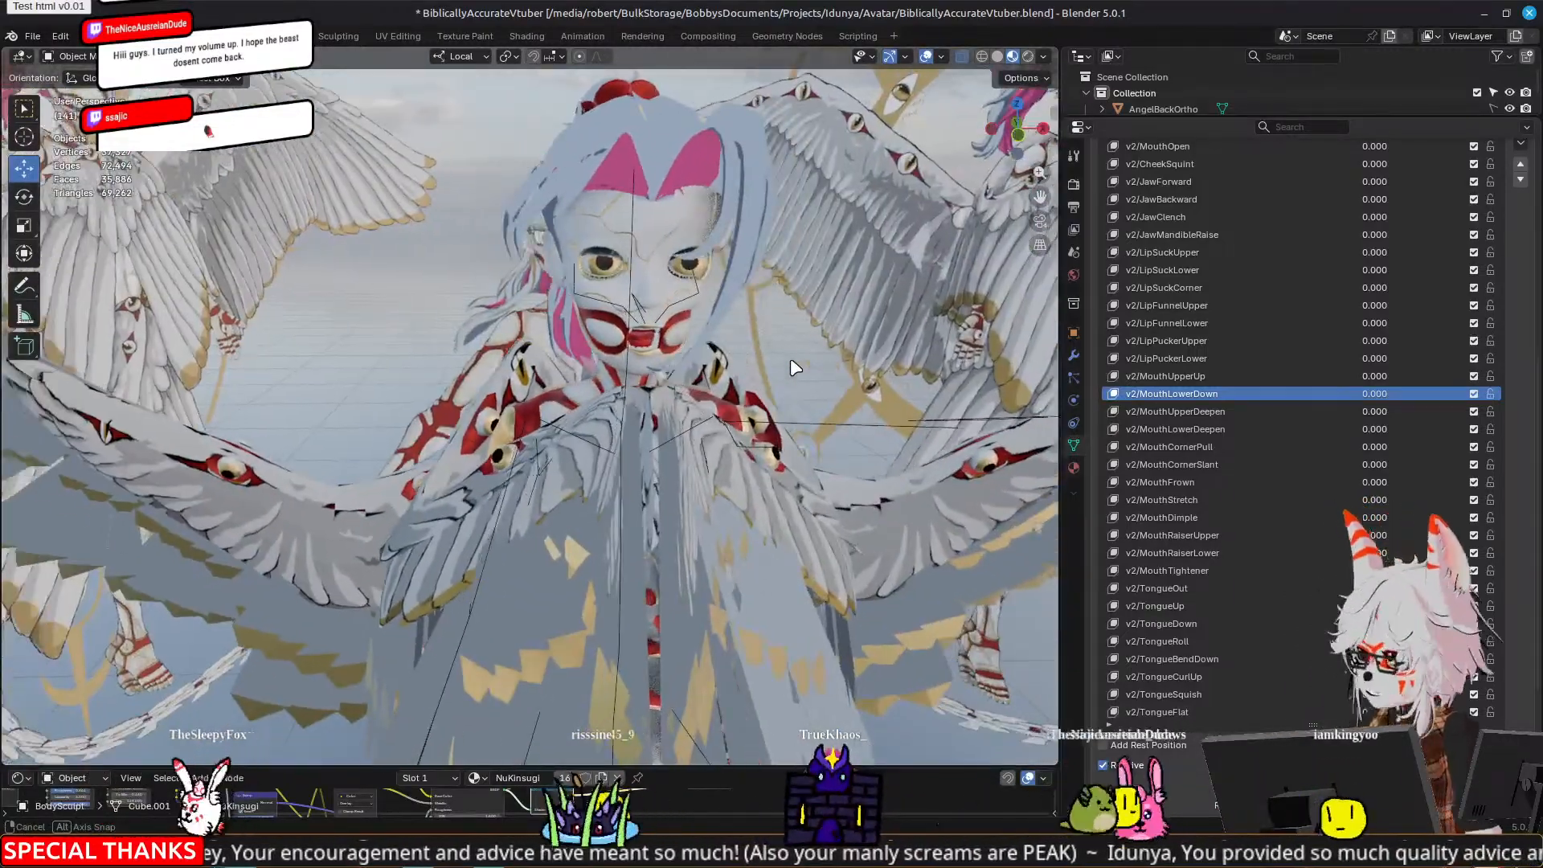
left_click(641, 318)
key("ctrl+Tab")
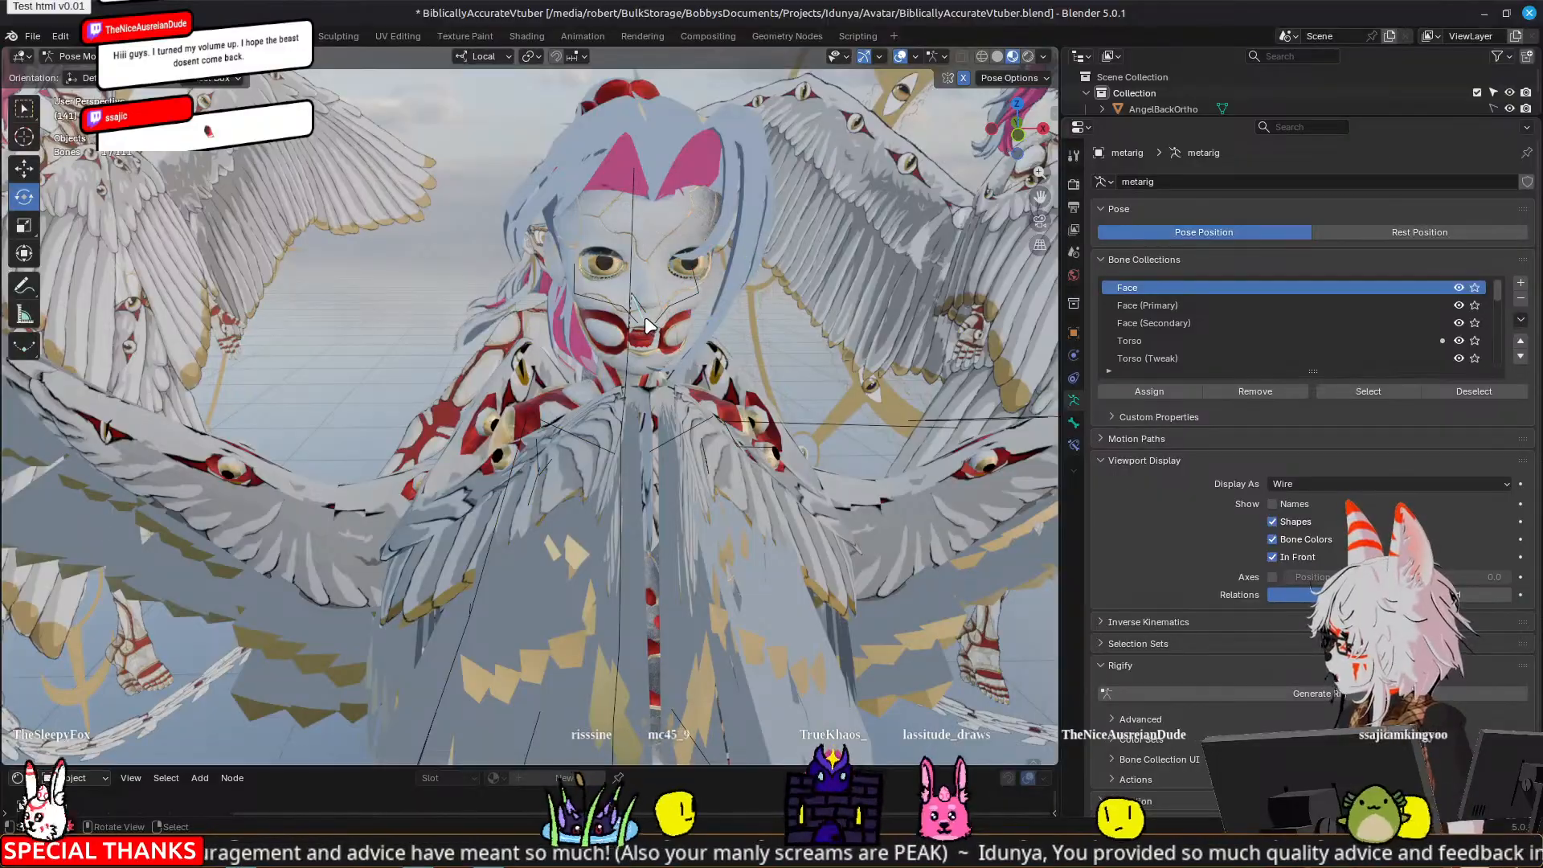
left_click(649, 326)
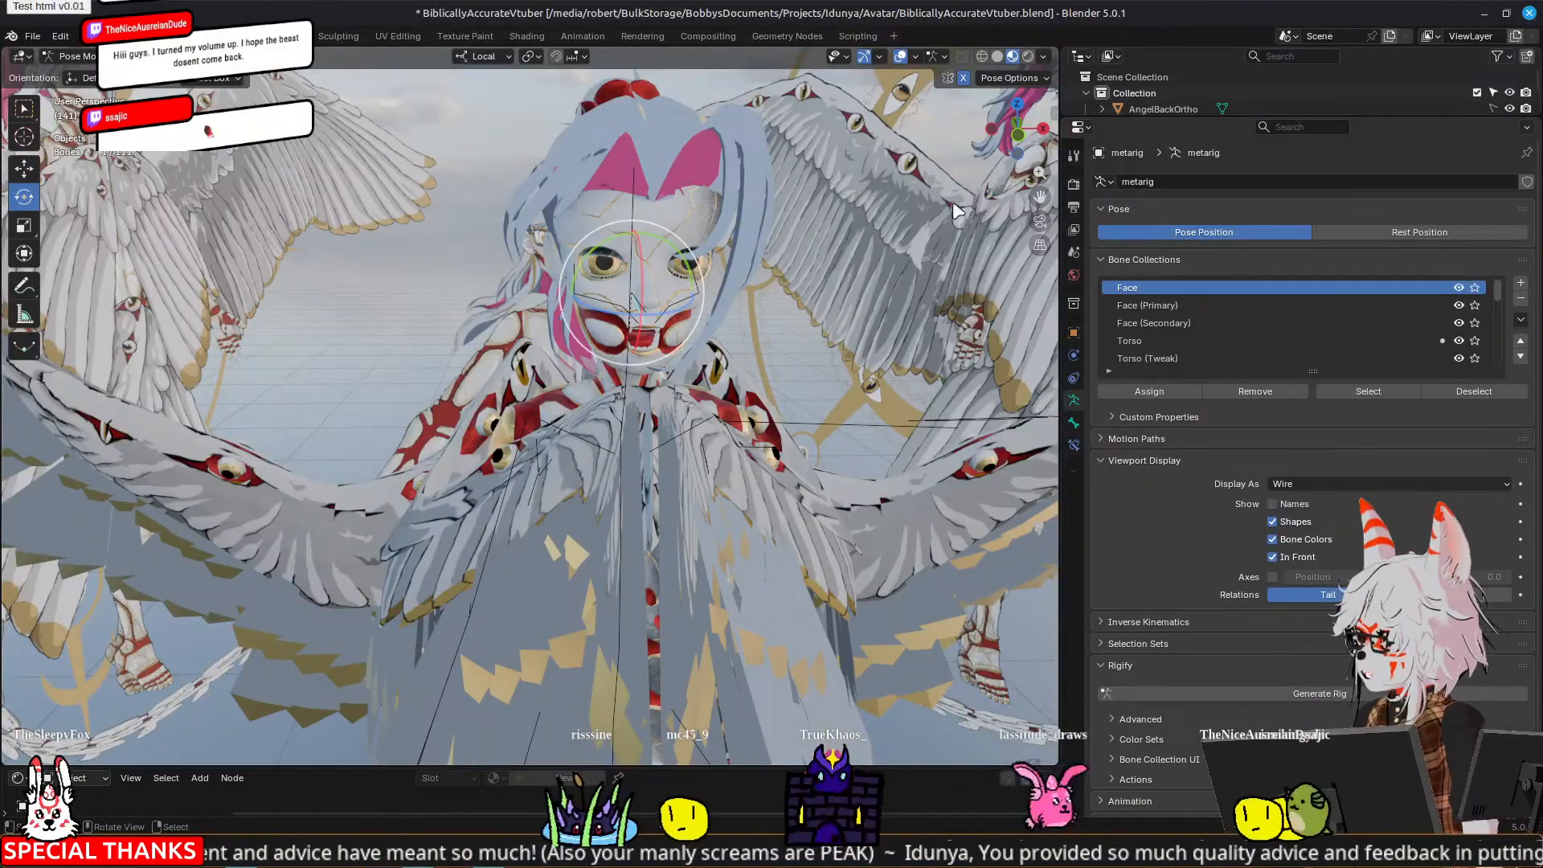
Step: Close the mouth by setting the jaw bone's X rotation to 0
key("n")
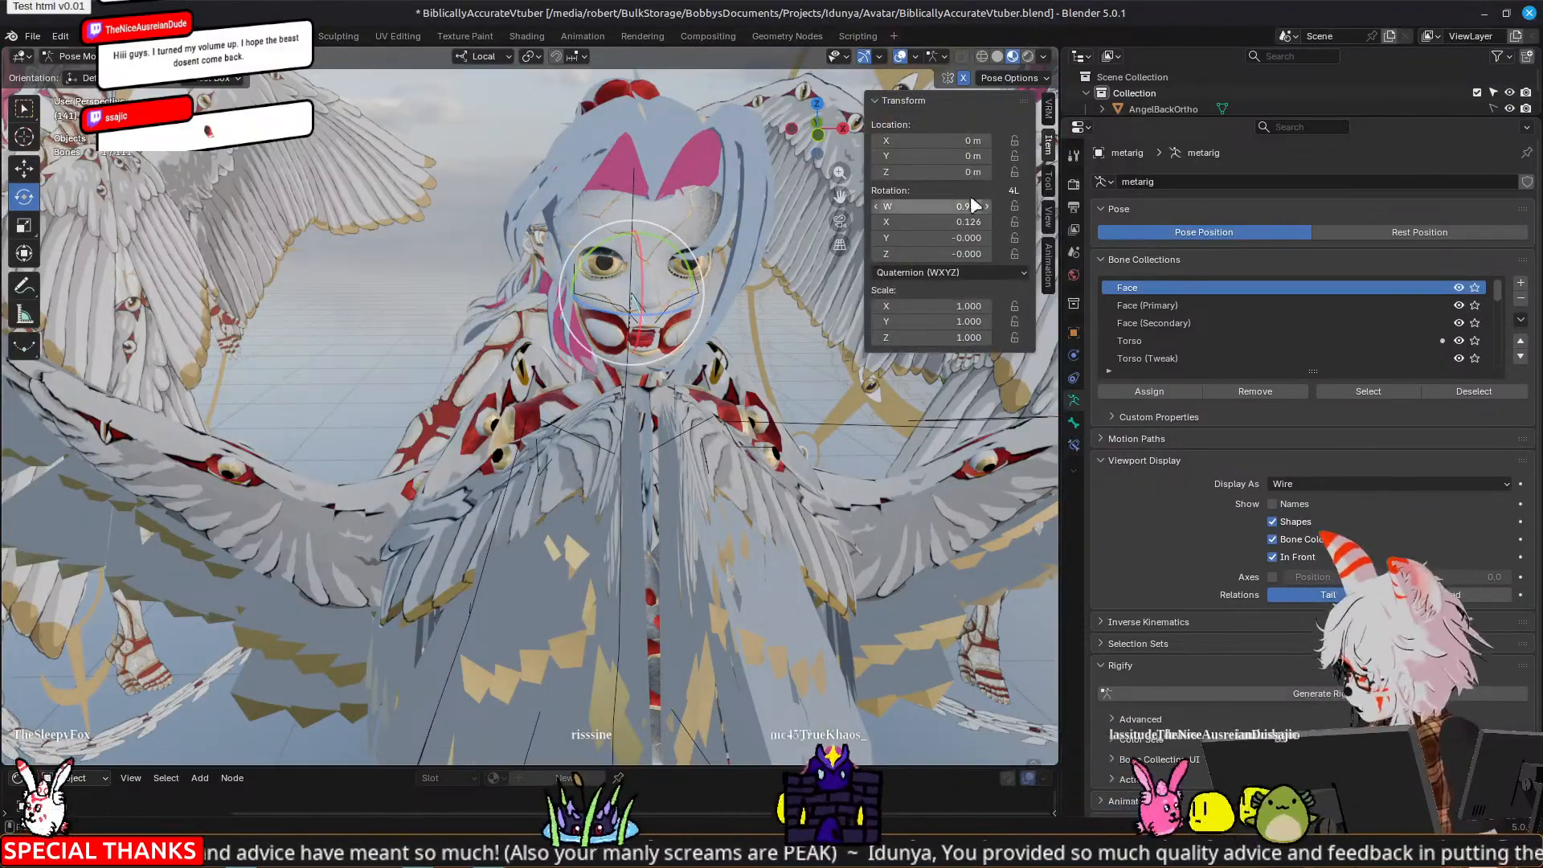
left_click(927, 222)
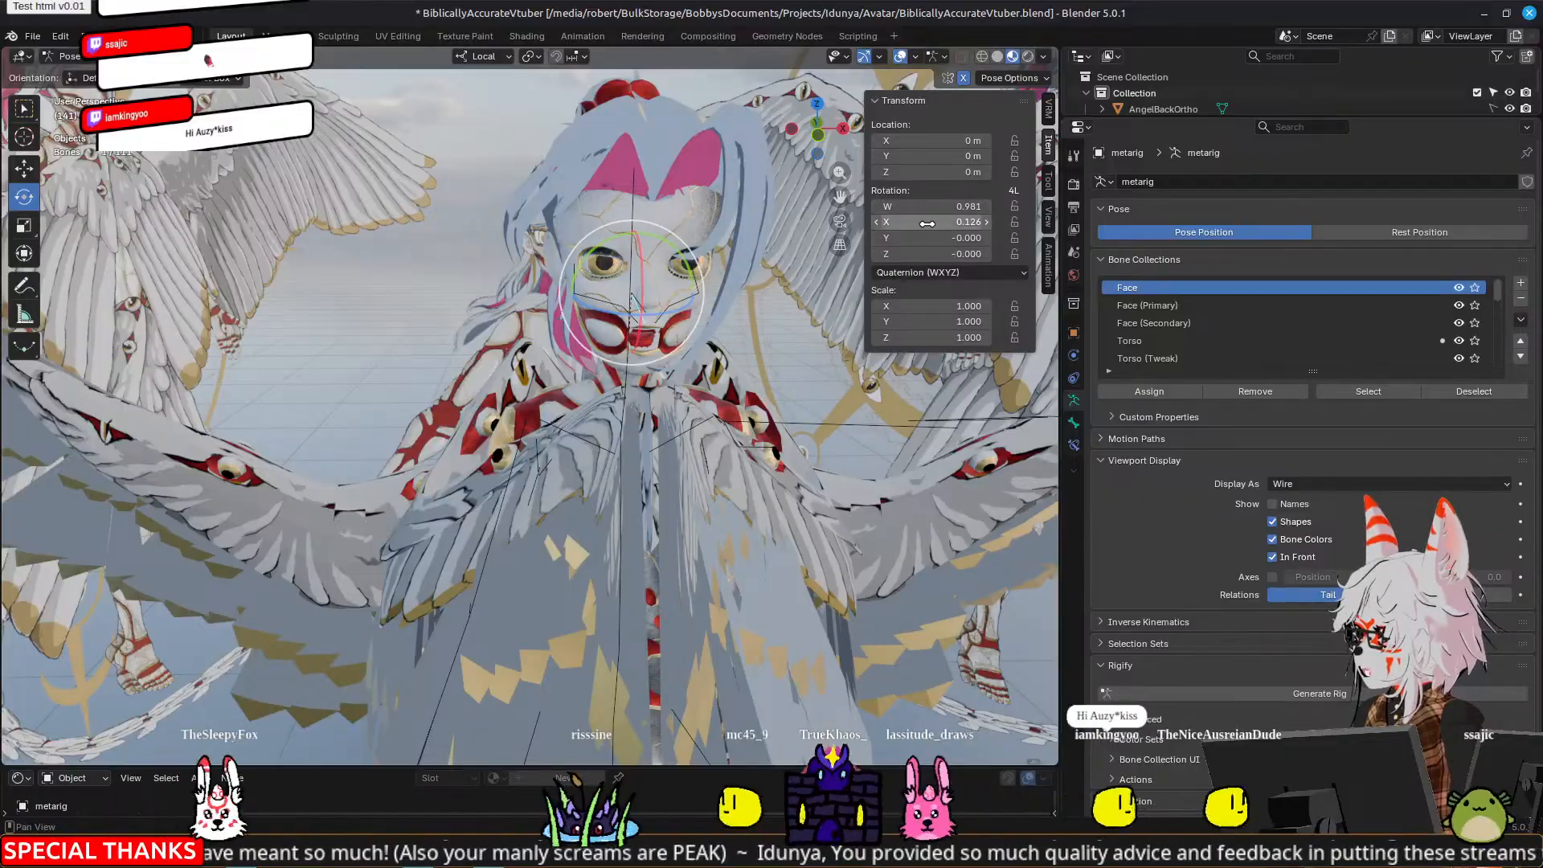
type("0")
key("Return")
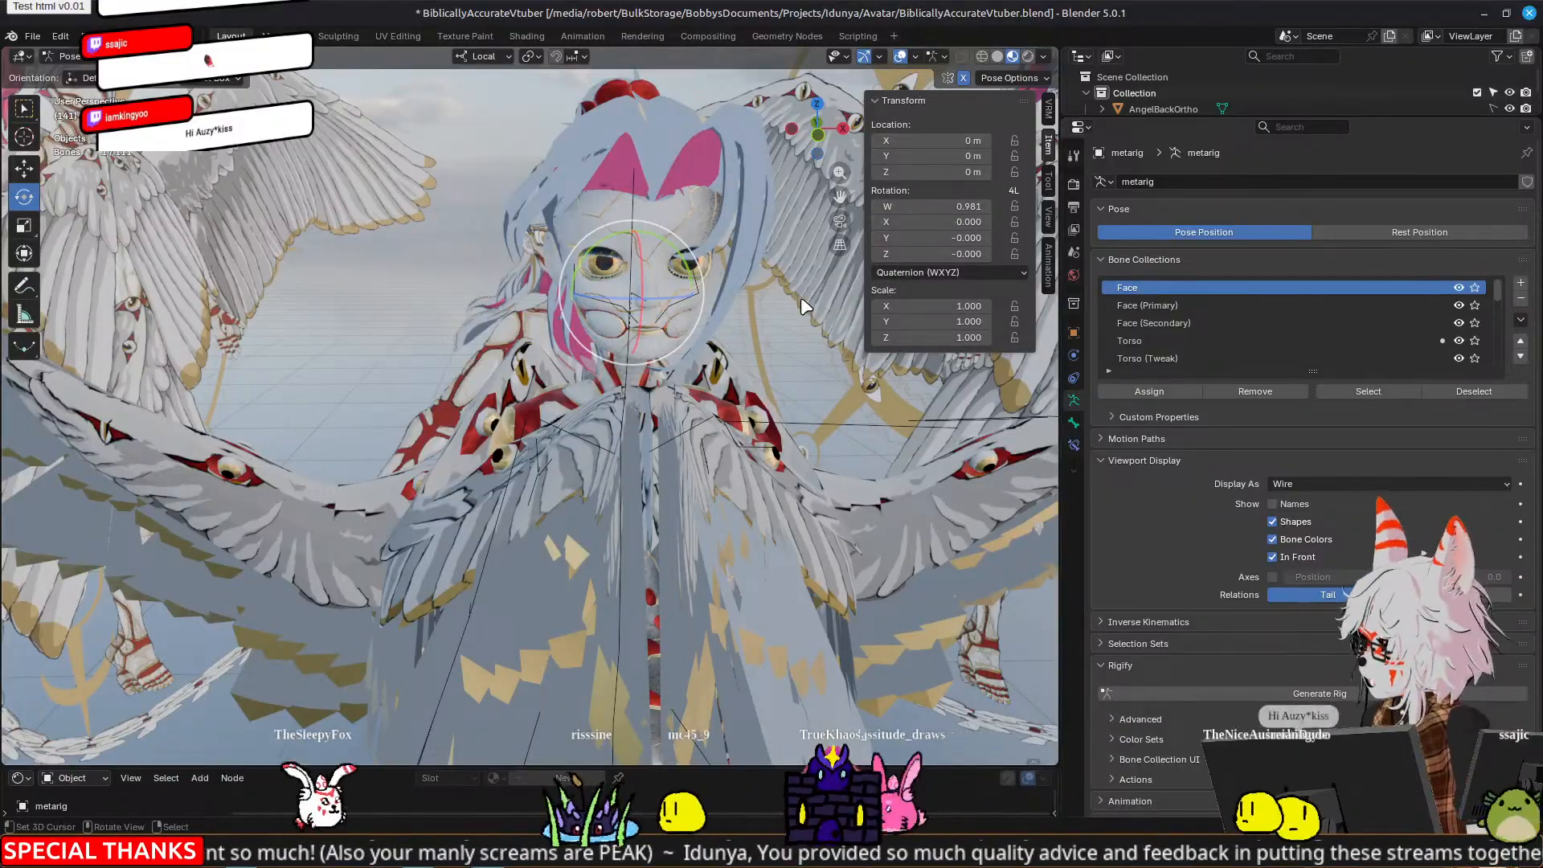
Step: Hide the transform values and examine the closed mouth up close and the full avatar among the surrounding figures
middle_click_drag(551, 369, 648, 369)
scroll(647, 369, "up", 3)
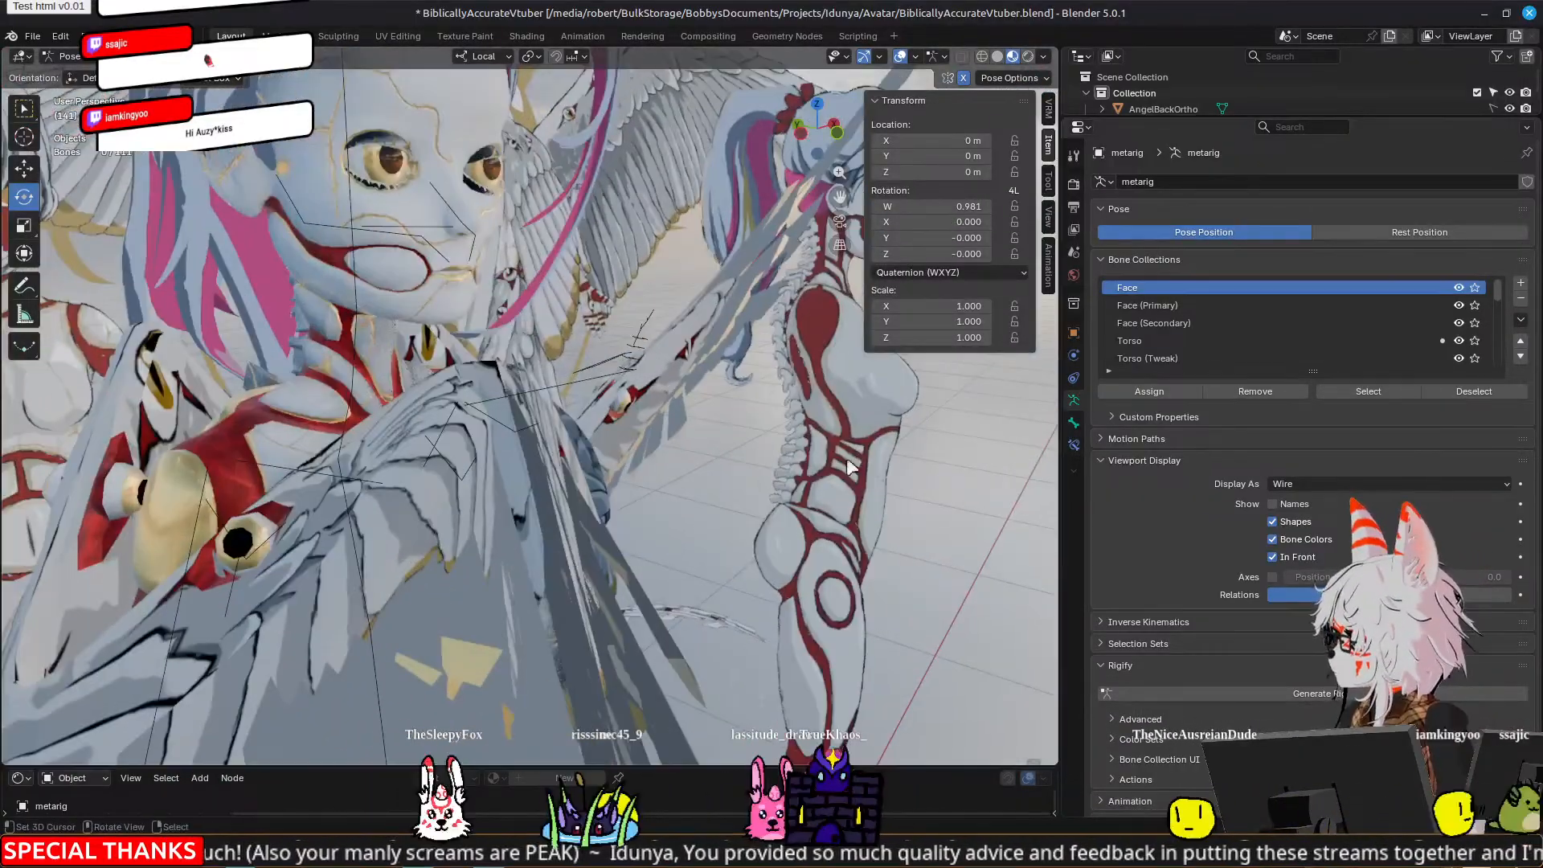
middle_click_drag(847, 457, 777, 456)
key("n")
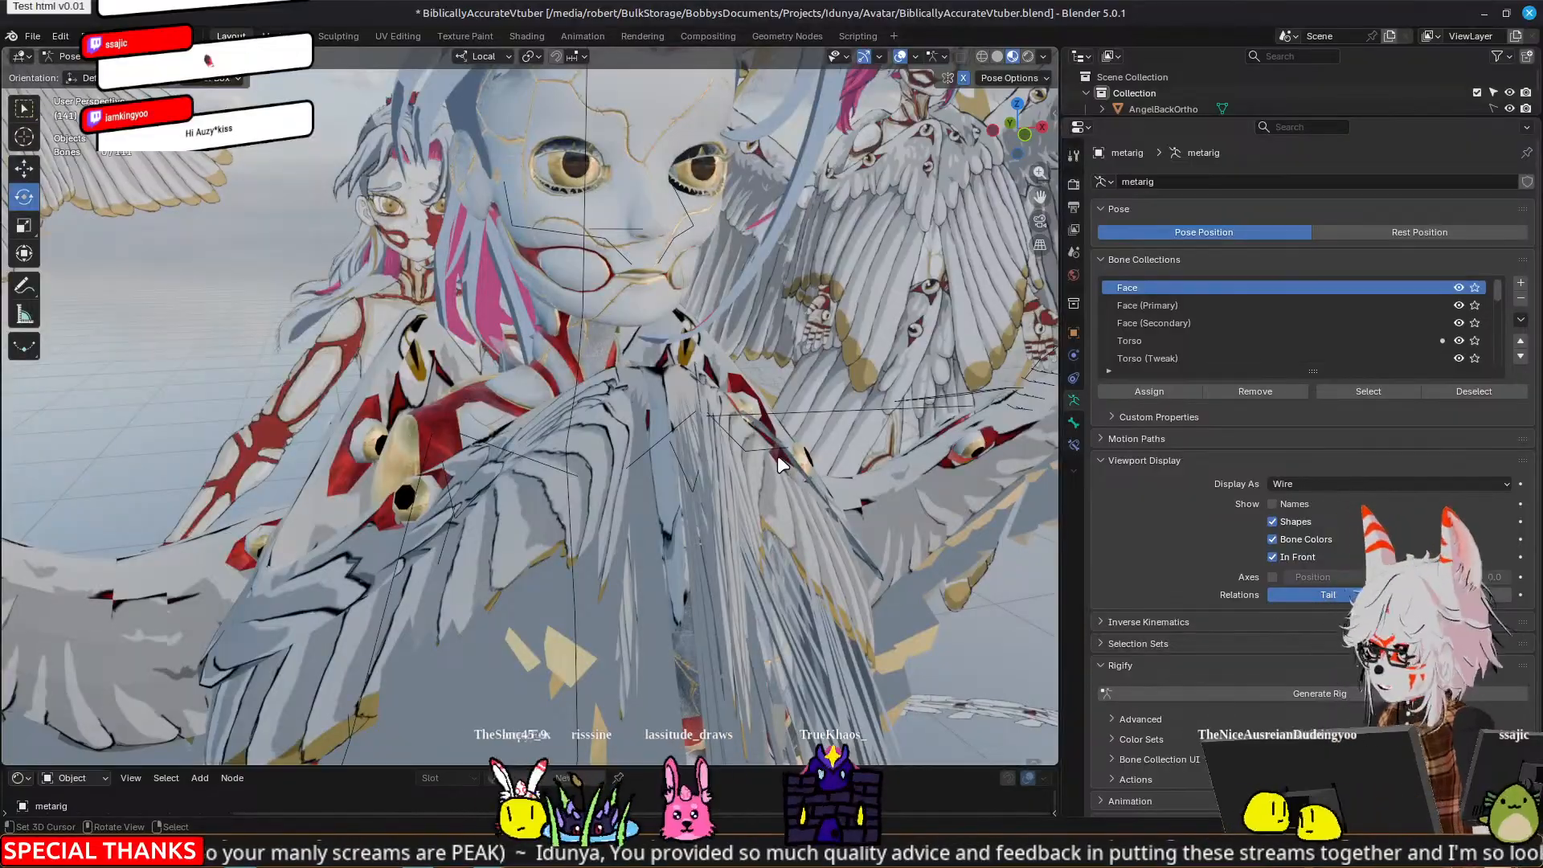
scroll(779, 464, "down", 2)
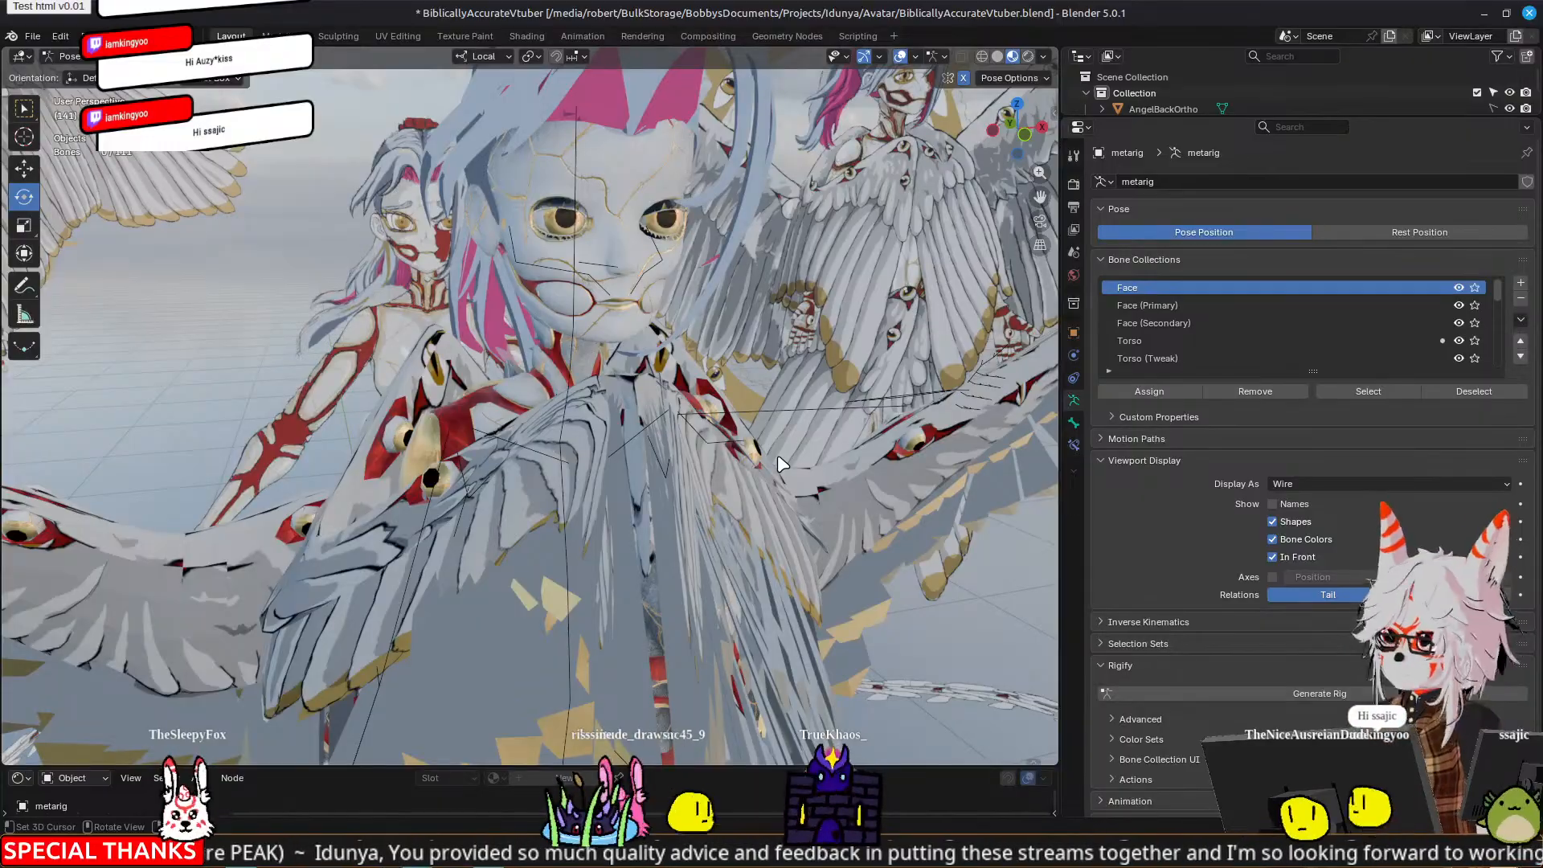
middle_click_drag(908, 397, 918, 490)
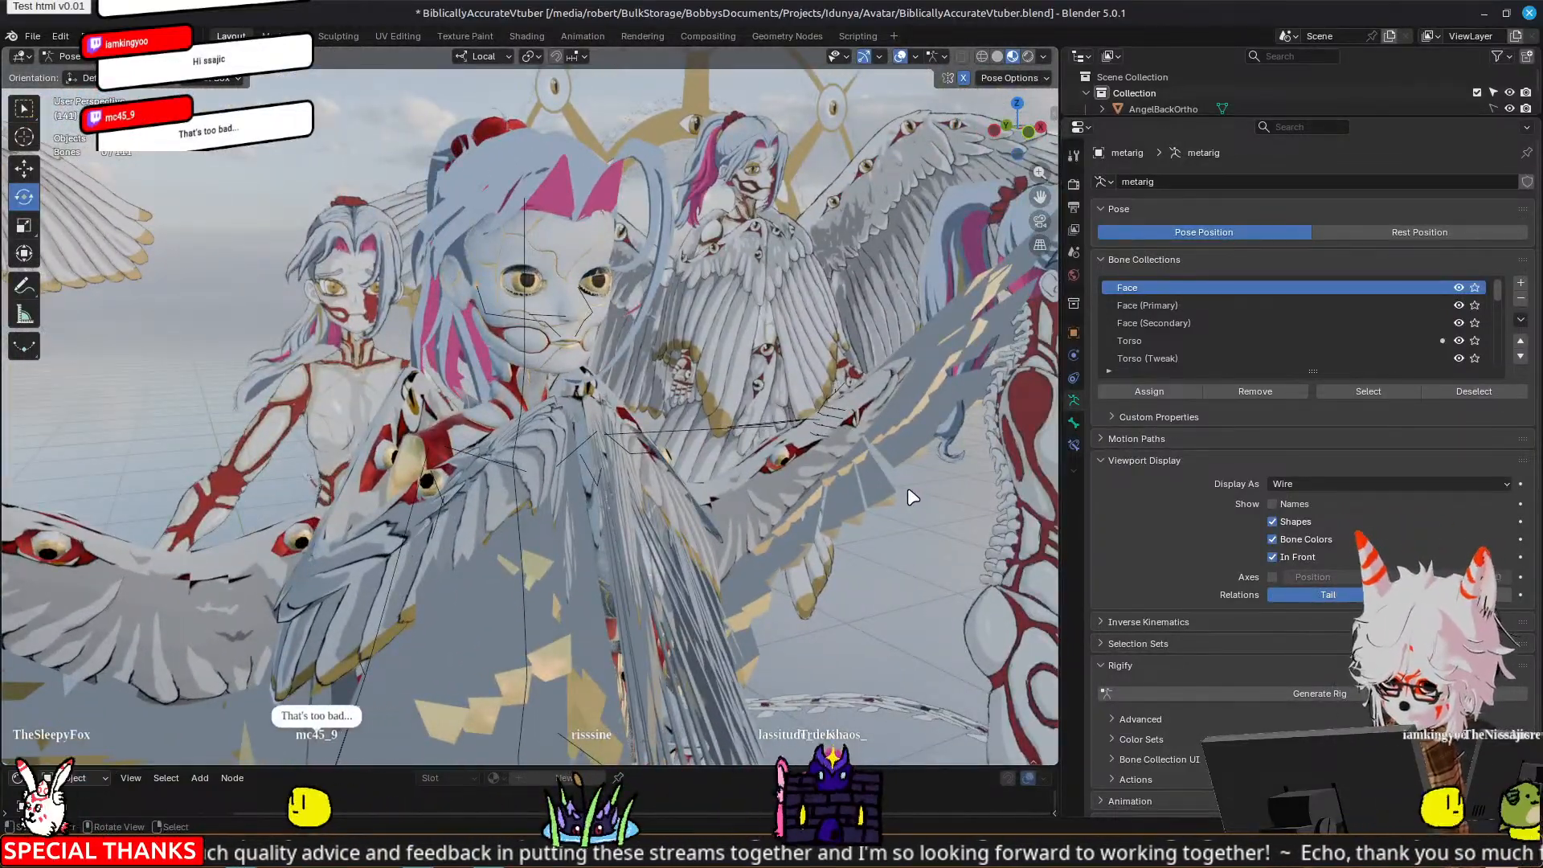
scroll(847, 478, "down", 4)
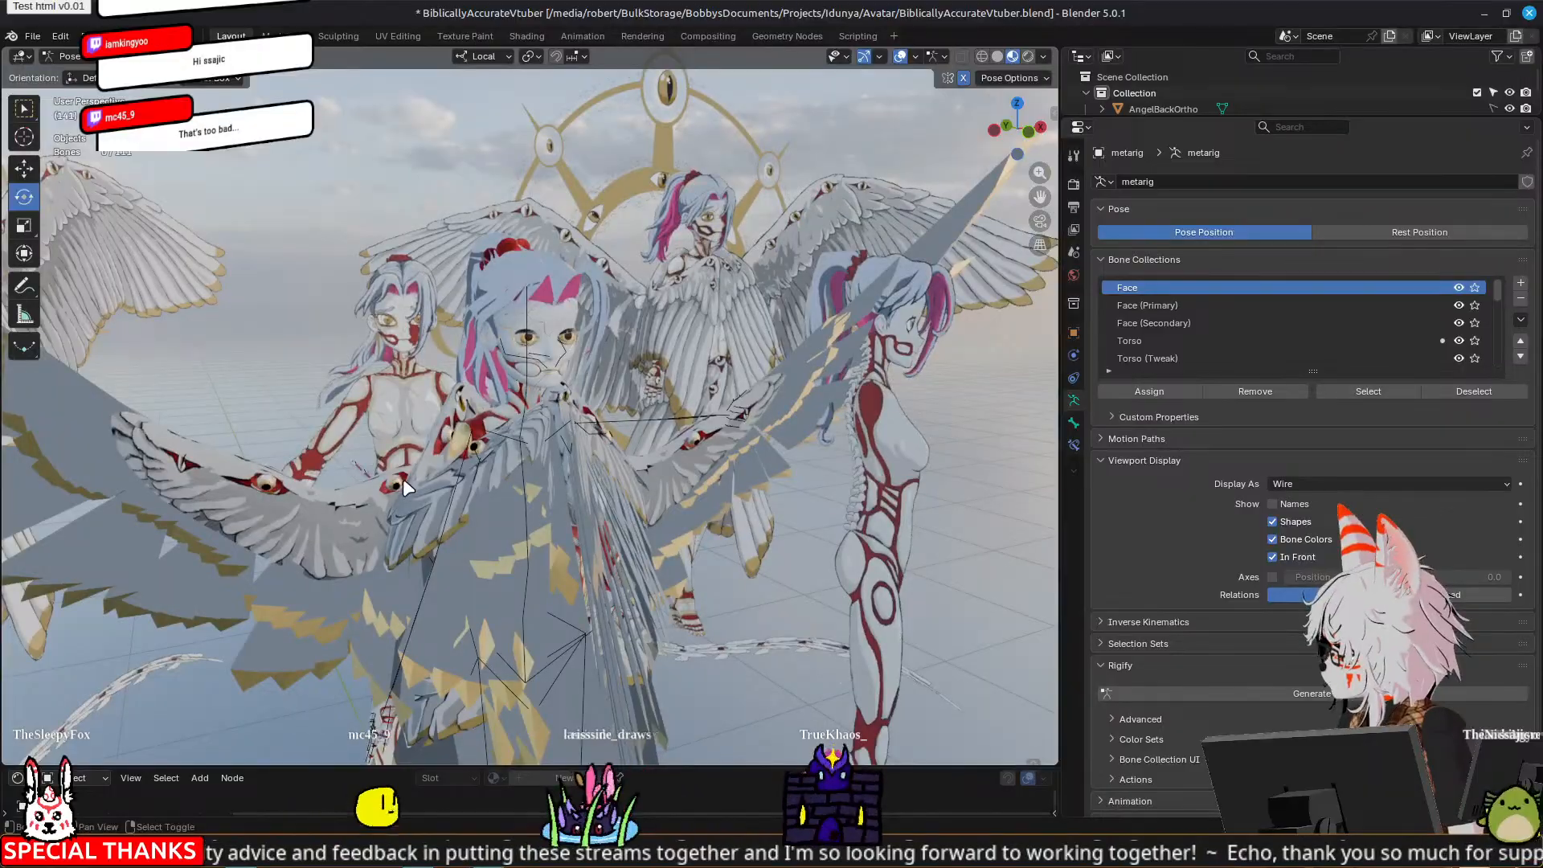
middle_click_drag(403, 483, 484, 490, "shift")
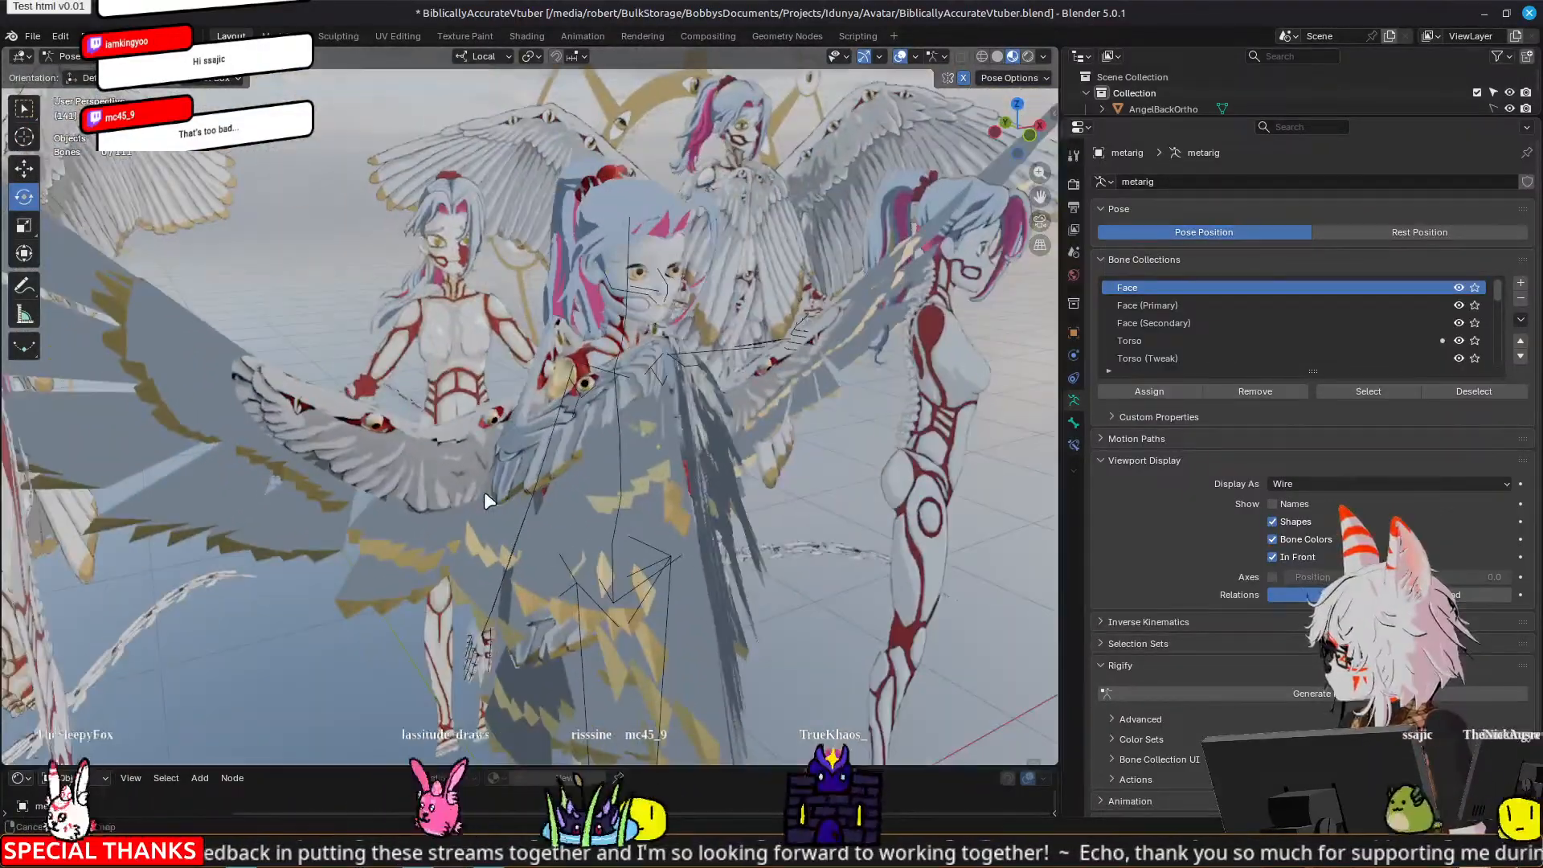
middle_click_drag(976, 506, 741, 496)
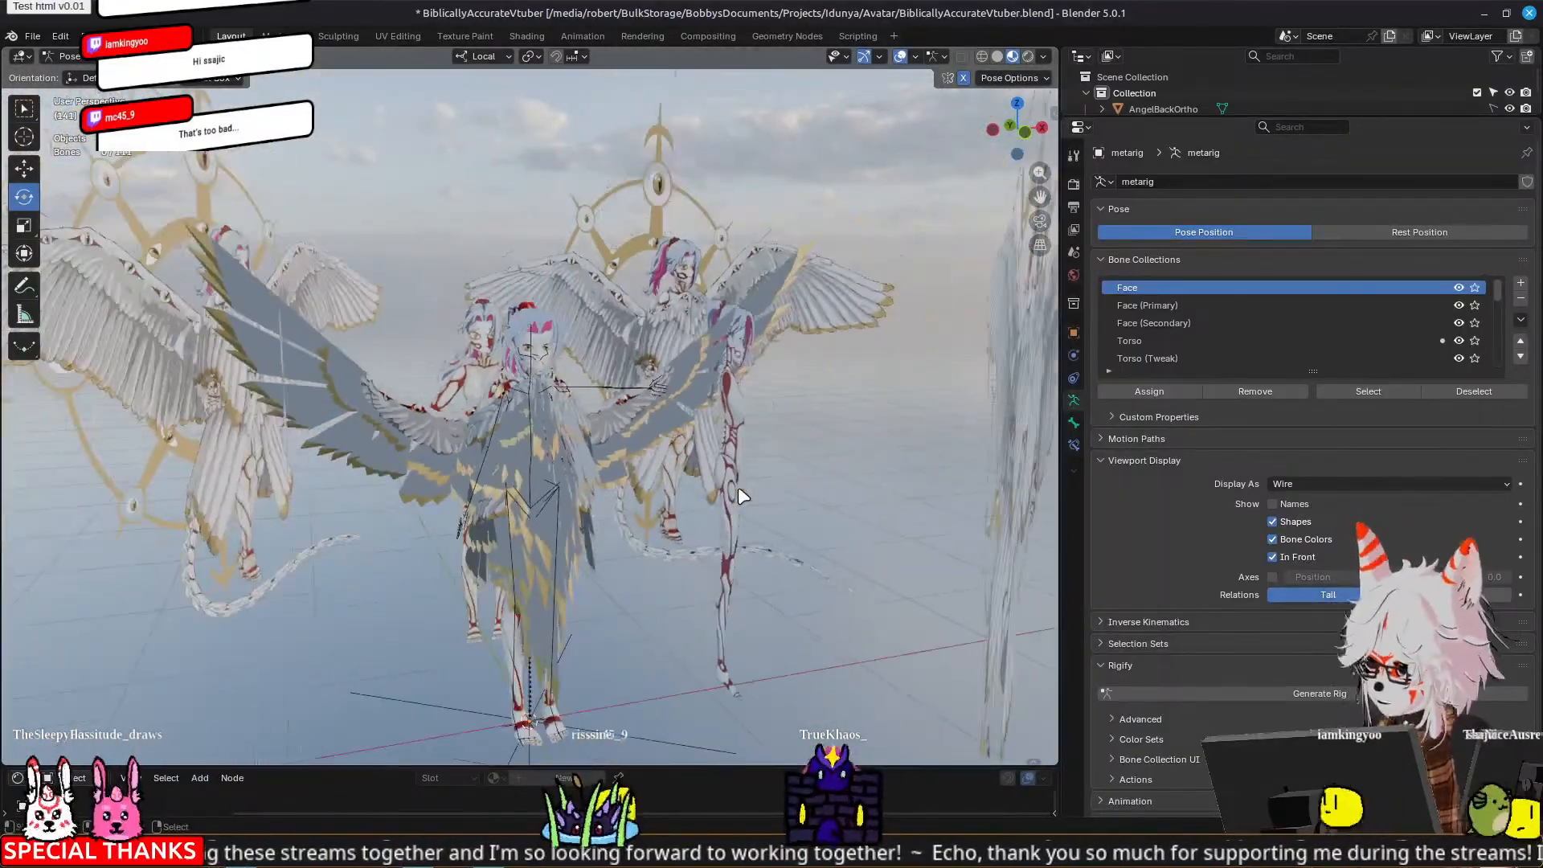
middle_click_drag(511, 497, 465, 474)
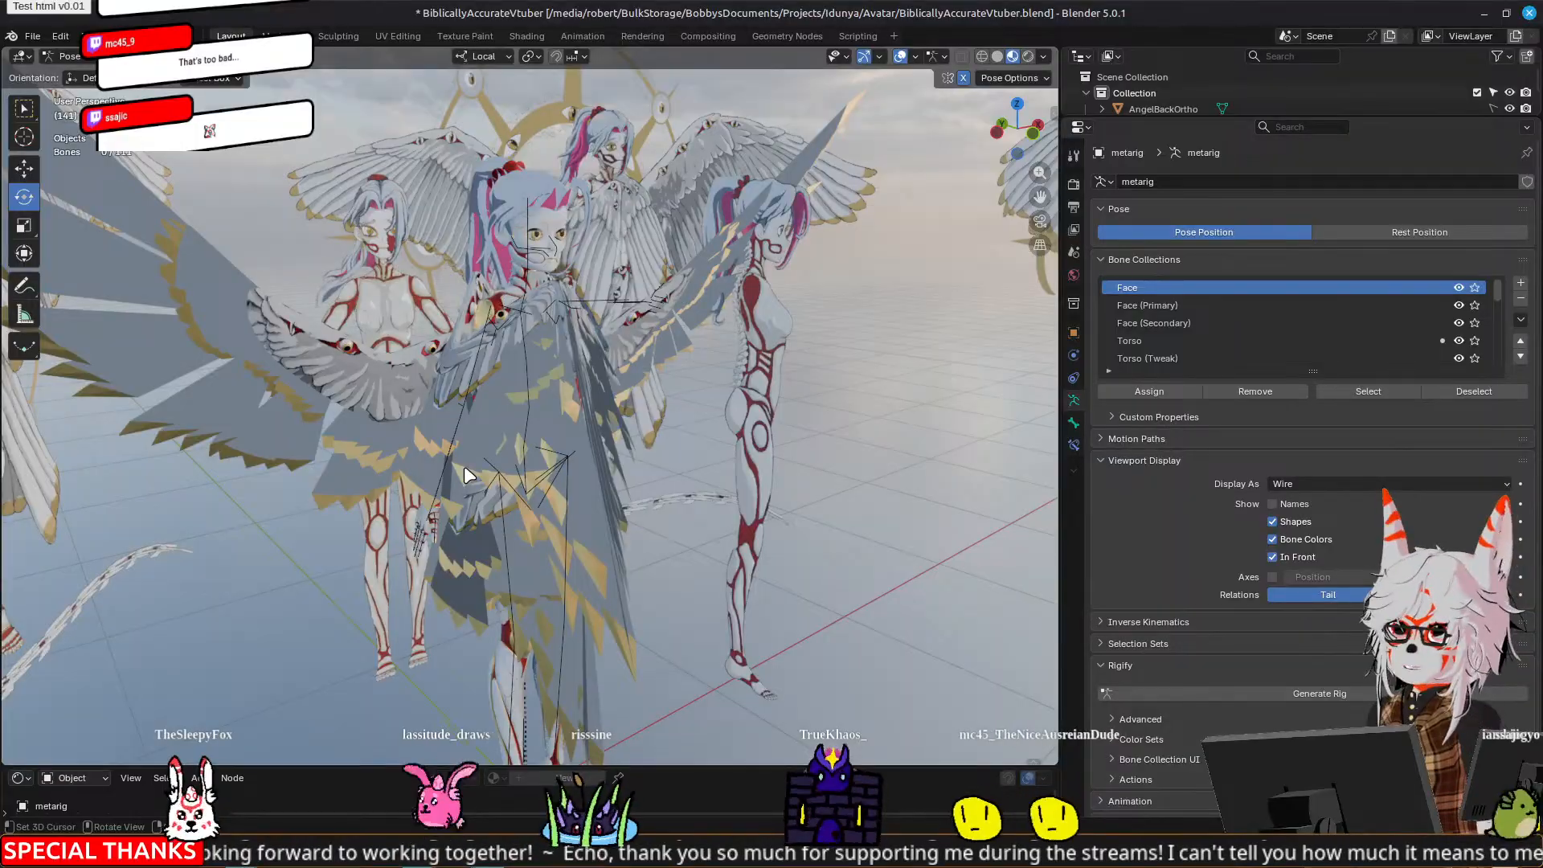
Step: Examine the angel avatar's face, wings and feathered body from the front and side among the surrounding figures
mouse_move(384, 458)
middle_mouse_down()
mouse_move(441, 456)
mouse_move(377, 466)
middle_mouse_up()
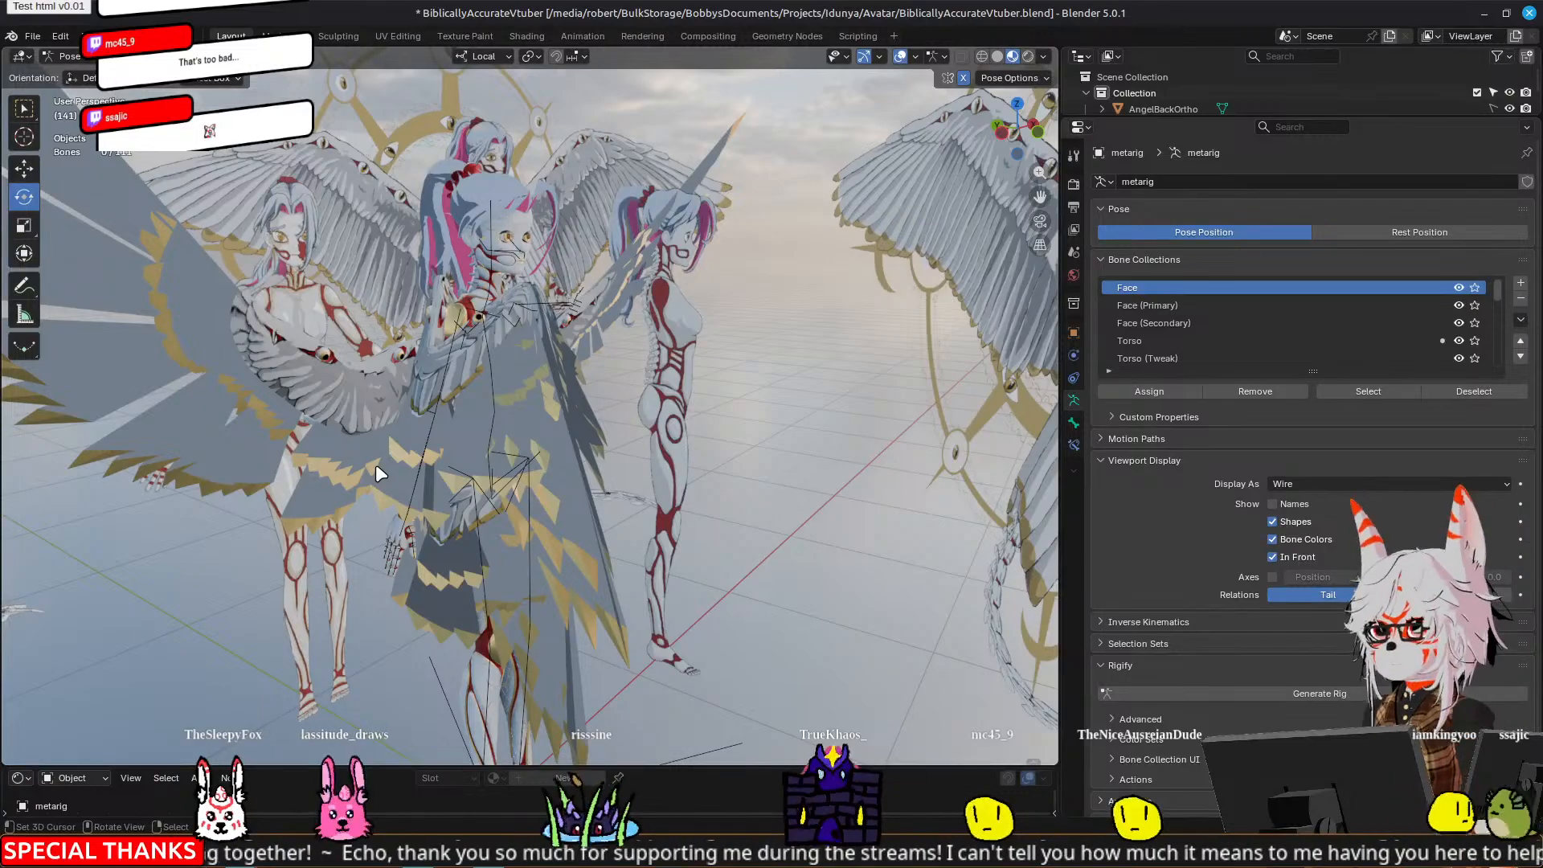
middle_click_drag(818, 388, 708, 350)
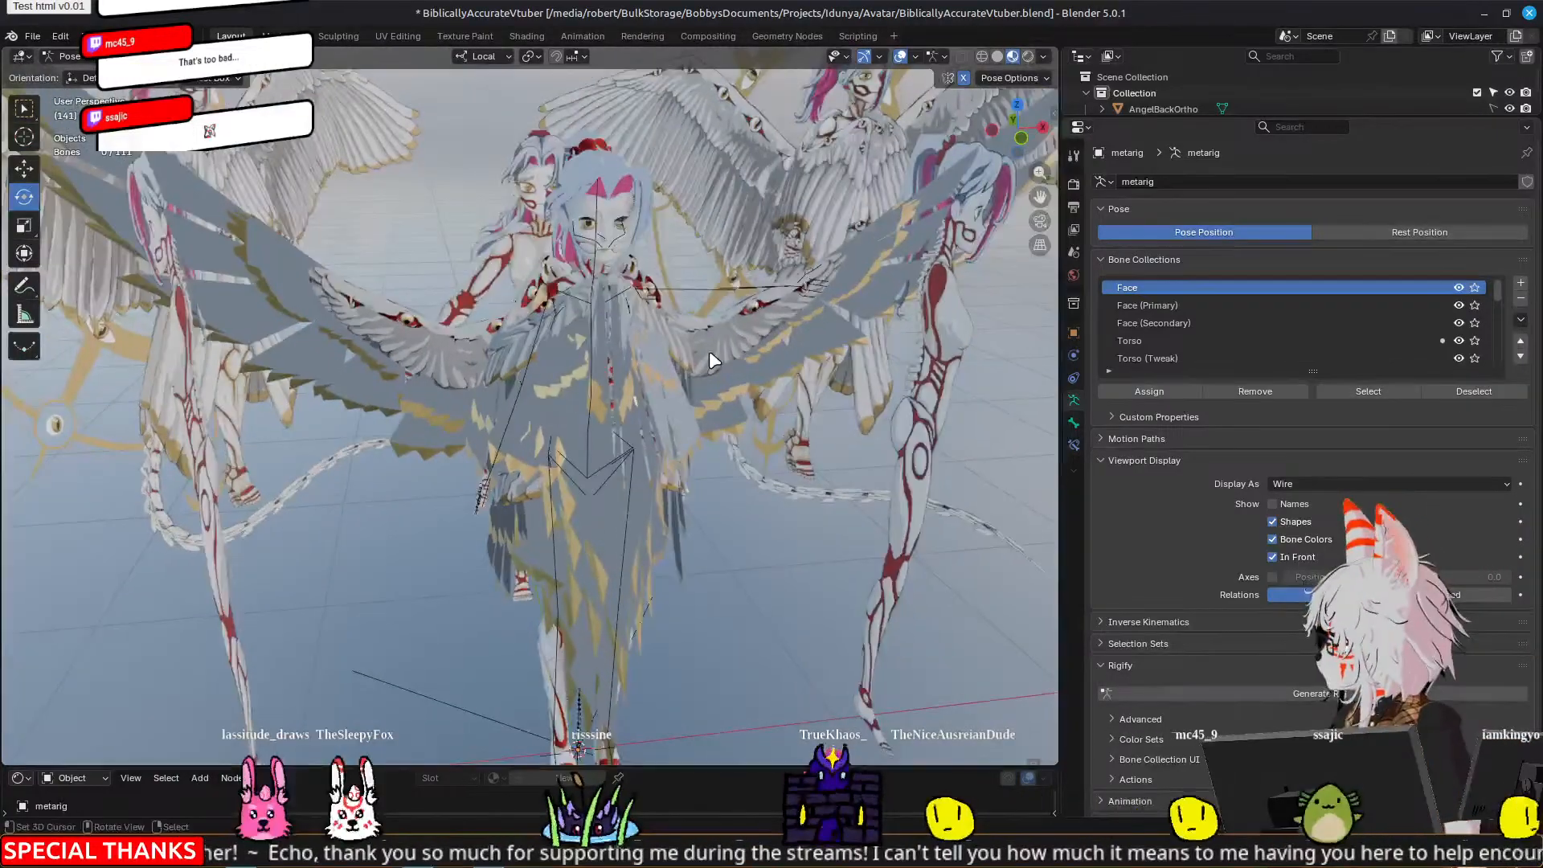
scroll(709, 350, "up", 3)
middle_click_drag(830, 241, 715, 359, "shift")
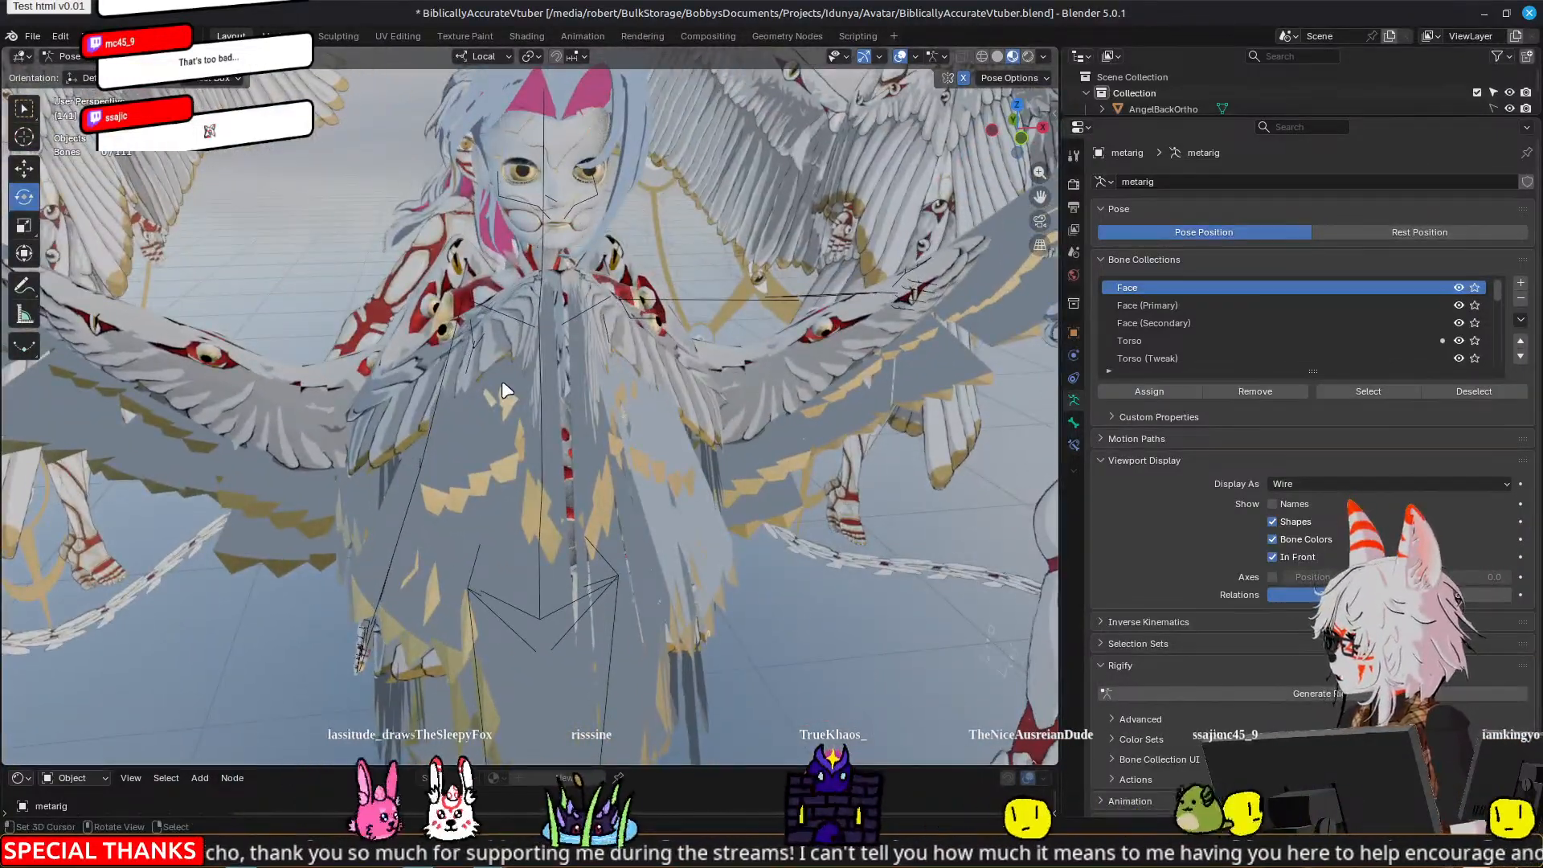
middle_click_drag(502, 382, 496, 454)
scroll(550, 375, "down", 3)
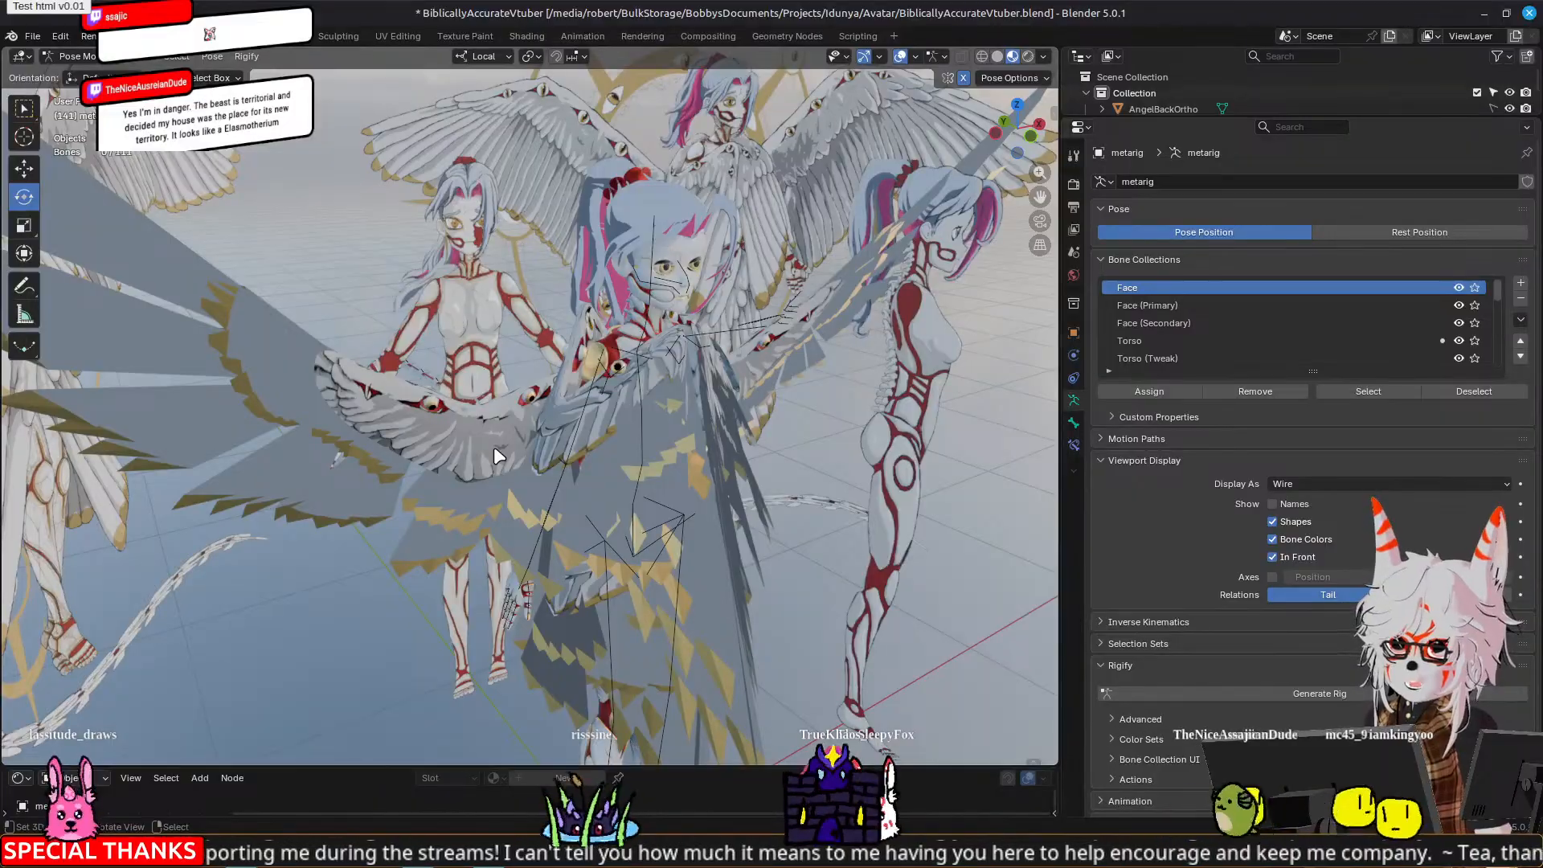
middle_click_drag(740, 393, 773, 381)
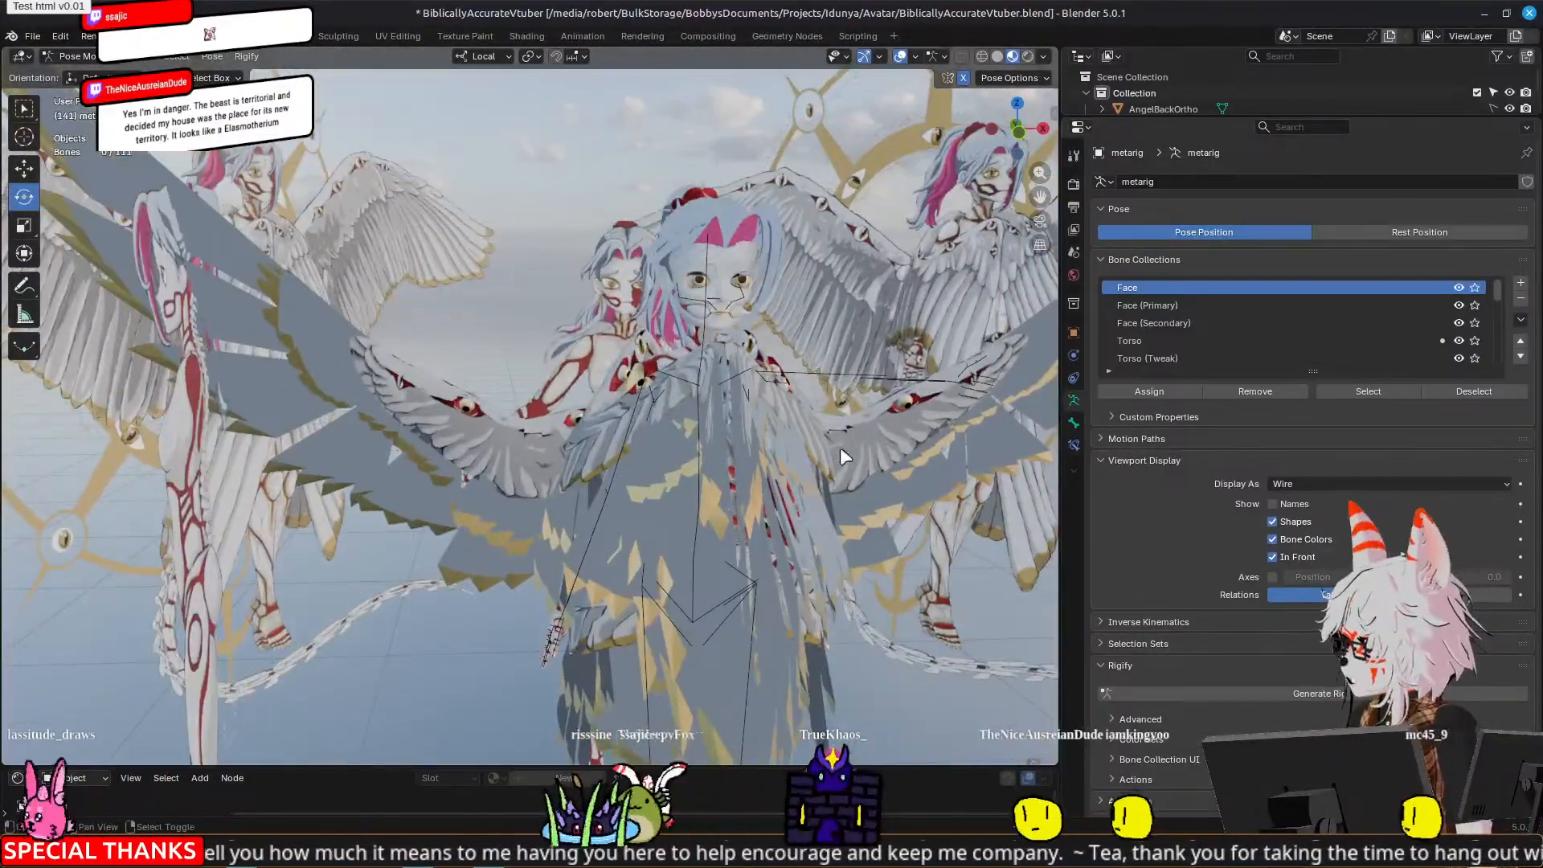
middle_click_drag(841, 456, 522, 449)
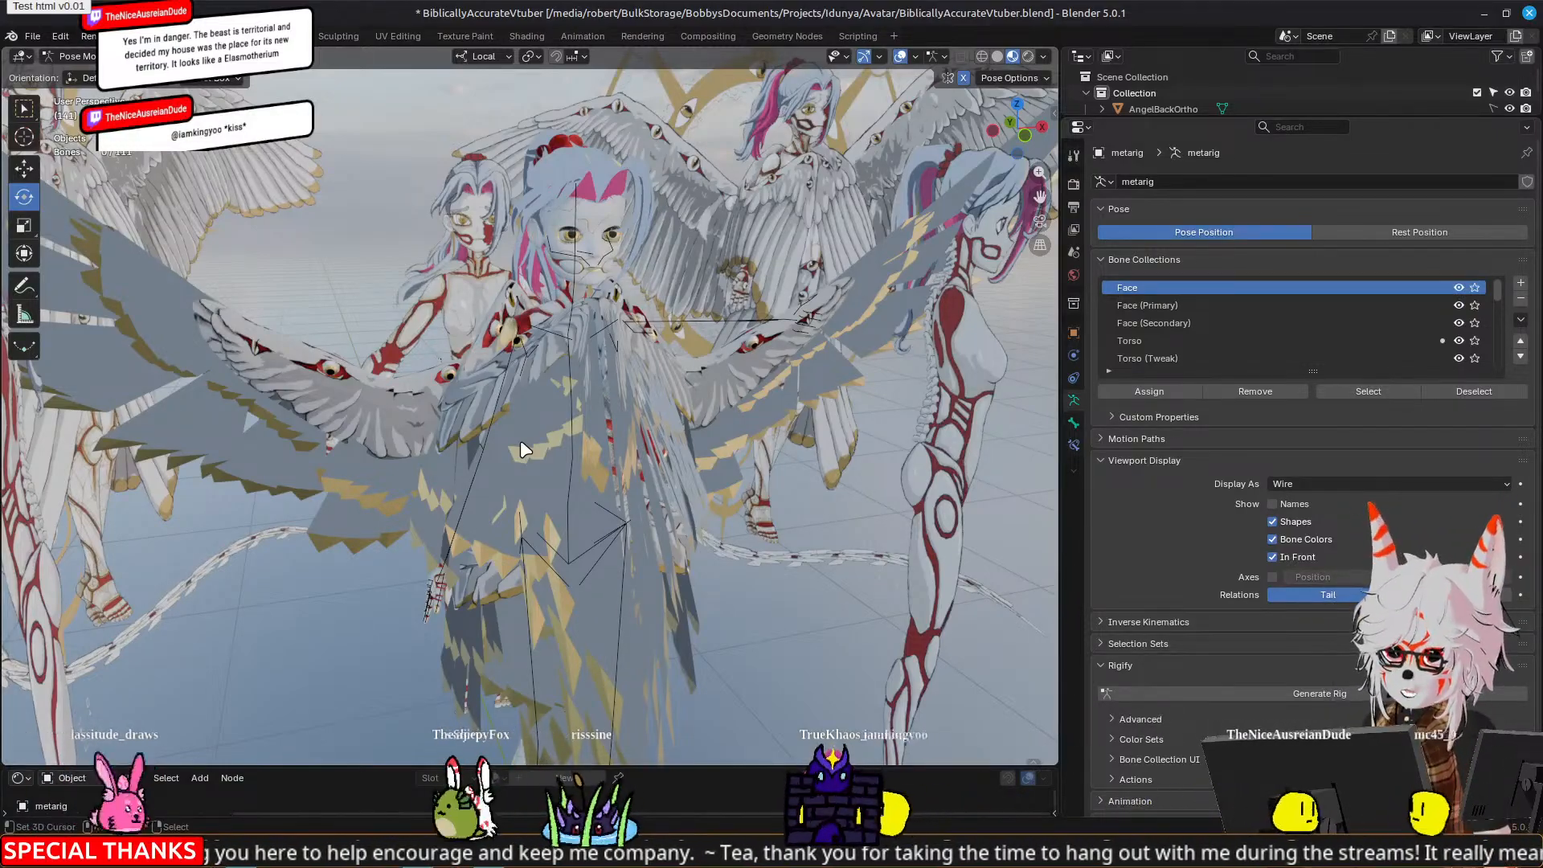
middle_click_drag(519, 441, 394, 476)
scroll(555, 425, "up", 3)
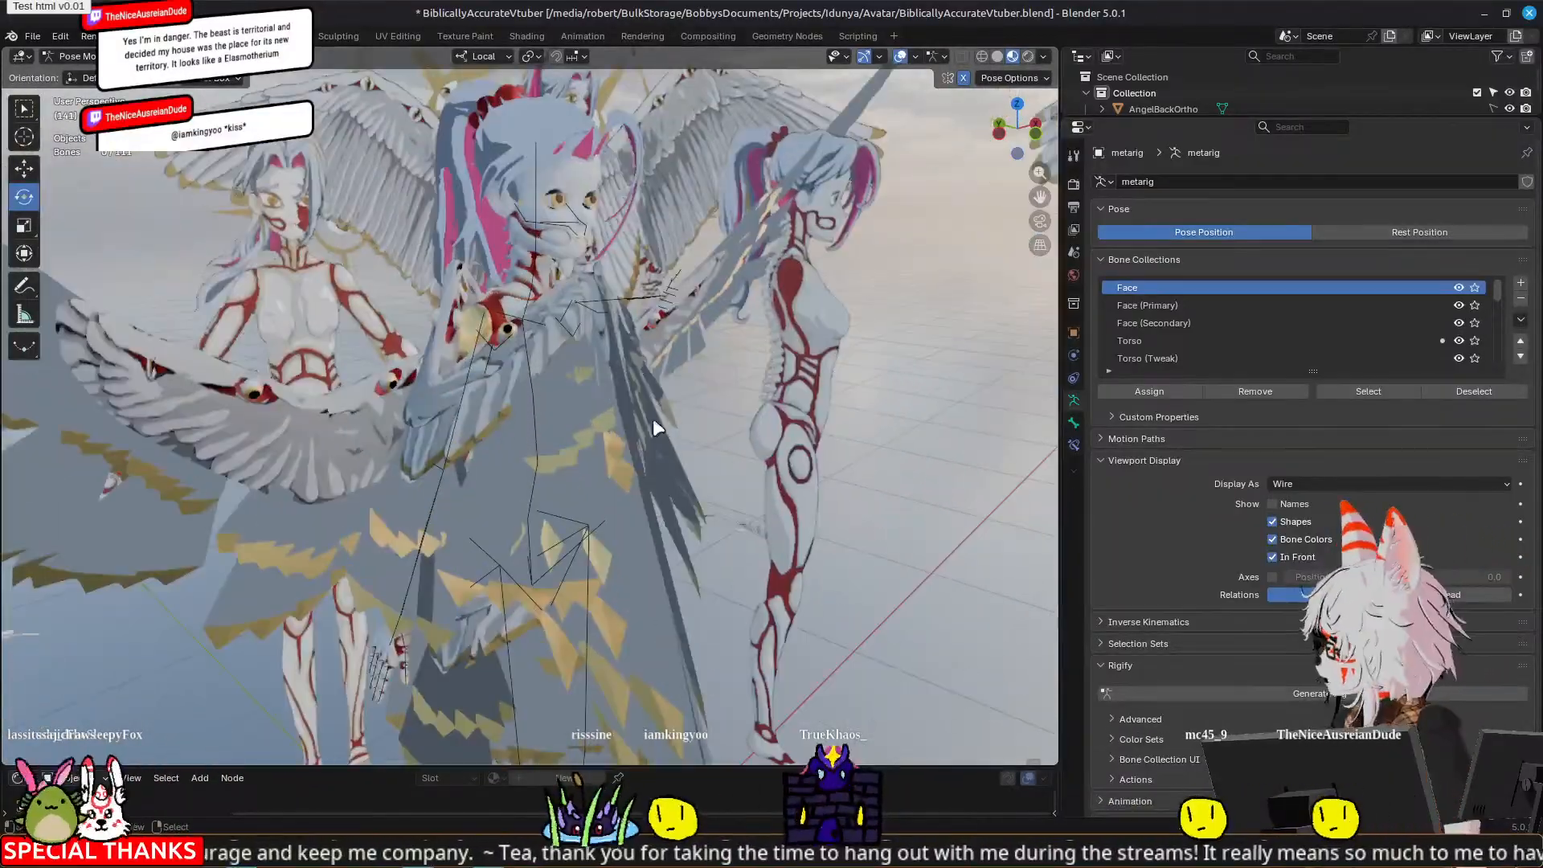
middle_click_drag(655, 426, 796, 411)
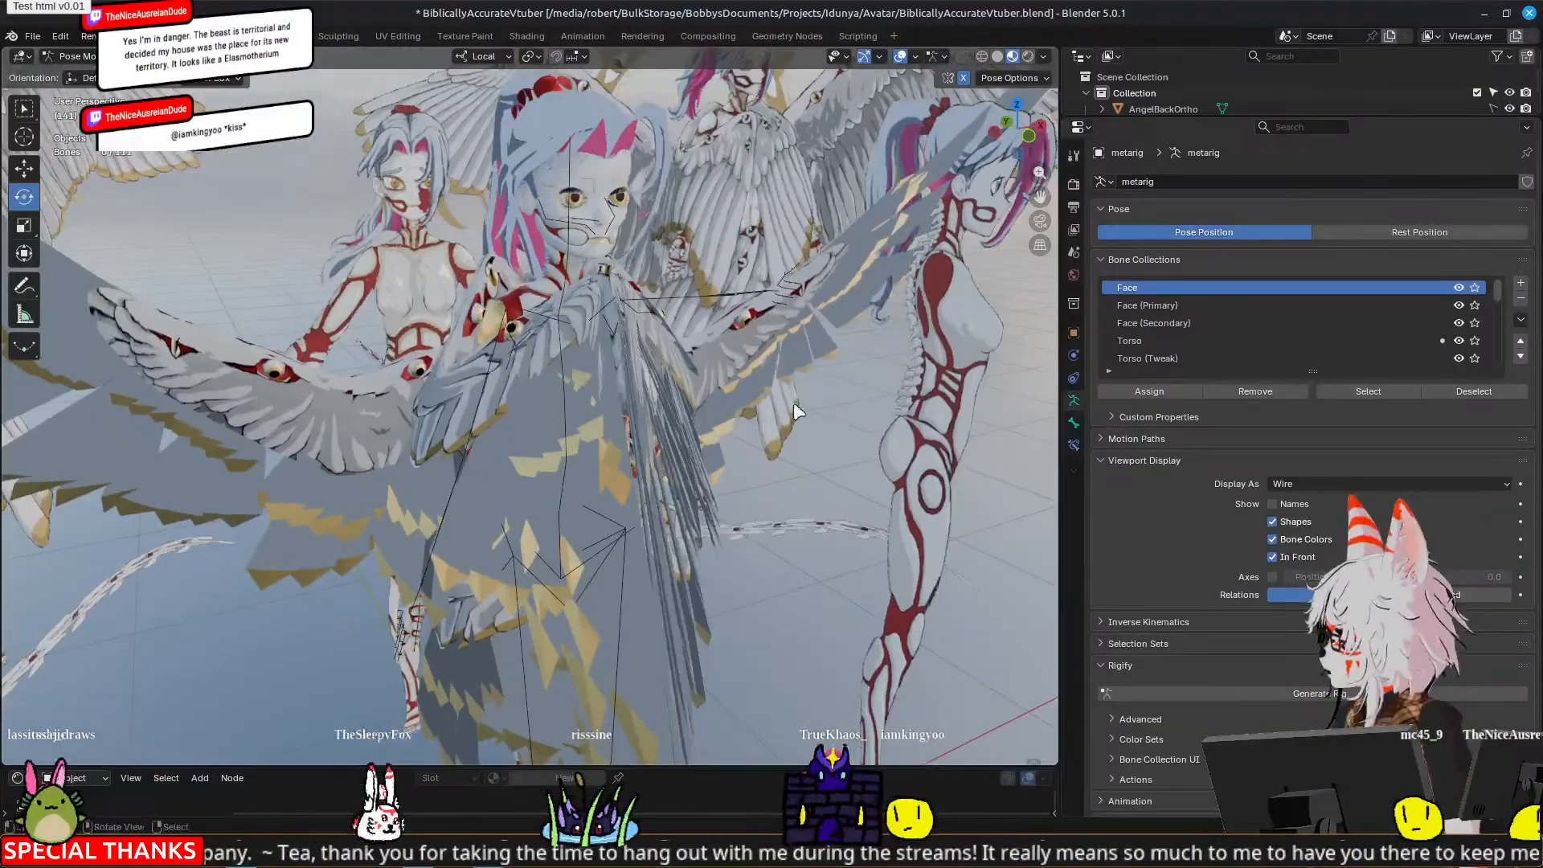
middle_click_drag(666, 251, 281, 374, "shift")
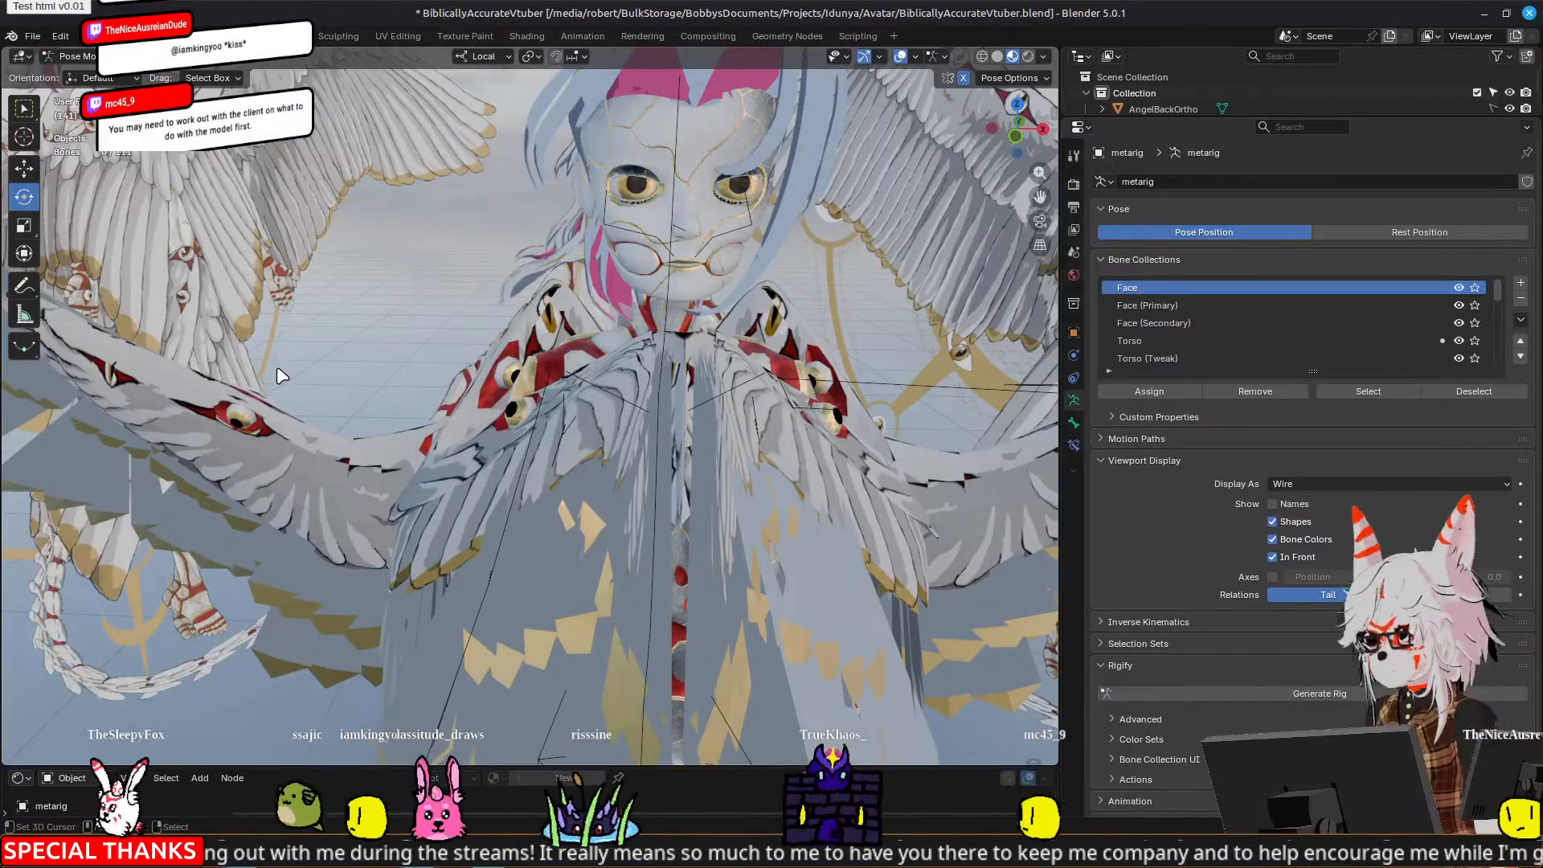
scroll(277, 368, "down", 4)
middle_click_drag(277, 368, 837, 547)
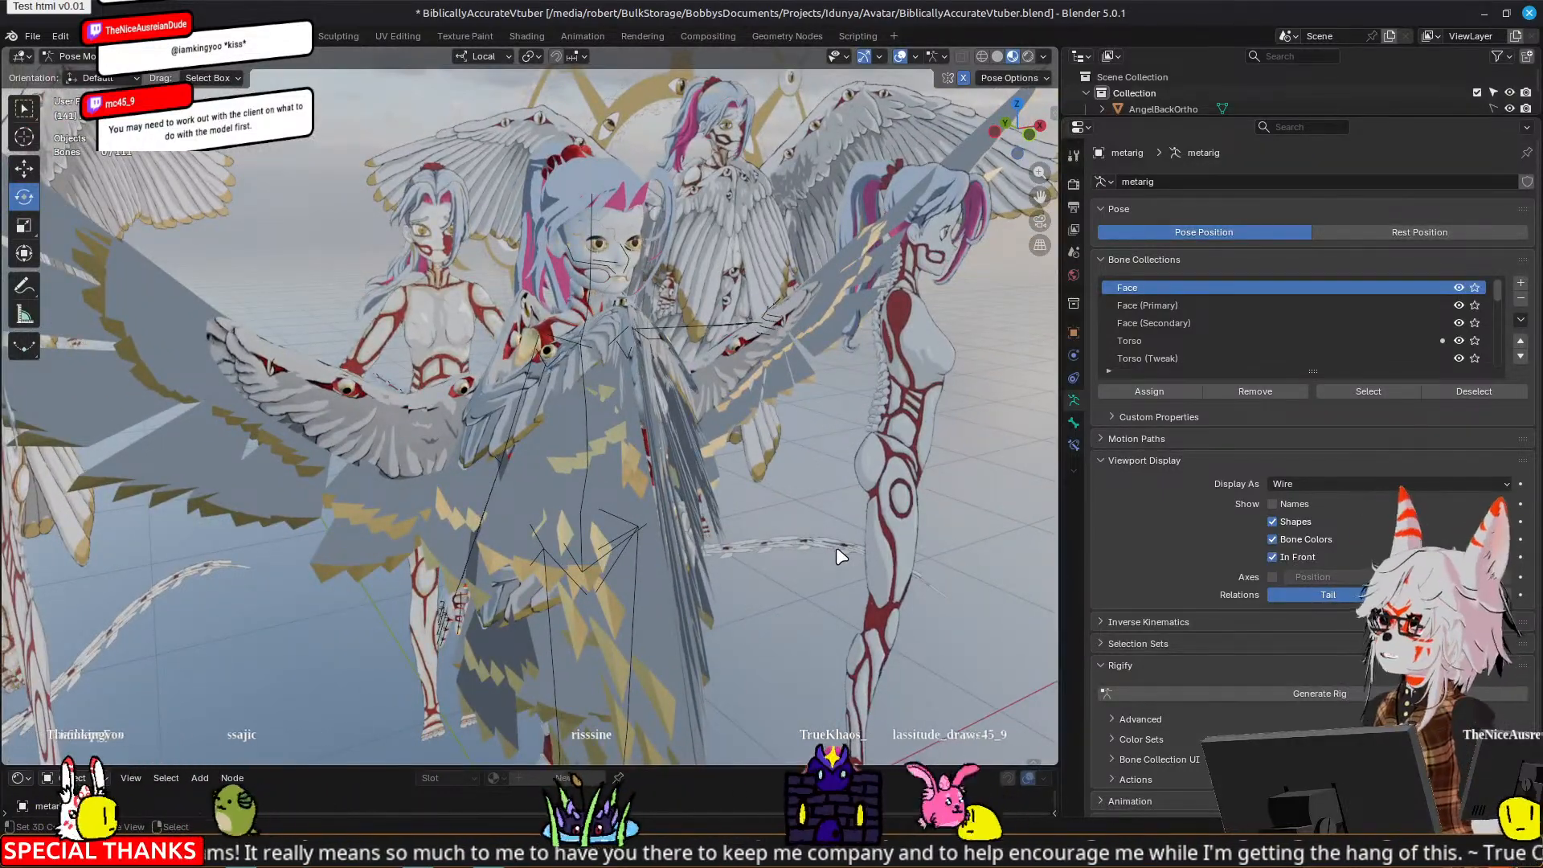
mouse_move(335, 482)
middle_mouse_down()
mouse_move(430, 484)
mouse_move(244, 490)
mouse_move(305, 484)
mouse_move(328, 500)
middle_mouse_up()
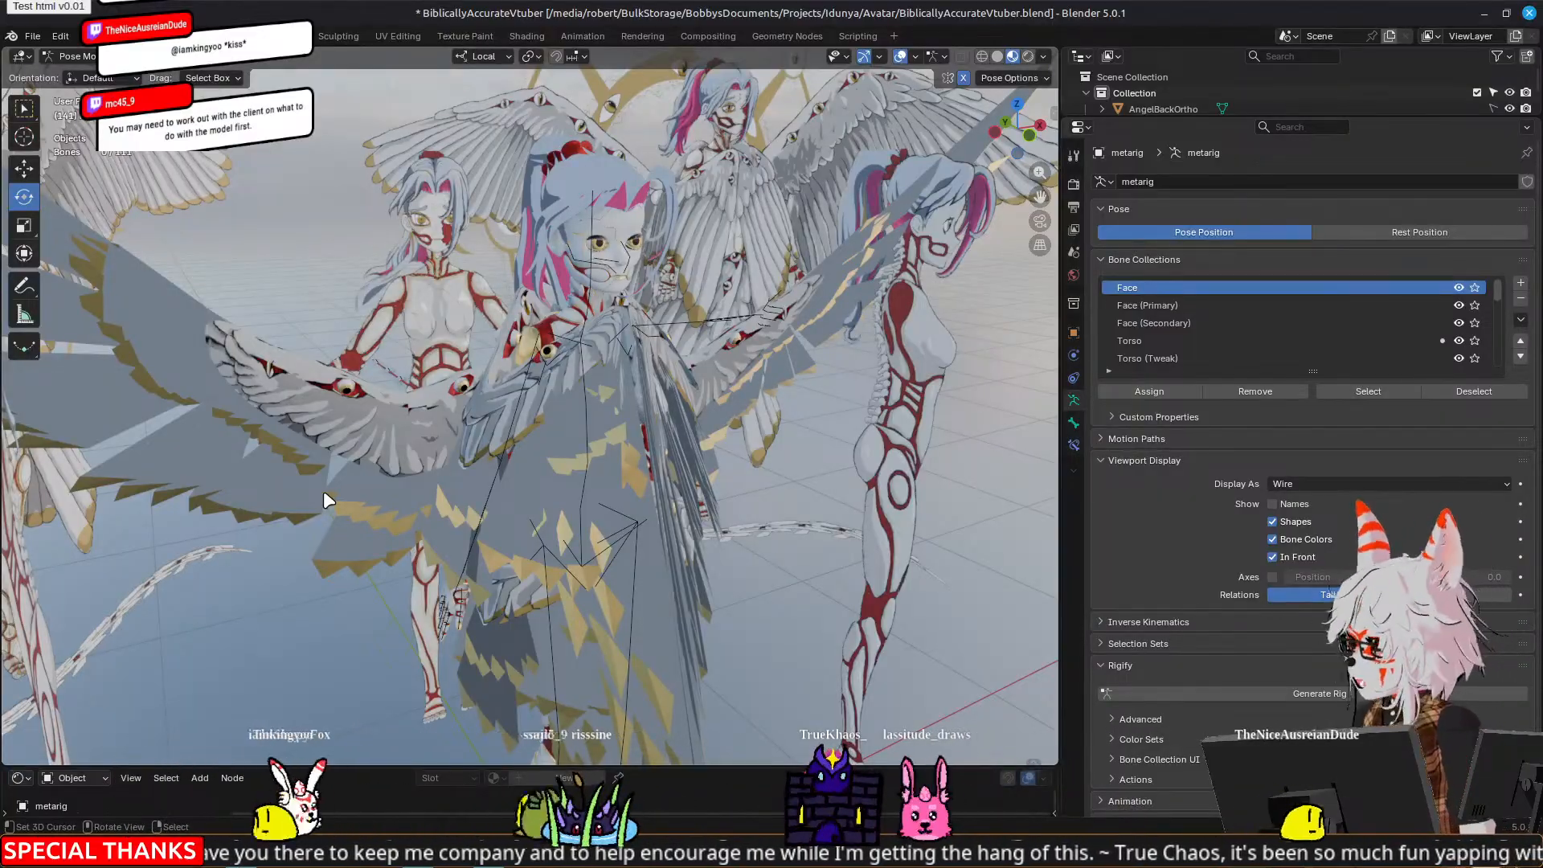
scroll(323, 492, "up", 2)
middle_click_drag(323, 492, 567, 440)
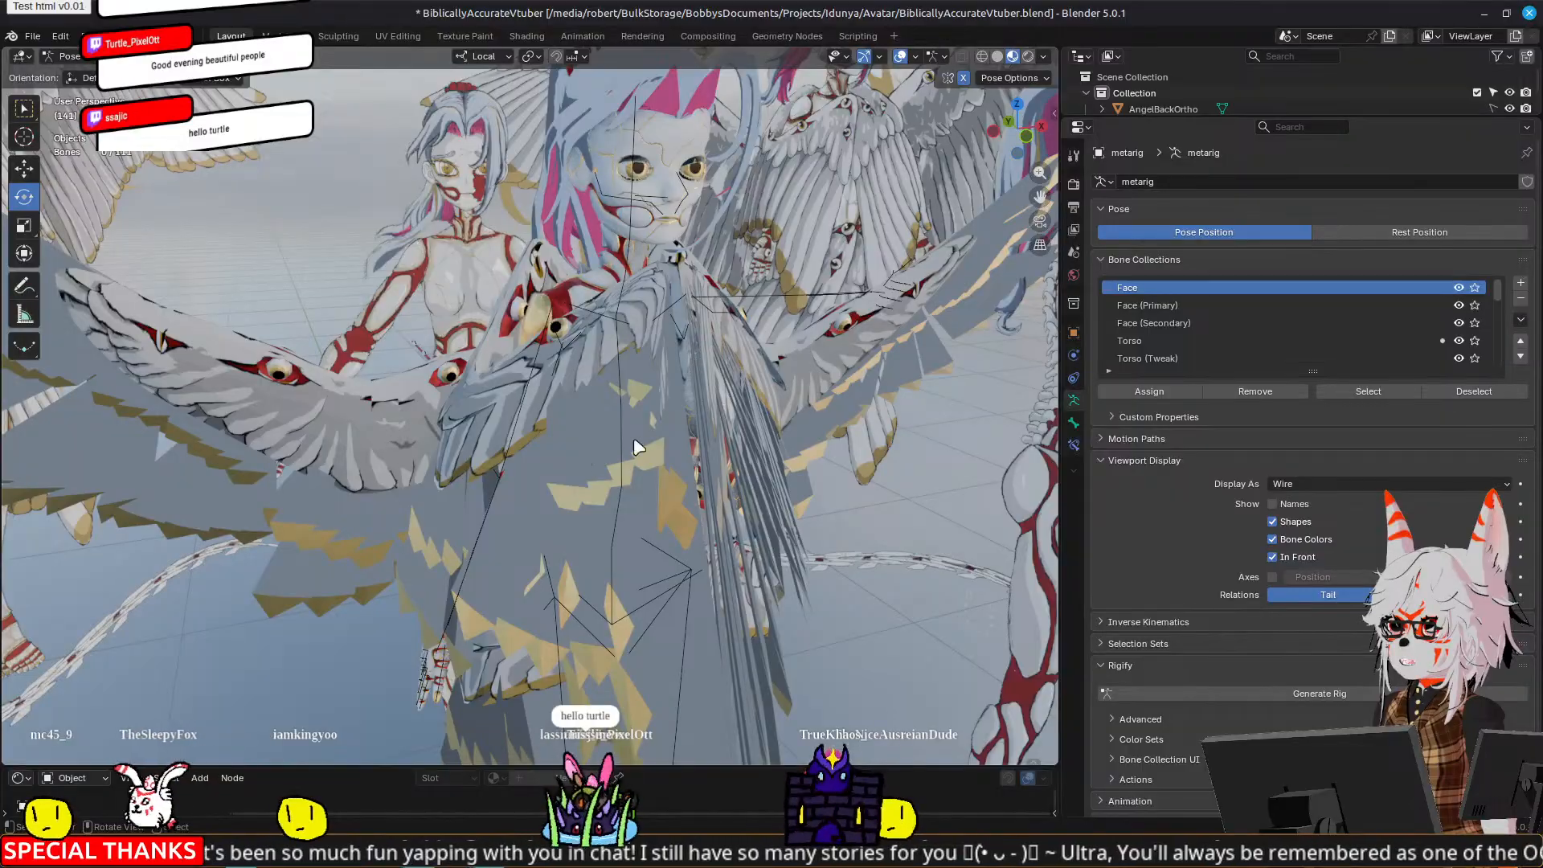
middle_click_drag(766, 417, 806, 416)
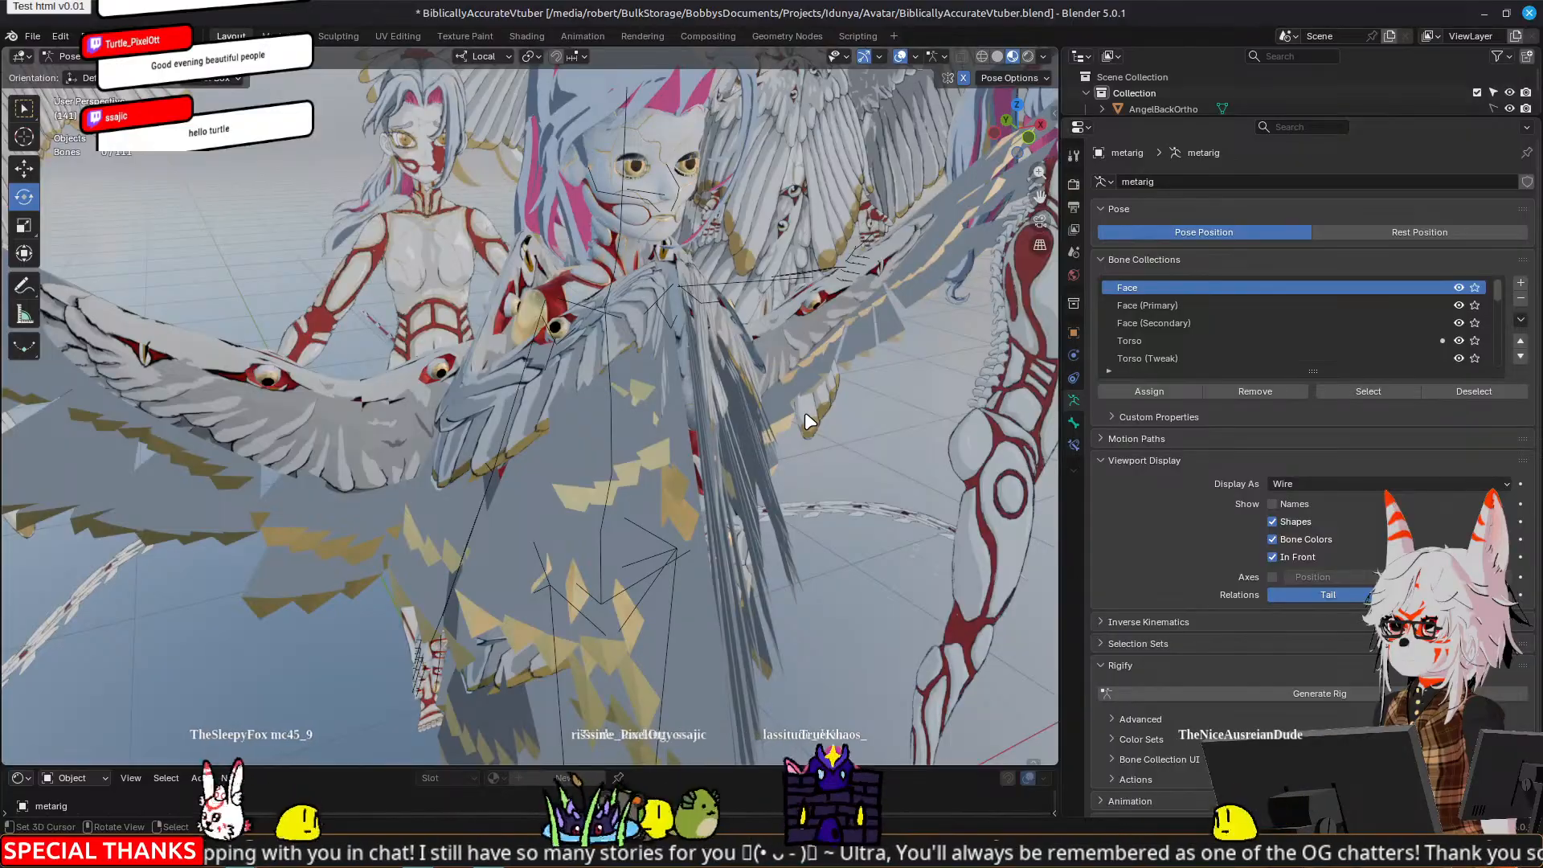
middle_click_drag(952, 394, 832, 406)
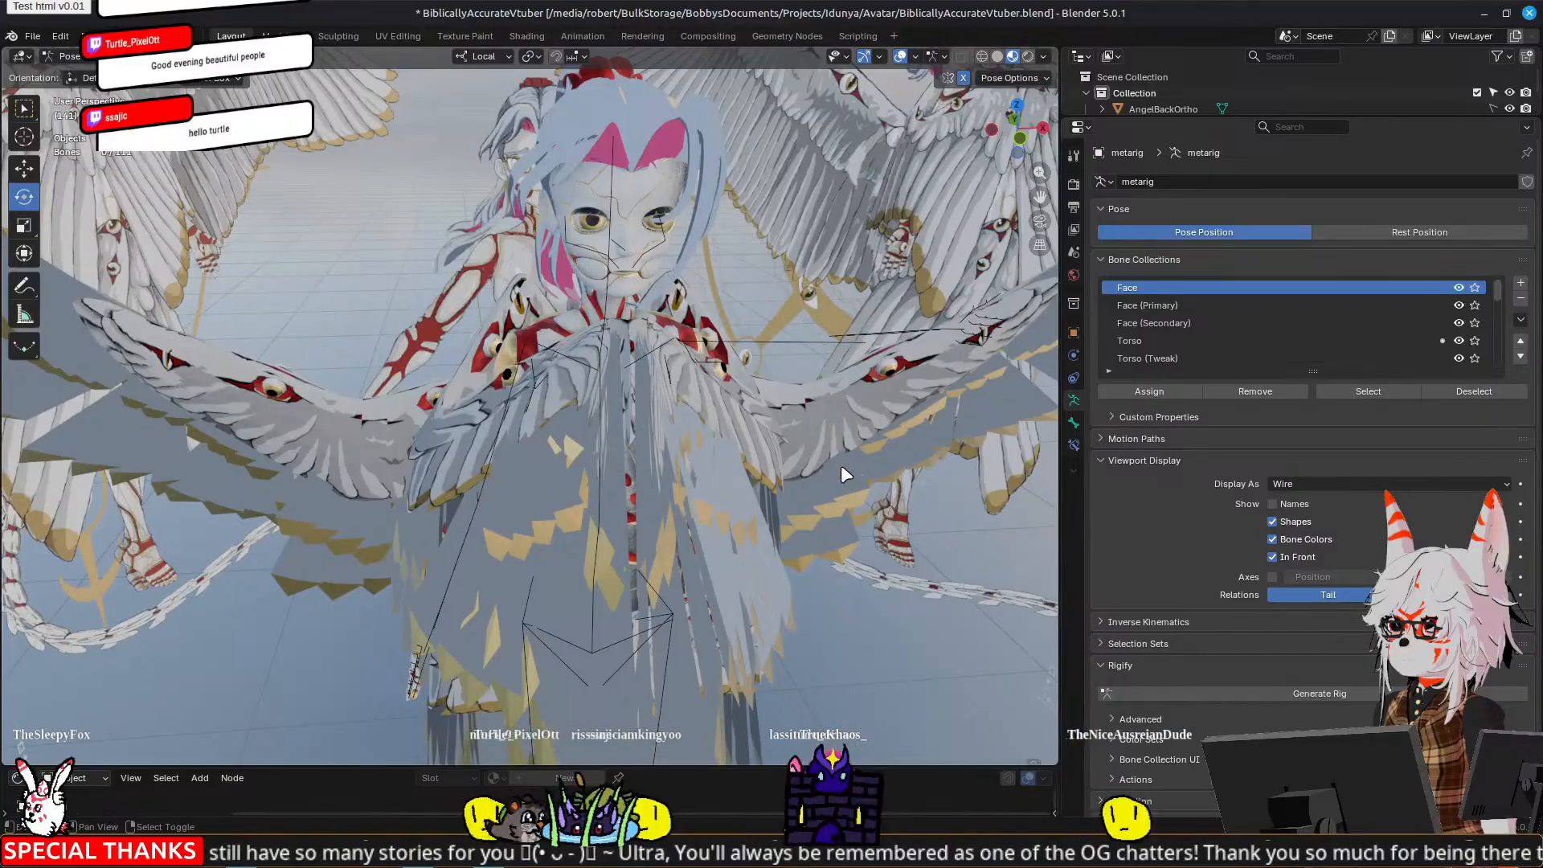
middle_click_drag(841, 465, 557, 425)
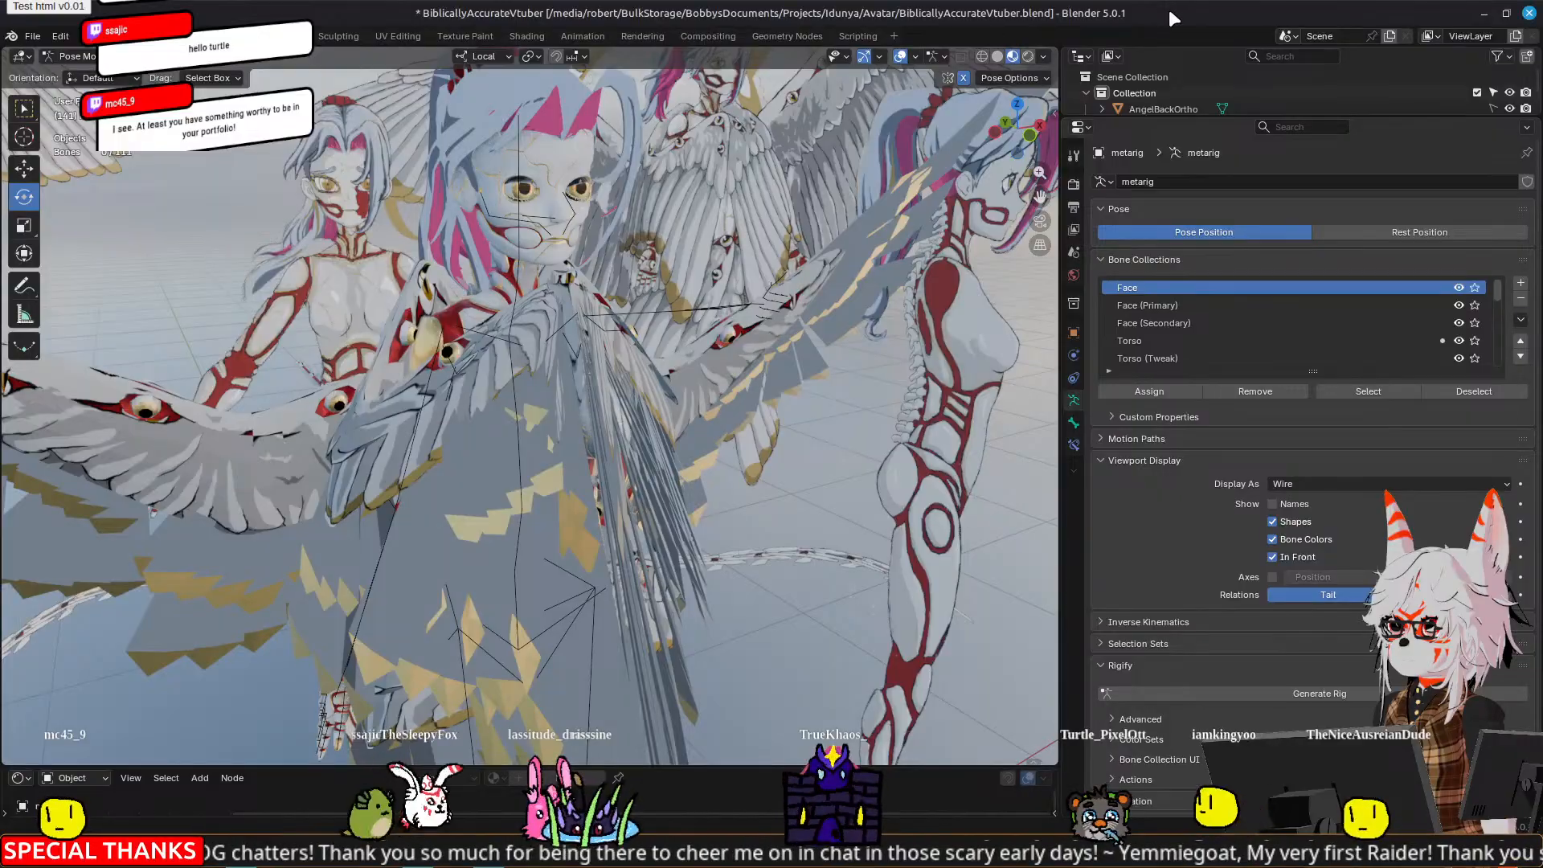
middle_click_drag(738, 445, 423, 386)
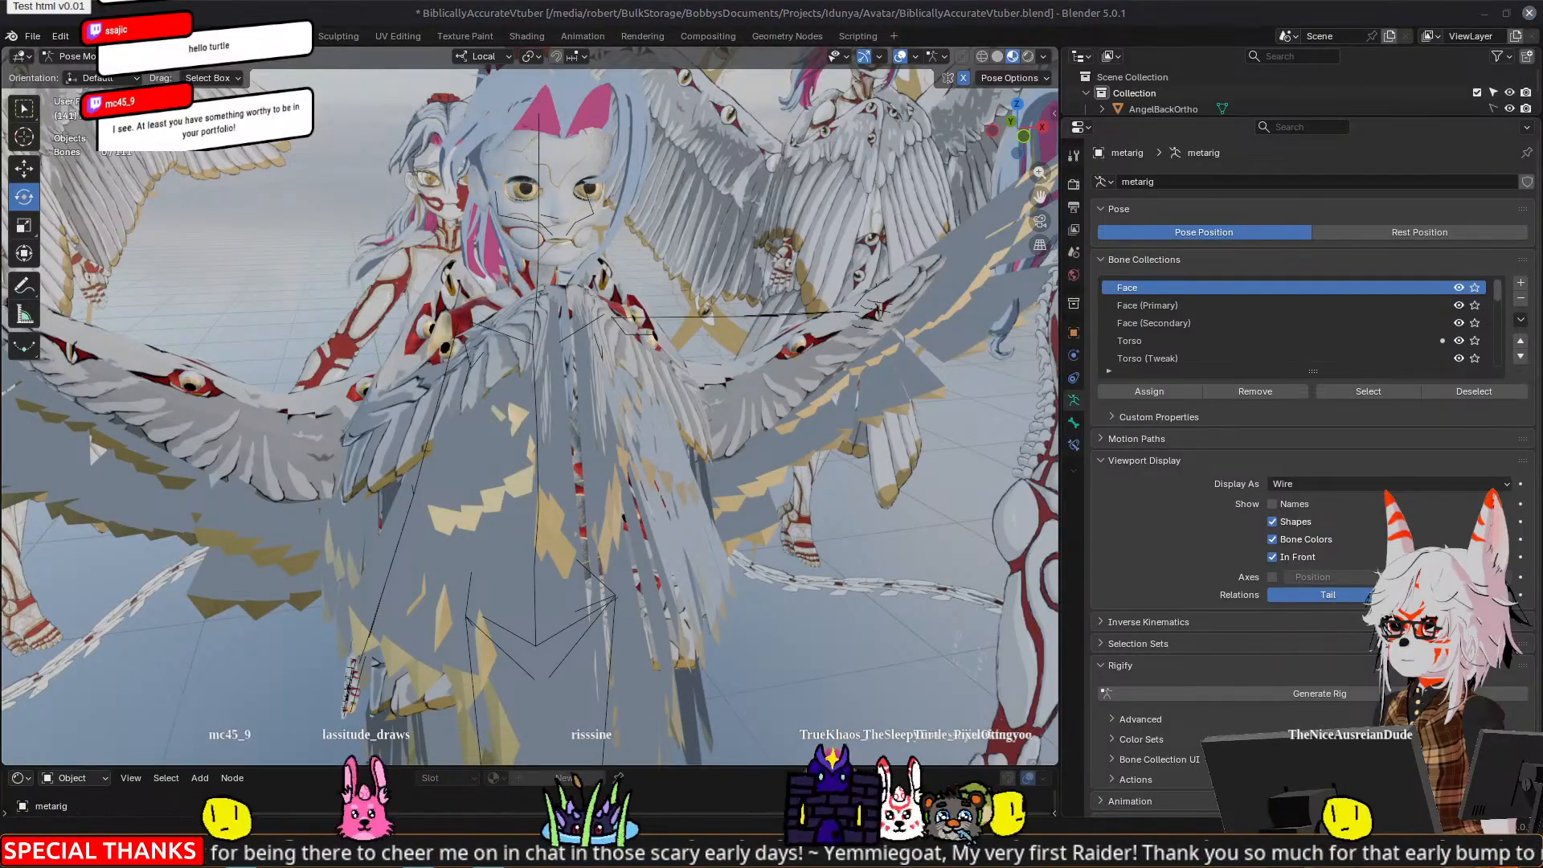
middle_click_drag(379, 347, 402, 366)
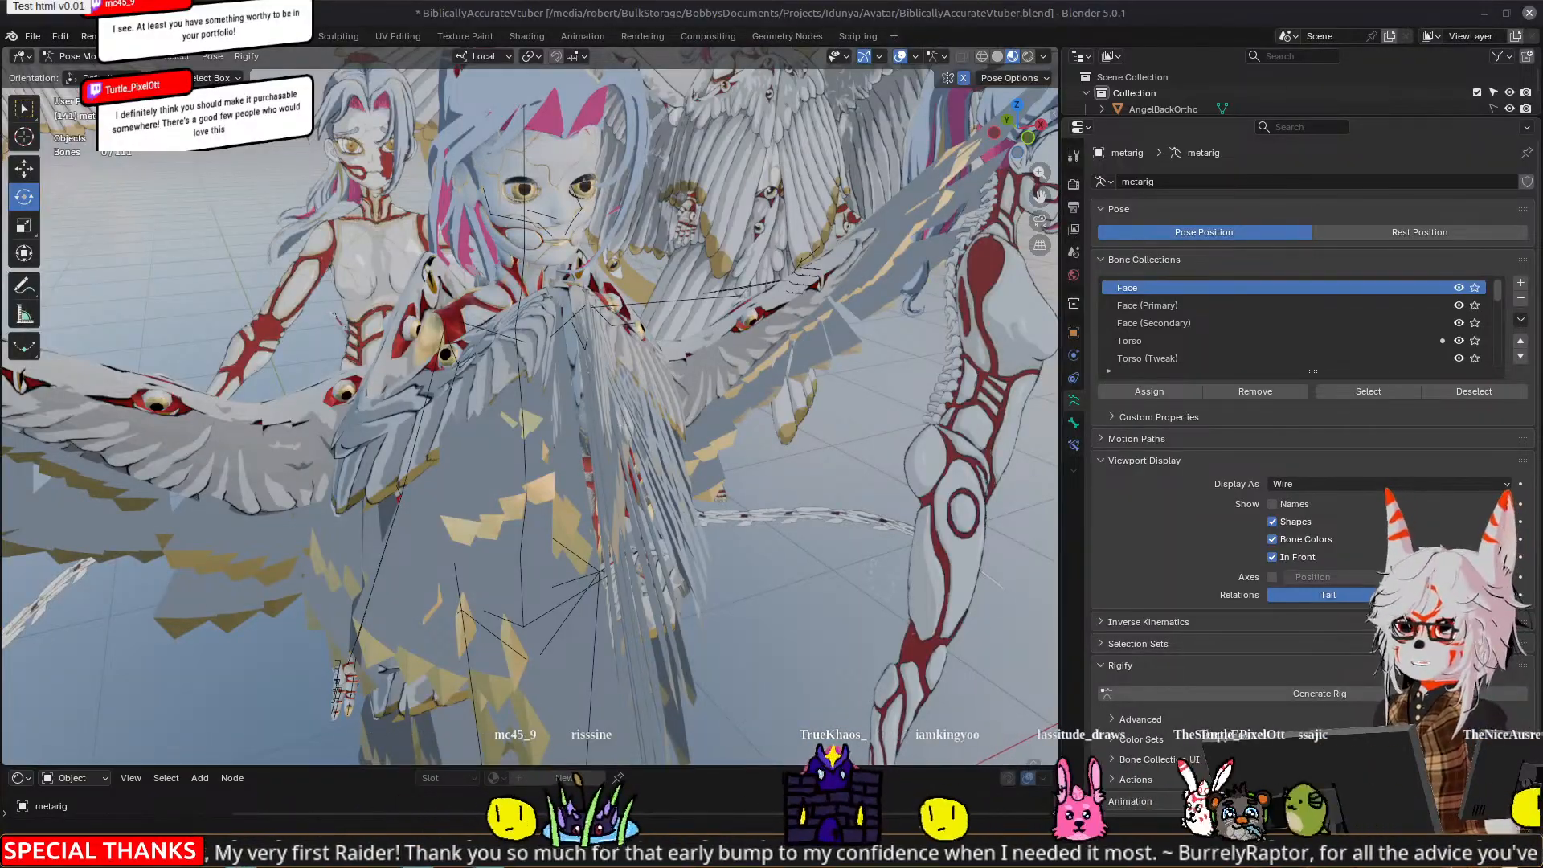
middle_click_drag(717, 358, 726, 377)
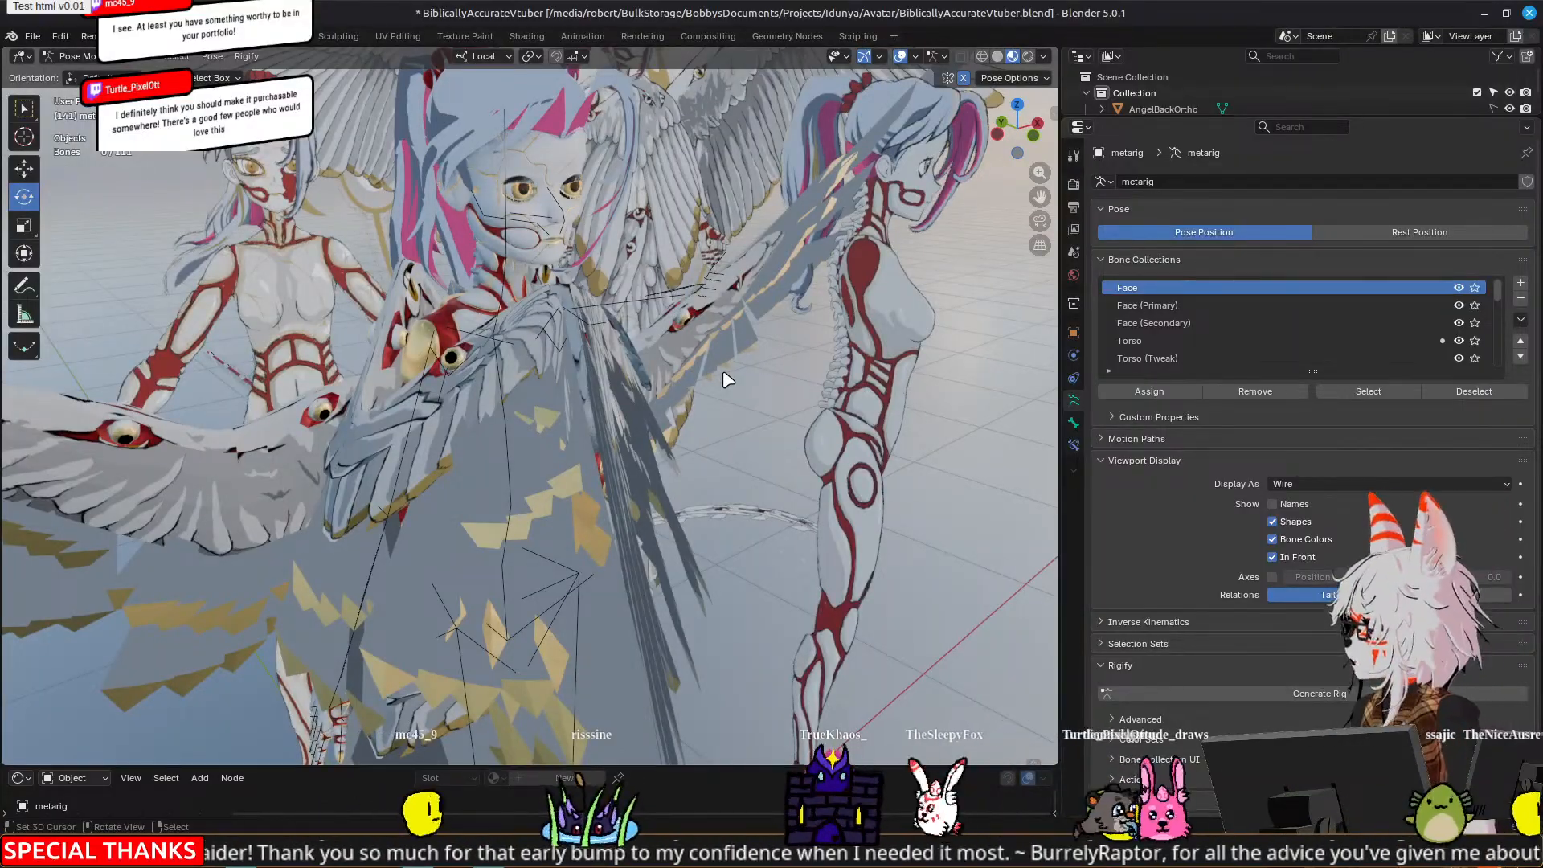
middle_click_drag(707, 371, 908, 402)
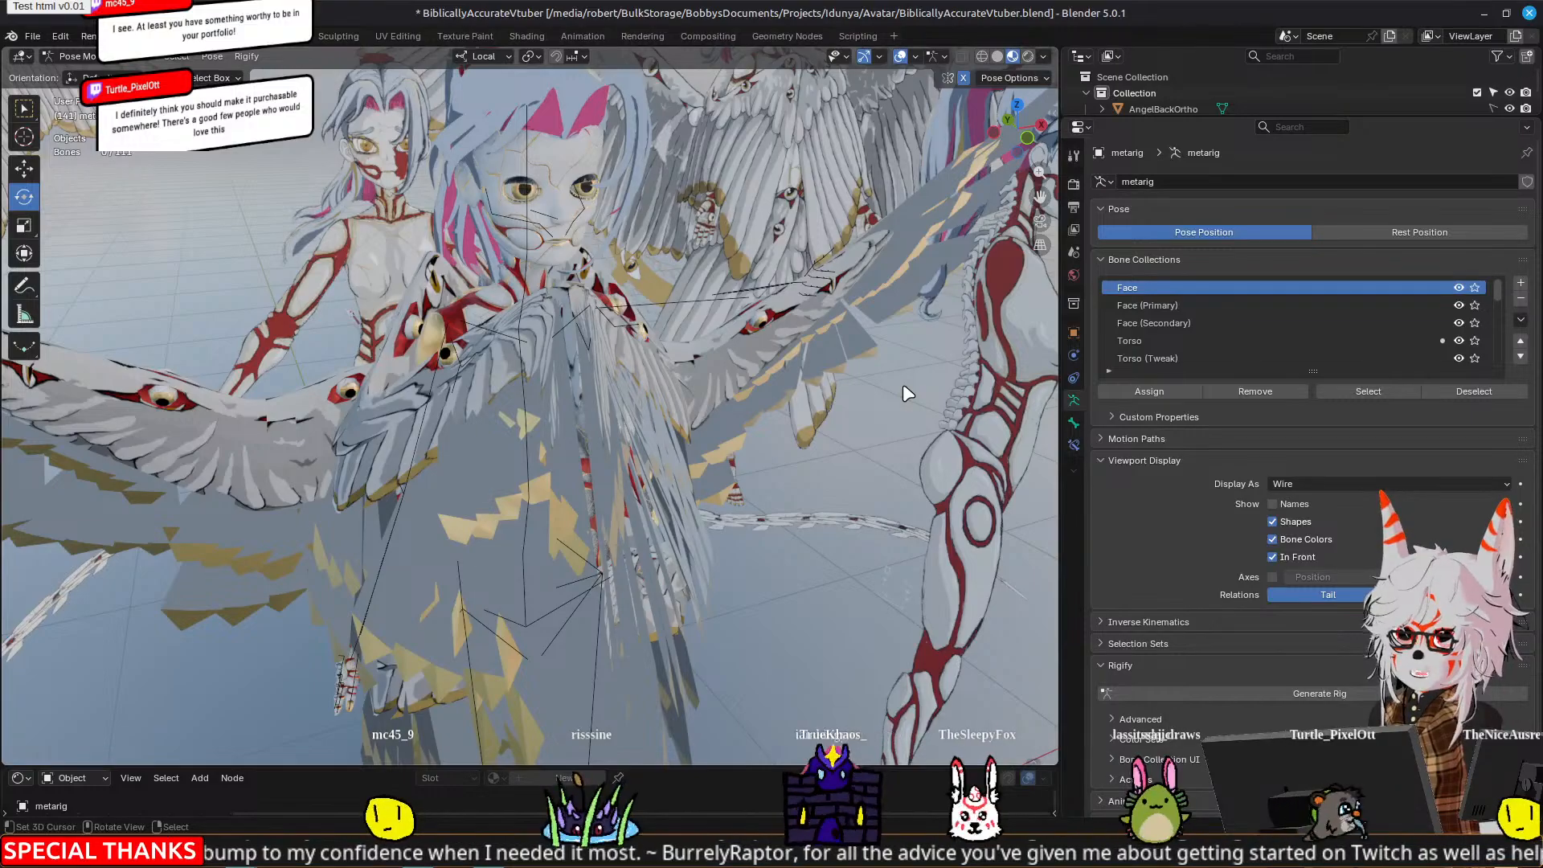
middle_click_drag(461, 417, 336, 414)
scroll(483, 342, "up", 1)
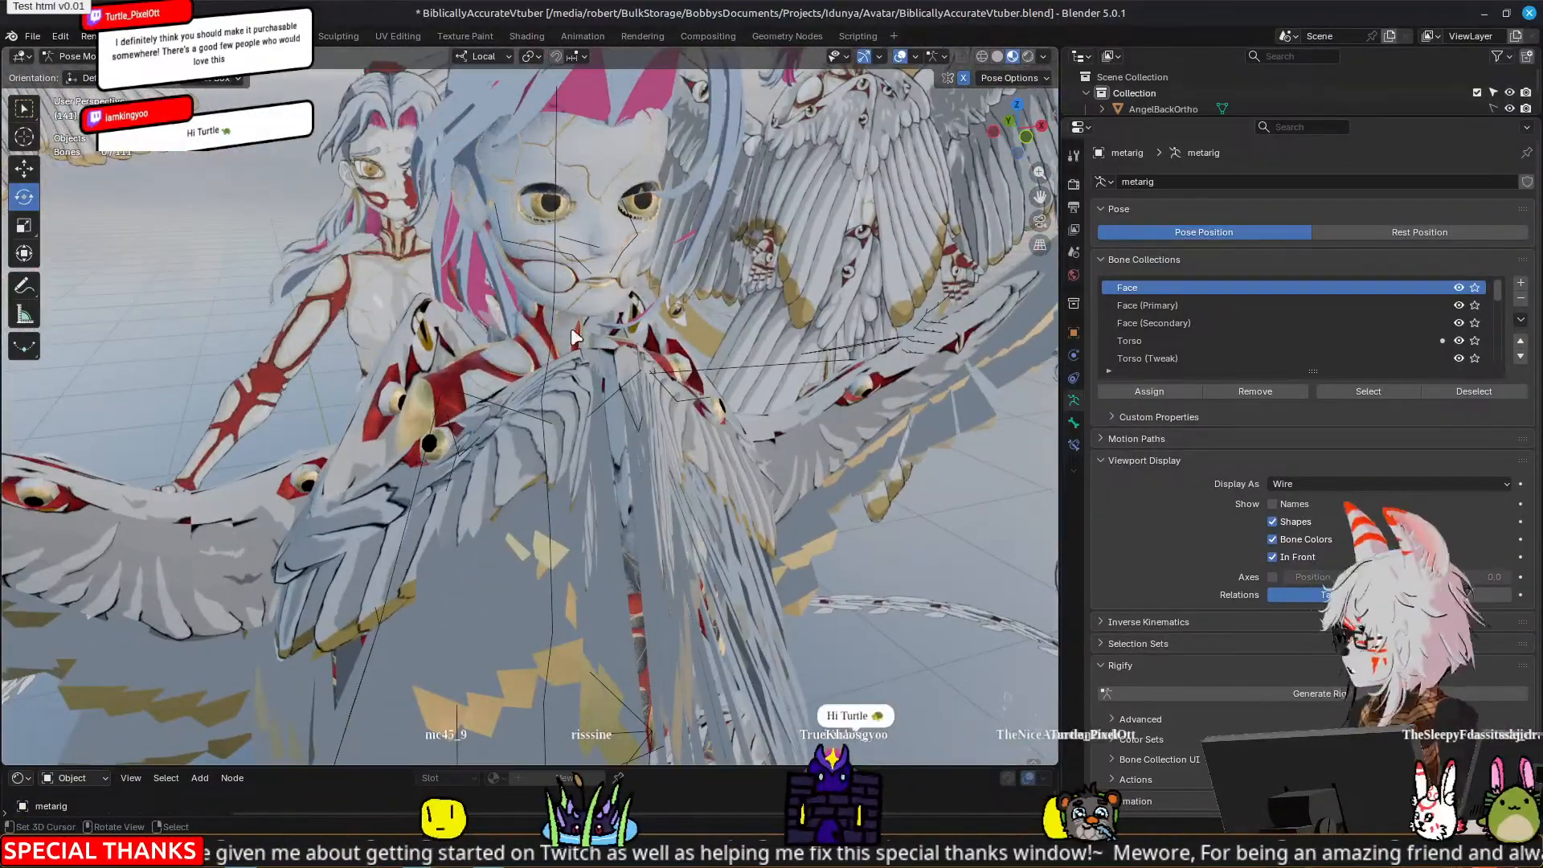
middle_click_drag(653, 301, 620, 373, "shift")
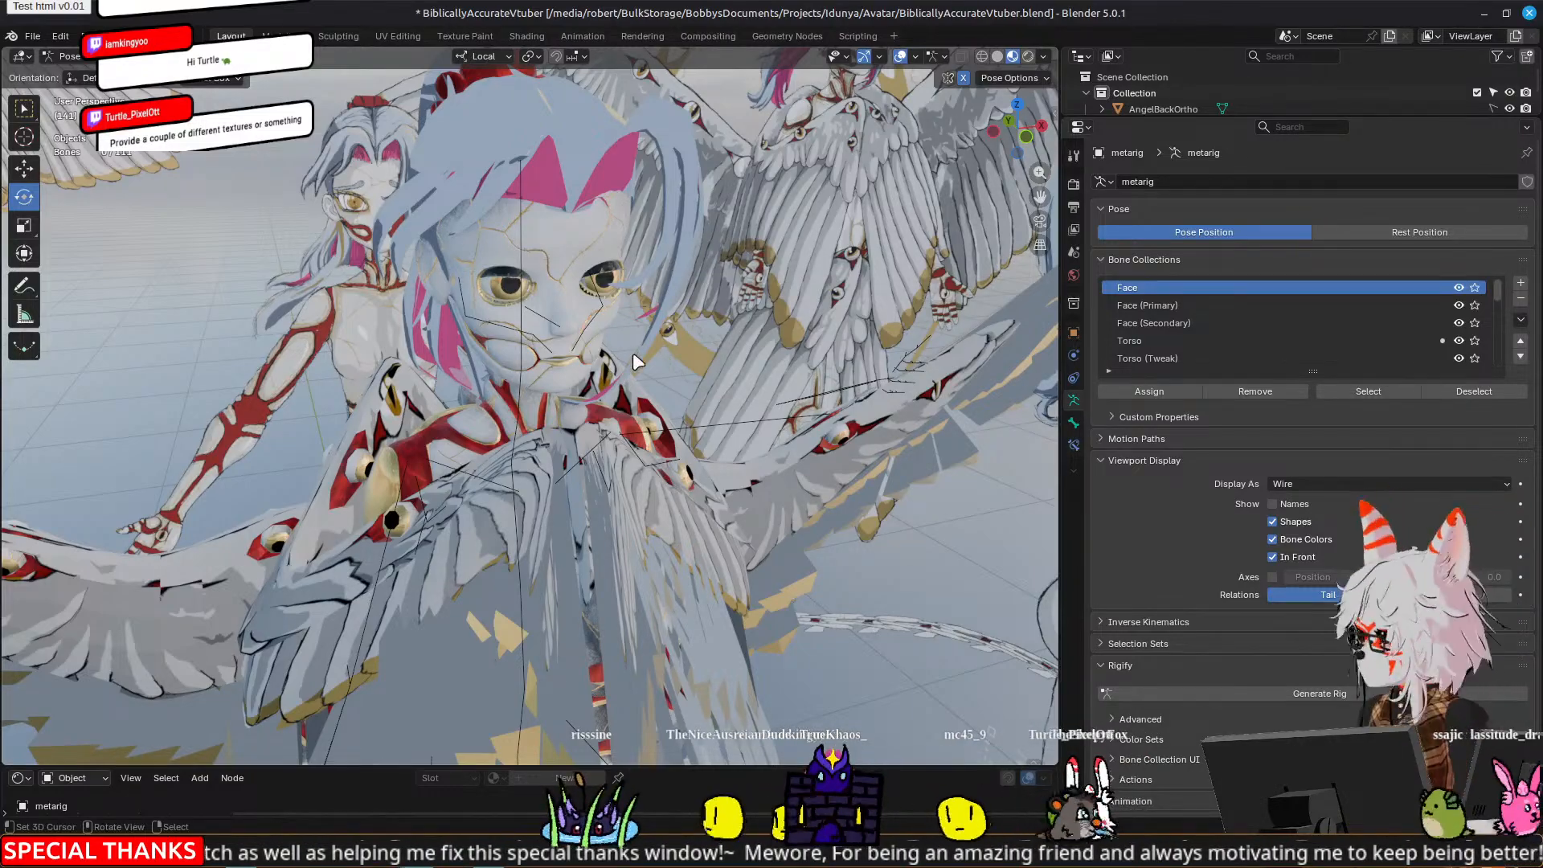
scroll(633, 352, "down", 2)
scroll(383, 368, "down", 2)
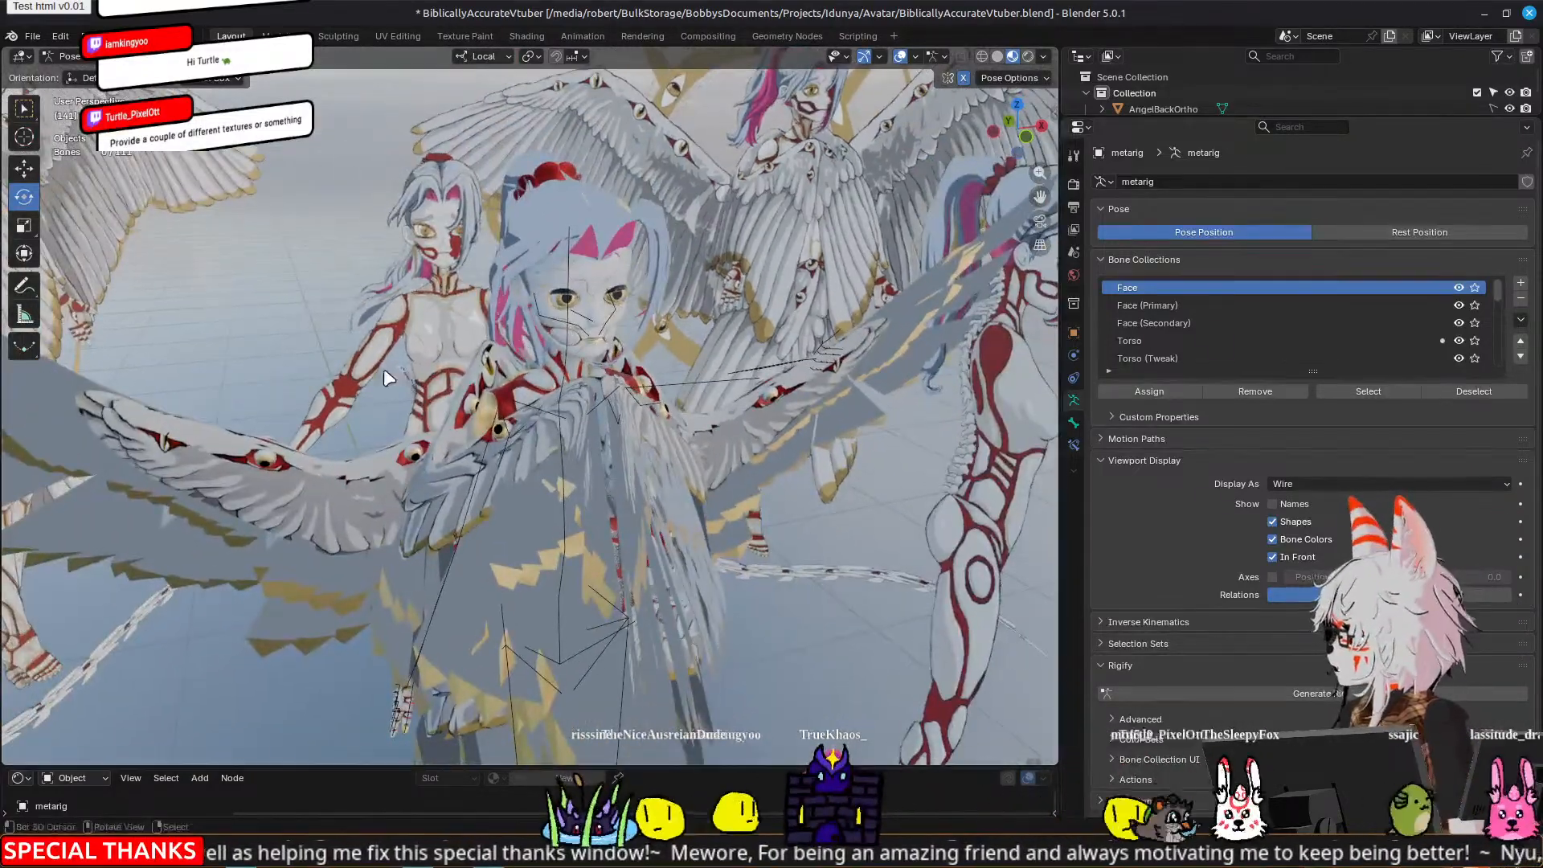
middle_click_drag(383, 368, 404, 341)
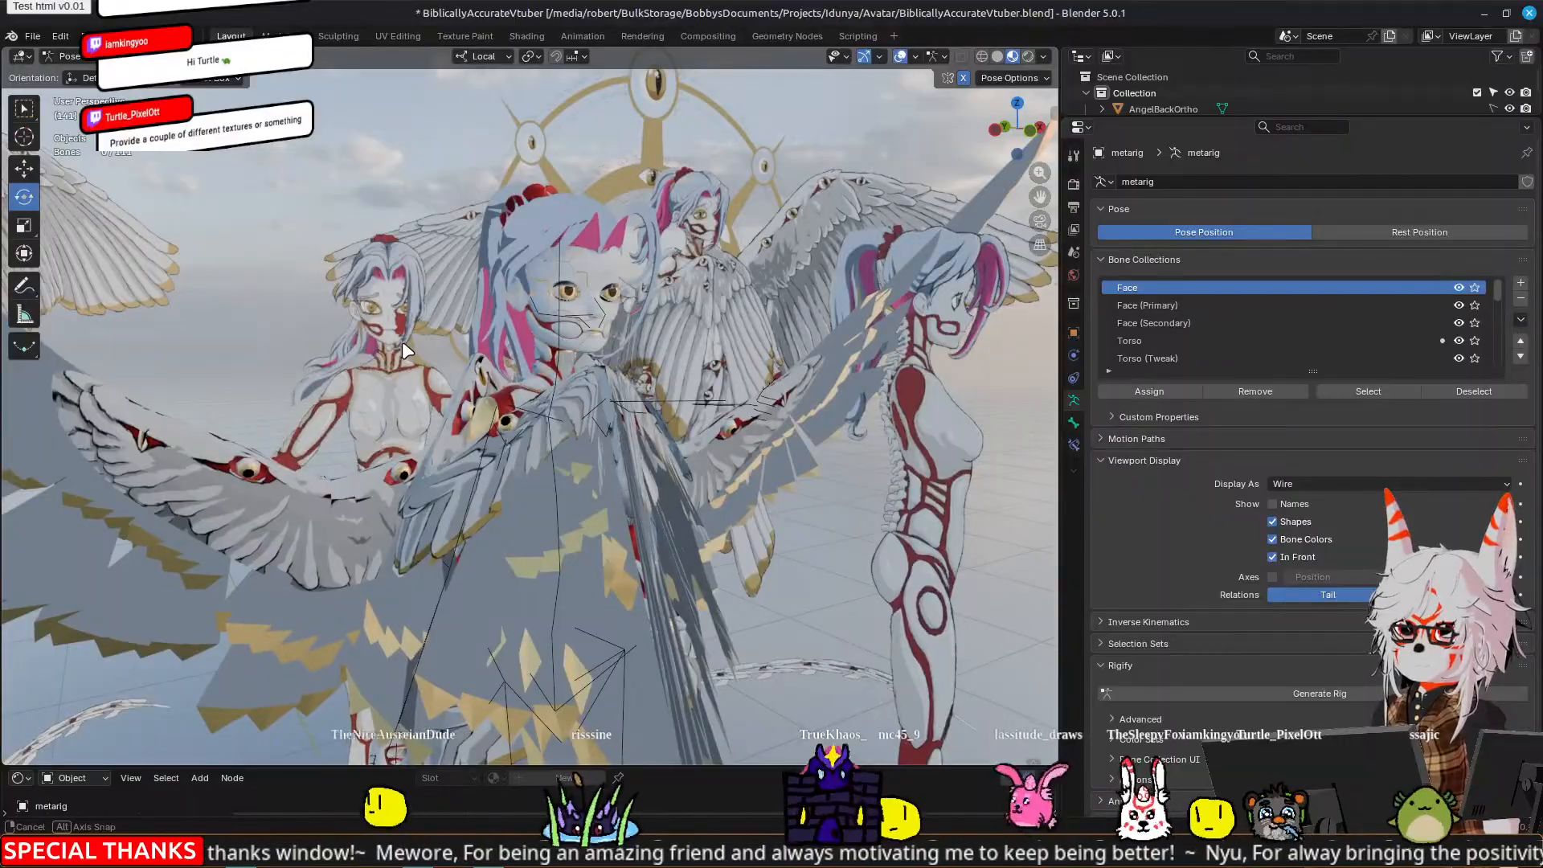
middle_click_drag(402, 340, 381, 380)
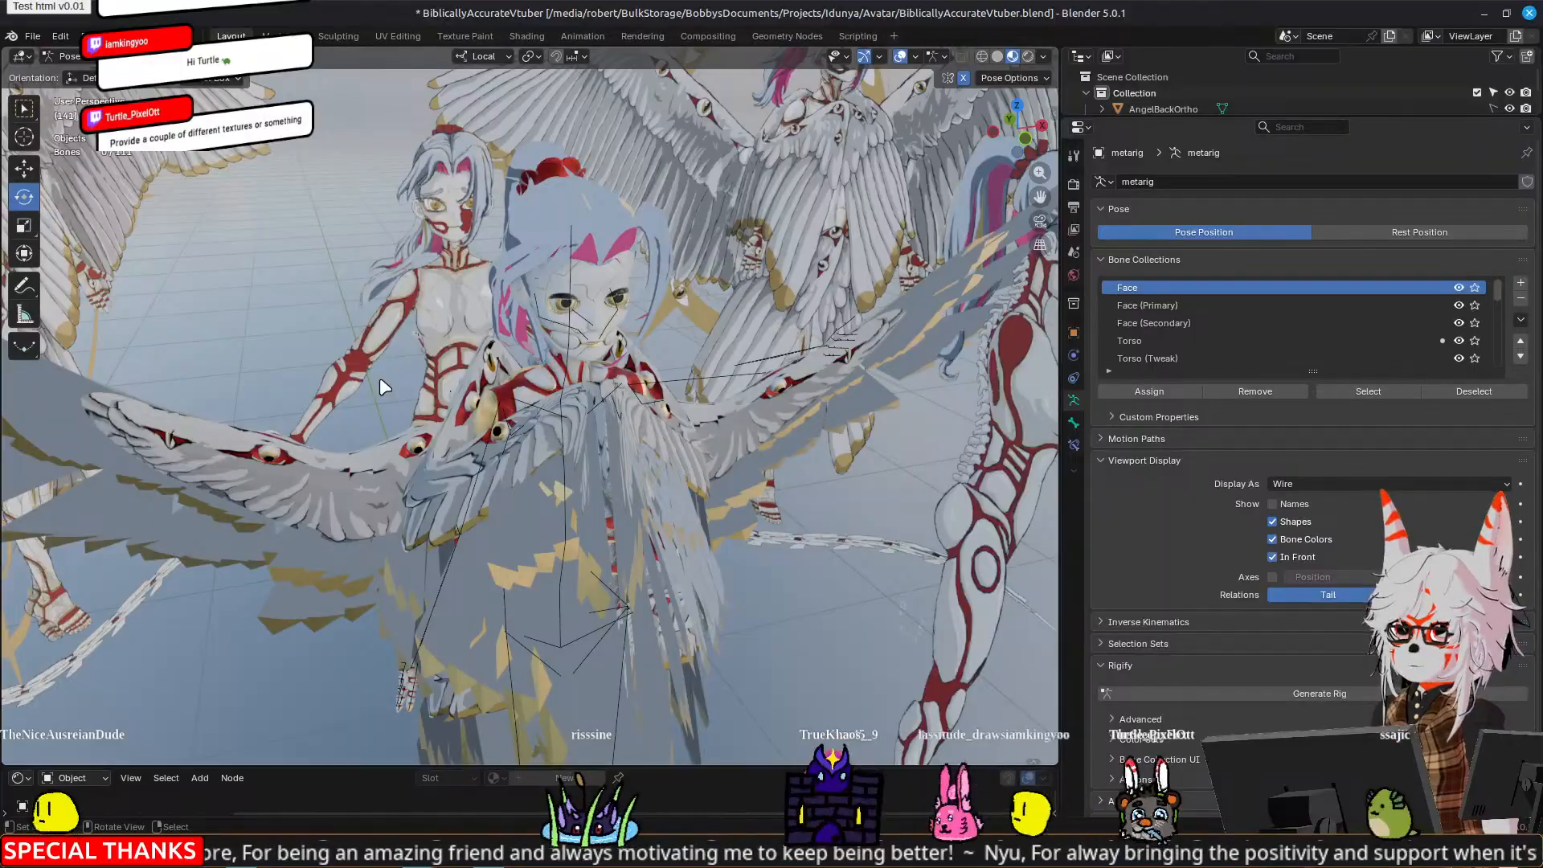
Step: Switch the metarig from Pose Mode to Object Mode and select the upper eyelid mesh on the avatar's right eye
scroll(362, 398, "up", 2)
mouse_move(346, 411)
middle_mouse_down()
mouse_move(624, 394)
mouse_move(357, 412)
middle_mouse_up()
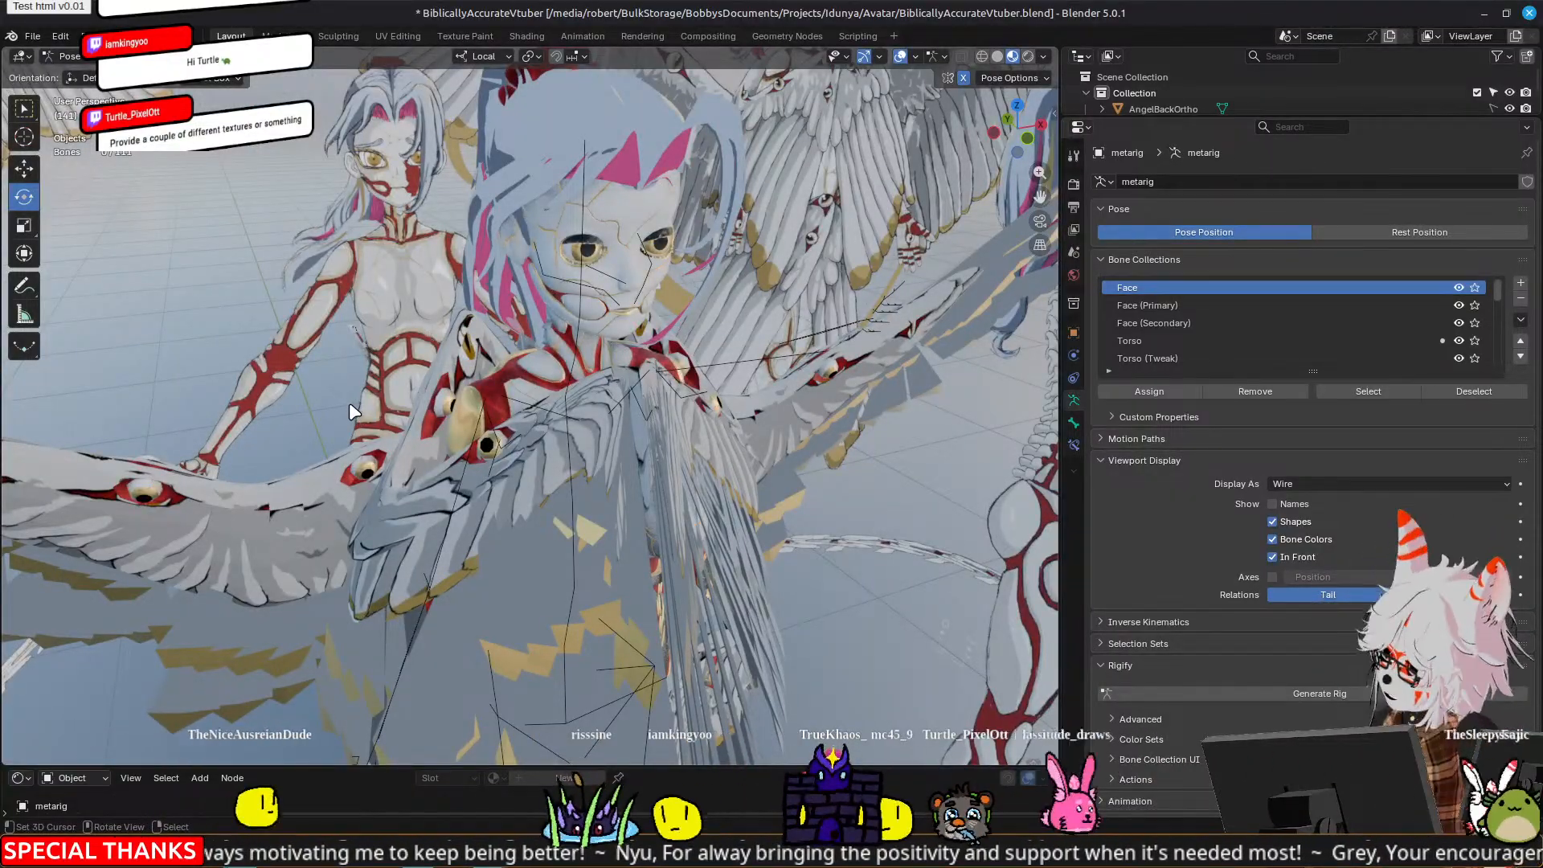
middle_click_drag(503, 415, 562, 289)
scroll(778, 369, "up", 3)
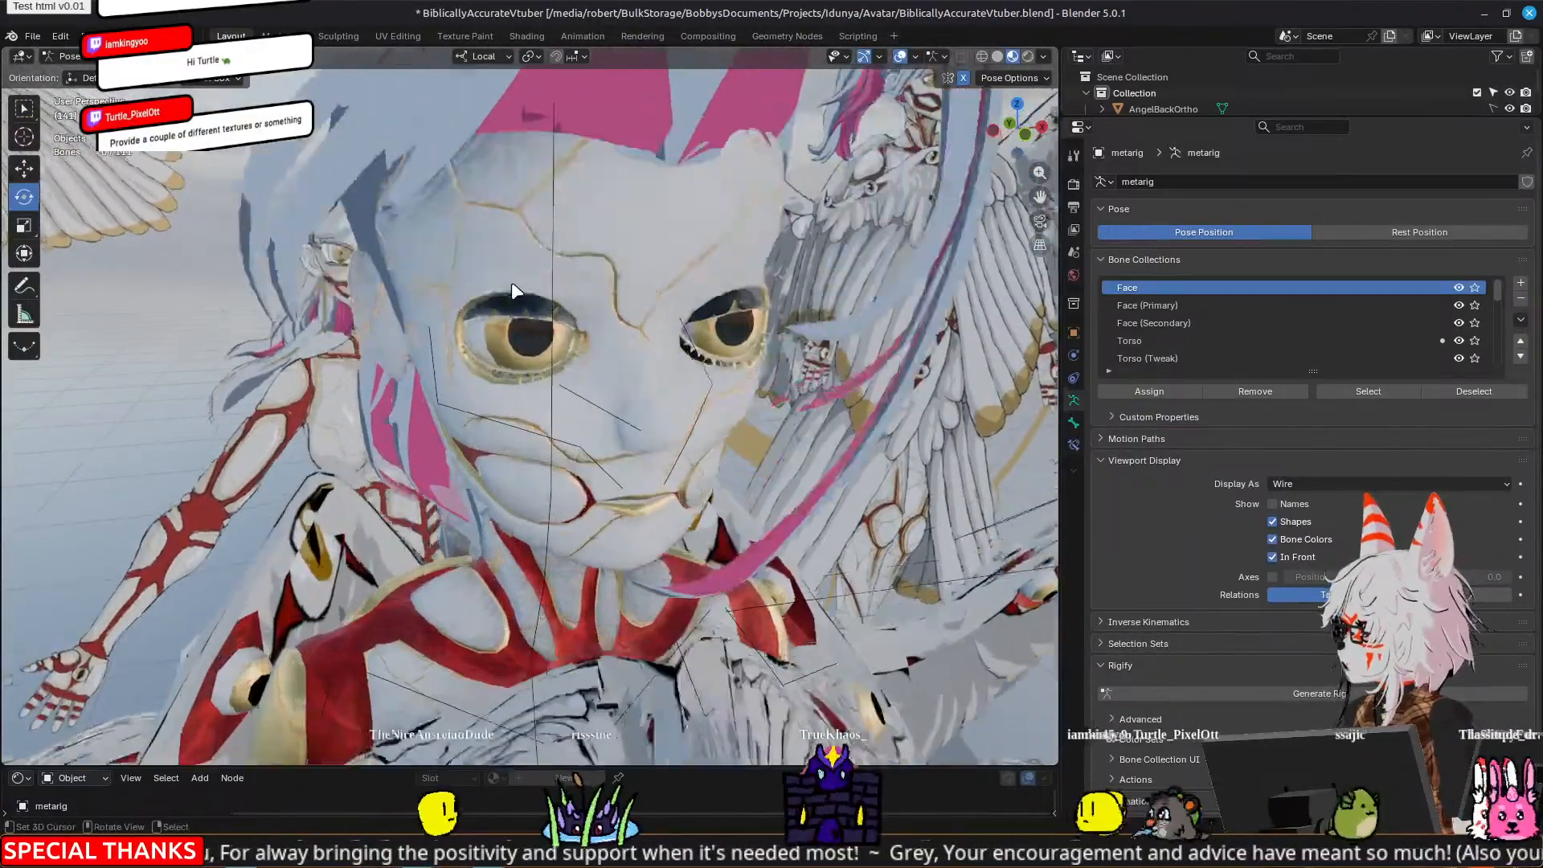
scroll(518, 252, "up", 3)
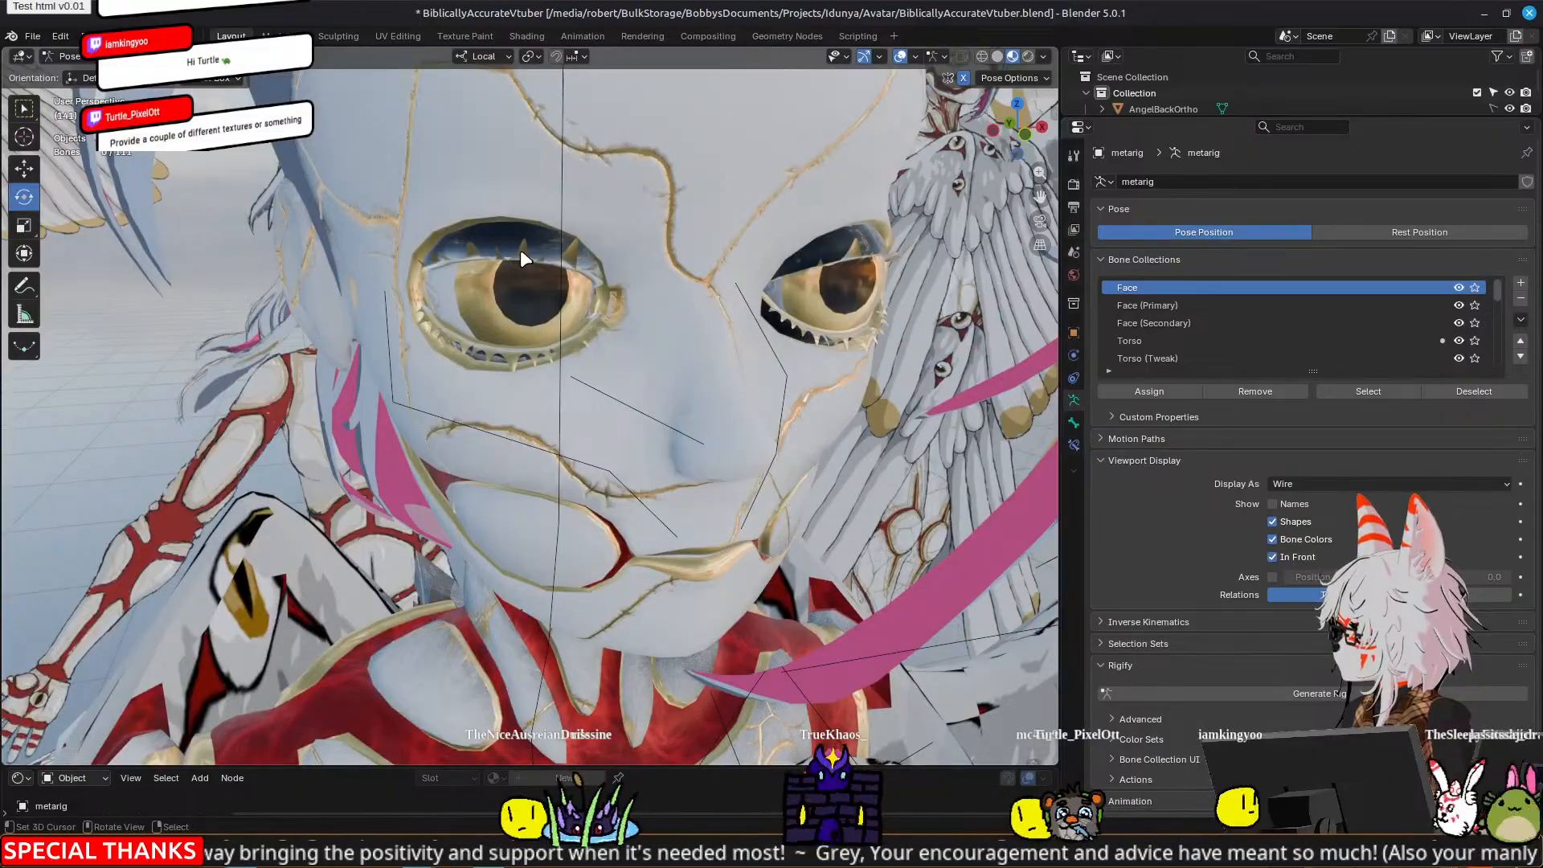
key("ctrl+Tab")
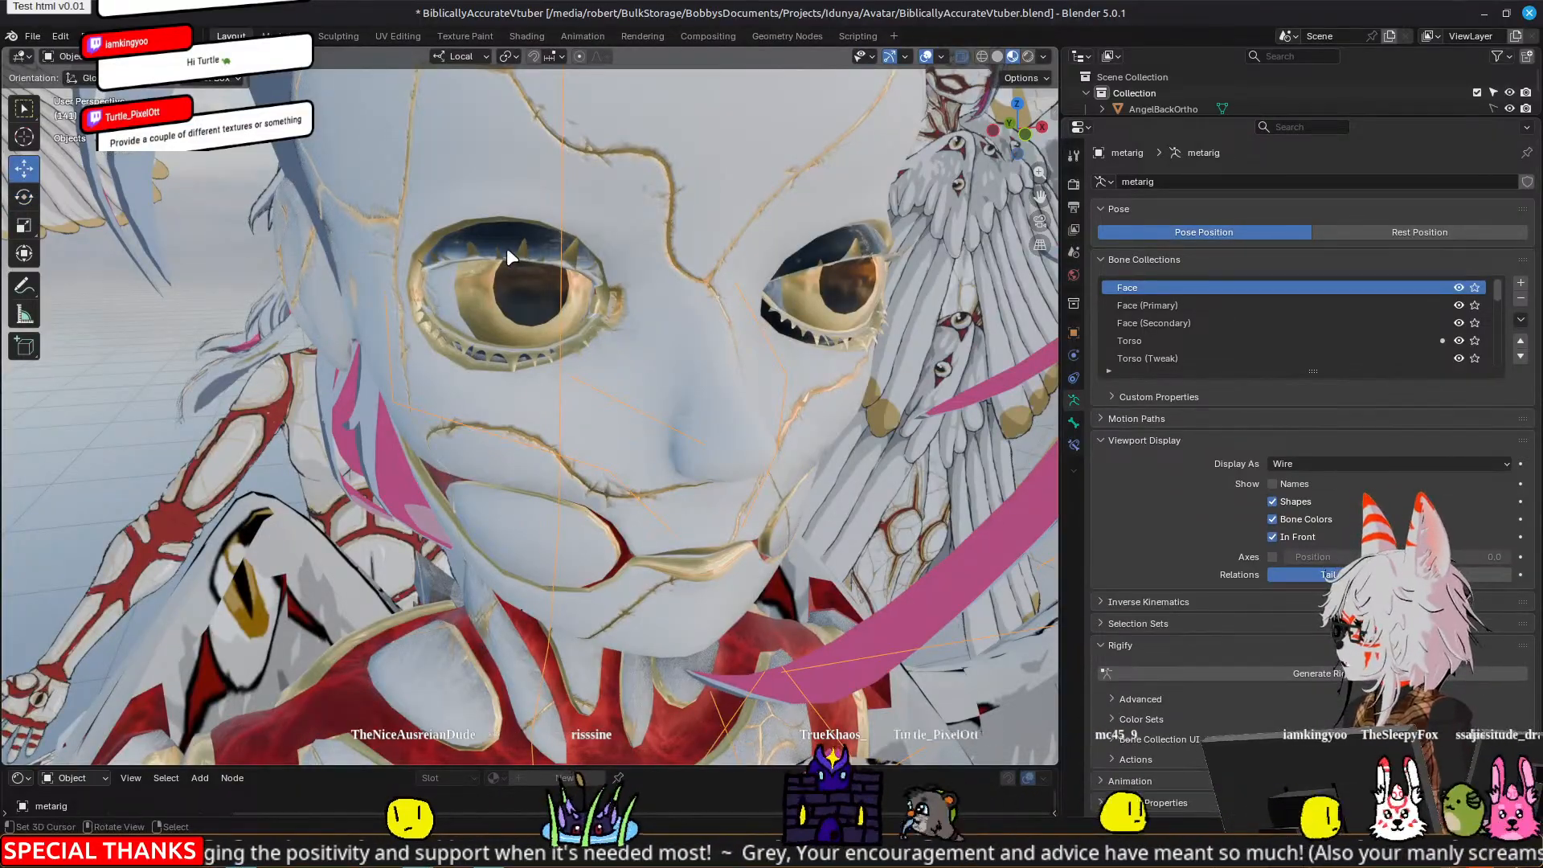
key("ctrl+Tab")
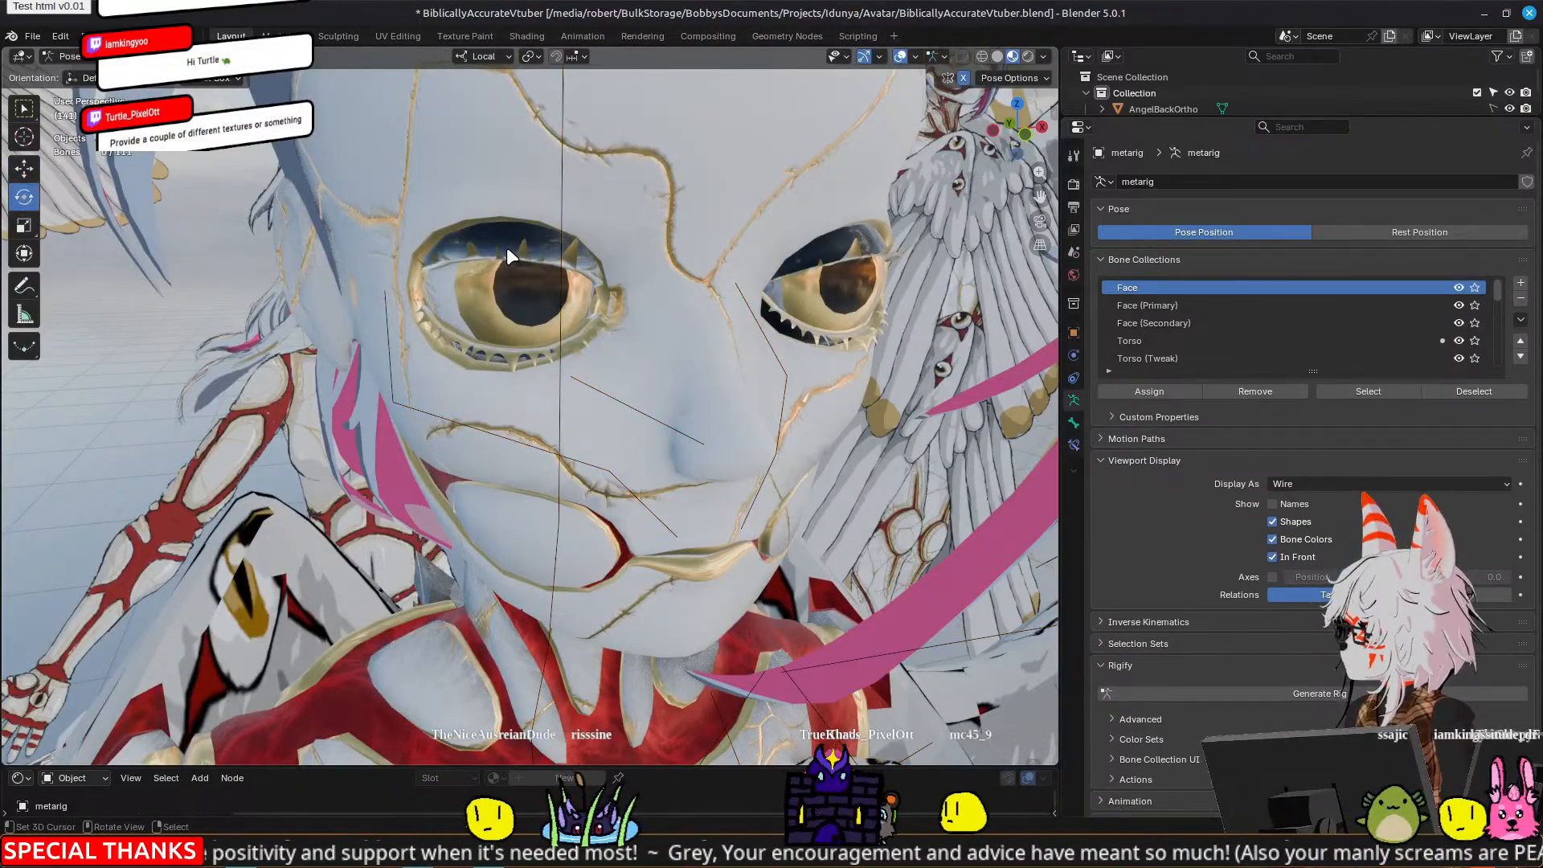
key("ctrl+Tab")
left_click(495, 234)
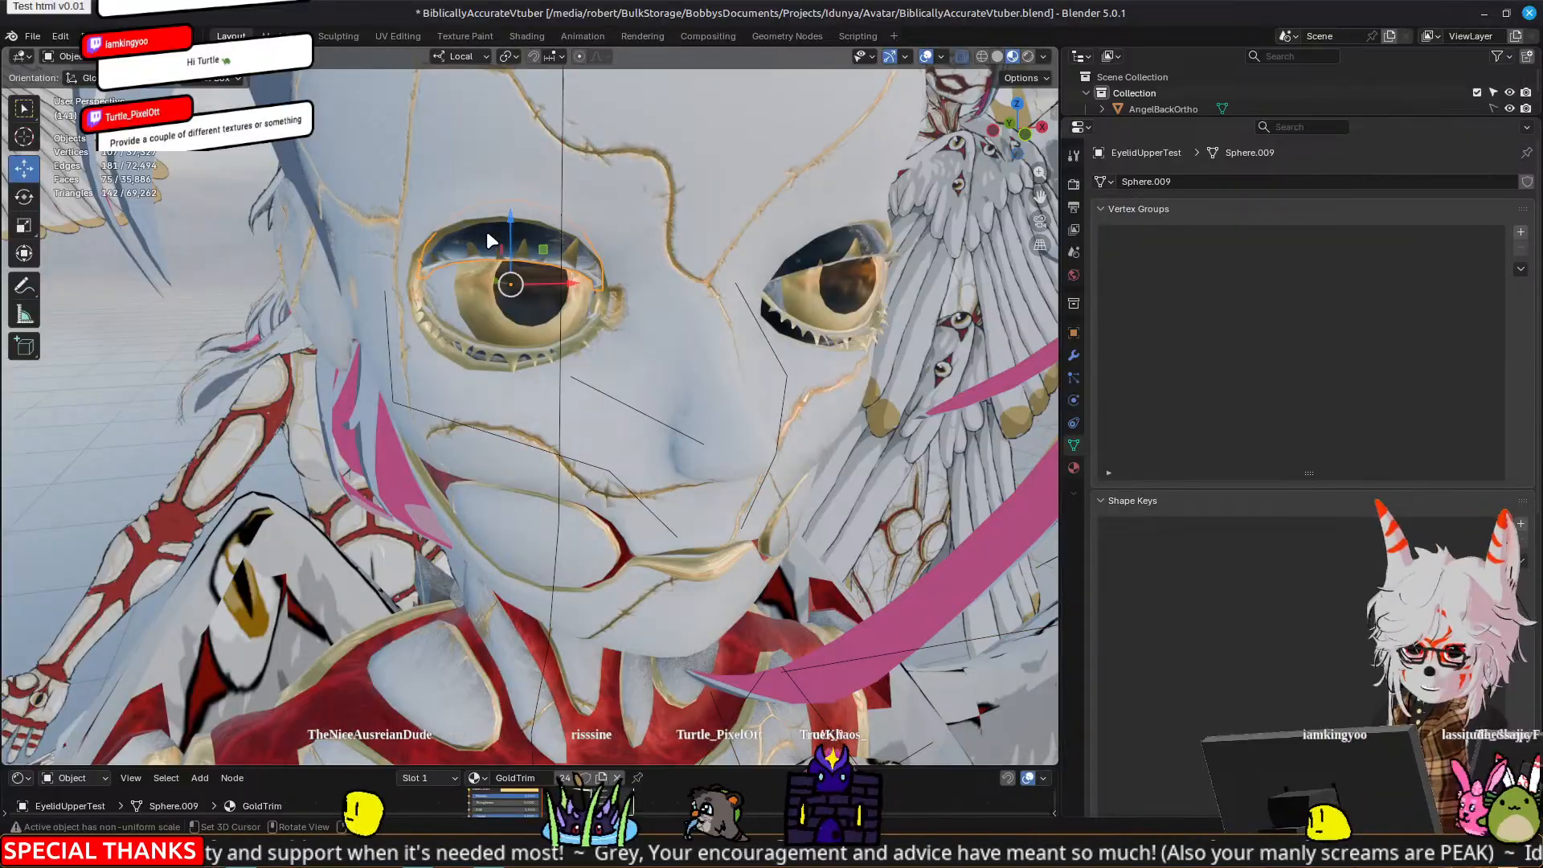
Step: Try rotating the selected upper eyelid with the Rotate tool, undo the rotation, and examine both eyes from the front and below
middle_click_drag(485, 230, 254, 336)
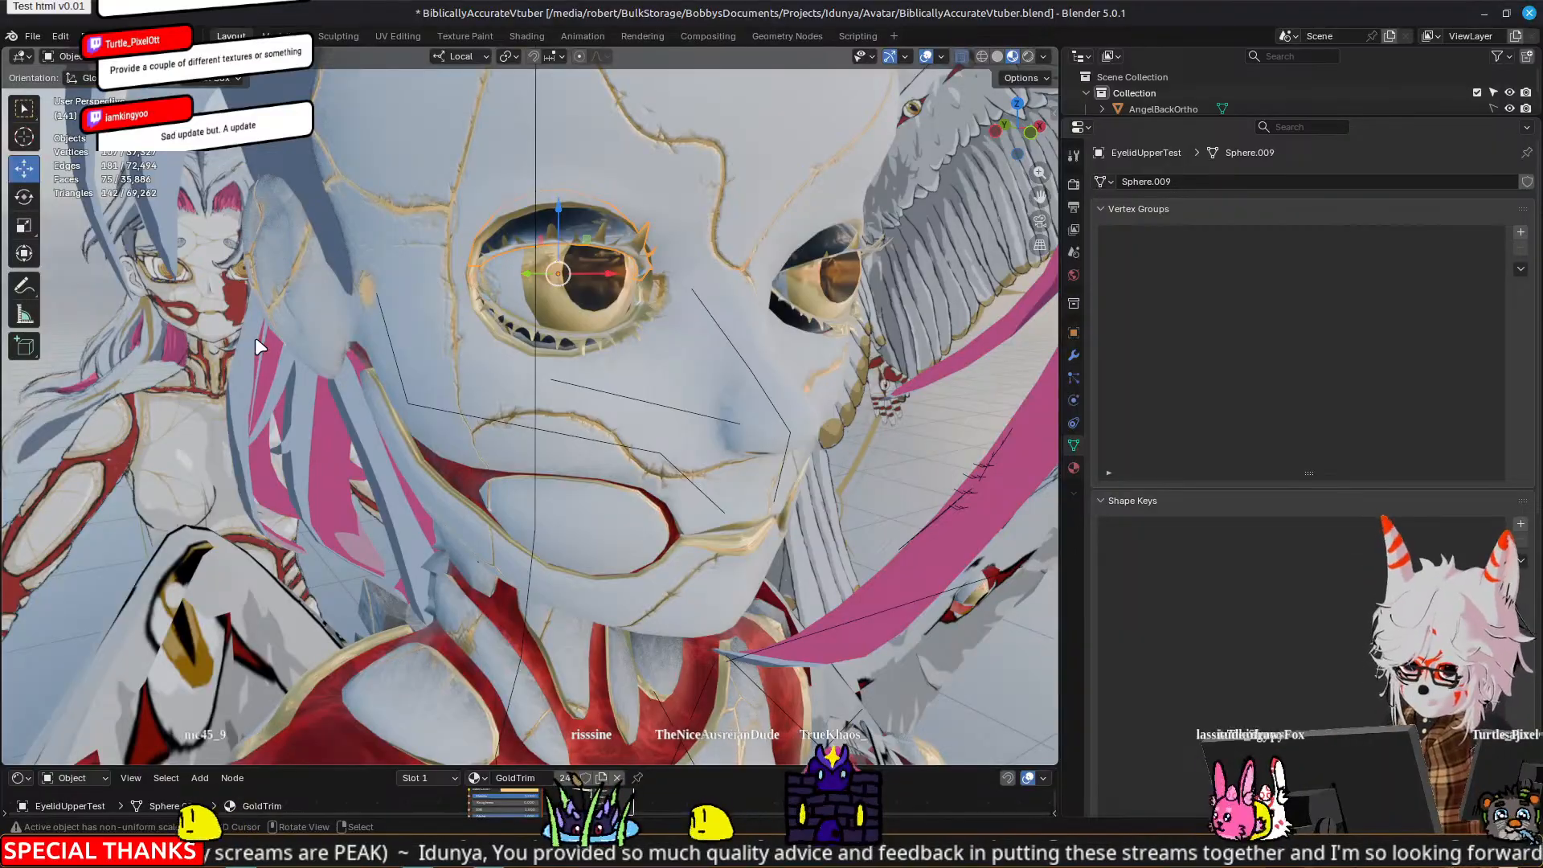
middle_click_drag(747, 438, 770, 436)
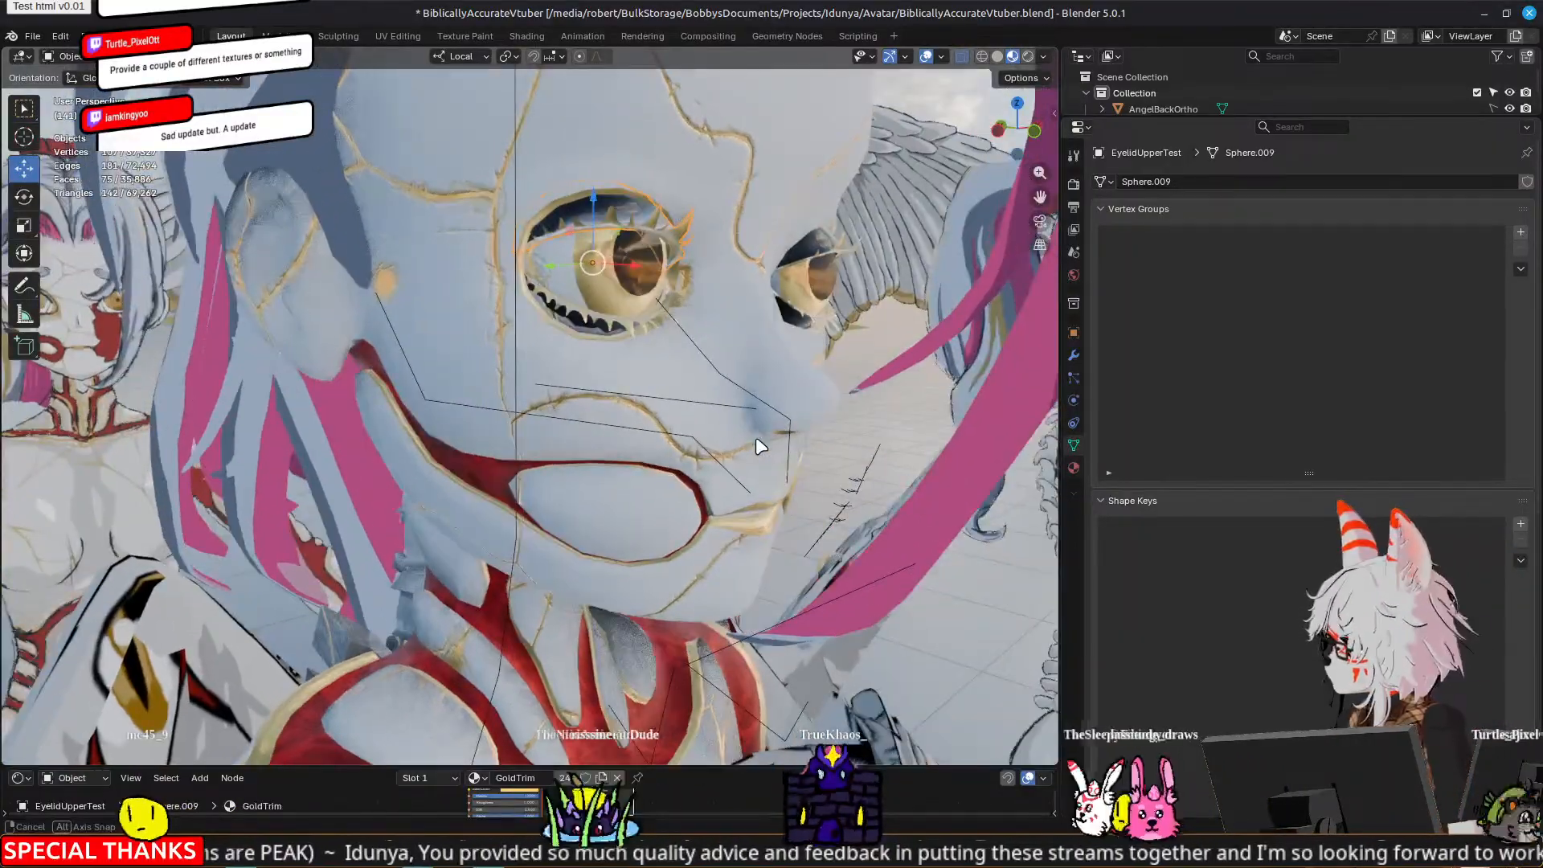
right_click(626, 212)
right_click(624, 212)
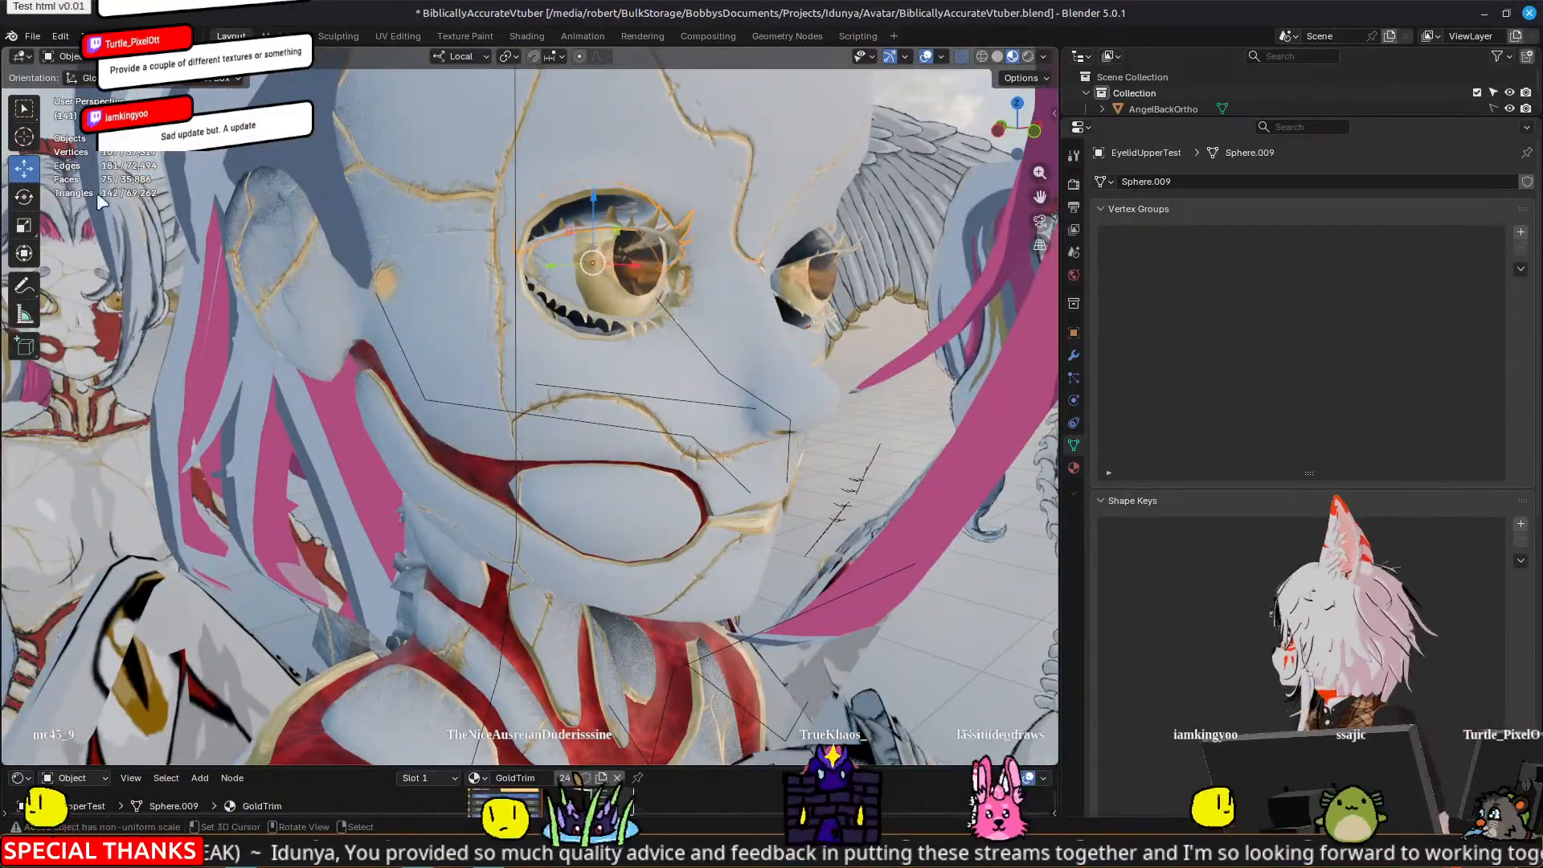
left_click(31, 199)
mouse_move(627, 226)
left_mouse_down()
mouse_move(624, 266)
mouse_move(627, 227)
left_mouse_up()
key("ctrl+z")
middle_click_drag(788, 272, 726, 285)
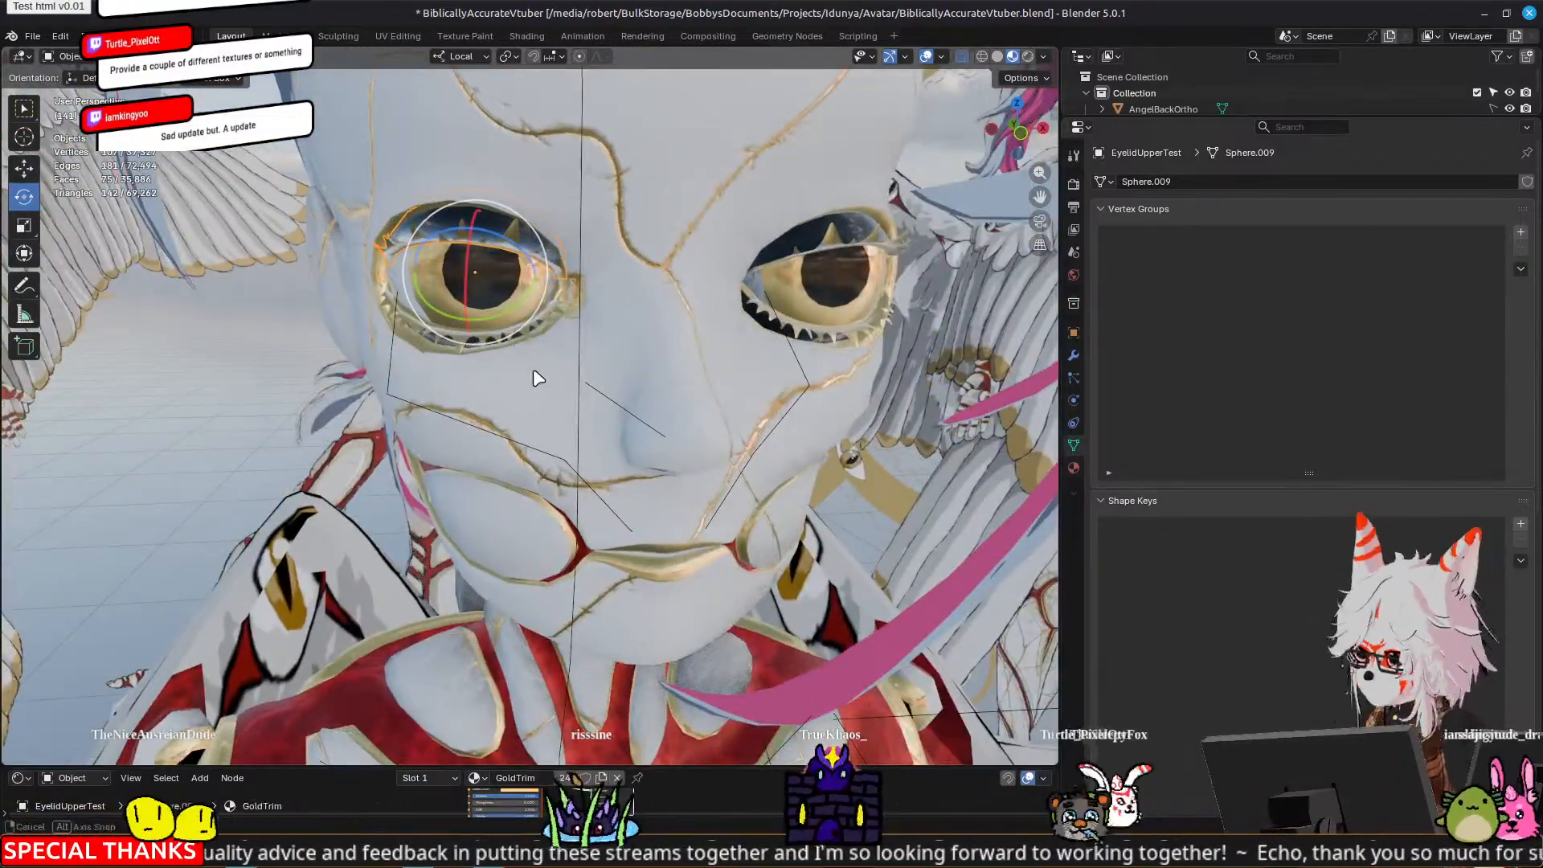
middle_click_drag(579, 365, 817, 379)
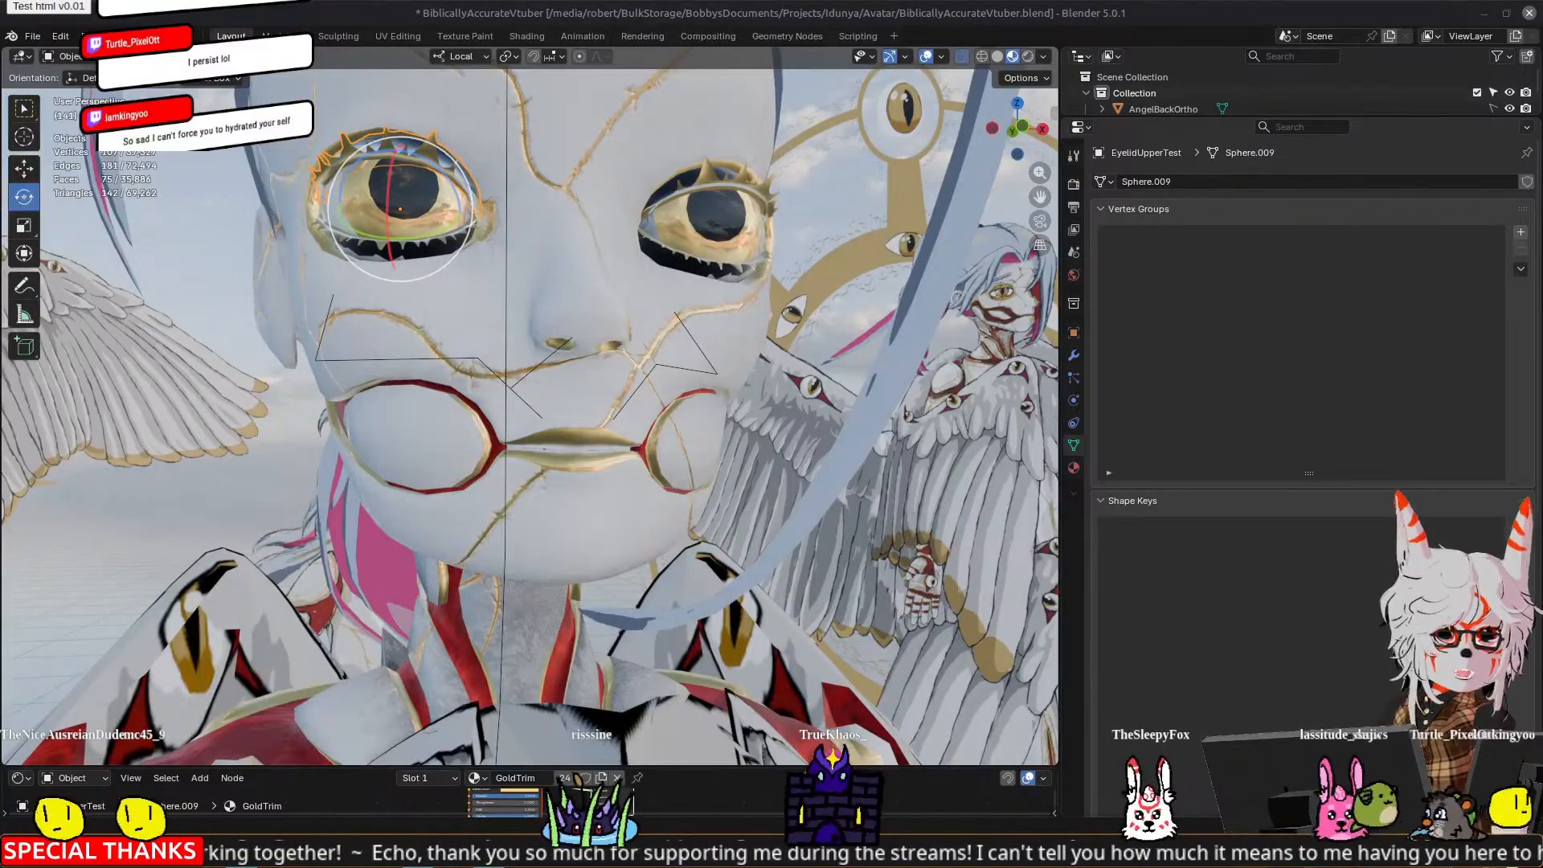
Step: Switch to the browser with the VRCFaceTracking documentation, maximize its window and open the Basic Avatar Setup page
left_click_drag(1300, 219, 1027, 87)
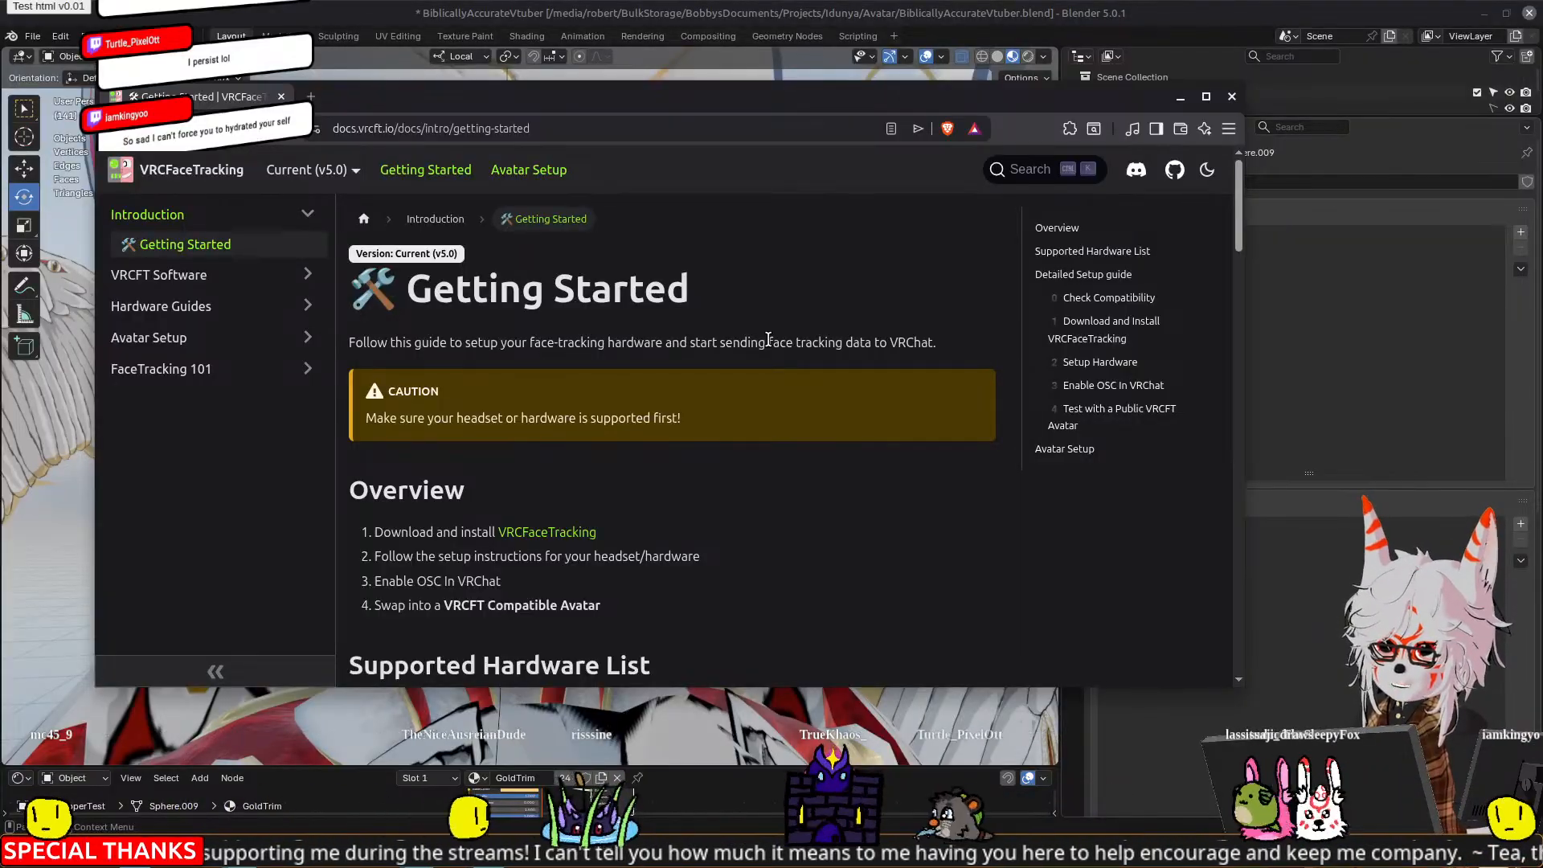
left_click(1206, 98)
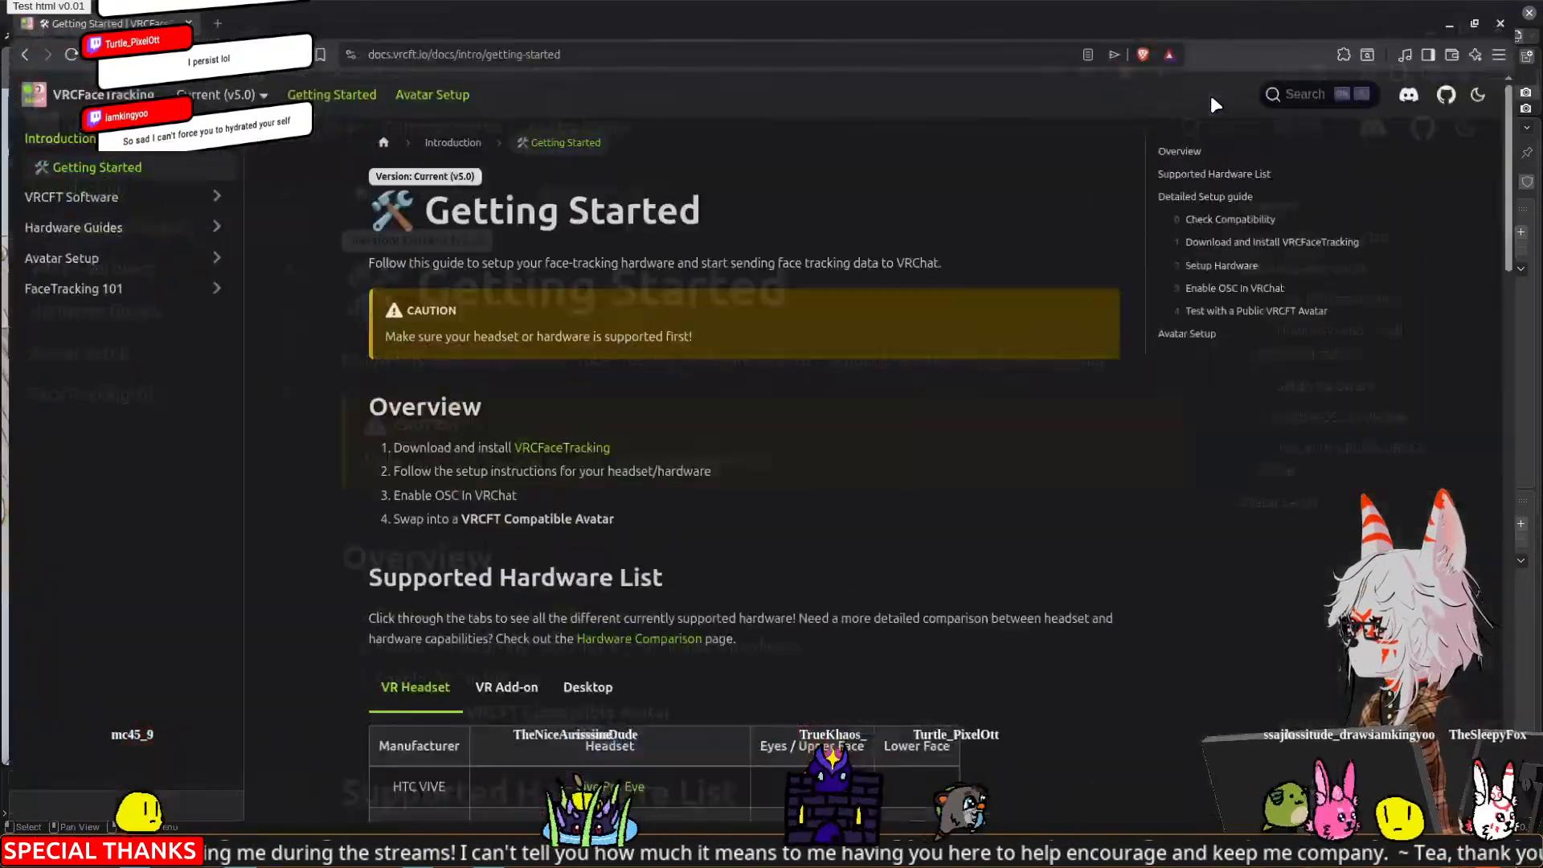
scroll(773, 431, "down", 5)
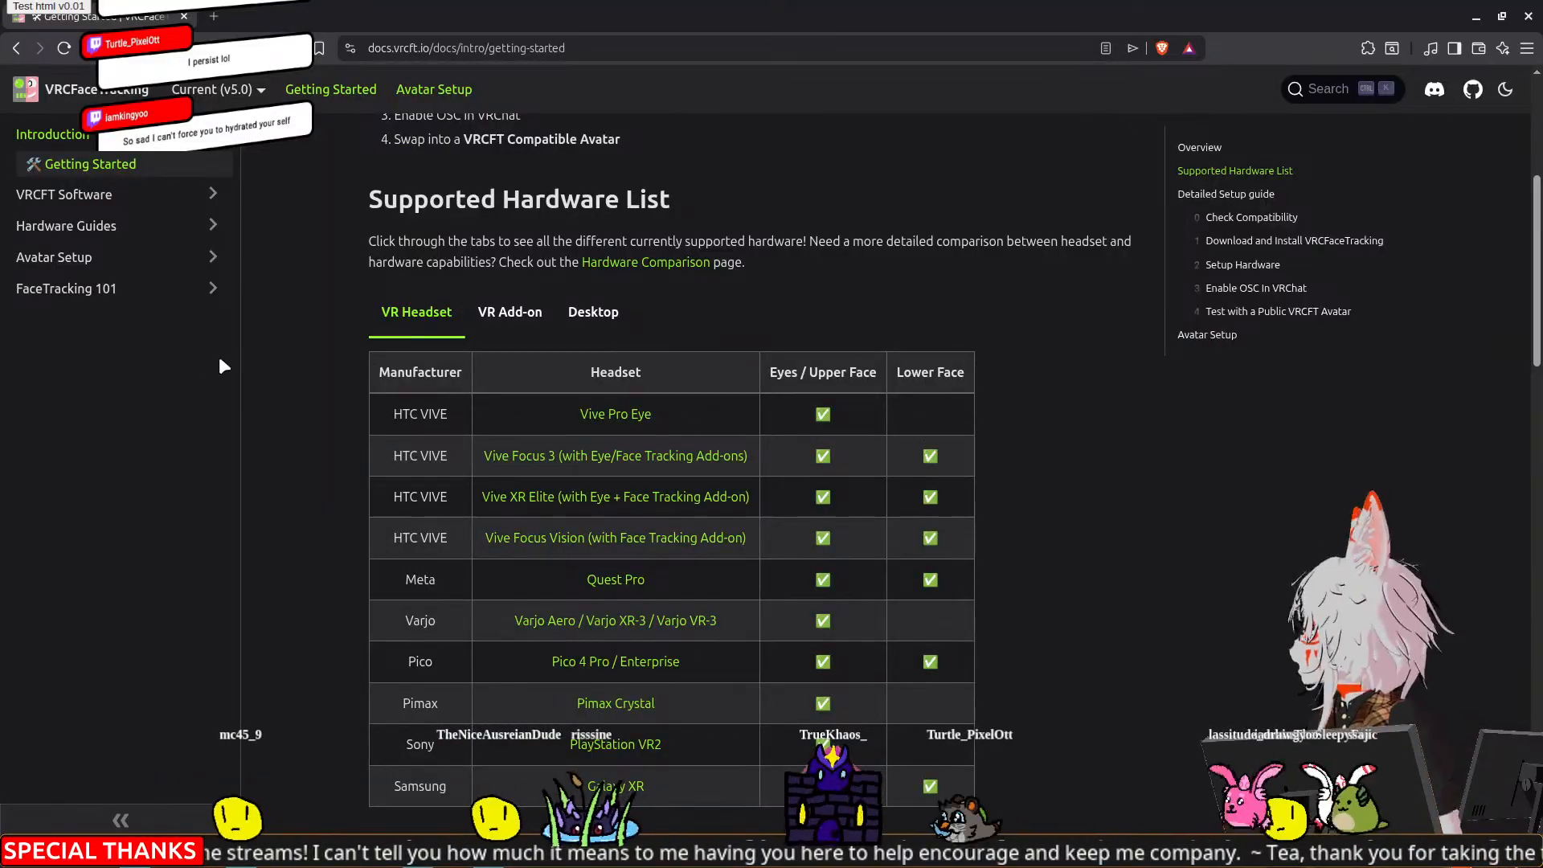
left_click(167, 267)
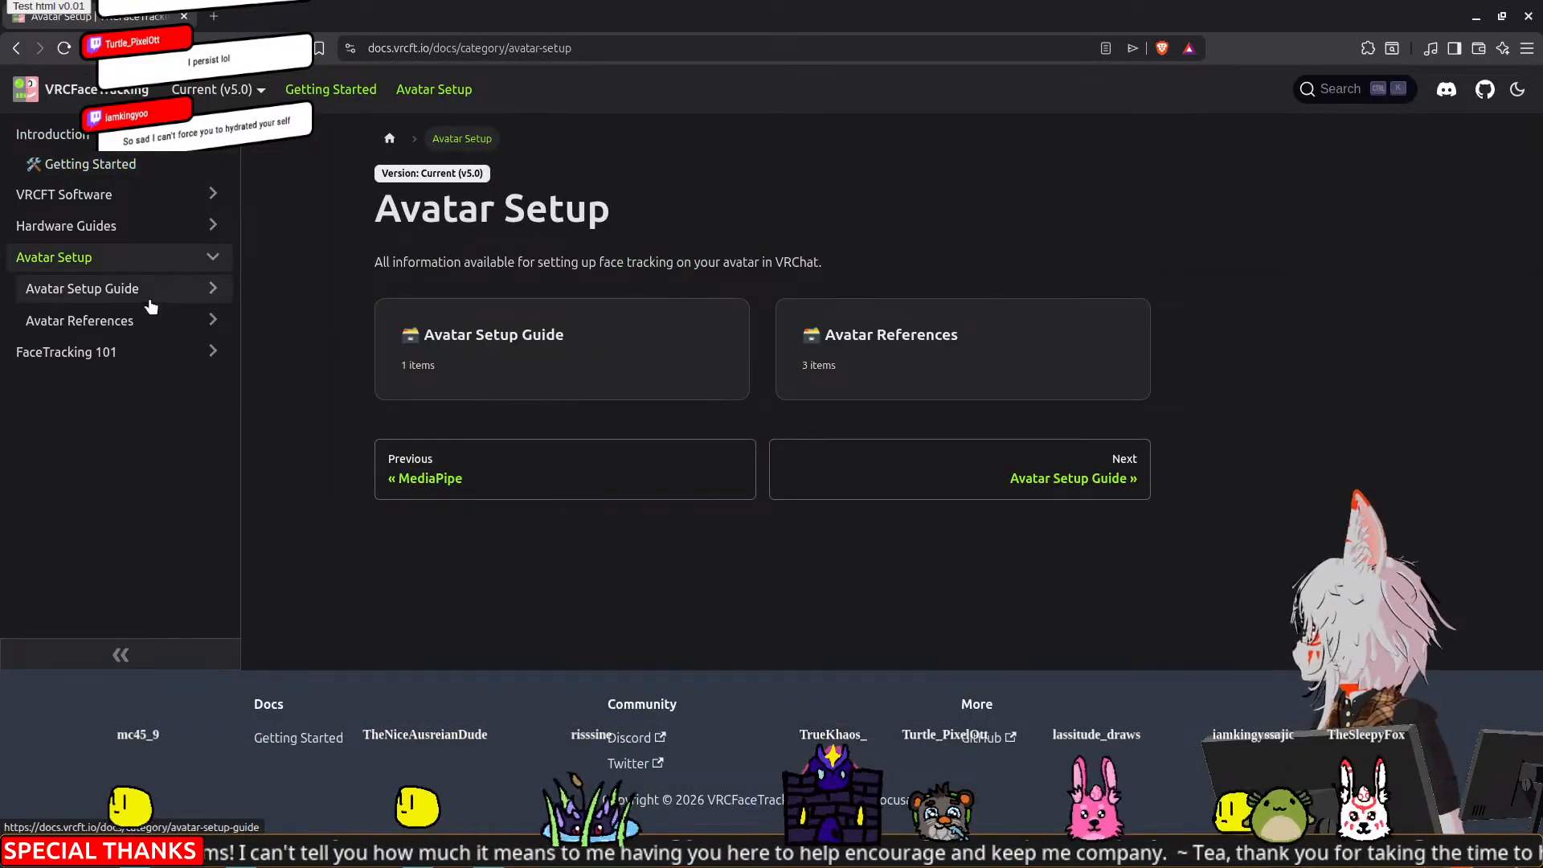
left_click(128, 295)
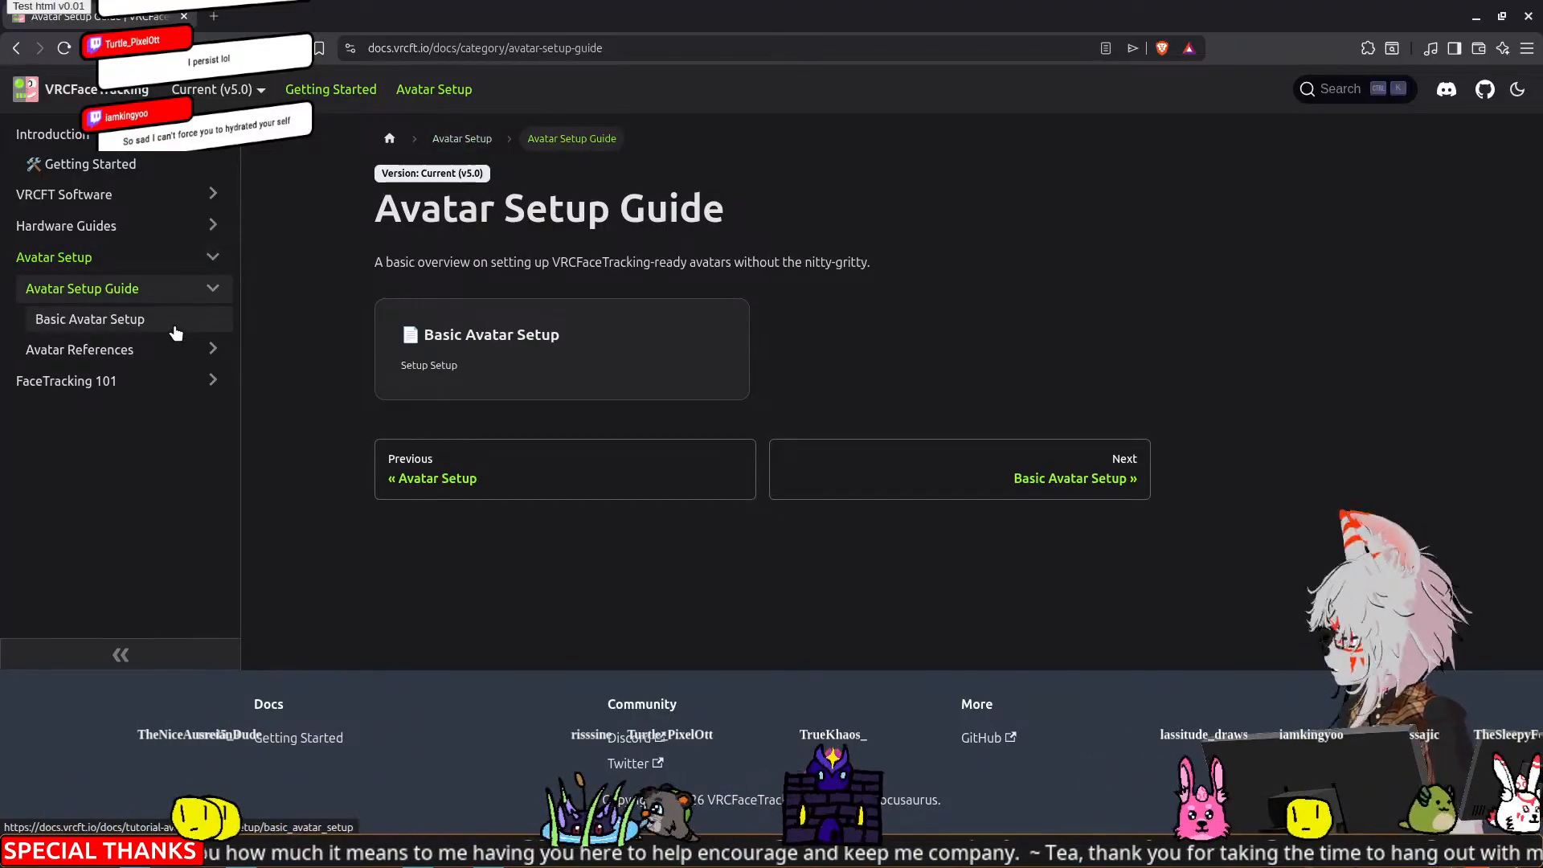
left_click(176, 321)
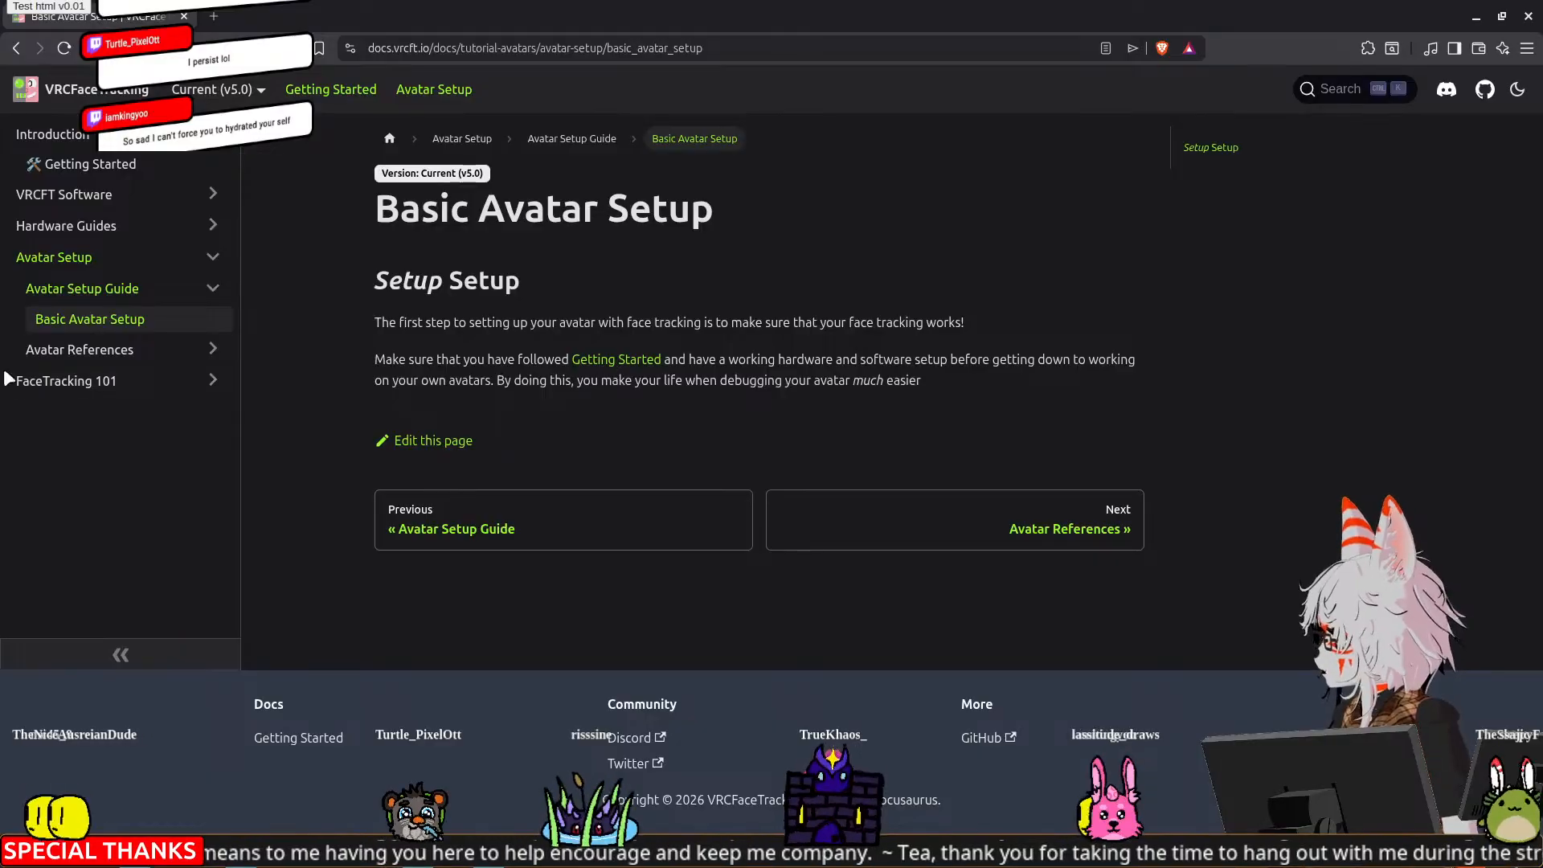
Step: Check the FaceTracking 101 section and open the Unified Expressions page under Avatar References
left_click(81, 382)
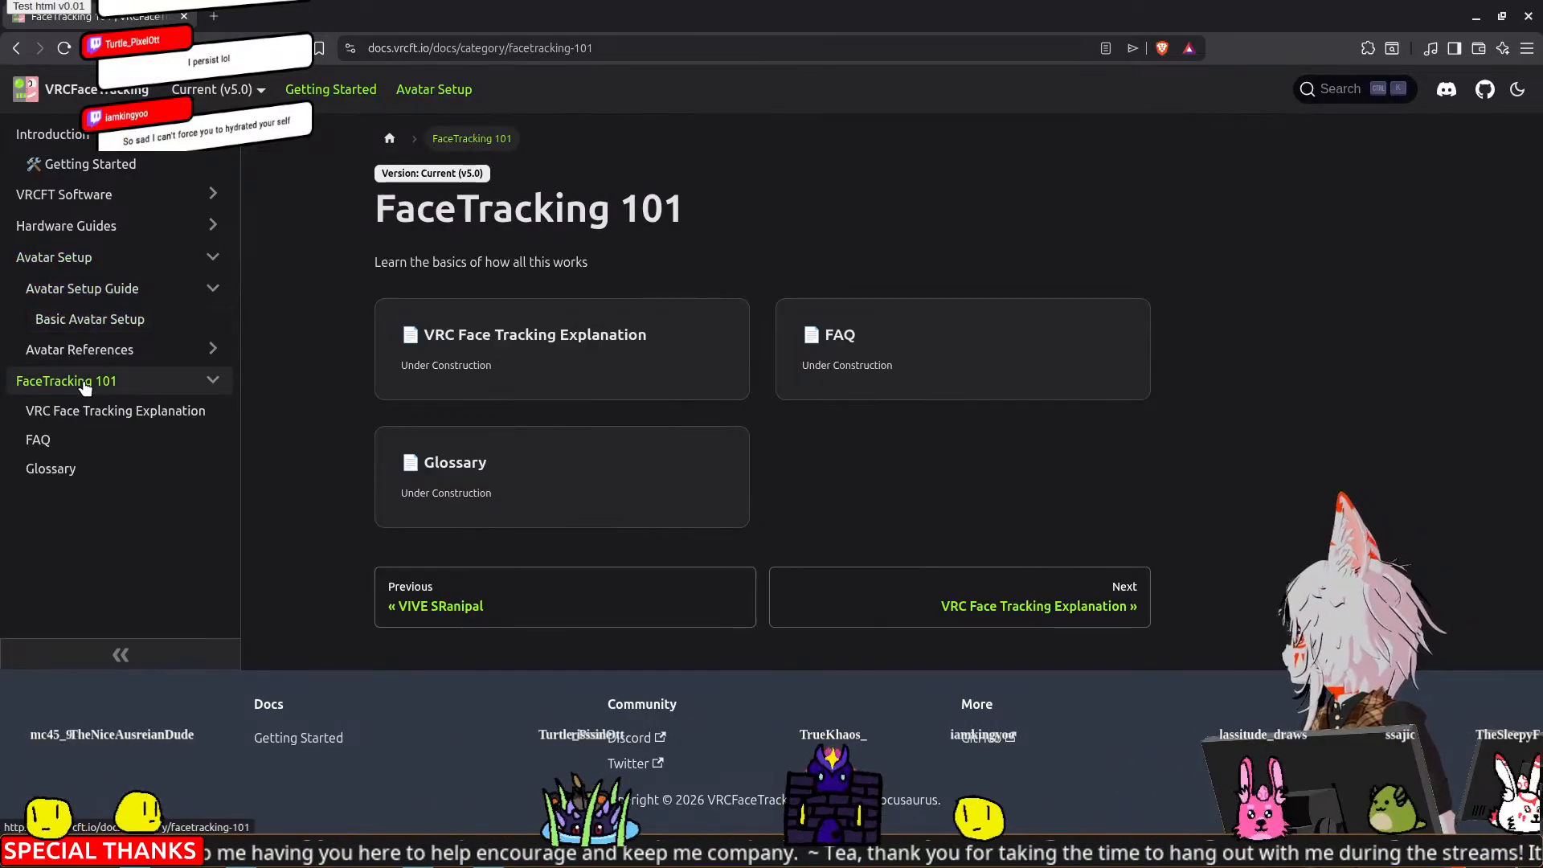
left_click(80, 351)
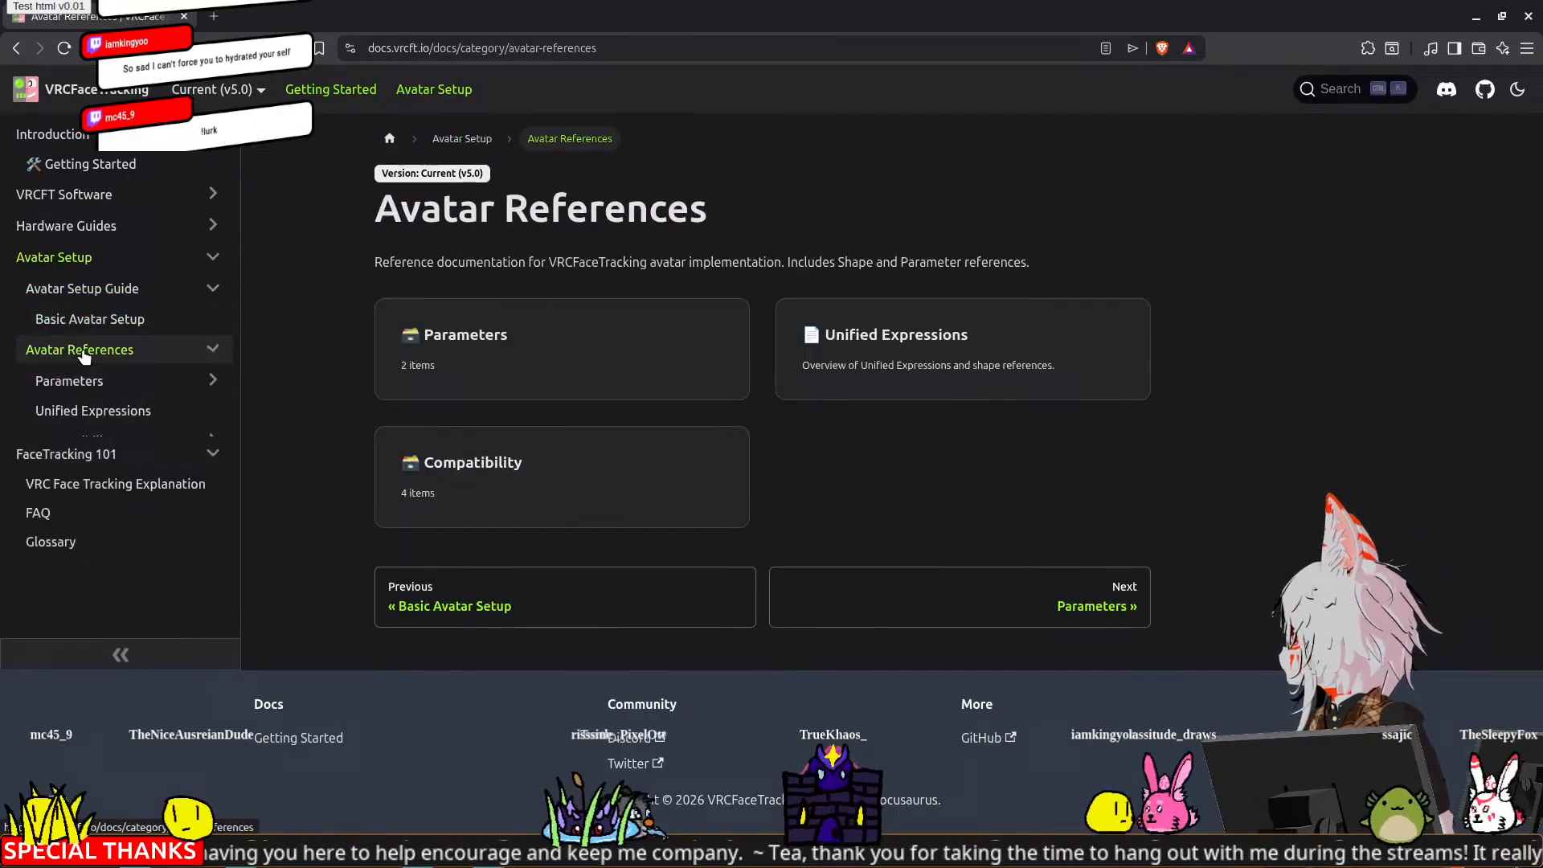
left_click(145, 409)
Step: Examine the Base Shapes reference table from the eye and cheek shapes through the jaw, mouth and tongue shapes
scroll(788, 435, "down", 7)
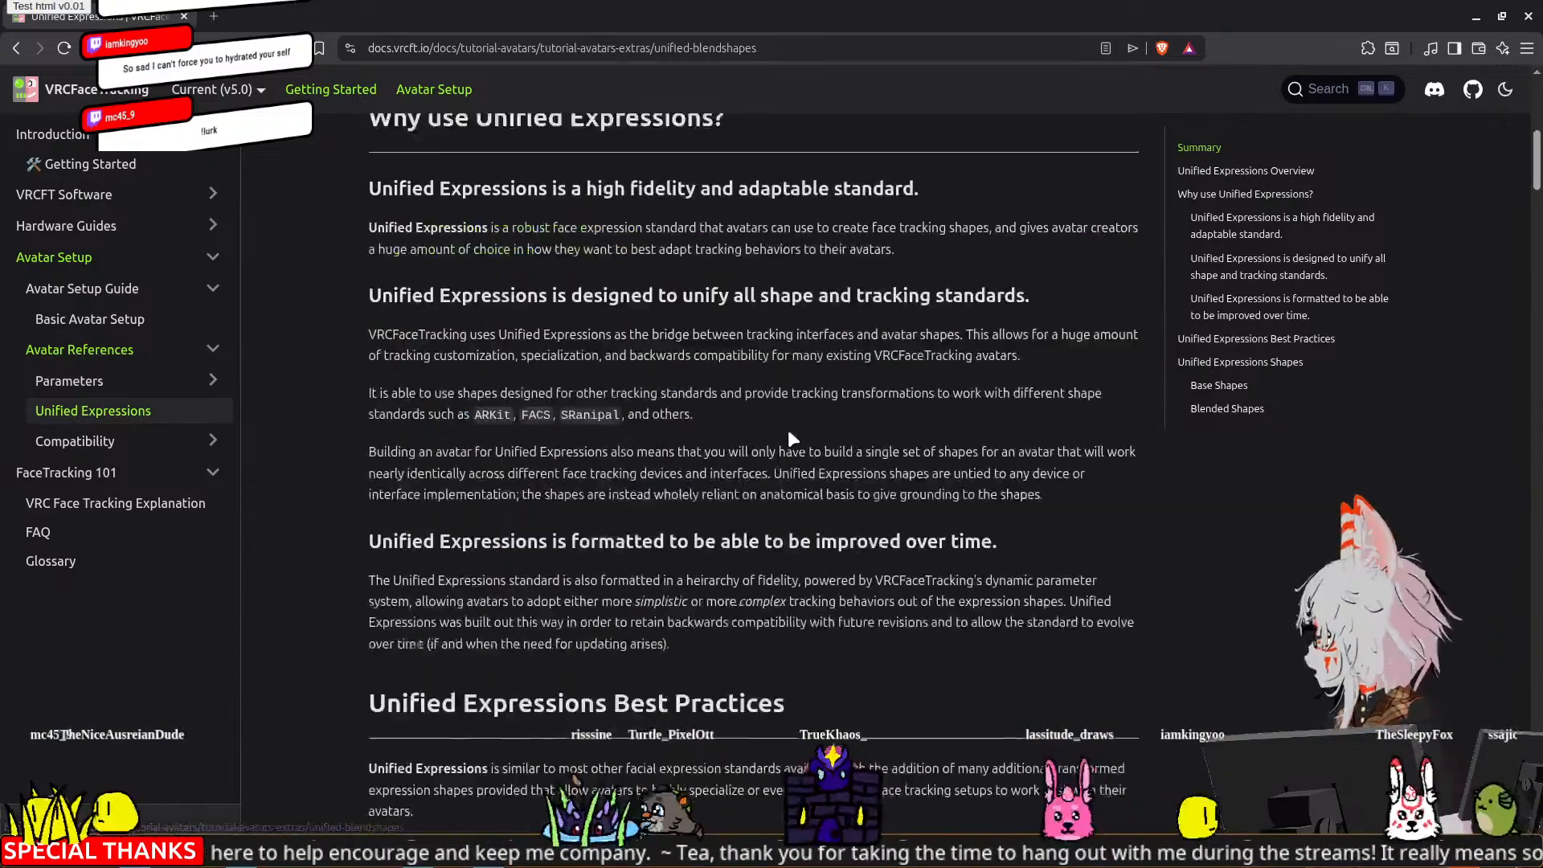
scroll(788, 434, "down", 20)
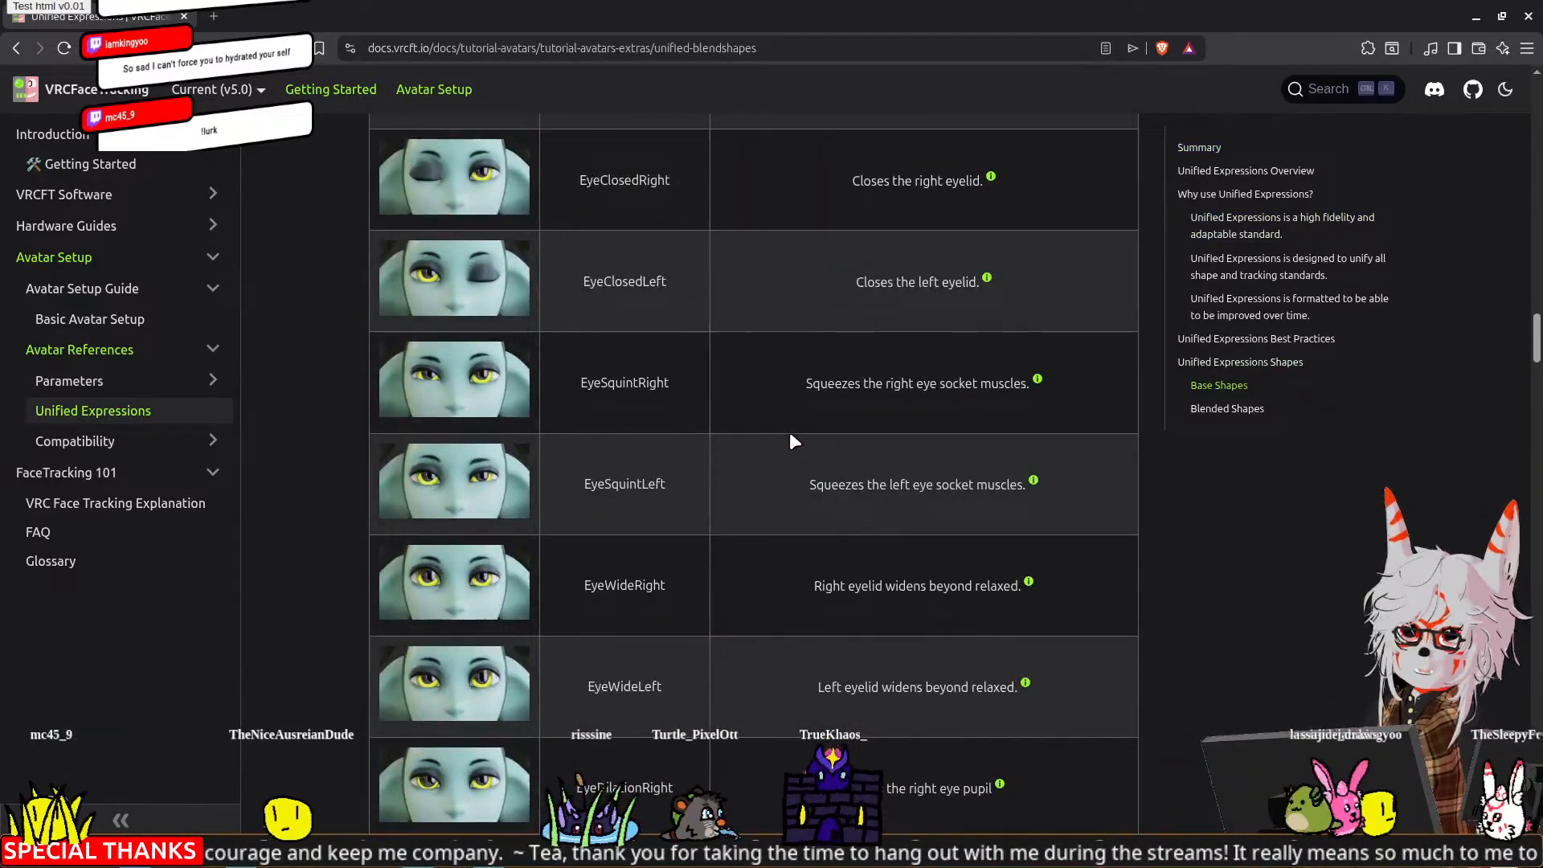
scroll(790, 438, "down", 10)
scroll(789, 432, "down", 12)
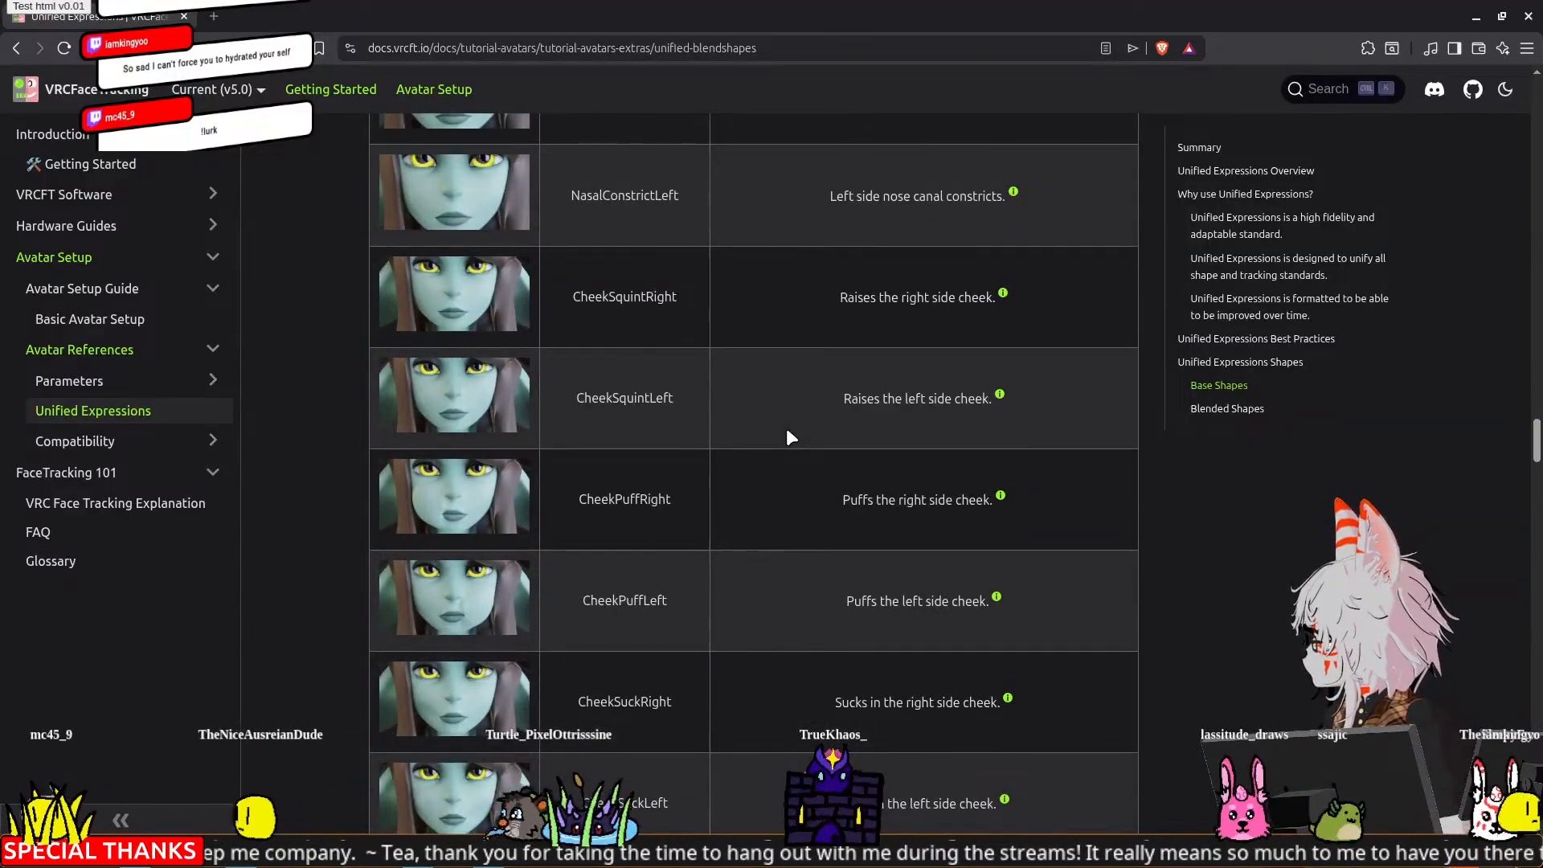
scroll(788, 436, "down", 20)
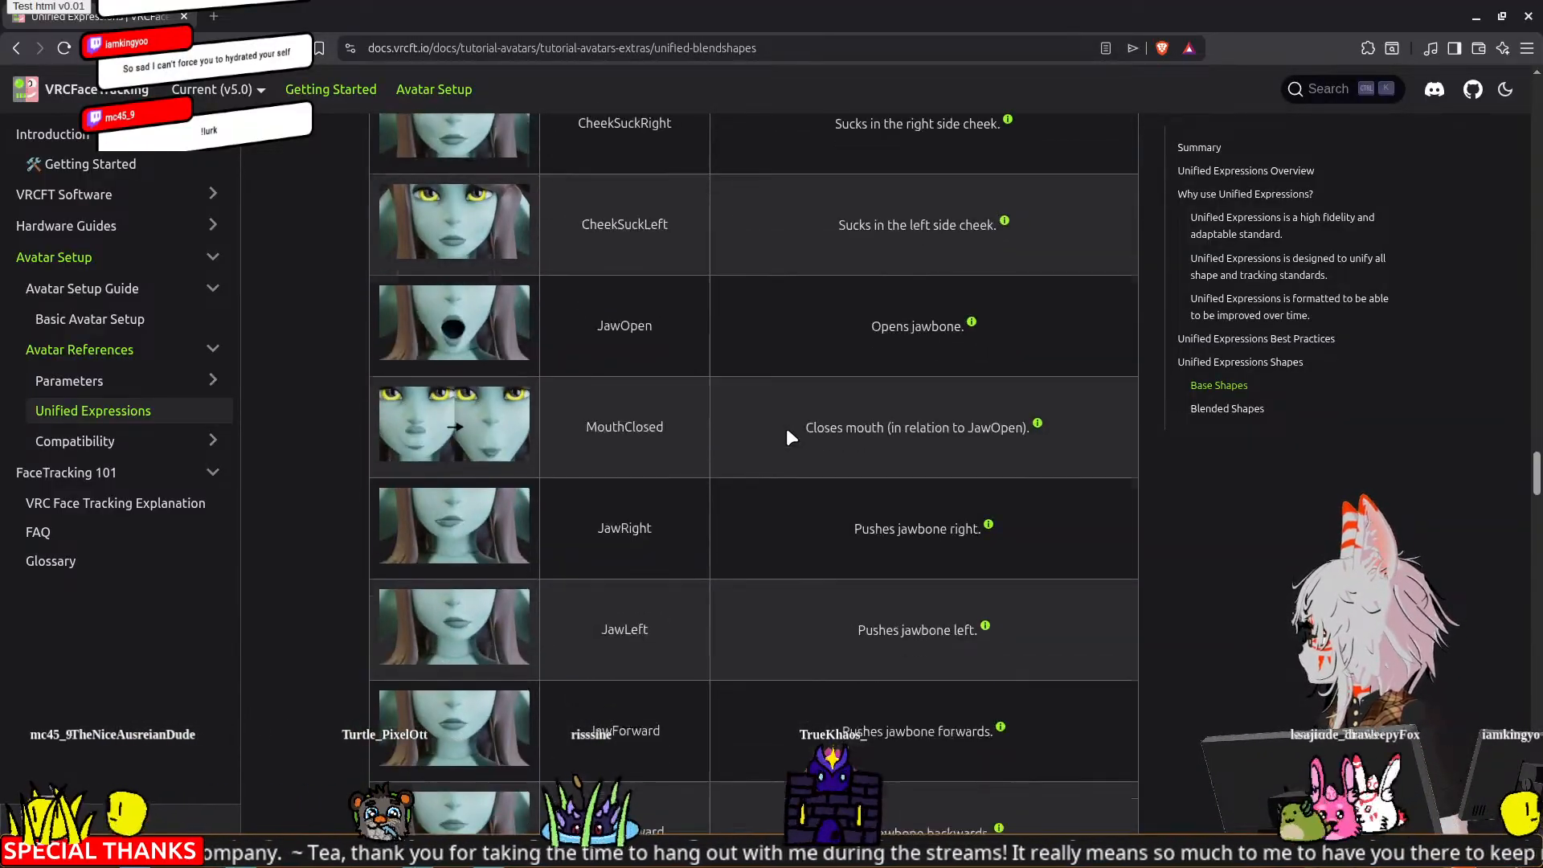
scroll(788, 437, "down", 20)
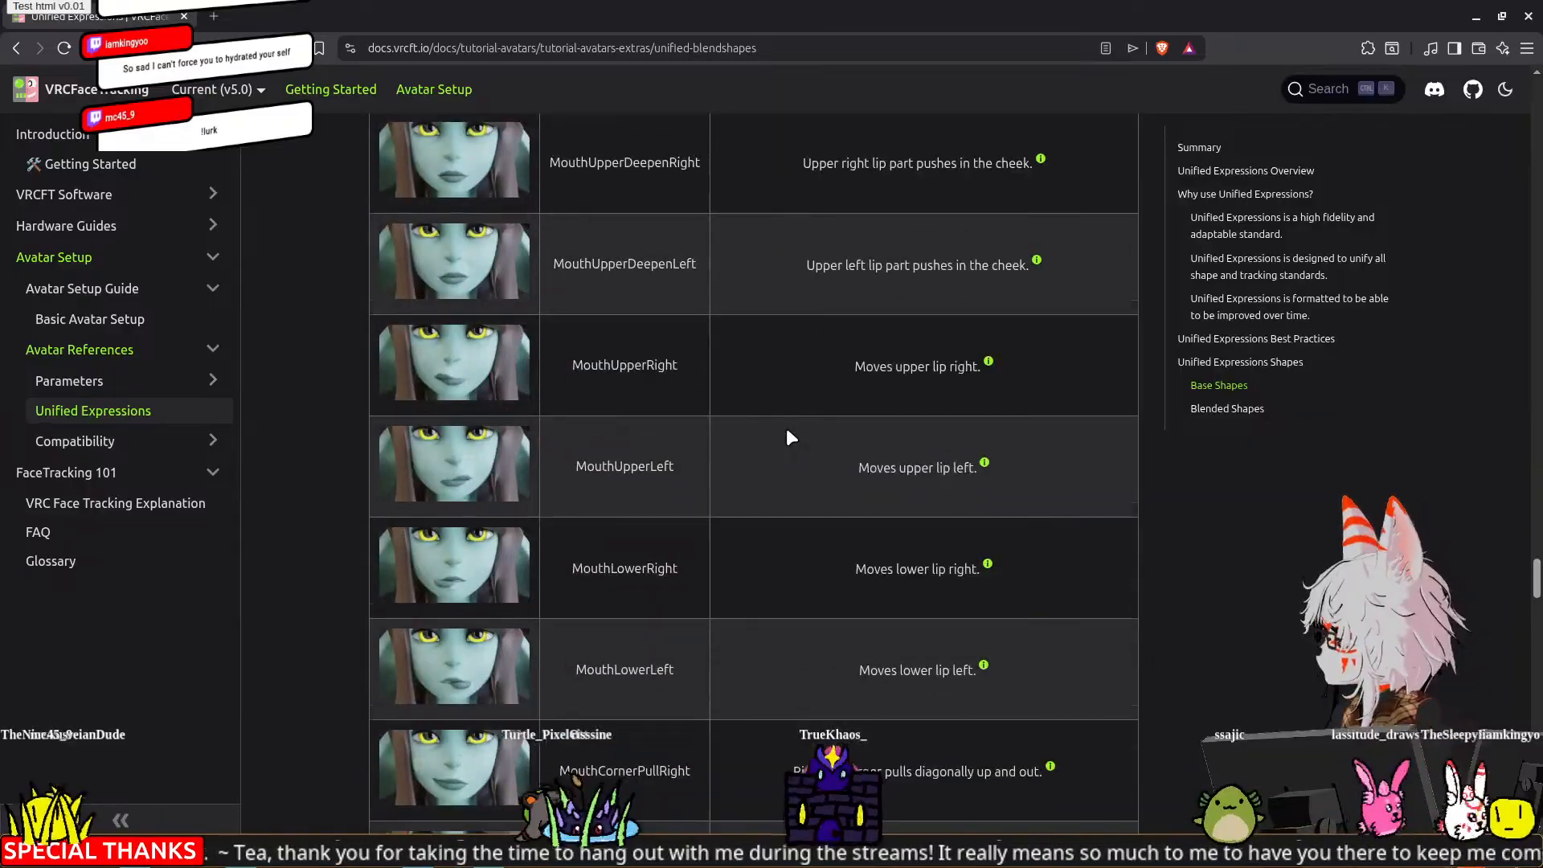
scroll(787, 436, "down", 20)
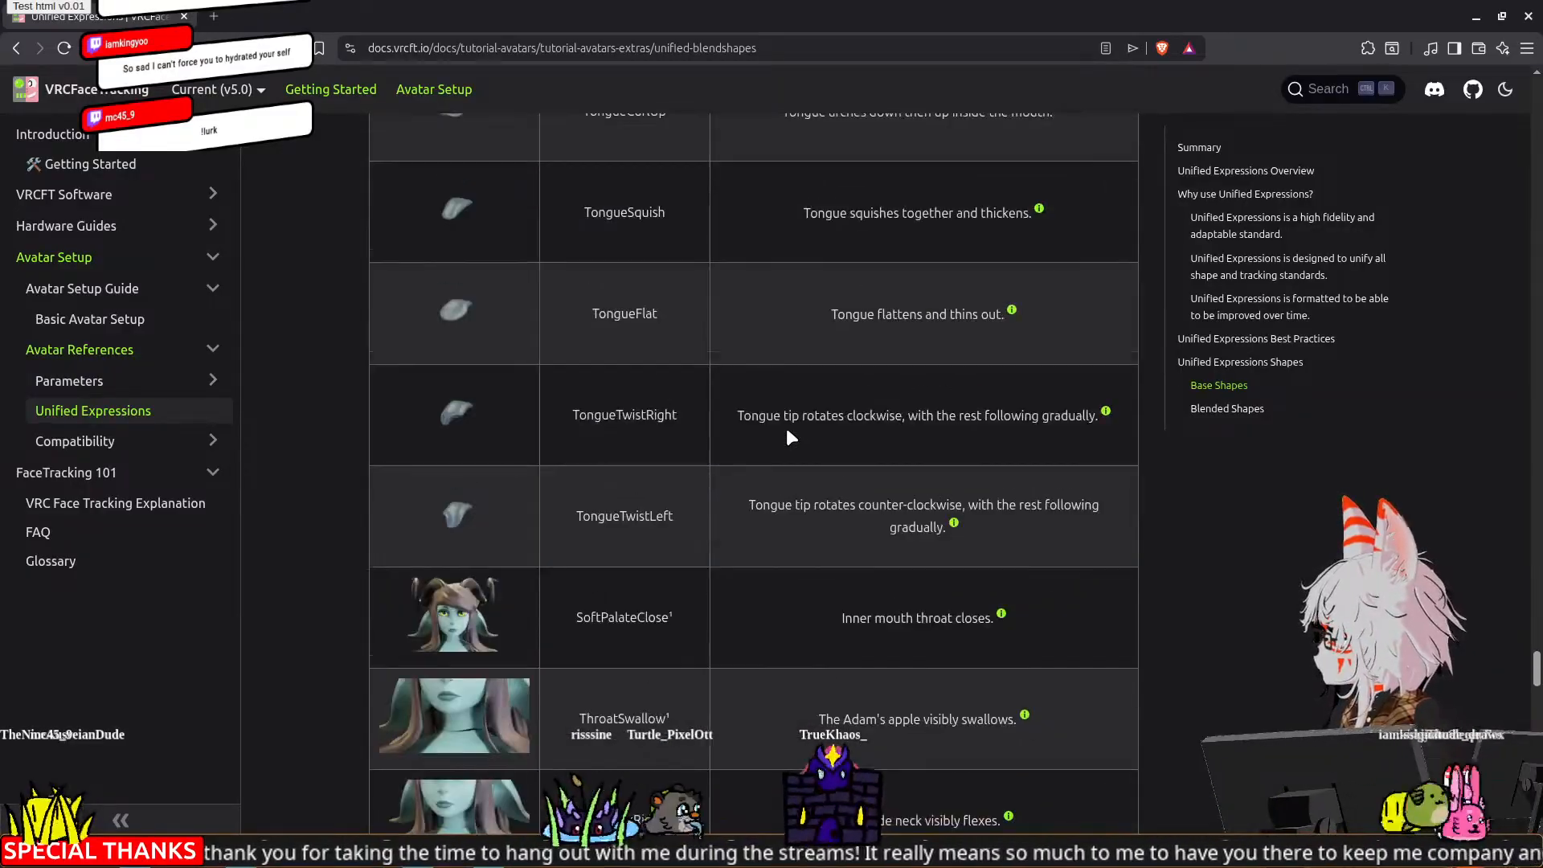
Step: Examine the Blended Shapes table, covering the combined eye, brow, nose, cheek and mouth expressions
scroll(788, 434, "up", 20)
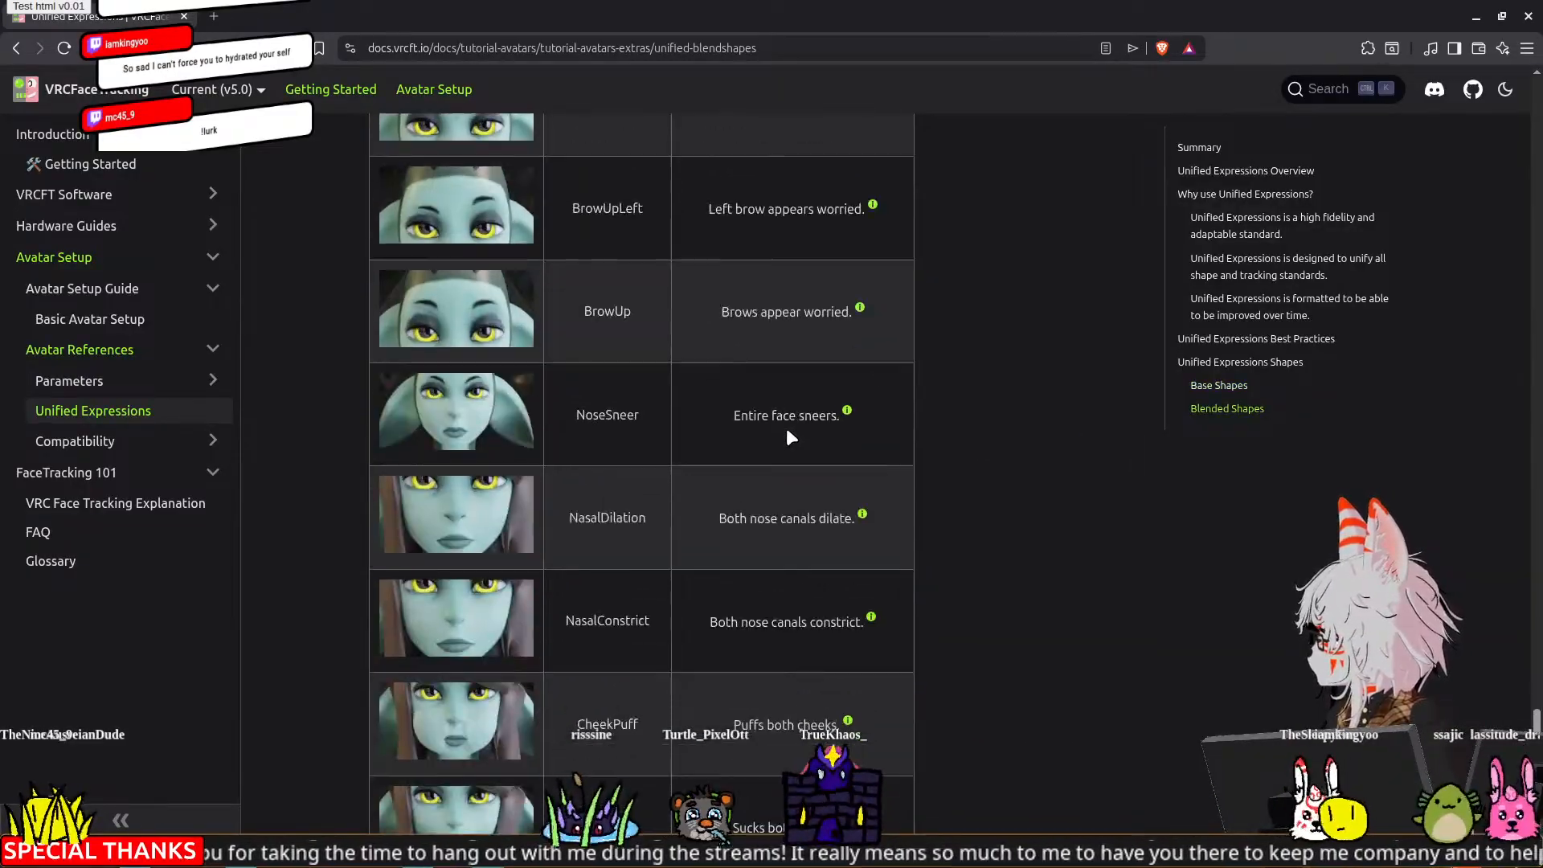
scroll(786, 434, "down", 8)
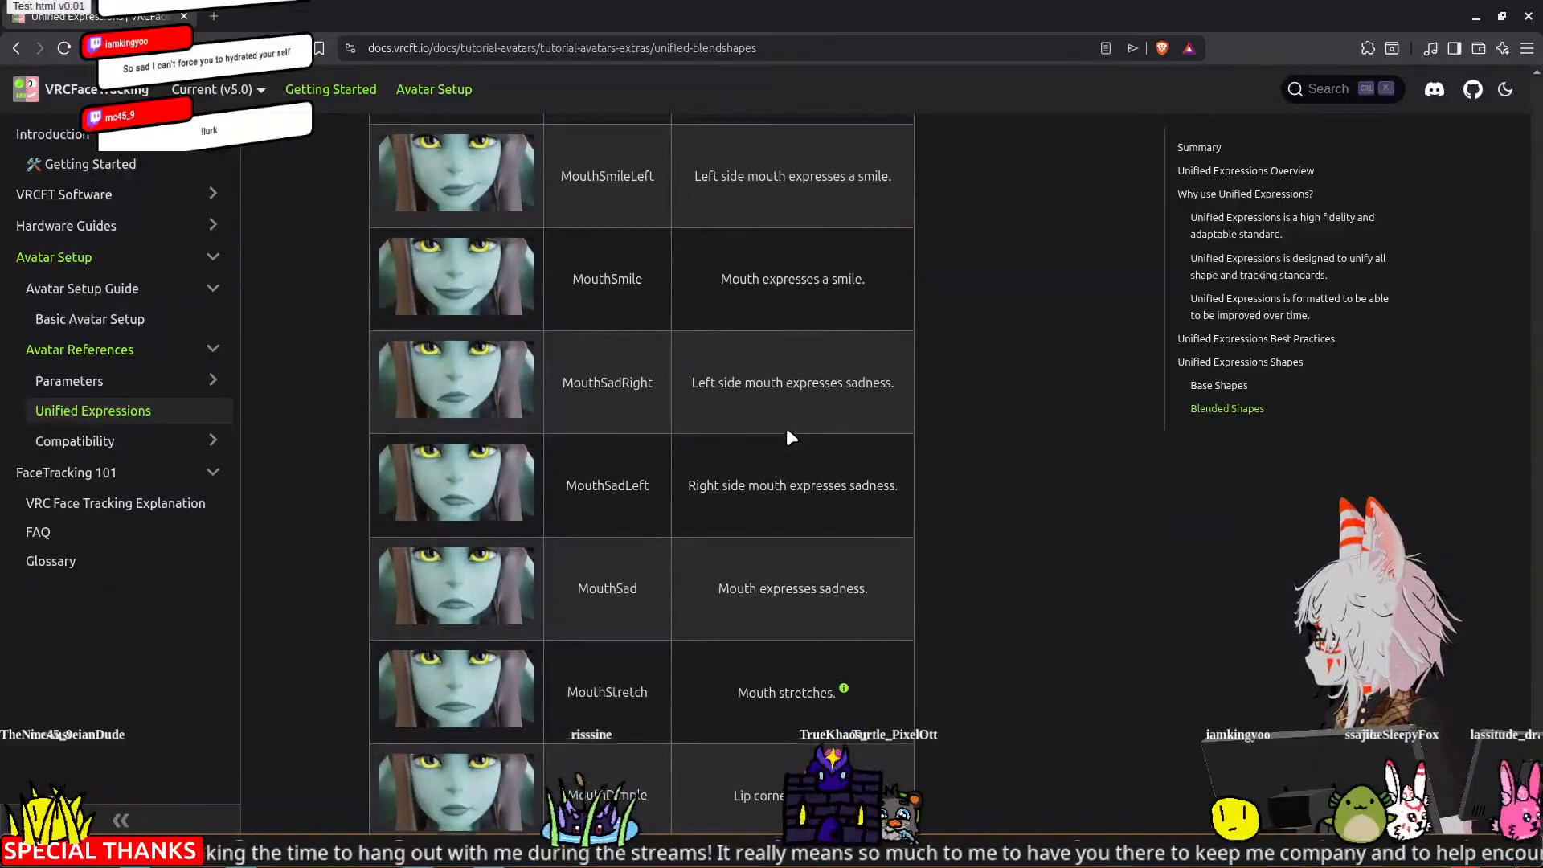
scroll(786, 434, "up", 20)
scroll(786, 436, "up", 12)
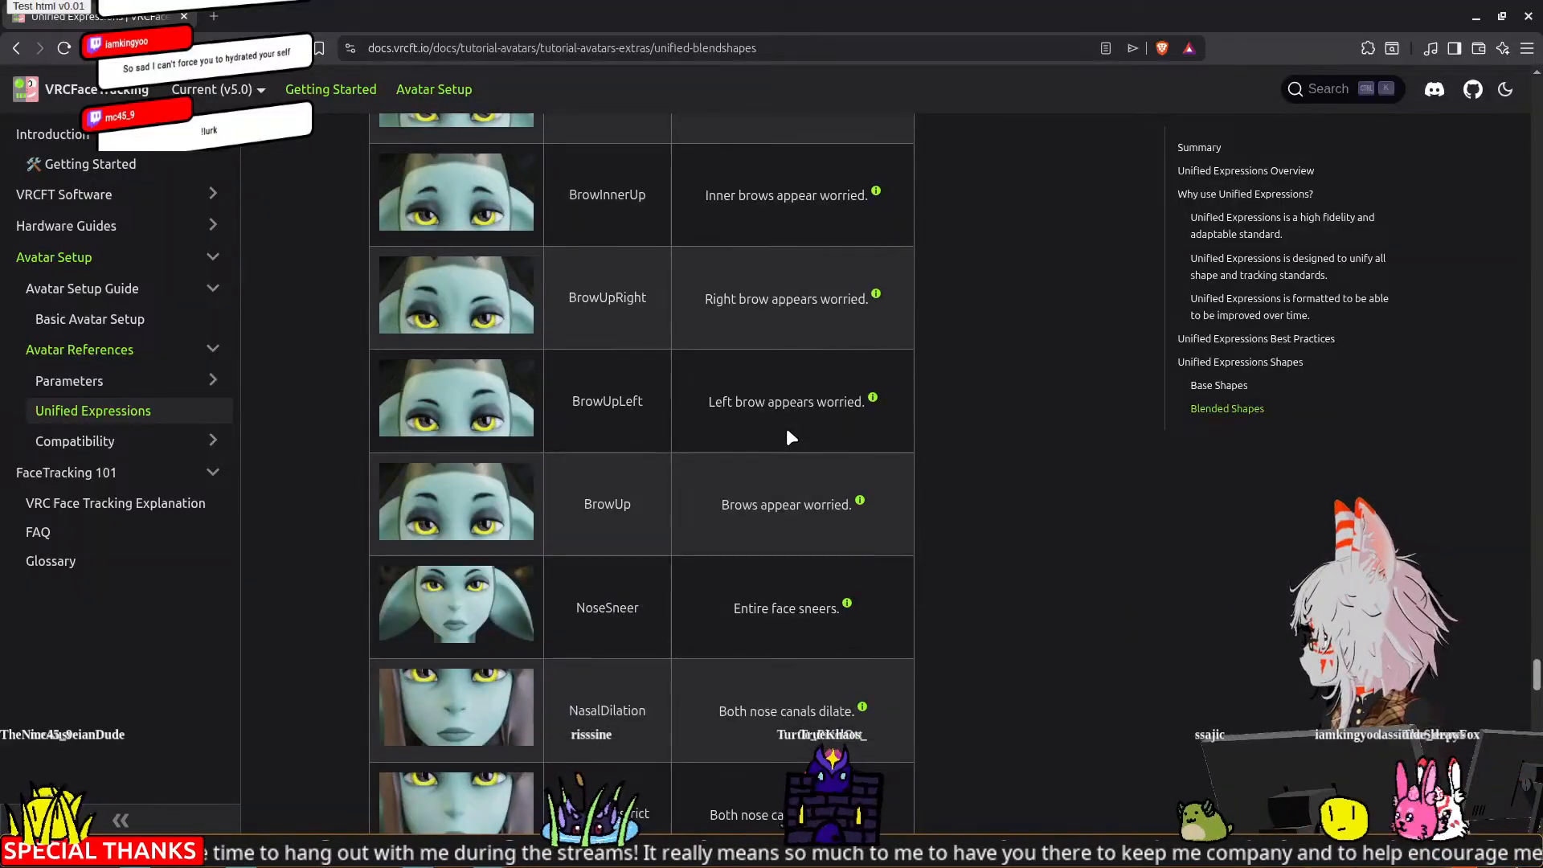
scroll(786, 436, "up", 5)
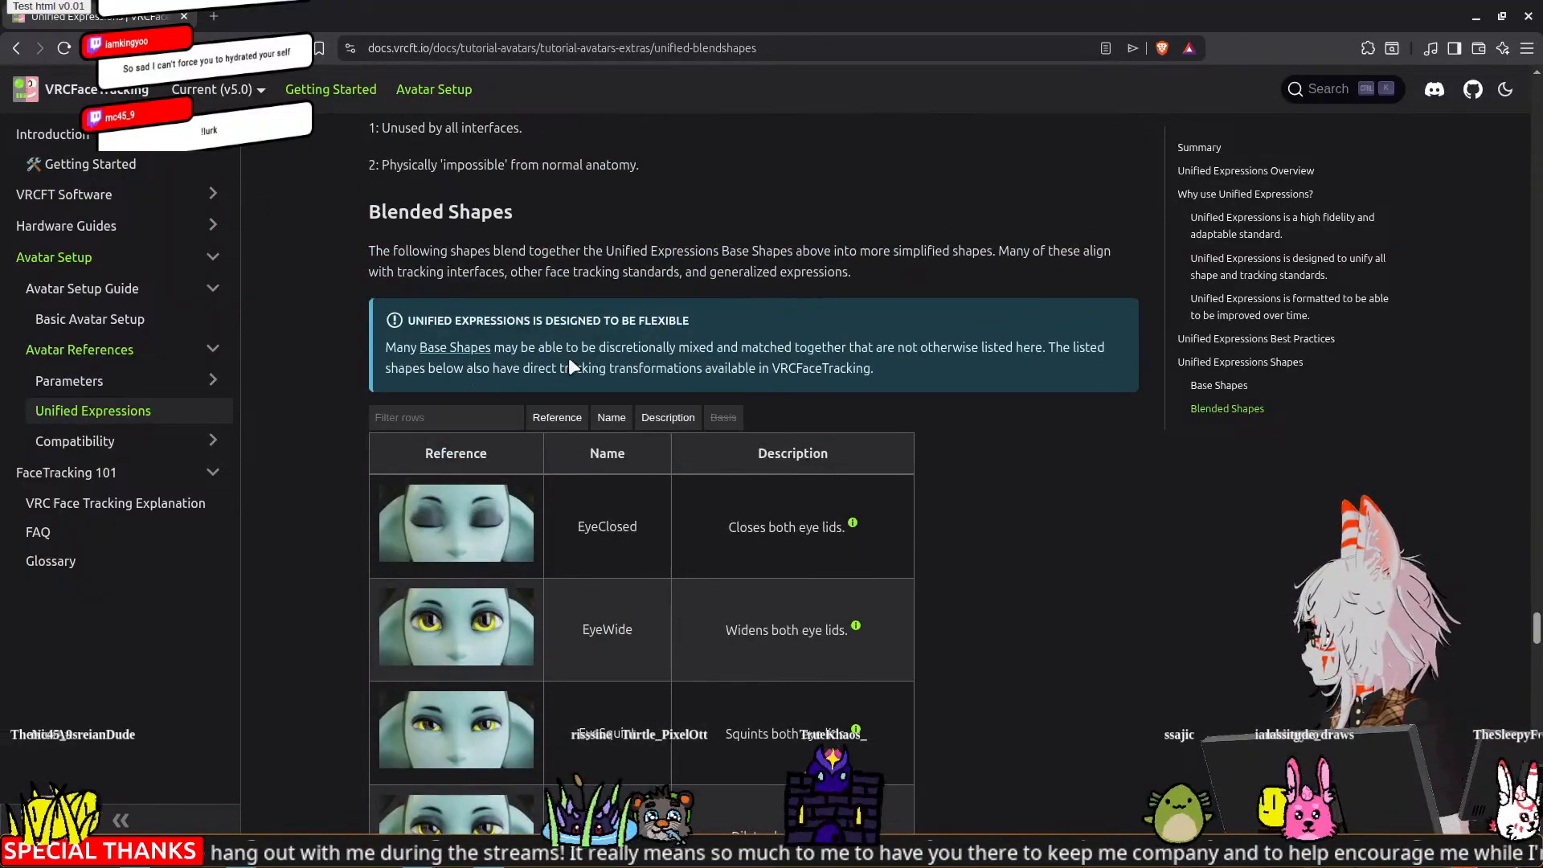
scroll(494, 446, "down", 12)
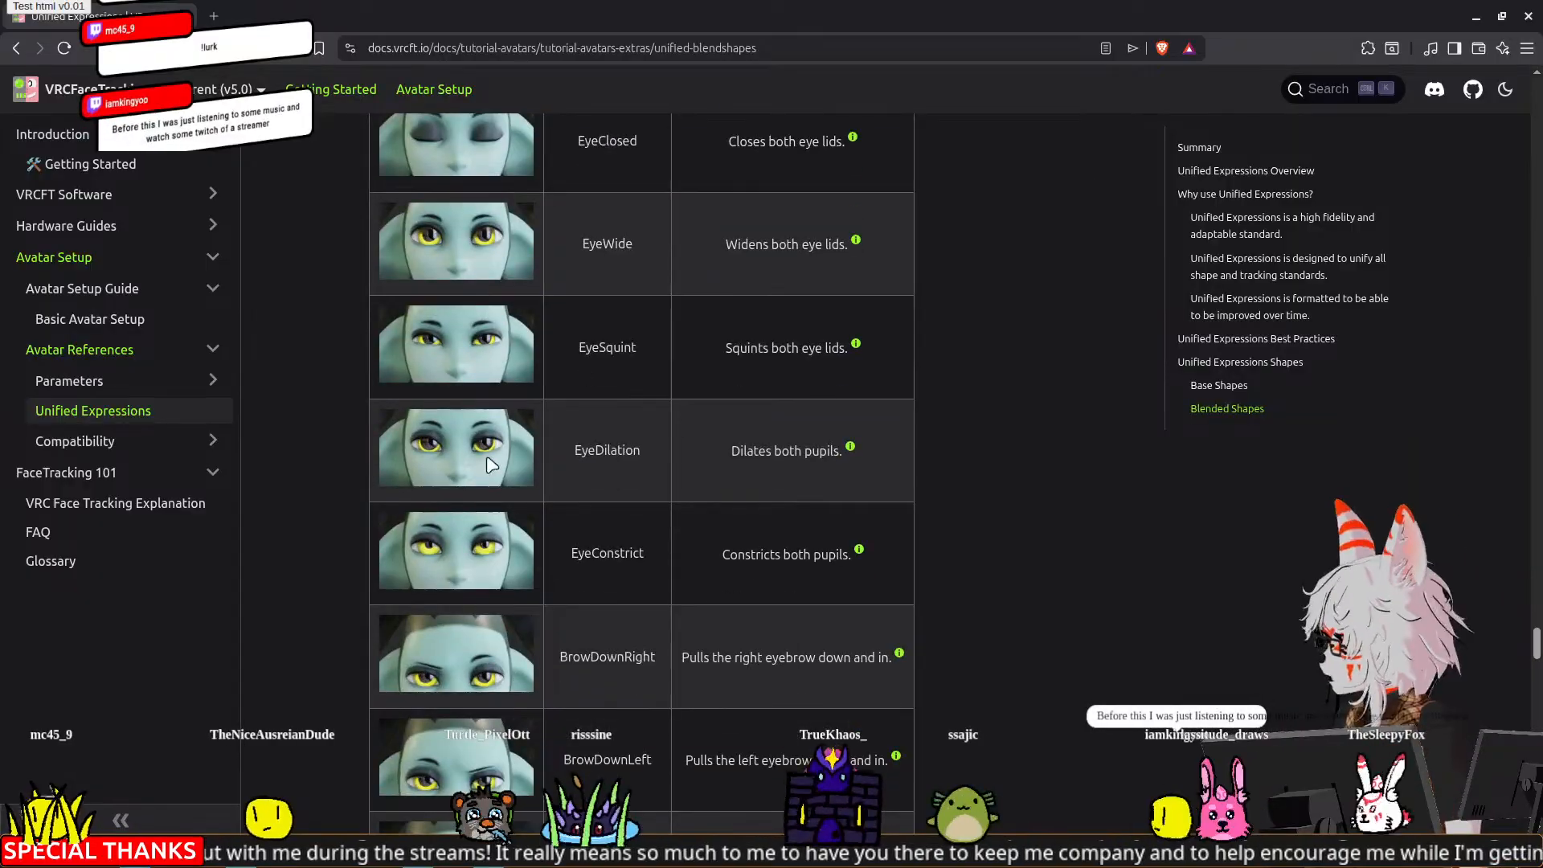
scroll(500, 438, "down", 5)
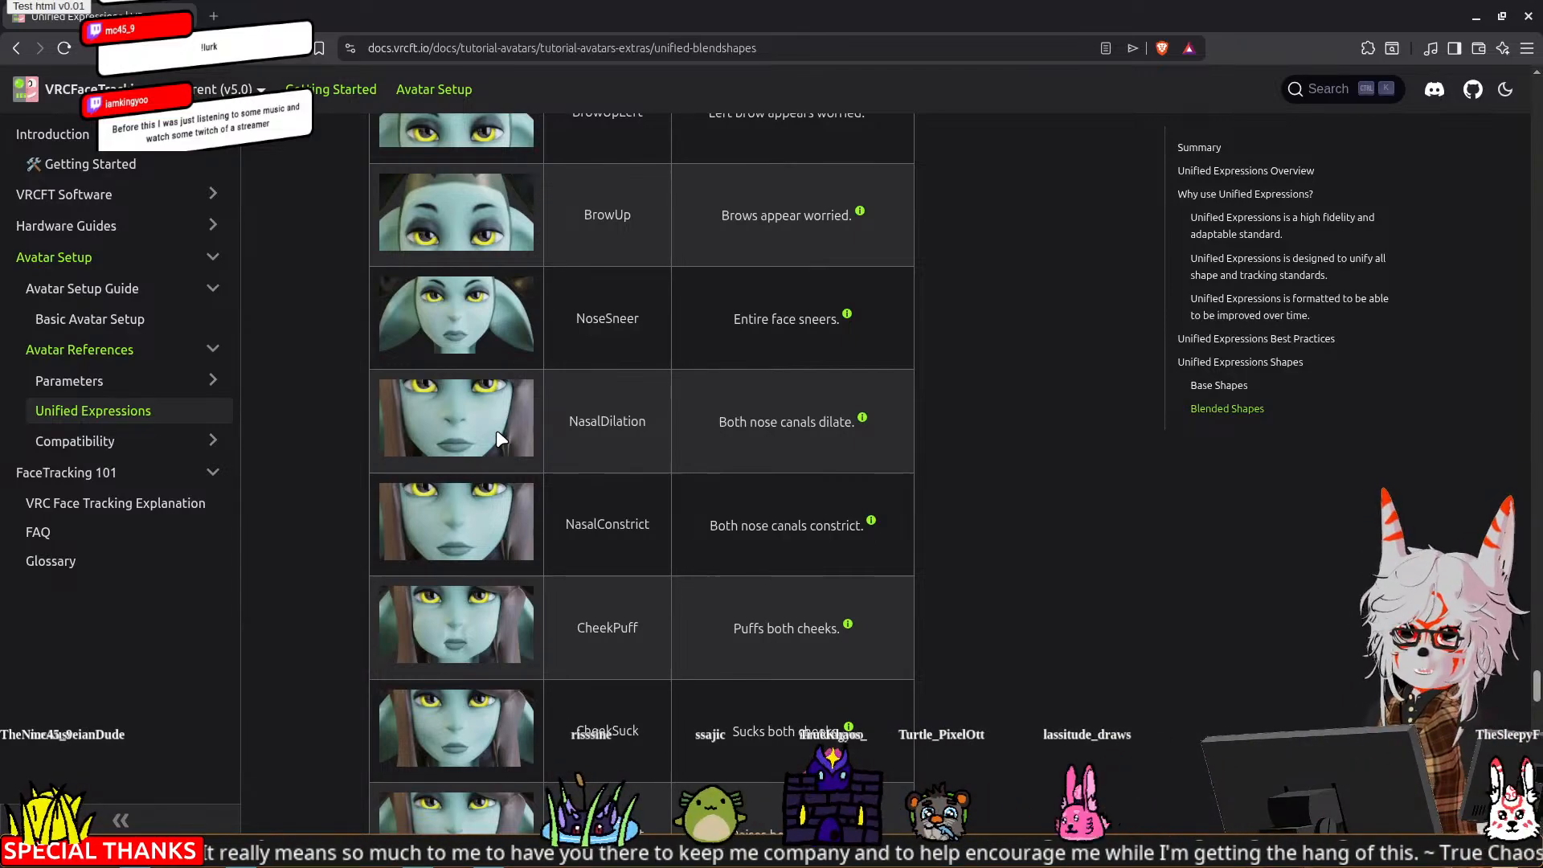
scroll(497, 438, "down", 4)
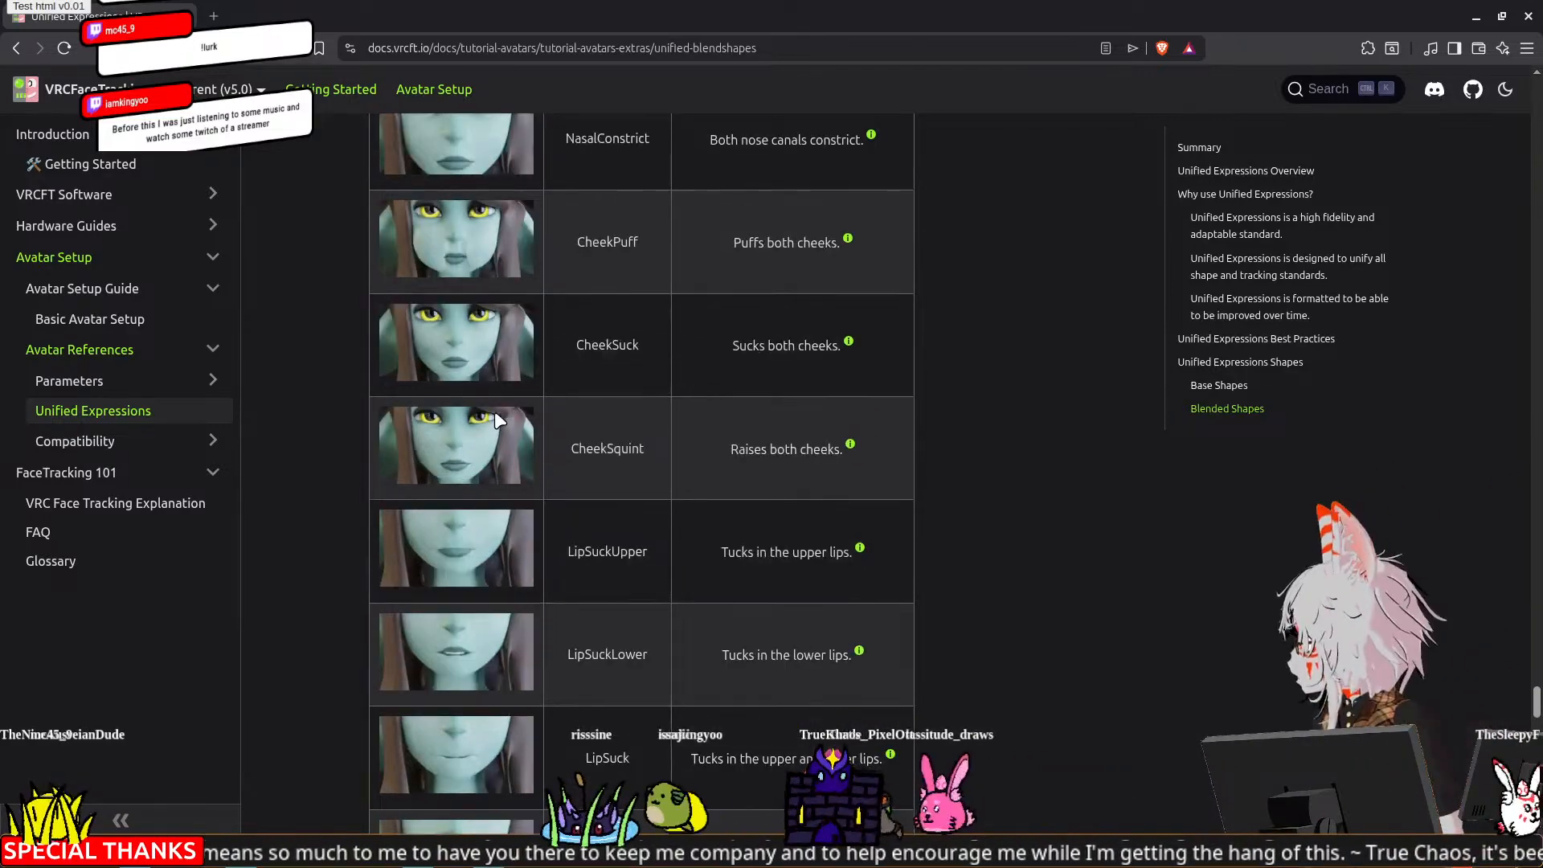
scroll(495, 420, "down", 3)
scroll(495, 416, "up", 3)
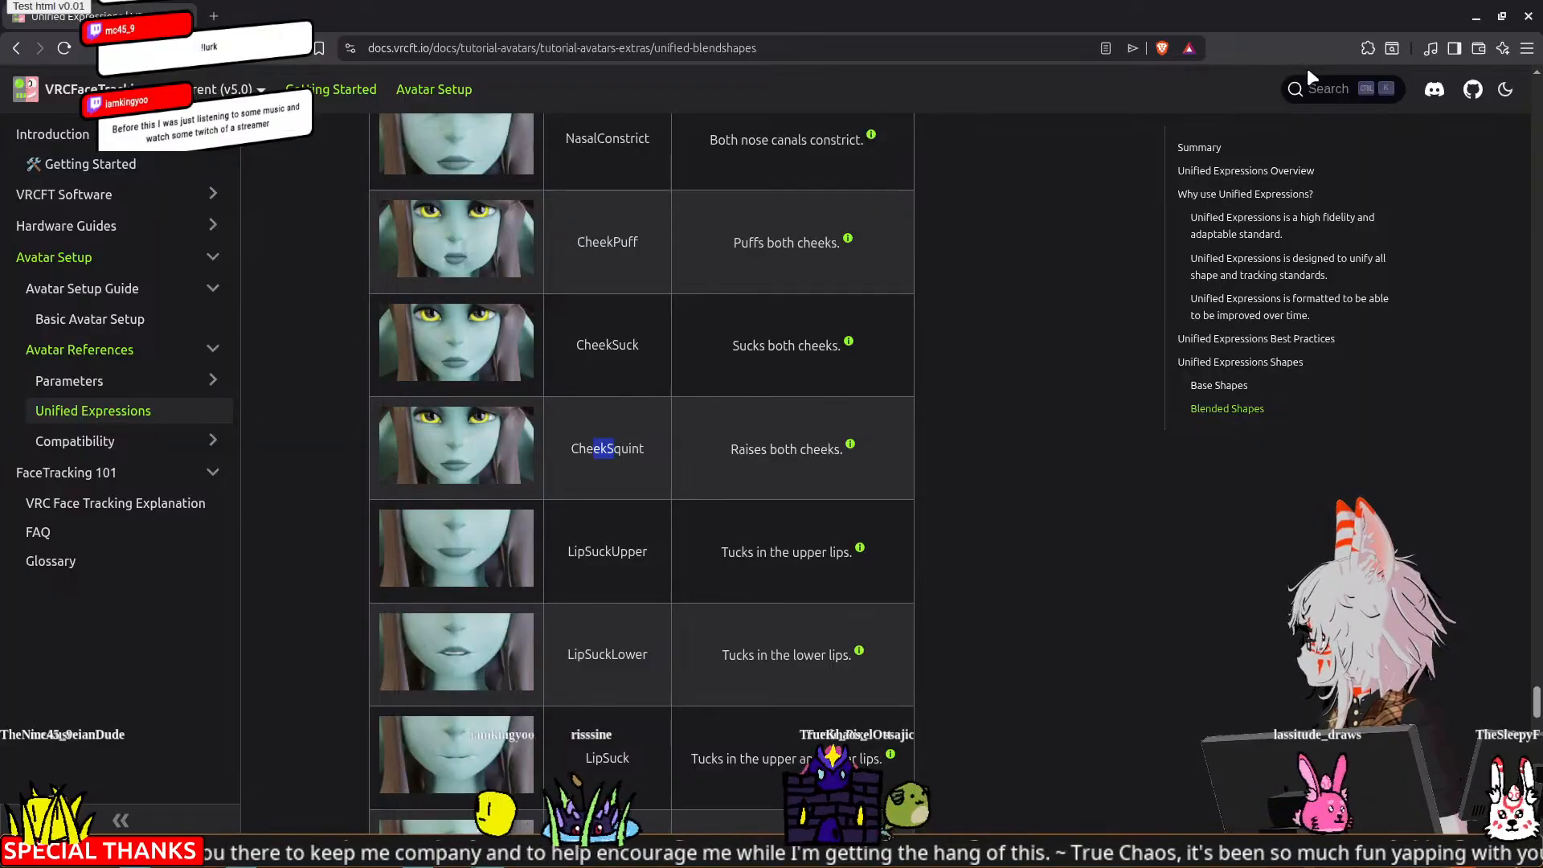
Step: Compare the brow, lip and mouth entries under Blended Shapes with the tongue and neck entries ending the Base Shapes table
left_click_drag(1073, 19, 924, 1)
scroll(757, 383, "up", 15)
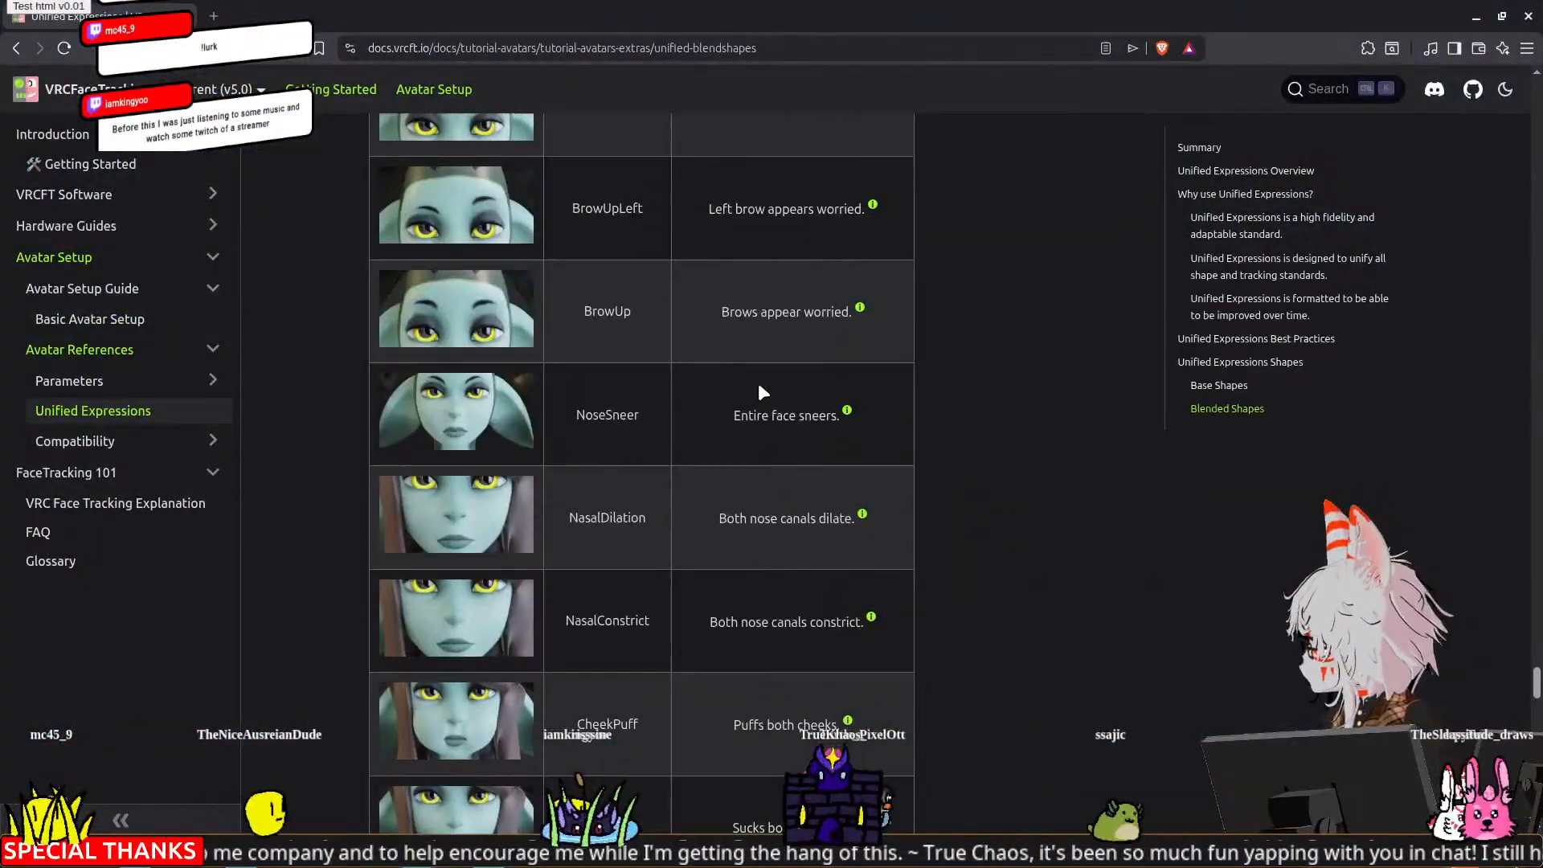
scroll(759, 382, "up", 10)
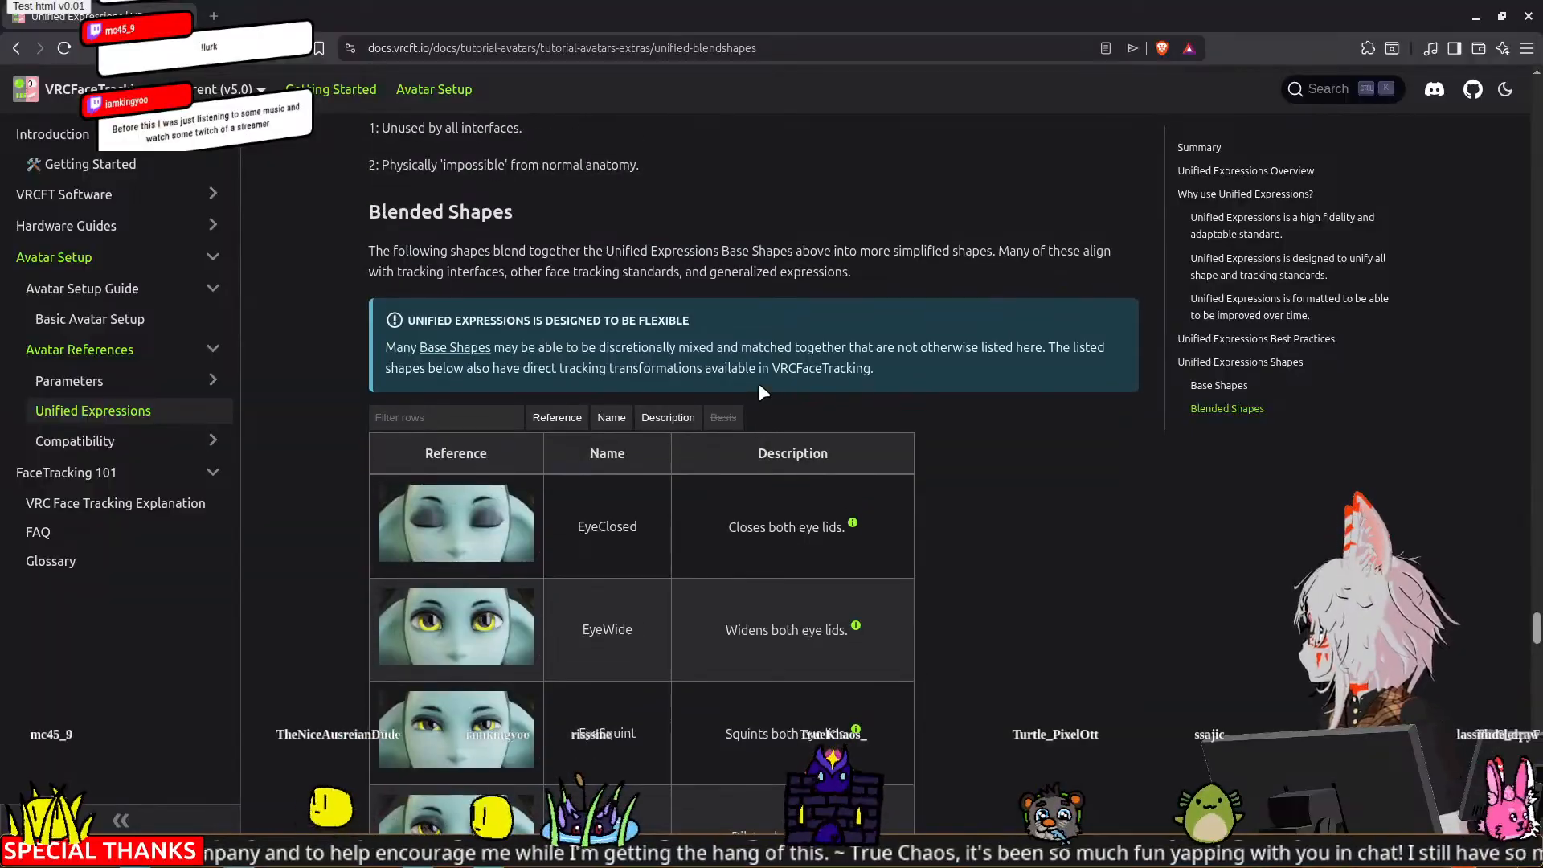
scroll(759, 384, "up", 10)
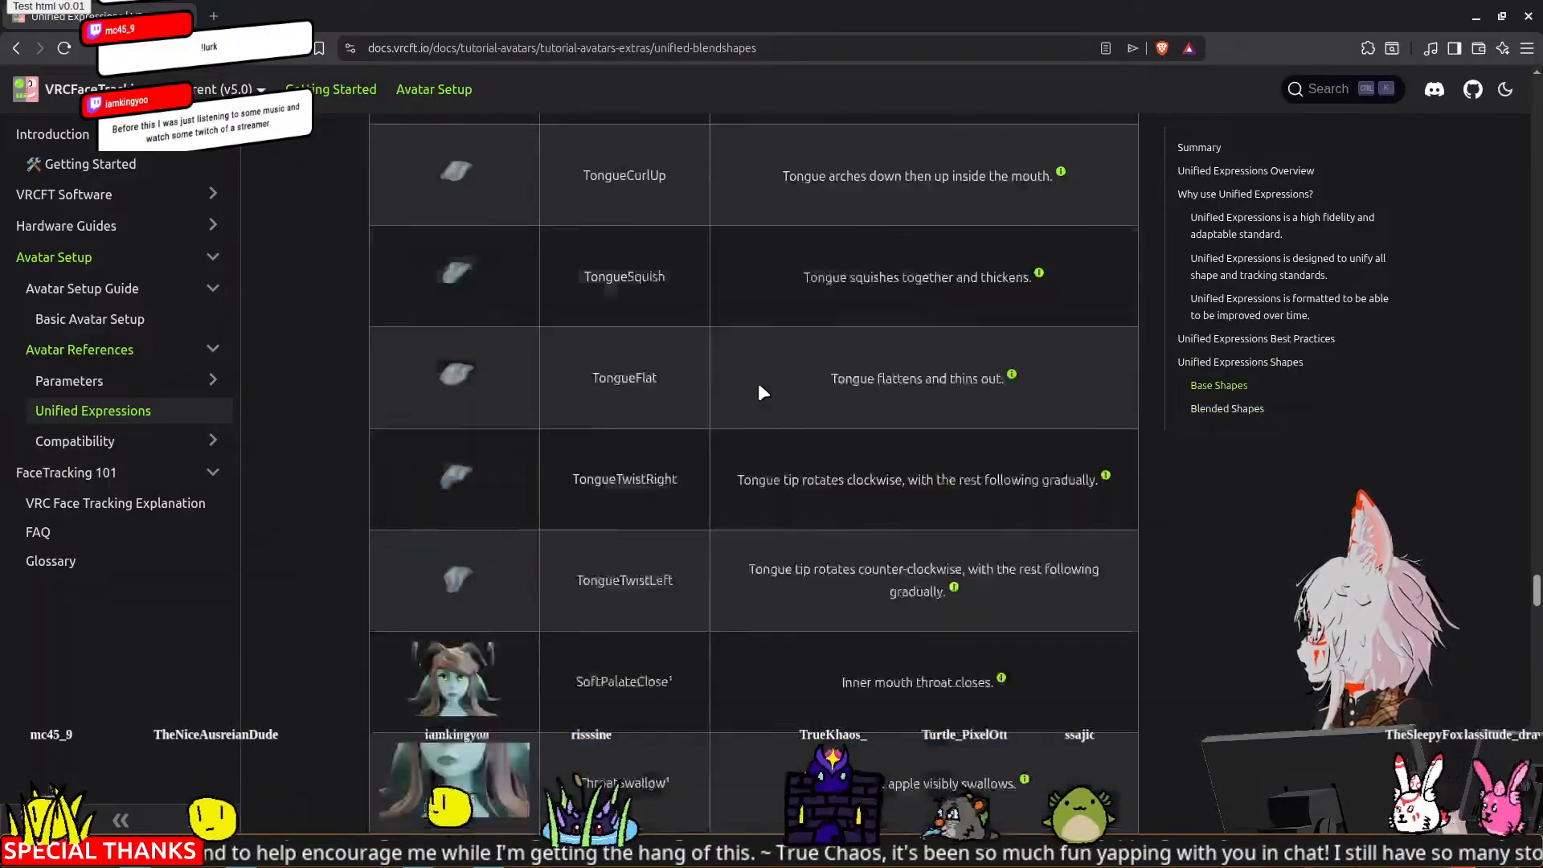
scroll(758, 383, "up", 3)
scroll(759, 382, "down", 15)
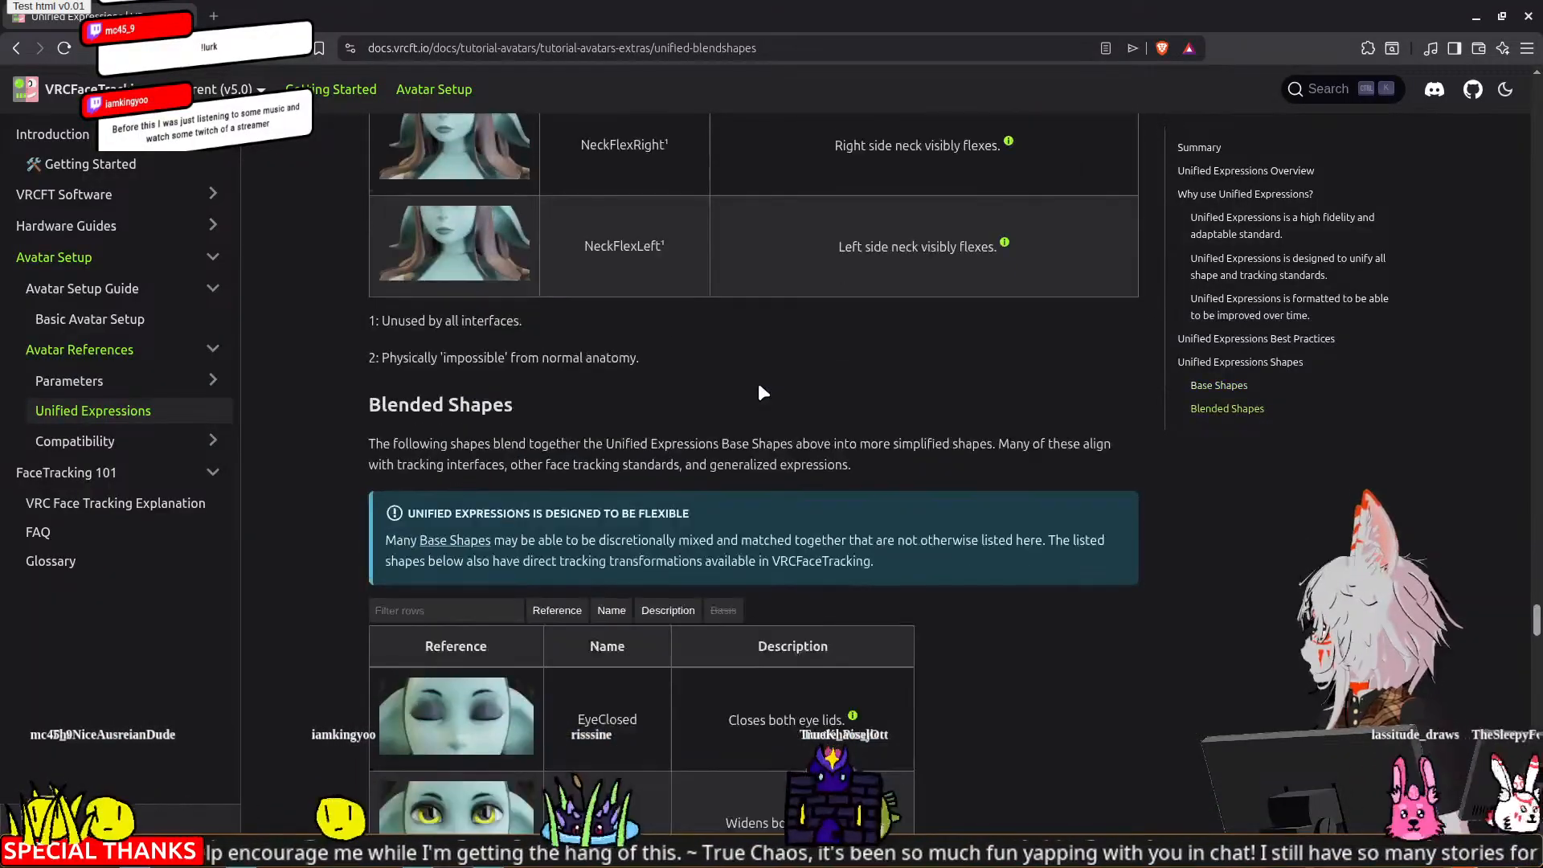
scroll(759, 383, "down", 20)
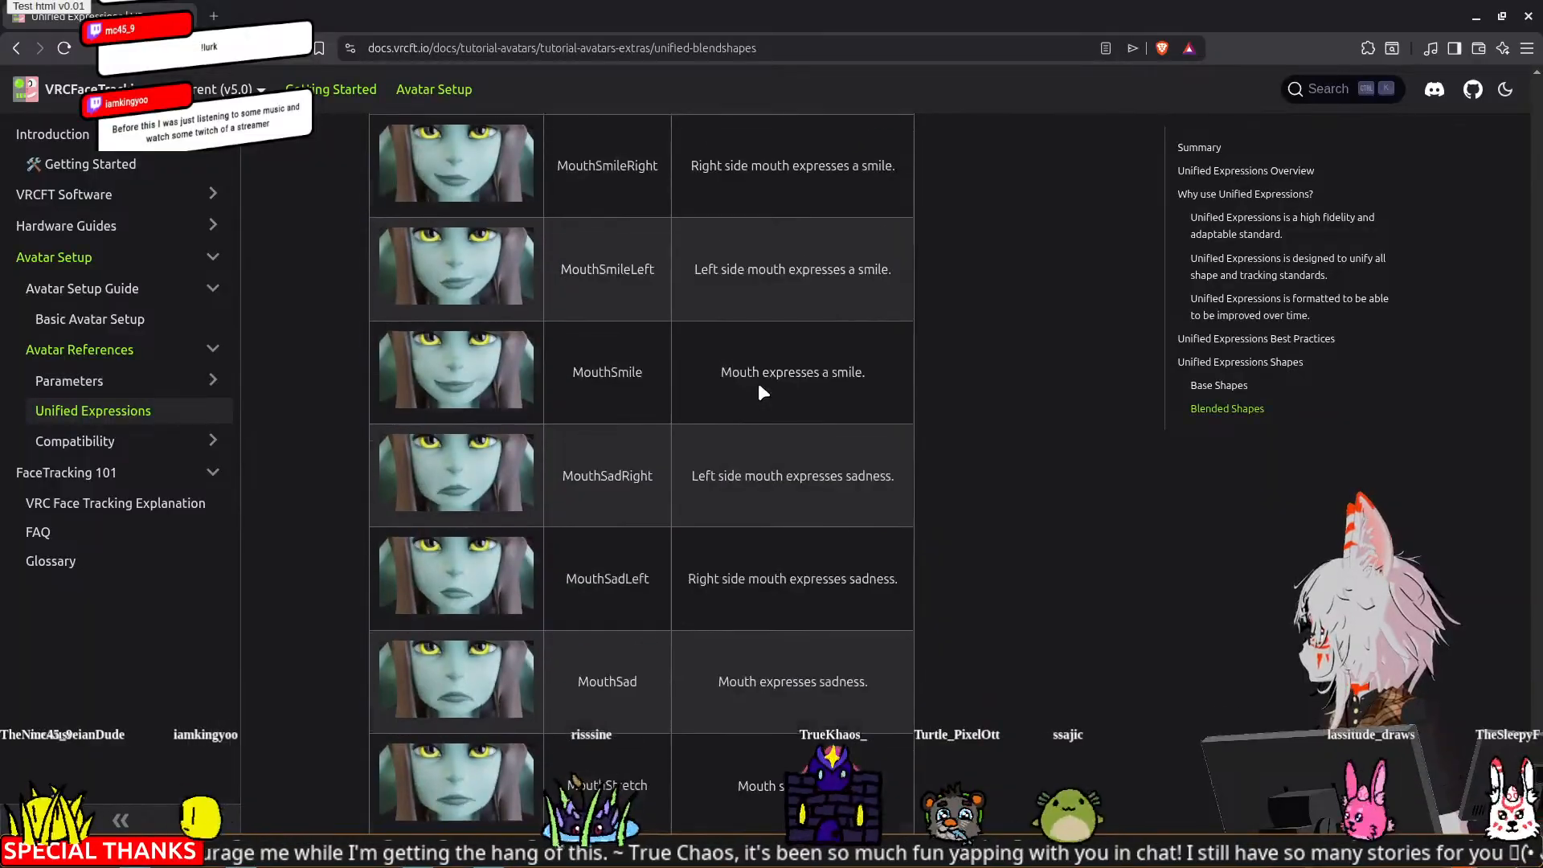
scroll(759, 383, "down", 2)
scroll(758, 382, "up", 20)
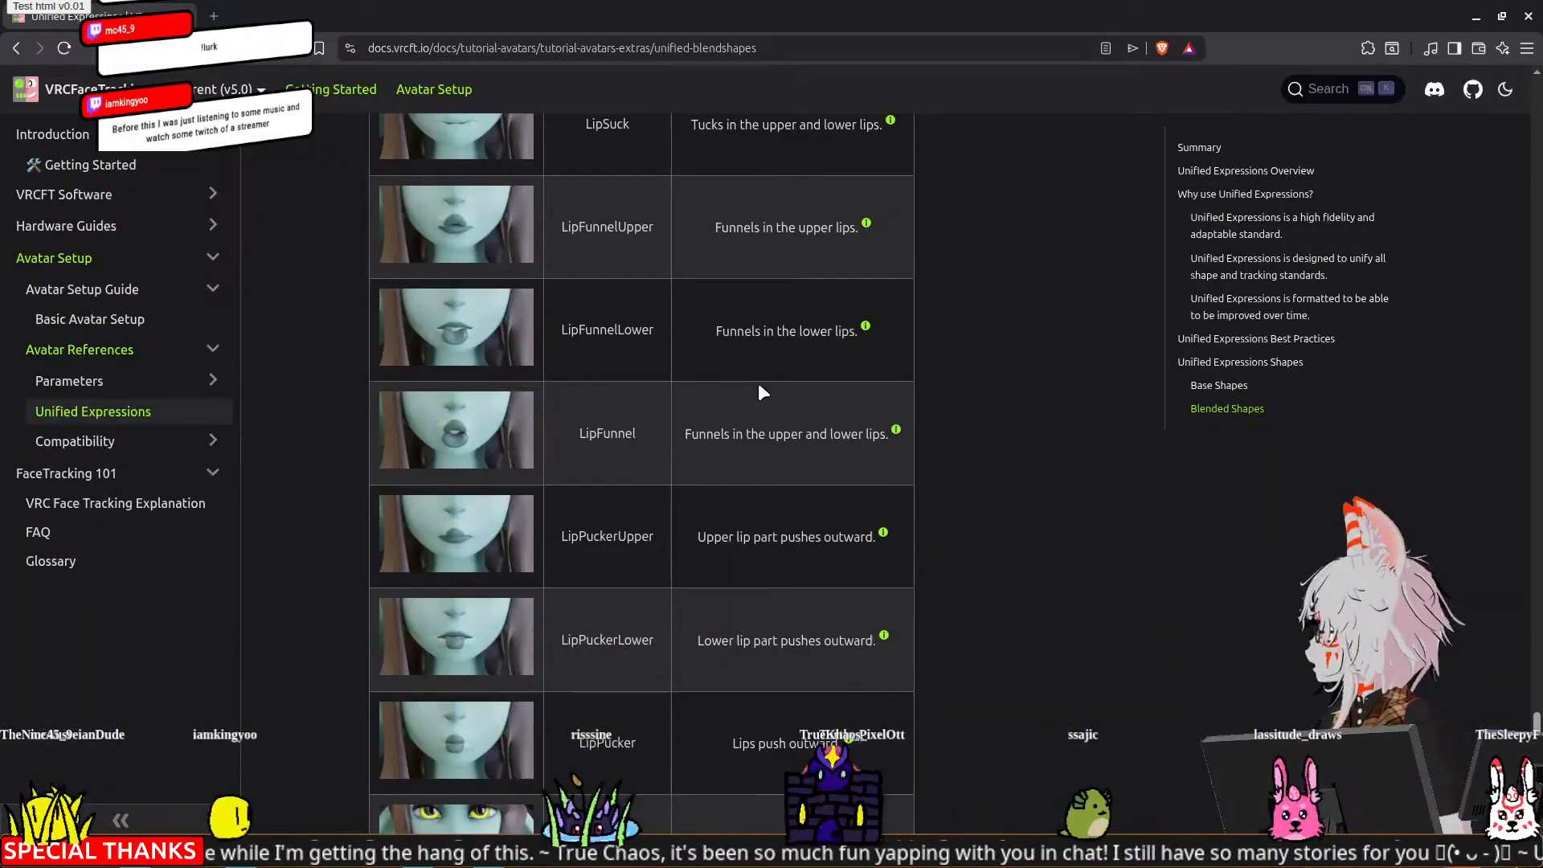
scroll(758, 383, "up", 15)
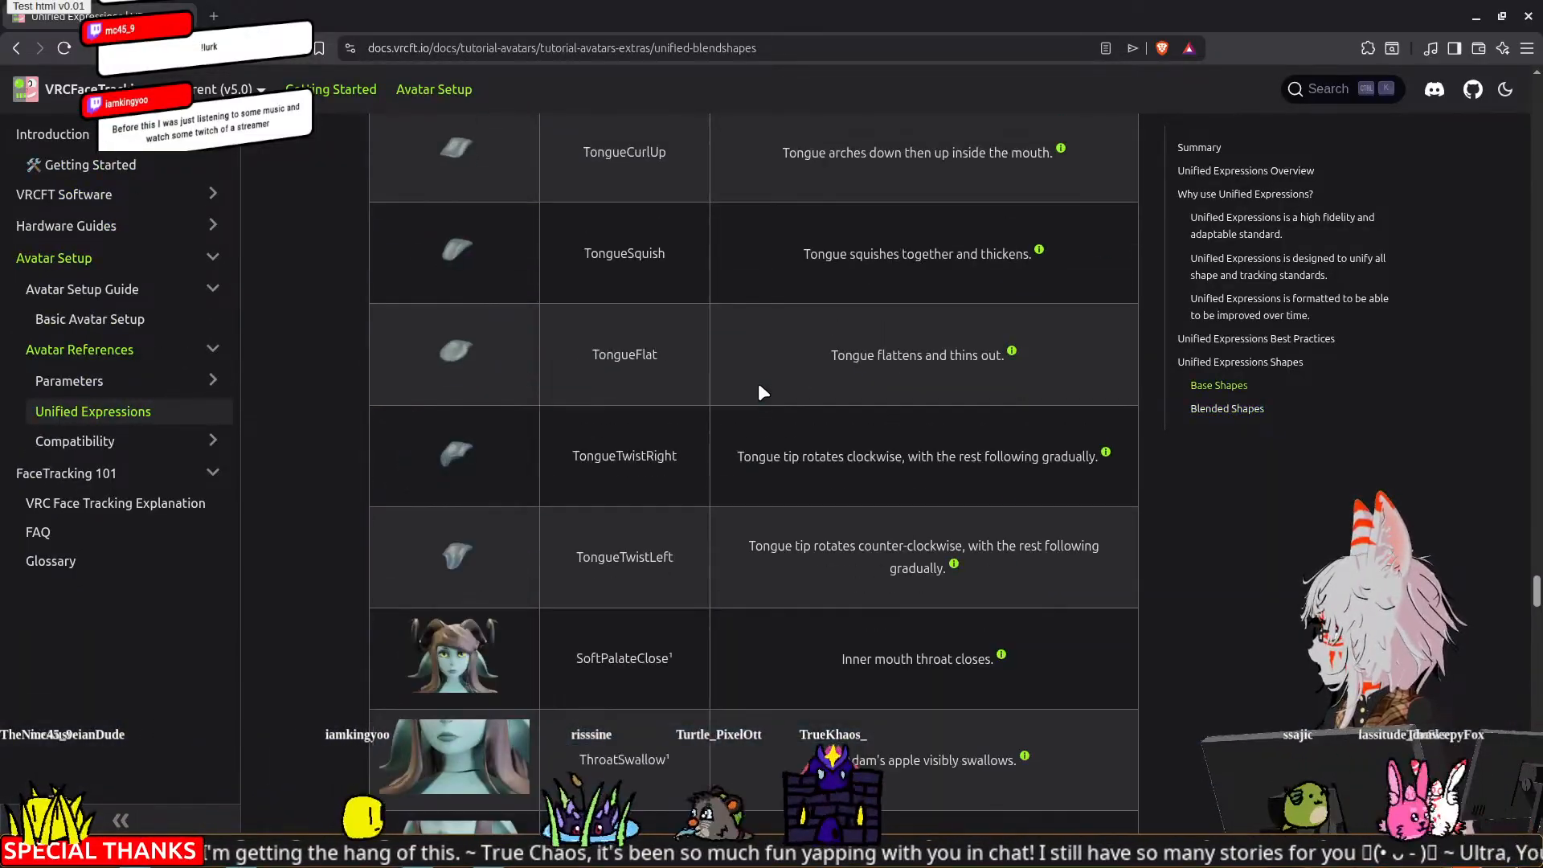
Step: Examine the individual mouth, lip and jaw entries in the Base Shapes table back up to JawOpen
scroll(760, 387, "up", 6)
scroll(759, 387, "up", 6)
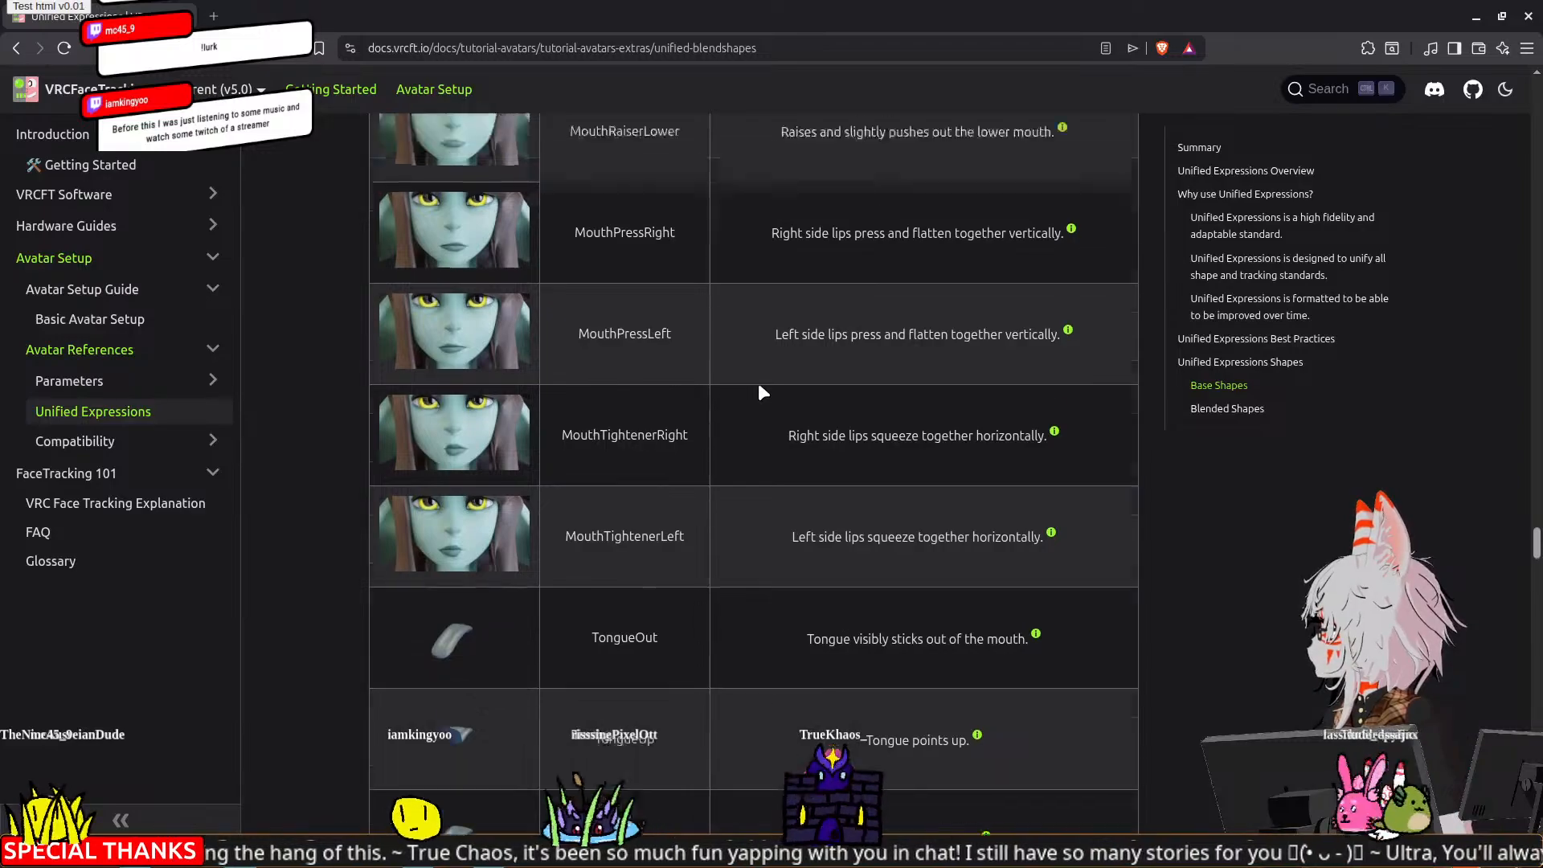
scroll(758, 384, "up", 10)
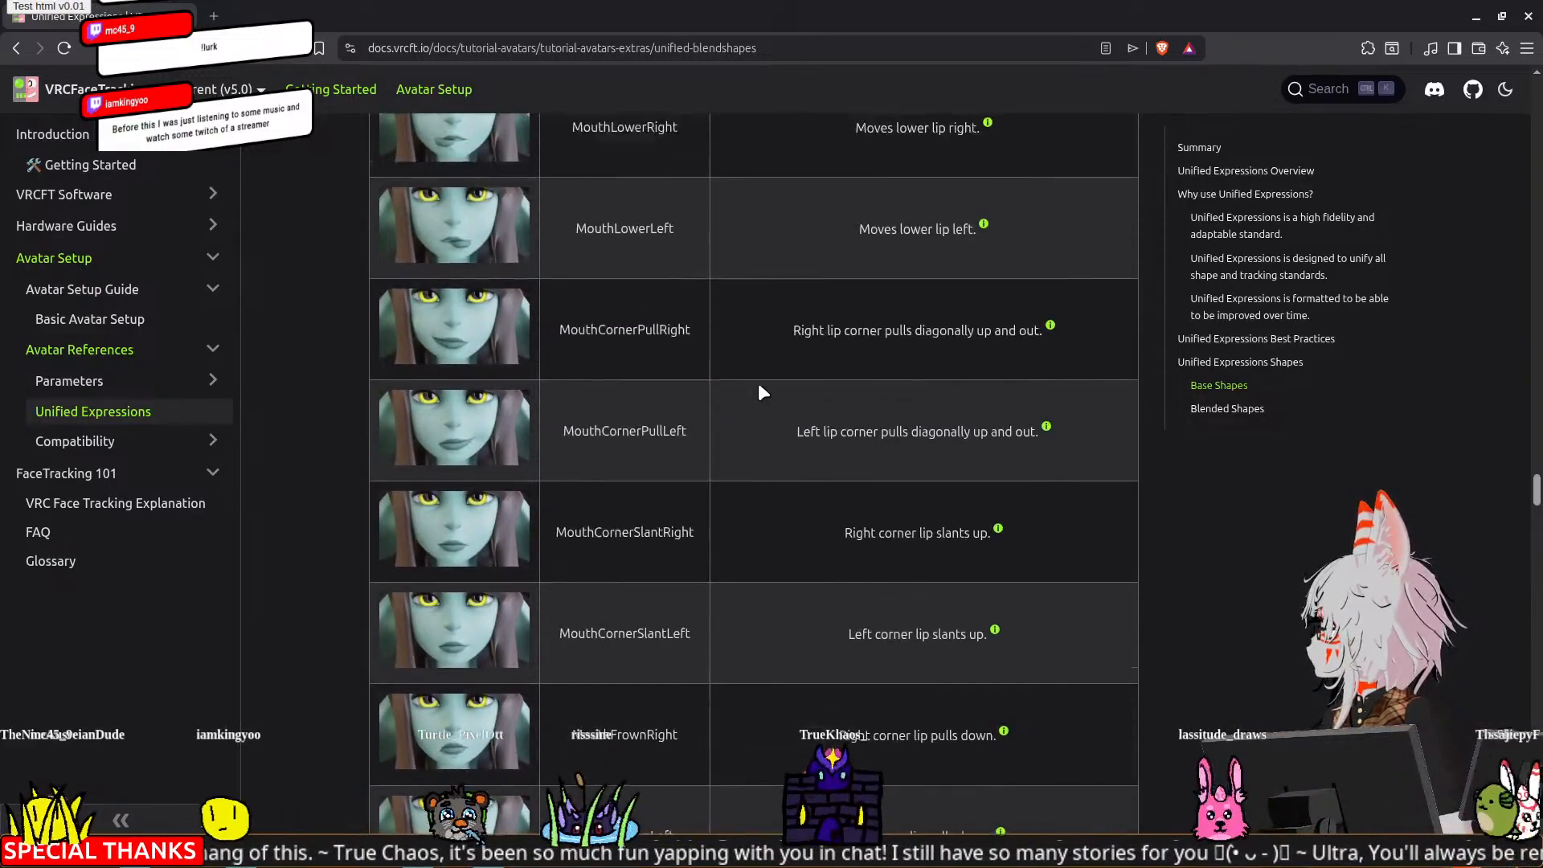
scroll(762, 392, "up", 2)
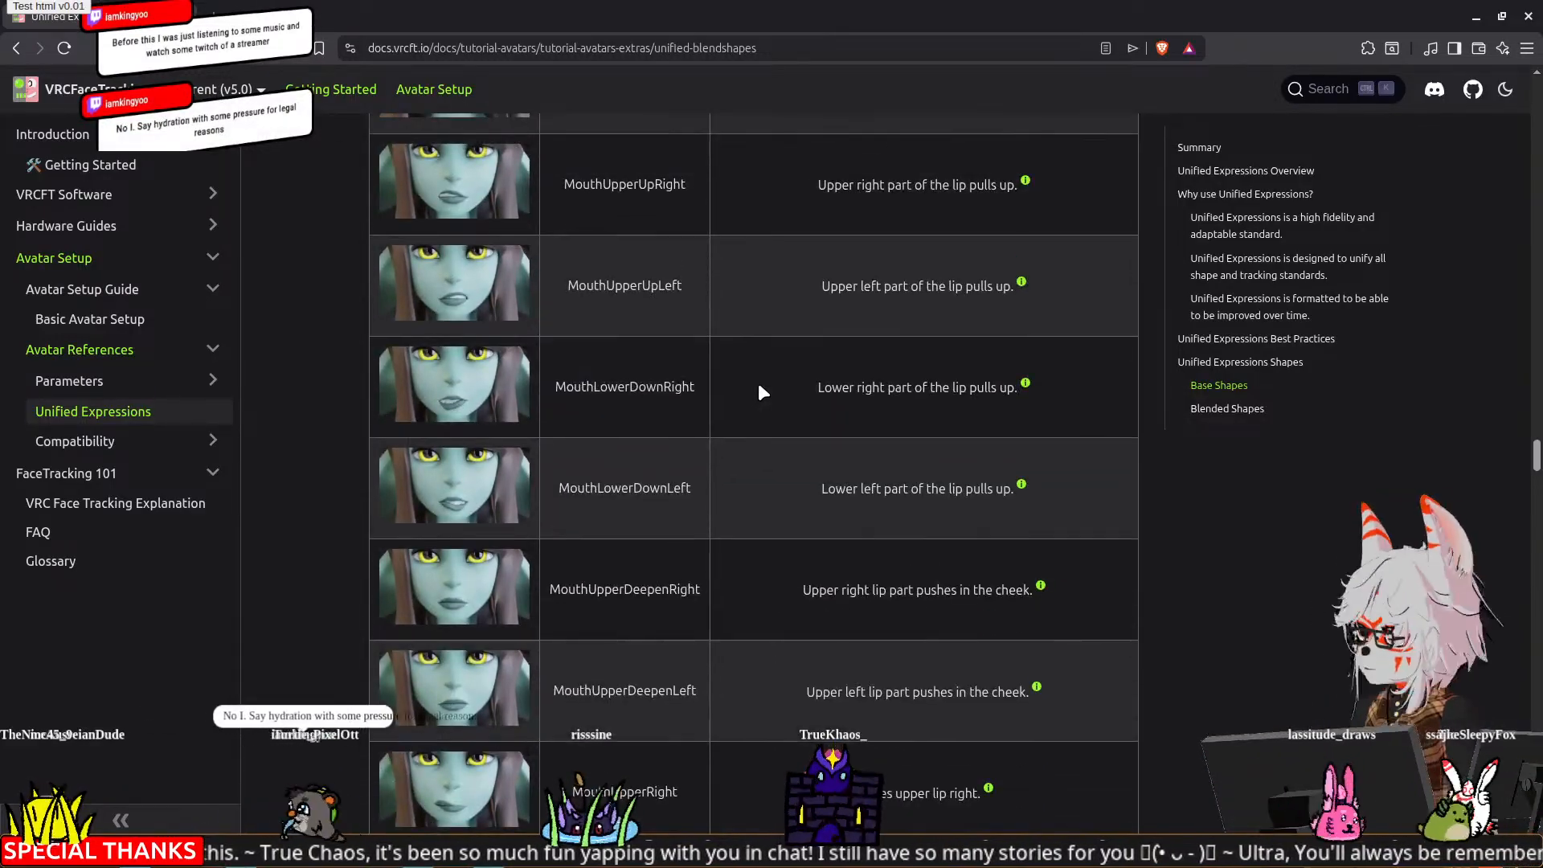
scroll(759, 387, "up", 5)
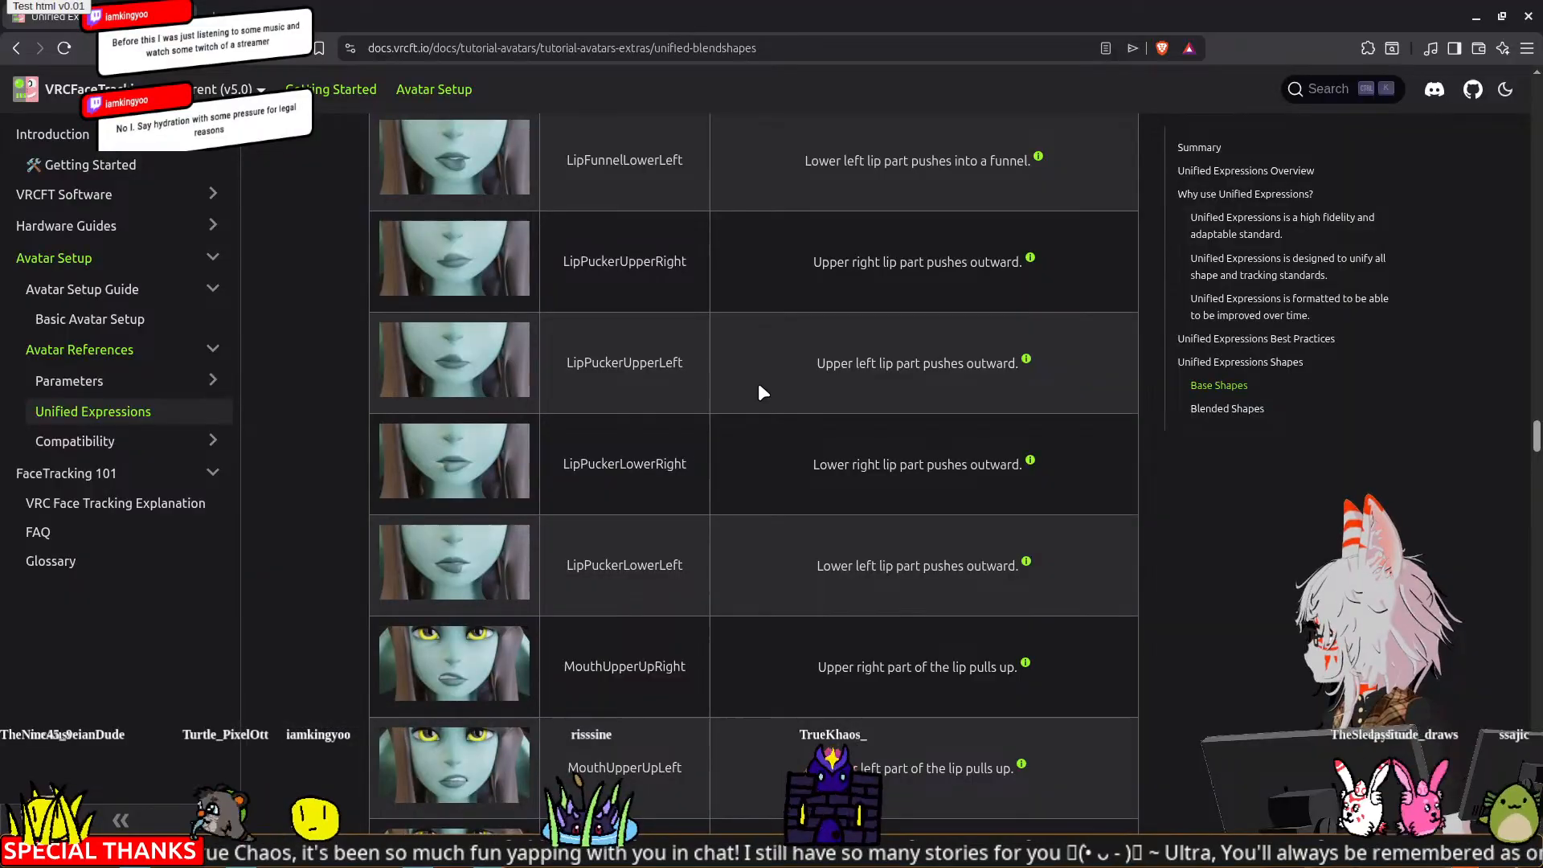
scroll(759, 390, "up", 12)
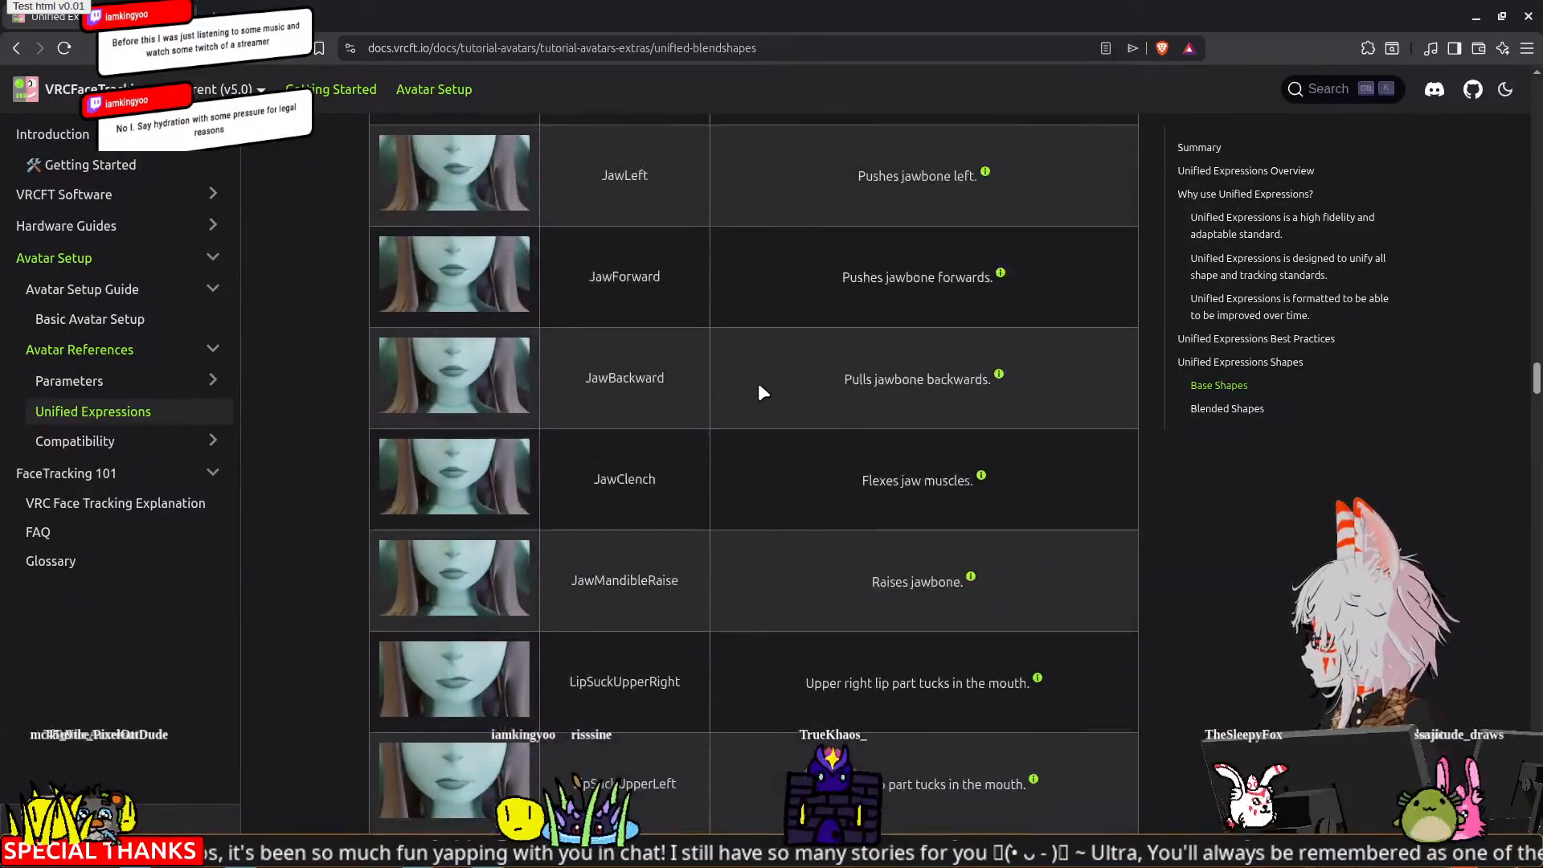
scroll(761, 392, "up", 5)
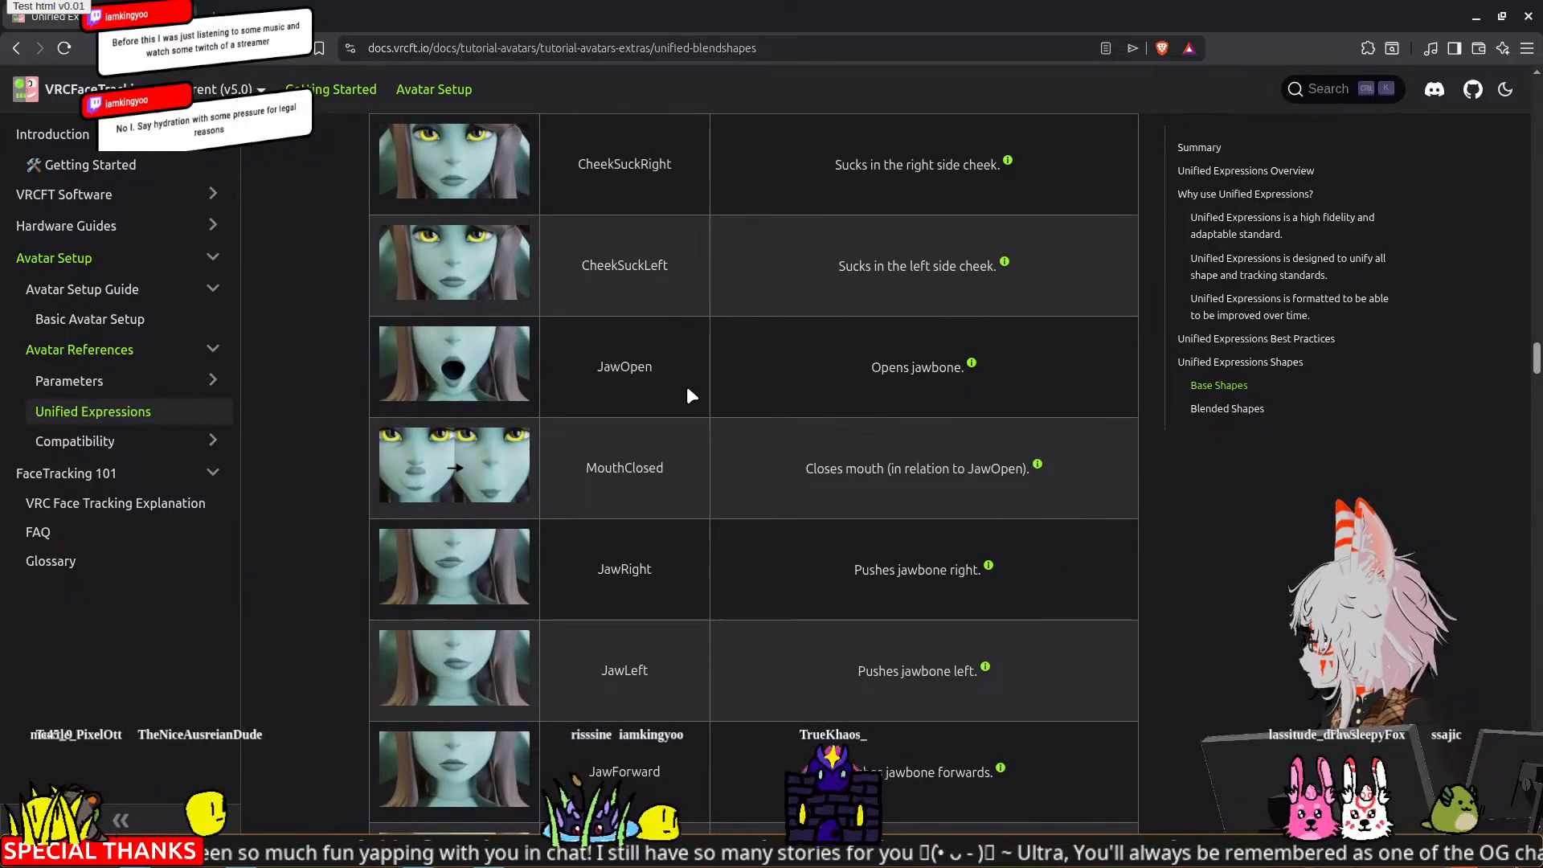
Step: Examine the brow, nose and cheek entries in the Base Shapes table, focusing on NasalDilation, NasalConstrict and CheekSquint
scroll(604, 475, "up", 1)
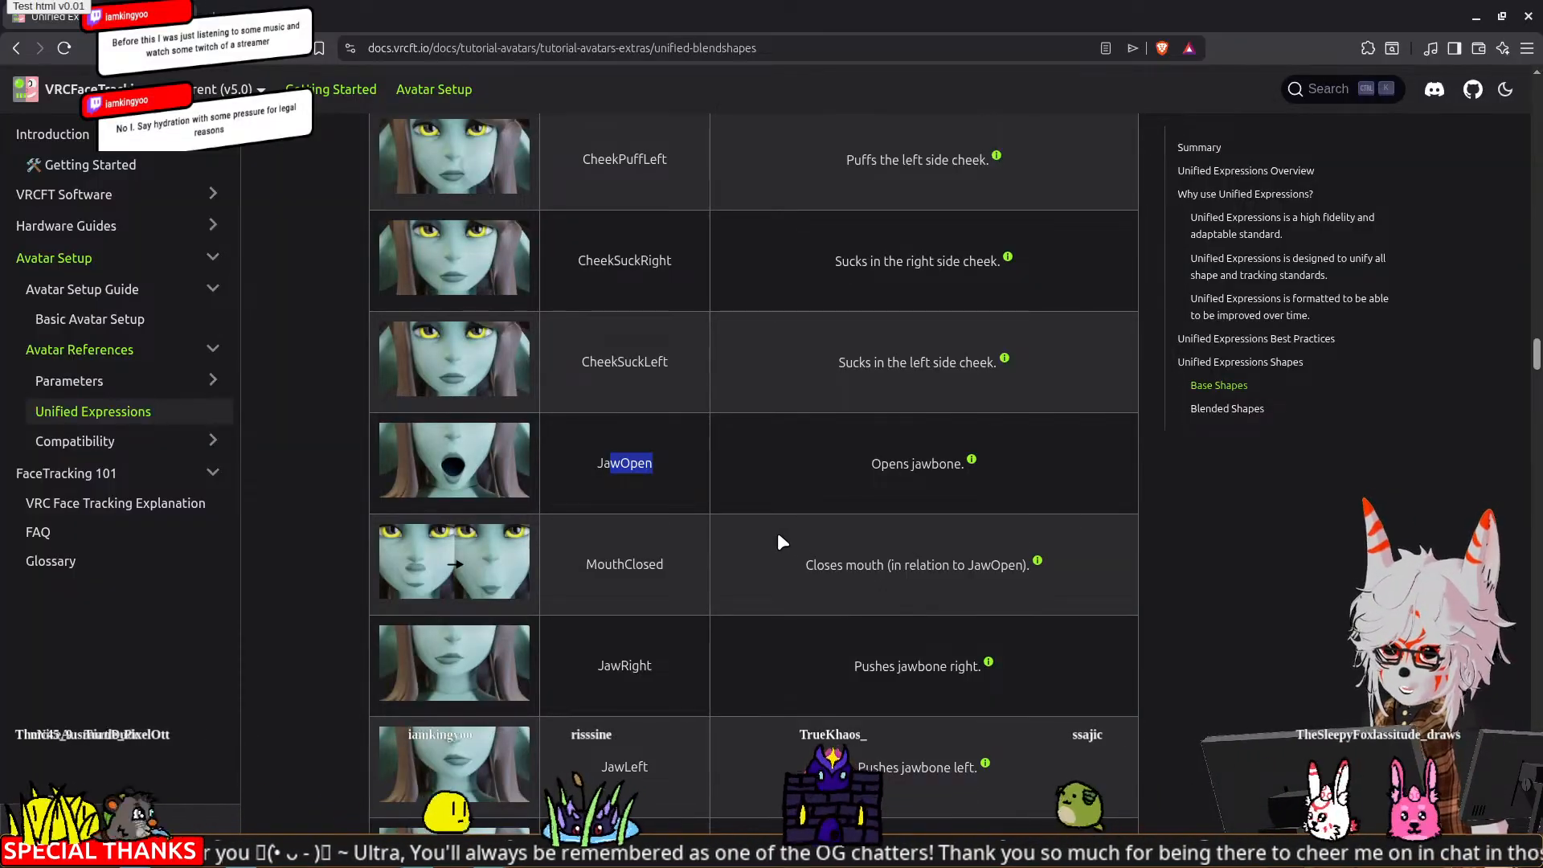
scroll(774, 528, "up", 10)
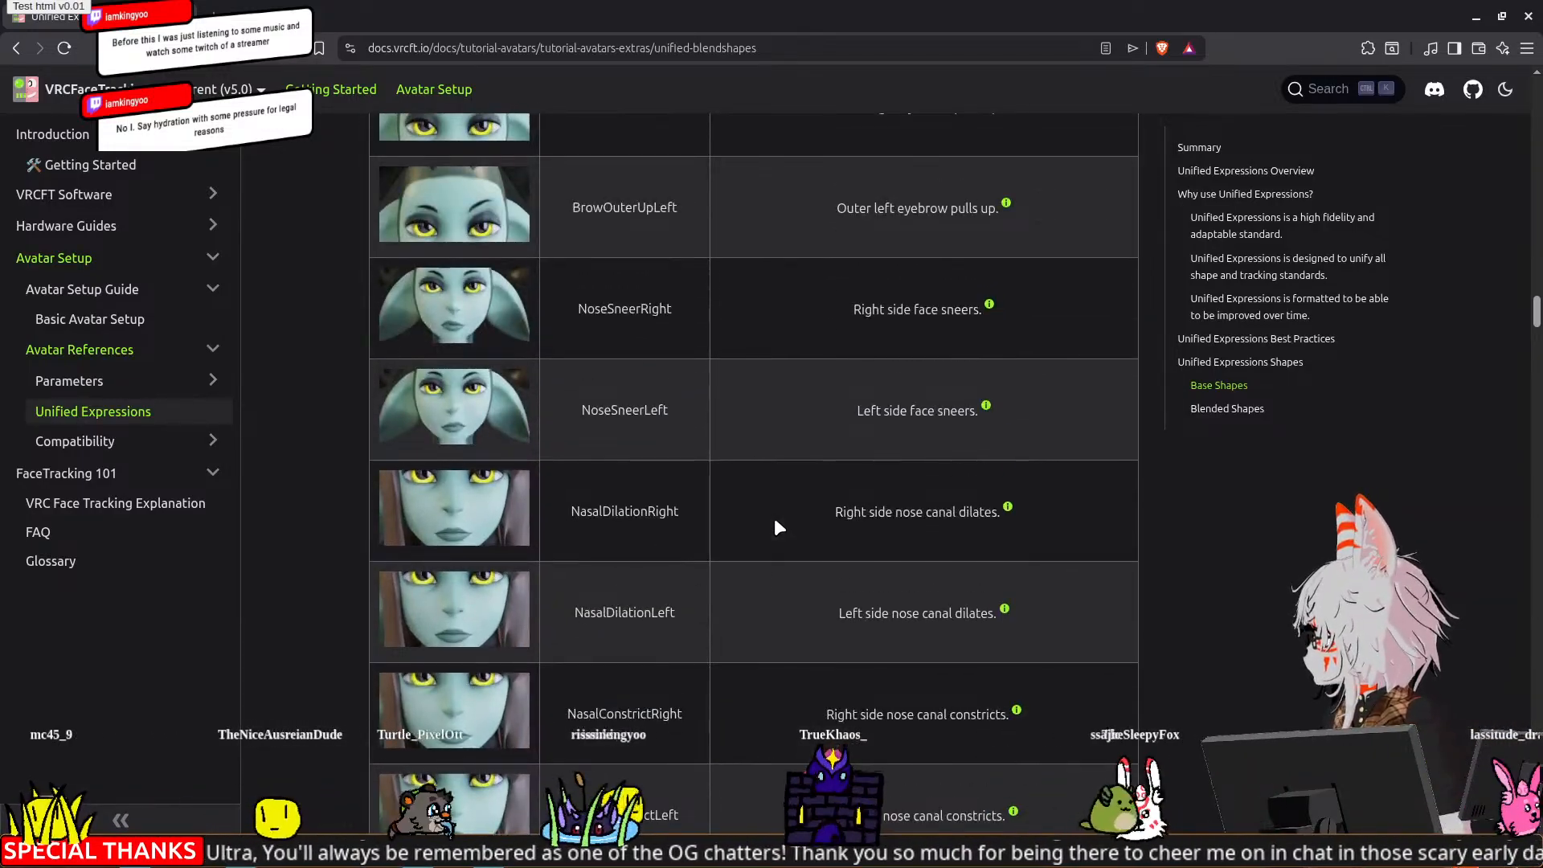
scroll(754, 514, "down", 3)
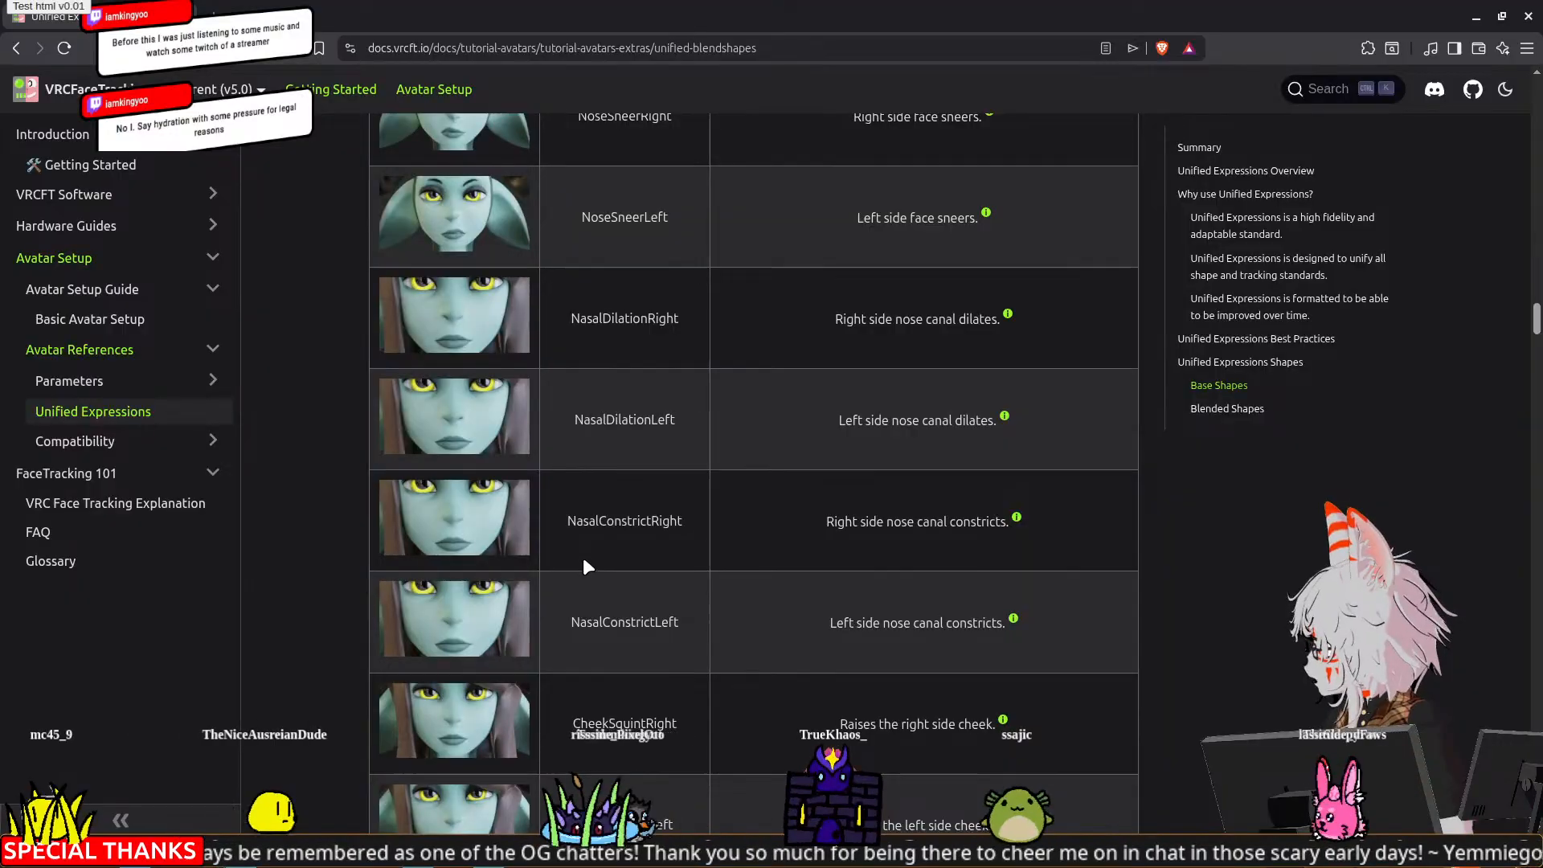
scroll(582, 557, "down", 4)
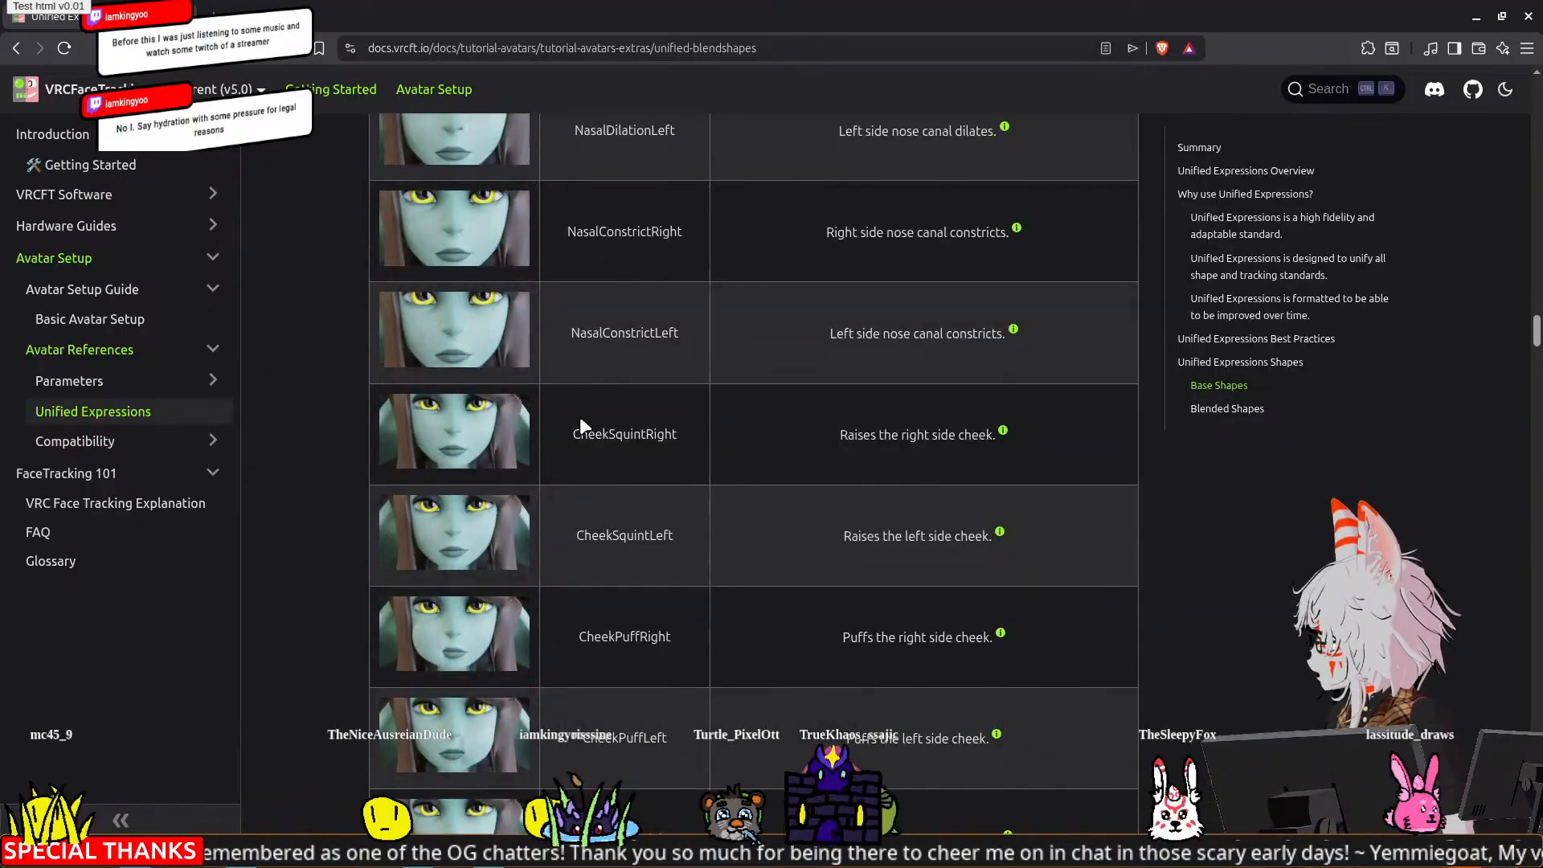
left_click_drag(590, 426, 655, 400)
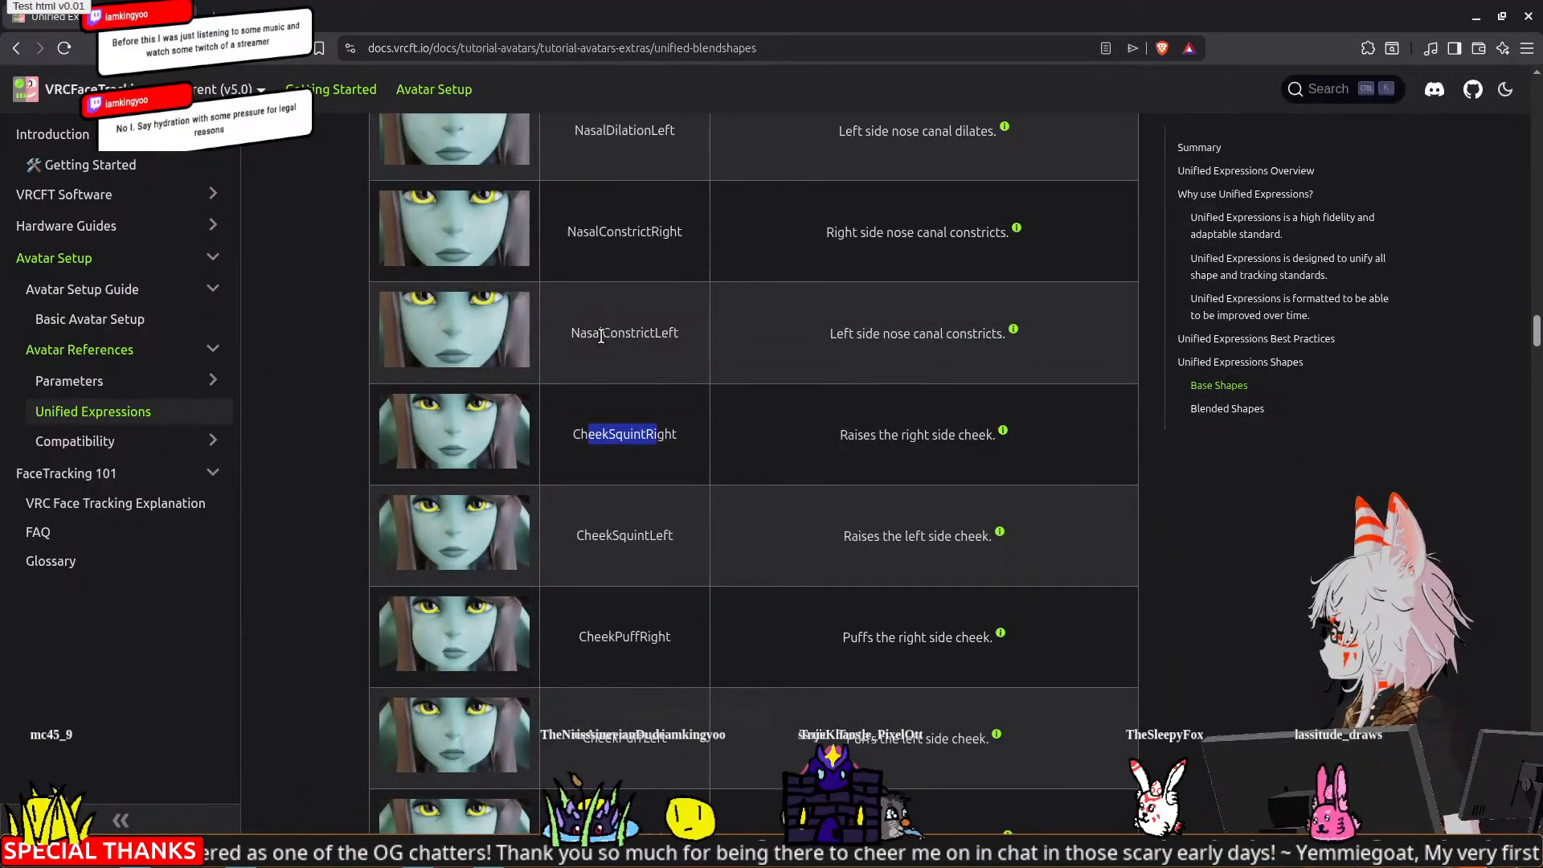
left_click_drag(601, 335, 697, 335)
scroll(690, 346, "up", 10)
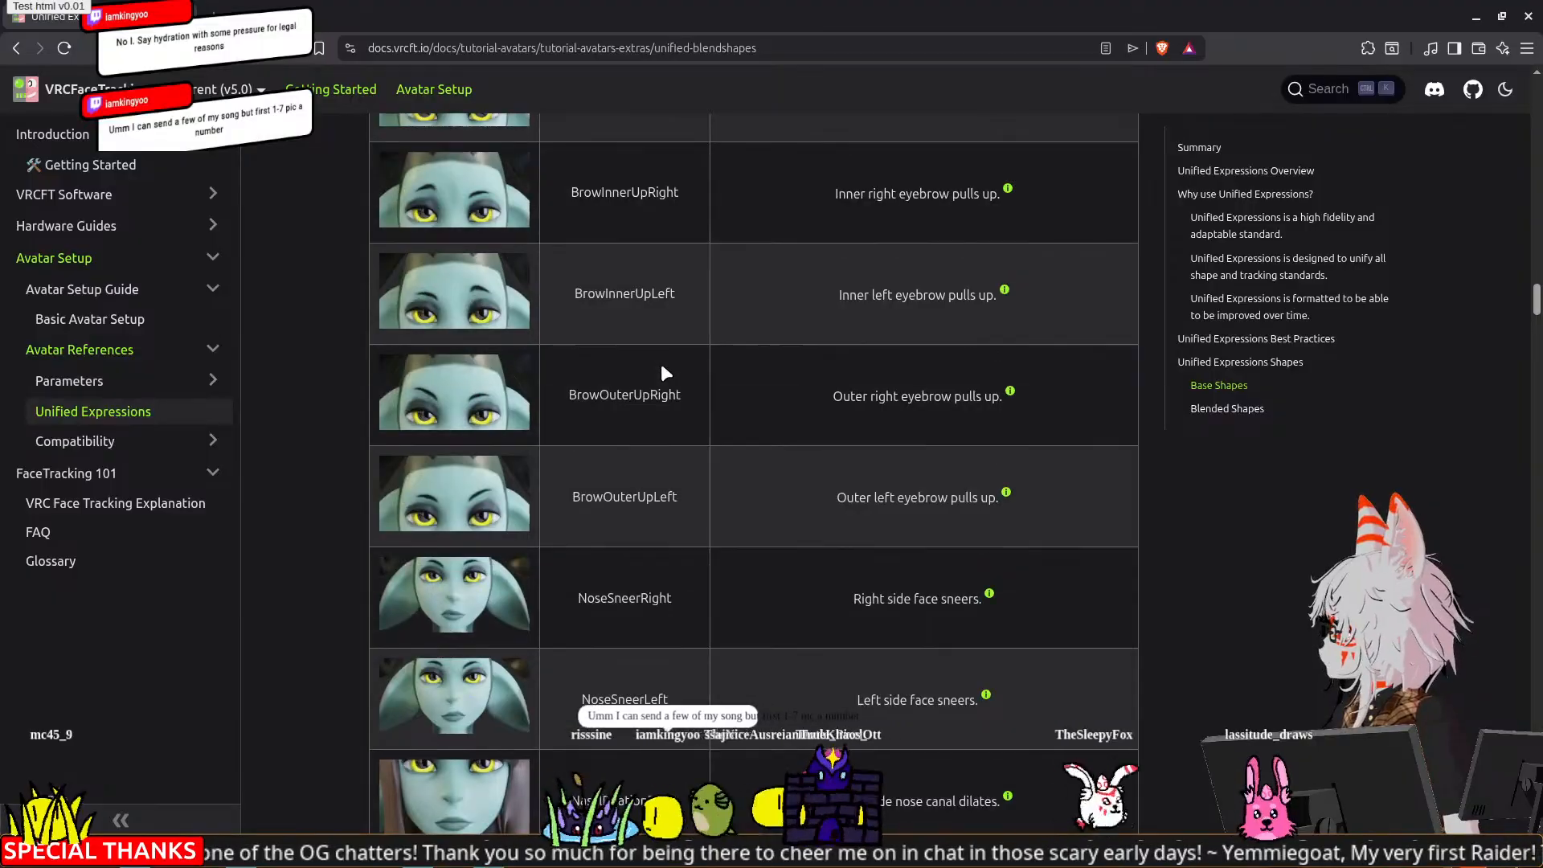
scroll(661, 372, "down", 6)
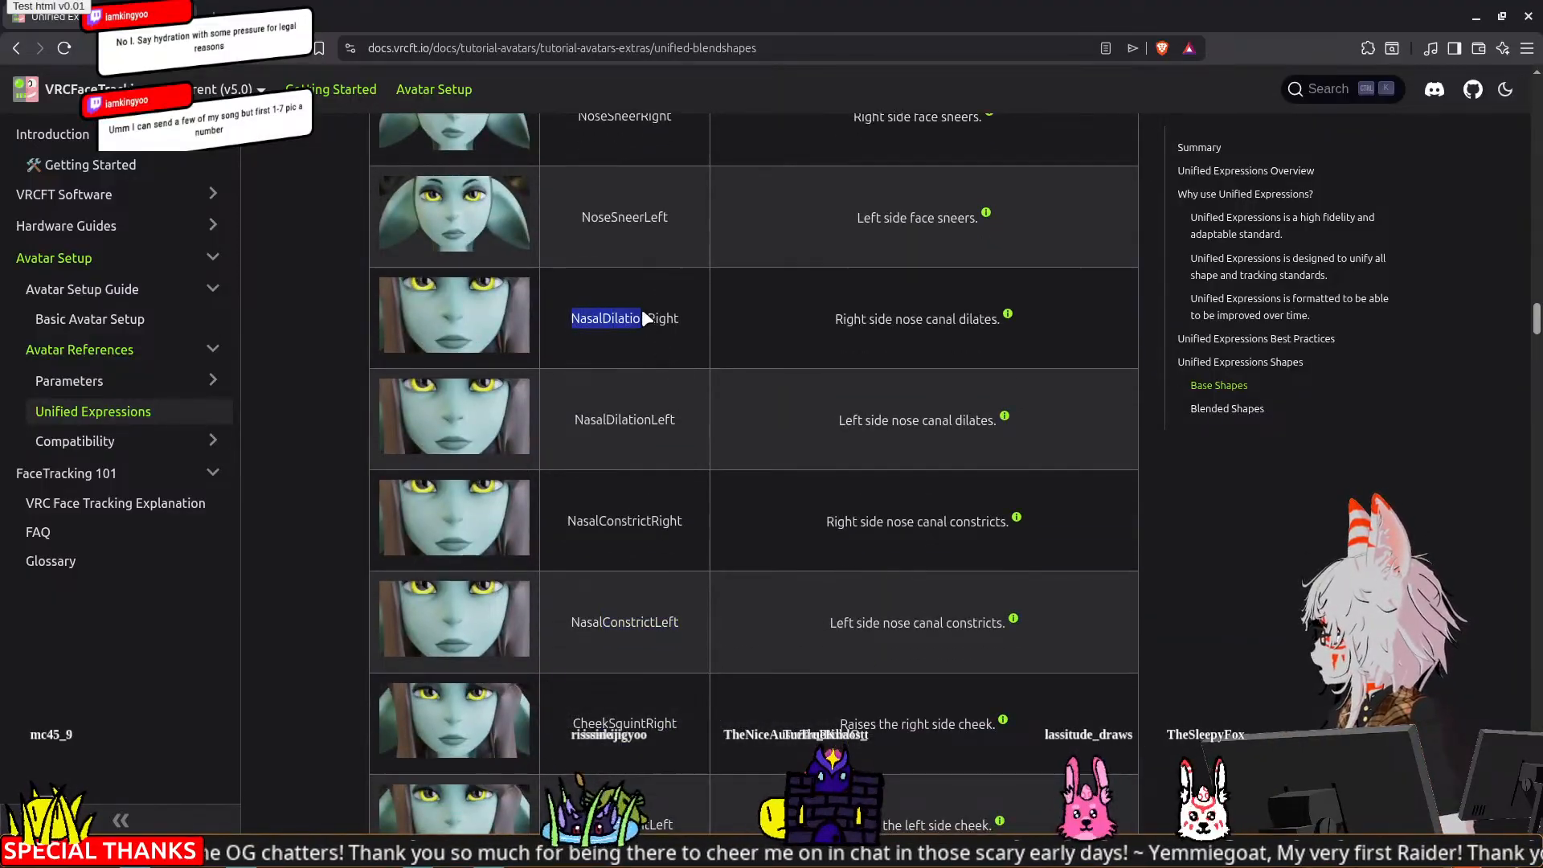
Step: Switch to Blender, select the BodySculpt head and body mesh, and enter Edit Mode with X-ray turned off
key("alt+Tab")
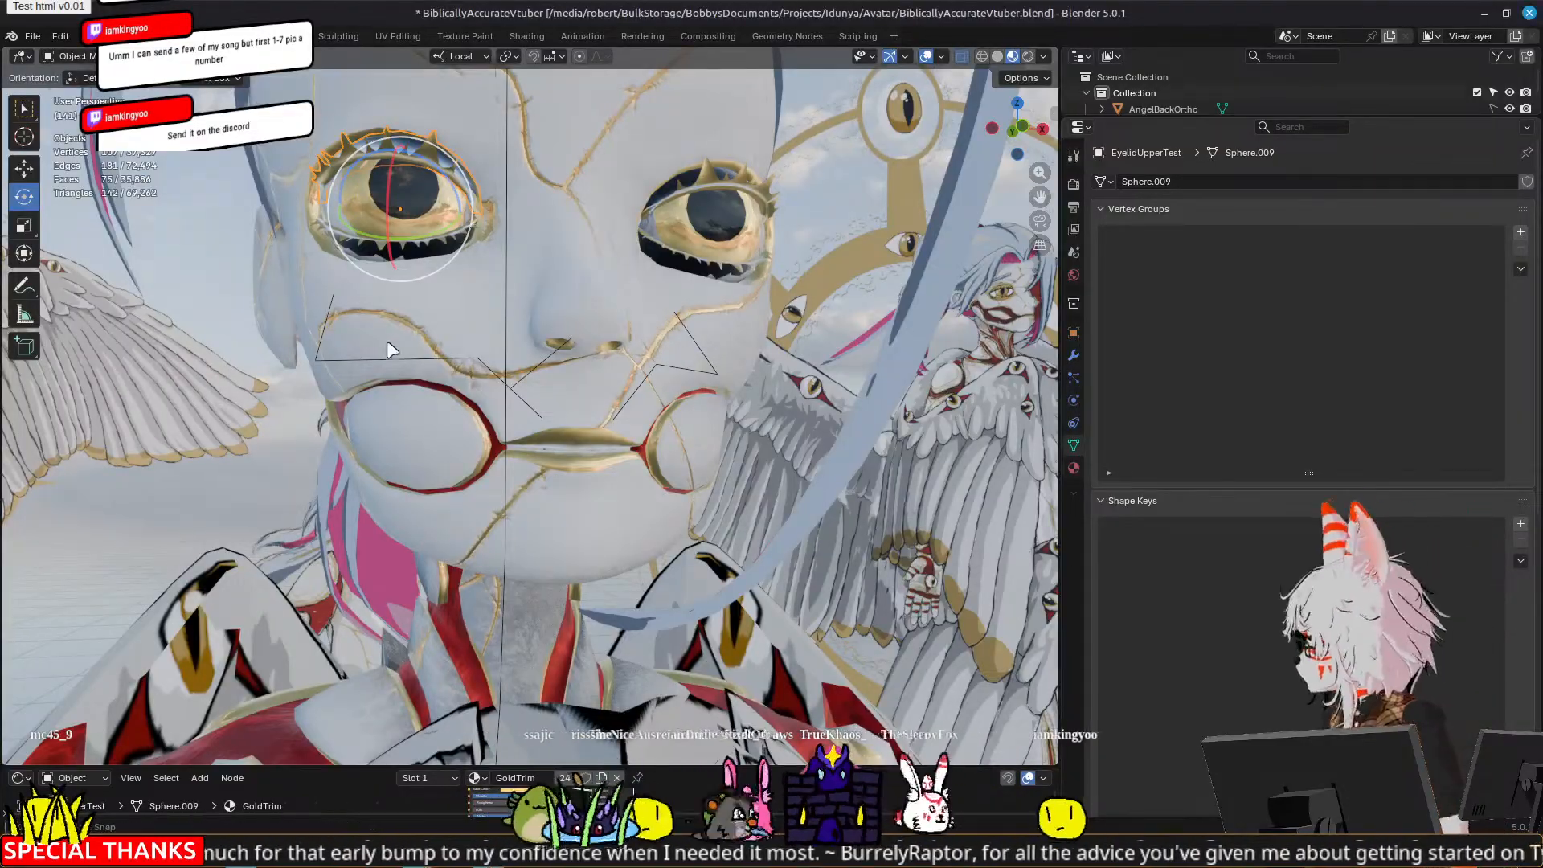
middle_click_drag(387, 340, 403, 348)
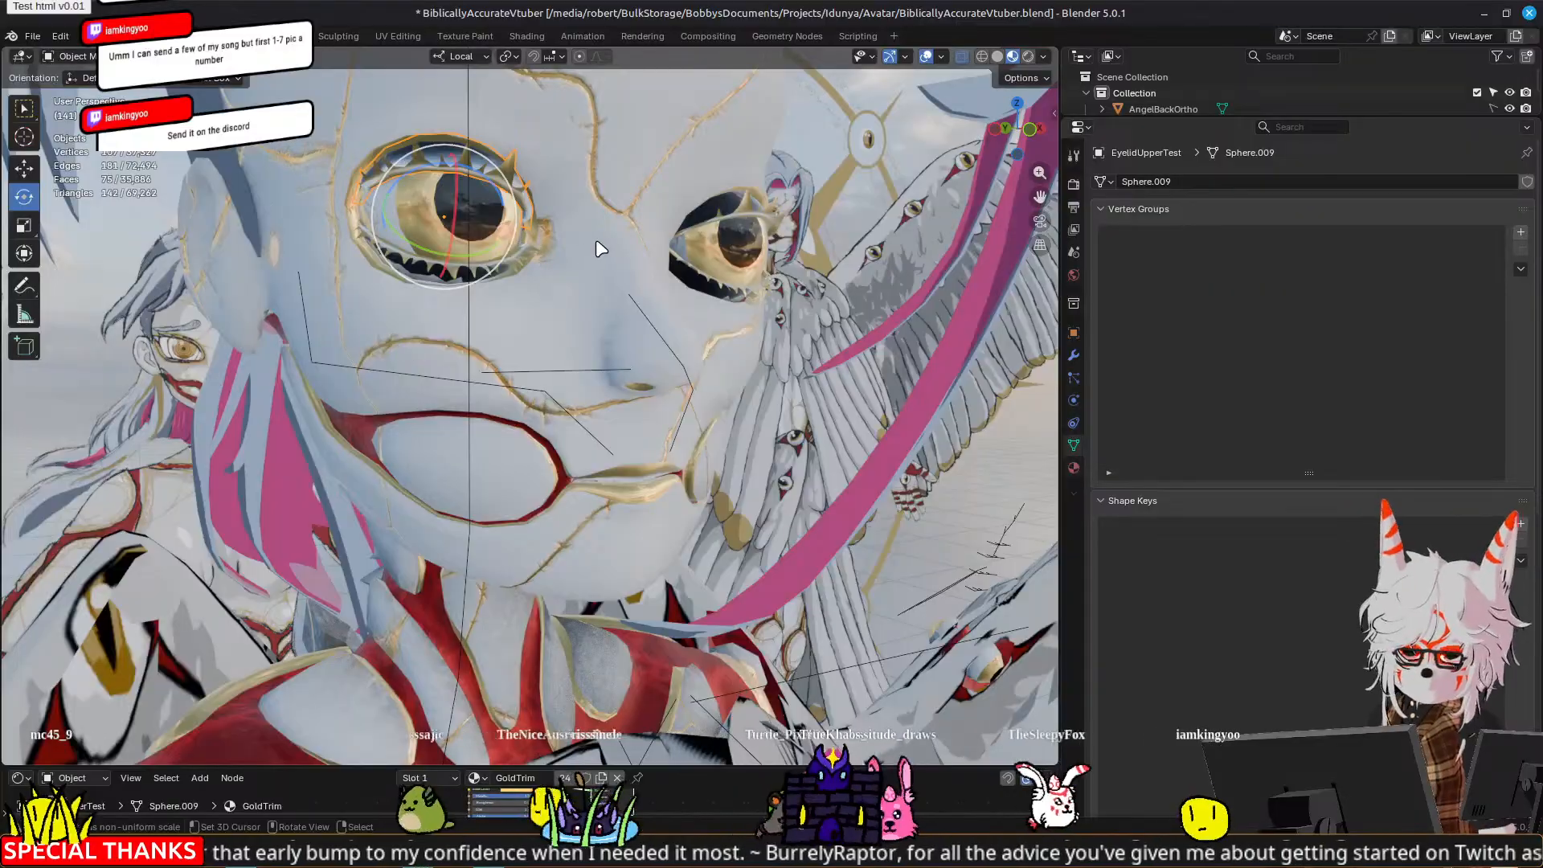
left_click(664, 336)
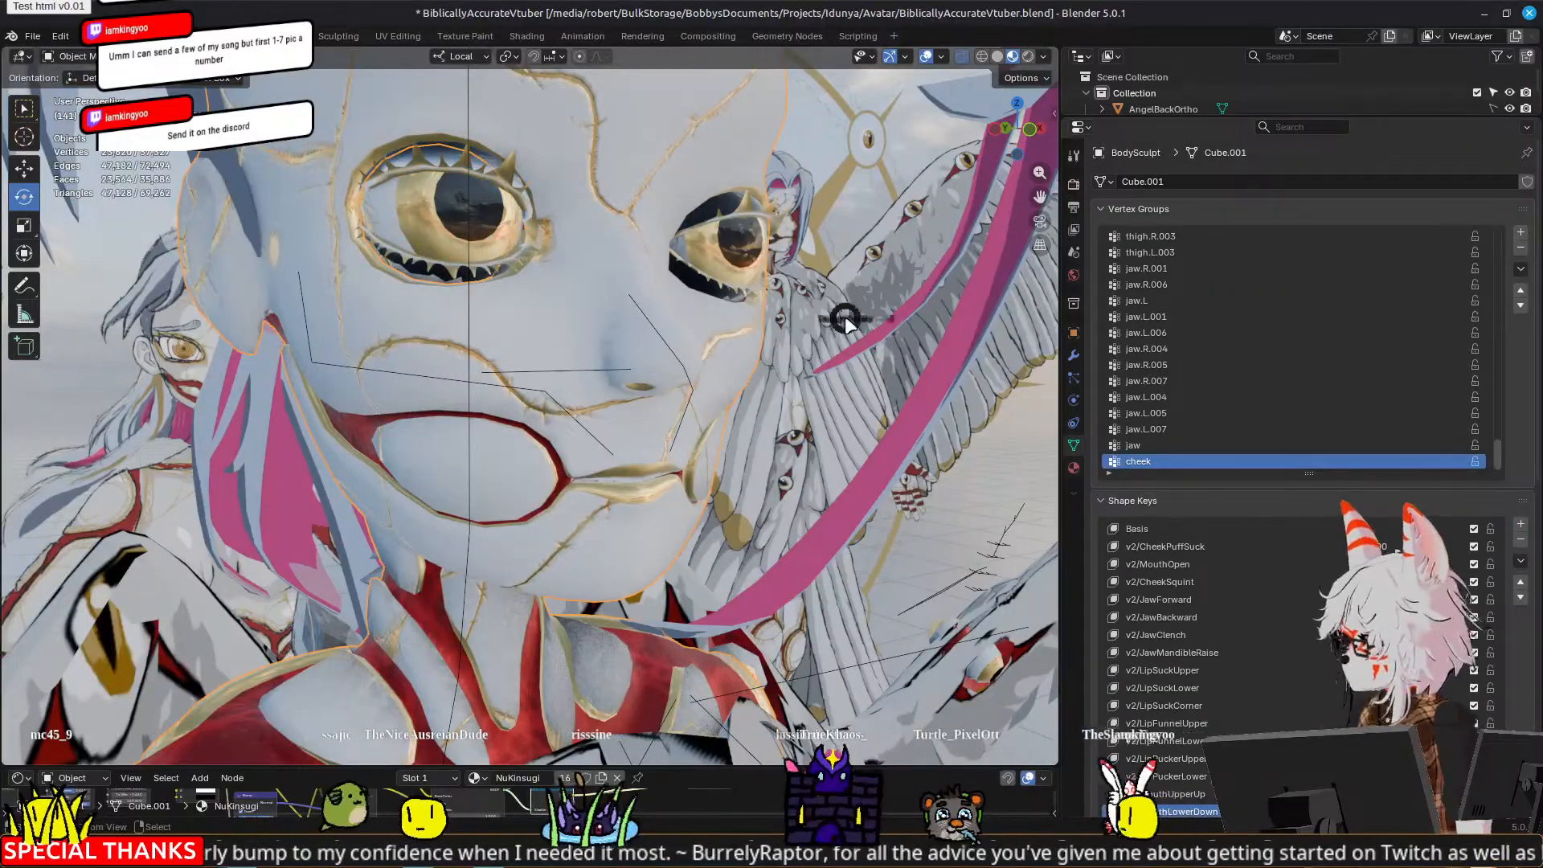
key("Tab")
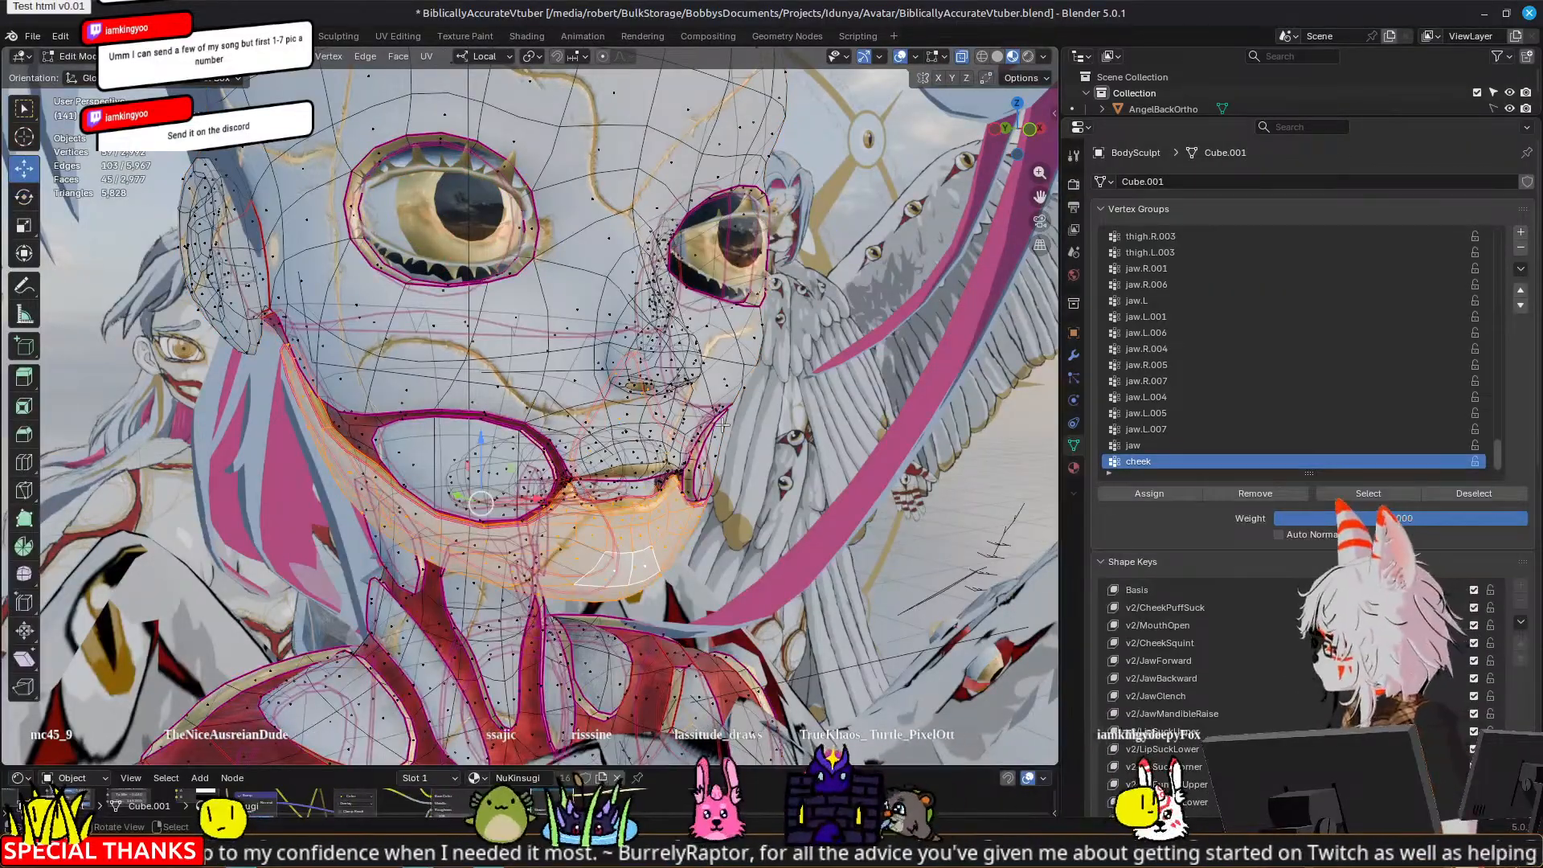
left_click(963, 57)
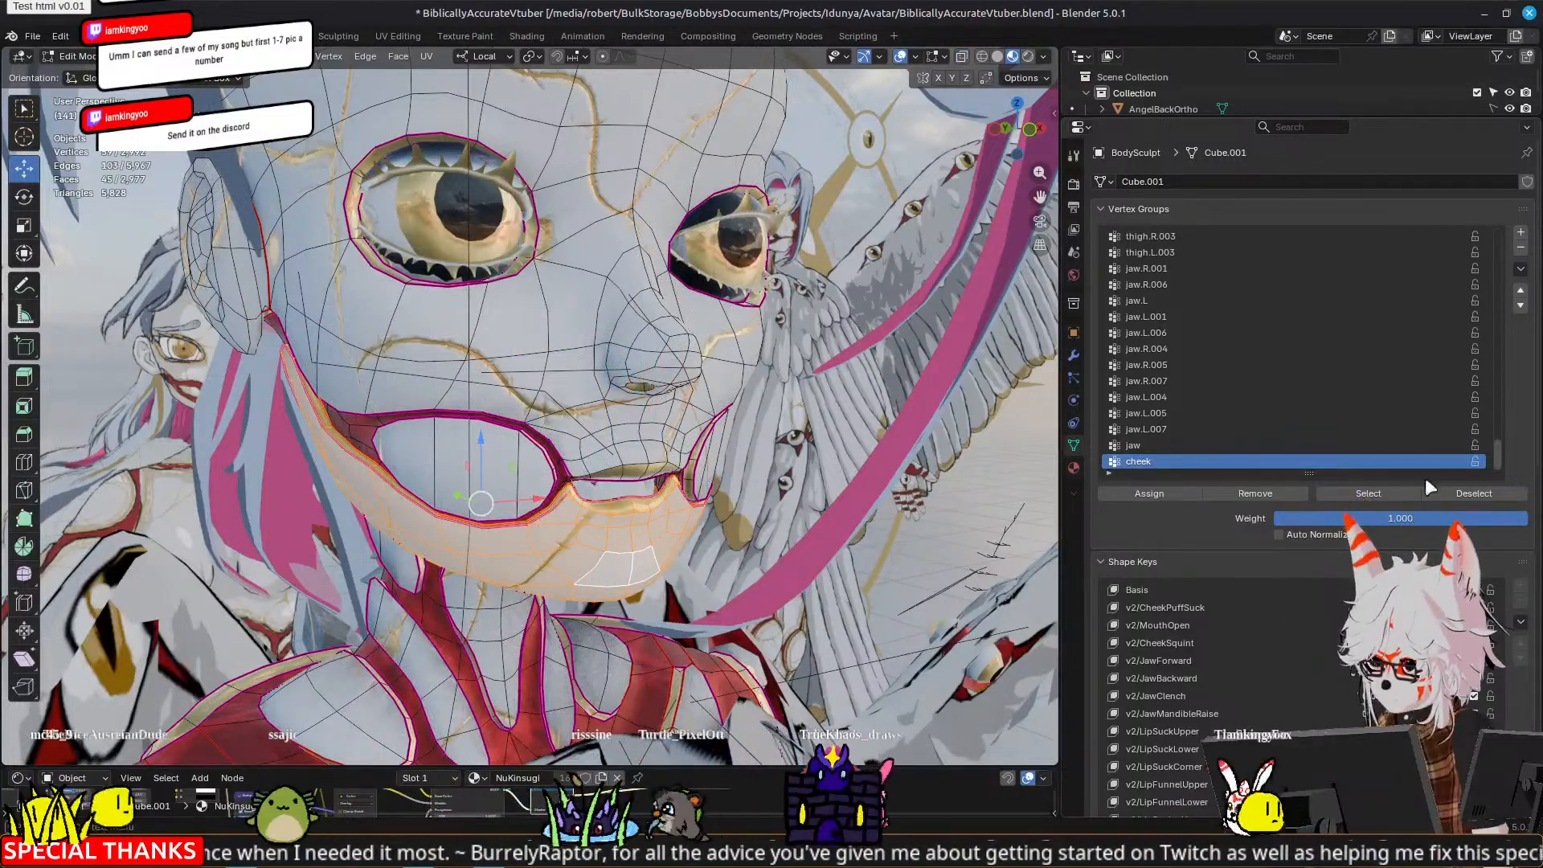
Step: Shorten the vertex group list, review the full list of shape keys, and return the body mesh to Object Mode
left_click_drag(1303, 473, 1303, 328)
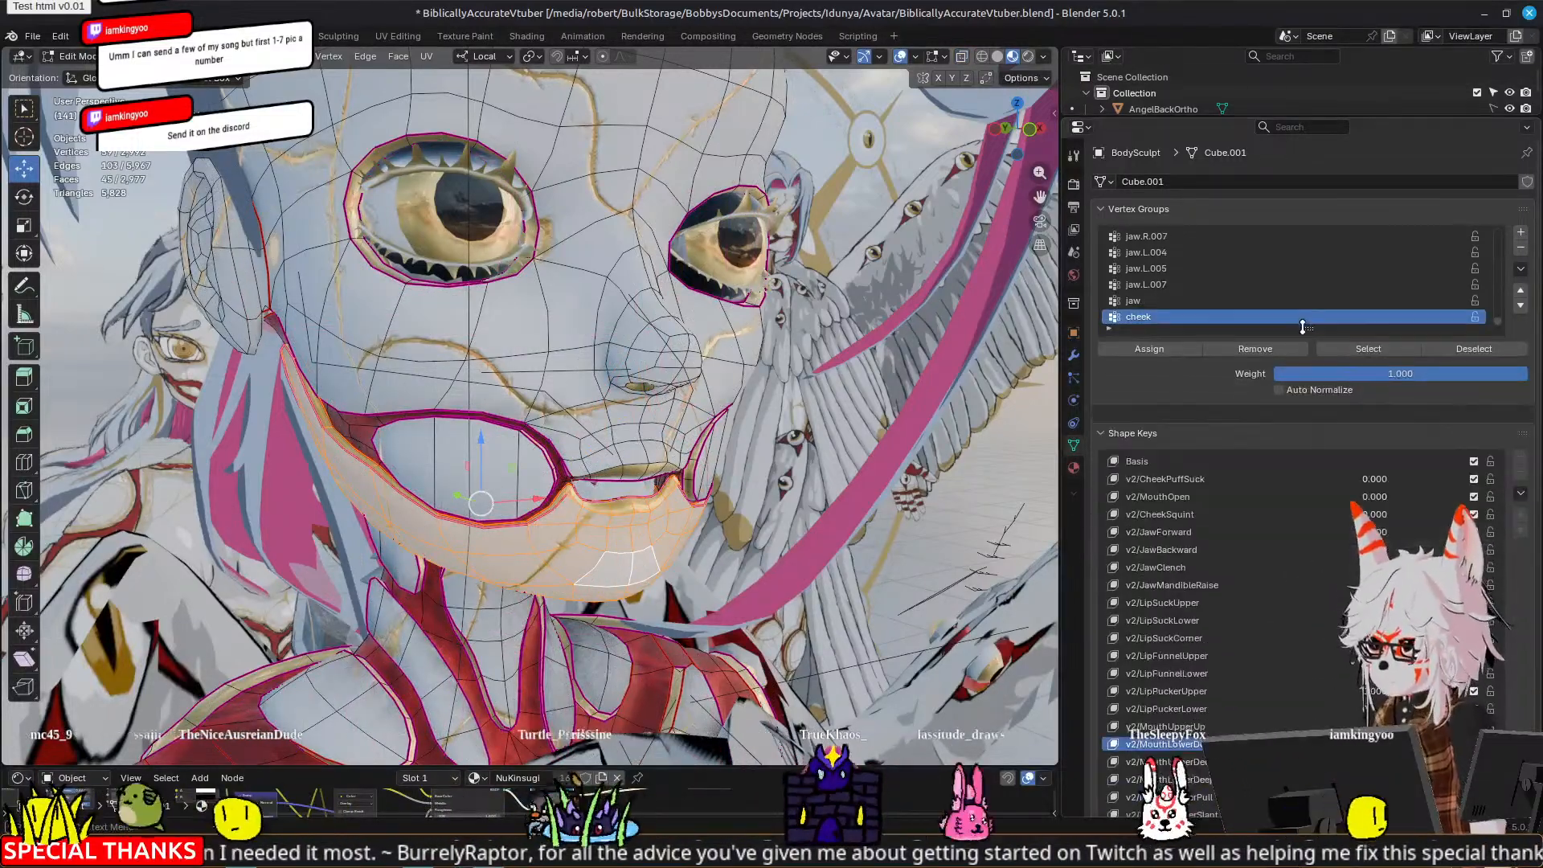
scroll(1536, 553, "down", 9)
scroll(1536, 555, "down", 4)
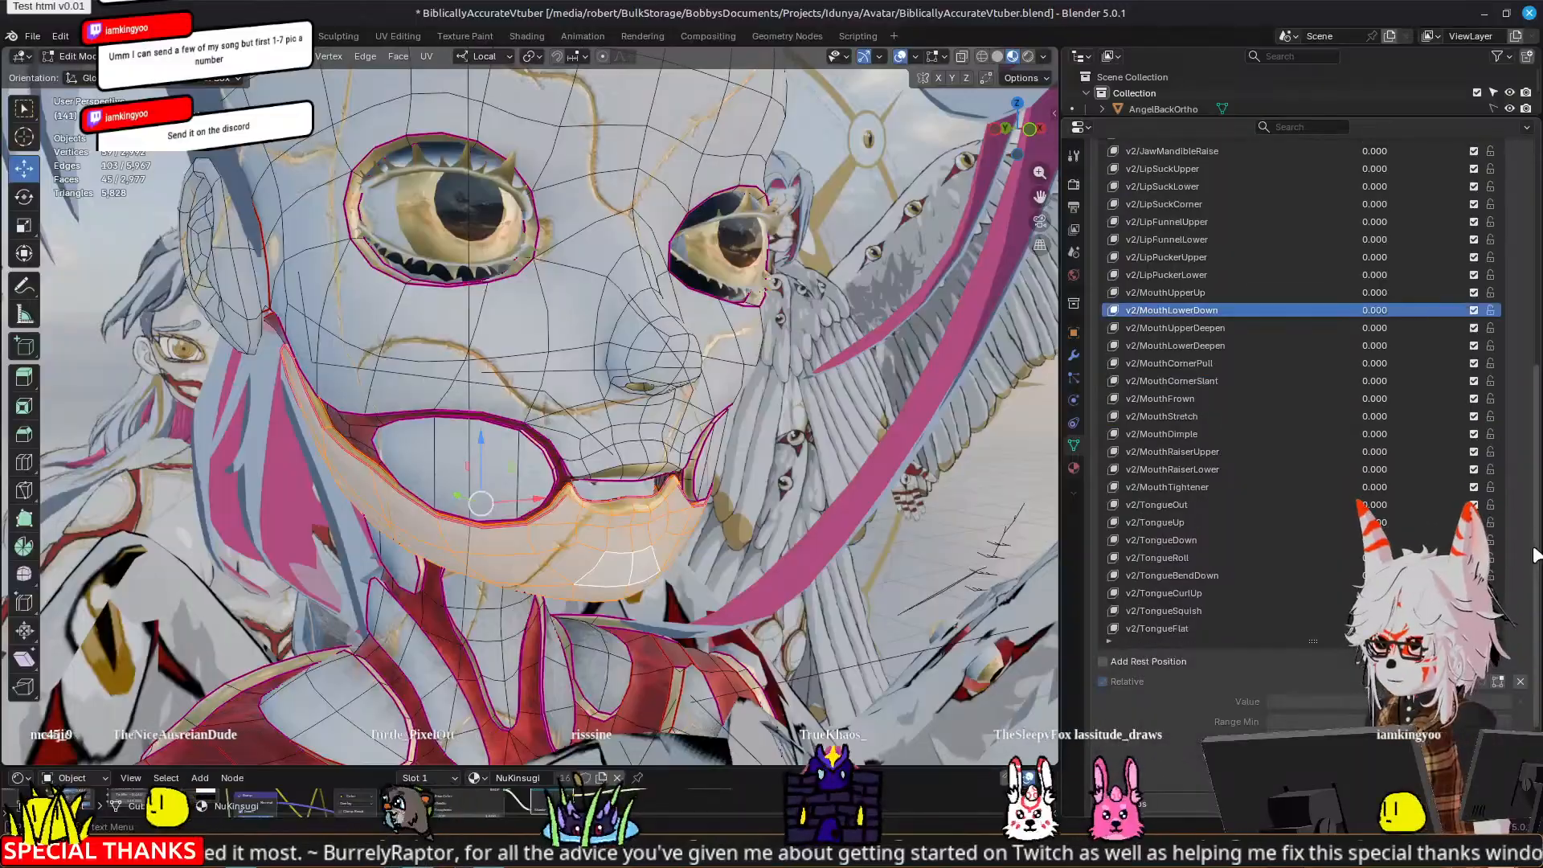
scroll(1414, 555, "up", 4)
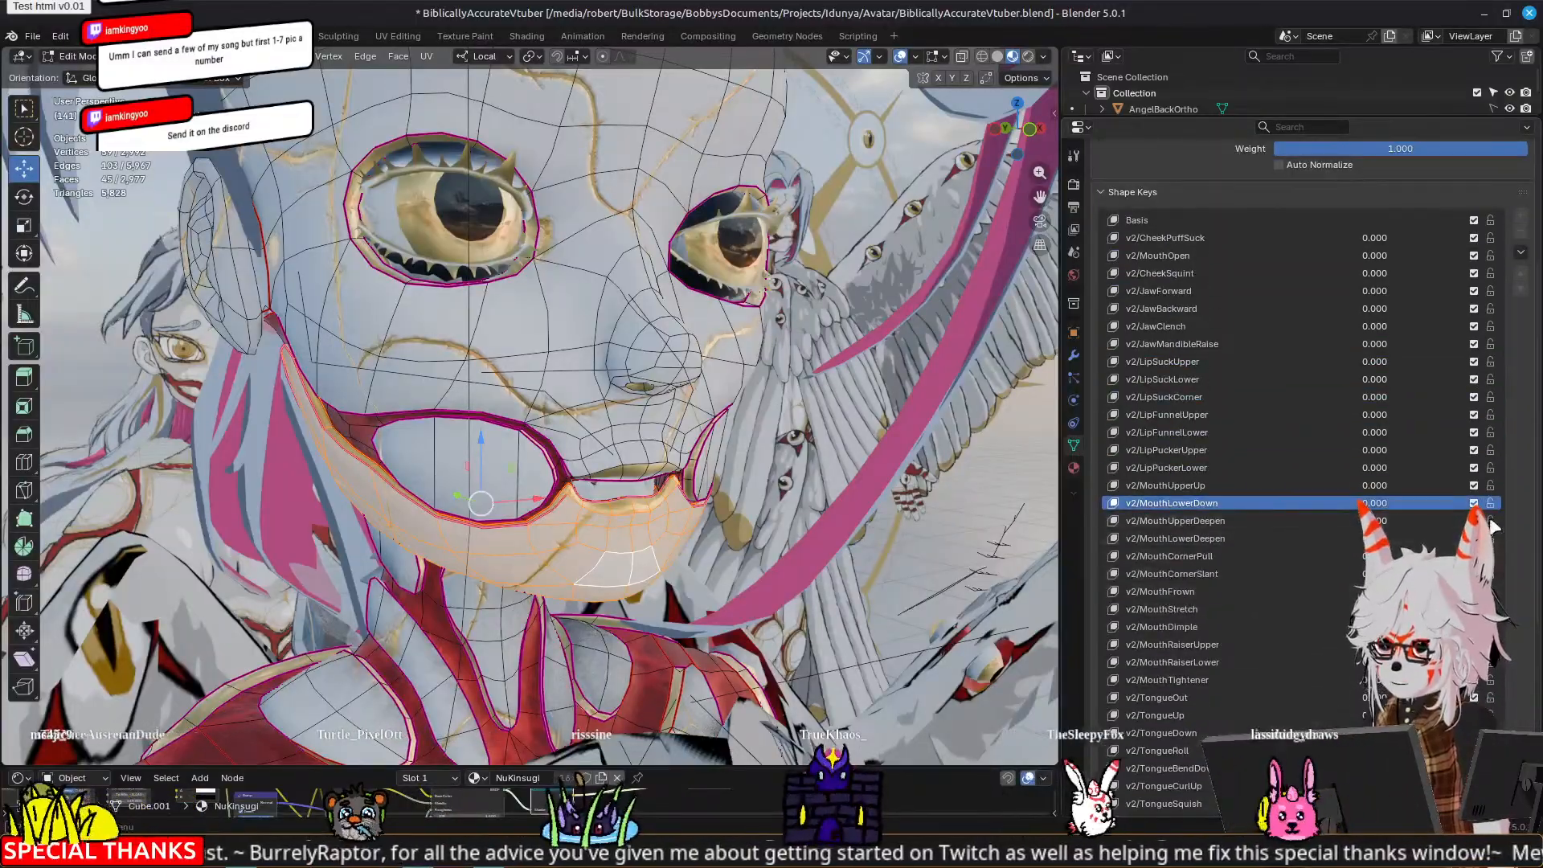
key("Tab")
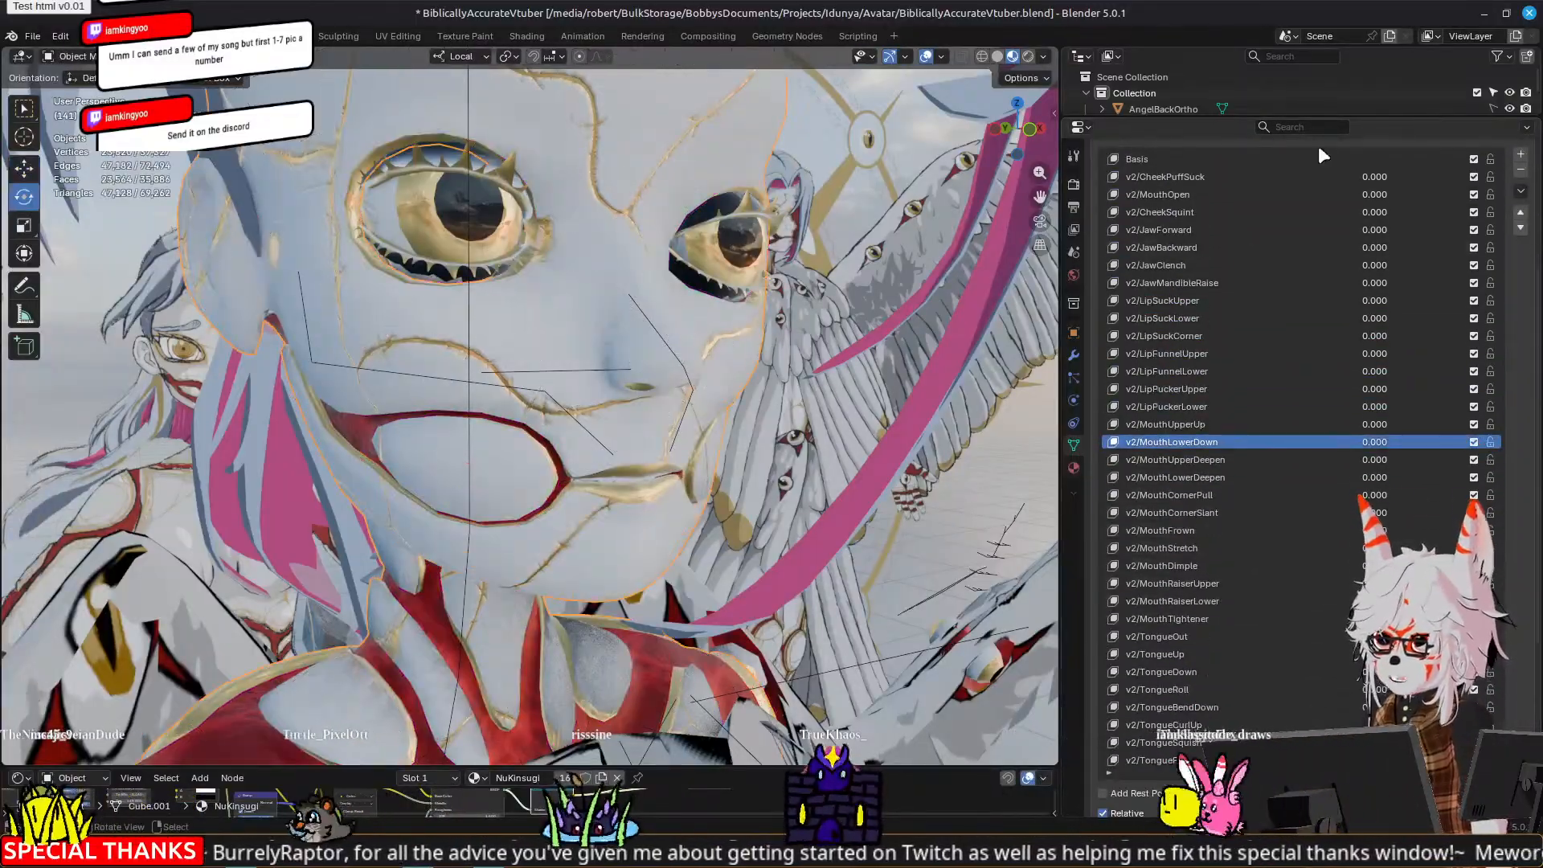
Step: Add a new shape key to the body mesh and name it v2/NasalDilation
left_click(1521, 155)
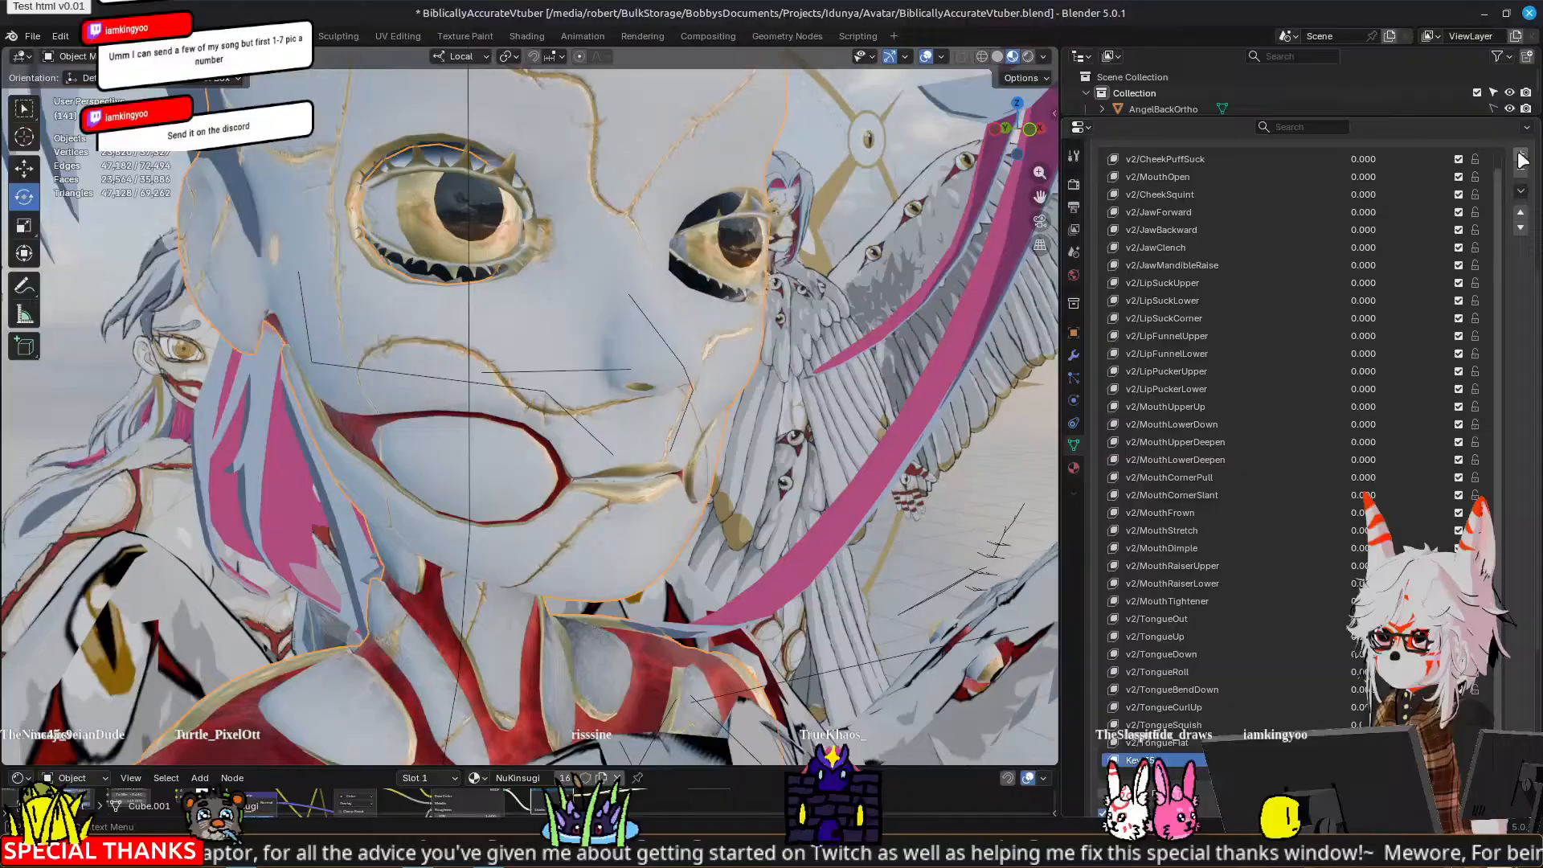
double_click(1157, 762)
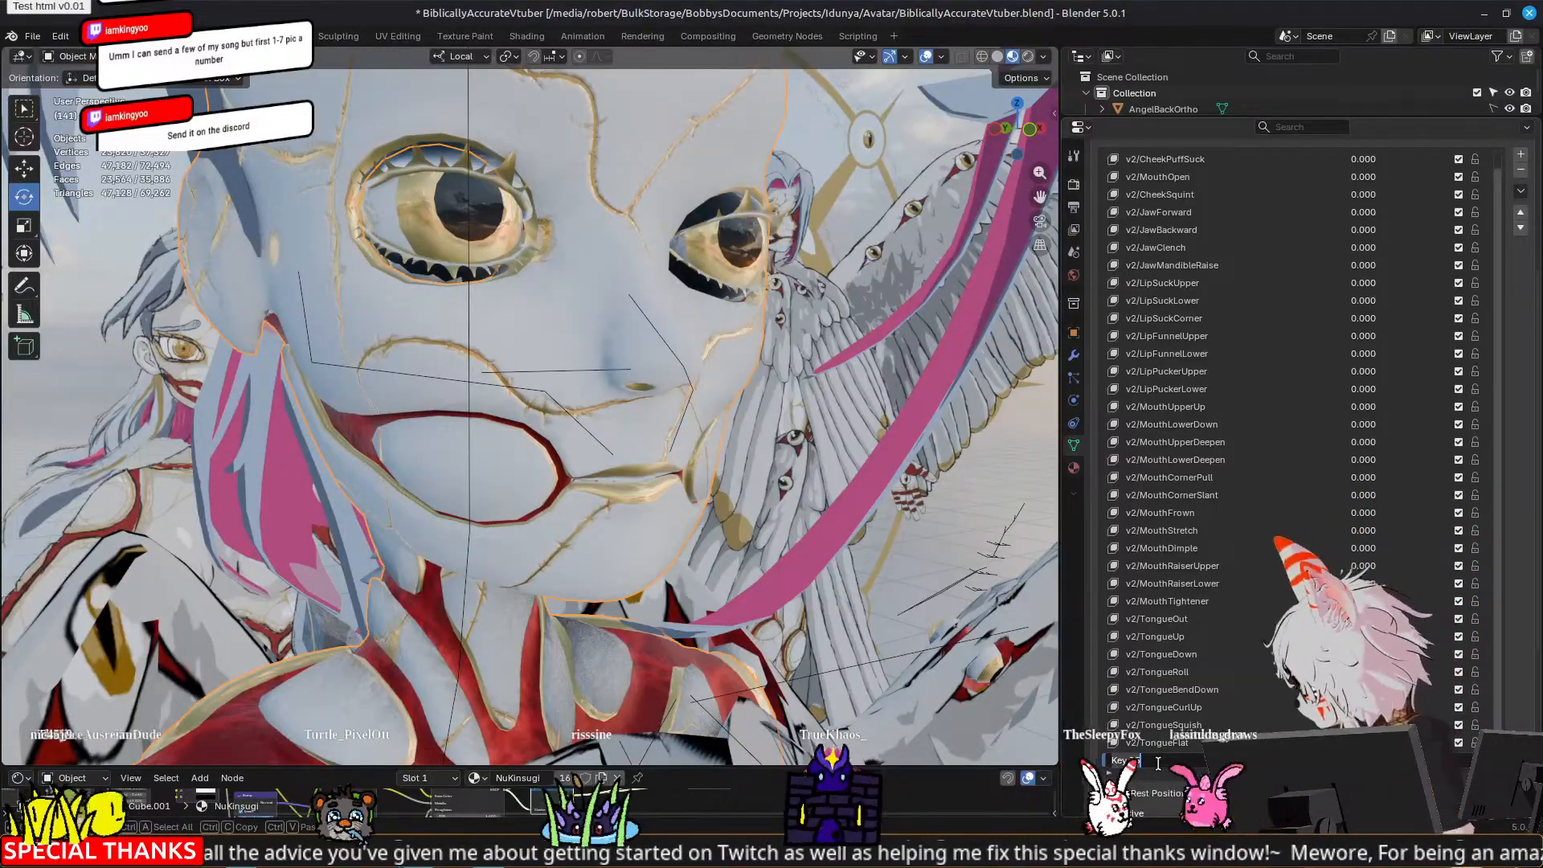
type("v2")
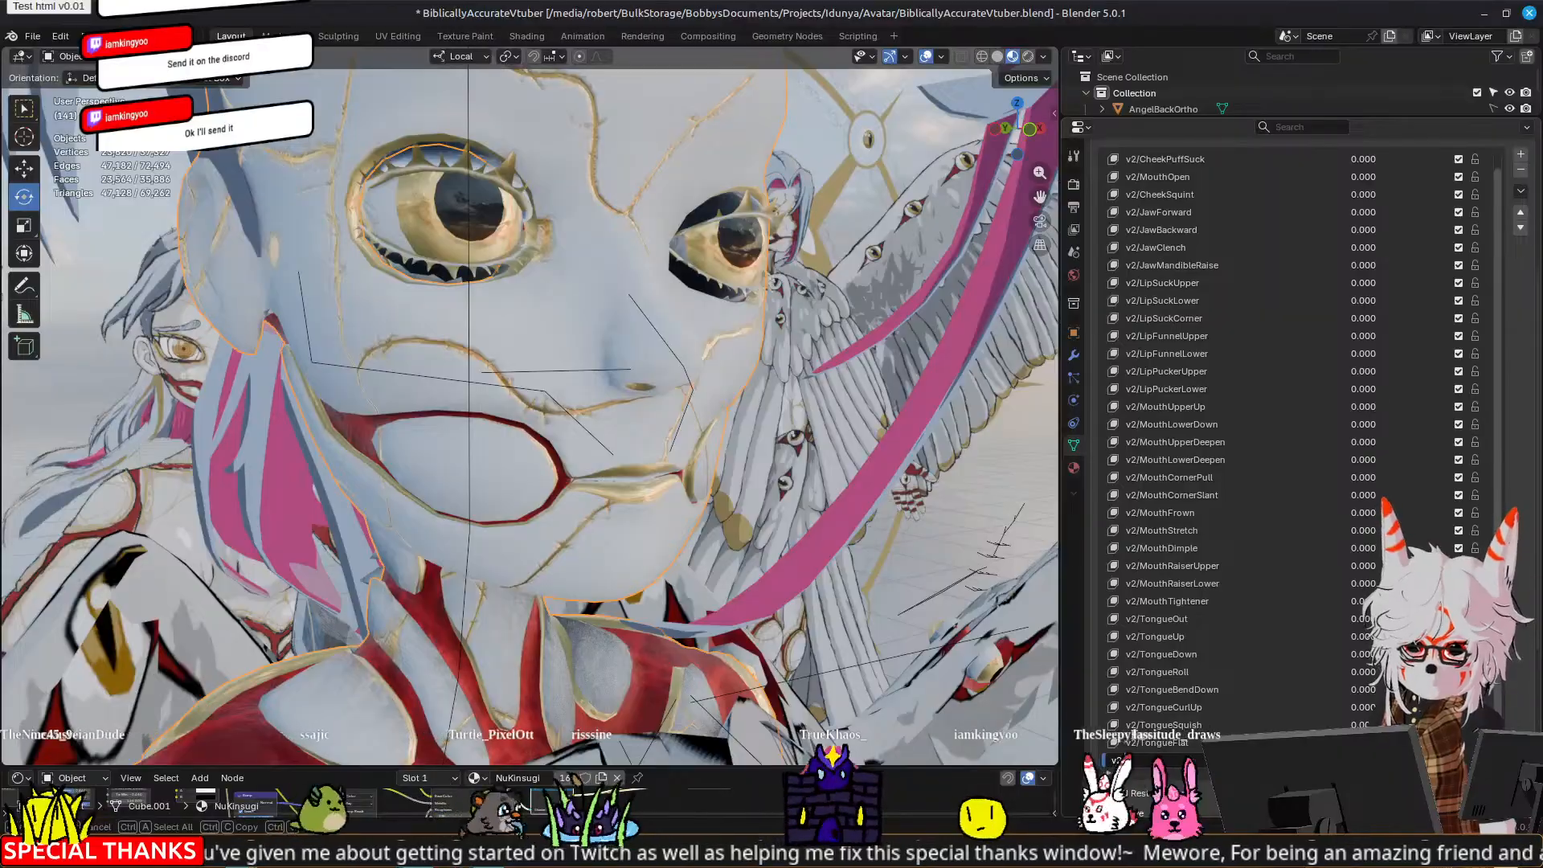
type("/")
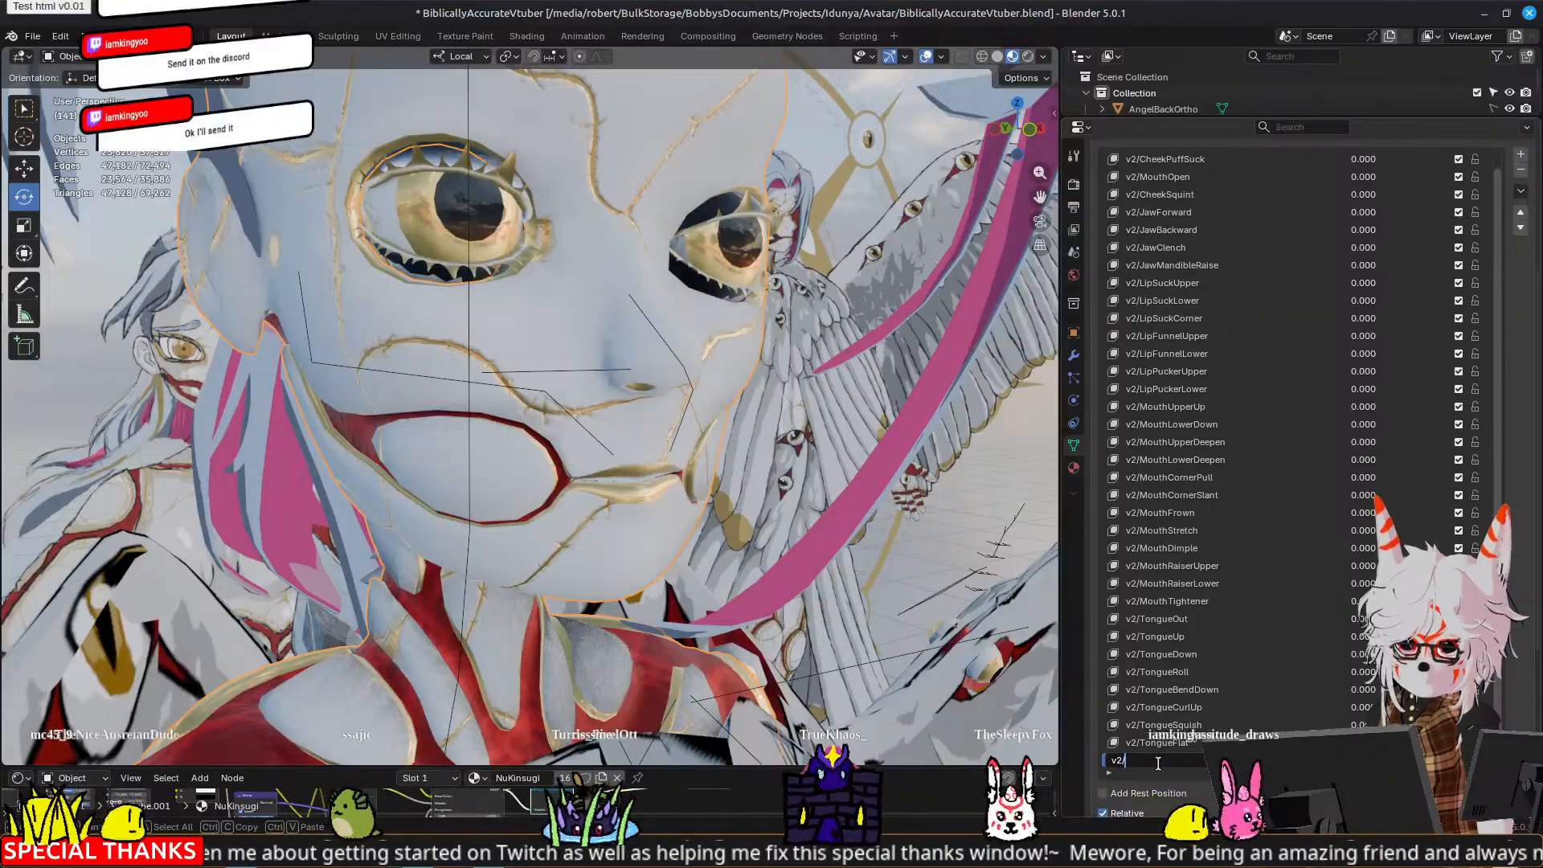
type("Na")
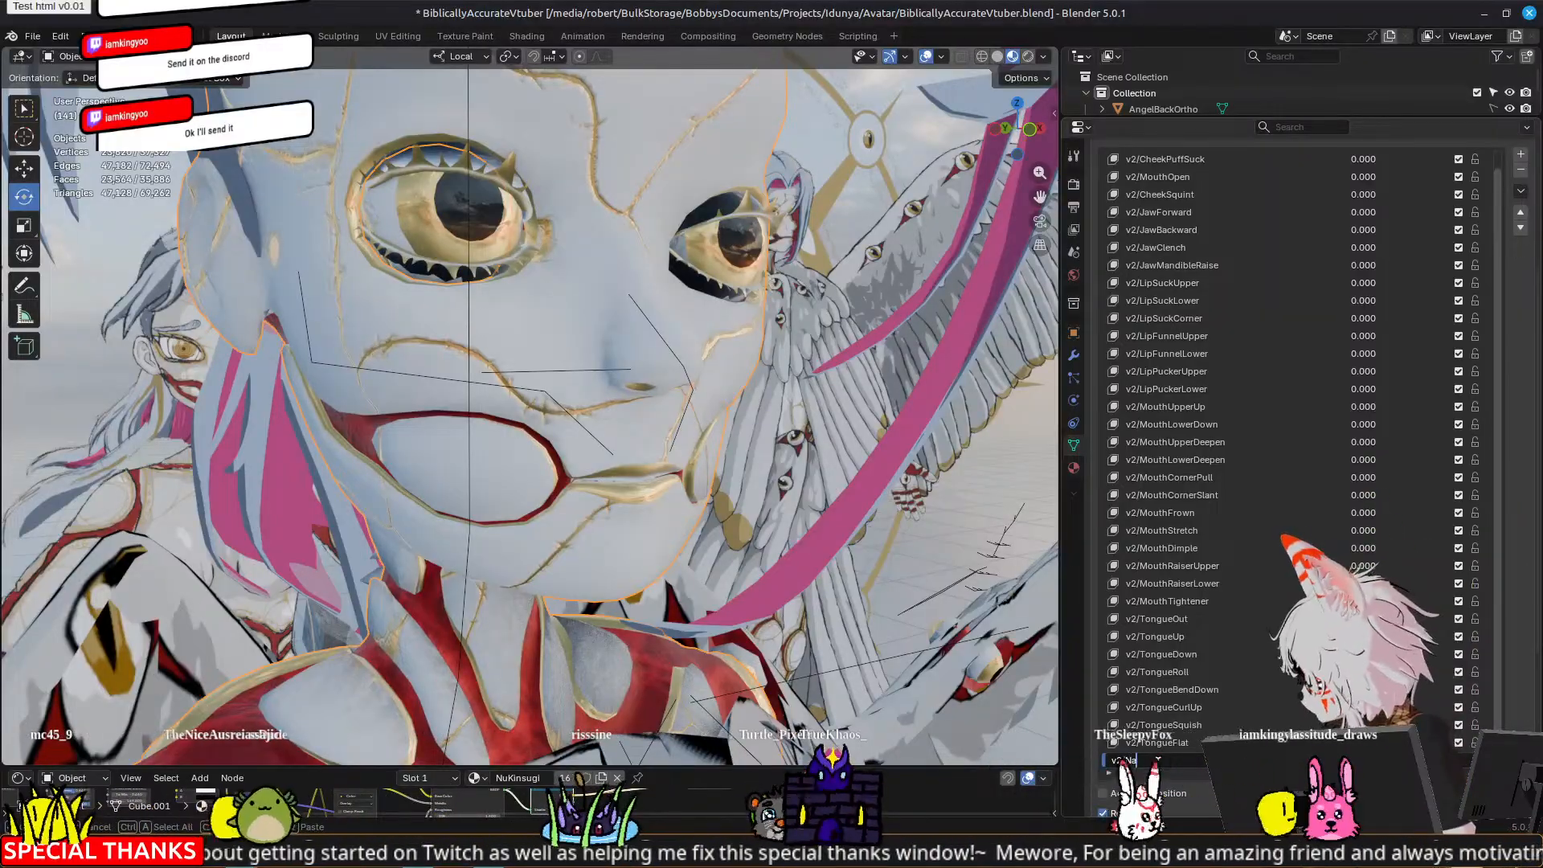
type("s")
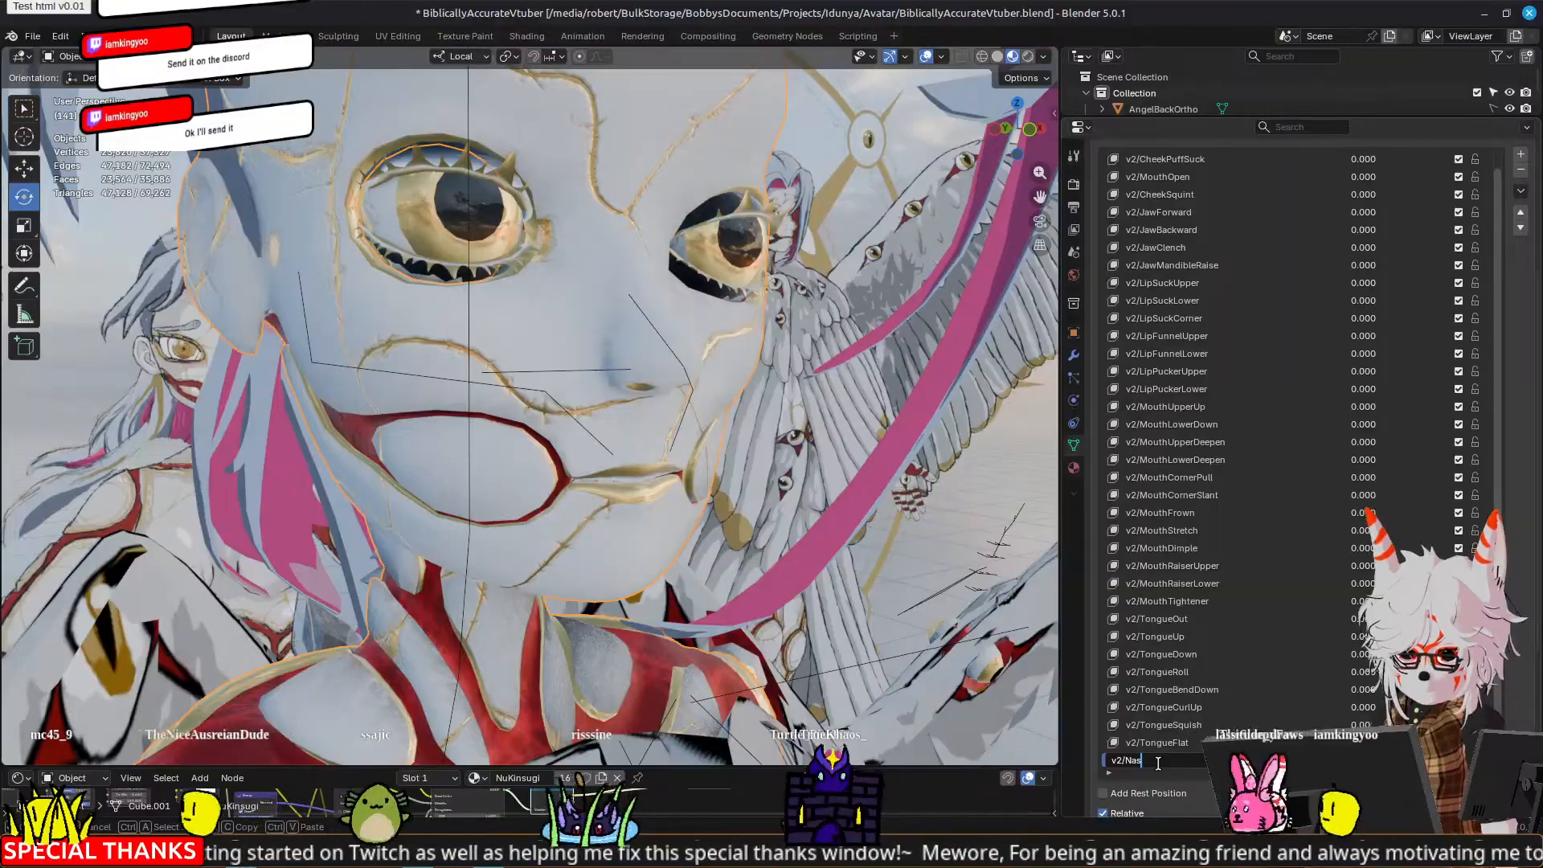
type("alD")
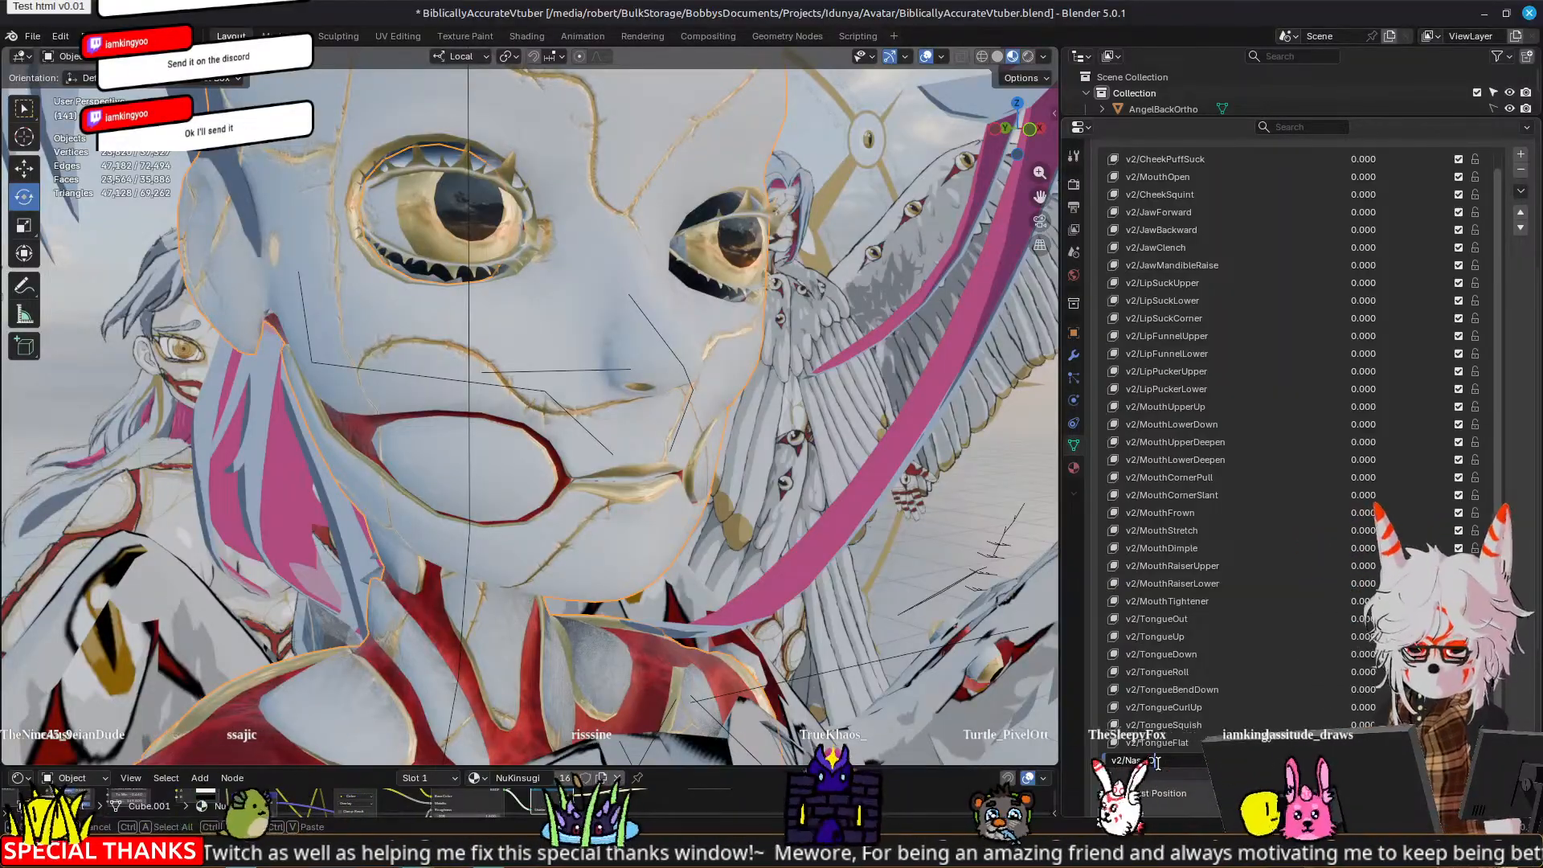
type("ilation")
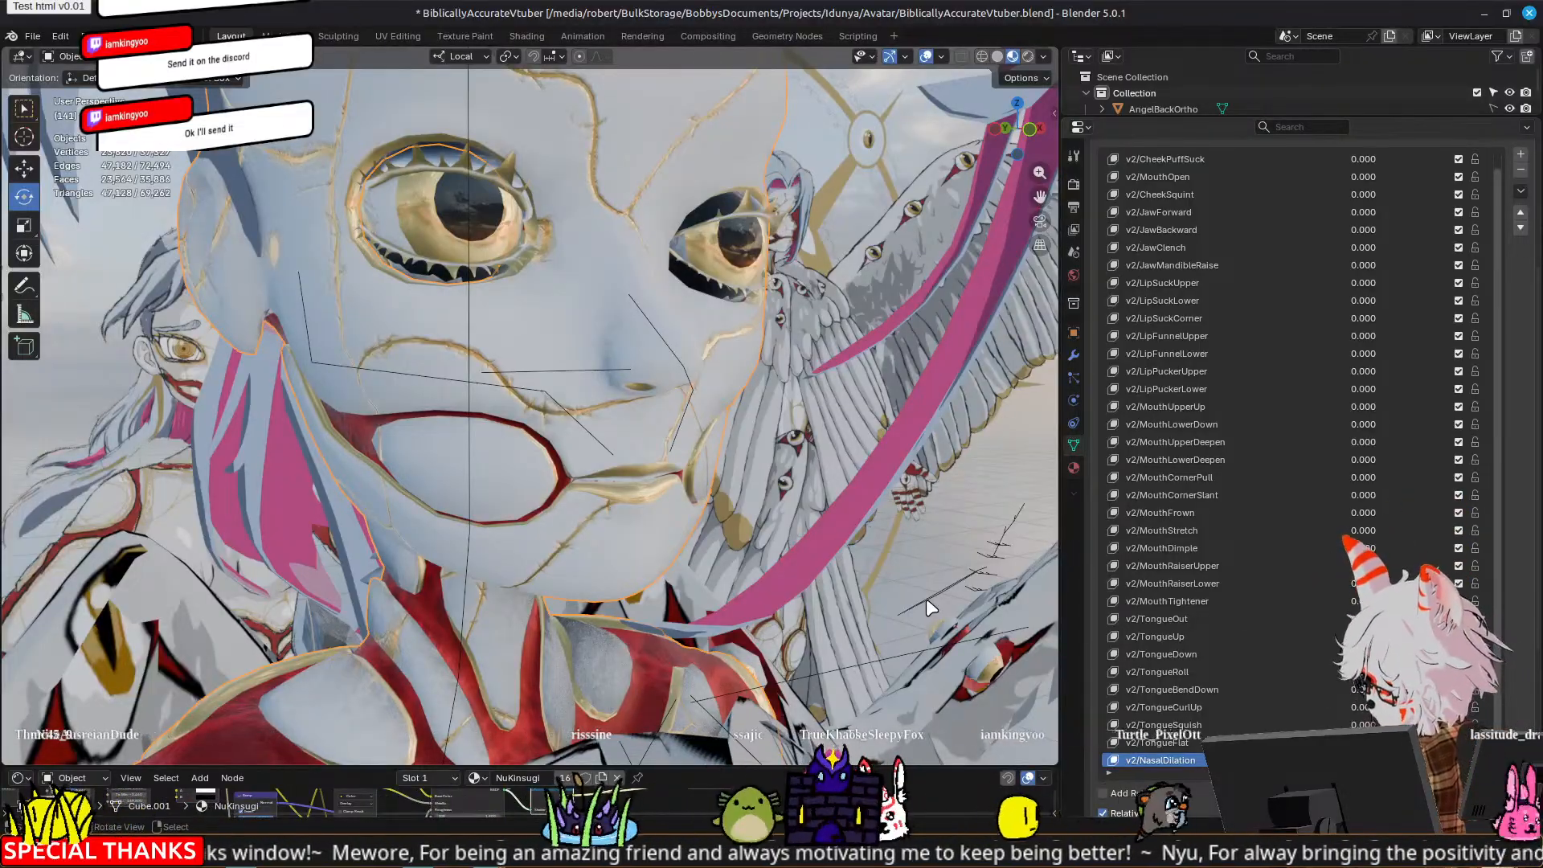
Step: Put the body mesh in Edit Mode and select the edge loop around the nostril opening under the nose
middle_click_drag(681, 385, 668, 386)
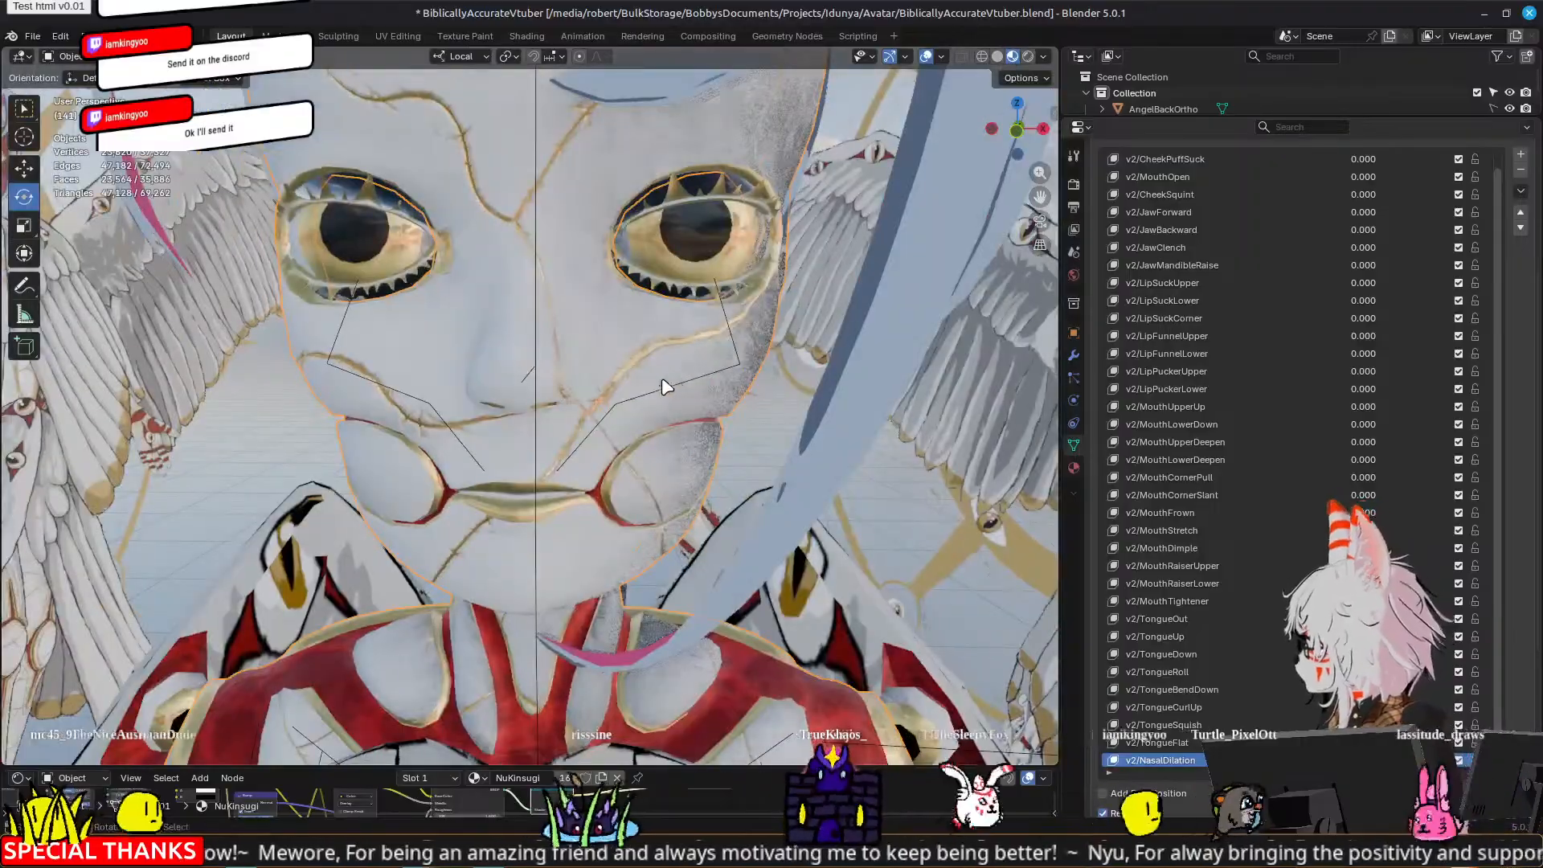
key("Tab")
scroll(555, 392, "up", 5)
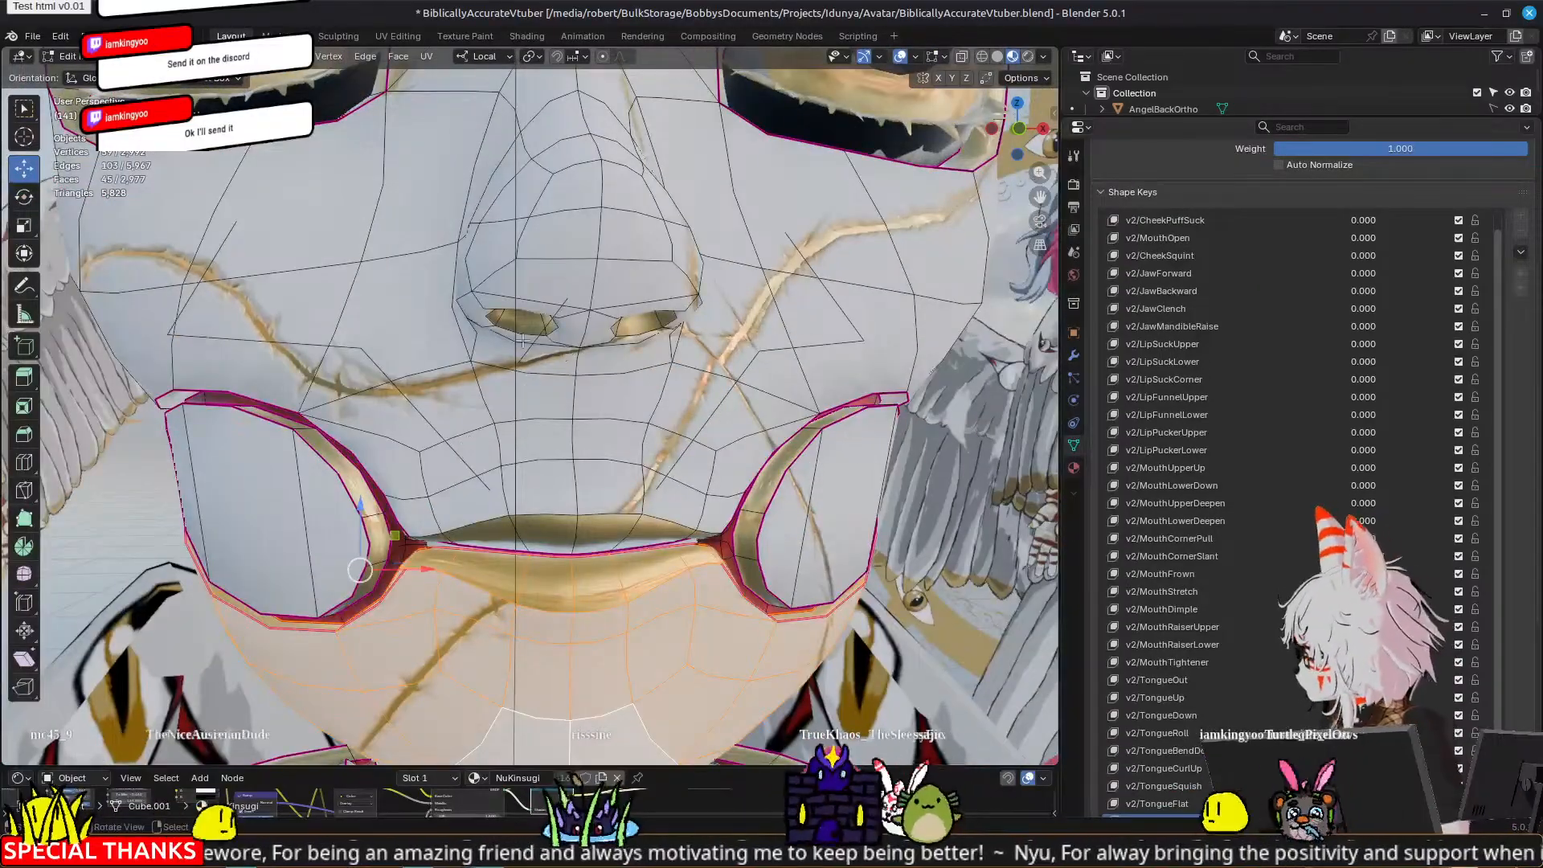
left_click(484, 307)
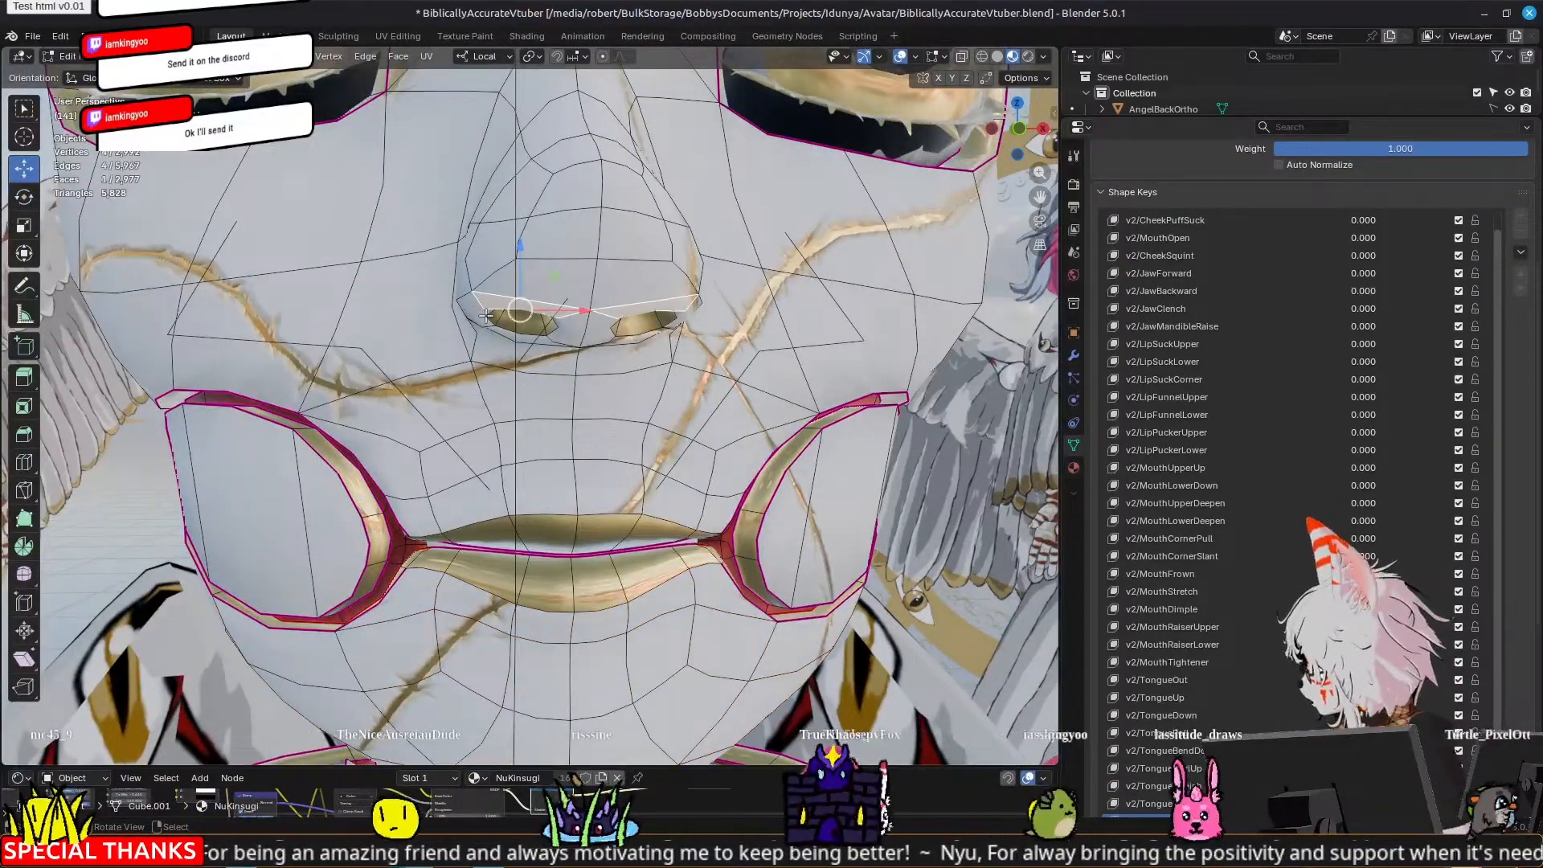
left_click(486, 309, "alt")
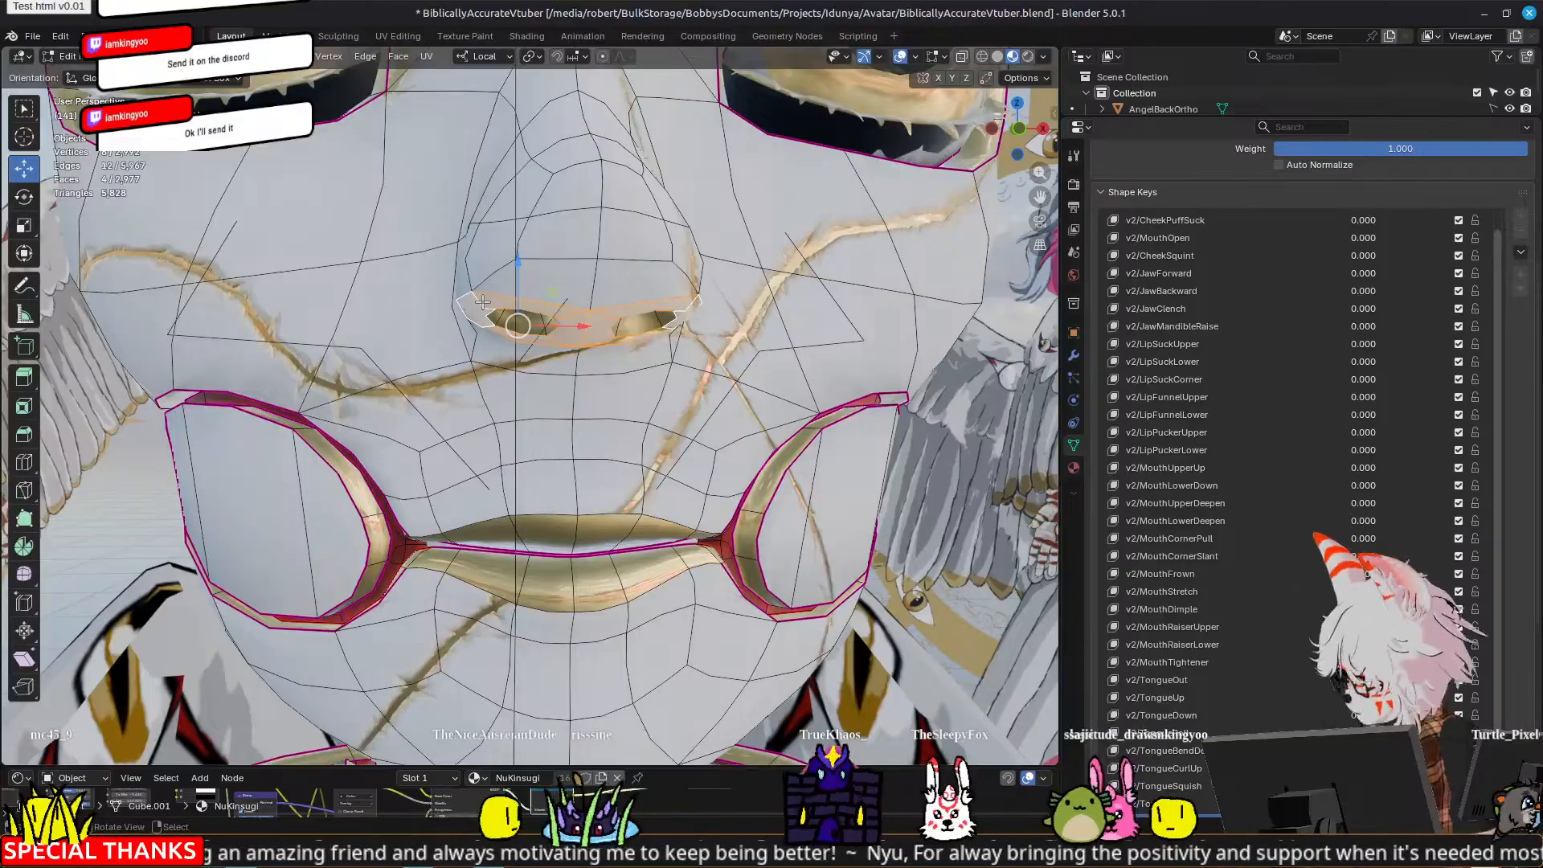
scroll(483, 302, "up", 7)
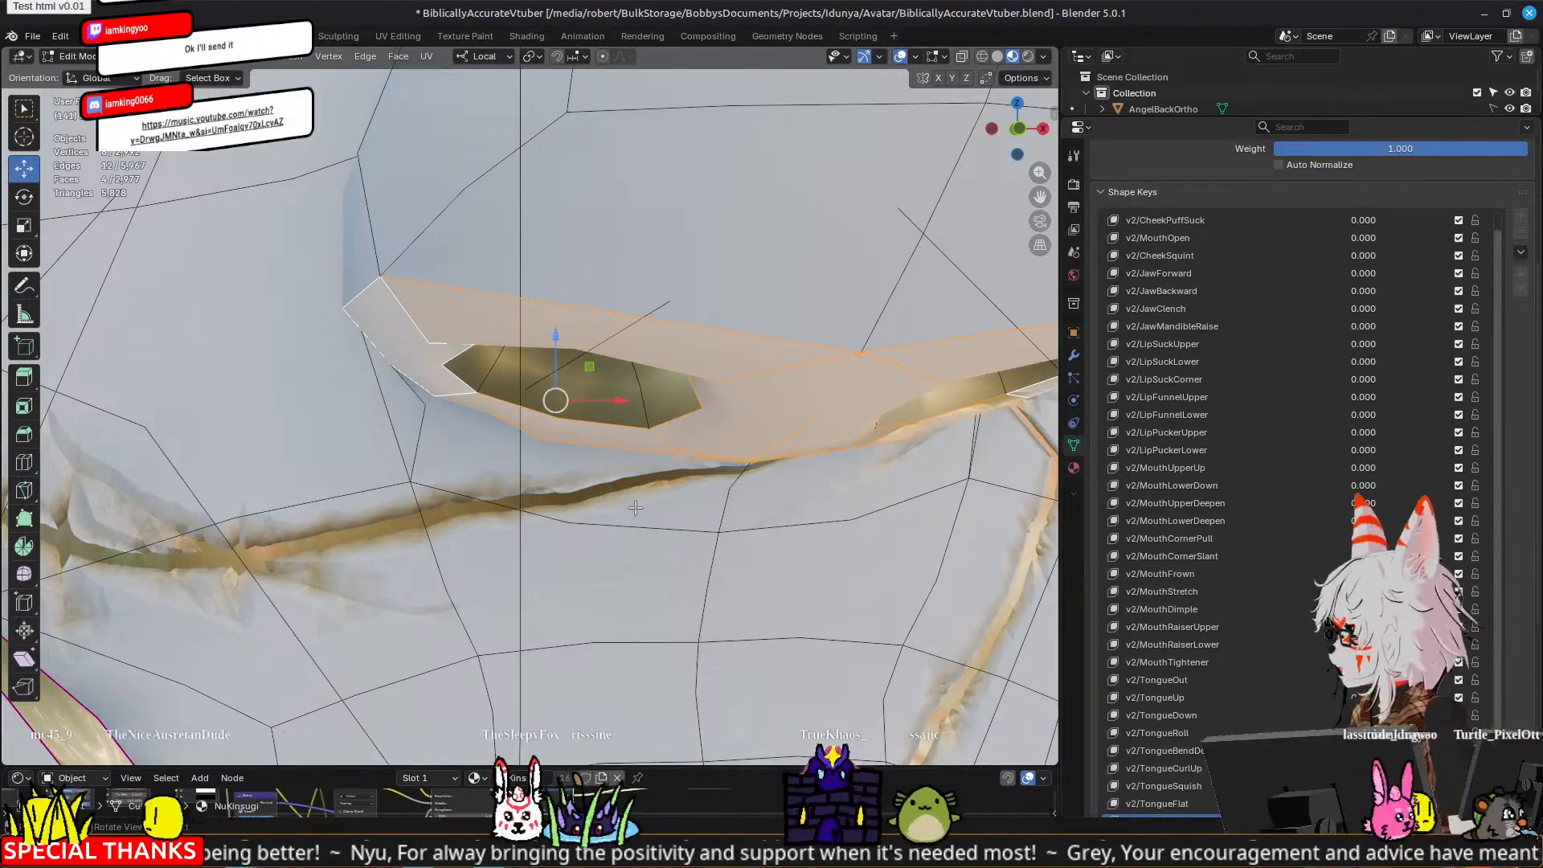
middle_click_drag(634, 506, 691, 427)
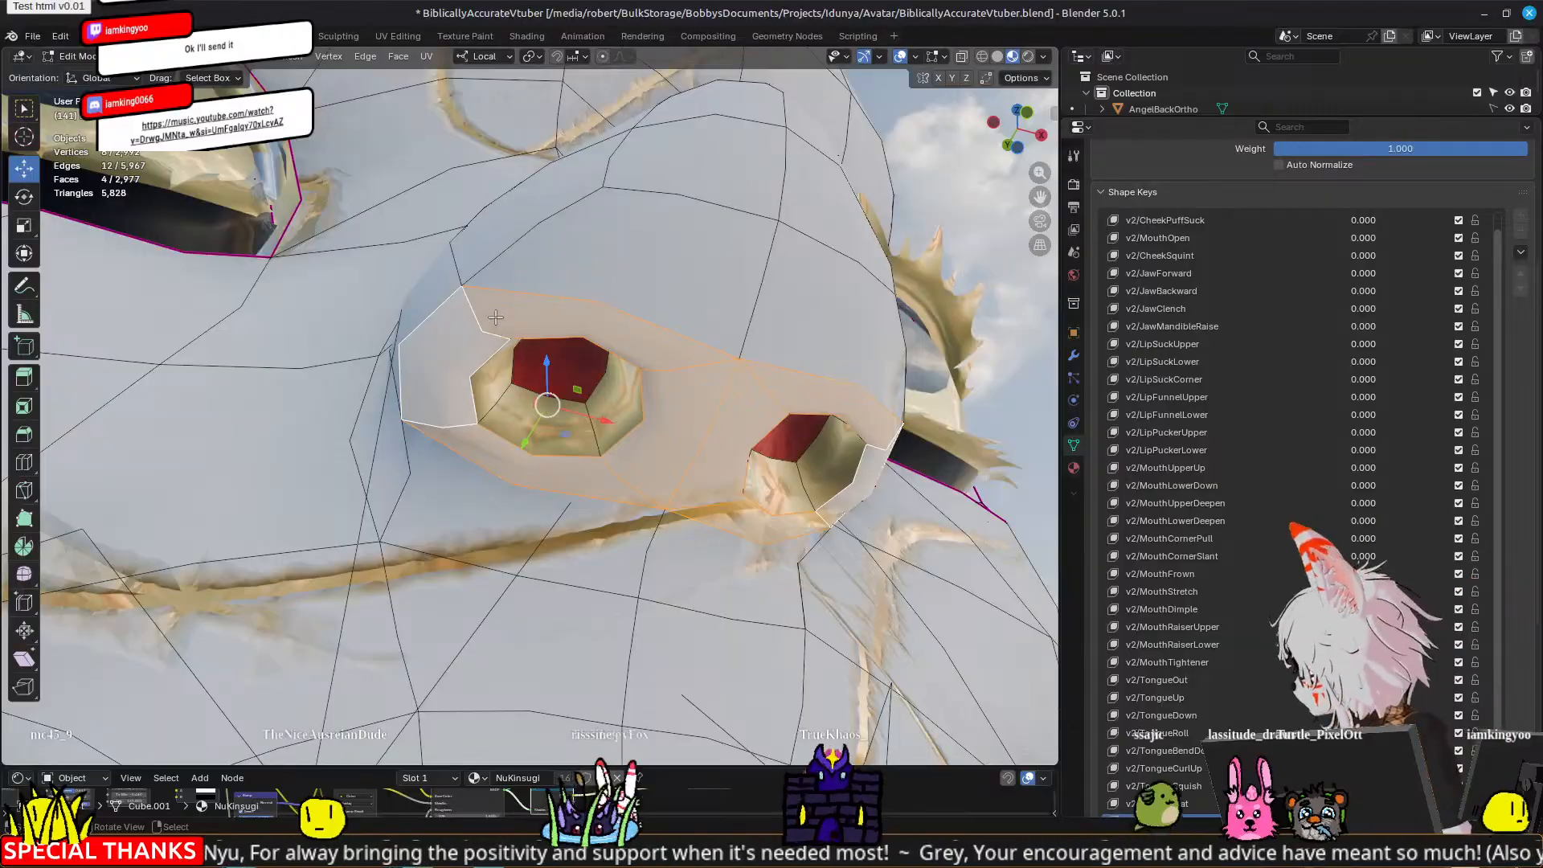
left_click(532, 336, "alt")
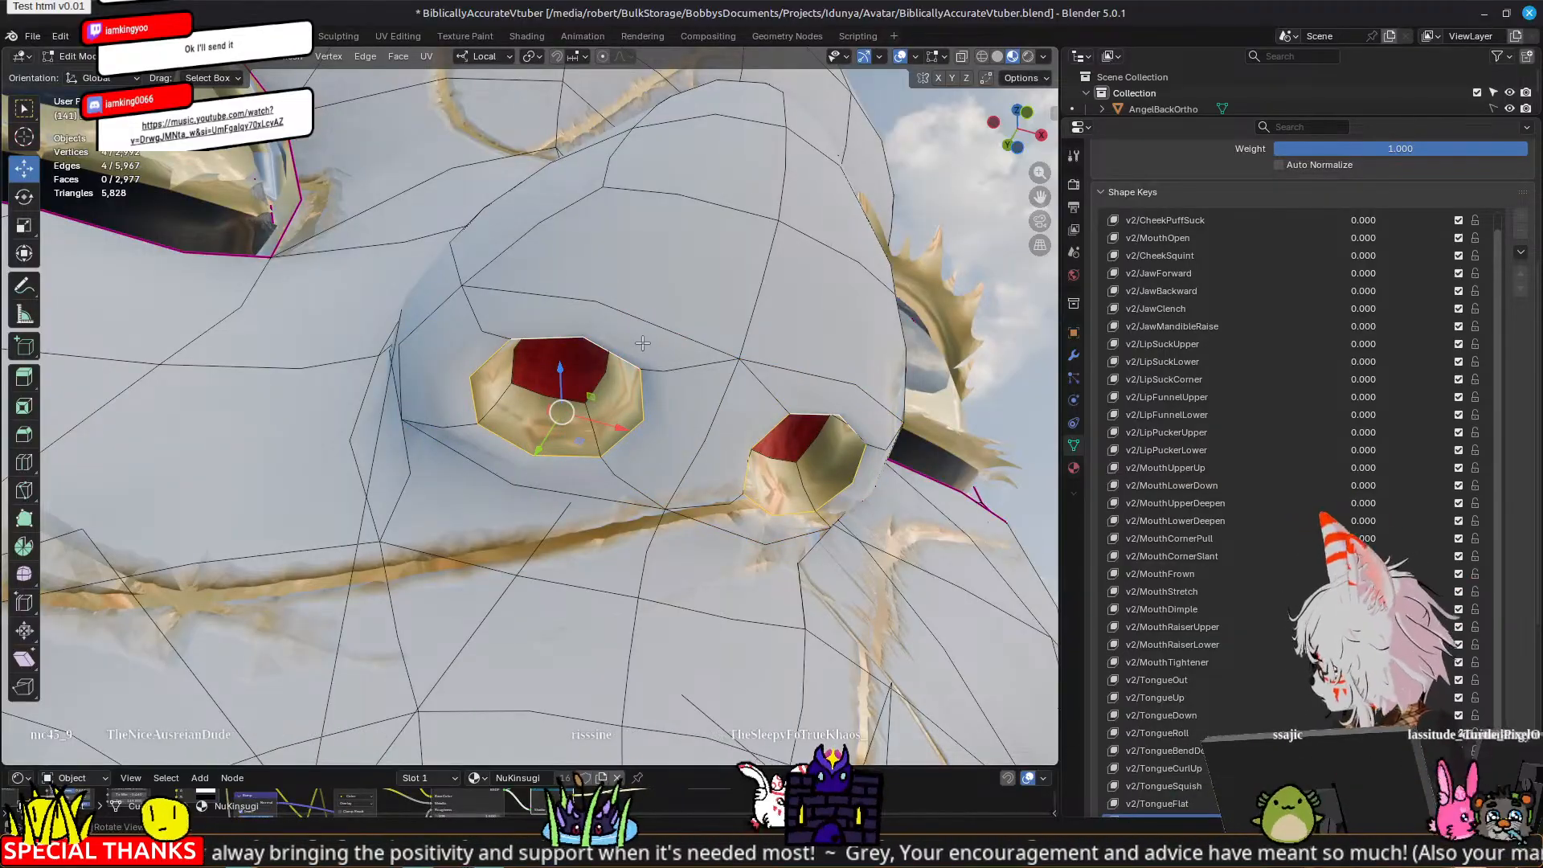
Step: Scale the nostril edge loop up uniformly to about 1.61 to widen both nostrils
key("s")
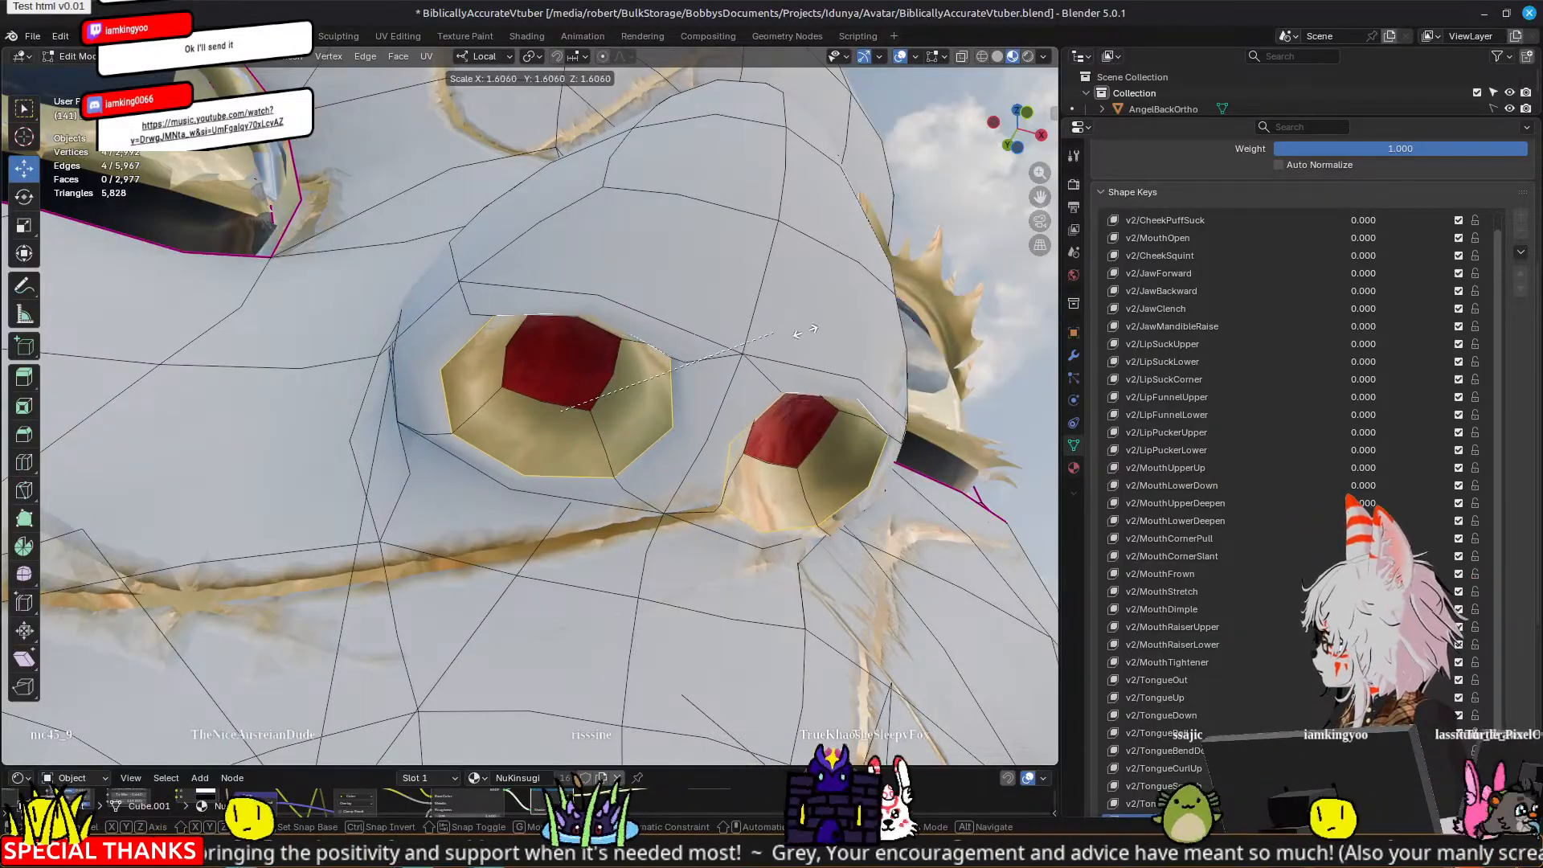
right_click(918, 321)
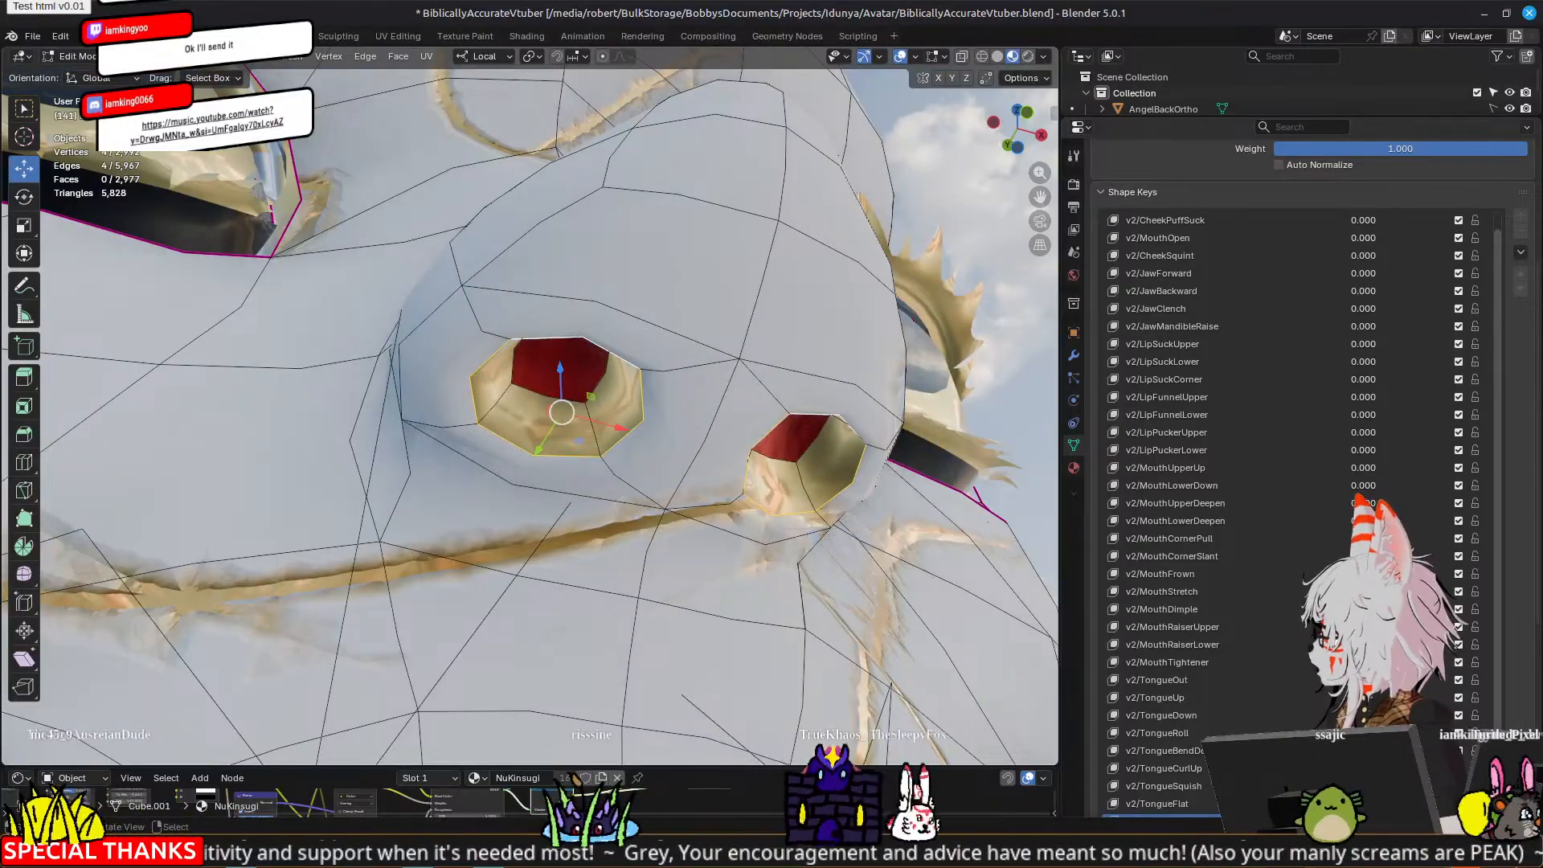
key("s")
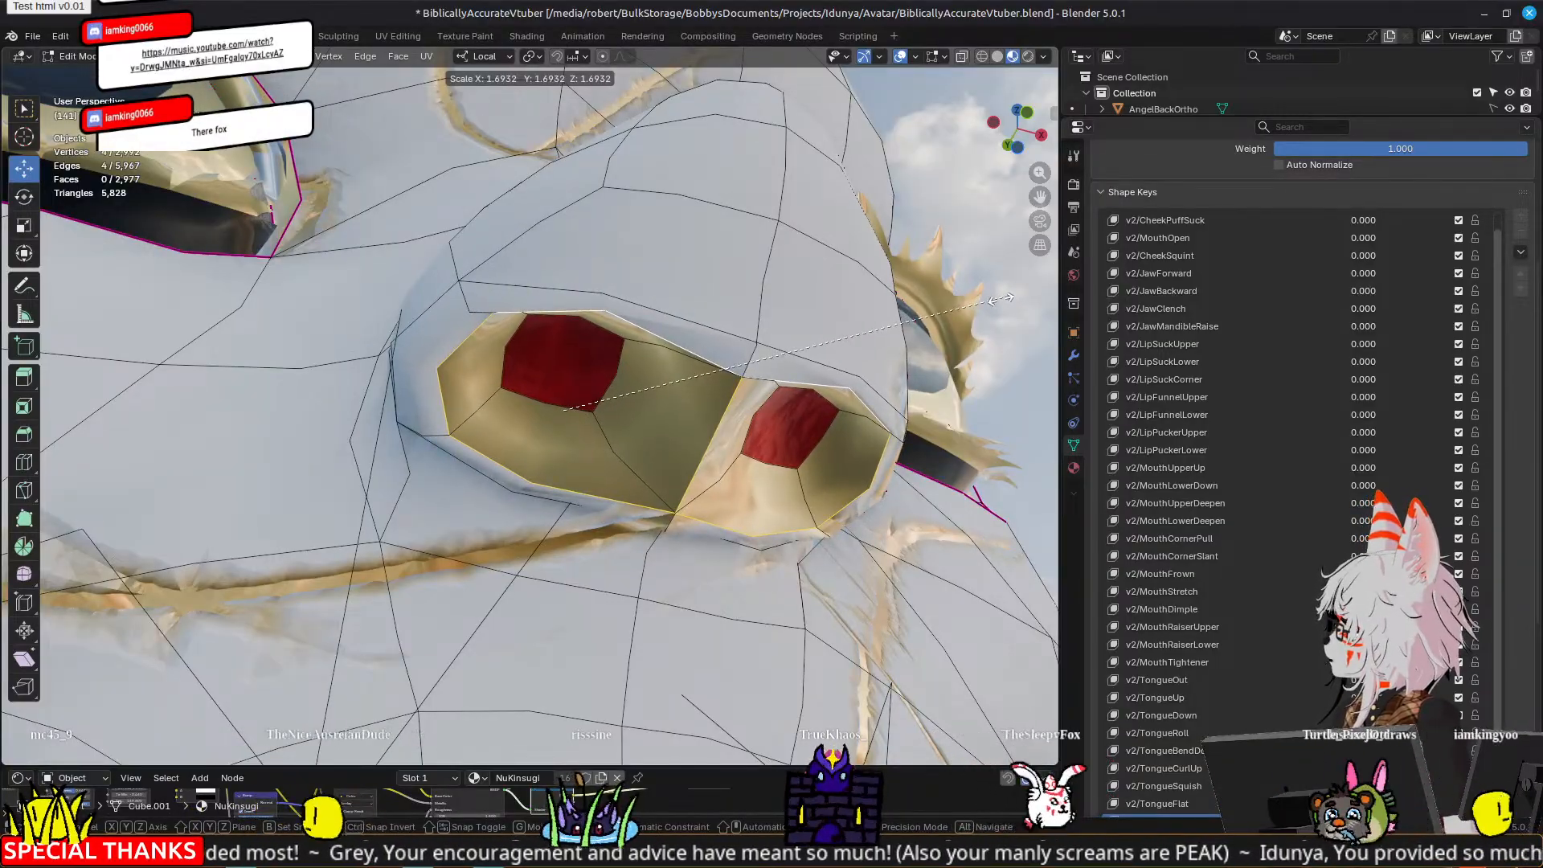
left_click(981, 306)
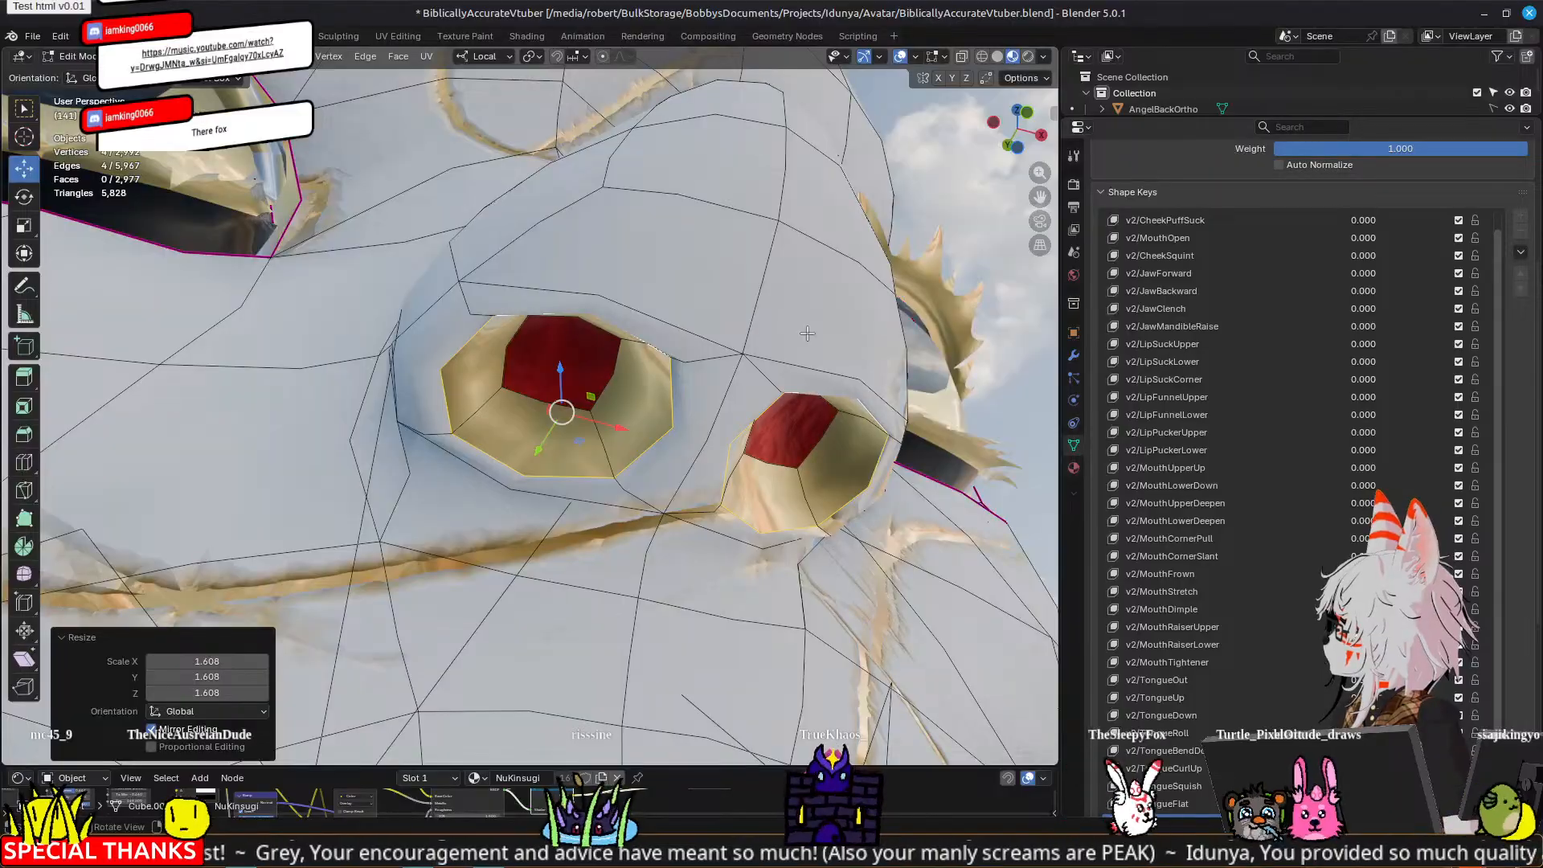
Step: Select the edge on the outer side of the nostril wing and move it outward along the local X axis
middle_click_drag(806, 333, 592, 348)
left_click(416, 322)
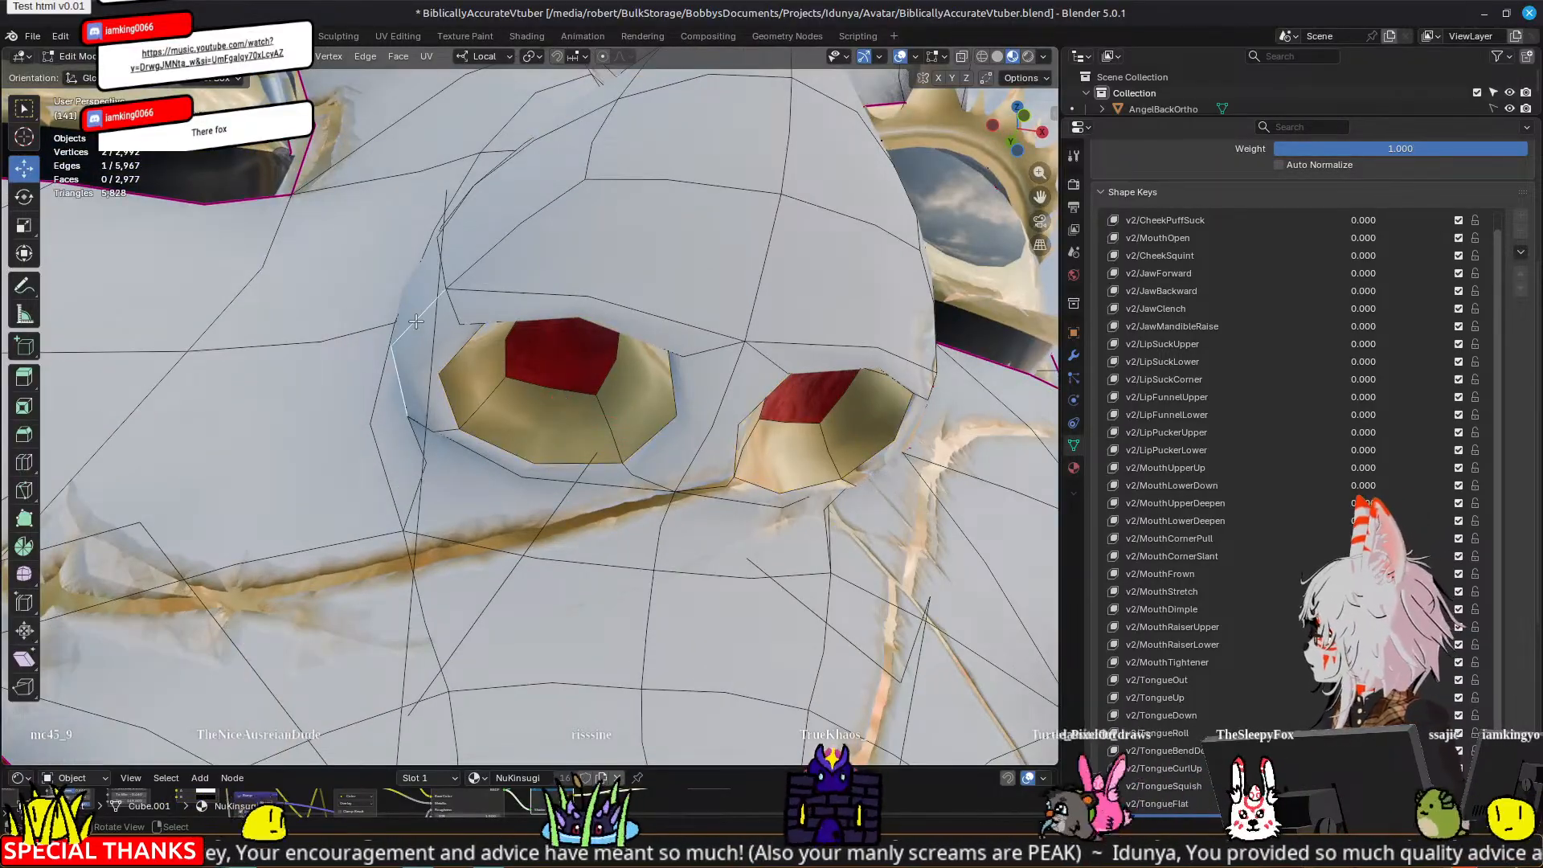
middle_click_drag(426, 330, 522, 423)
scroll(474, 371, "down", 4)
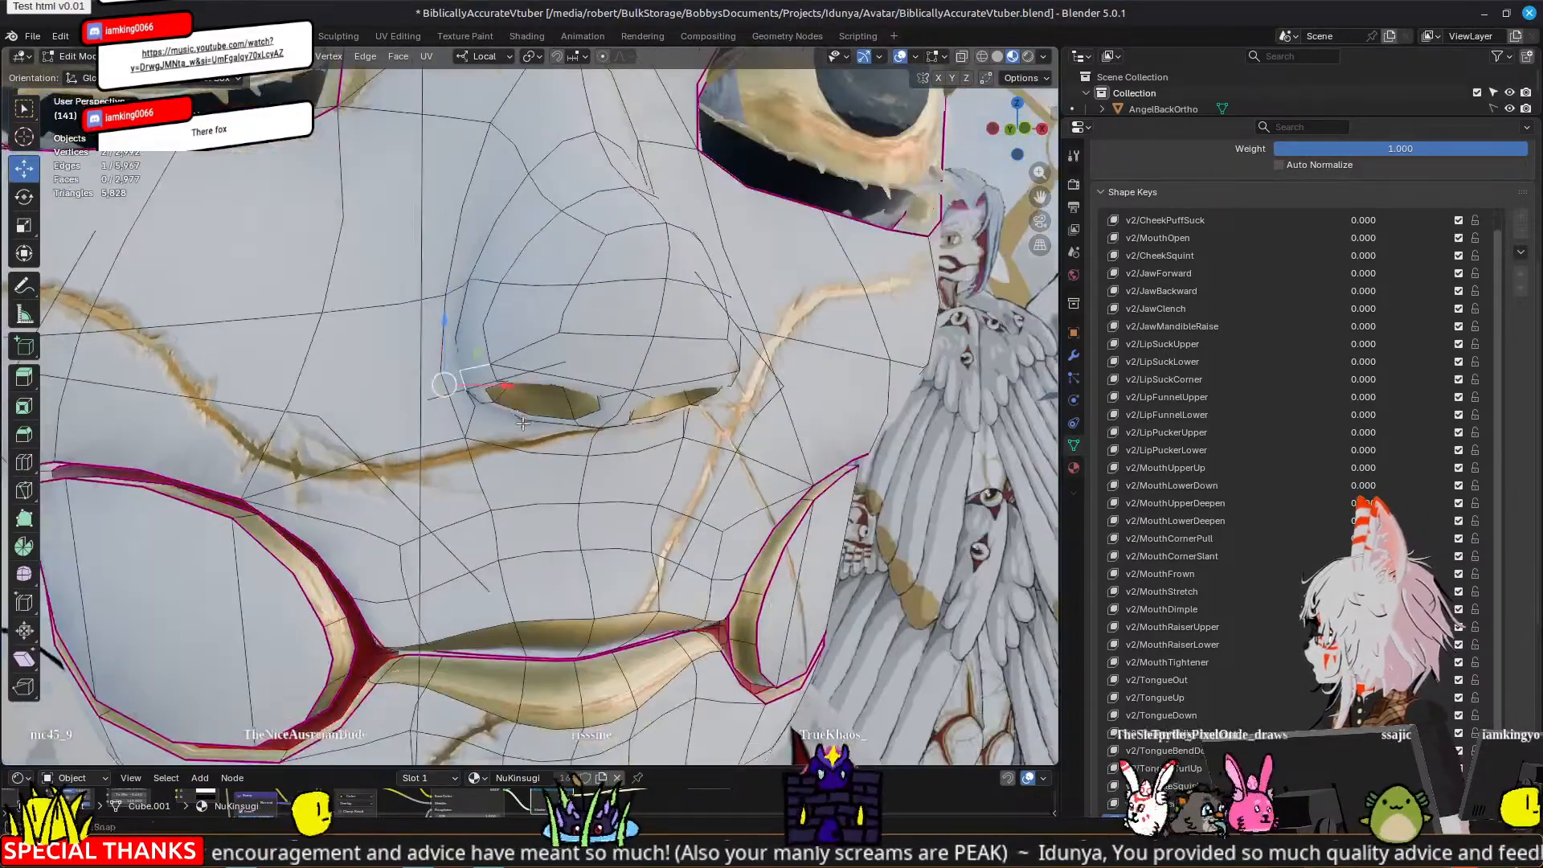
left_click_drag(490, 386, 456, 385)
Step: In vertex selection mode, select the two vertices above the outer nostril and scale them uniformly to about 1.845
middle_click_drag(456, 385, 636, 359)
key("1")
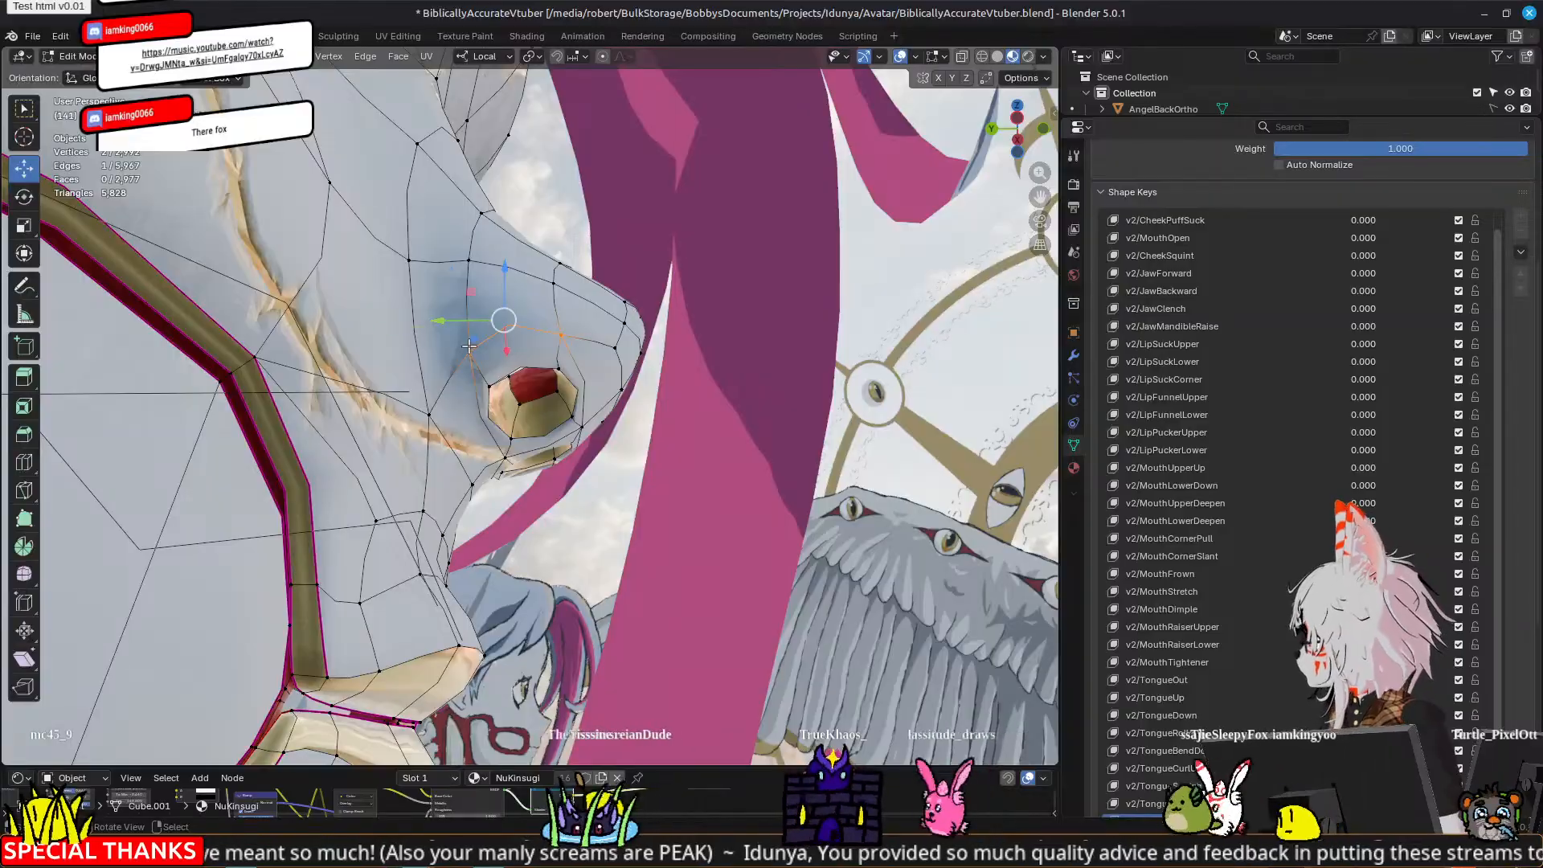
left_click(492, 333)
left_click(561, 335, "shift")
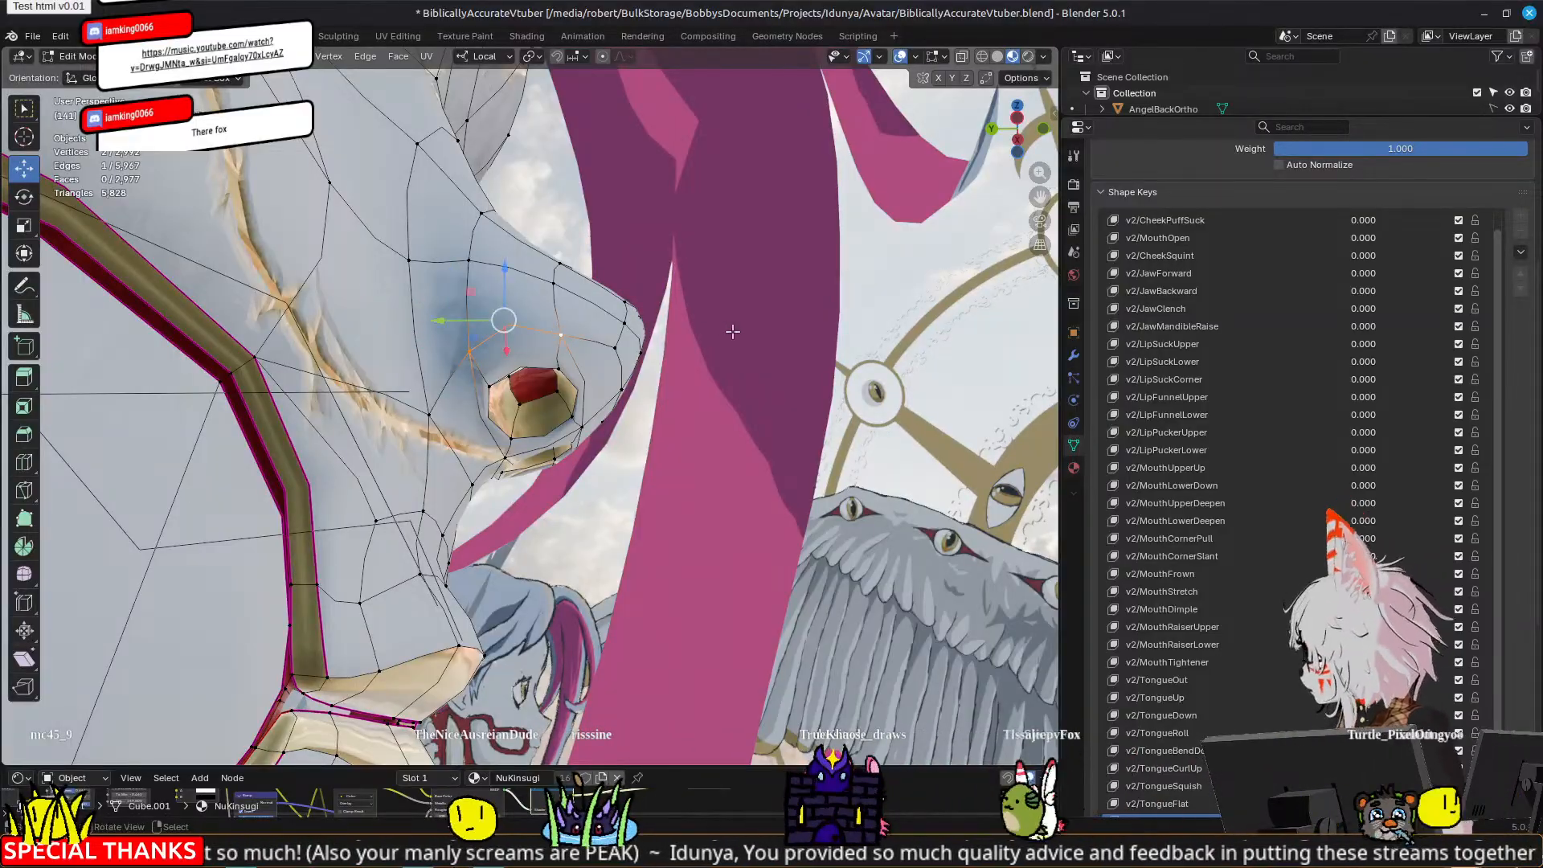
key("s")
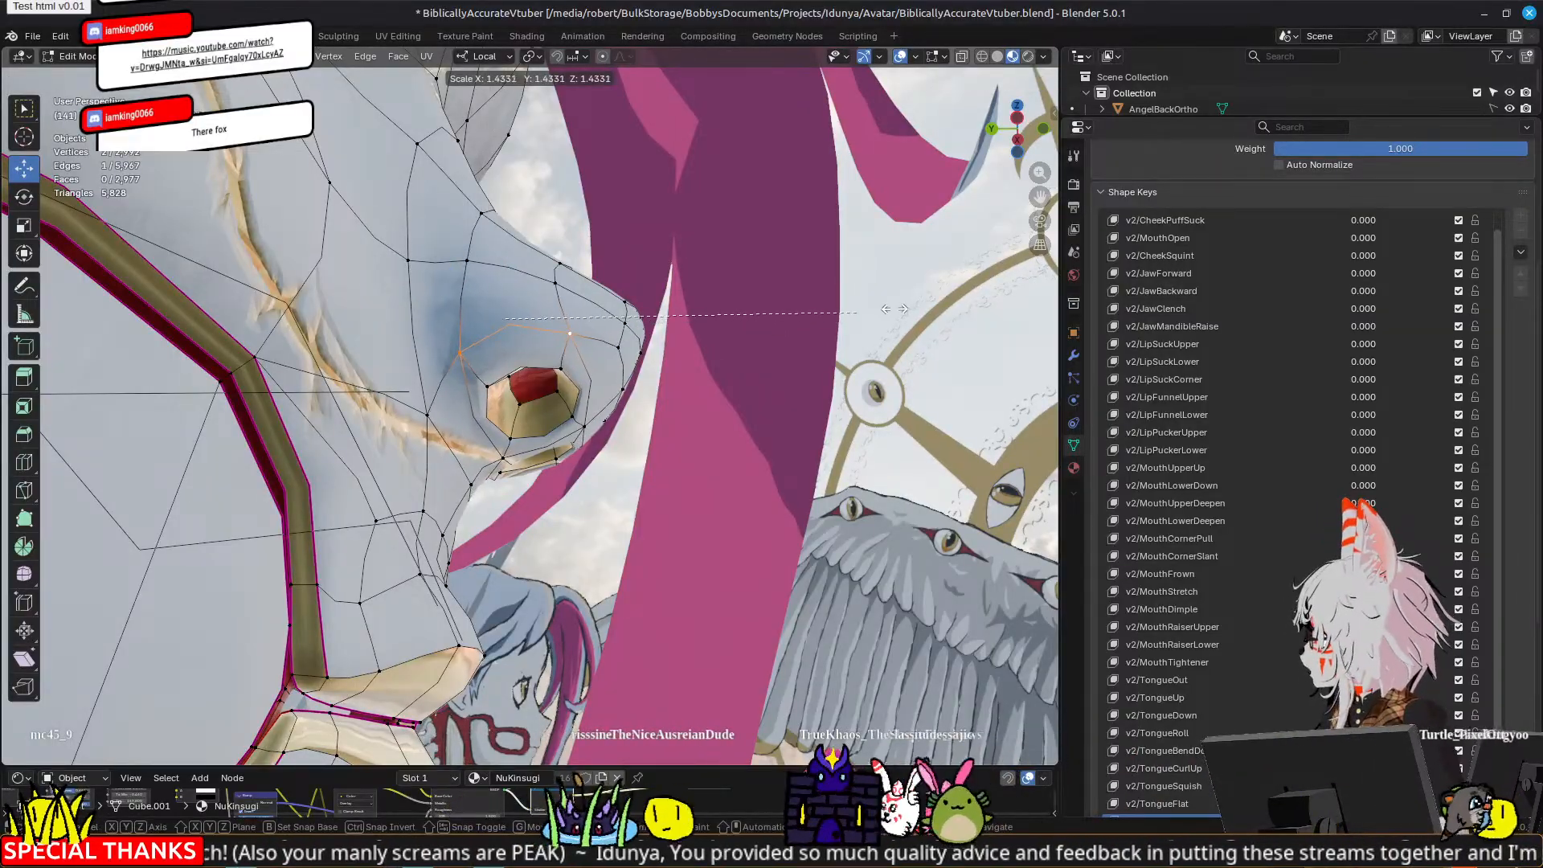
left_click(995, 304)
Step: Move the selected nostril wing vertices slightly upward, leave Edit Mode and check the nose from the front, side and below
middle_click_drag(892, 418, 392, 326)
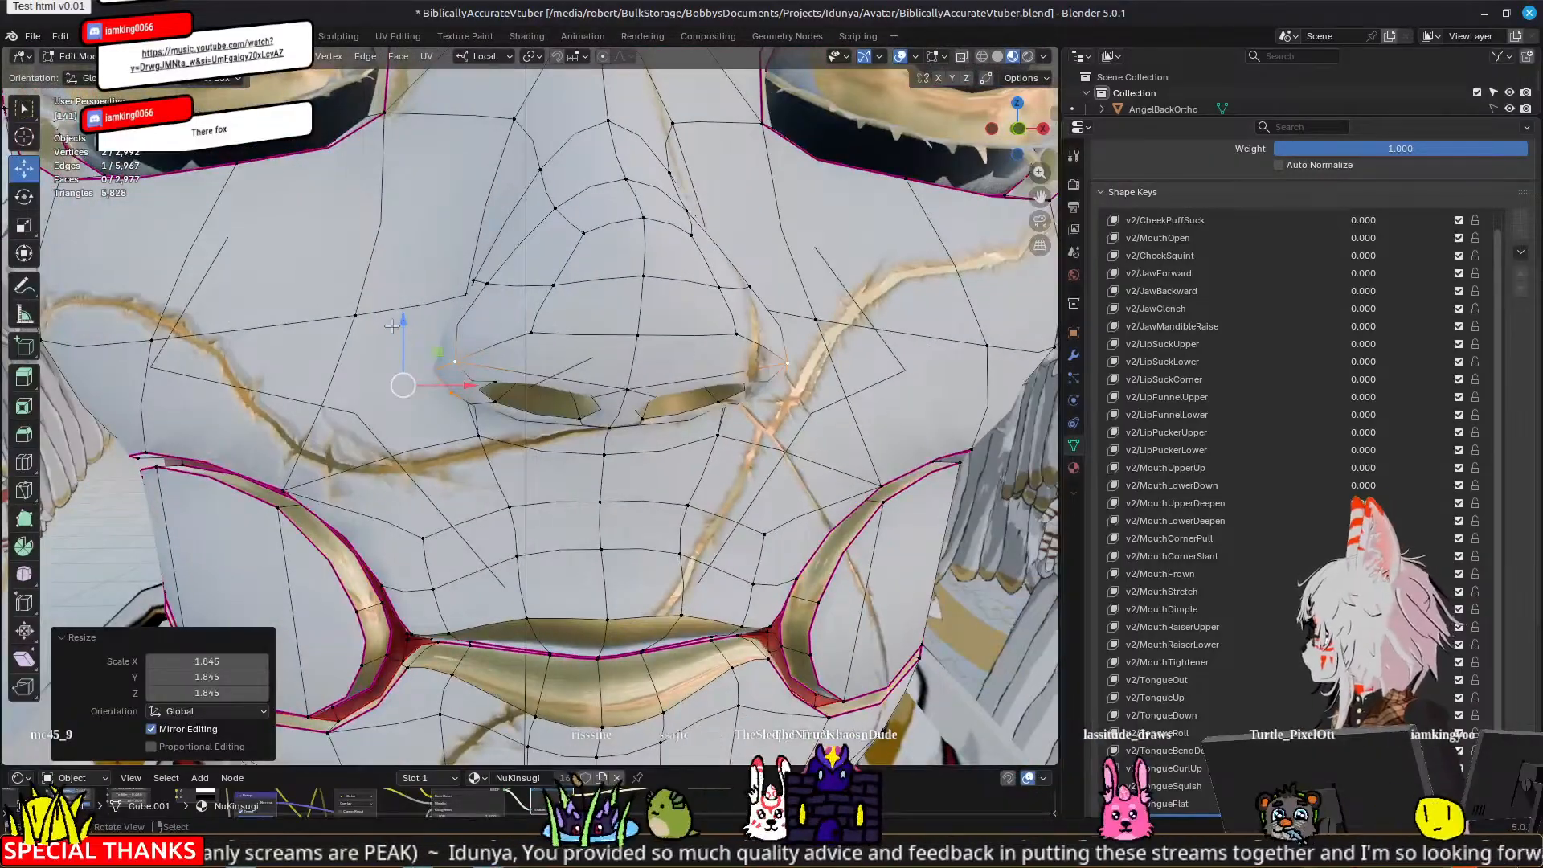
left_click_drag(412, 319, 417, 302)
key("Tab")
scroll(671, 384, "down", 6)
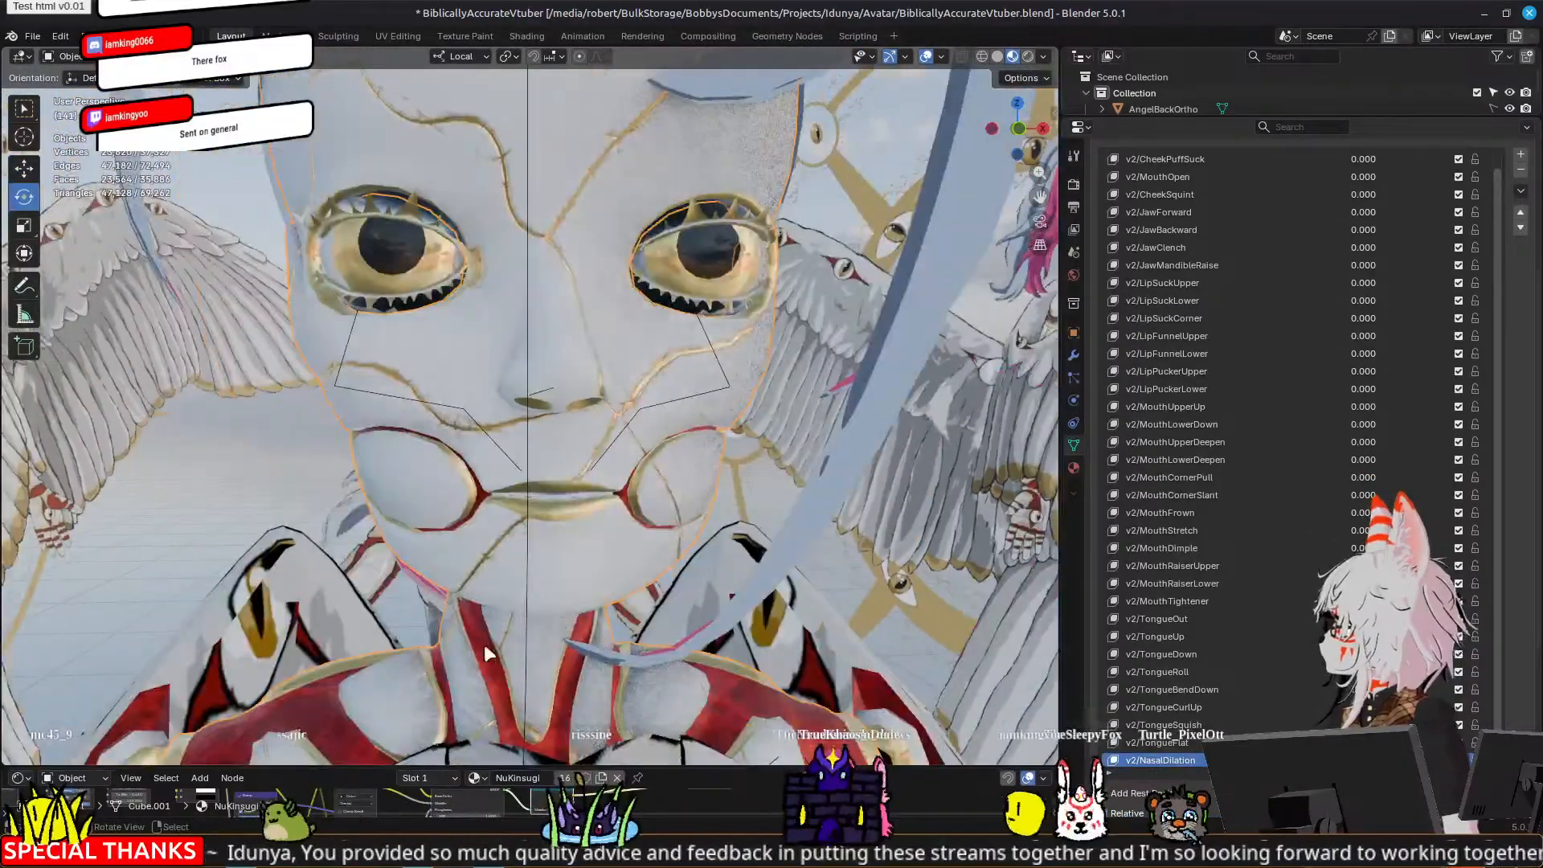
middle_click_drag(488, 653, 543, 635)
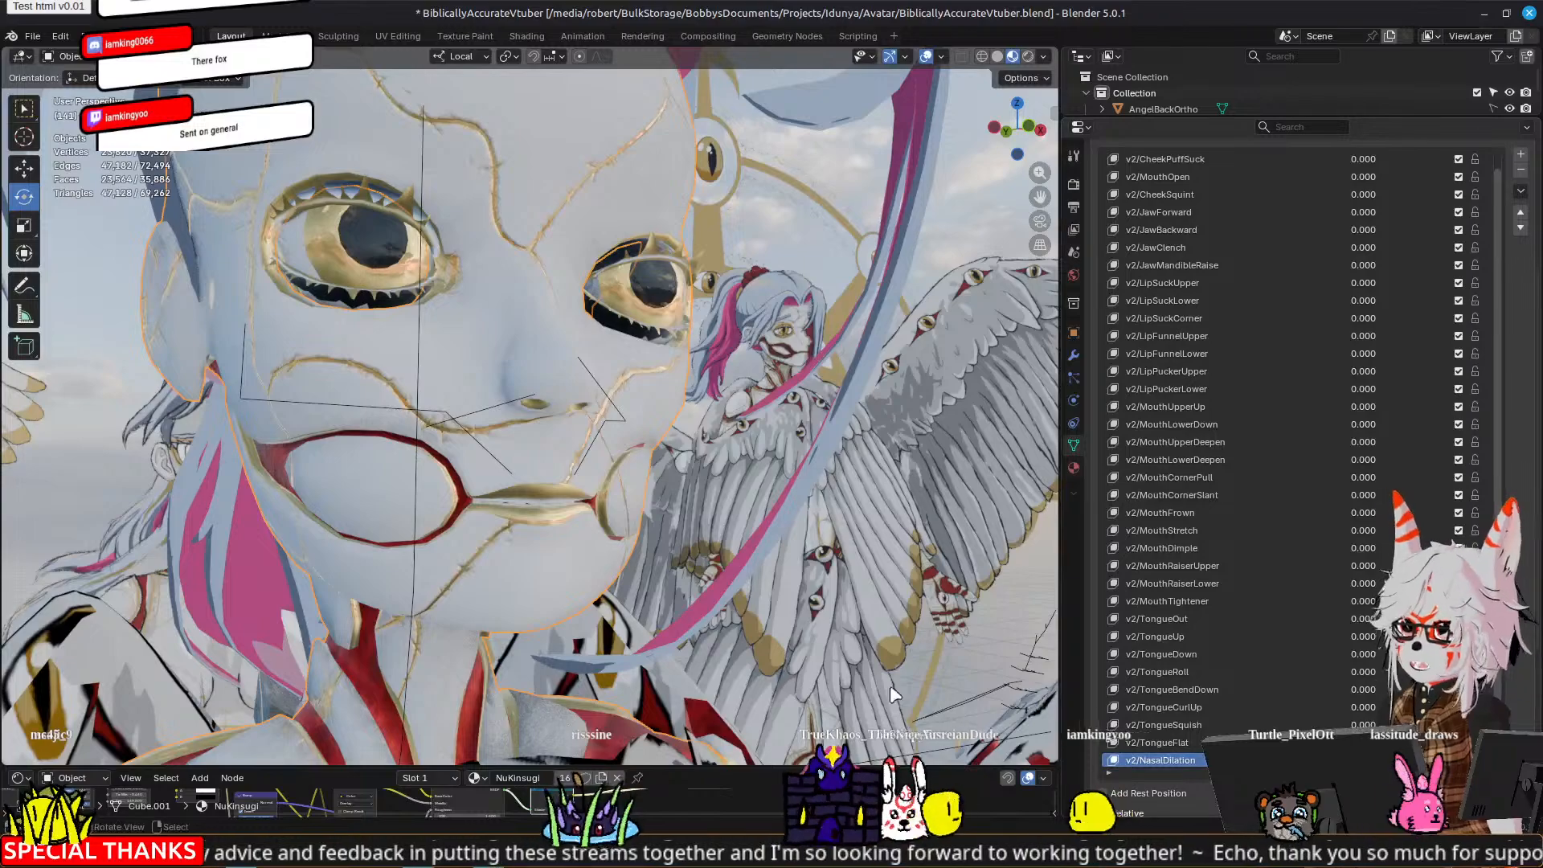
middle_click_drag(523, 458, 554, 450)
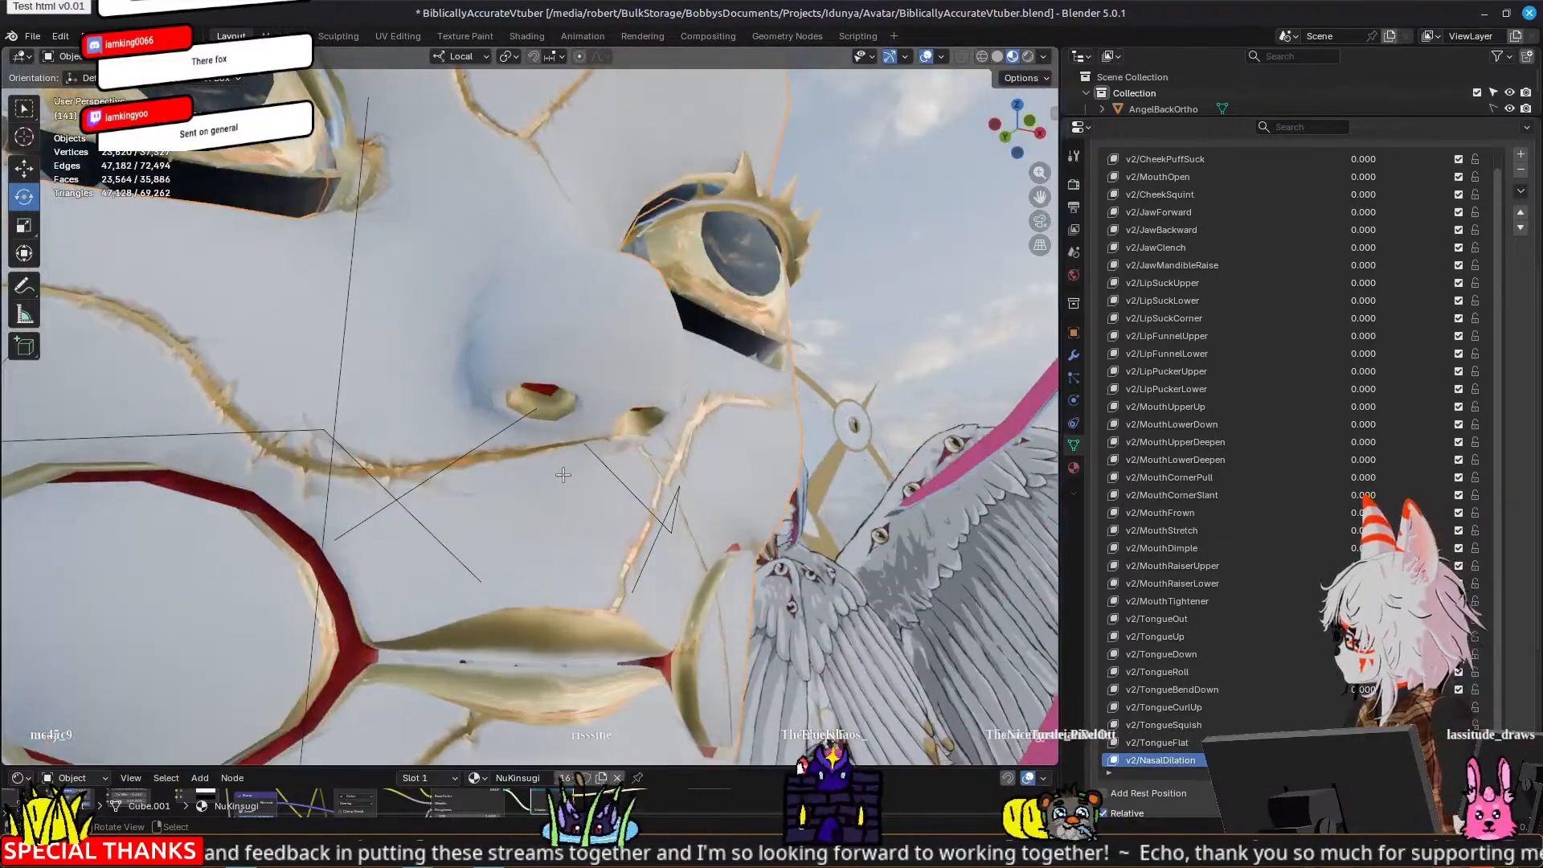
Step: Back in Edit Mode, select the inner red face of the nostril cavity, scale it uniformly to about 1.53 and return to Object Mode
key("Tab")
scroll(523, 373, "up", 5)
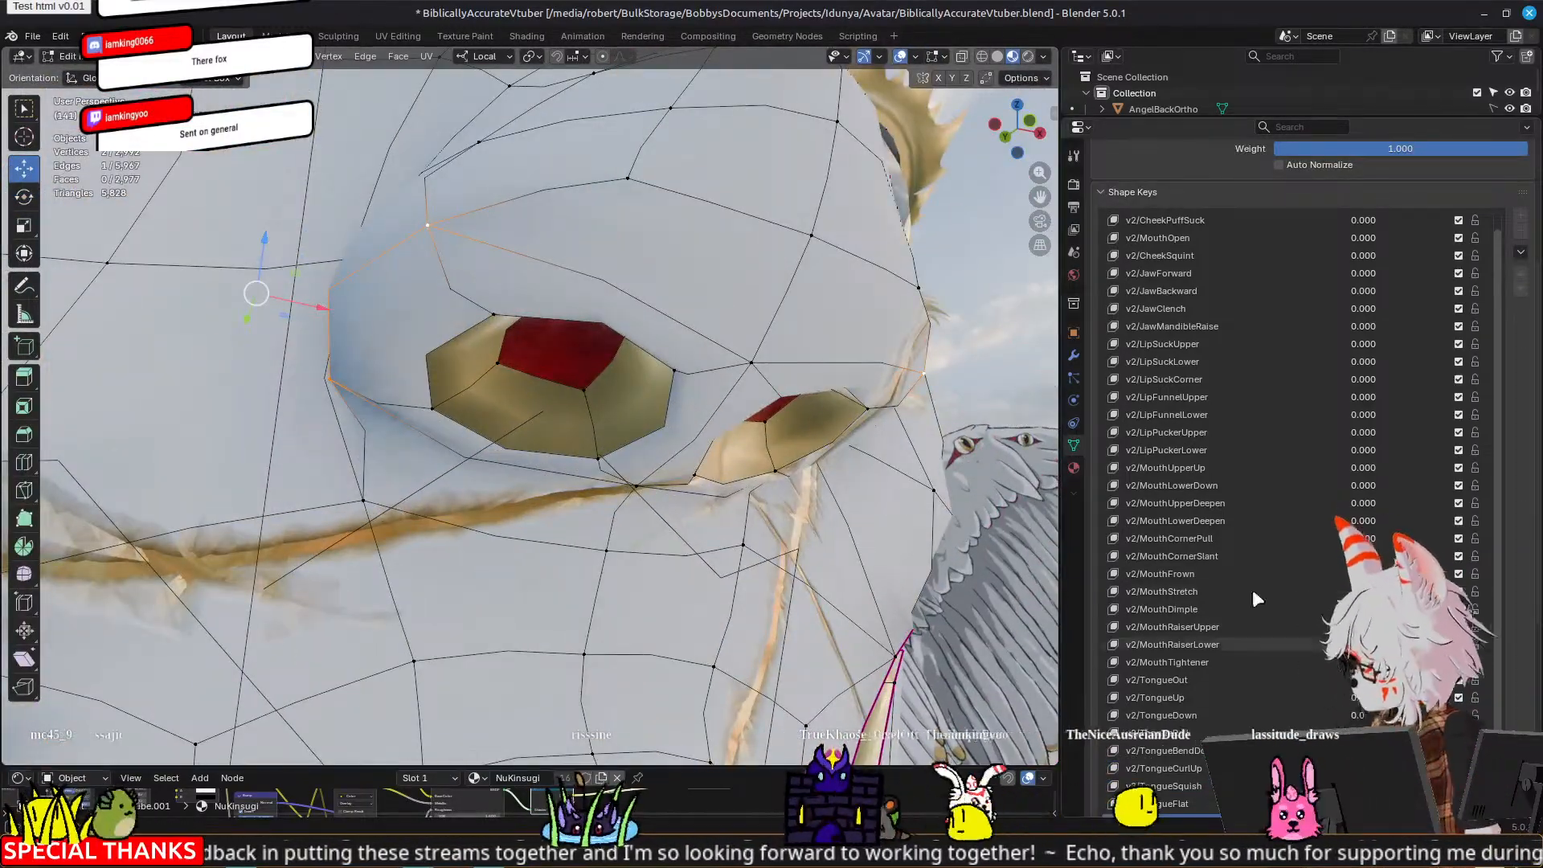
scroll(1252, 590, "down", 4)
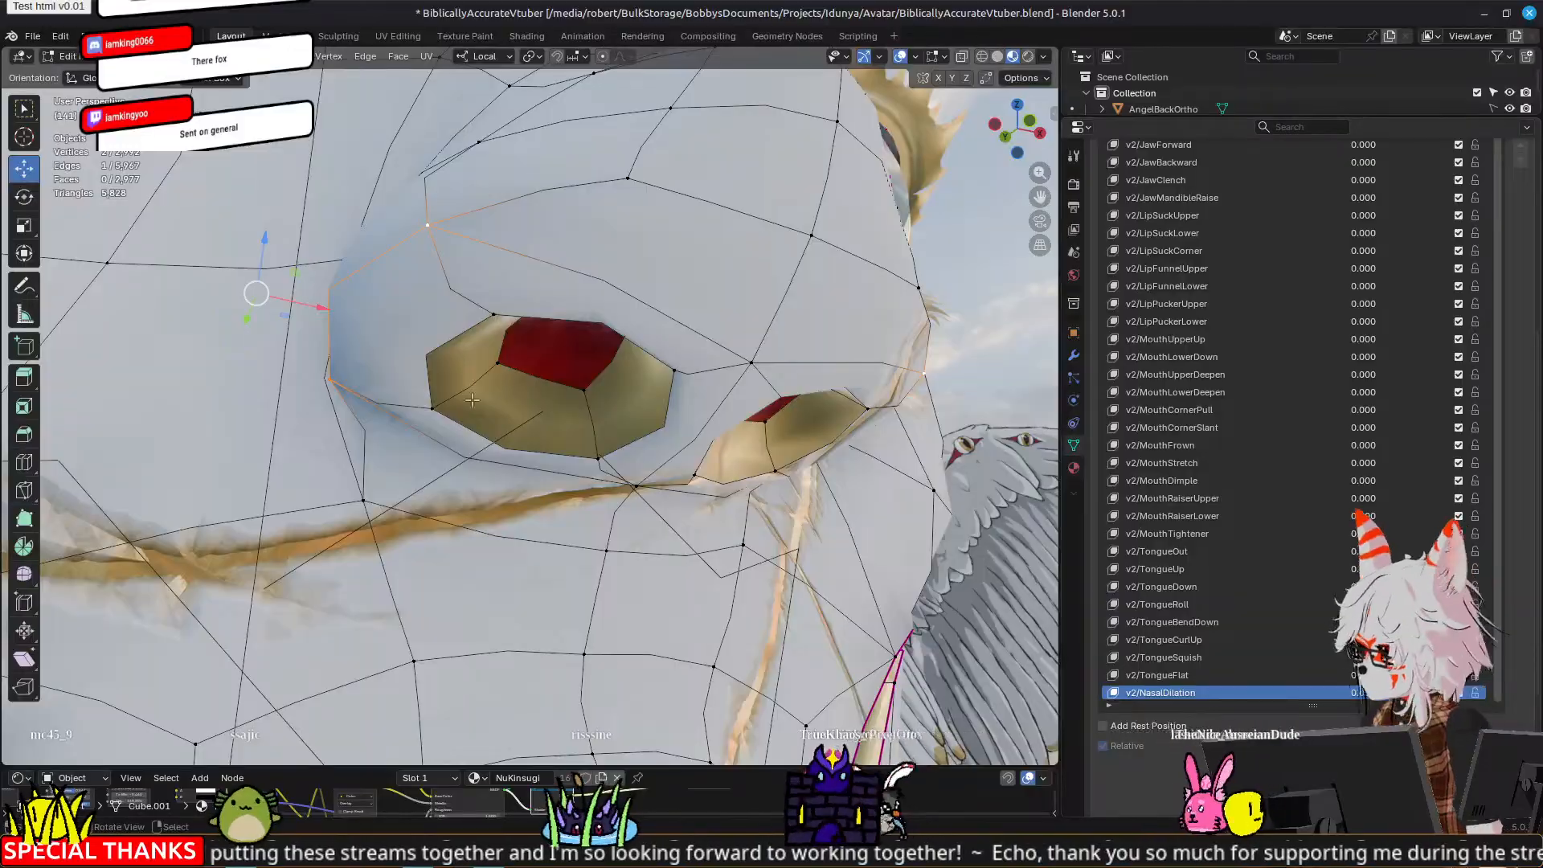
left_click(549, 381)
middle_click_drag(614, 429, 616, 348)
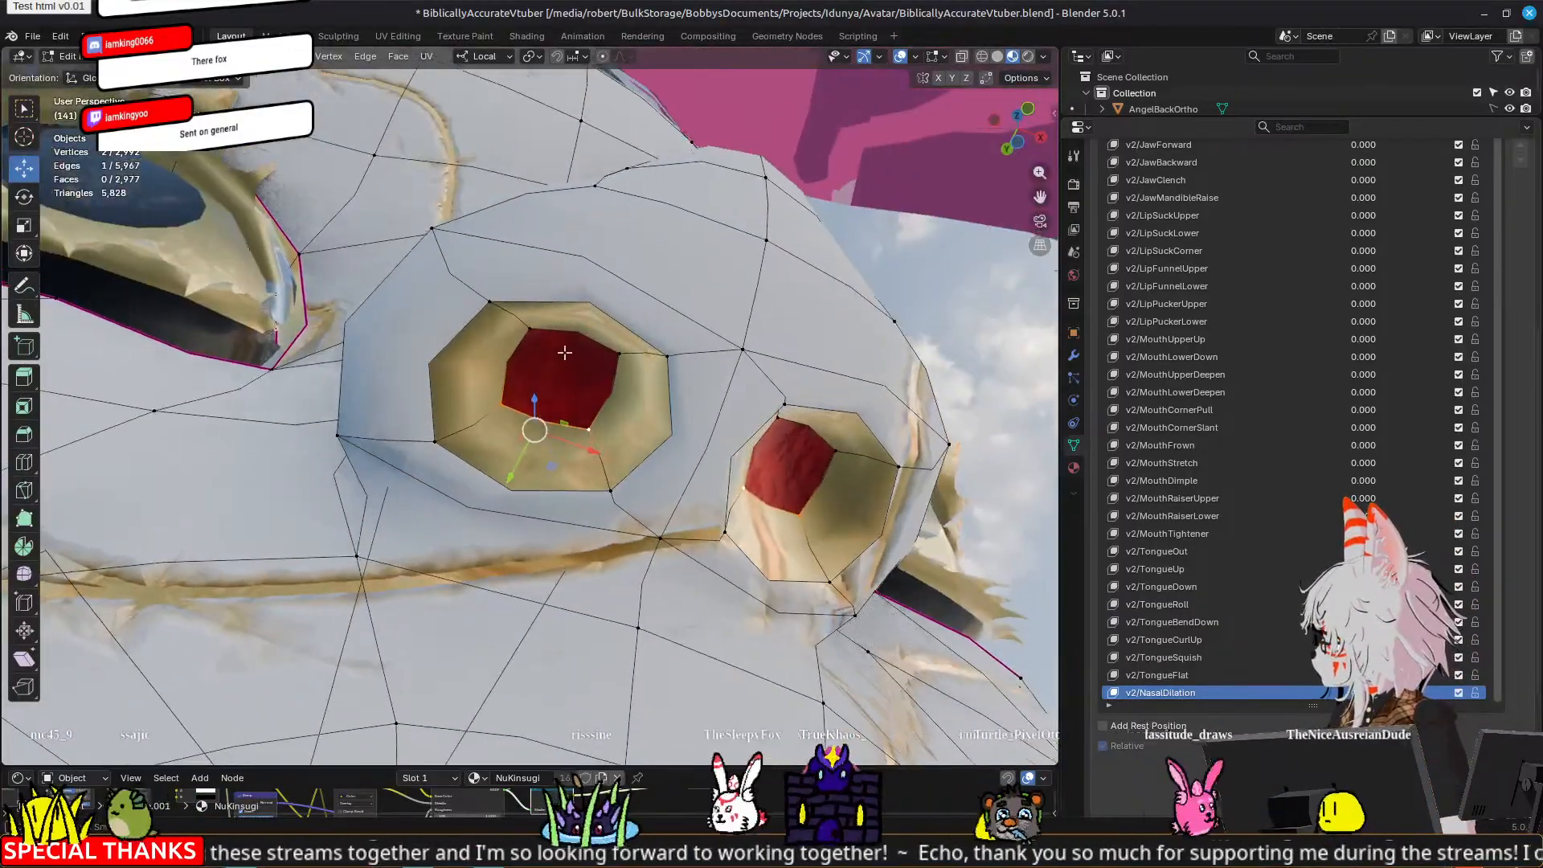
right_click(530, 331, "shift")
right_click(619, 356, "shift")
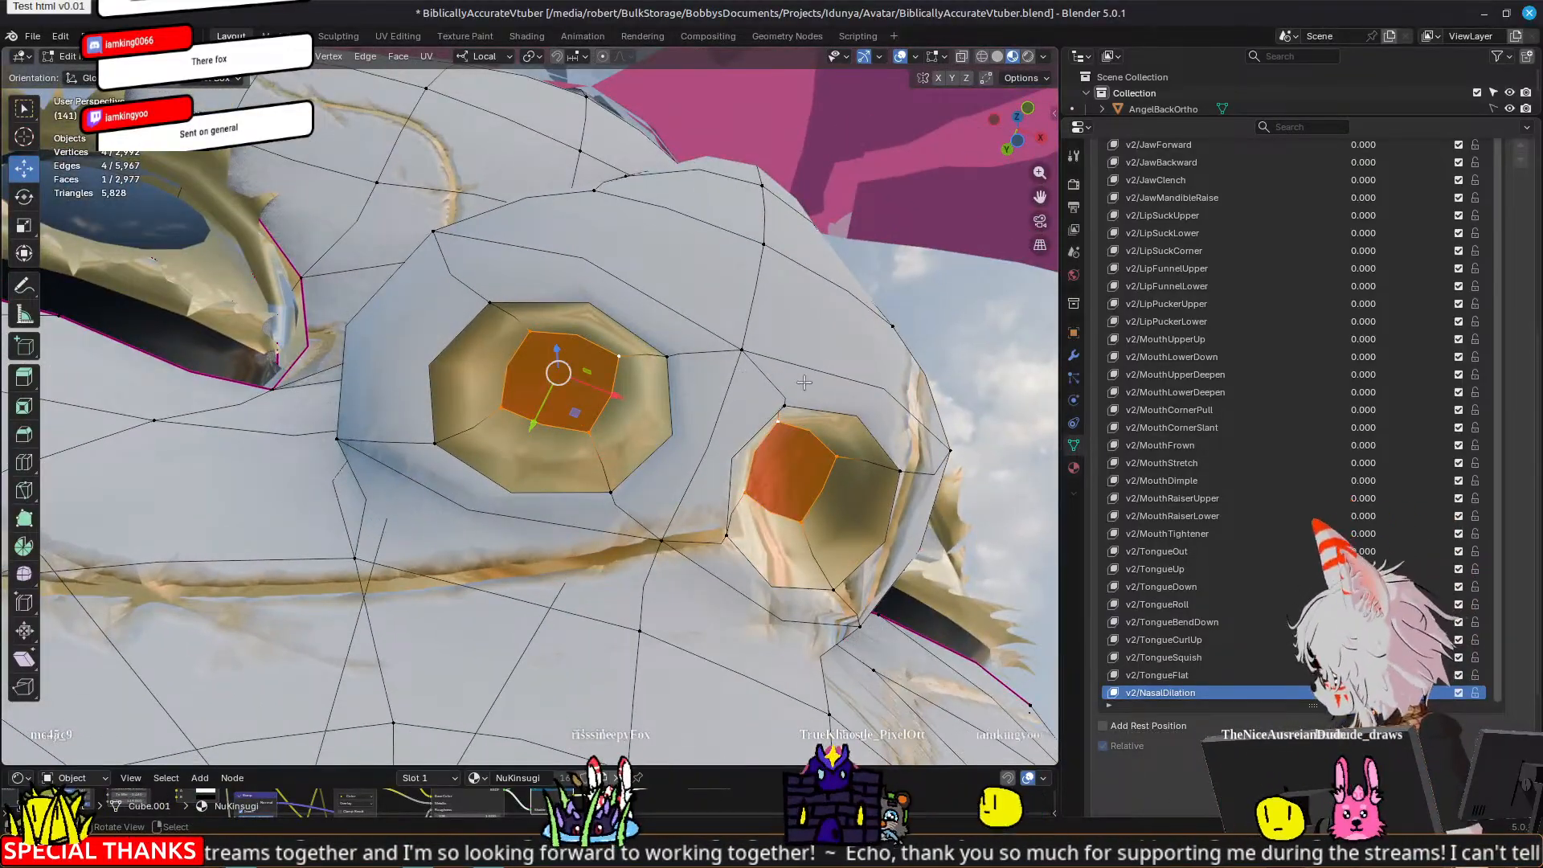
key("s")
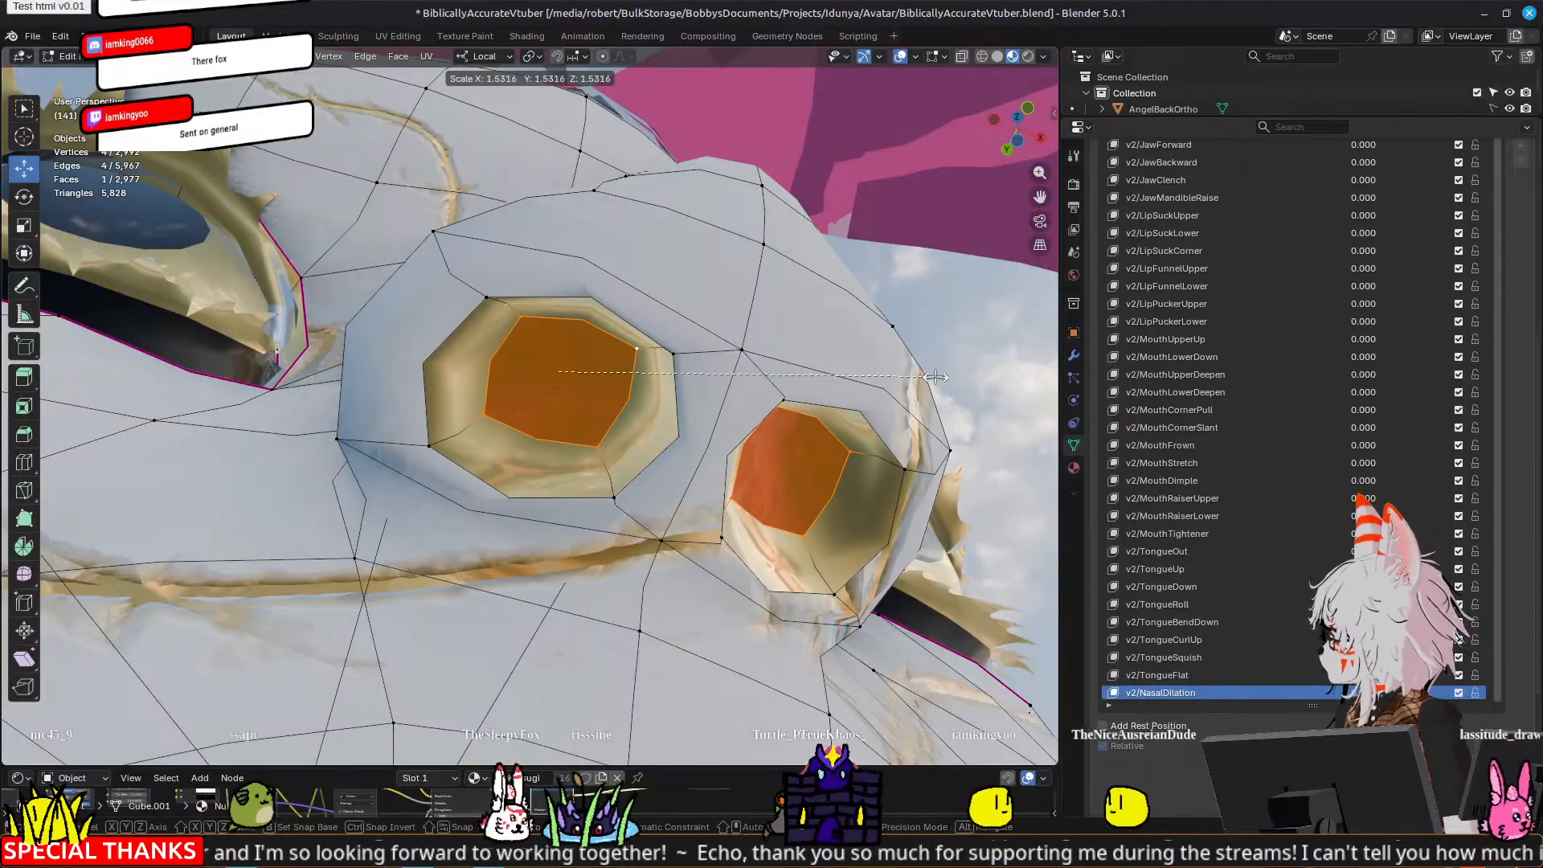
left_click(934, 377)
middle_click_drag(804, 418, 681, 442)
key("Tab")
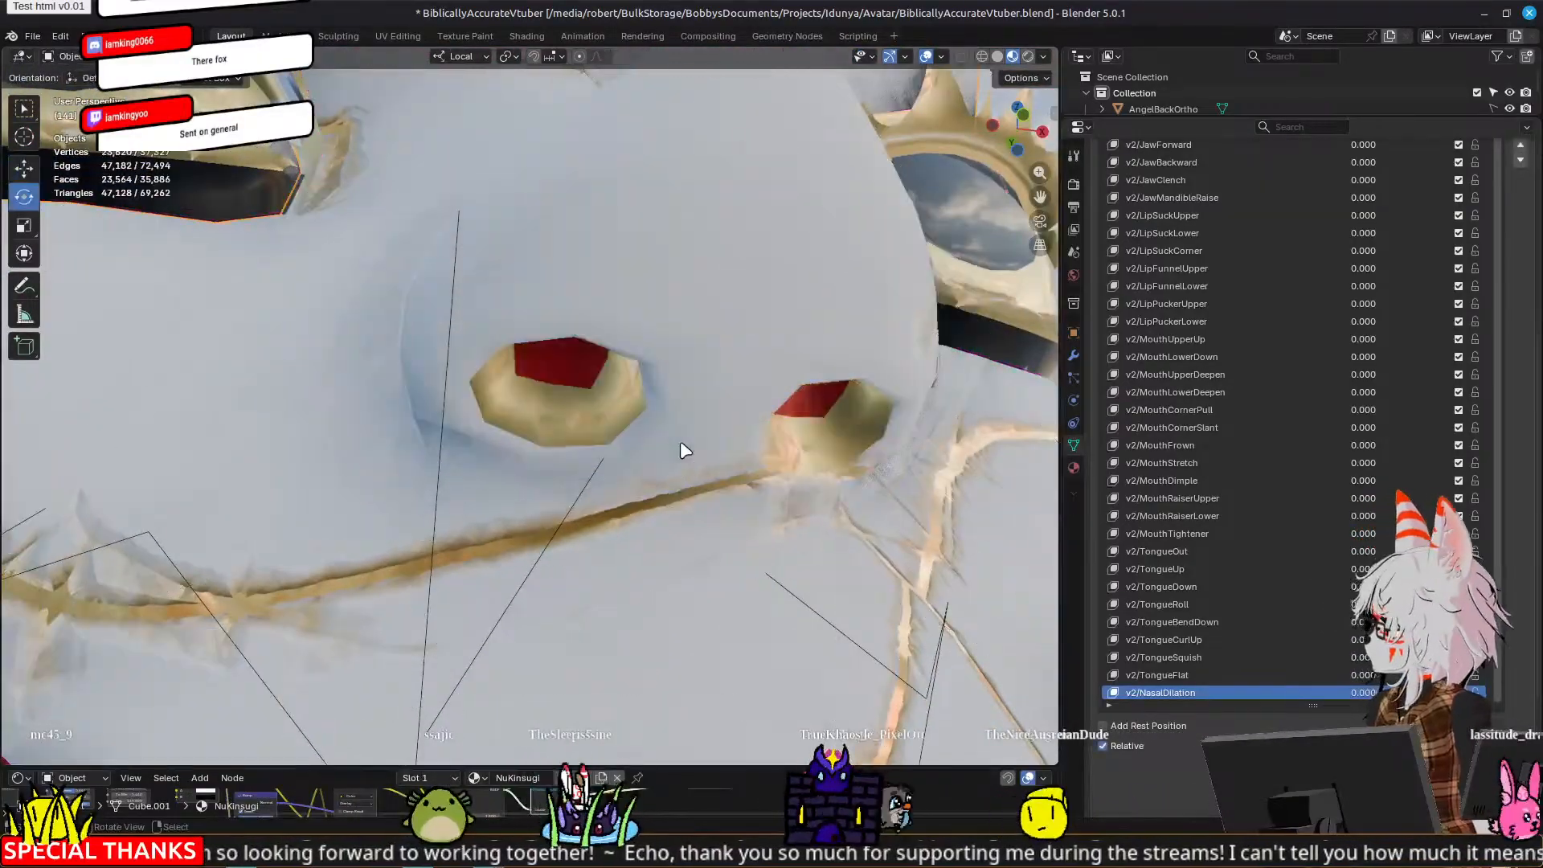
Step: Preview the nostril widening by varying the v2/NasalDilation value and checking the nose from below and in front
scroll(680, 441, "down", 3)
mouse_move(1362, 633)
left_mouse_down()
mouse_move(1411, 633)
mouse_move(1362, 632)
left_mouse_up()
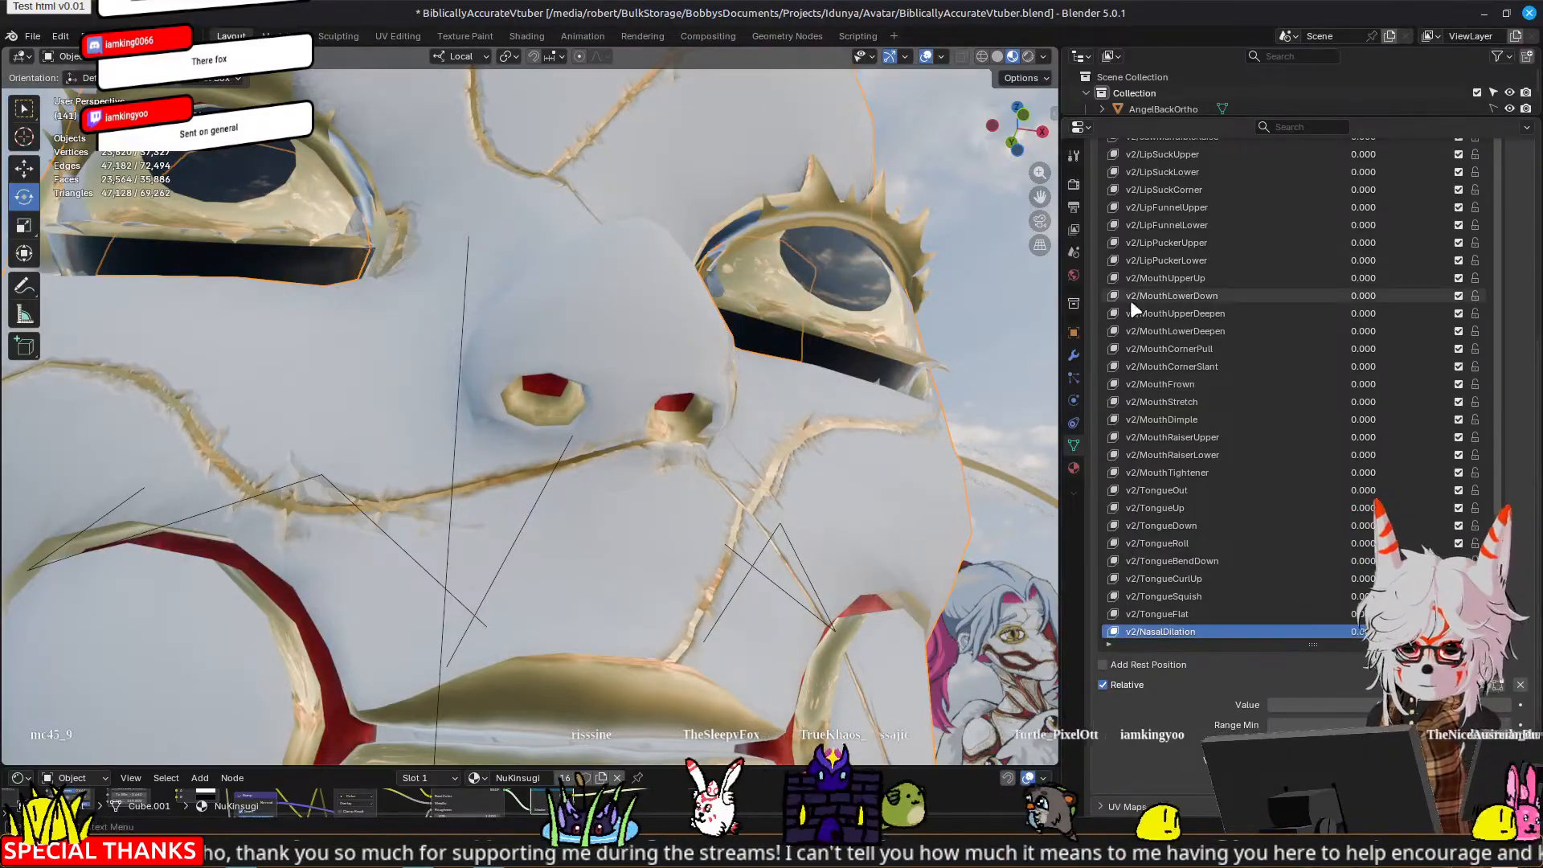
middle_click_drag(947, 265, 935, 307)
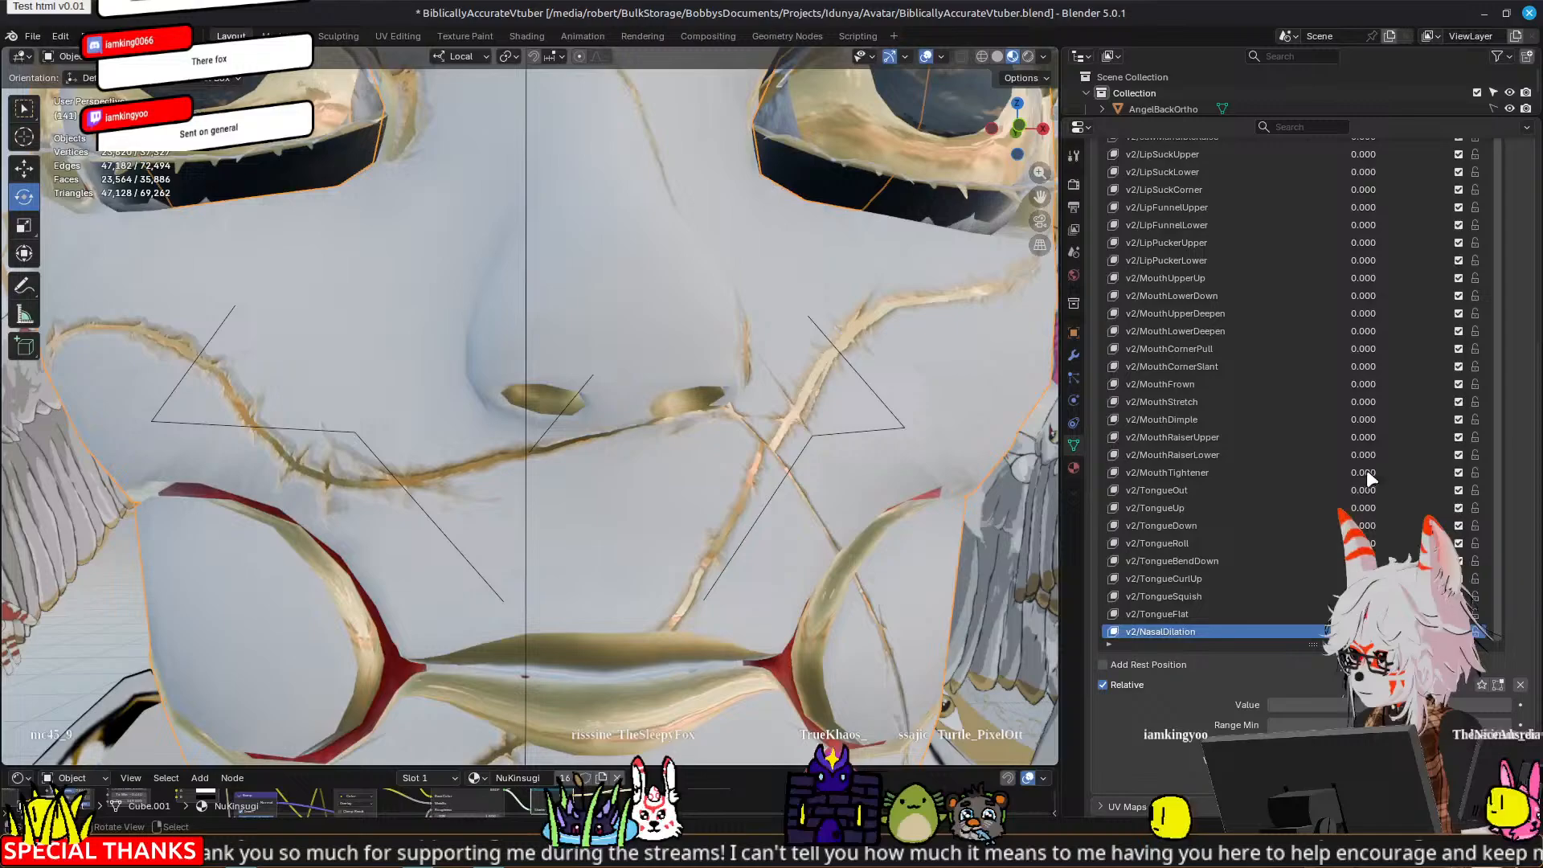
Step: Add a new shape key to the body mesh and name it v2/NoseSneer
scroll(1430, 338, "up", 4)
left_click(1521, 156)
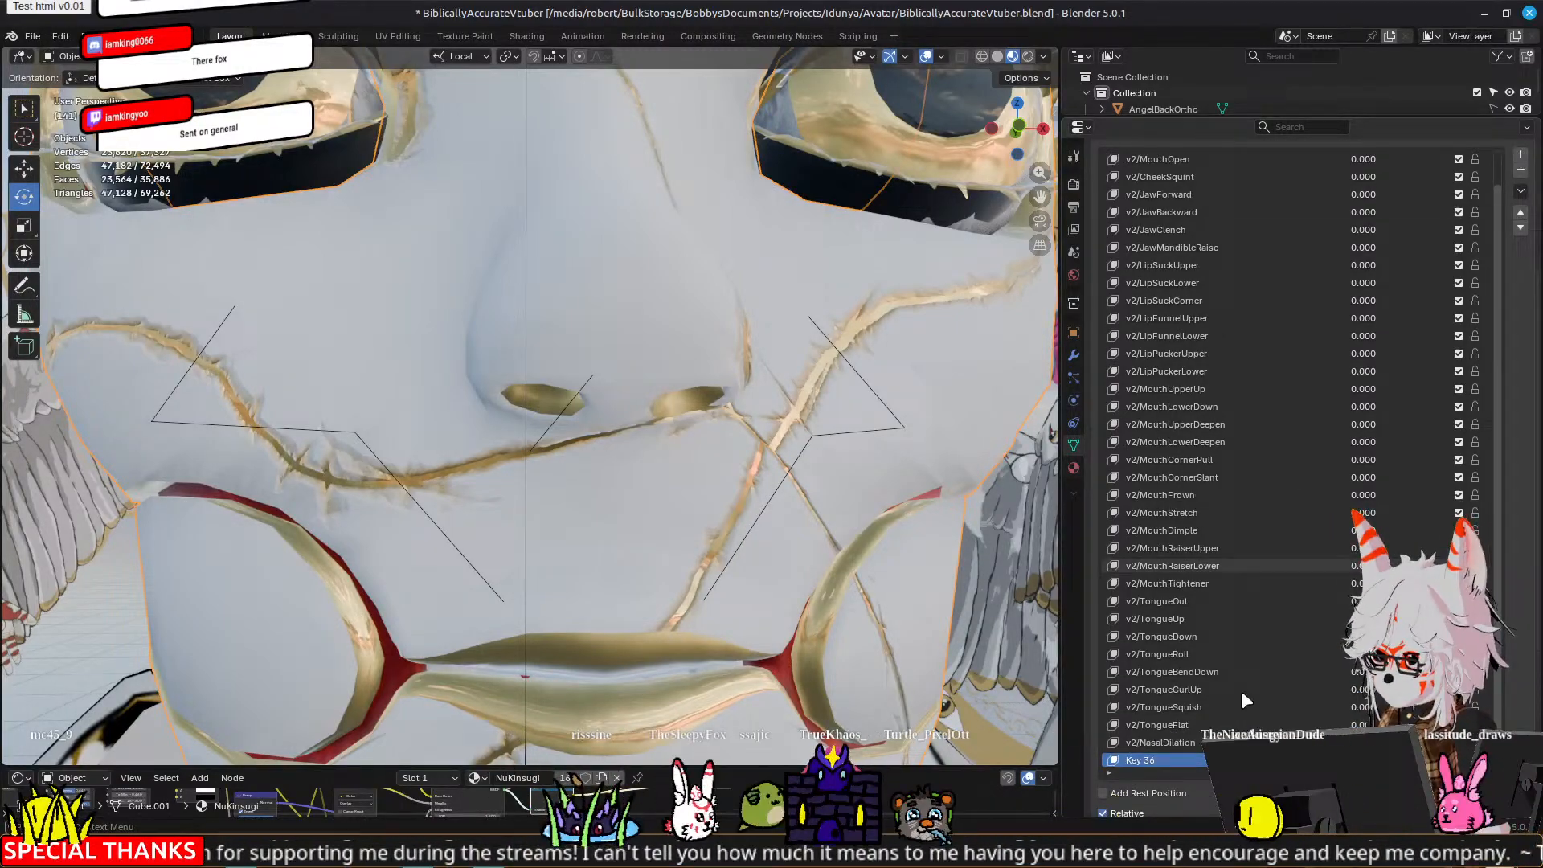
double_click(1155, 759)
type("v2/")
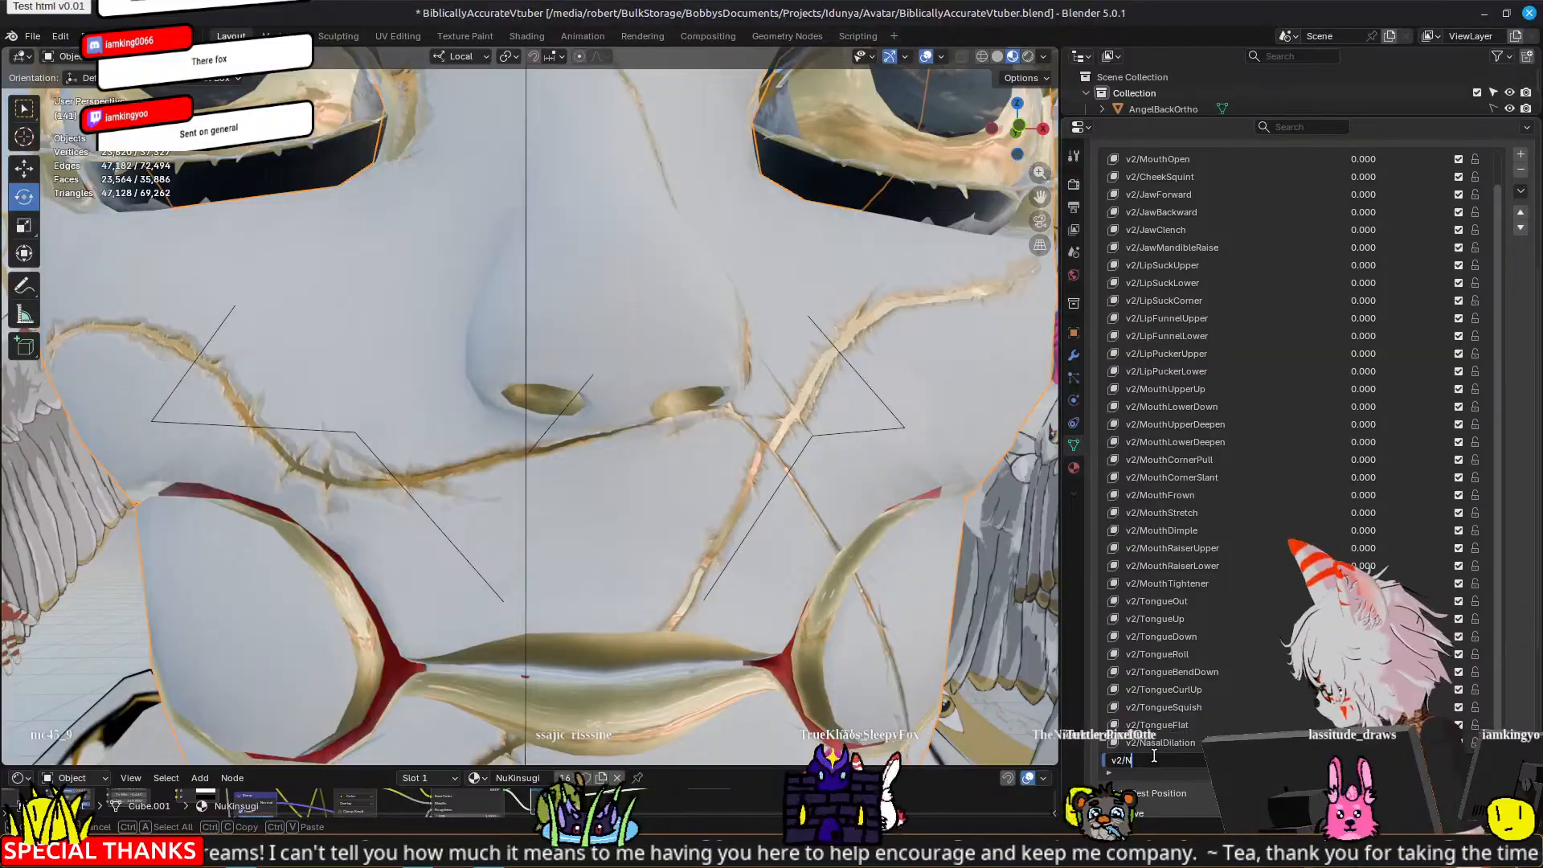
type("NoseSneer")
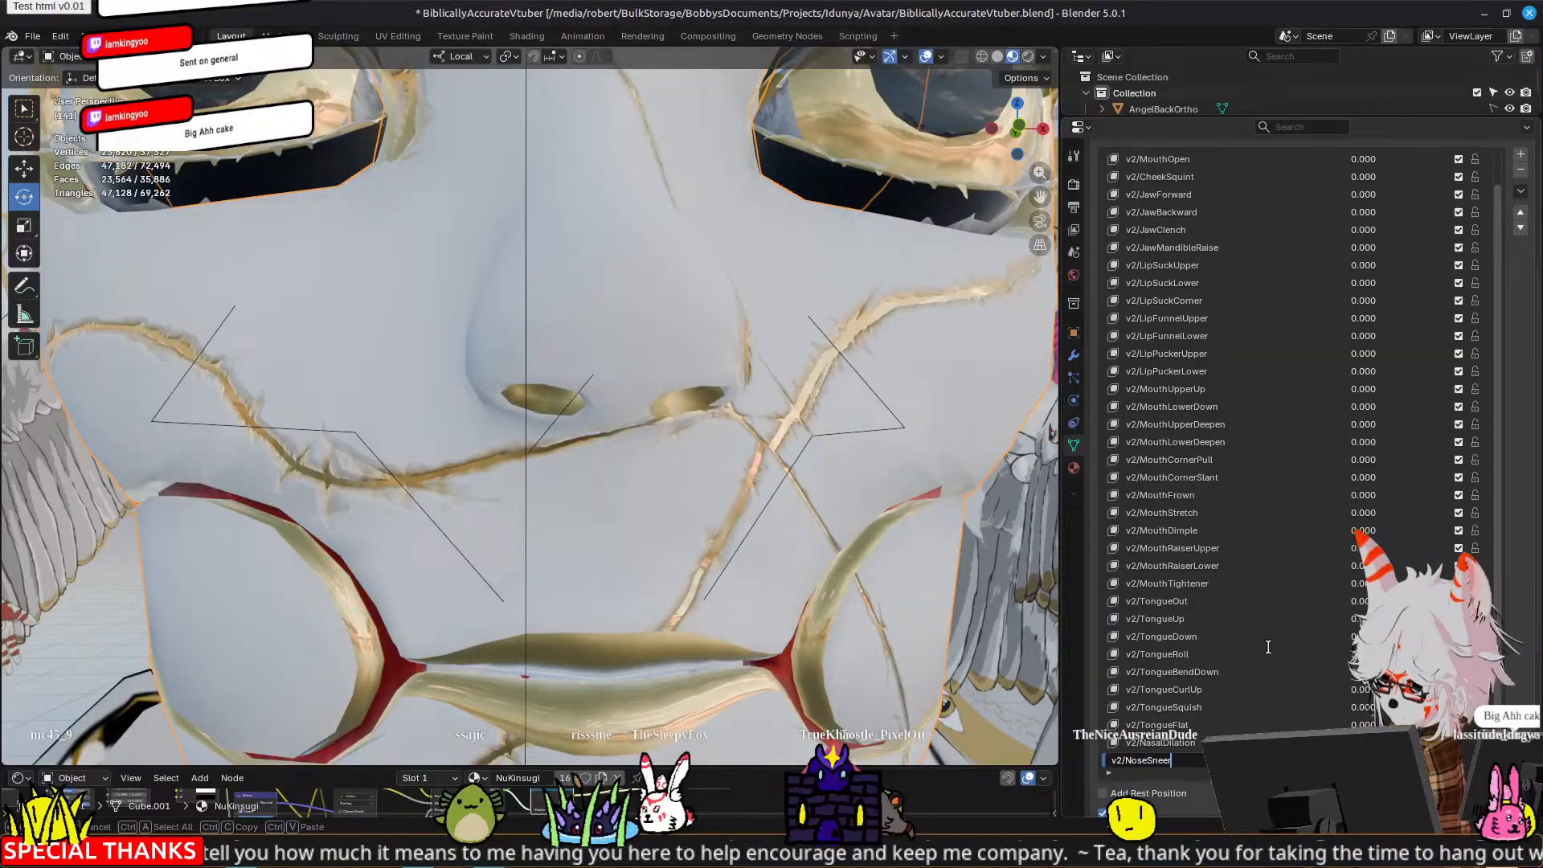
key("Return")
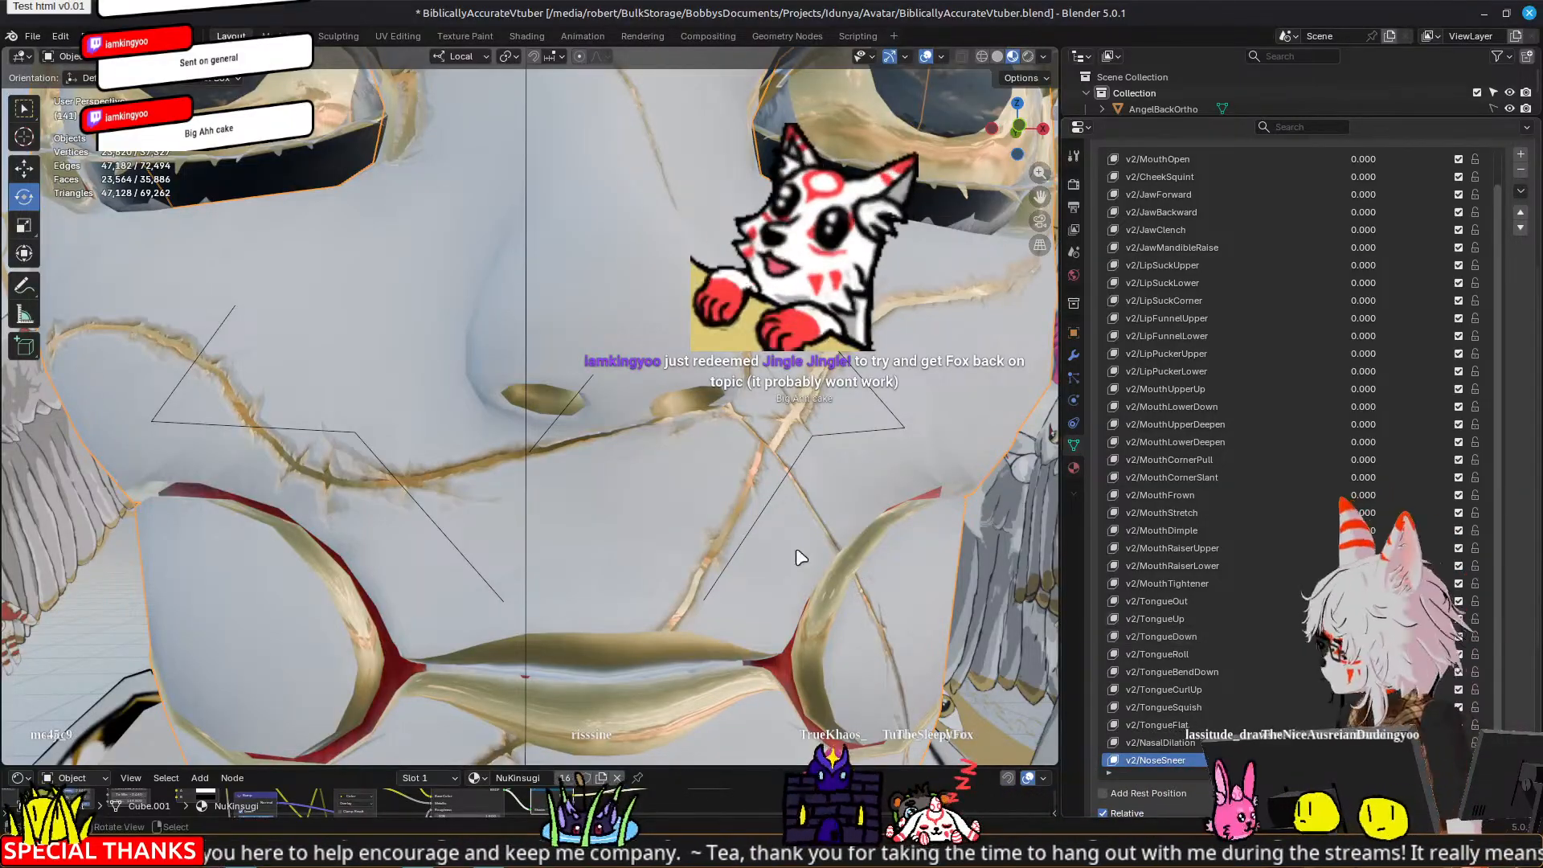
Step: Make the body mesh active again and put it in Edit Mode with v2/NoseSneer as the active shape key
middle_click_drag(474, 445, 629, 344)
key("Tab")
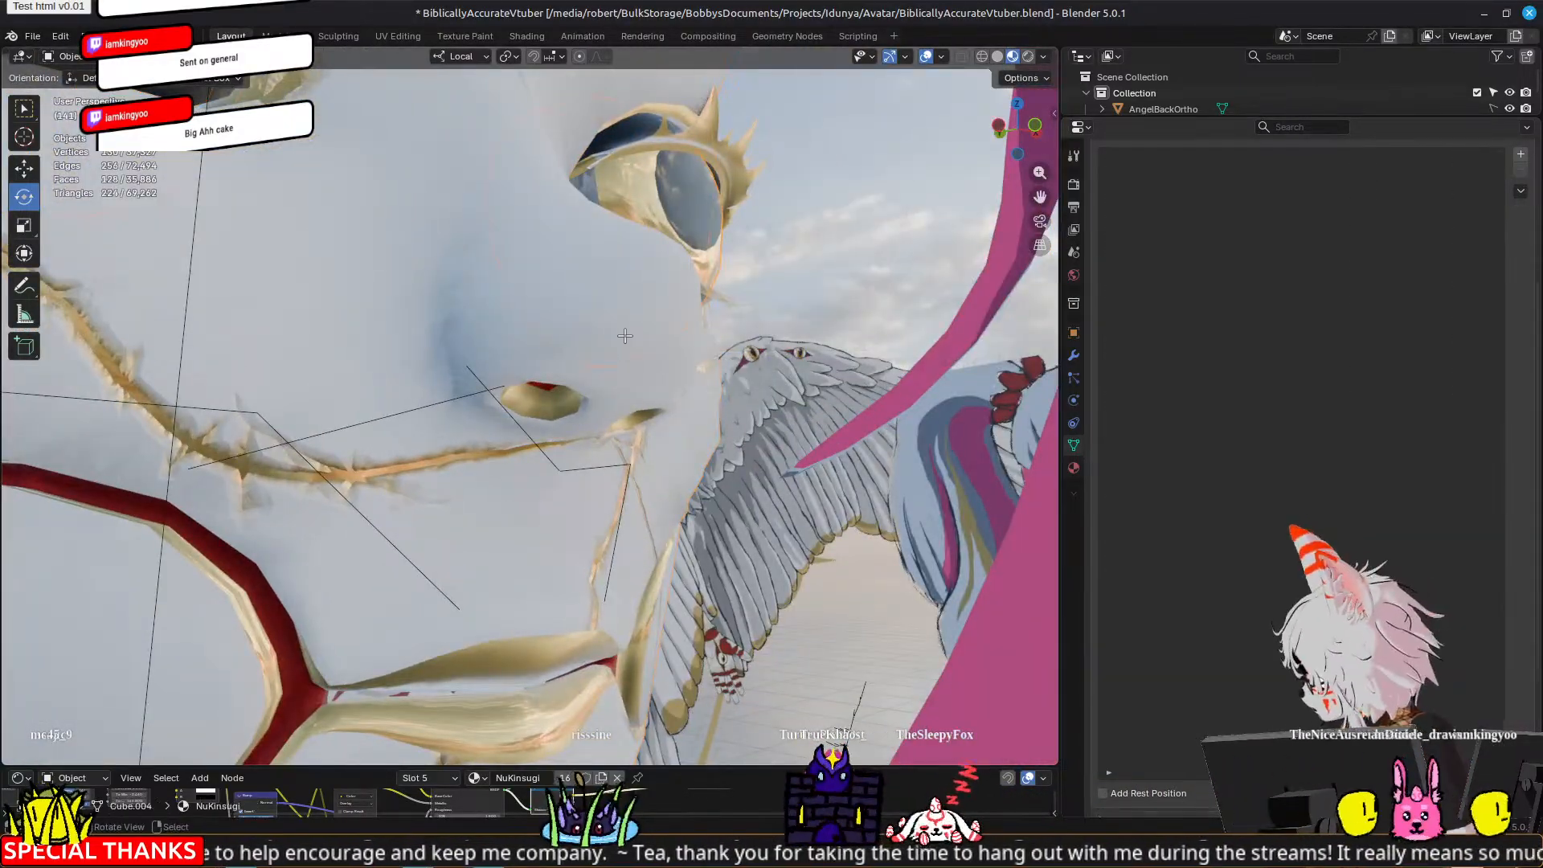
key("Tab")
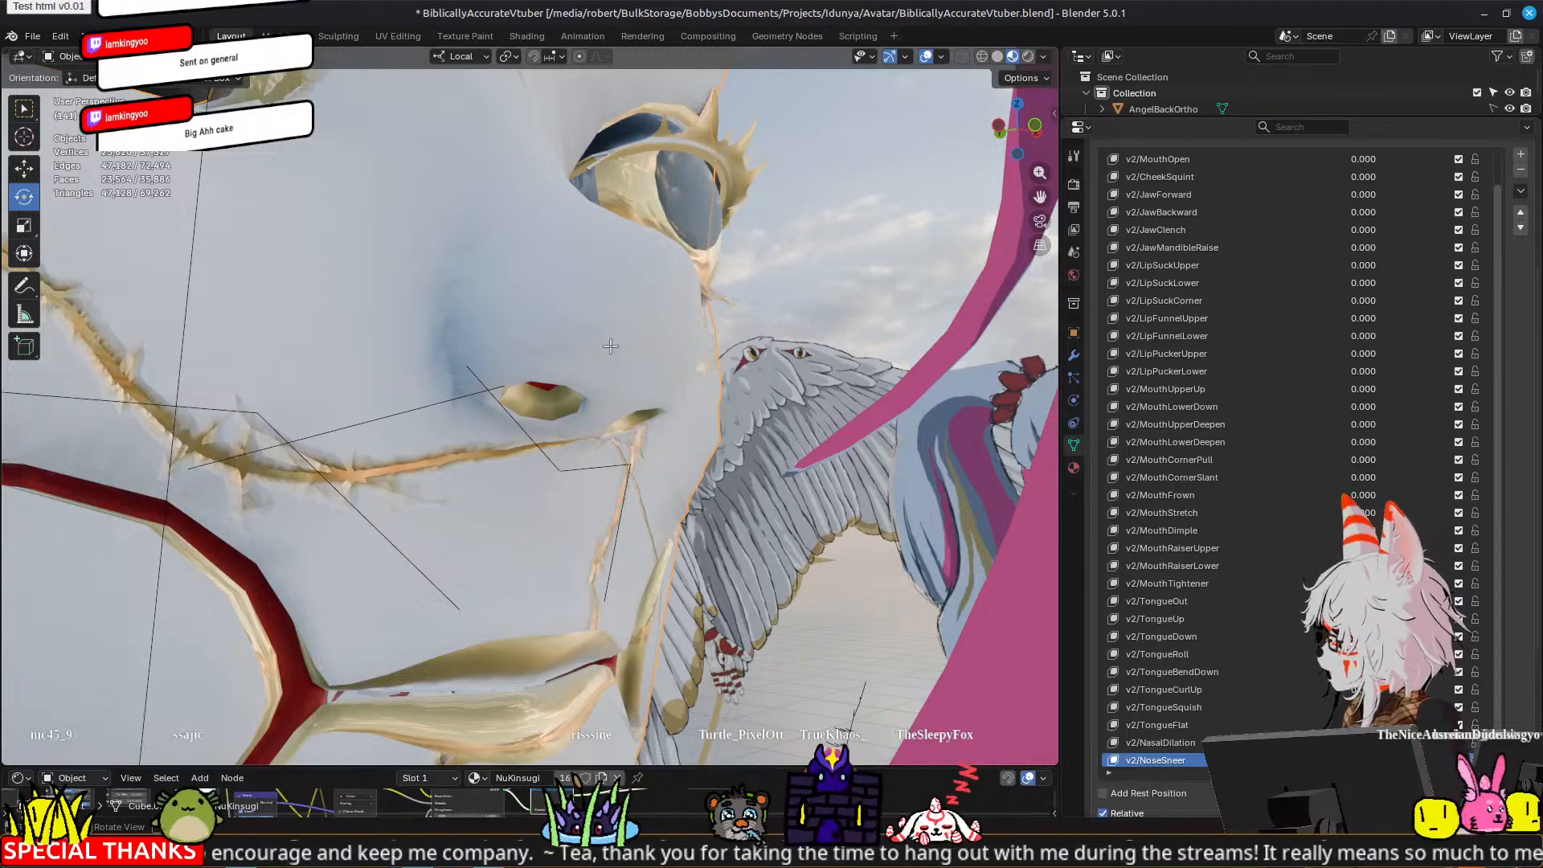
key("Tab")
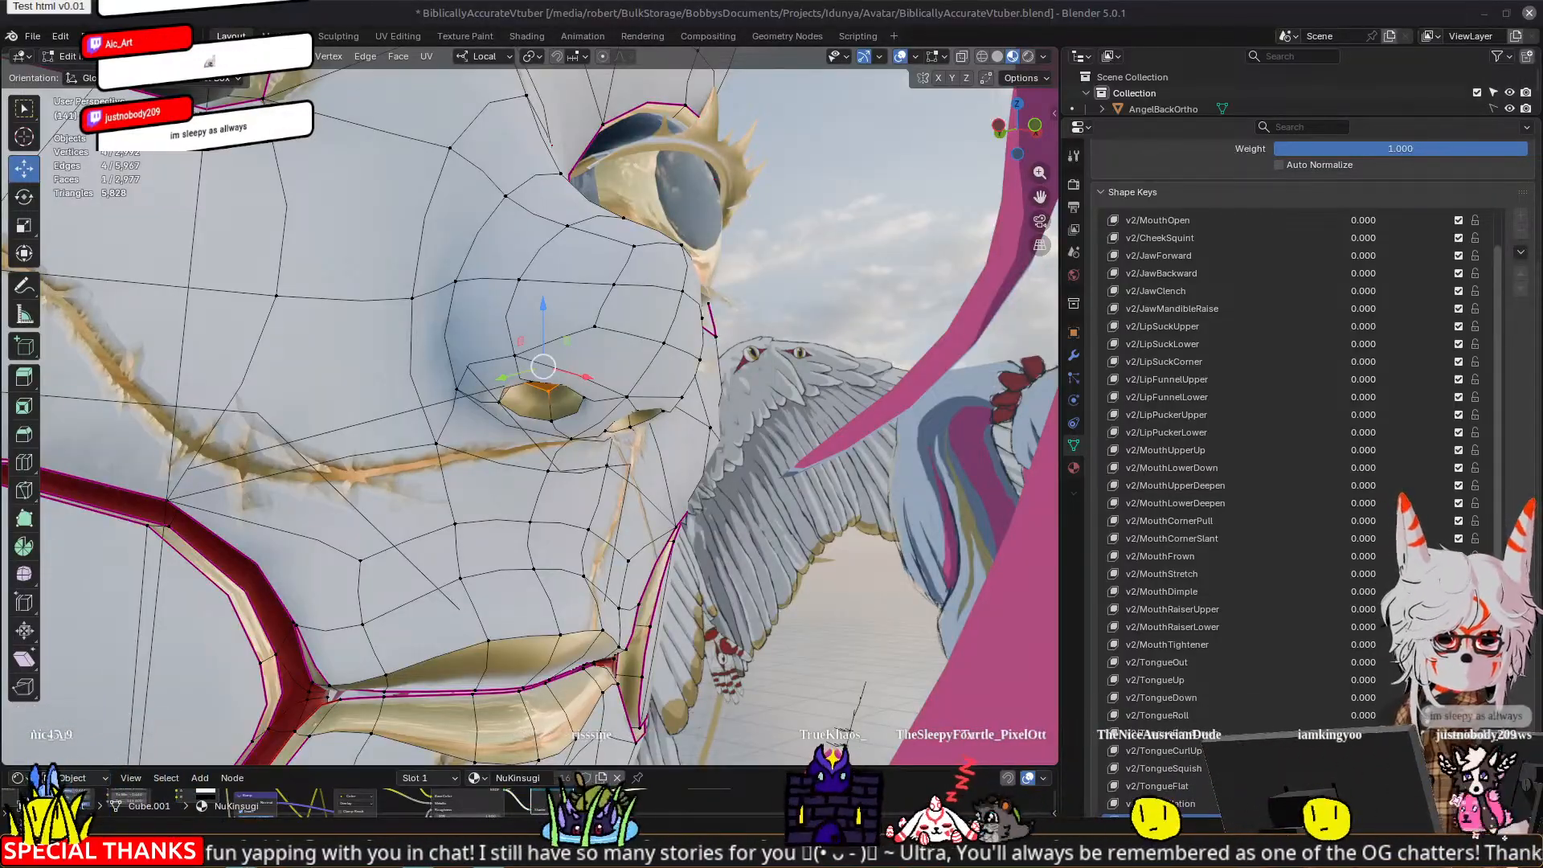
Step: Switch to Discord, view the unfinished and finished fan art in the community-art-box channel enlarged, and return to Blender
mouse_move(1542, 104)
left_mouse_down()
mouse_move(1147, 103)
mouse_move(772, 56)
left_mouse_up()
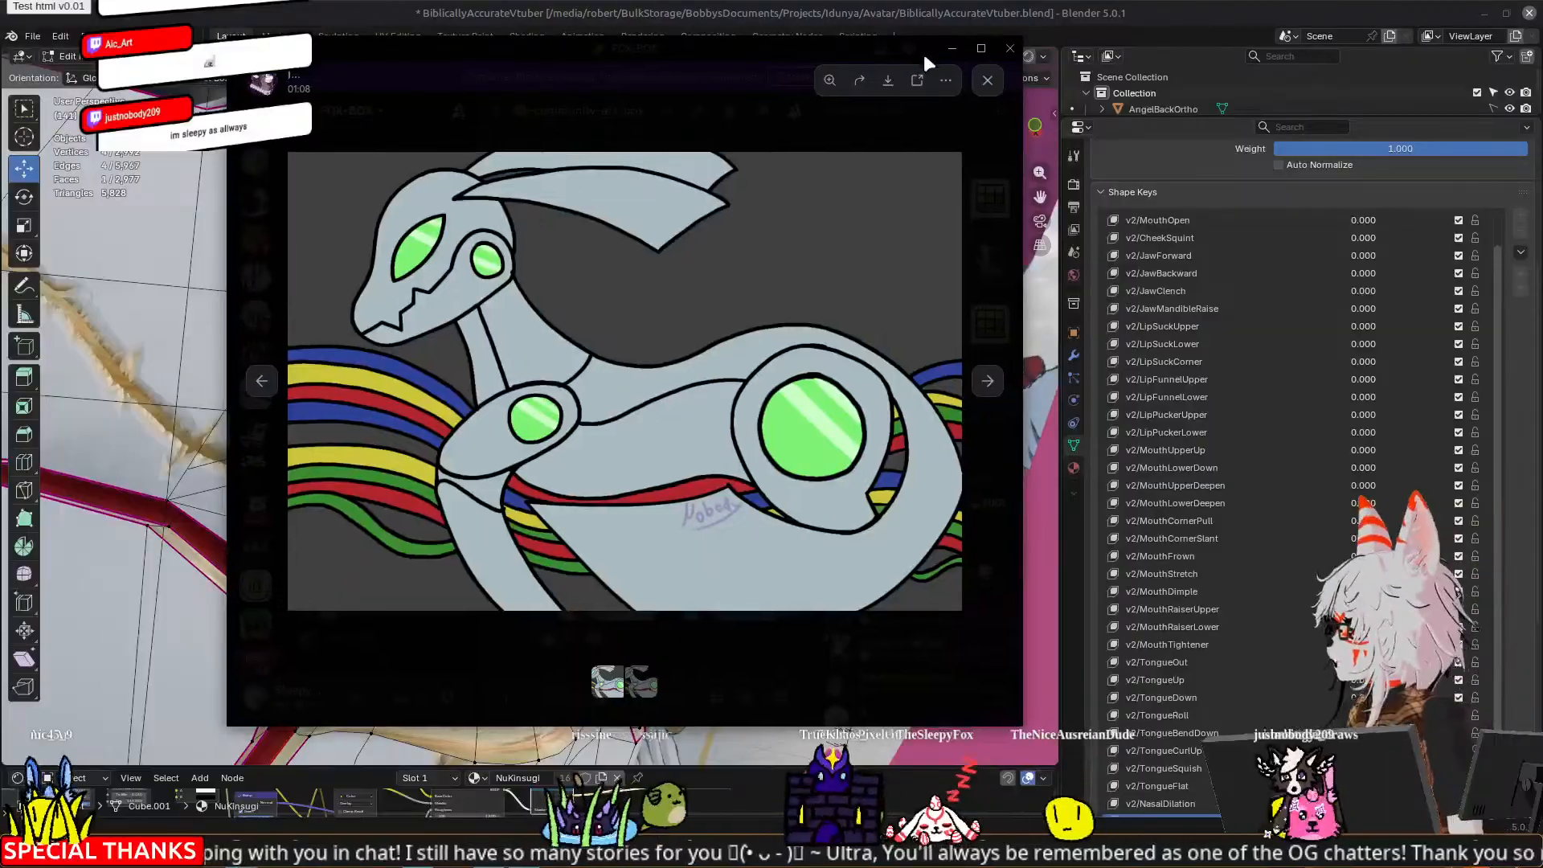
left_click(981, 50)
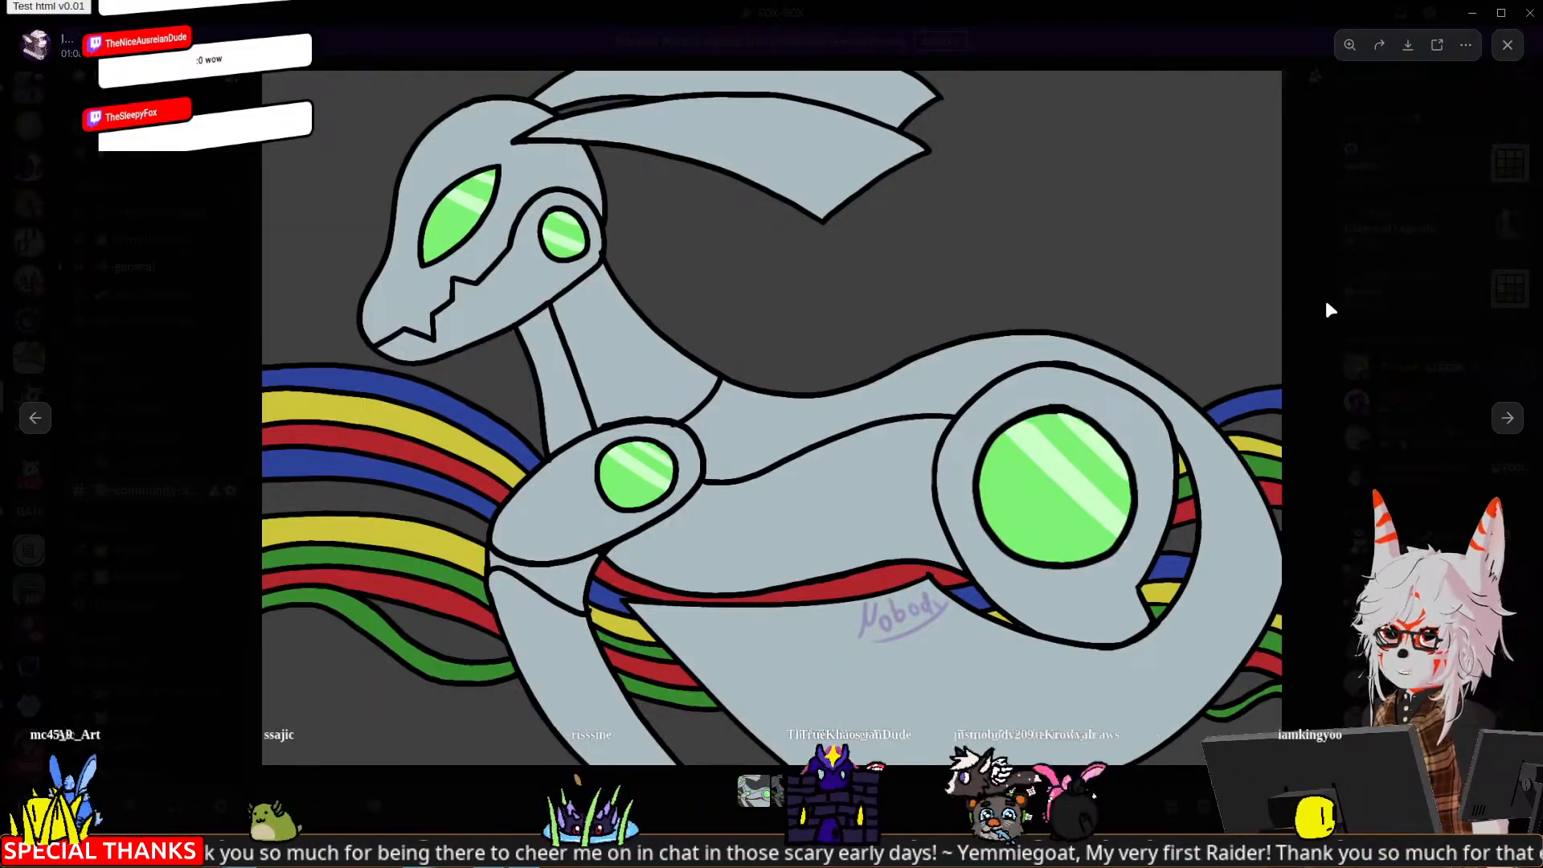
key("Escape")
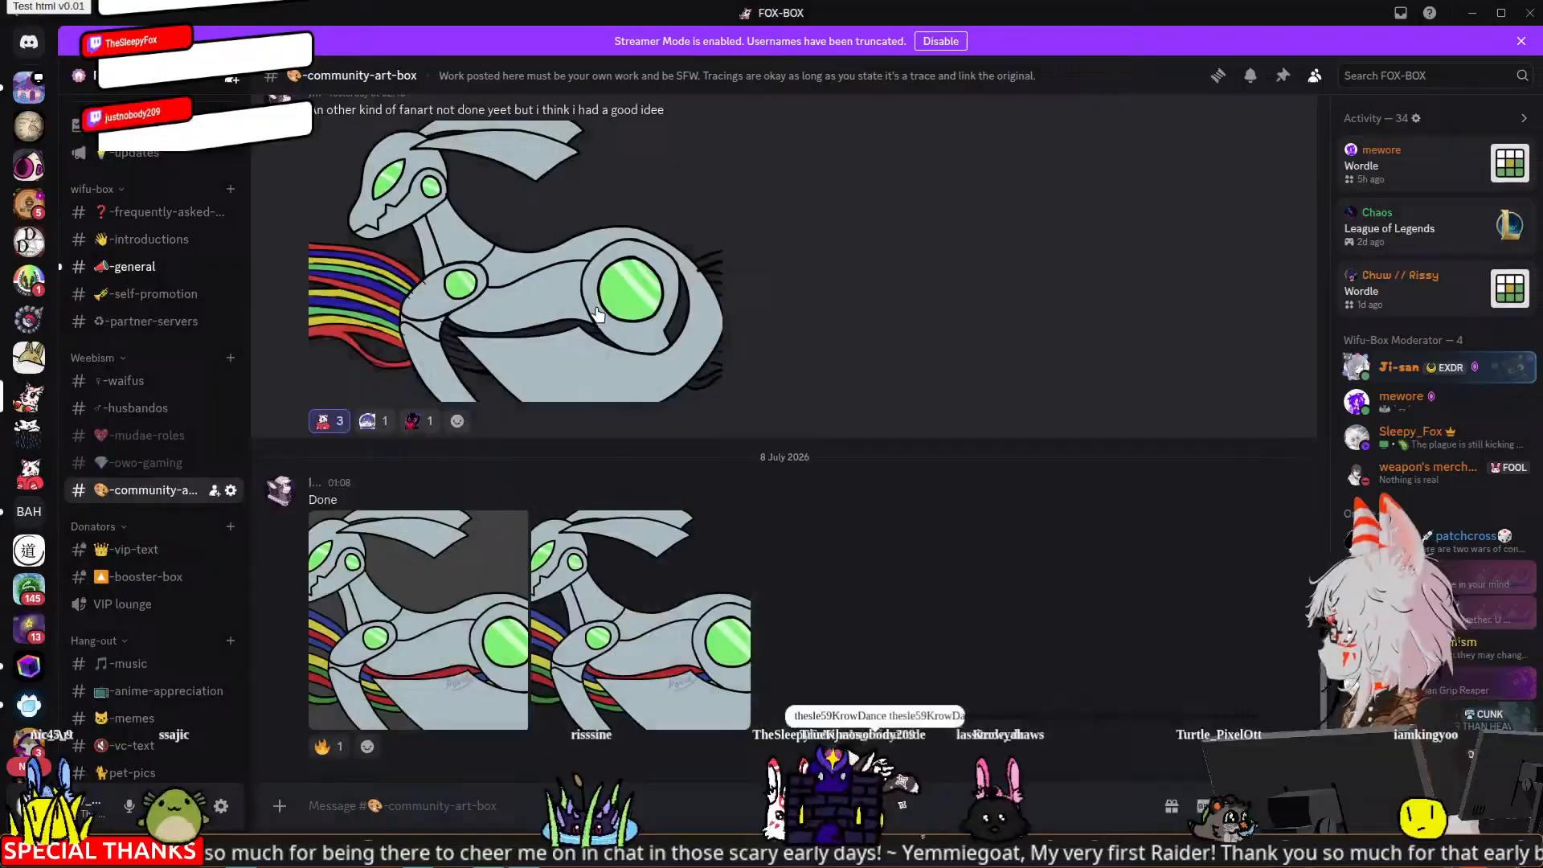
left_click(488, 333)
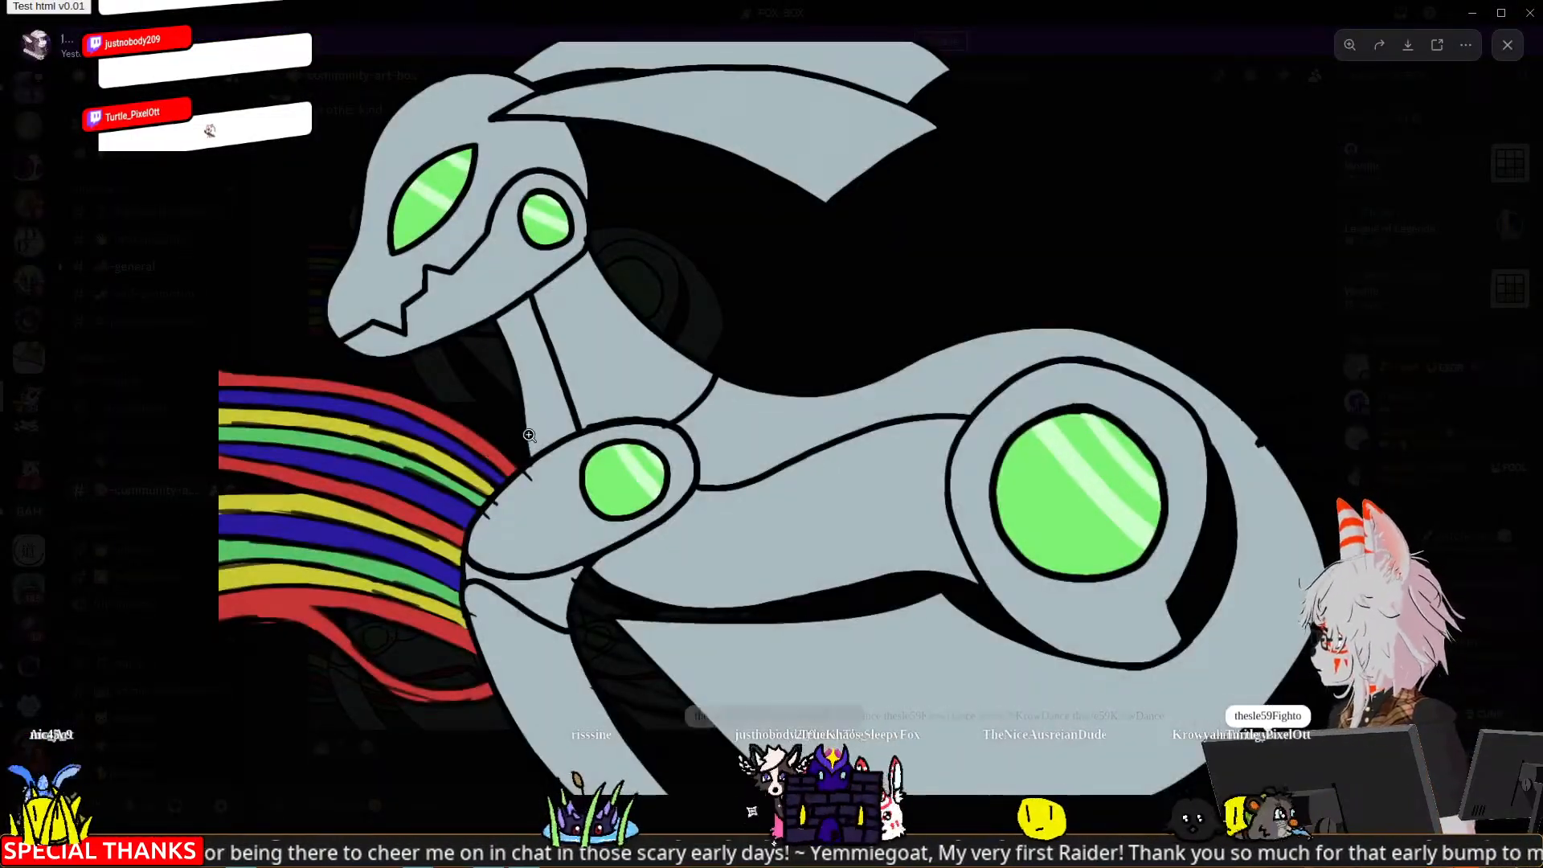
left_click(604, 596)
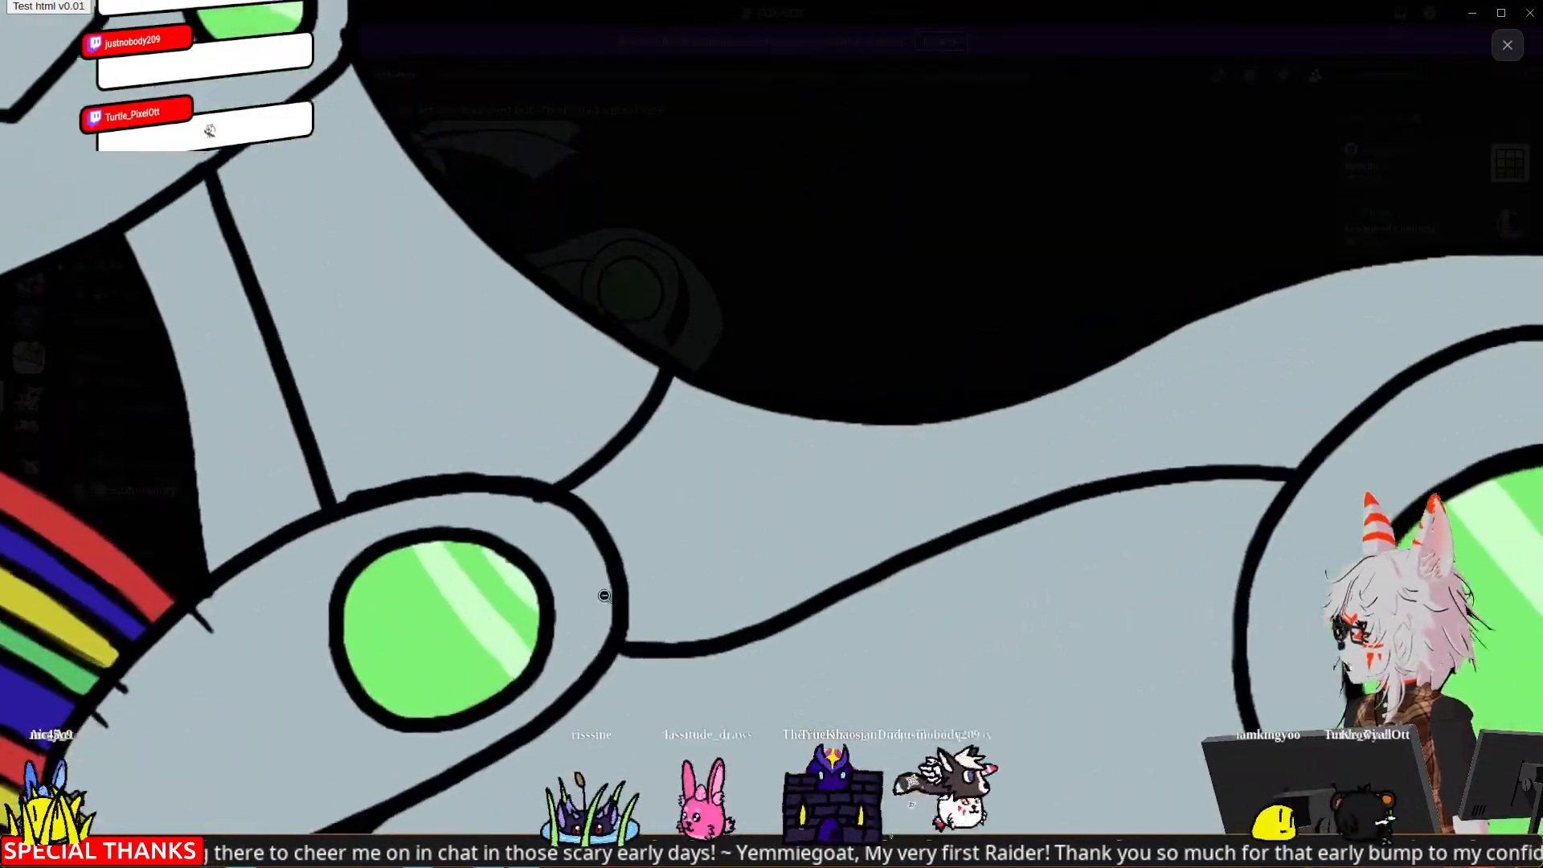
left_click(603, 595)
key("Escape")
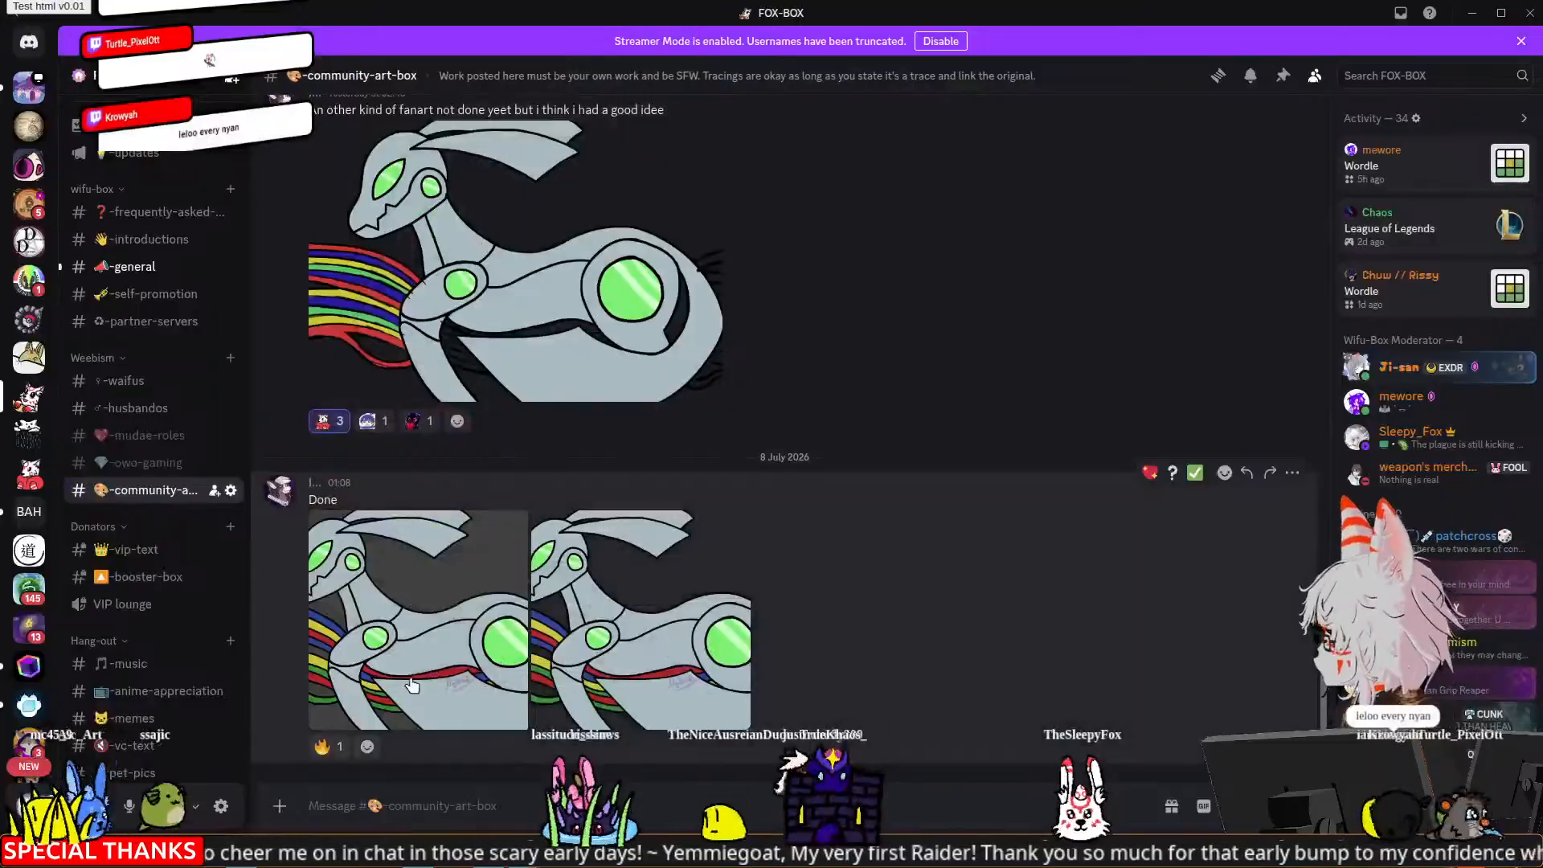
left_click(412, 685)
left_click(1508, 417)
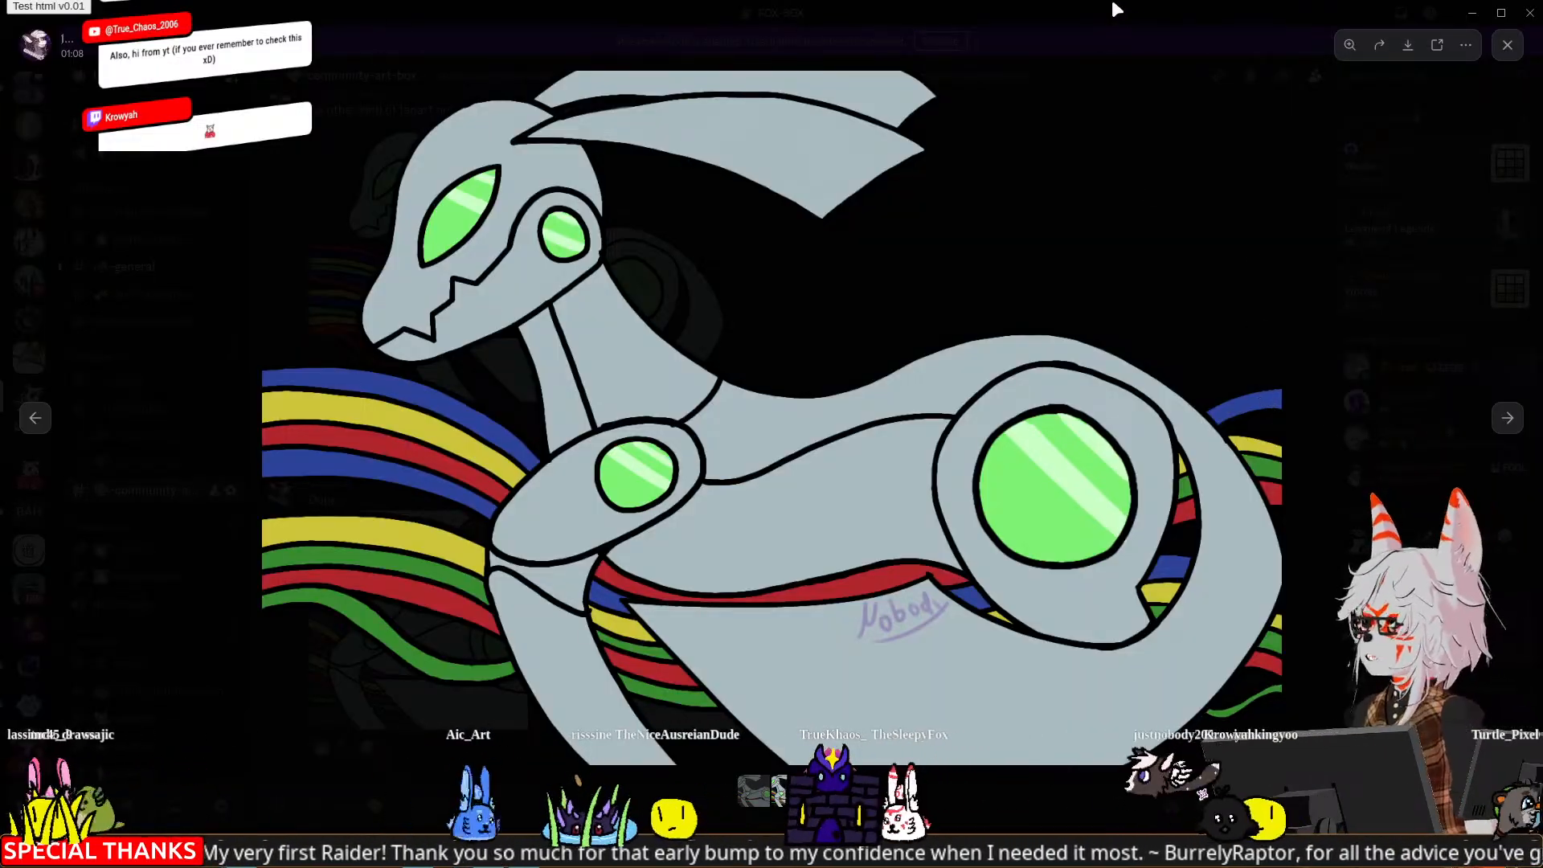
left_click_drag(1117, 9, 1117, 0)
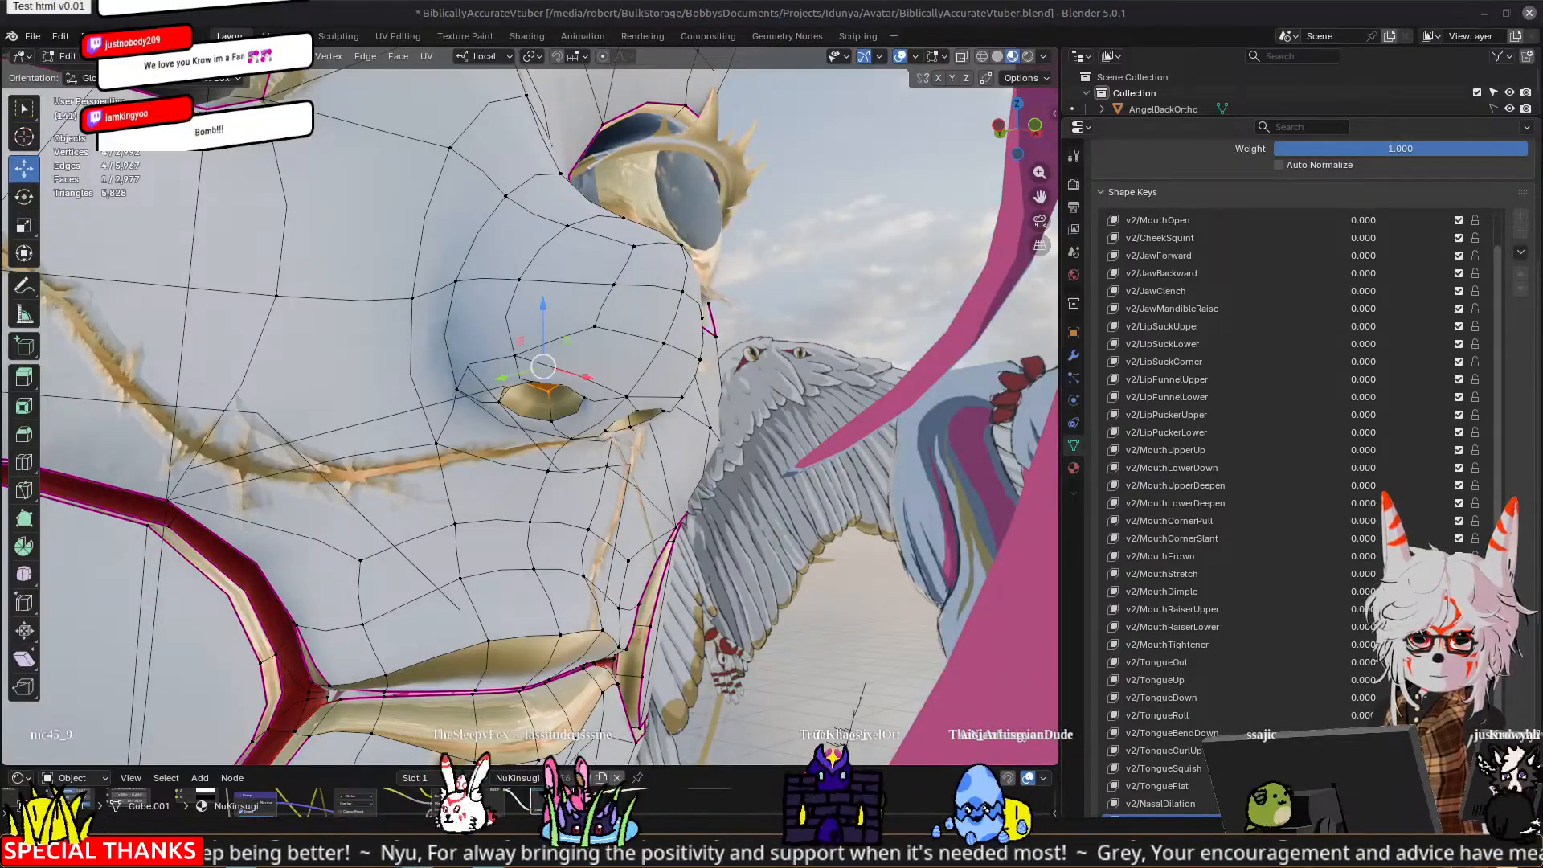
middle_click_drag(431, 366, 361, 371)
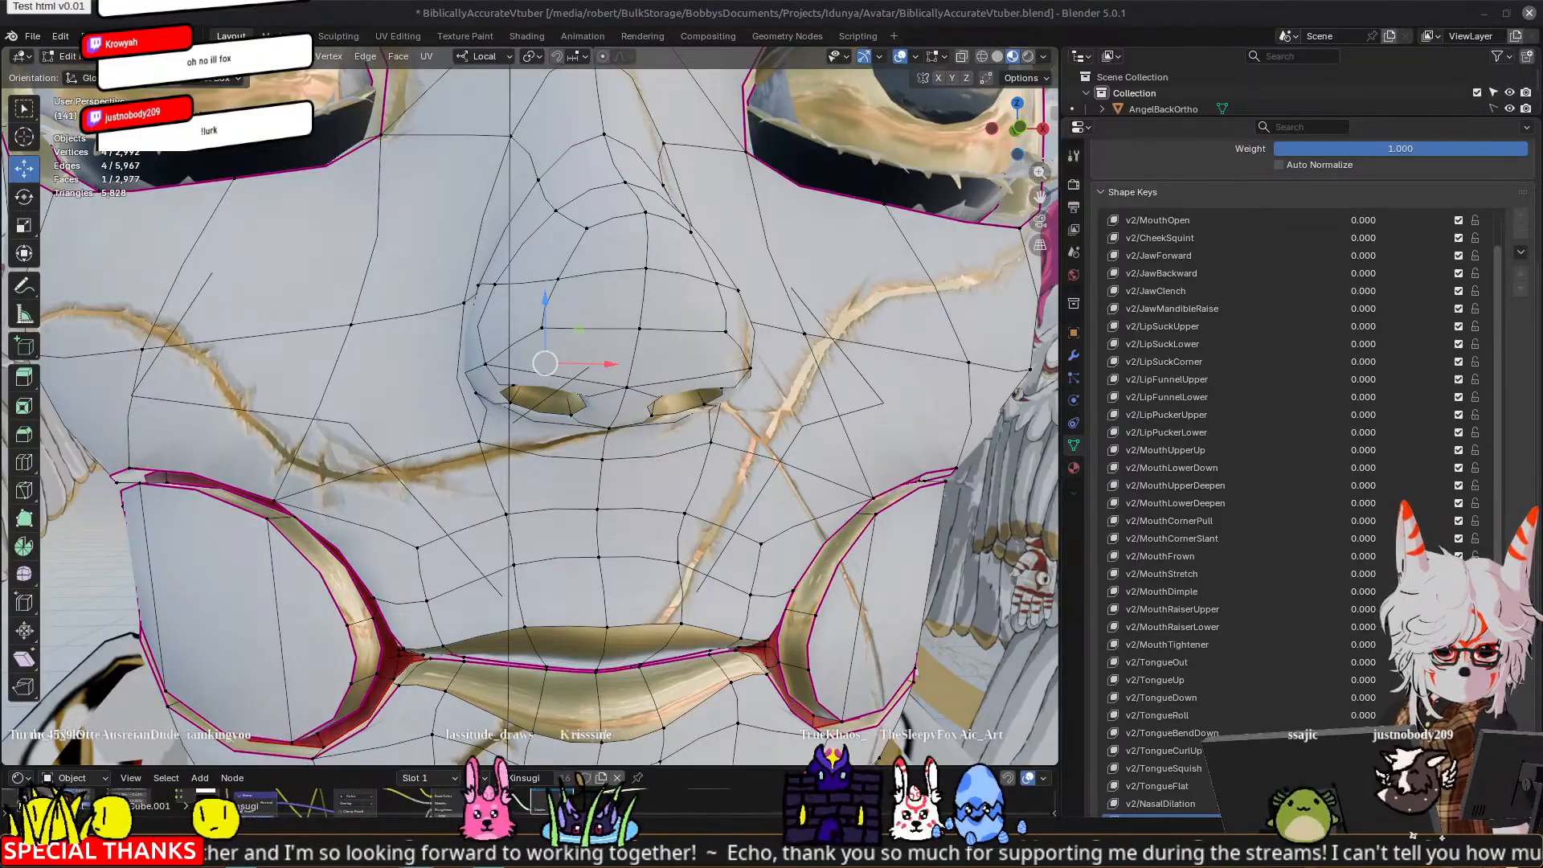
scroll(779, 414, "down", 4)
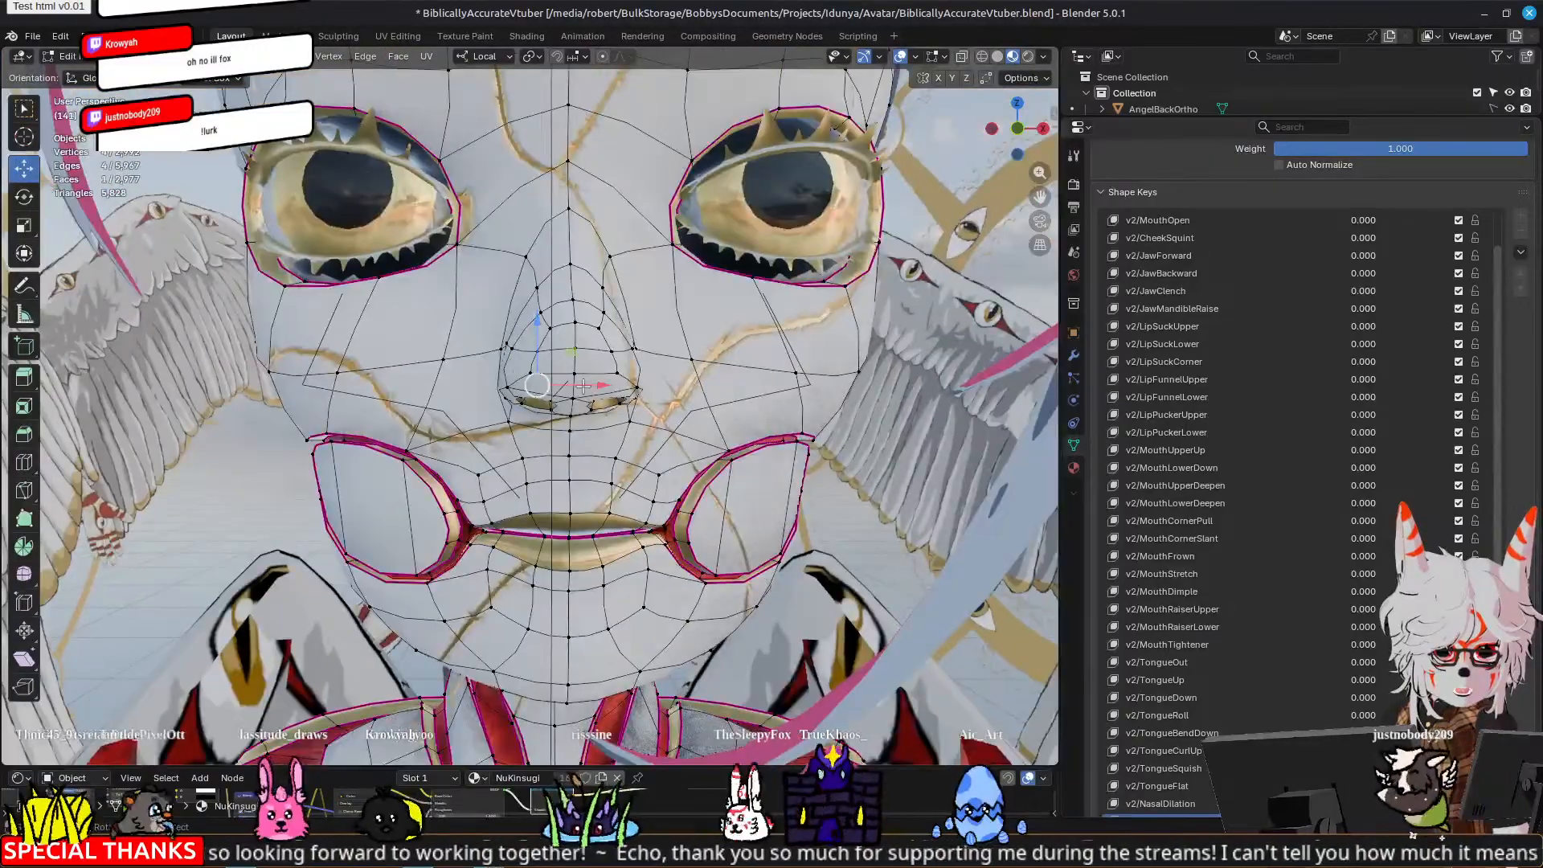
middle_click_drag(462, 384, 514, 380)
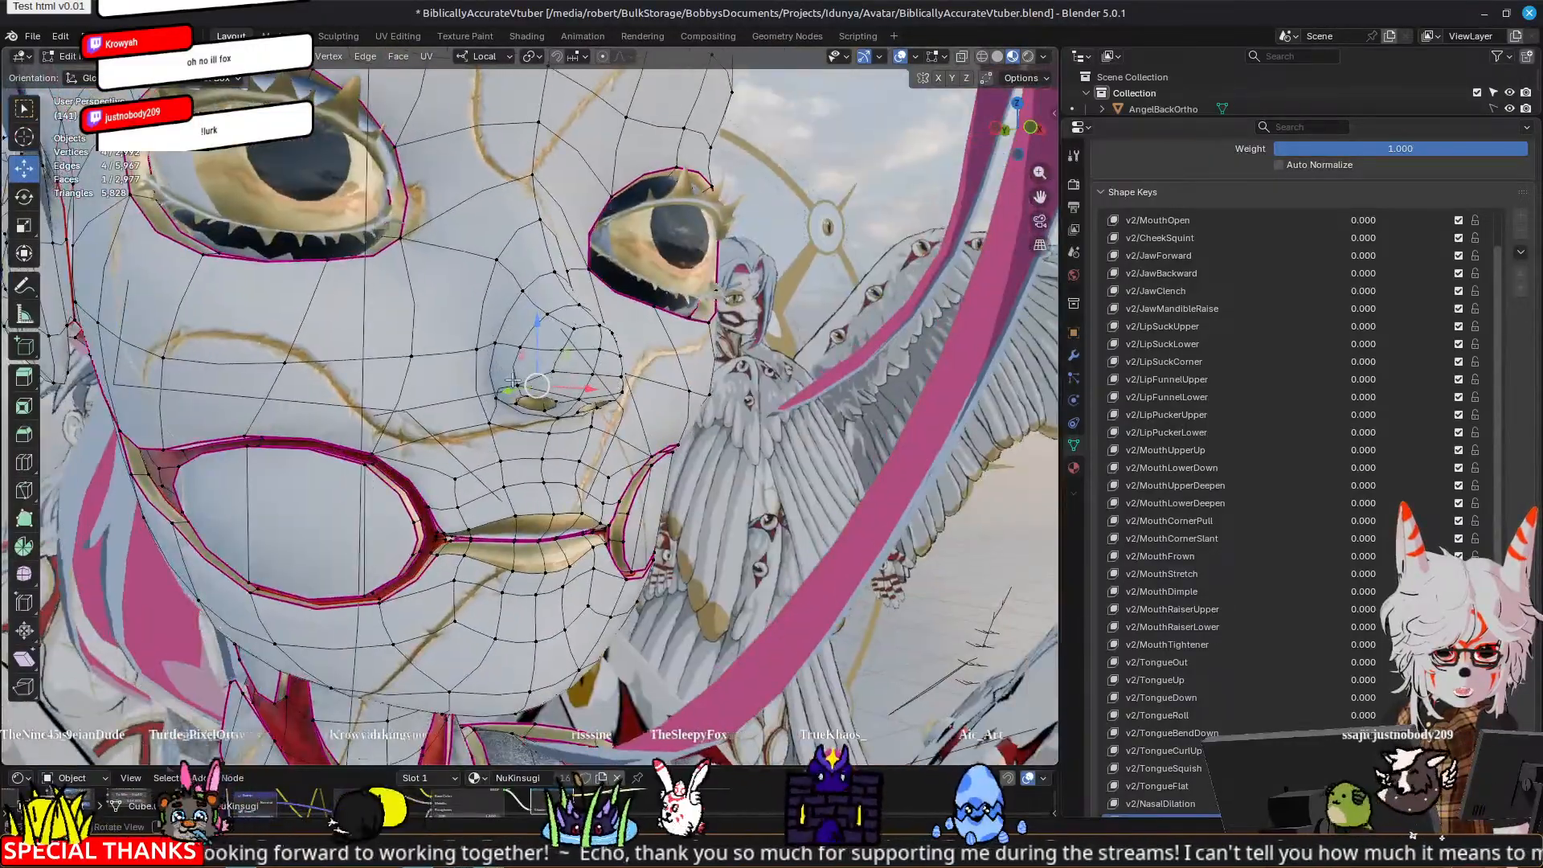
Step: Select the vertices around the outer wing of the nostril, including those on its outer rim, in place of the inner nostril faces
scroll(512, 381, "up", 4)
middle_click_drag(623, 488, 569, 418)
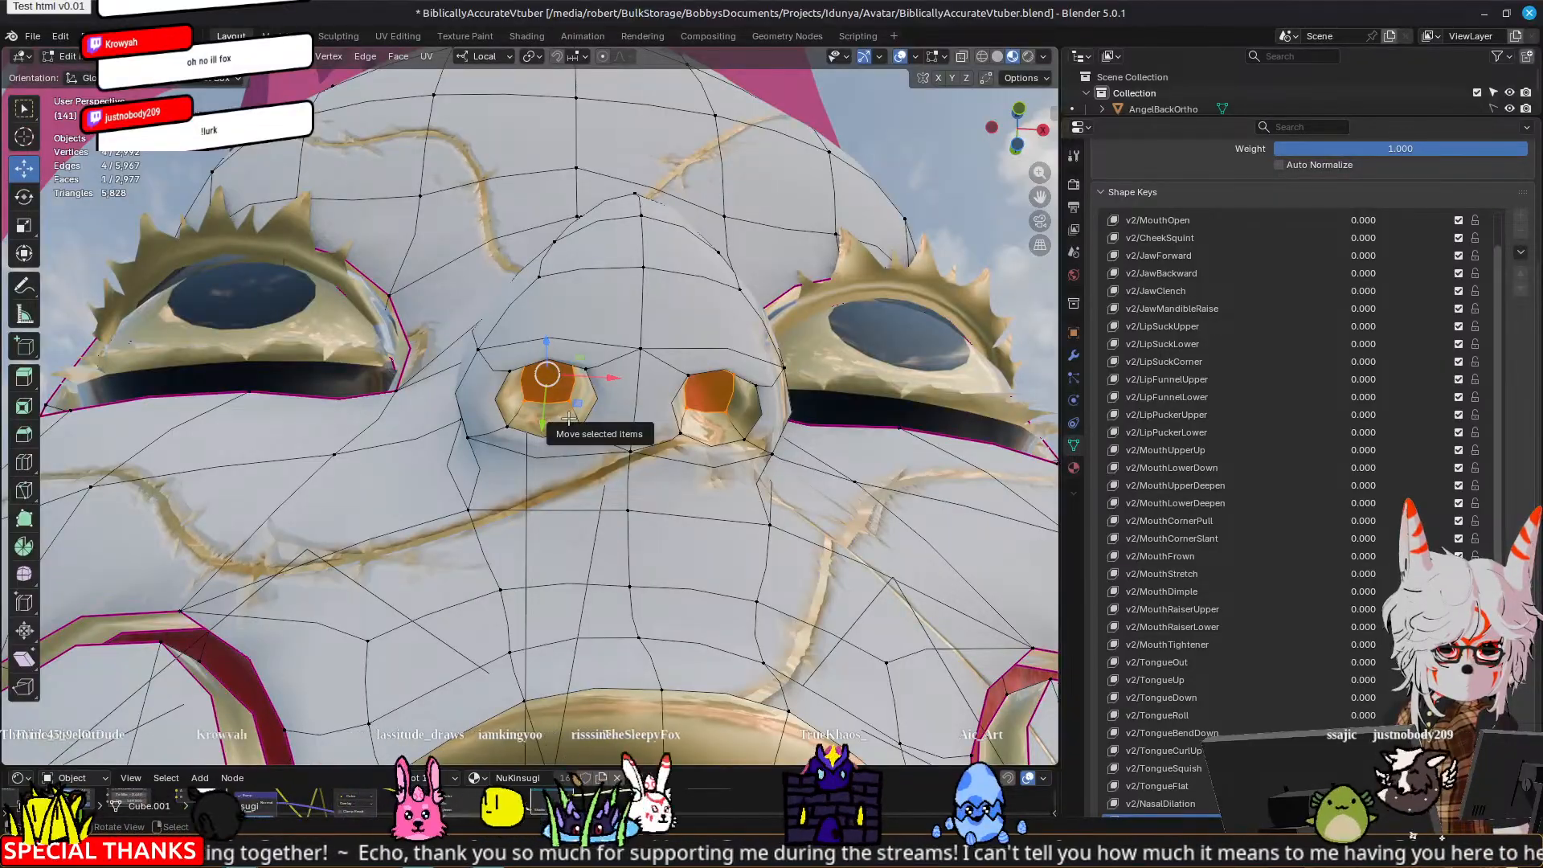
middle_click_drag(569, 418, 499, 343)
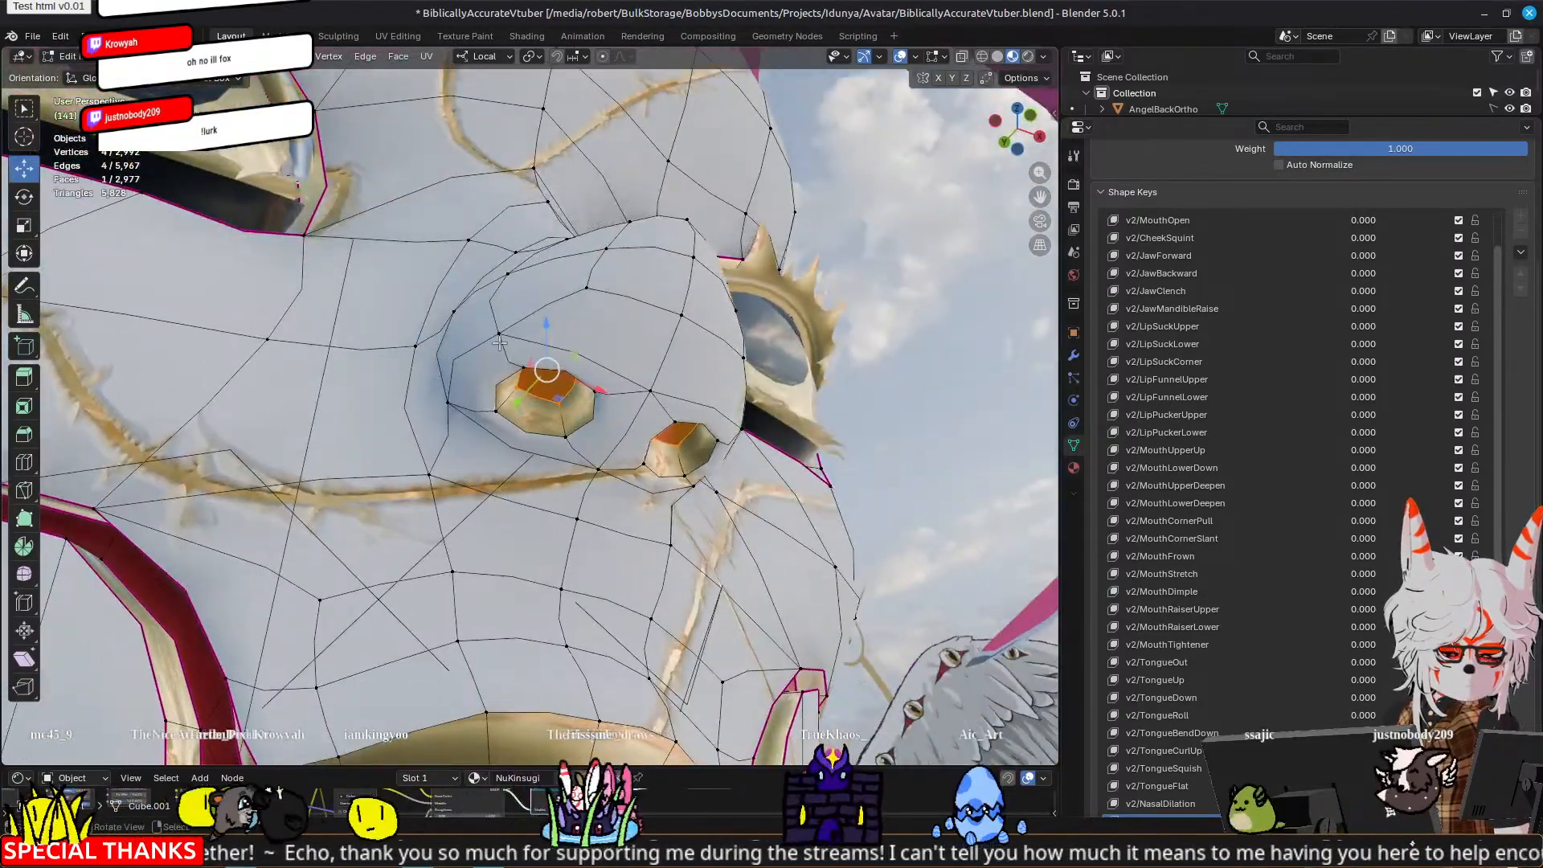
left_click(499, 343)
left_click(450, 404, "shift")
left_click(494, 410, "shift")
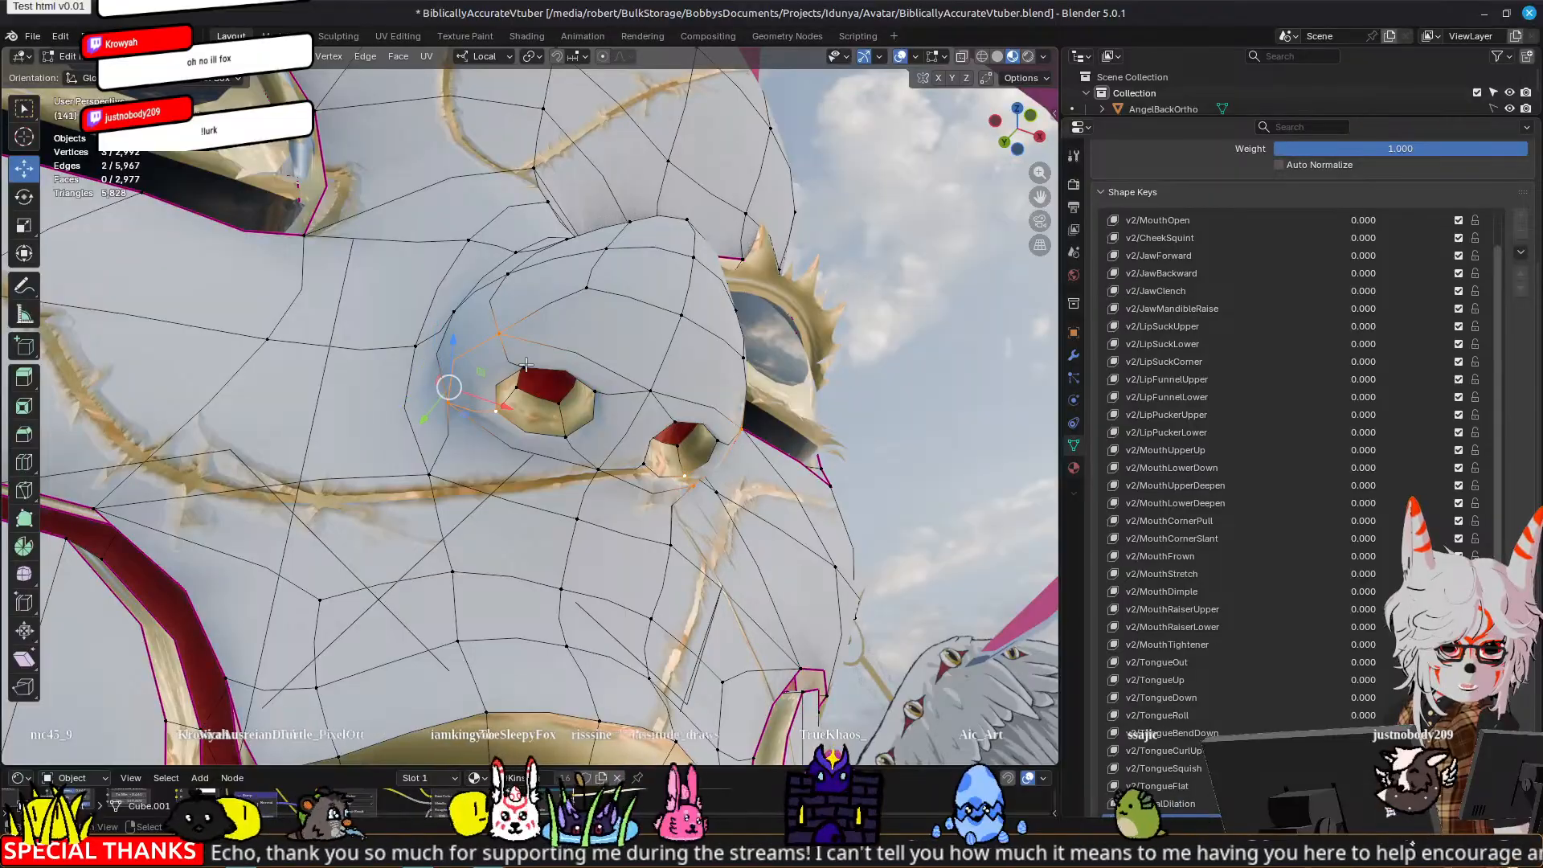
left_click(524, 368, "shift")
middle_click_drag(575, 434, 565, 383)
left_click(513, 411, "shift")
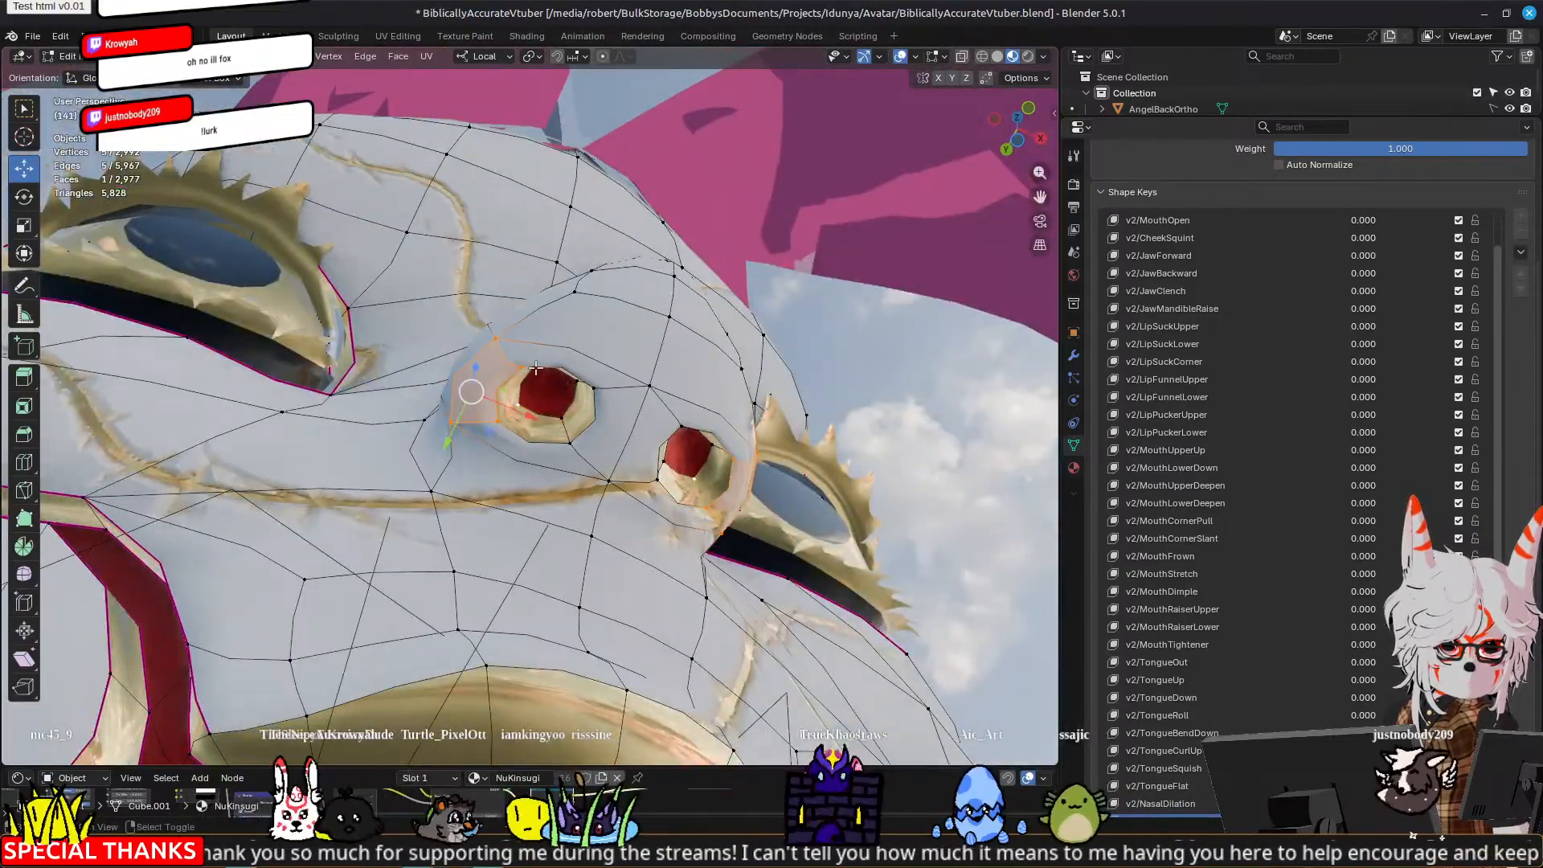
left_click(533, 371, "shift")
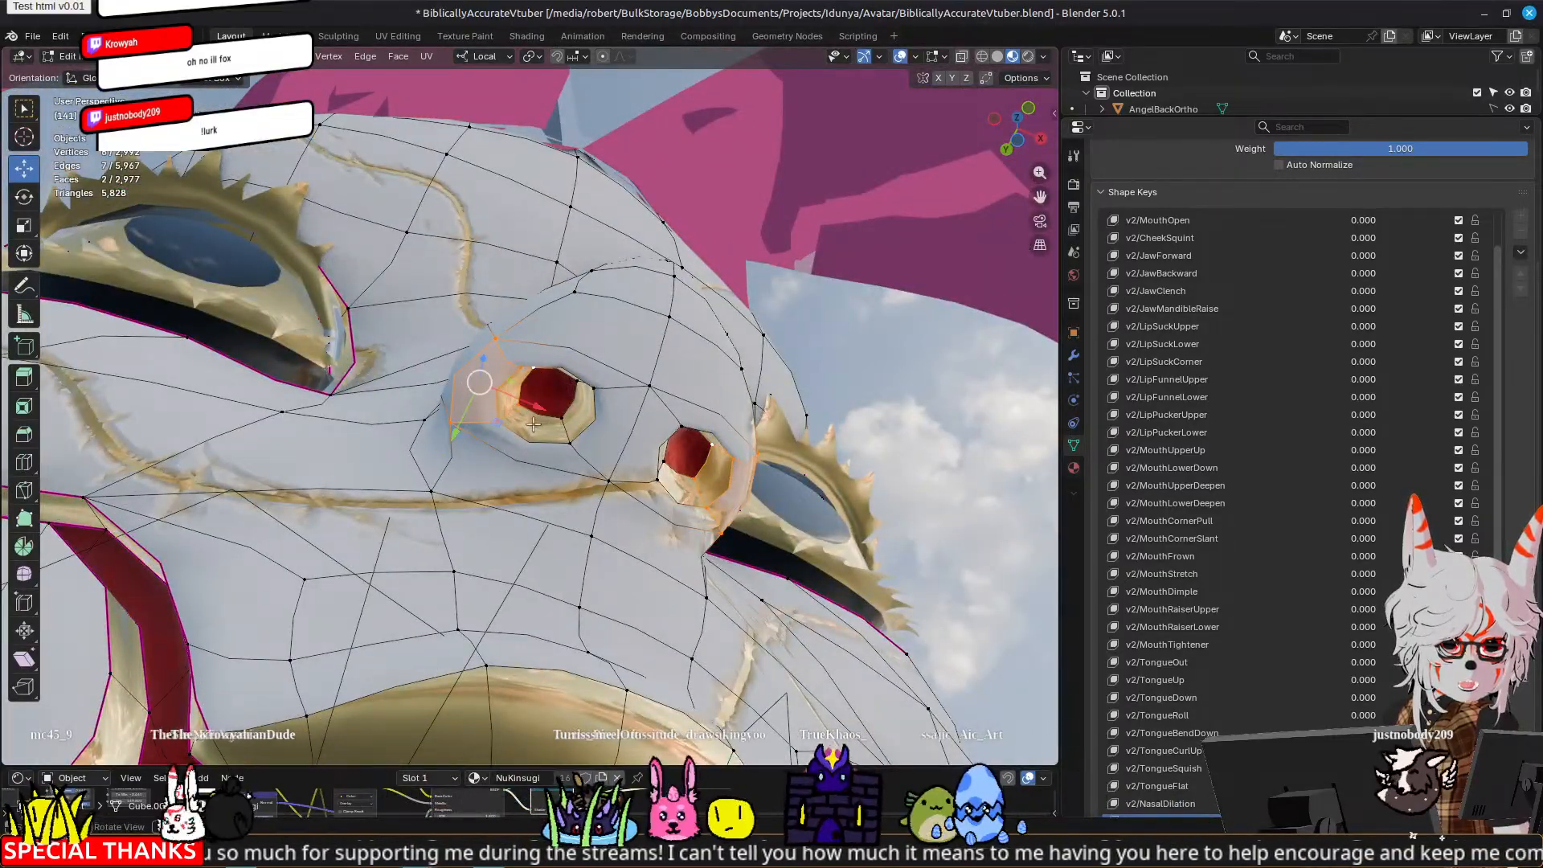
Step: Add the upper-lip vertices below the nostril and the cheek vertices beside the nose to the selection
middle_click_drag(534, 398, 604, 517)
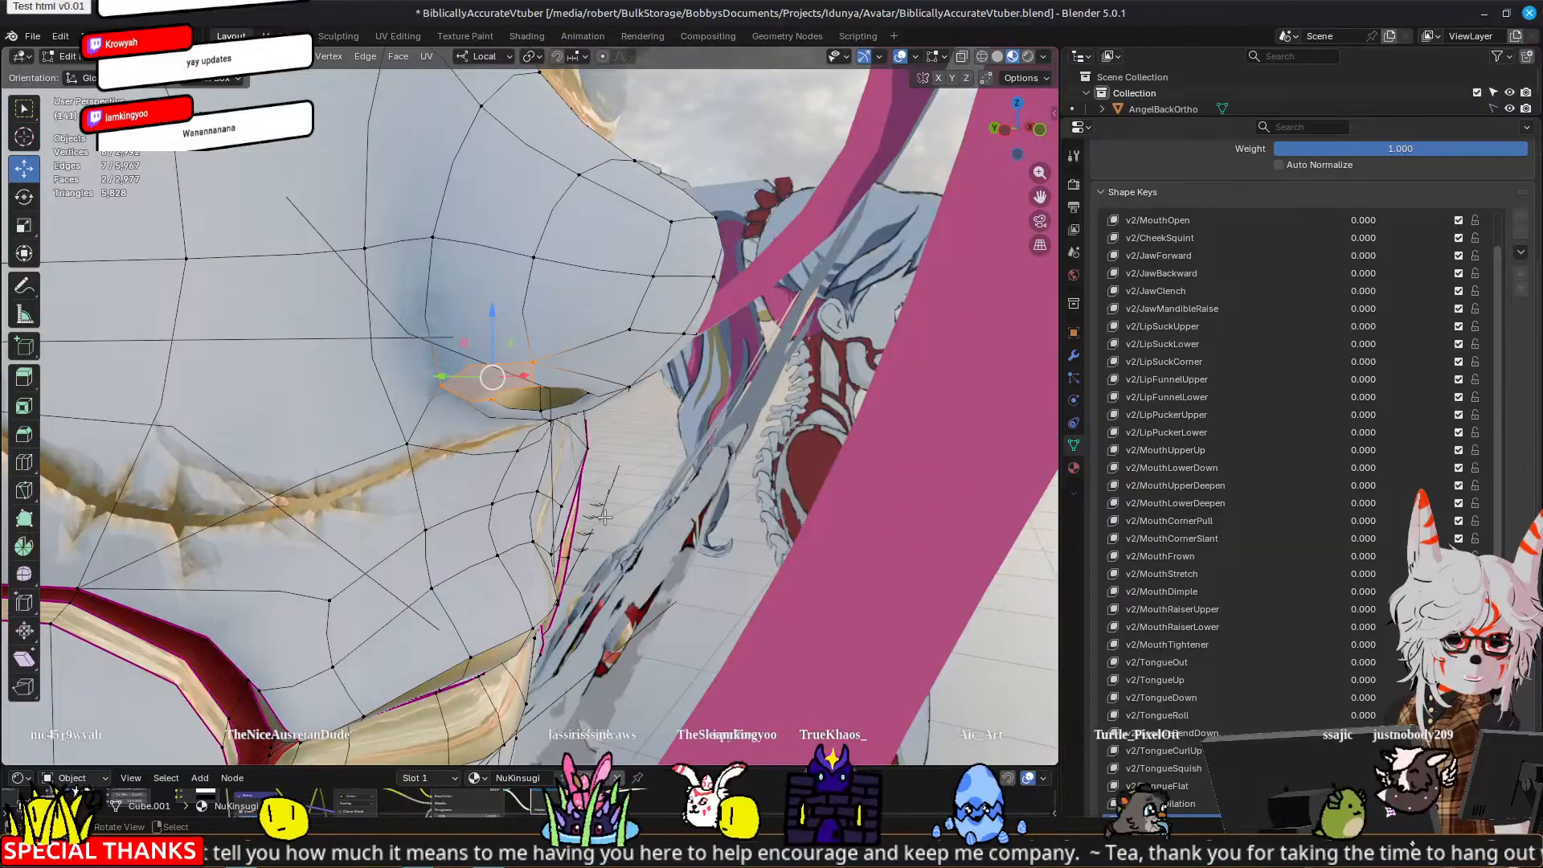
middle_click_drag(605, 517, 703, 422)
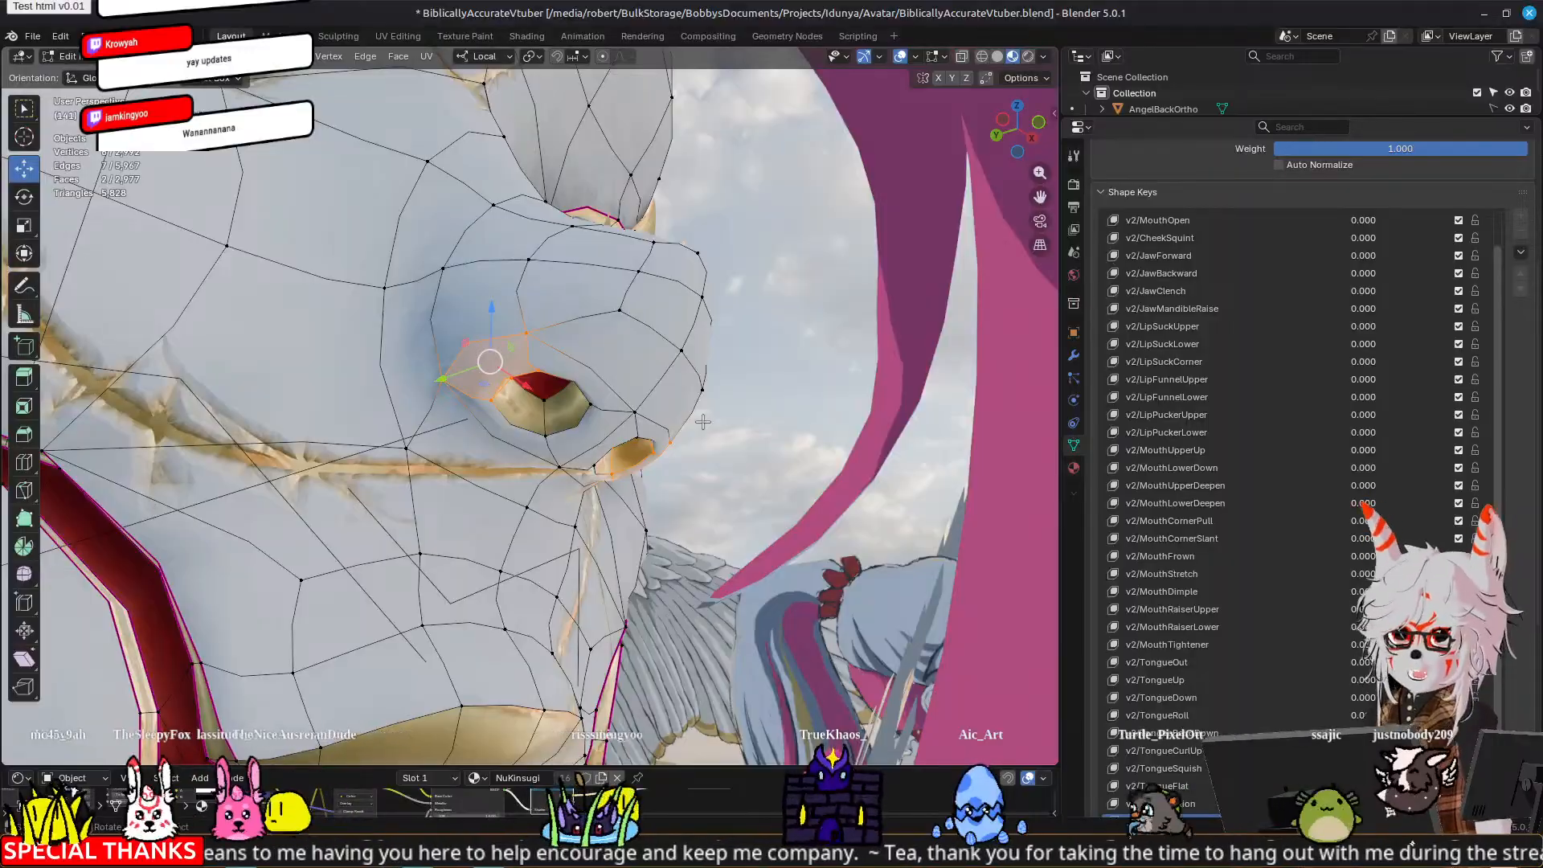
middle_click_drag(703, 421, 390, 396)
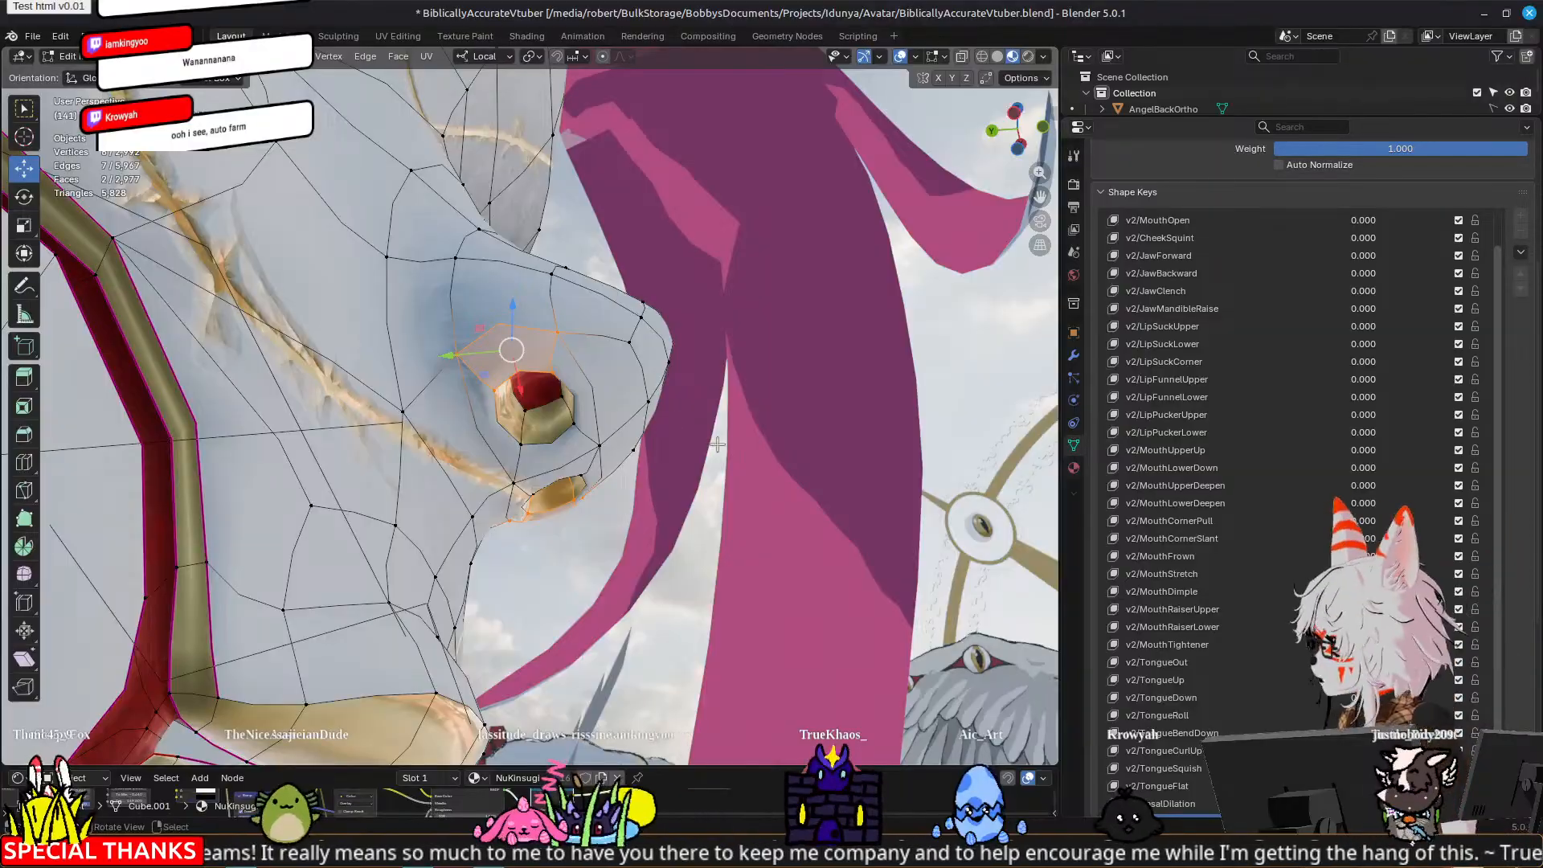
middle_click_drag(526, 165, 514, 173)
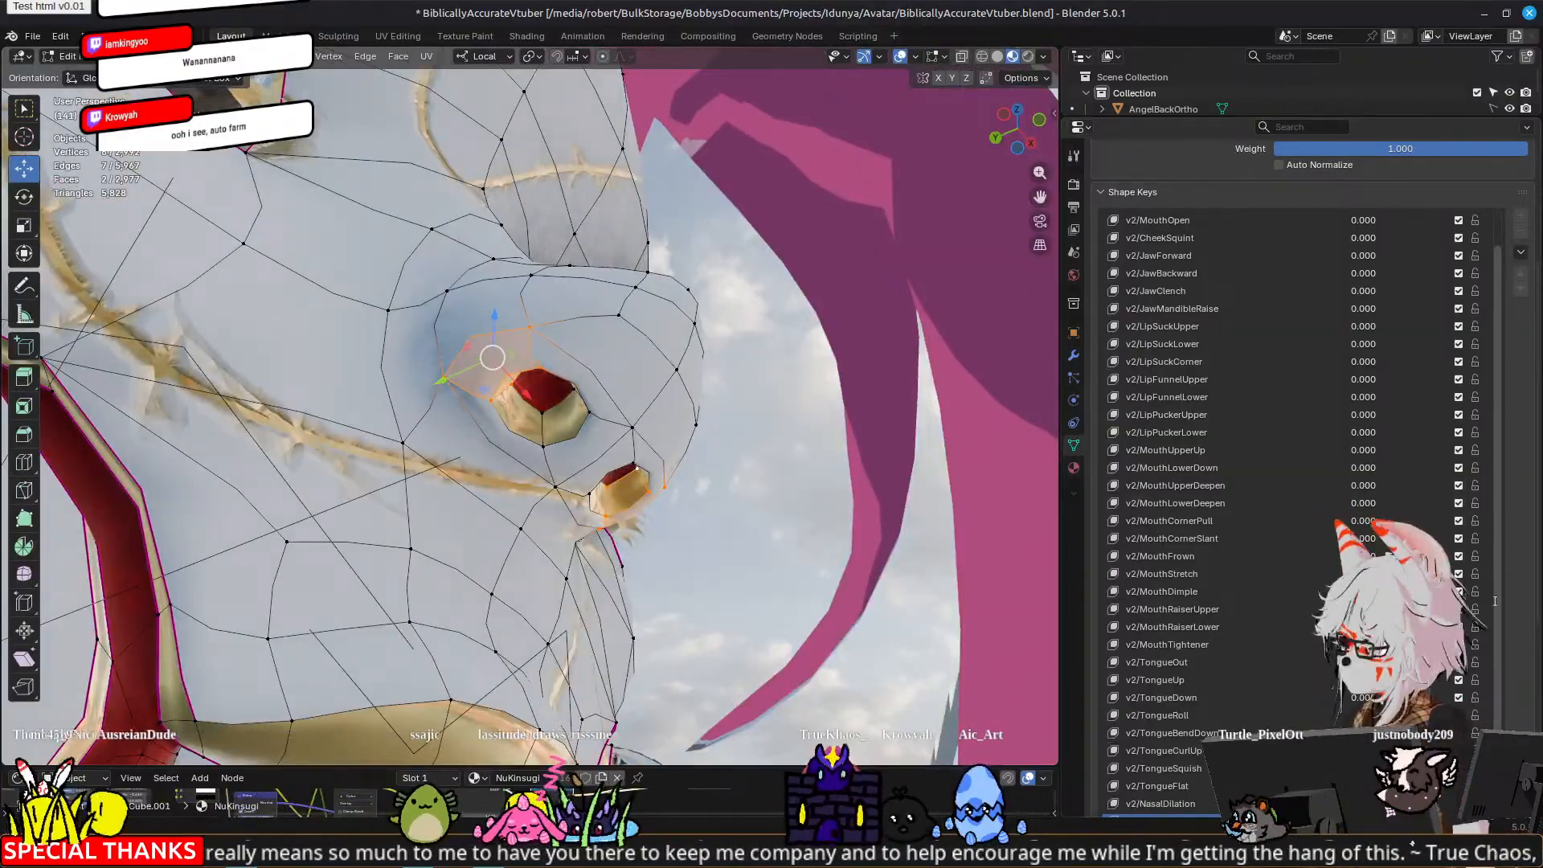
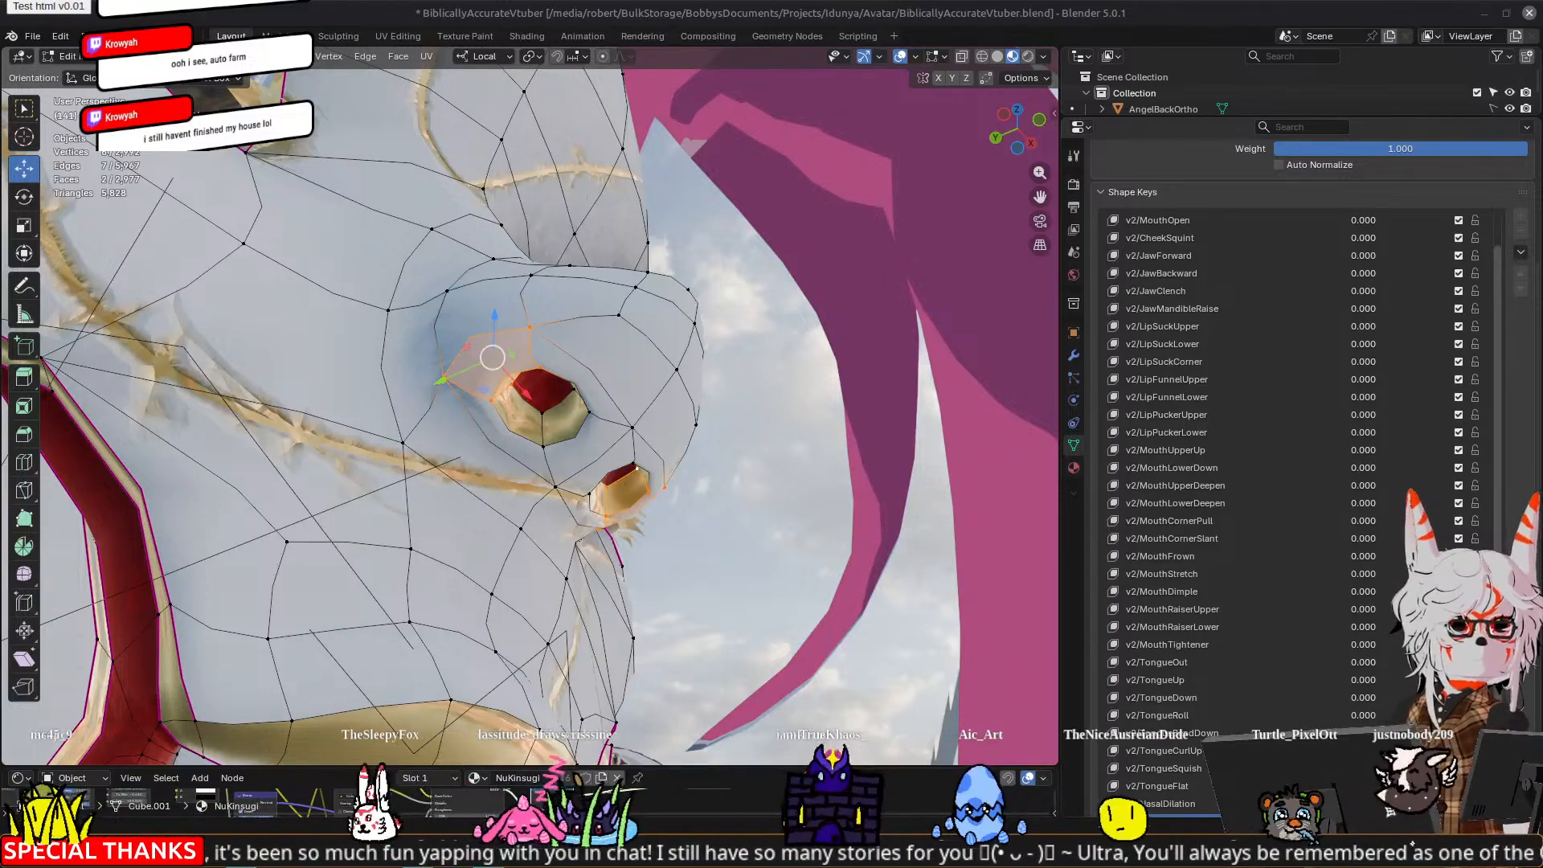
middle_click_drag(680, 446, 584, 503)
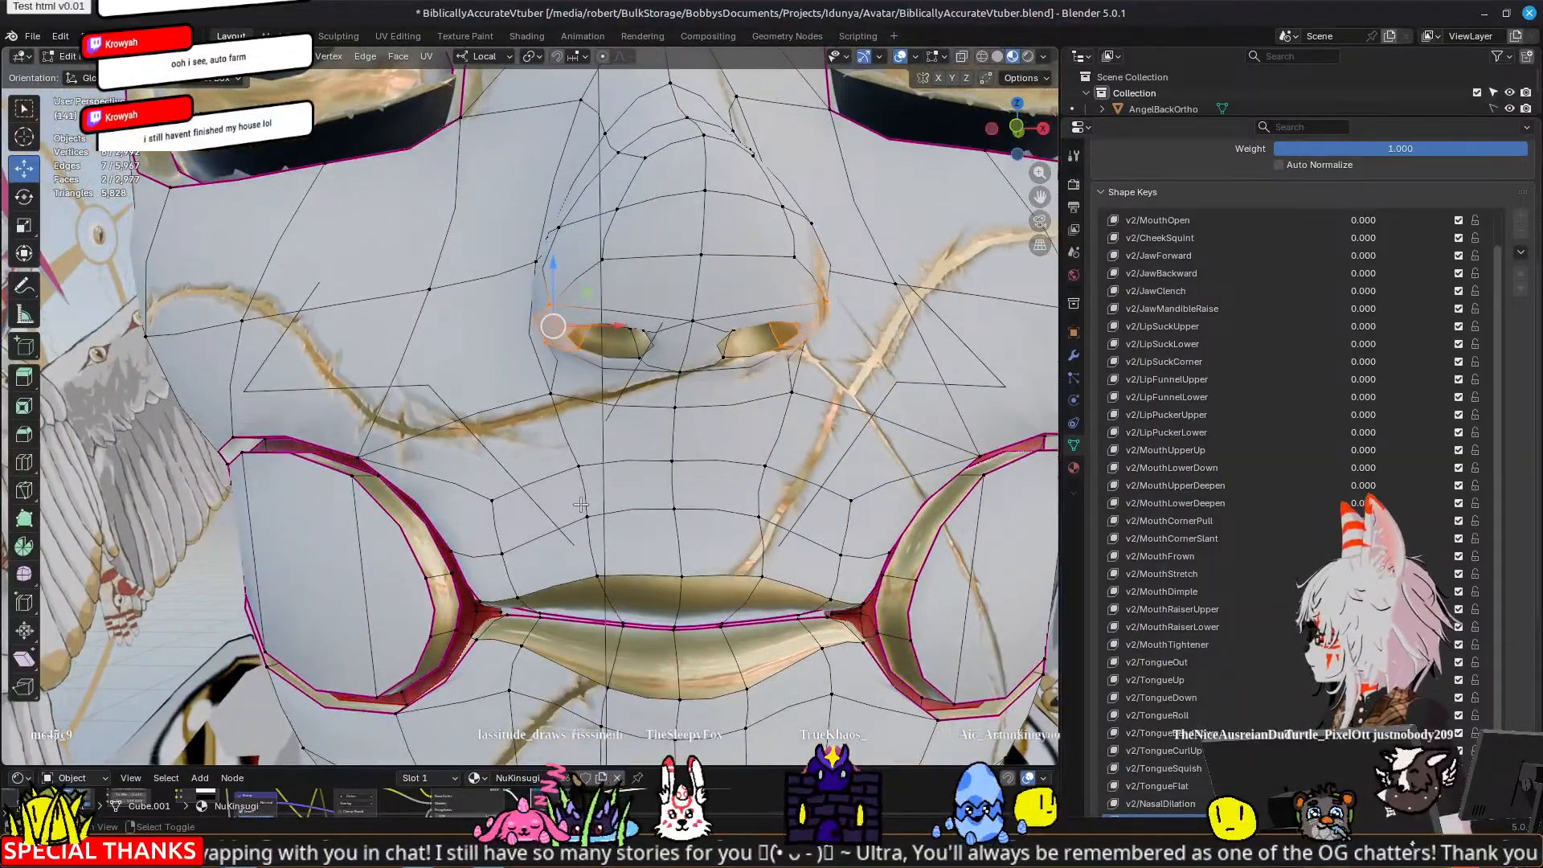
left_click(586, 513, "shift")
left_click(578, 466, "shift")
left_click(555, 389, "shift")
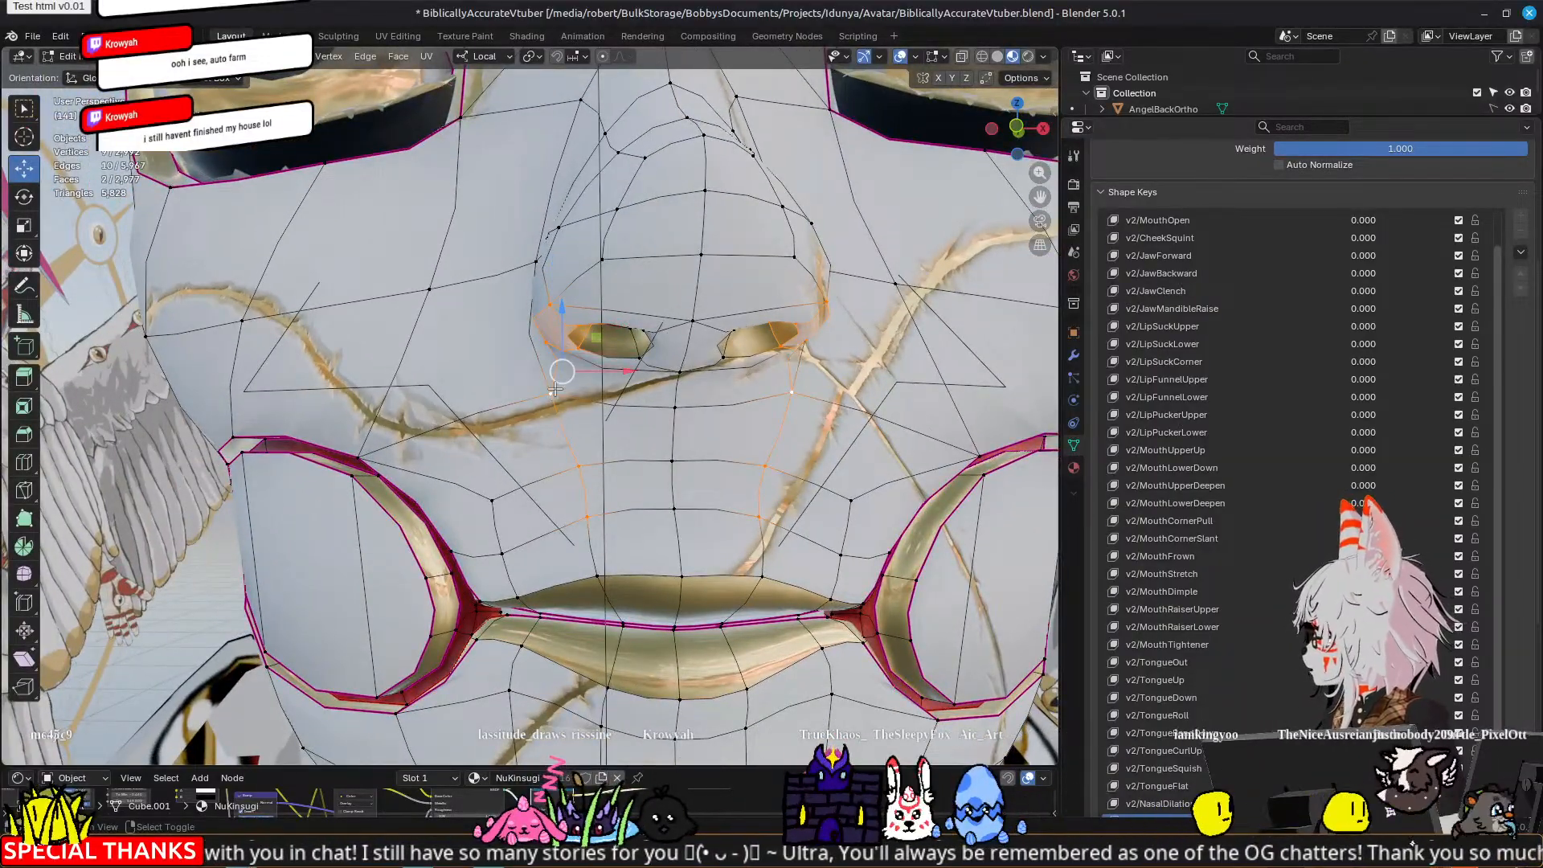
middle_click_drag(549, 353, 527, 284)
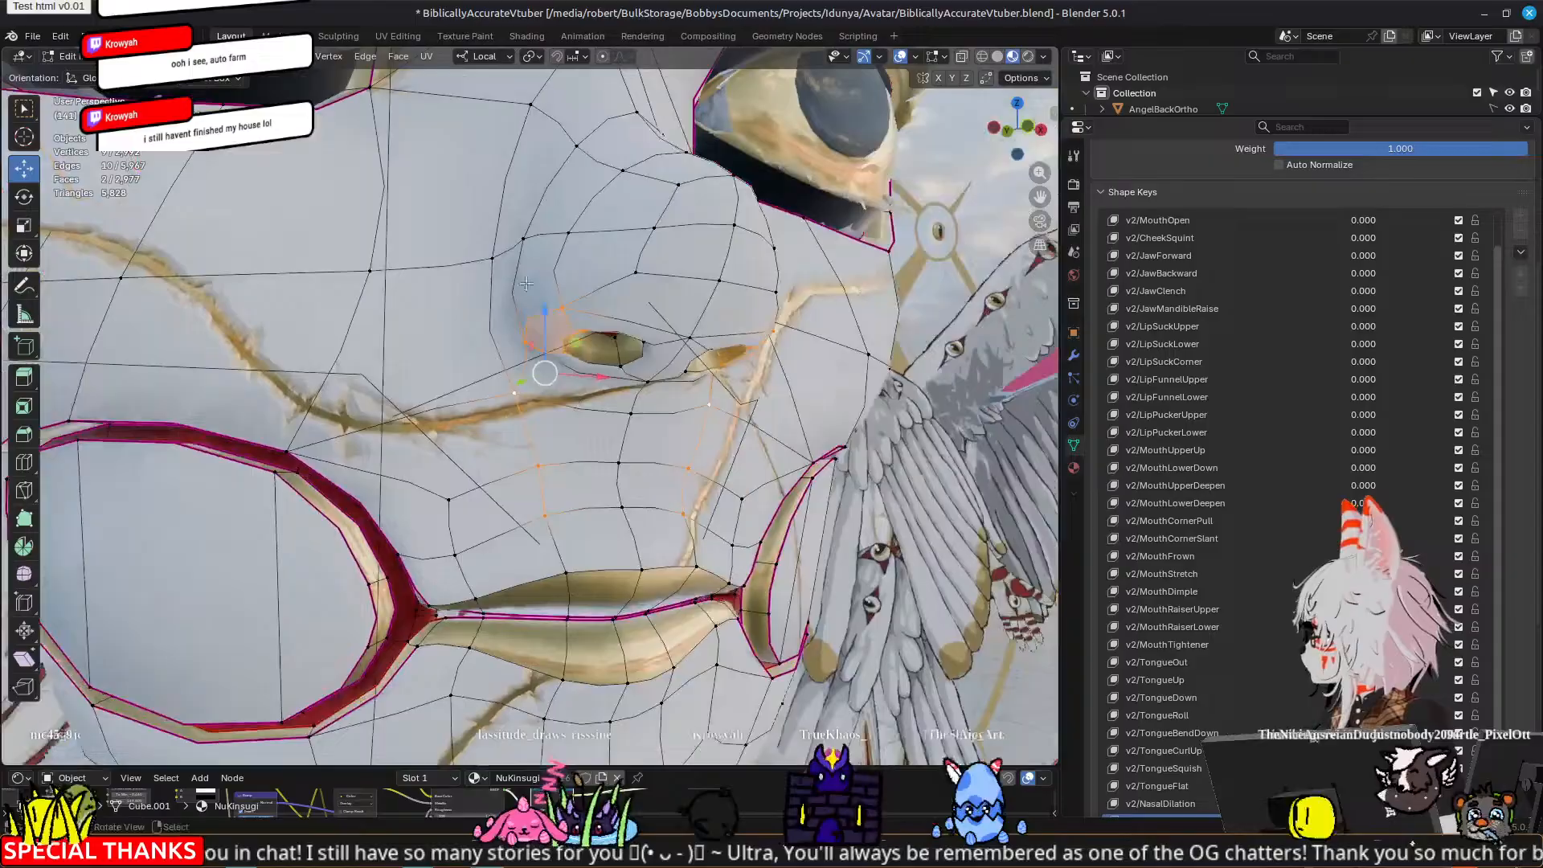
left_click(487, 263, "shift")
left_click(369, 274, "shift")
Step: Try raising the selected nostril, cheek and upper-lip vertices, and undo the move
middle_click_drag(472, 377, 537, 304)
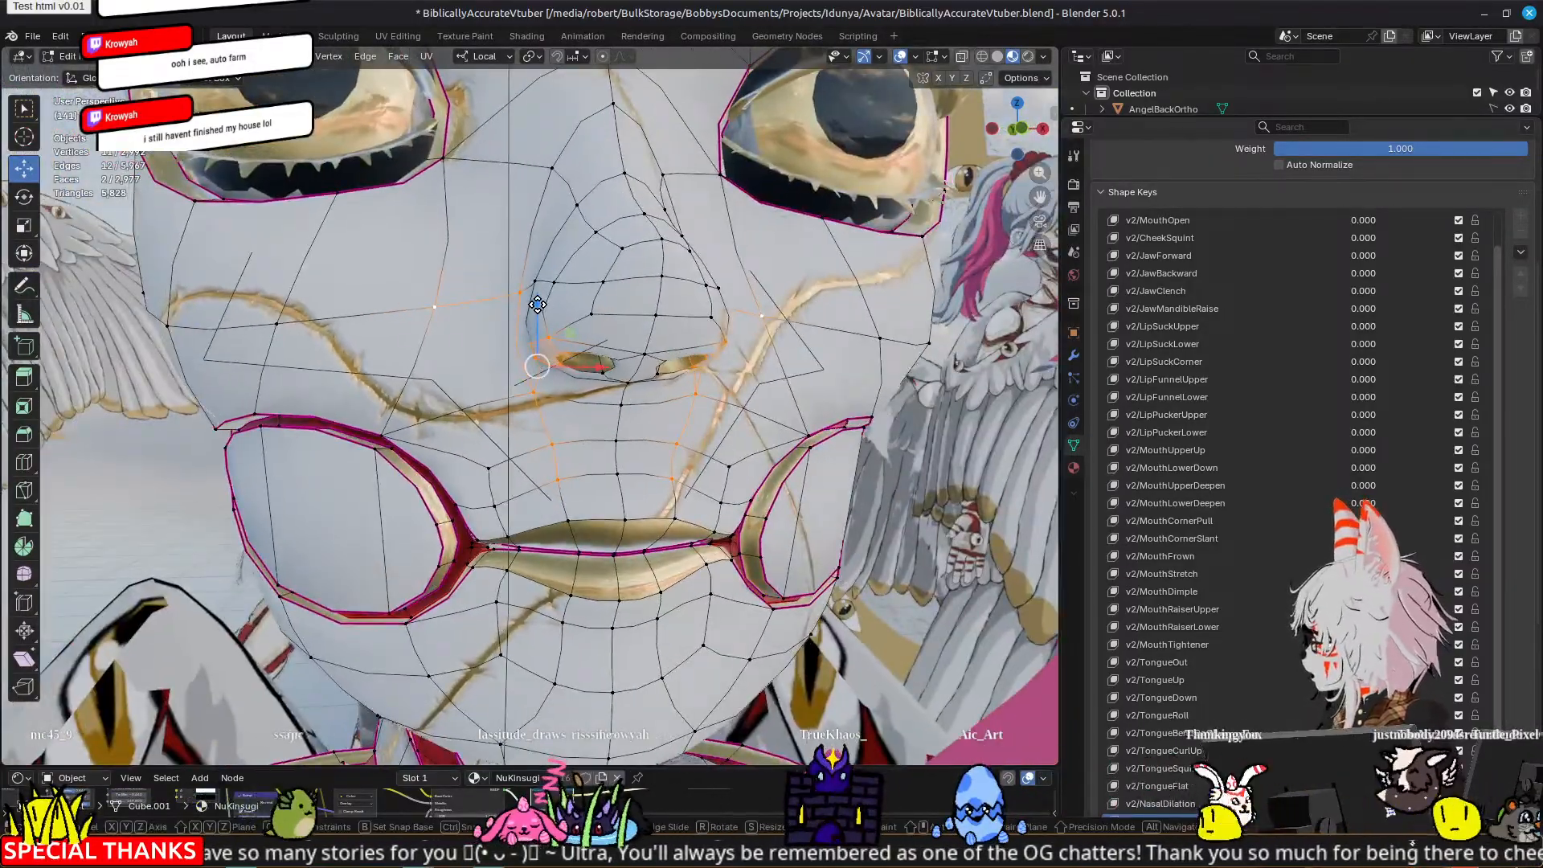
left_click_drag(537, 304, 537, 279)
key("ctrl+z")
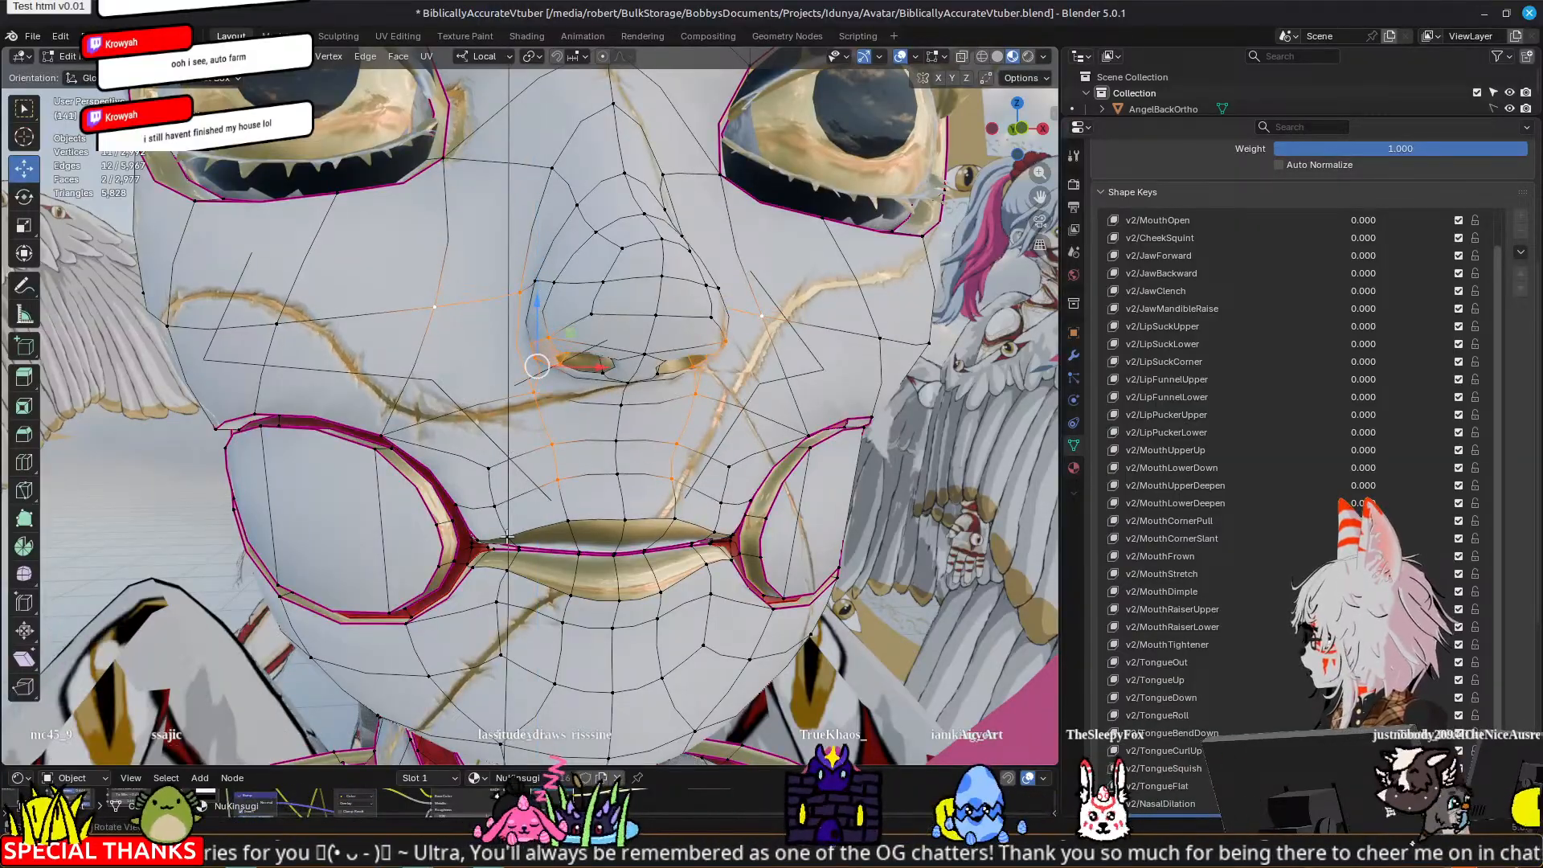
Step: Add the outer upper-lip vertices down to the lip edge to the selection and raise everything selected 0.003979 m along Z
left_click(509, 535, "shift")
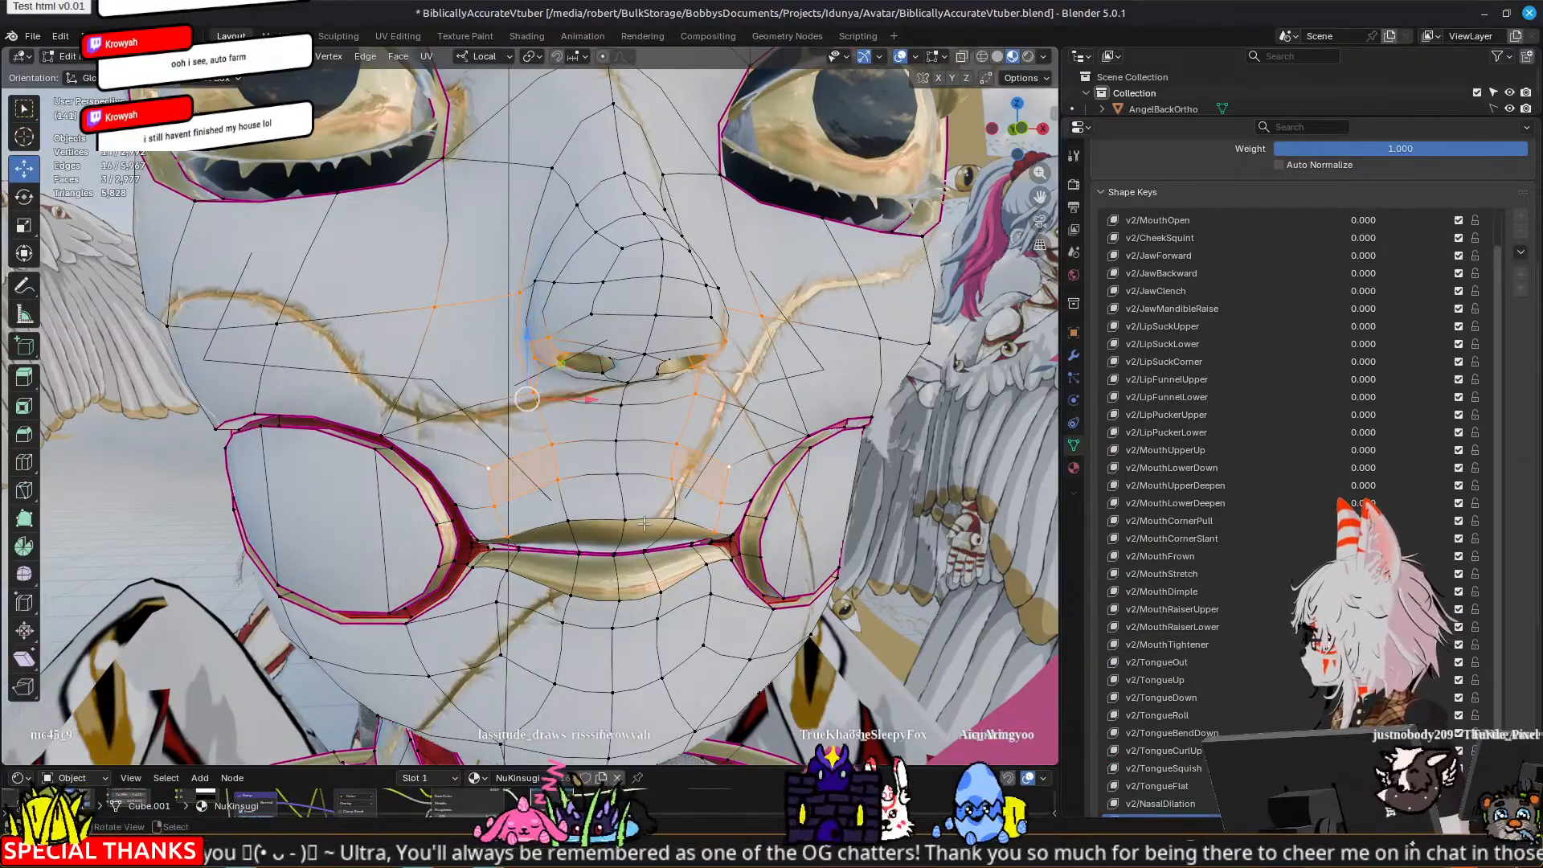
middle_click_drag(645, 524, 638, 489)
left_click(573, 532, "shift")
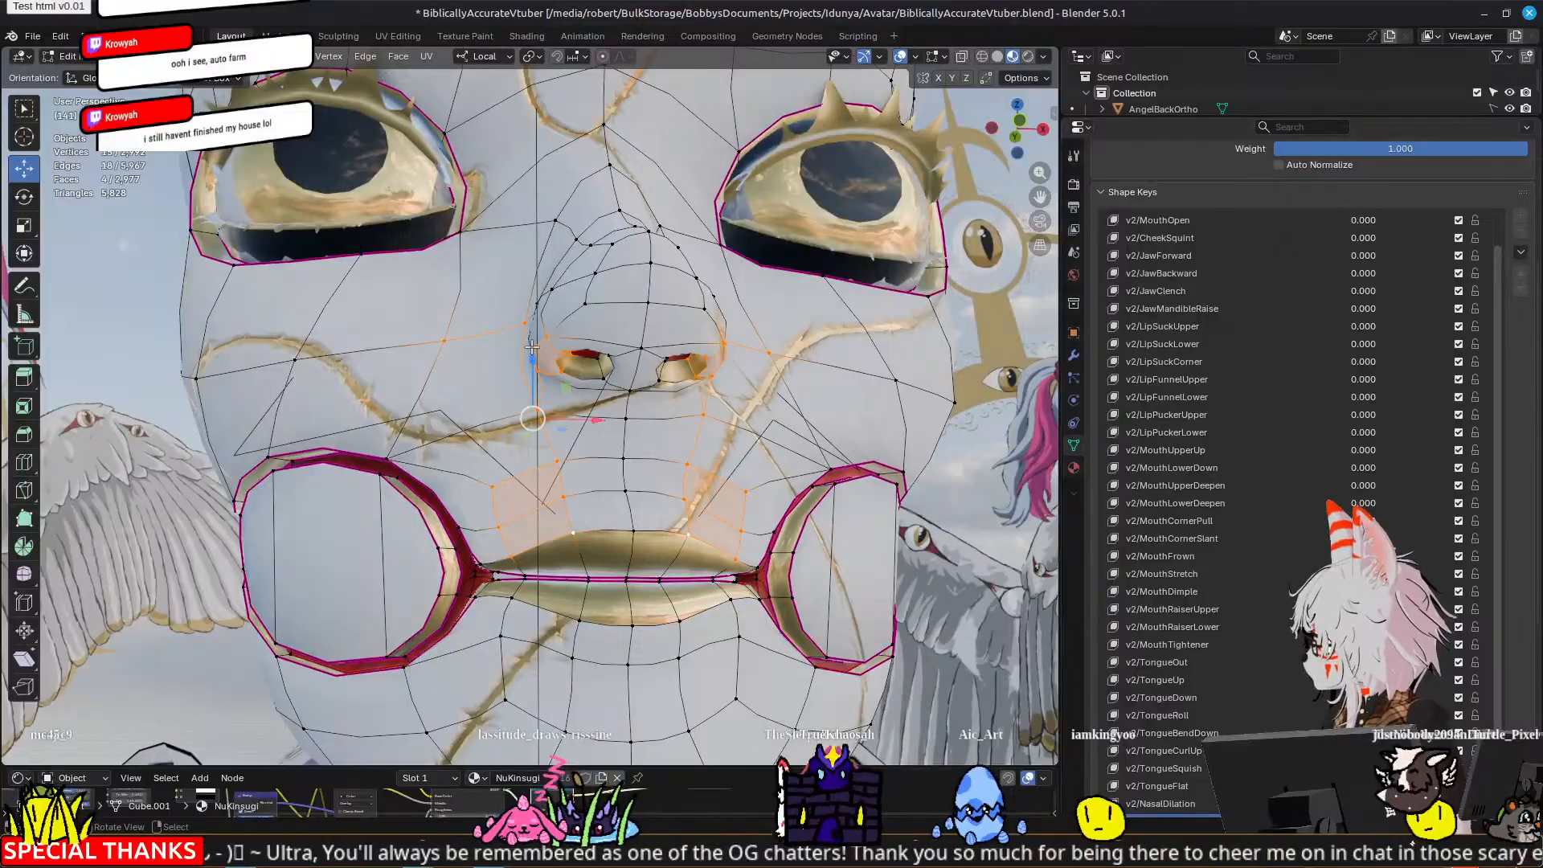
left_click_drag(531, 347, 528, 331)
middle_click_drag(527, 331, 388, 451)
middle_click_drag(517, 435, 587, 425)
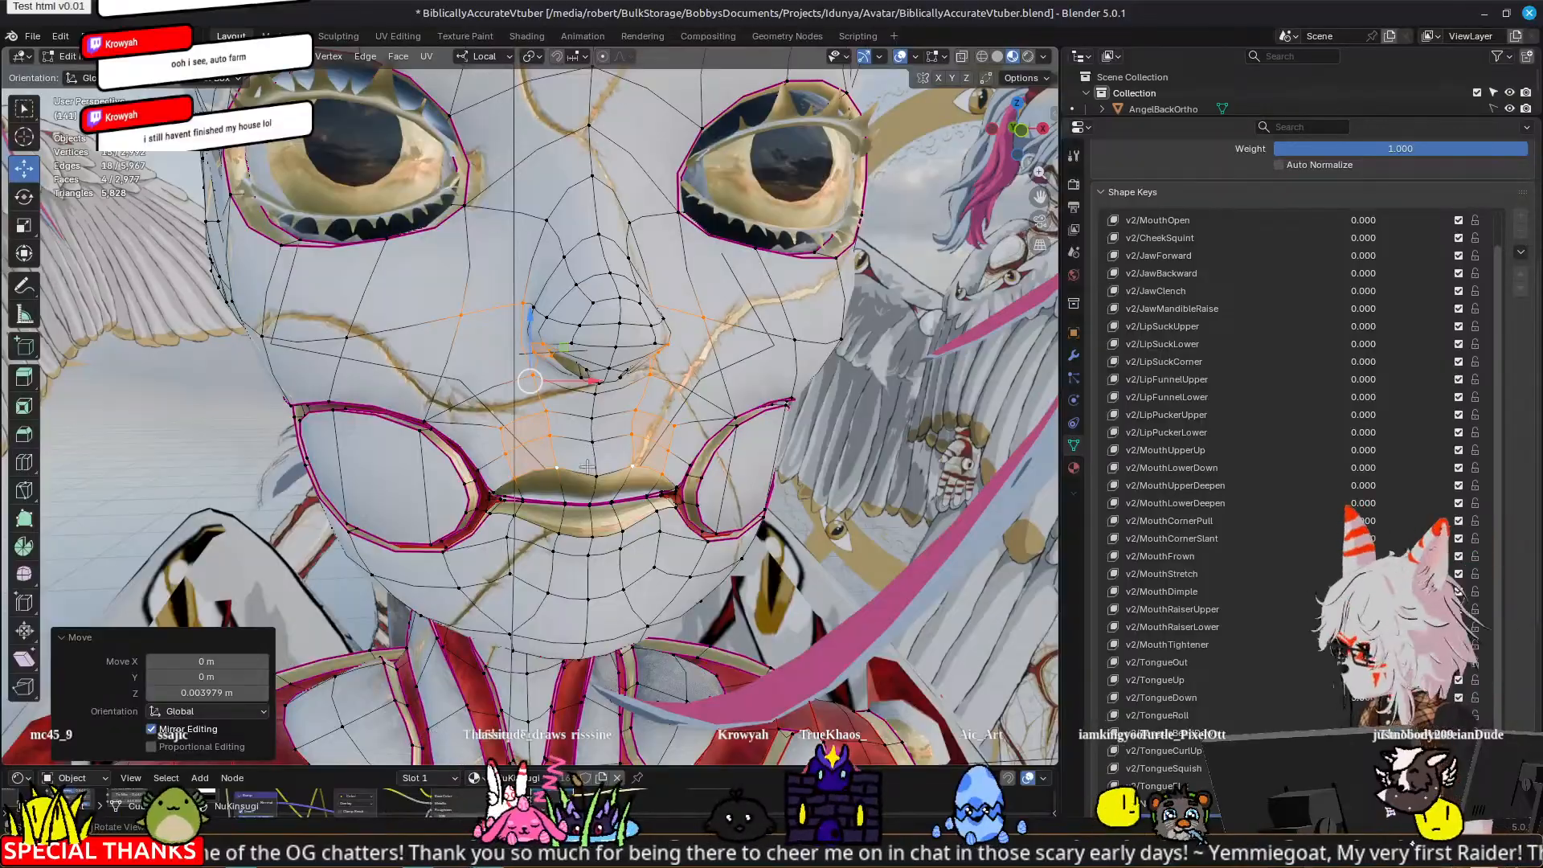
Step: Raise the selected nostril, cheek and upper-lip vertices slightly further along Z
scroll(587, 467, "up", 3)
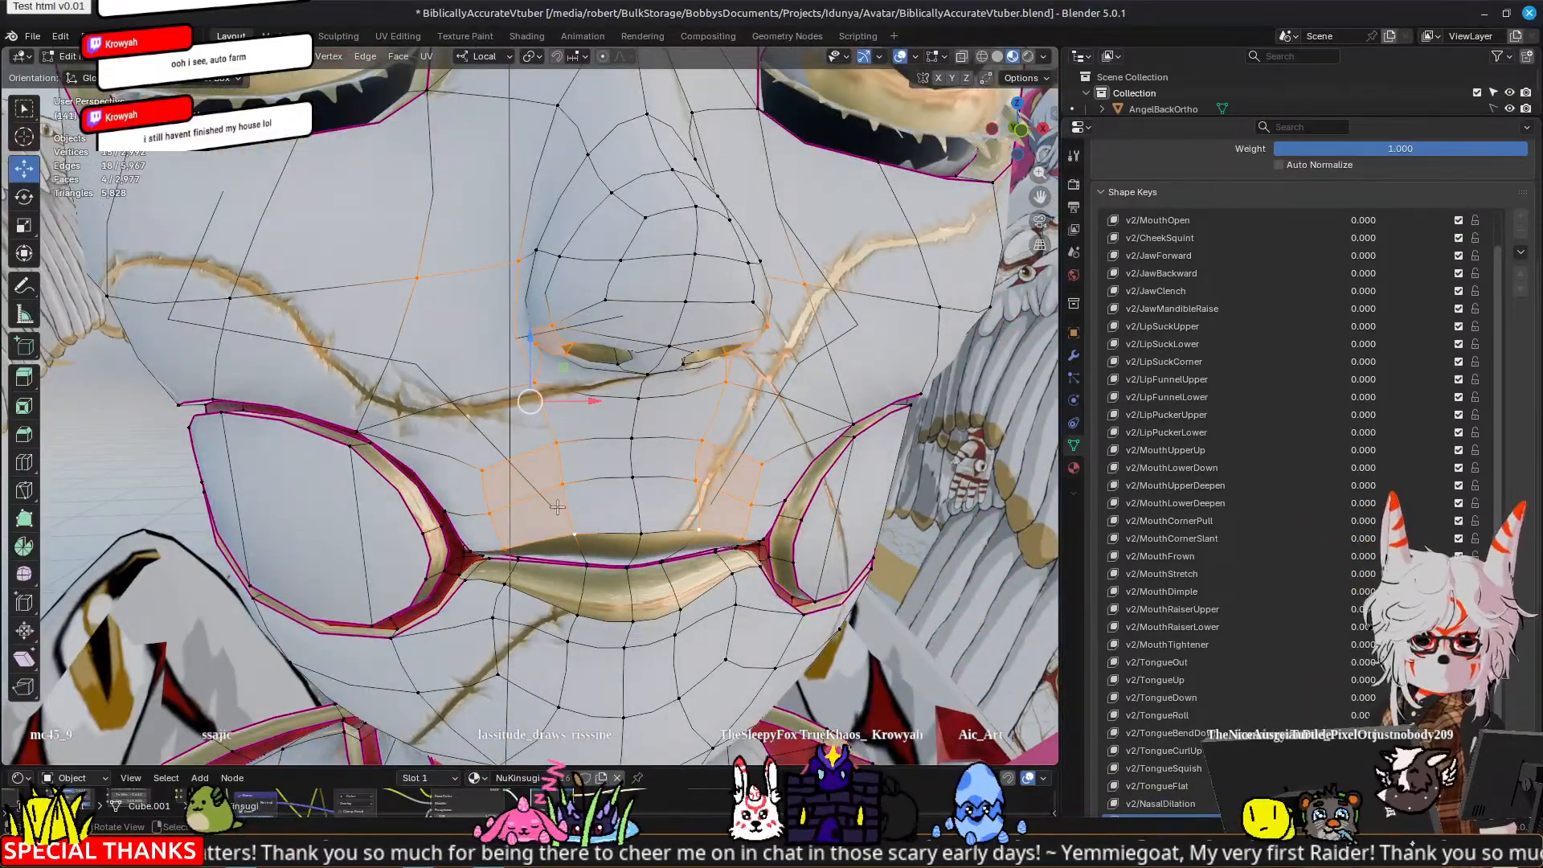
middle_click_drag(522, 497, 540, 498)
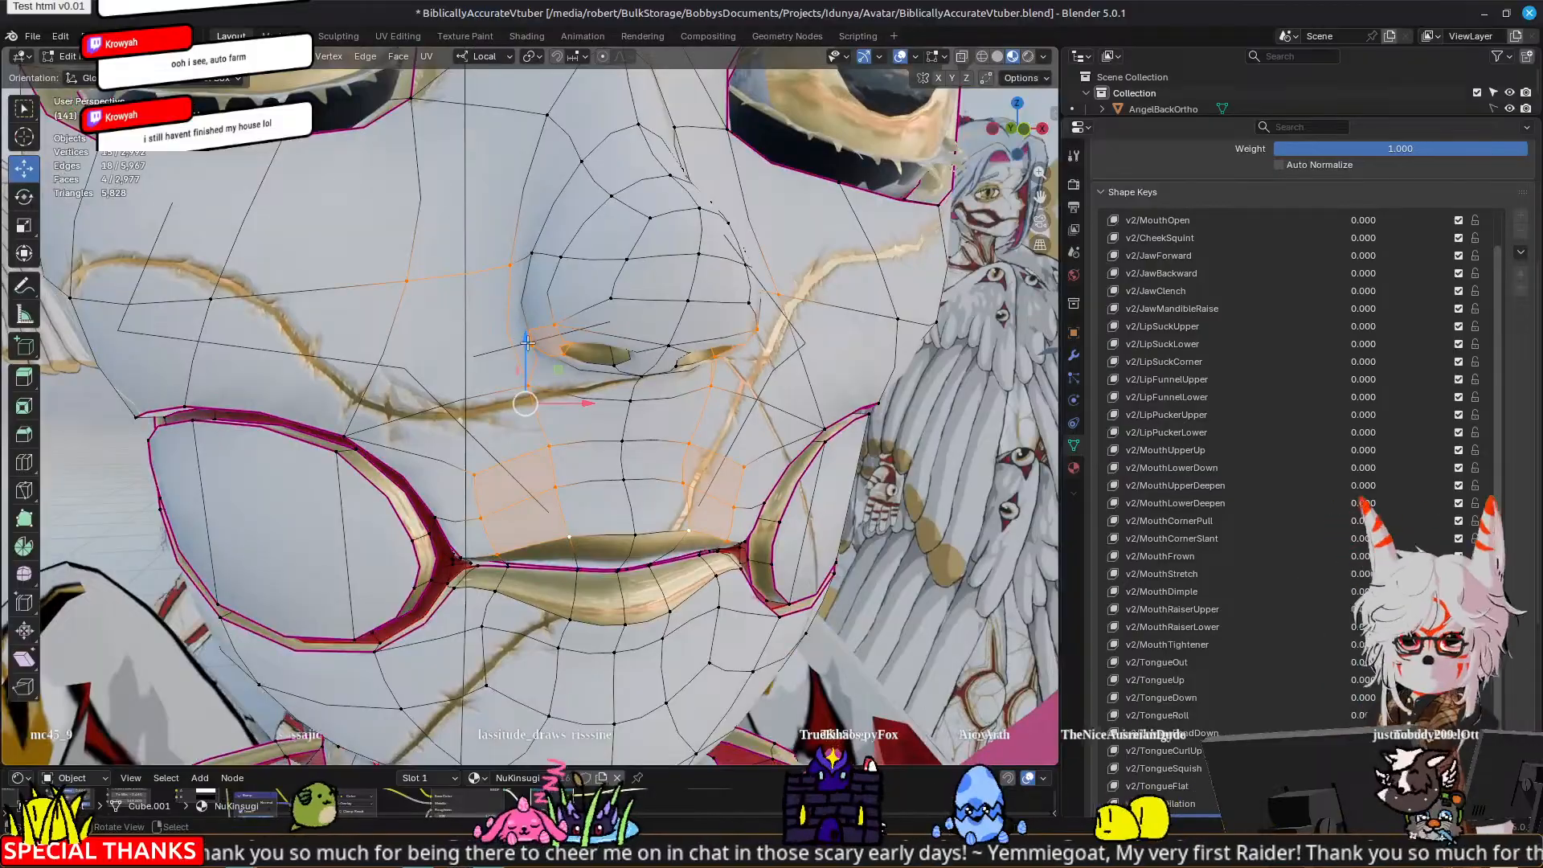
left_click_drag(528, 343, 529, 308)
left_click(531, 250, "shift")
Step: Select the upper-lip vertices from the lip edge up to just below the nostril and raise them, finishing with a 0.001152 m Z move
left_click(546, 445)
left_click(473, 463, "shift")
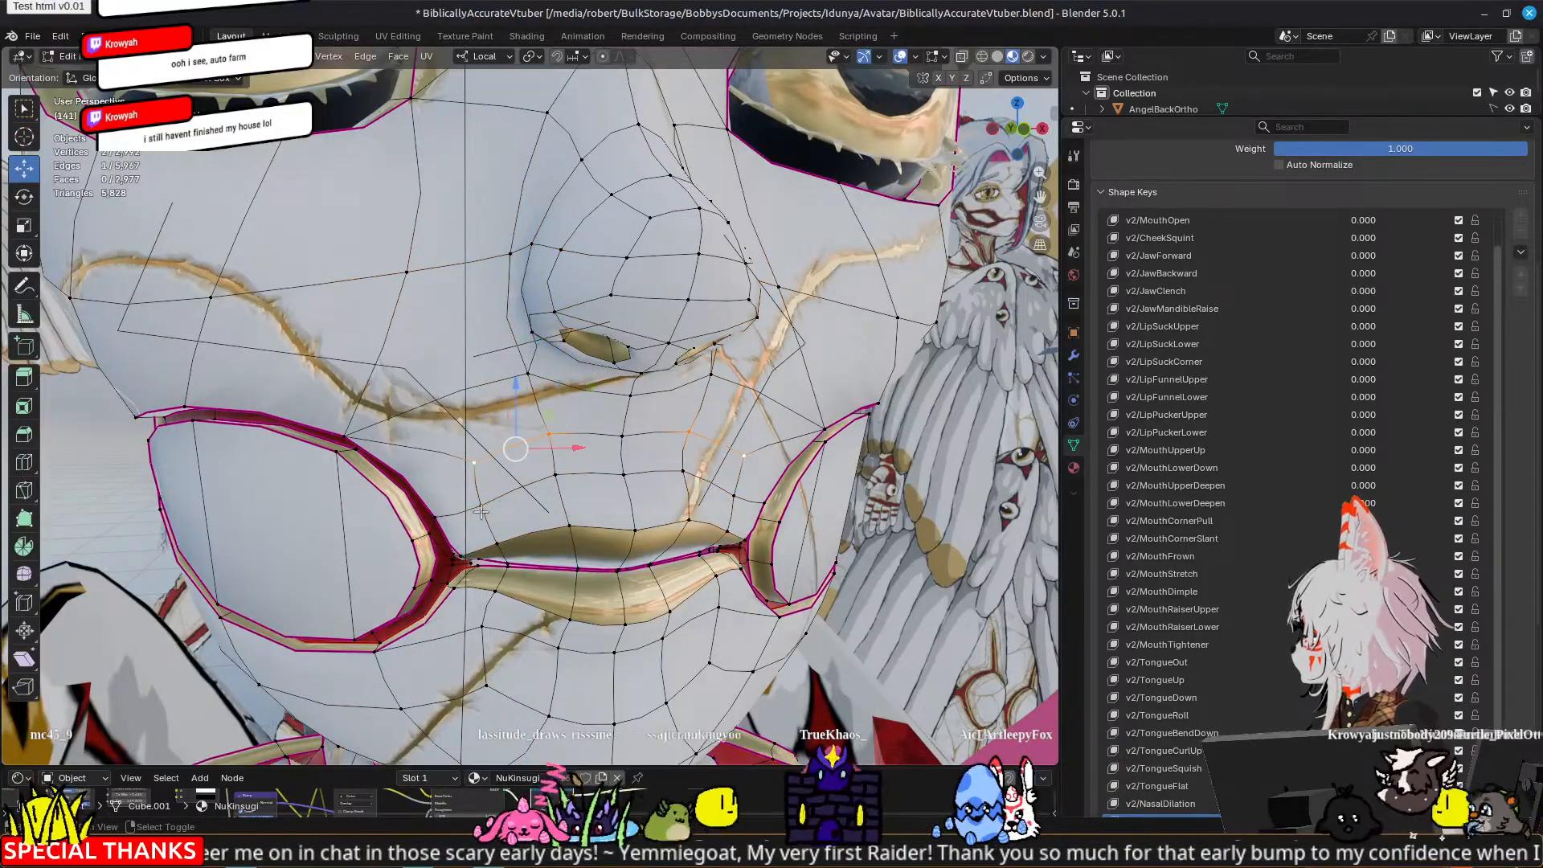
left_click(481, 508, "shift")
left_click(554, 475, "shift")
left_click(569, 527, "shift")
left_click(498, 542, "shift")
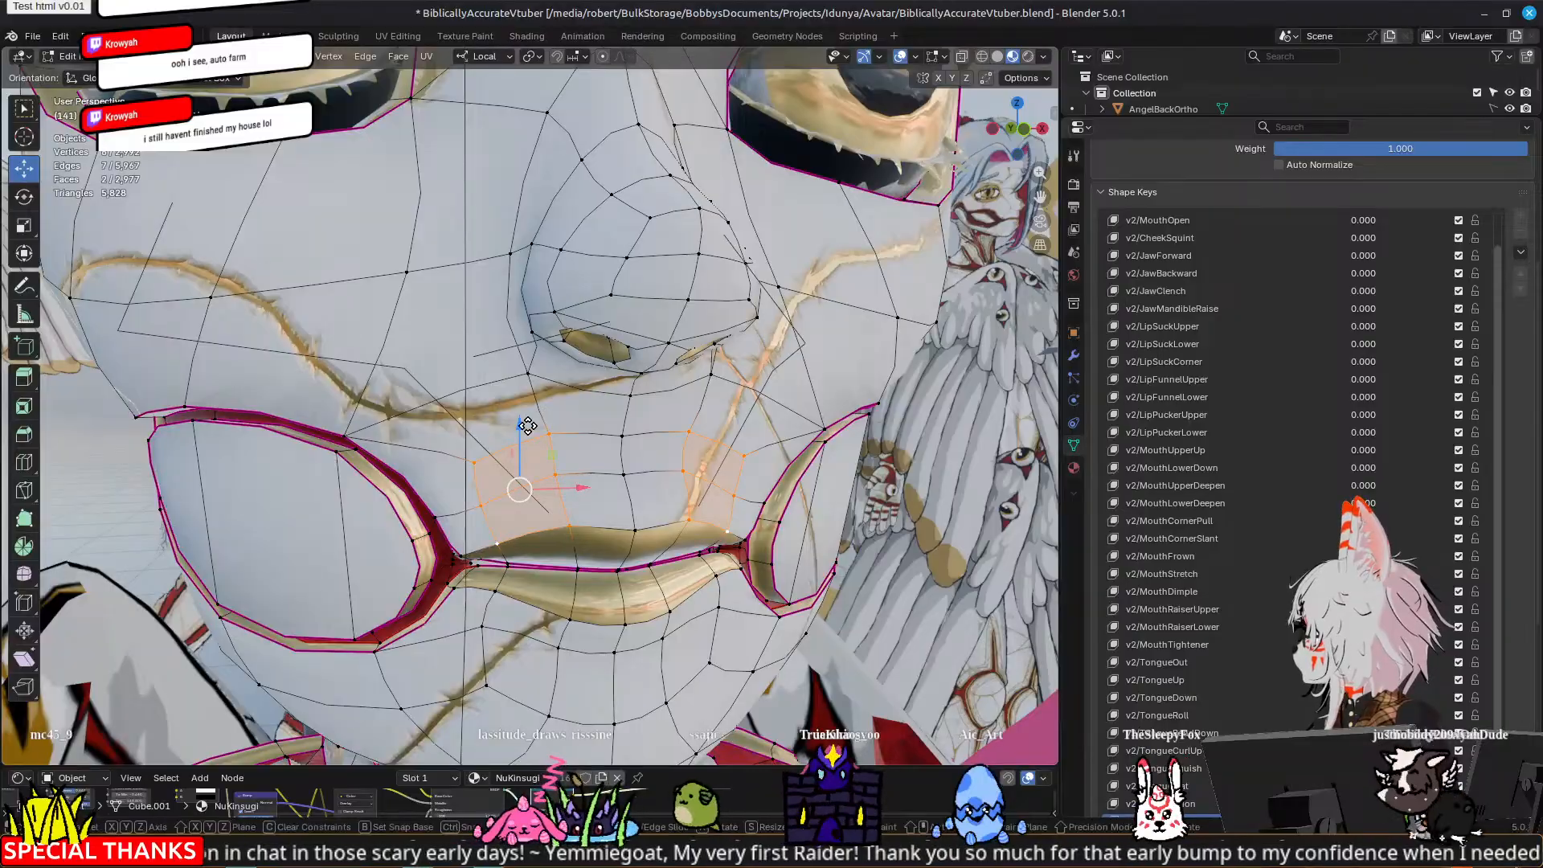
left_click_drag(527, 426, 523, 387)
left_click(530, 378, "shift")
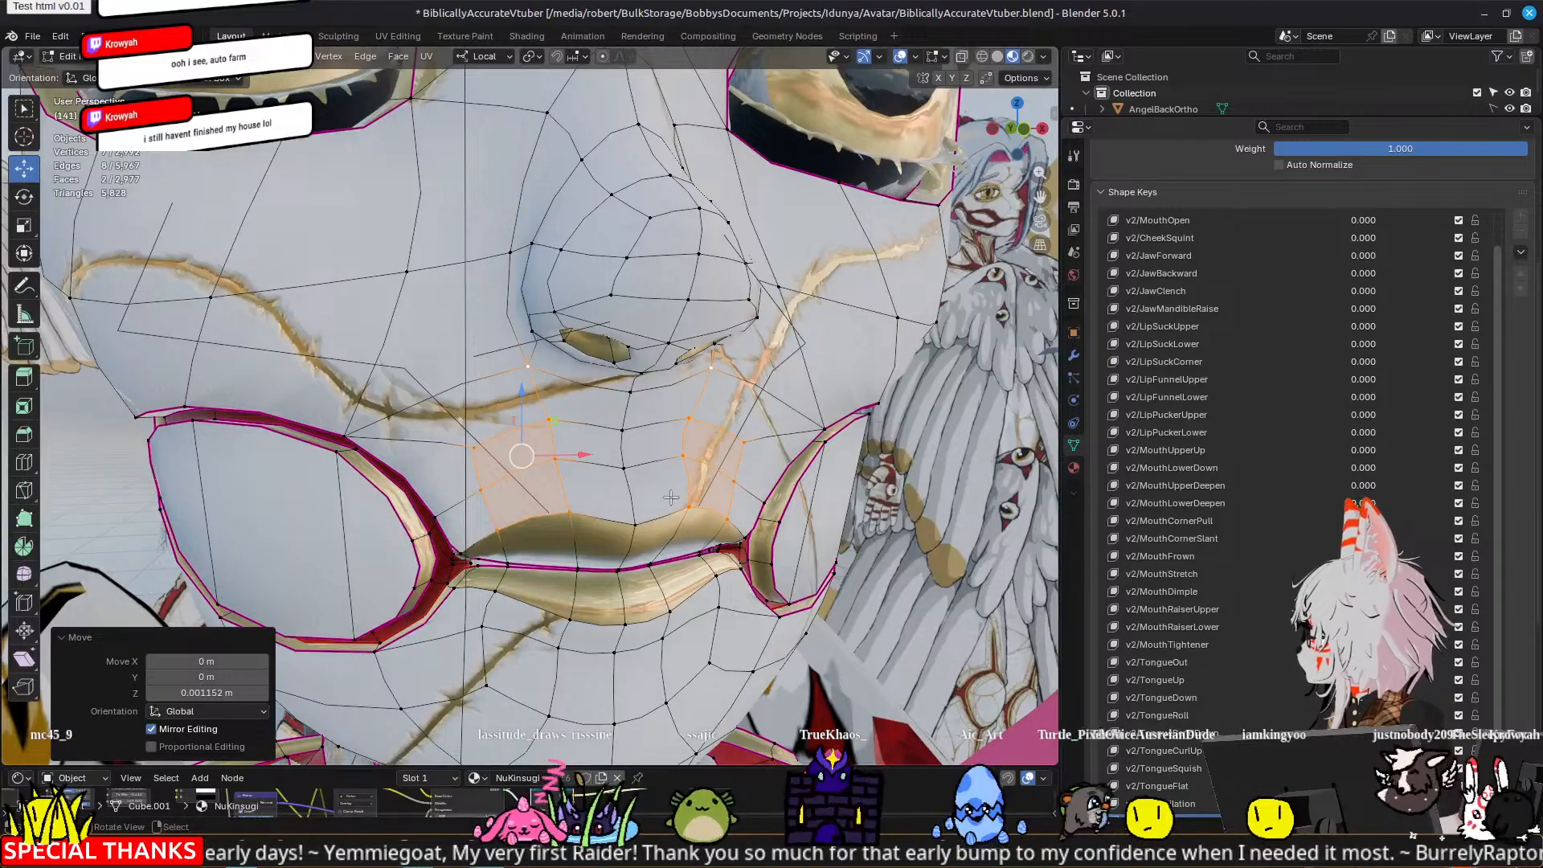
Step: Check the sneer shape on the whole face in Object Mode from the front and at an angle, and return to Edit Mode
middle_click_drag(758, 482, 708, 466)
key("Tab")
scroll(703, 468, "down", 5)
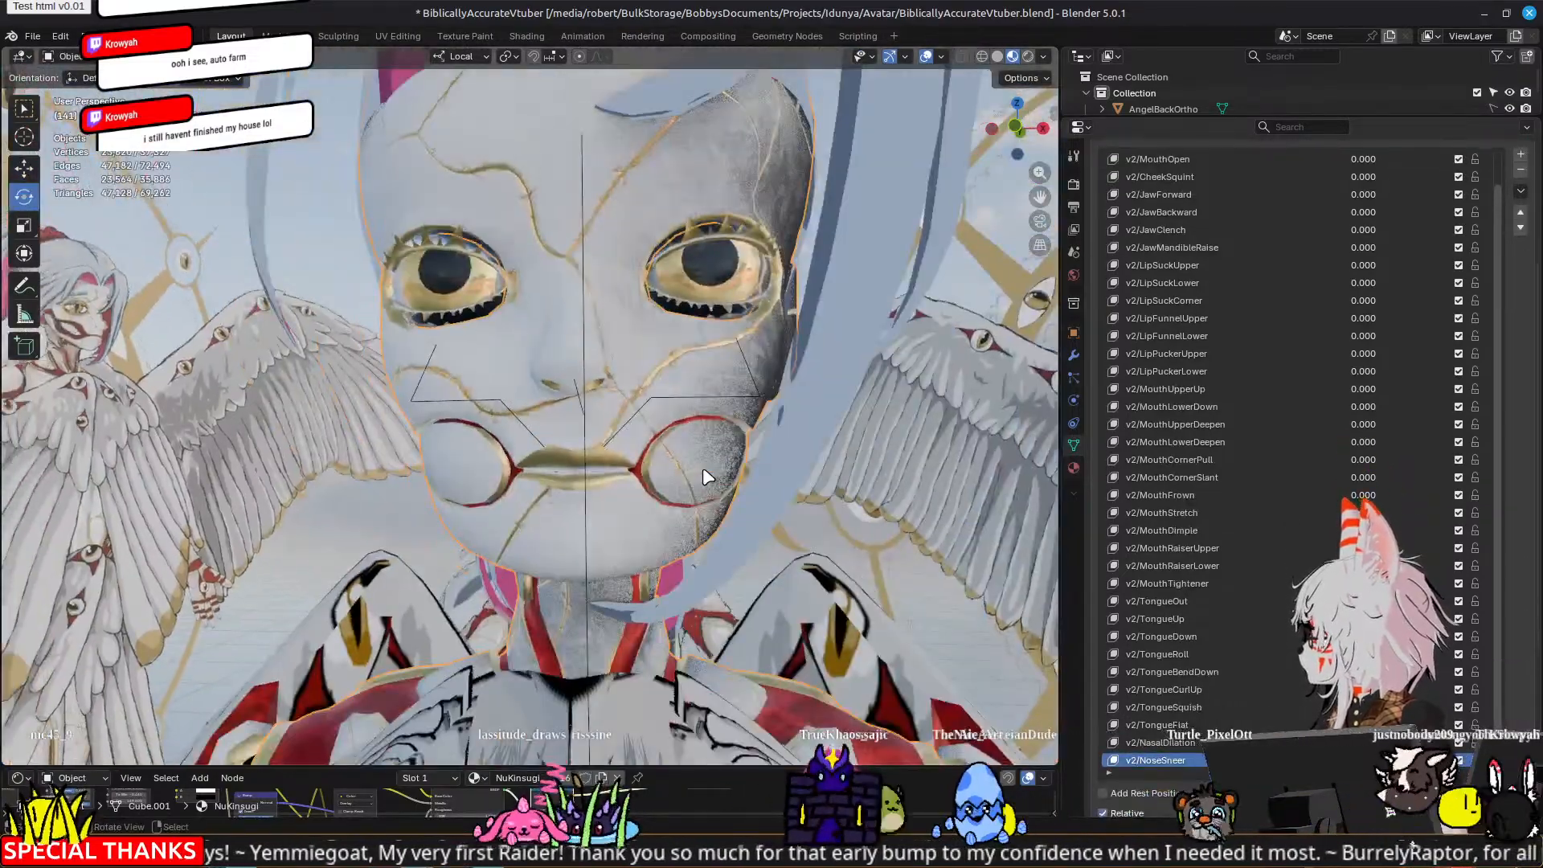
scroll(702, 477, "down", 2)
mouse_move(511, 487)
middle_mouse_down()
mouse_move(667, 494)
mouse_move(386, 488)
mouse_move(518, 485)
middle_mouse_up()
scroll(522, 489, "up", 2)
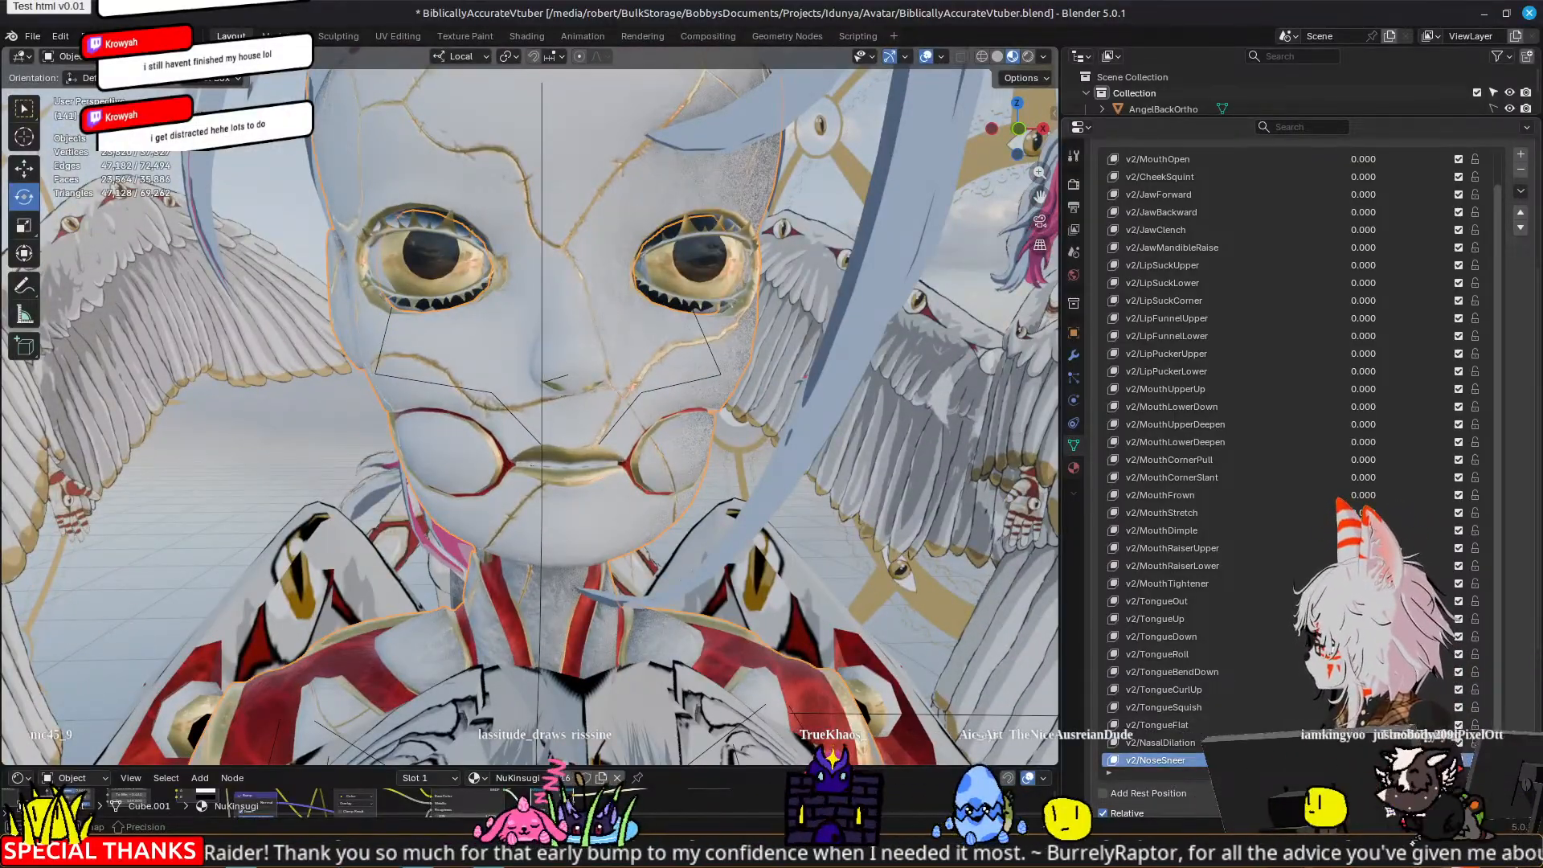
middle_click_drag(930, 649, 513, 558)
scroll(513, 558, "up", 2)
key("Tab")
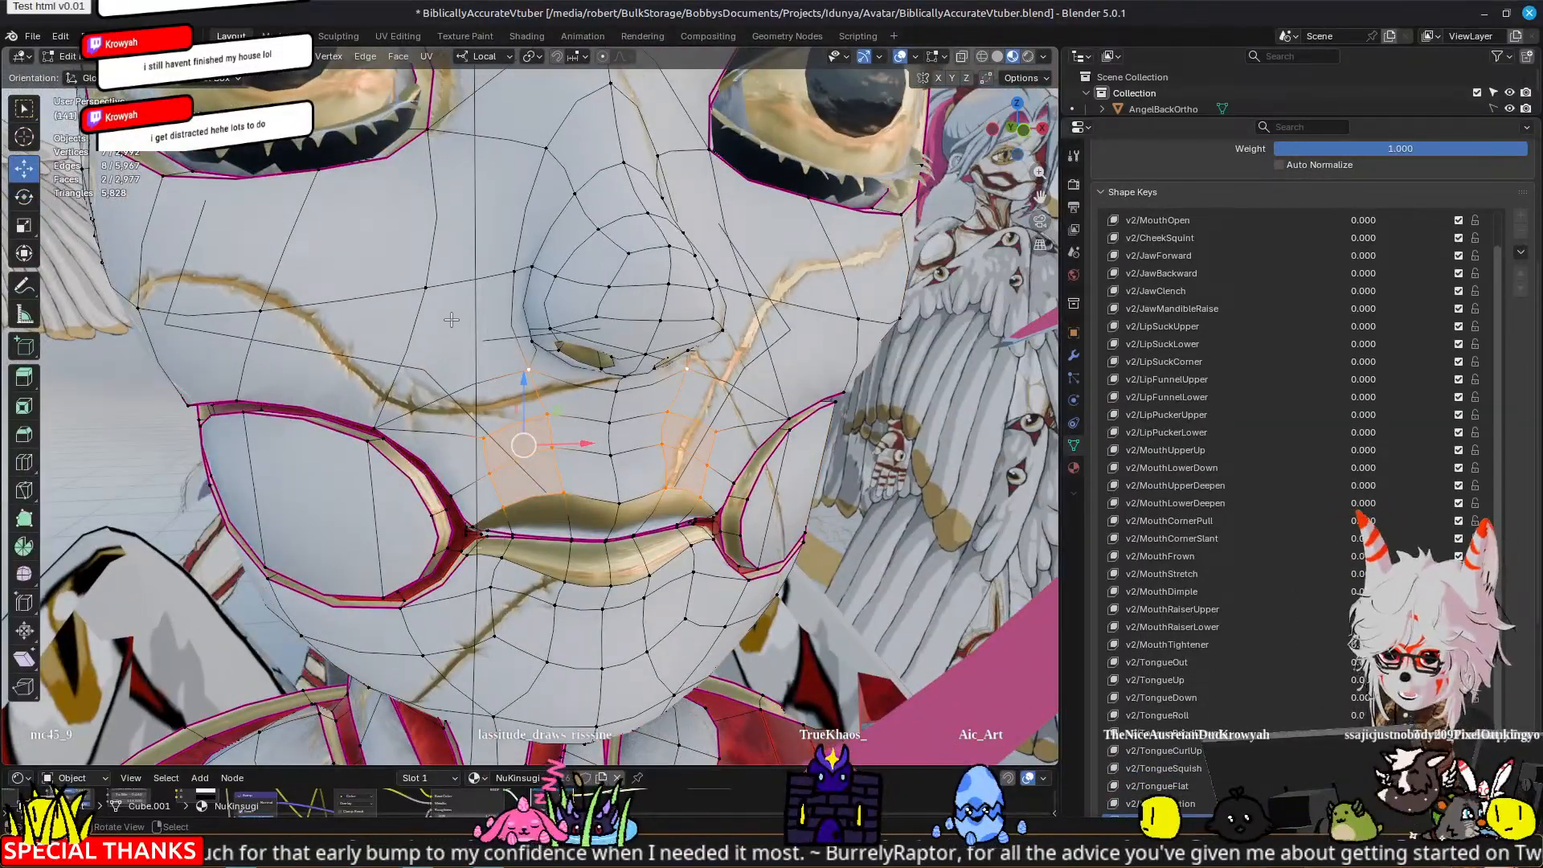
Step: Add the vertices along the side of the nose and the adjacent cheek to the selection and raise everything selected 0.001315 m along Z
middle_click_drag(422, 380, 568, 351)
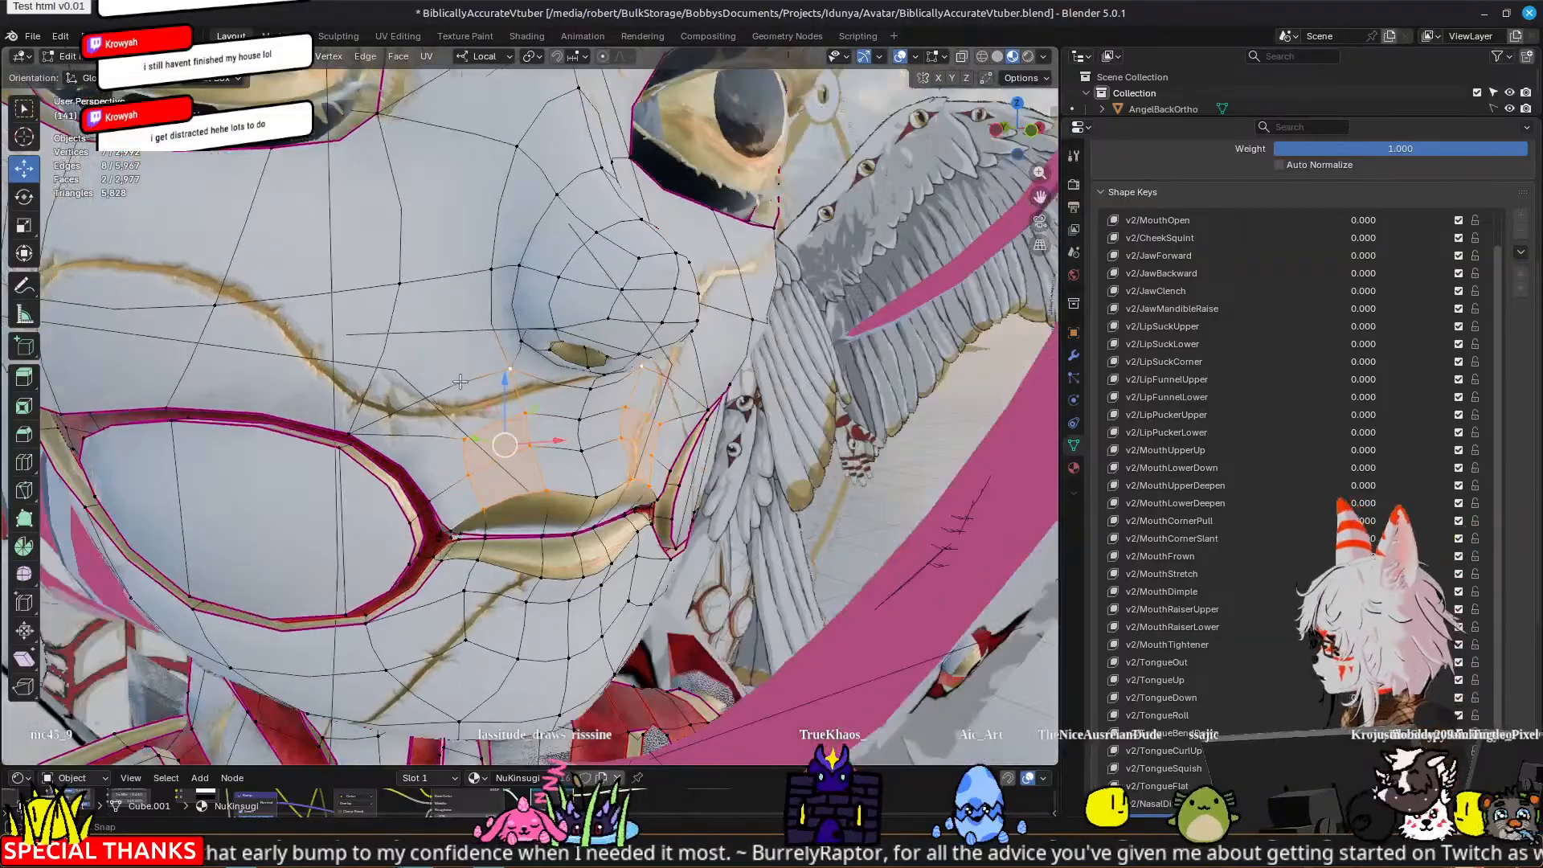
middle_click_drag(672, 402, 545, 287)
left_click(560, 374, "shift")
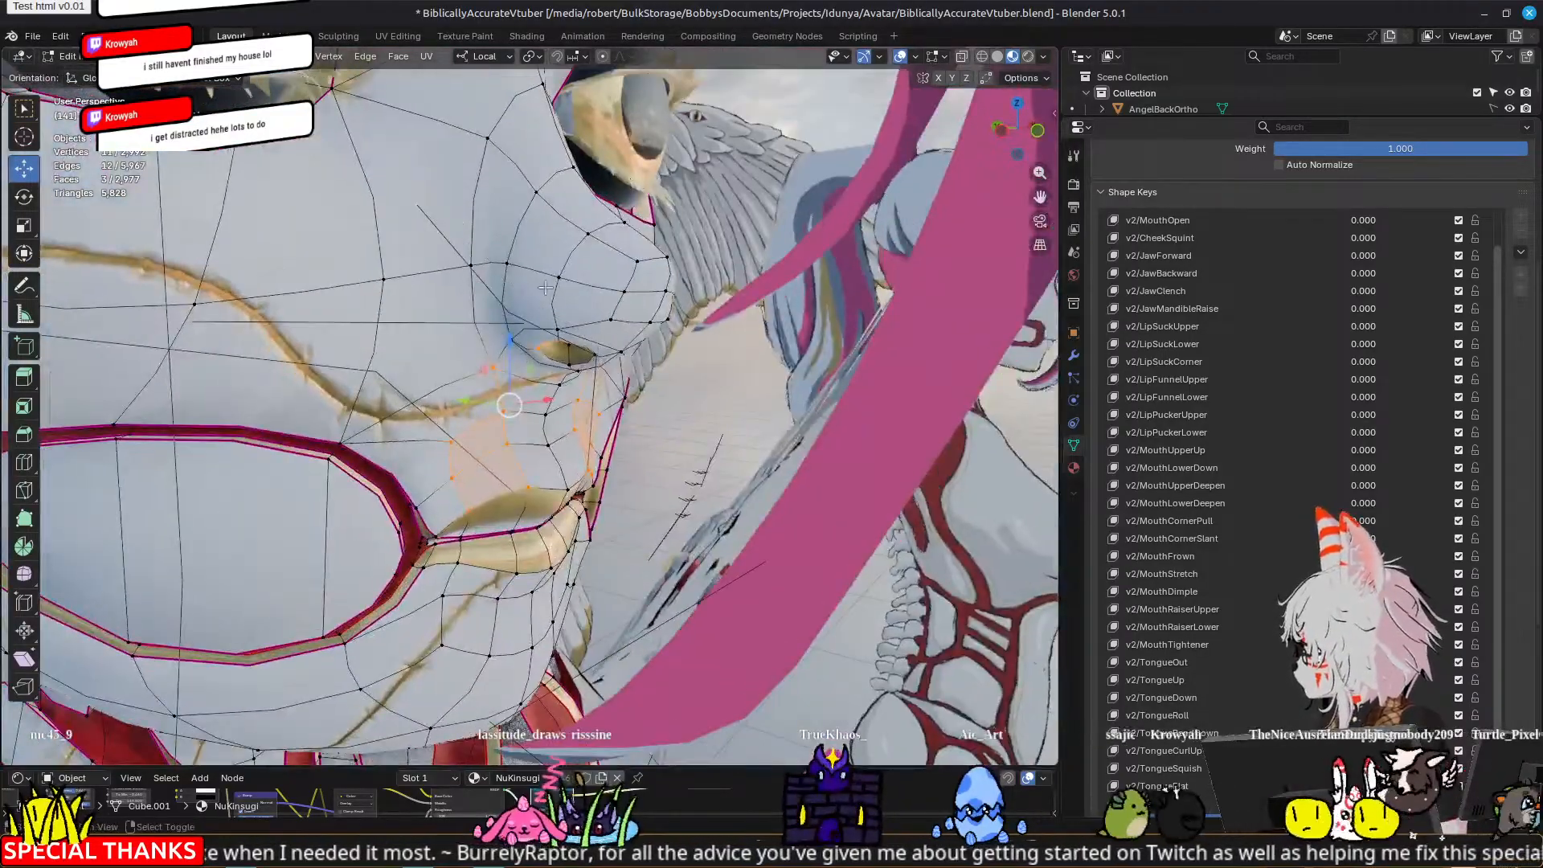
left_click(467, 267, "shift")
left_click(386, 284, "shift")
middle_click_drag(661, 430, 560, 415)
left_click_drag(531, 306, 530, 304)
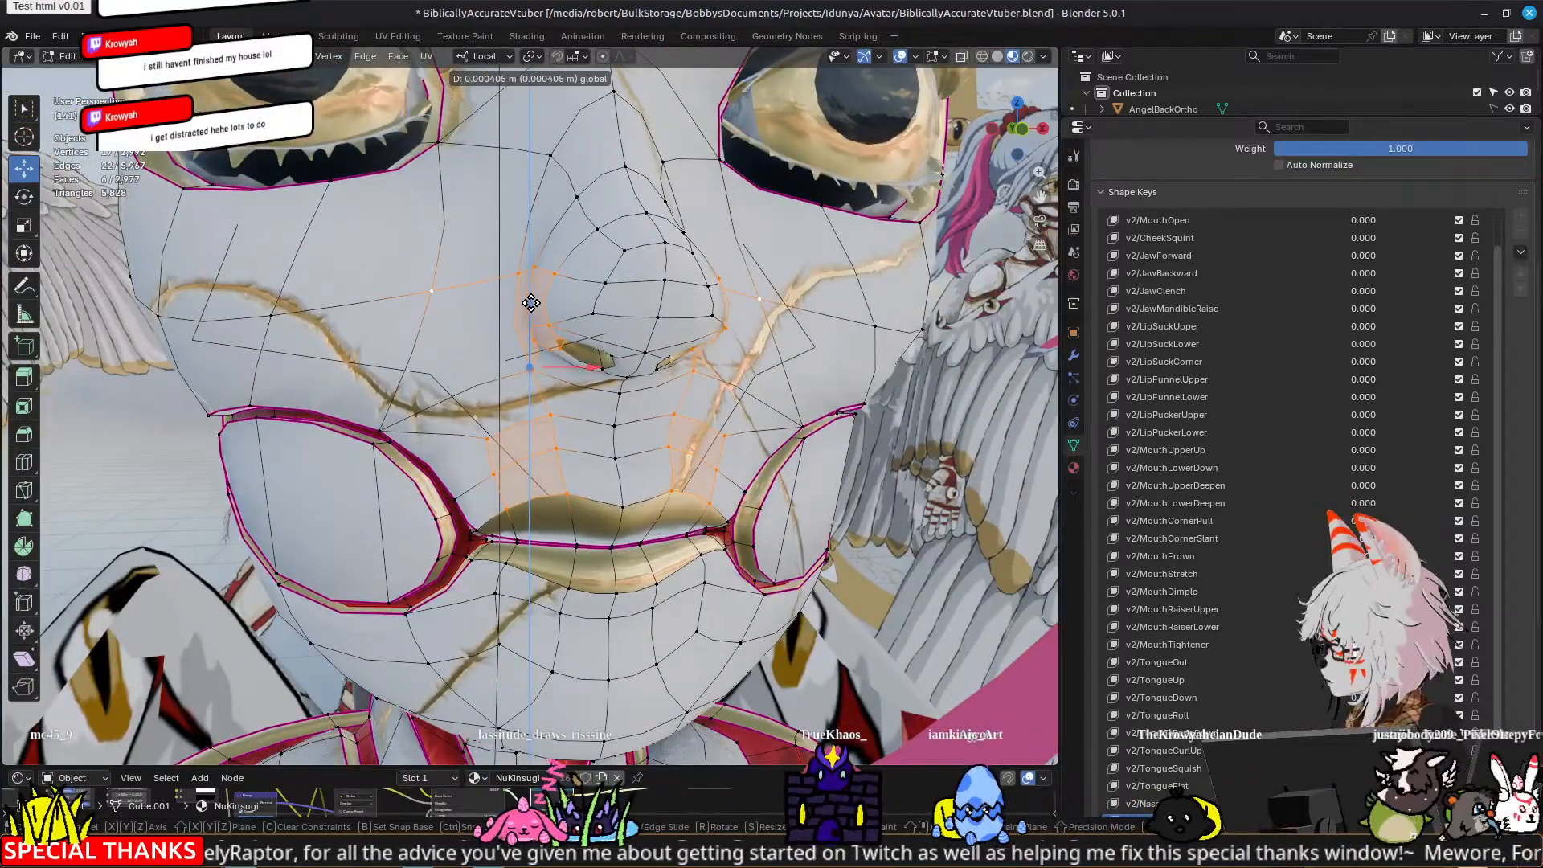
left_click_drag(532, 303, 531, 294)
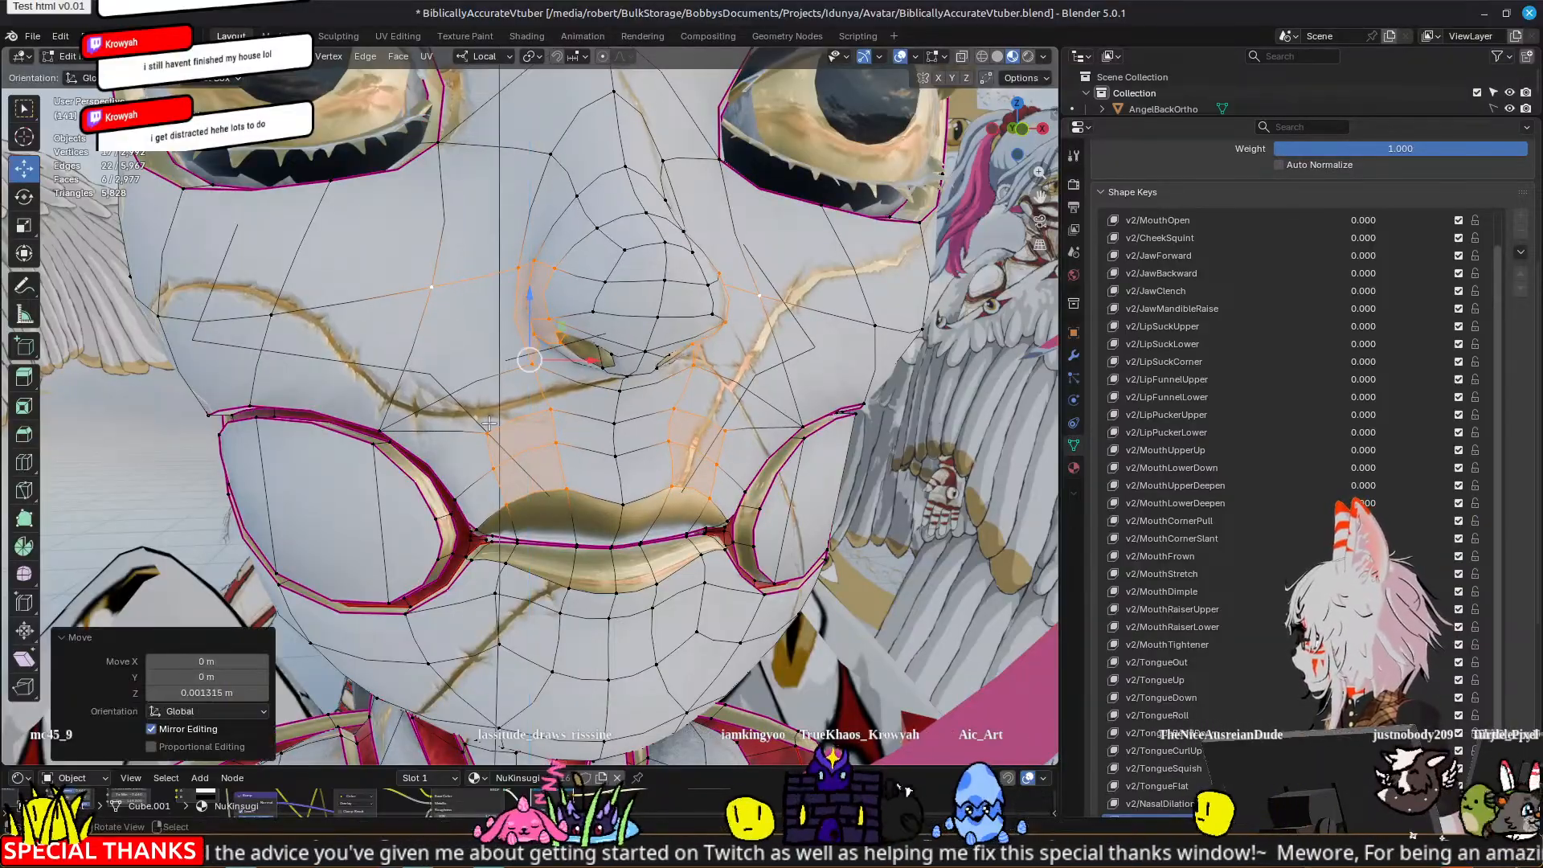
Step: Examine the raised nose sides and upper lip in Object Mode, and resume editing the mesh close to the mouth
middle_click_drag(531, 294, 765, 479)
key("Tab")
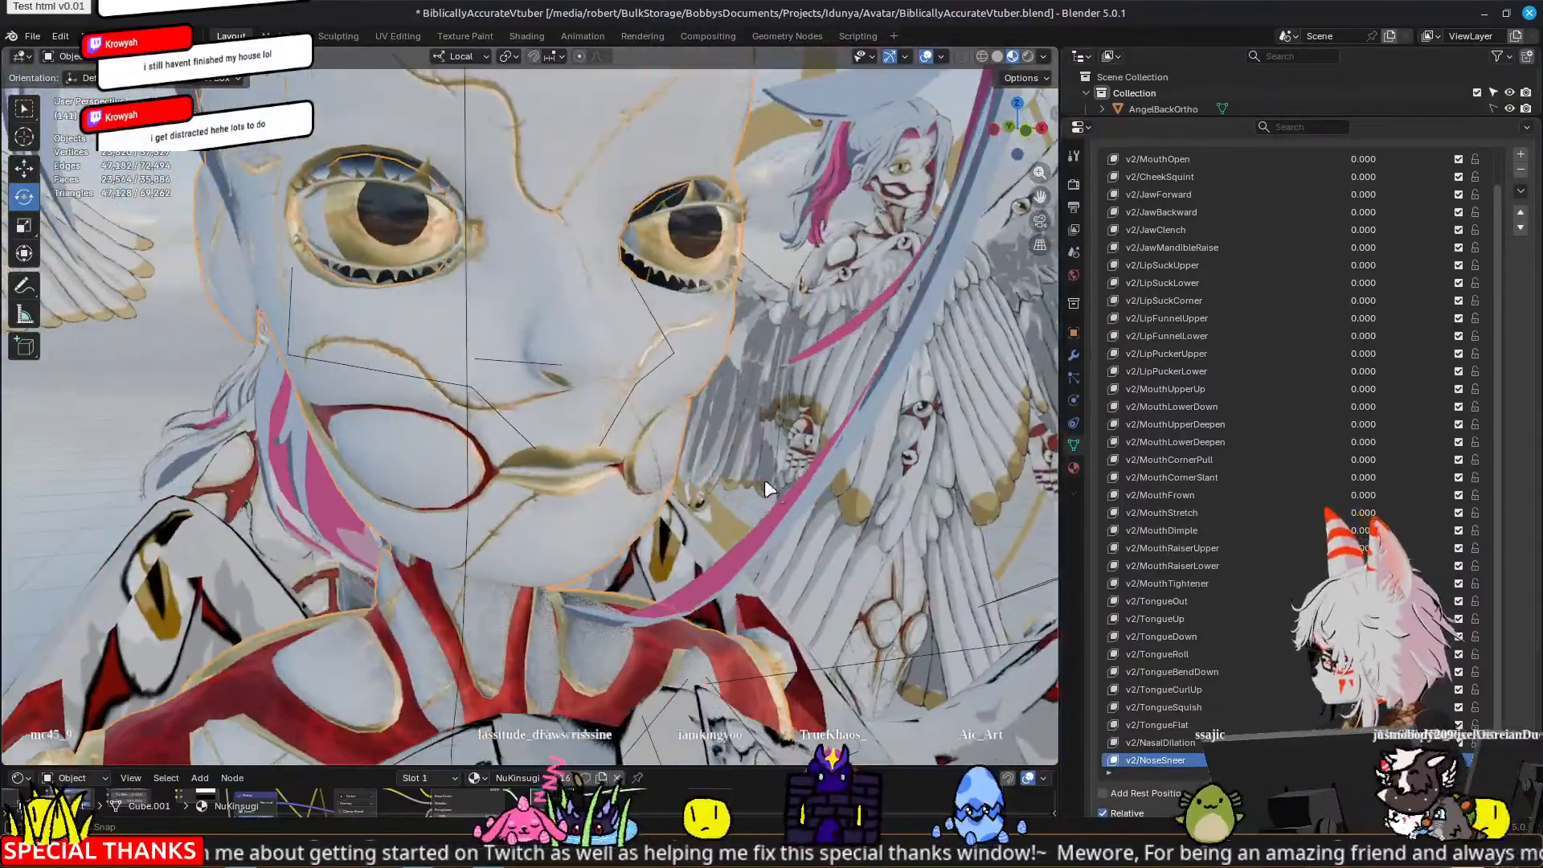
scroll(727, 555, "up", 2)
middle_click_drag(726, 554, 683, 538)
key("Tab")
scroll(677, 534, "up", 3)
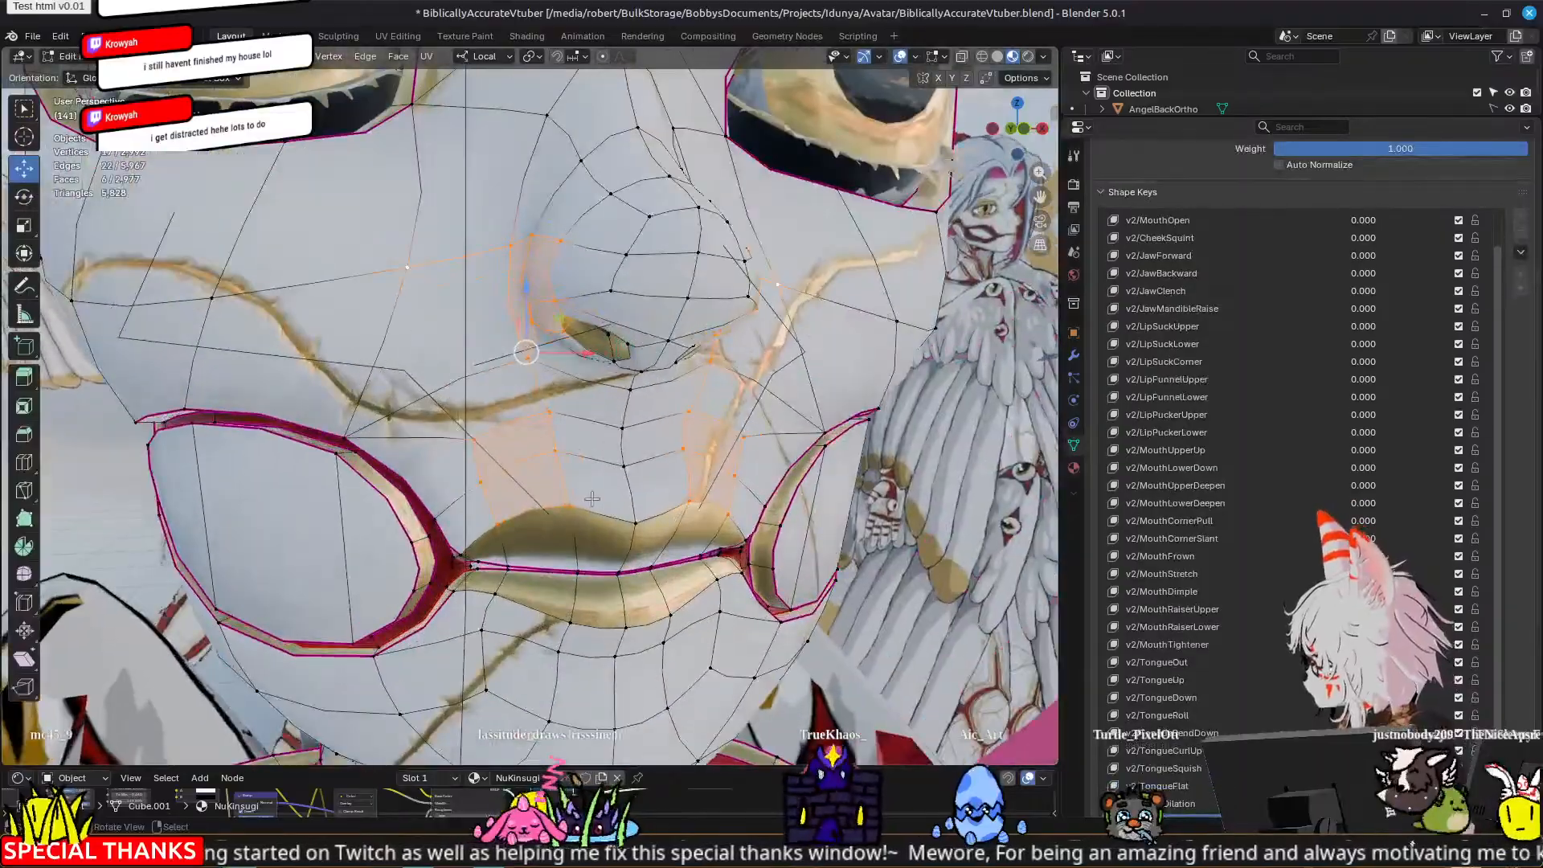
Step: Adjust the vertices between the upper-lip edge and the nostril individually along Z, and check the lip in Object Mode
left_click(572, 510)
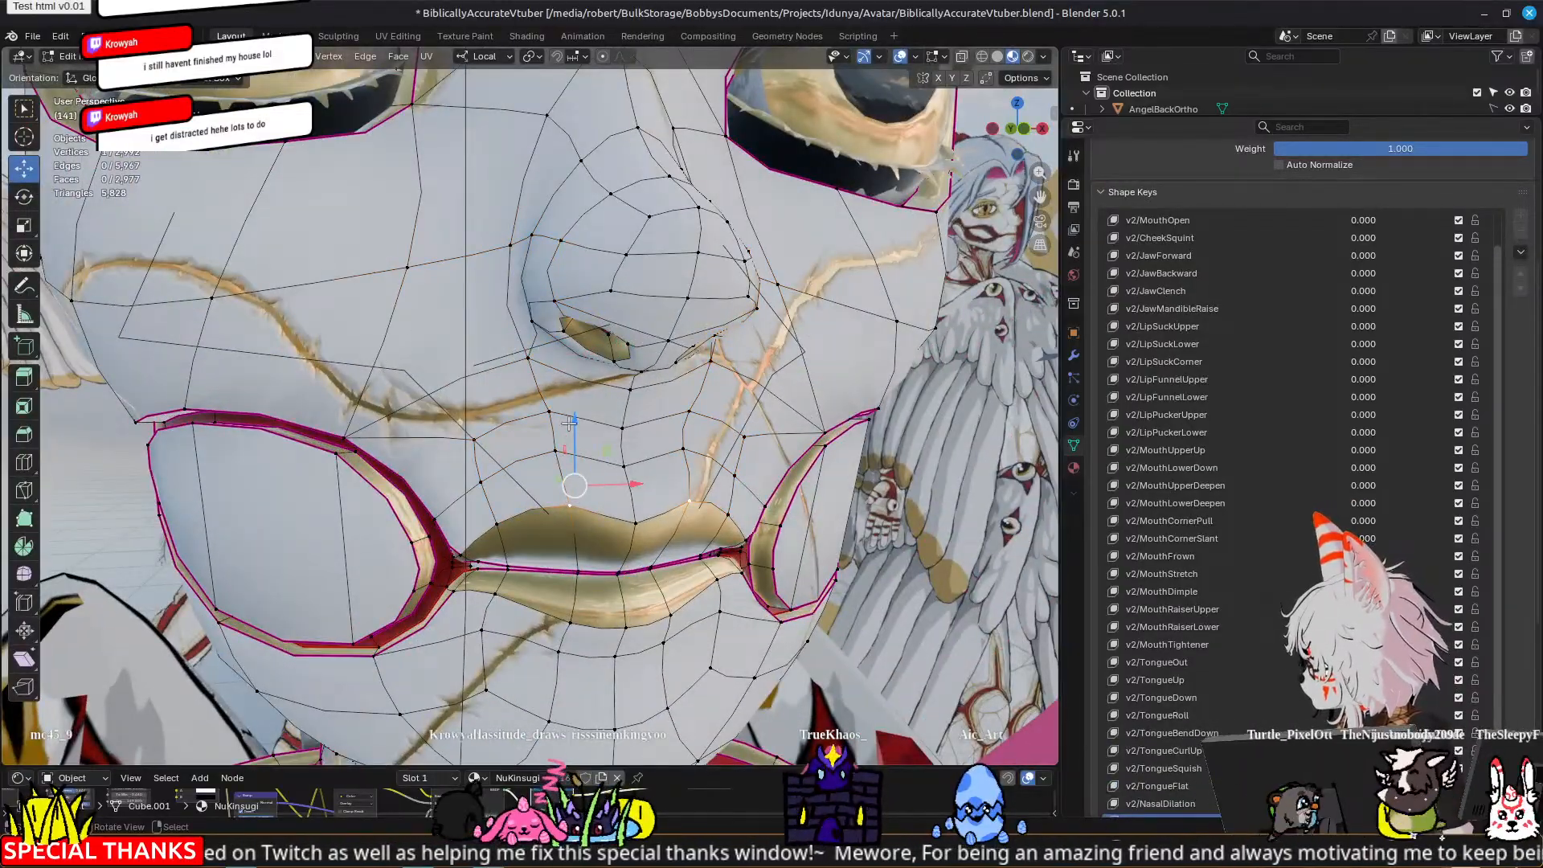
left_click_drag(573, 431, 578, 448)
left_click(554, 451)
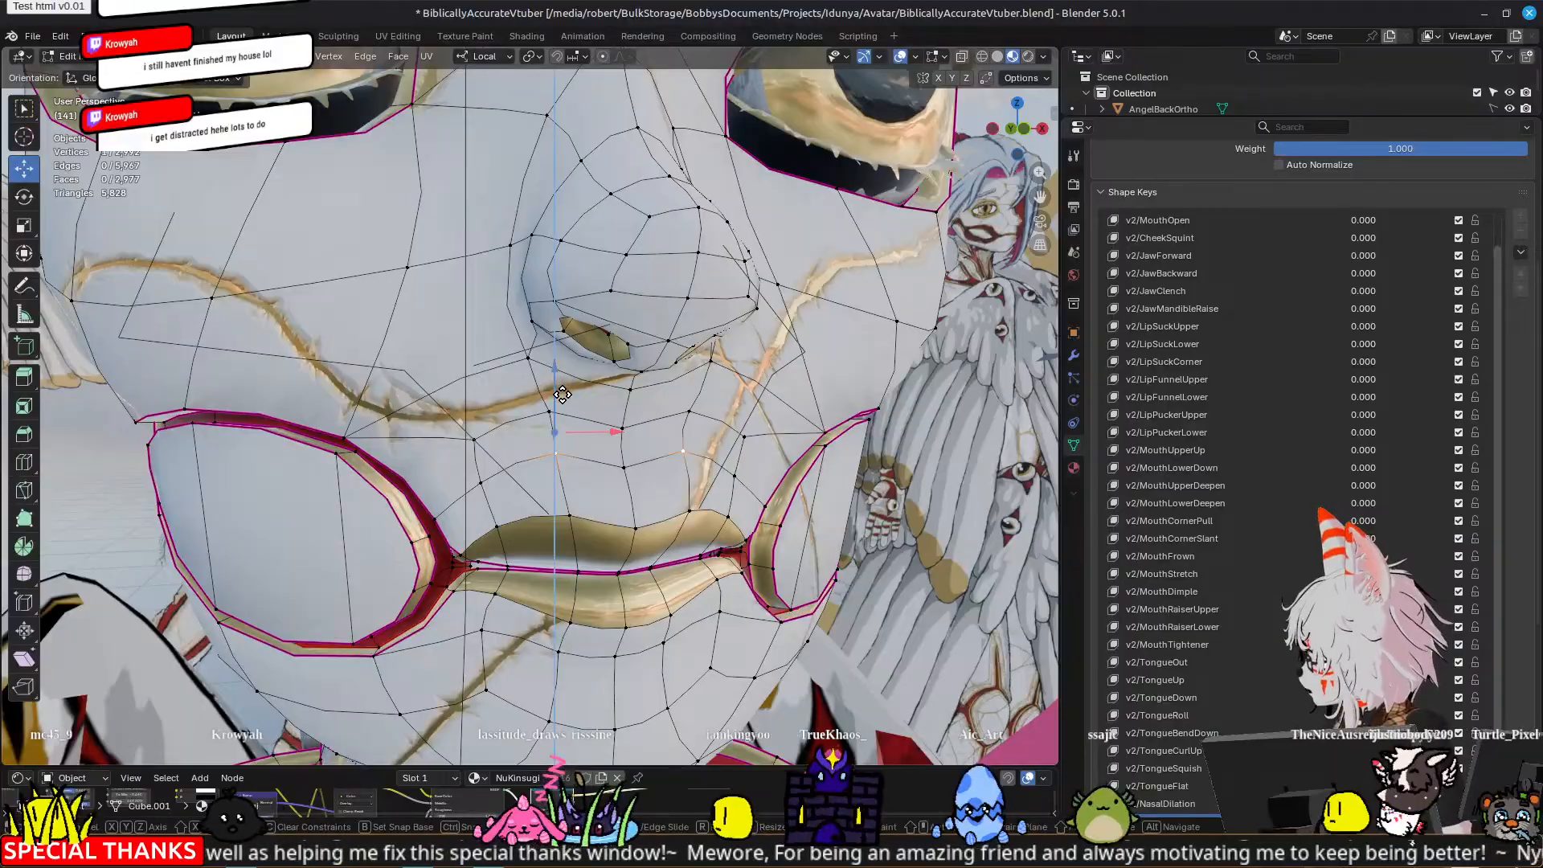
left_click(558, 354)
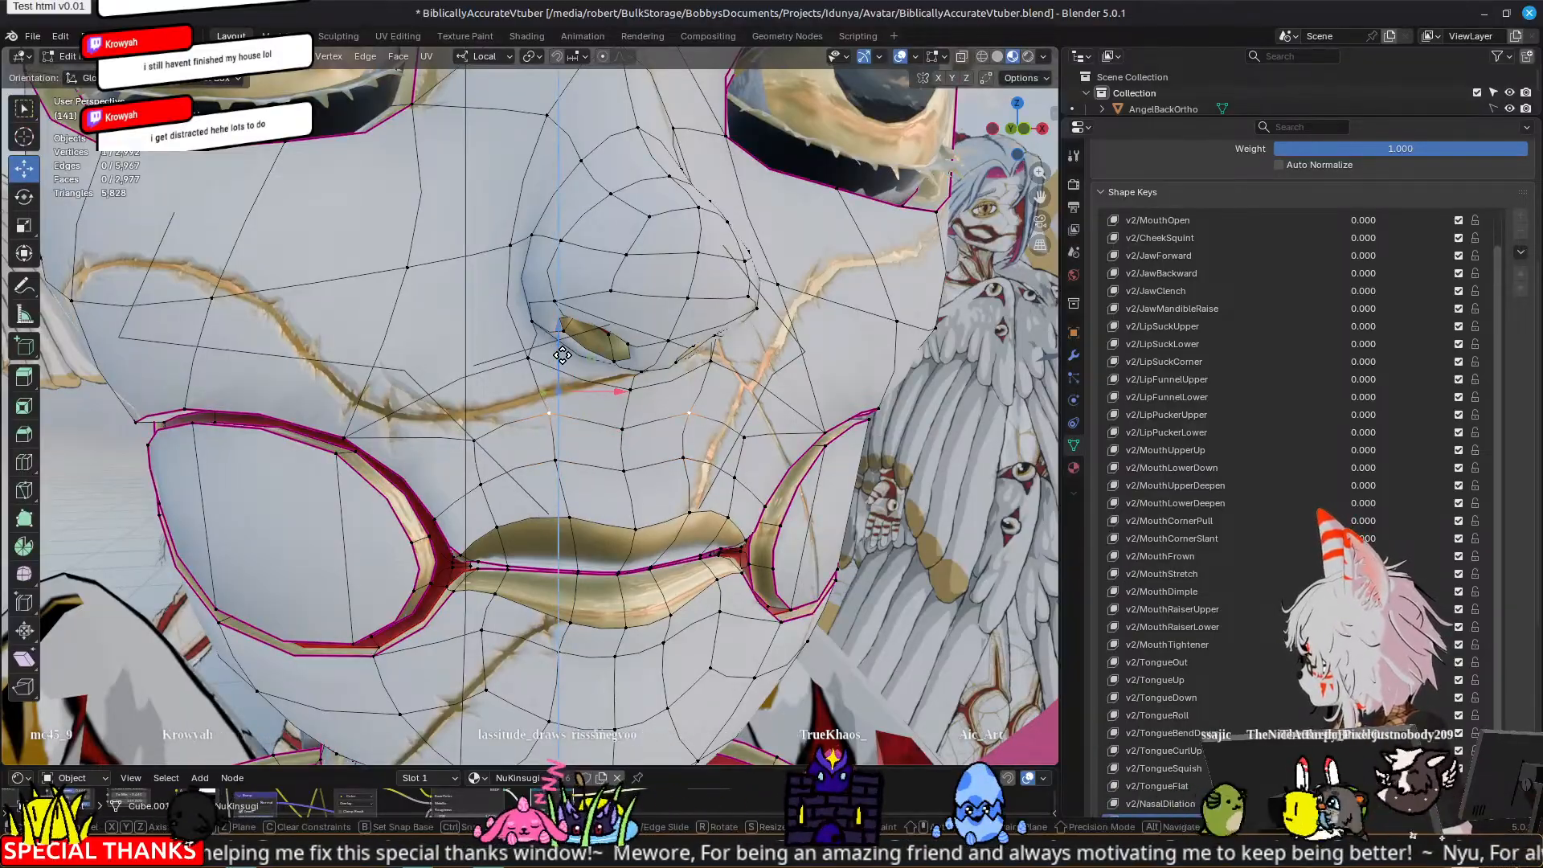
left_click_drag(563, 356, 563, 358)
scroll(564, 360, "down", 3)
key("Tab")
middle_click_drag(844, 527, 795, 528)
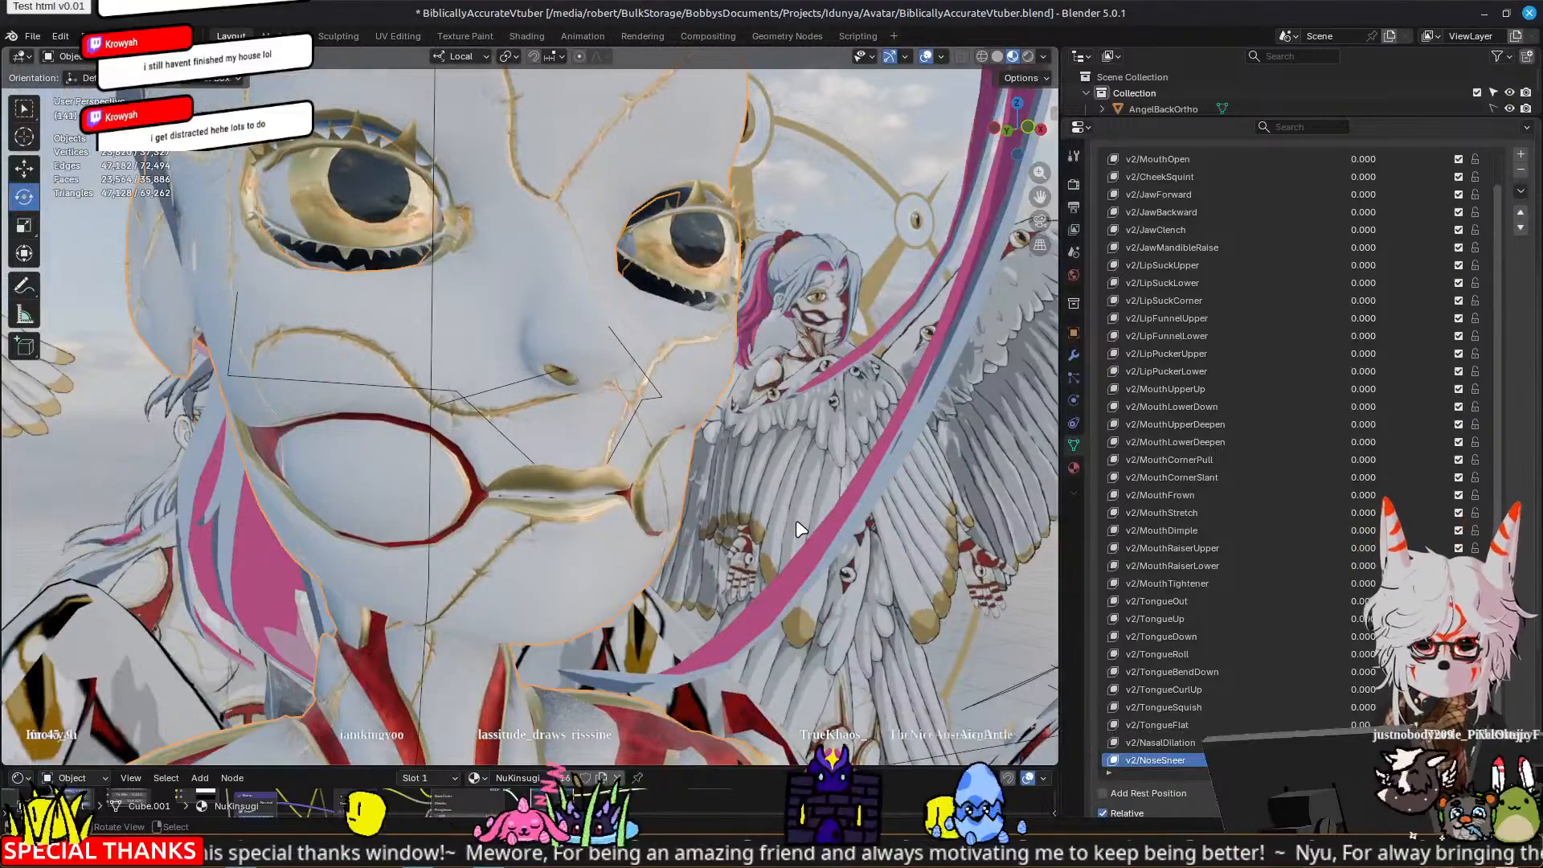
key("Tab")
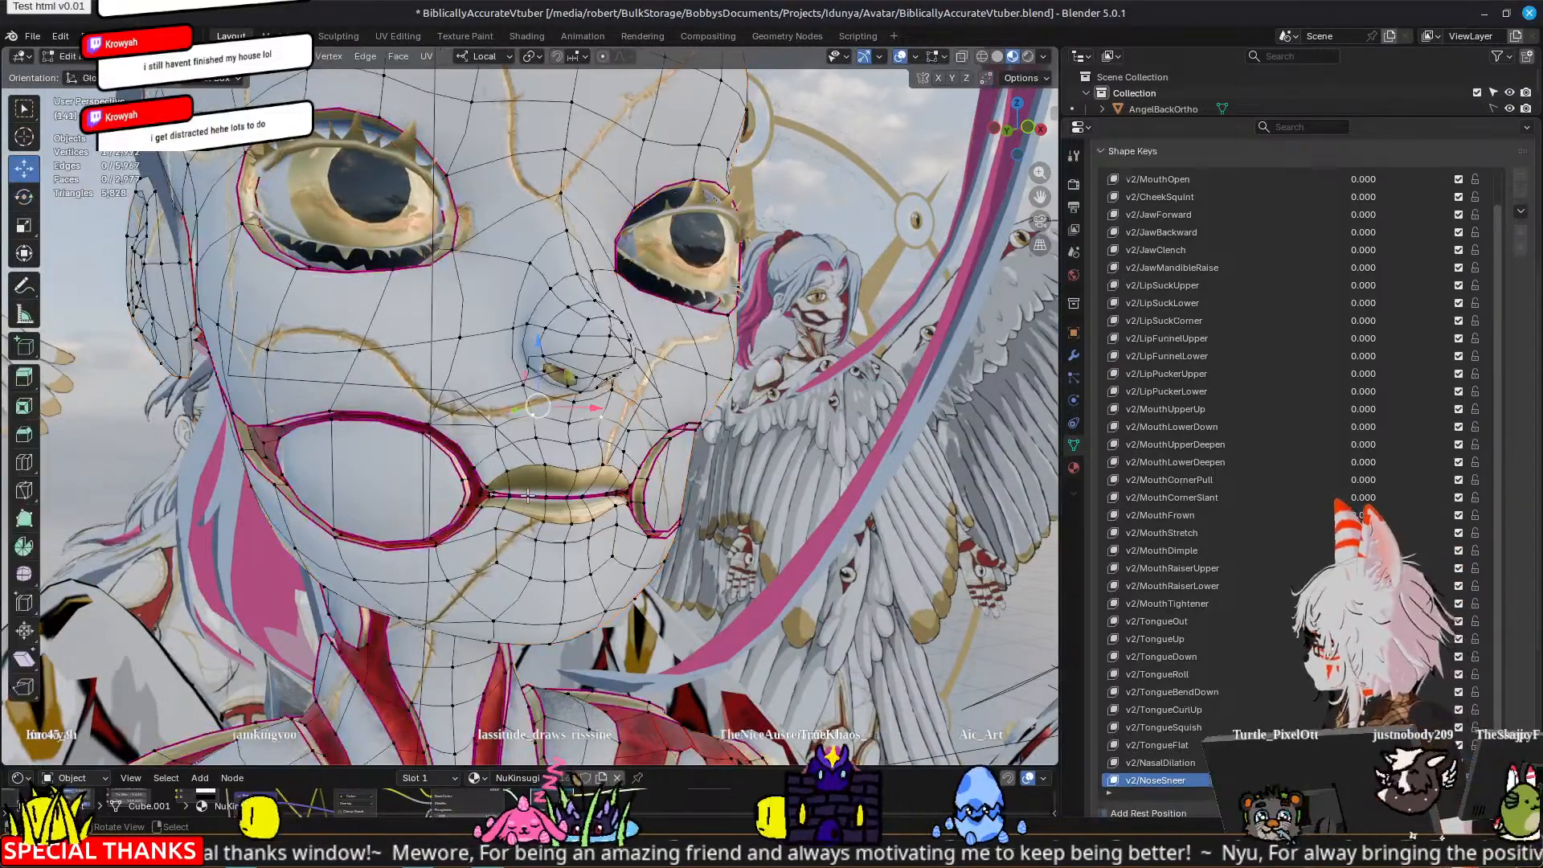
Step: Raise the vertices just above the outer part of the upper lip about 0.00098 m along Z, and inspect the profile in Object Mode
scroll(527, 496, "up", 2)
left_click(497, 496)
left_click(484, 466, "shift")
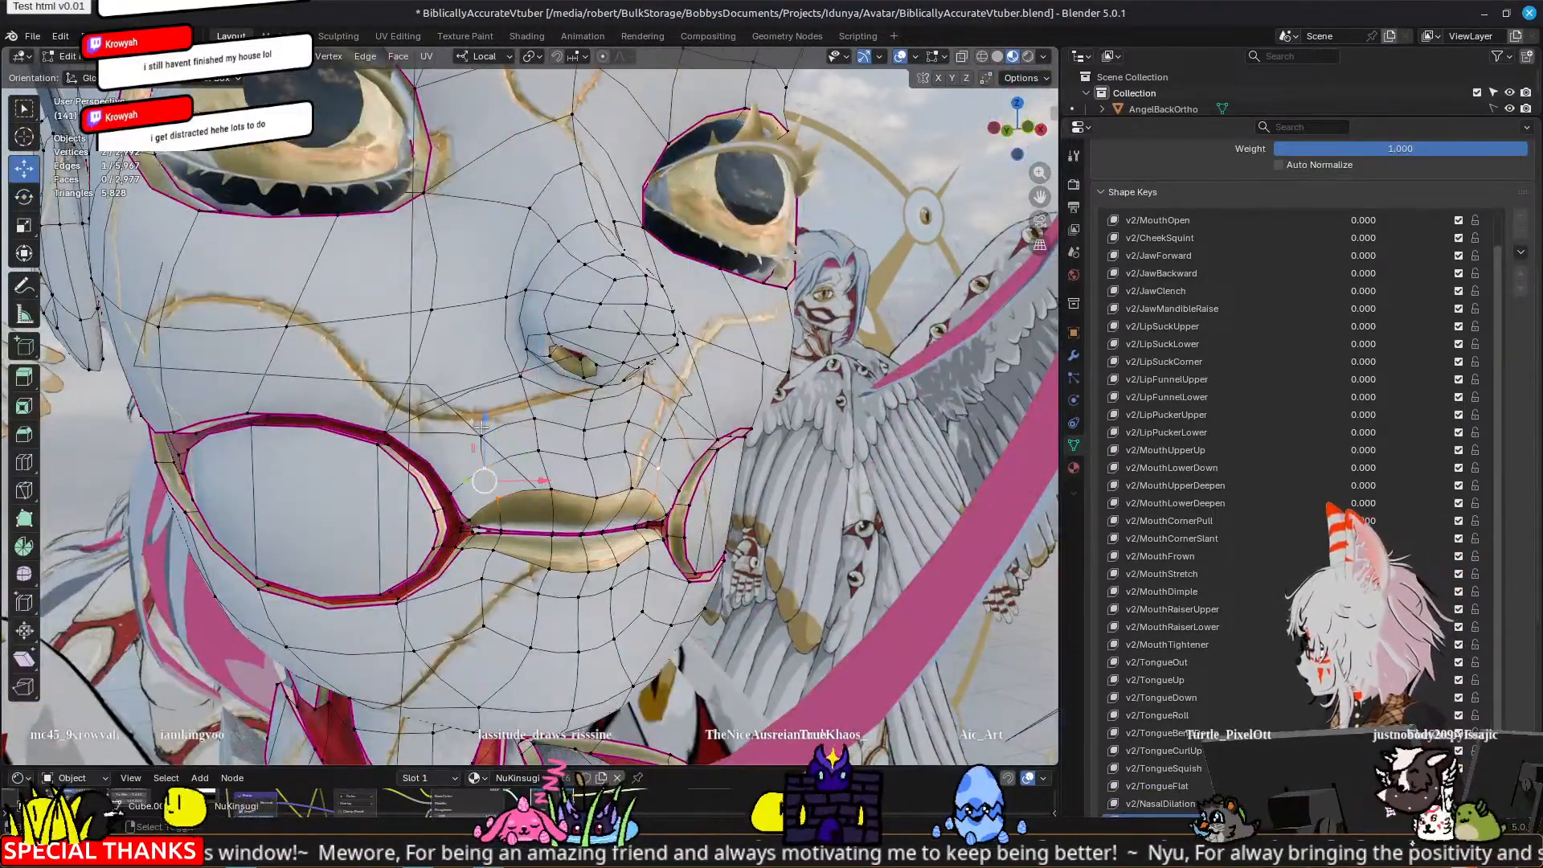
left_click(482, 436, "shift")
key("g")
key("z")
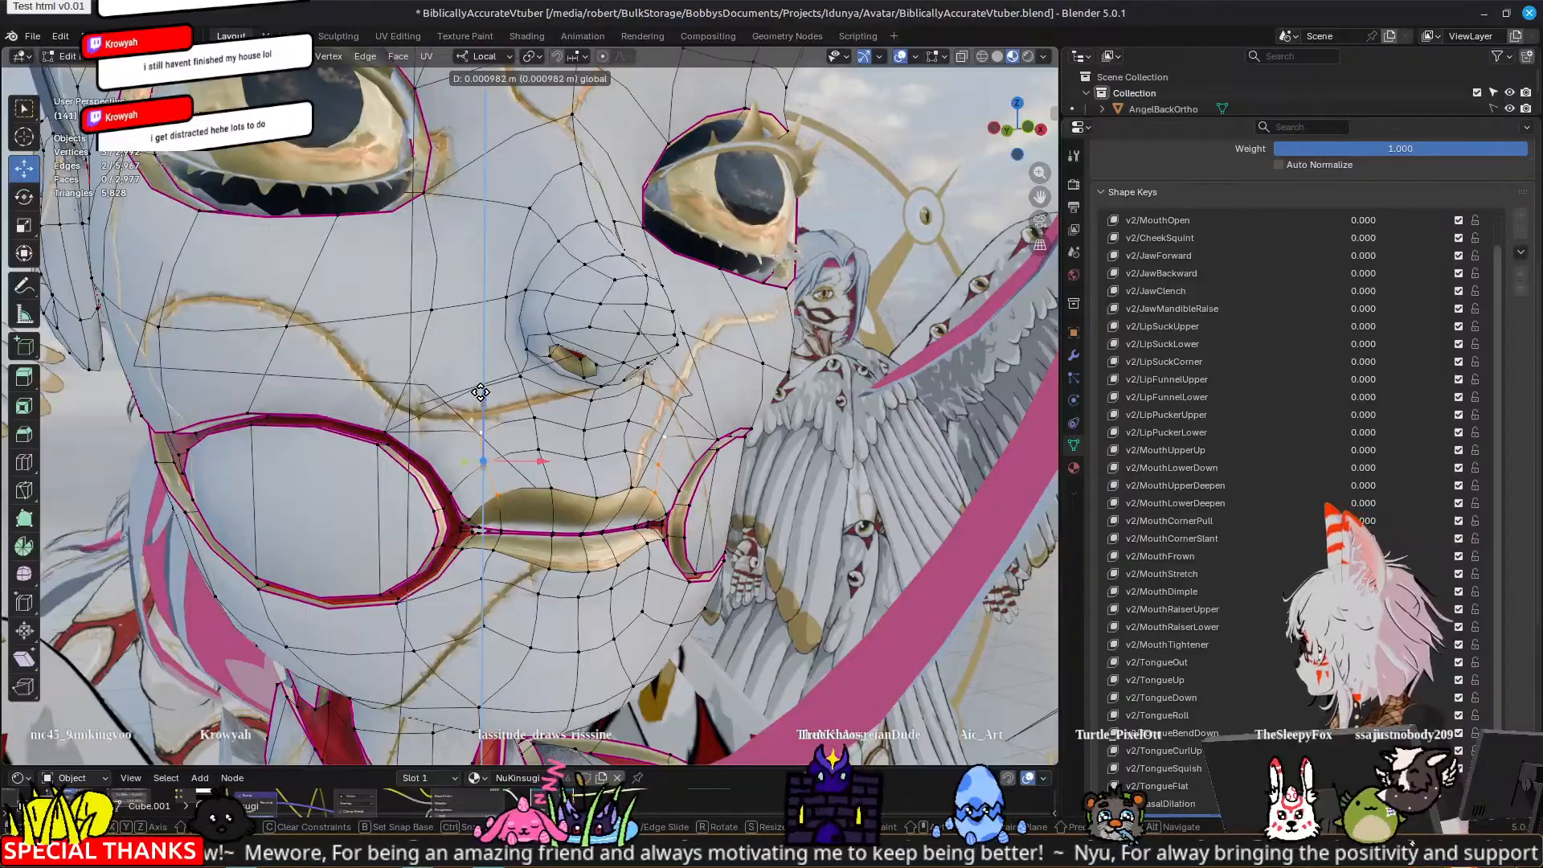
left_click(481, 392)
key("Tab")
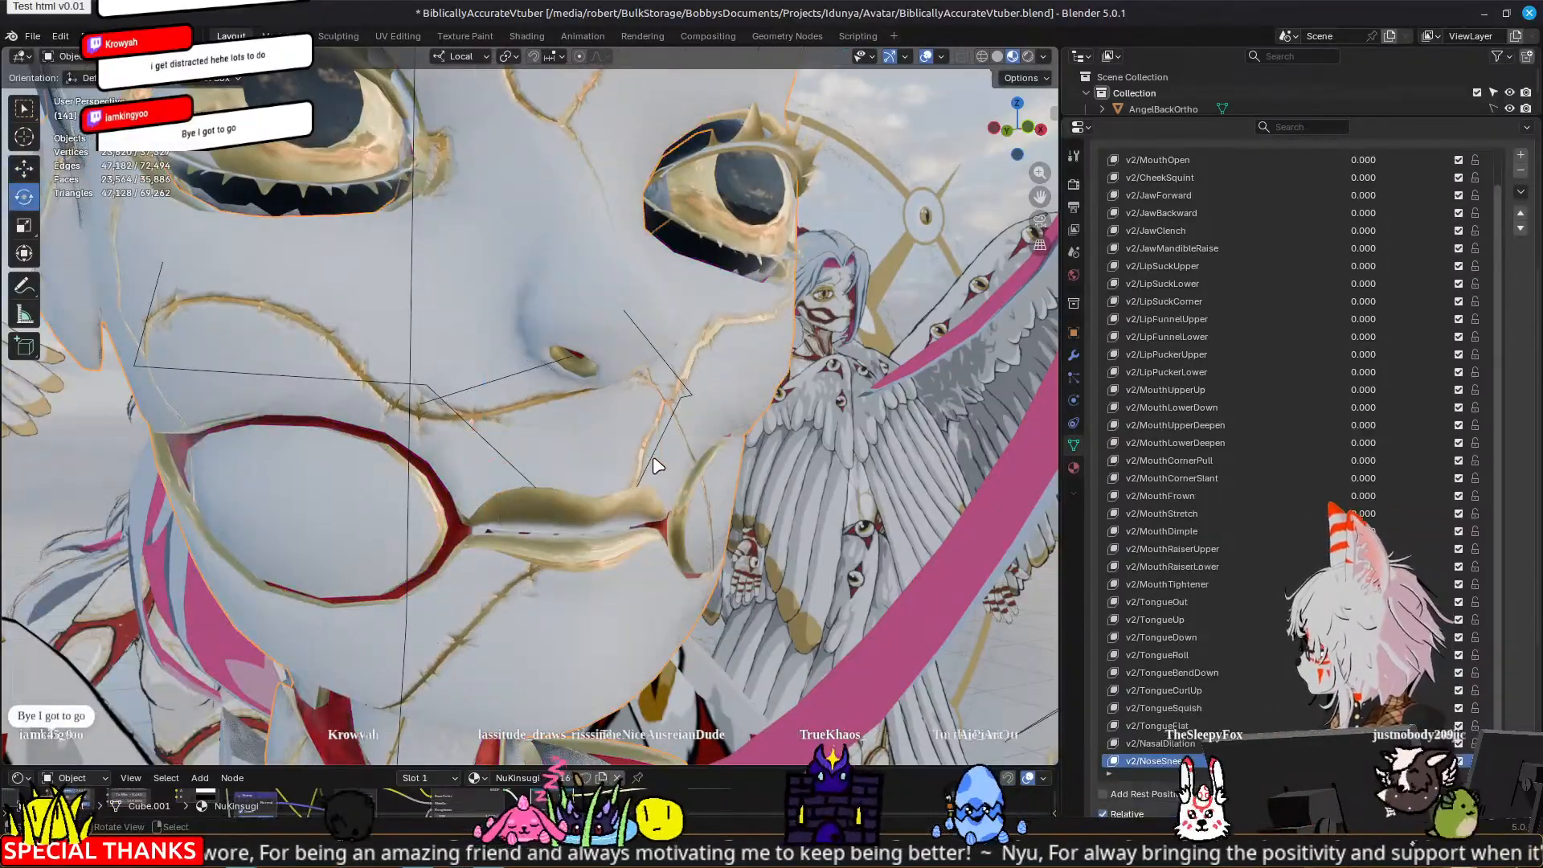
scroll(669, 470, "down", 3)
middle_click_drag(690, 482, 832, 498)
scroll(592, 501, "up", 3)
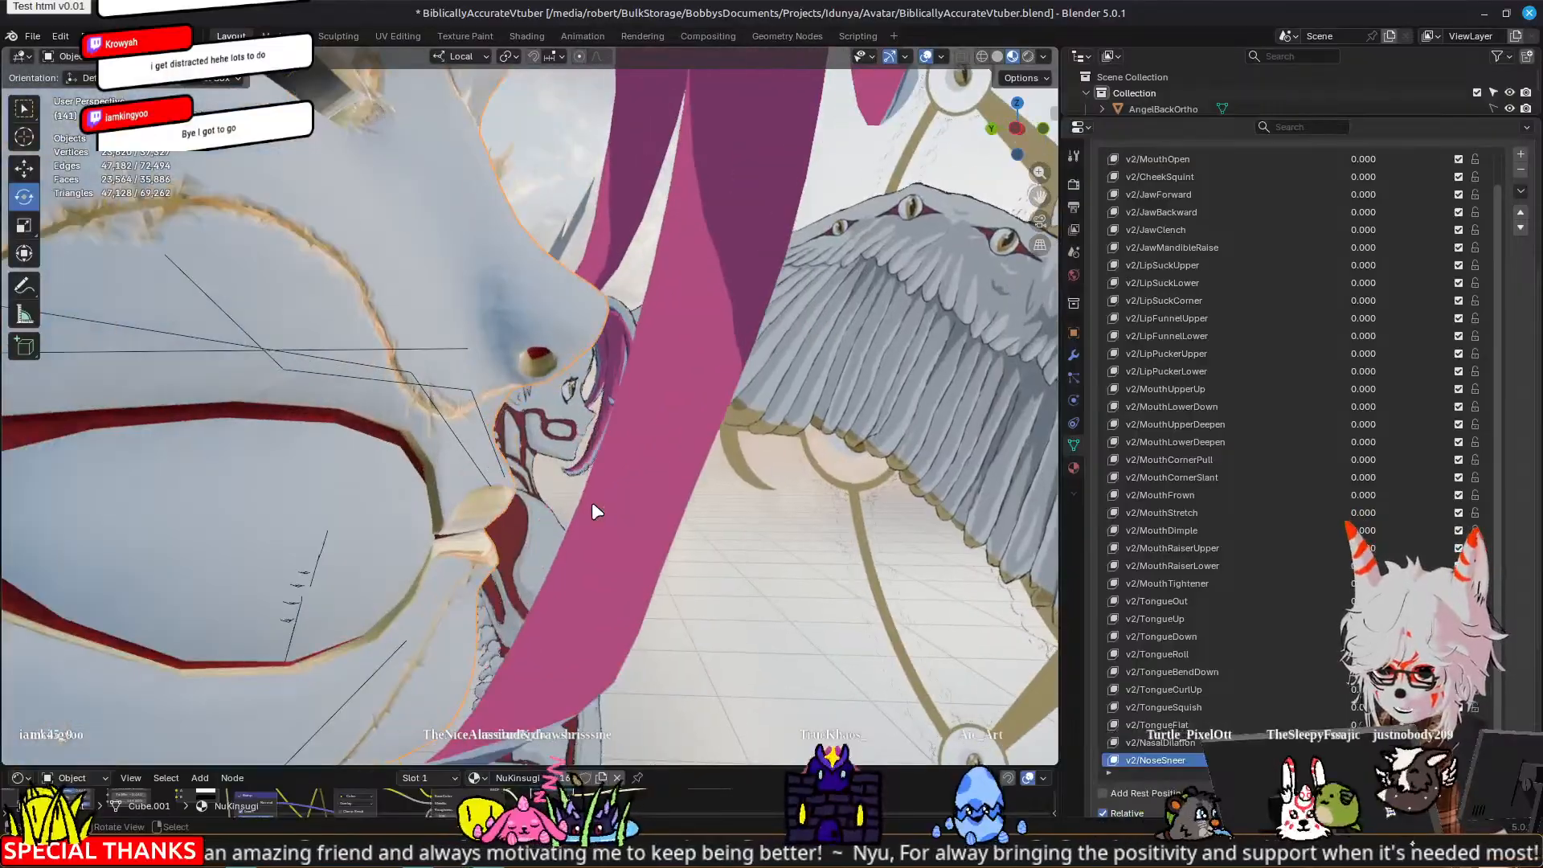
Step: Move the selected vertices above the outer upper lip -0.001414 m along Y, and check the face in Object Mode from several angles
key("Tab")
middle_click_drag(592, 504, 434, 352)
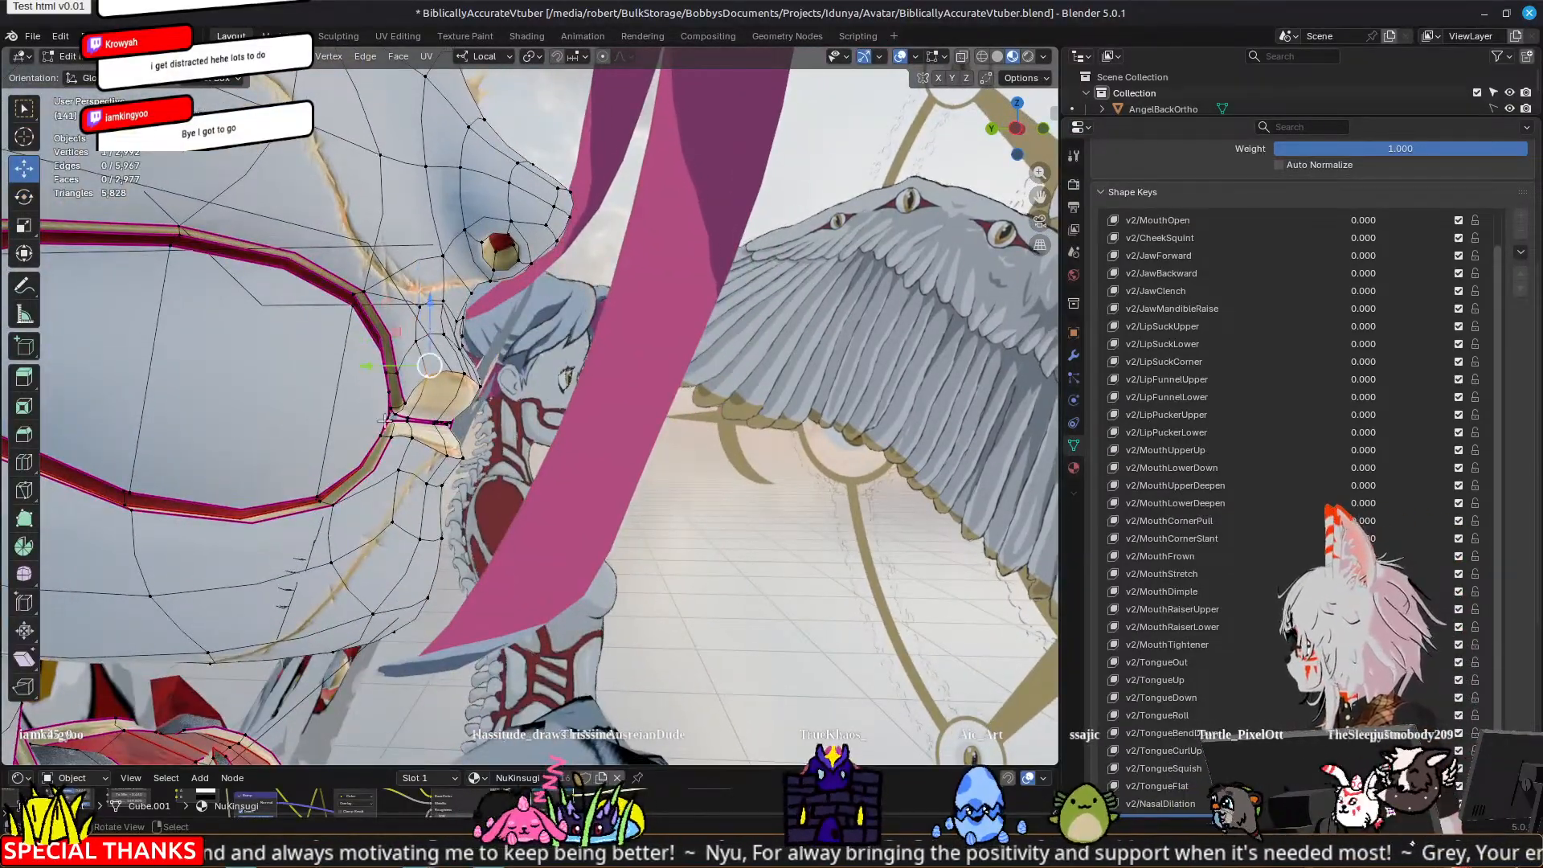
middle_click_drag(384, 420, 394, 399)
mouse_move(384, 367)
left_mouse_down()
mouse_move(401, 368)
mouse_move(367, 345)
left_mouse_up()
left_click_drag(378, 341, 378, 341)
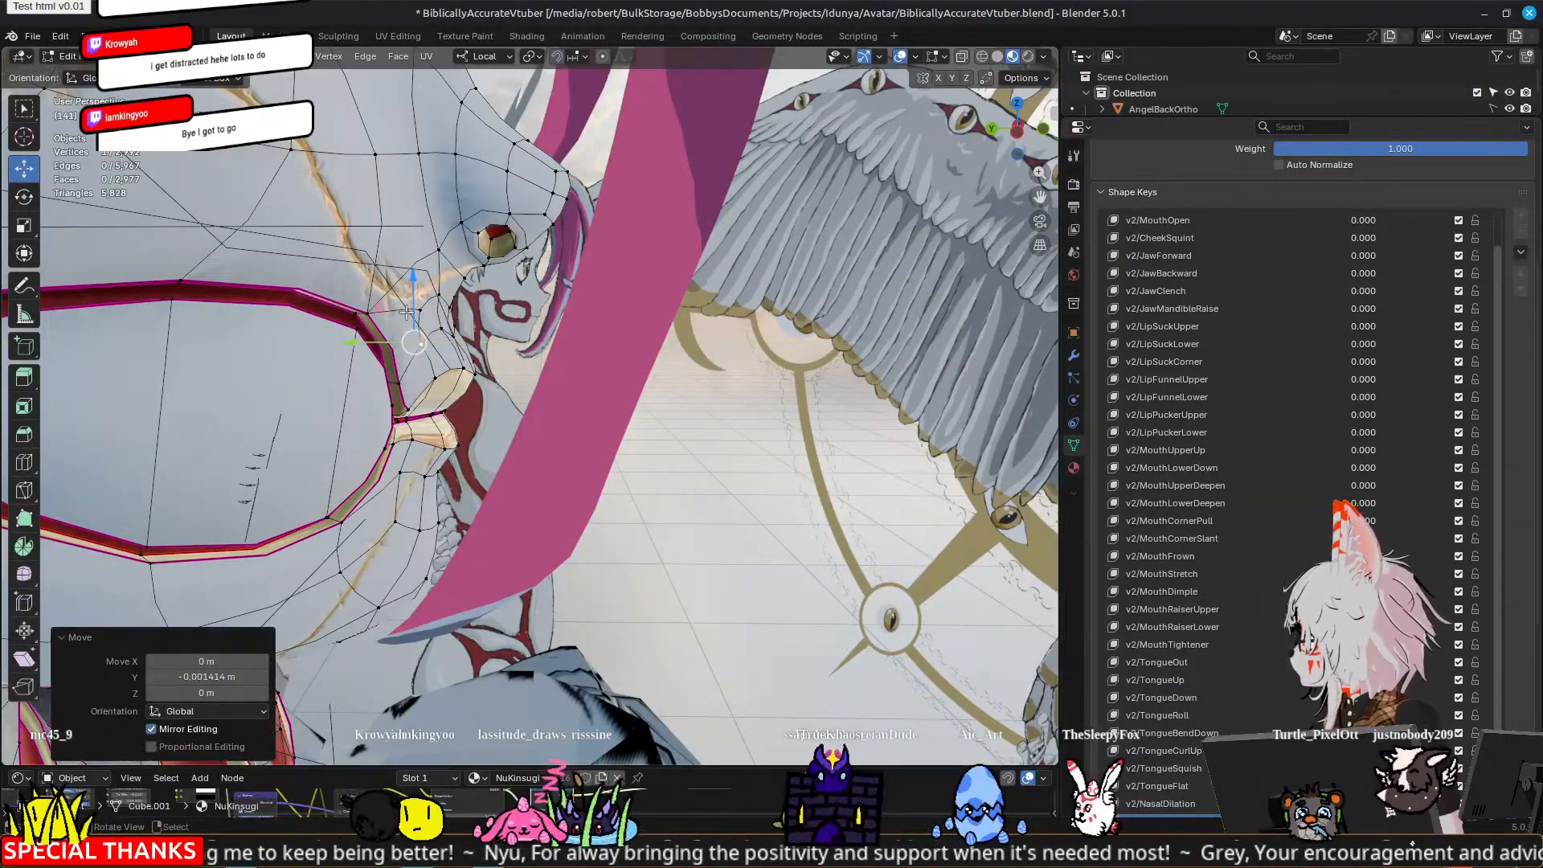
key("Tab")
scroll(647, 405, "down", 4)
middle_click_drag(627, 411, 623, 411)
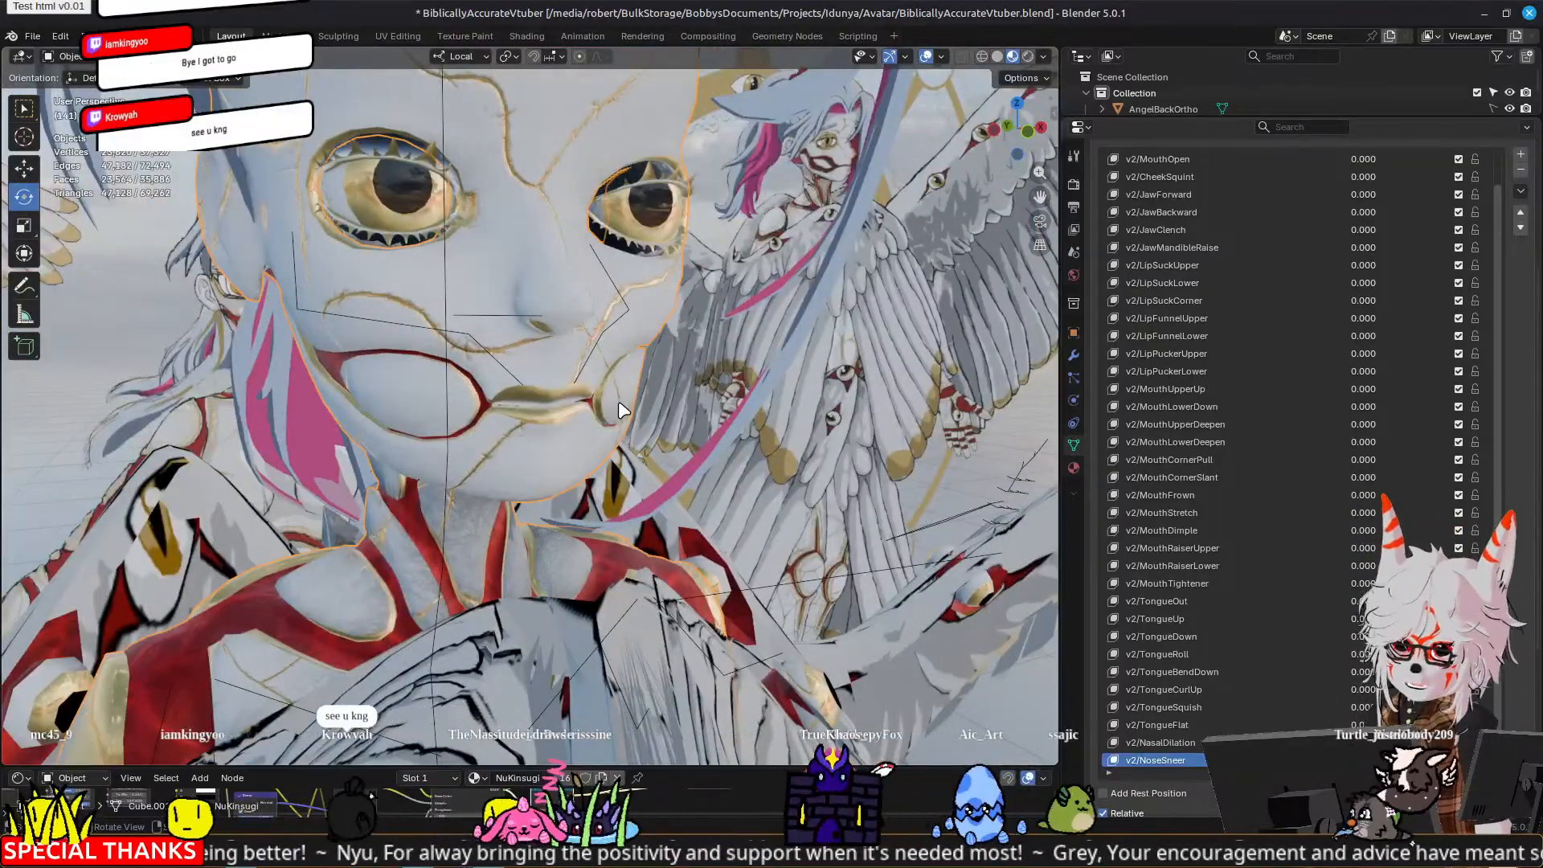
middle_click_drag(721, 433, 884, 446)
scroll(482, 355, "up", 3)
Step: Select the vertex on the upper edge of the upper lip and move it about -0.0022 m along Y
key("Tab")
left_click(426, 352)
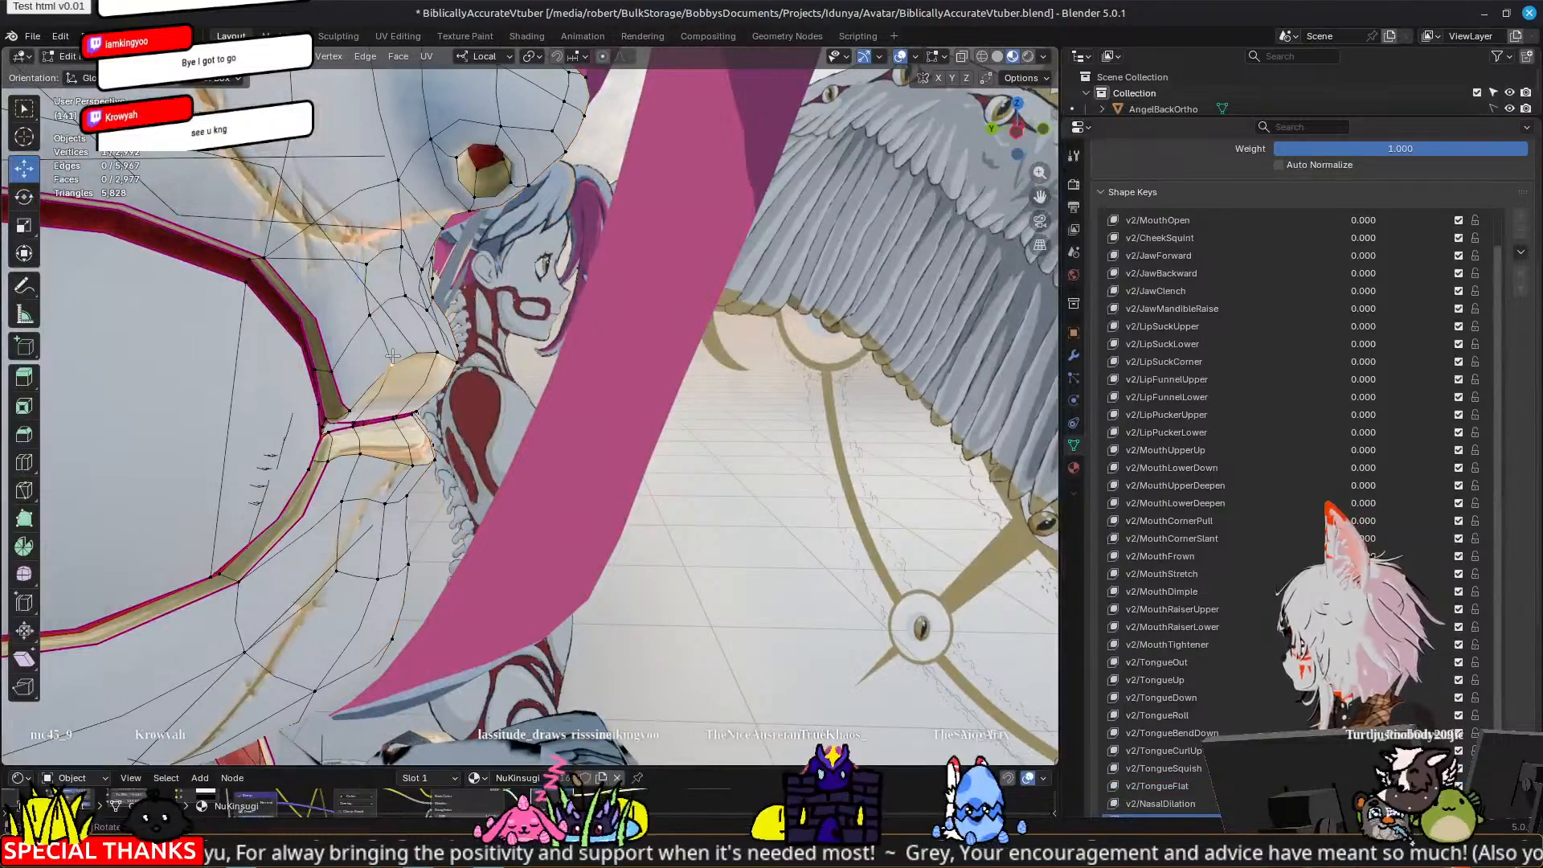
key("g")
key("y")
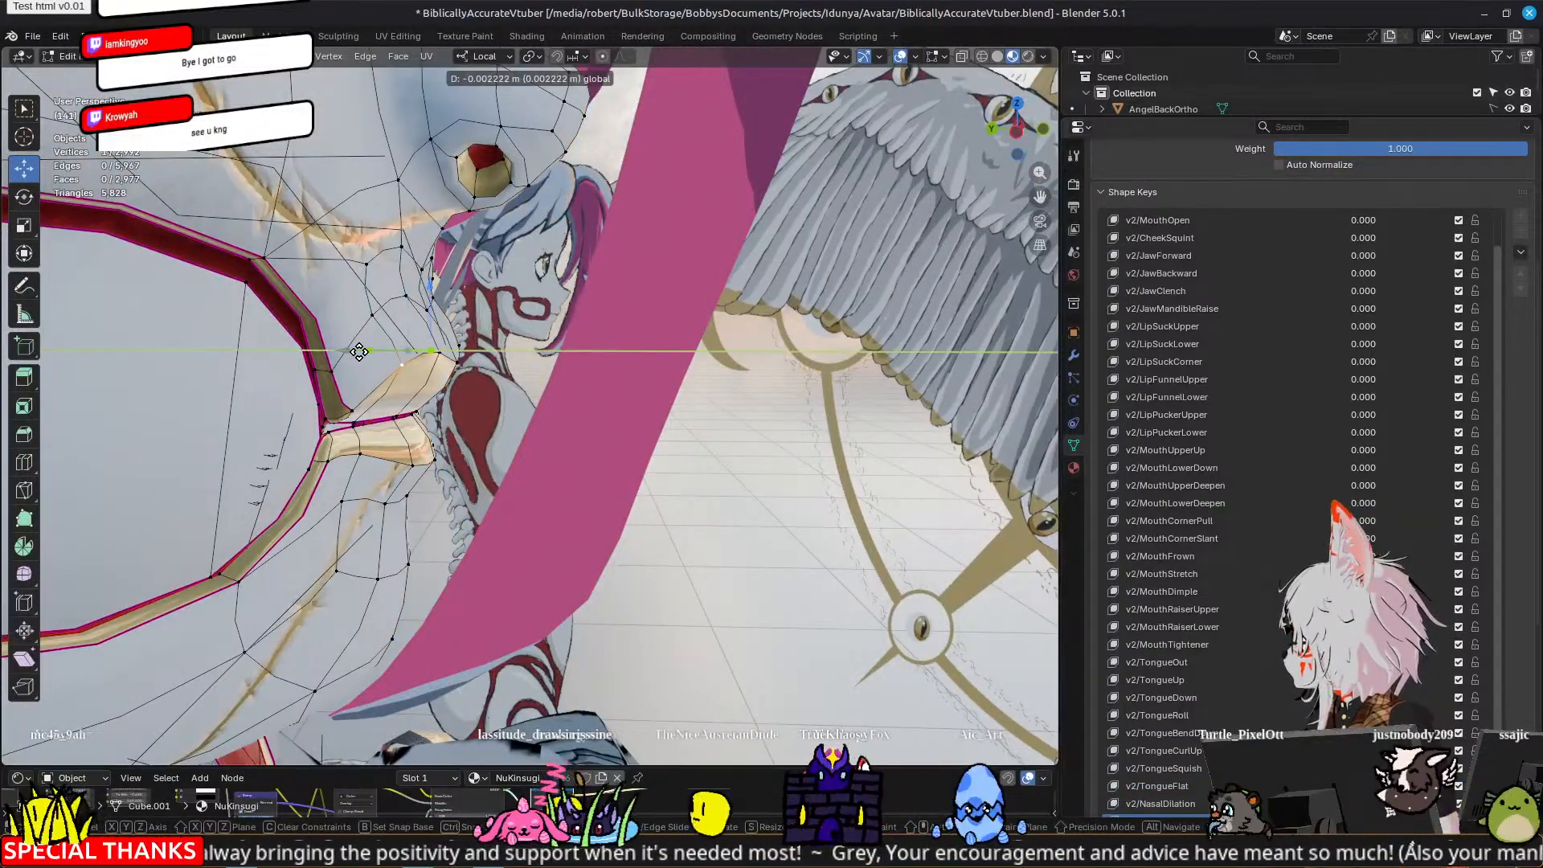
left_click(359, 351)
key("Tab")
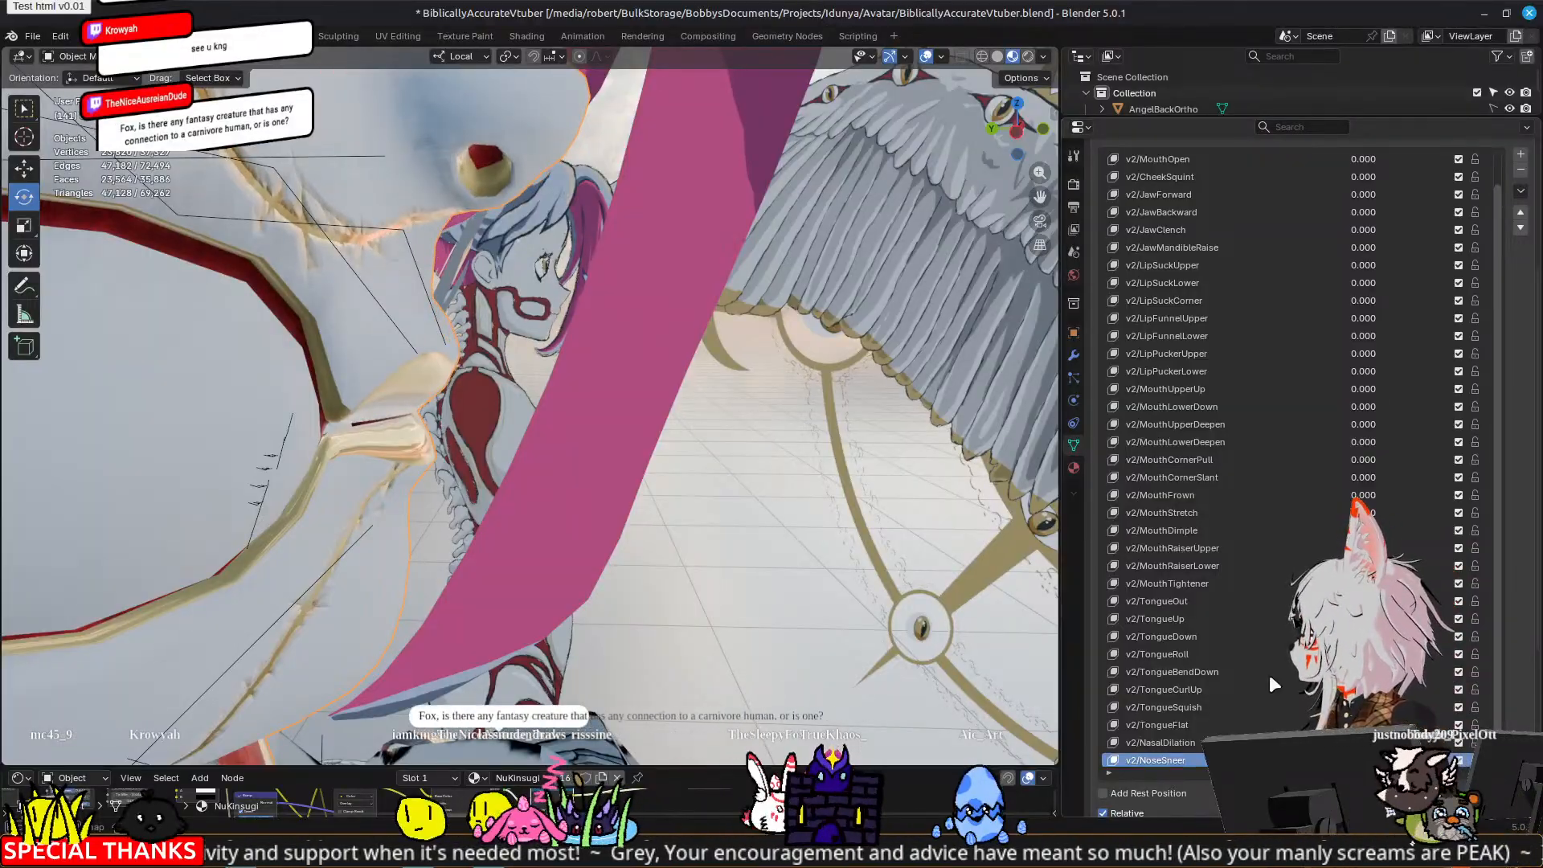
Step: Preview the v2/NoseSneer deformation by varying its value, examine the lip in profile, and return to Edit Mode
scroll(974, 492, "down", 3)
middle_click_drag(925, 491, 993, 502)
mouse_move(1363, 760)
left_mouse_down()
mouse_move(1382, 760)
mouse_move(1358, 760)
left_mouse_up()
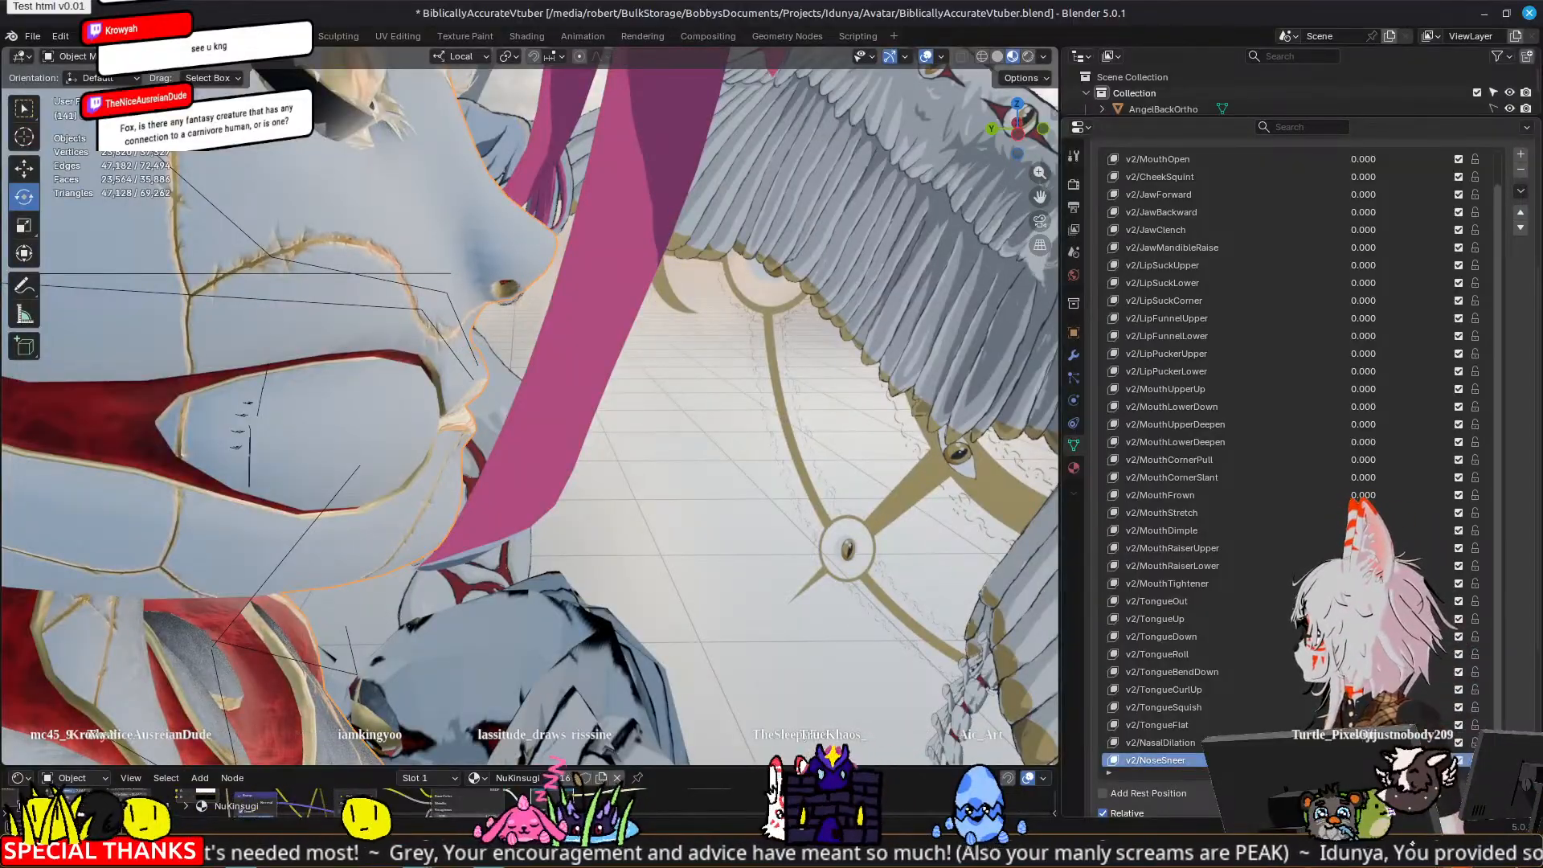
middle_click_drag(693, 483, 565, 463)
scroll(545, 303, "up", 3)
key("Tab")
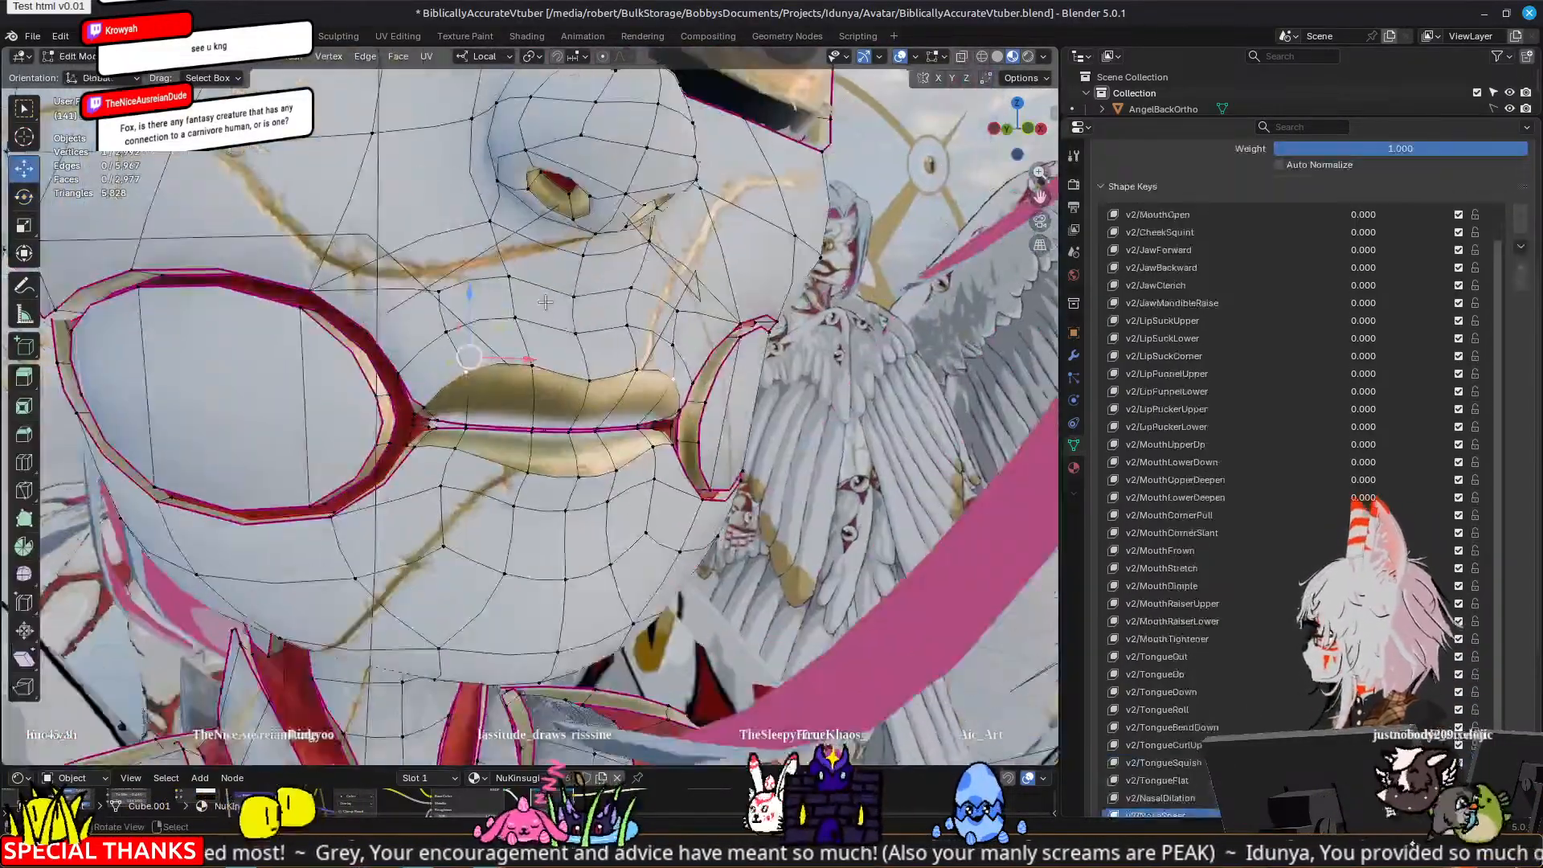
Step: Select the vertices around the inner and lower nostril rim and raise them 0.000972 m along Z
scroll(545, 302, "up", 1)
middle_click_drag(545, 302, 533, 397, "shift")
left_click(576, 282)
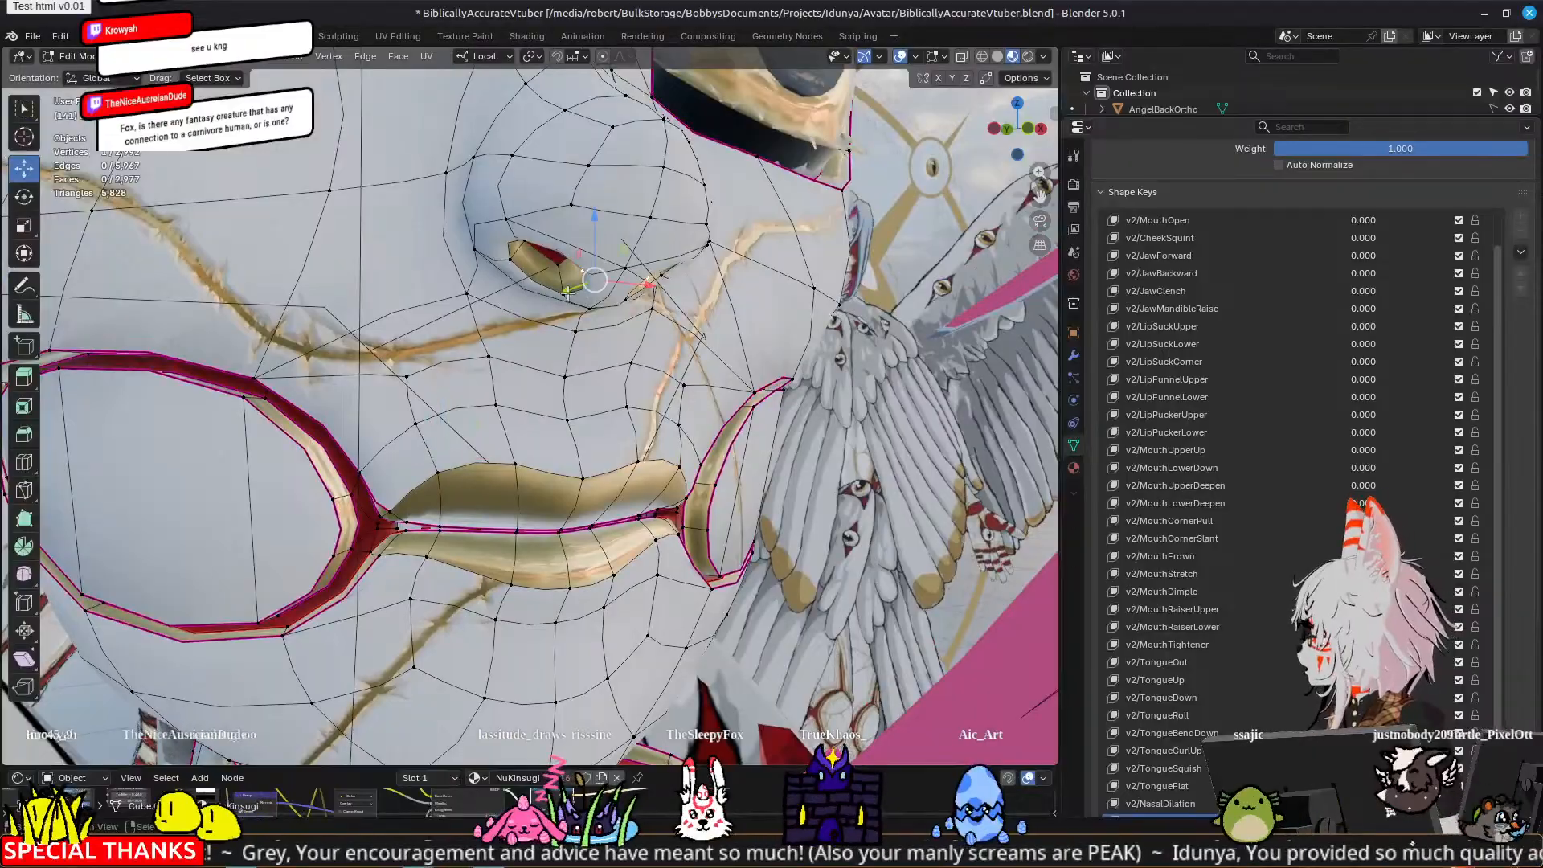
left_click(567, 293, "shift")
middle_click_drag(566, 295, 665, 325)
left_click(486, 298, "shift")
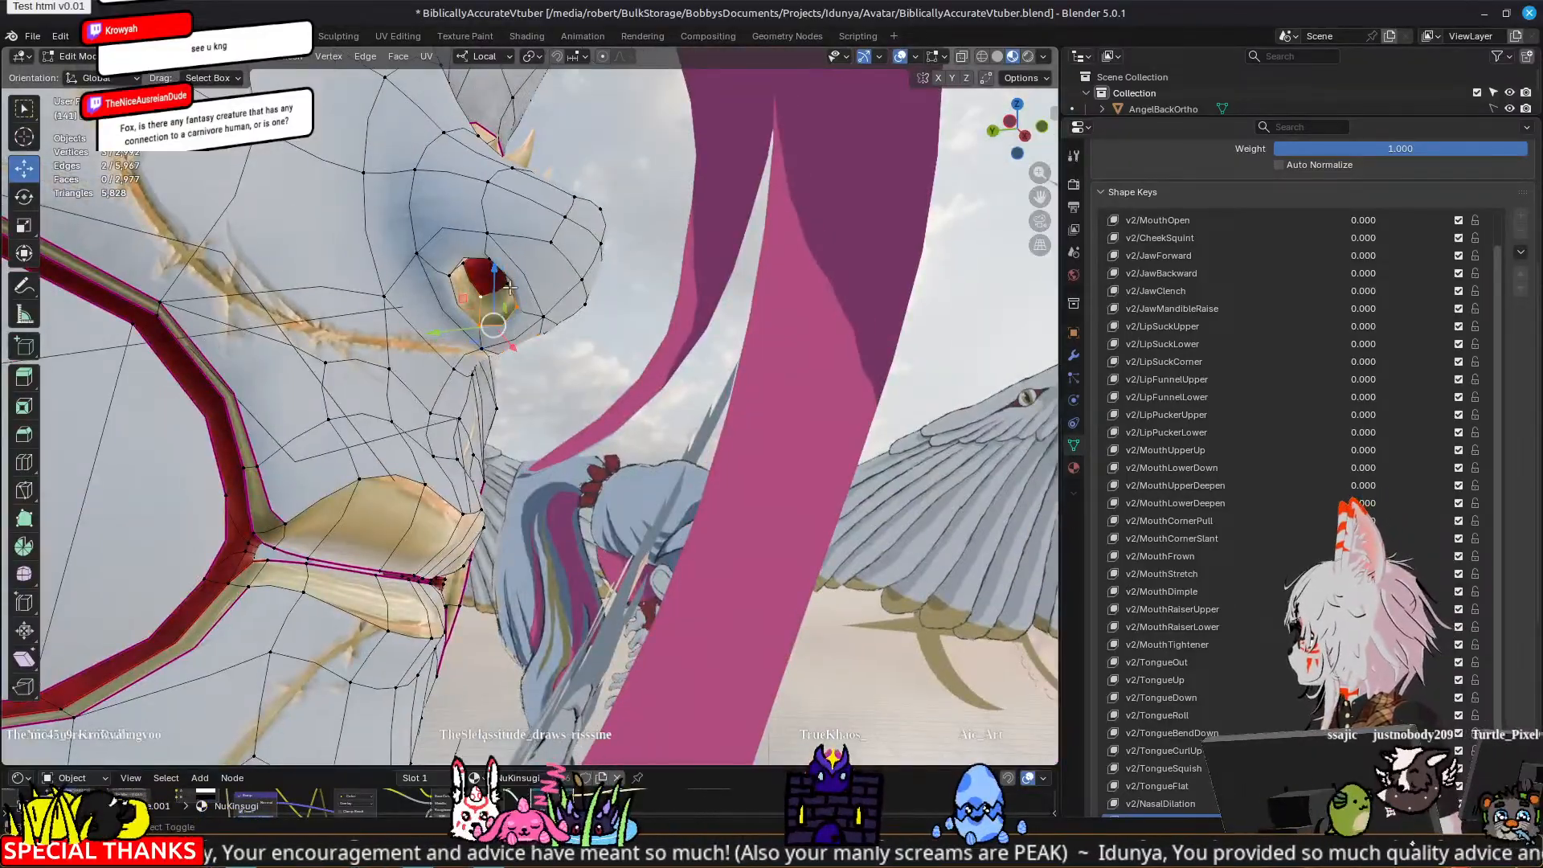
left_click(510, 287, "shift")
middle_click_drag(509, 288, 420, 278)
left_click_drag(572, 238, 571, 238)
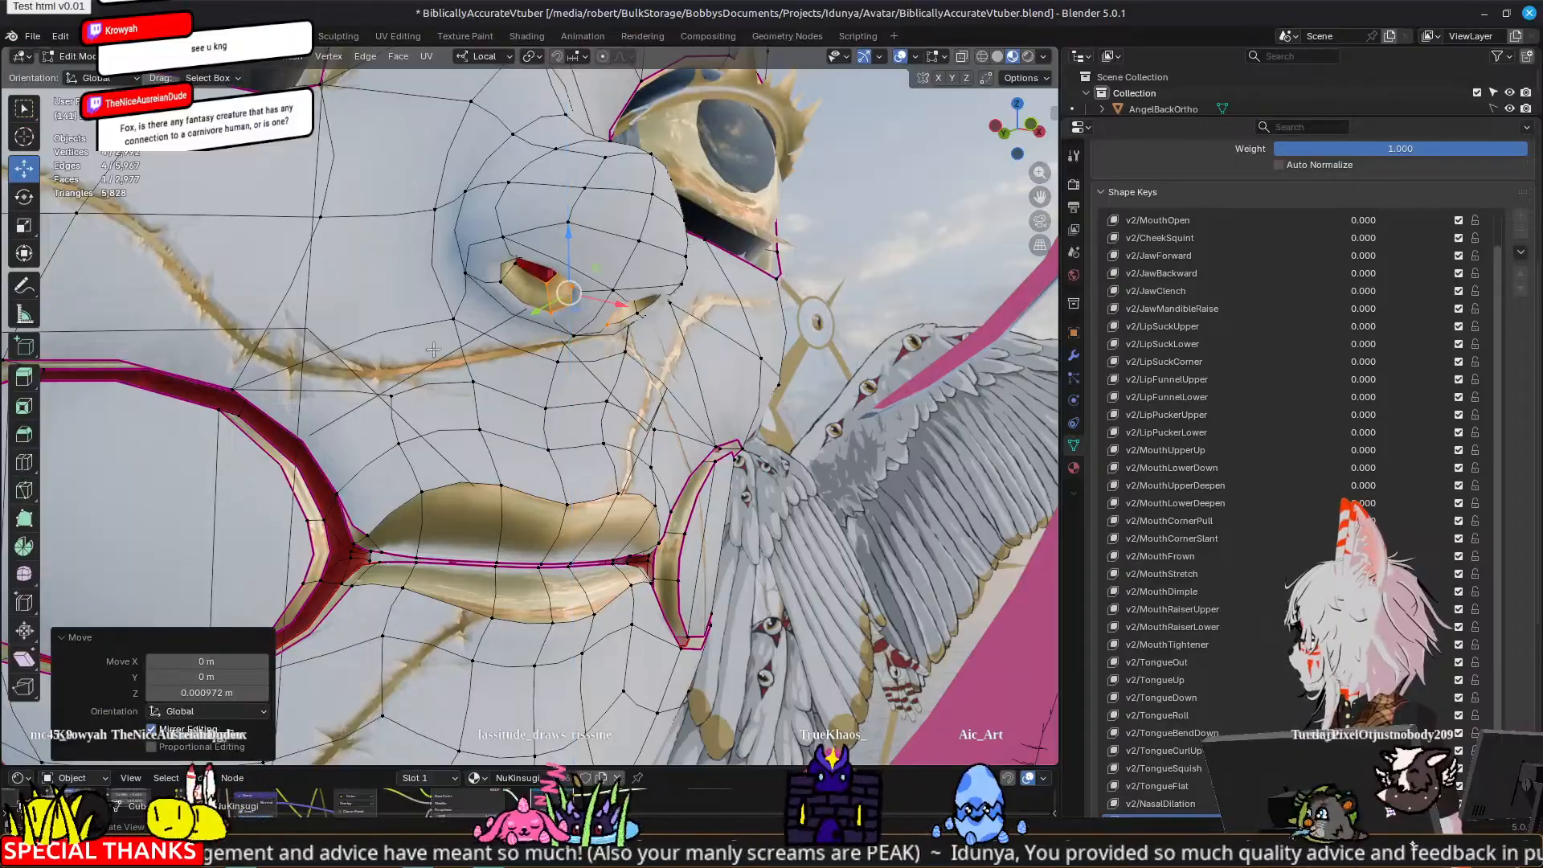
Step: Examine the reshaped nostrils and upper lip in Object Mode from the side and the front
middle_click_drag(434, 349, 563, 410)
key("Tab")
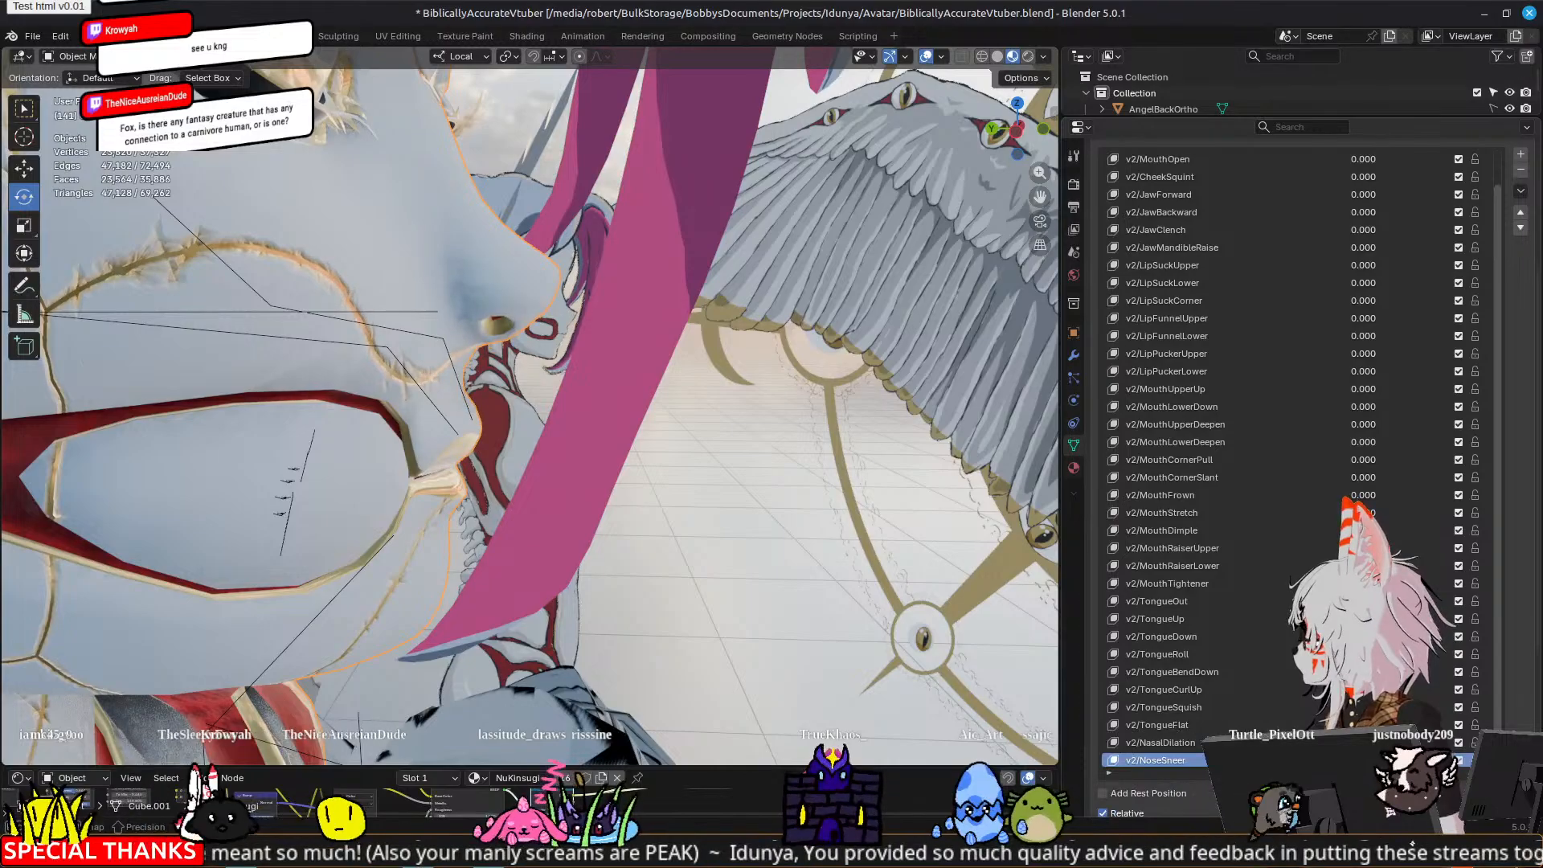
middle_click_drag(1008, 611, 618, 531)
key("Tab")
key("Tab")
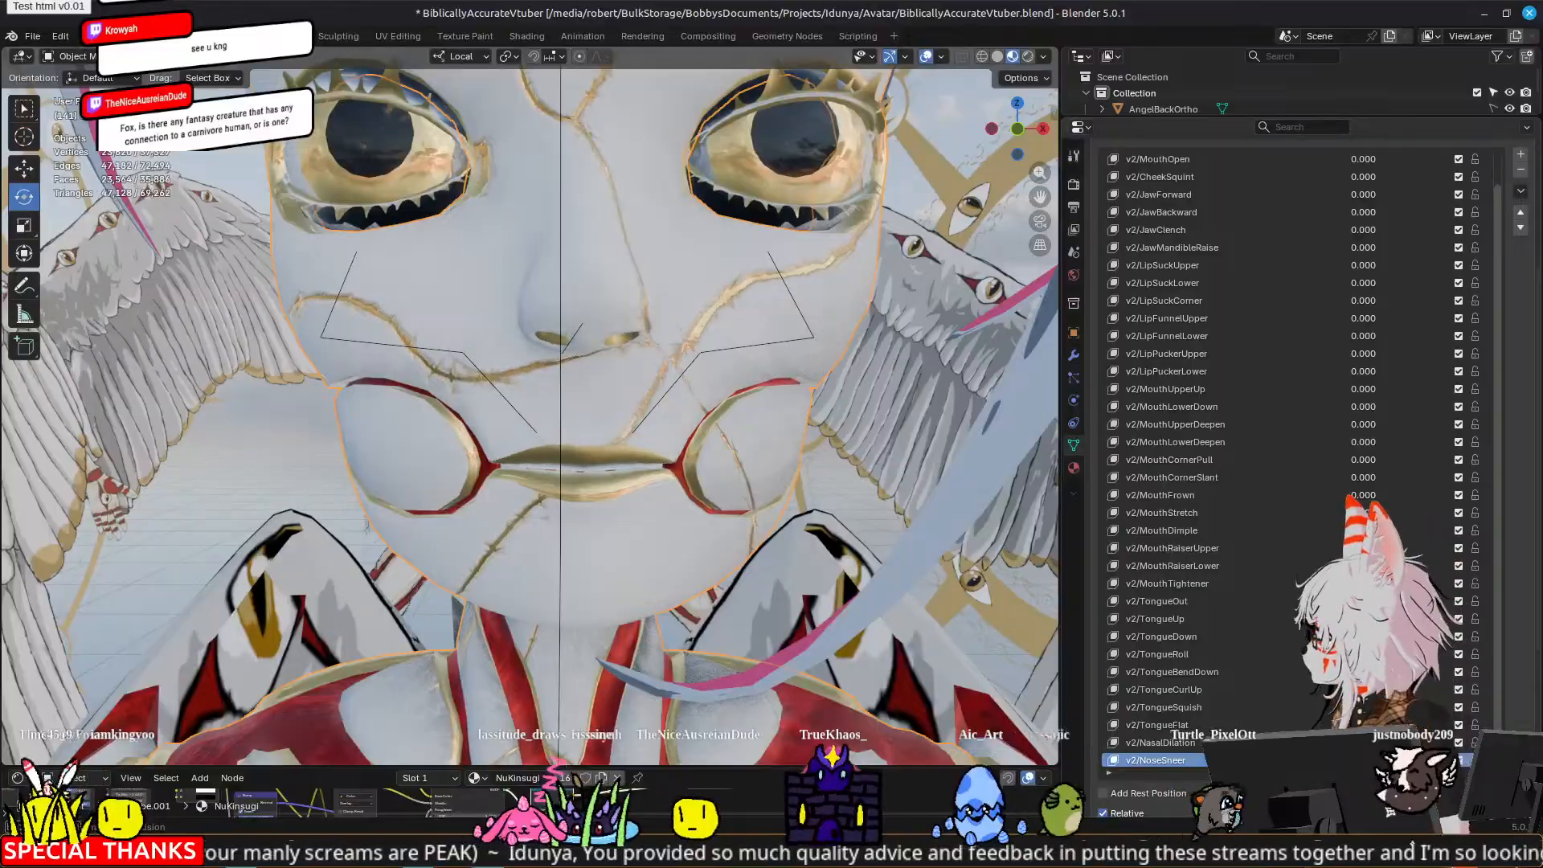
middle_click_drag(812, 519, 345, 498)
Step: Select the vertices along the side of the nose and adjacent cheek, shift them along Y, and view the result in Object Mode
key("Tab")
scroll(455, 266, "up", 4)
scroll(474, 281, "up", 2)
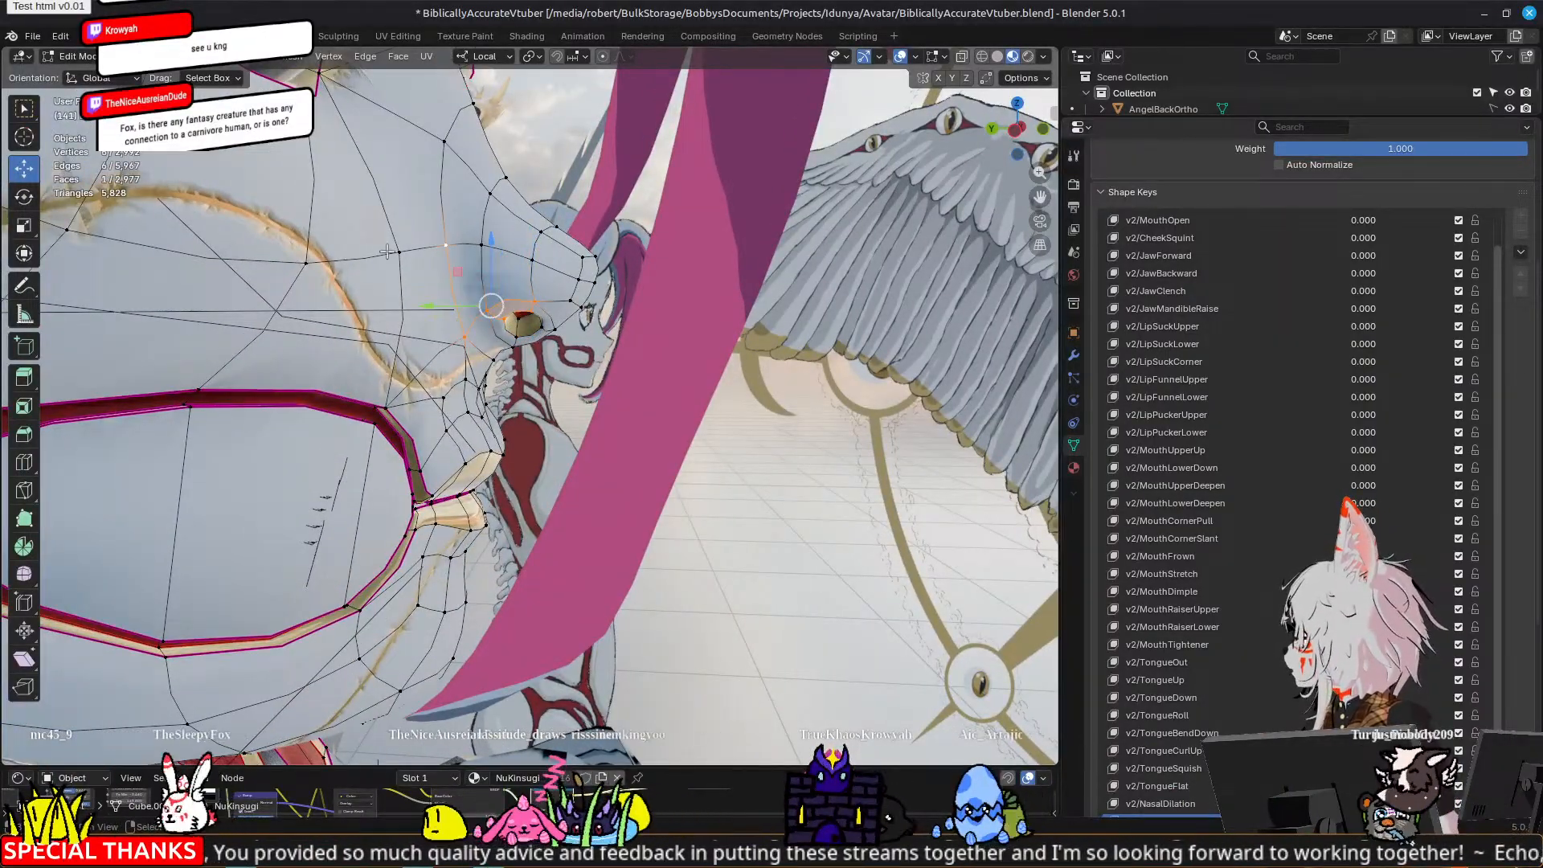
middle_click_drag(611, 344, 409, 370)
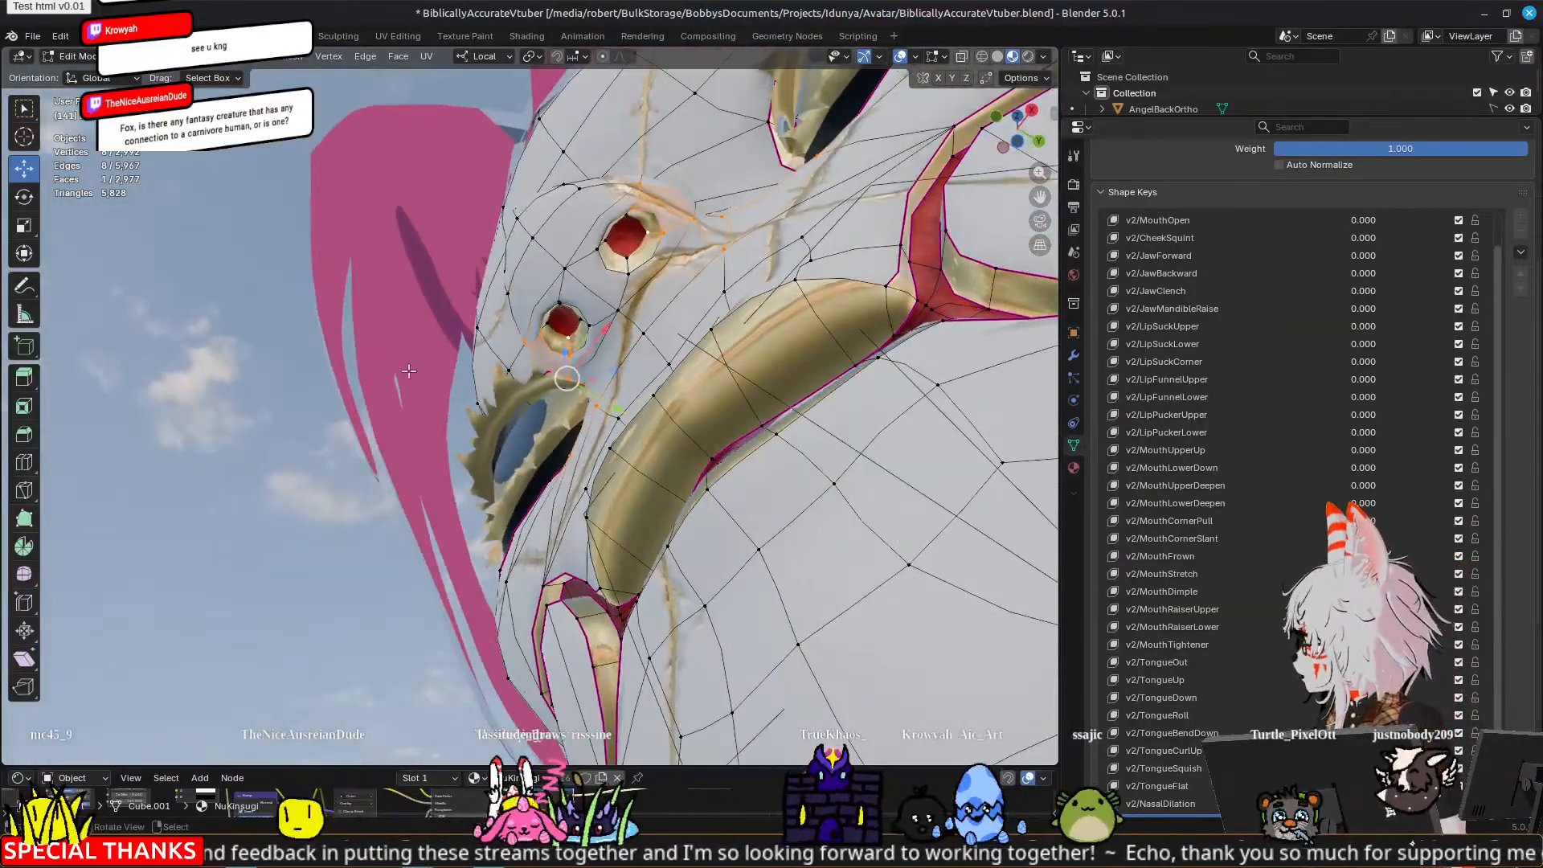
middle_click_drag(299, 376, 486, 286)
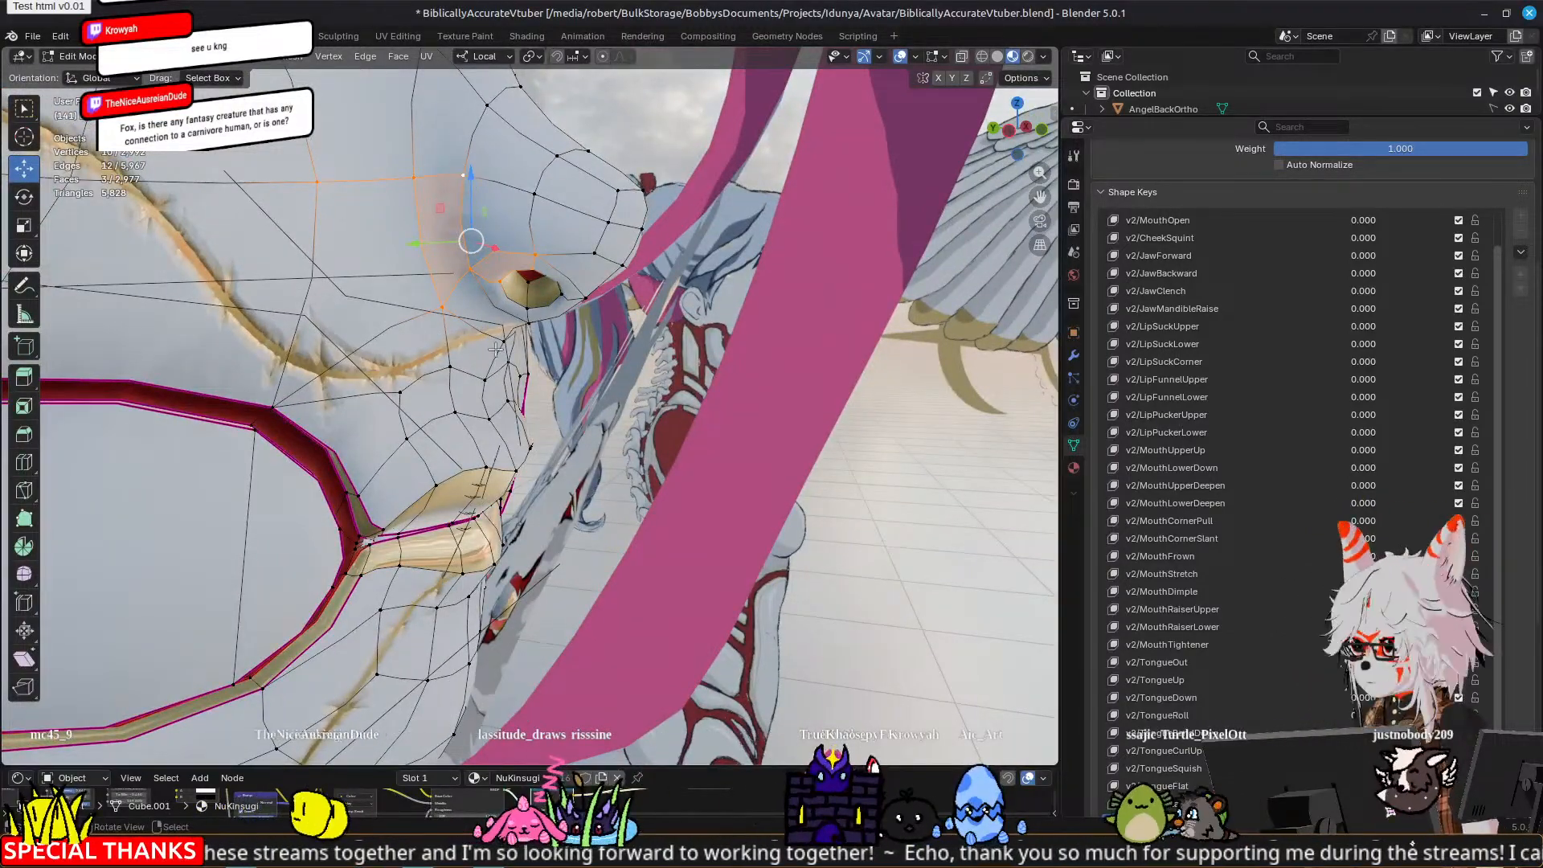
middle_click_drag(495, 348, 496, 351)
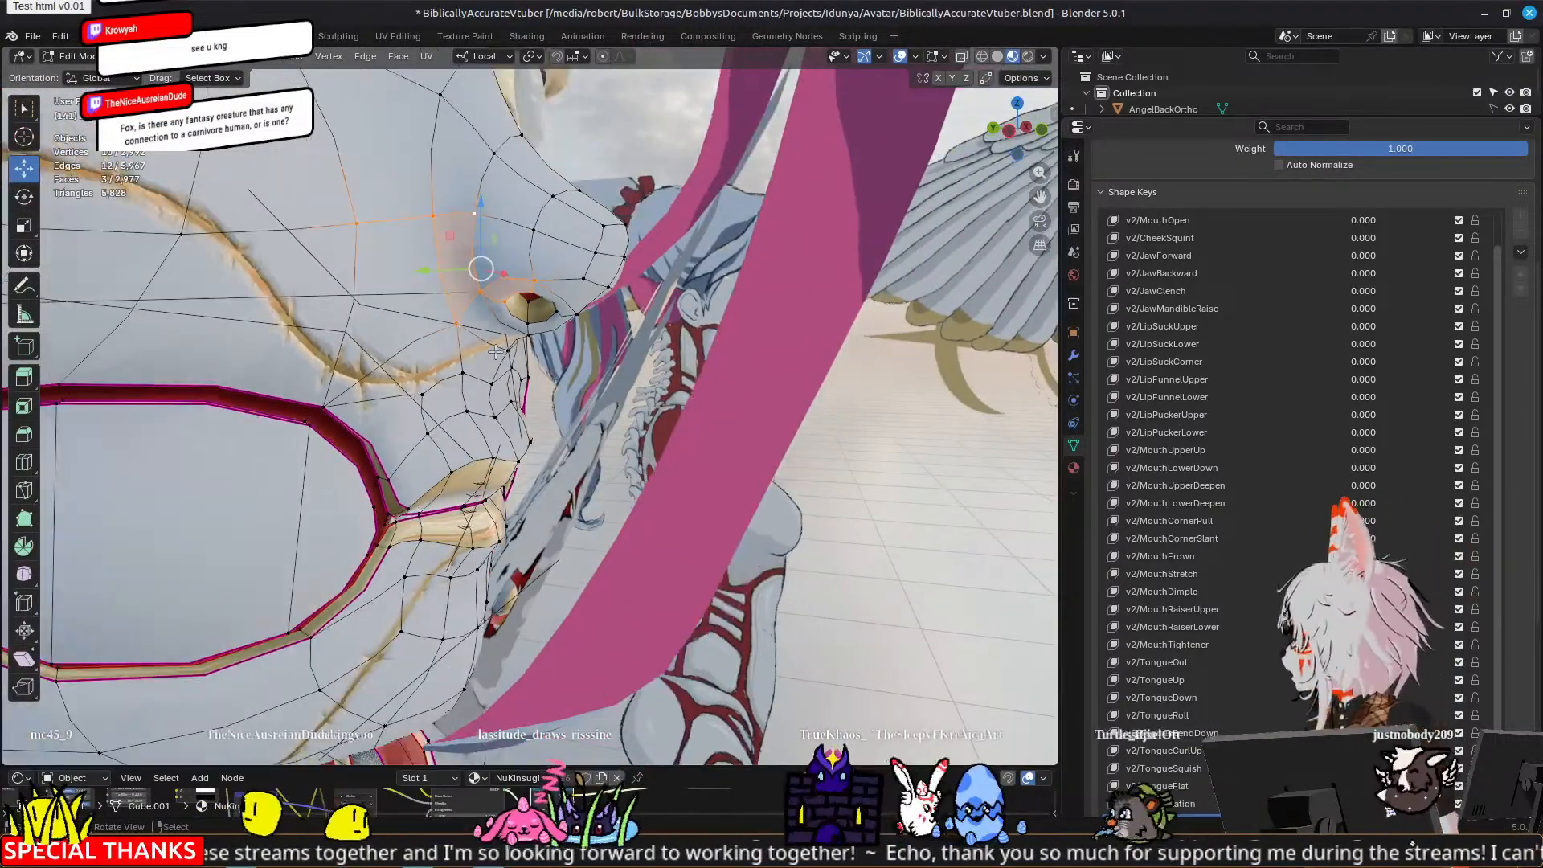
left_click_drag(432, 269, 429, 268)
left_click(430, 269)
key("Tab")
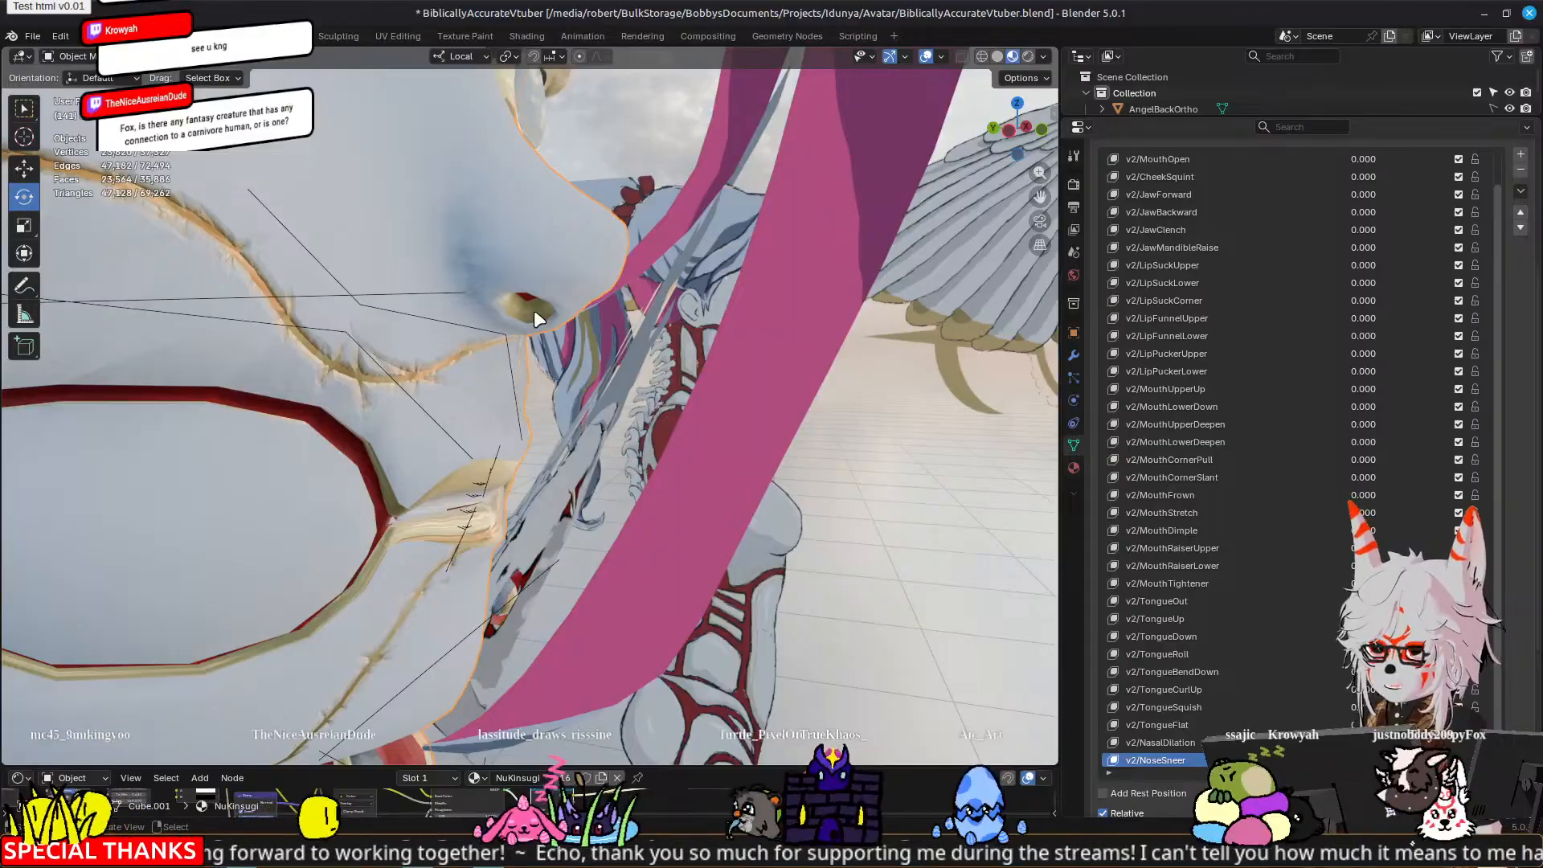
Step: Add a new shape key to the head mesh and name it v2/NasalConstrict
scroll(504, 349, "down", 3)
middle_click_drag(762, 392, 679, 377, "alt")
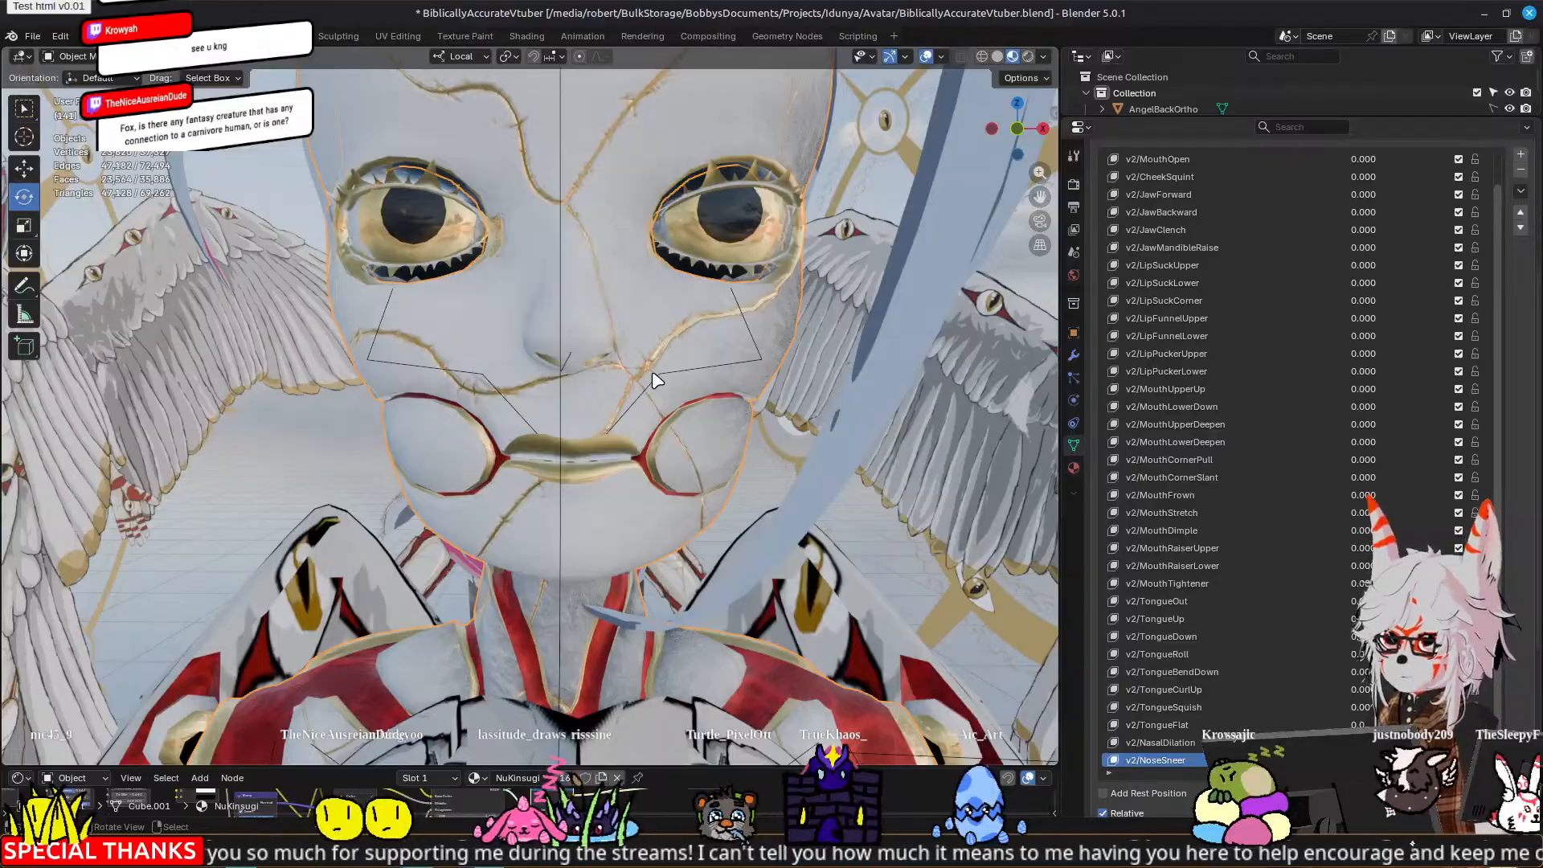
middle_click_drag(689, 431, 652, 482)
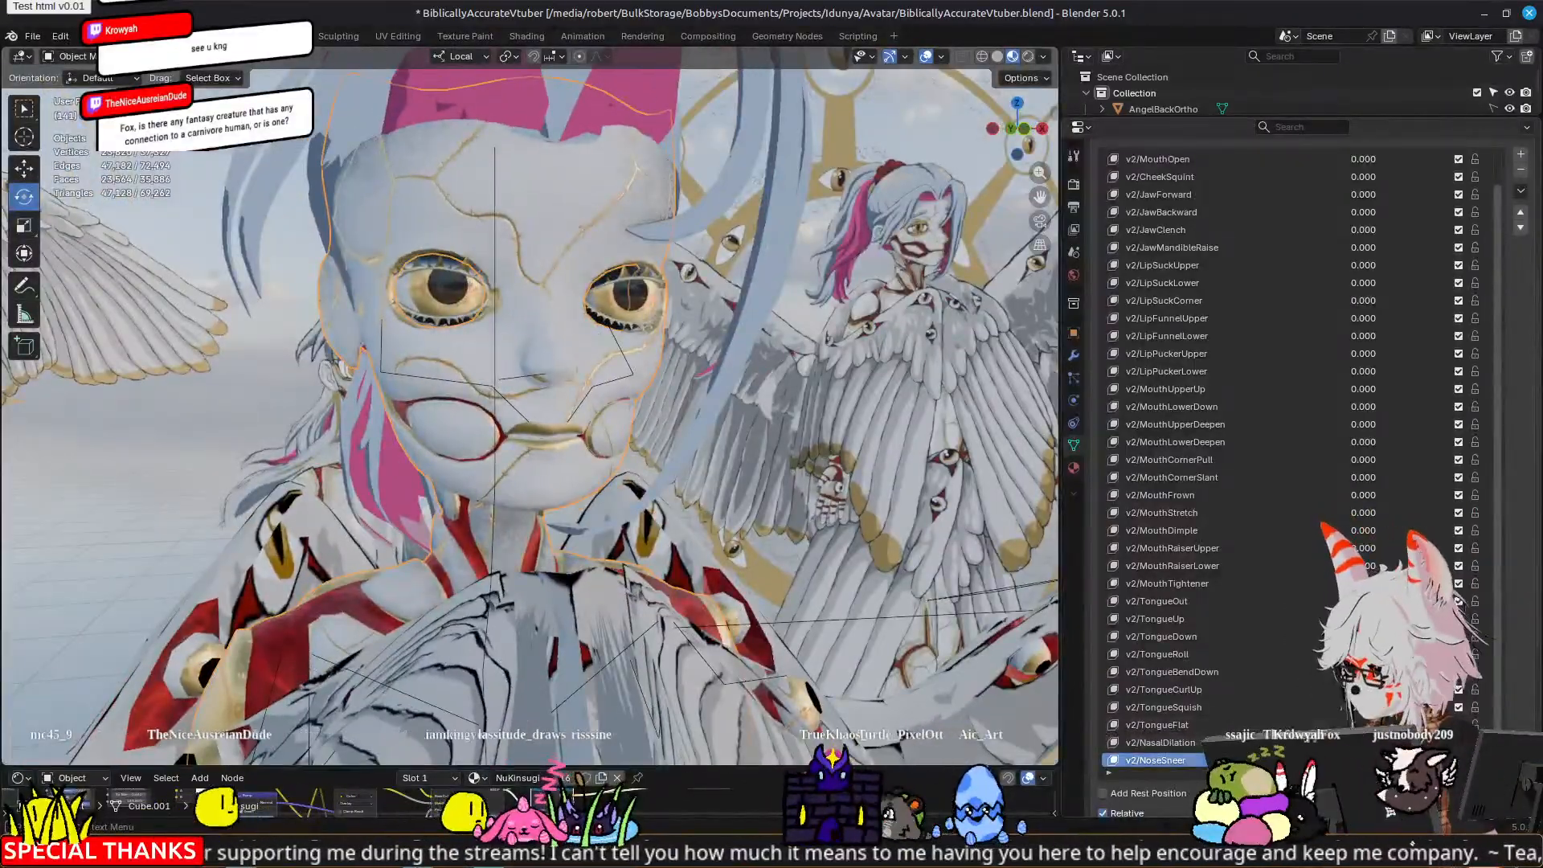
scroll(1286, 563, "up", 2)
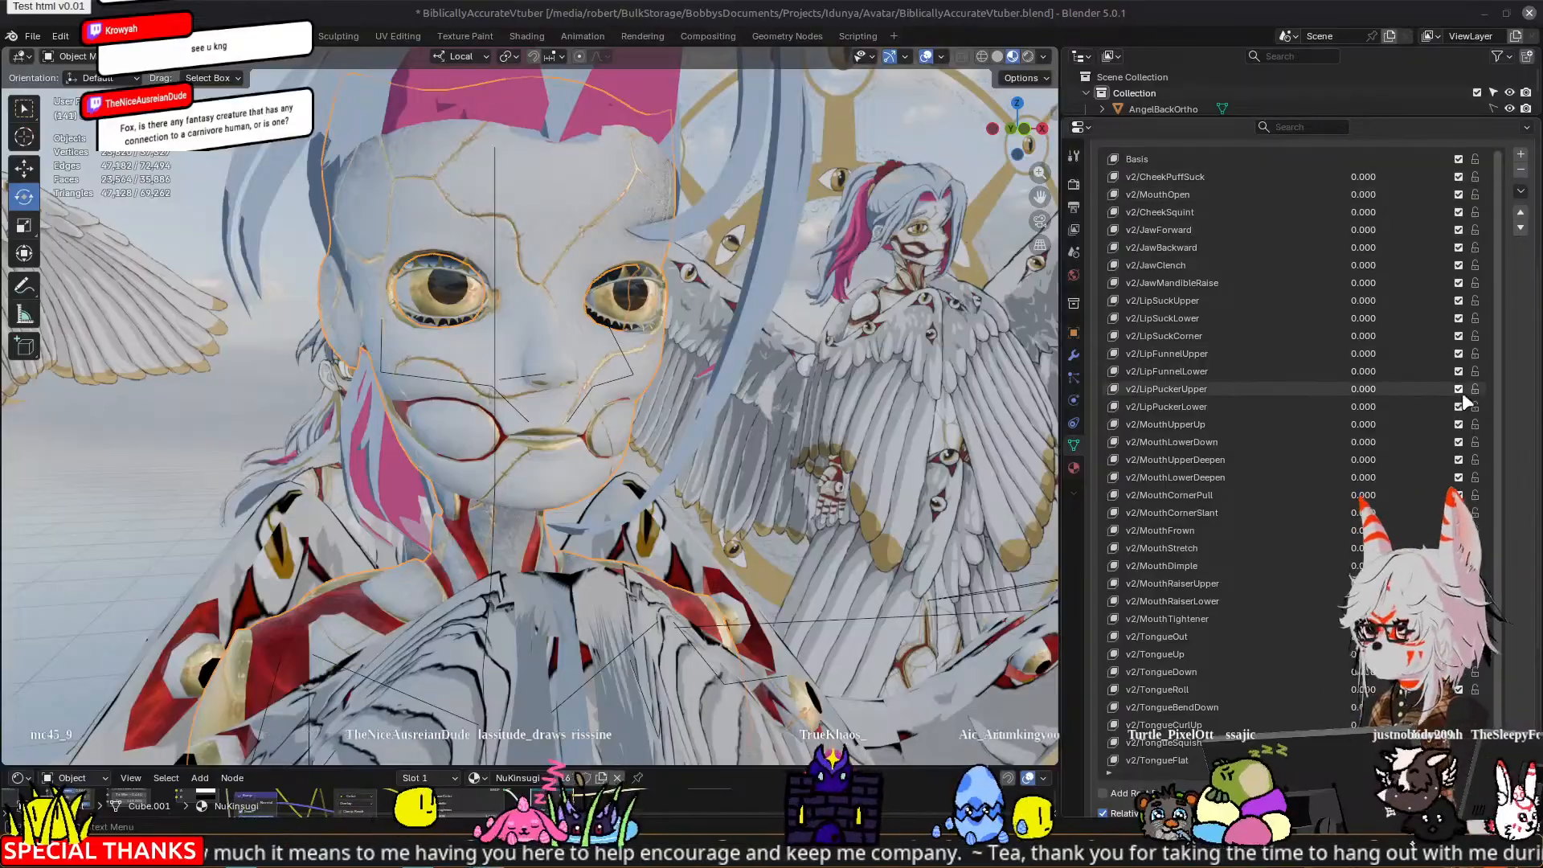
left_click(1521, 154)
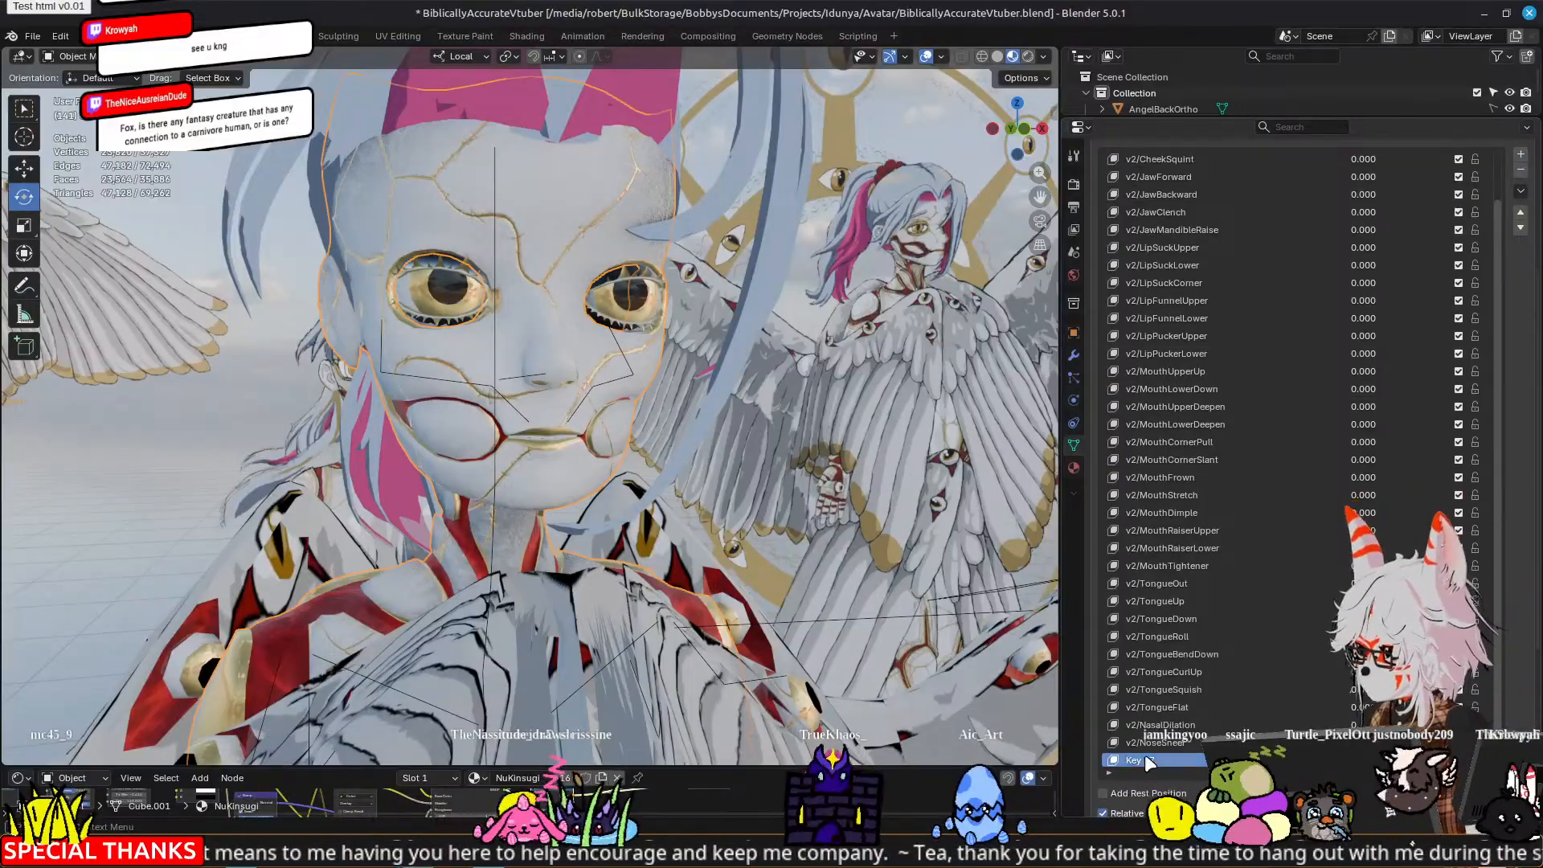
double_click(1147, 760)
type("v2")
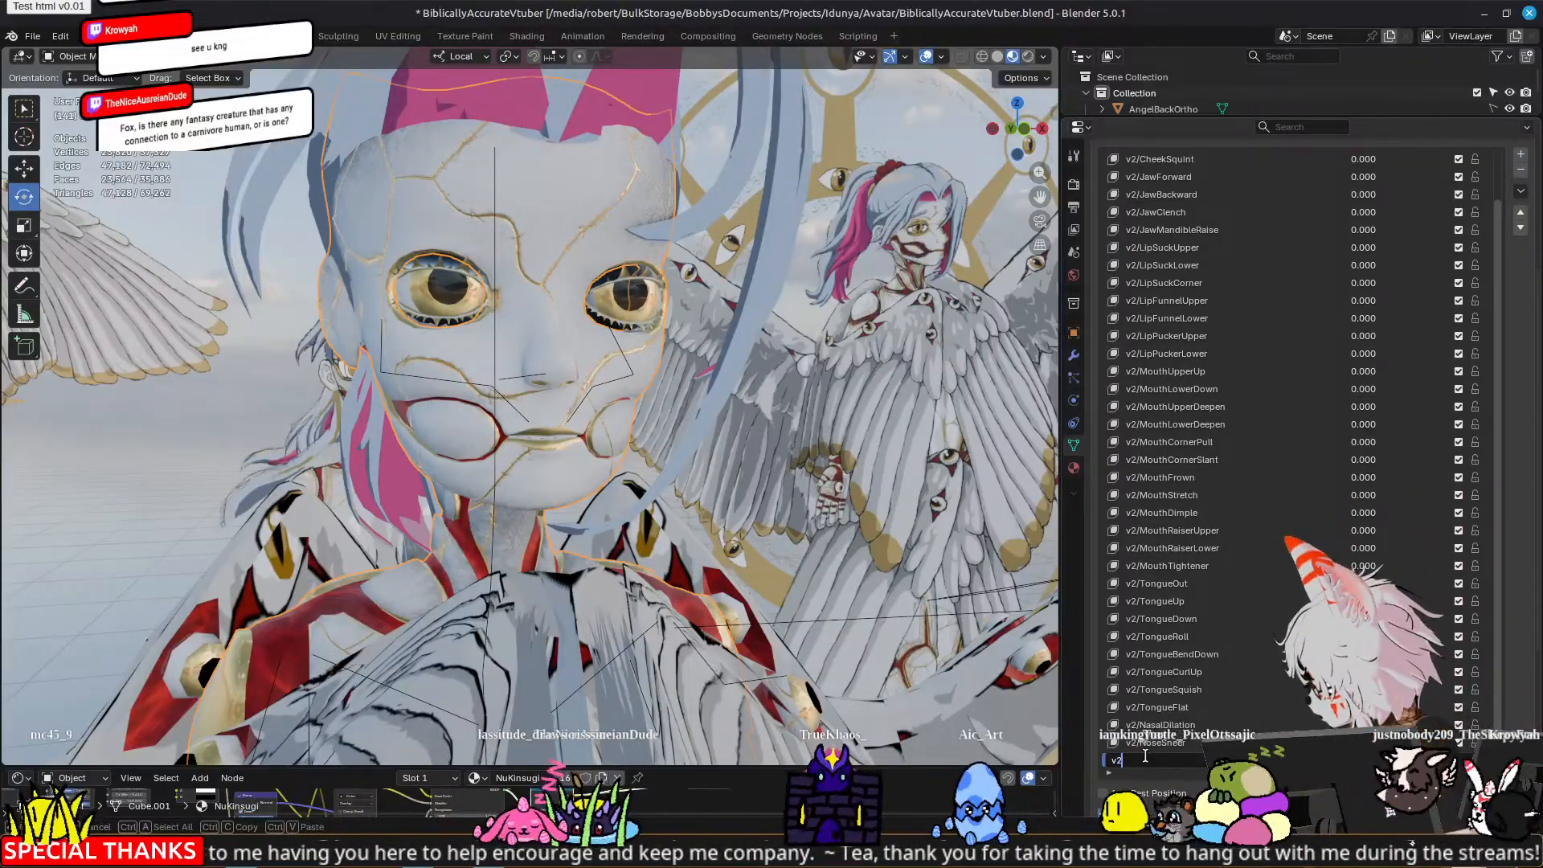
type("/NasalConstrictRigh")
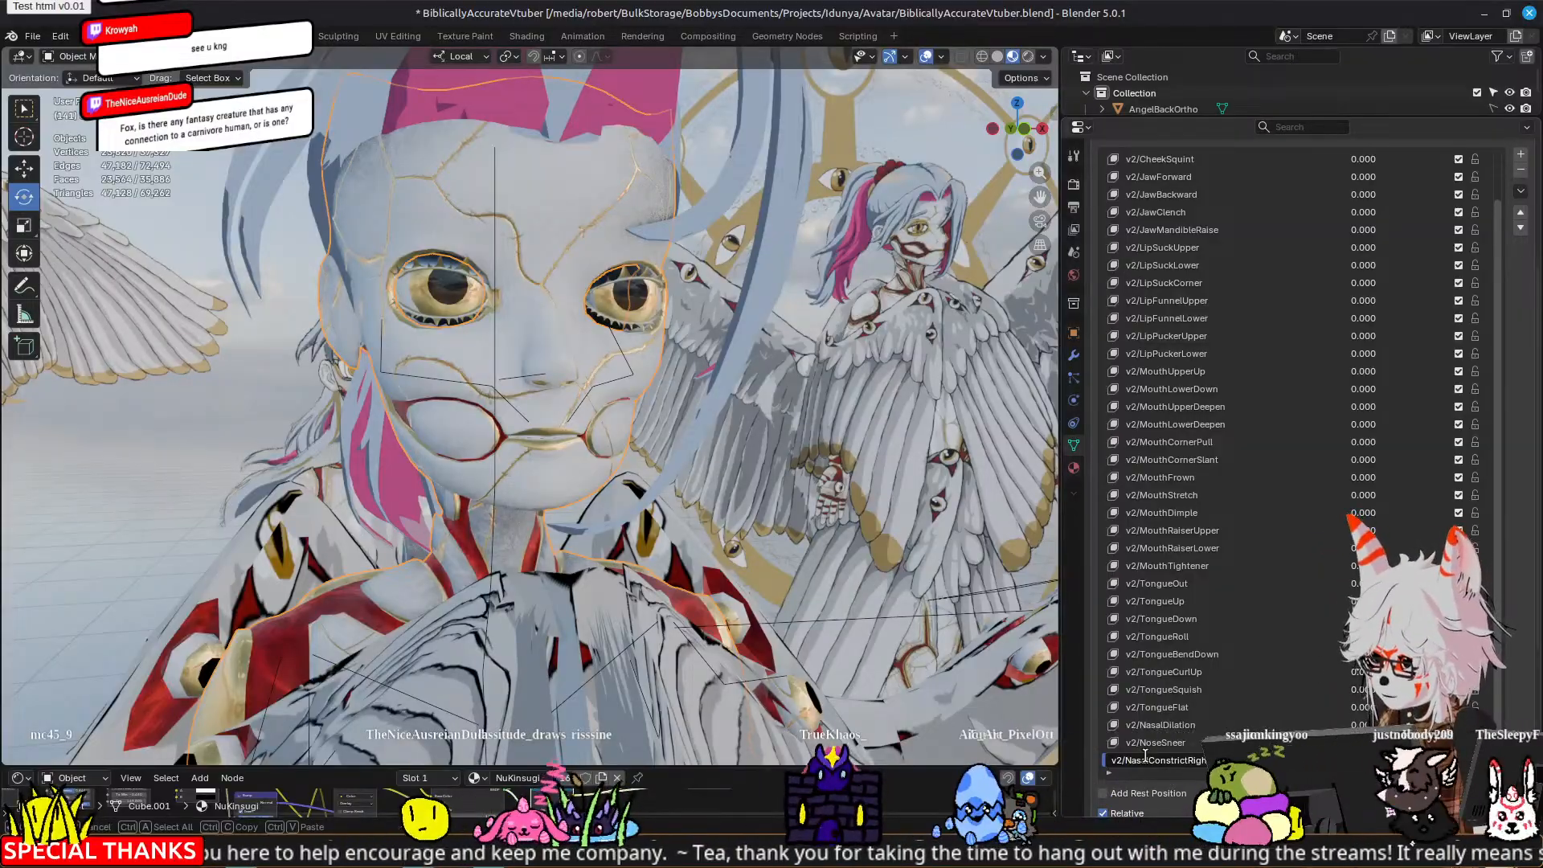
type("t")
key("Return")
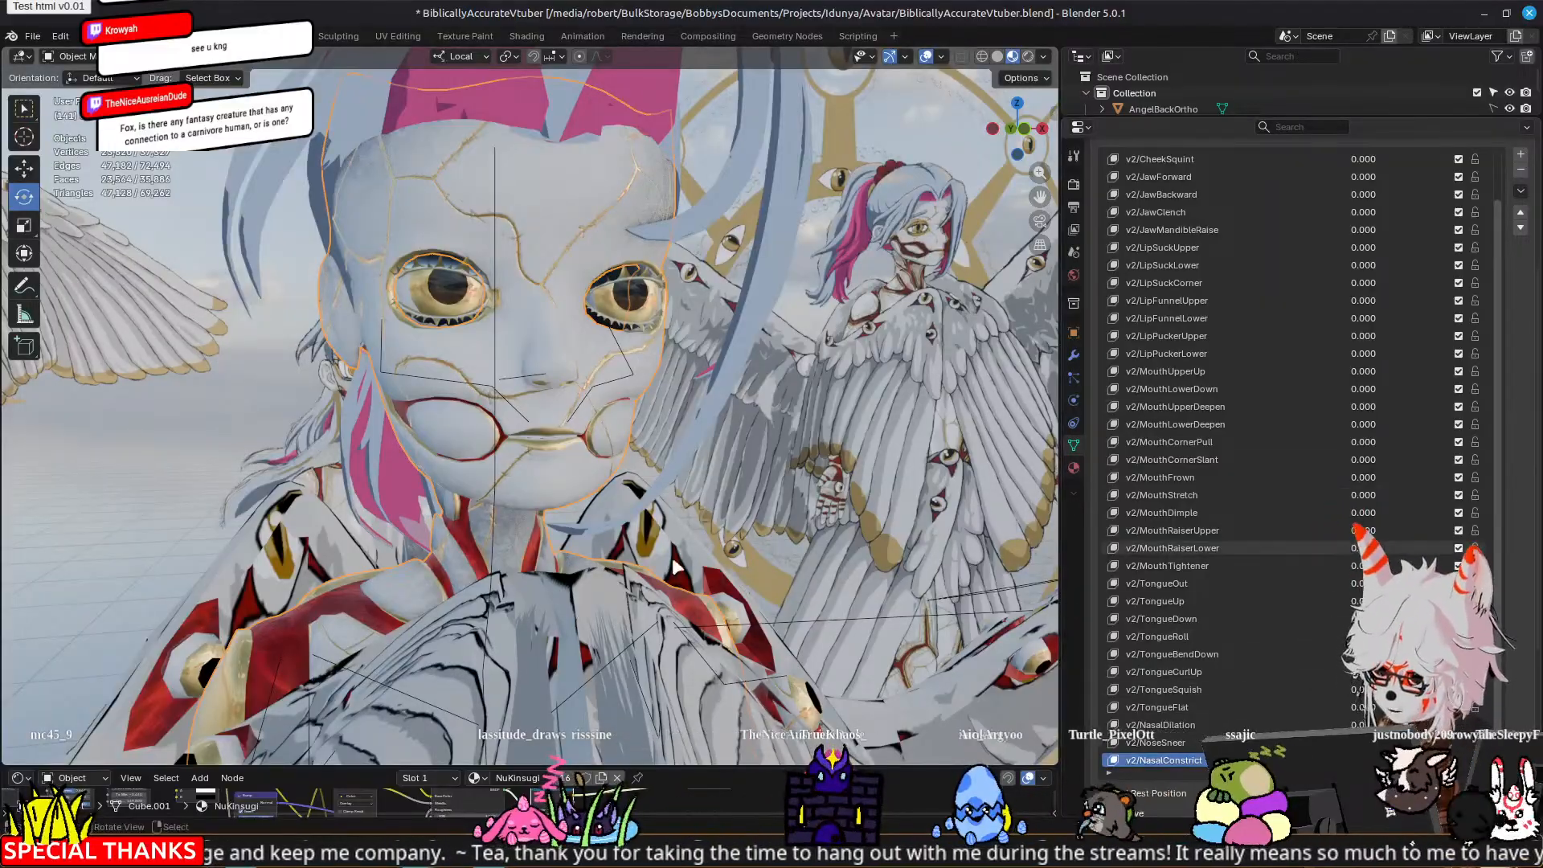
Step: In Edit Mode, select the nostril's rim edge loop and scale it down to about 0.676
scroll(548, 455, "up", 5)
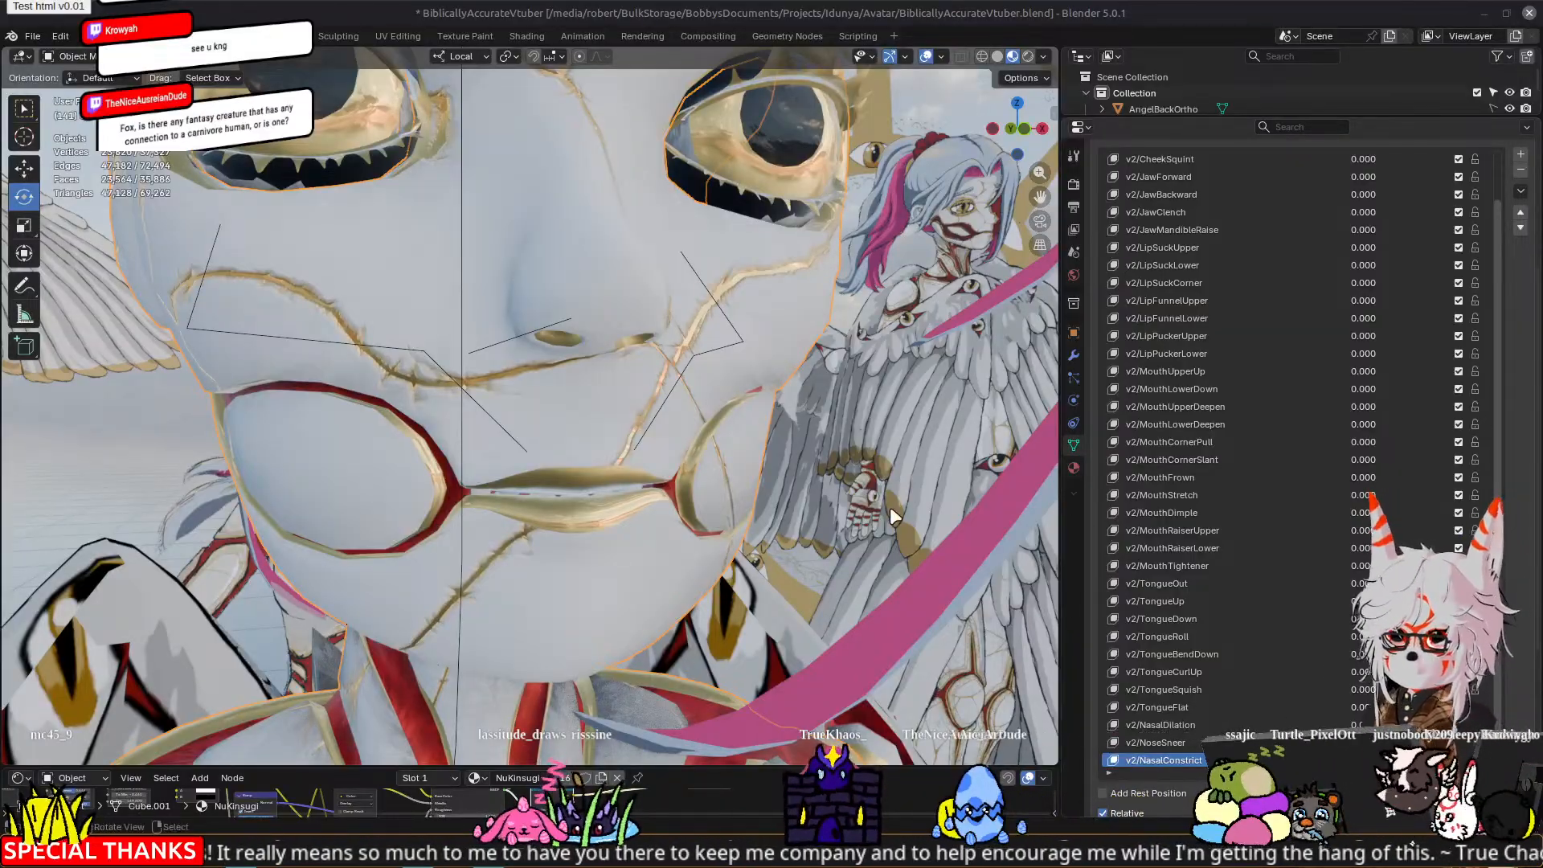
mouse_move(655, 462)
middle_mouse_down()
mouse_move(603, 475)
mouse_move(641, 459)
middle_mouse_up()
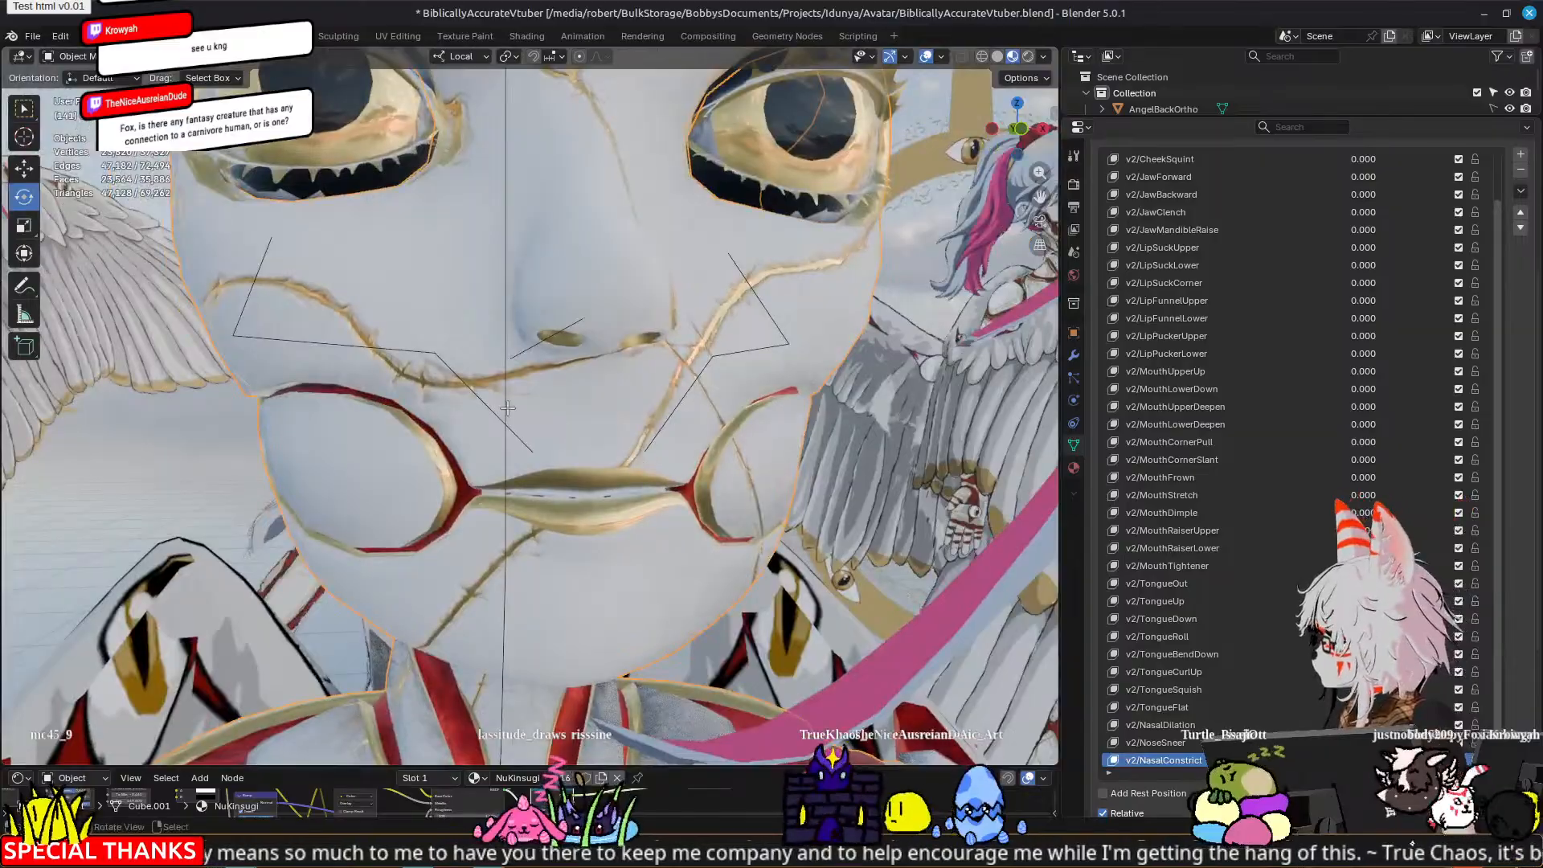
key("Tab")
scroll(487, 338, "up", 5)
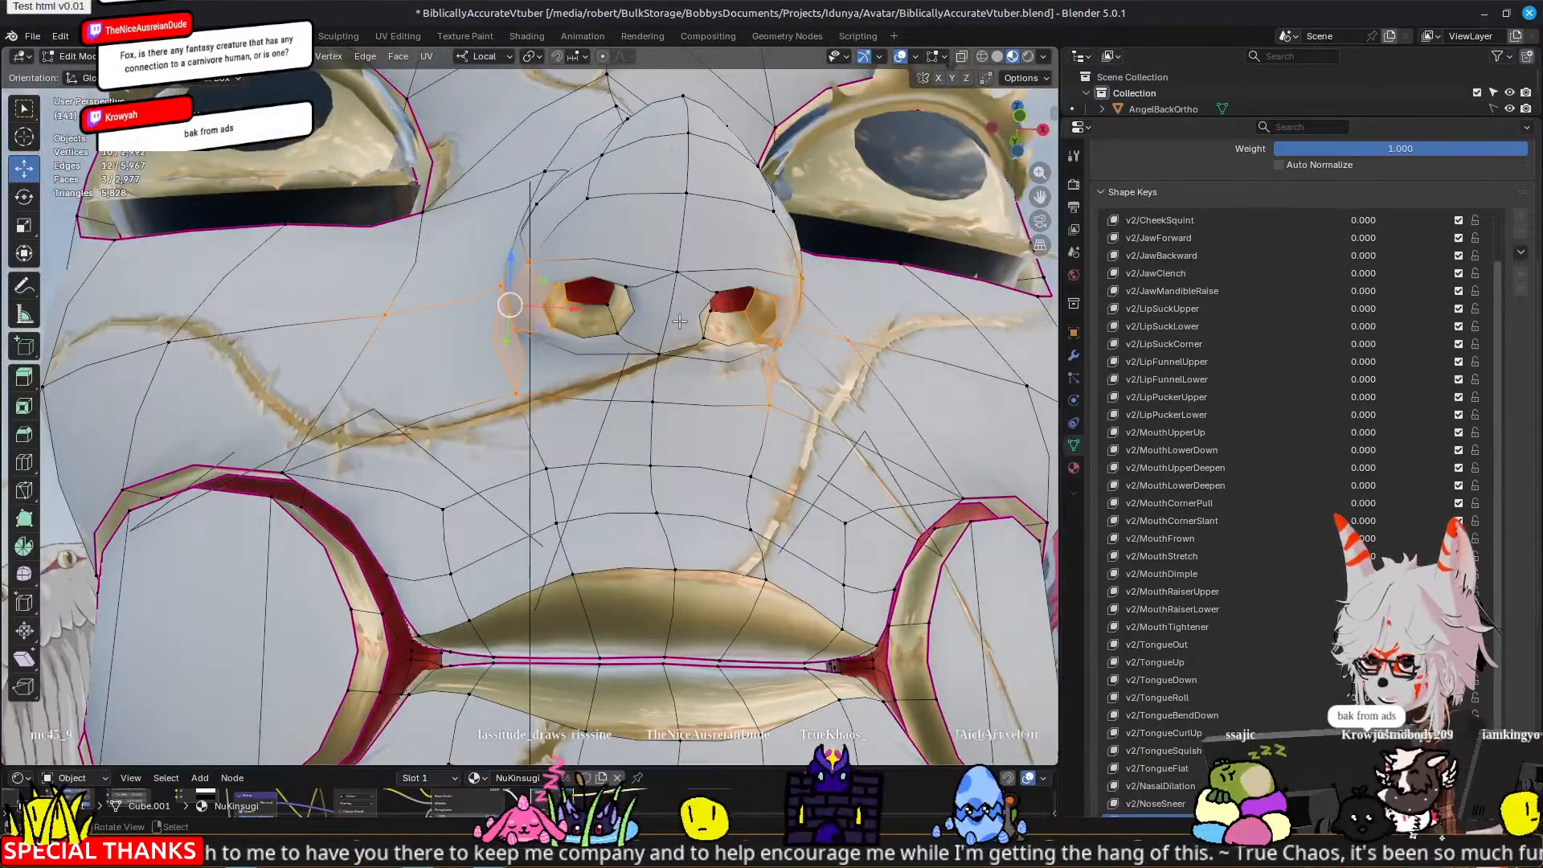
scroll(655, 329, "up", 2)
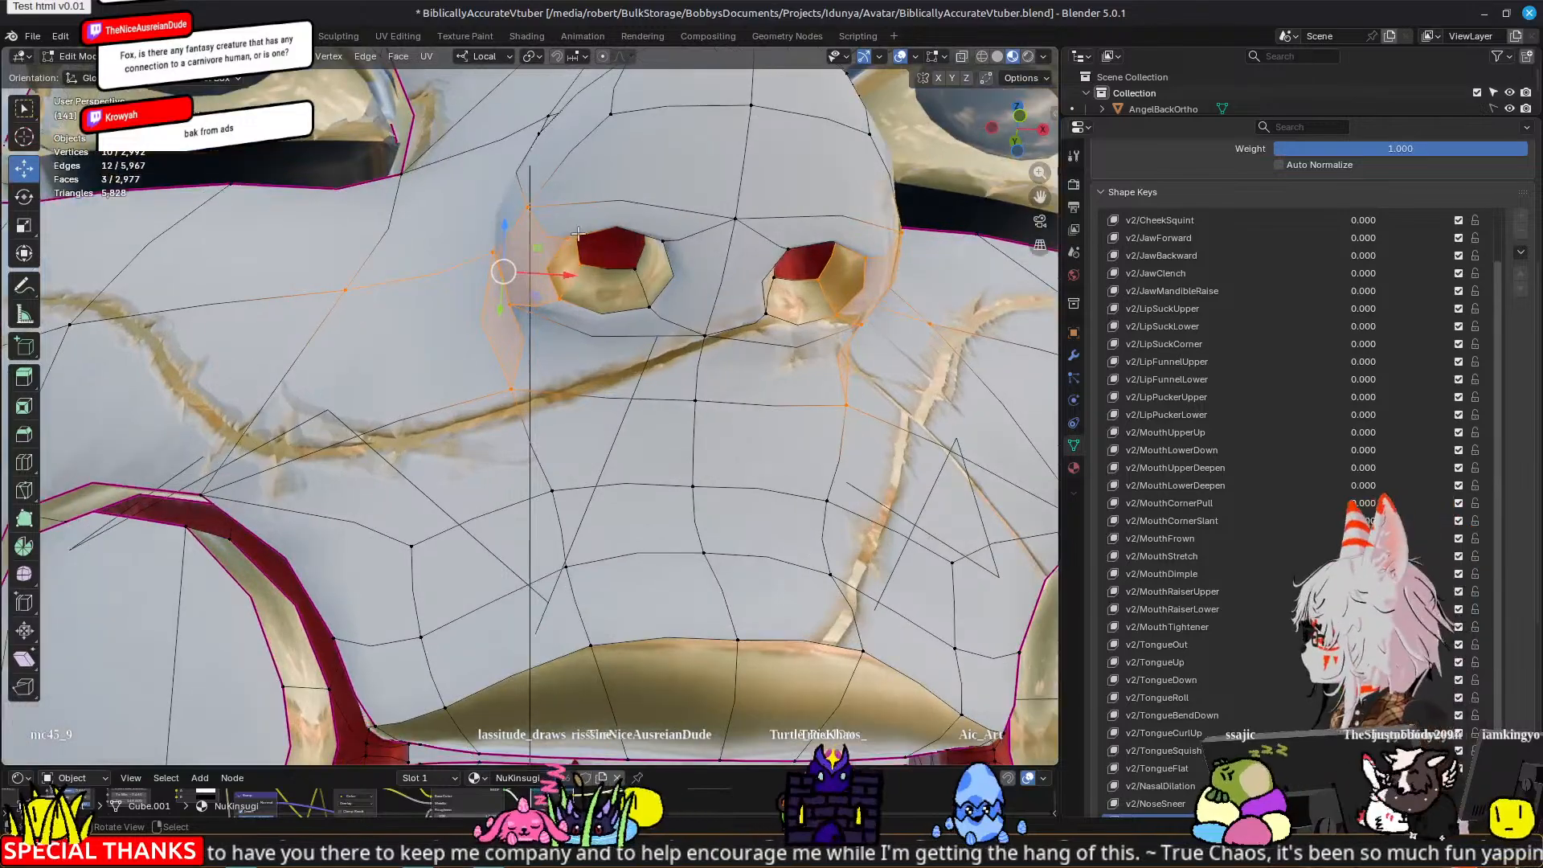
left_click(607, 222, "alt")
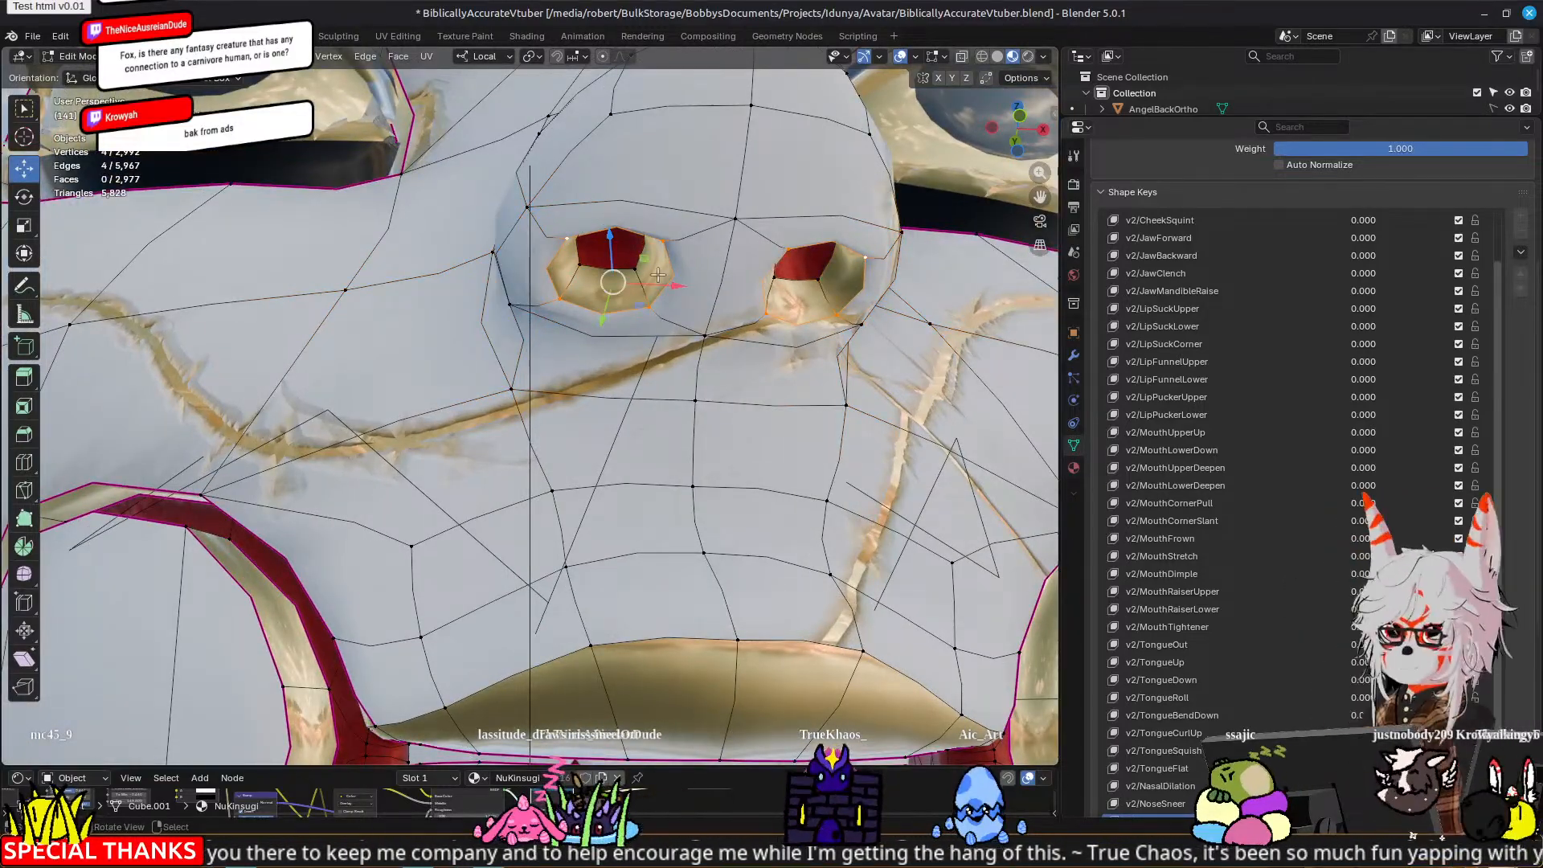
middle_click_drag(657, 275, 681, 335, "shift")
middle_click_drag(786, 459, 783, 386)
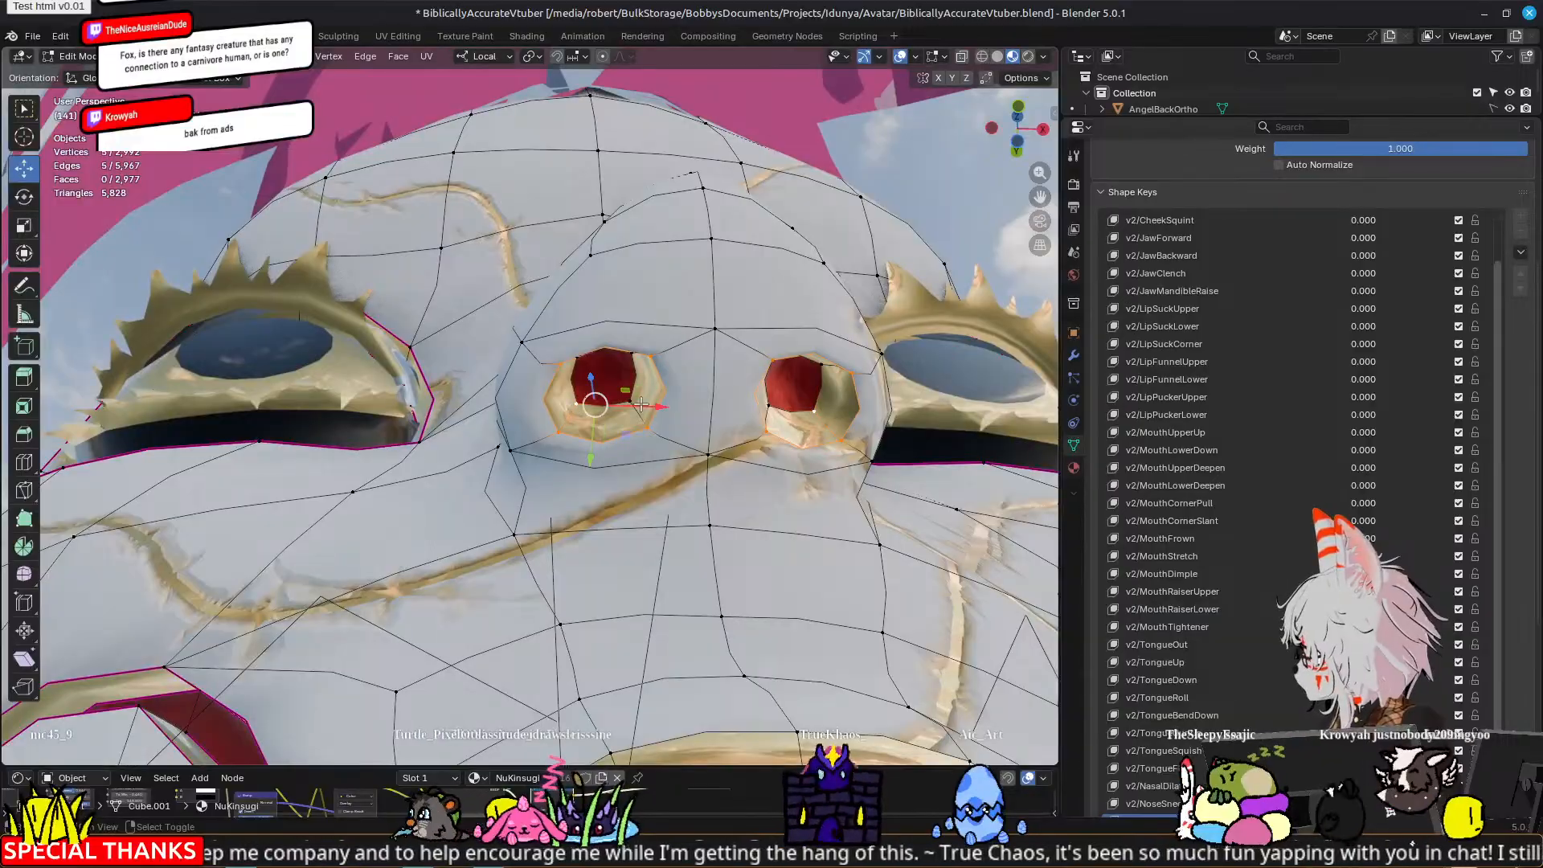
middle_click_drag(588, 476, 588, 418)
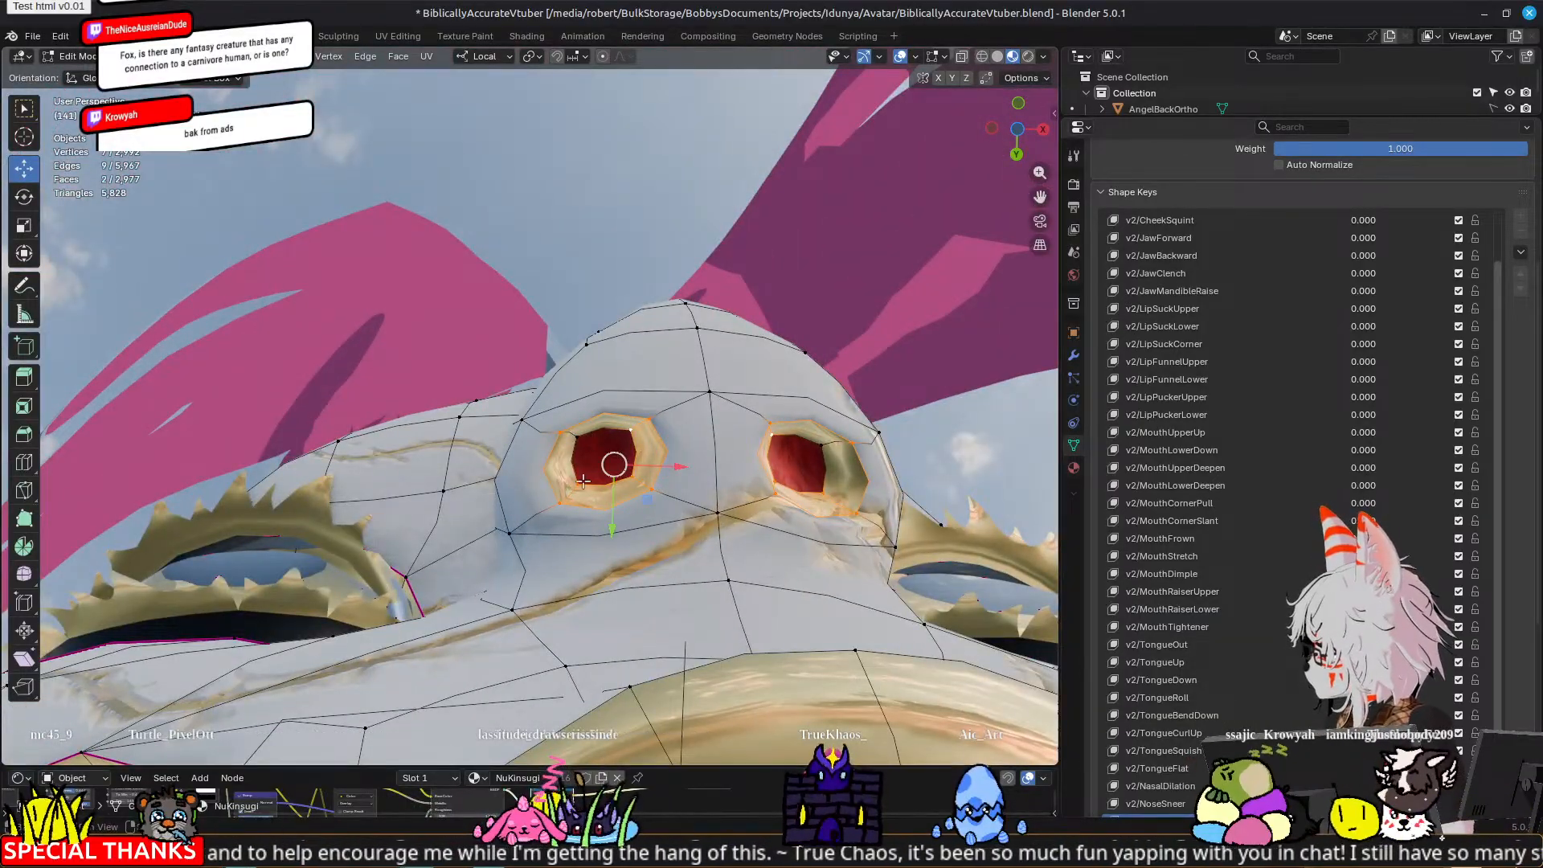
middle_click_drag(864, 414, 872, 480)
key("s")
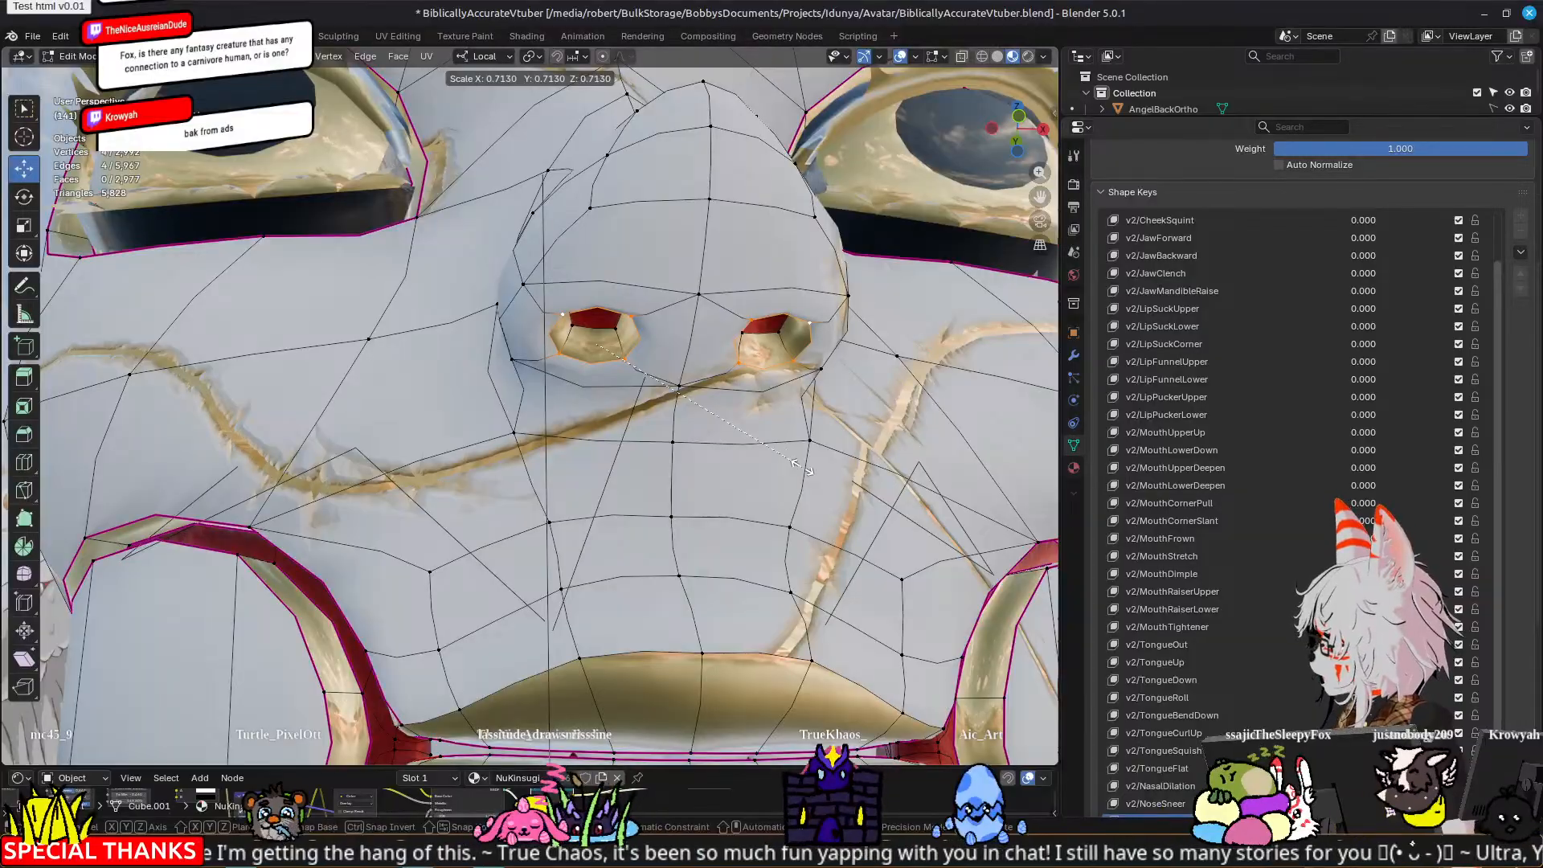
left_click(756, 444)
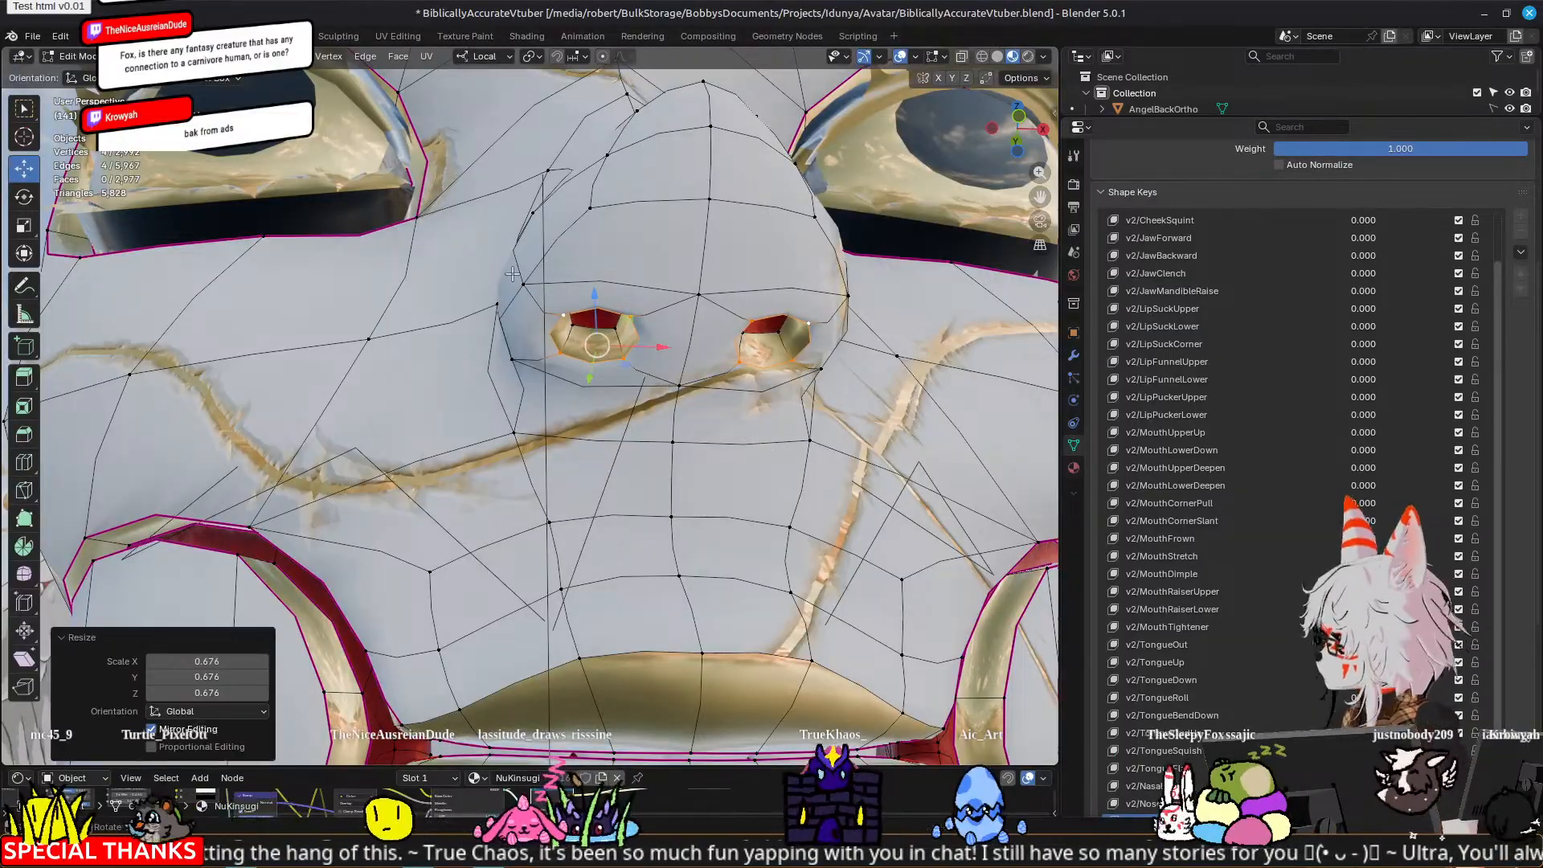
Step: Move the outer nostril wing edge about 0.001172 m along X, nudge it back about 0.000258 m, and leave Edit Mode
left_click(529, 280)
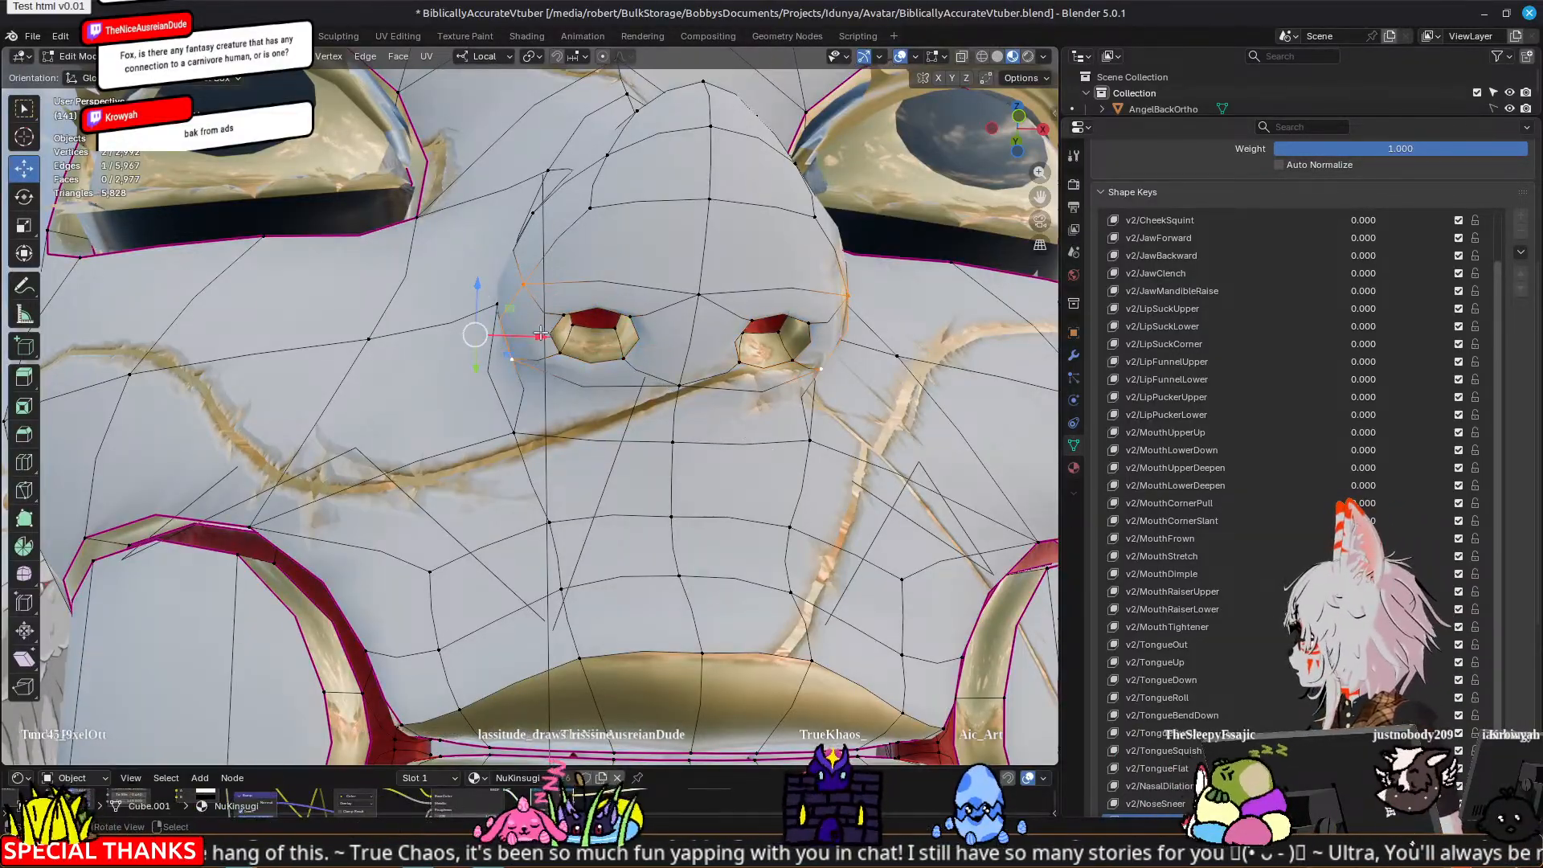
left_click_drag(541, 334, 557, 335)
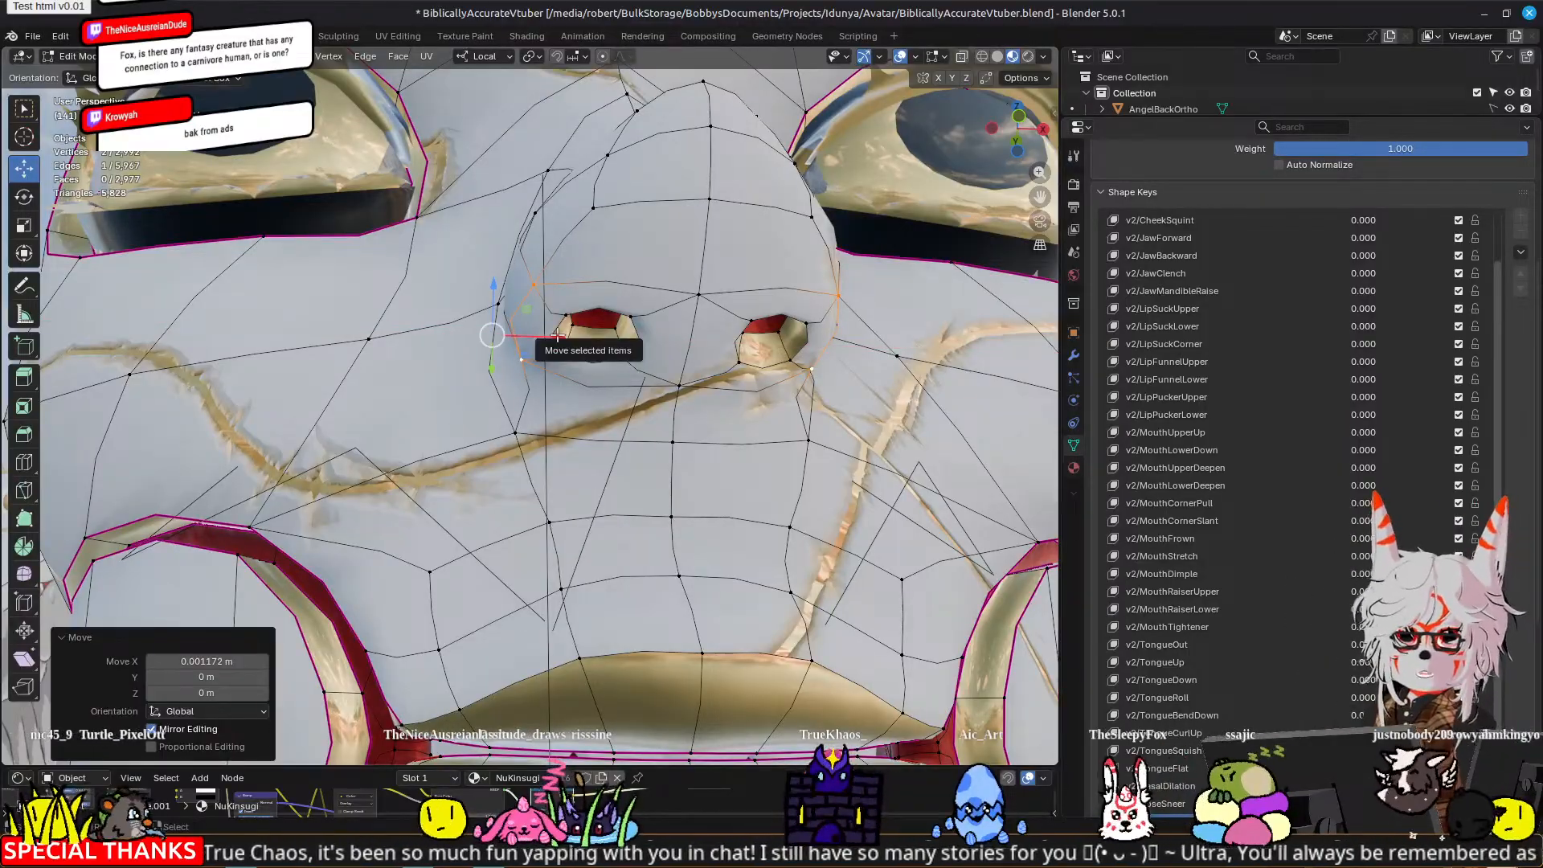
middle_click_drag(557, 335, 611, 319)
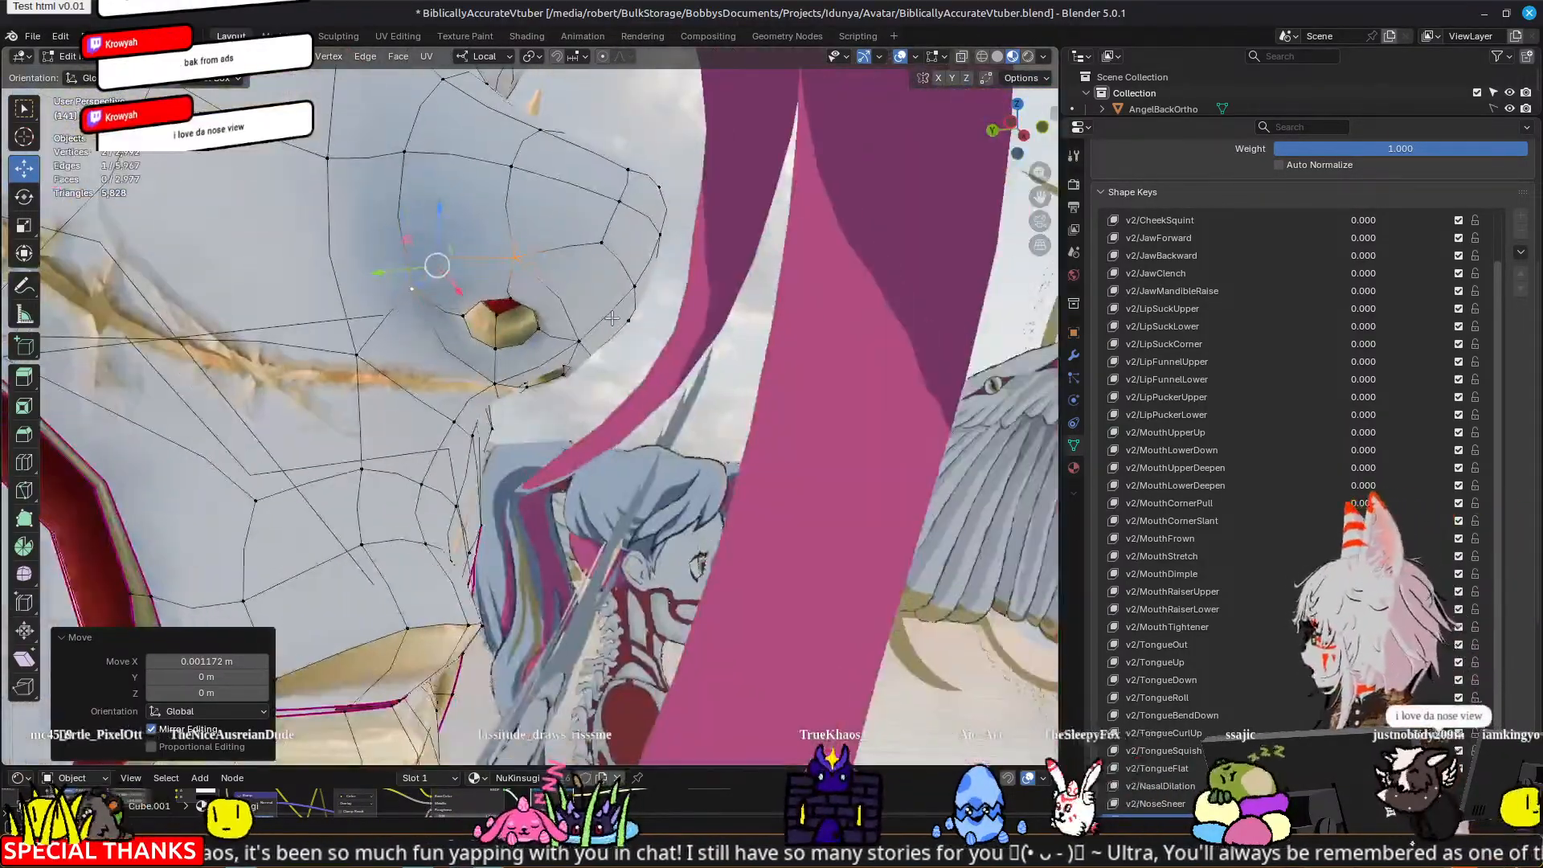
middle_click_drag(681, 273, 577, 293)
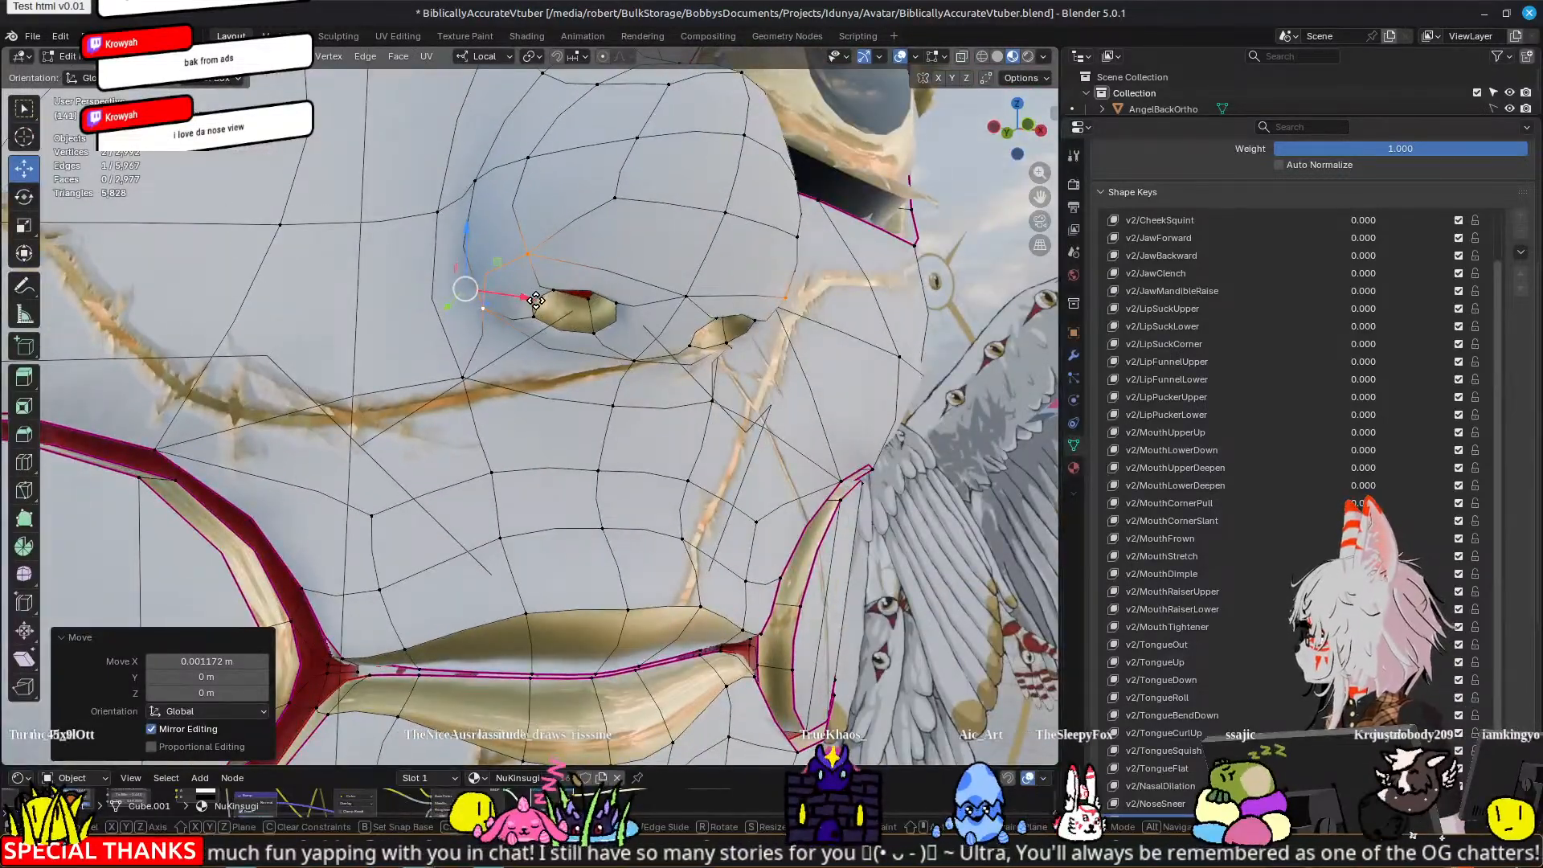
left_click_drag(536, 300, 520, 297)
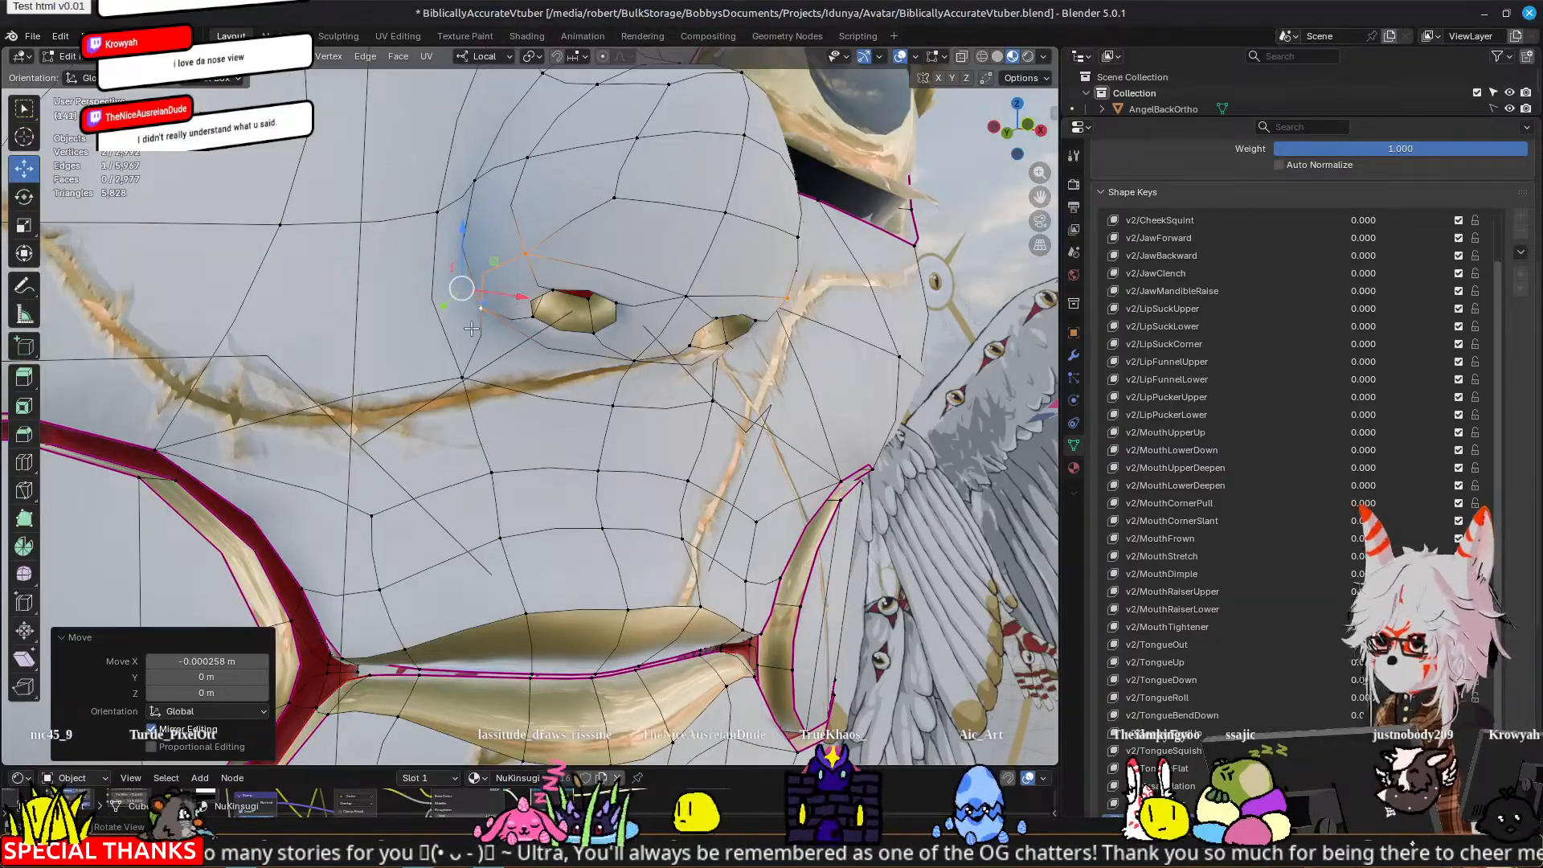
scroll(502, 308, "down", 4)
key("grave")
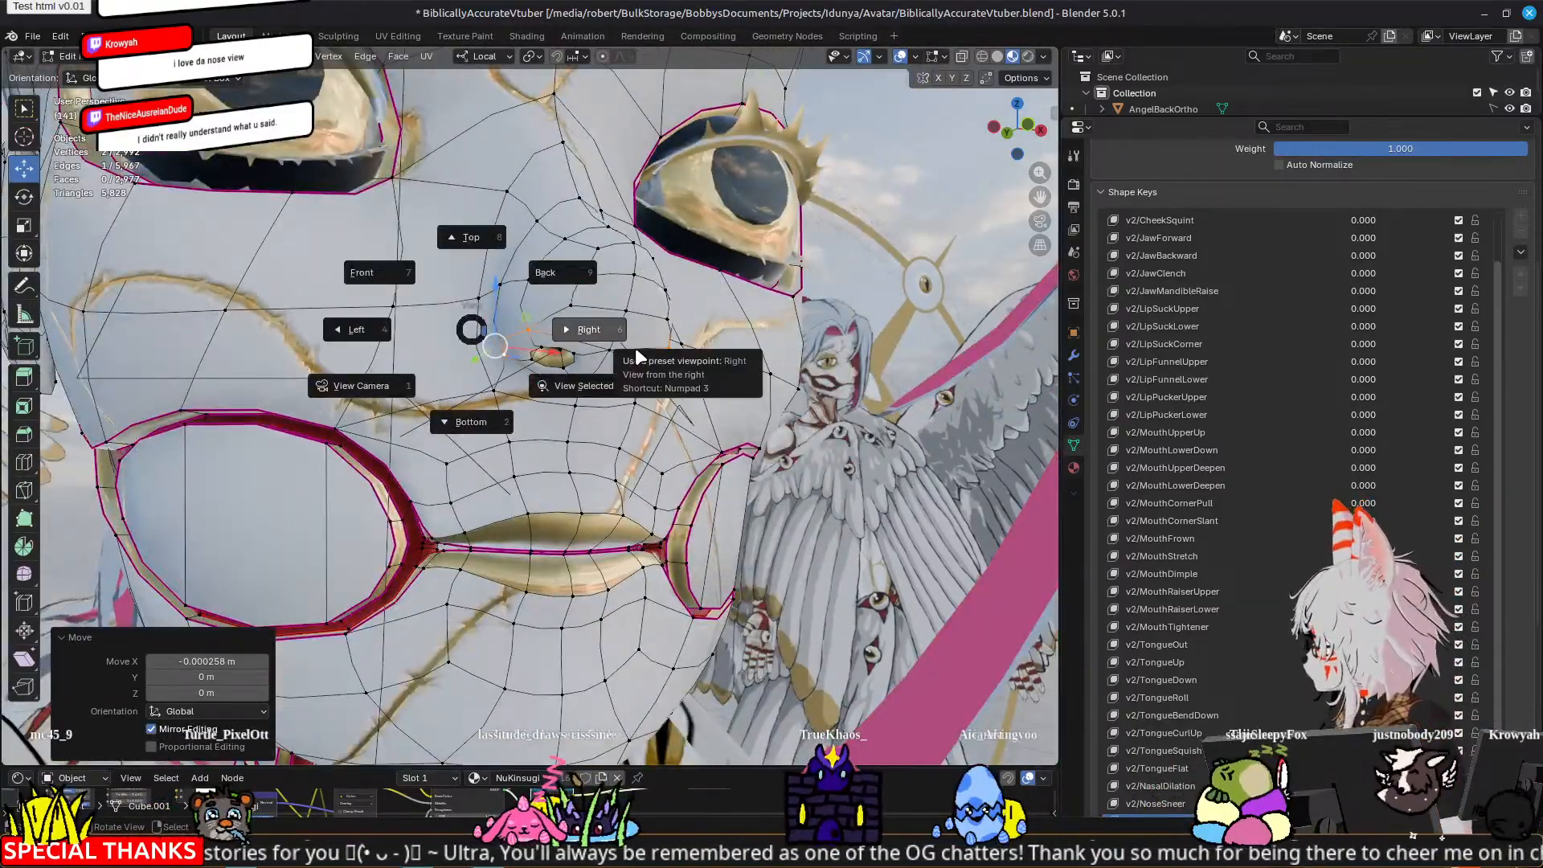
key("Escape")
key("Tab")
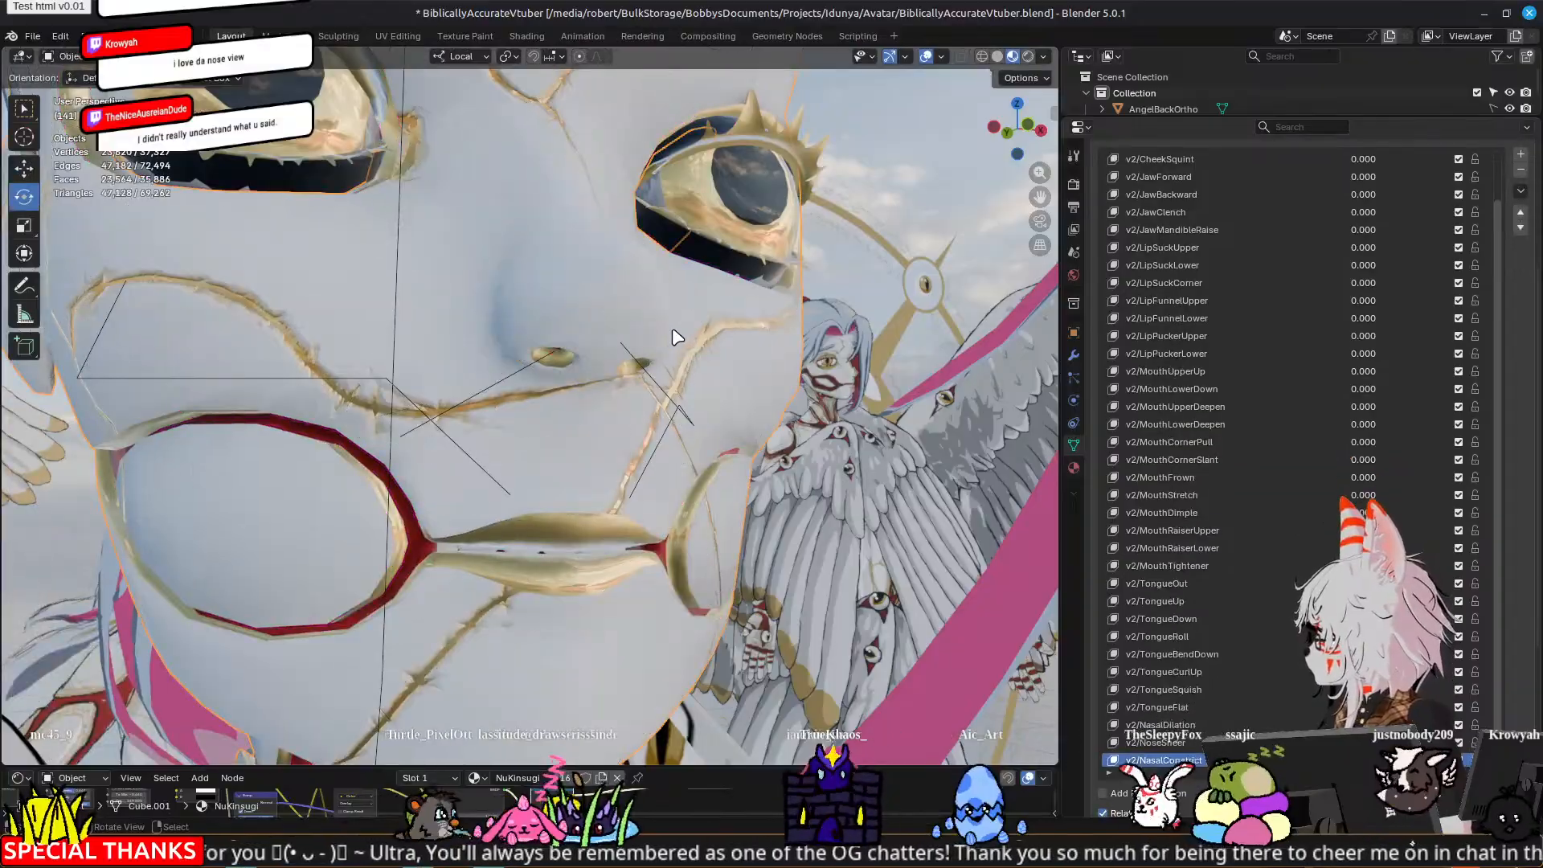
Step: Return to Edit Mode and move the edge on the side of the nose above the nostril about 0.001275 m along X
scroll(681, 341, "down", 2)
middle_click_drag(749, 372, 738, 373)
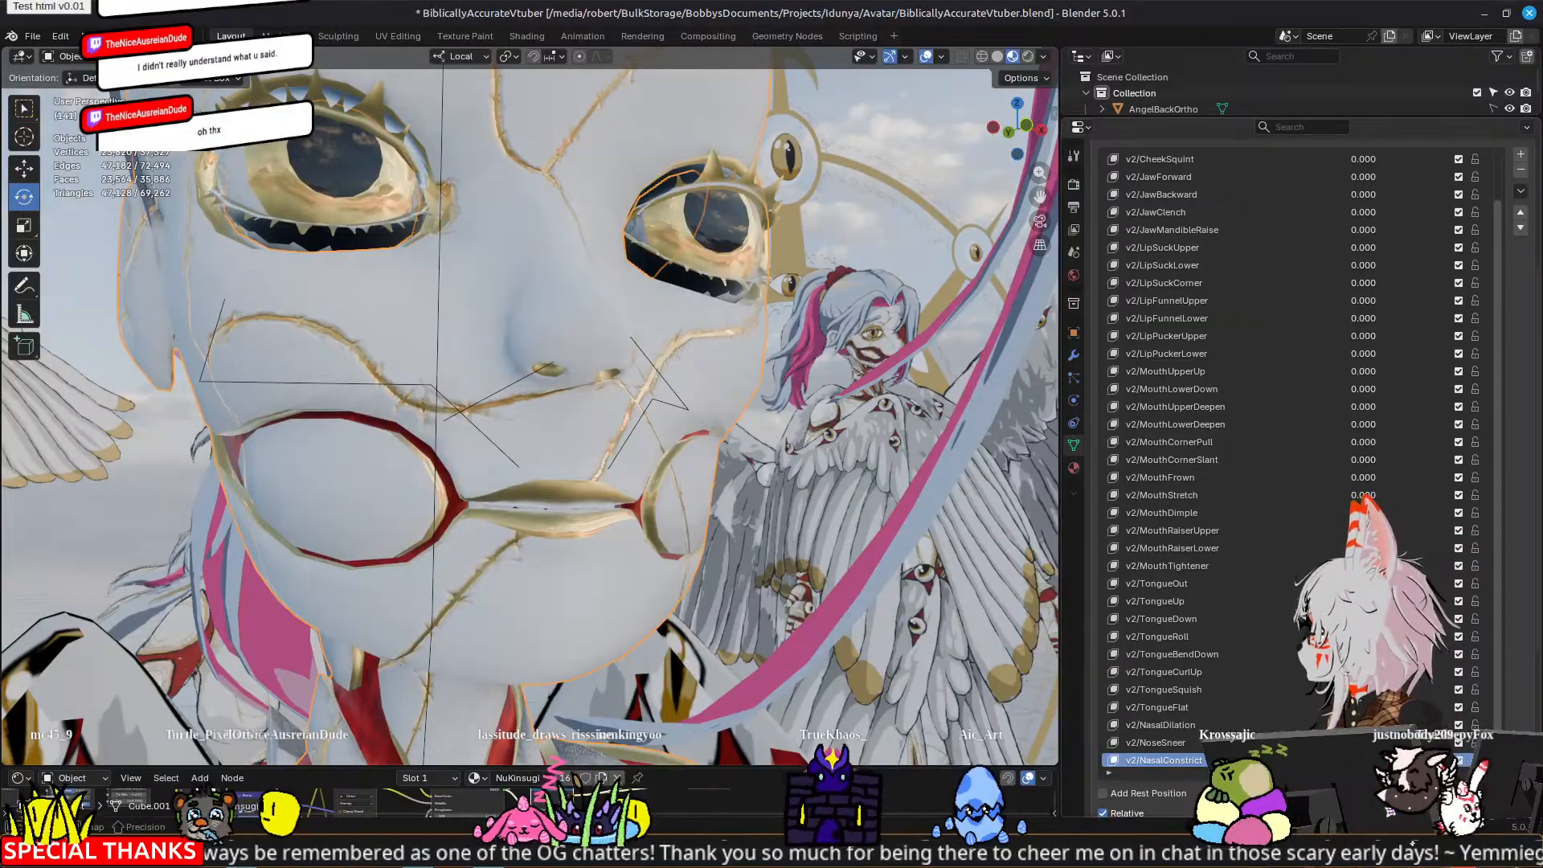
scroll(528, 402, "up", 5)
key("Tab")
scroll(518, 316, "up", 2)
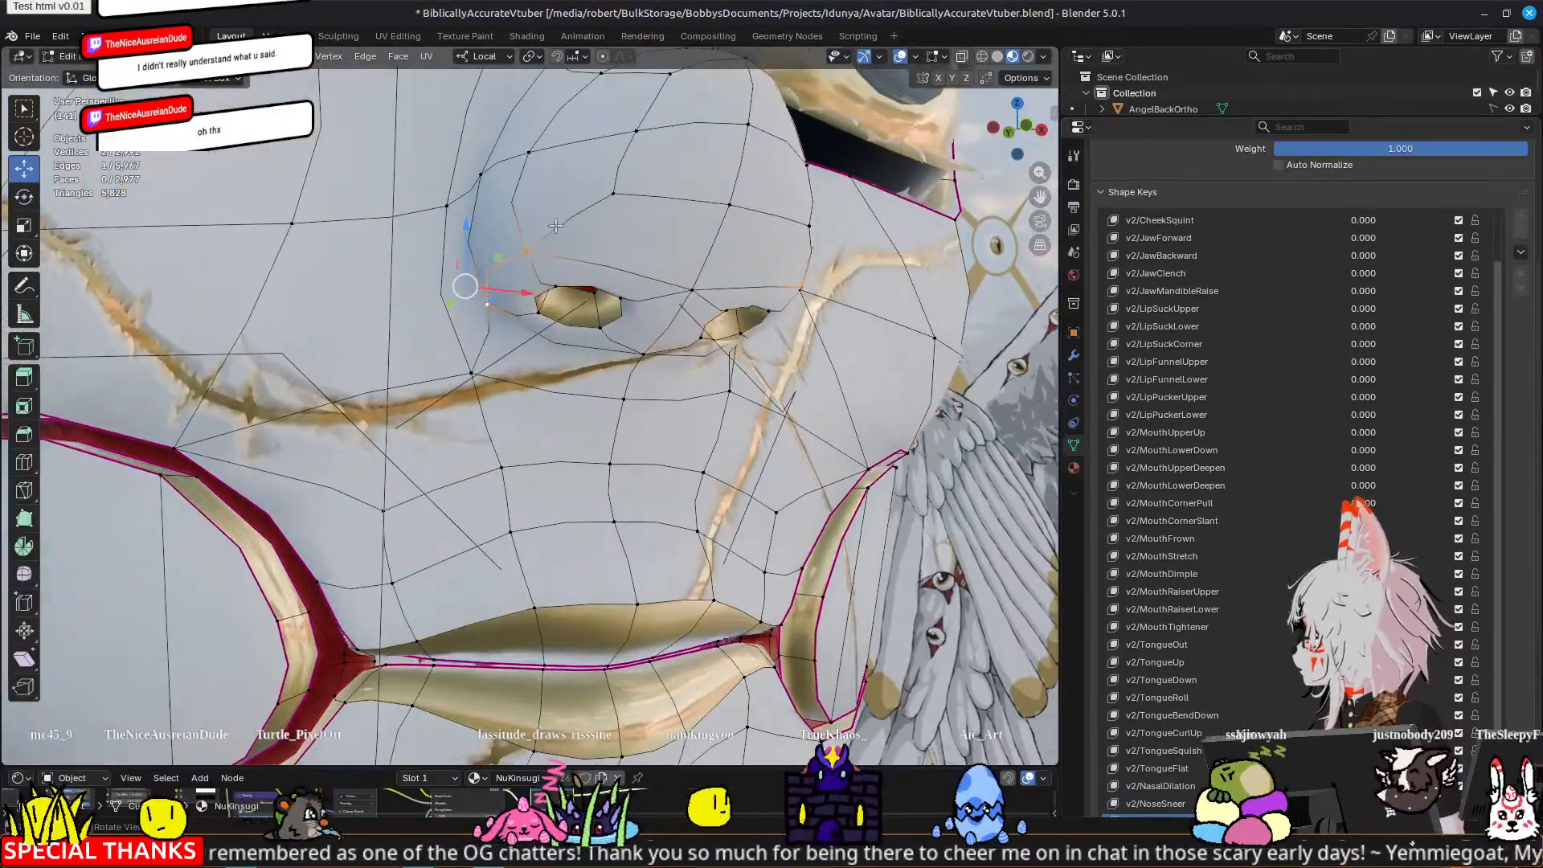
left_click(472, 209)
left_click(472, 209, "shift")
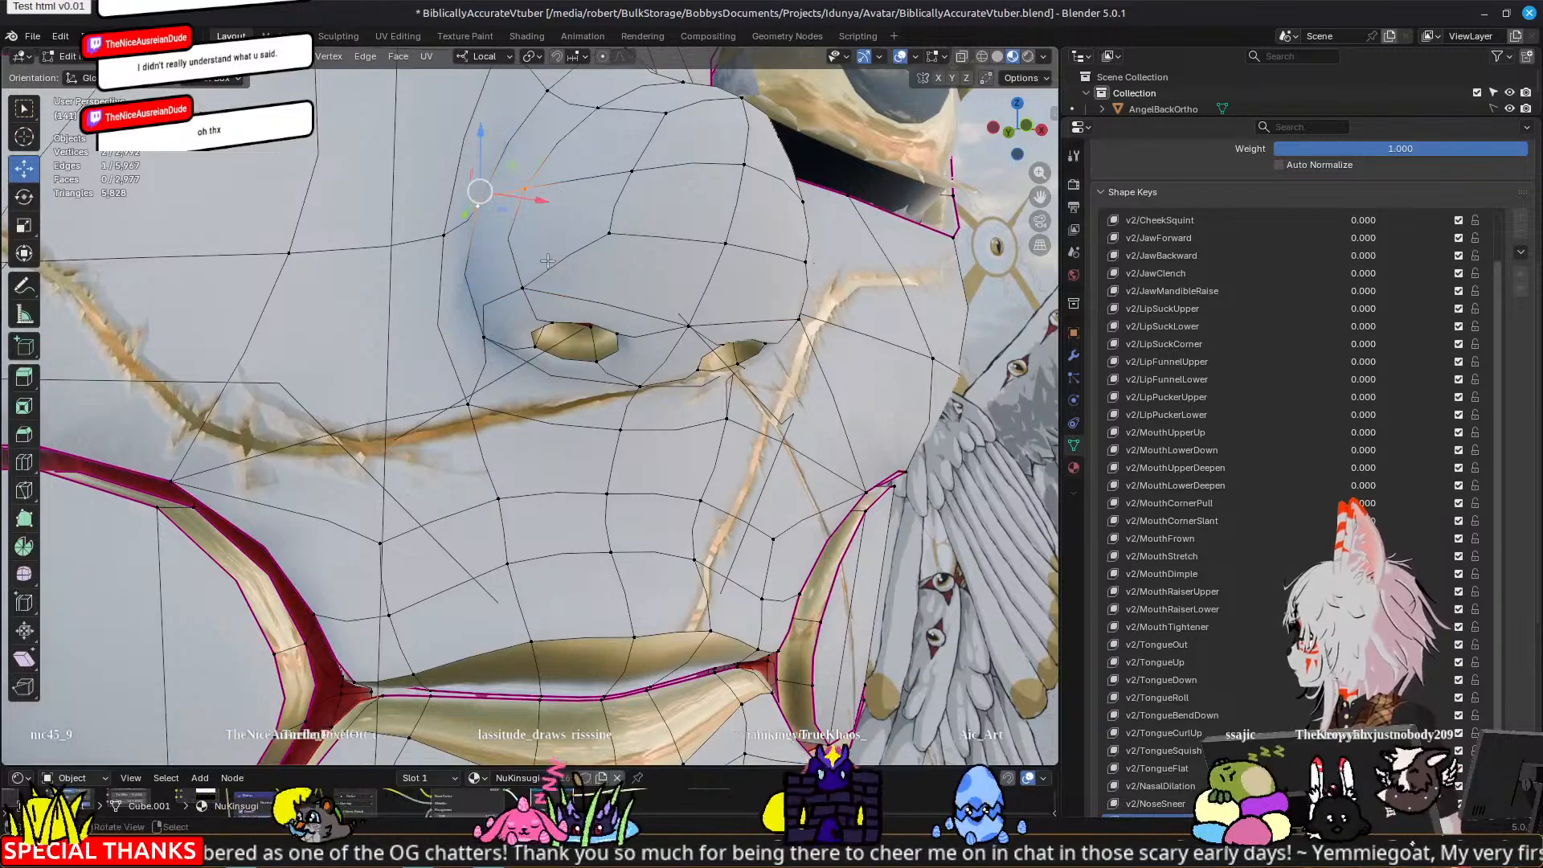
middle_click_drag(473, 209, 526, 212)
left_click_drag(585, 198, 596, 199)
Step: Reselect the nostril's rim loop and scale it to about 0.849
scroll(603, 348, "down", 3)
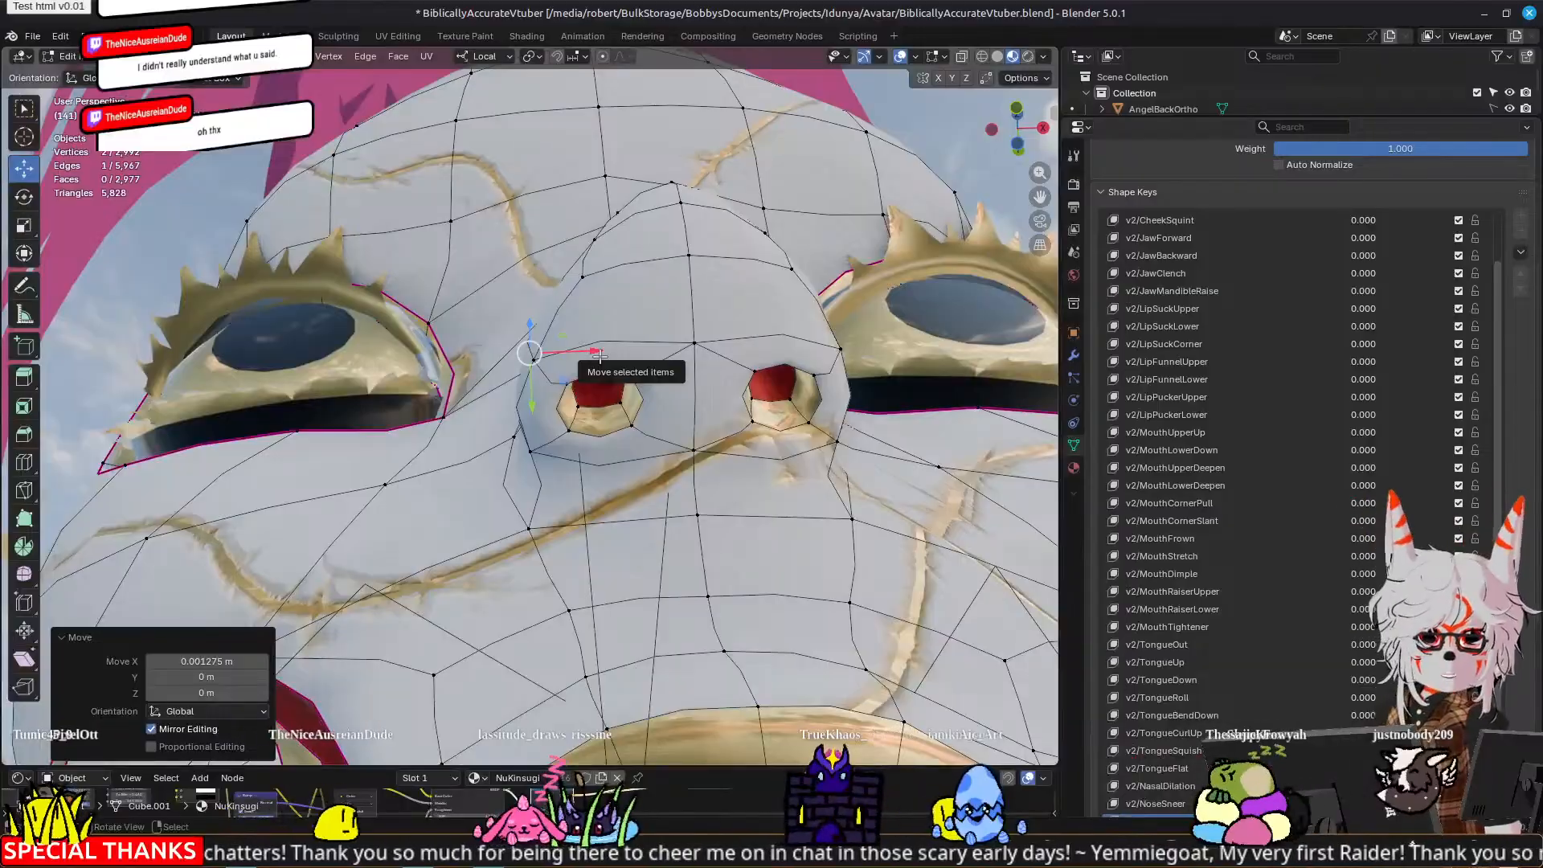
scroll(600, 356, "up", 3)
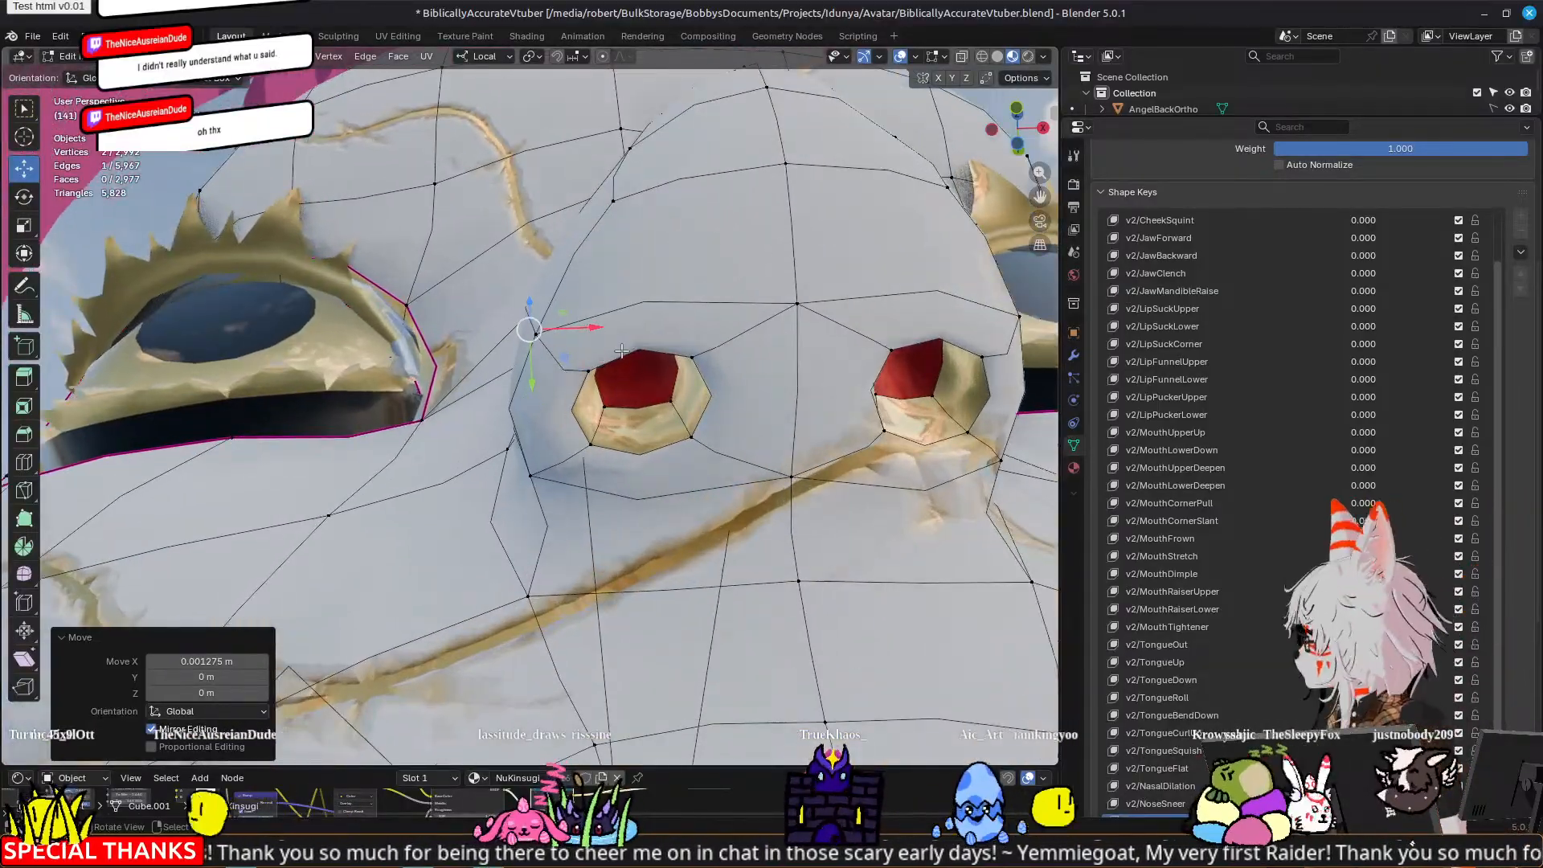
left_click(587, 371)
left_click(665, 355, "alt")
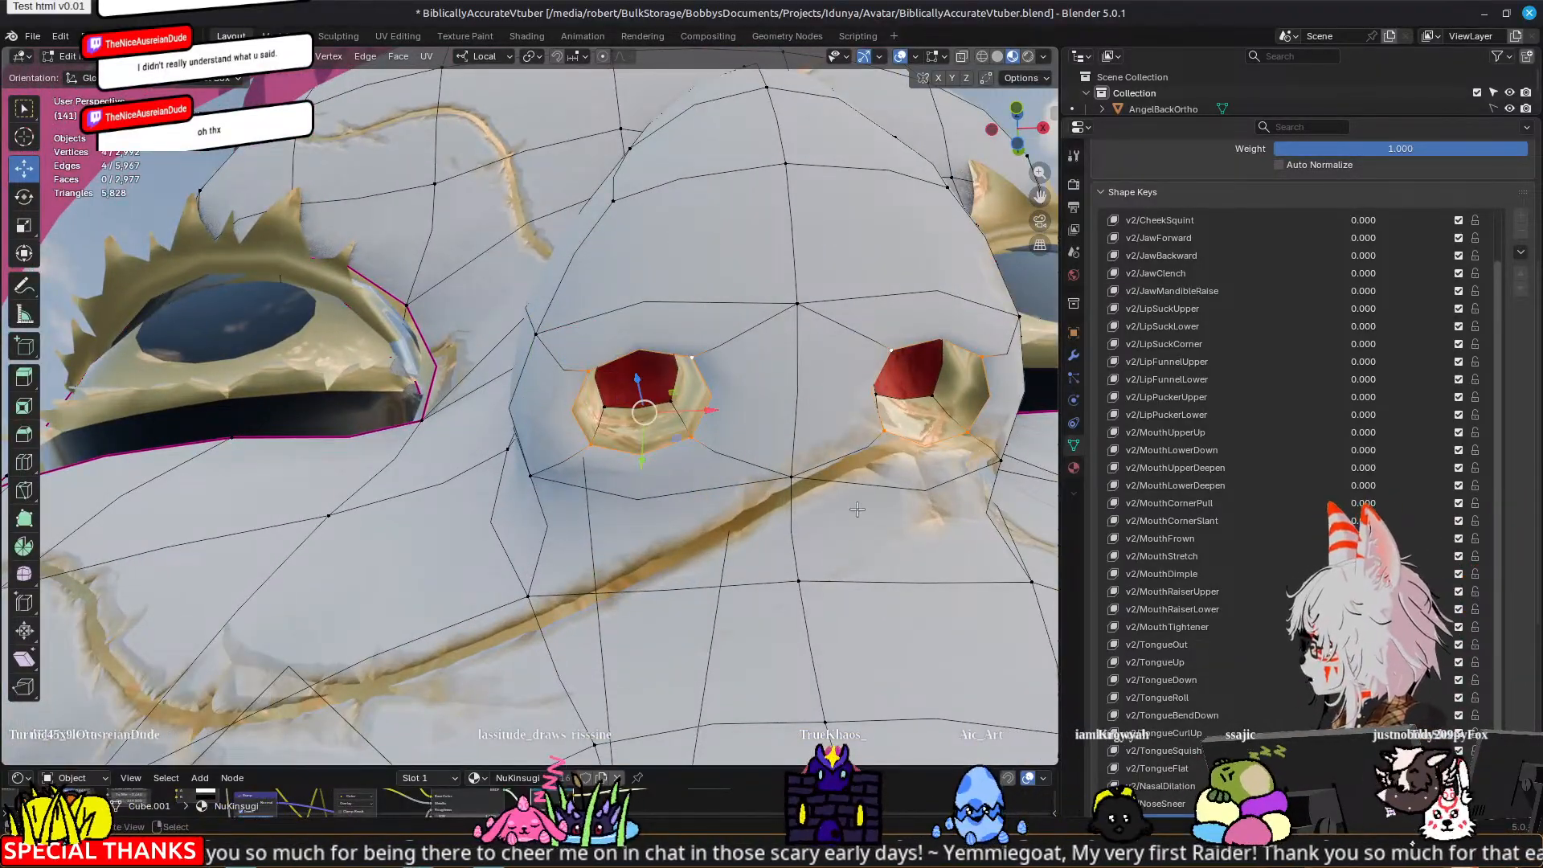
middle_click_drag(901, 559, 909, 514)
key("s")
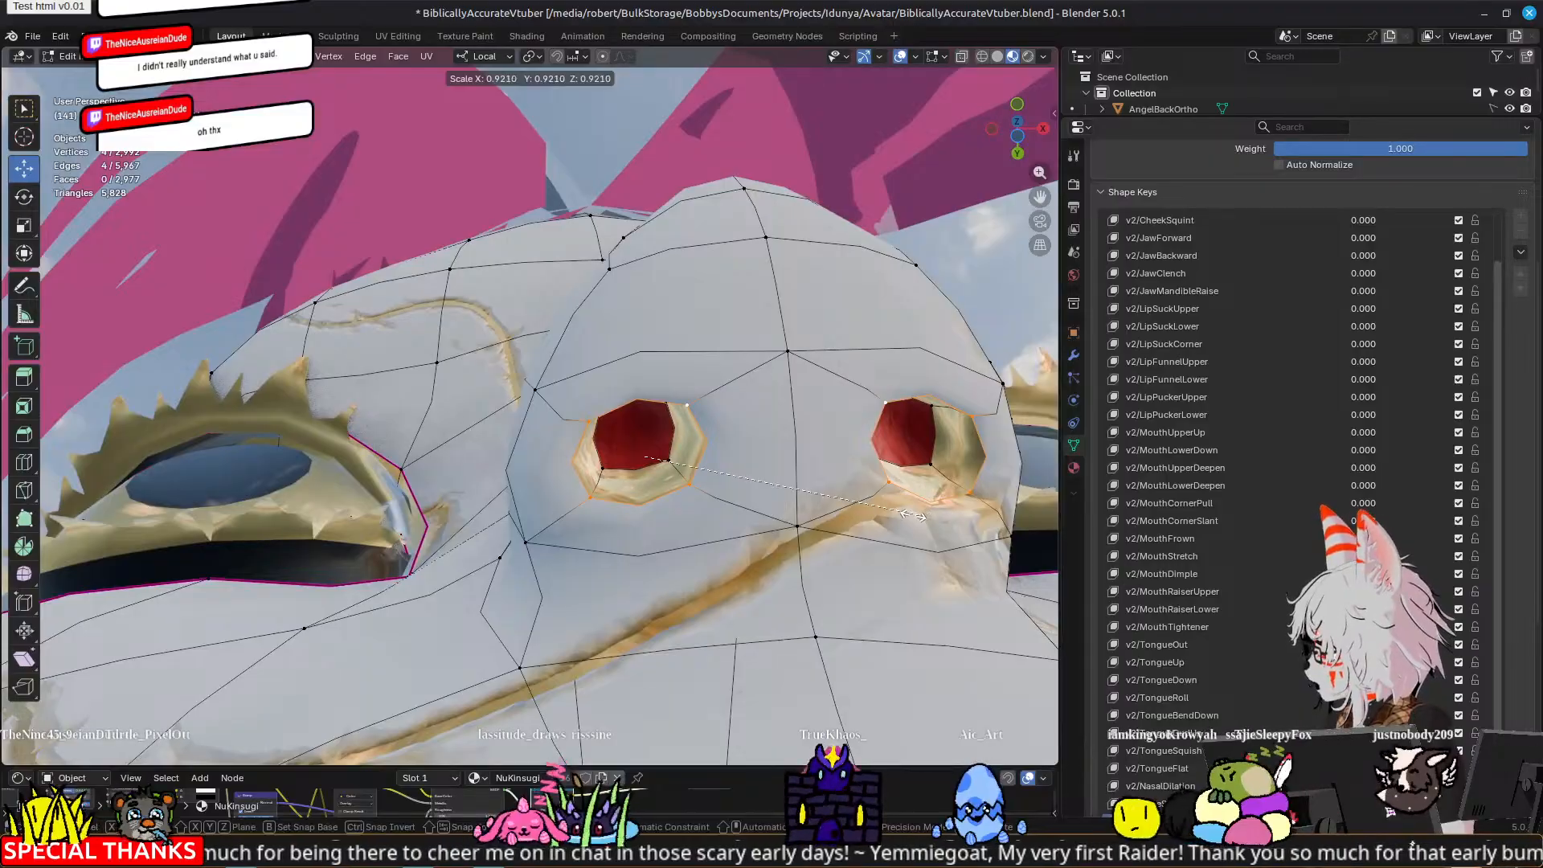
left_click(894, 515)
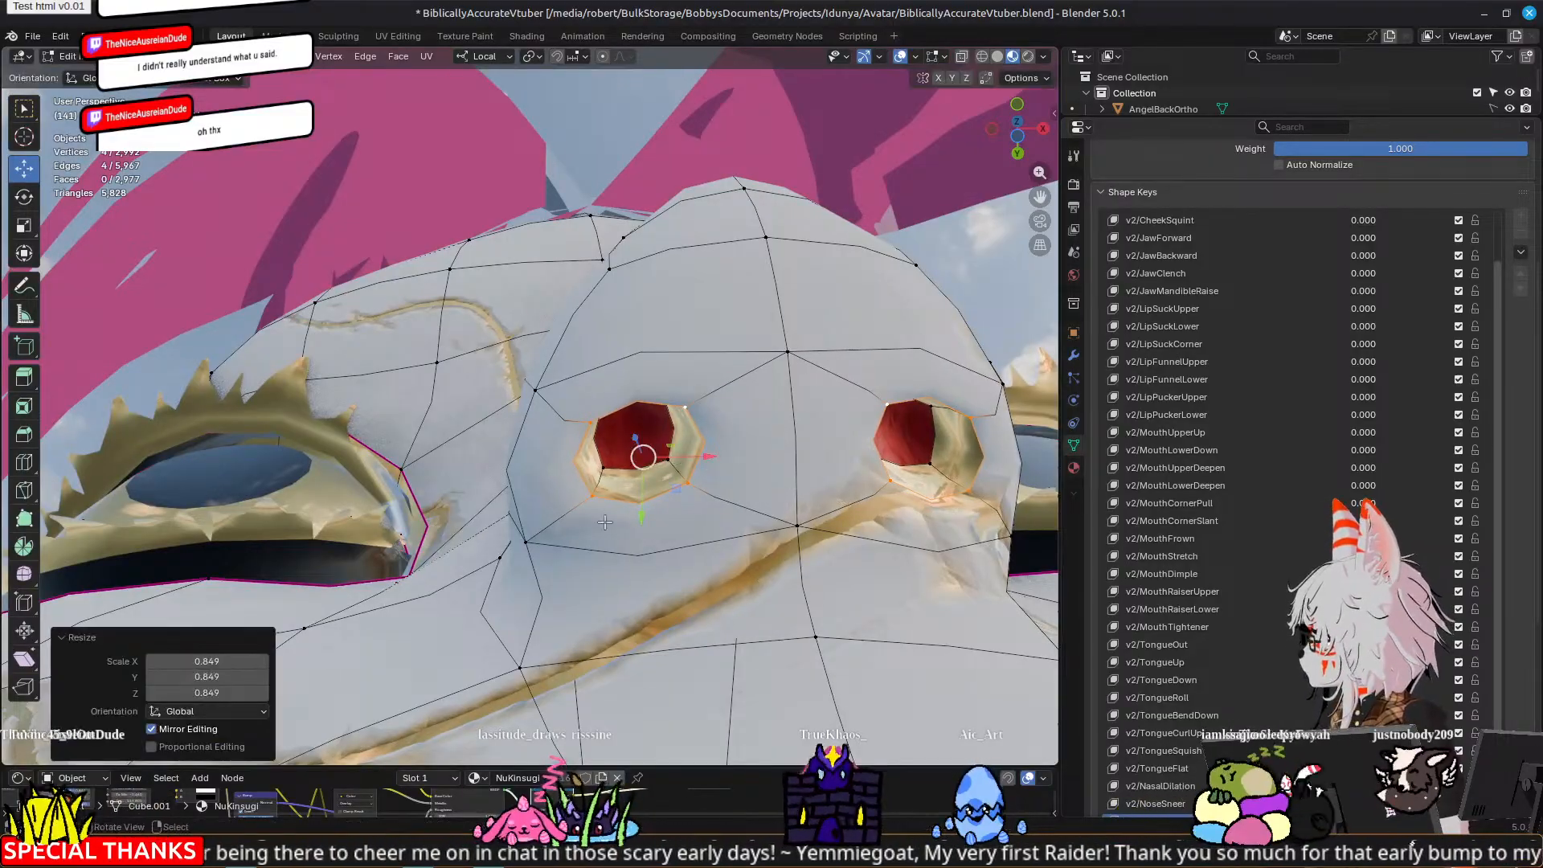
Step: Move the two outer nostril wing vertices slightly inward along X, then exit Edit Mode and check the nose on the whole face
left_click(527, 540)
left_click(540, 388, "shift")
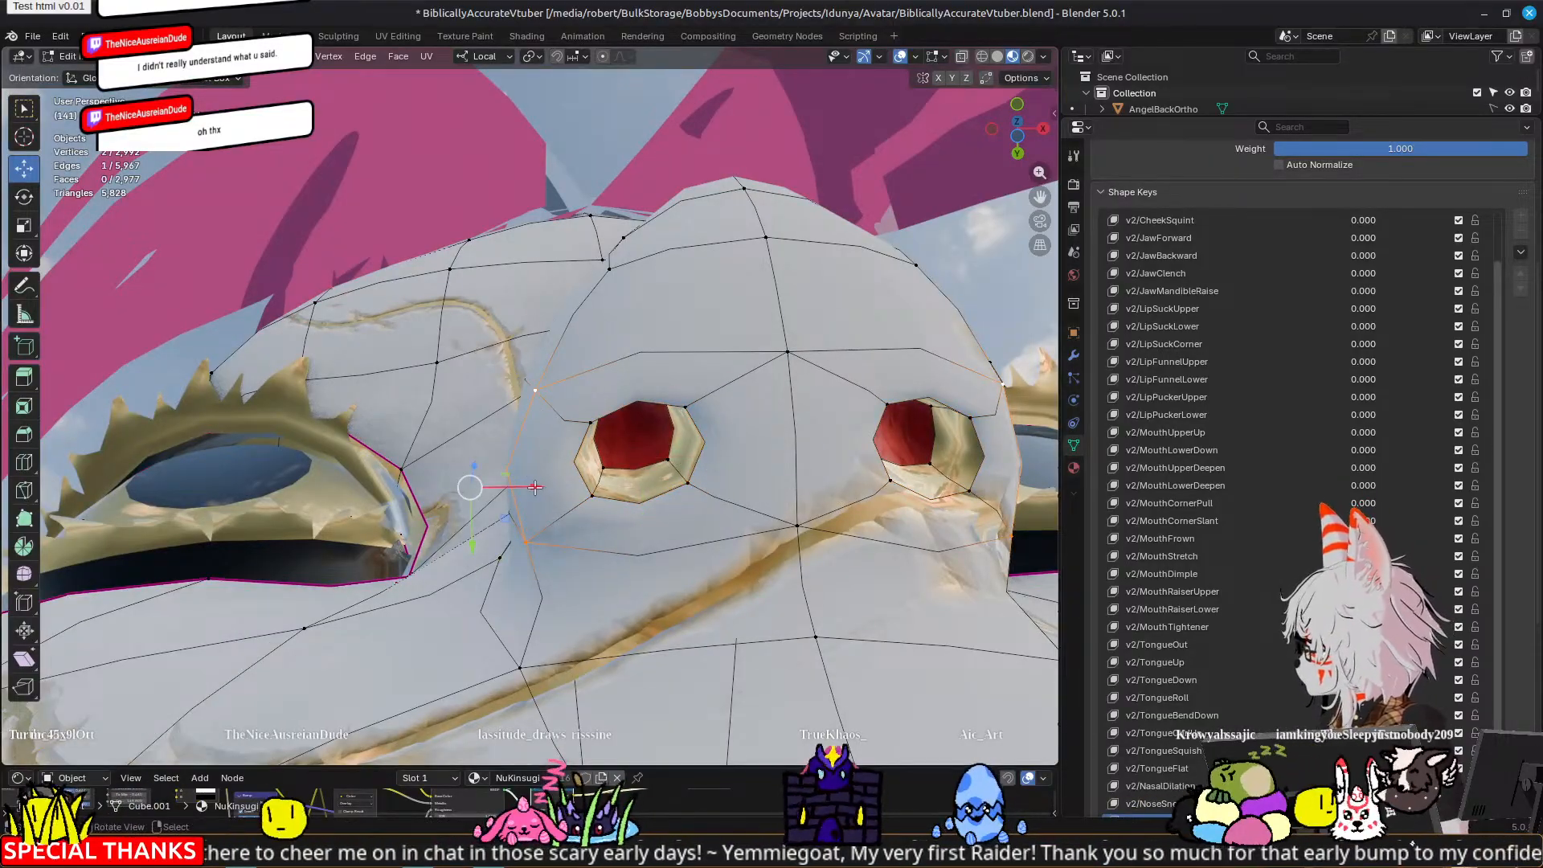
key("g")
key("x")
left_click_drag(550, 489, 549, 488)
key("Tab")
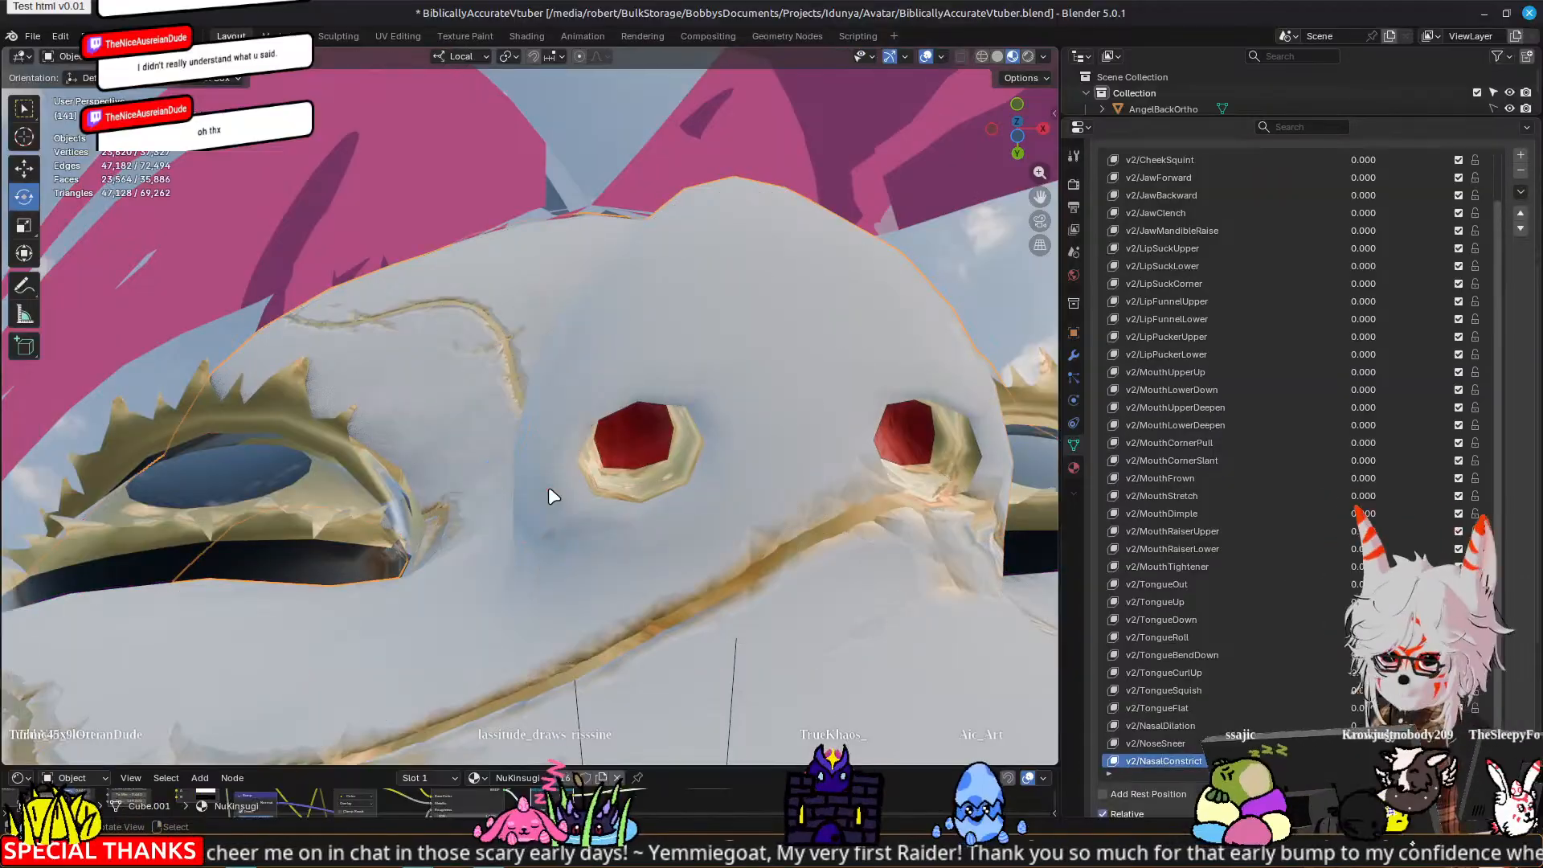
scroll(549, 489, "down", 4)
middle_click_drag(439, 422, 460, 574)
scroll(533, 523, "down", 5)
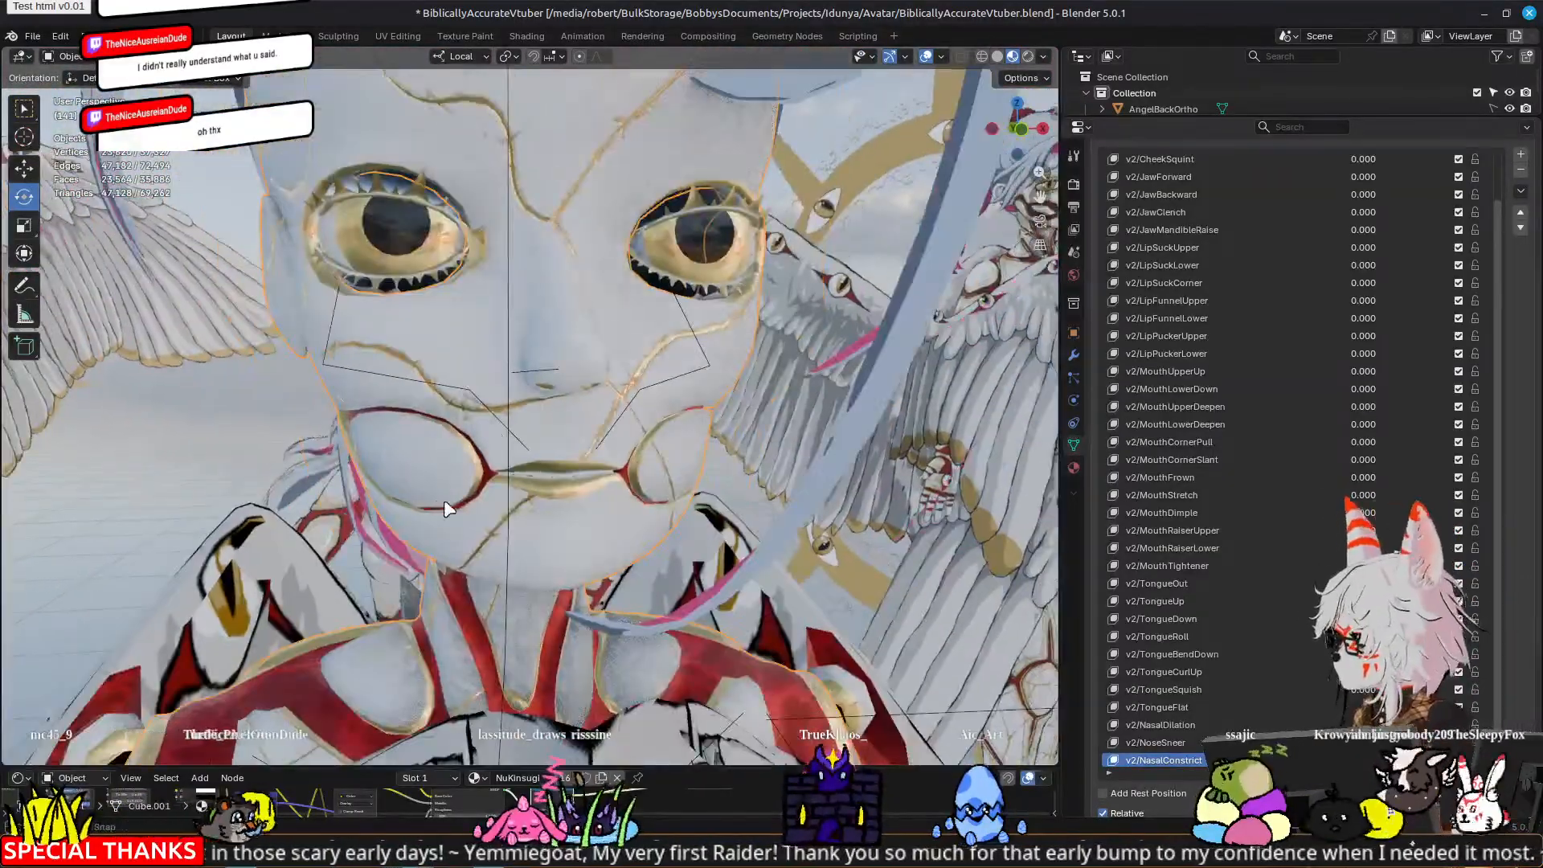
middle_click_drag(447, 508, 514, 506)
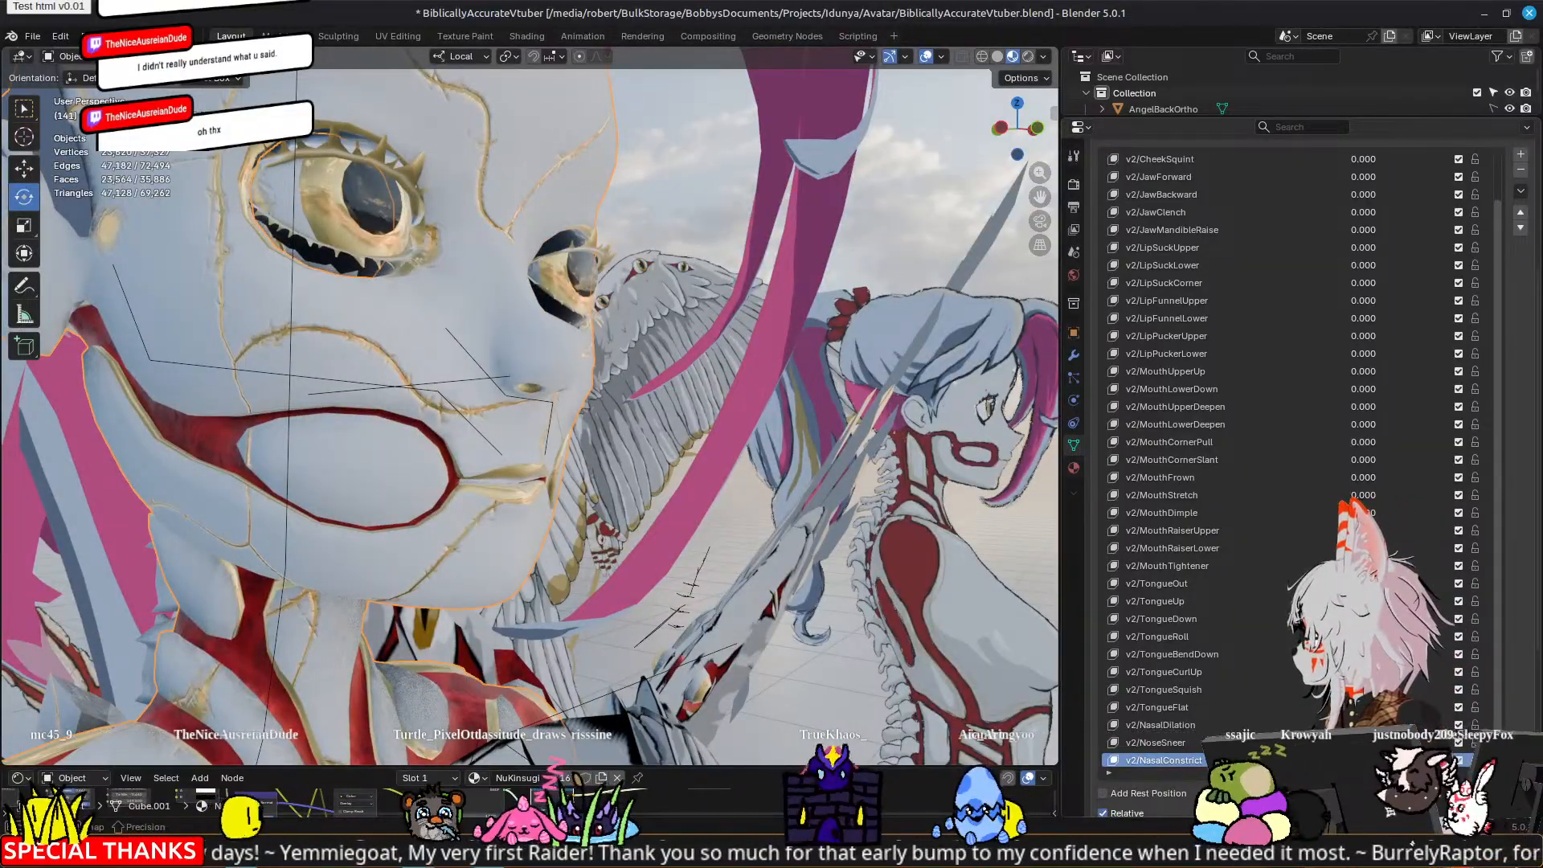
Step: Enter Edit Mode on the head mesh and make the Basis shape key active
mouse_move(797, 500)
middle_mouse_down()
mouse_move(884, 503)
mouse_move(785, 500)
middle_mouse_up()
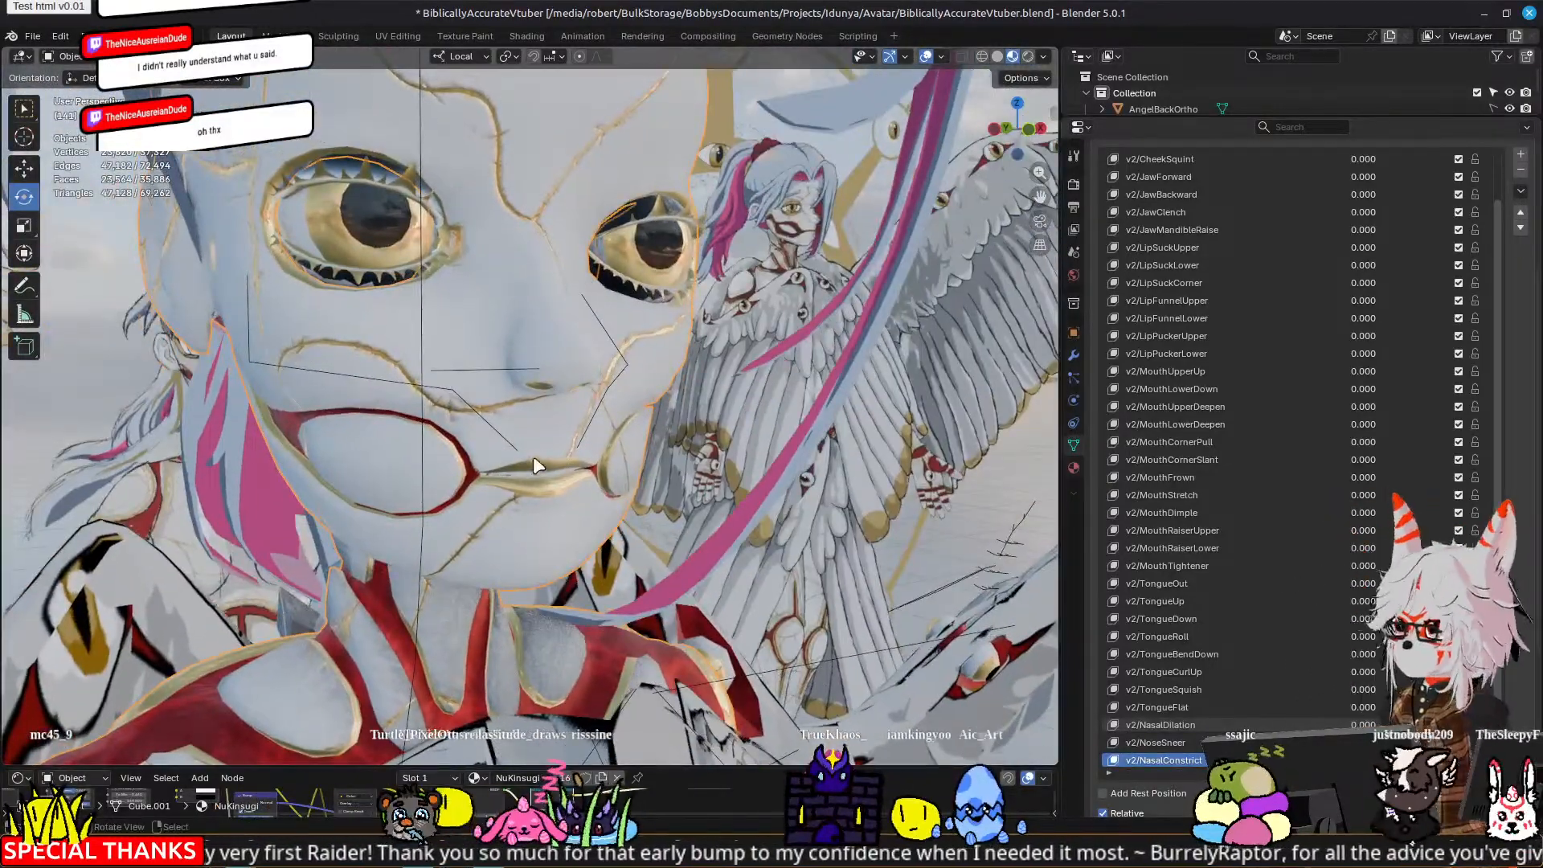
middle_click_drag(533, 456, 517, 441)
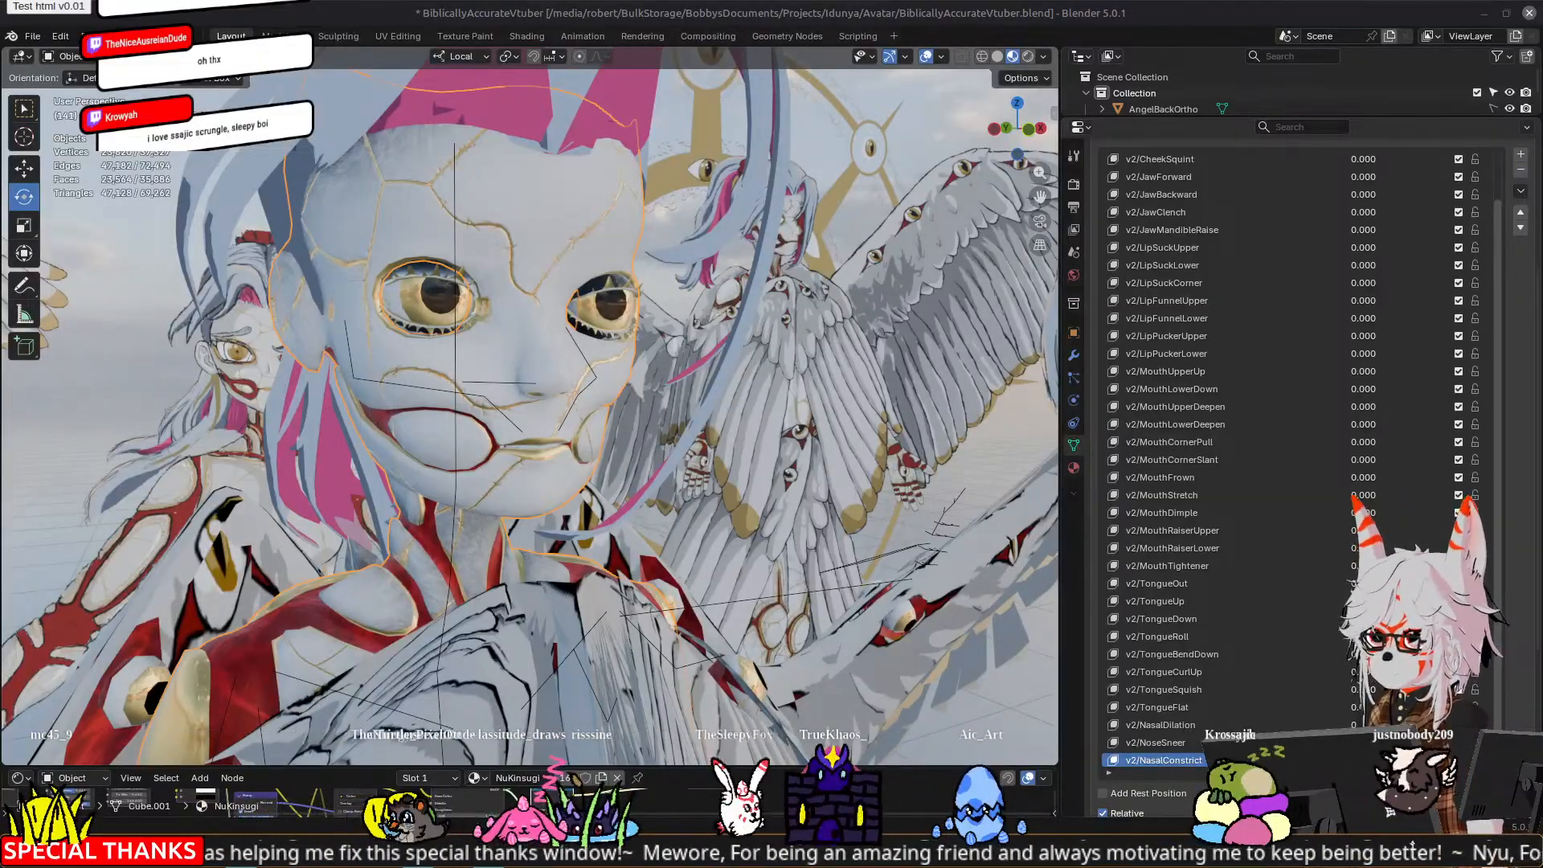
mouse_move(584, 415)
middle_mouse_down()
mouse_move(554, 415)
mouse_move(586, 426)
mouse_move(632, 407)
mouse_move(601, 425)
mouse_move(579, 420)
mouse_move(597, 411)
mouse_move(545, 415)
mouse_move(578, 414)
middle_mouse_up()
key("Tab")
middle_click_drag(305, 250, 474, 341, "shift")
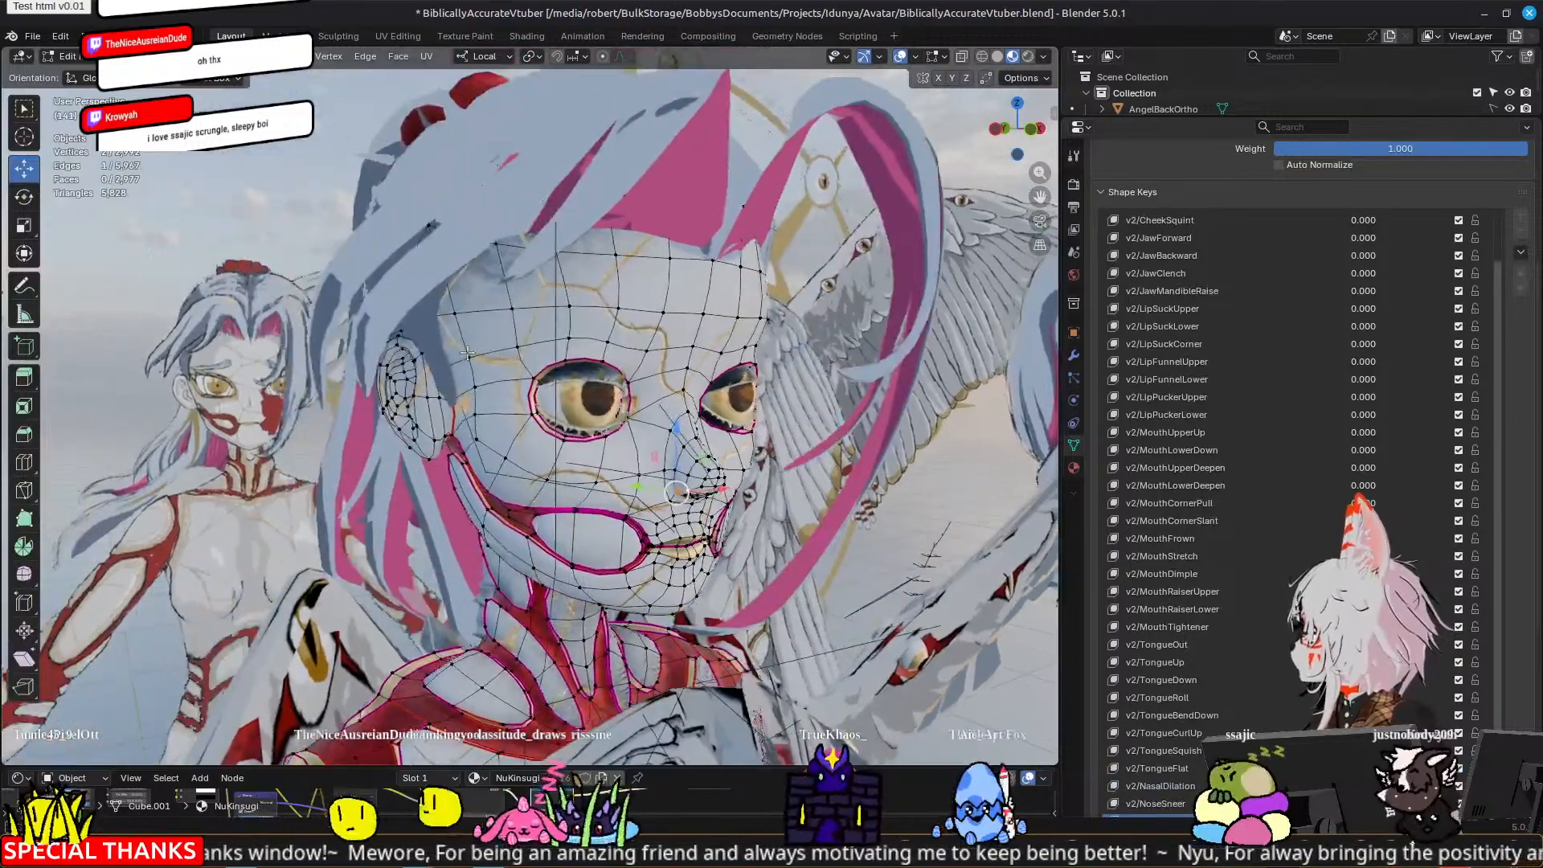
middle_click_drag(852, 402, 794, 401)
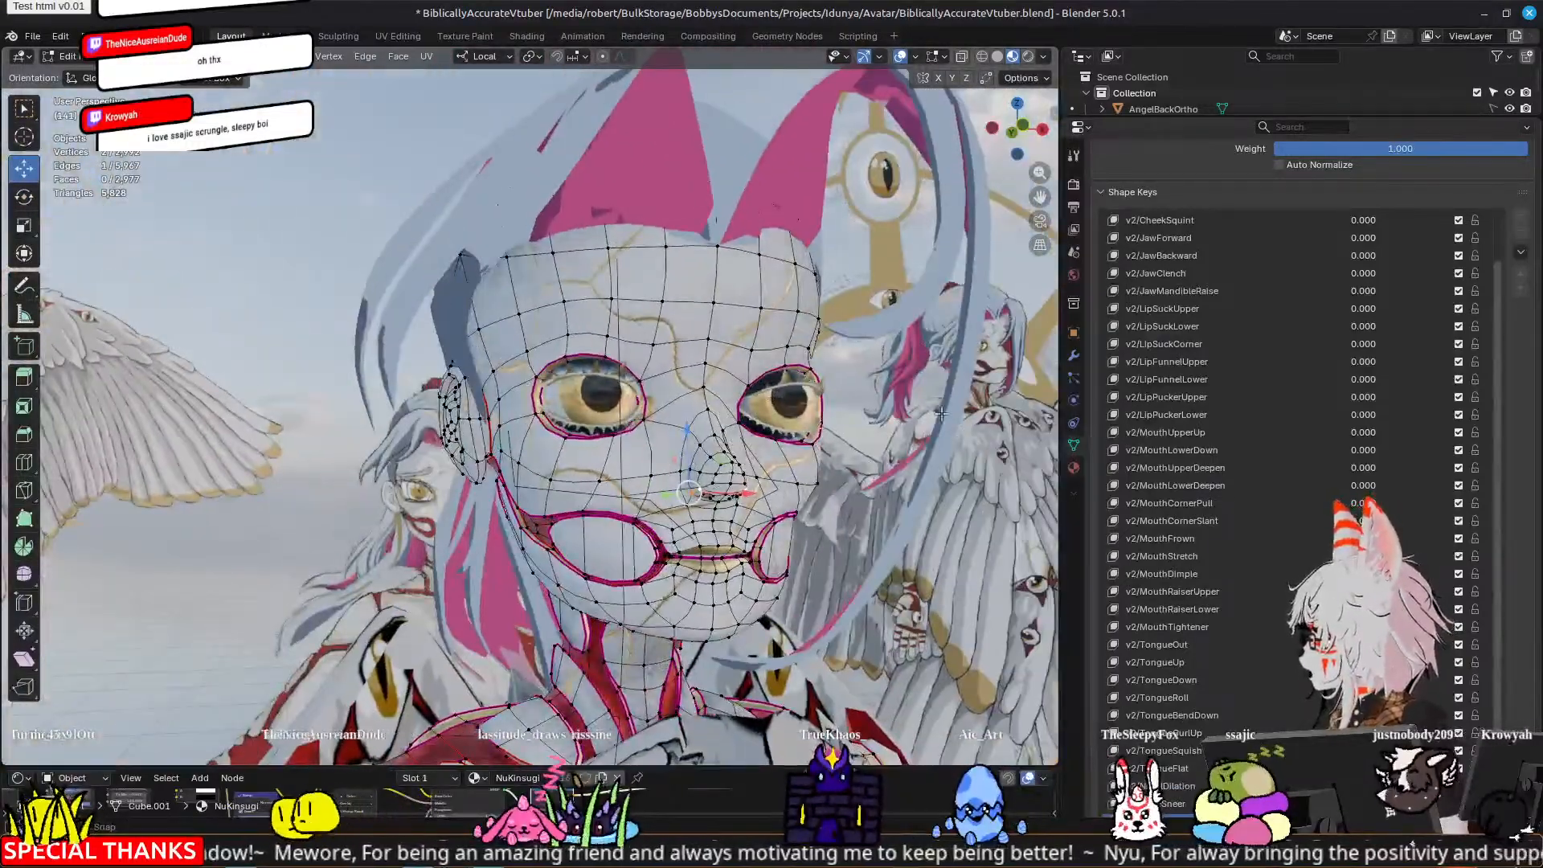
scroll(1318, 475, "up", 3)
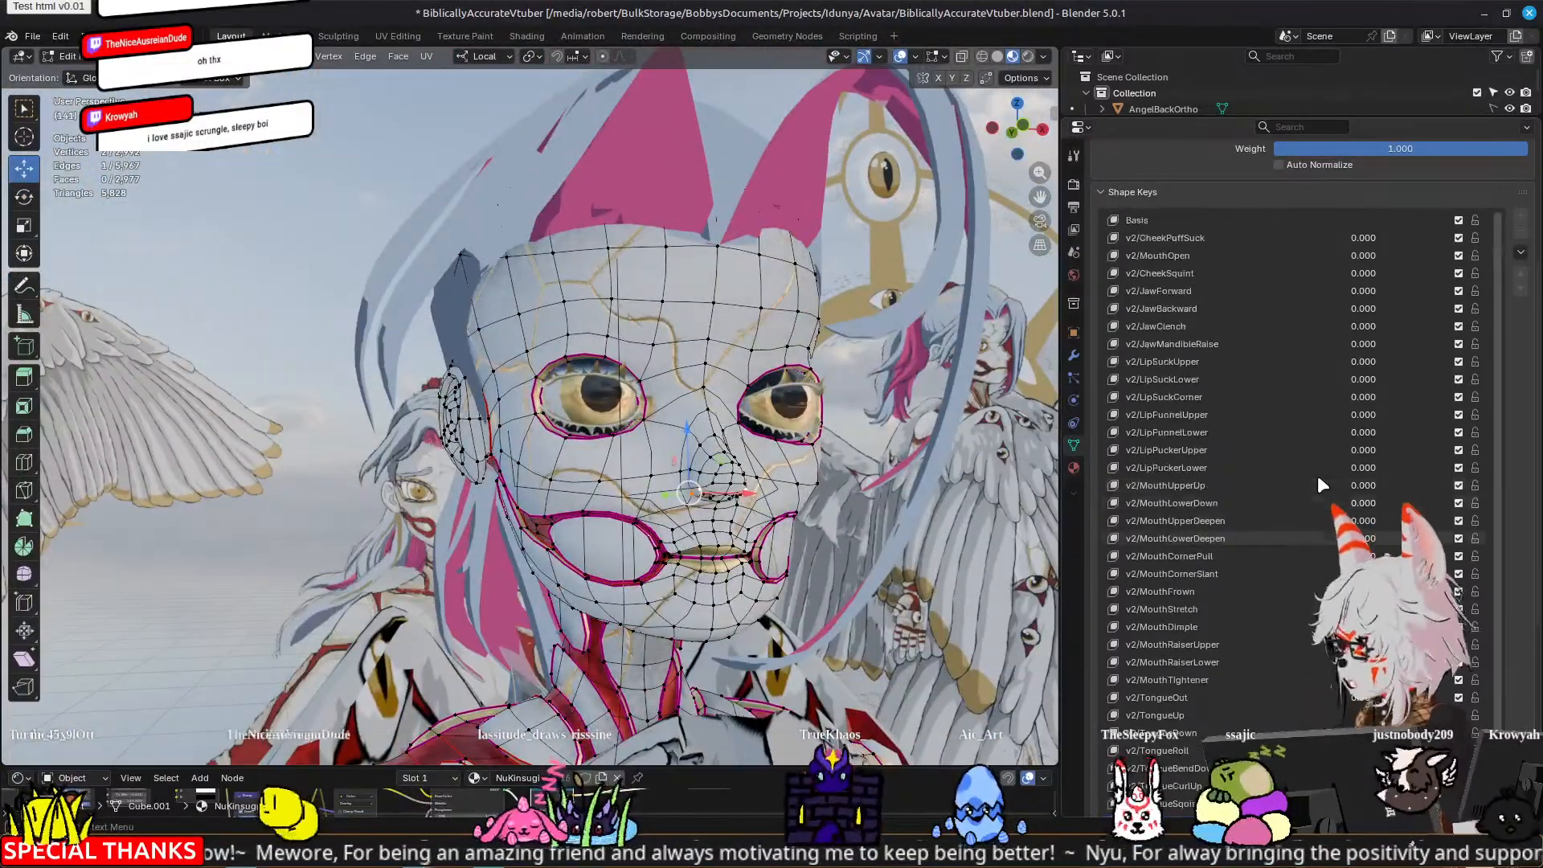
left_click(1164, 218)
middle_click_drag(546, 366, 478, 364)
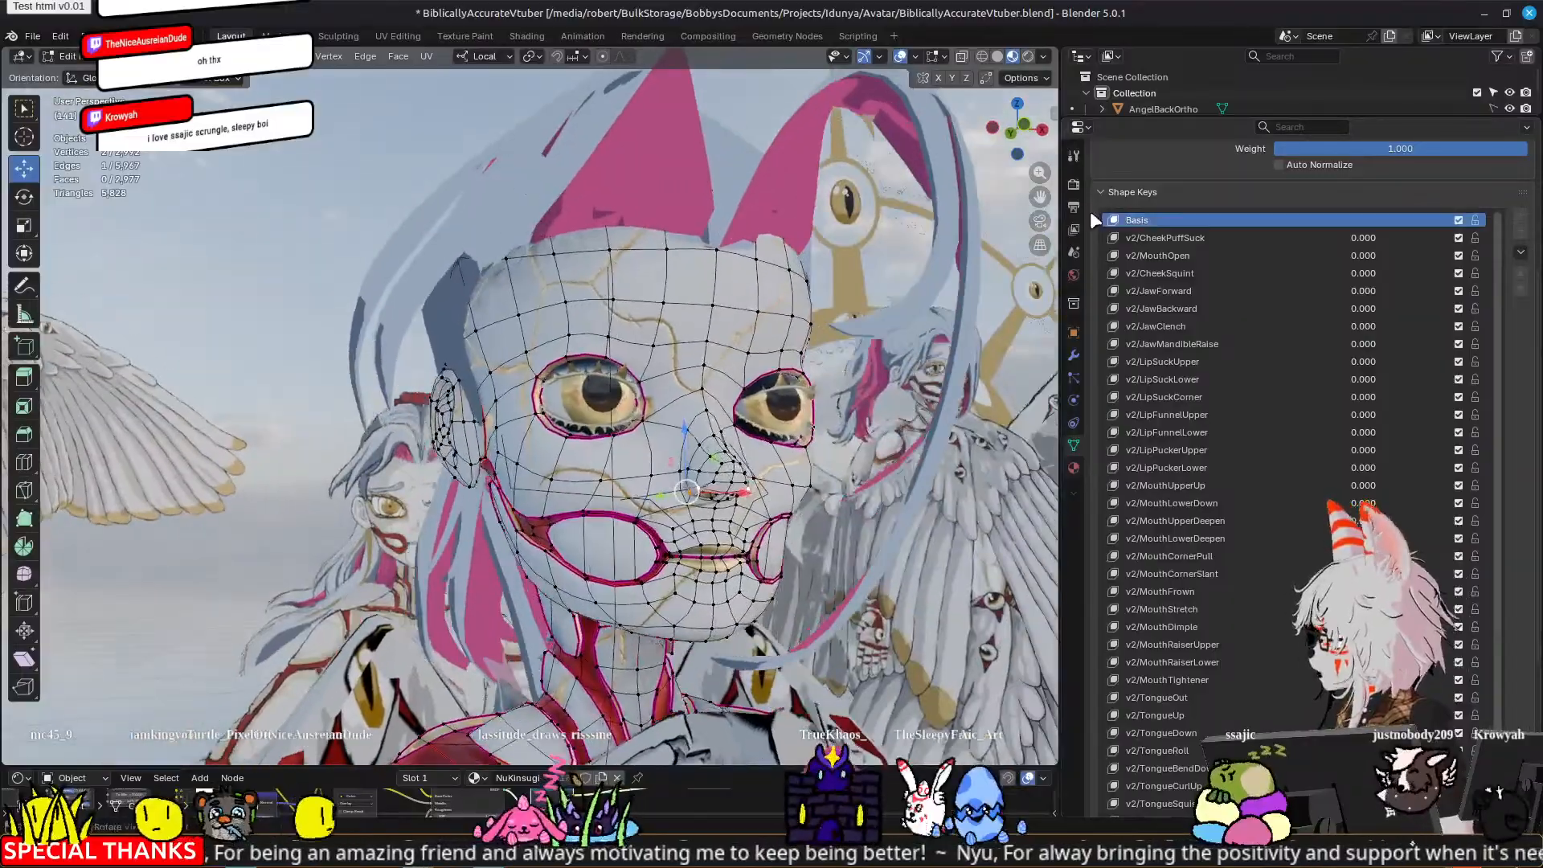
scroll(821, 355, "up", 2)
mouse_move(821, 354)
middle_mouse_down()
mouse_move(772, 366)
mouse_move(827, 354)
middle_mouse_up()
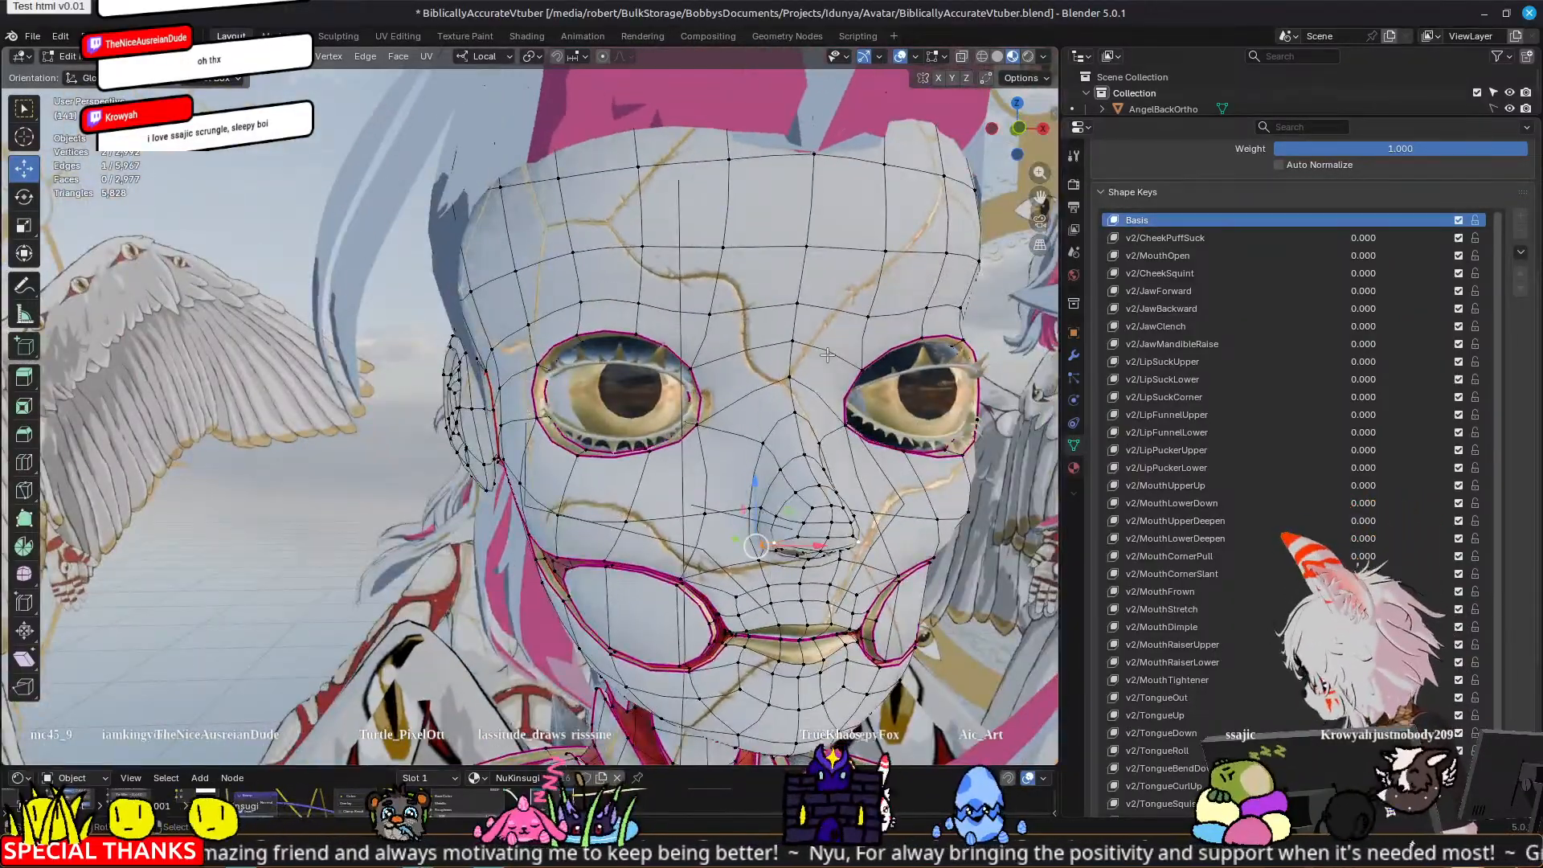
Step: In face selection mode, select the three adjacent forehead faces above the eye that outline an eyebrow
key("3")
left_click(550, 299)
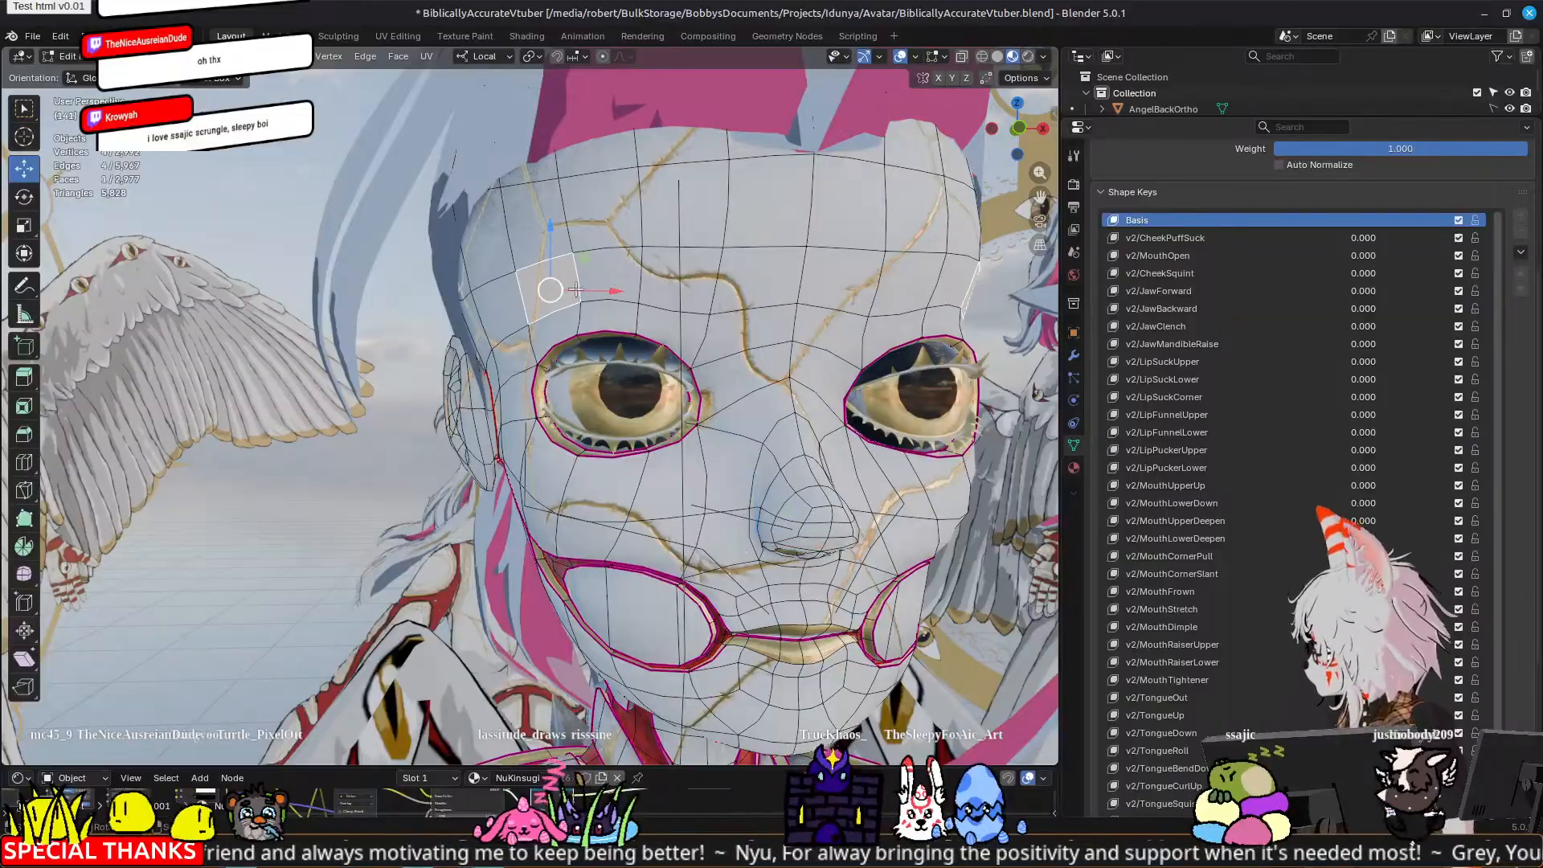
left_click(613, 287, "shift")
left_click(695, 301, "shift")
middle_click_drag(698, 302, 654, 296)
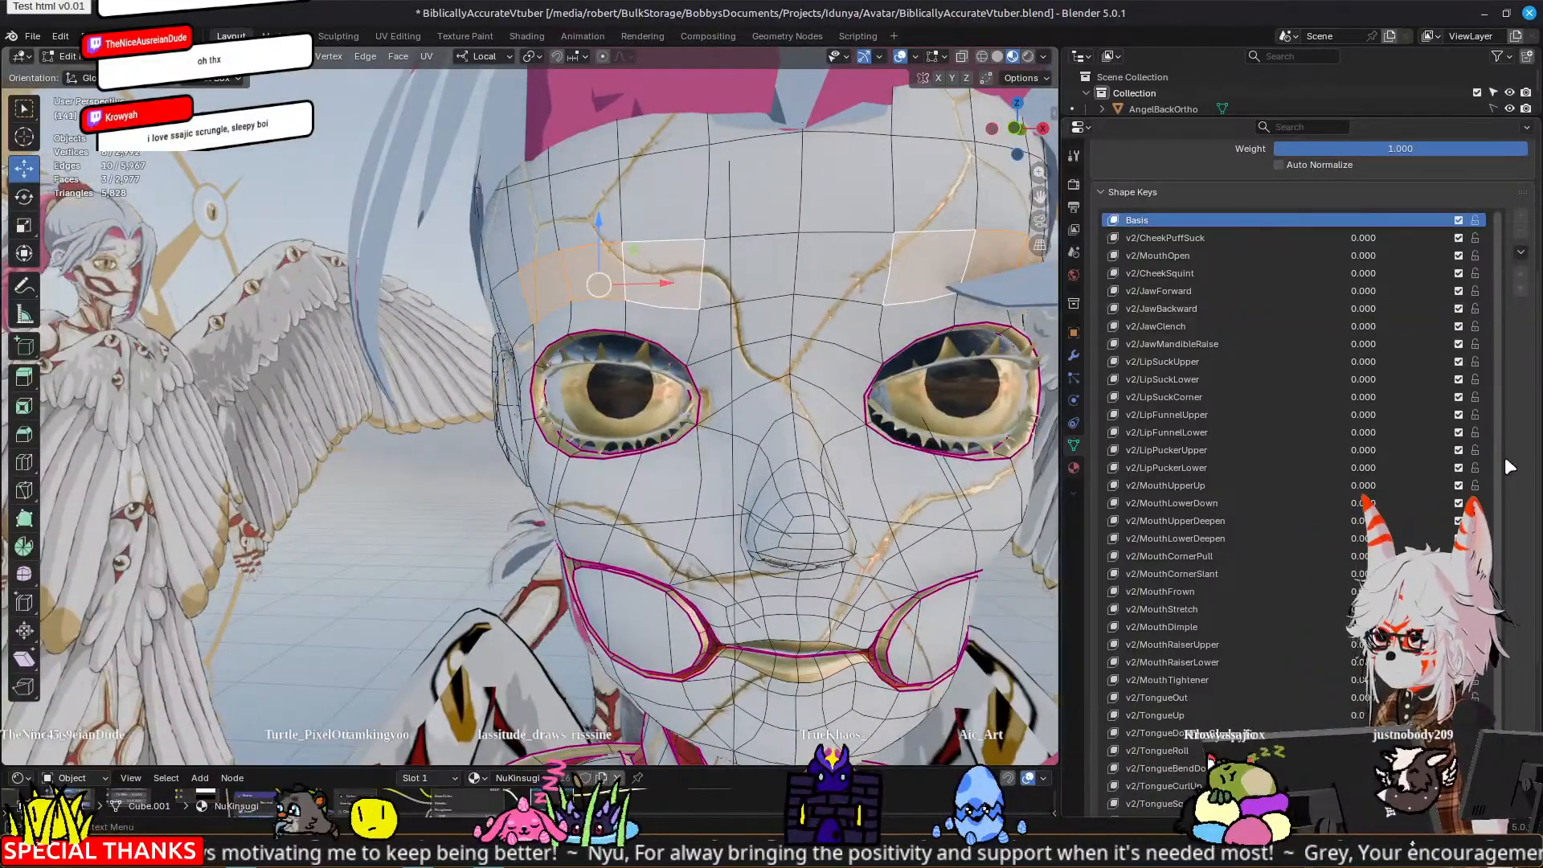
Step: Assign the GoldTrim material to the selected brow faces, leave Edit Mode and check the eyebrows on the face
left_click(1075, 467)
scroll(1201, 378, "up", 6)
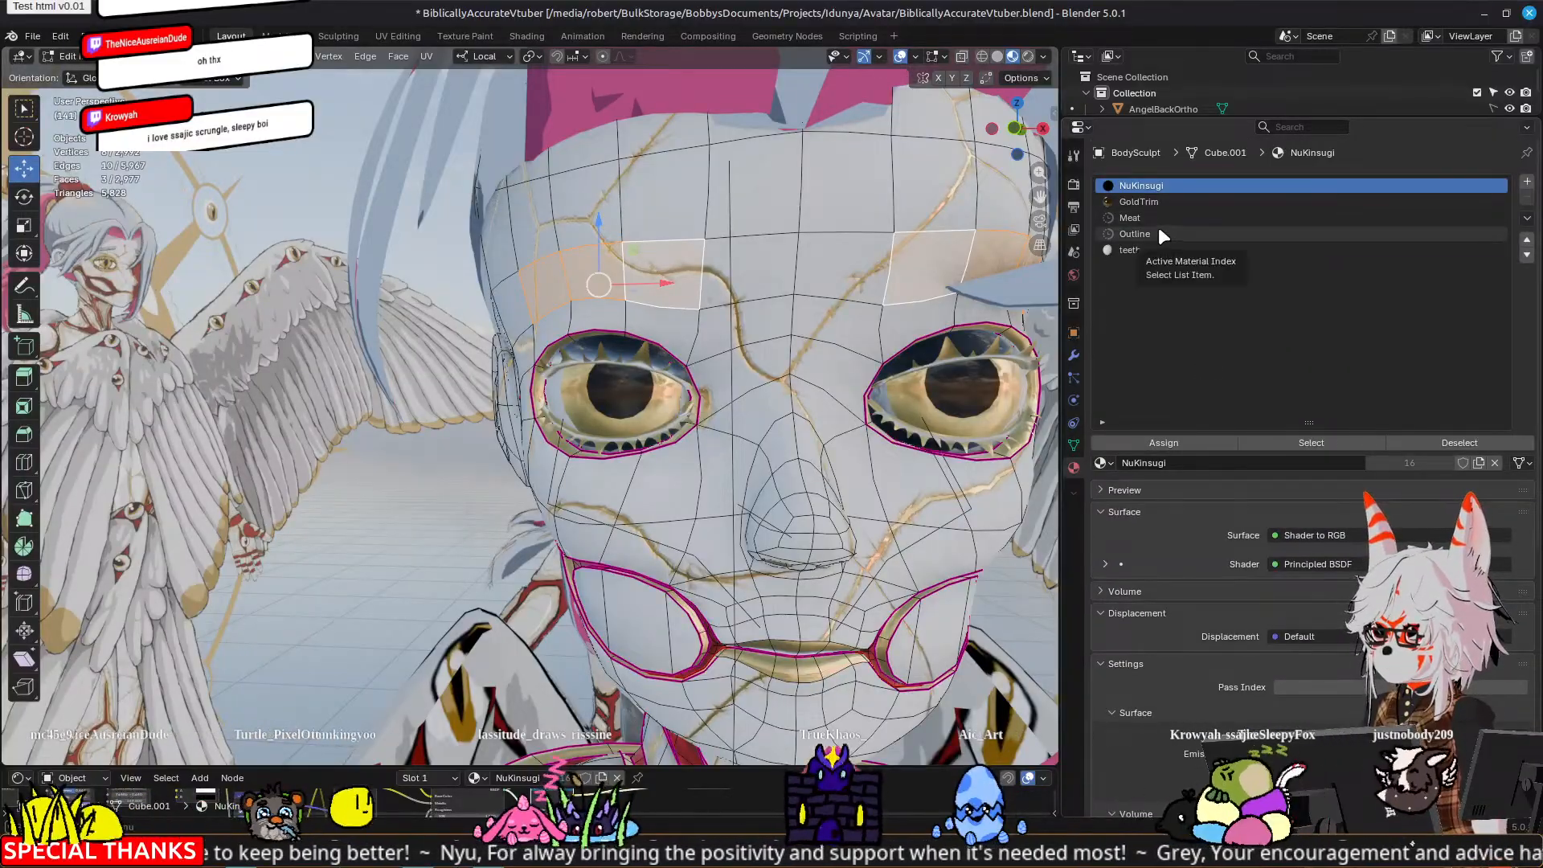
left_click(1155, 202)
left_click(1143, 445)
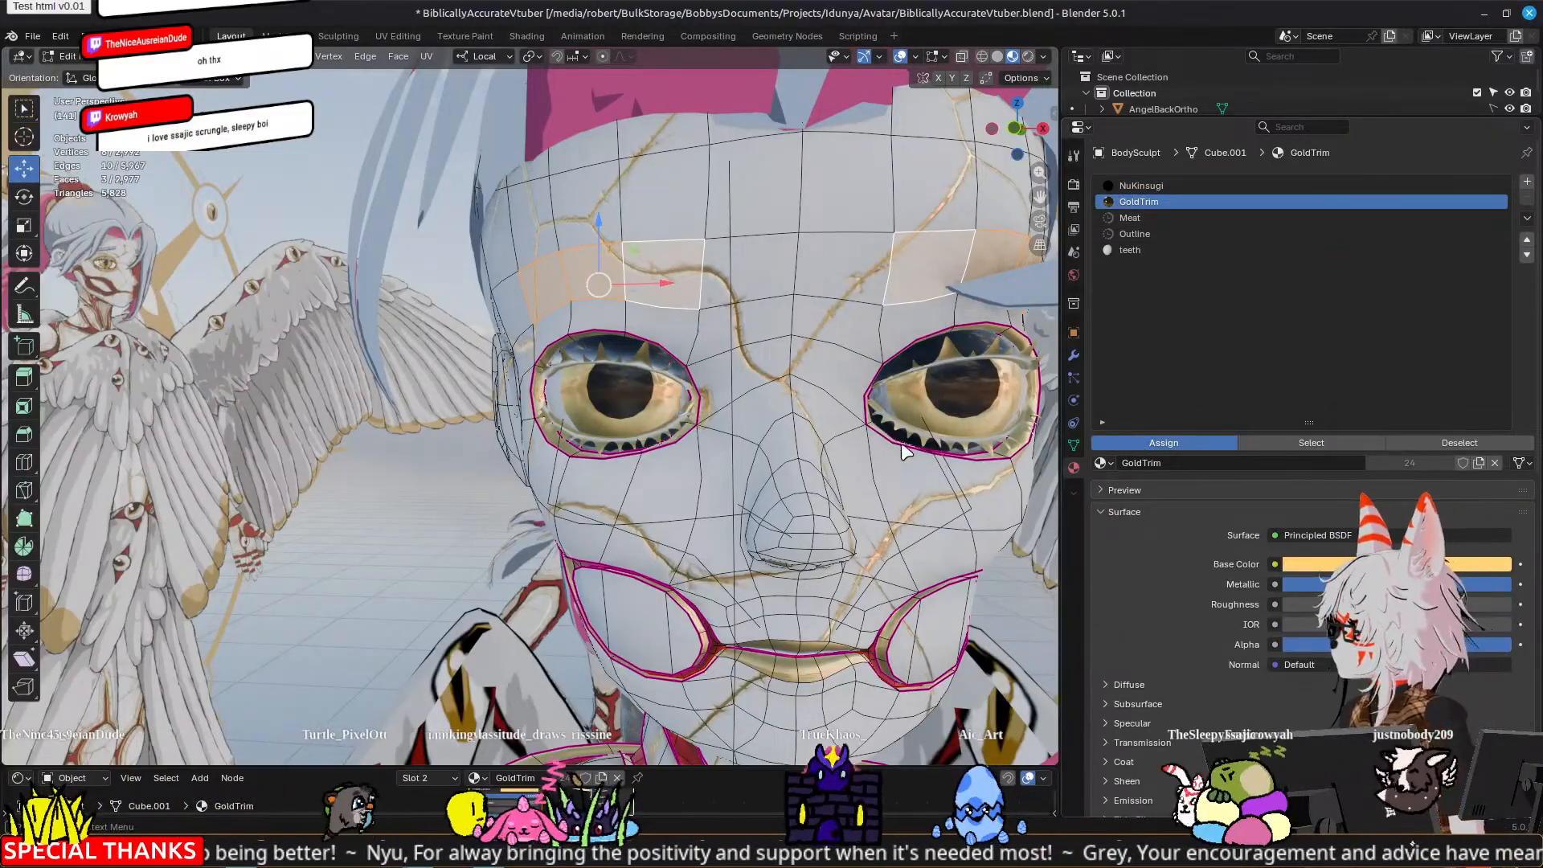
key("Tab")
scroll(583, 455, "down", 5)
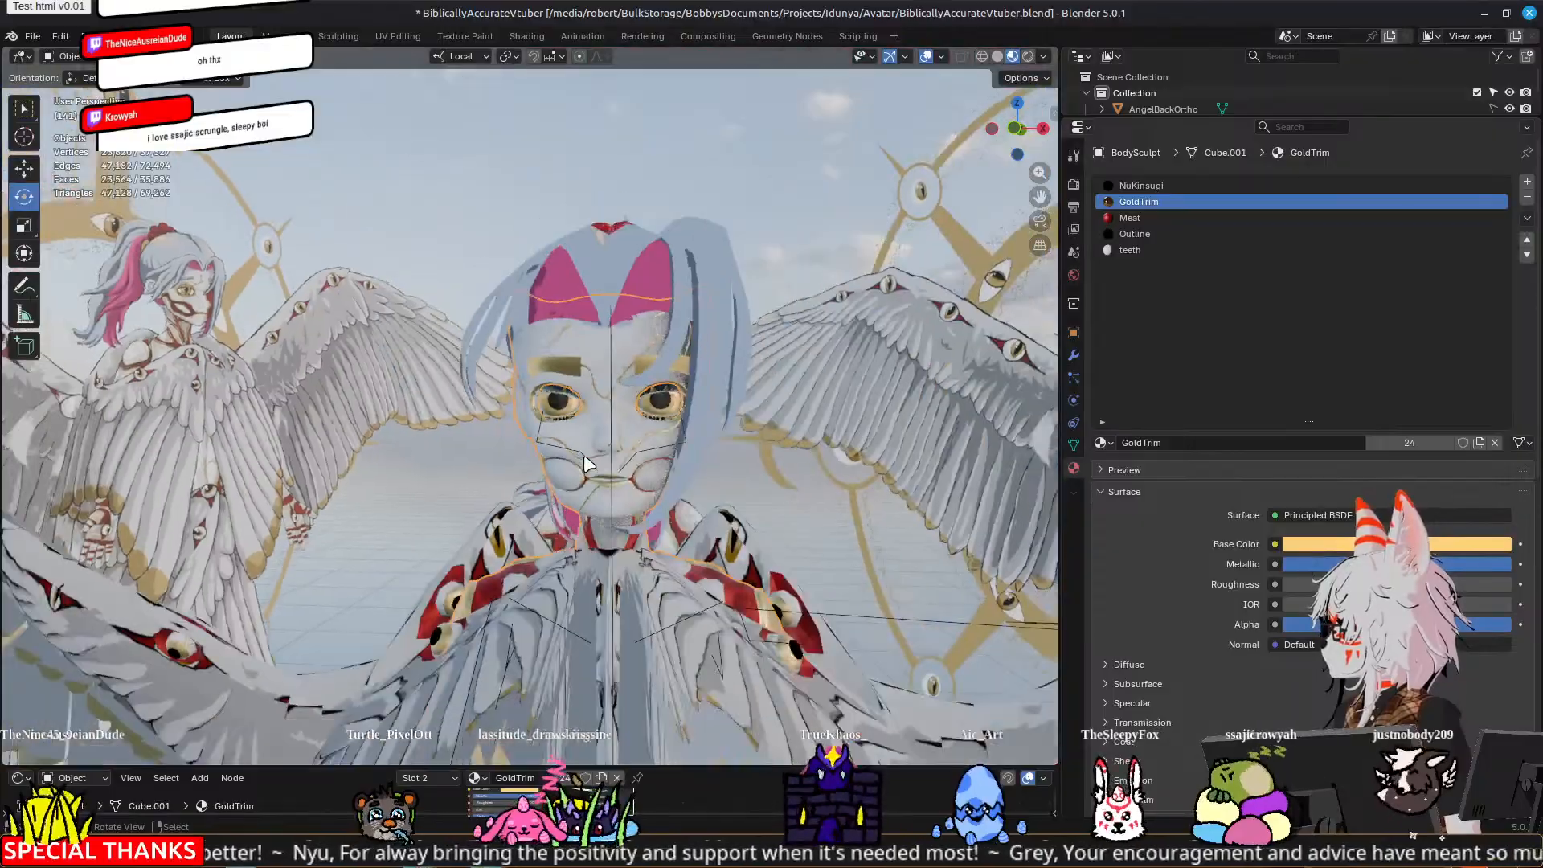
middle_click_drag(584, 455, 545, 368)
scroll(545, 368, "up", 2)
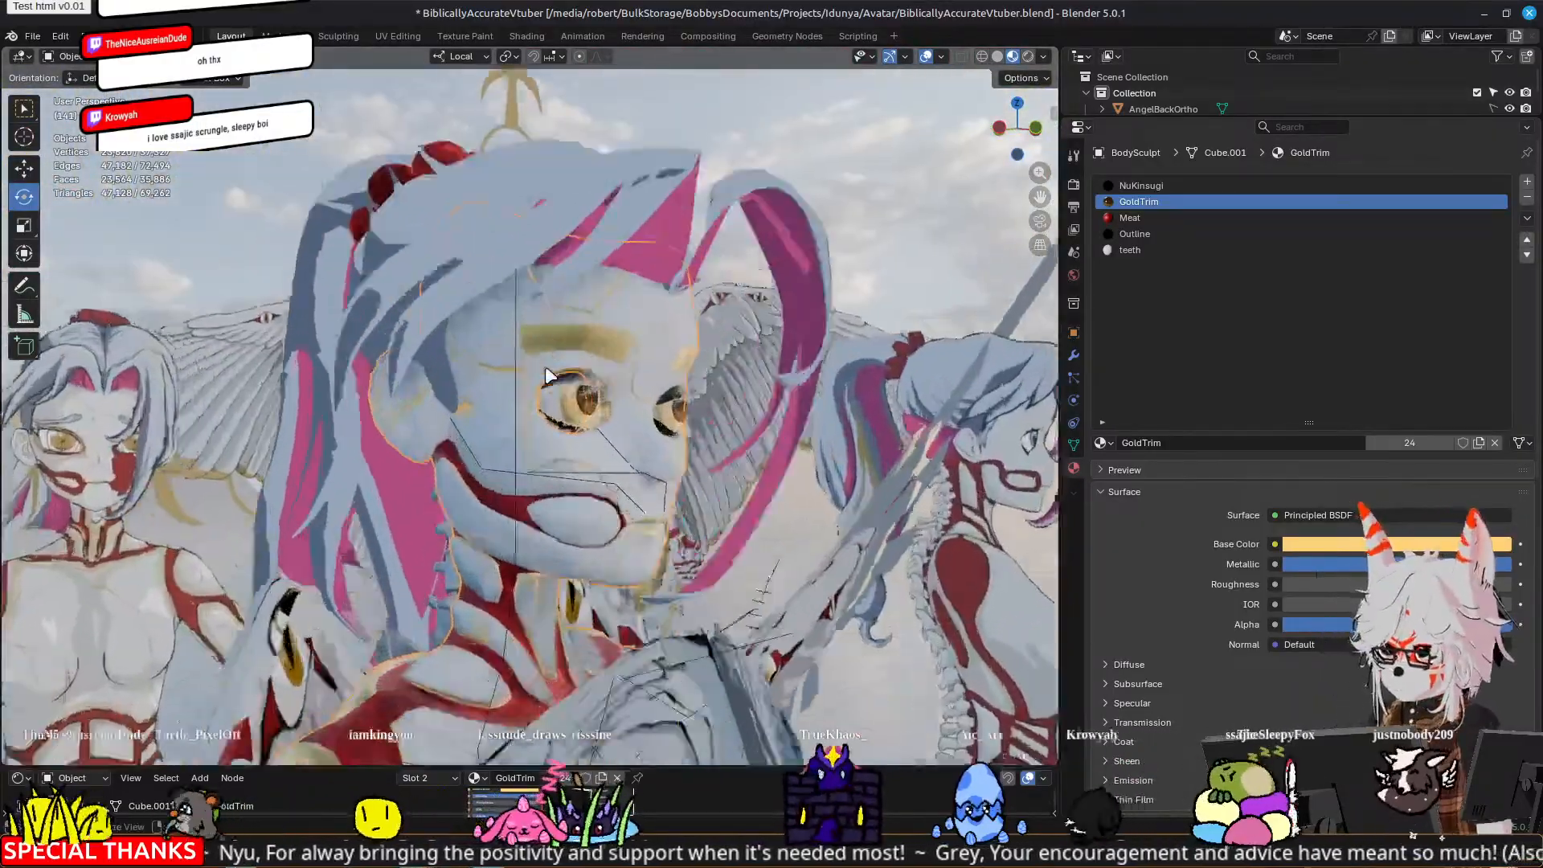
scroll(547, 370, "up", 2)
Step: Return to Edit Mode, extrude the three gold brow faces and move them -0.00183 m along Y
key("Tab")
middle_click_drag(823, 380, 745, 351)
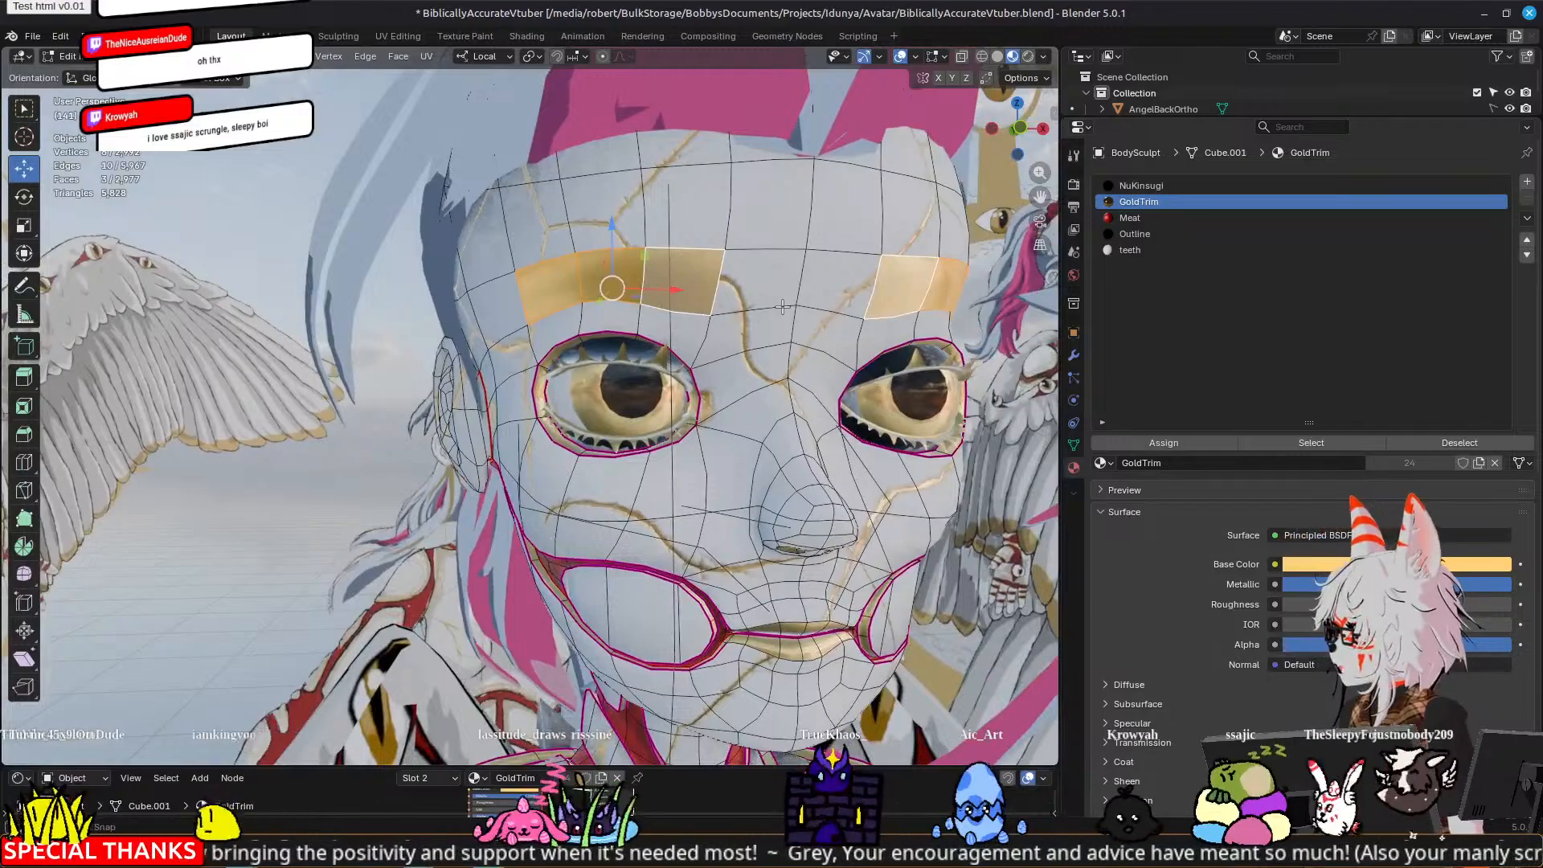
middle_click_drag(480, 343, 550, 314)
left_click_drag(523, 310, 528, 312)
middle_click_drag(528, 312, 679, 348)
key("e")
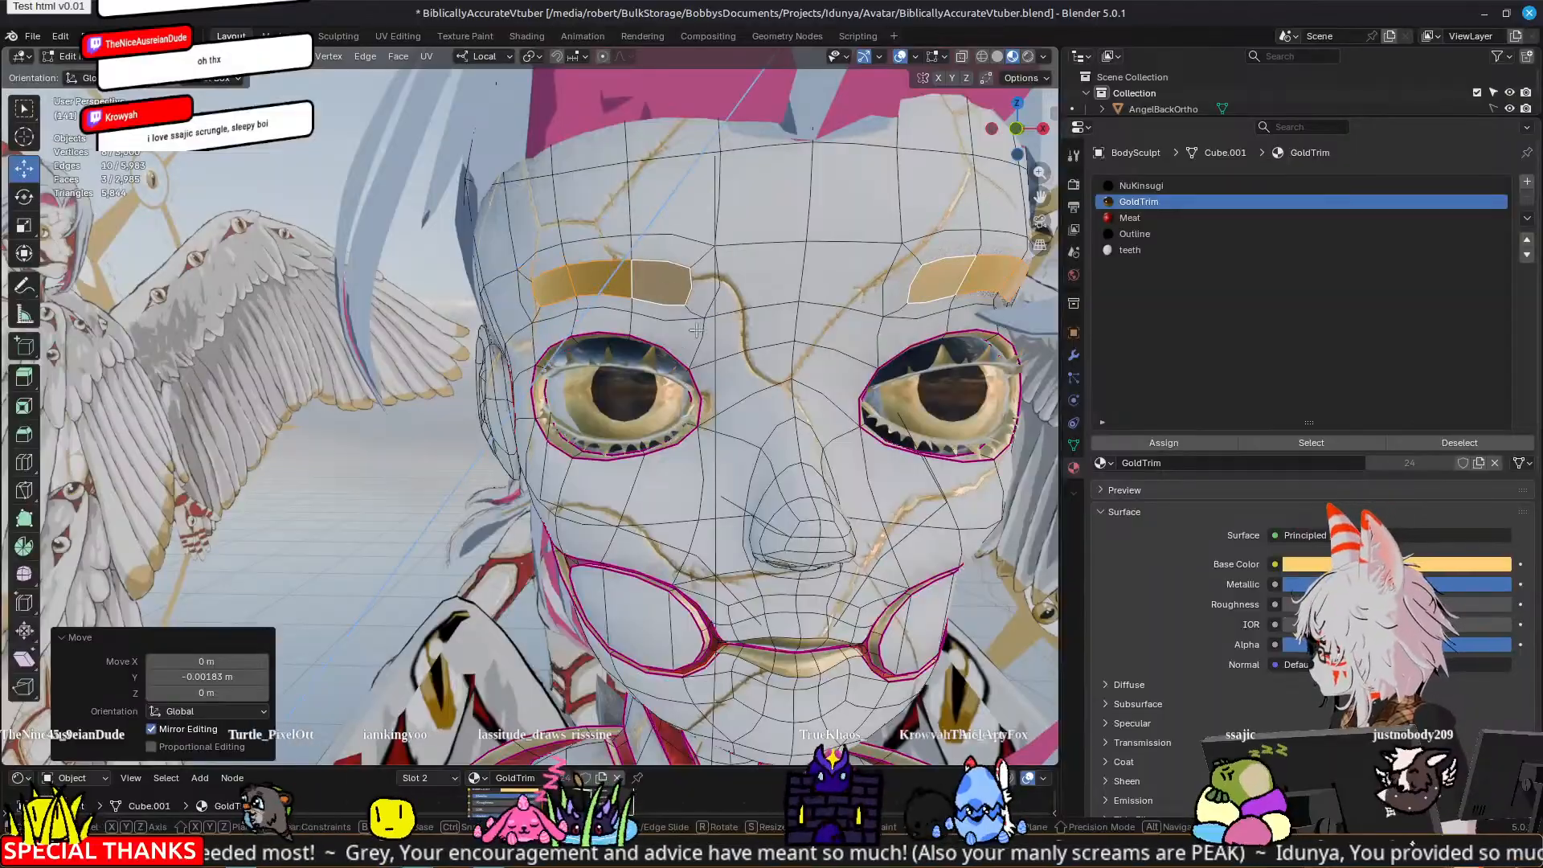
right_click(693, 333)
key("Tab")
middle_click_drag(777, 293, 645, 373)
key("Tab")
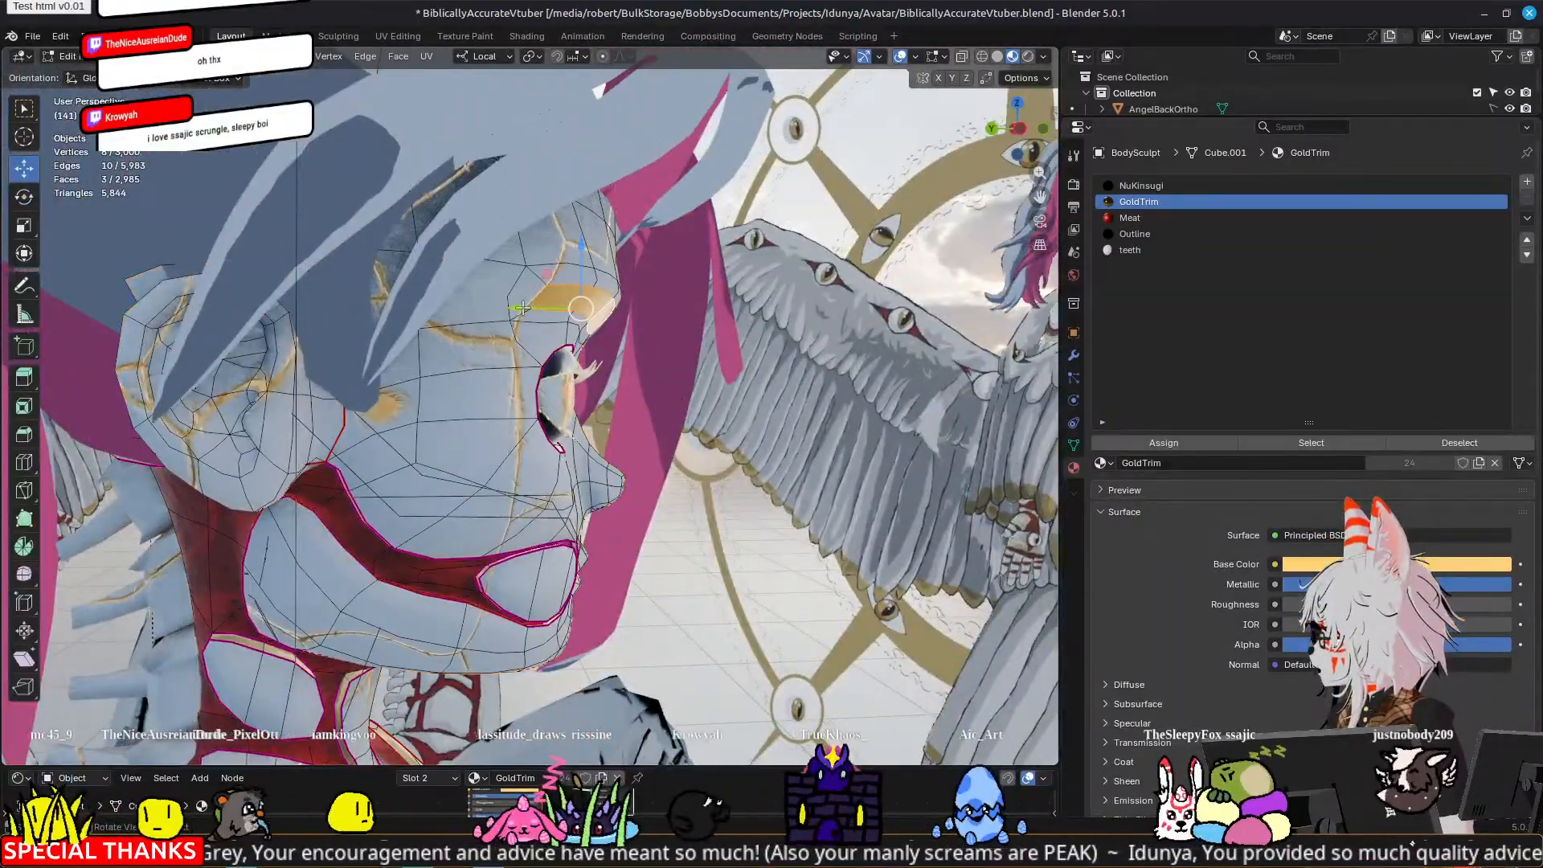
Step: Move the extruded brow faces -0.003466 m along Y and turn off the Subdivision modifier's Edit Mode display
left_click_drag(531, 309, 534, 312)
left_click(1070, 359)
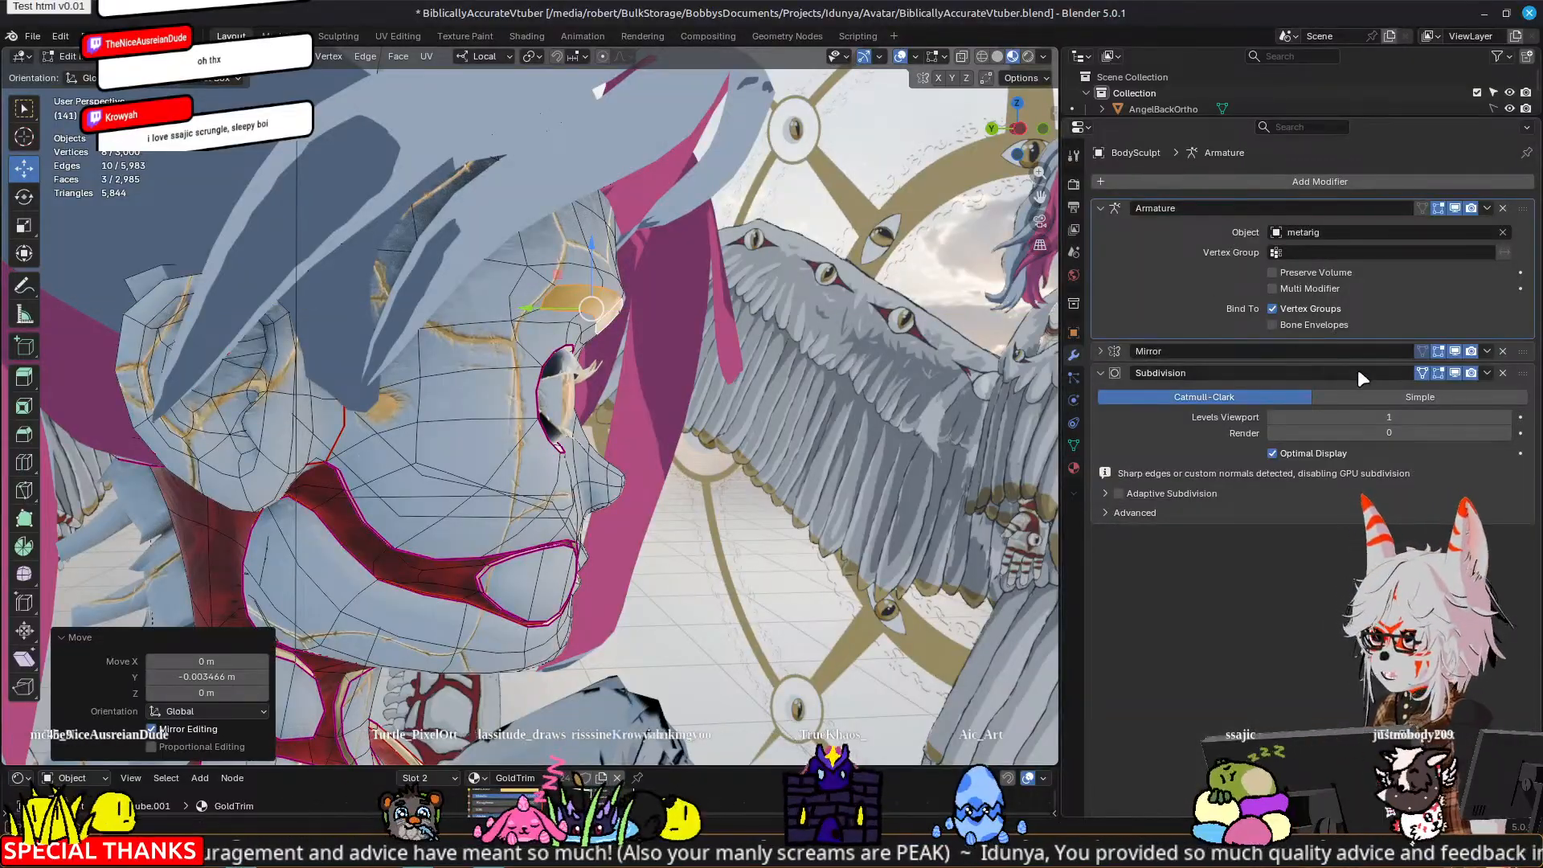
left_click(1437, 374)
scroll(621, 345, "up", 2)
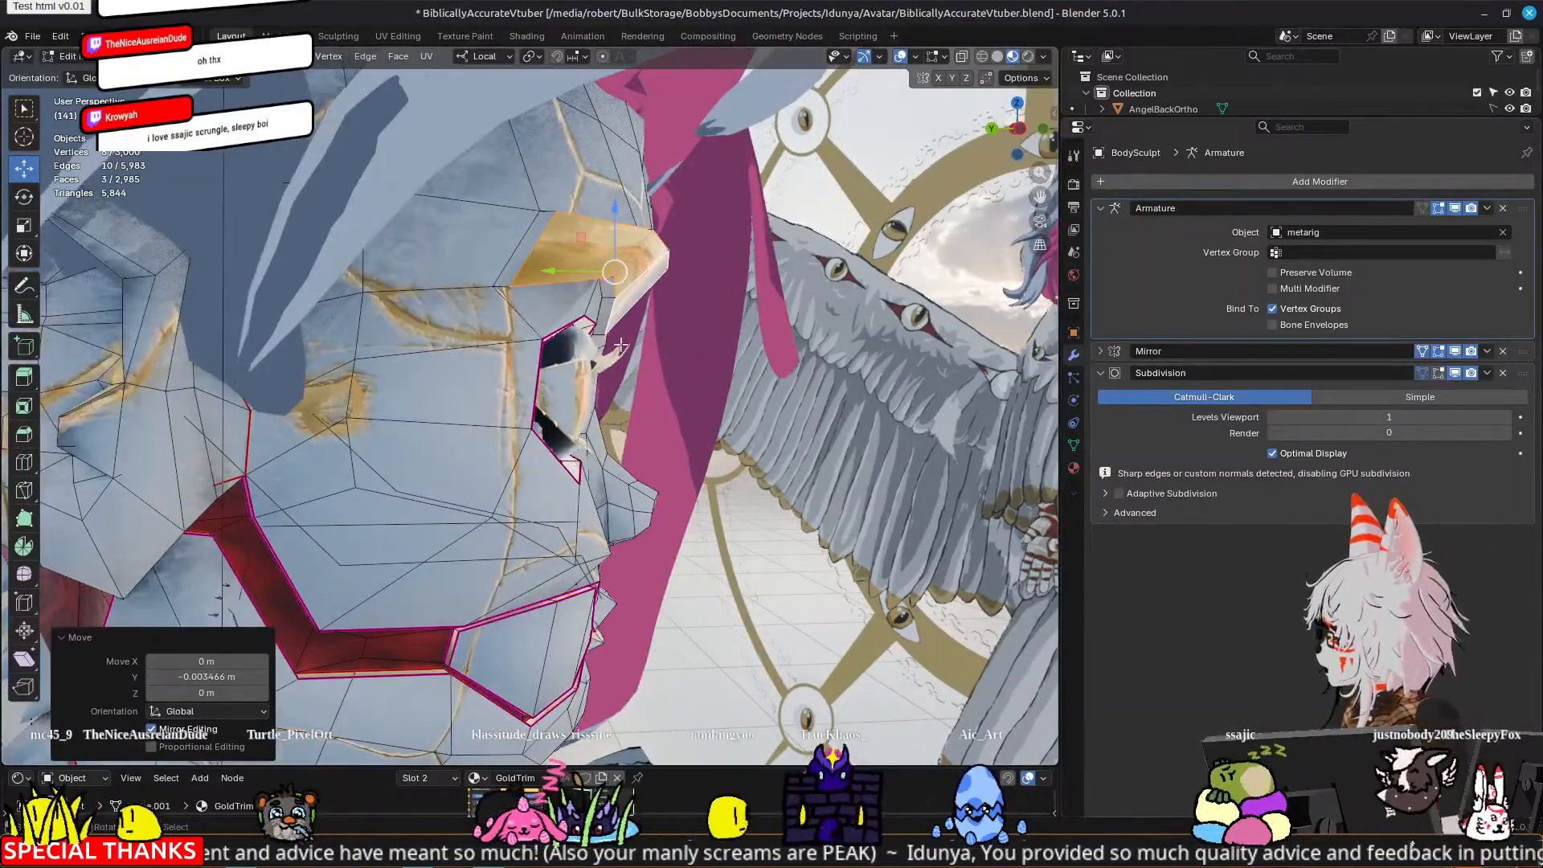
middle_click_drag(795, 306, 614, 310)
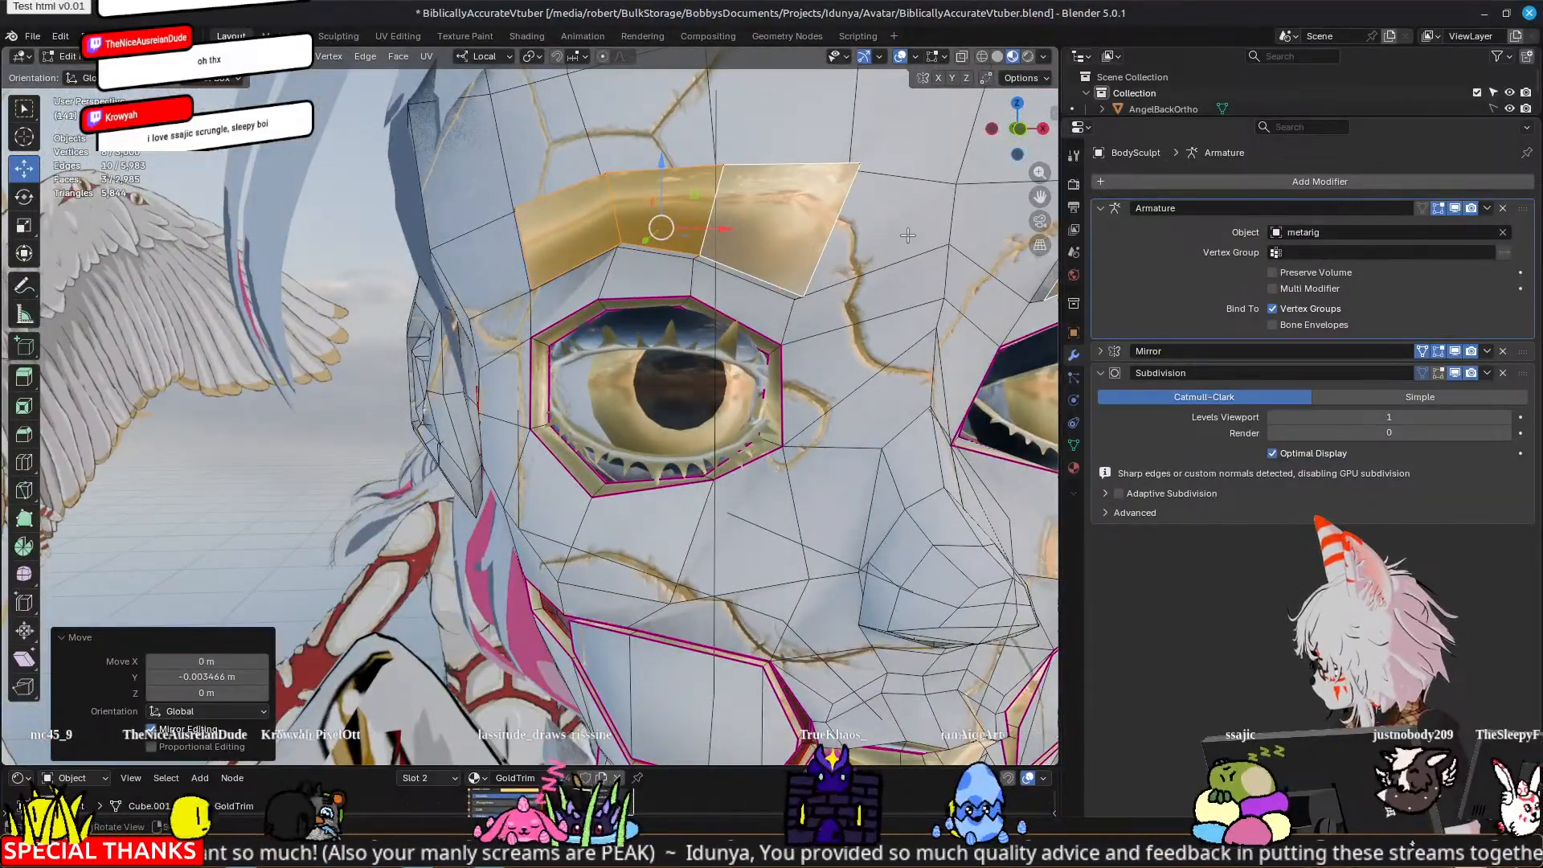
key("alt+s")
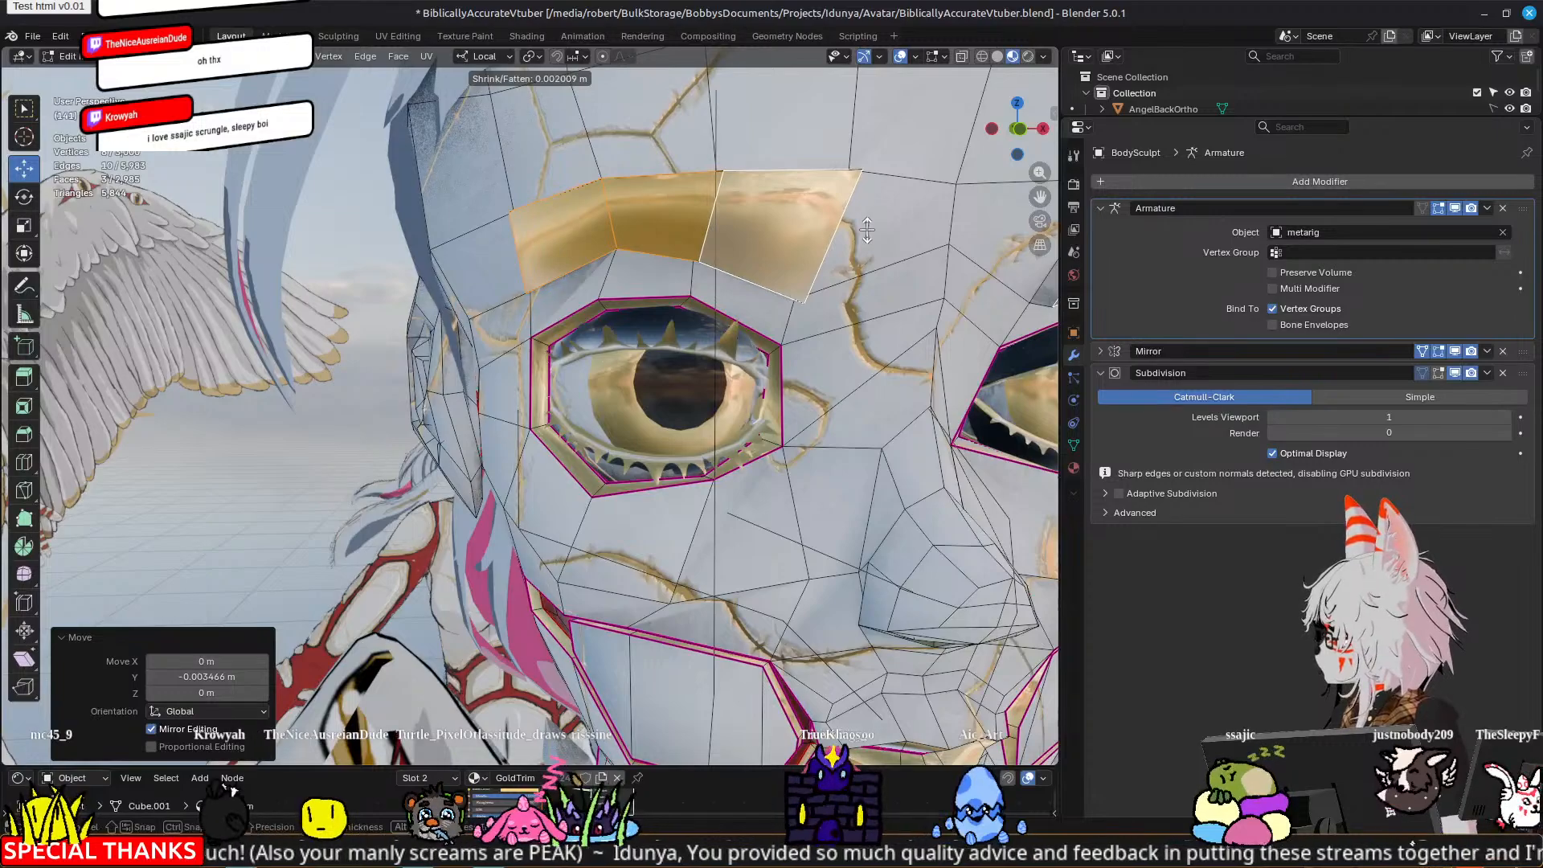
key("Escape")
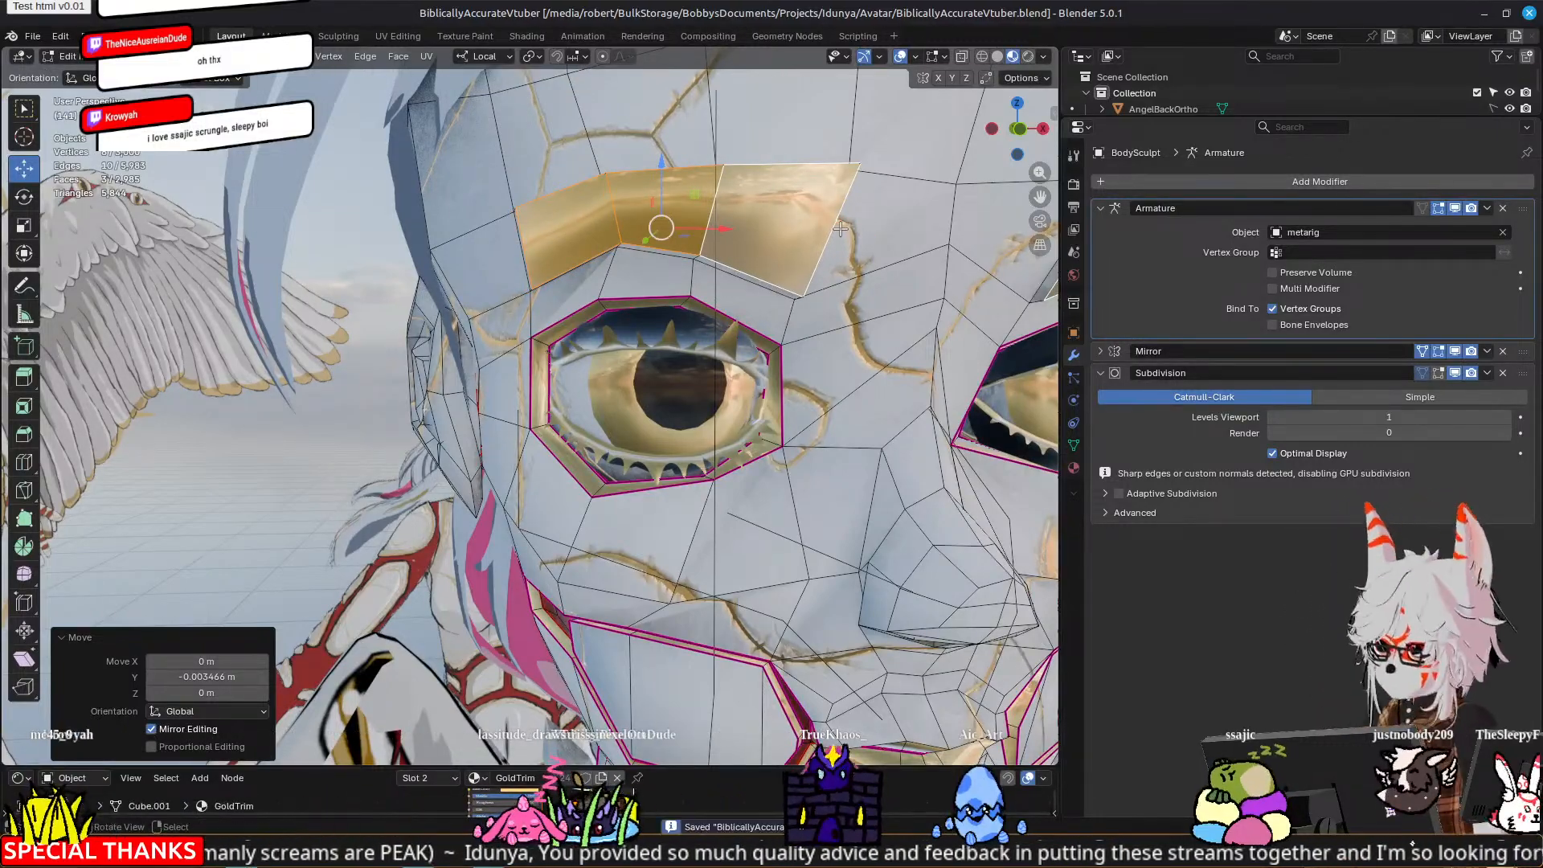
key("shift+s")
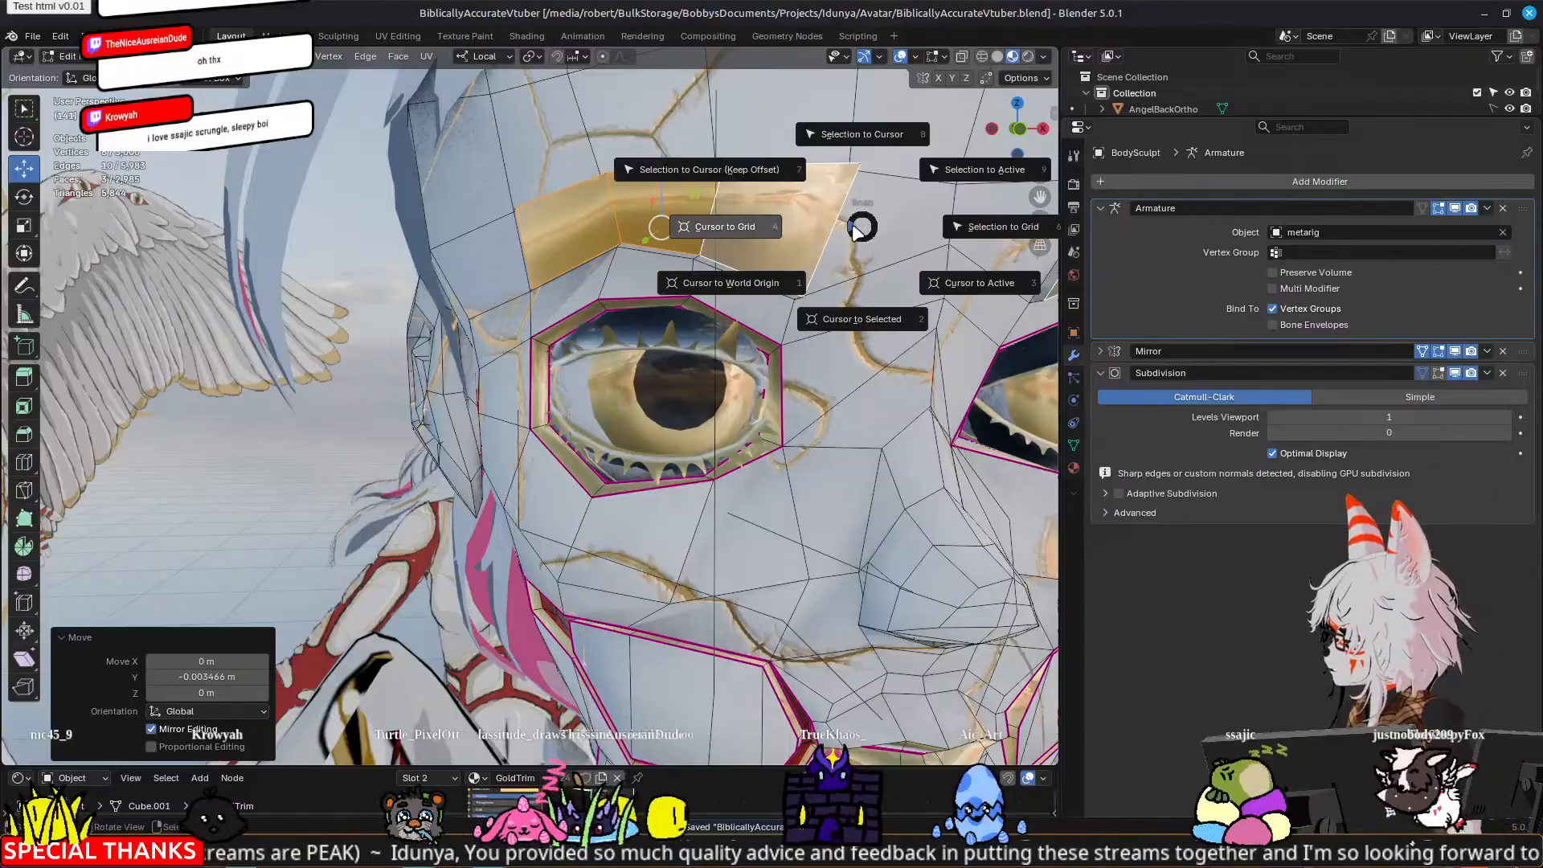
Step: Scale the extruded brow faces to 0.934 and nudge them slightly along Z and X
key("s")
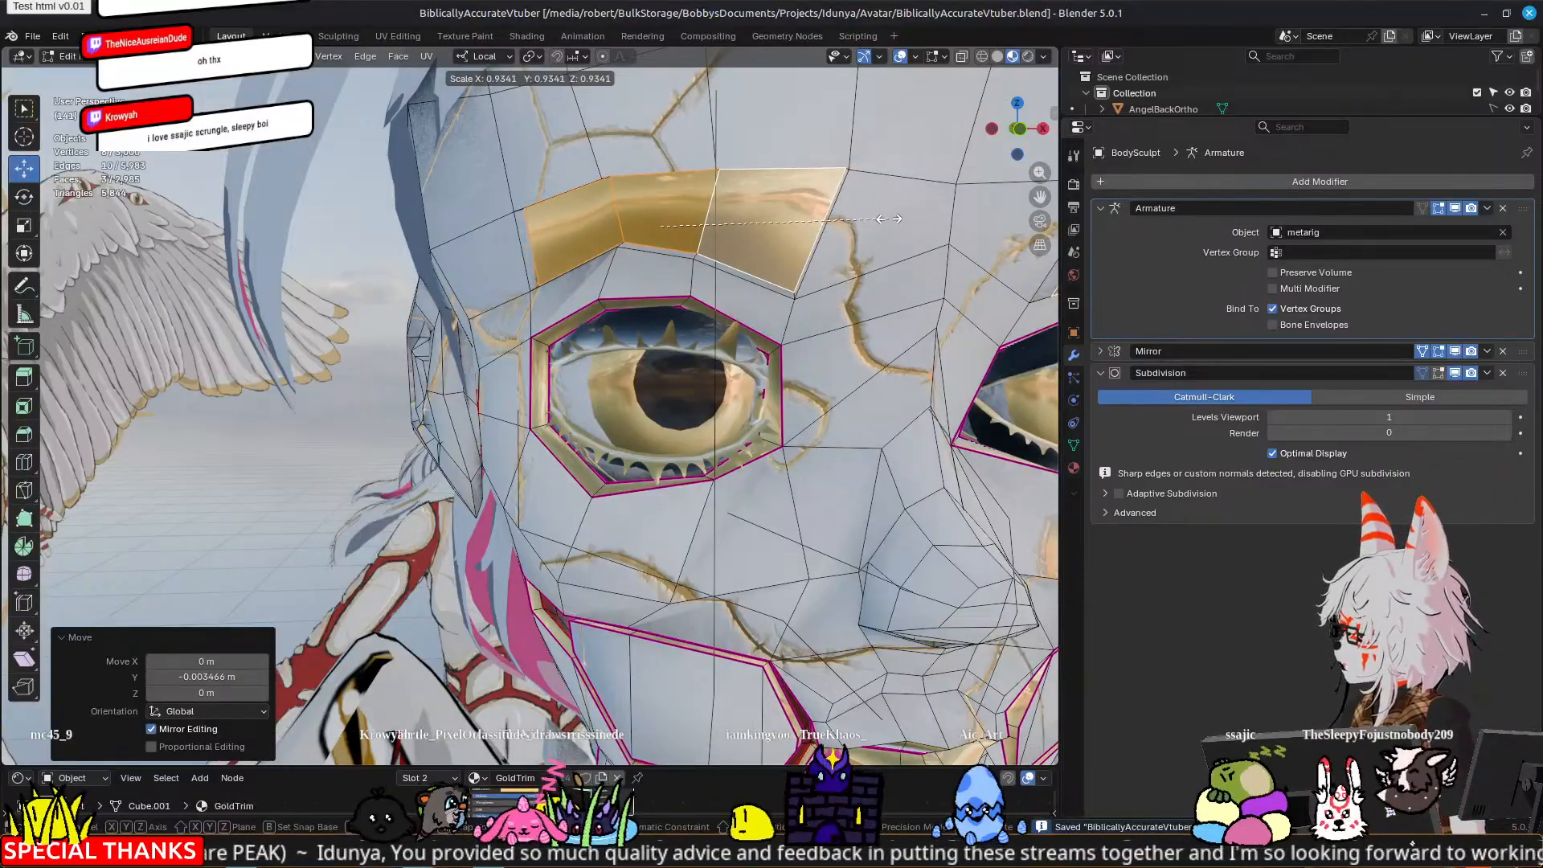
left_click(892, 219)
middle_click_drag(892, 219, 696, 215)
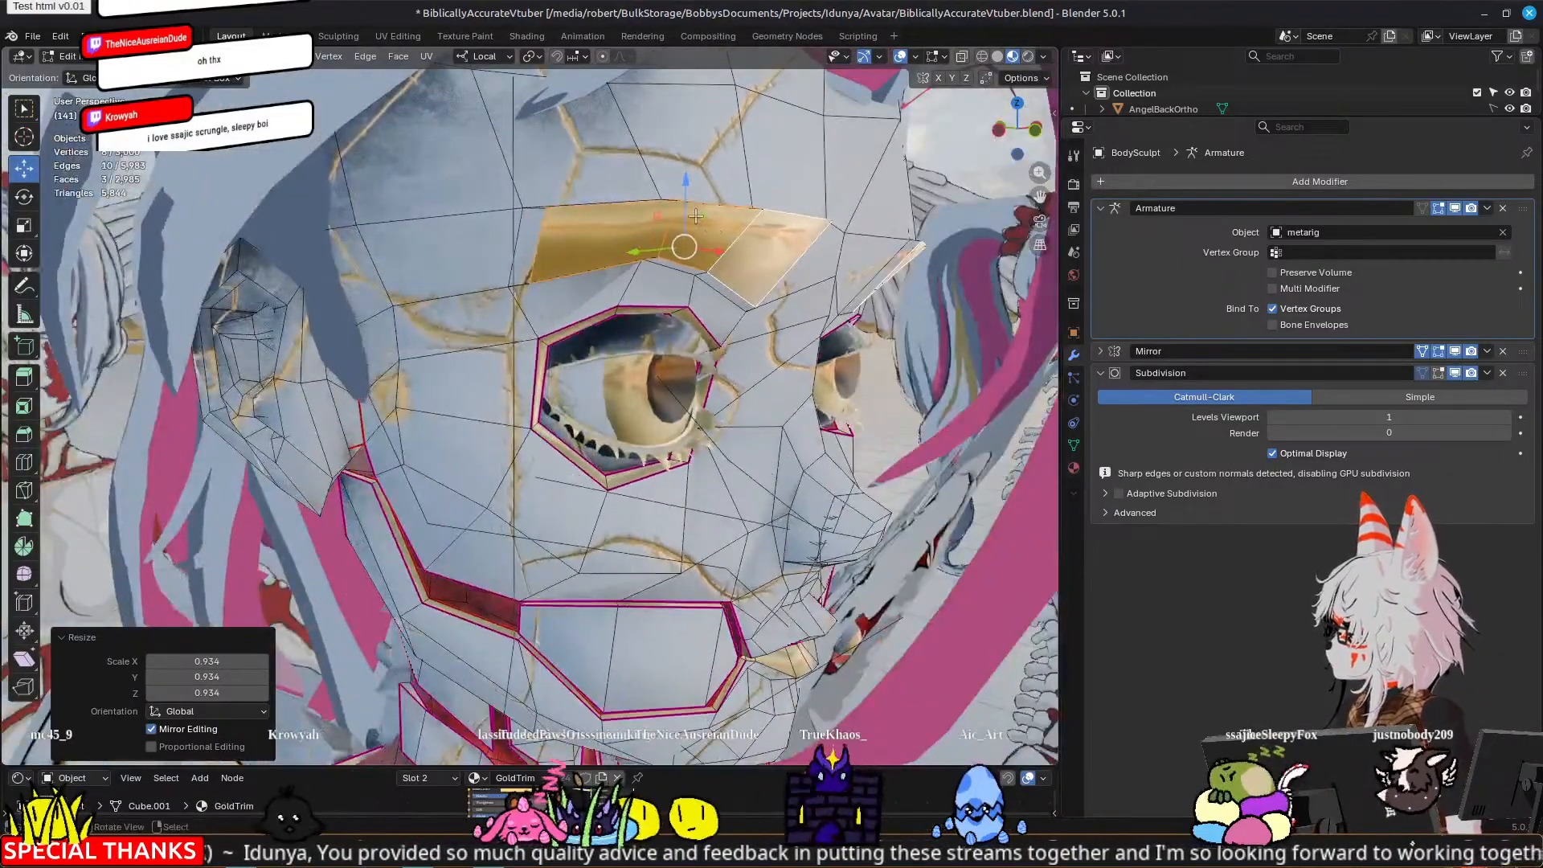
left_click_drag(684, 190, 684, 194)
mouse_move(664, 207)
middle_mouse_down()
mouse_move(592, 257)
mouse_move(561, 229)
mouse_move(560, 248)
mouse_move(645, 232)
middle_mouse_up()
left_click_drag(722, 243, 713, 243)
middle_click_drag(713, 243, 556, 266)
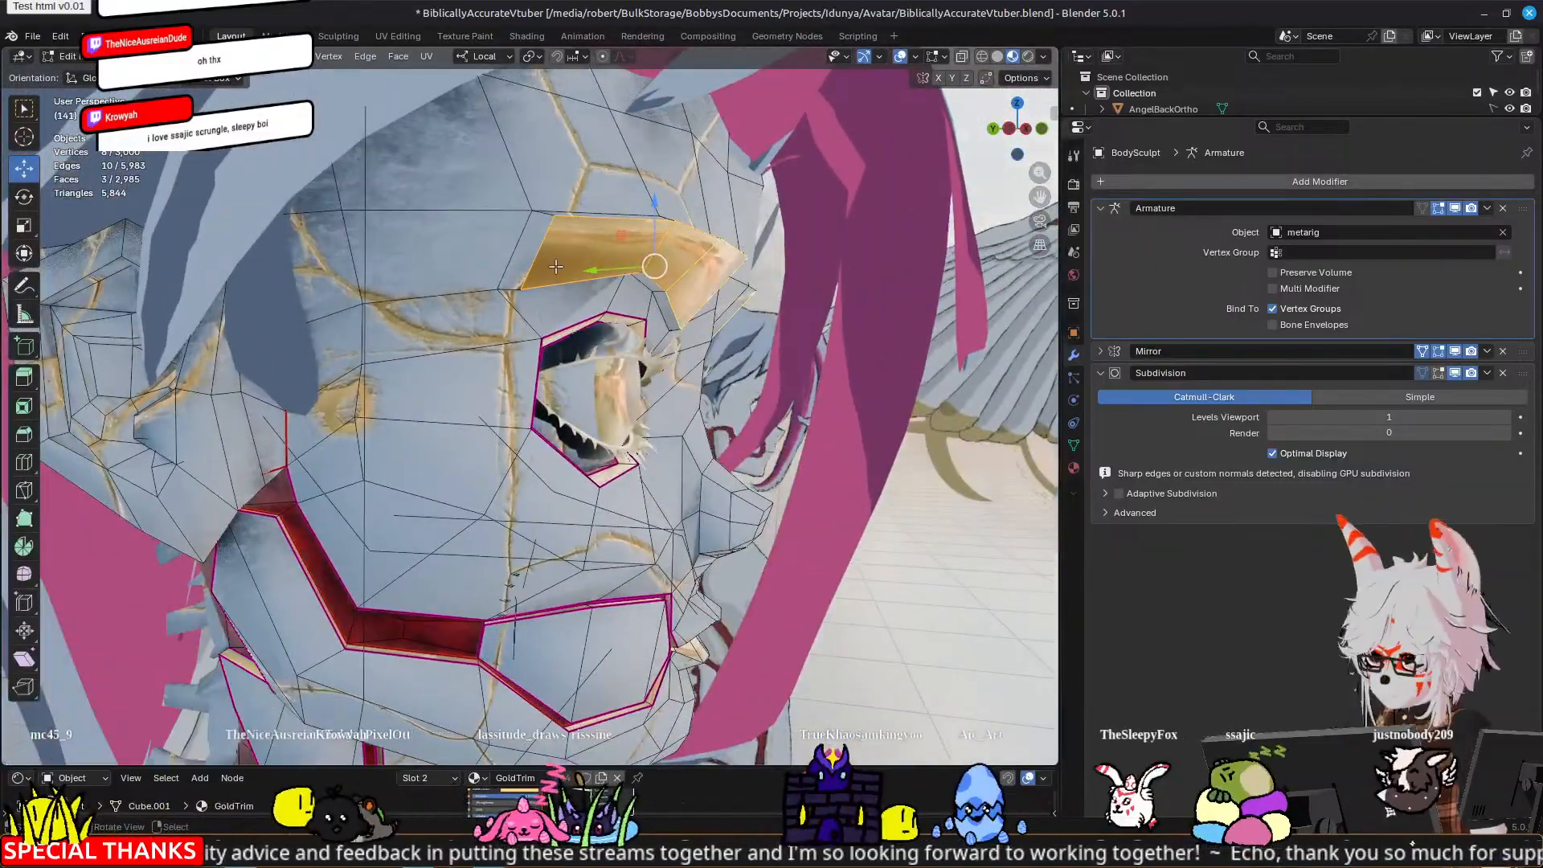
Step: Scale down the extruded eyebrow's outer end edge, and scale its inner end edge to about 0.818
left_click(540, 235)
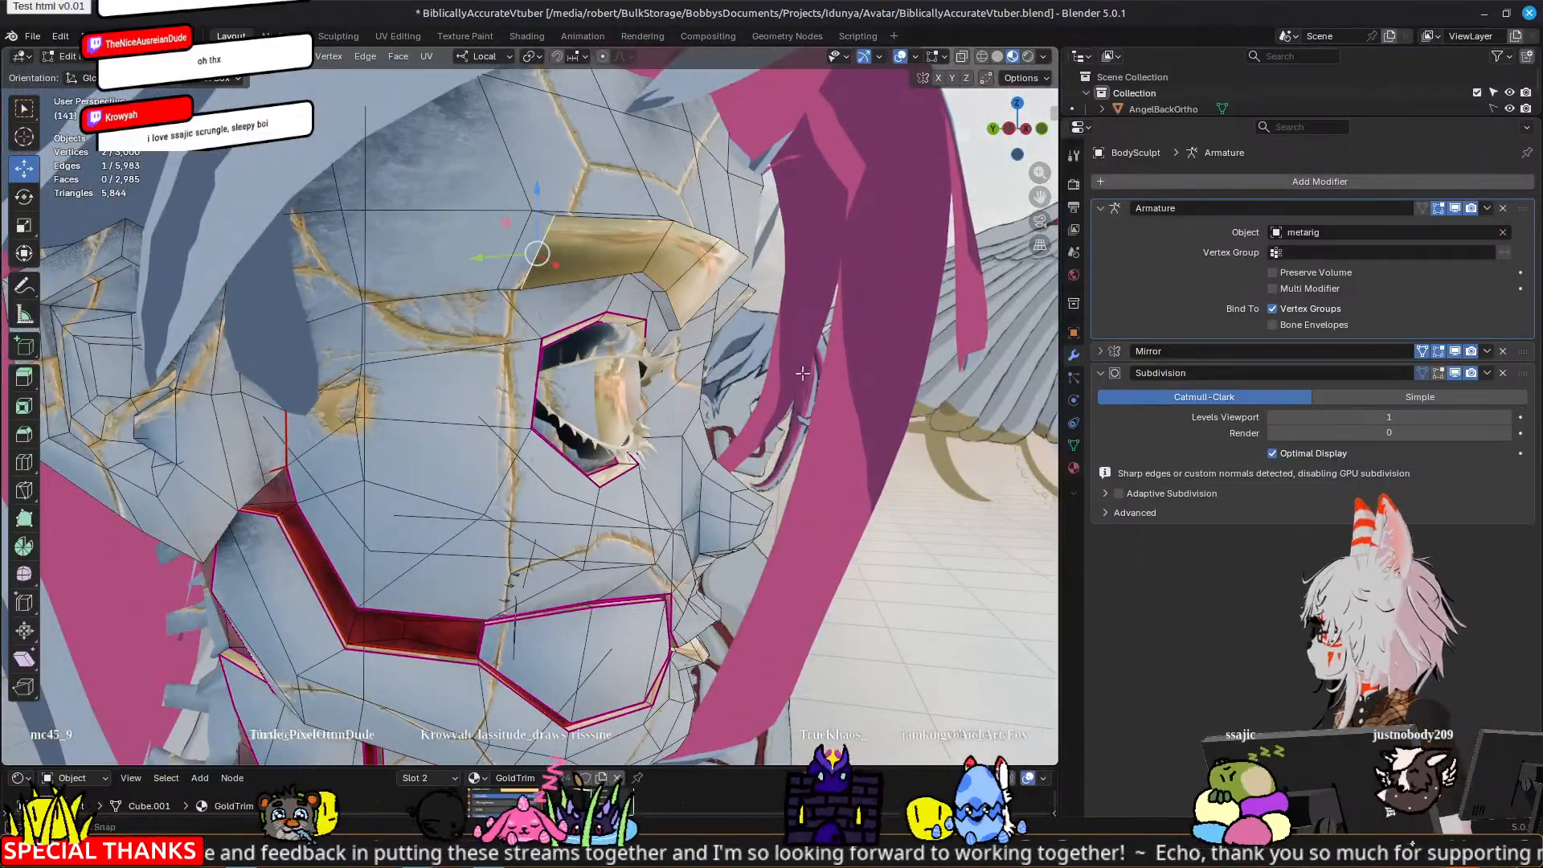
middle_click_drag(880, 396, 827, 246)
key("s")
left_click(784, 388)
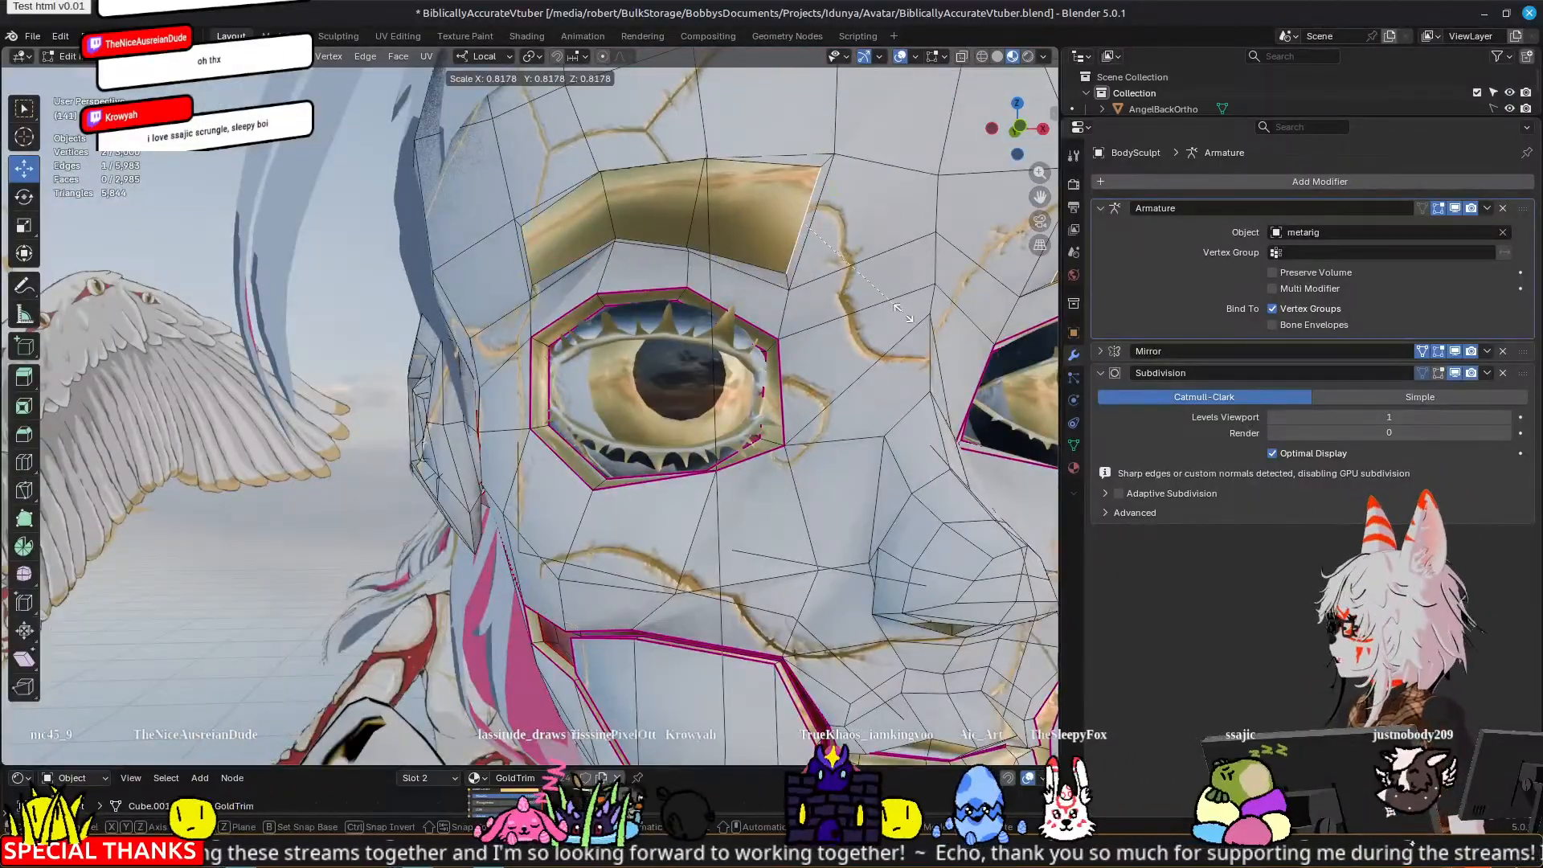
Step: Scale the eyebrow's two middle cross edges separately, the one nearer the temple to 0.906
left_click(700, 207)
key("s")
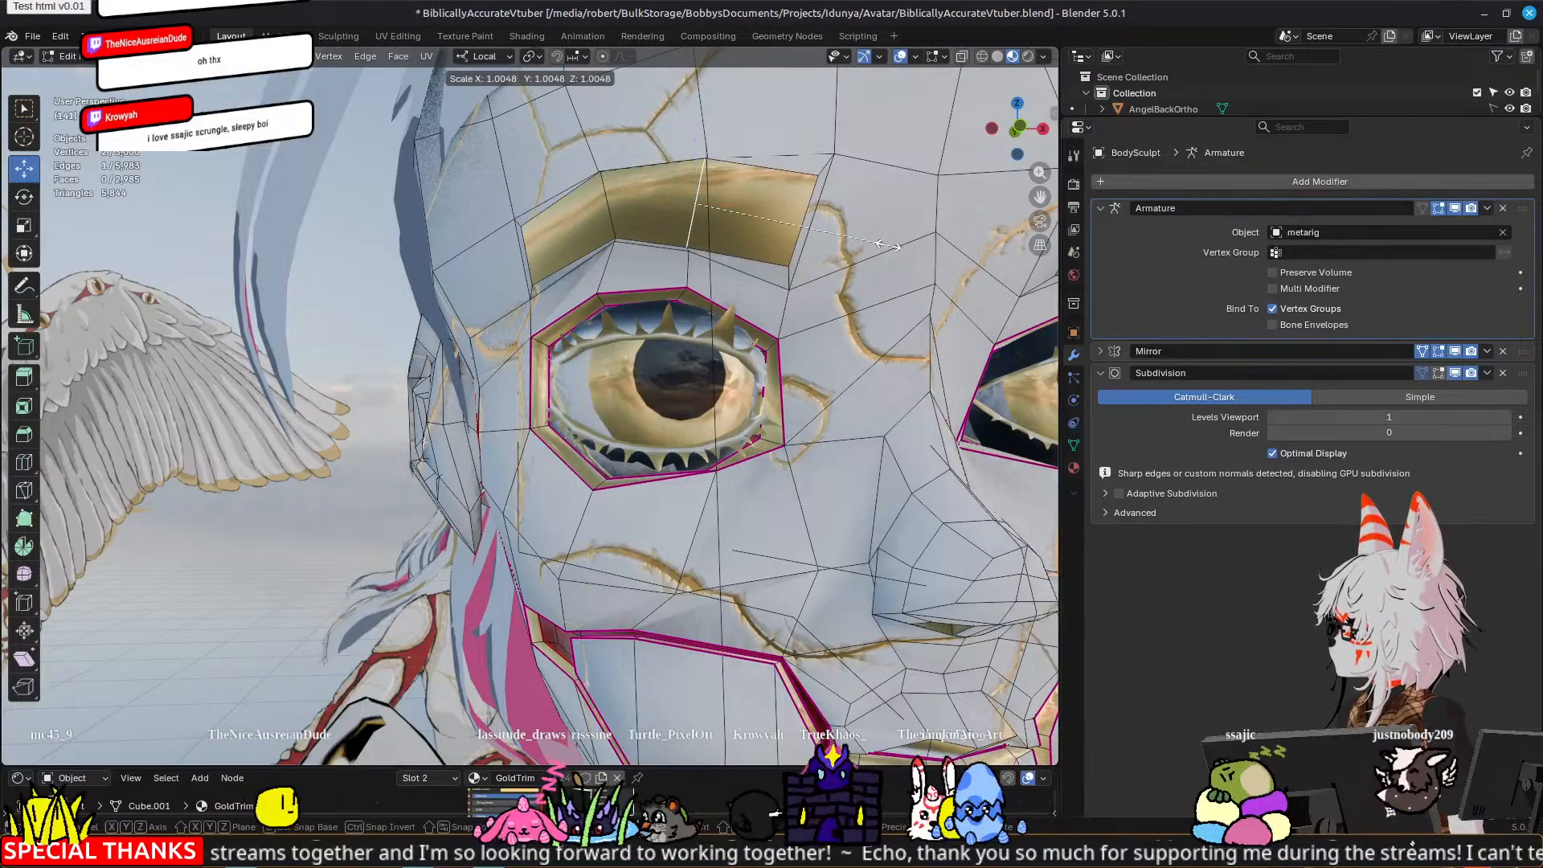
left_click(864, 241)
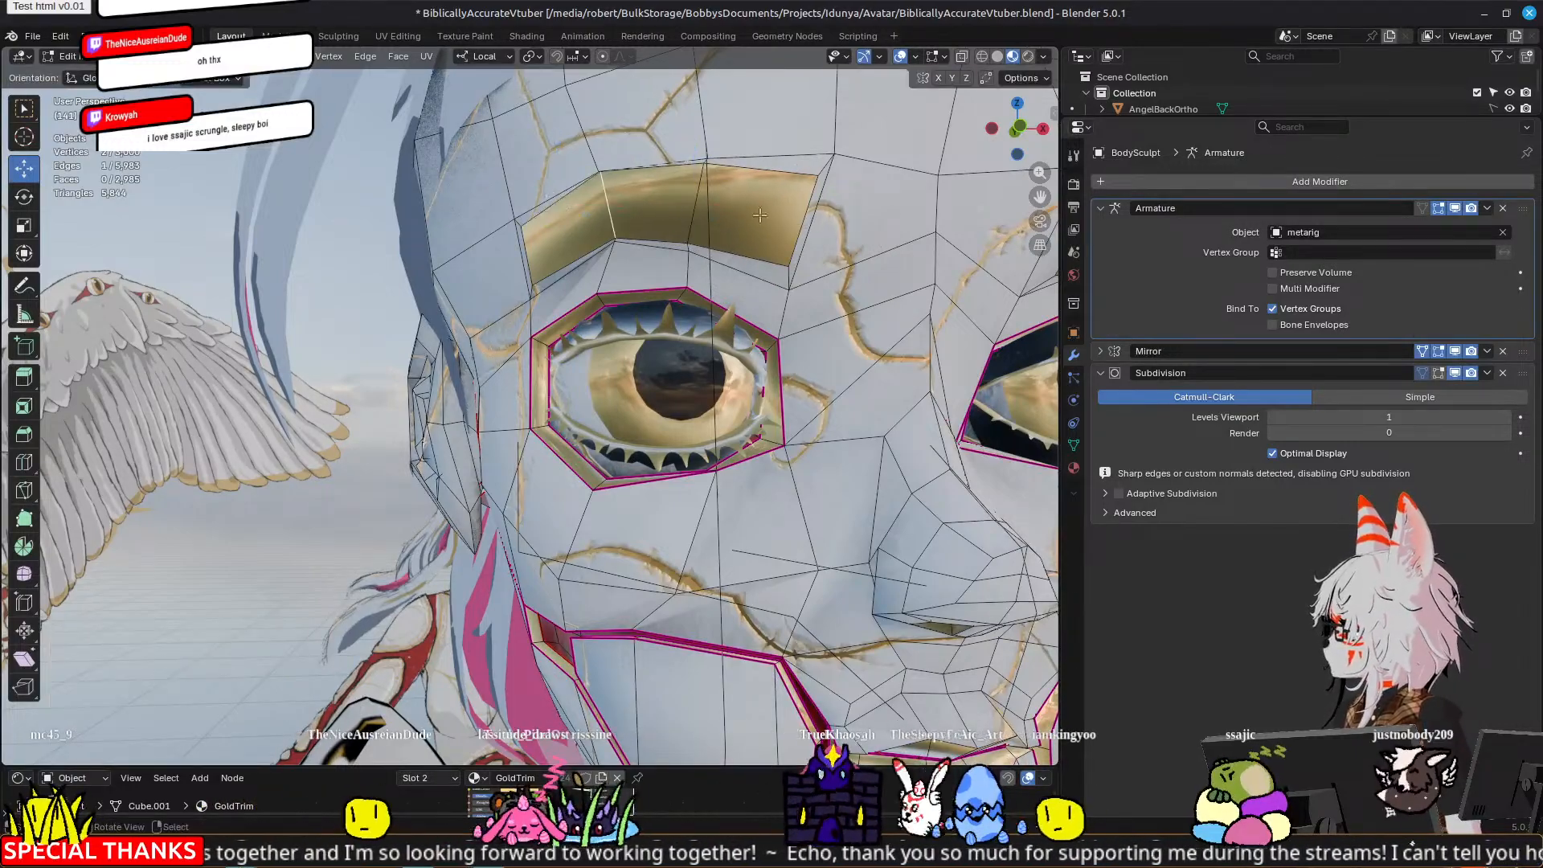
key("s")
left_click(832, 218)
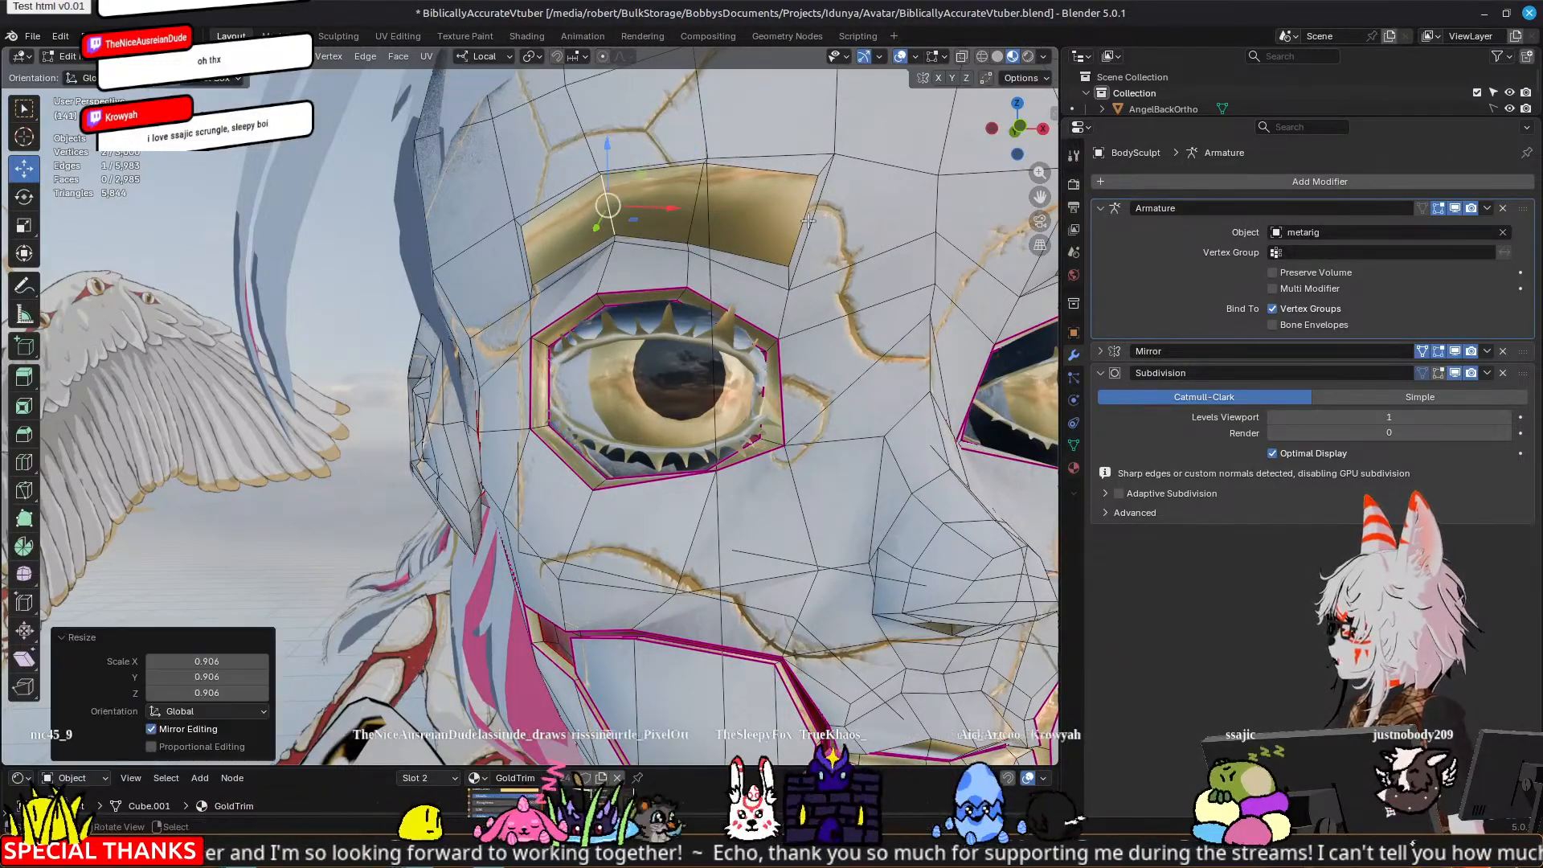
Step: Scale the eyebrow's inner end edge to about 0.815, resize its outer end edge slightly, and check the brows in Object Mode
key("s")
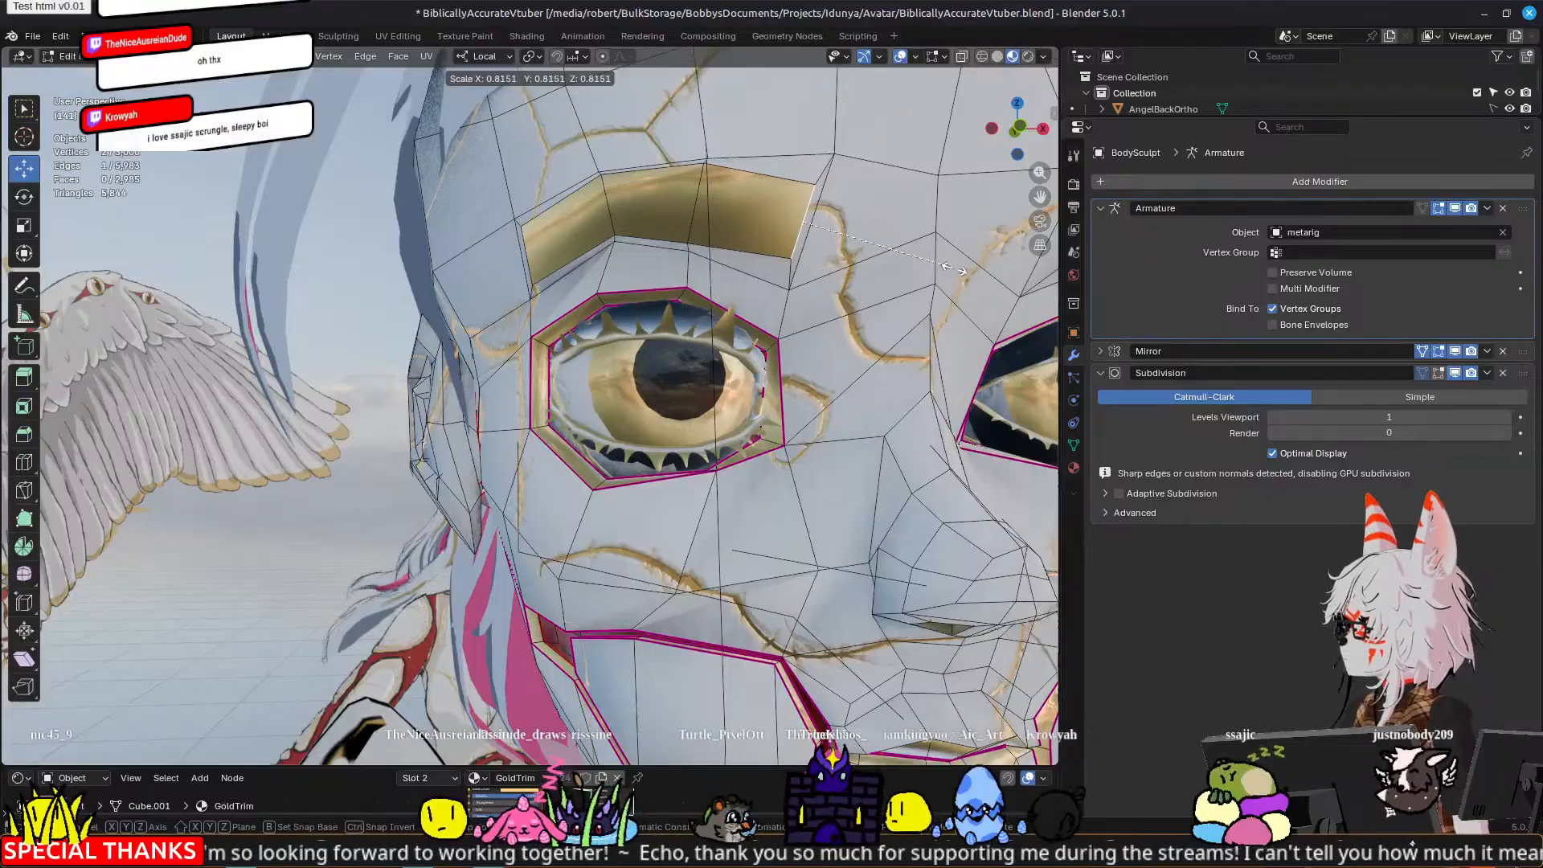
left_click(957, 269)
left_click(526, 256)
key("s")
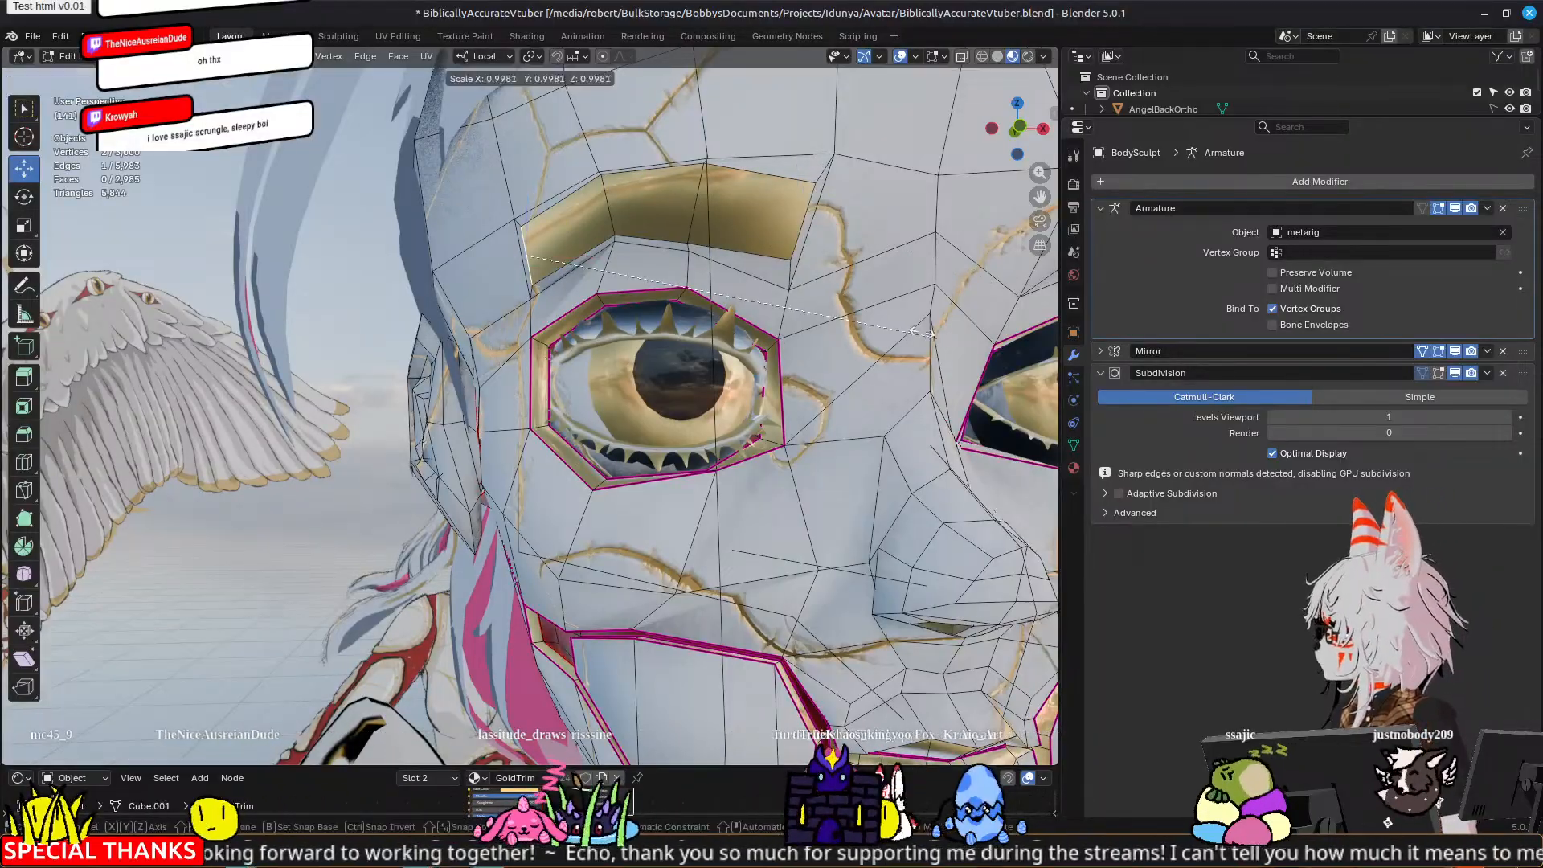
left_click(876, 322)
key("Tab")
scroll(842, 374, "down", 4)
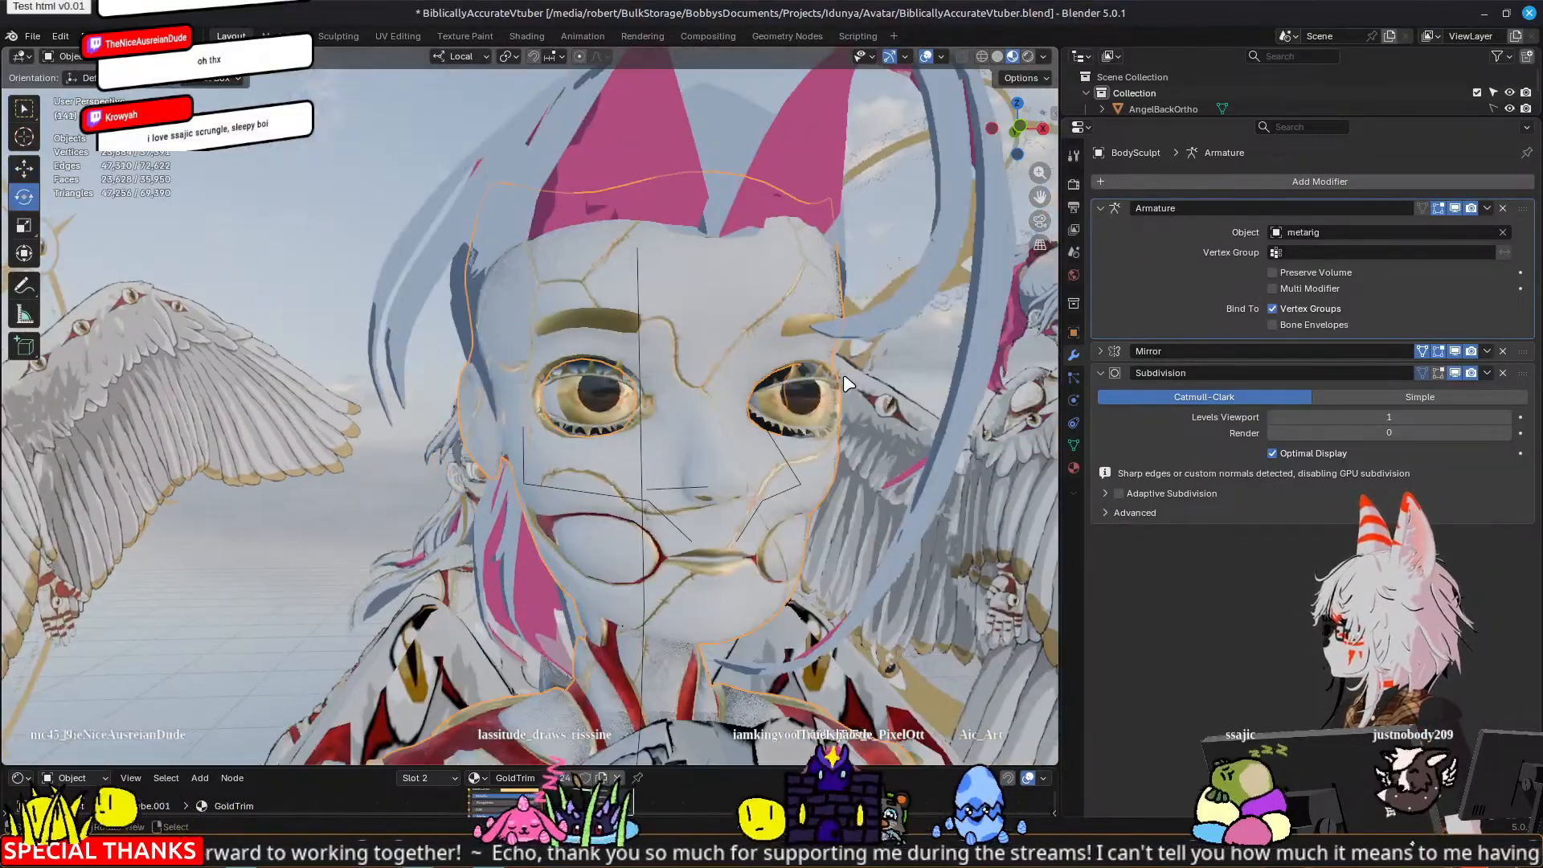
scroll(696, 436, "down", 2)
middle_click_drag(696, 437, 560, 362)
Step: Assign the GoldTrim material to the loop of side faces around the raised eyebrow and check it in Object Mode
key("Tab")
scroll(560, 361, "up", 6)
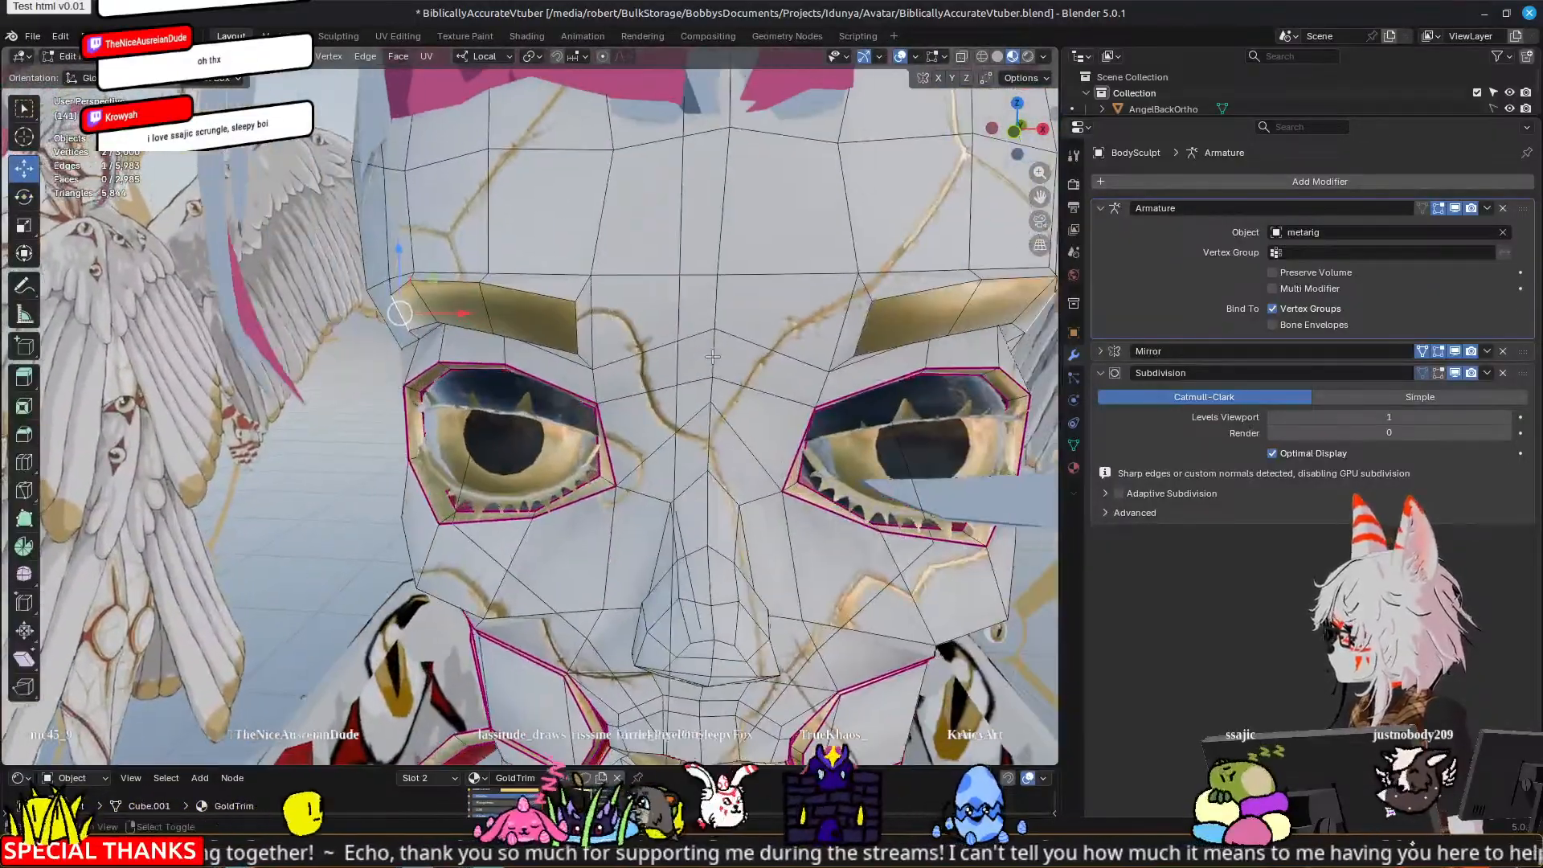
key("3")
left_click(582, 293, "alt")
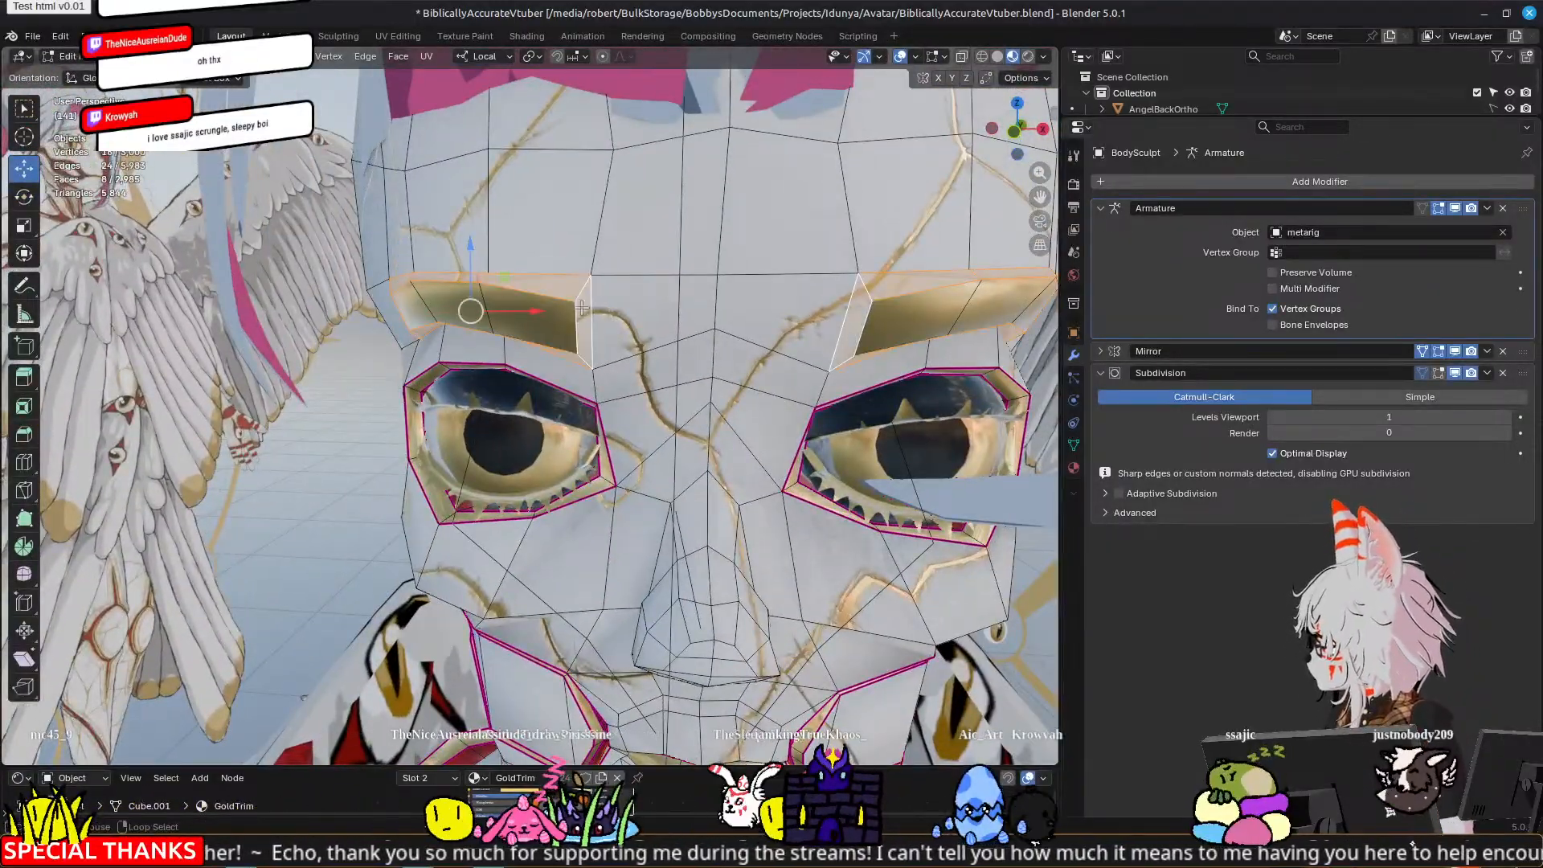
middle_click_drag(582, 293, 1049, 322)
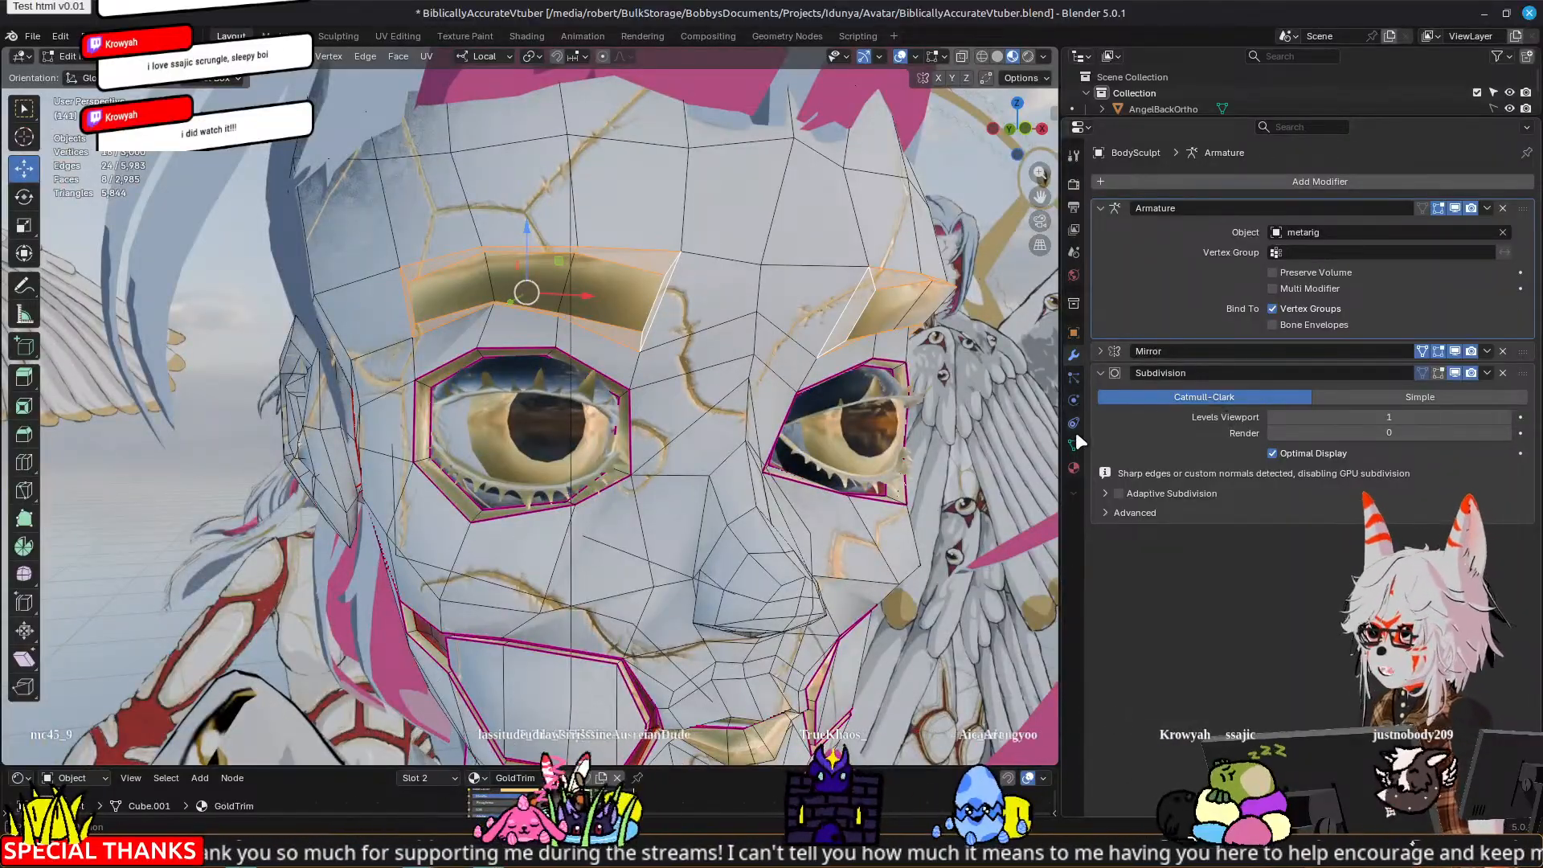
left_click(1074, 467)
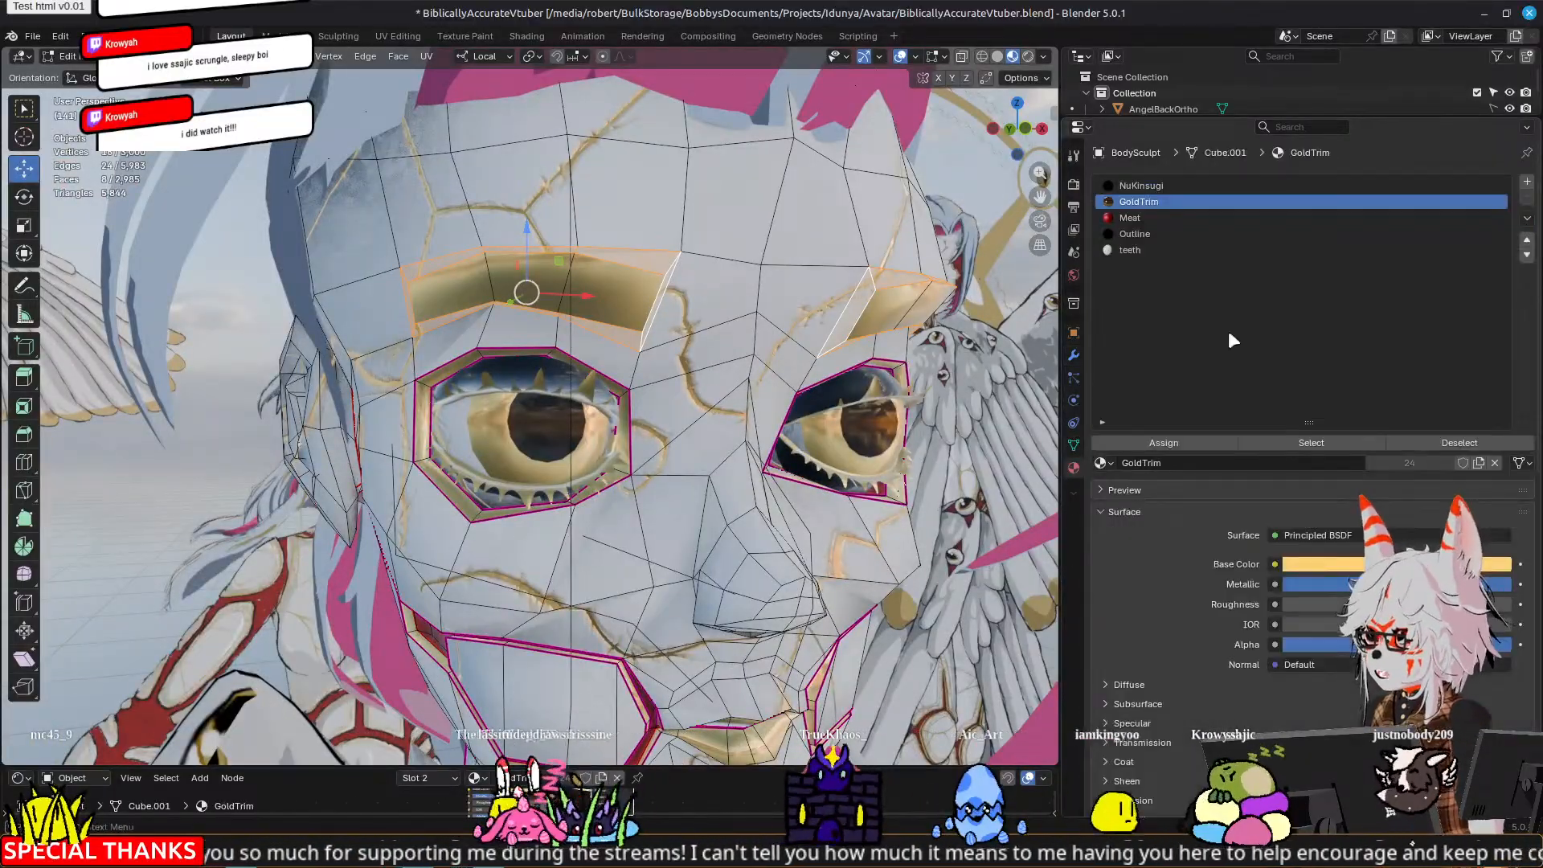
left_click(1170, 447)
key("Tab")
scroll(684, 393, "down", 4)
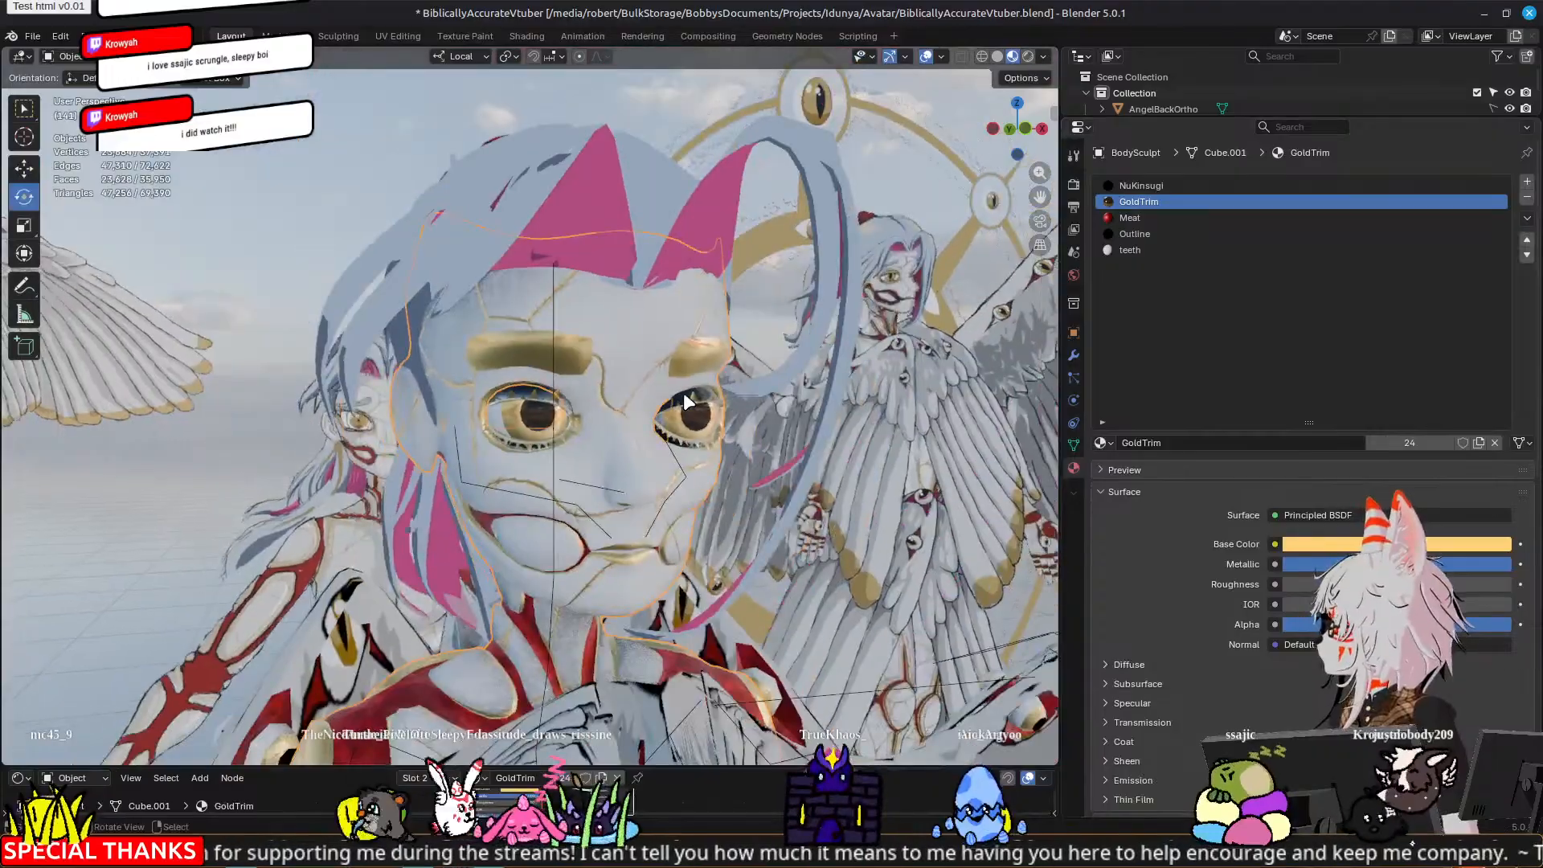
Step: Reassign the eyebrow's selected side faces to the NuKinsugi material and return to Object Mode
key("Tab")
left_click(1137, 249)
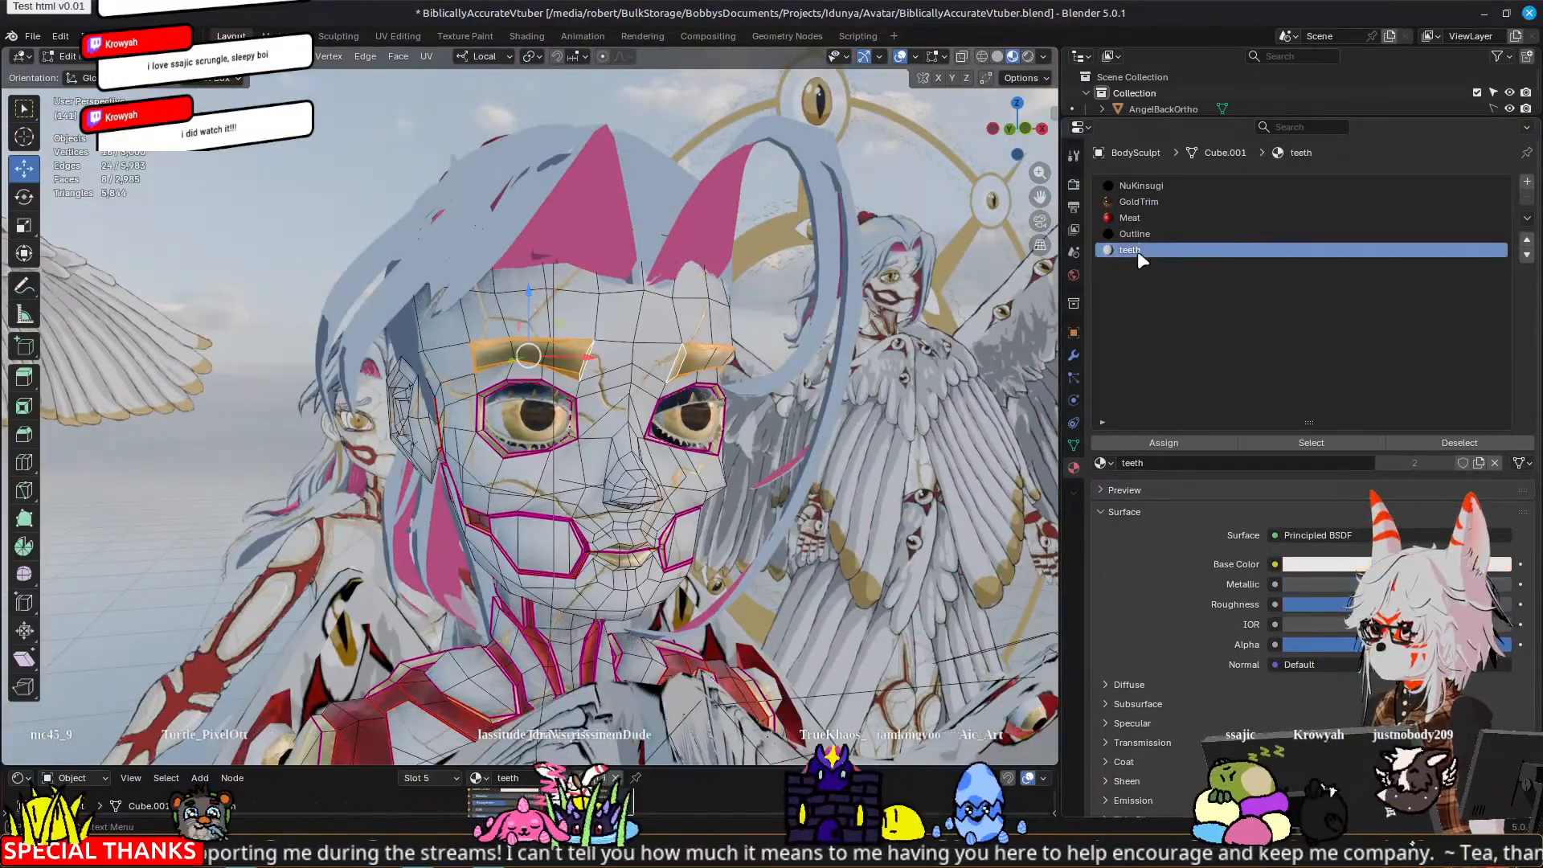
left_click(1155, 186)
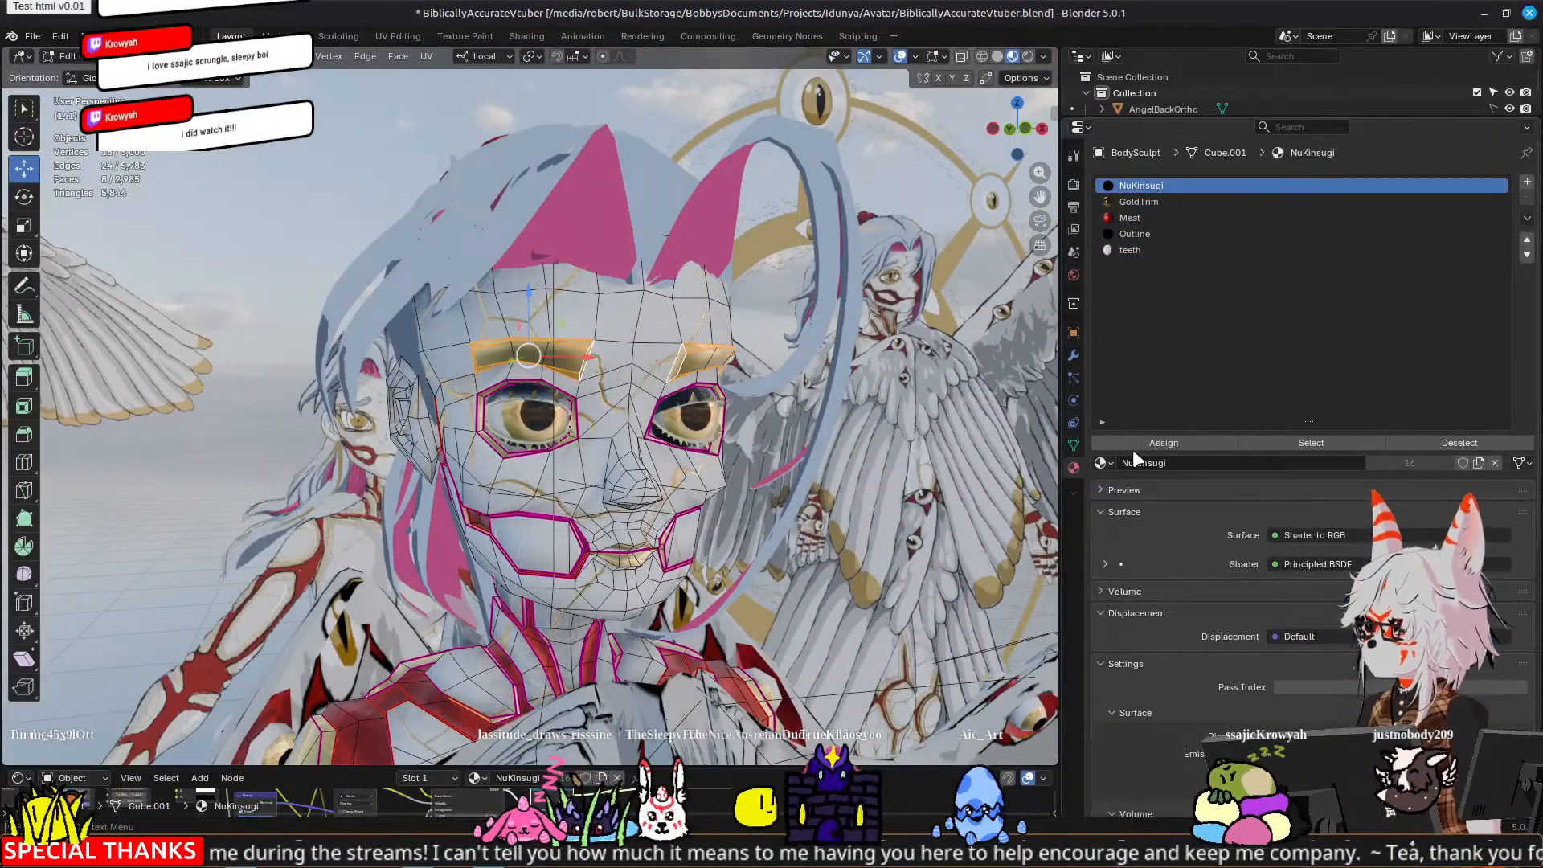
left_click(1128, 447)
key("Tab")
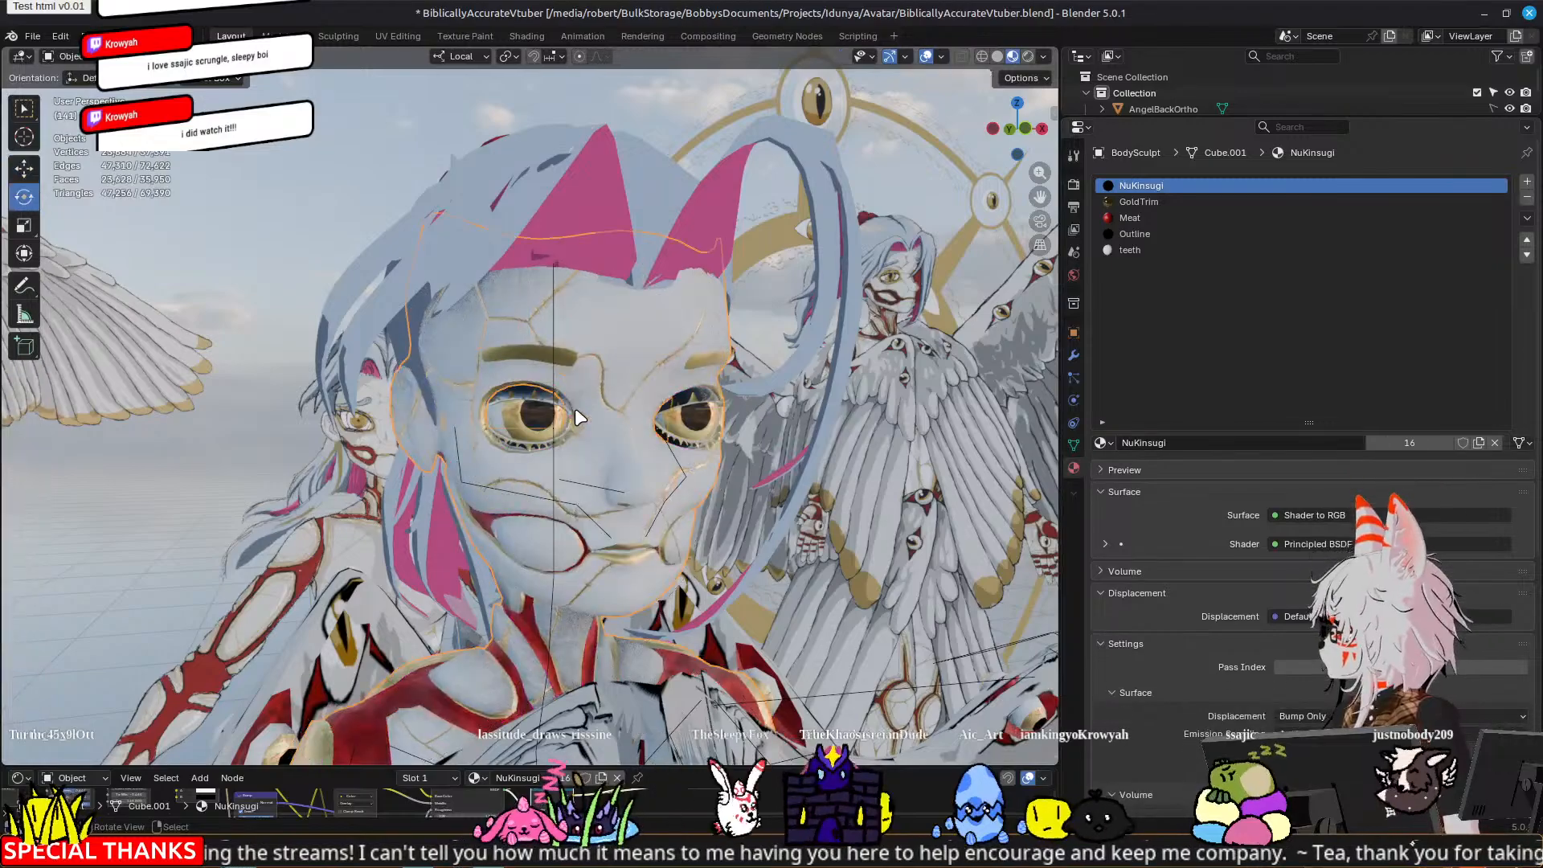
Step: Select the eyebrow's three front faces and add an empty material slot to the body mesh
middle_click_drag(576, 417, 486, 468)
scroll(413, 476, "up", 4)
scroll(602, 306, "up", 4)
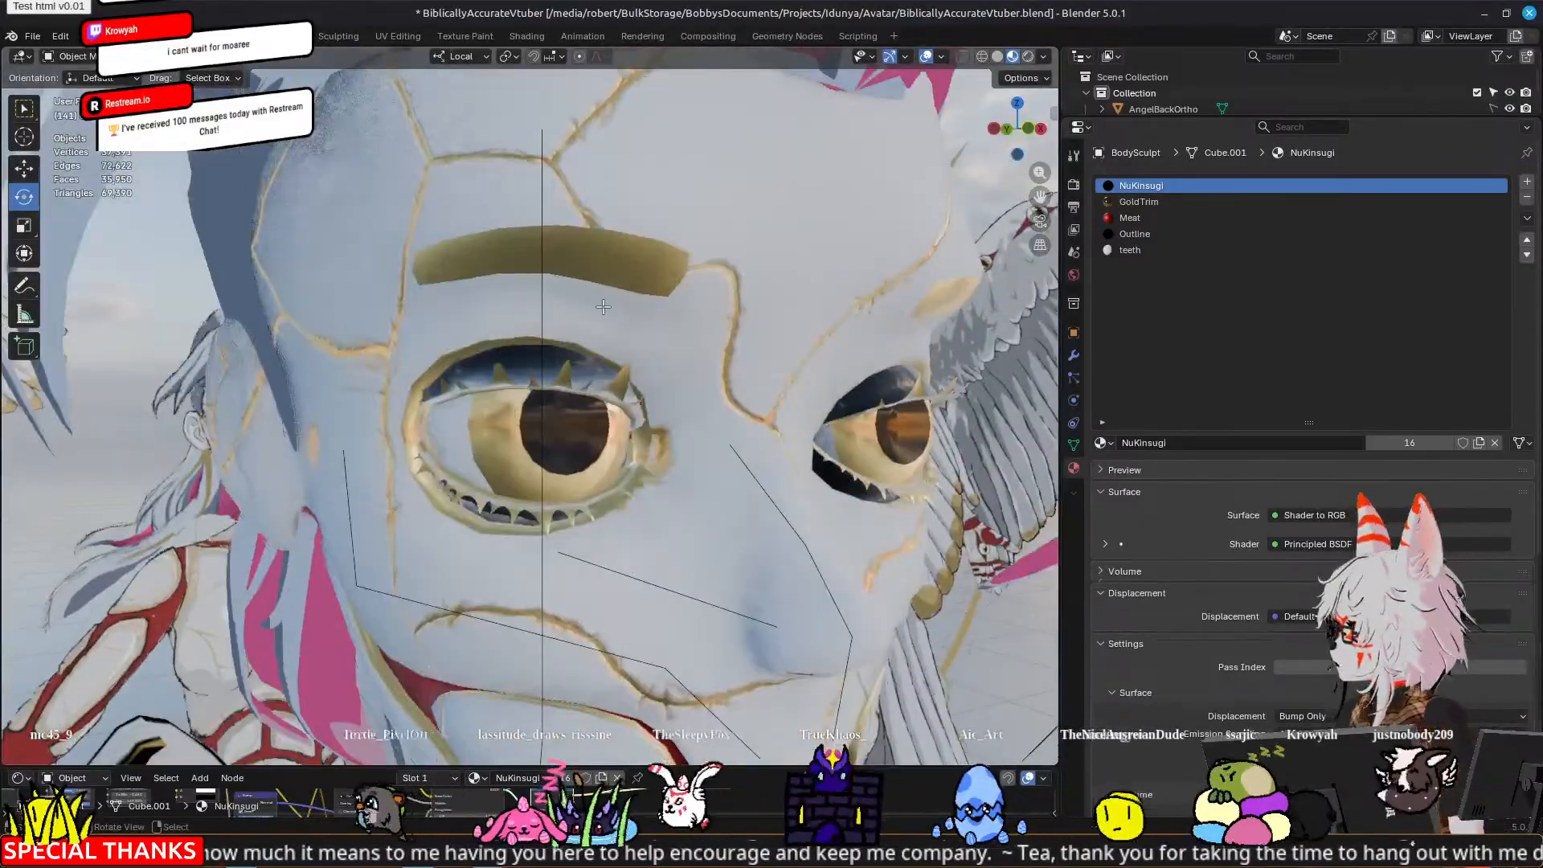
key("Tab")
left_click(585, 264)
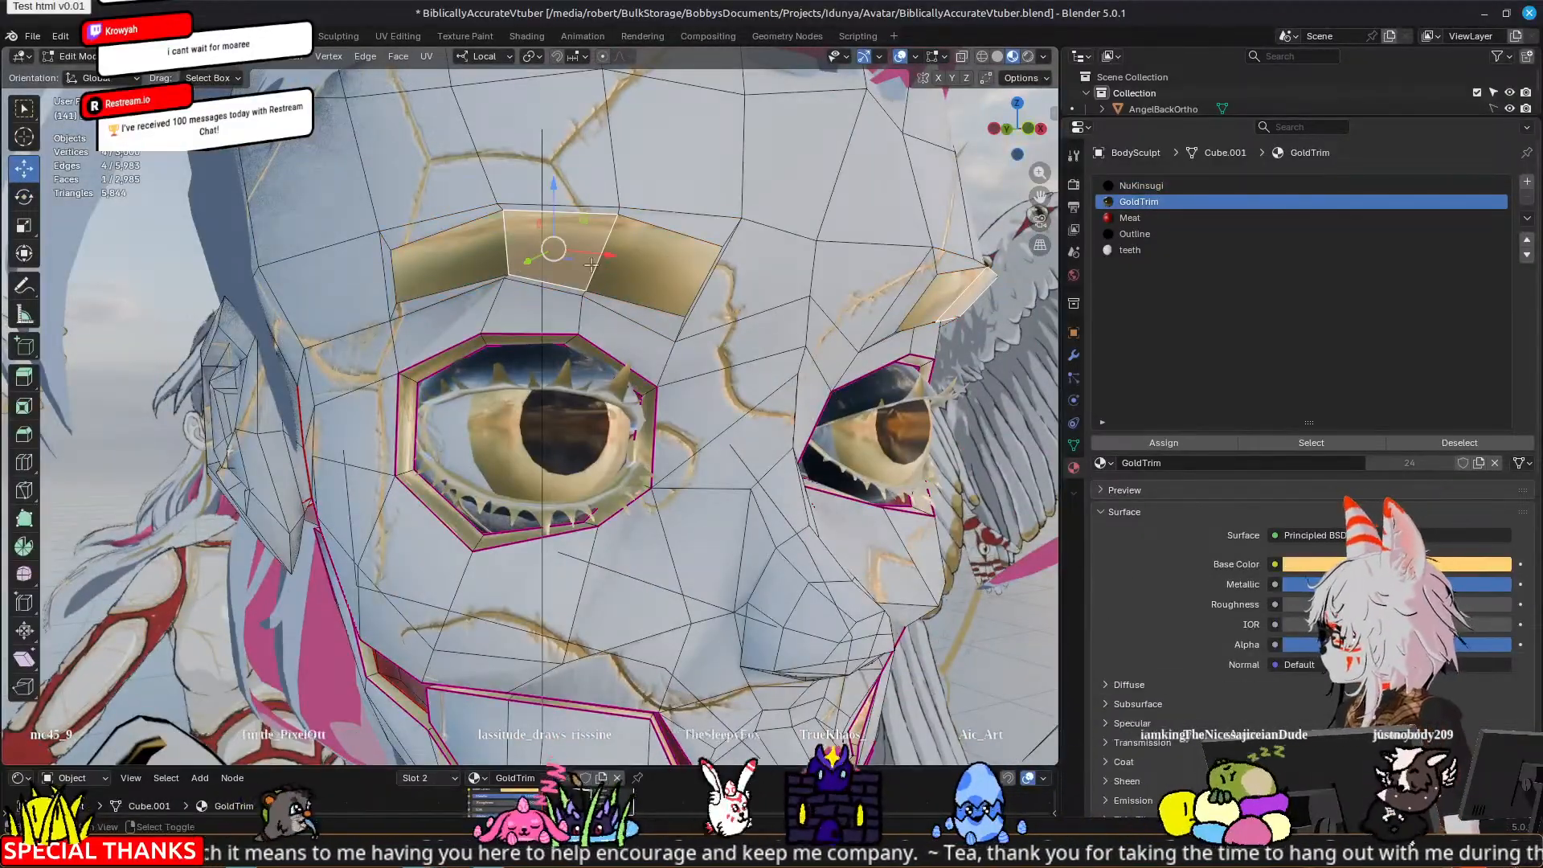
left_click(649, 267, "shift")
left_click(466, 261, "shift")
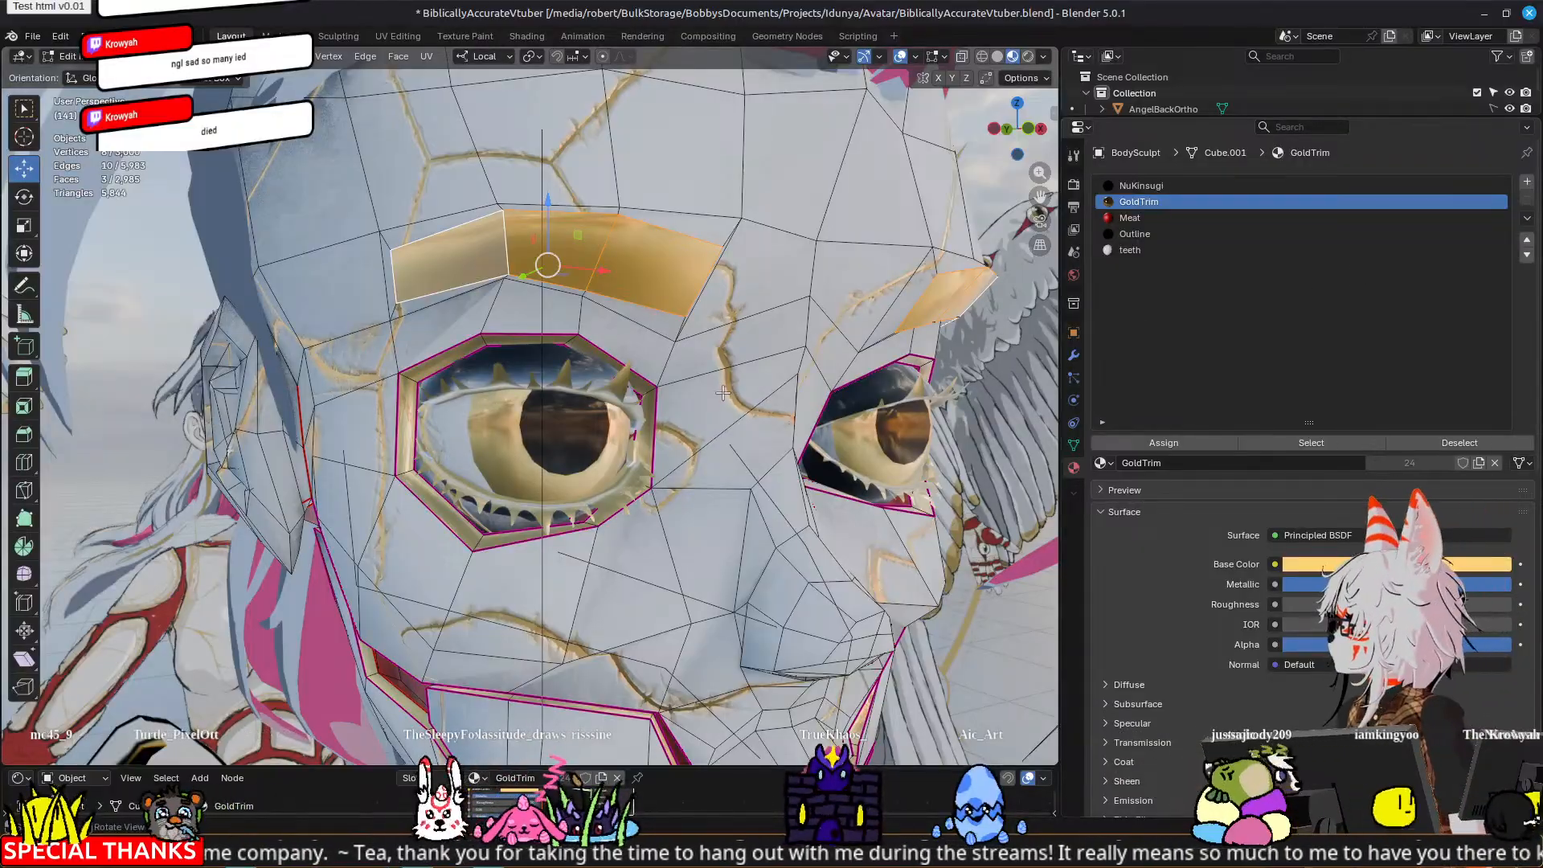
middle_click_drag(549, 413, 505, 406)
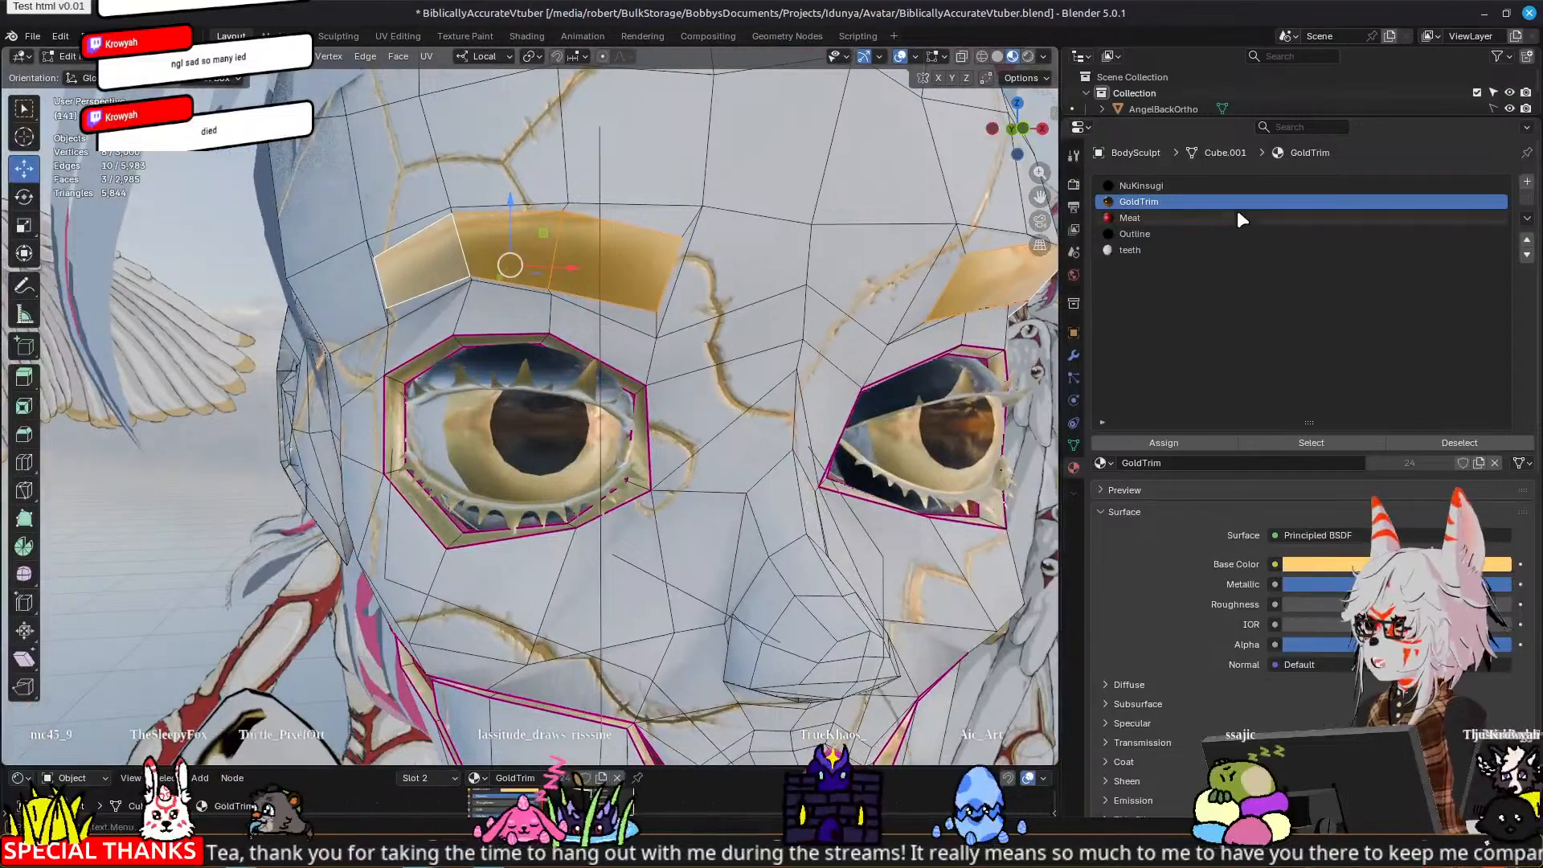
left_click(1527, 185)
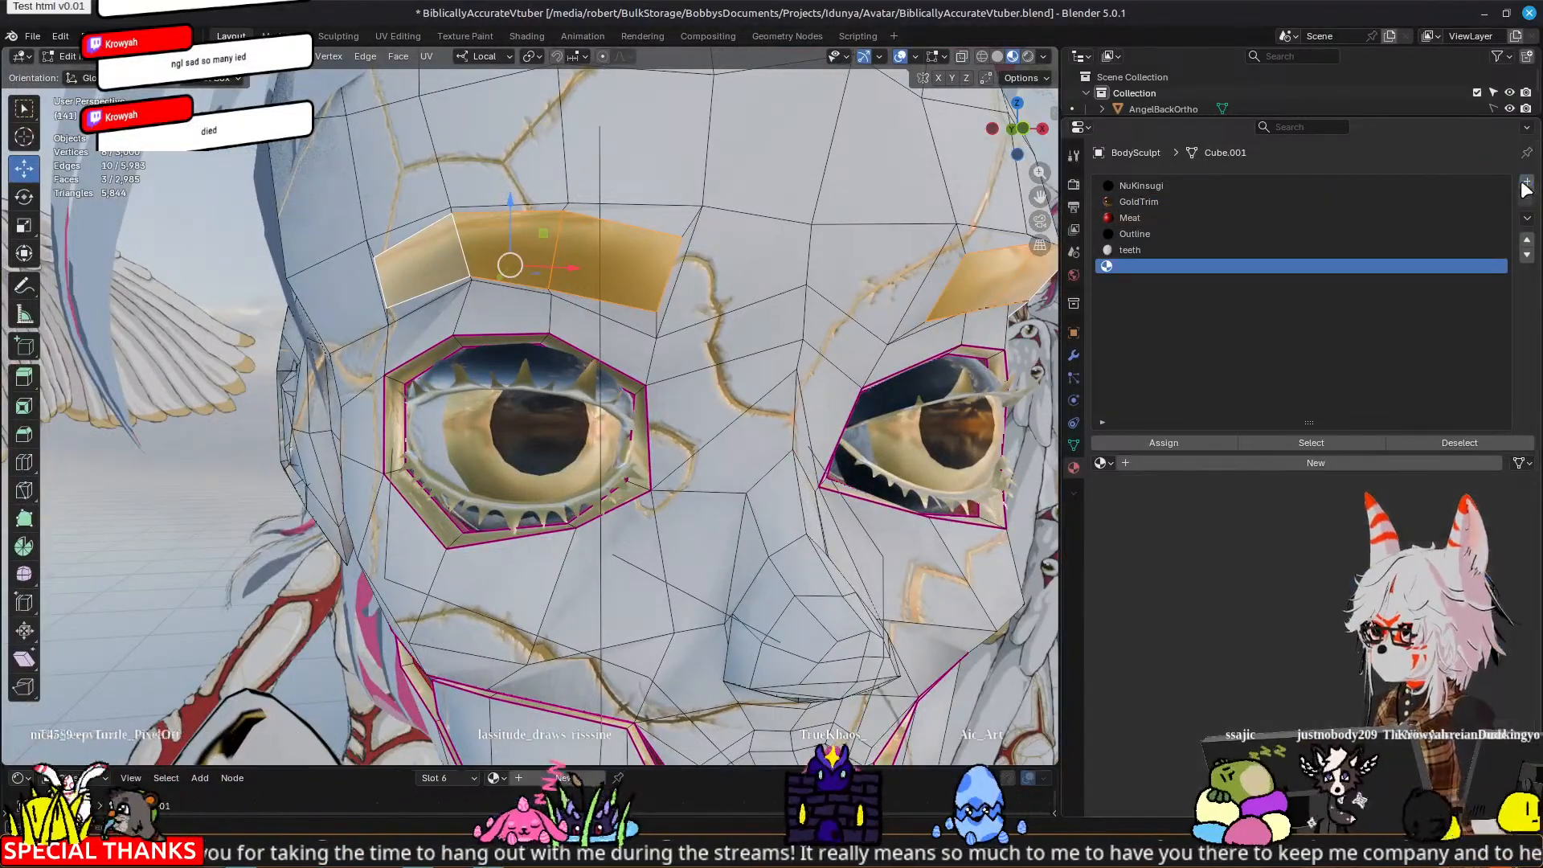
Step: Look through the list of existing materials for one that could suit the eyebrows
left_click(1101, 463)
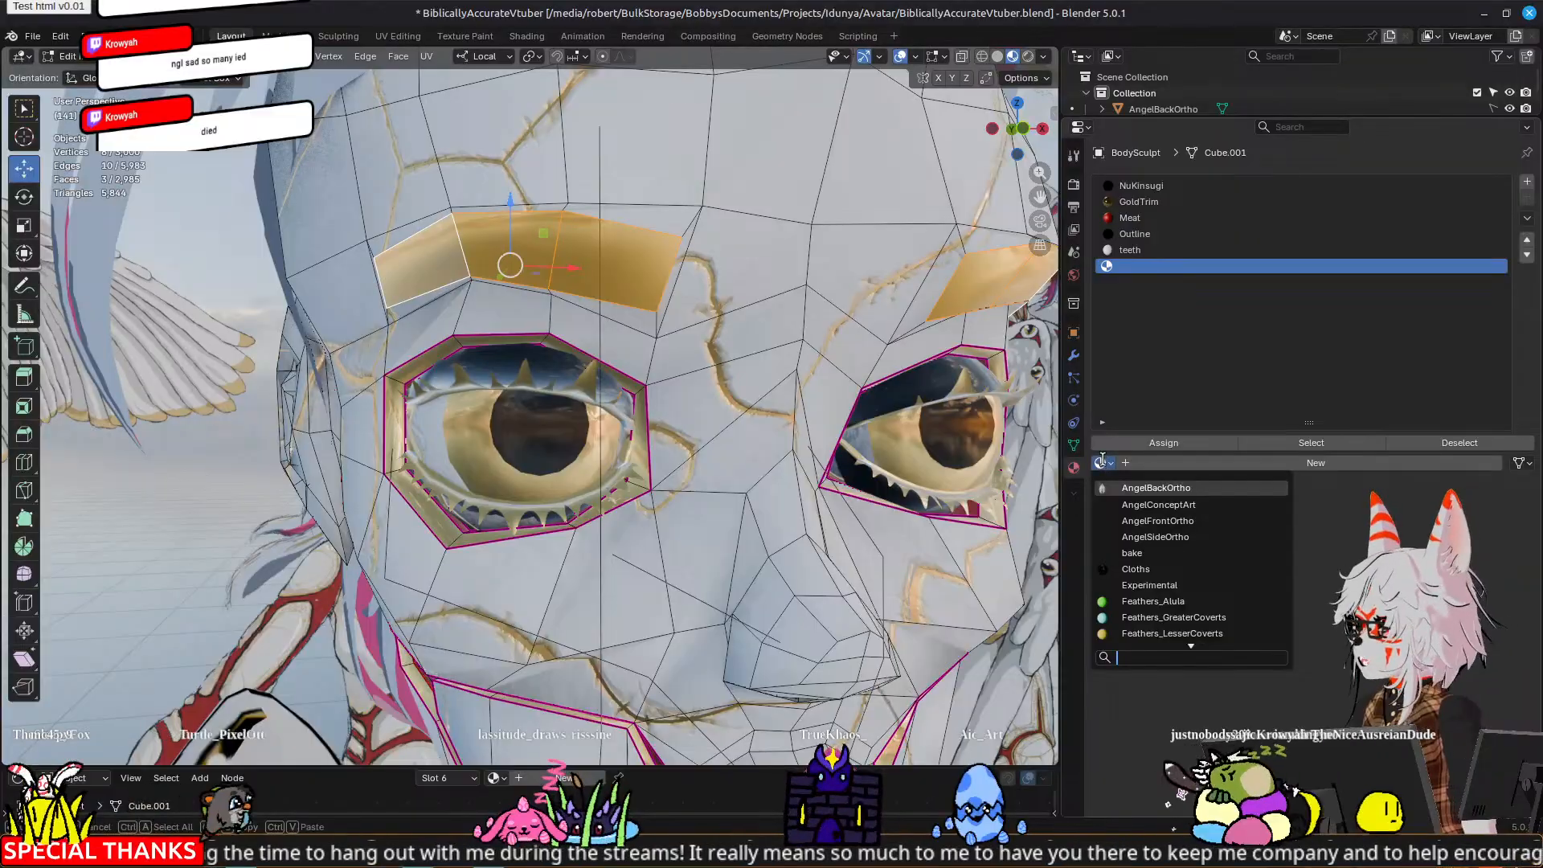
left_click(1099, 463)
left_click(1098, 464)
scroll(1193, 631, "down", 11)
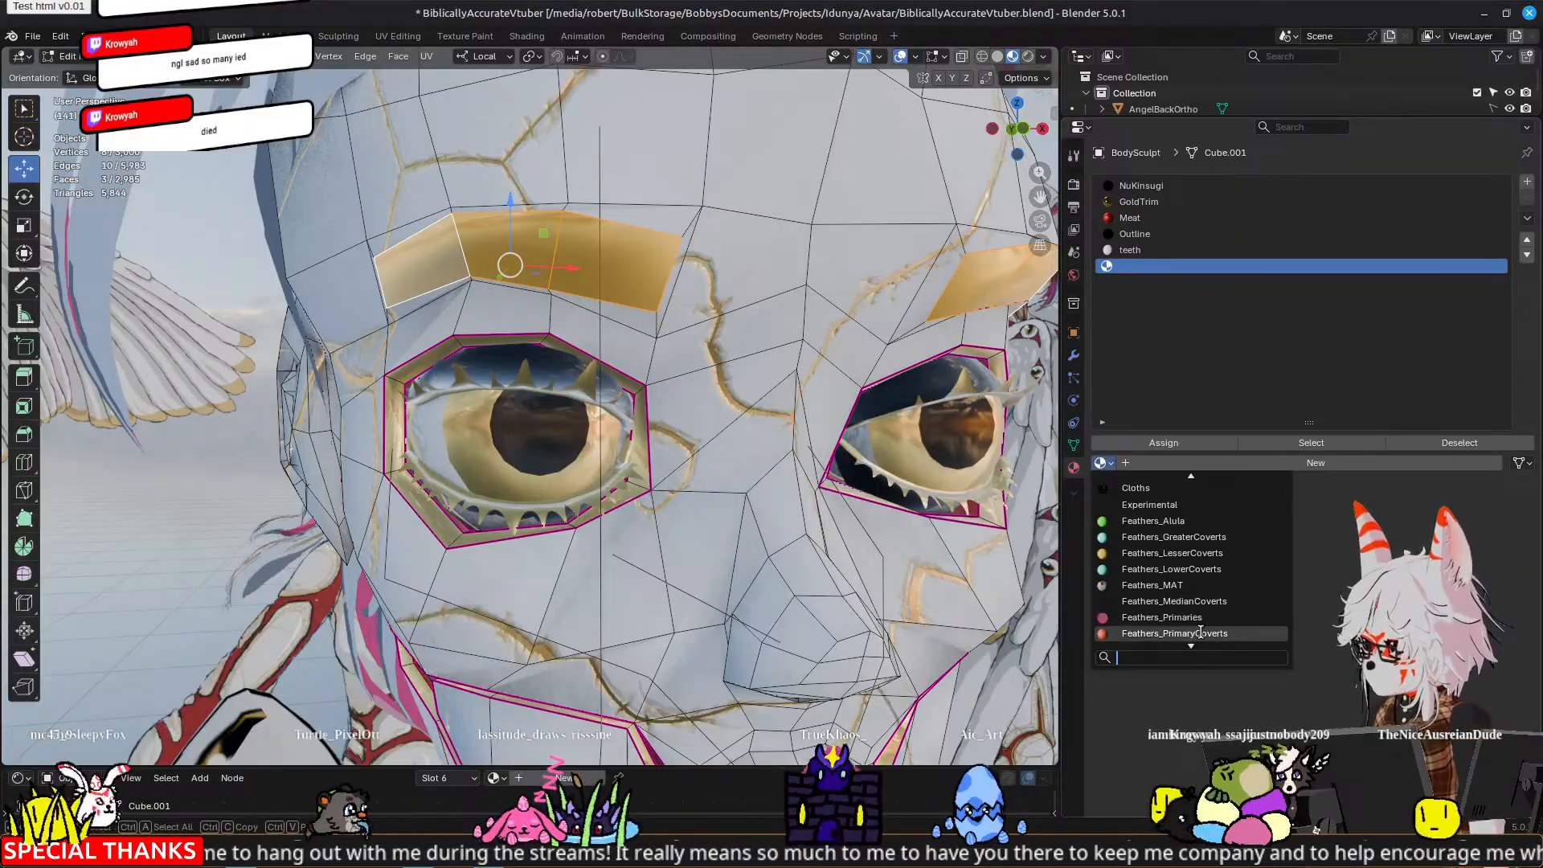
scroll(1200, 632, "down", 5)
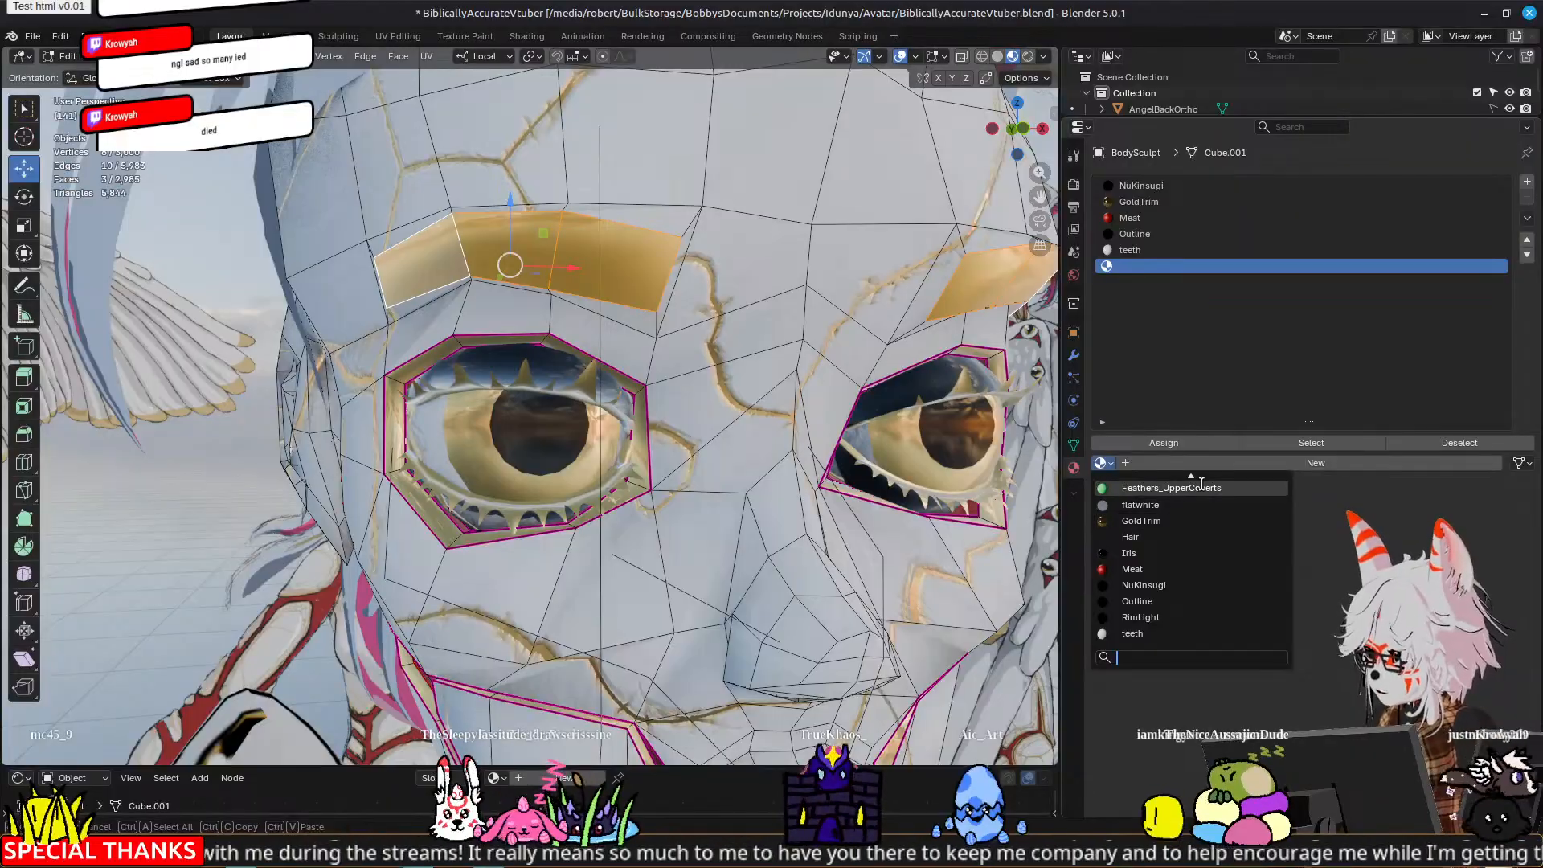
scroll(1201, 485, "up", 7)
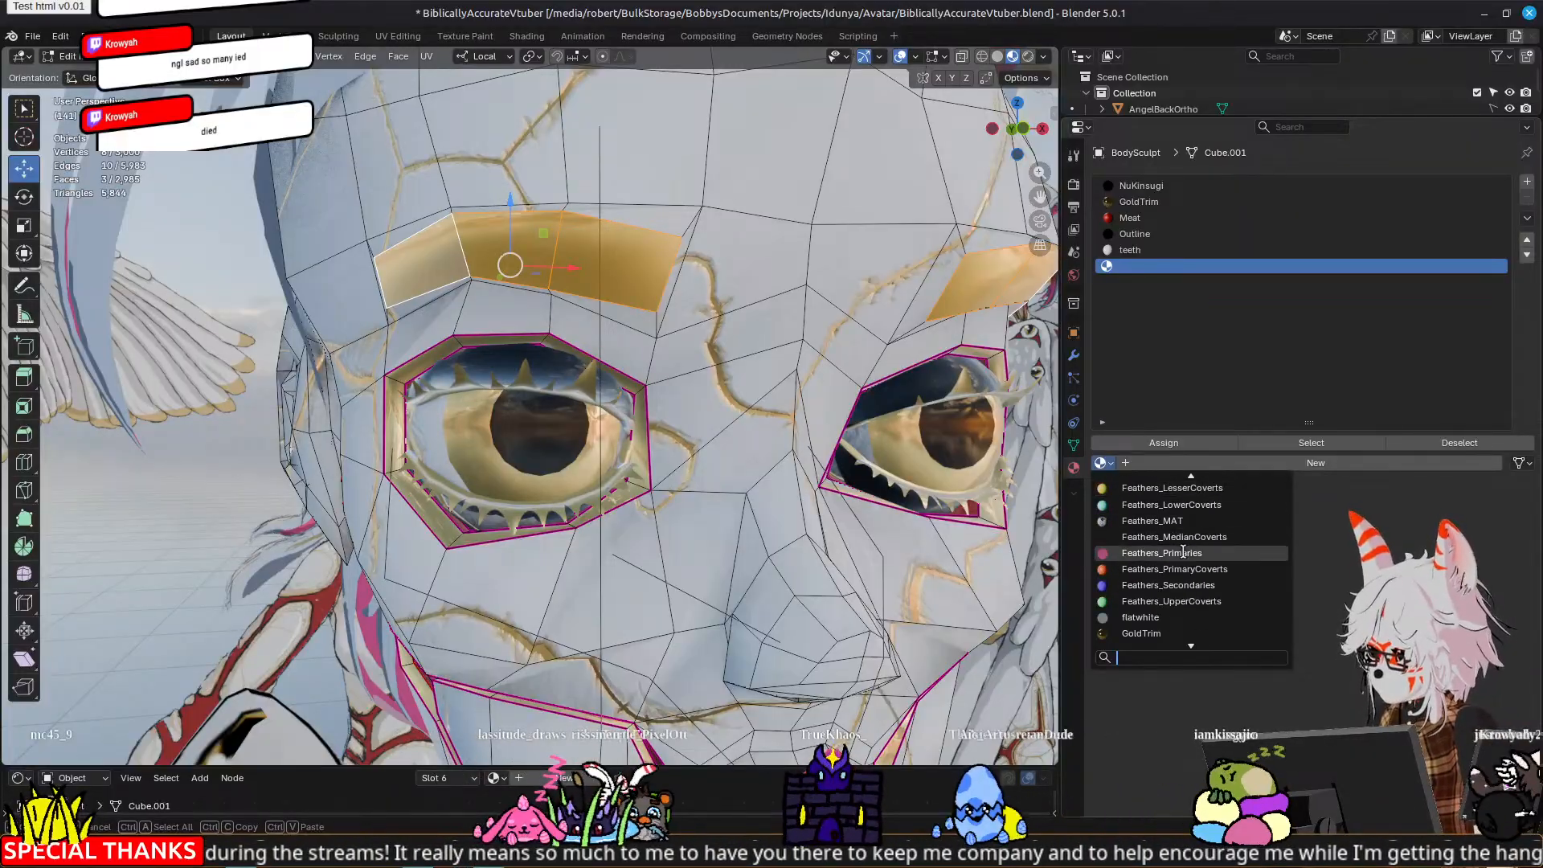
scroll(1183, 552, "up", 5)
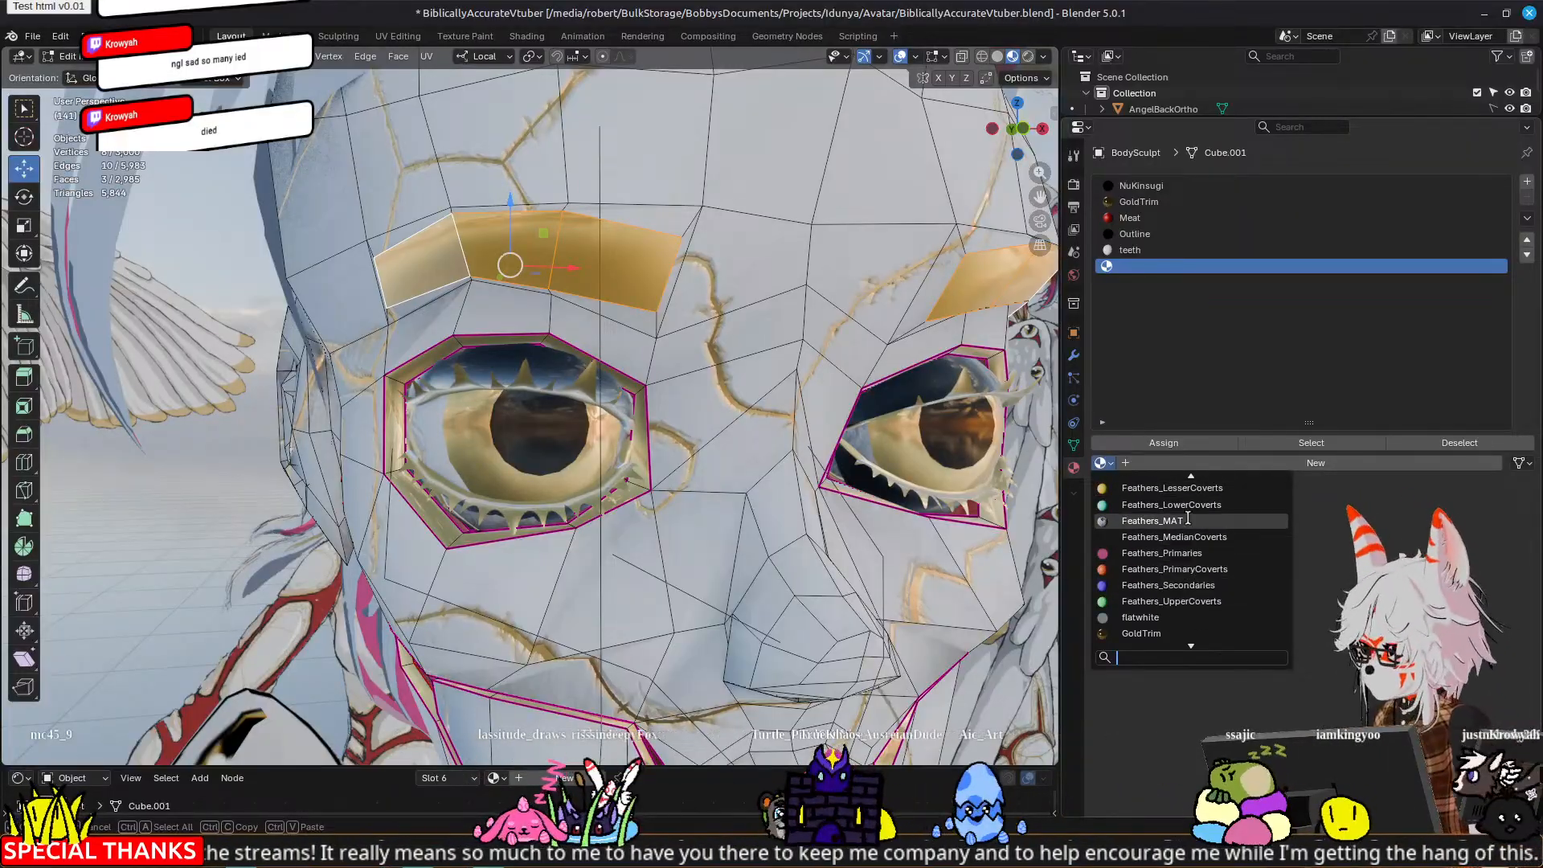
scroll(1190, 469, "up", 3)
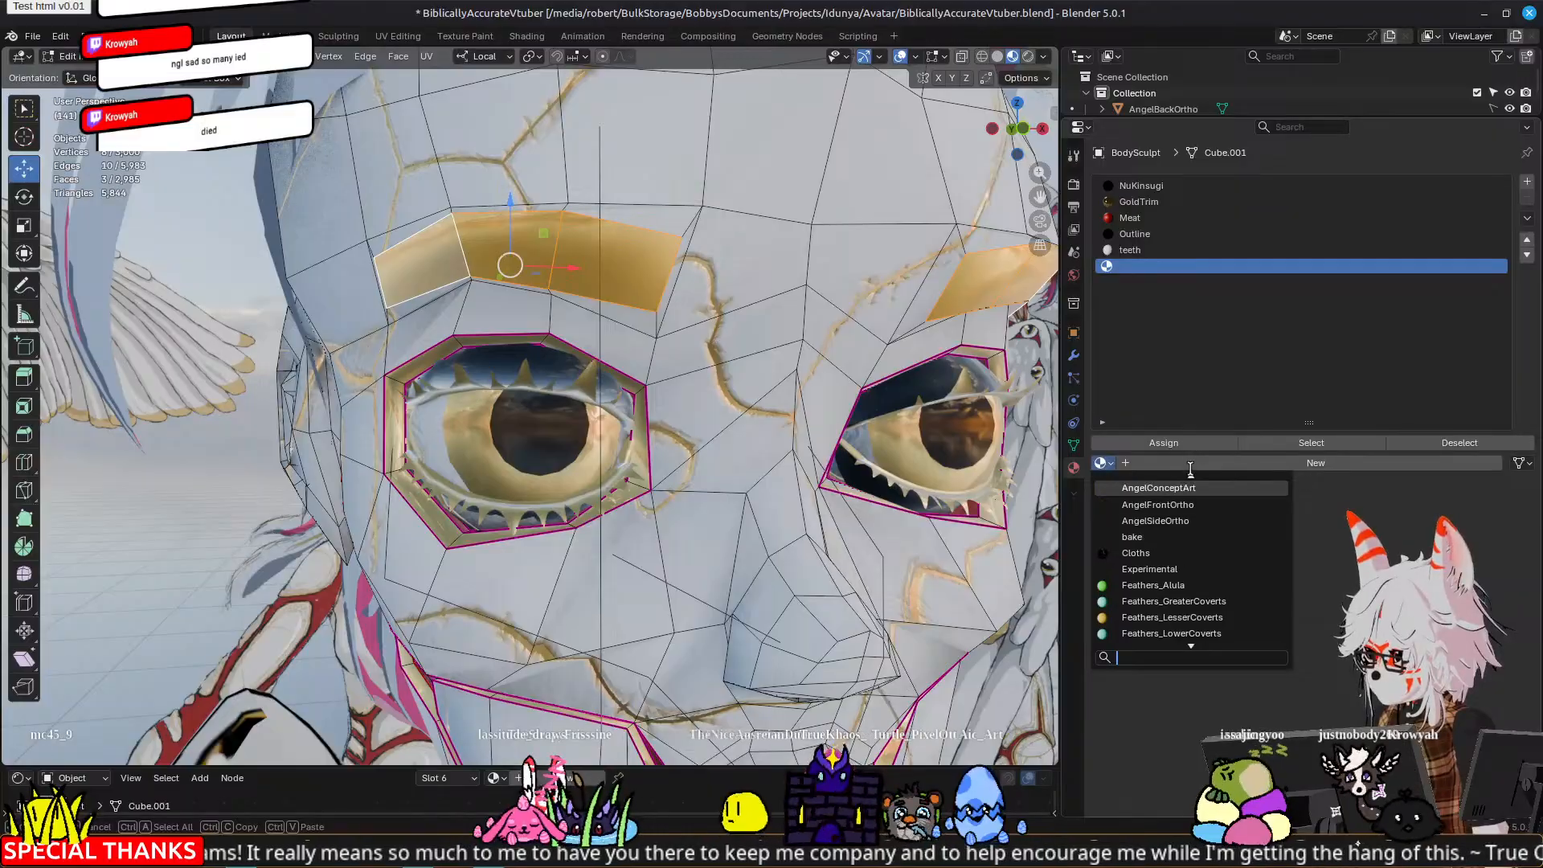
scroll(1190, 469, "up", 1)
scroll(1185, 488, "down", 7)
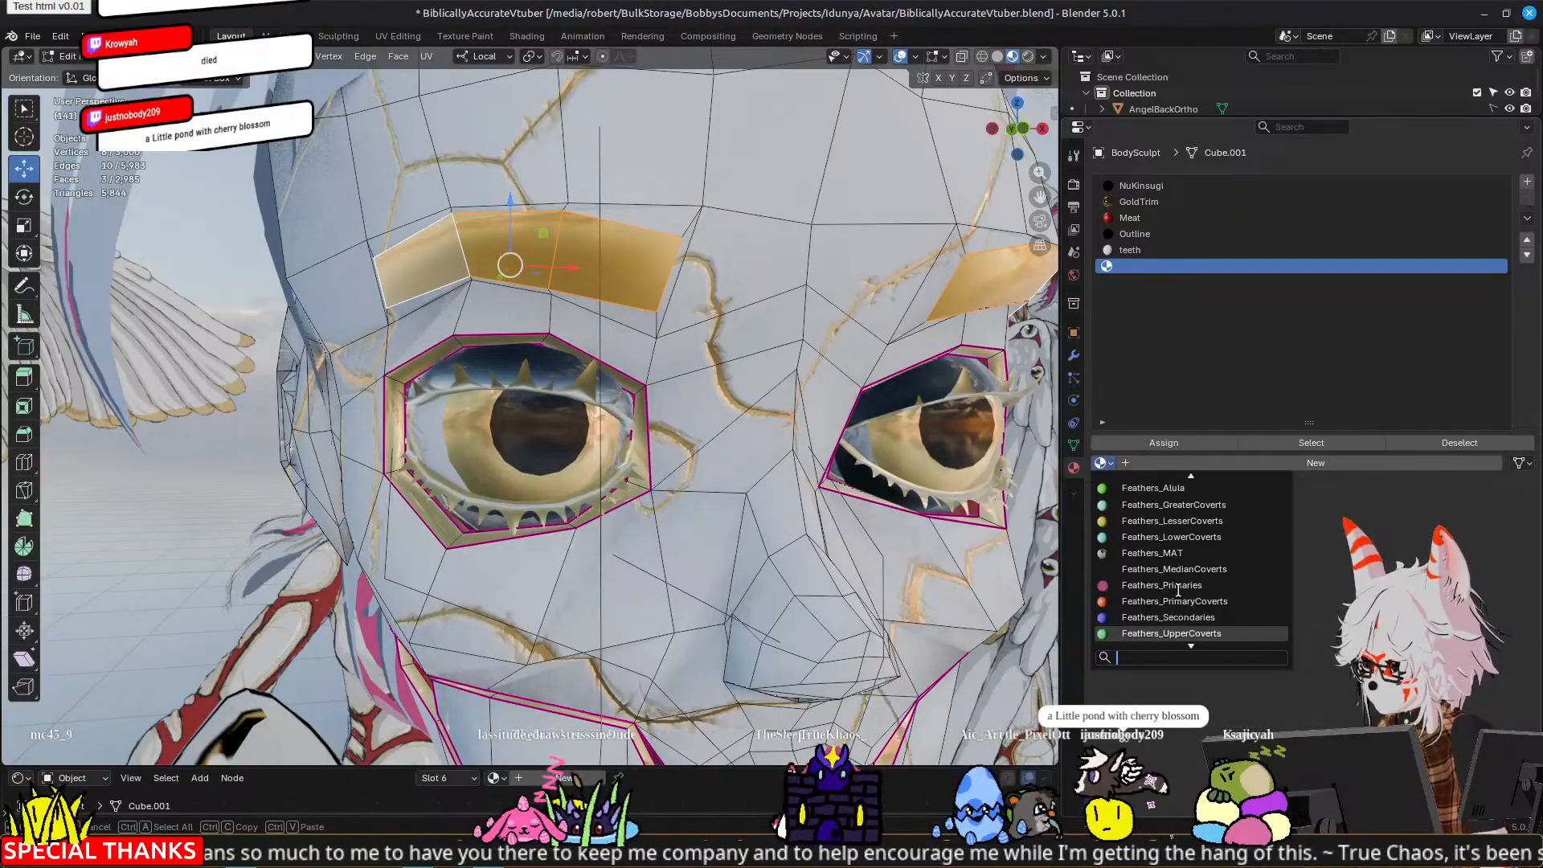
scroll(1167, 563, "down", 5)
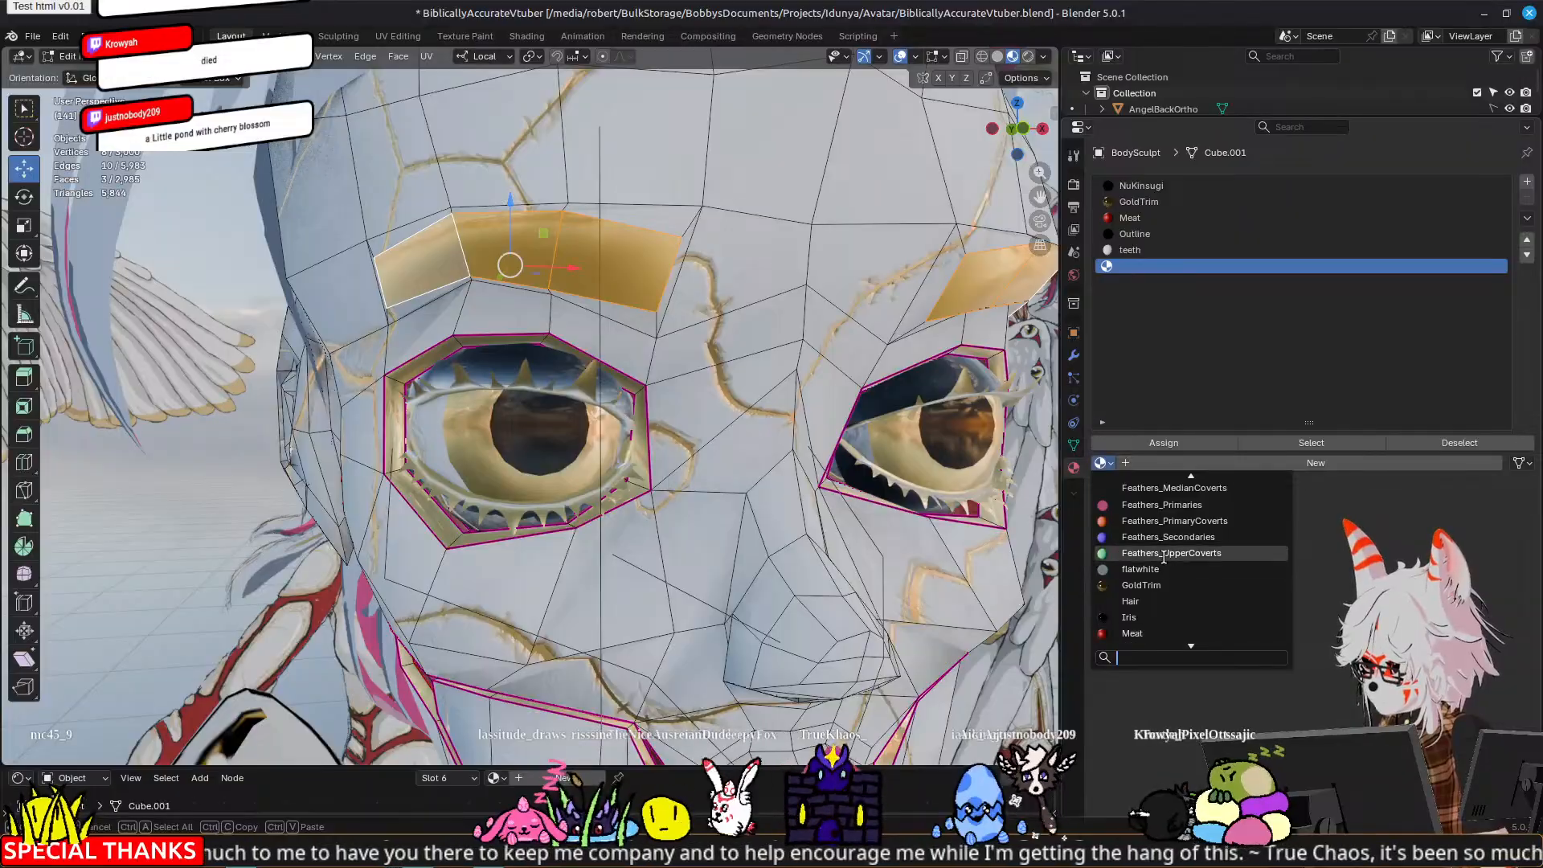
scroll(409, 362, "down", 5)
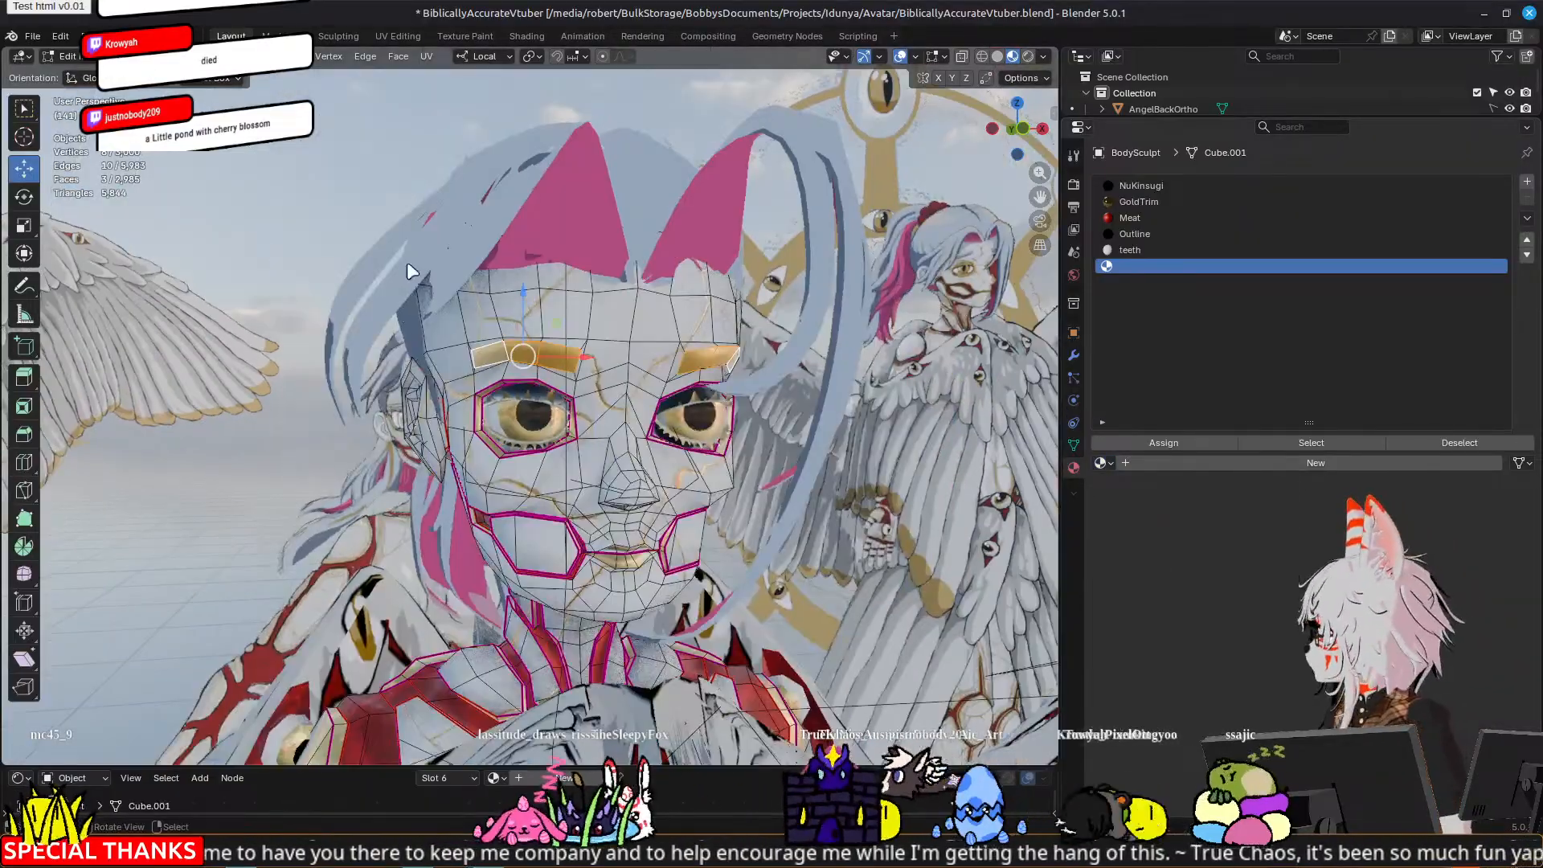
Step: Check which material a face of the hair bangs uses, and return to editing the body mesh
key("Tab")
left_click(471, 233)
key("Tab")
left_click(474, 230)
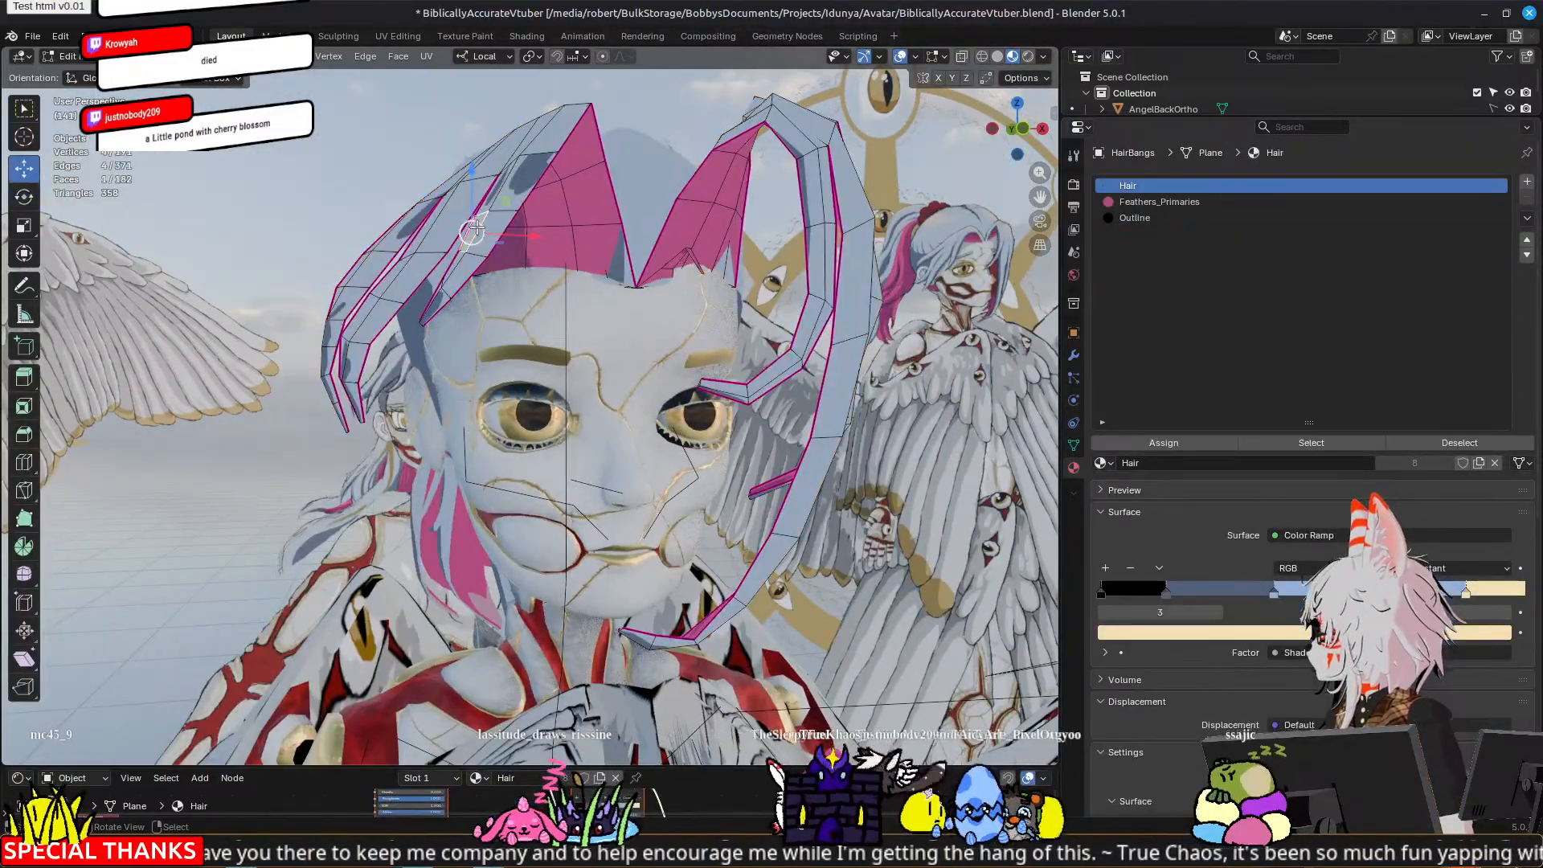
key("Tab")
left_click(544, 384)
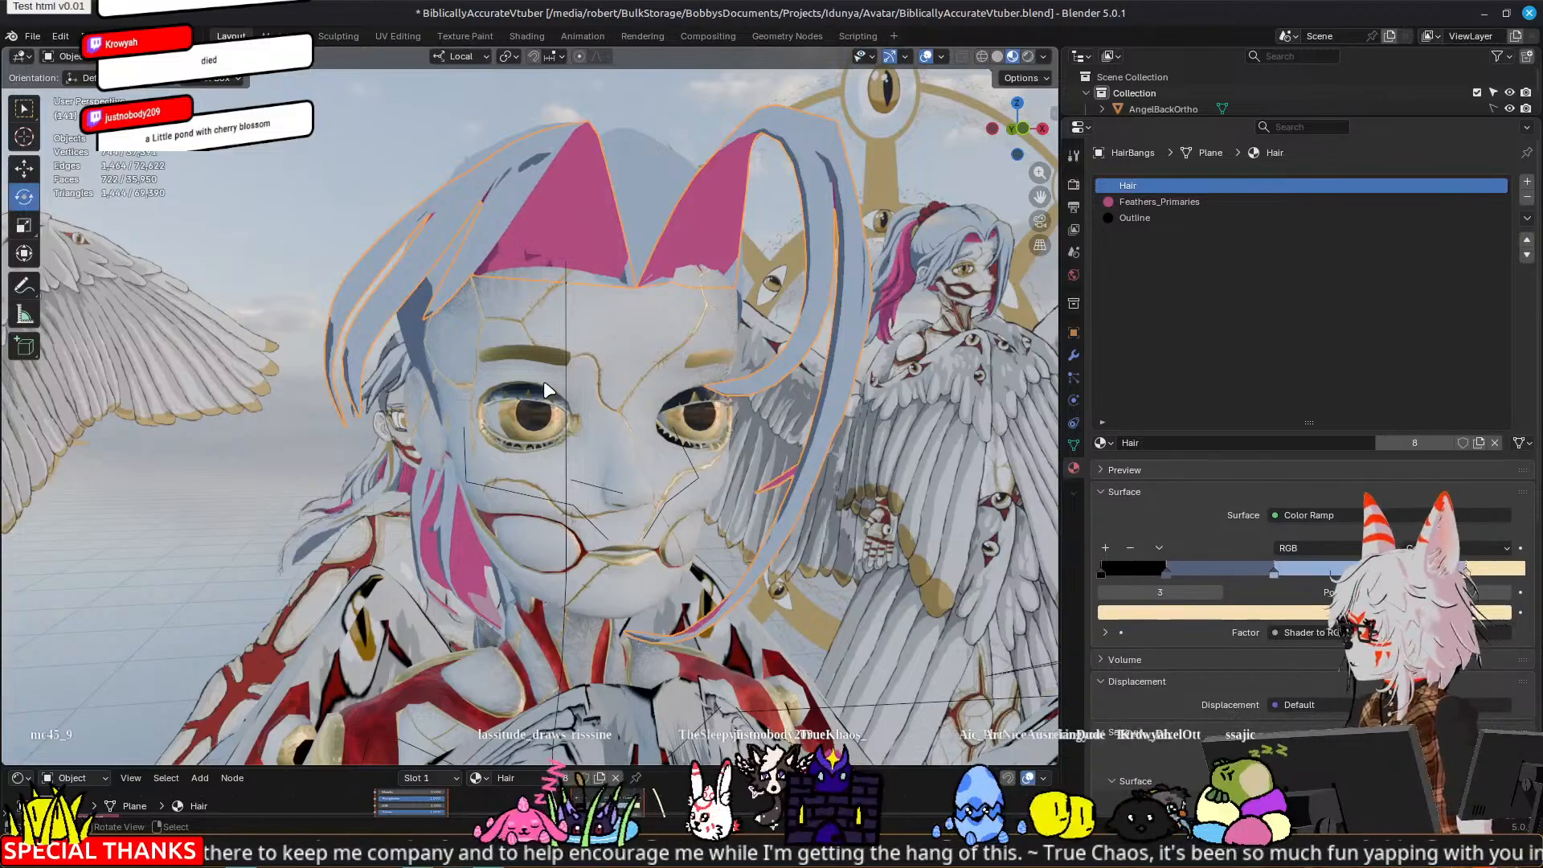
key("Tab")
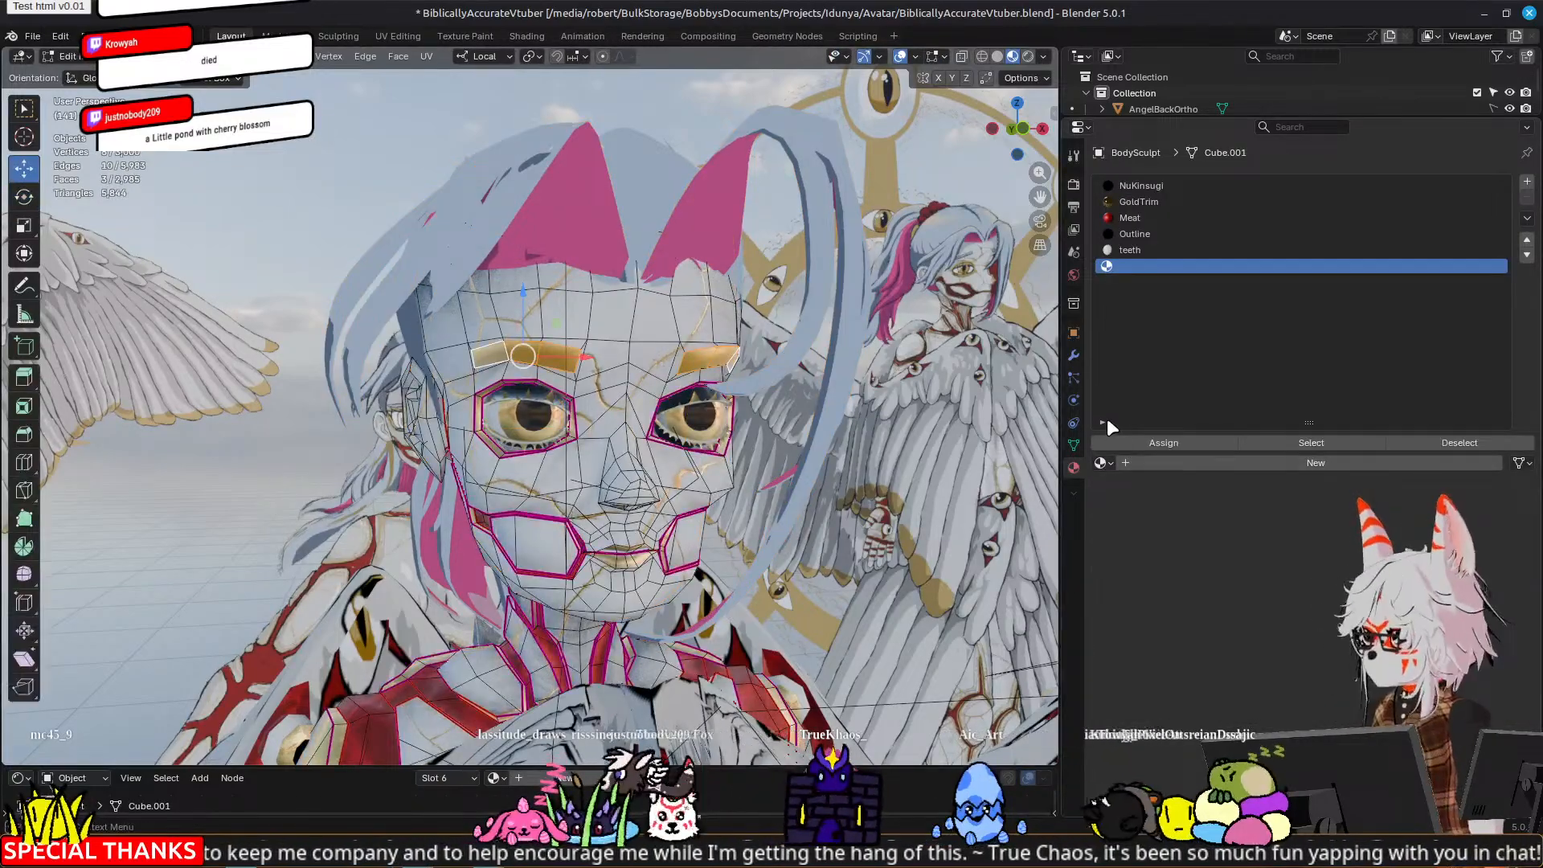
Step: Put the existing Hair material in the empty slot and assign it to the eyebrow's selected front faces
left_click(1101, 463)
scroll(1205, 627, "down", 5)
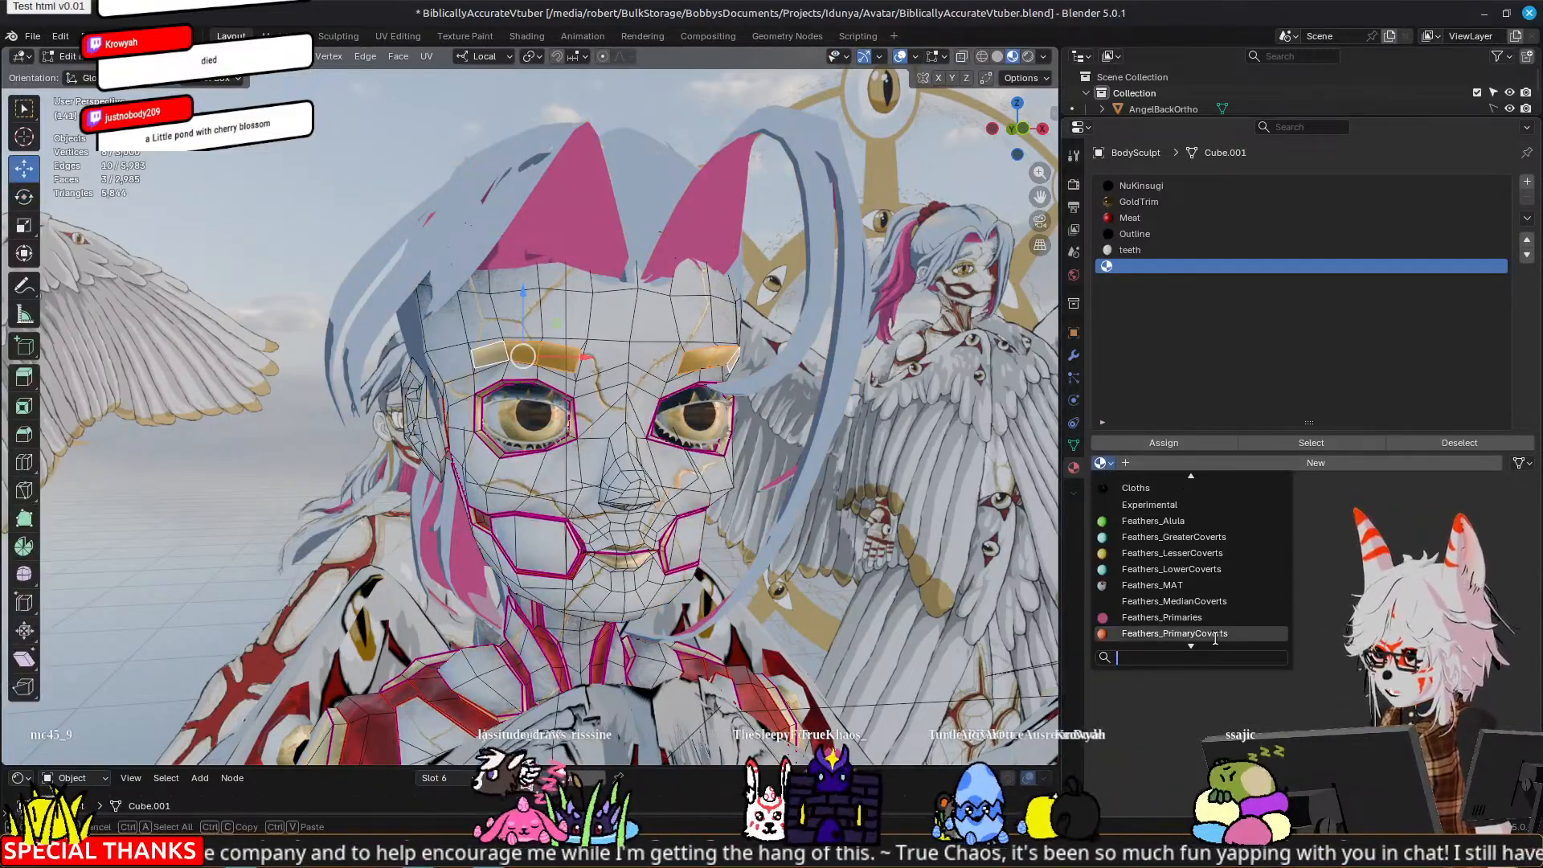
left_click(1133, 634)
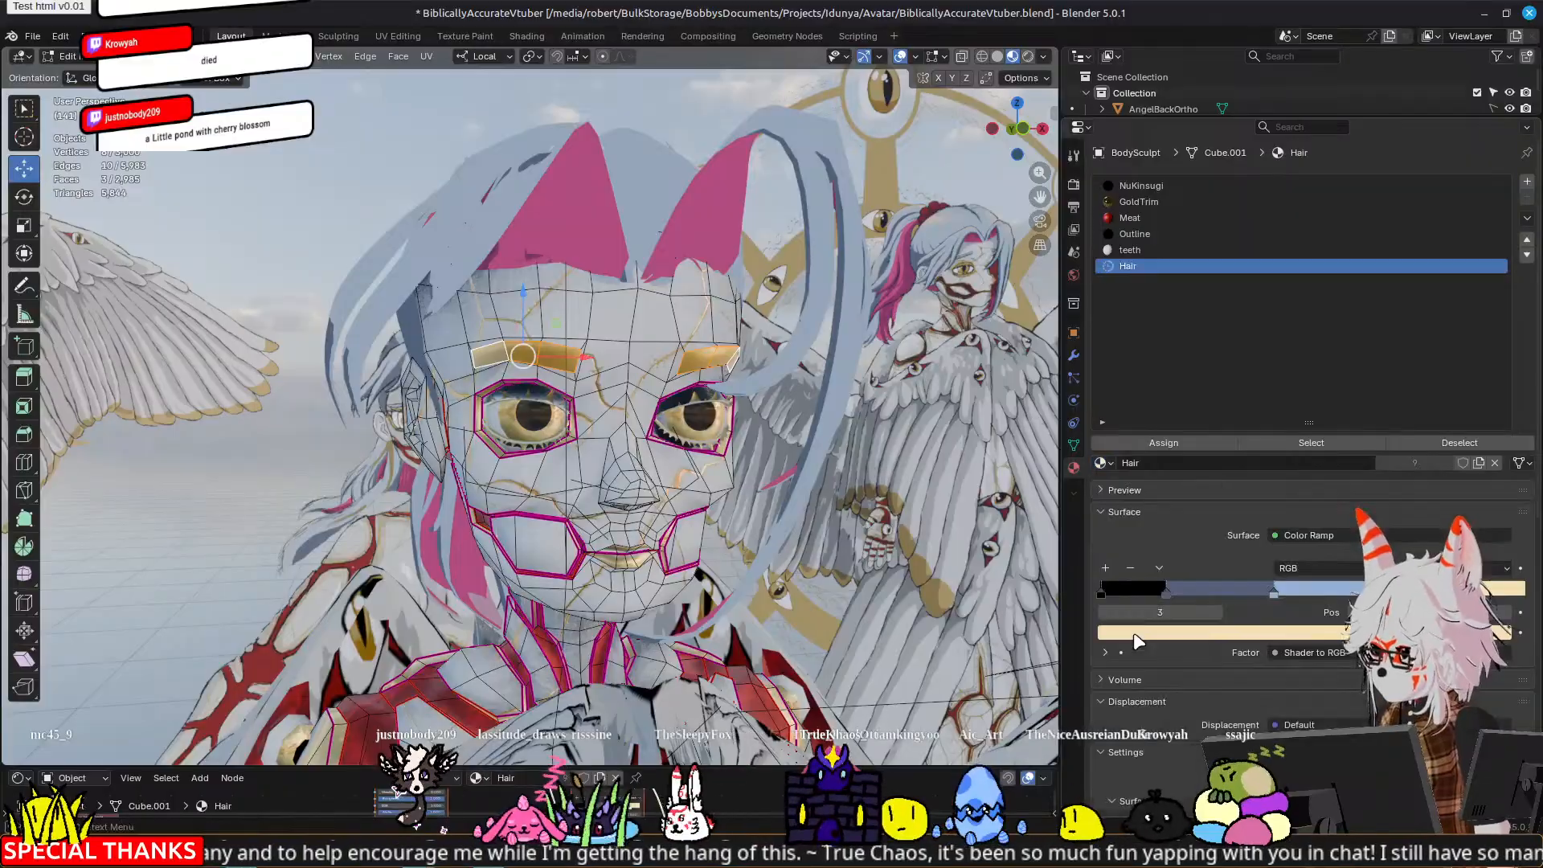
left_click(1154, 447)
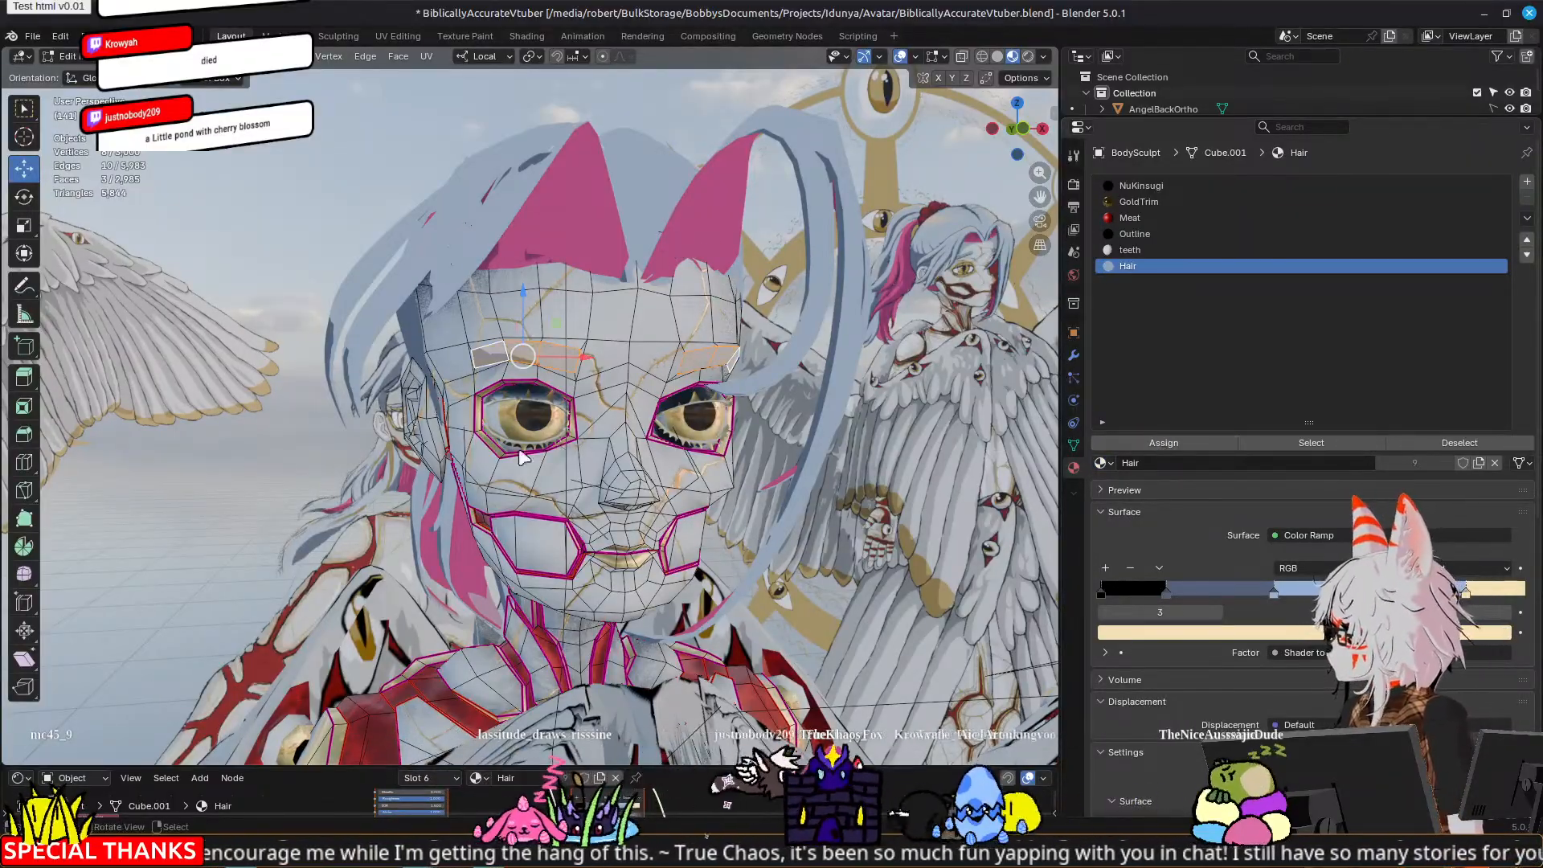
Step: Examine the eyebrows' new colour in Object Mode from the side, close up and from the front
key("Tab")
middle_click_drag(475, 460, 802, 487)
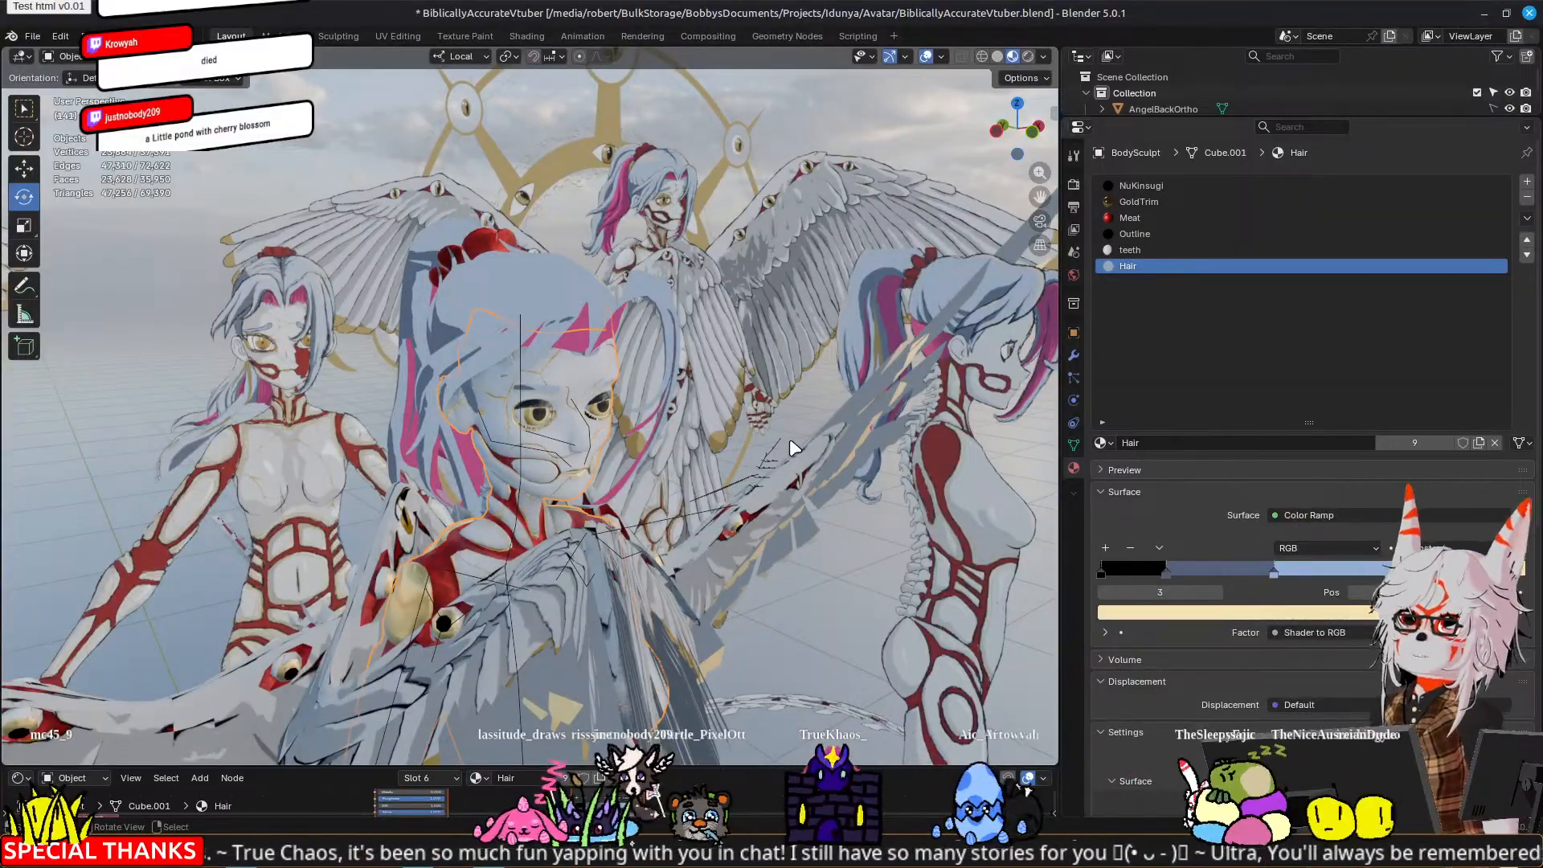
scroll(827, 500, "up", 3)
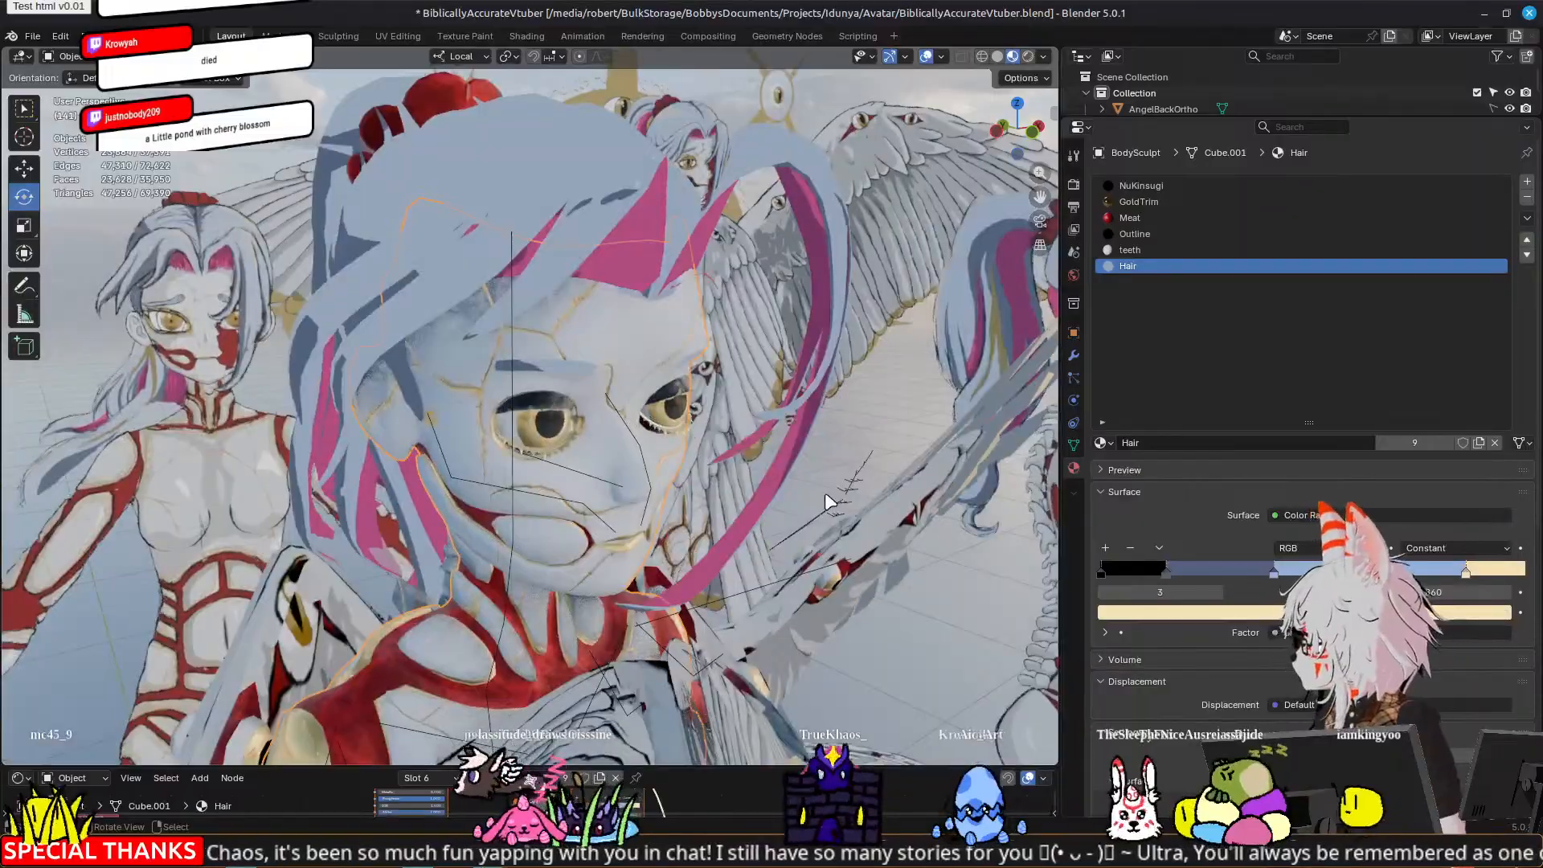
mouse_move(827, 500)
middle_mouse_down()
mouse_move(735, 470)
mouse_move(849, 480)
mouse_move(820, 490)
middle_mouse_up()
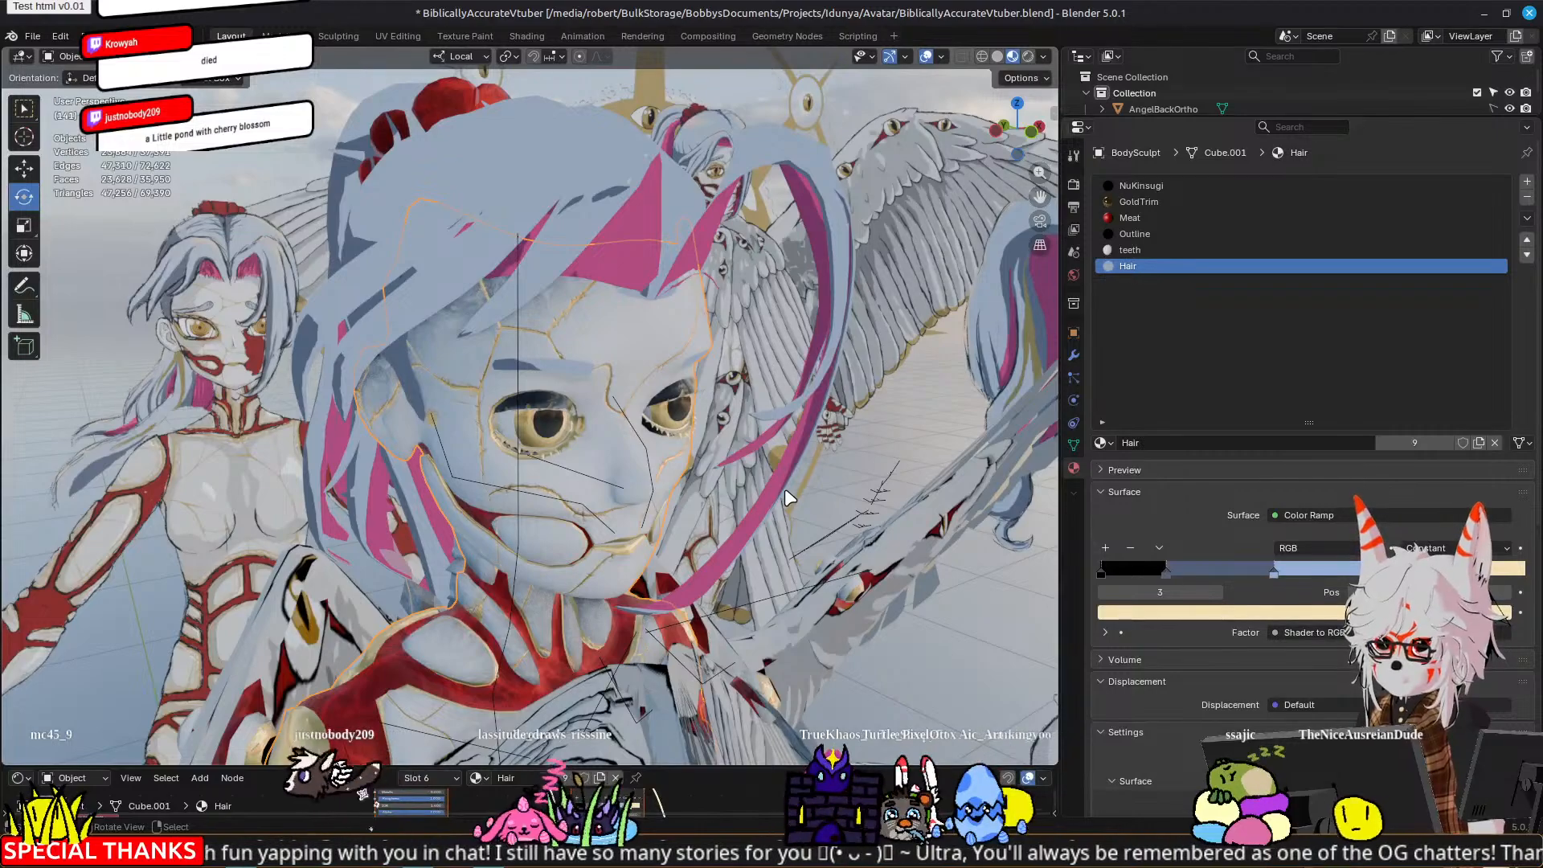
scroll(780, 492, "up", 1)
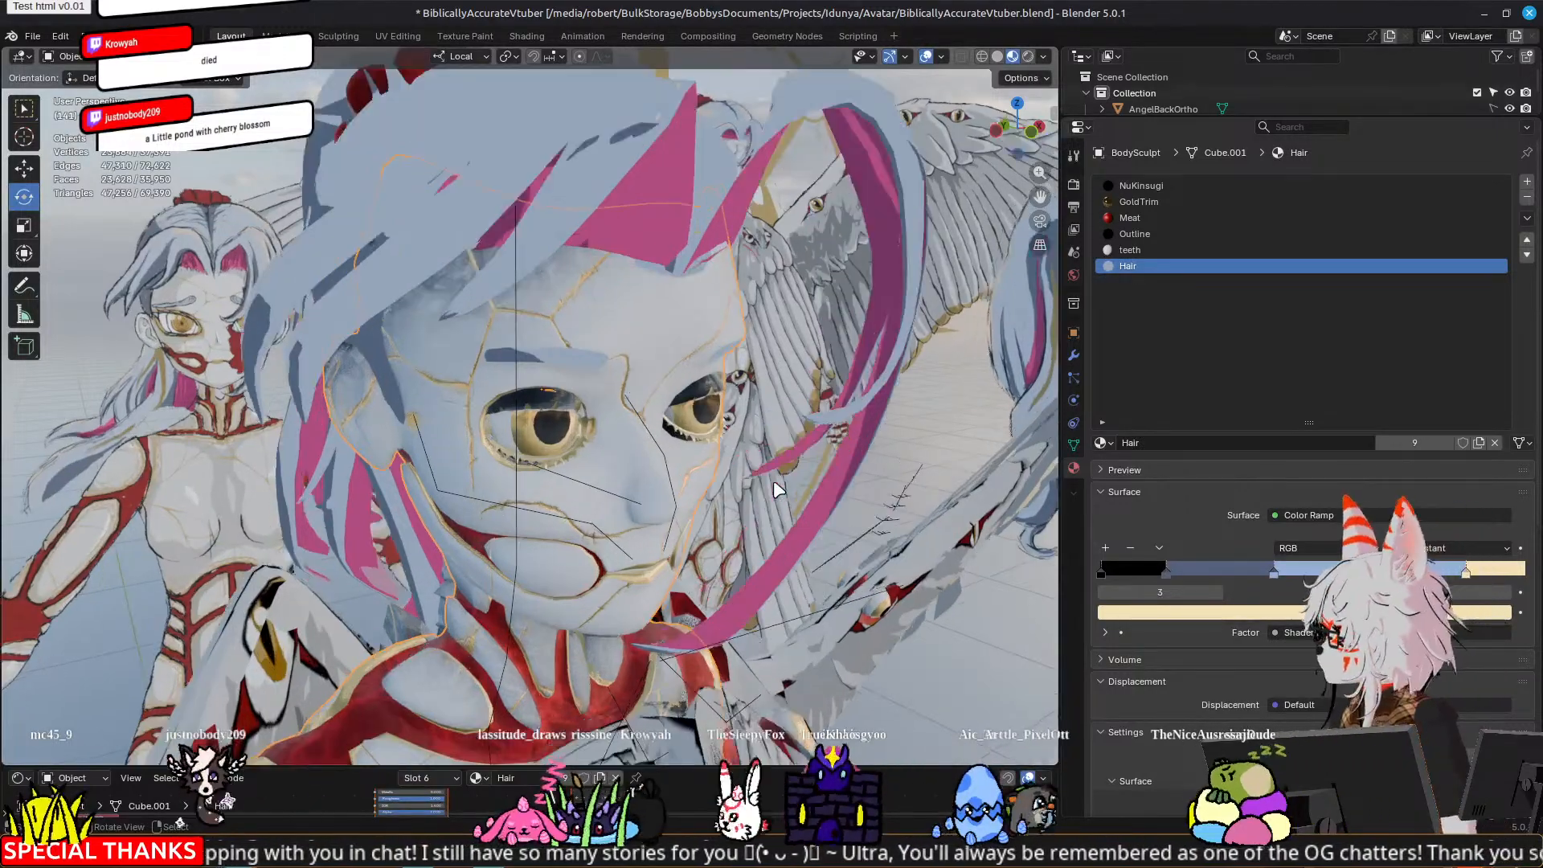
scroll(778, 488, "up", 2)
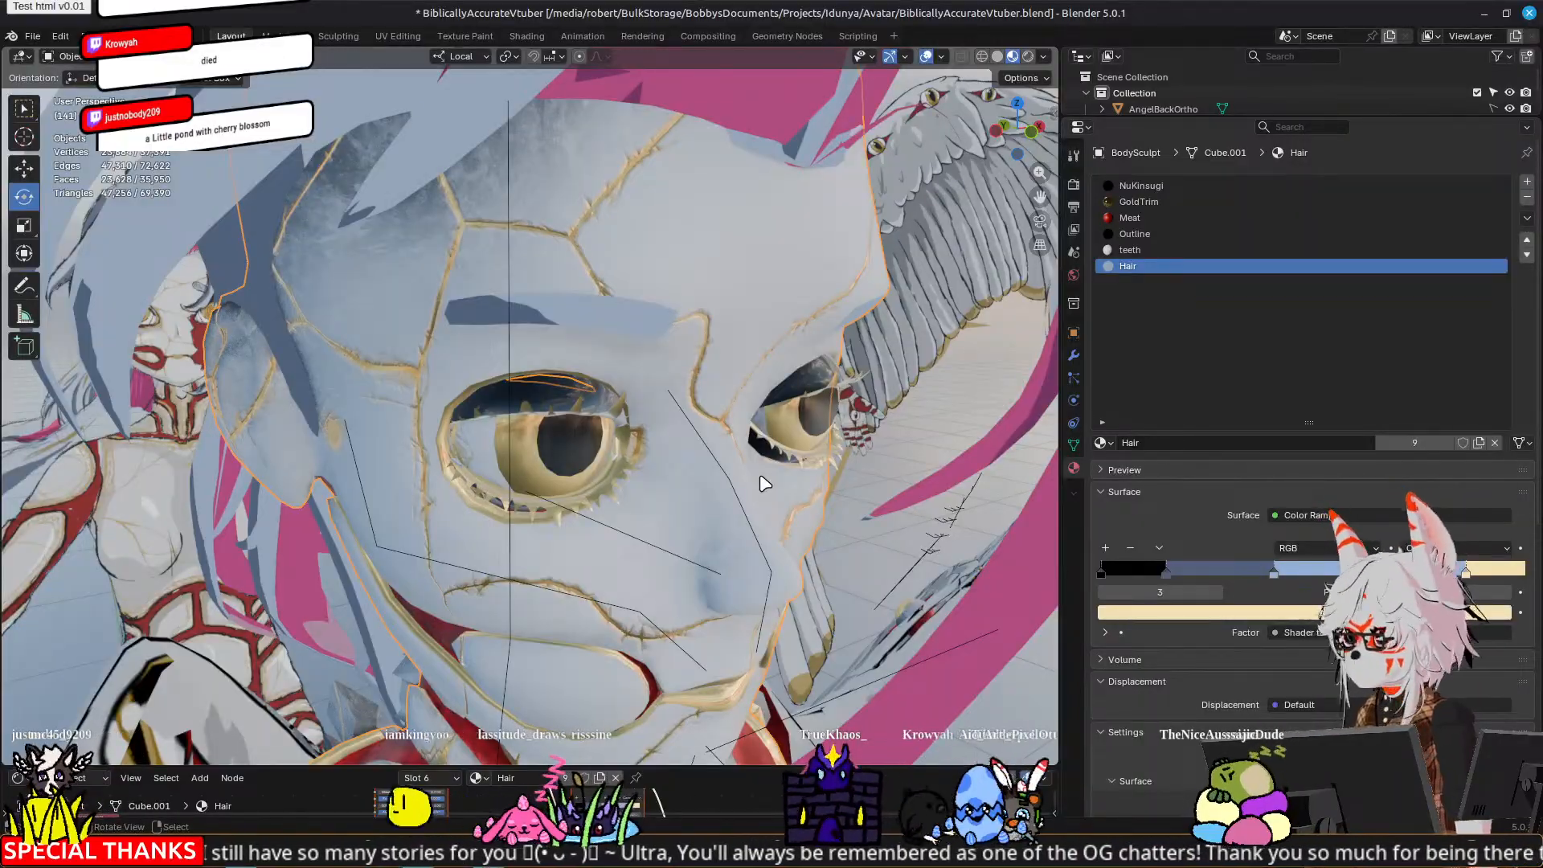
middle_click_drag(794, 462, 731, 452)
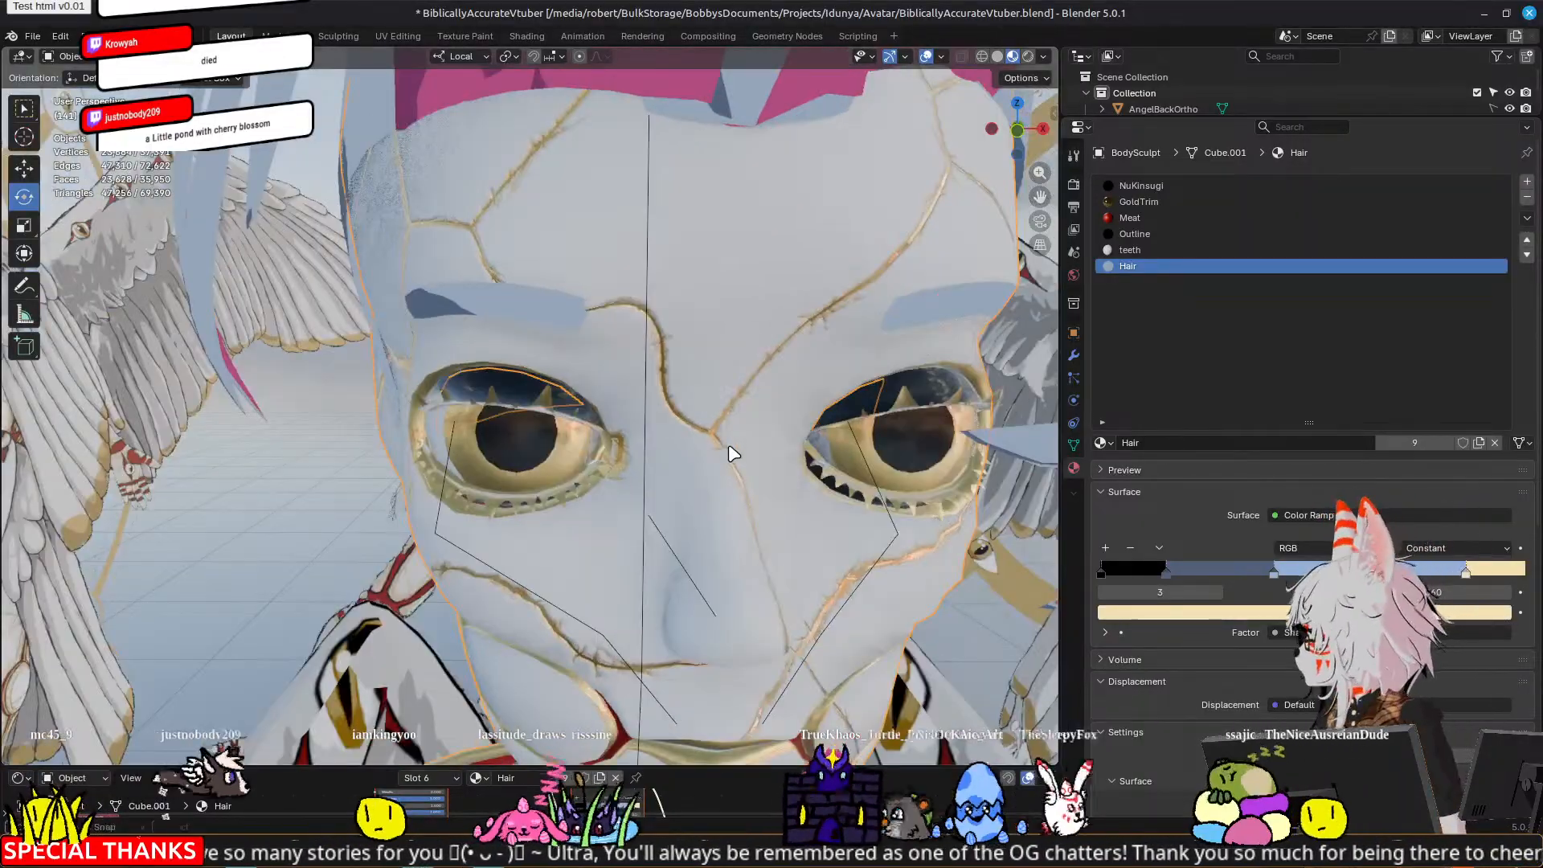
scroll(731, 451, "down", 4)
middle_click_drag(410, 465, 372, 464)
scroll(371, 463, "up", 5)
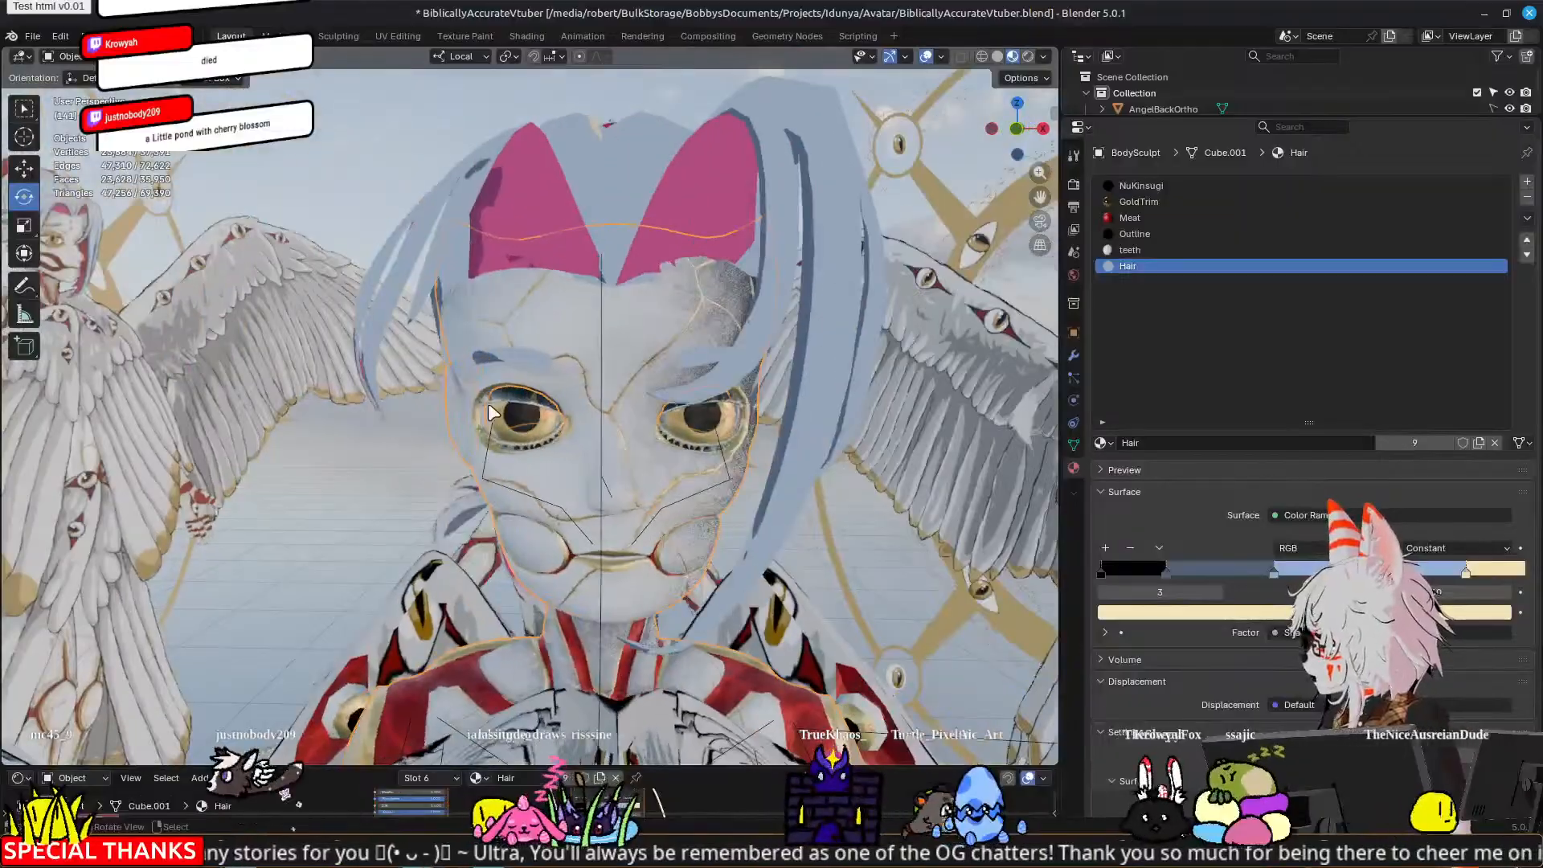
Step: Move the narrow faces at the eyebrows' inner ends about 0.0057 m along X toward the nose
key("Tab")
left_click(666, 304)
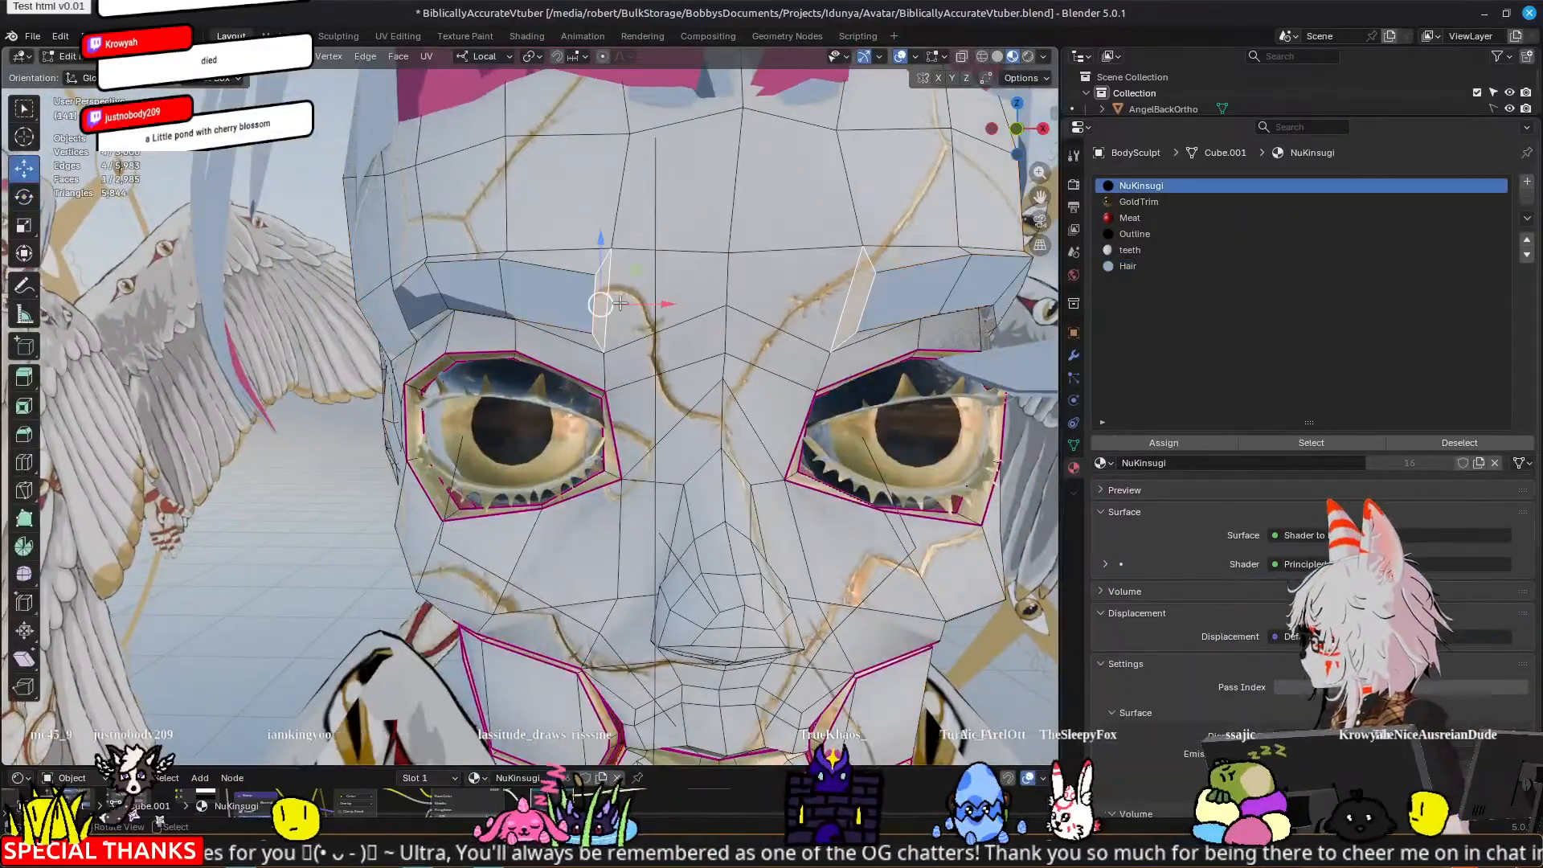
key("g")
key("x")
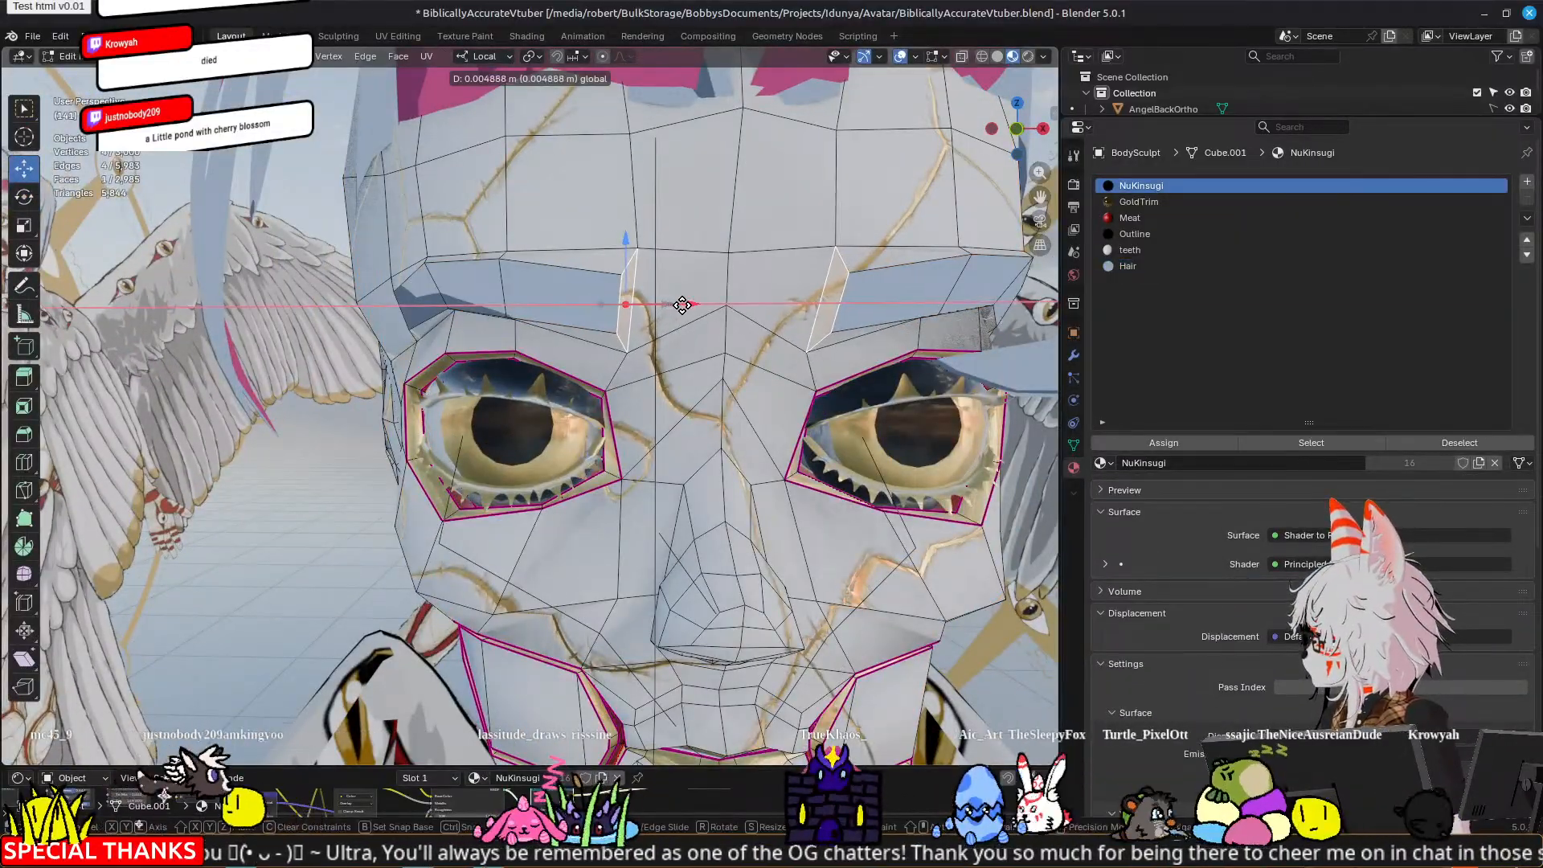
left_click(685, 304)
middle_click_drag(685, 303, 545, 273)
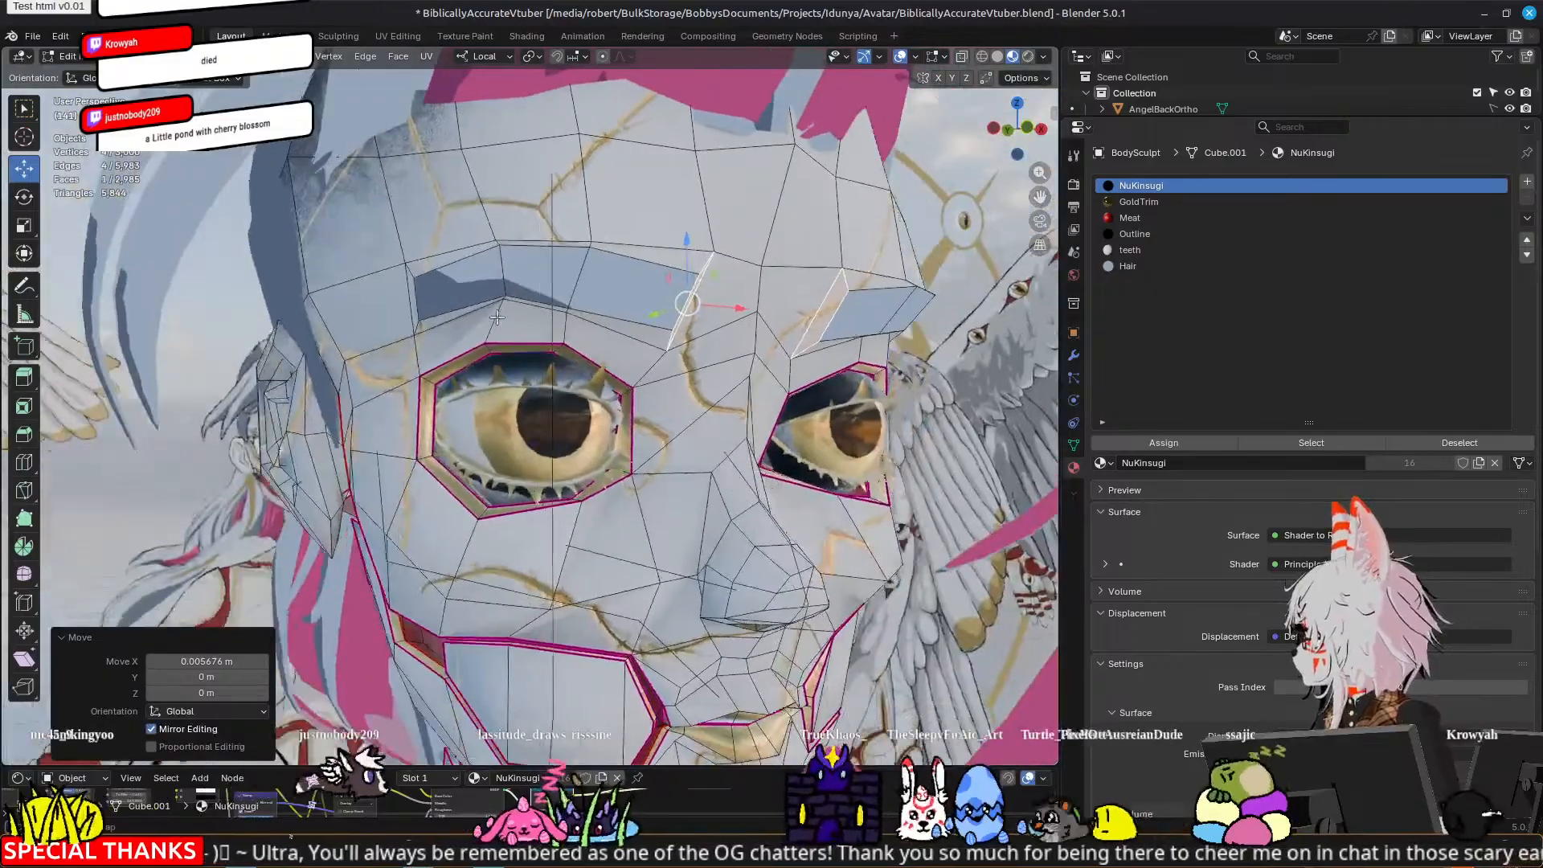
Step: Reposition the cross edge in the inner half of the eyebrow and check the brow's outline in Object Mode
key("2")
left_click(588, 244)
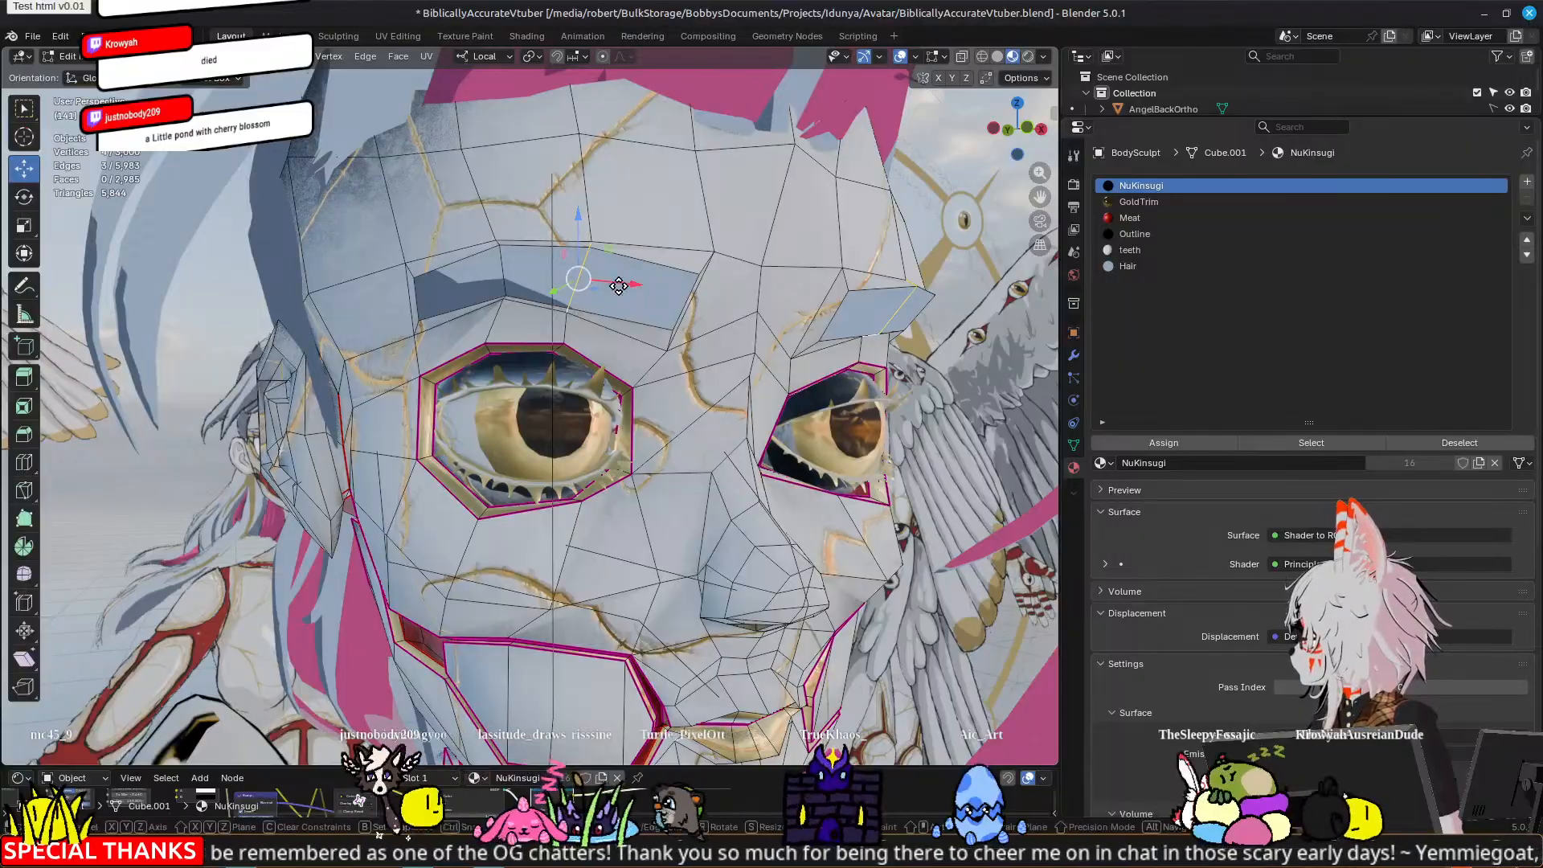
mouse_move(618, 286)
left_mouse_down()
mouse_move(642, 286)
mouse_move(640, 306)
left_mouse_up()
key("Tab")
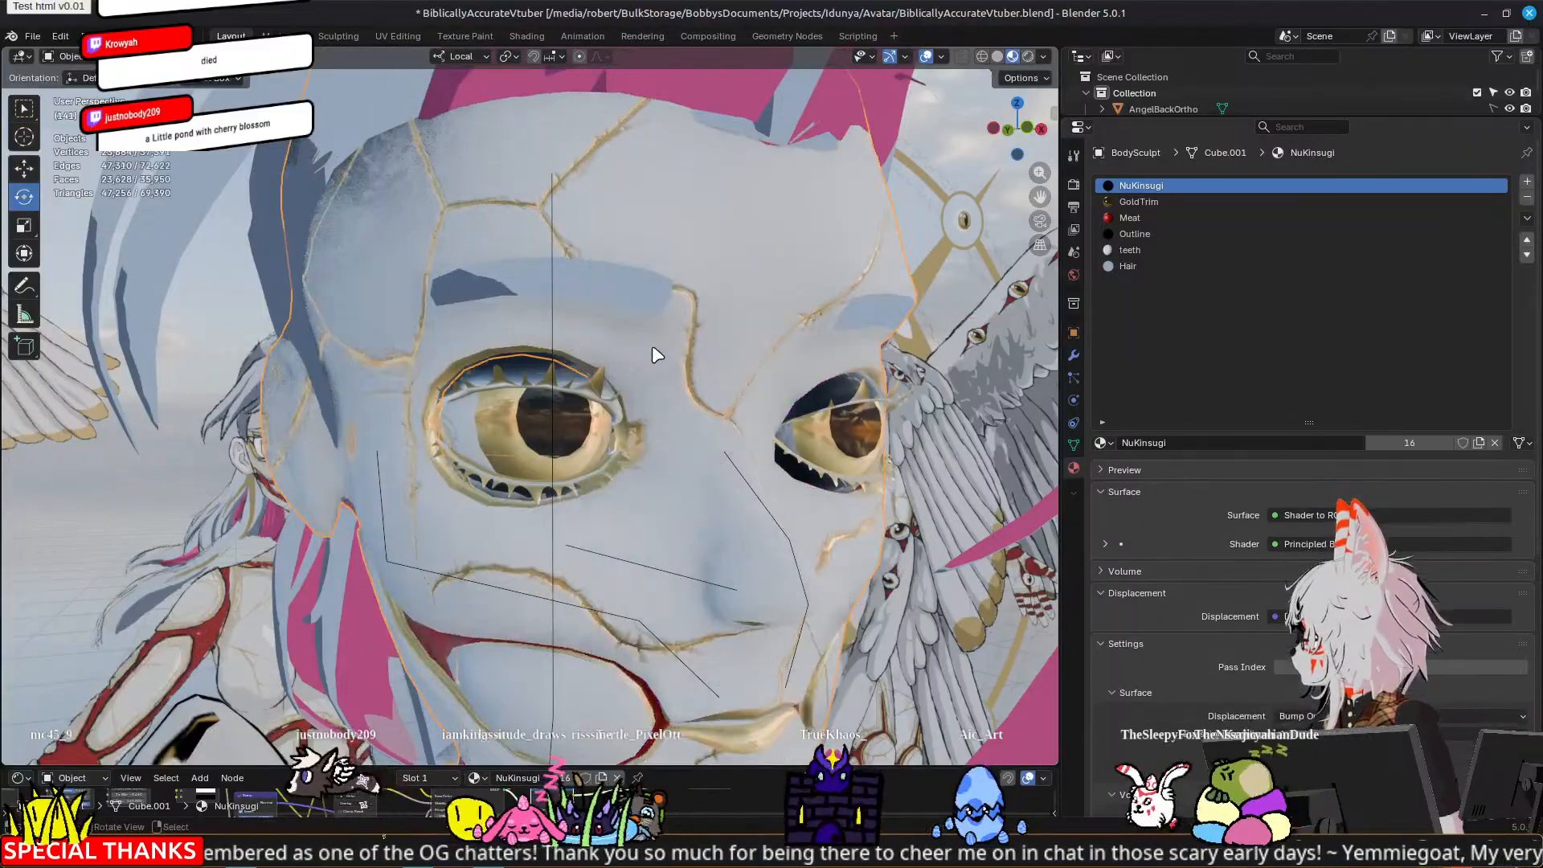
middle_click_drag(654, 348, 601, 378)
key("Tab")
key("Tab")
scroll(483, 399, "up", 4)
key("Tab")
Step: Extrude the eyebrow's three front faces and offset the extruded faces, shifting them about -0.0007 m along X
middle_click_drag(484, 398, 580, 338)
key("alt+a")
left_click(635, 326)
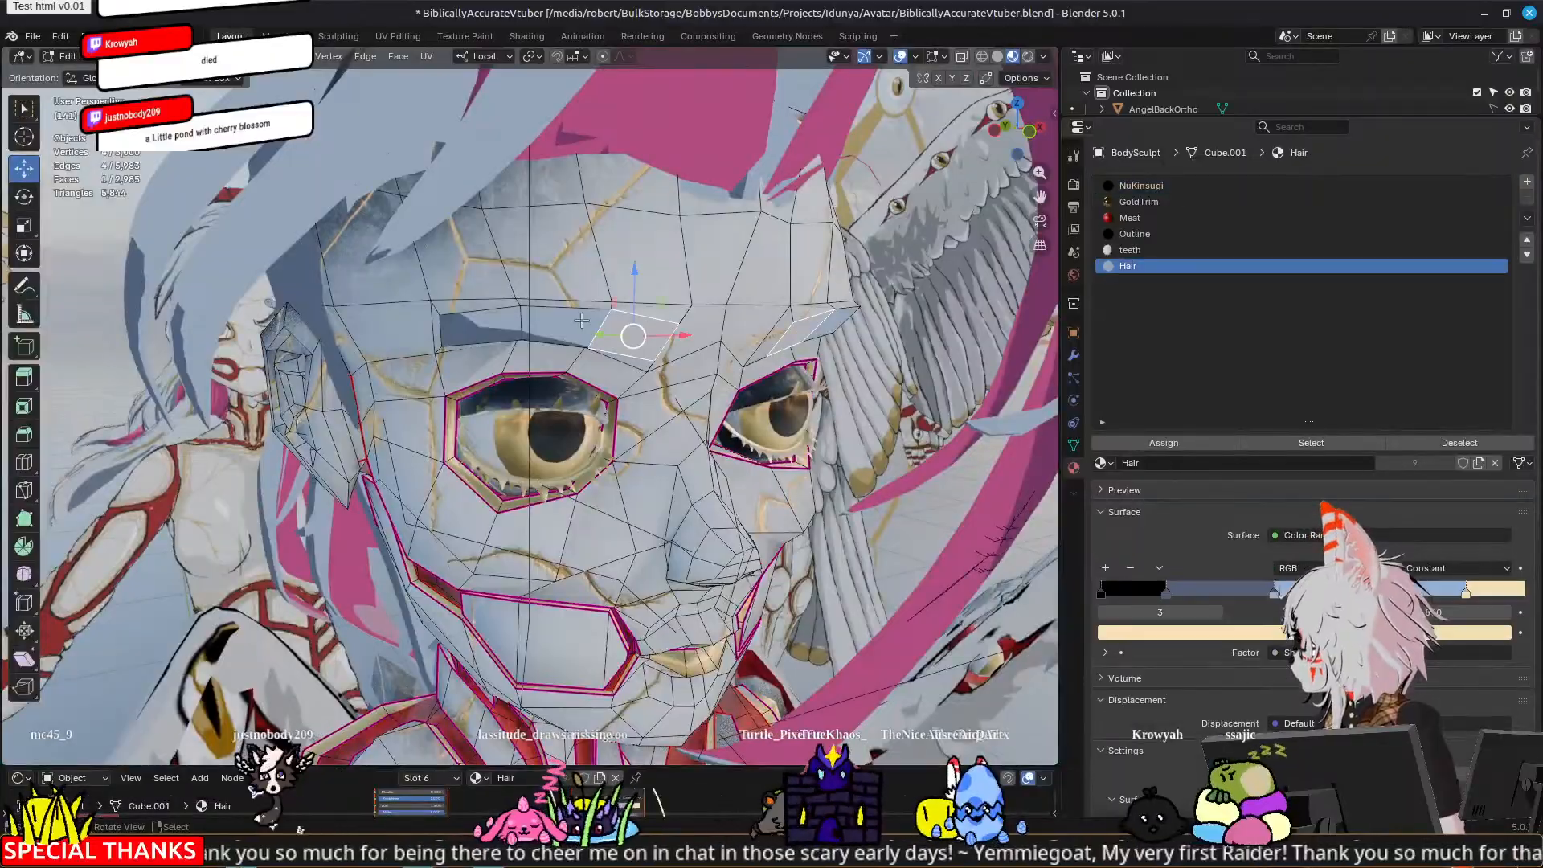
left_click(565, 330, "shift")
left_click(484, 336, "shift")
middle_click_drag(538, 400, 572, 399)
scroll(572, 399, "up", 2)
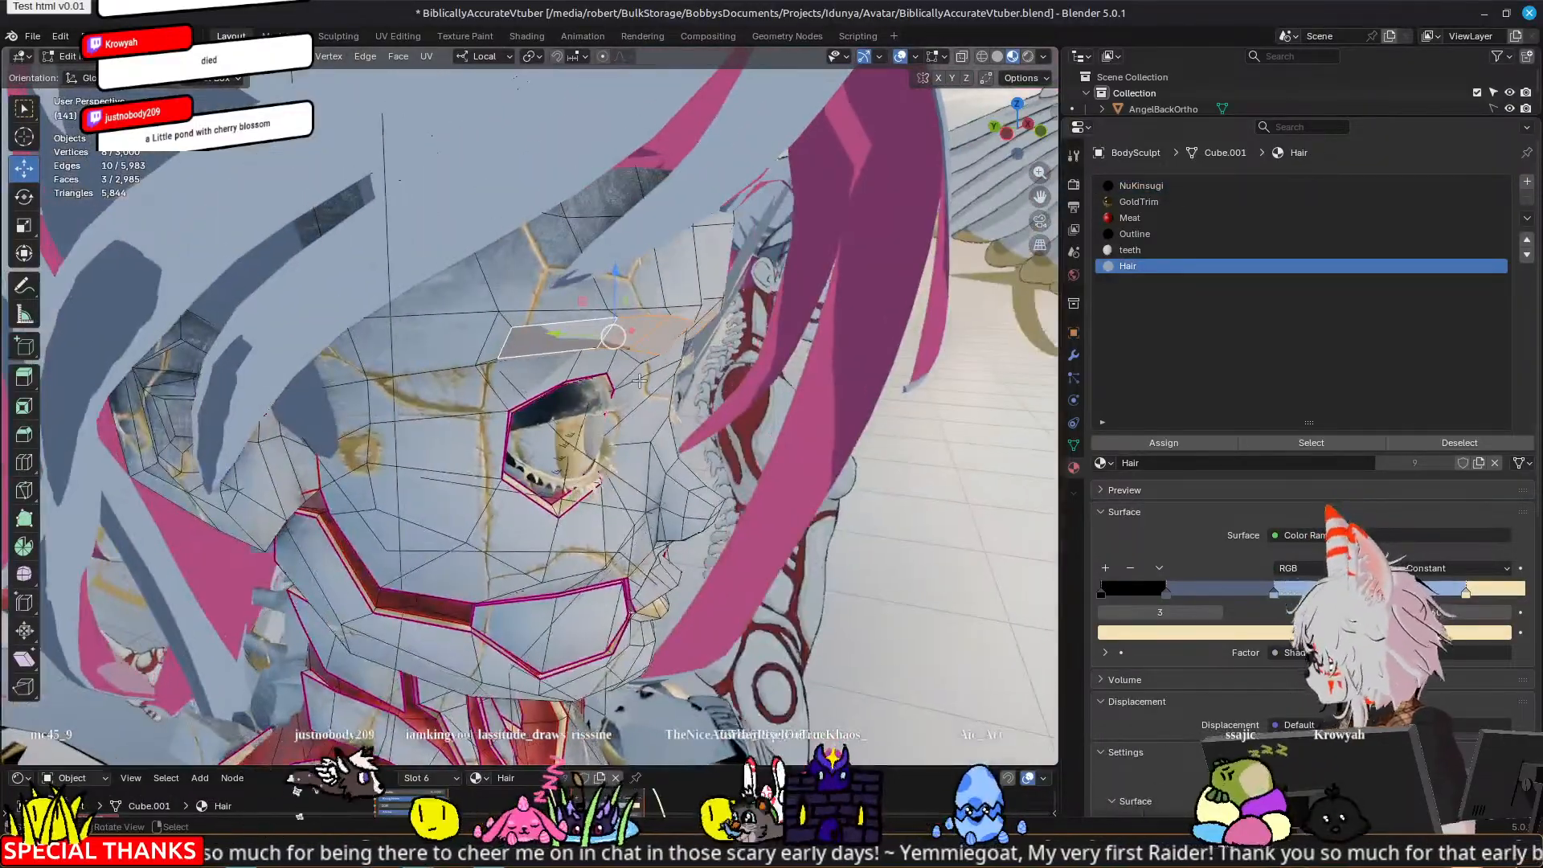
key("e")
key("Escape")
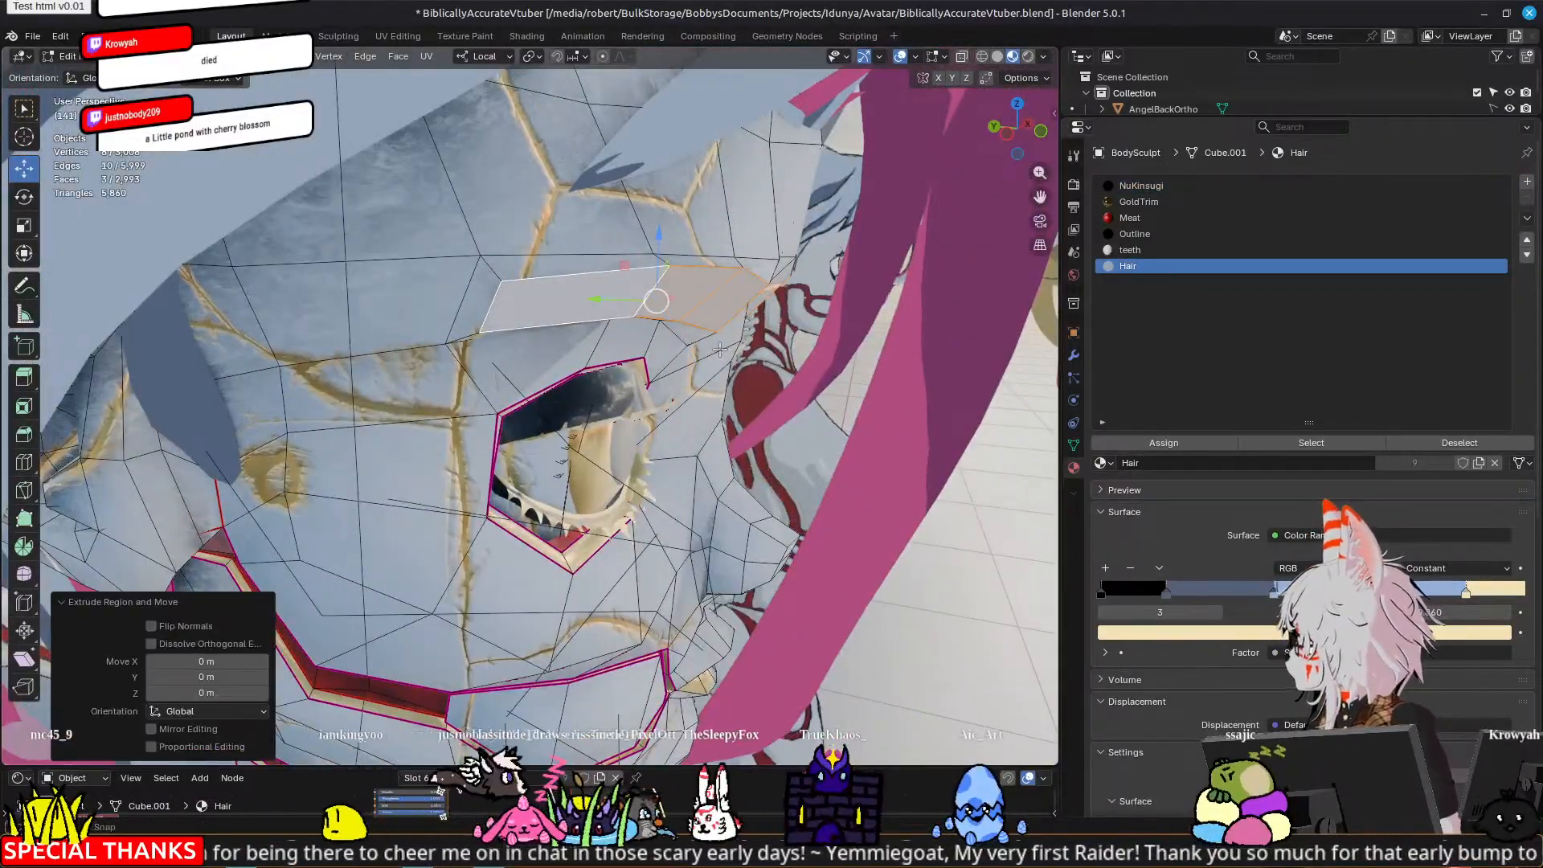
middle_click_drag(719, 350, 626, 369)
mouse_move(610, 333)
left_mouse_down()
mouse_move(533, 338)
mouse_move(595, 343)
left_mouse_up()
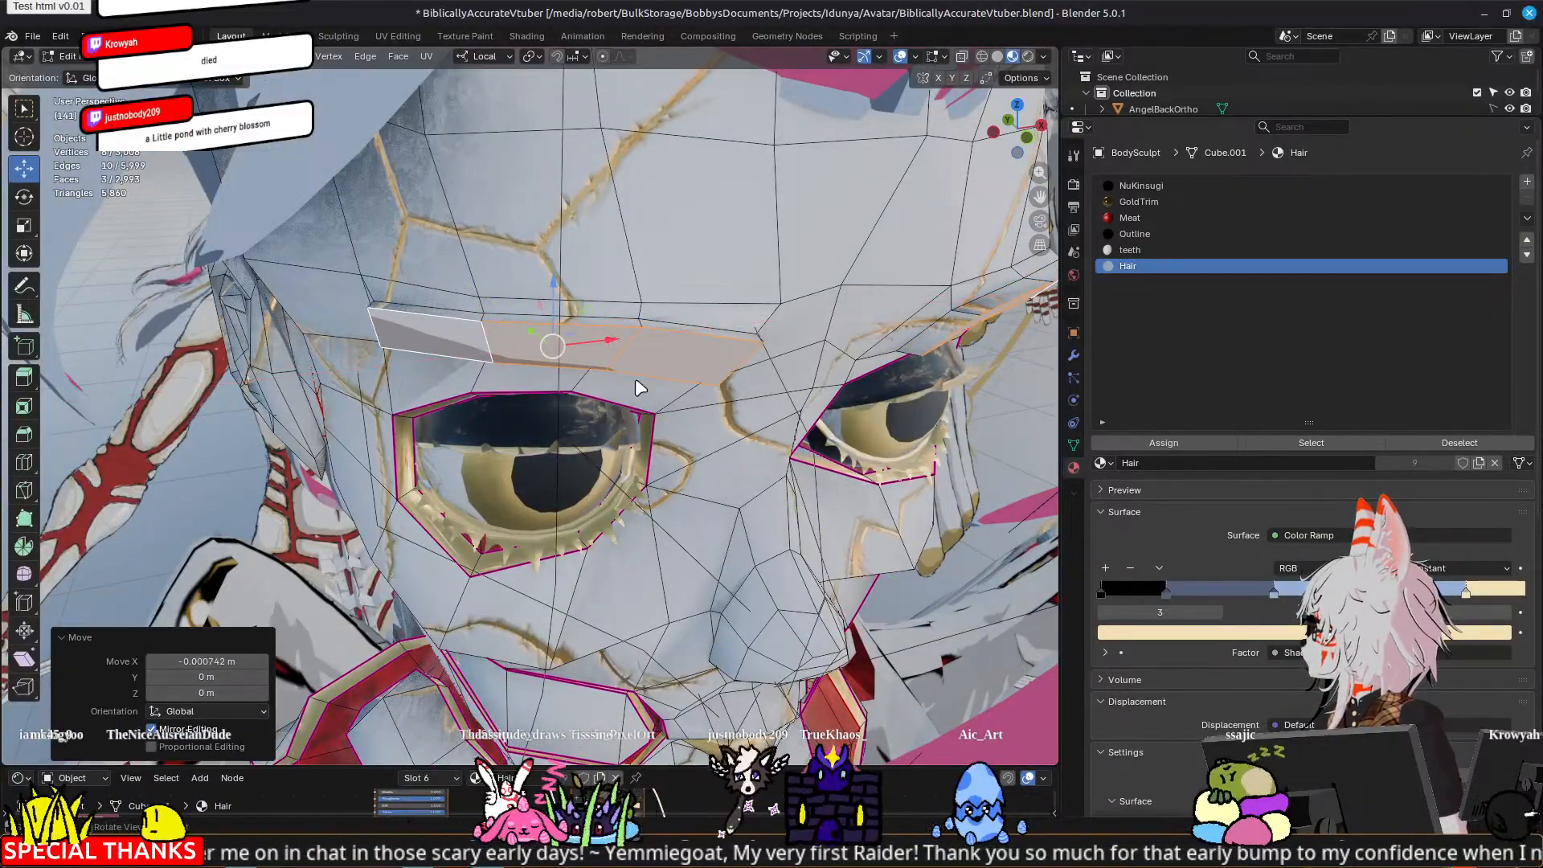
Step: Assign the Hair material to the loop of side faces around the extruded eyebrow and inspect it in Object Mode
key("Tab")
scroll(646, 390, "down", 5)
middle_click_drag(671, 450, 792, 430)
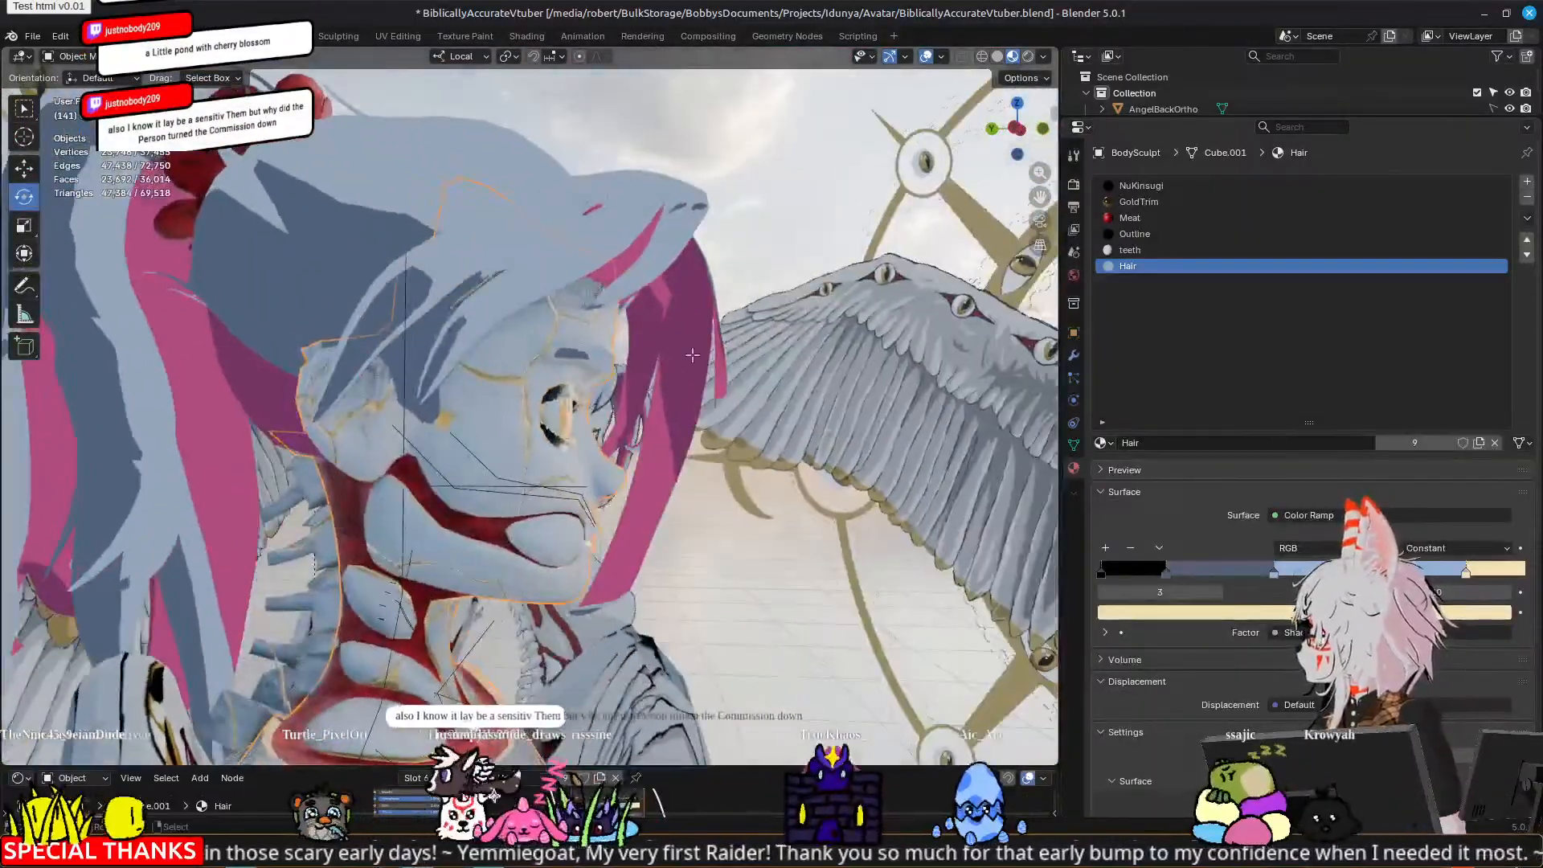
key("Tab")
scroll(635, 341, "up", 4)
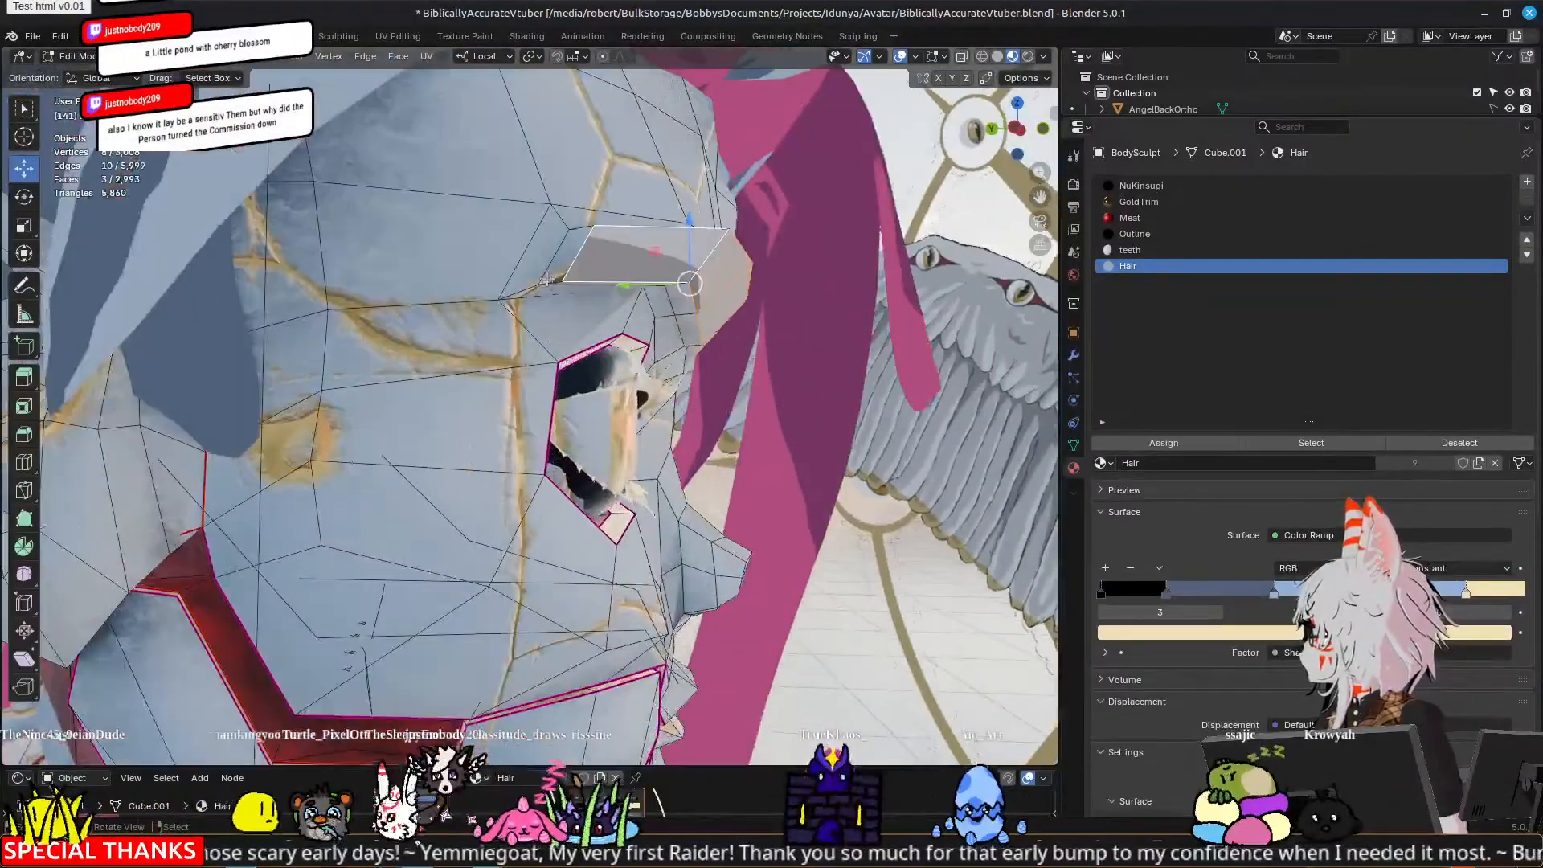
left_click(586, 230, "alt")
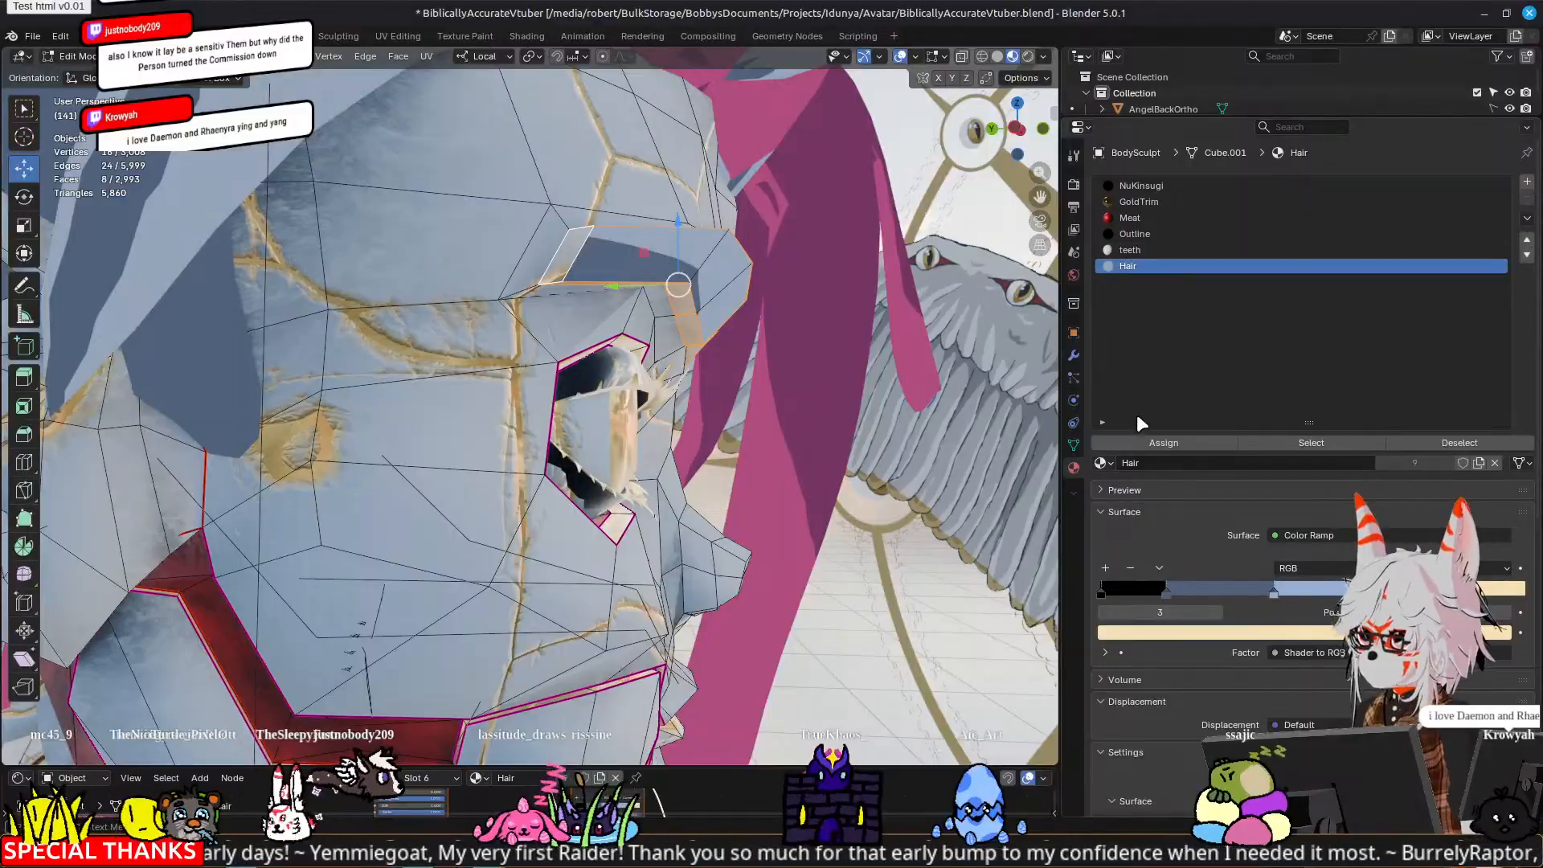
left_click(1164, 443)
key("Tab")
middle_click_drag(714, 444, 663, 449)
scroll(730, 454, "down", 5)
scroll(663, 449, "up", 5)
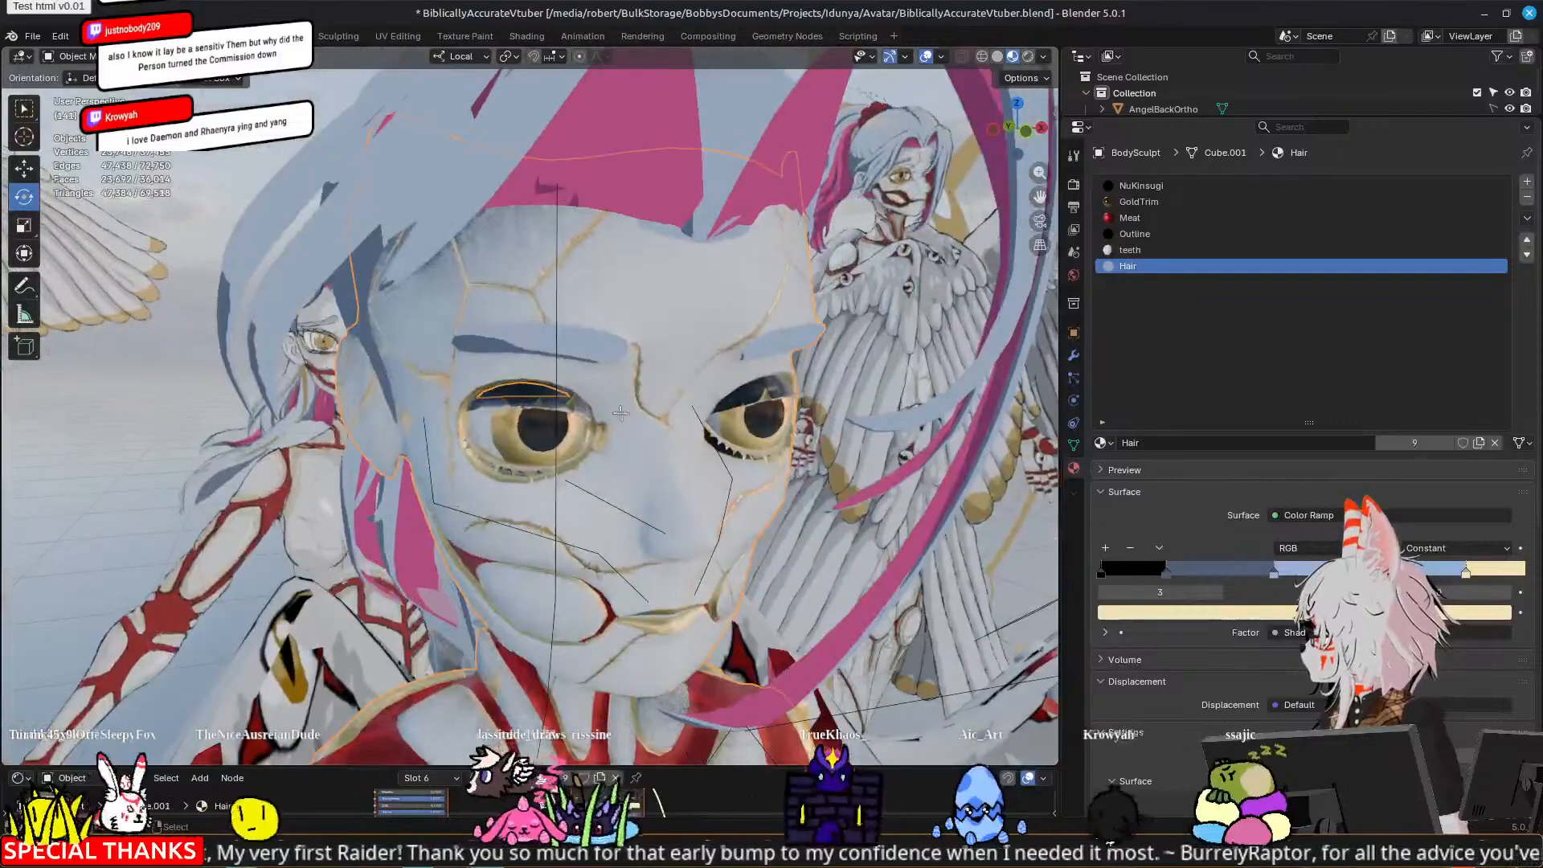
Step: Scale down the front vertical edge at the eyebrow's inner end
key("Tab")
scroll(707, 402, "up", 5)
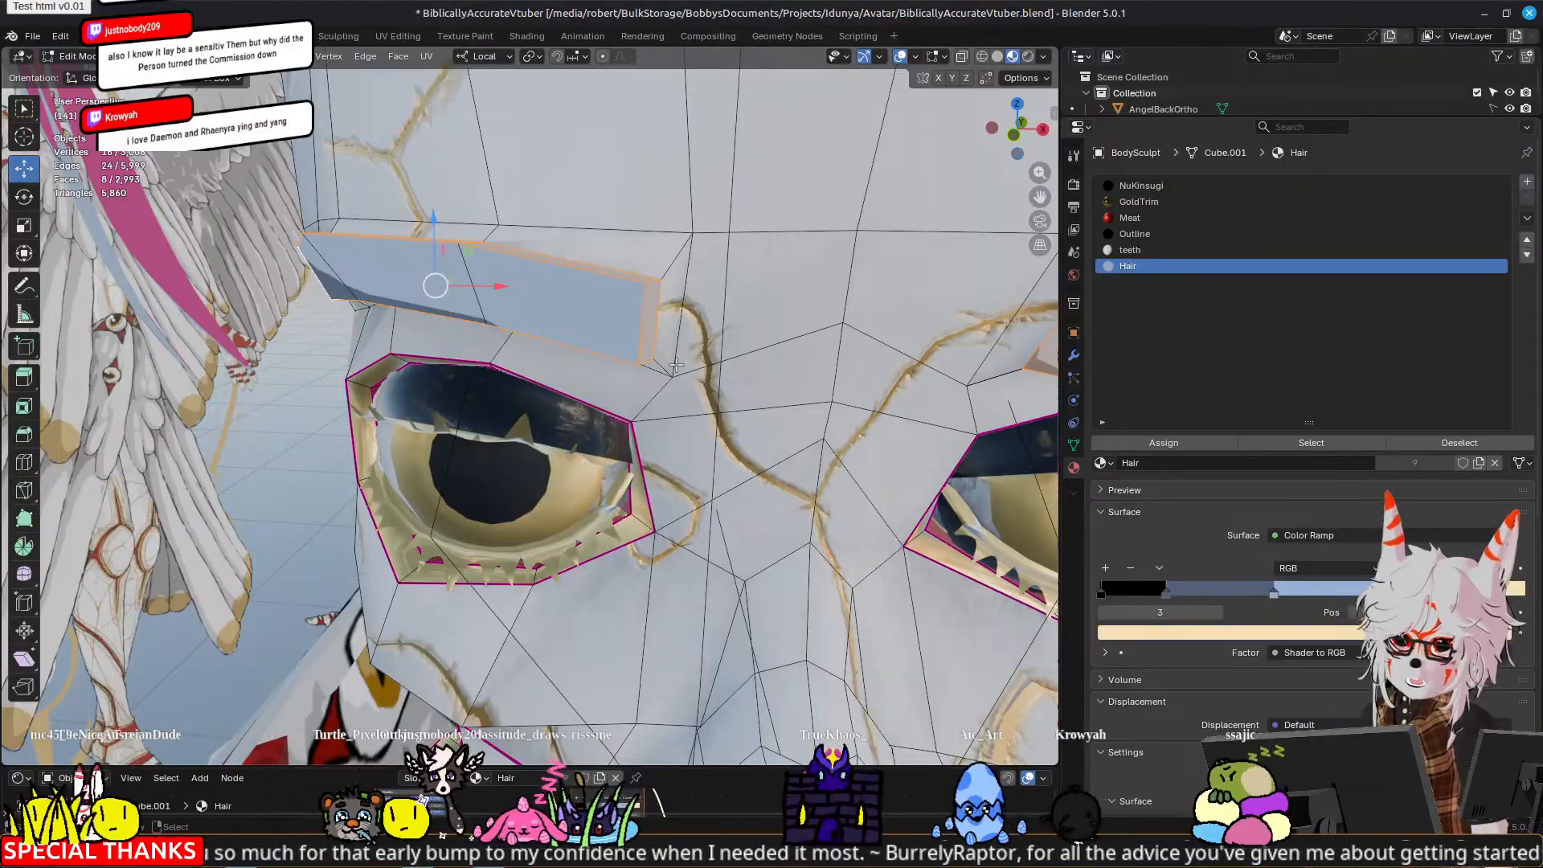
left_click(591, 318)
key("2")
left_click(958, 343)
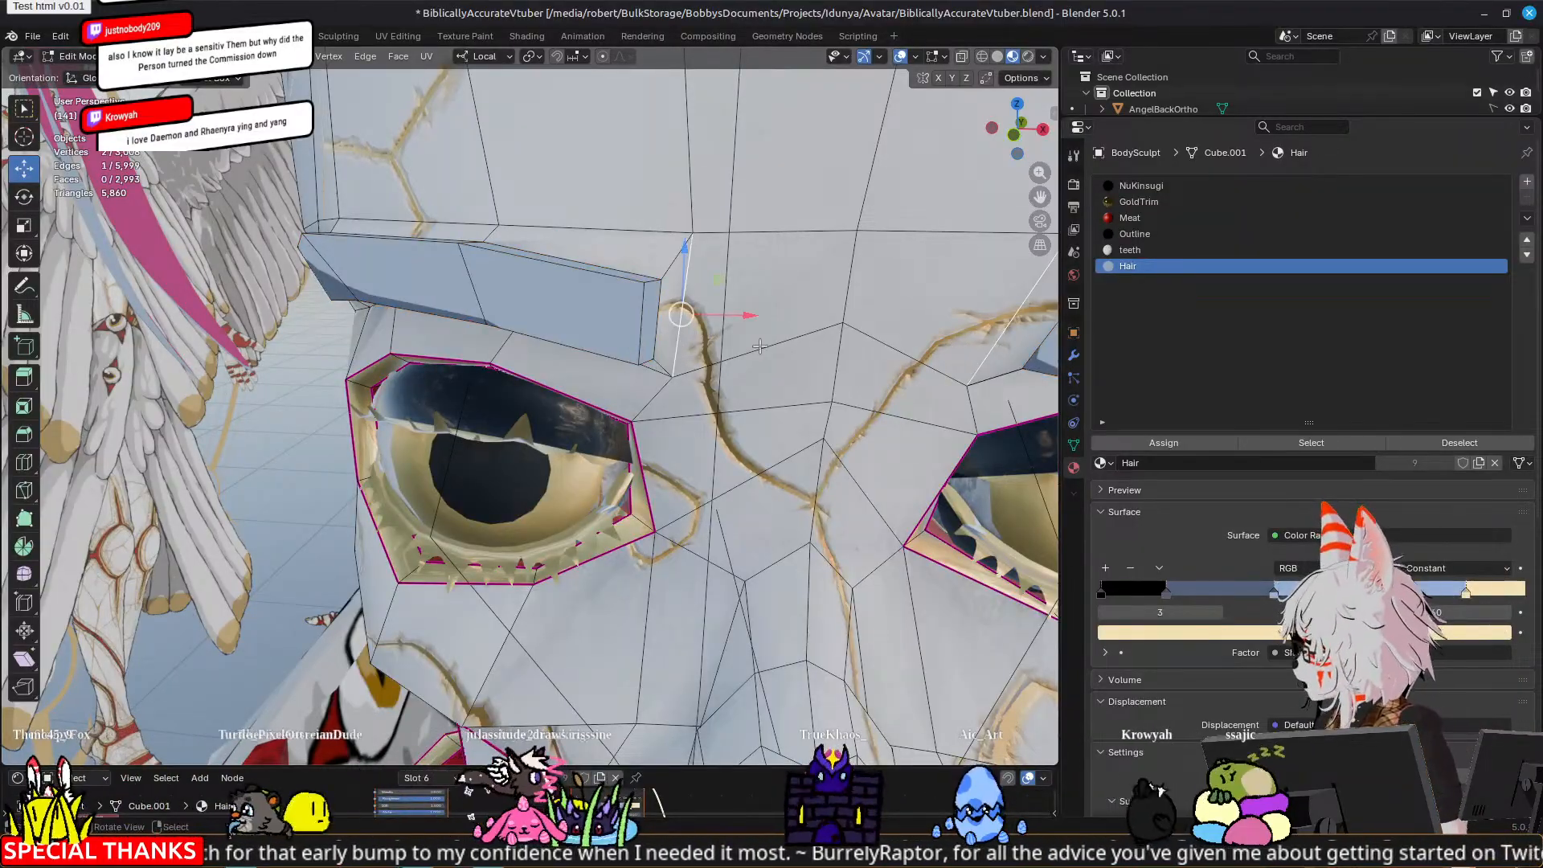
left_click(639, 329)
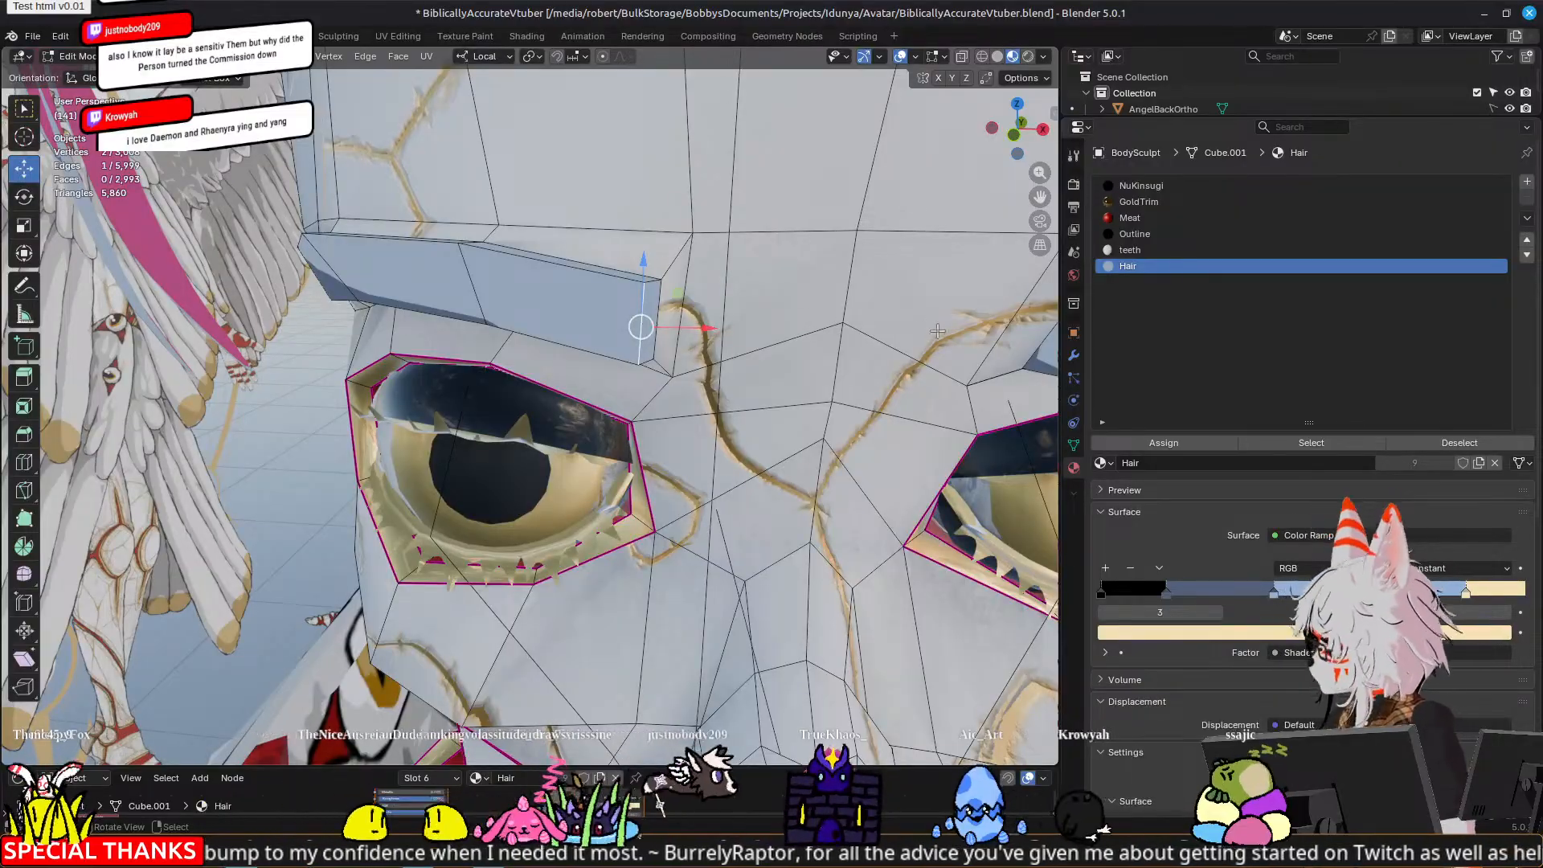
left_click(812, 330)
Step: Scale down the eyebrow's two middle front cross edges, the one nearer the nose to 0.65
middle_click_drag(808, 330, 868, 307)
left_click(649, 239)
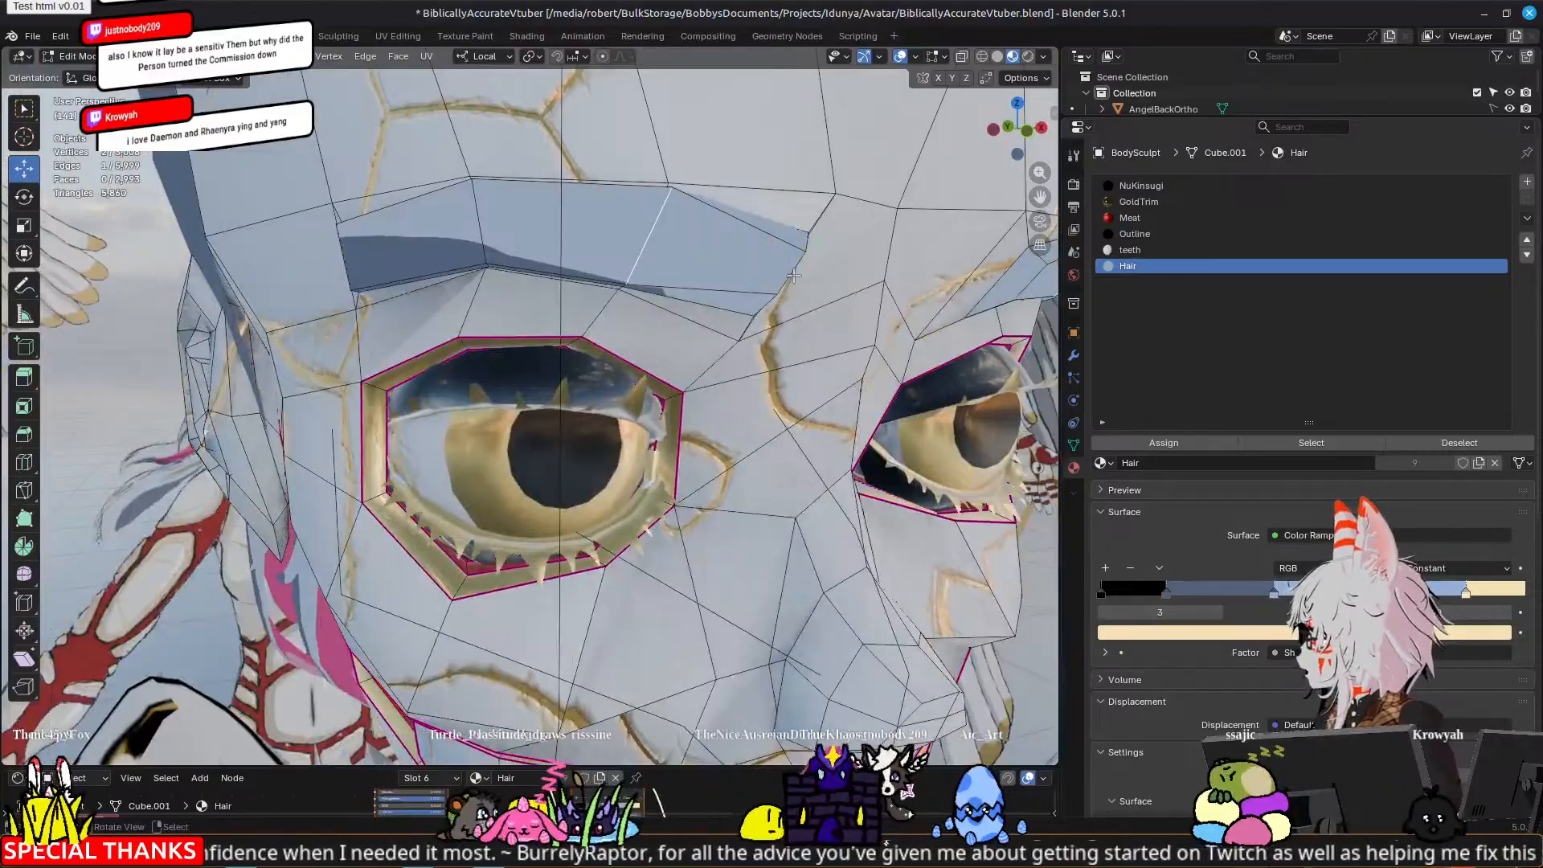
key("s")
left_click(667, 245)
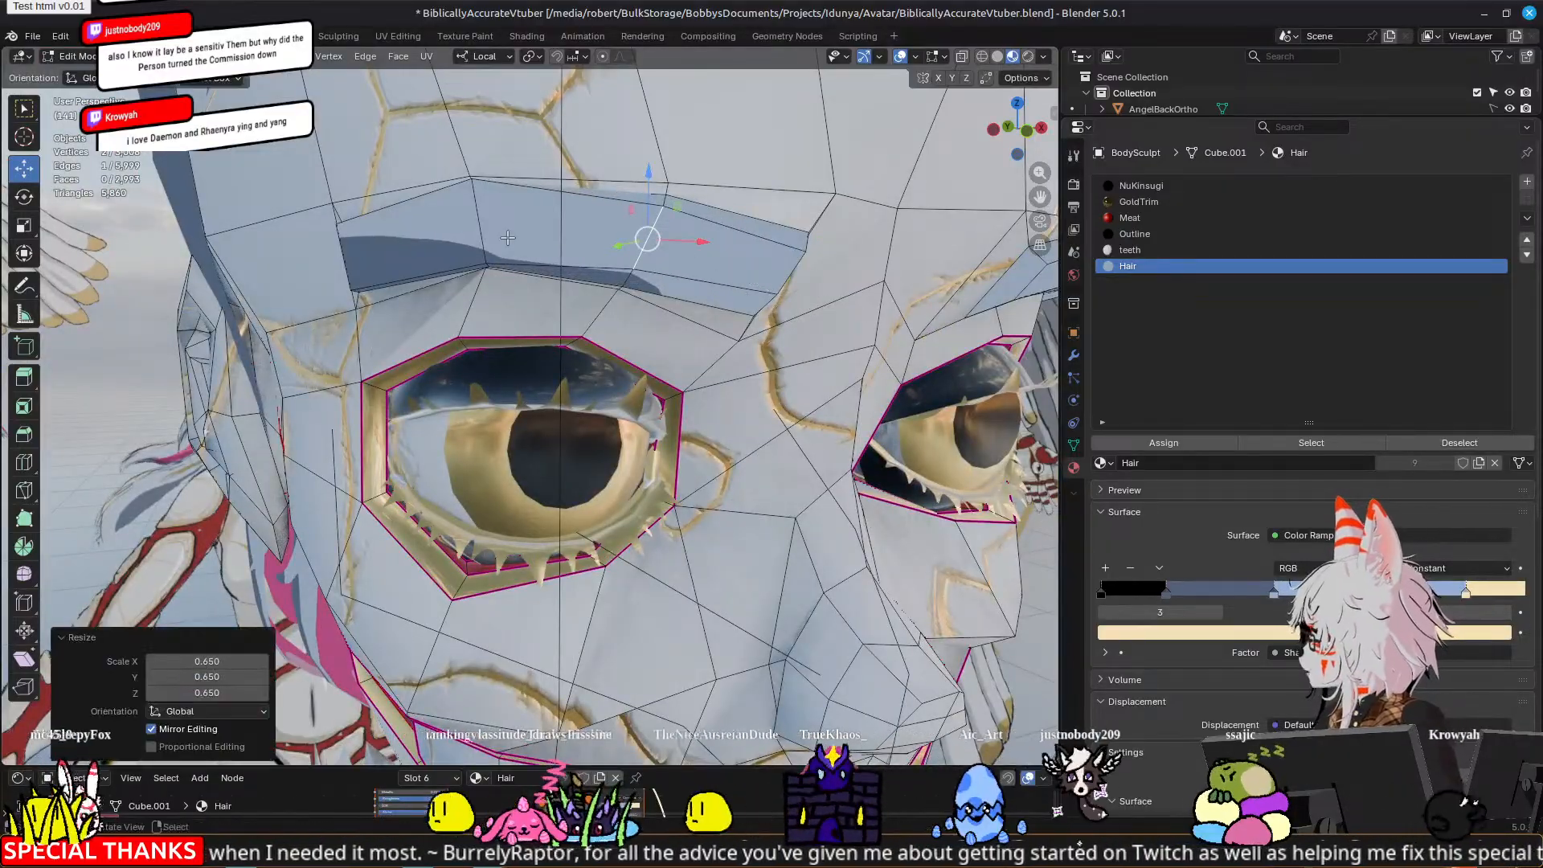
left_click(502, 235)
key("s")
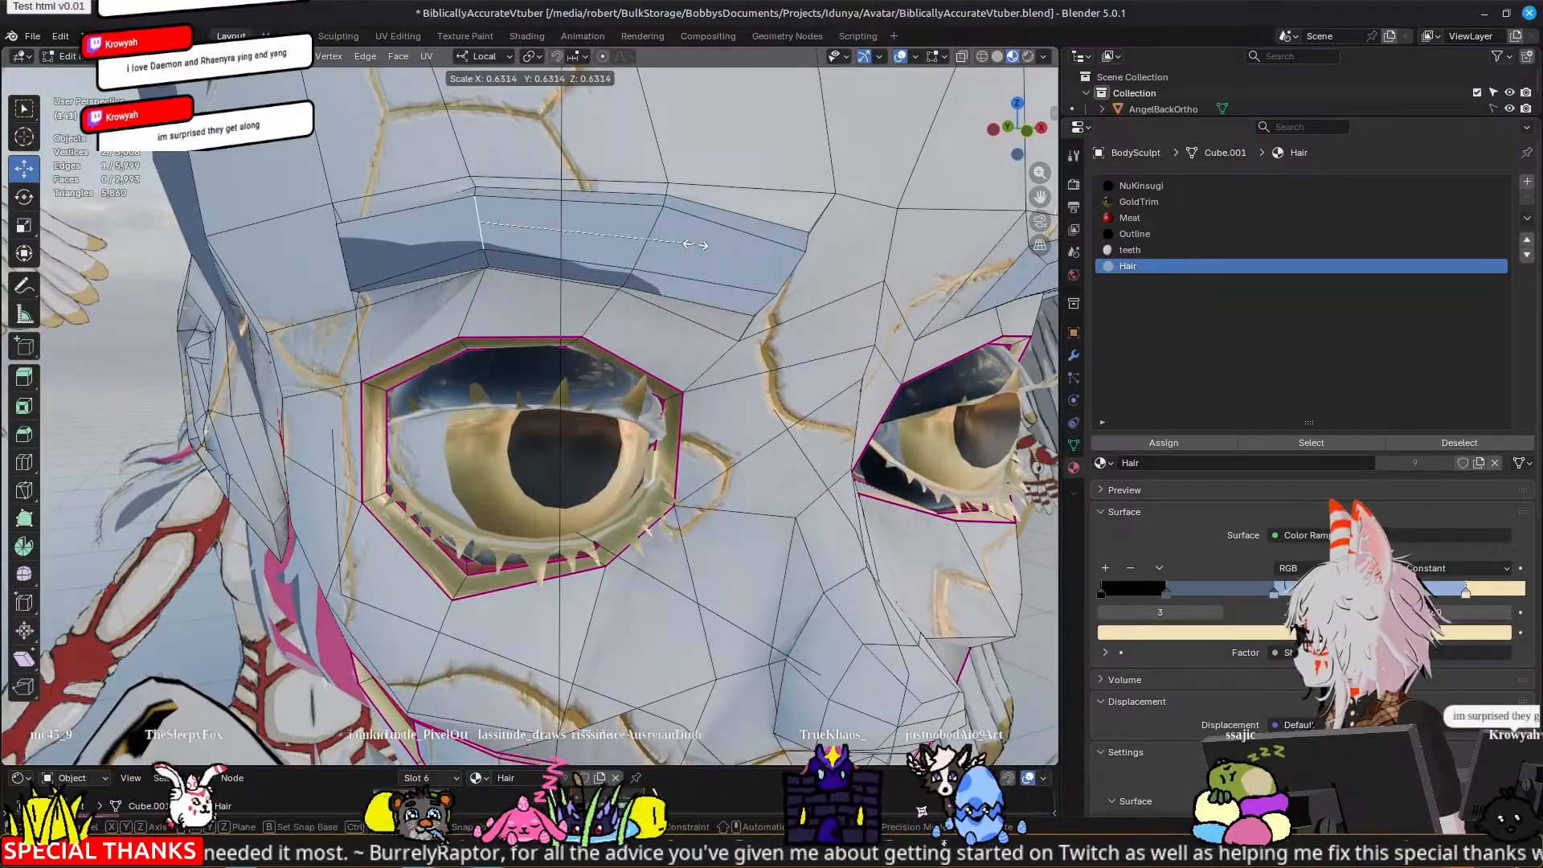
left_click(689, 242)
Step: Scale the front edge at the eyebrow's outer end to about 0.466 and move it inward along the brow
middle_click_drag(402, 258, 356, 249)
left_click(414, 239)
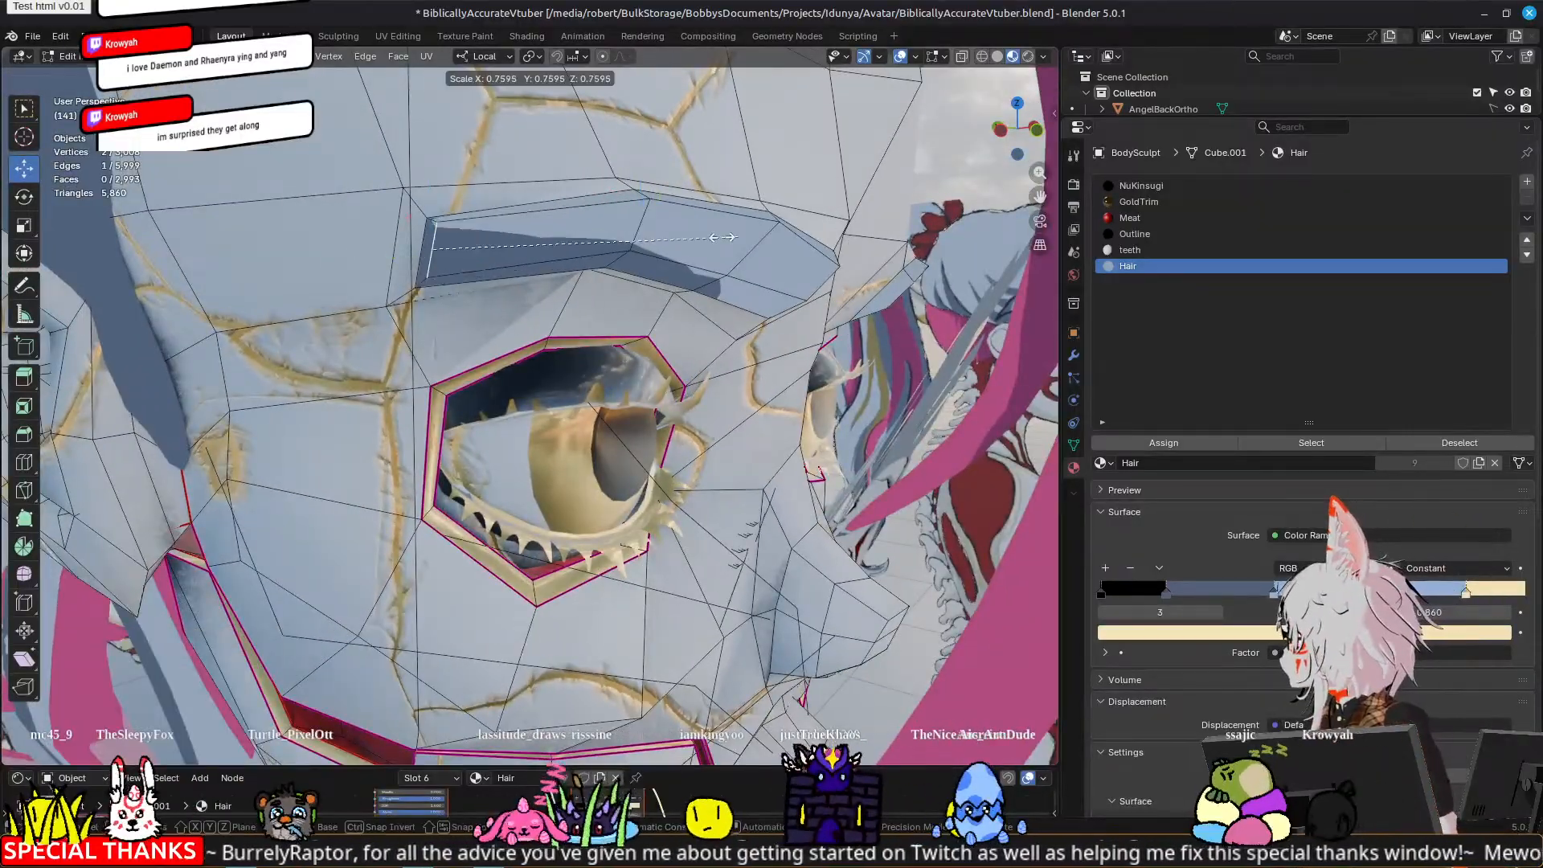
key("s")
left_click(664, 267)
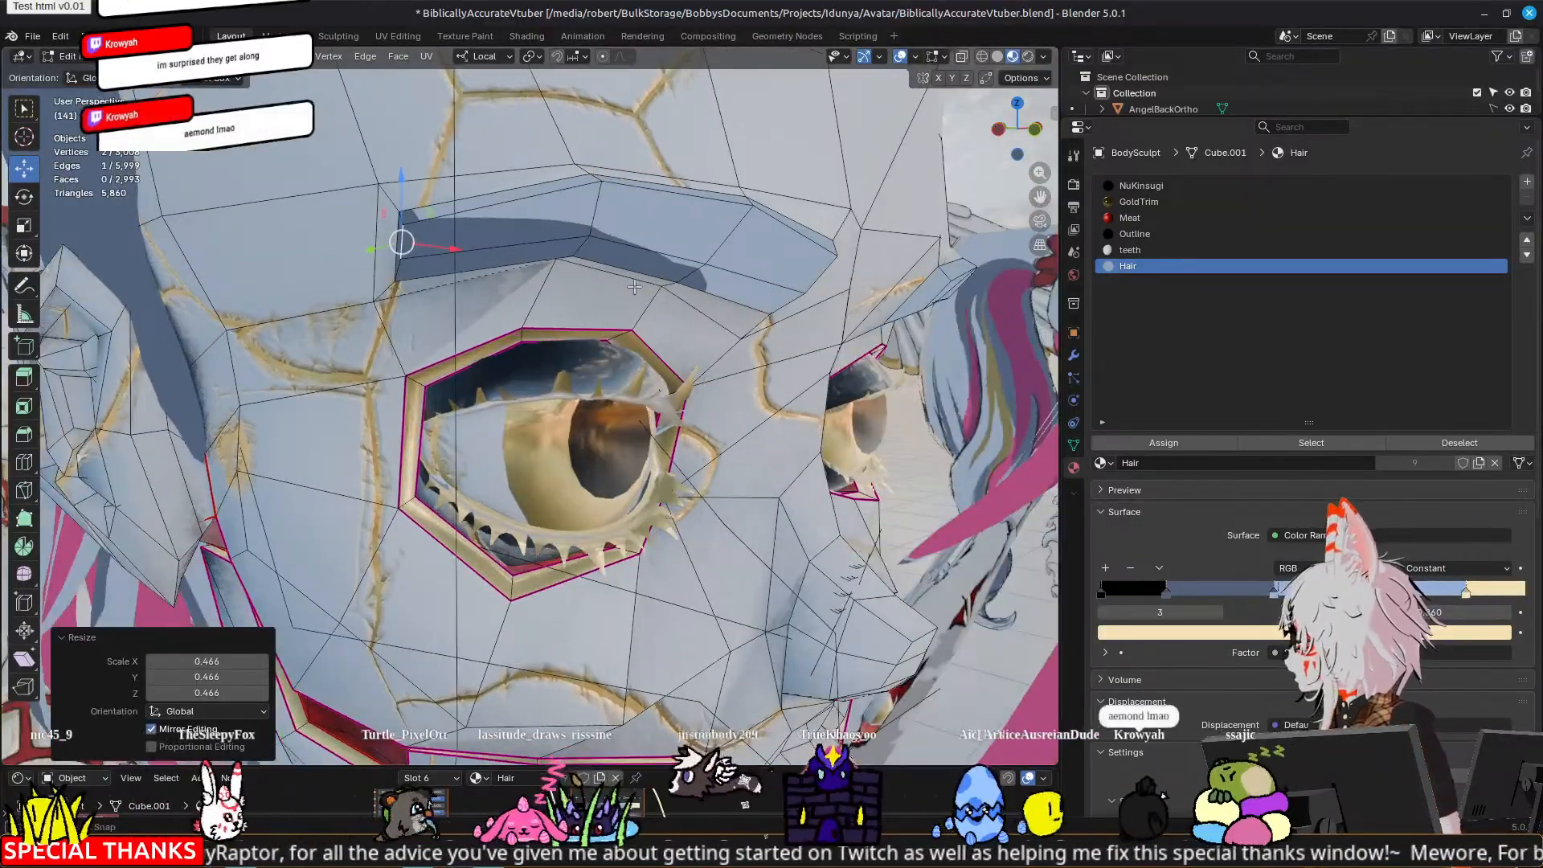
middle_click_drag(664, 267, 639, 287)
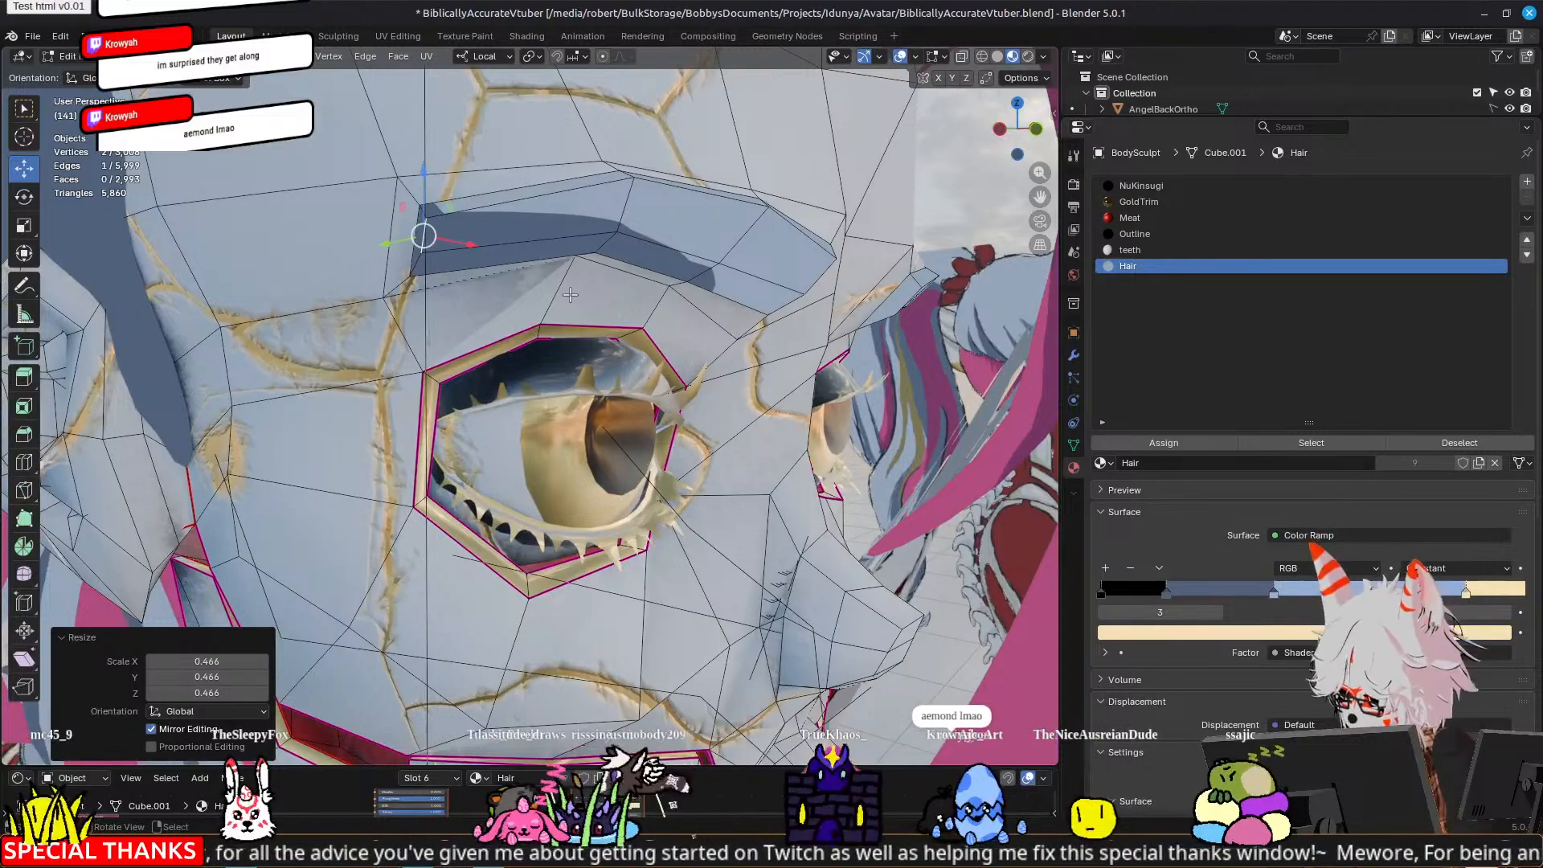
key("g")
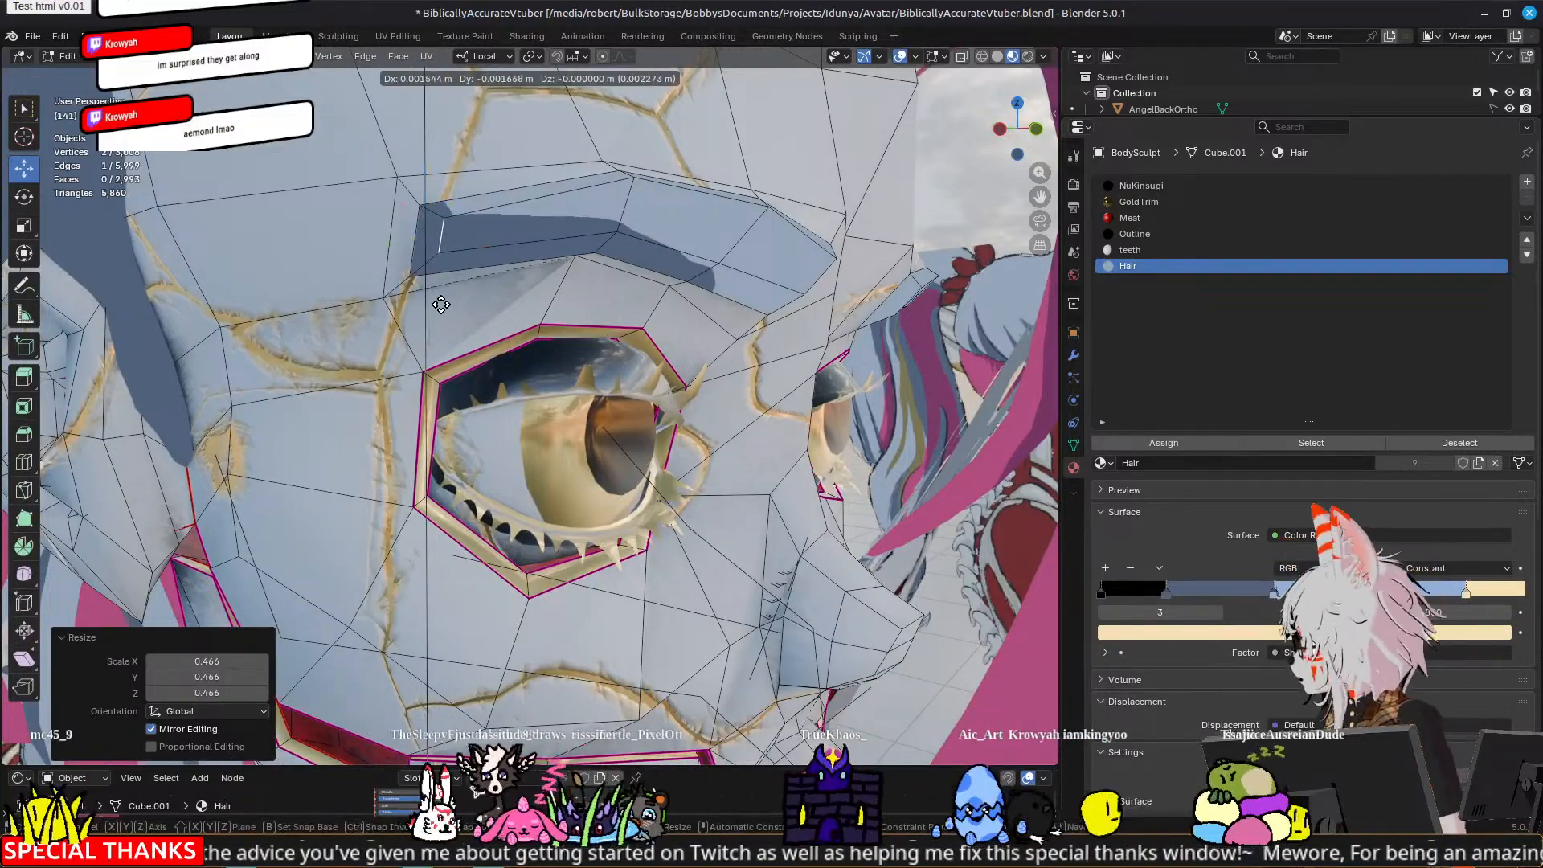
left_click(469, 290)
Step: Move the front edge at the eyebrow's inner end about -0.003 m along X, away from the nose
left_click(620, 179)
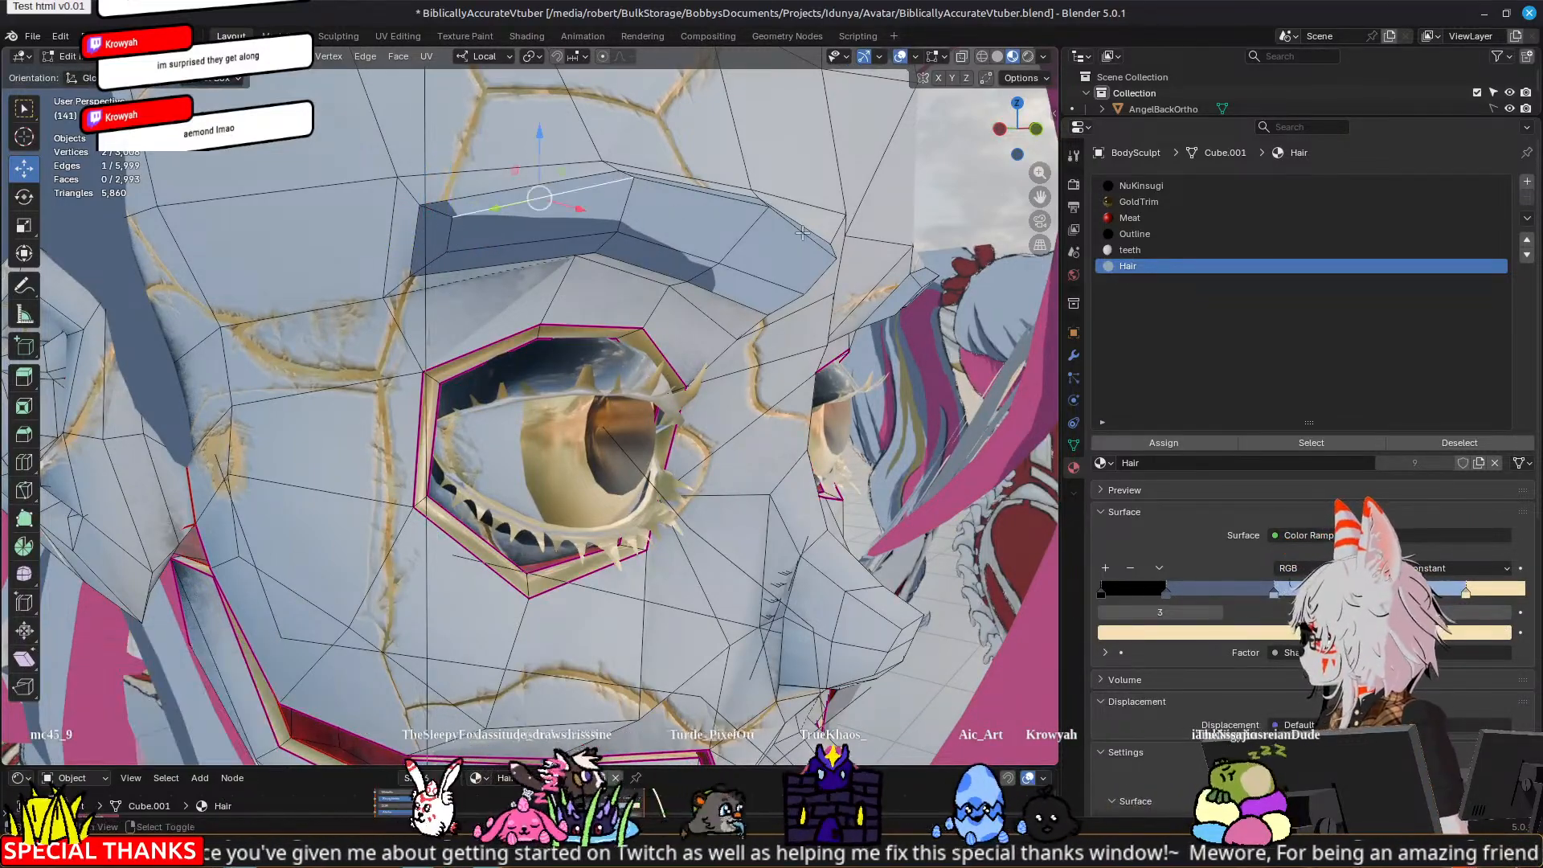
middle_click_drag(887, 286, 804, 271)
key("g")
left_click(793, 271)
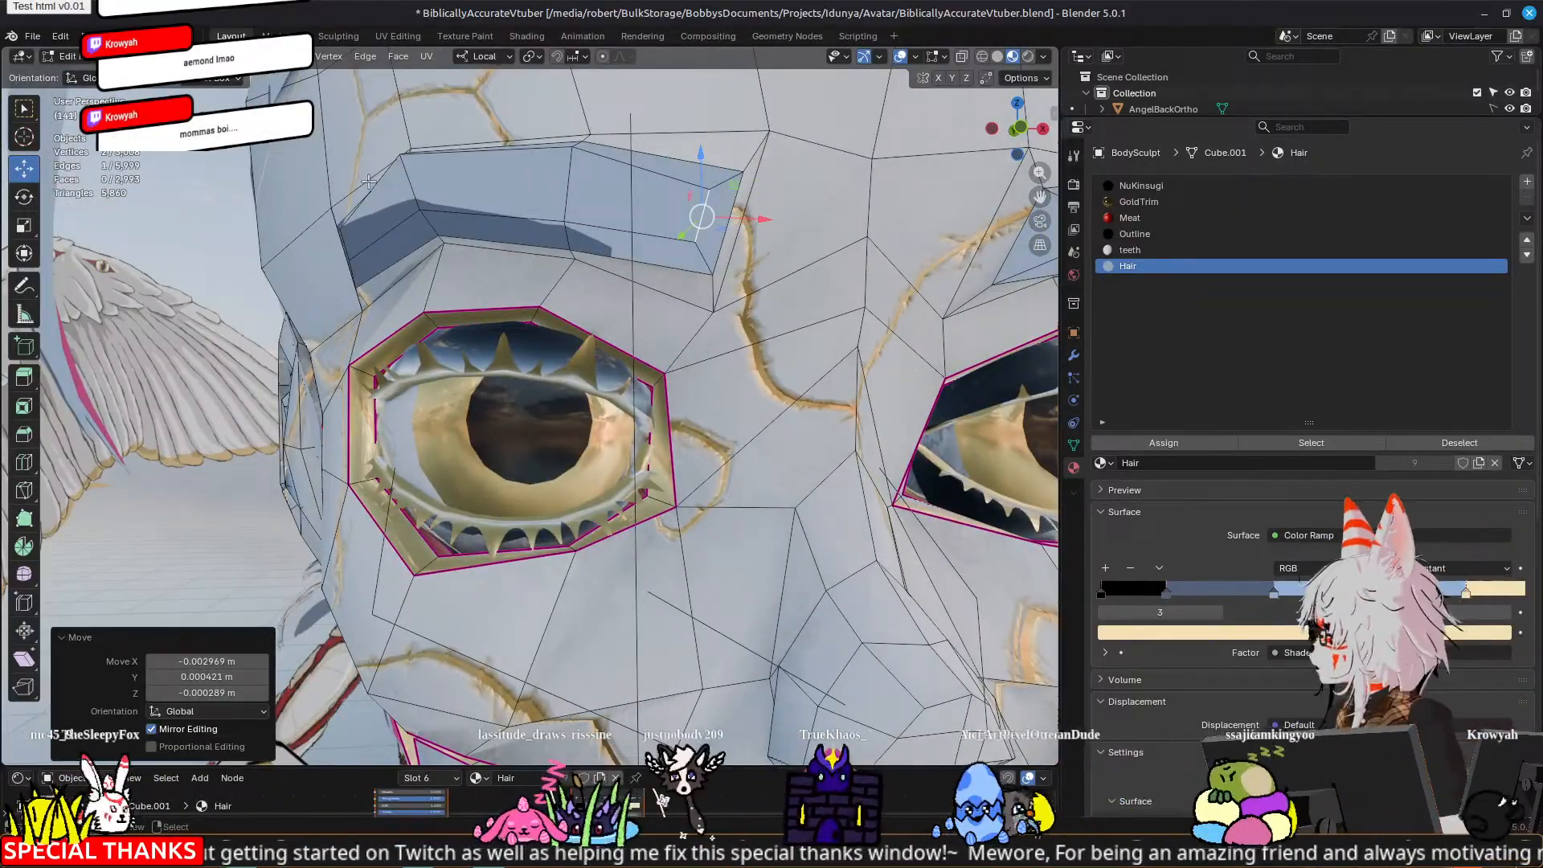
Step: Push the inner-end front edge back toward the forehead, finishing with a move of about 0.0011 m along Y
middle_click_drag(368, 181, 583, 245)
key("g")
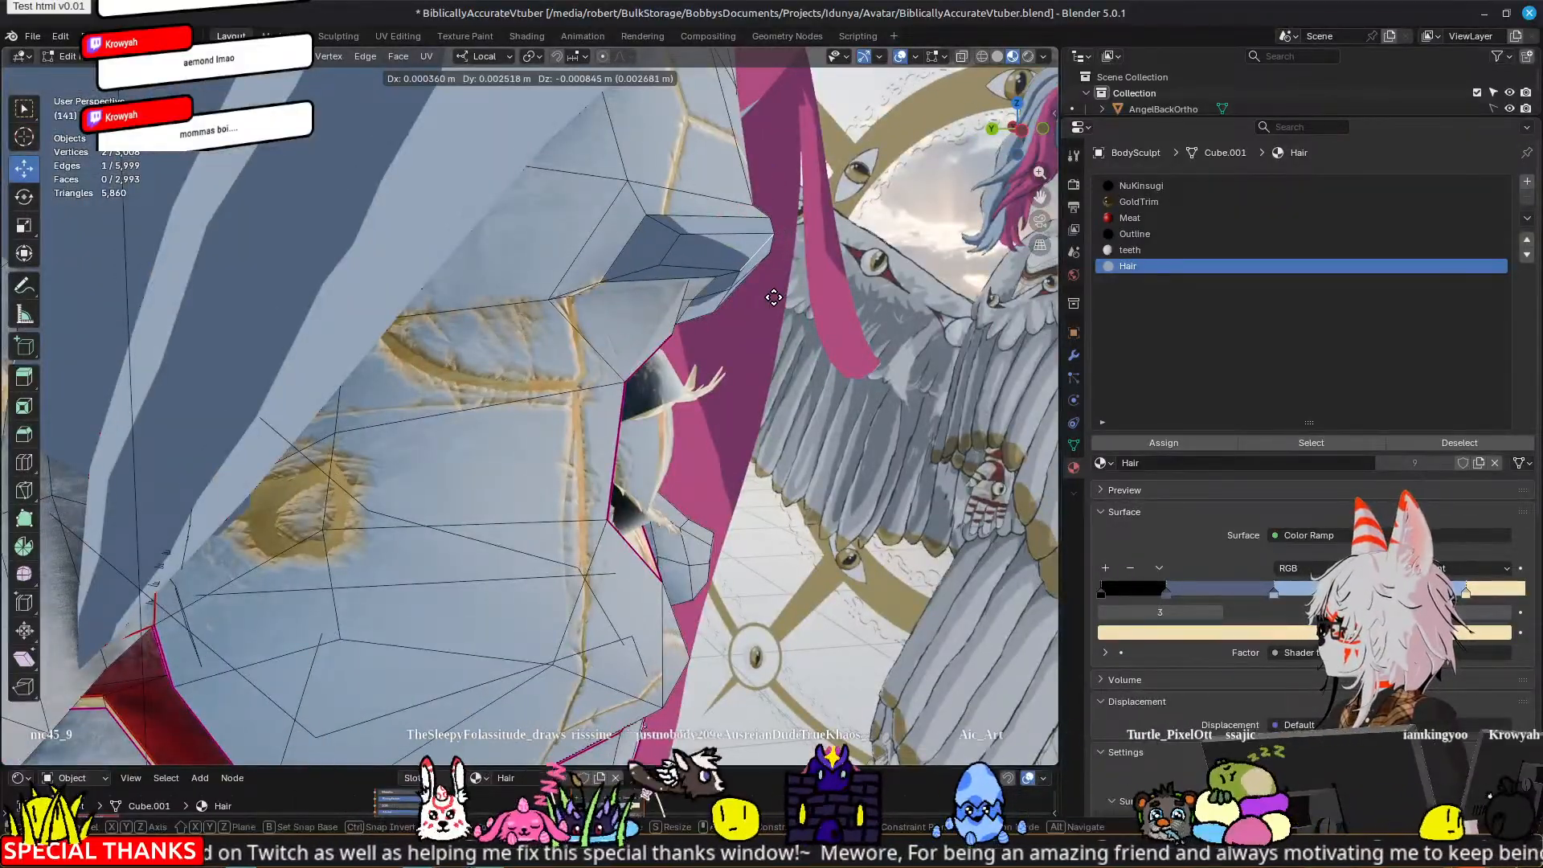
left_click(773, 296)
middle_click_drag(773, 297, 588, 288)
key("g")
left_click(491, 292)
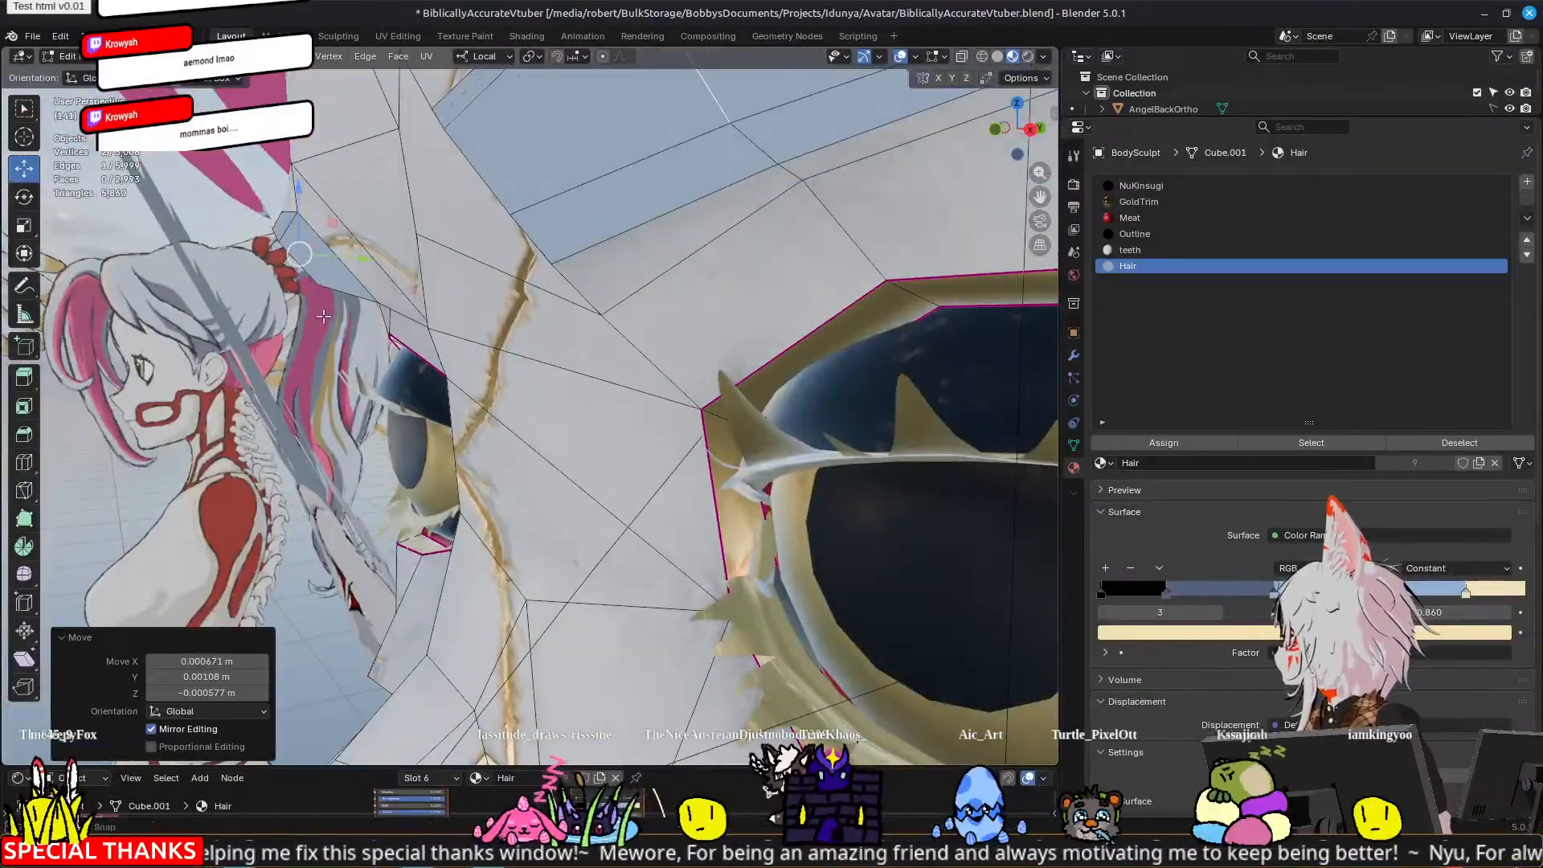
Step: Lower the inner-end front edge slightly, finishing with a shift of about -0.0016 m in X and -0.0011 m in Z
middle_click_drag(490, 292, 806, 336)
key("g")
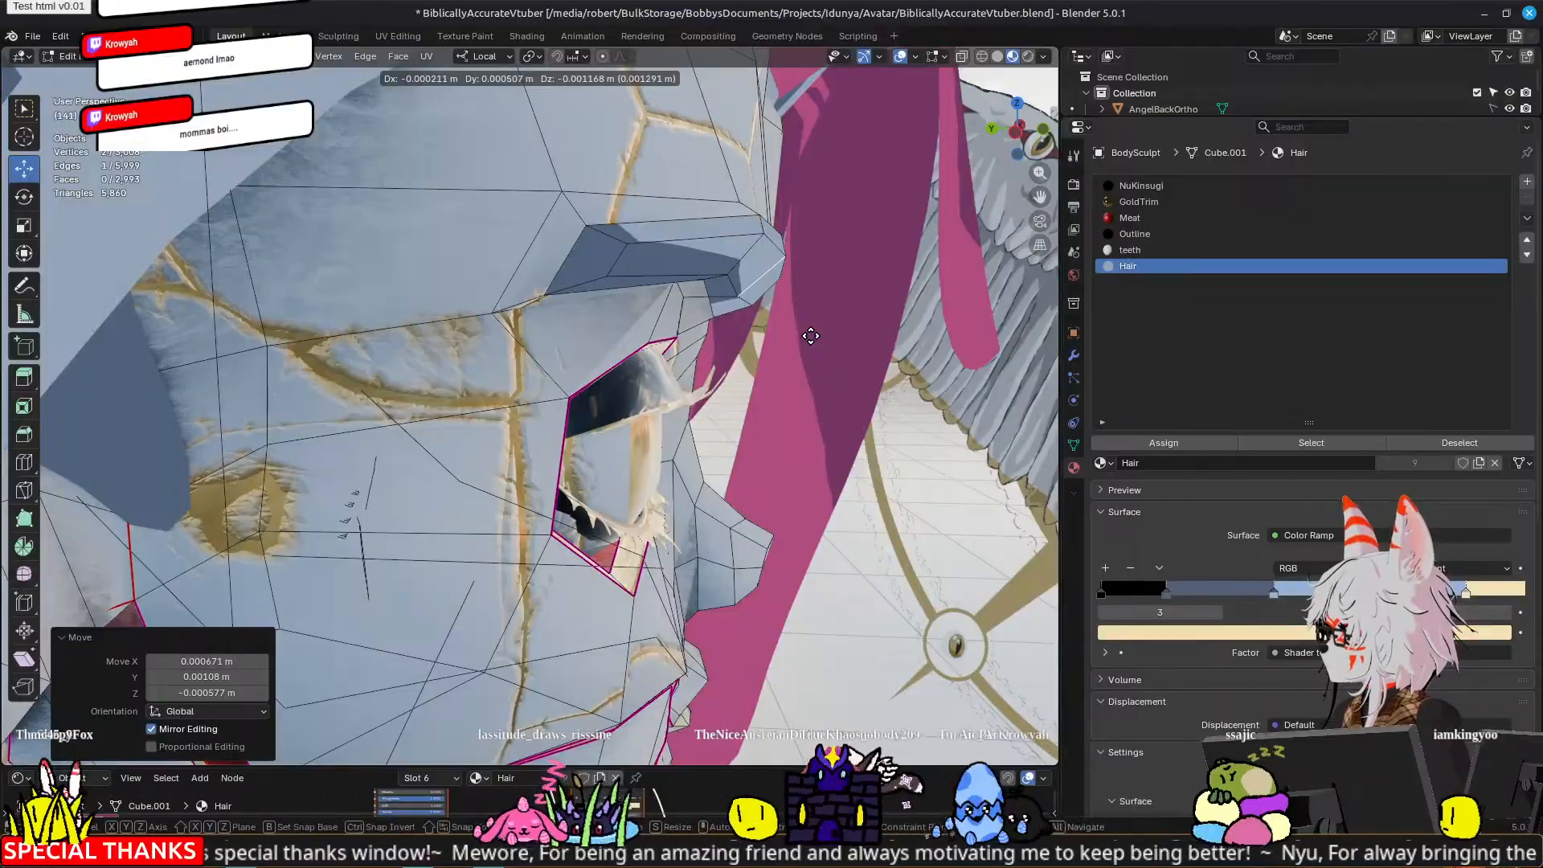
left_click(811, 332)
middle_click_drag(810, 332, 790, 304)
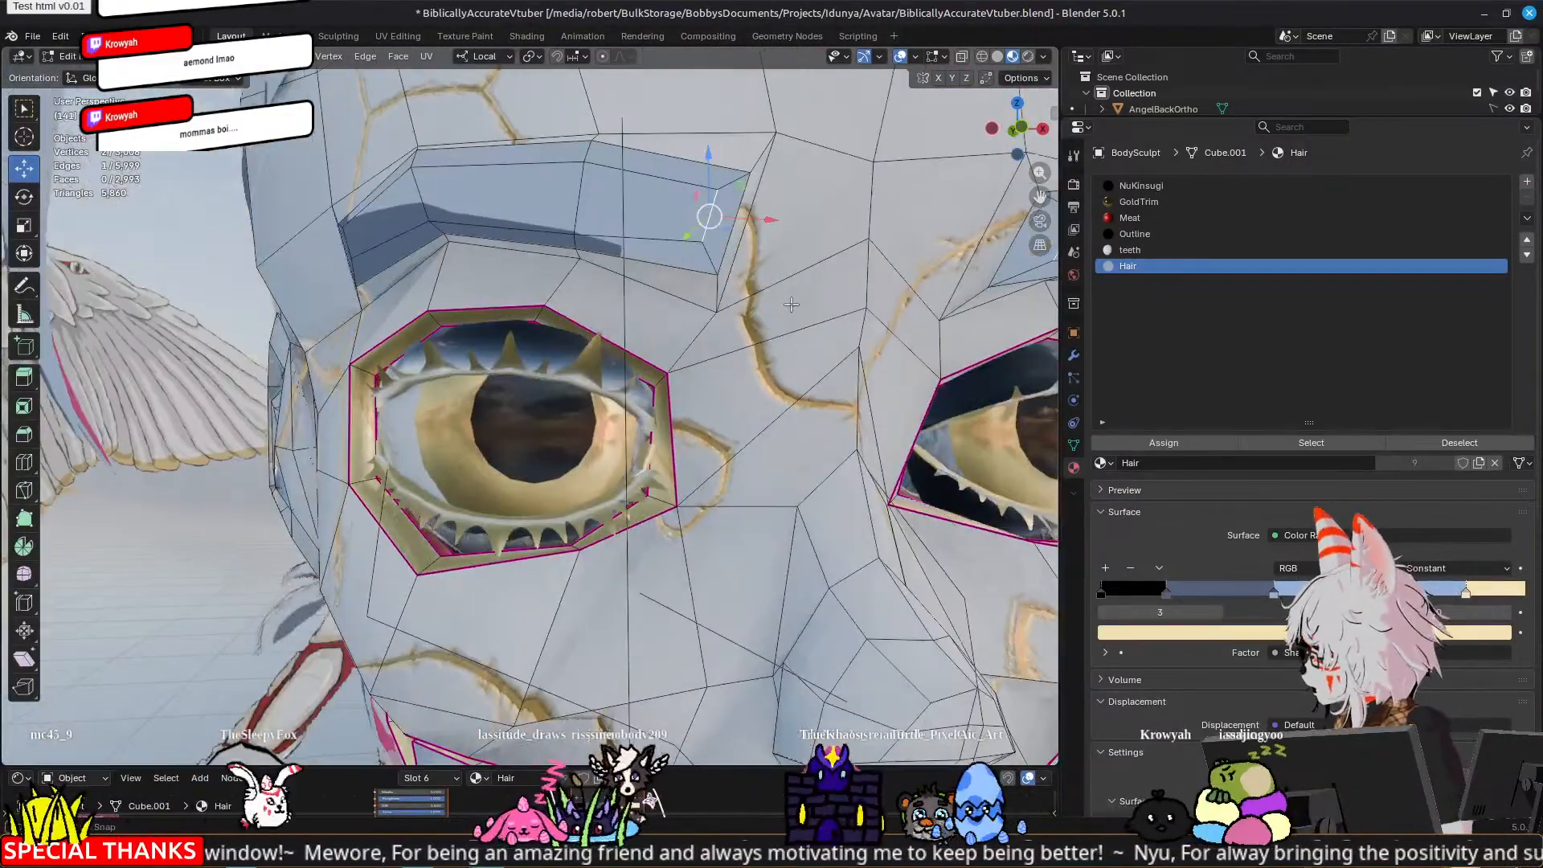
key("g")
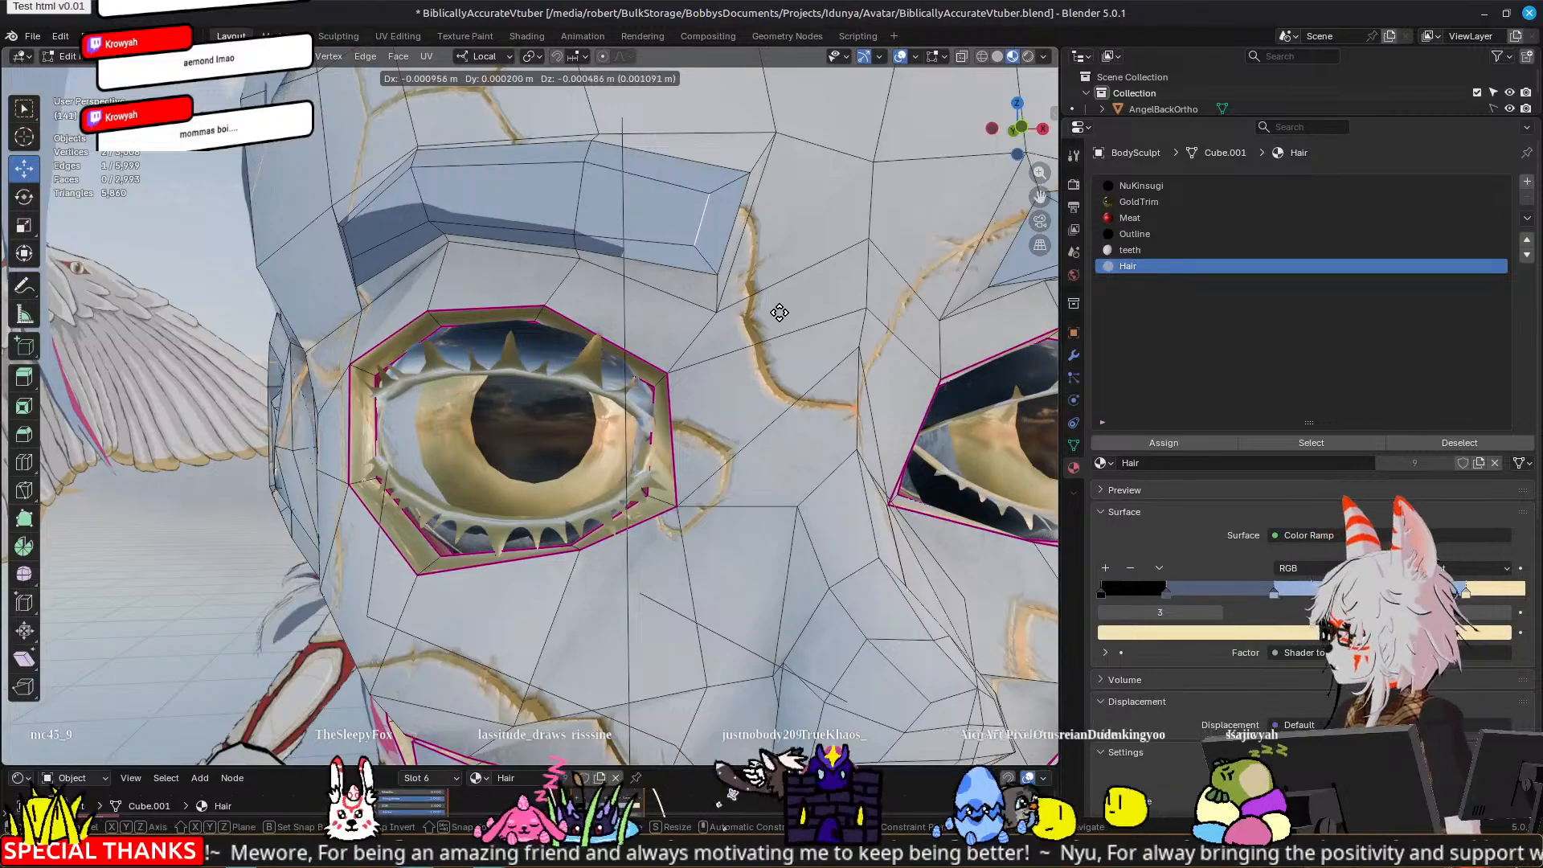
left_click(777, 312)
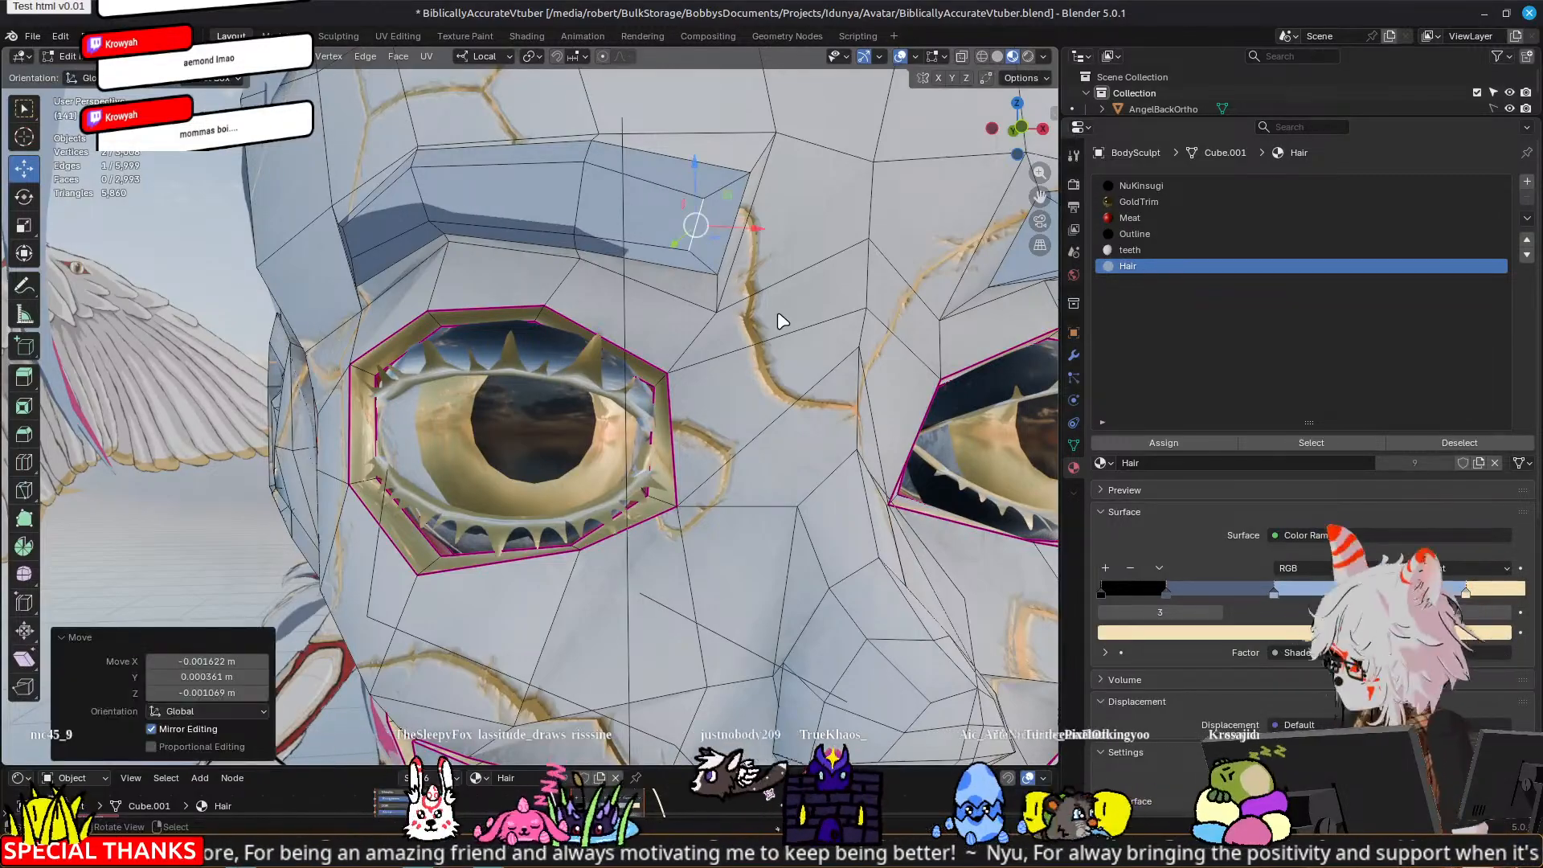
Step: Examine the reshaped eyebrows in Object Mode from the front, in three-quarter view and closer up
key("Tab")
scroll(778, 313, "down", 6)
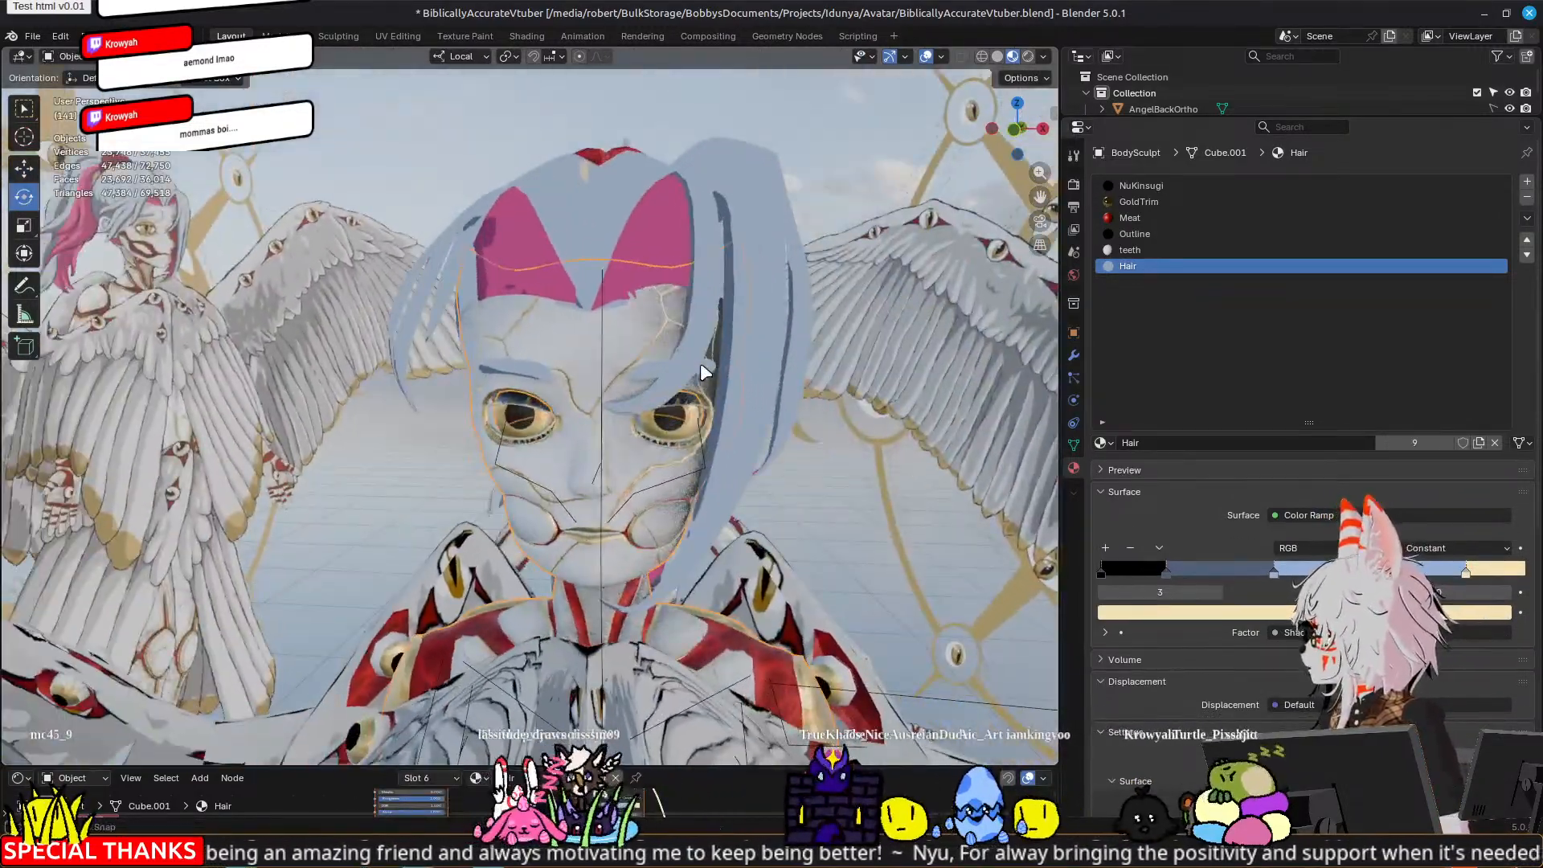
middle_click_drag(700, 363, 776, 354)
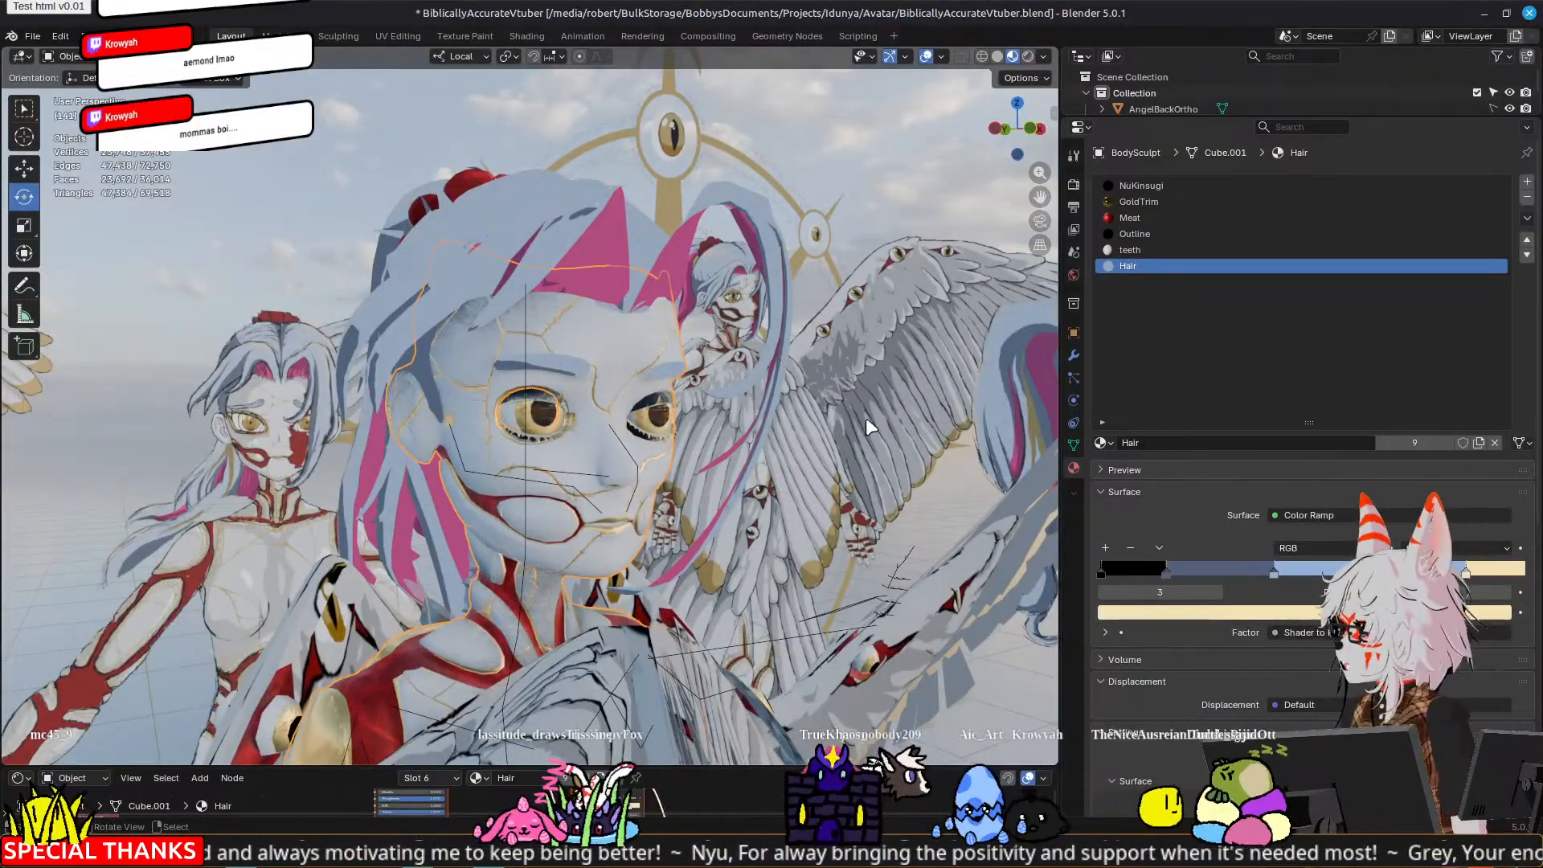
middle_click_drag(866, 417, 779, 423)
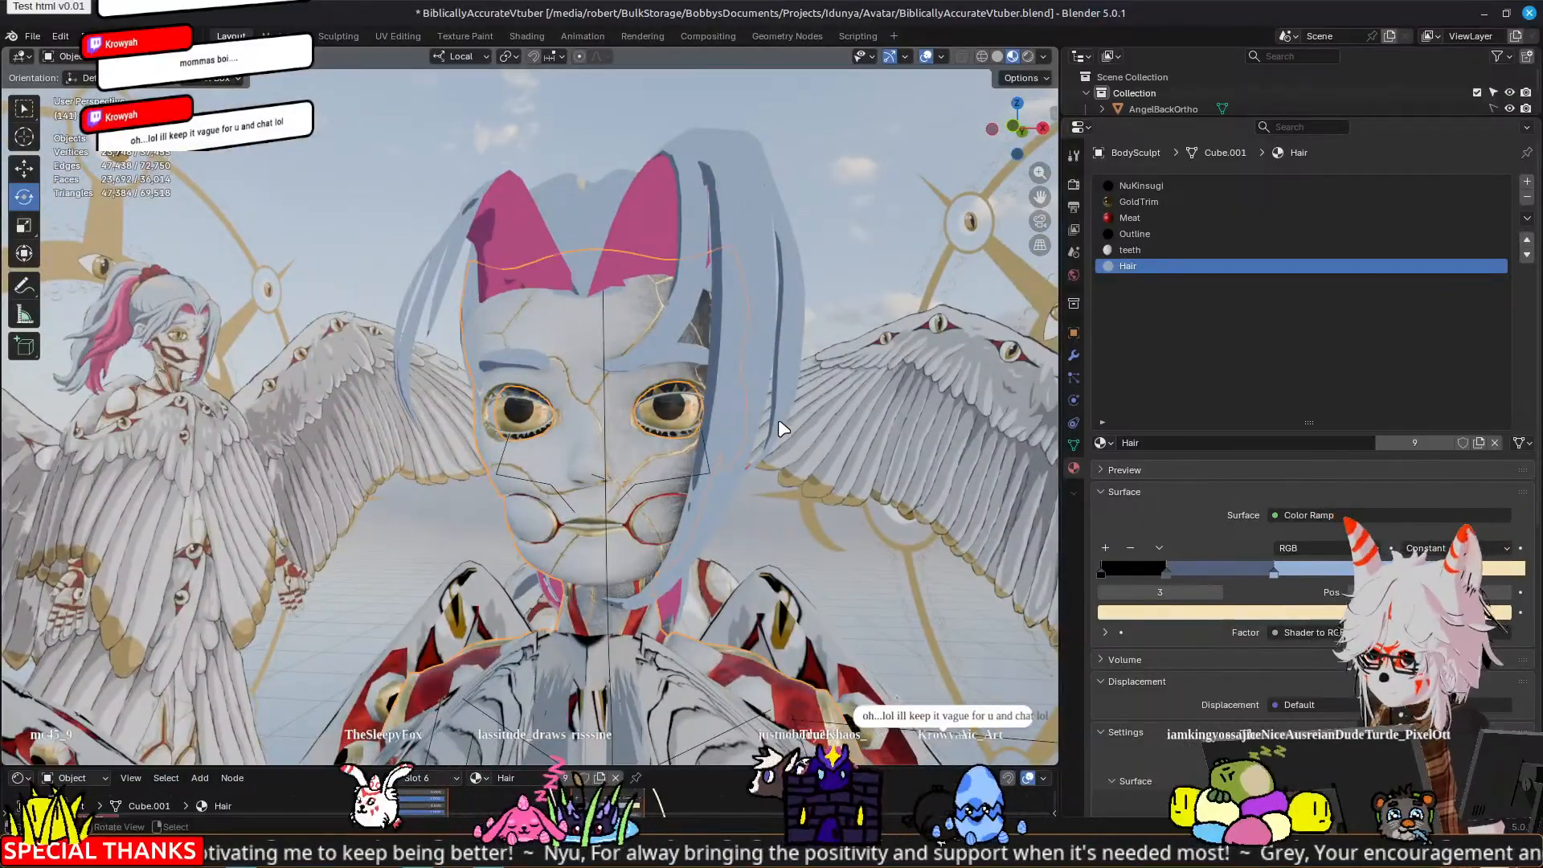
scroll(778, 426, "up", 3)
middle_click_drag(337, 482, 381, 473)
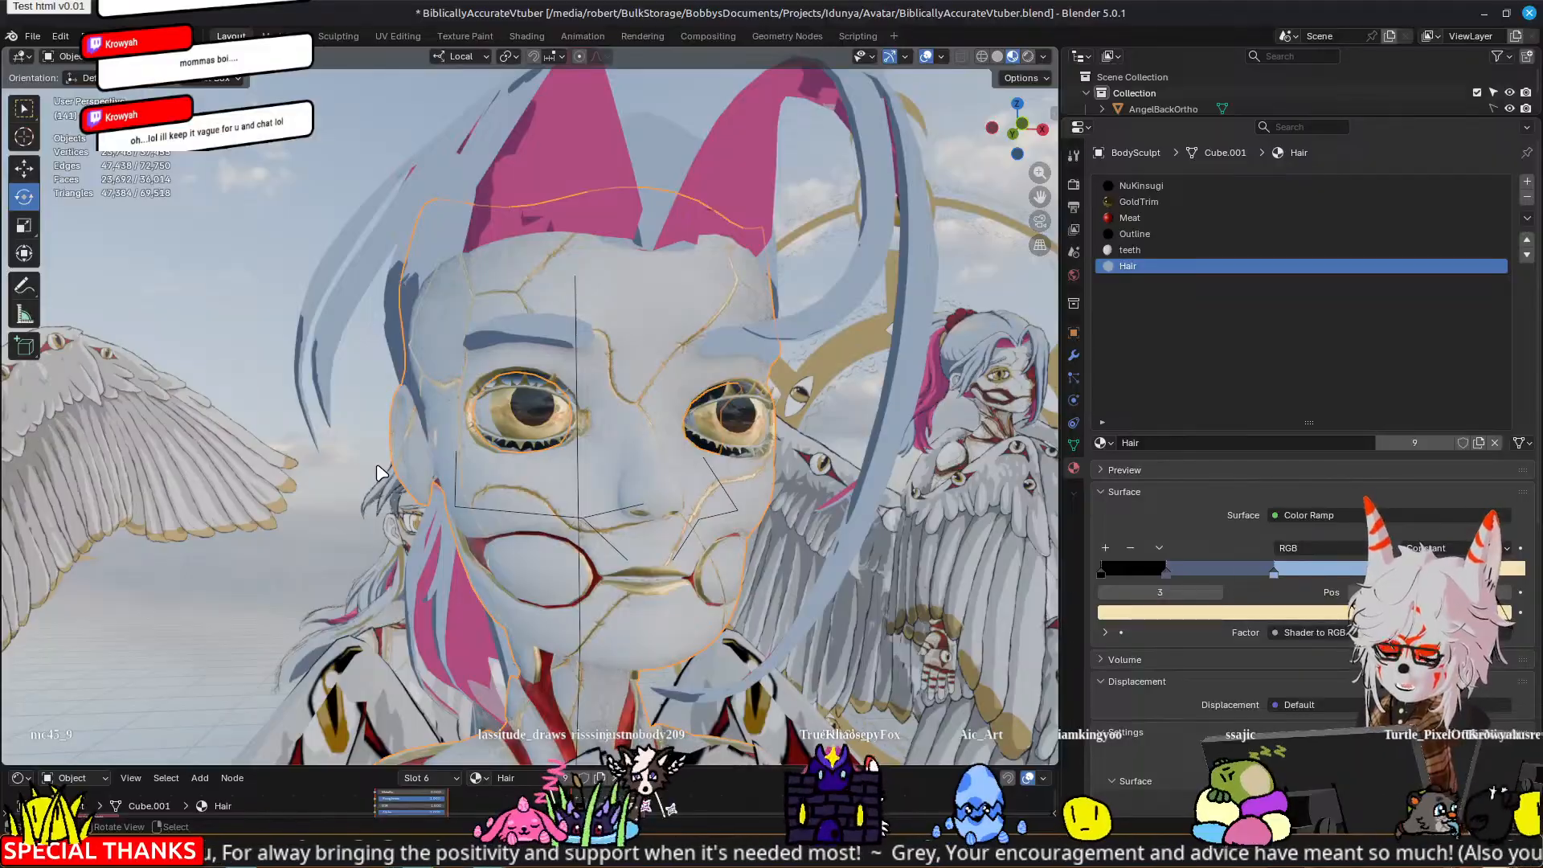
Step: Examine the avatar's face and eyebrows in Object Mode from above, from a distance, from the front and from the side
middle_click_drag(305, 478, 571, 567)
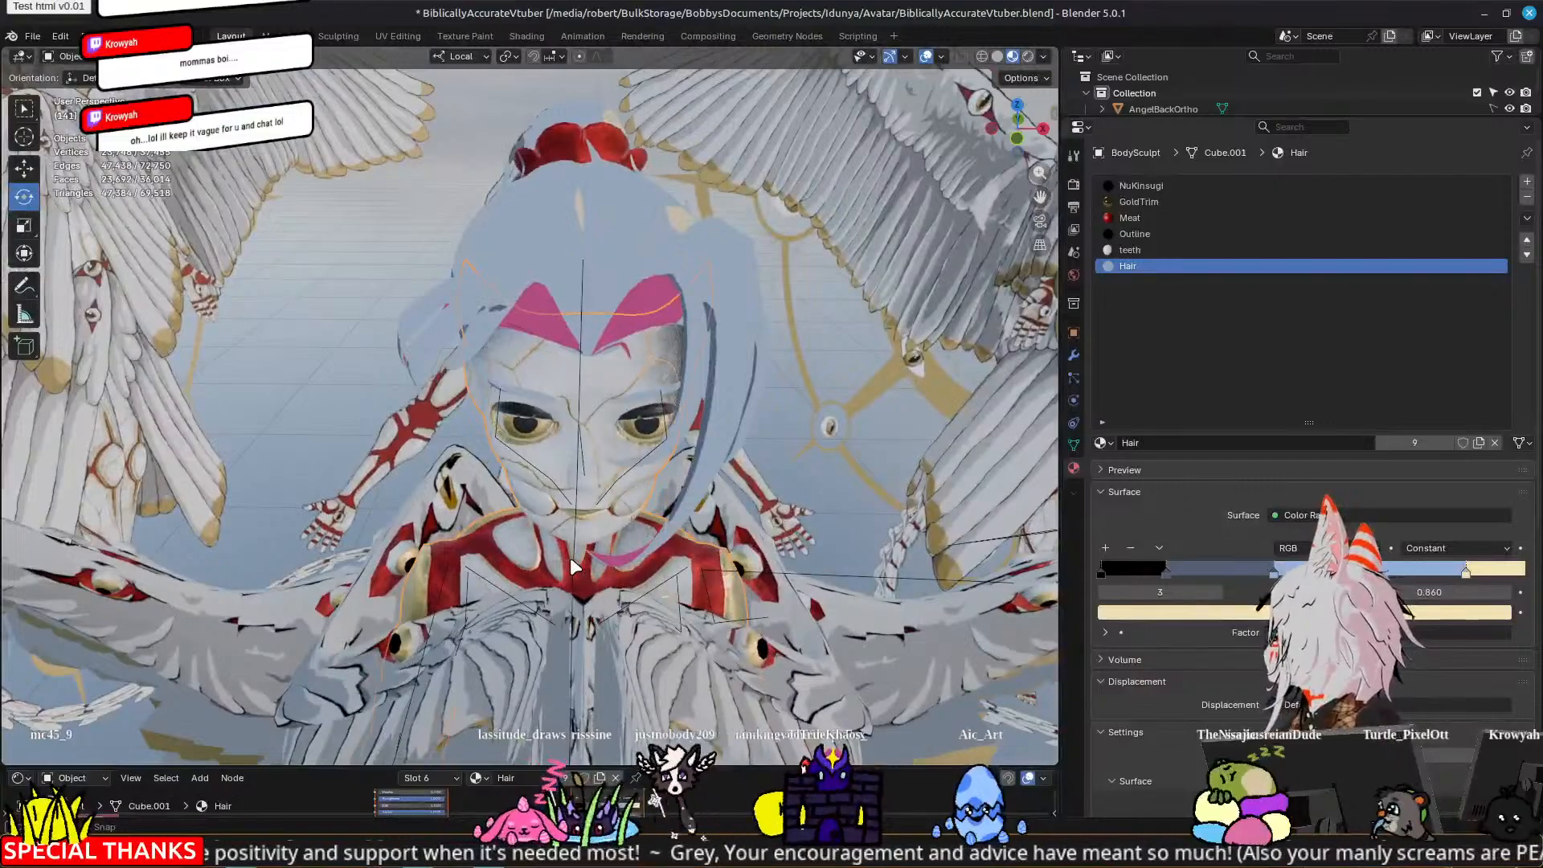
scroll(569, 565, "down", 5)
scroll(315, 401, "down", 4)
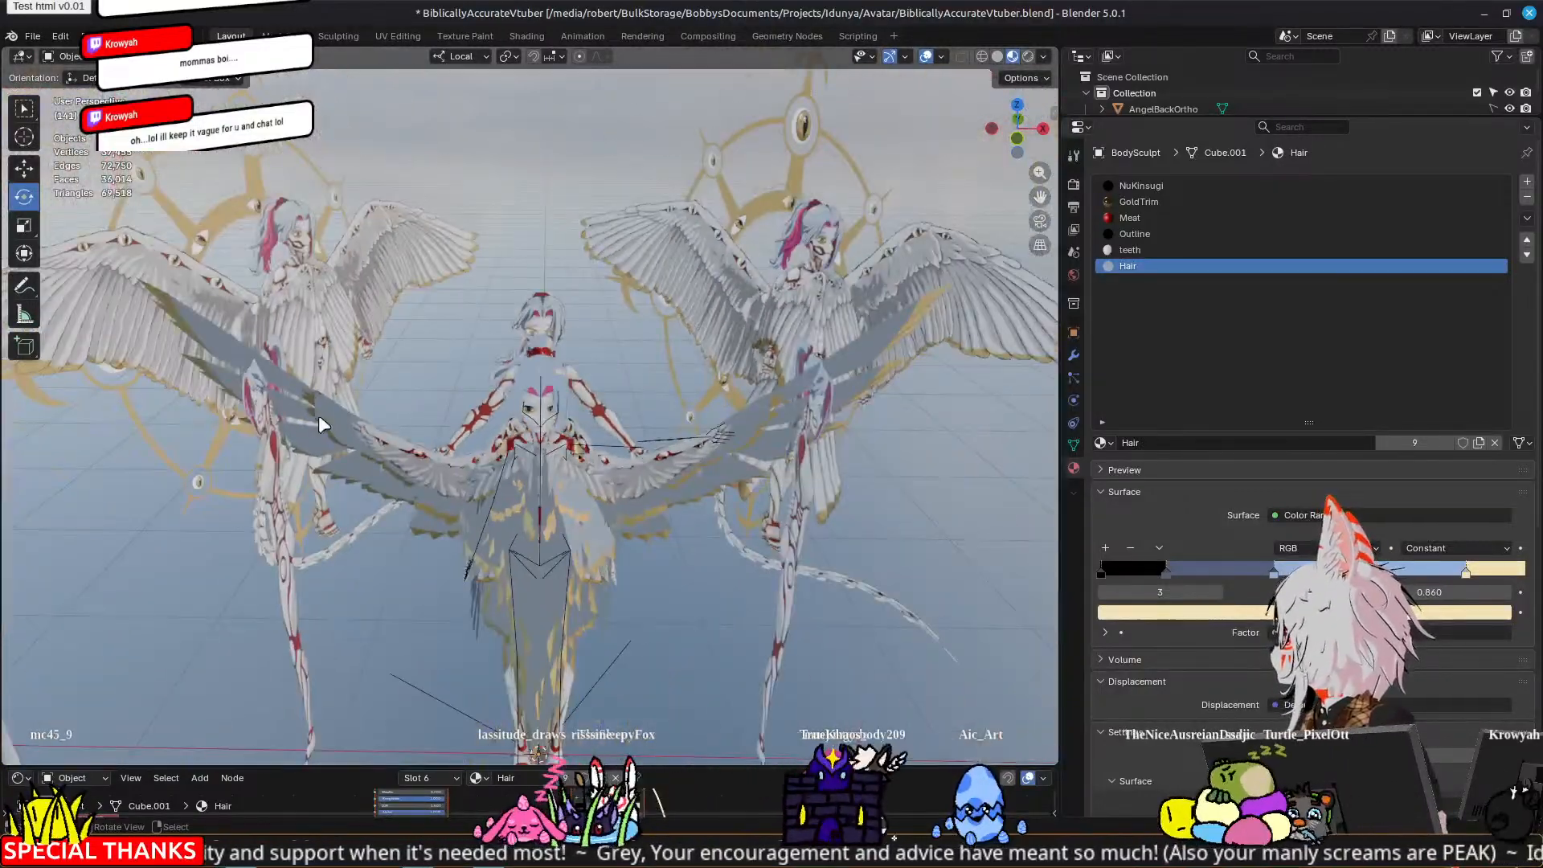
middle_click_drag(318, 415, 392, 414)
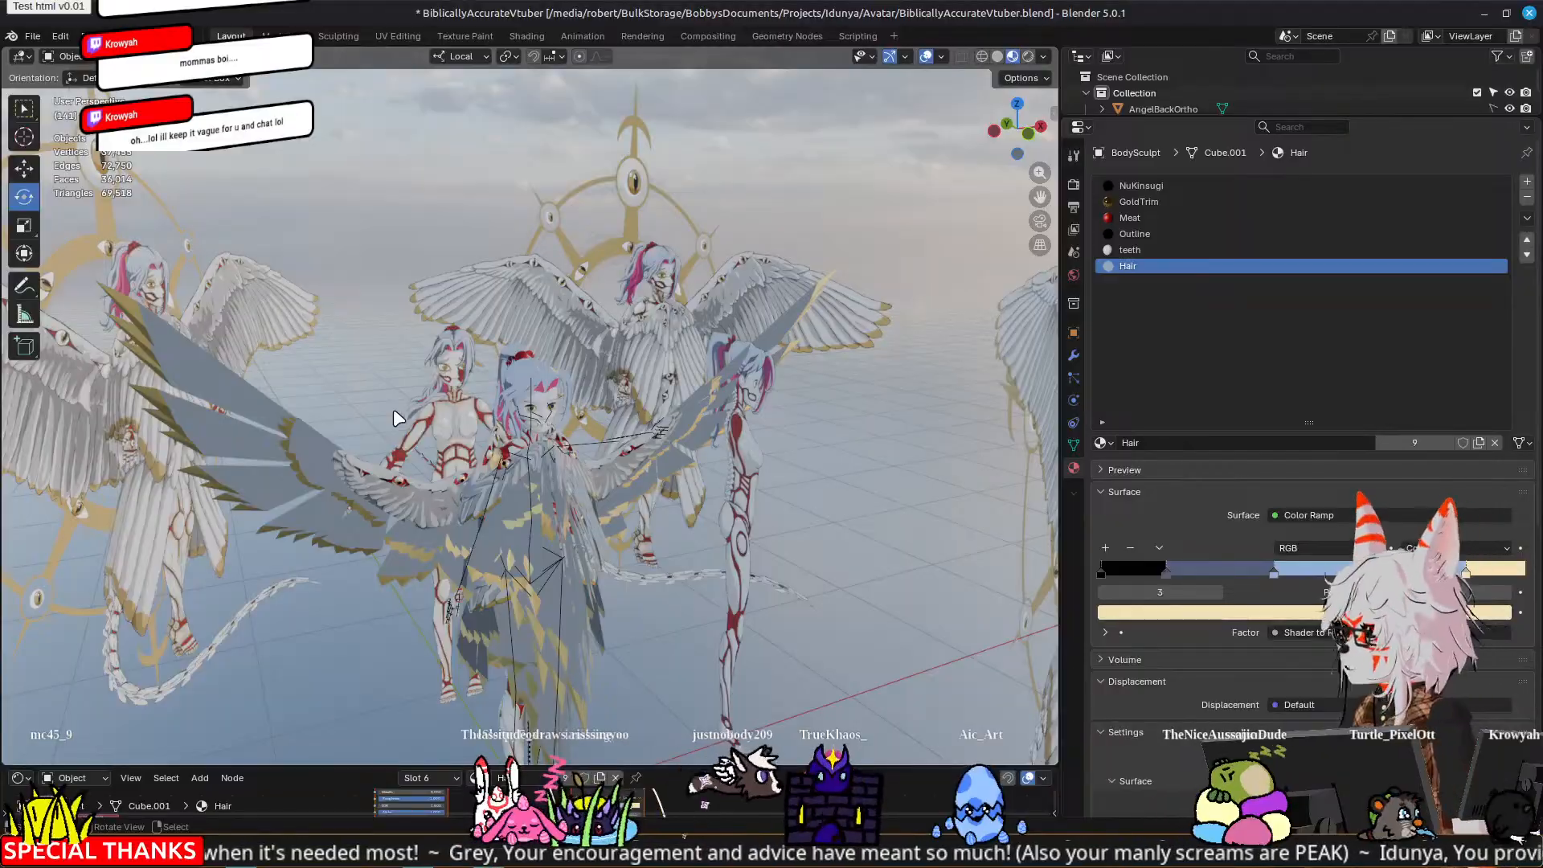
scroll(393, 412, "up", 8)
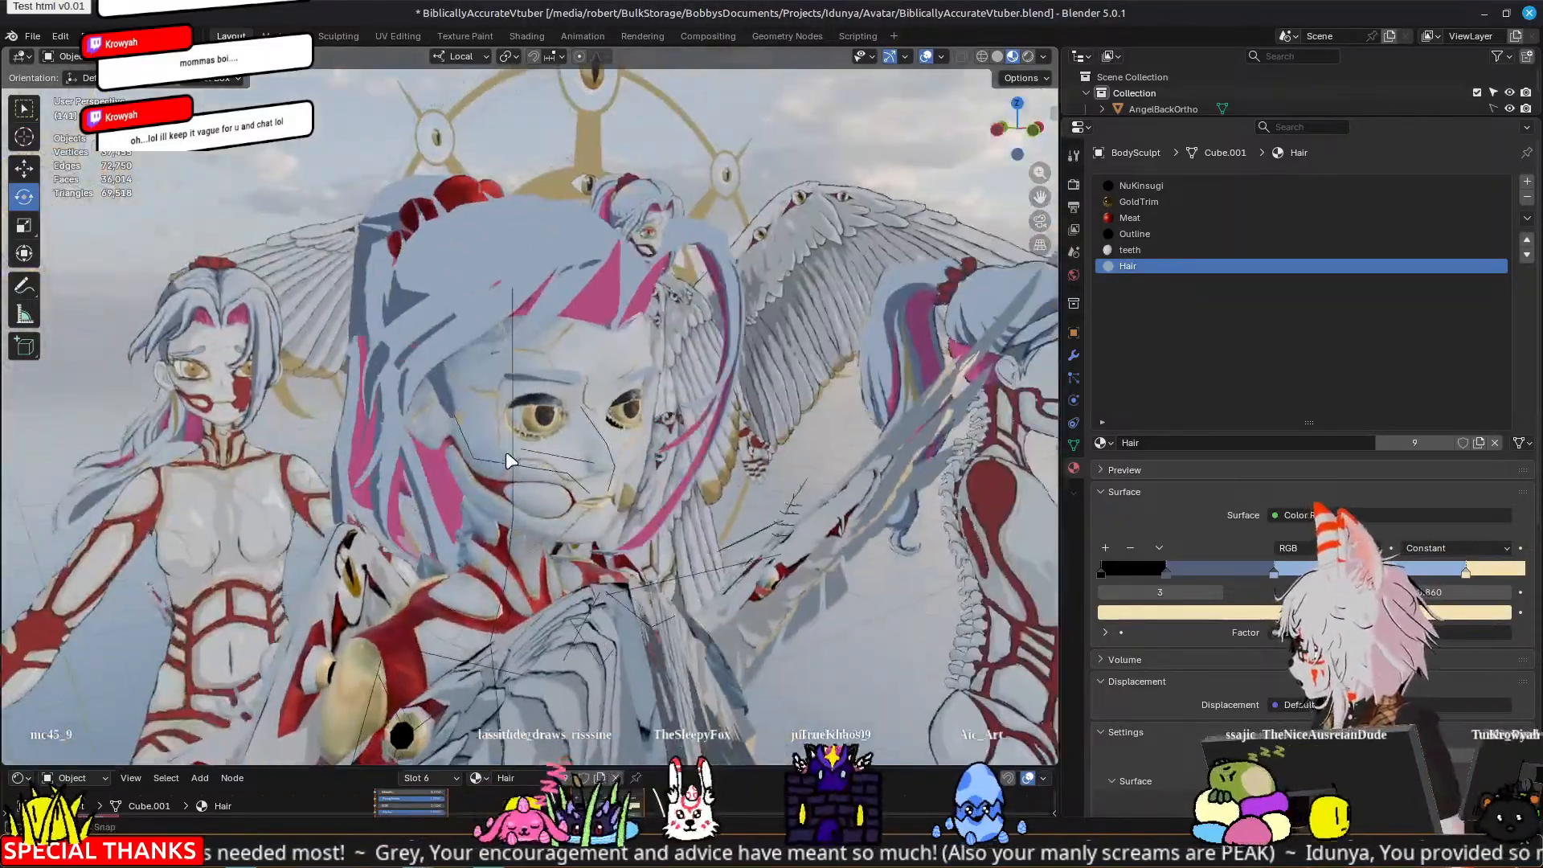
middle_click_drag(508, 460, 400, 458)
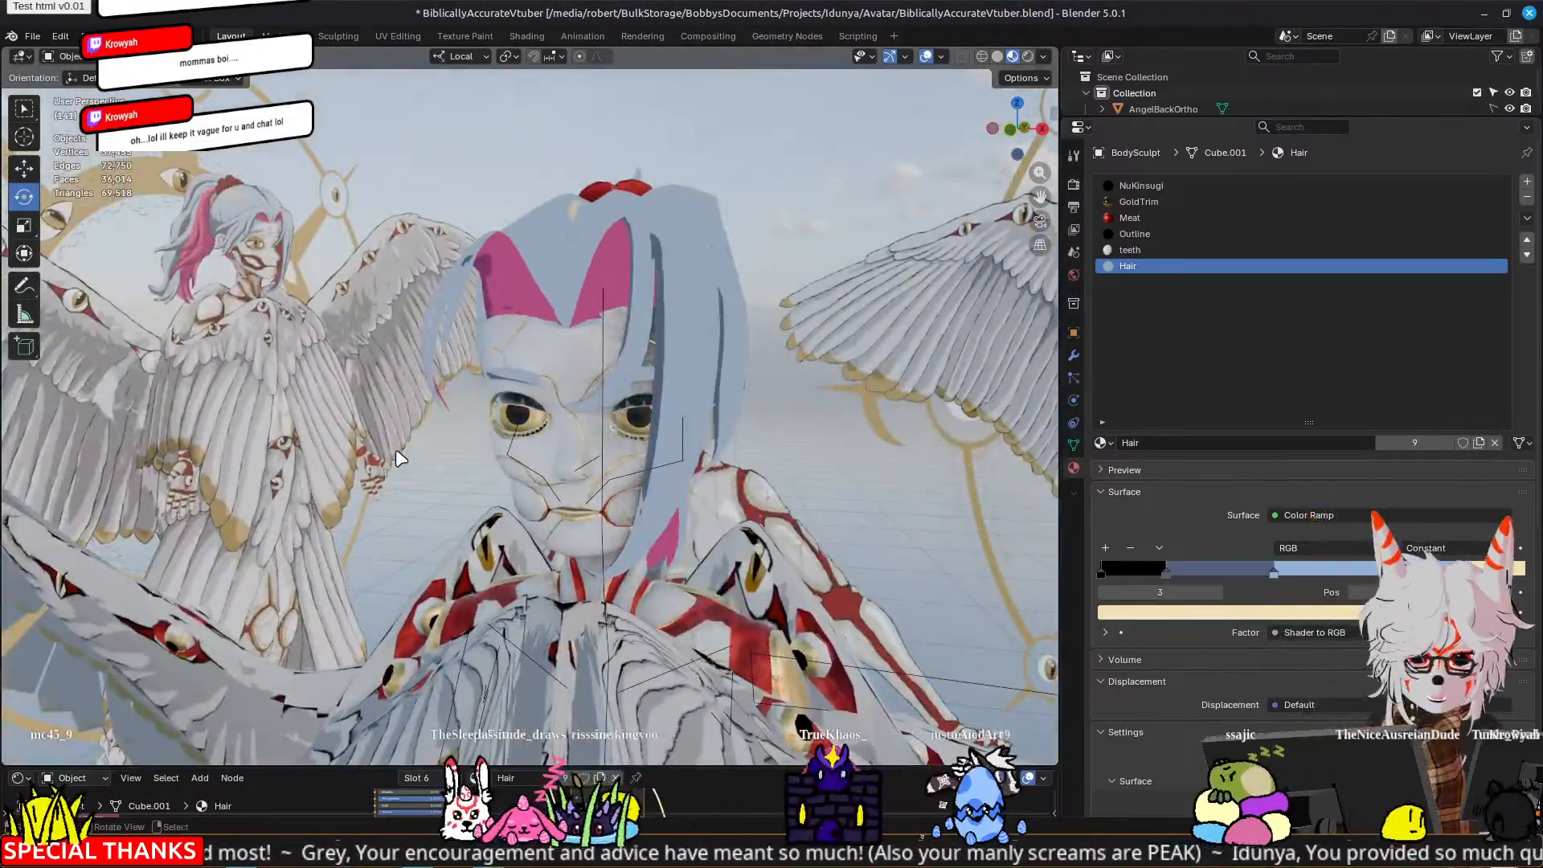
scroll(358, 502, "up", 6)
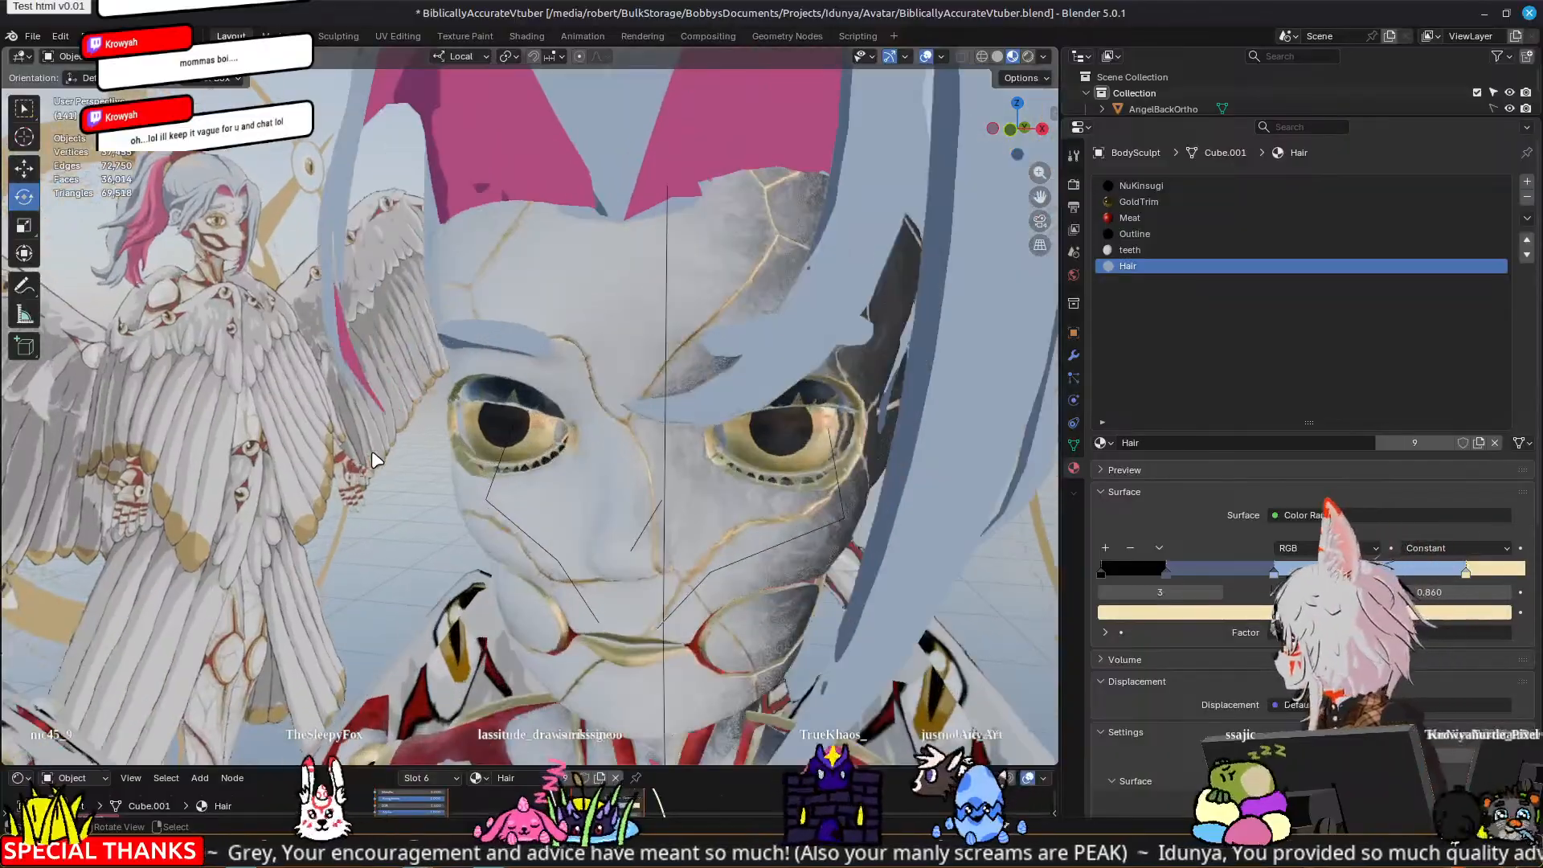
middle_click_drag(320, 549, 453, 532)
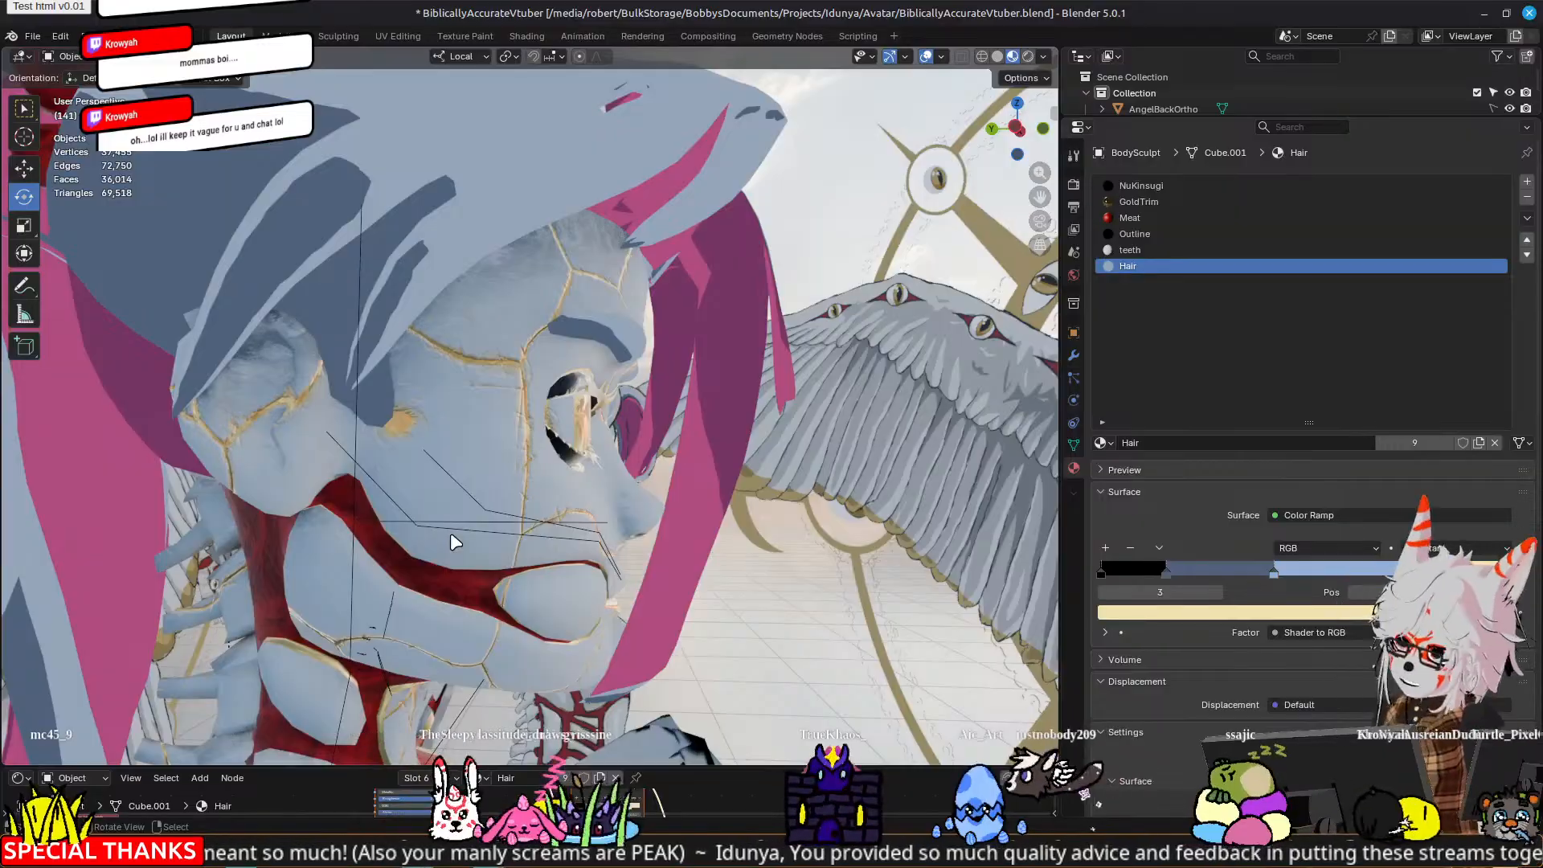
middle_click_drag(450, 532, 745, 490)
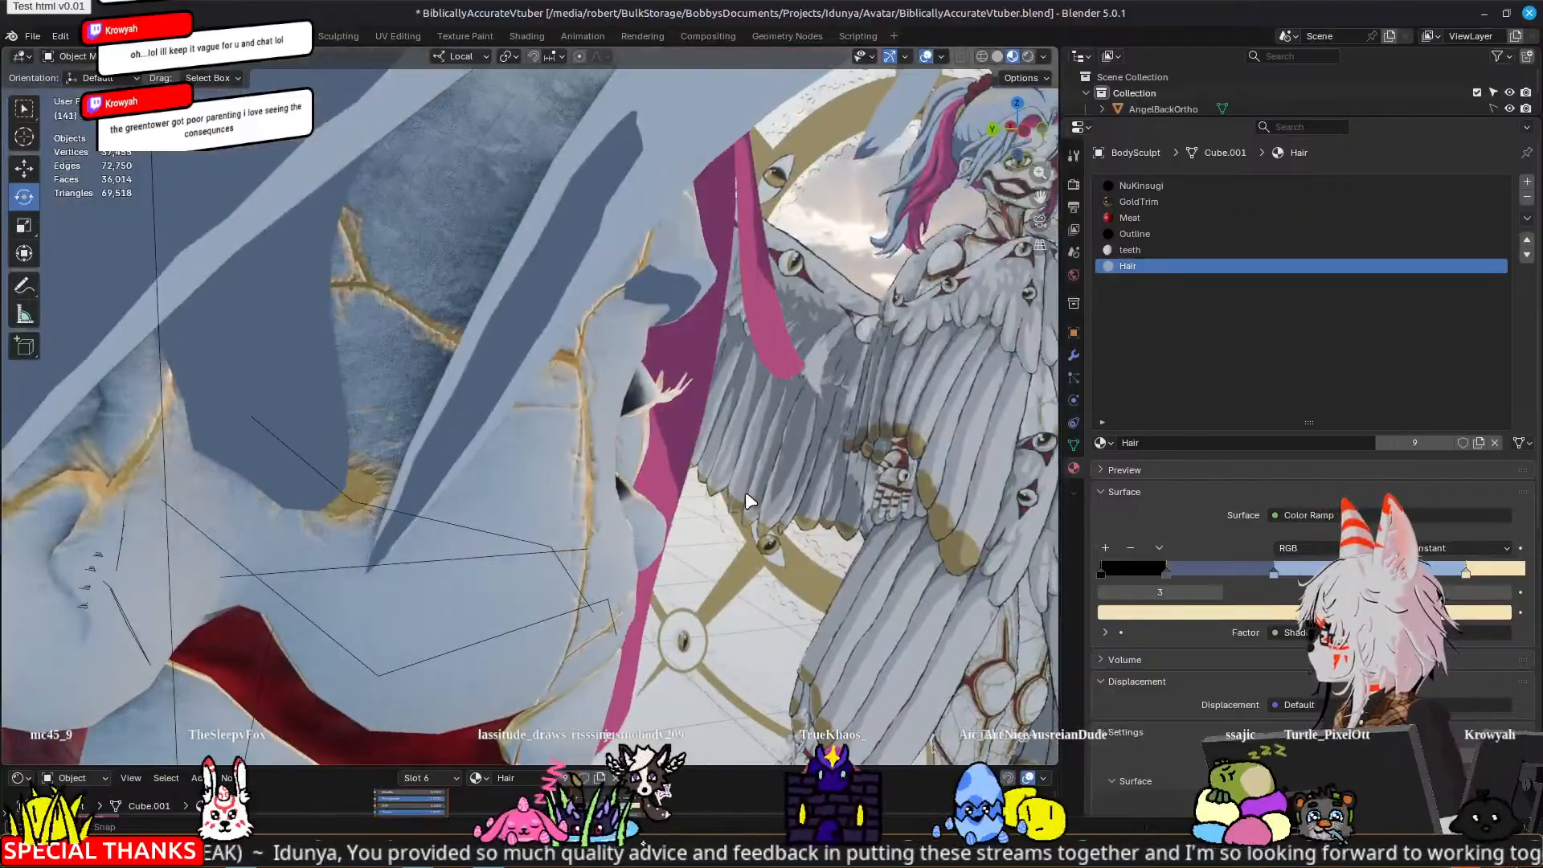
Step: Raise the forehead edge directly above the eyebrow about 0.0047 m along Z and nudge it slightly along X away from the nose
key("Tab")
scroll(780, 274, "up", 2)
middle_click_drag(779, 274, 675, 319)
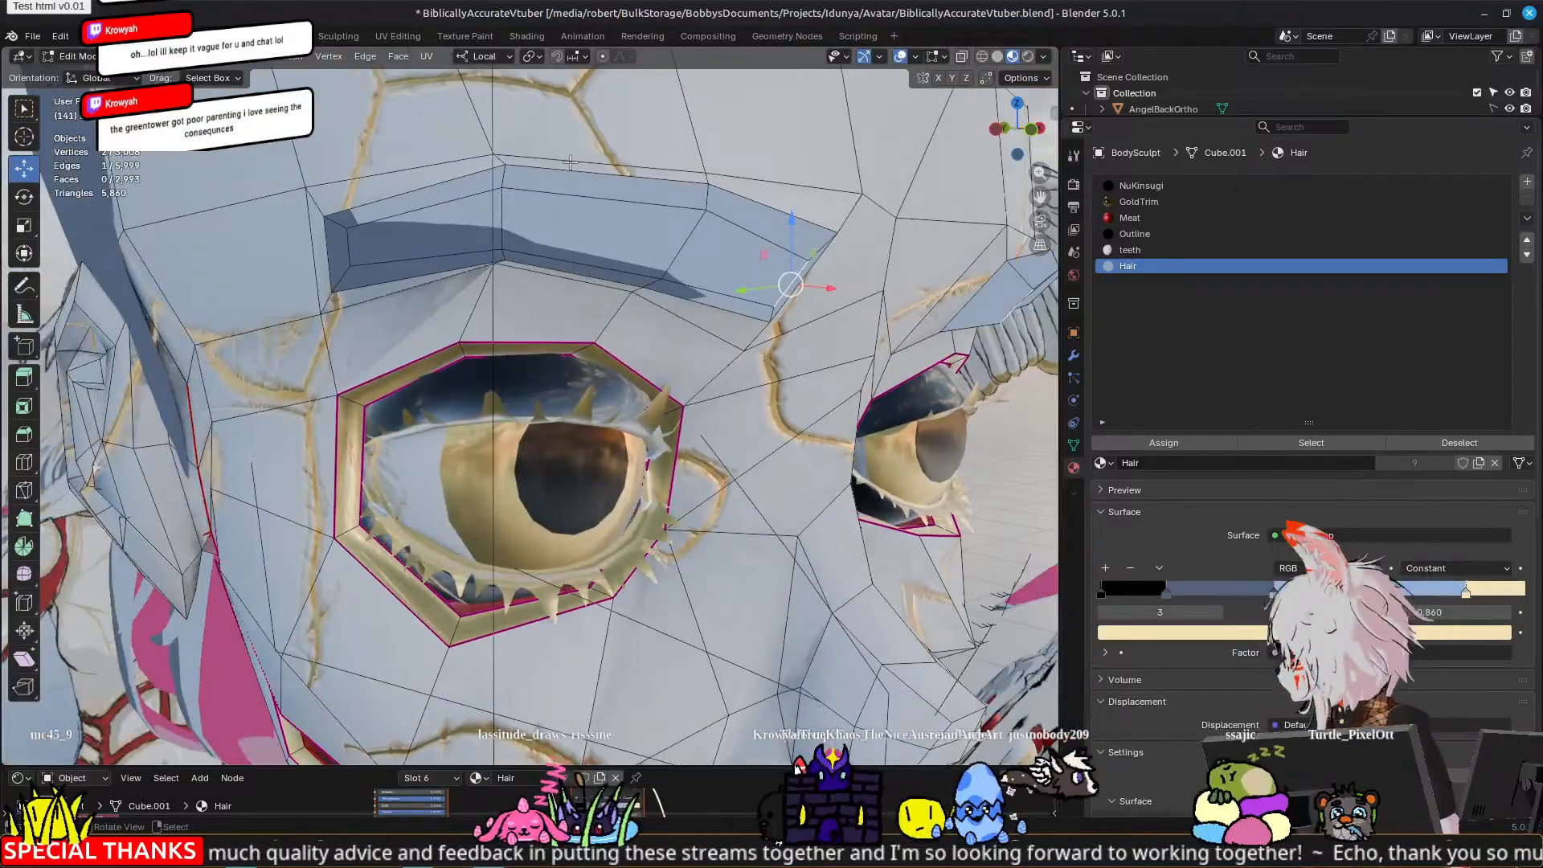
scroll(567, 157, "down", 6)
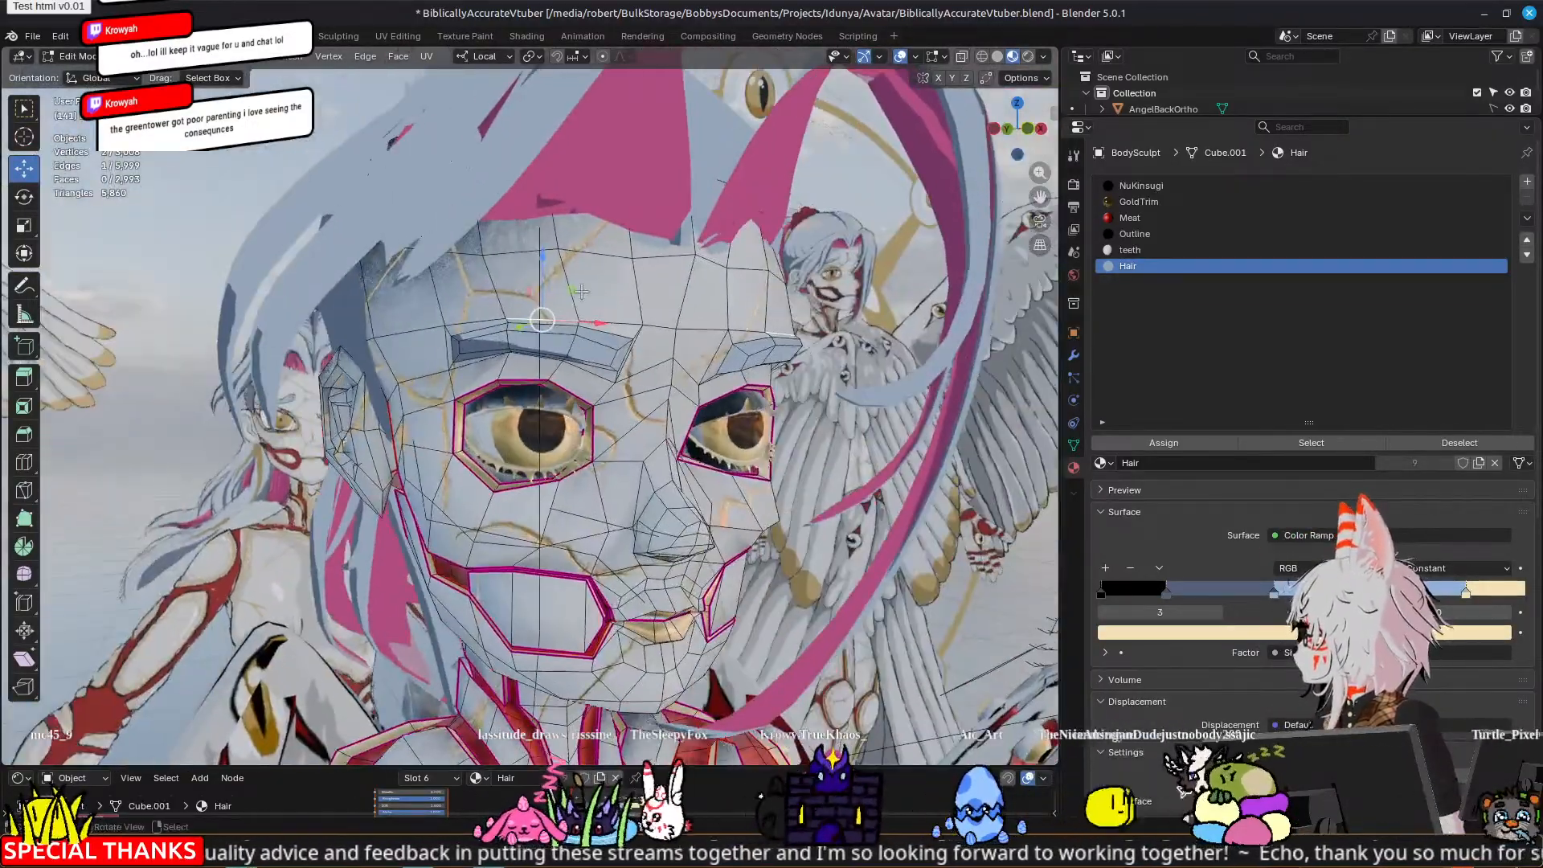
left_click_drag(546, 262, 536, 244)
middle_click_drag(536, 244, 629, 318)
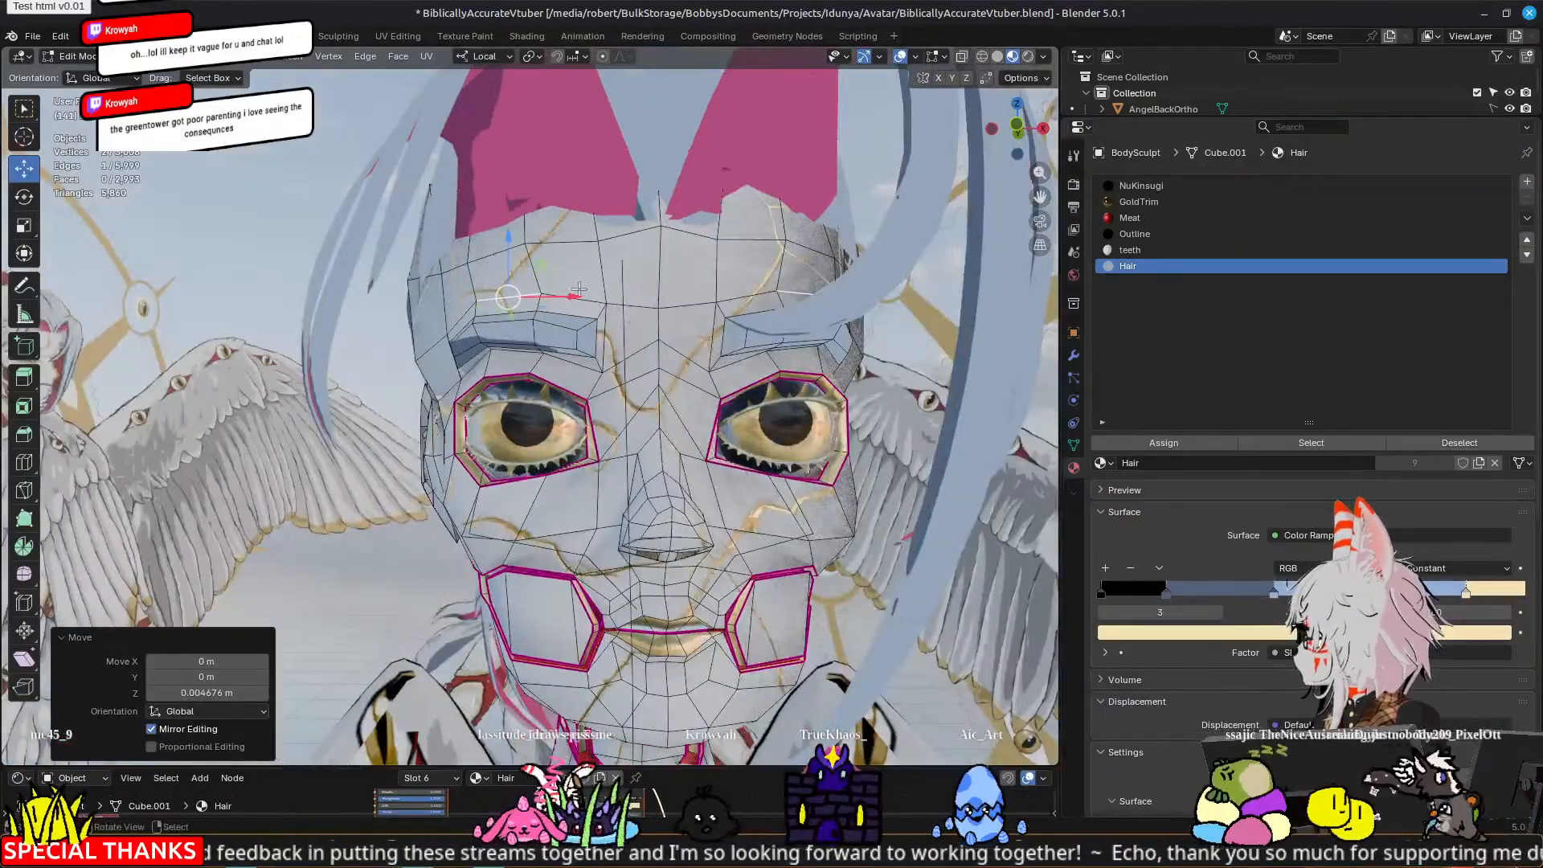
left_click_drag(571, 293, 568, 295)
middle_click_drag(567, 296, 610, 297)
scroll(556, 355, "up", 4)
key("Tab")
Step: Add the neighbouring edge above the eyebrow to the selection and shift both slightly along X and up
key("Tab")
left_click(570, 316, "shift")
left_click_drag(598, 294, 589, 293)
left_click_drag(635, 232, 635, 228)
middle_click_drag(635, 229, 617, 366)
key("Tab")
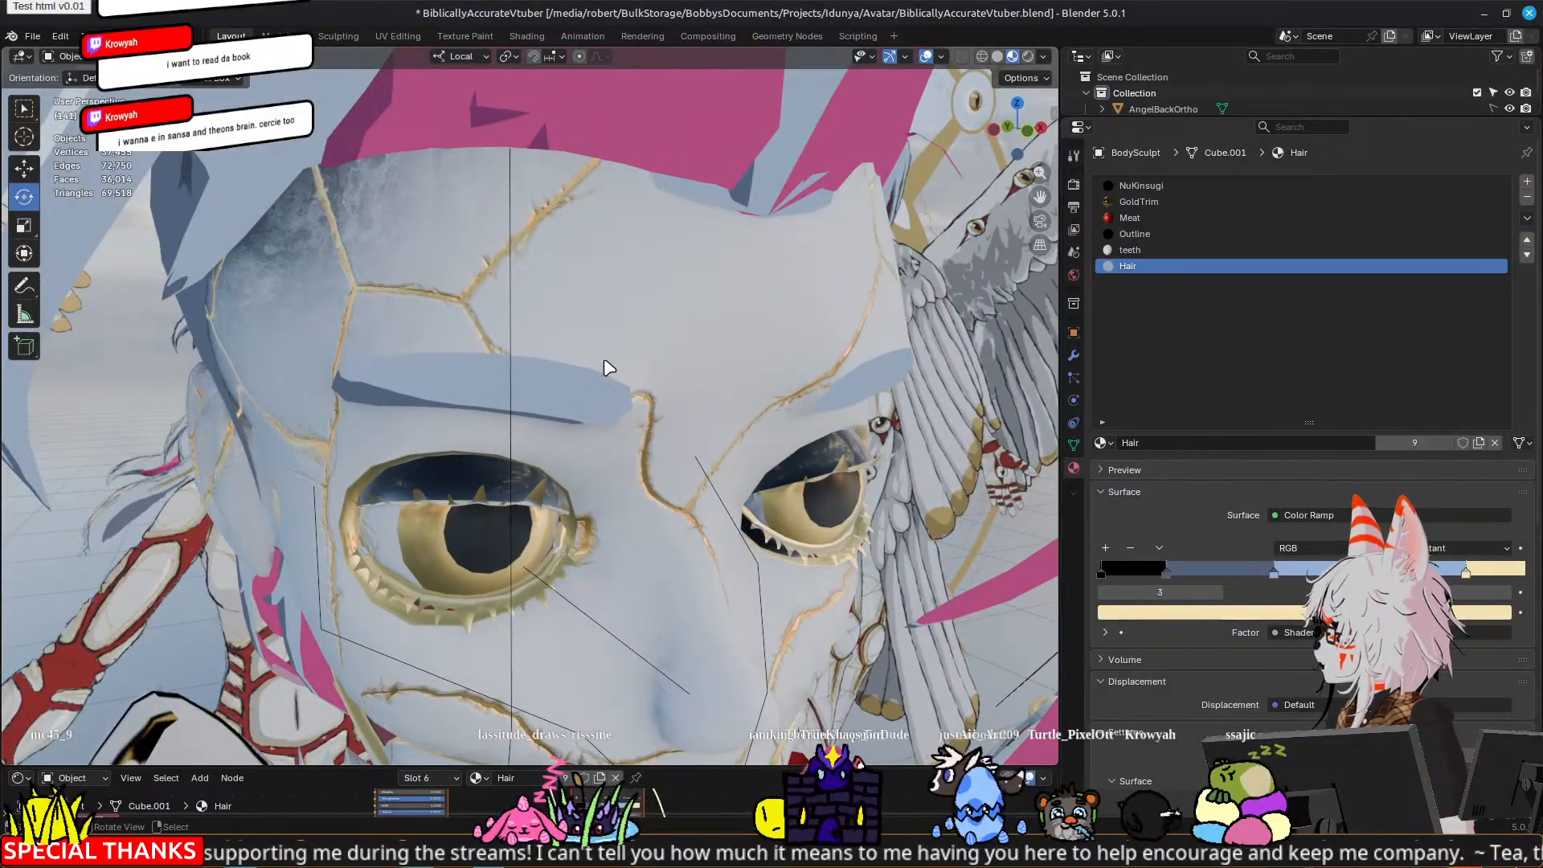
Step: Push a vertex at the eyebrow's outer end and the forehead vertex above it slightly back along Y
key("Tab")
middle_click_drag(404, 365, 571, 430)
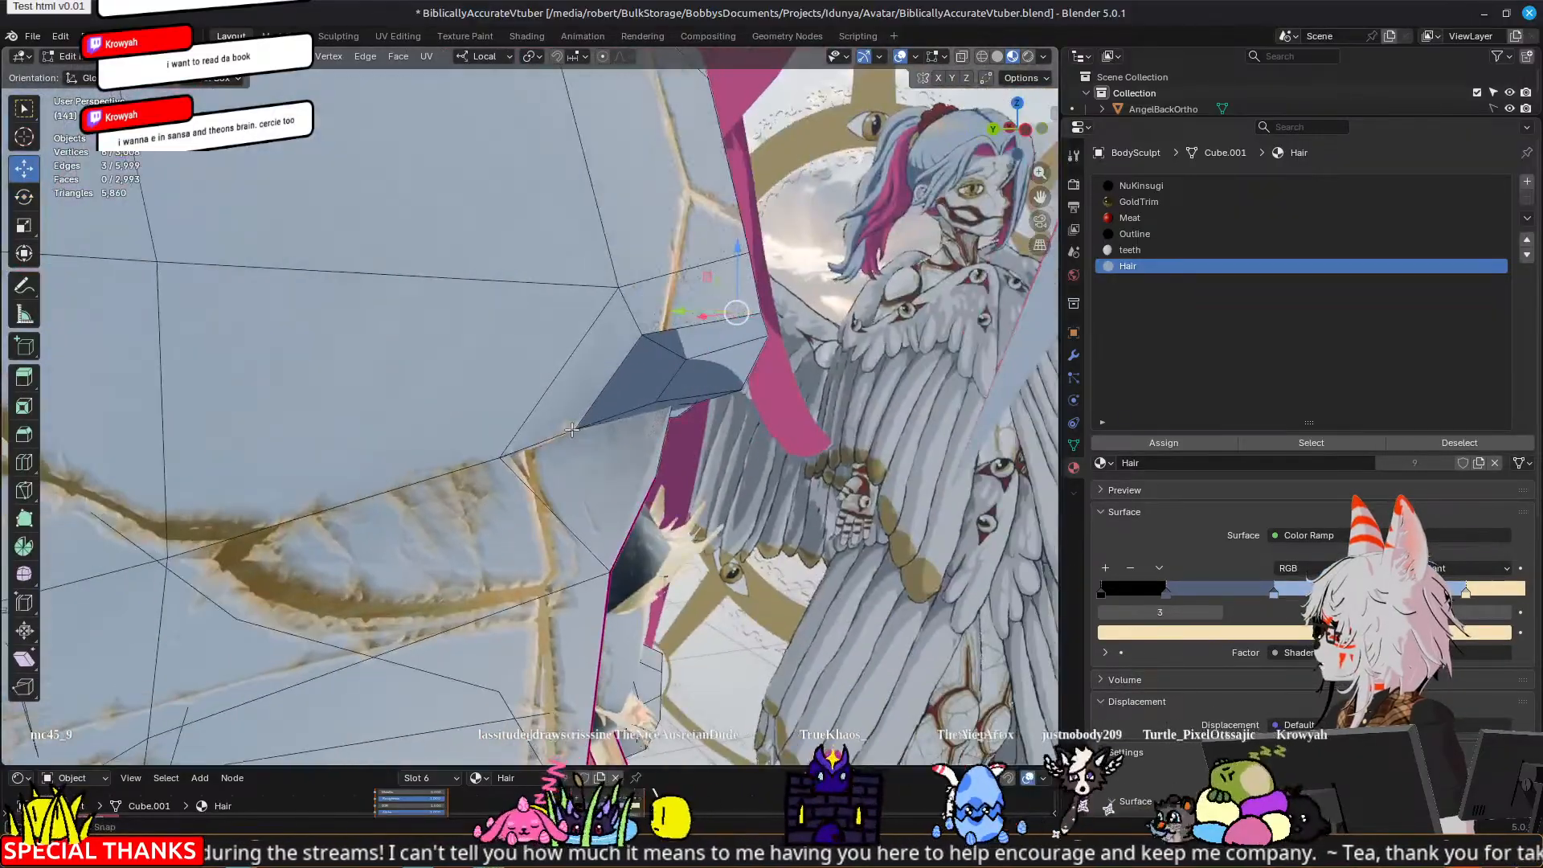
key("1")
right_click(689, 353)
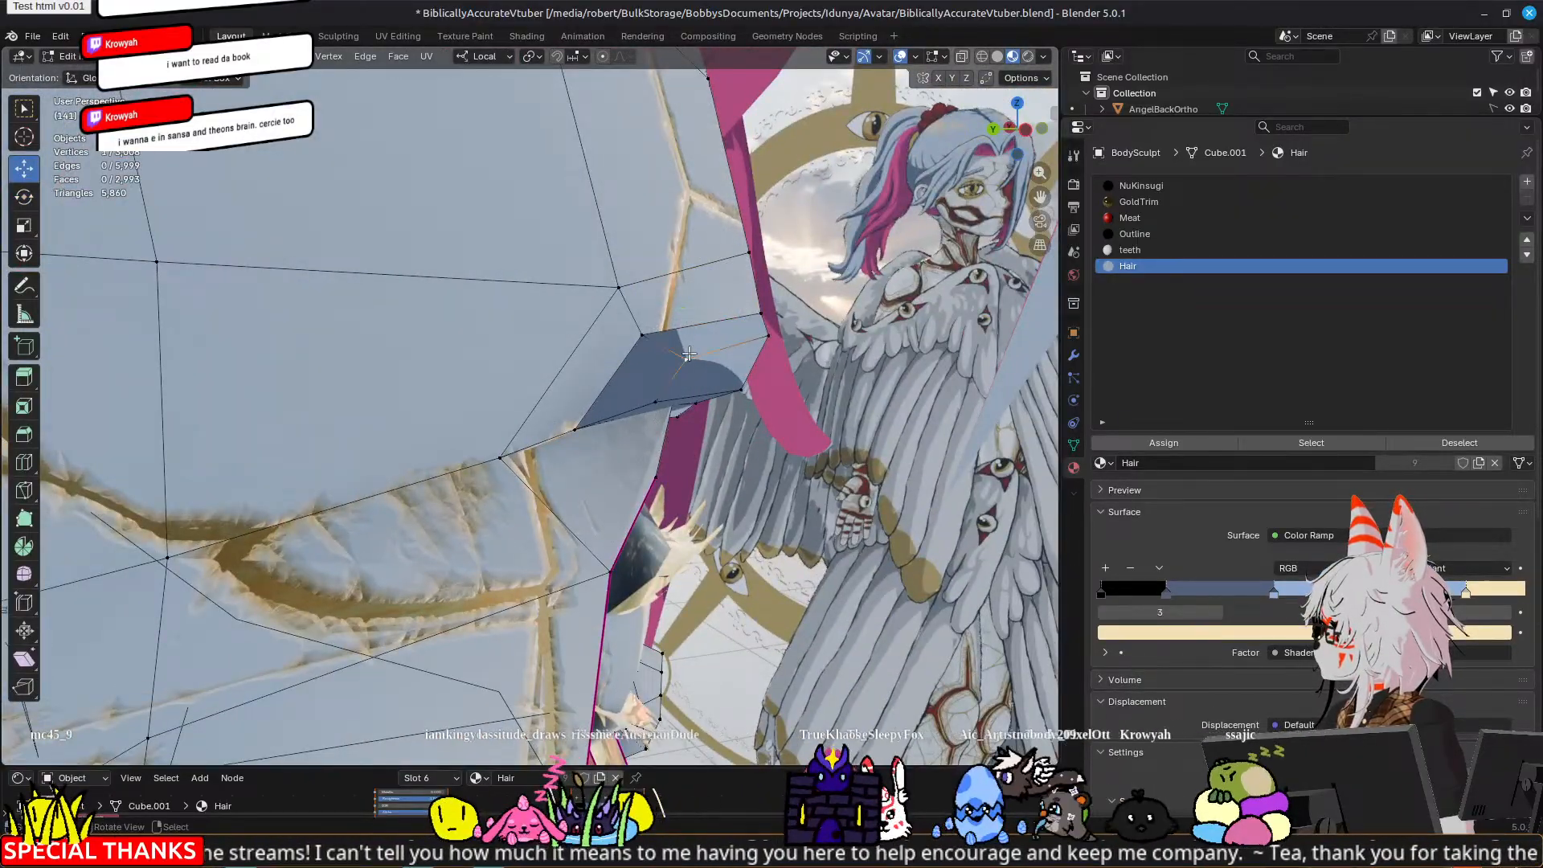
right_click(617, 290, "ctrl")
left_click_drag(587, 324, 577, 317)
key("Tab")
middle_click_drag(842, 368, 351, 373)
Step: Move the upper vertices at the eyebrow's inner end and the forehead vertex above them about 0.0029 m along Y
key("Tab")
left_click(351, 374)
left_click(380, 416, "shift")
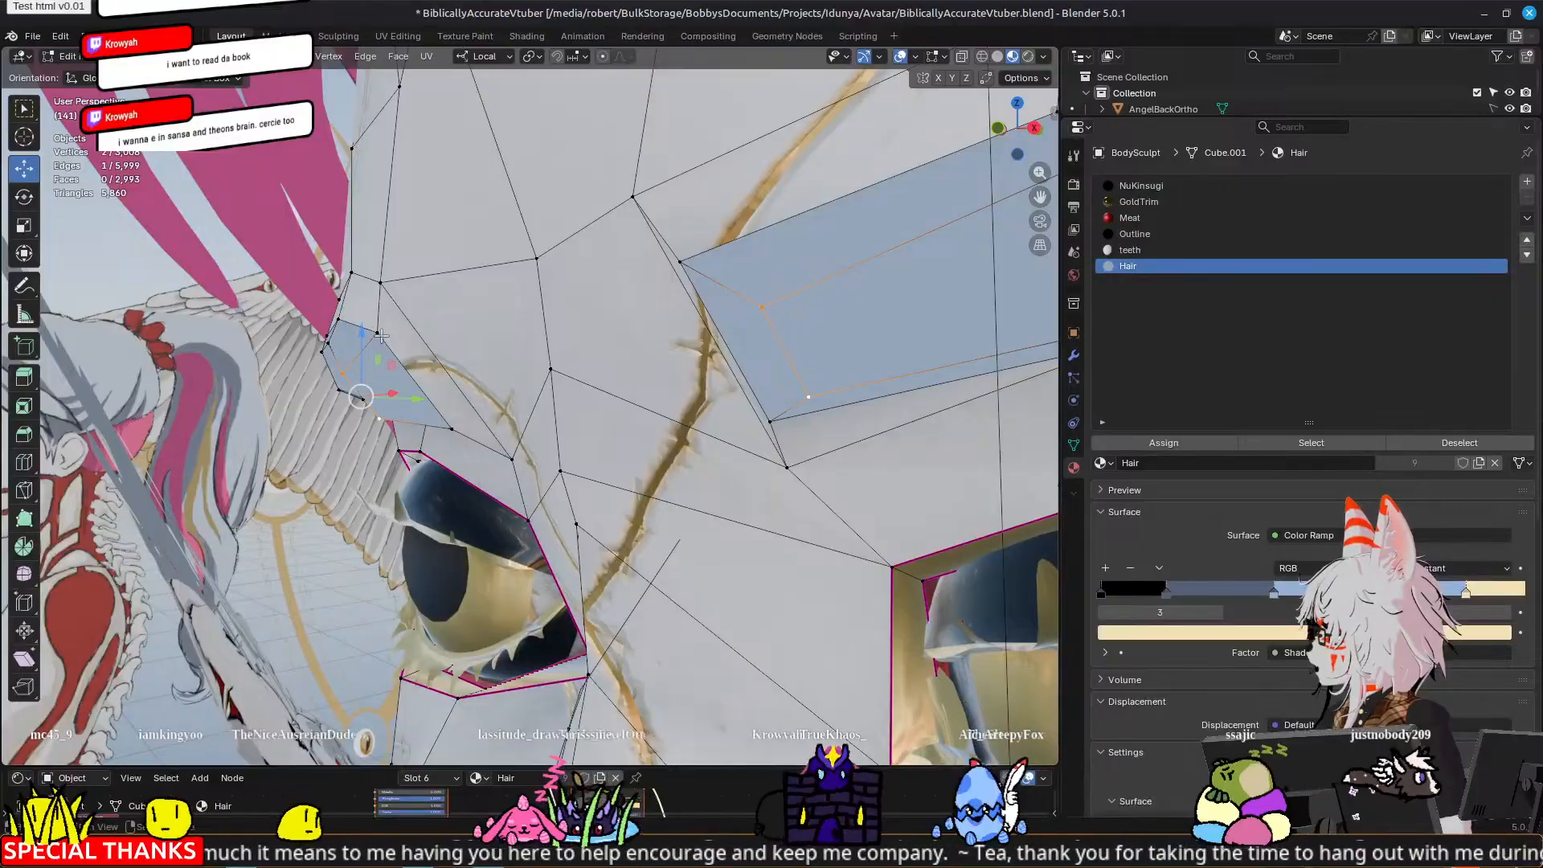
left_click(378, 332, "shift")
left_click(382, 283, "shift")
key("g")
key("x")
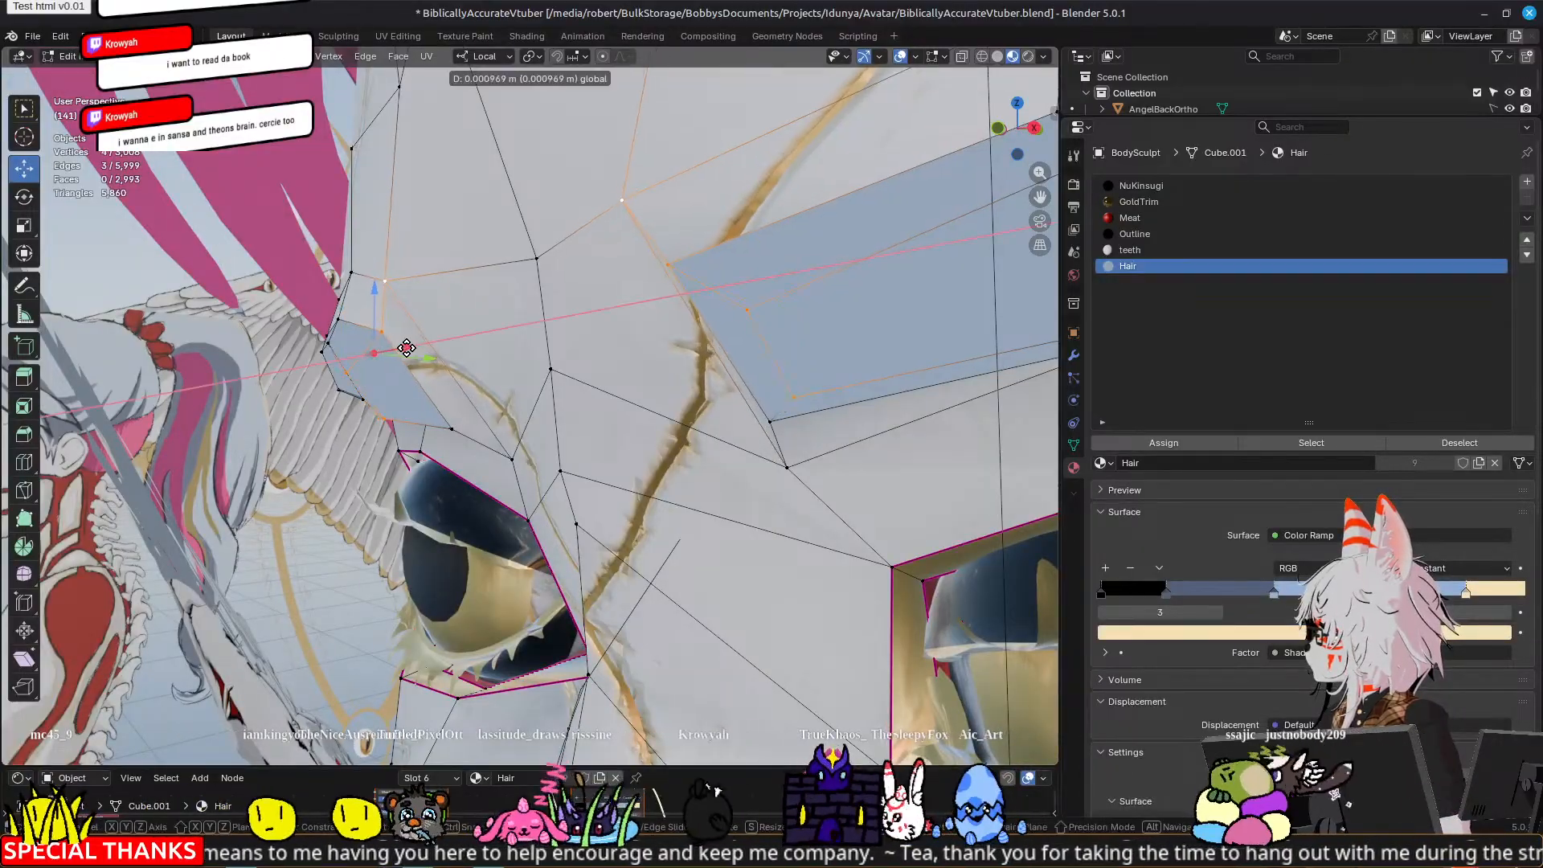
right_click(422, 345)
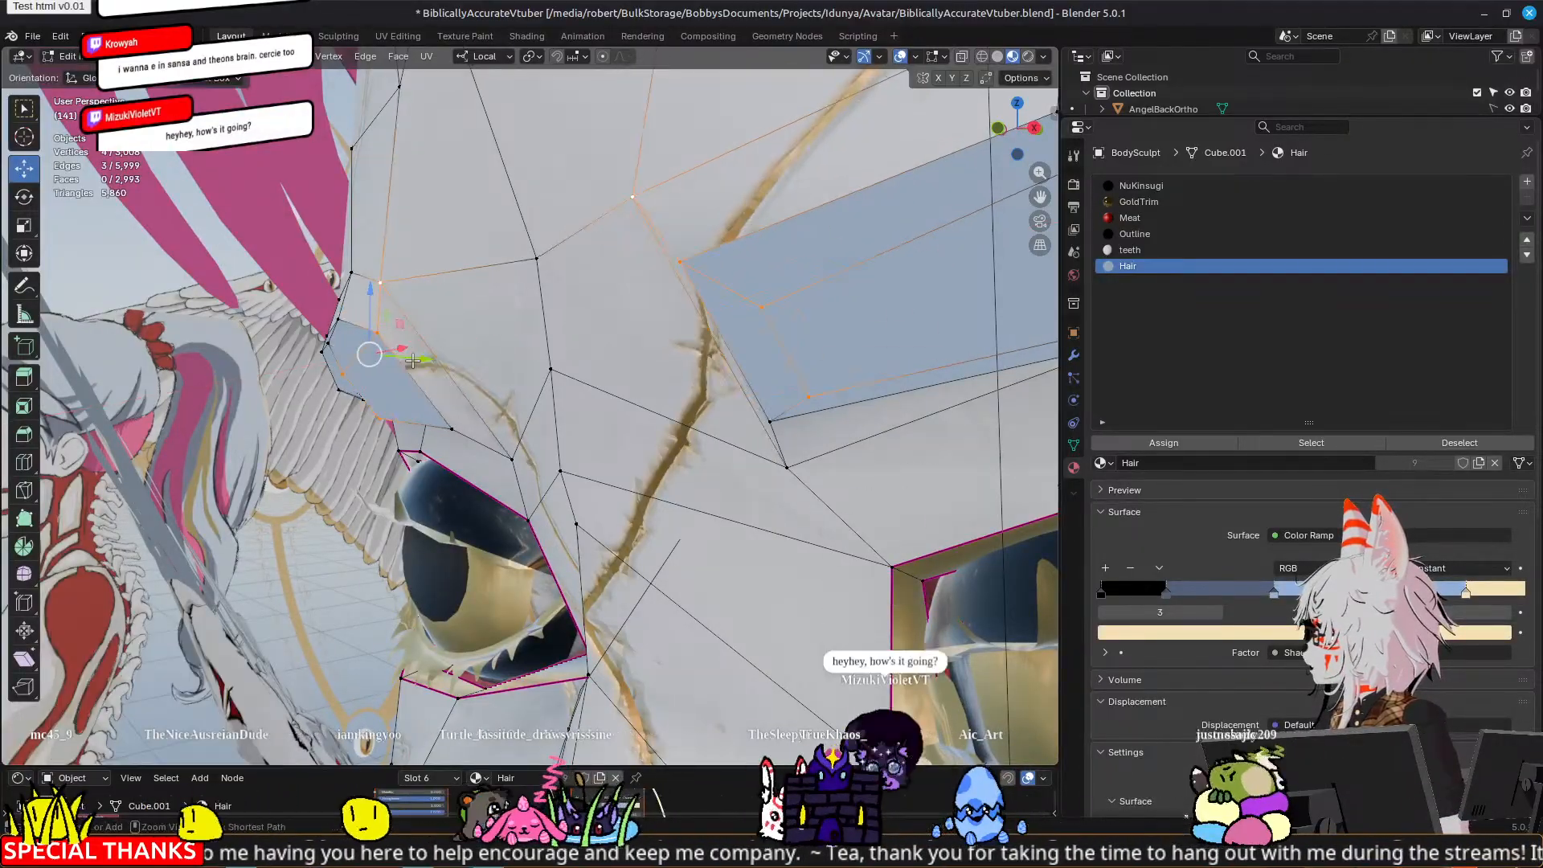
left_click(381, 415, "shift")
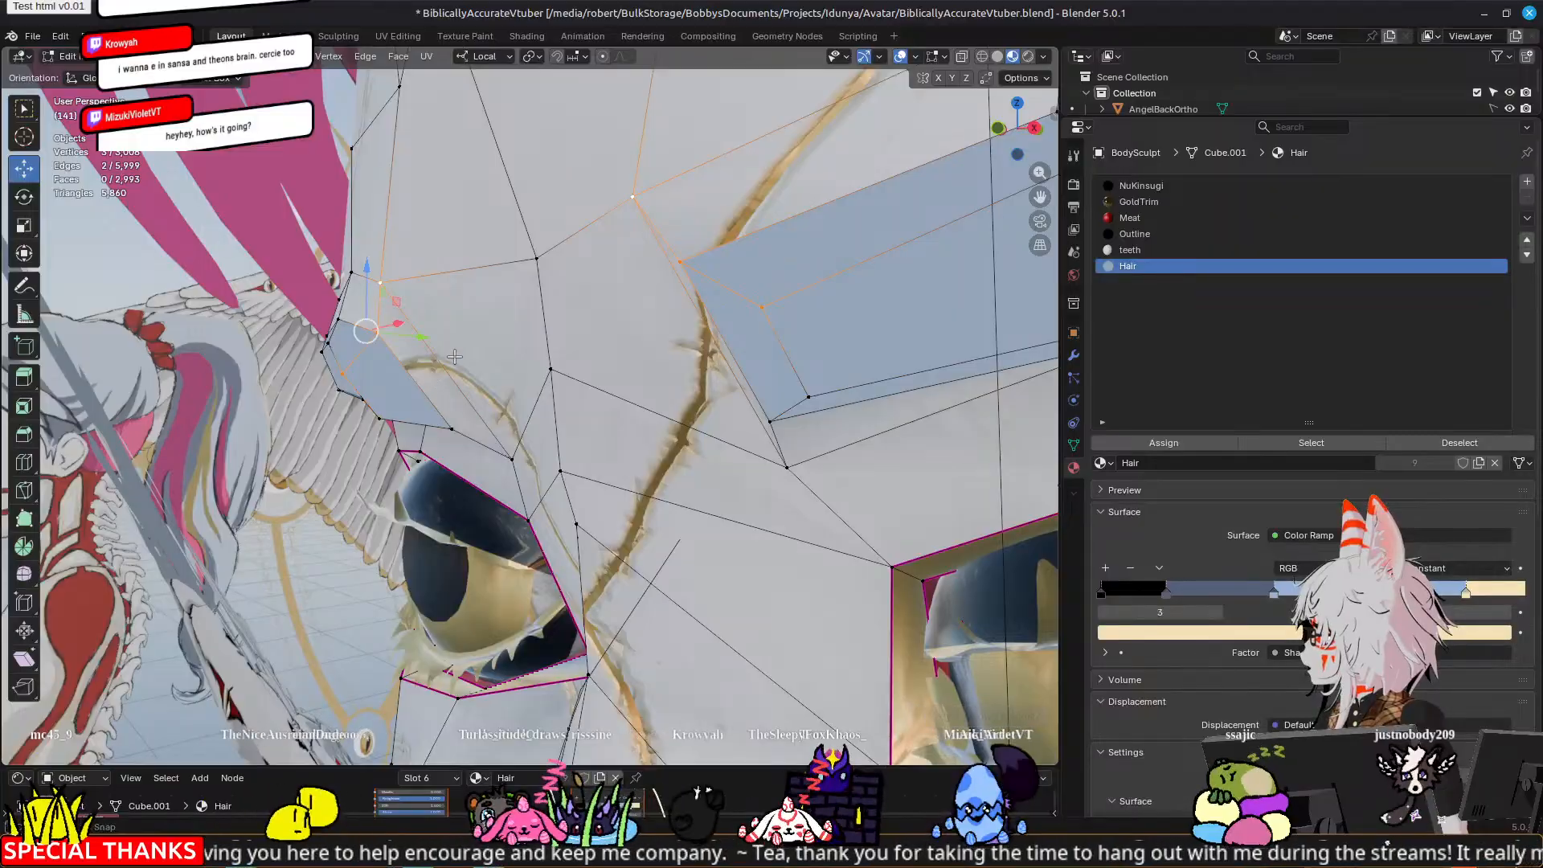
middle_click_drag(454, 356, 418, 406)
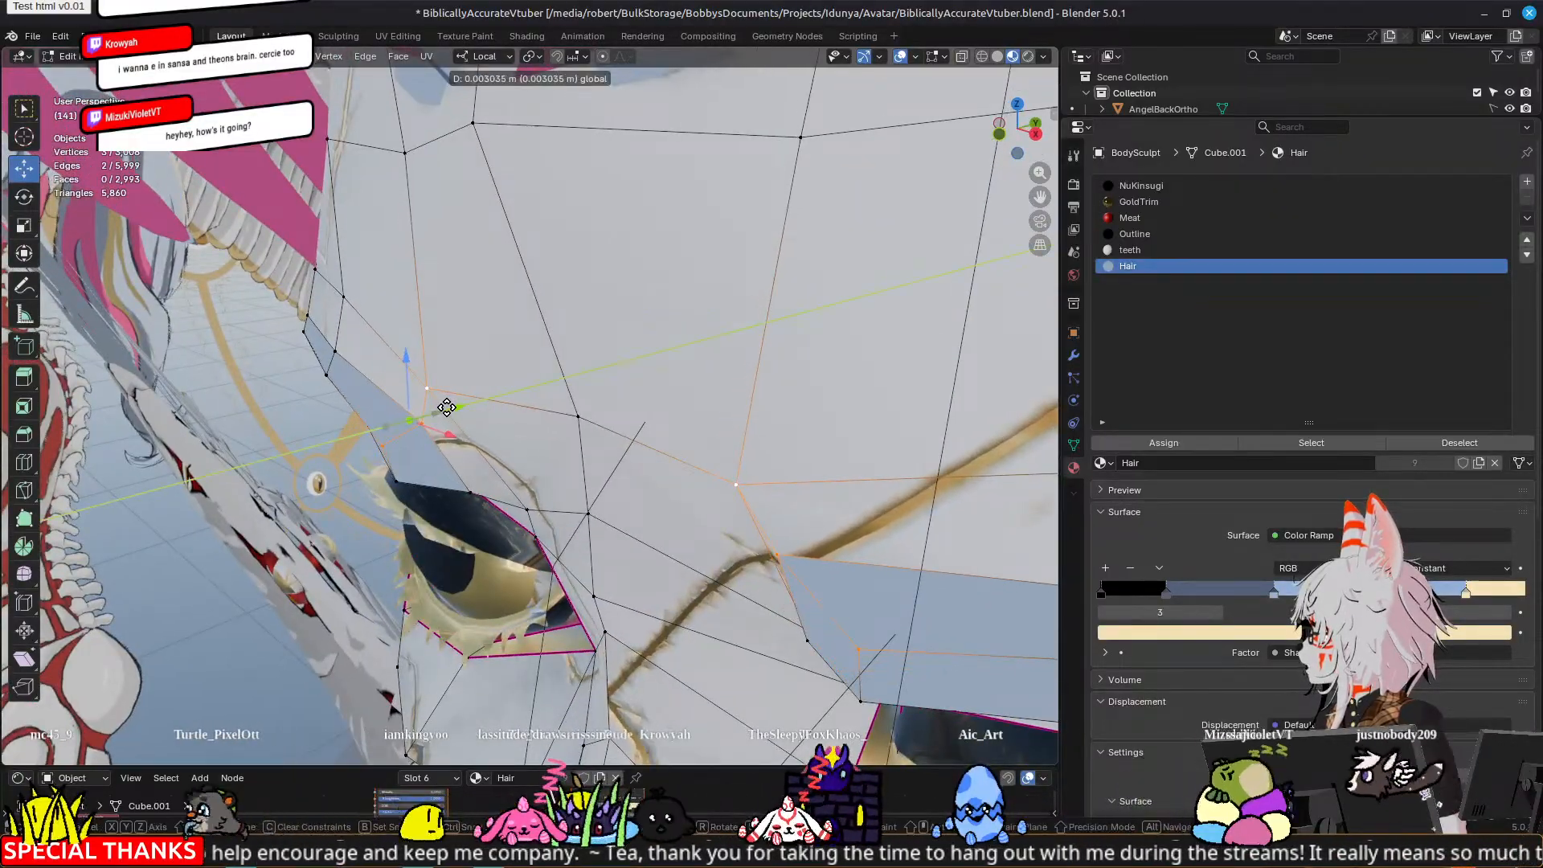
left_click(447, 408)
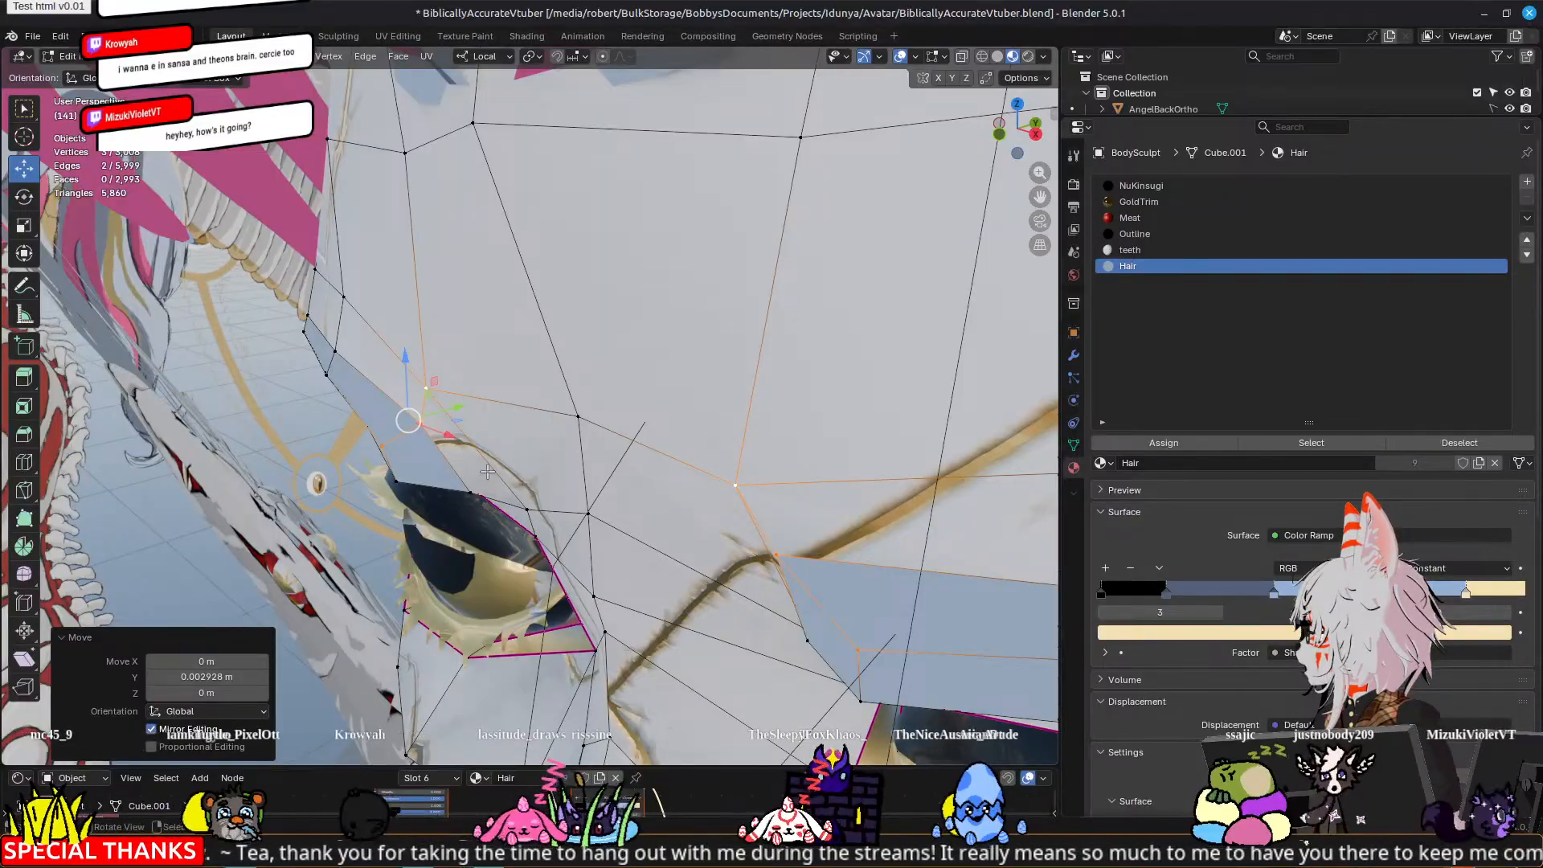
Step: Move the lower front vertex at the eyebrow's inner end about 0.0011 m along Y
middle_click_drag(488, 471, 433, 438)
left_click(378, 399)
key("g")
key("y")
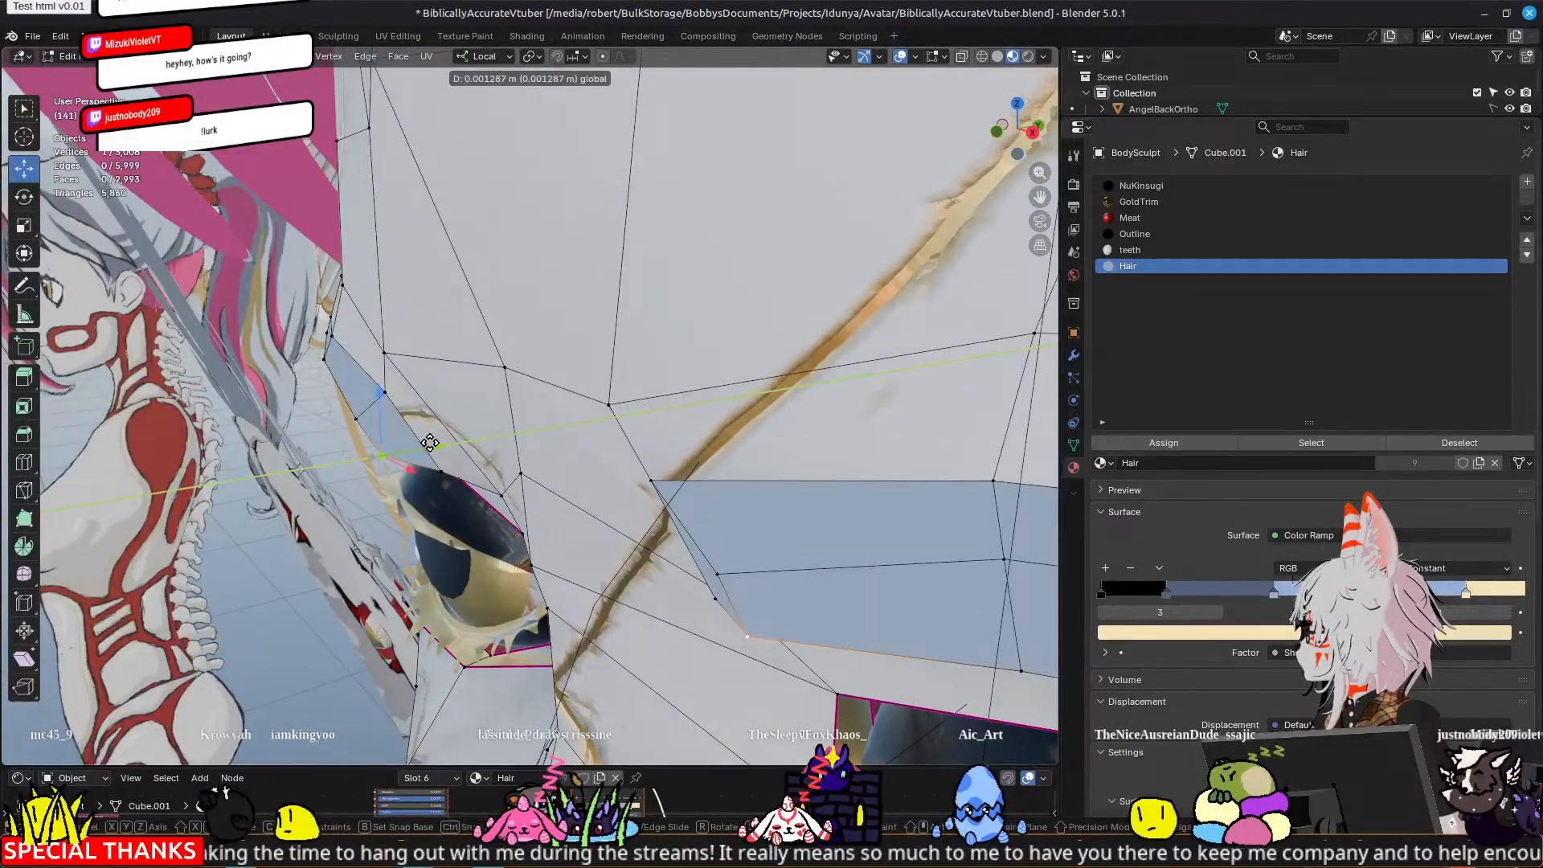
left_click_drag(430, 443, 424, 444)
middle_click_drag(320, 404, 425, 360)
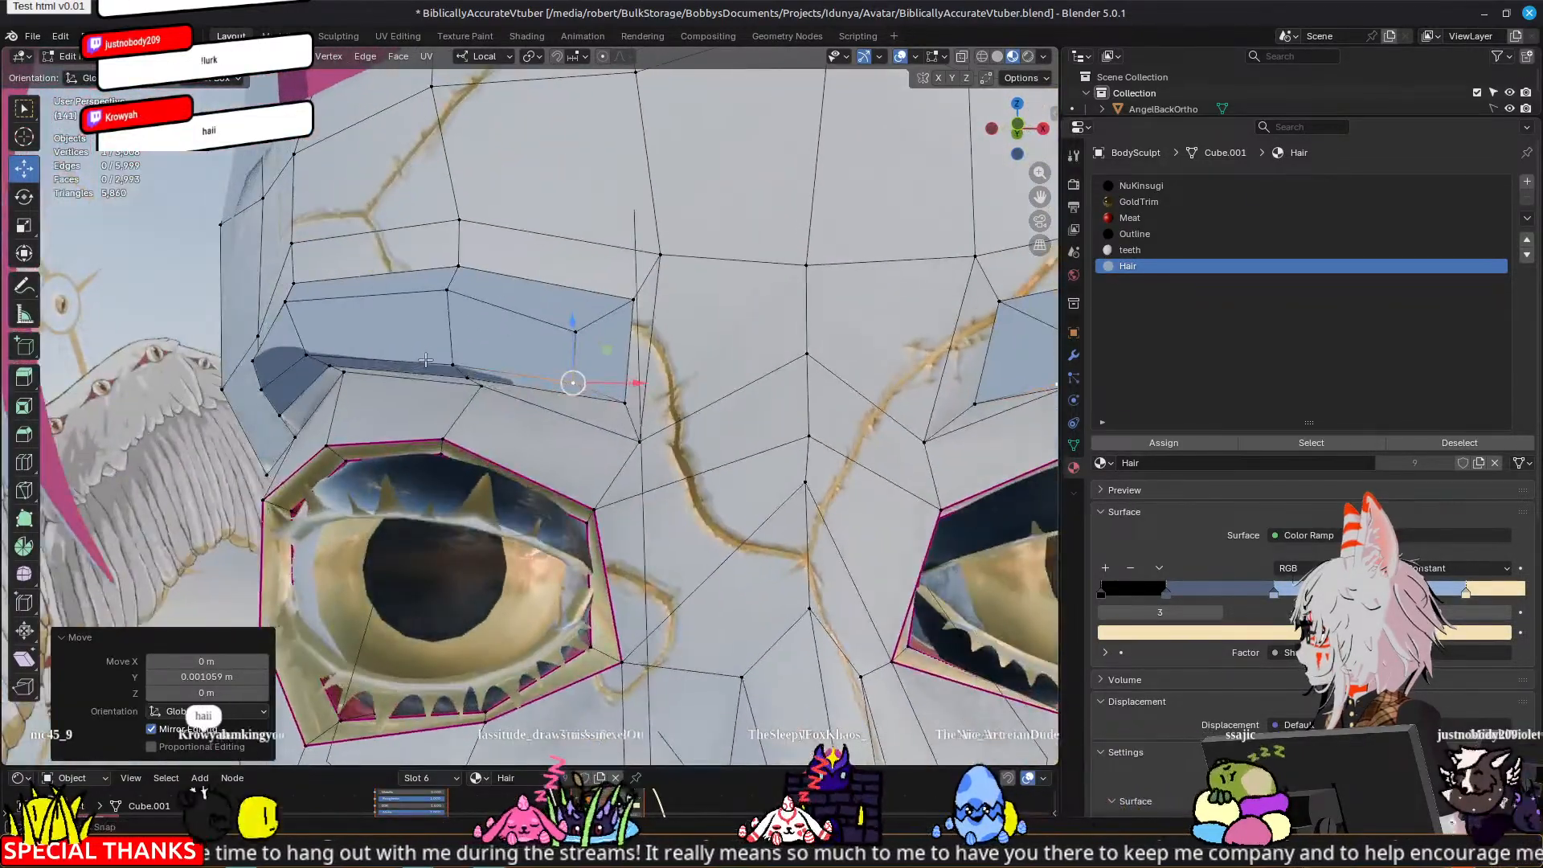
scroll(438, 366, "down", 3)
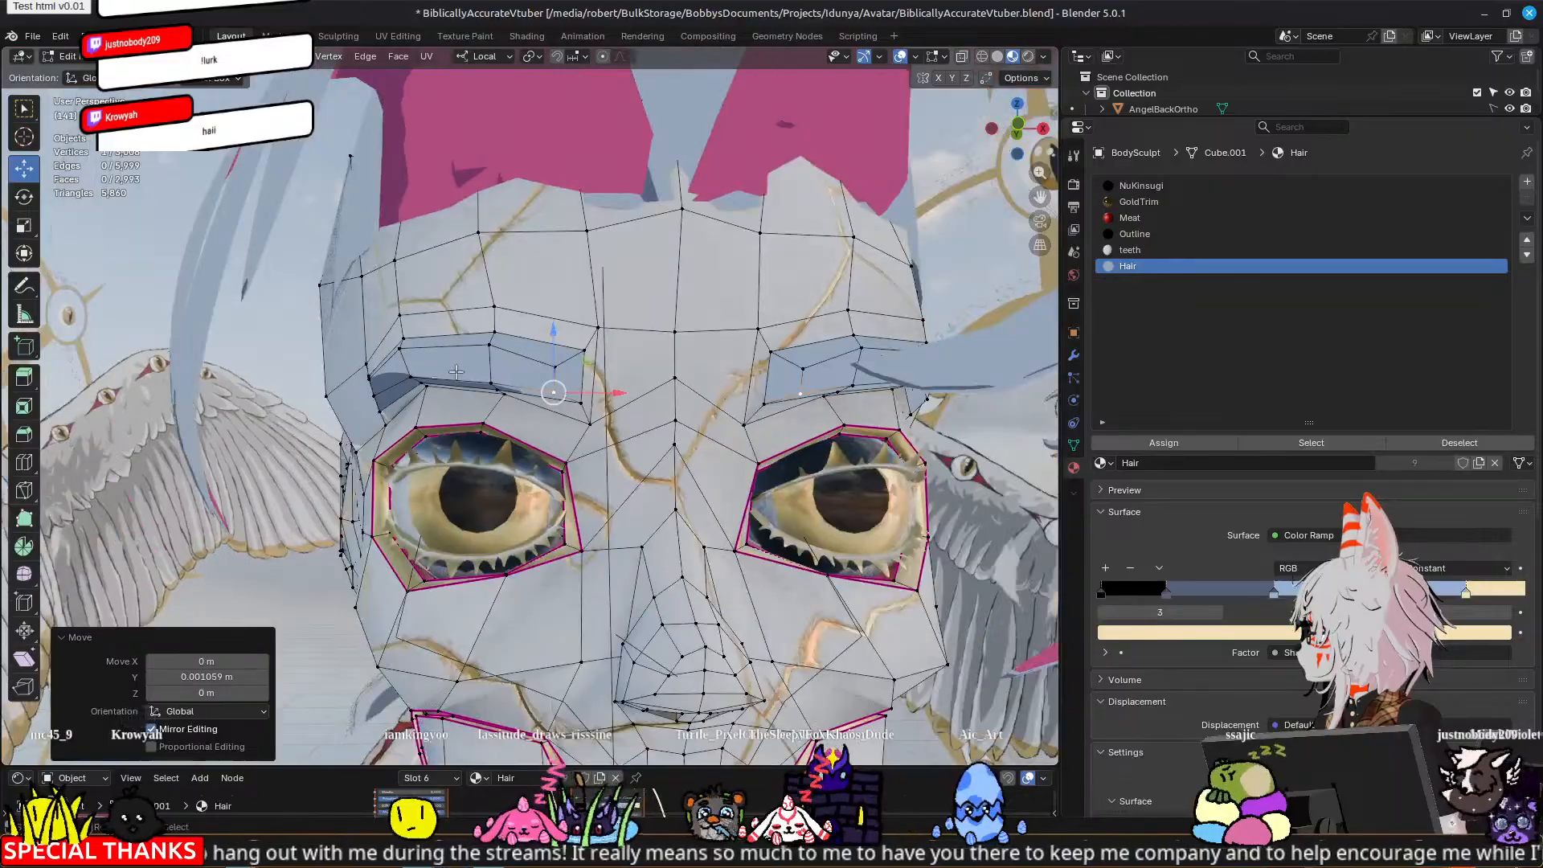
Step: Check the adjusted eyebrow shape in Object Mode from the side, in three-quarter view and from the front, near and far
key("Tab")
middle_click_drag(369, 379, 393, 380)
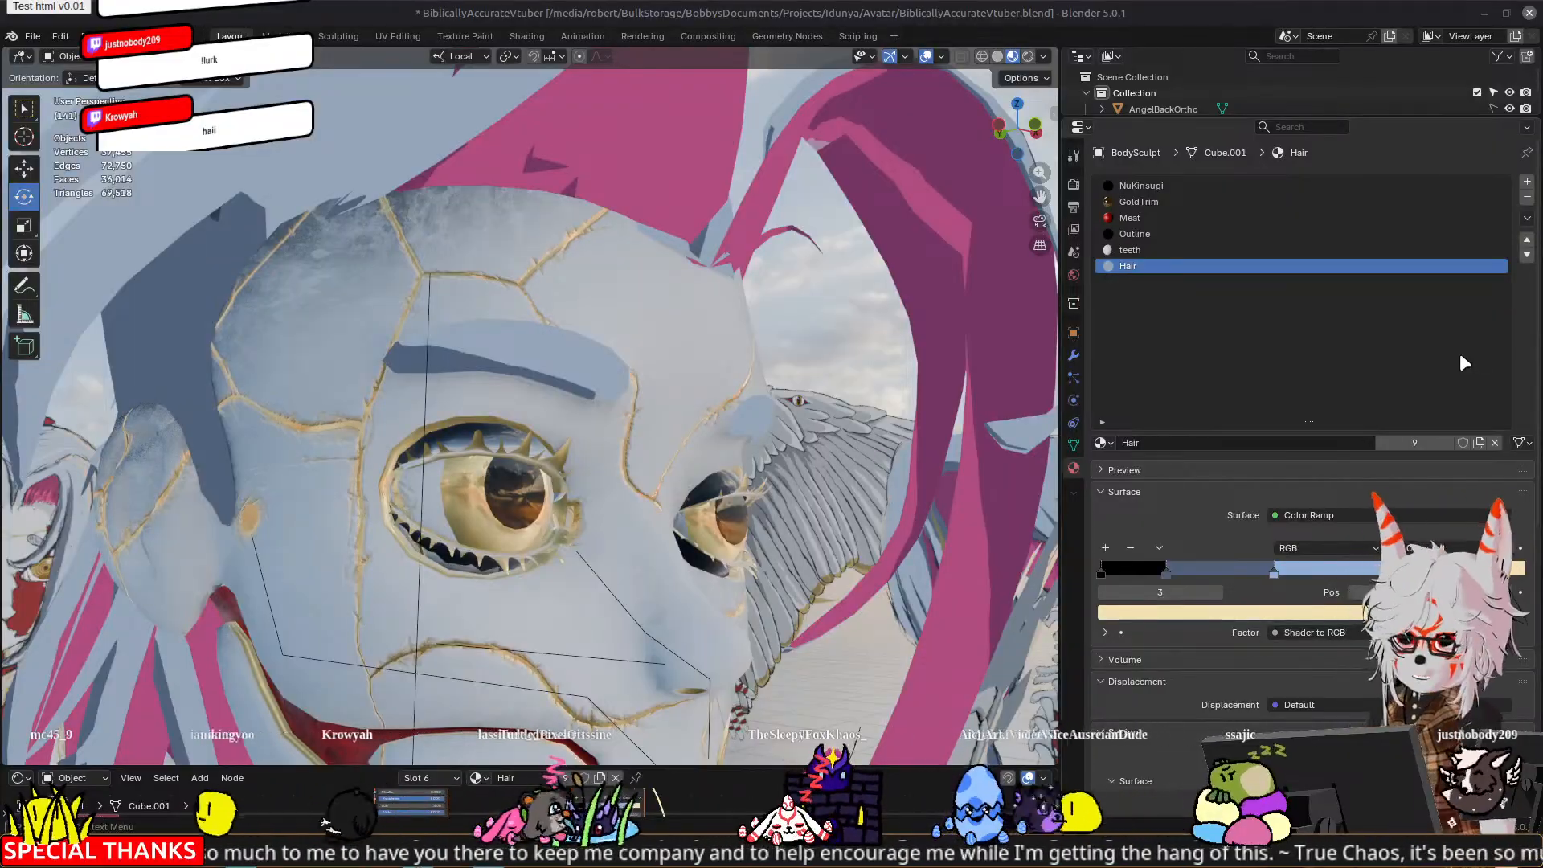
middle_click_drag(716, 447, 623, 488)
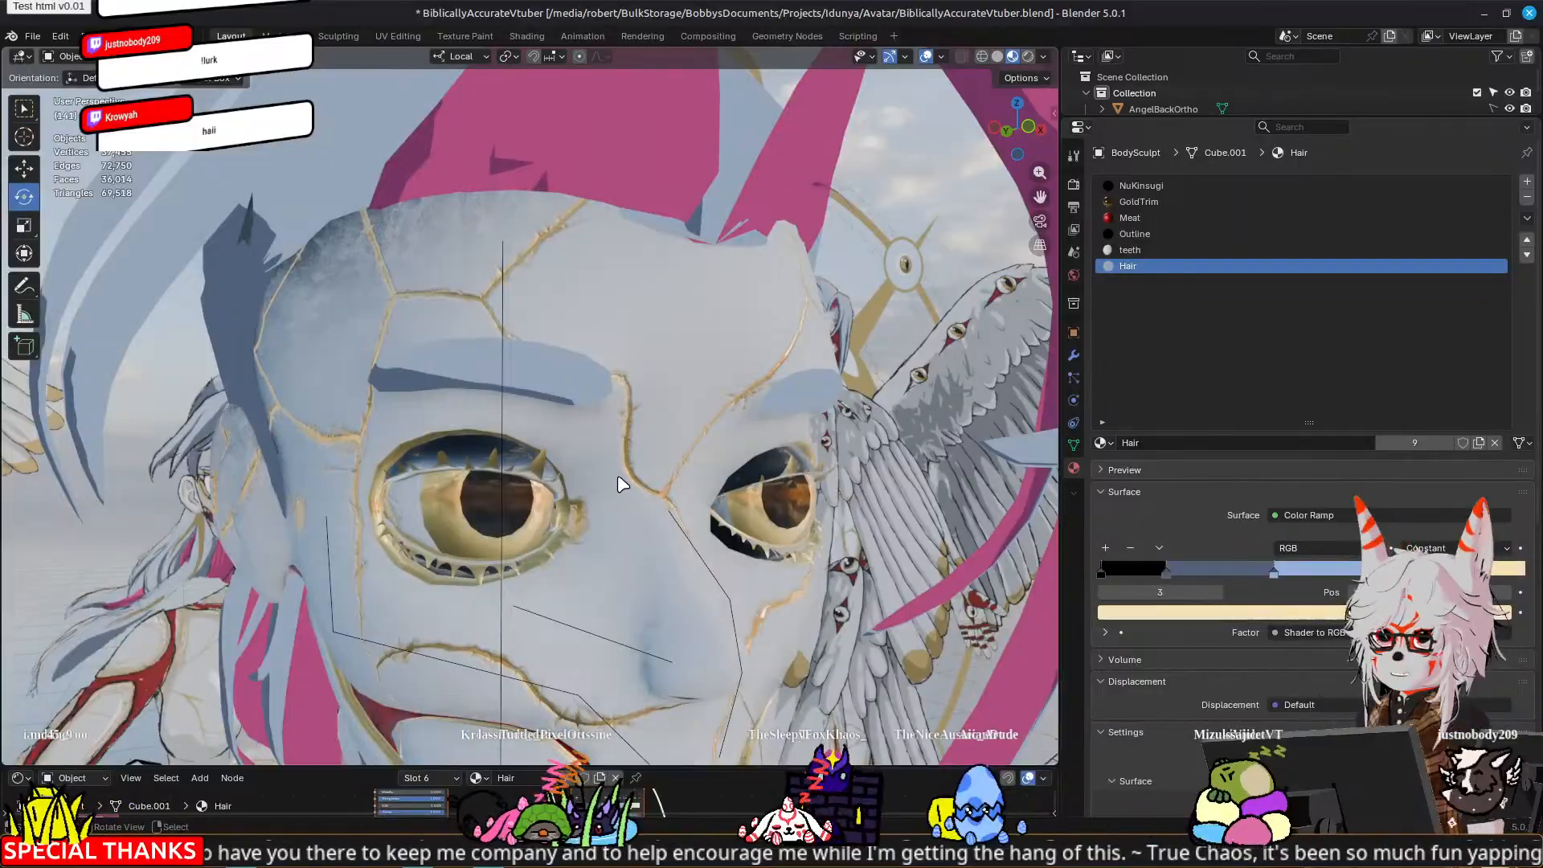
scroll(619, 482, "down", 4)
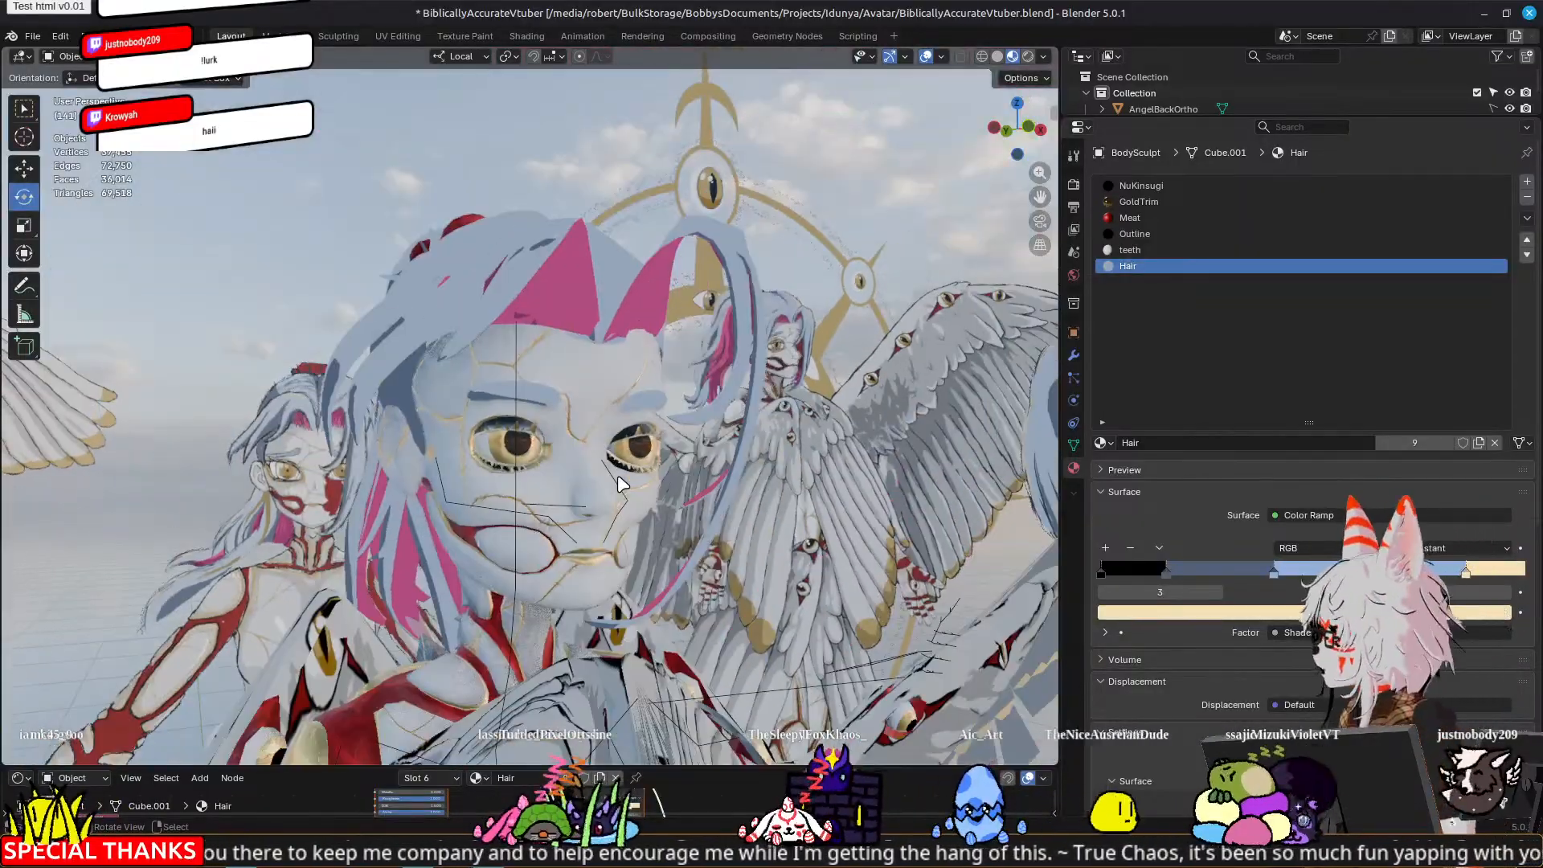
middle_click_drag(682, 473, 665, 502)
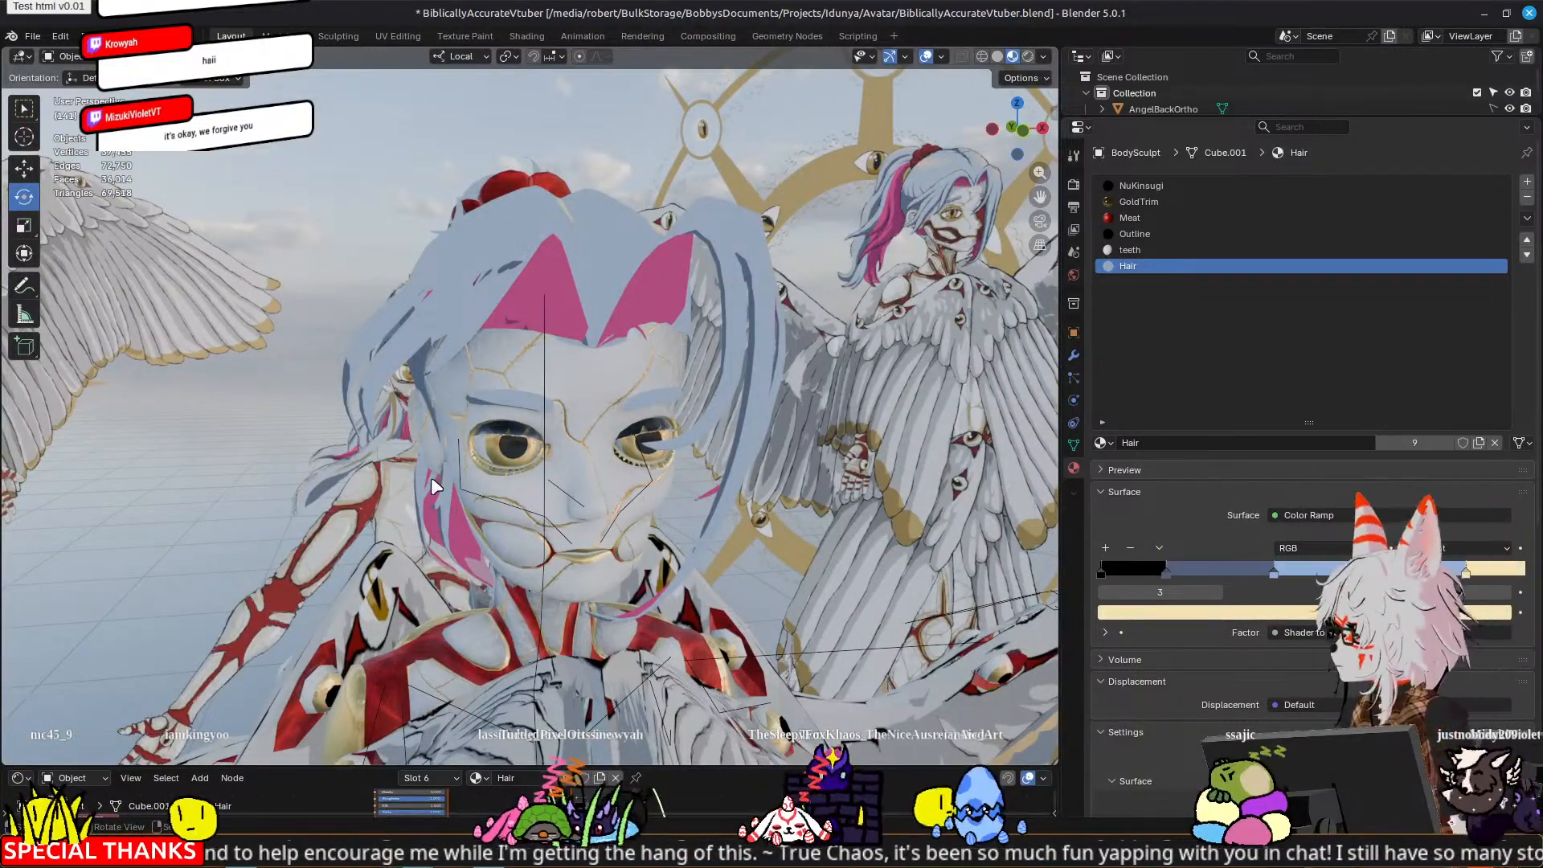
scroll(431, 475, "up", 4)
middle_click_drag(278, 530, 231, 526)
scroll(206, 538, "down", 4)
scroll(413, 471, "up", 4)
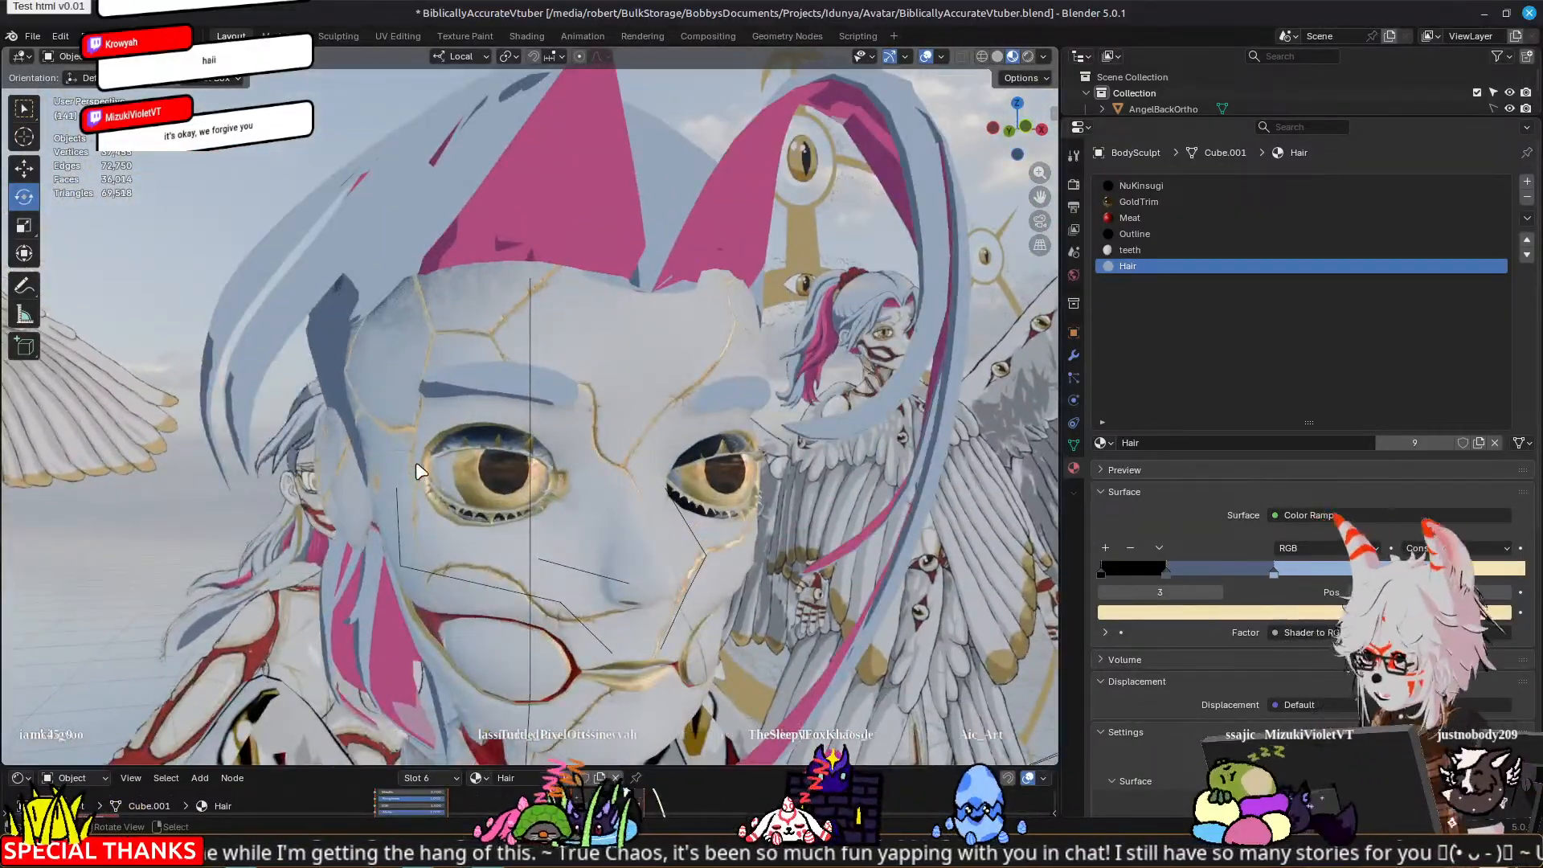
scroll(473, 360, "up", 3)
Step: Add a material slot with Feathers_Primaries, assign it to the linked border faces around the eyebrow, and check the colour in Object Mode
key("Tab")
middle_click_drag(402, 395, 446, 383)
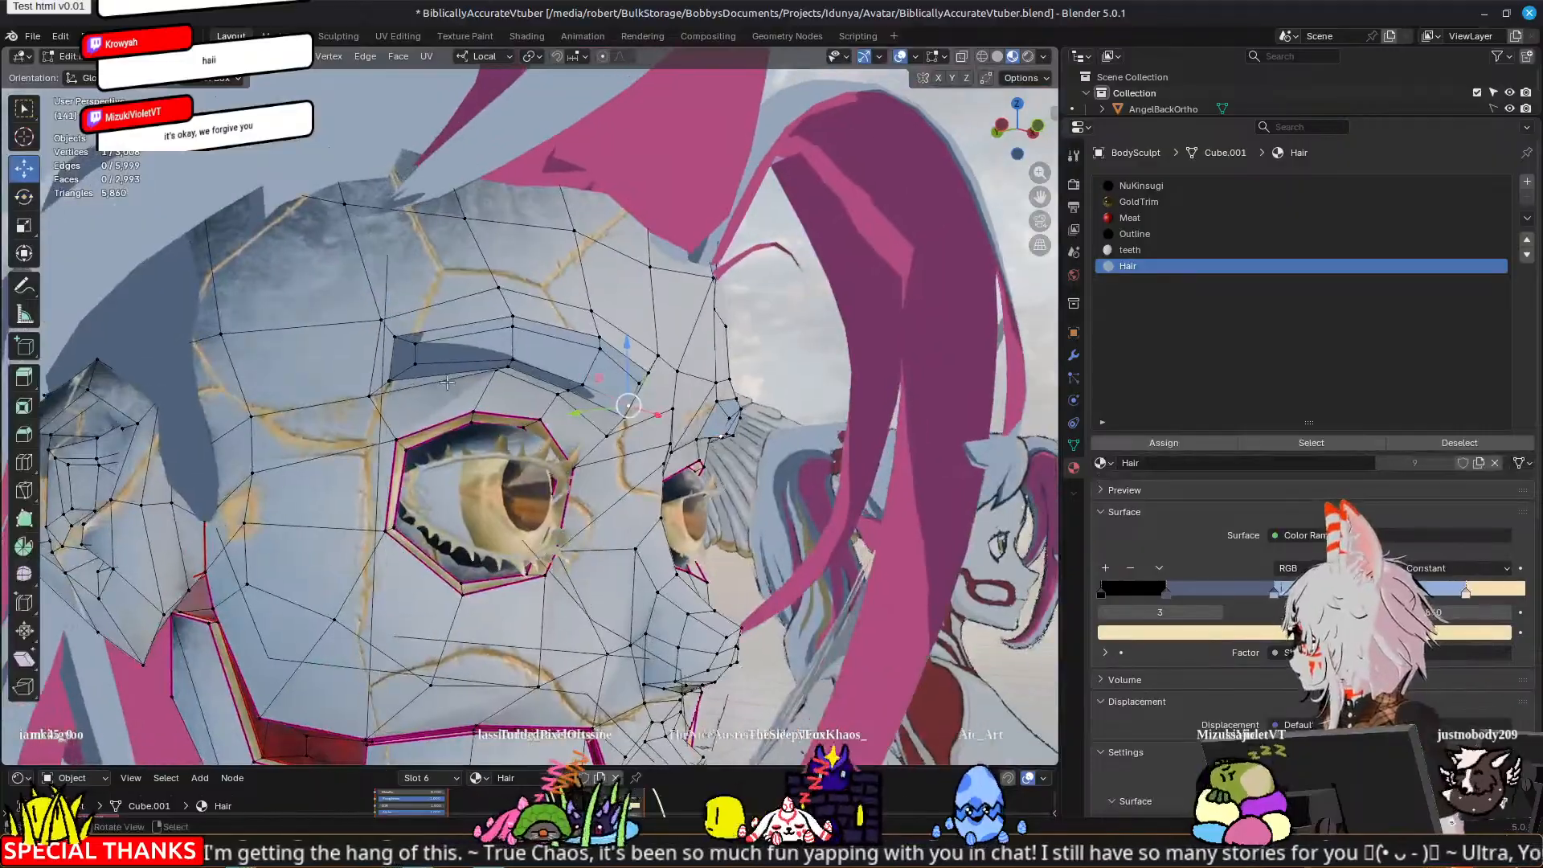
scroll(447, 383, "up", 3)
key("l")
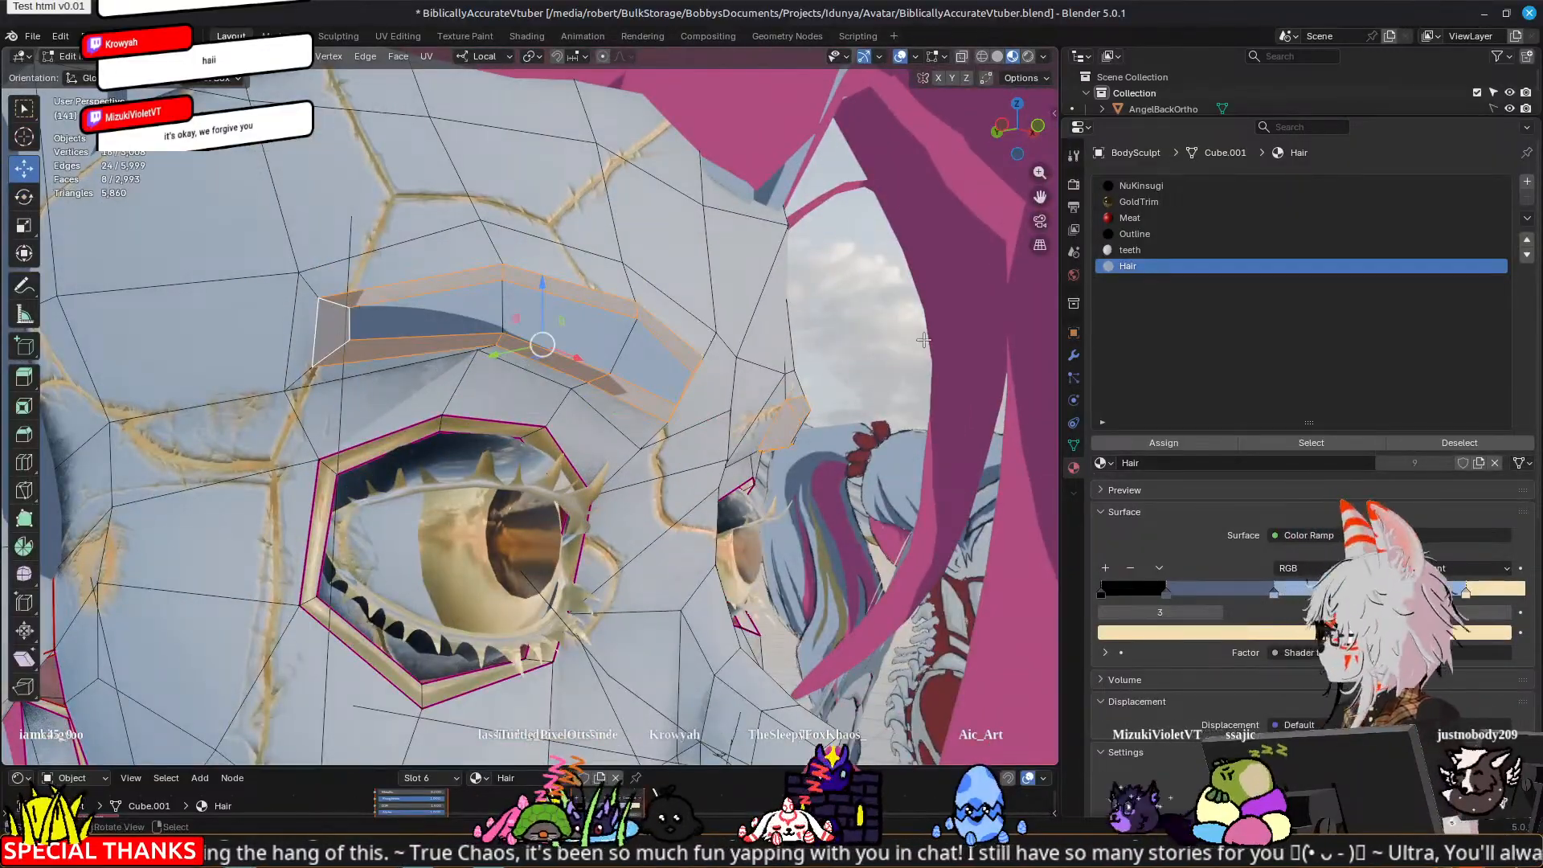
left_click(1527, 182)
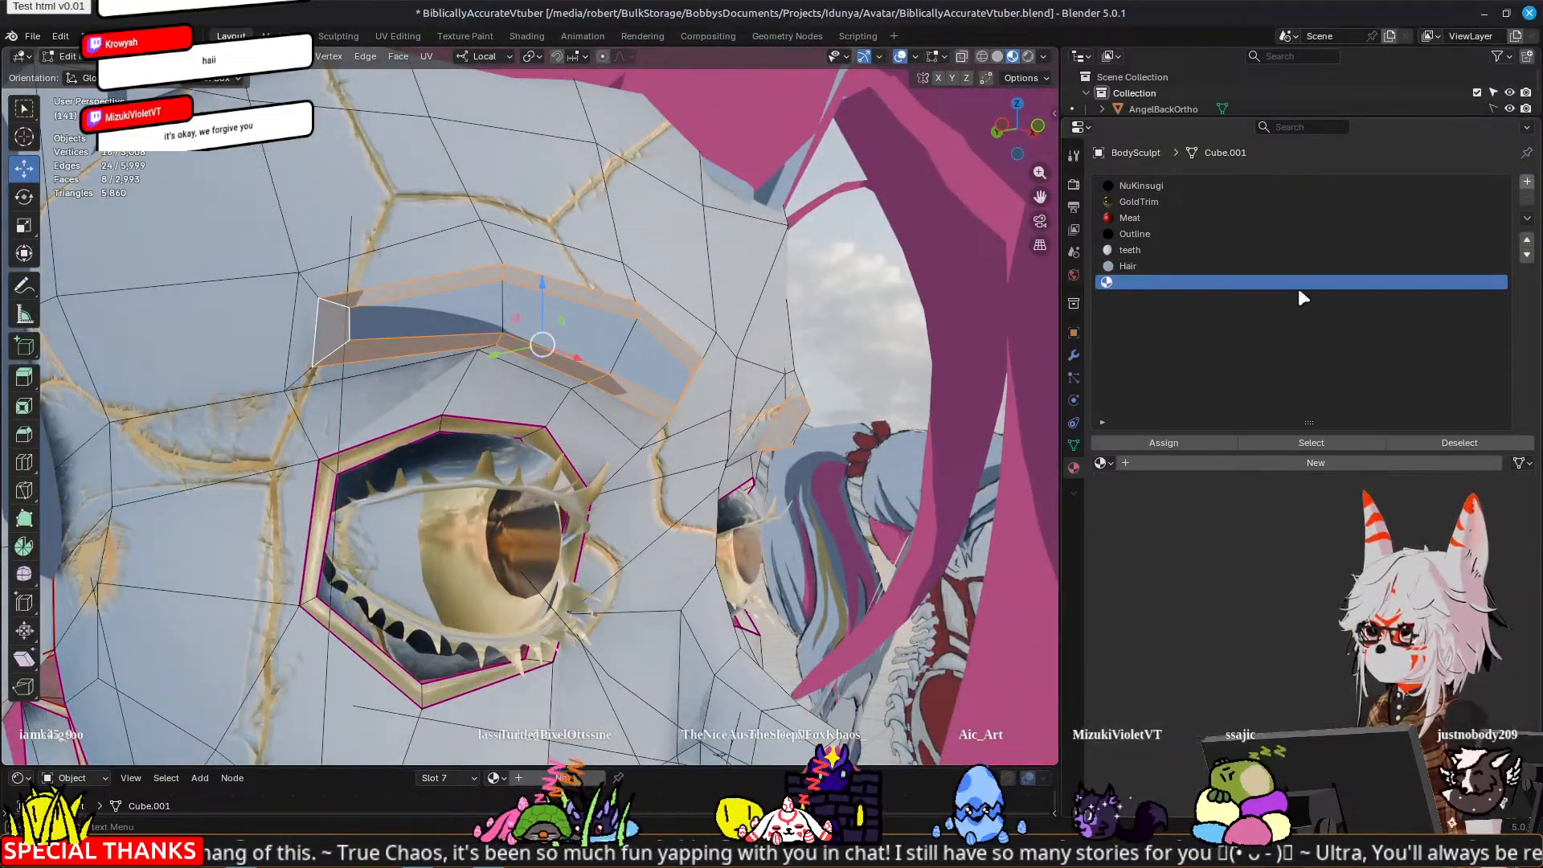
left_click(1104, 463)
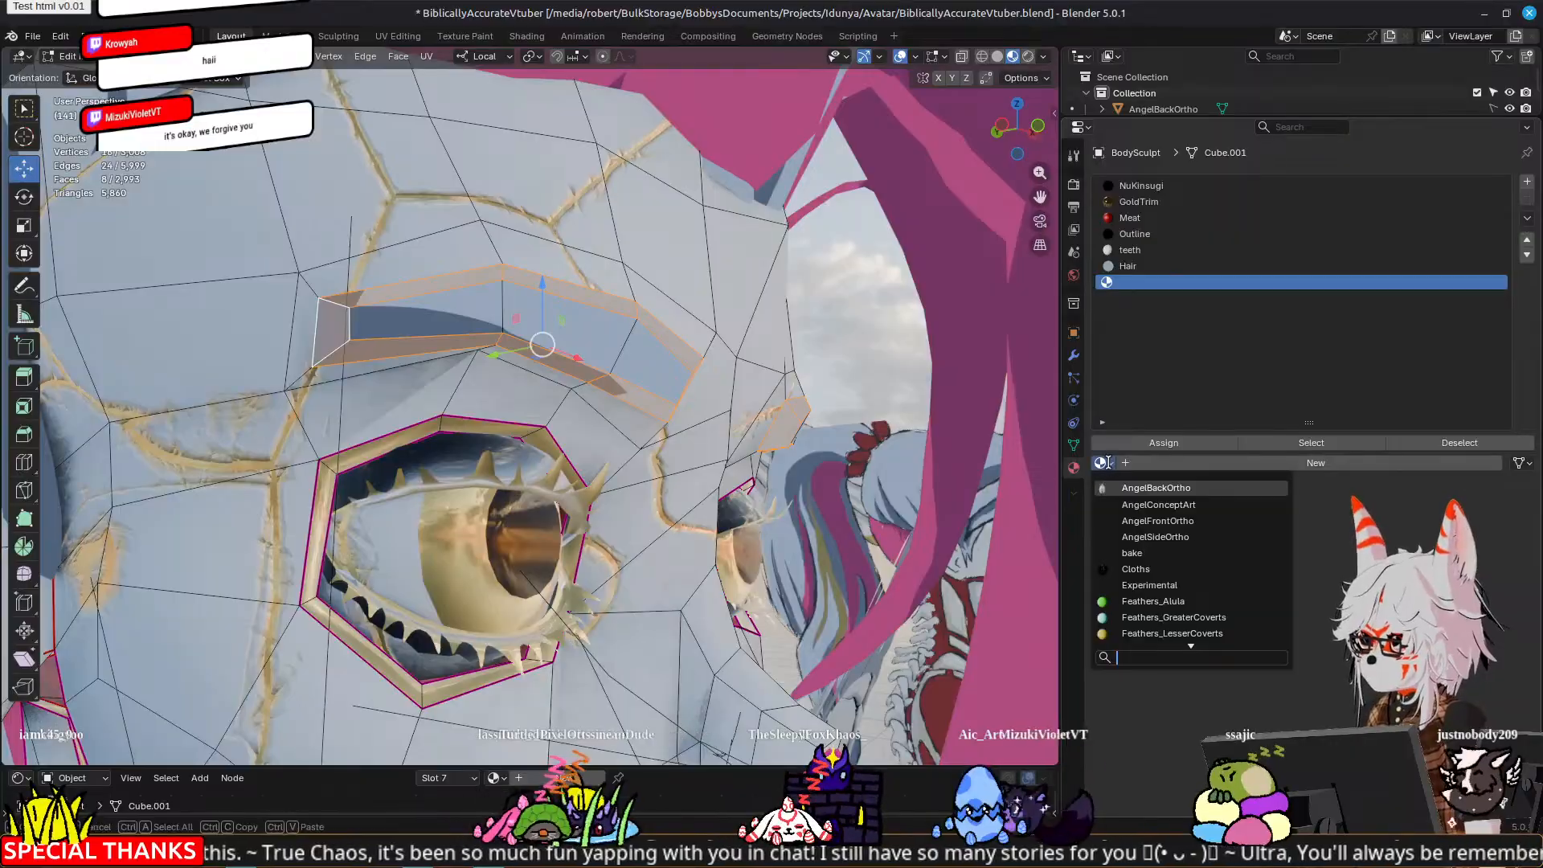
scroll(1171, 617, "down", 5)
left_click(1172, 569)
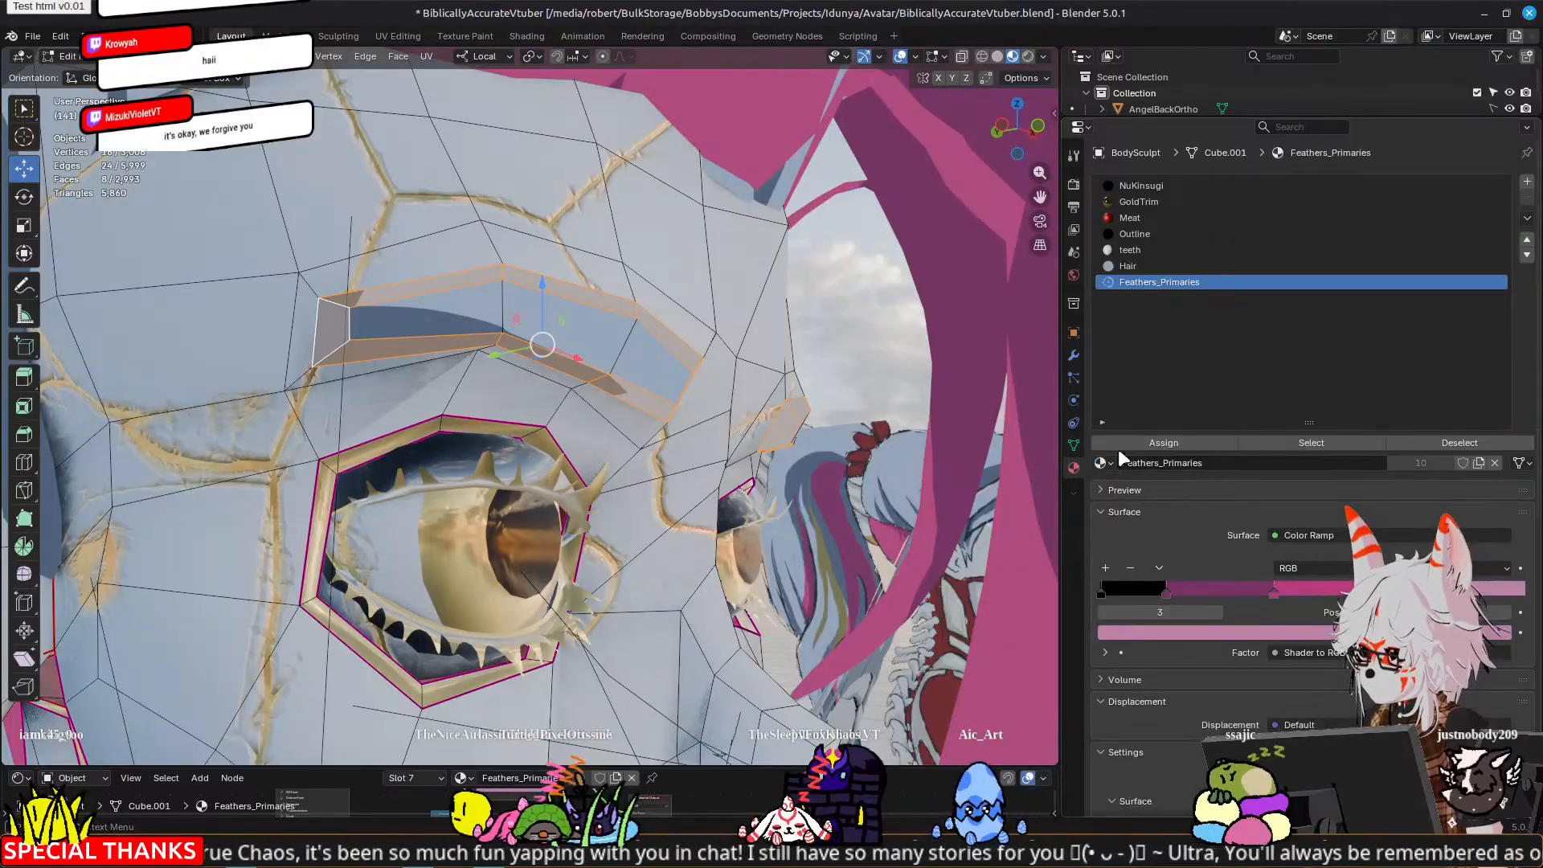
left_click(1146, 442)
key("Tab")
scroll(667, 440, "down", 6)
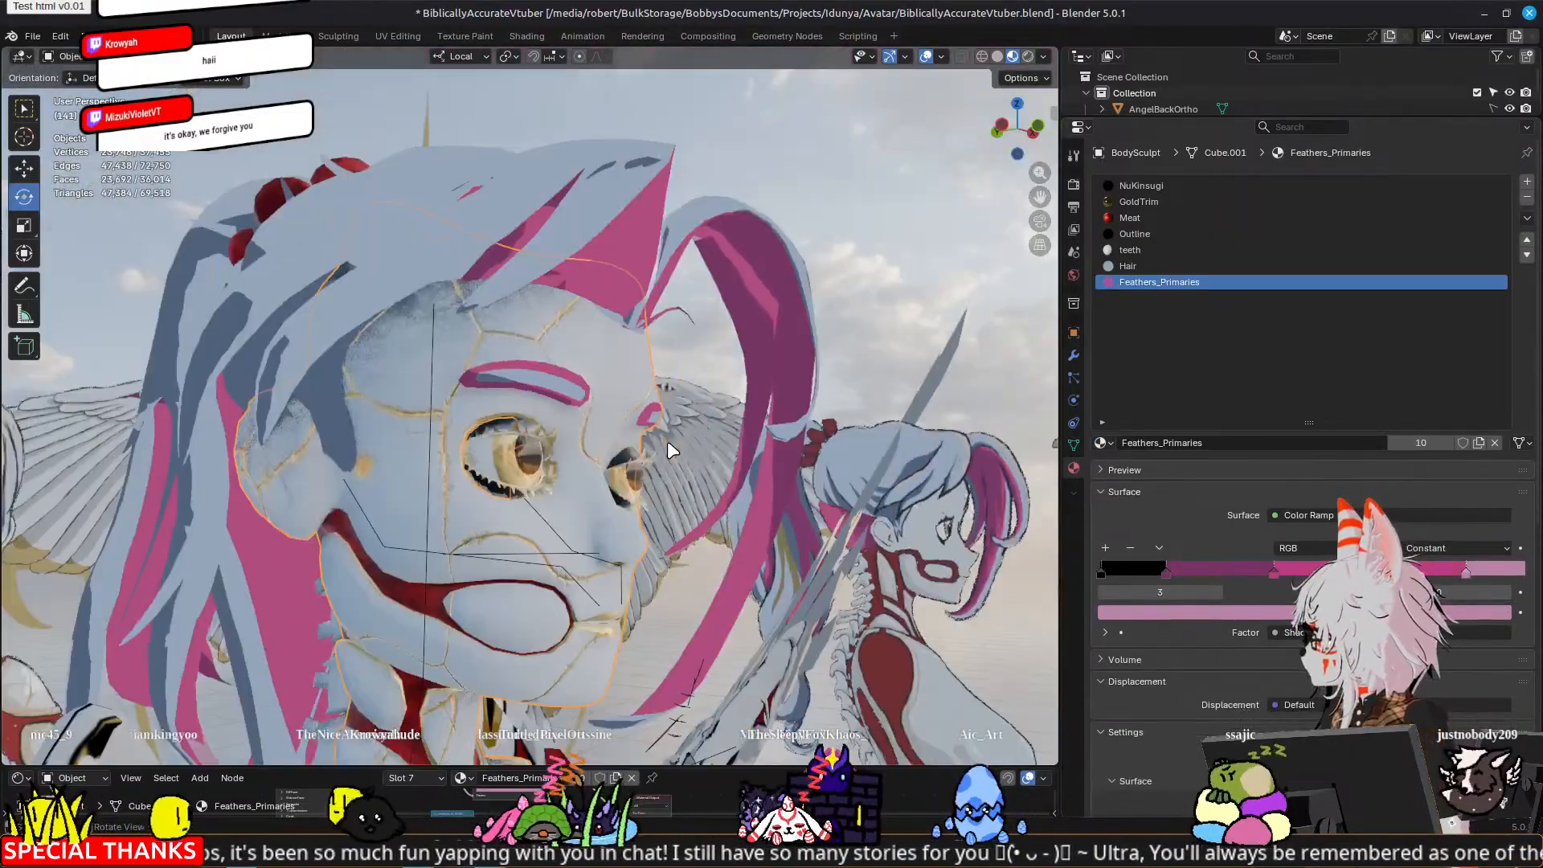
middle_click_drag(804, 455, 741, 480)
scroll(554, 387, "up", 5)
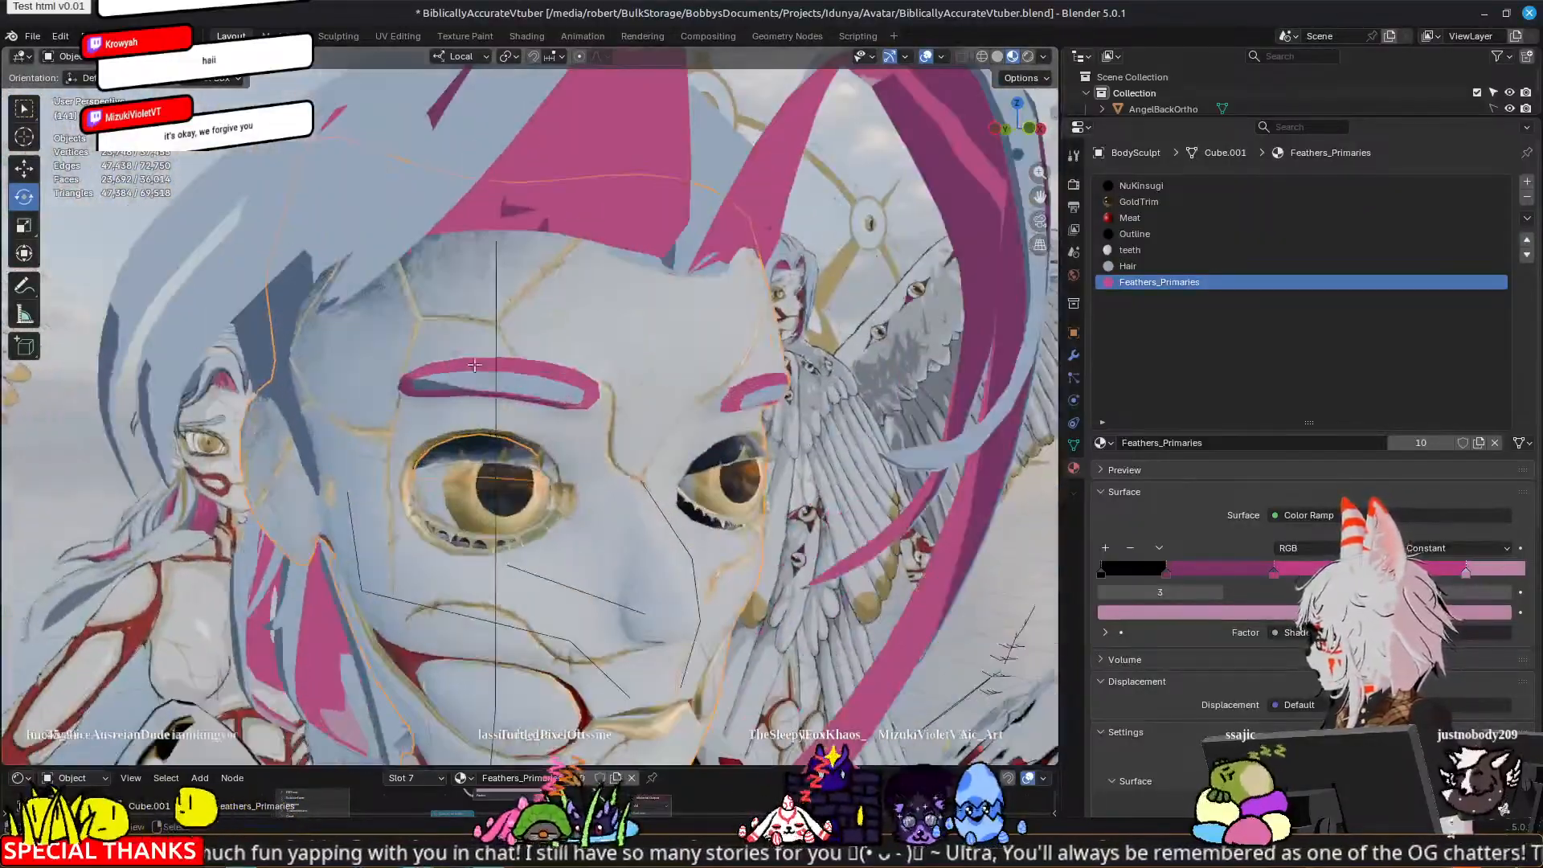
Step: Assign the Hair material to the upper and inner-end border faces of both eyebrows in Edit Mode
key("Tab")
middle_click_drag(460, 423, 540, 424)
scroll(540, 424, "up", 2)
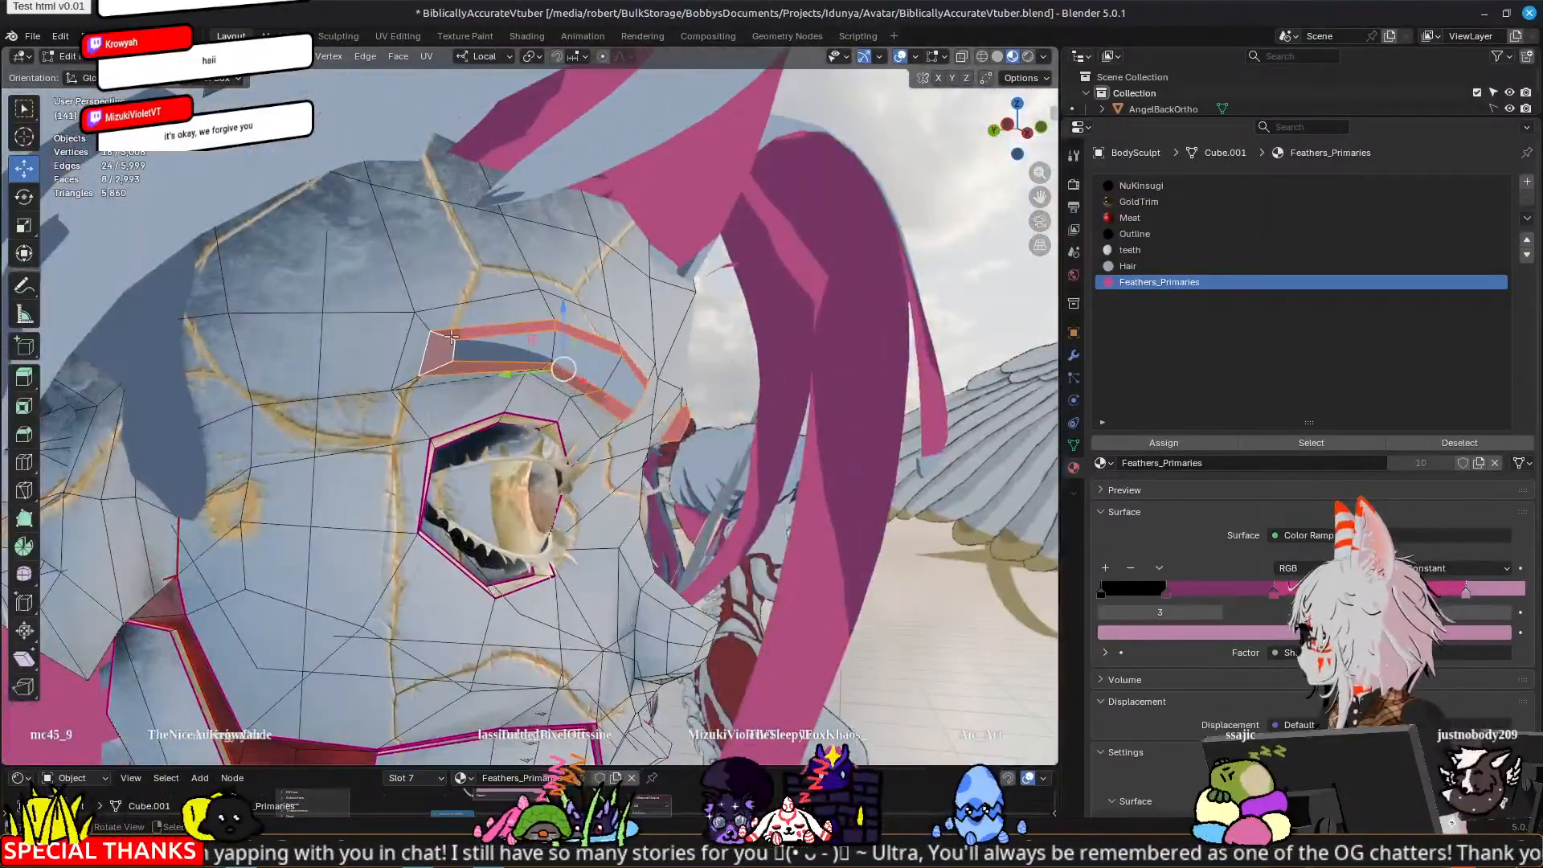
left_click(450, 341)
left_click(518, 328, "shift")
middle_click_drag(632, 352, 542, 363)
left_click(528, 361, "shift")
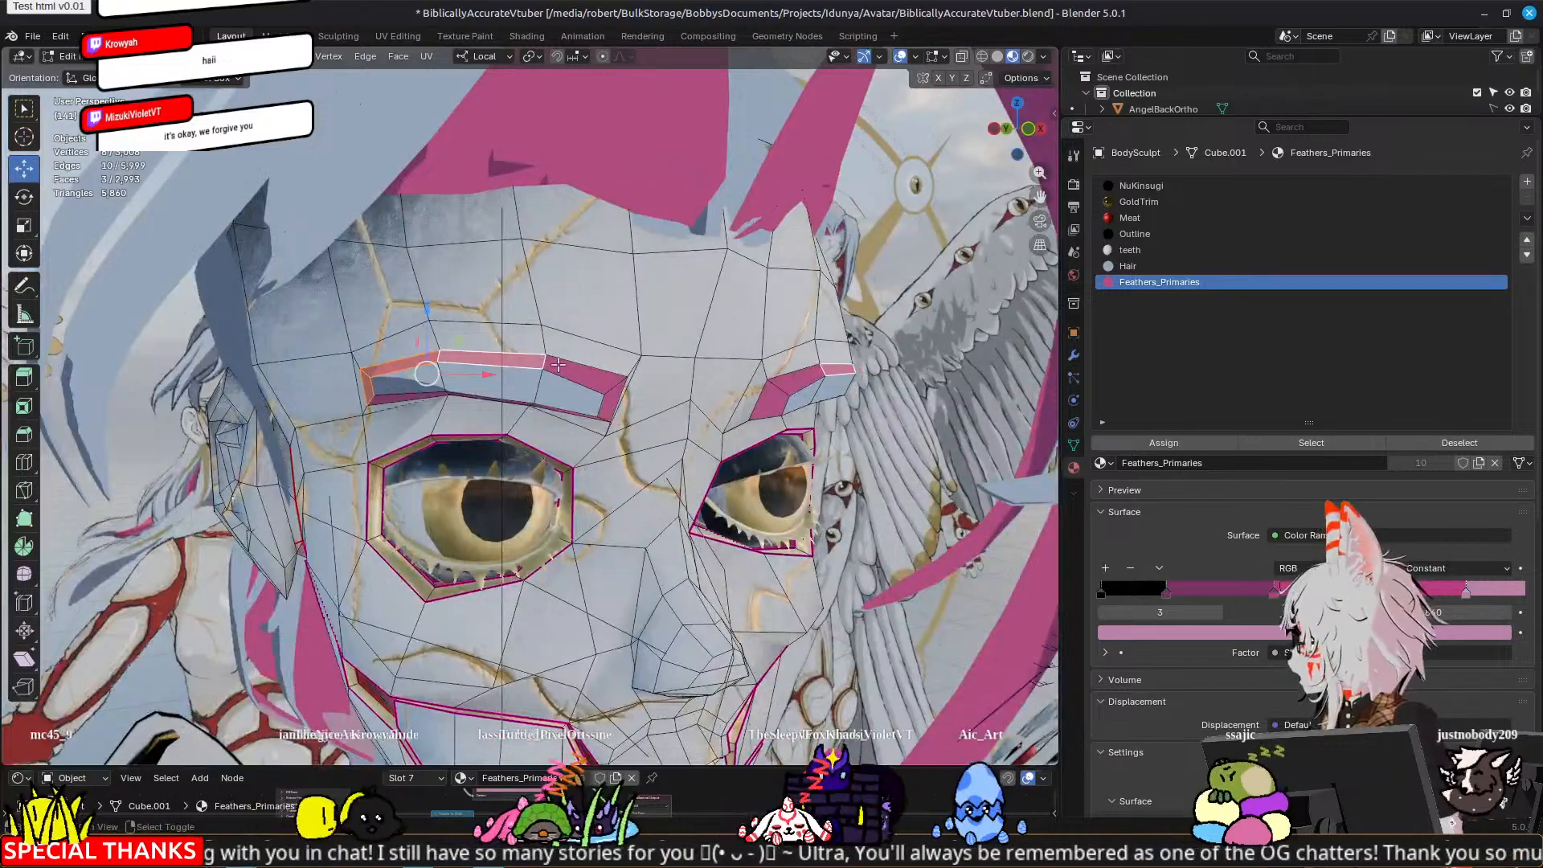
left_click(588, 377, "shift")
left_click(771, 395, "shift")
left_click(1129, 267)
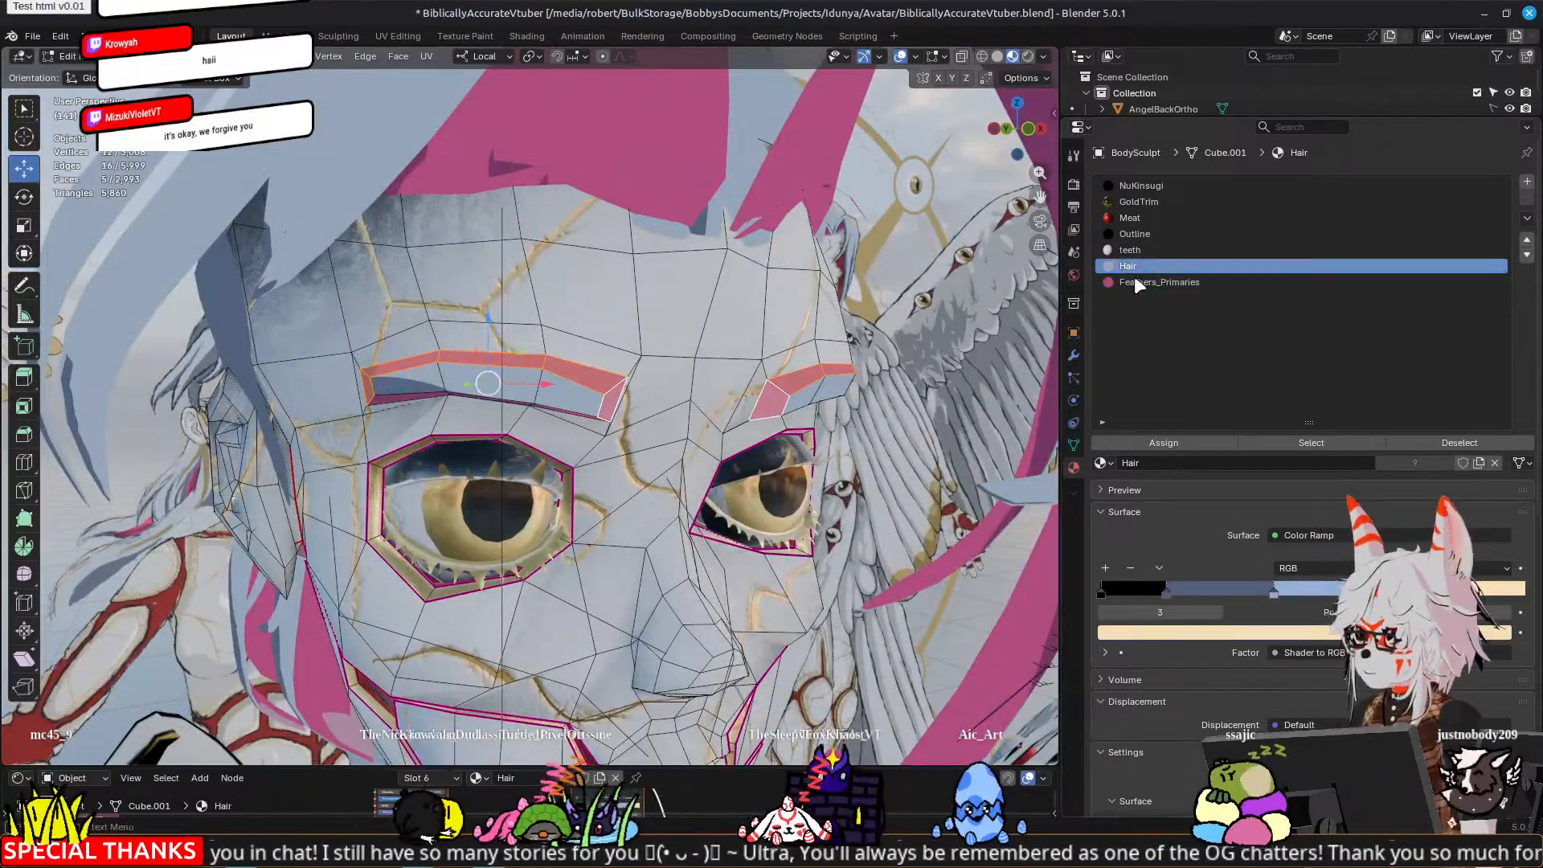
left_click(1125, 442)
Step: Examine the recoloured eyebrows in Object Mode from the front and in three-quarter view, near and far
key("Tab")
scroll(674, 445, "down", 5)
middle_click_drag(691, 445, 725, 431)
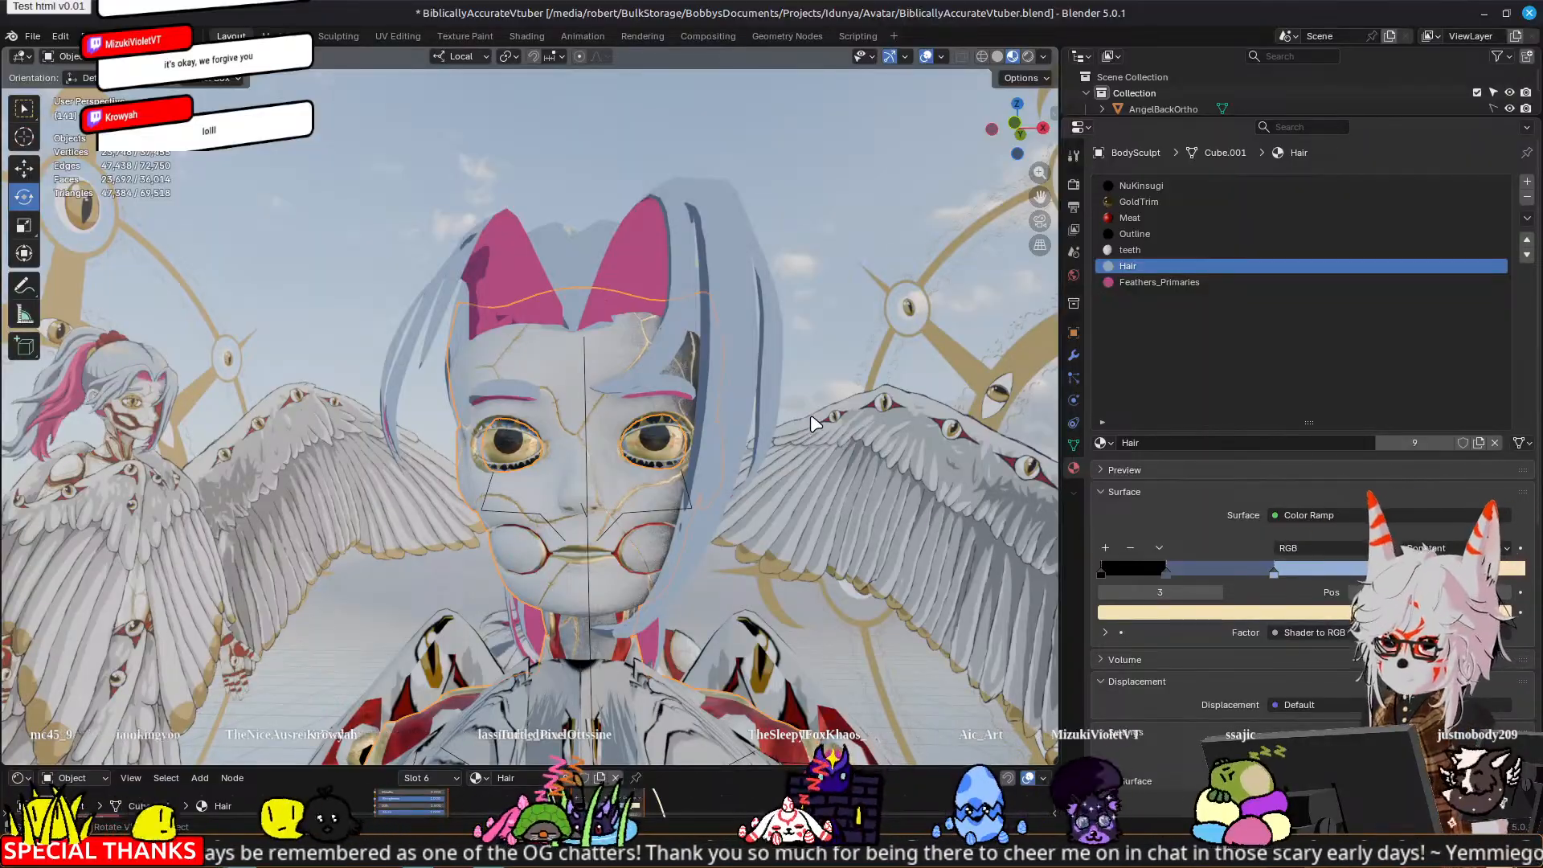
middle_click_drag(465, 447, 568, 491)
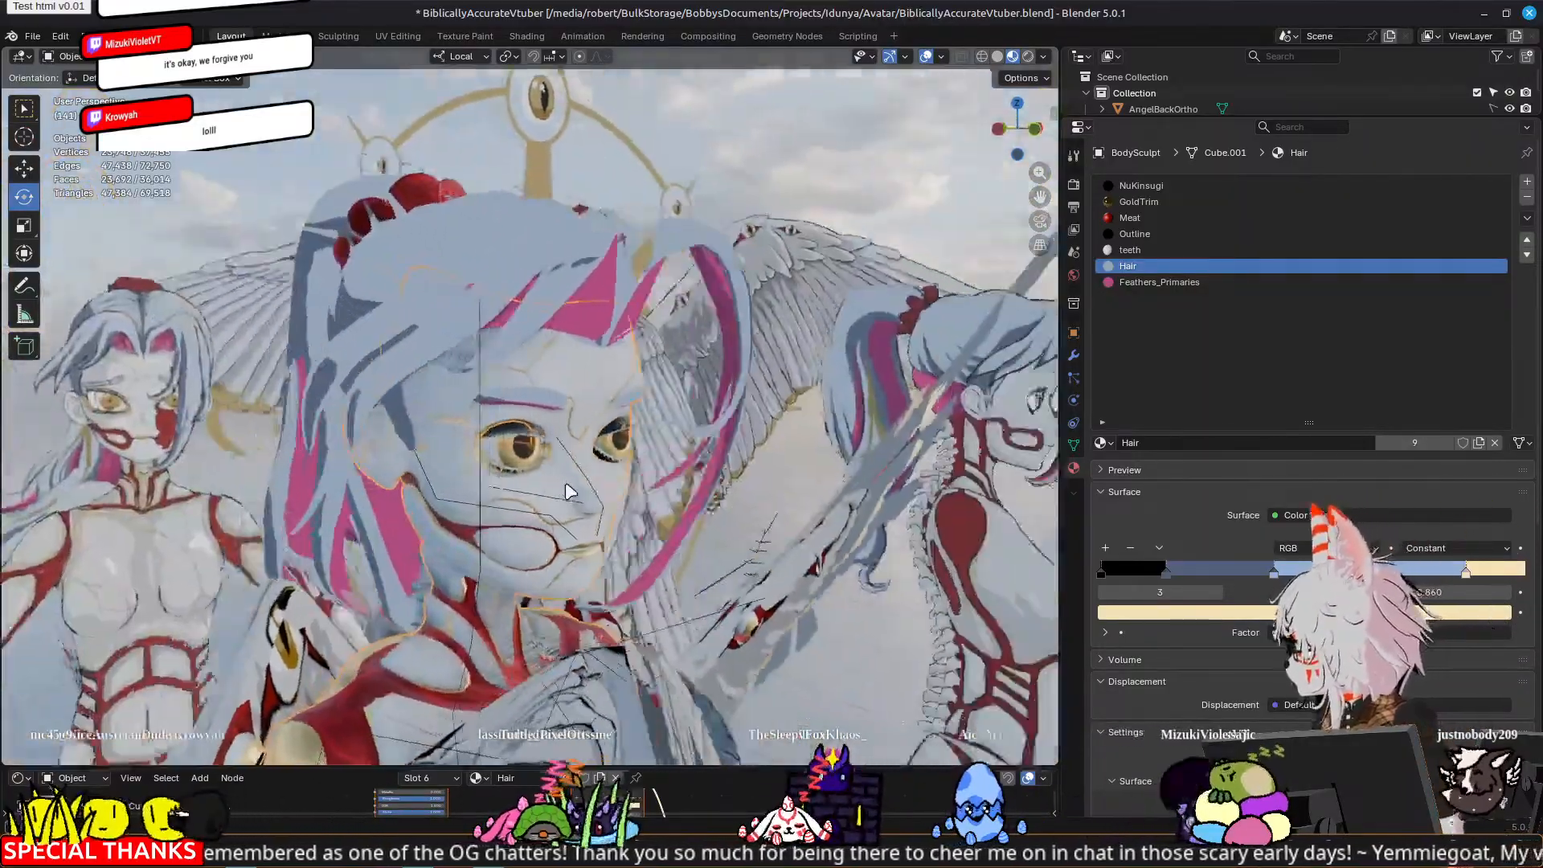
left_click(833, 510)
scroll(808, 514, "up", 3)
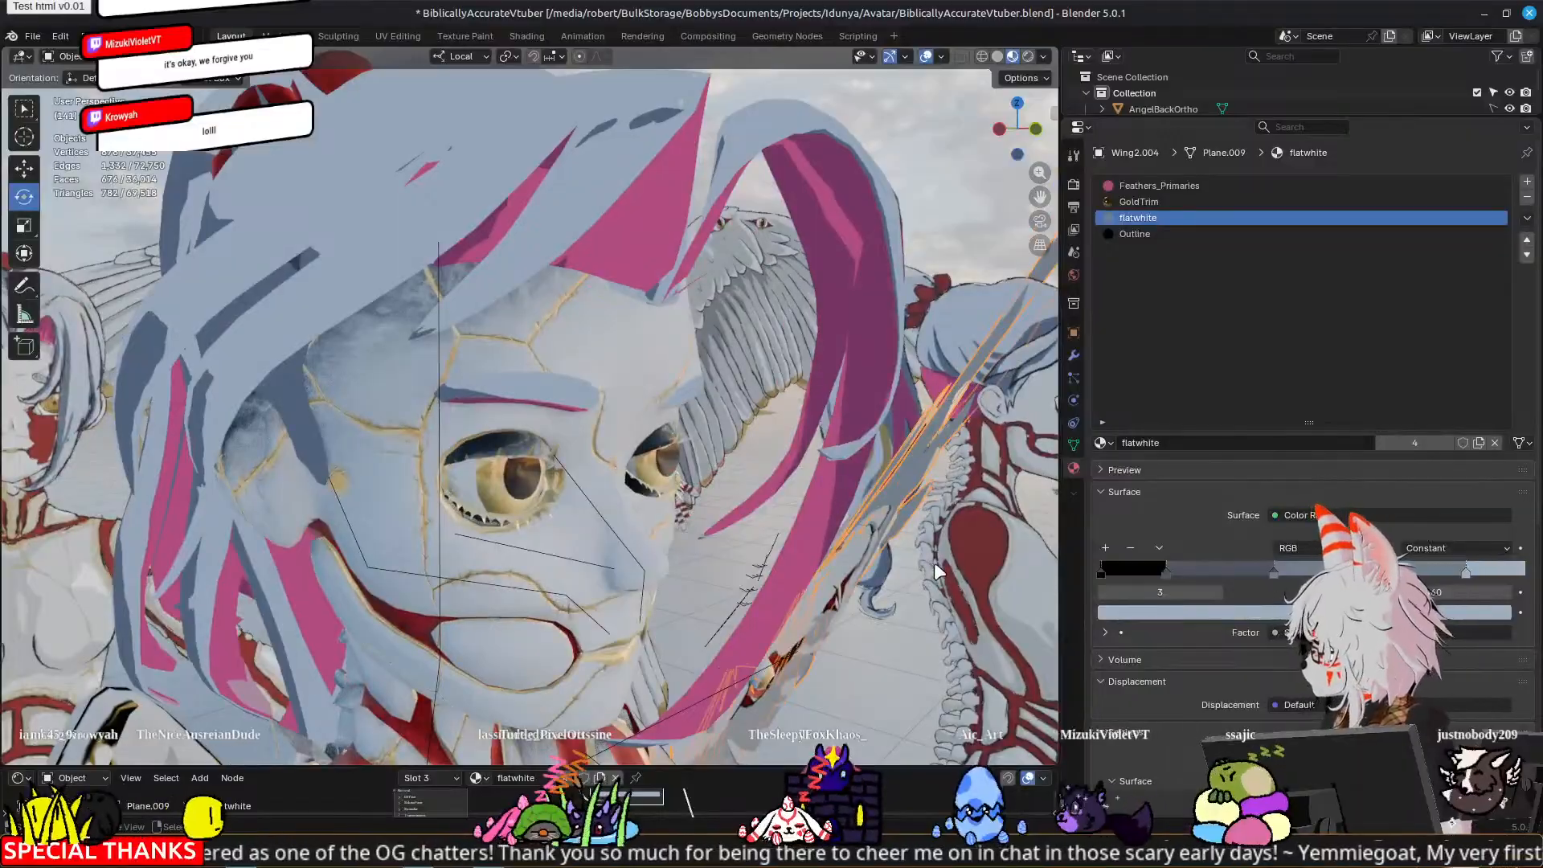
scroll(924, 567, "down", 4)
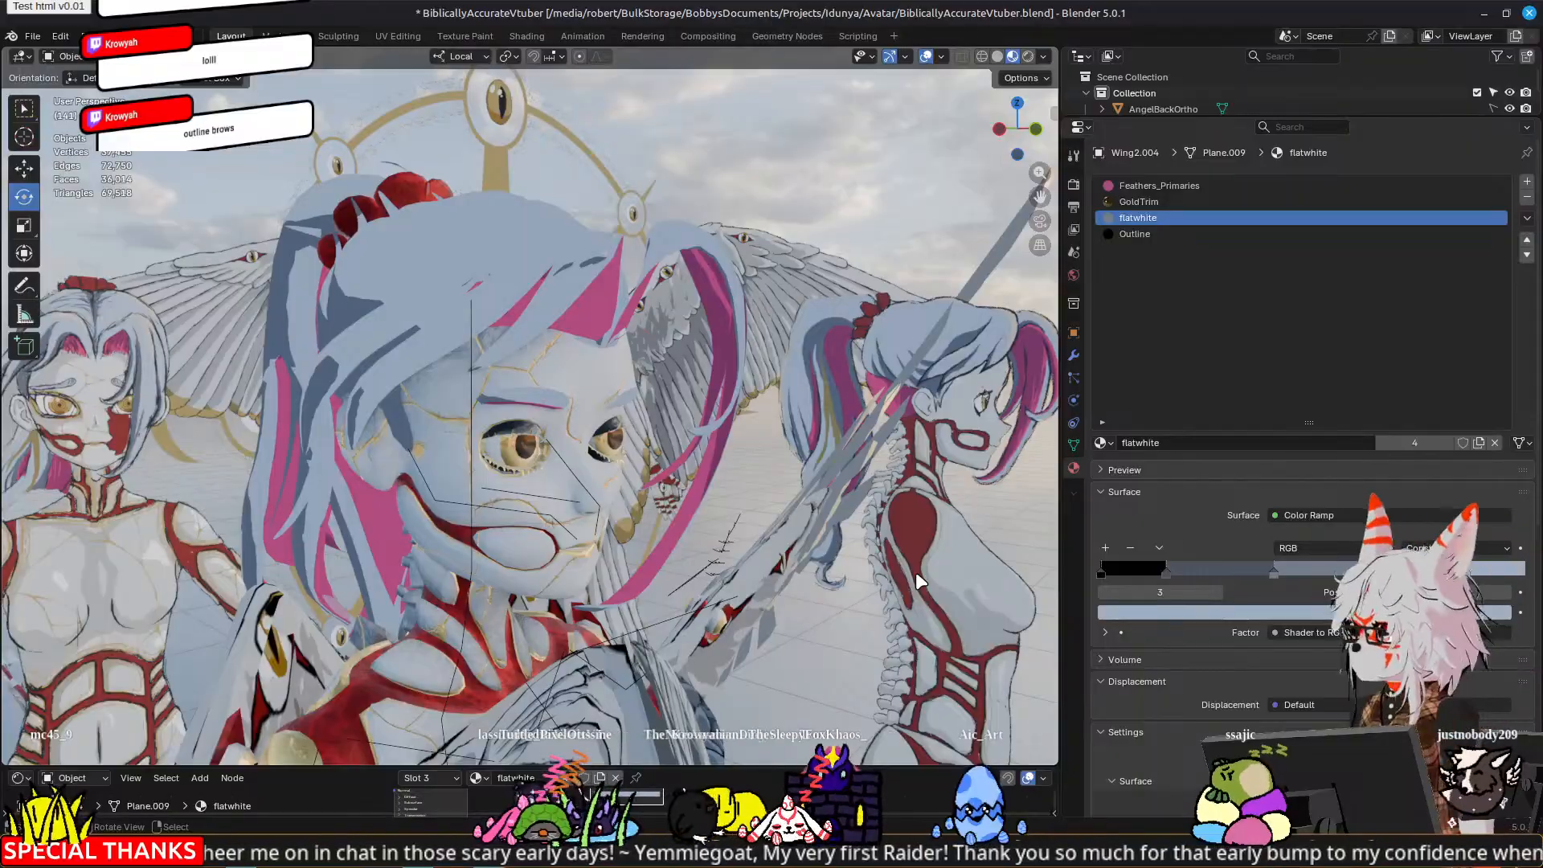
scroll(783, 511, "up", 6)
middle_click_drag(783, 511, 780, 468)
mouse_move(490, 570)
middle_mouse_down()
mouse_move(569, 537)
mouse_move(507, 570)
middle_mouse_up()
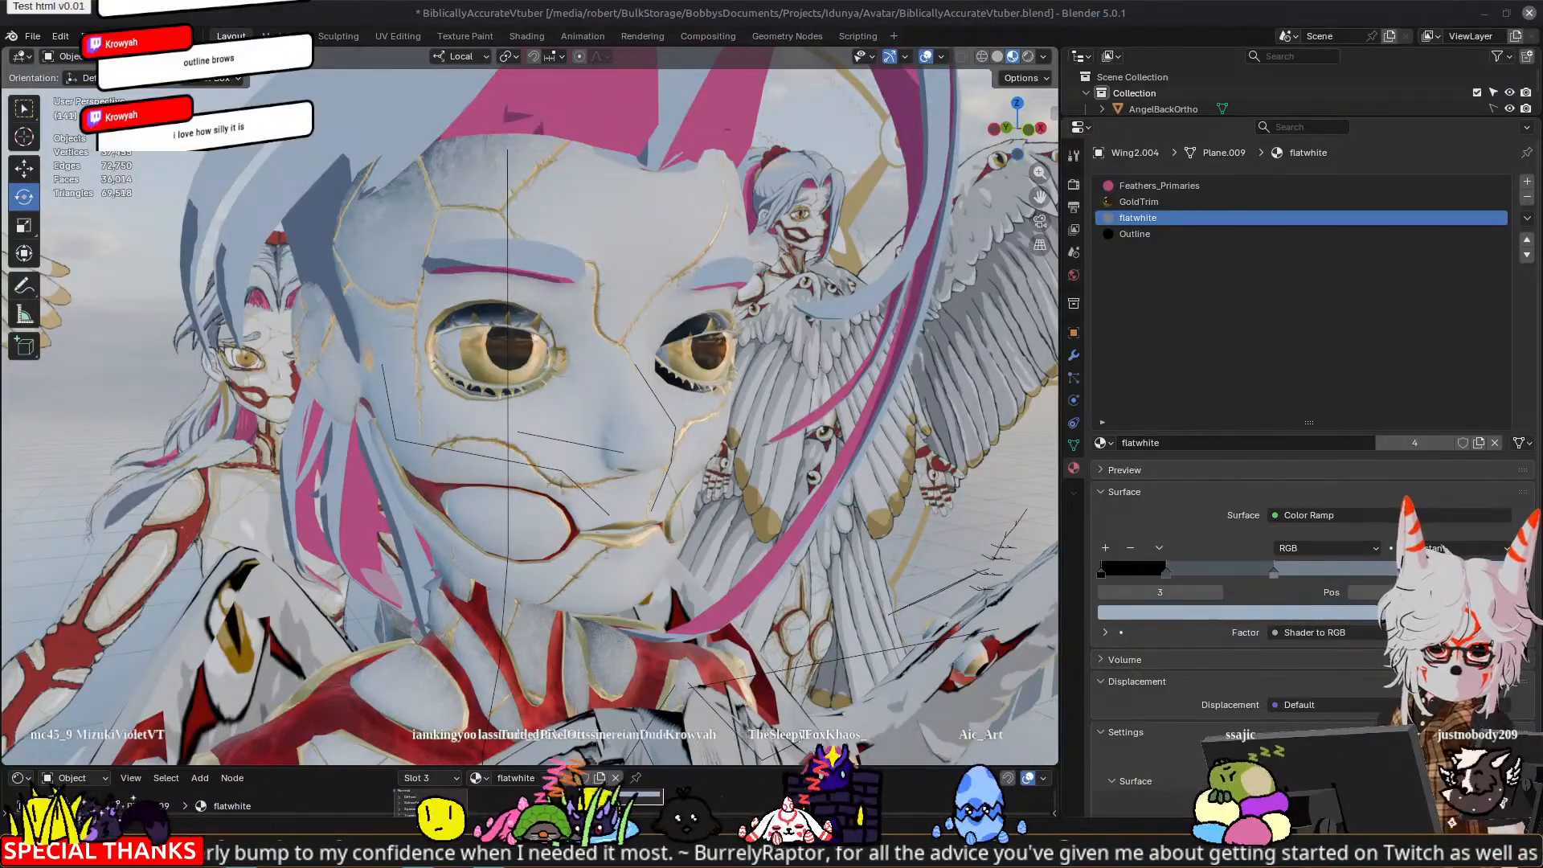
middle_click_drag(514, 512, 513, 511)
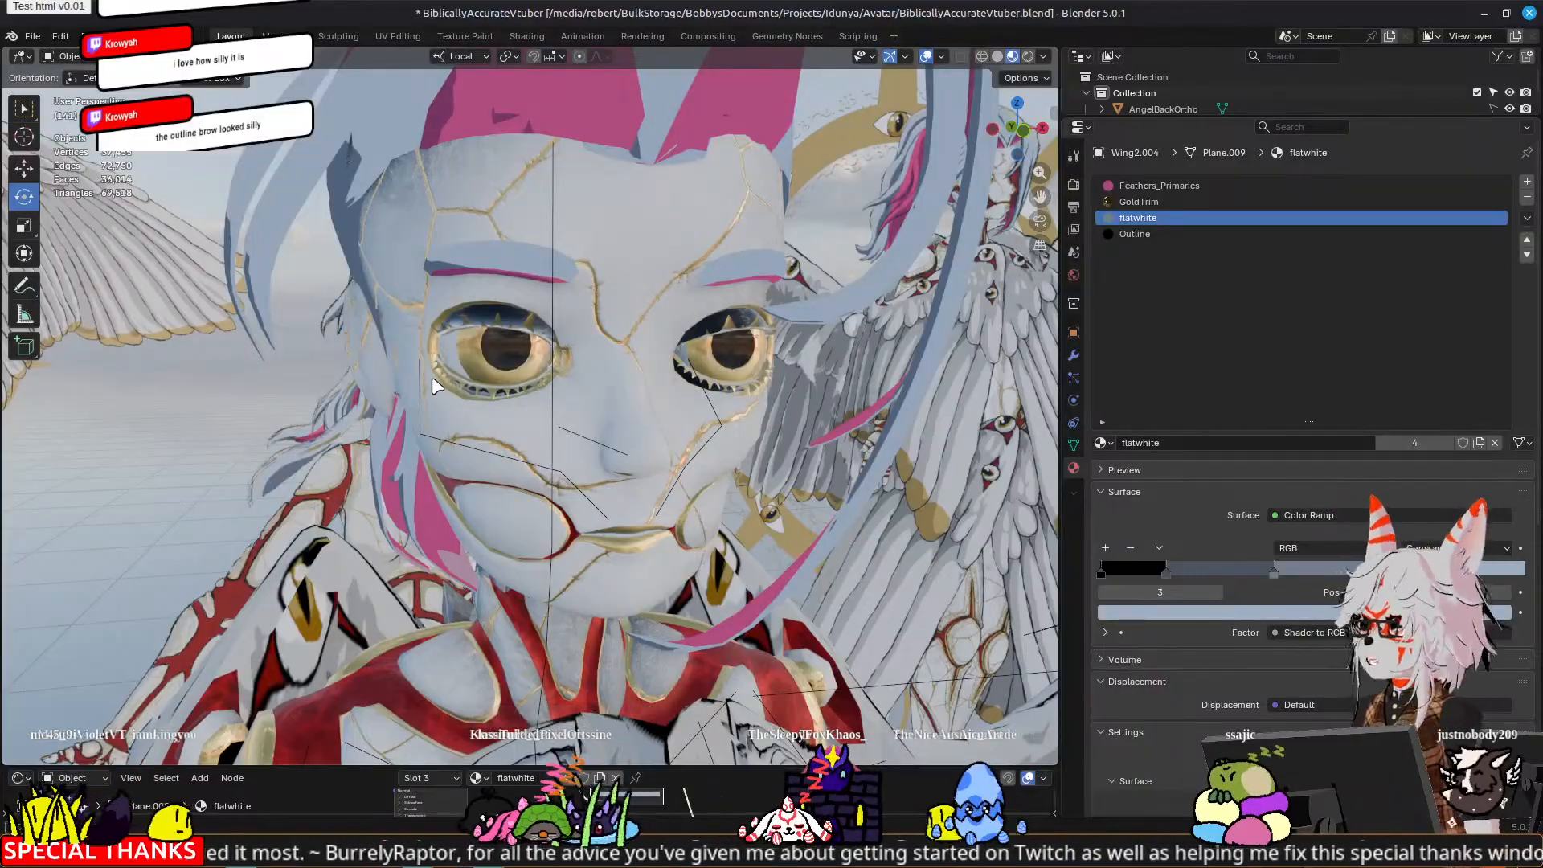
middle_click_drag(543, 482, 458, 378)
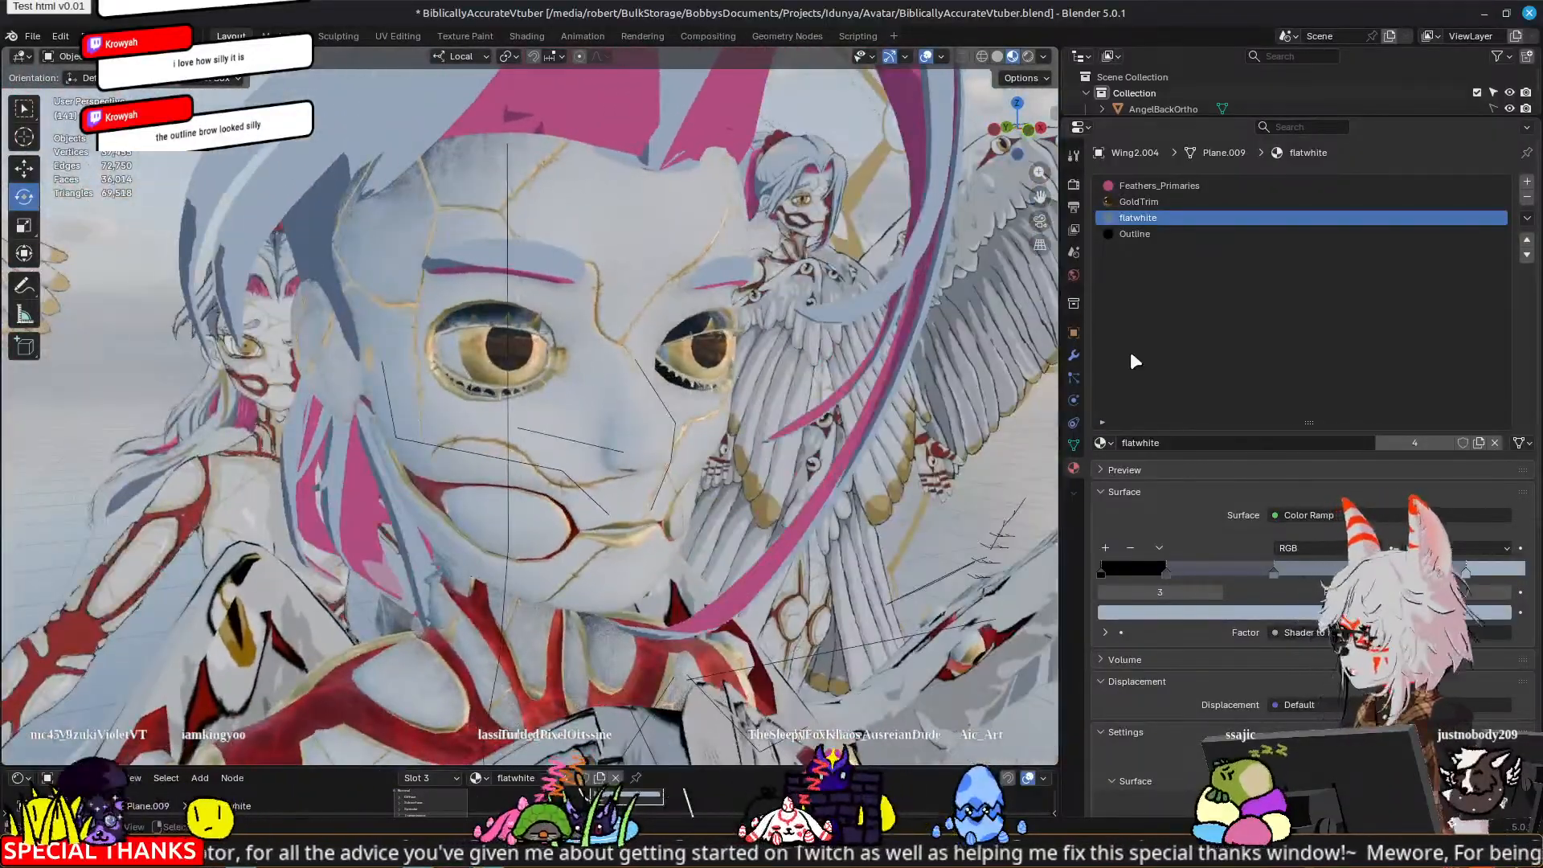
Step: Select the head mesh BodySculpt with its shape keys on display, and inspect the eye and eyebrow area up close
left_click(1073, 445)
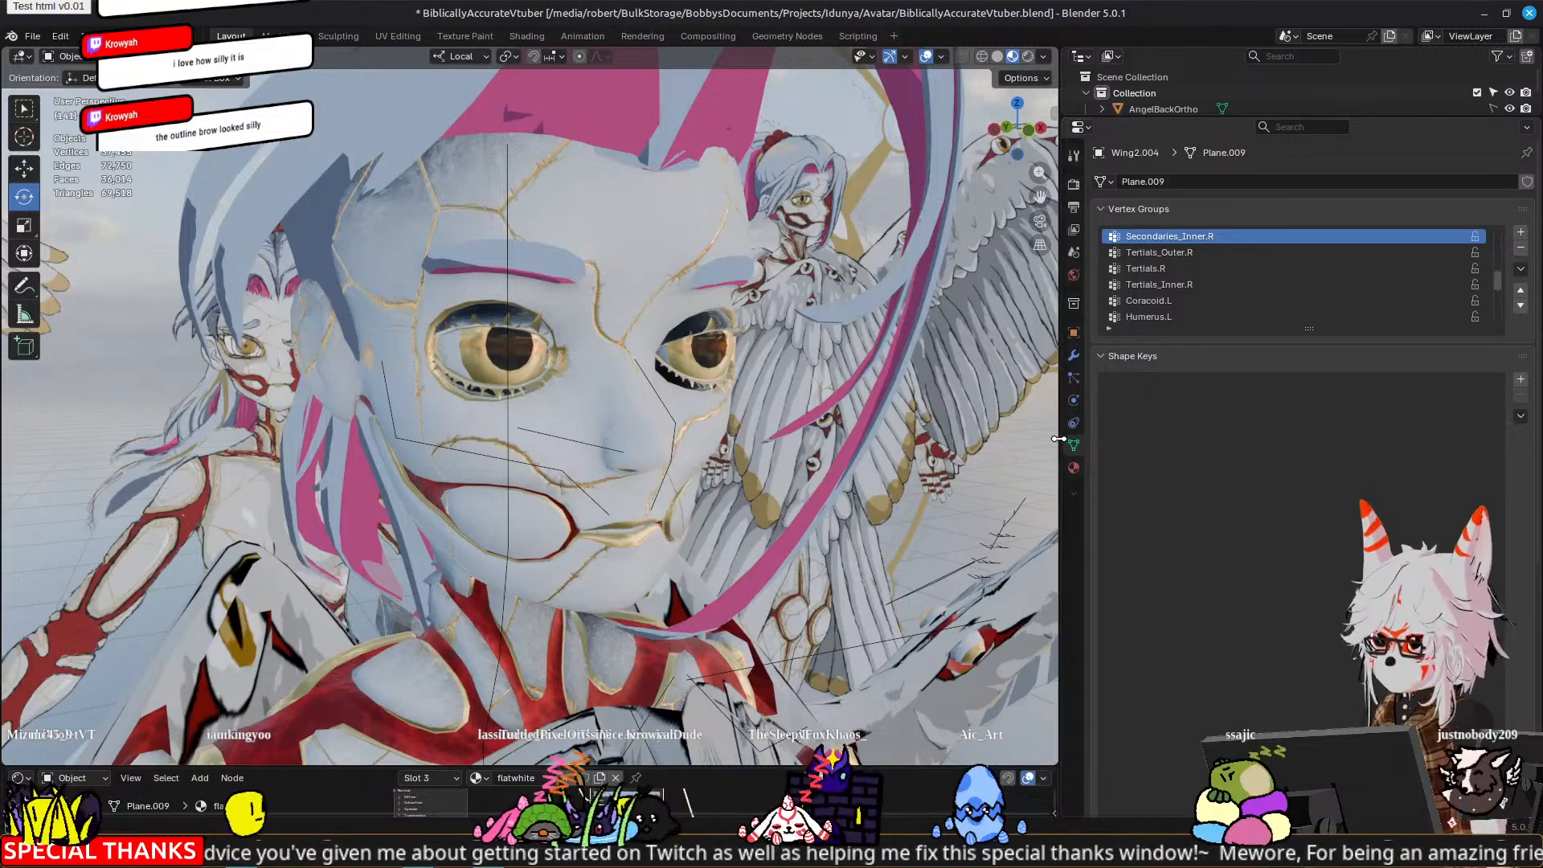
left_click(584, 371)
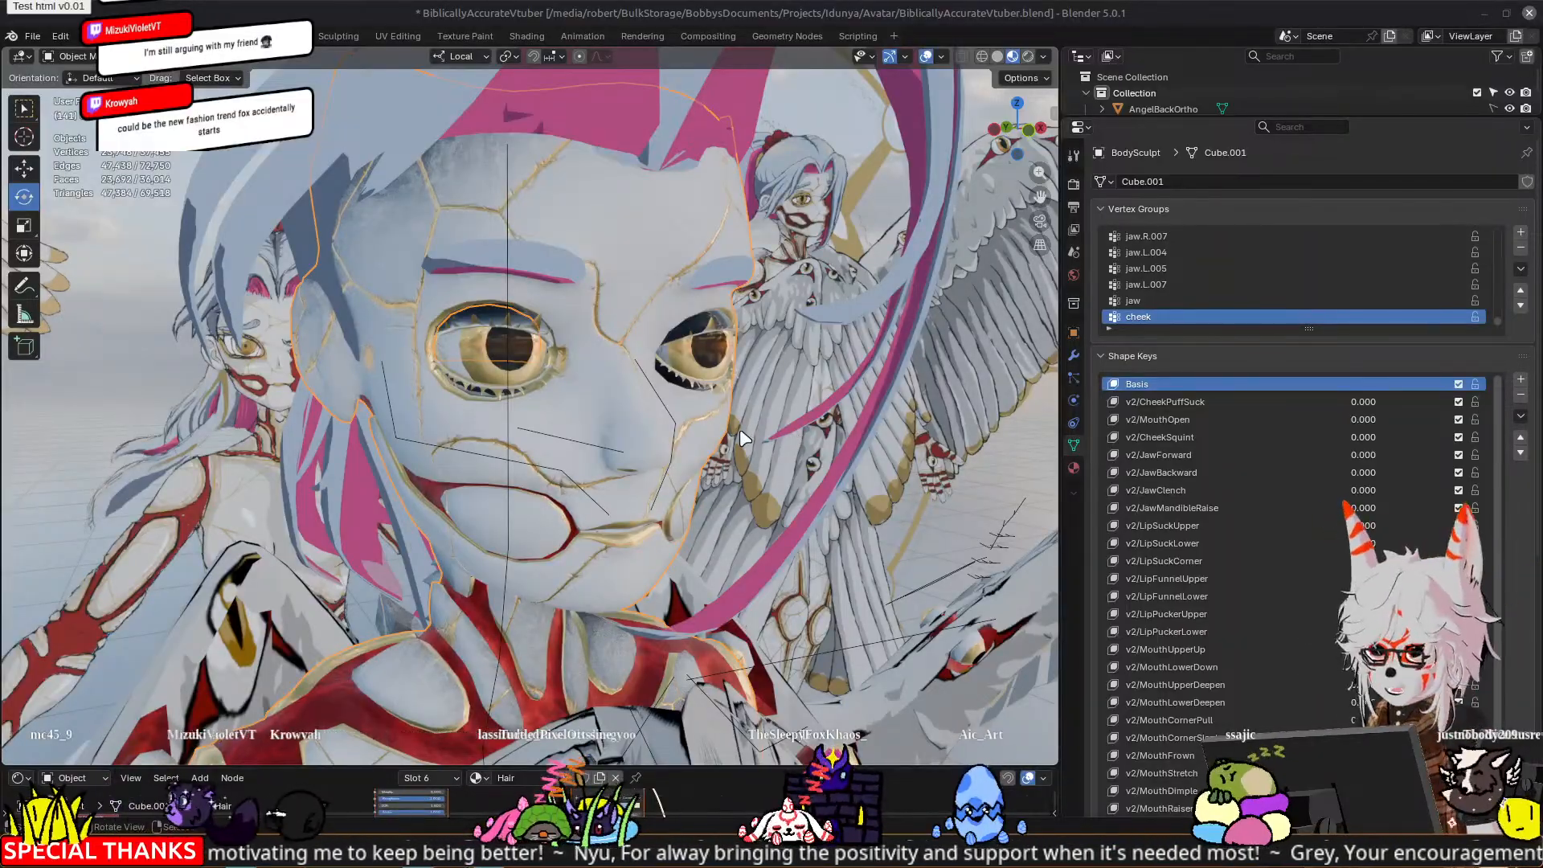
middle_click_drag(598, 374, 634, 378)
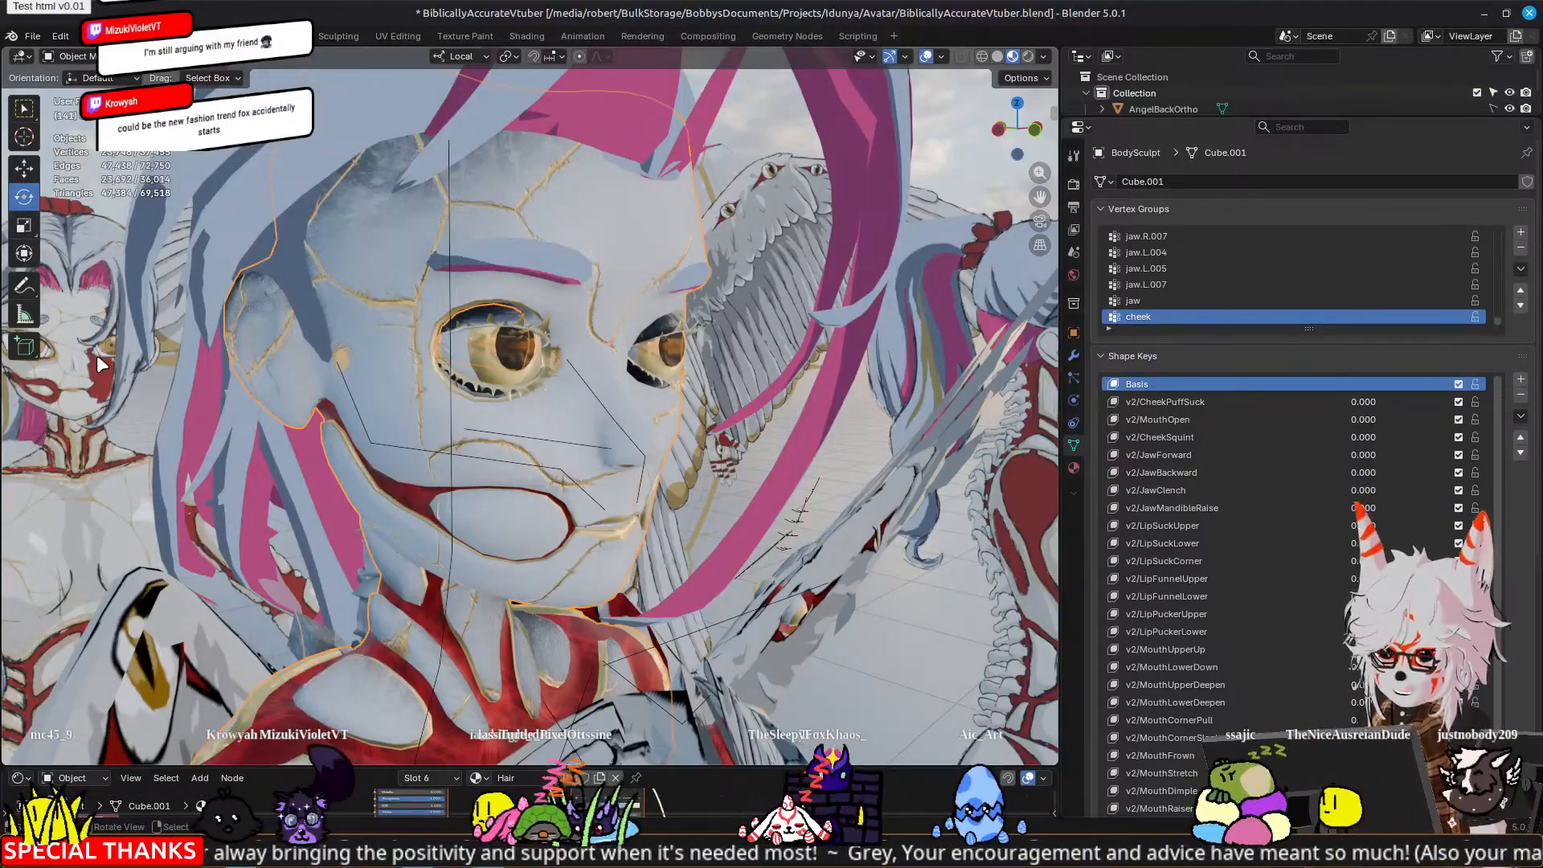
scroll(465, 281, "up", 4)
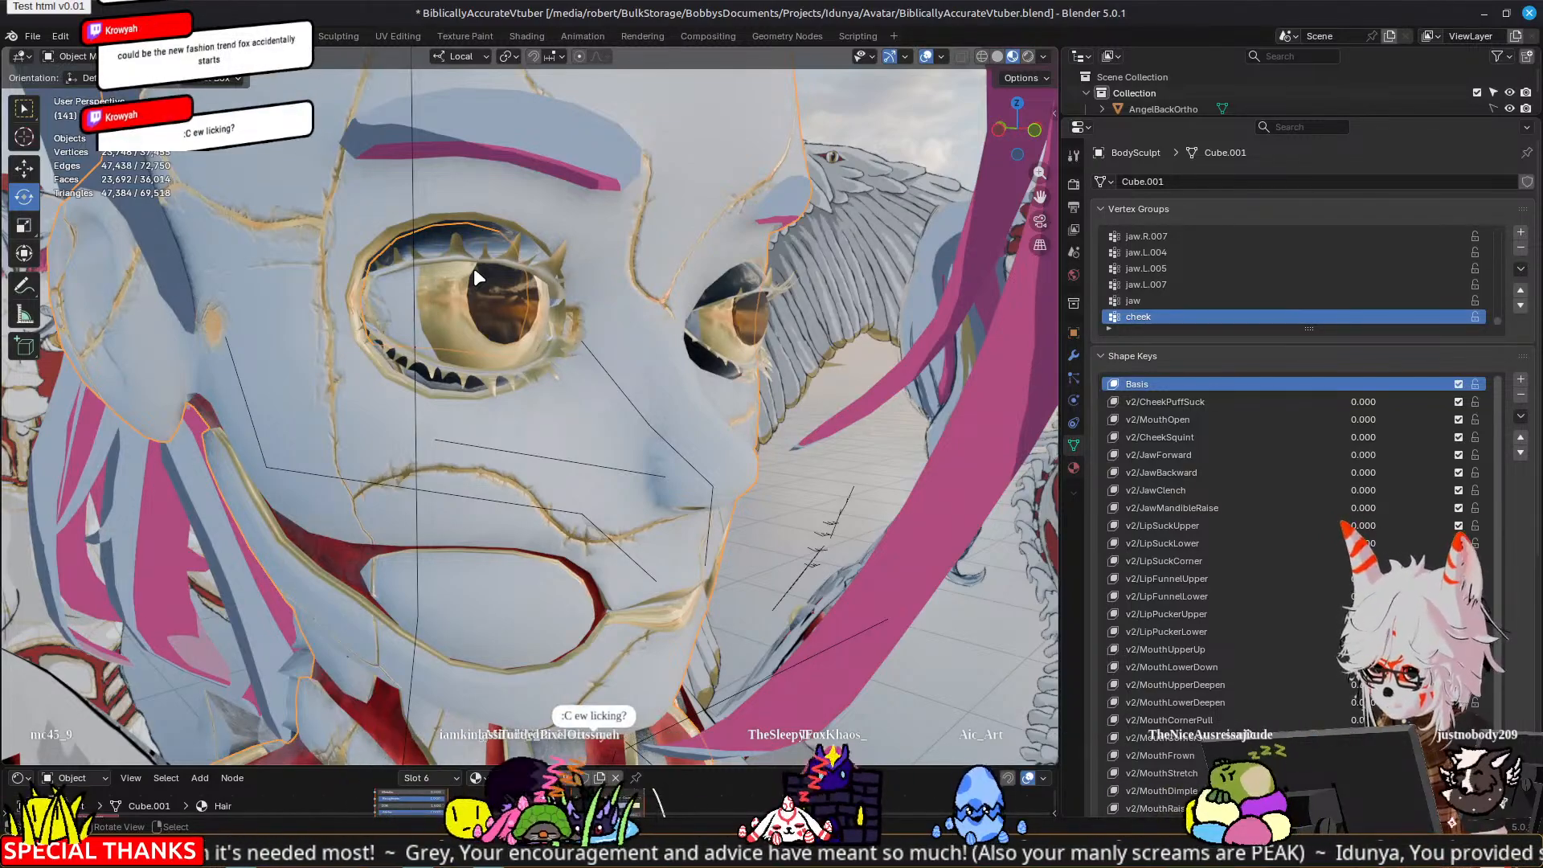
middle_click_drag(630, 289, 605, 302)
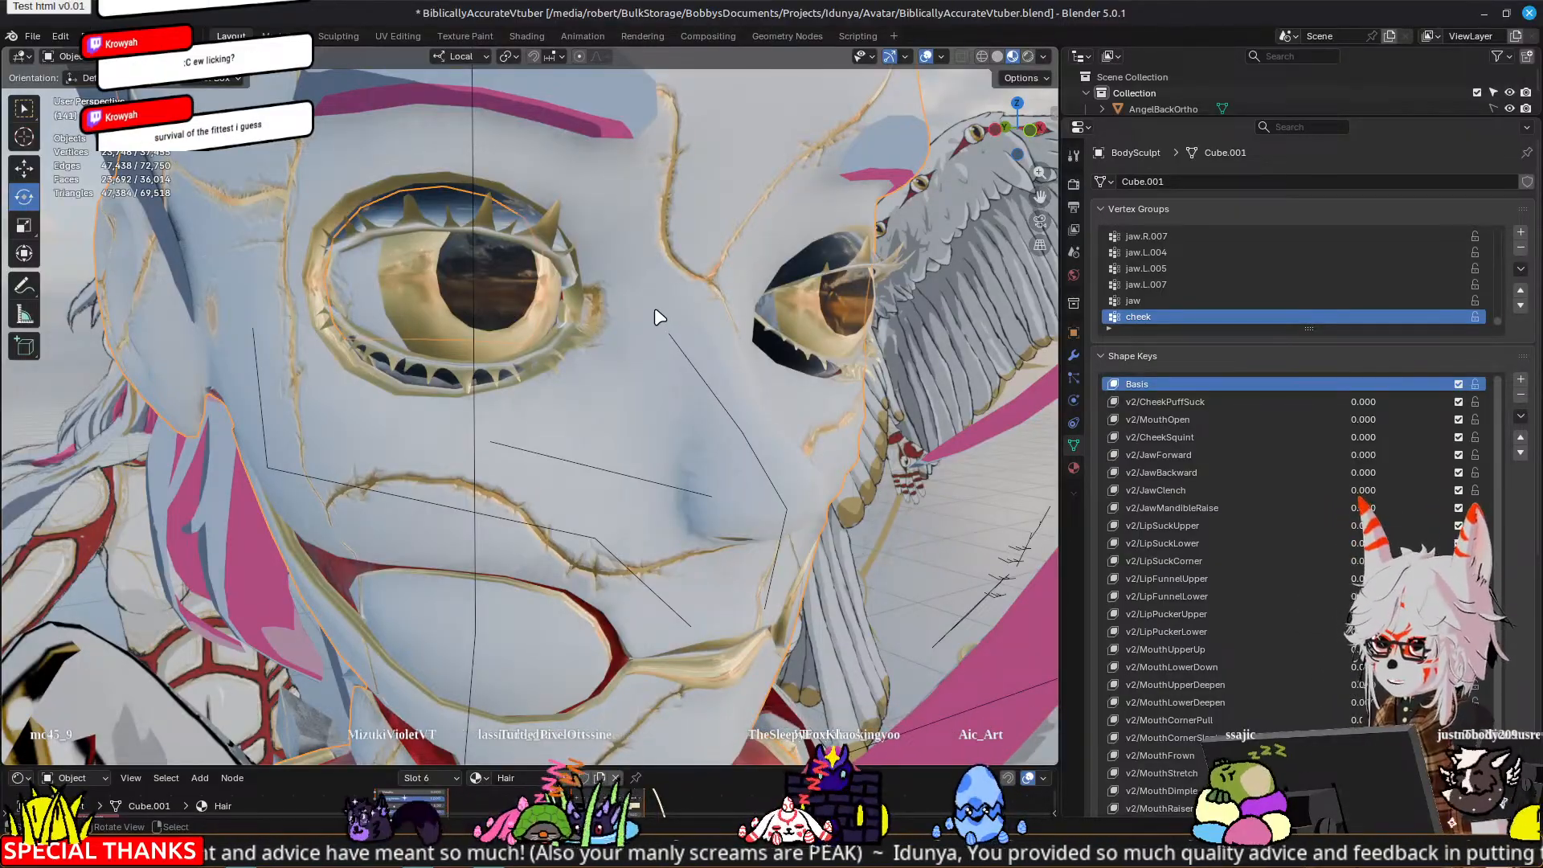
middle_click_drag(658, 316, 605, 421)
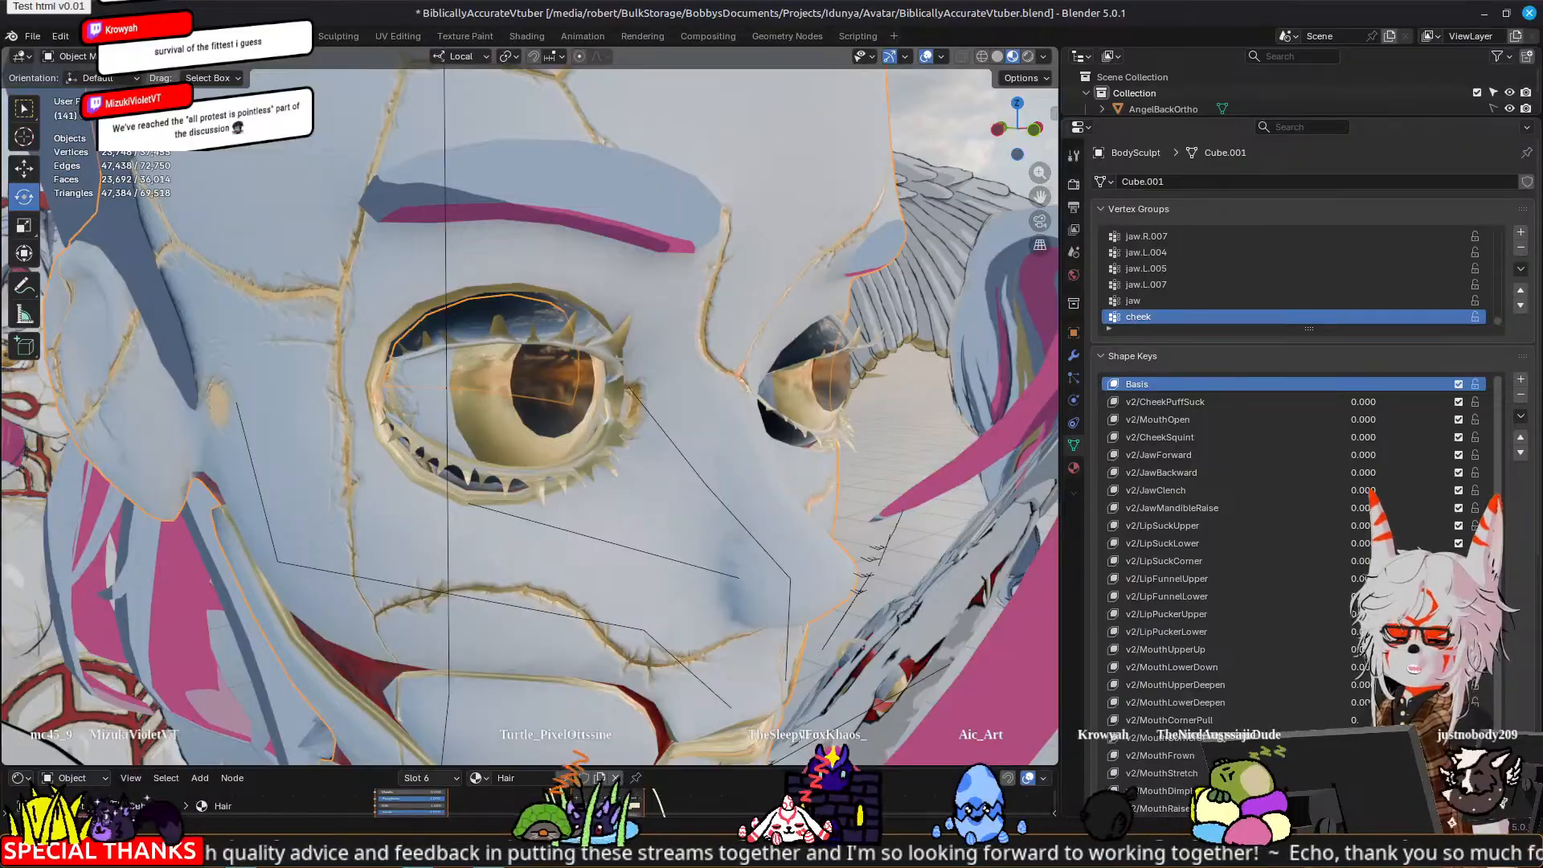
middle_click_drag(817, 480, 809, 475)
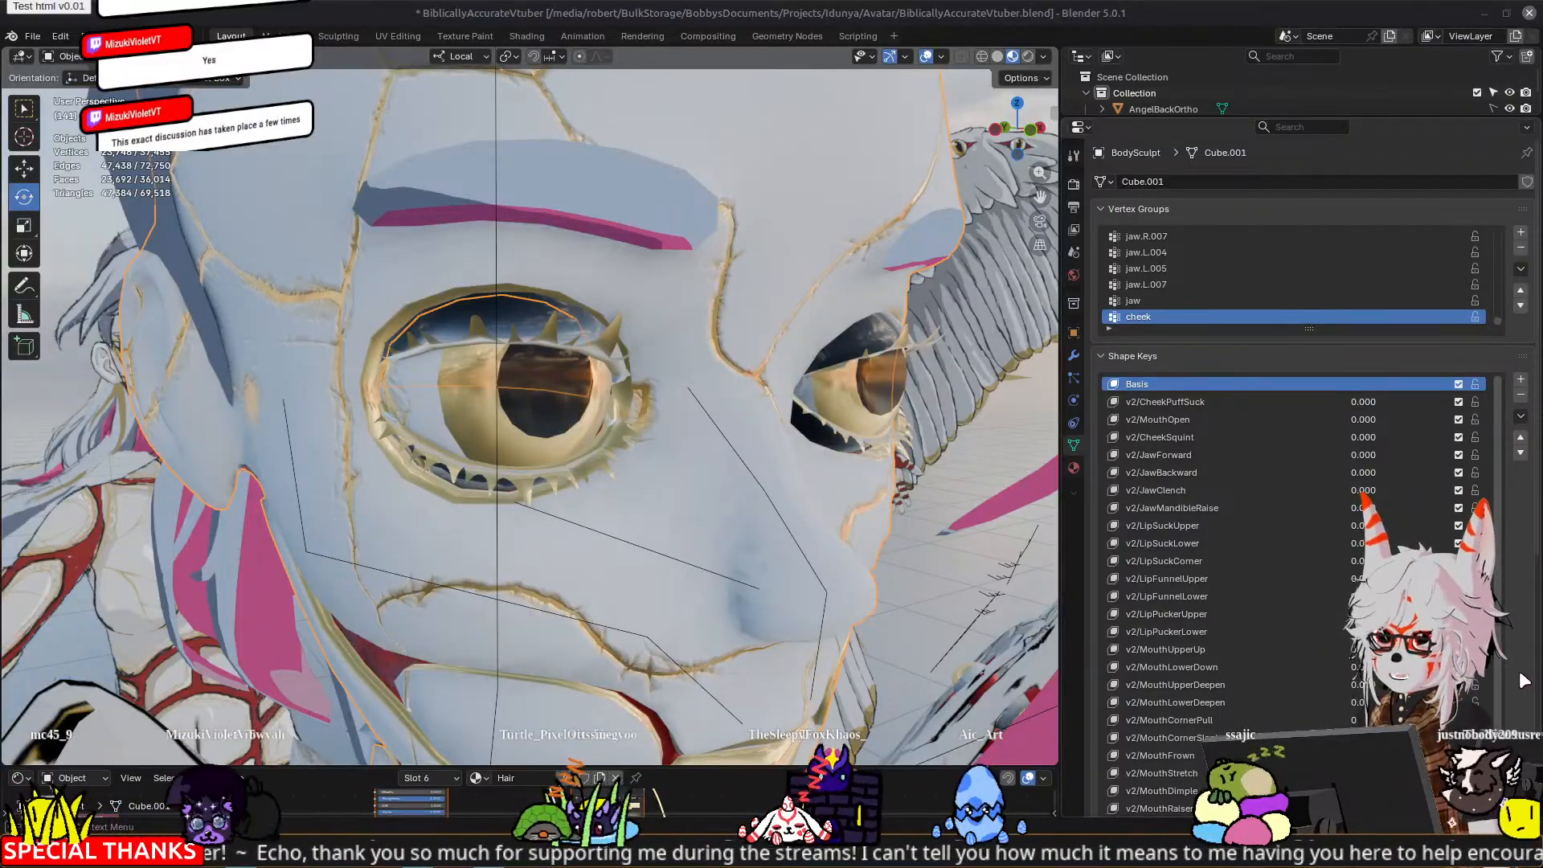
Step: Add a new shape key to the head mesh and make it the active one below v2/NasalConstrict
scroll(1525, 680, "down", 10)
scroll(1483, 482, "up", 8)
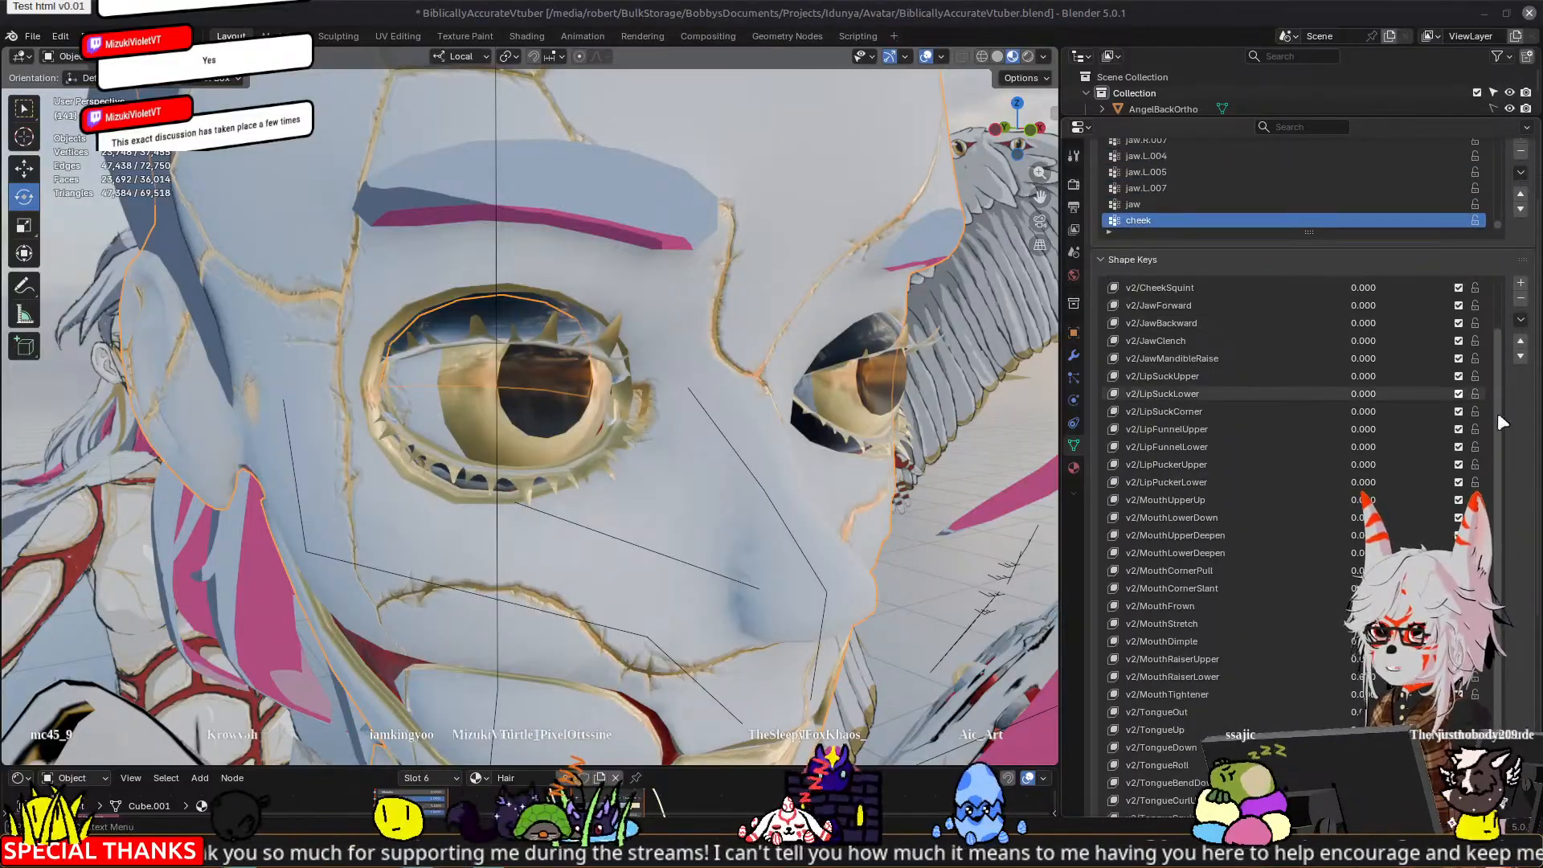
scroll(1534, 482, "down", 6)
scroll(1528, 402, "up", 5)
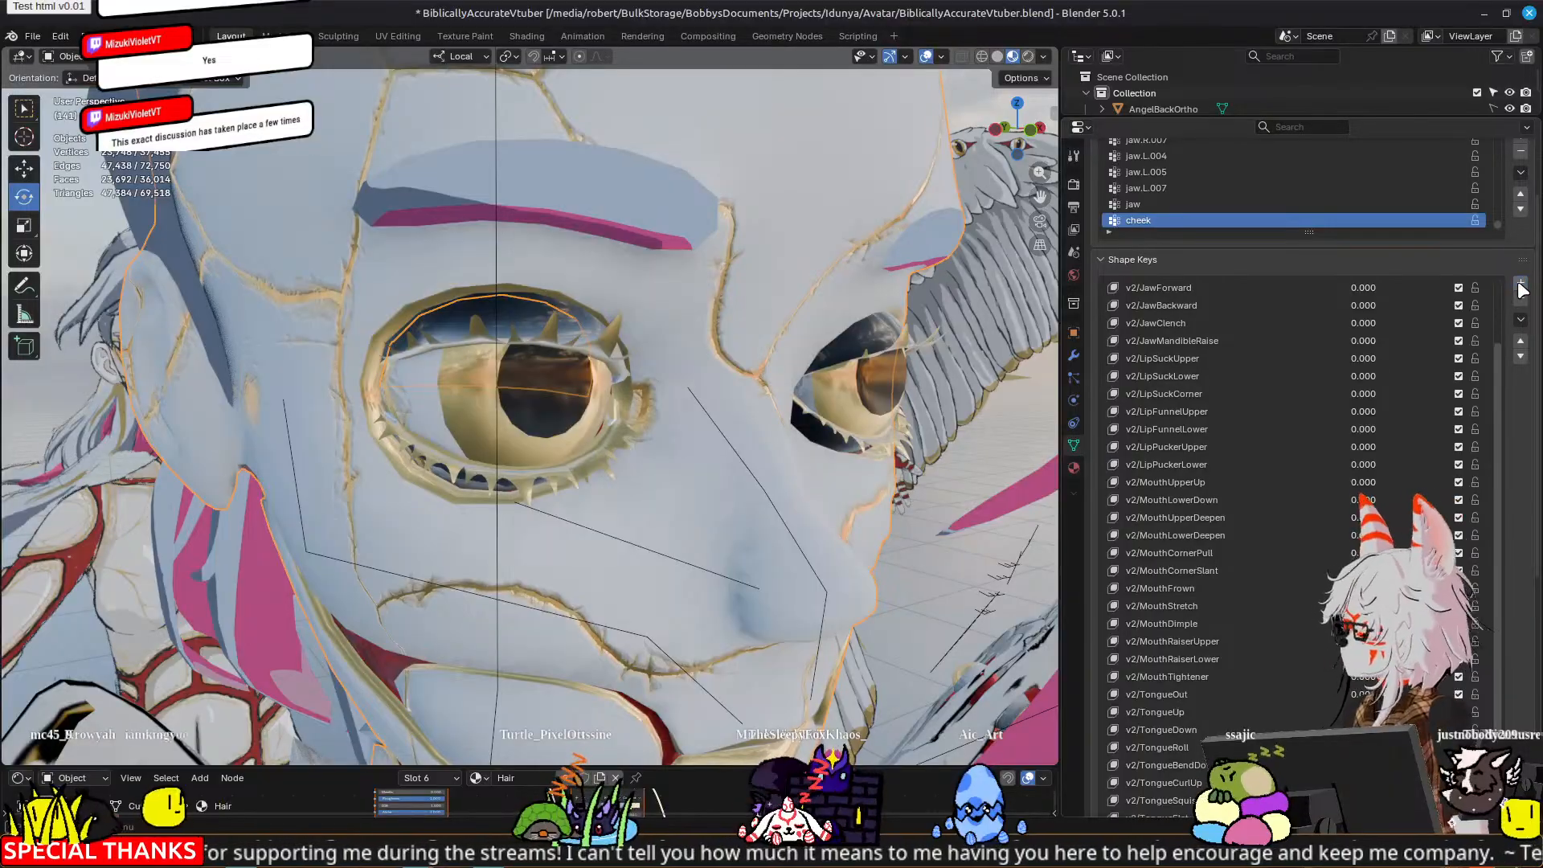
left_click(1522, 287)
scroll(1285, 483, "down", 6)
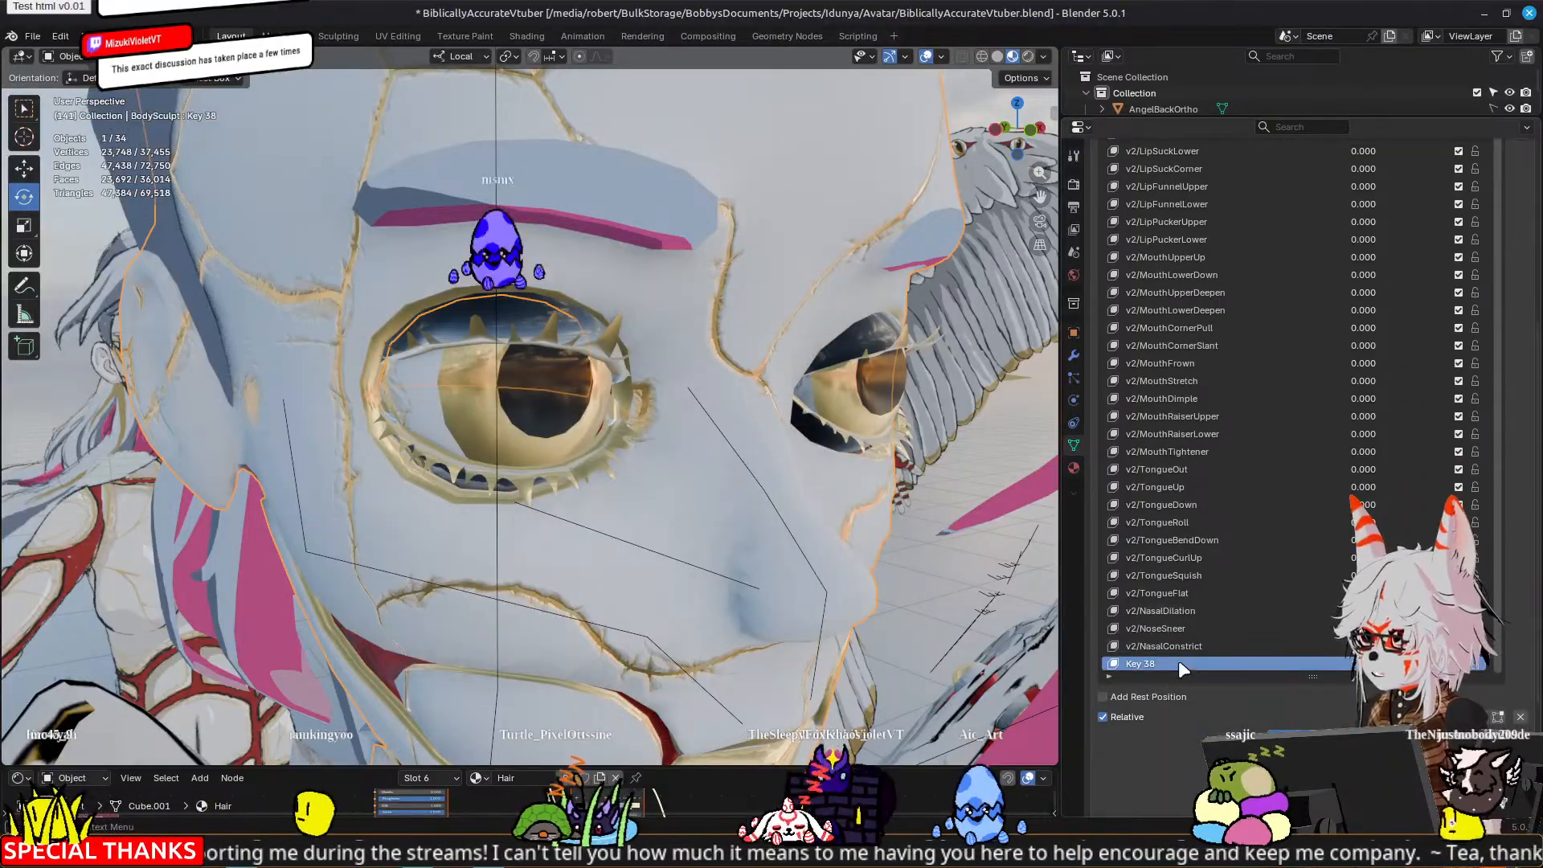
left_click(1184, 648)
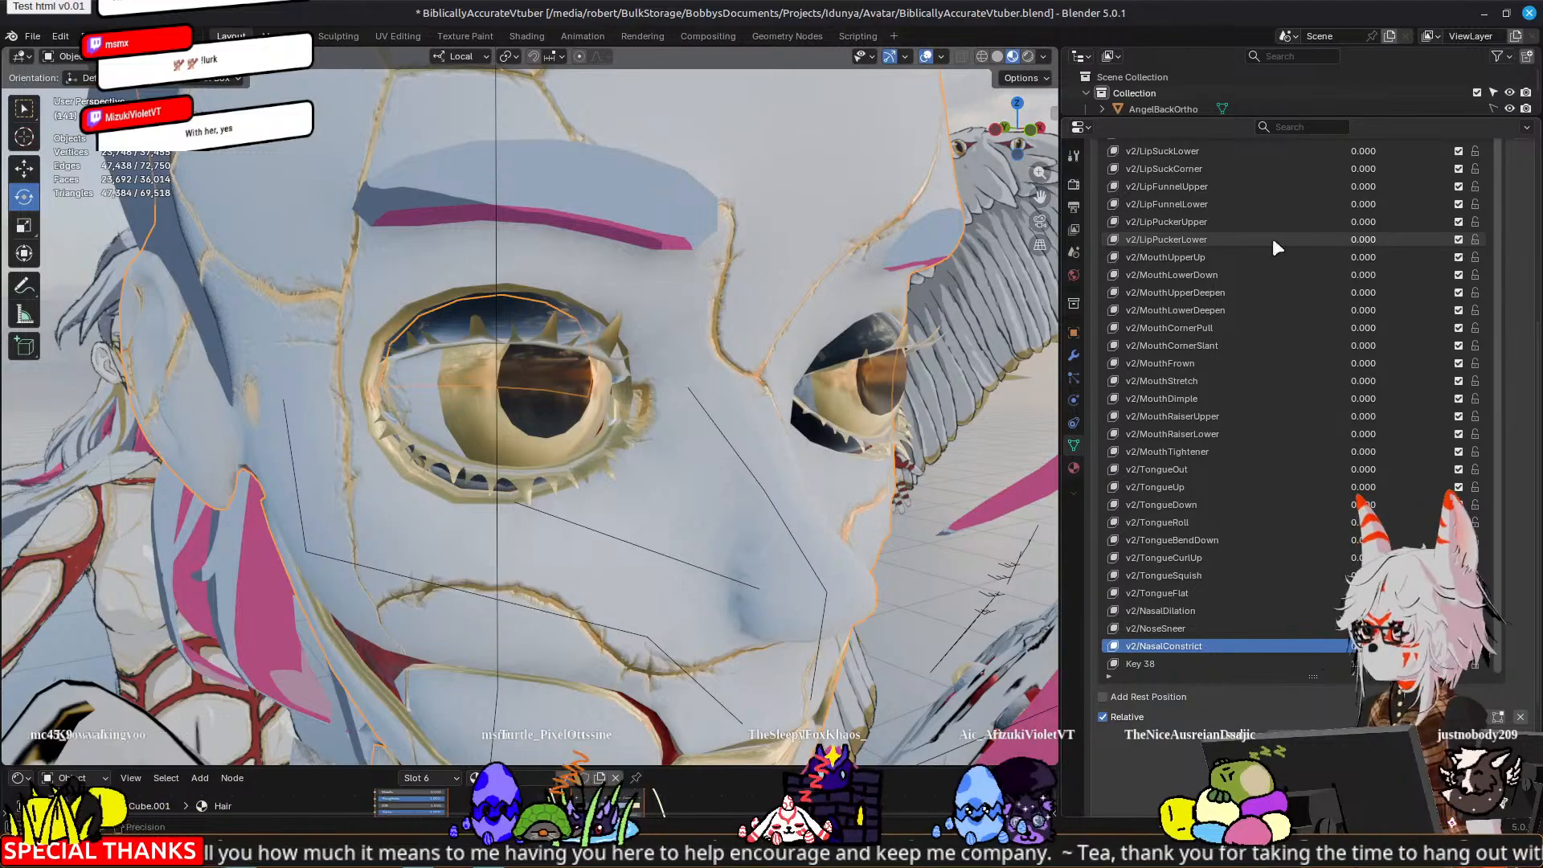
left_click(1193, 663)
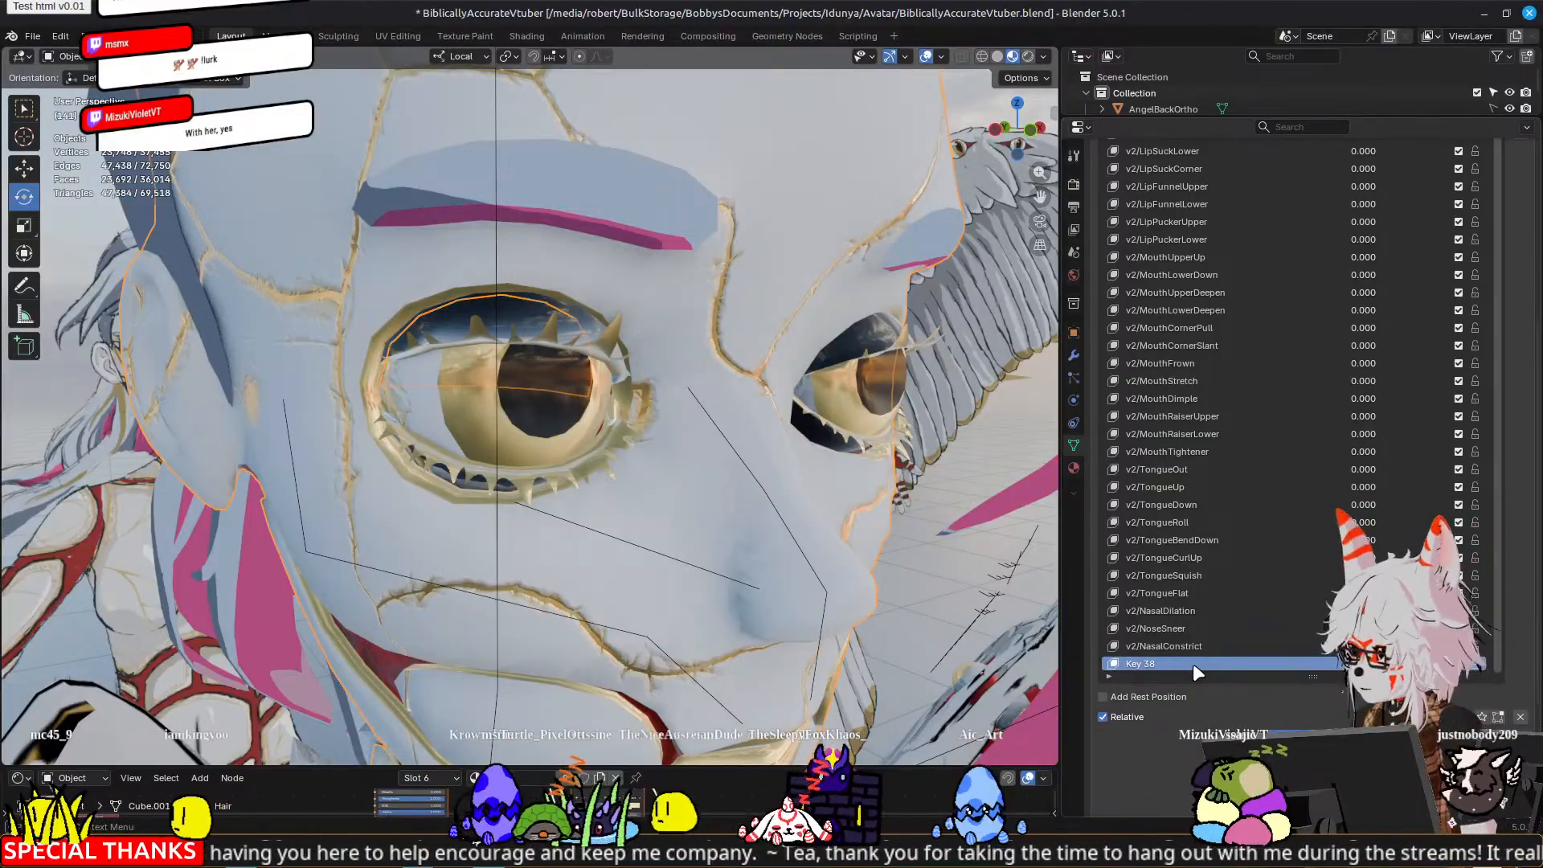
Step: Rename the new shape key as v2/BrowPinch
double_click(1153, 663)
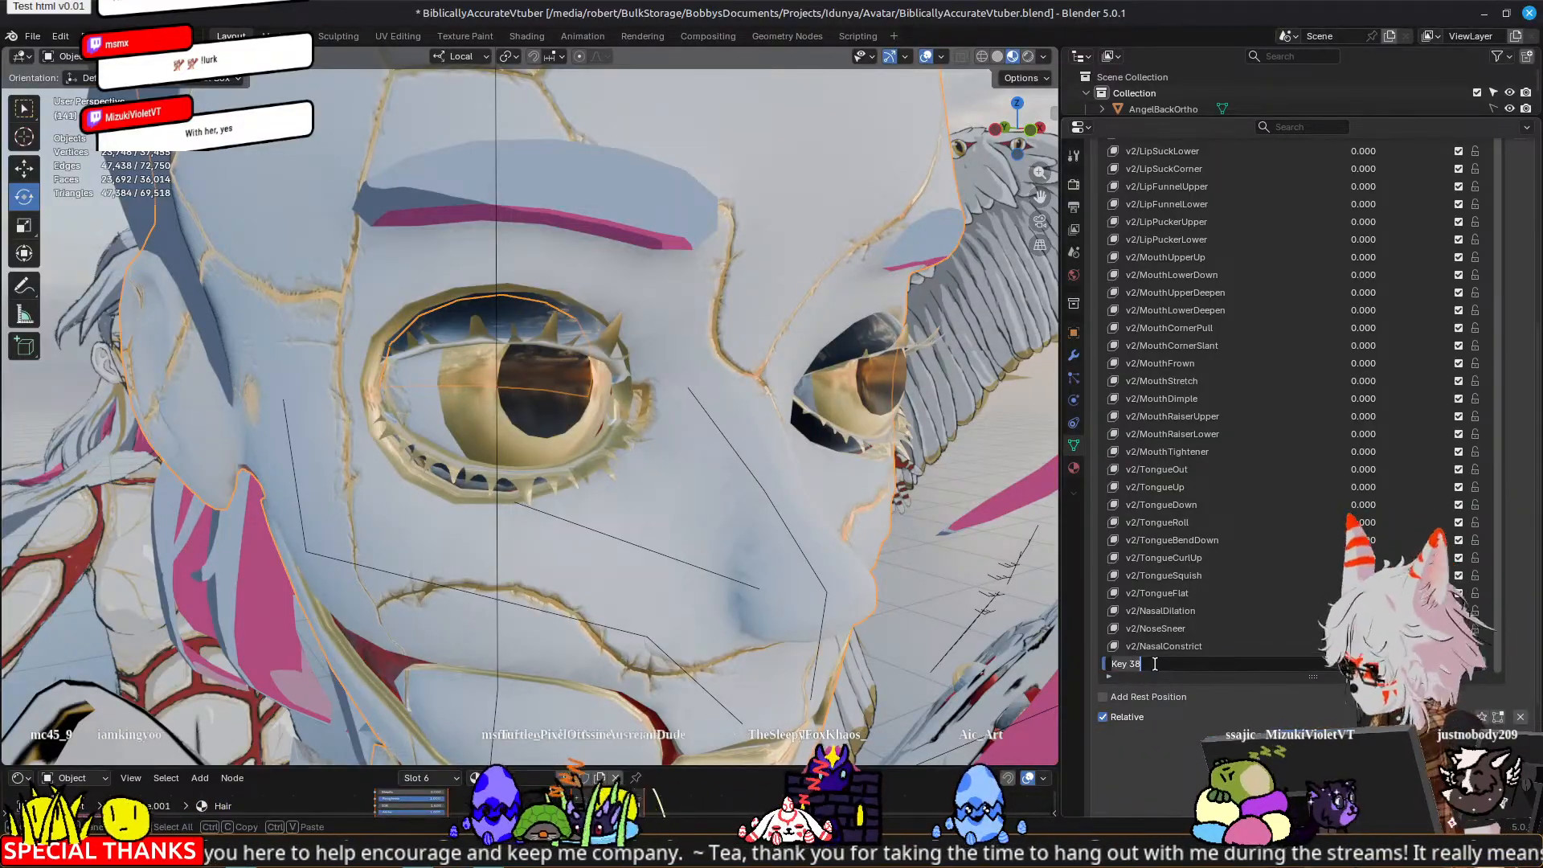
type("v2/")
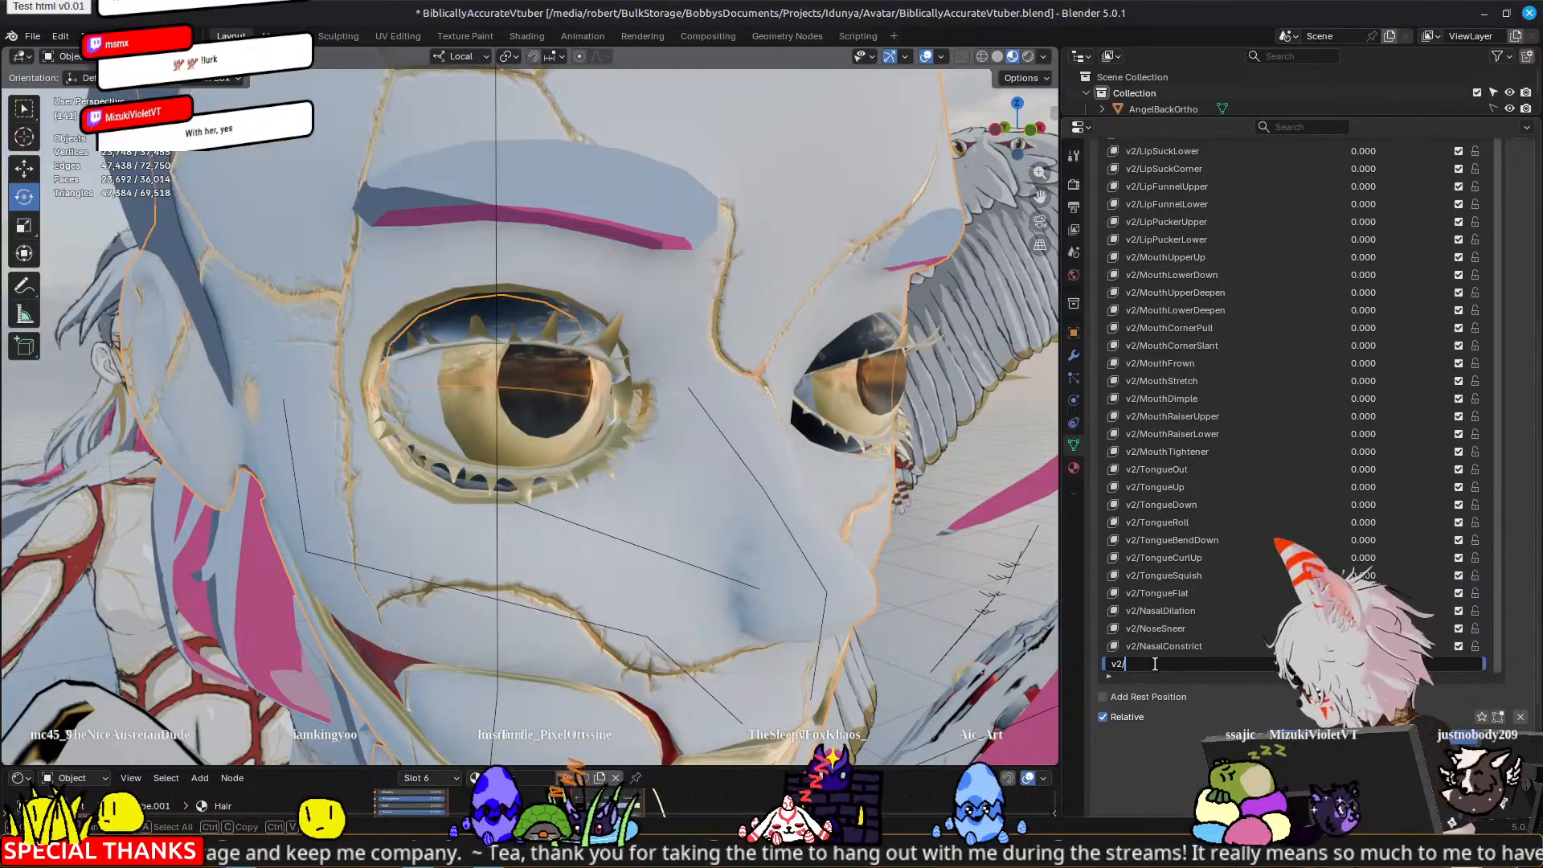
type("NasalConstrictRigh")
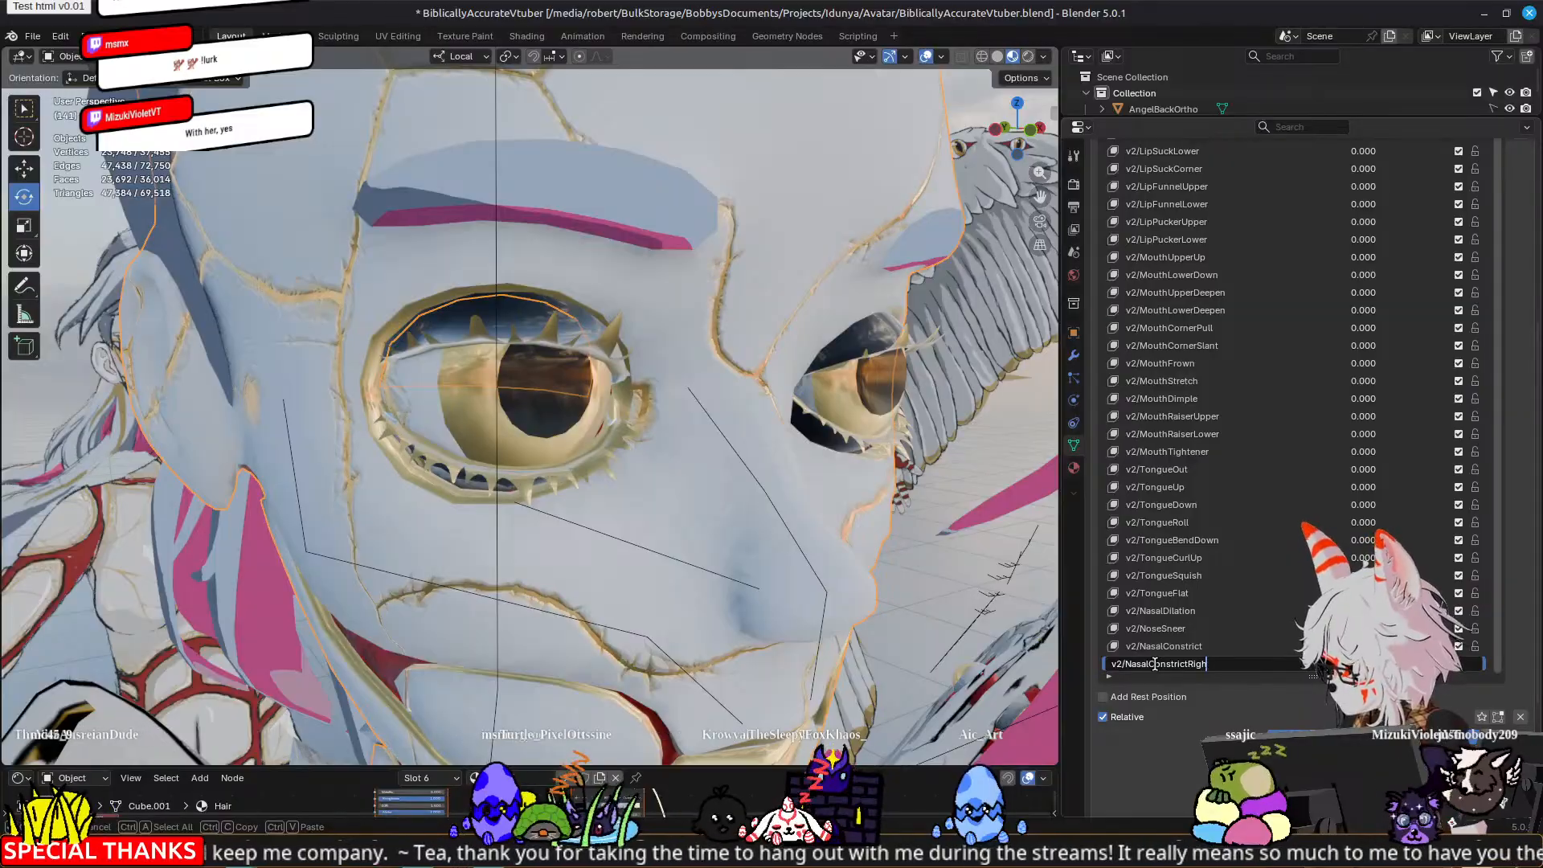
key("ctrl+BackSpace")
type("Br")
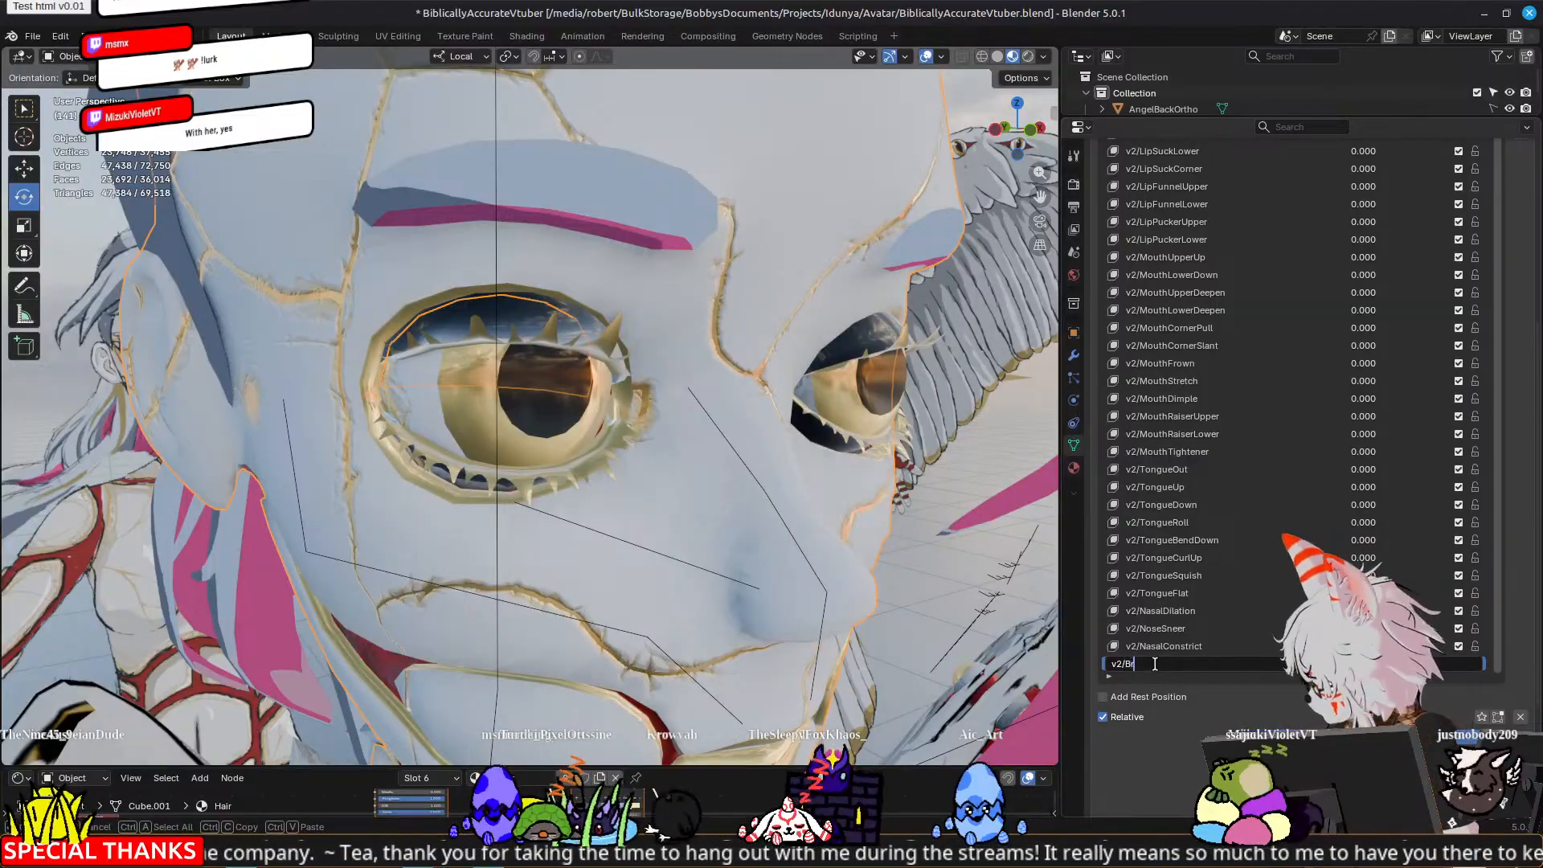
type("owPinc")
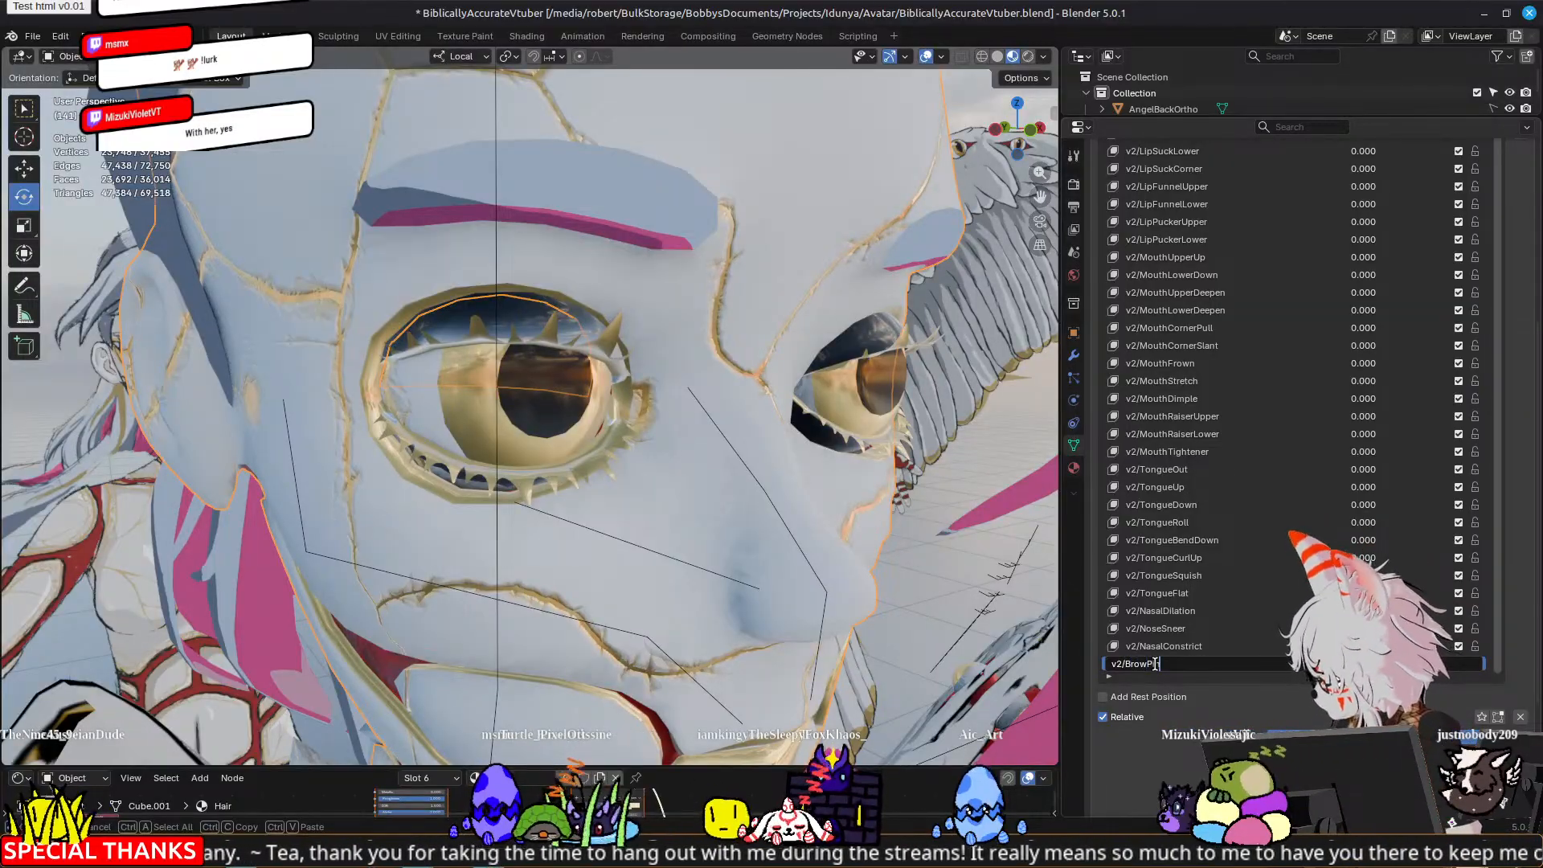
type("h")
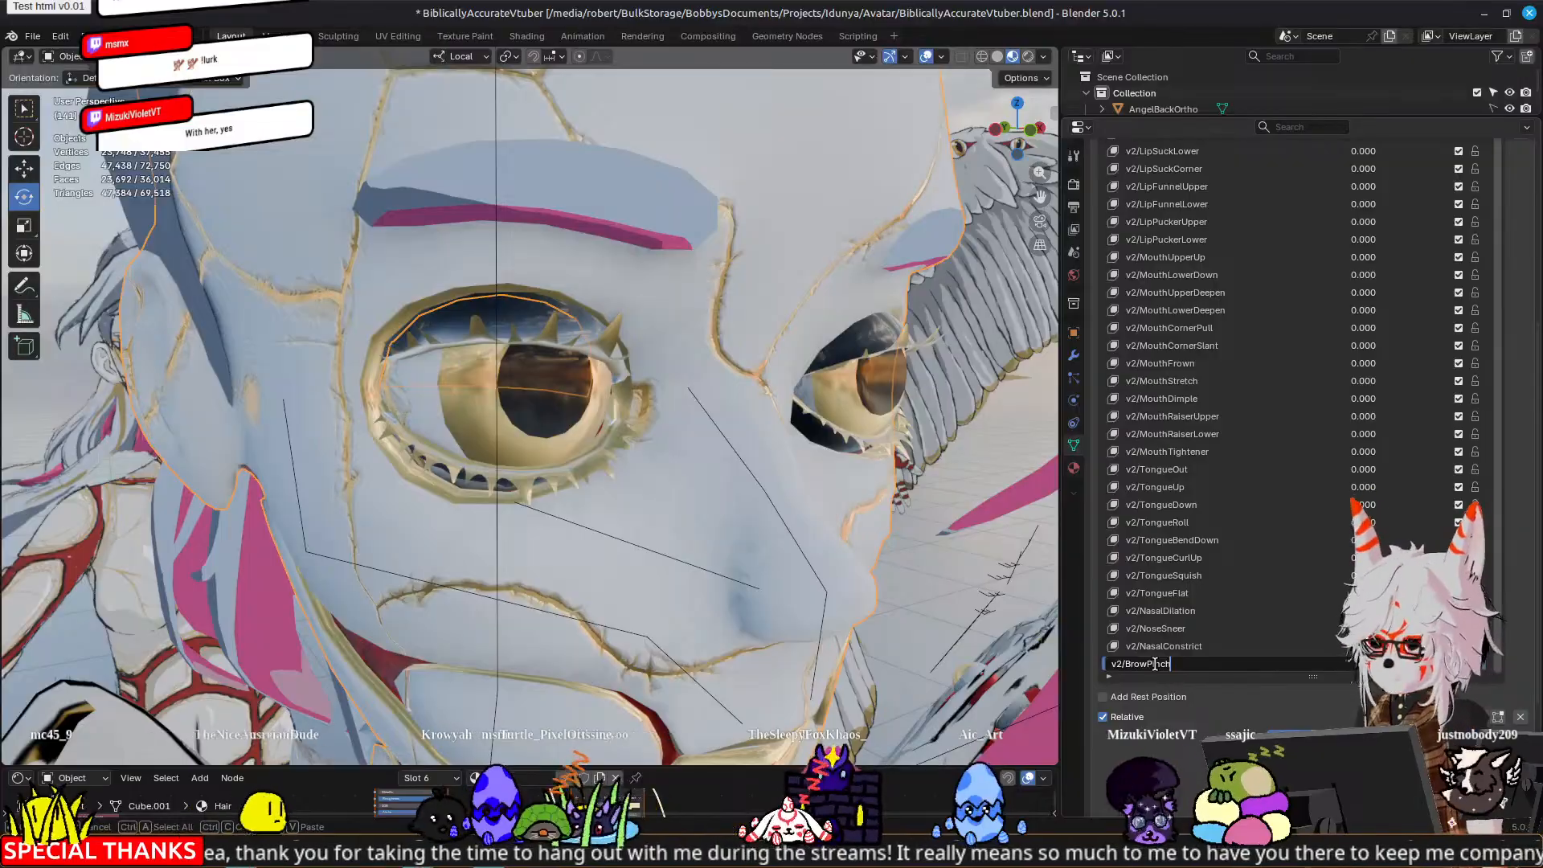
key("Return")
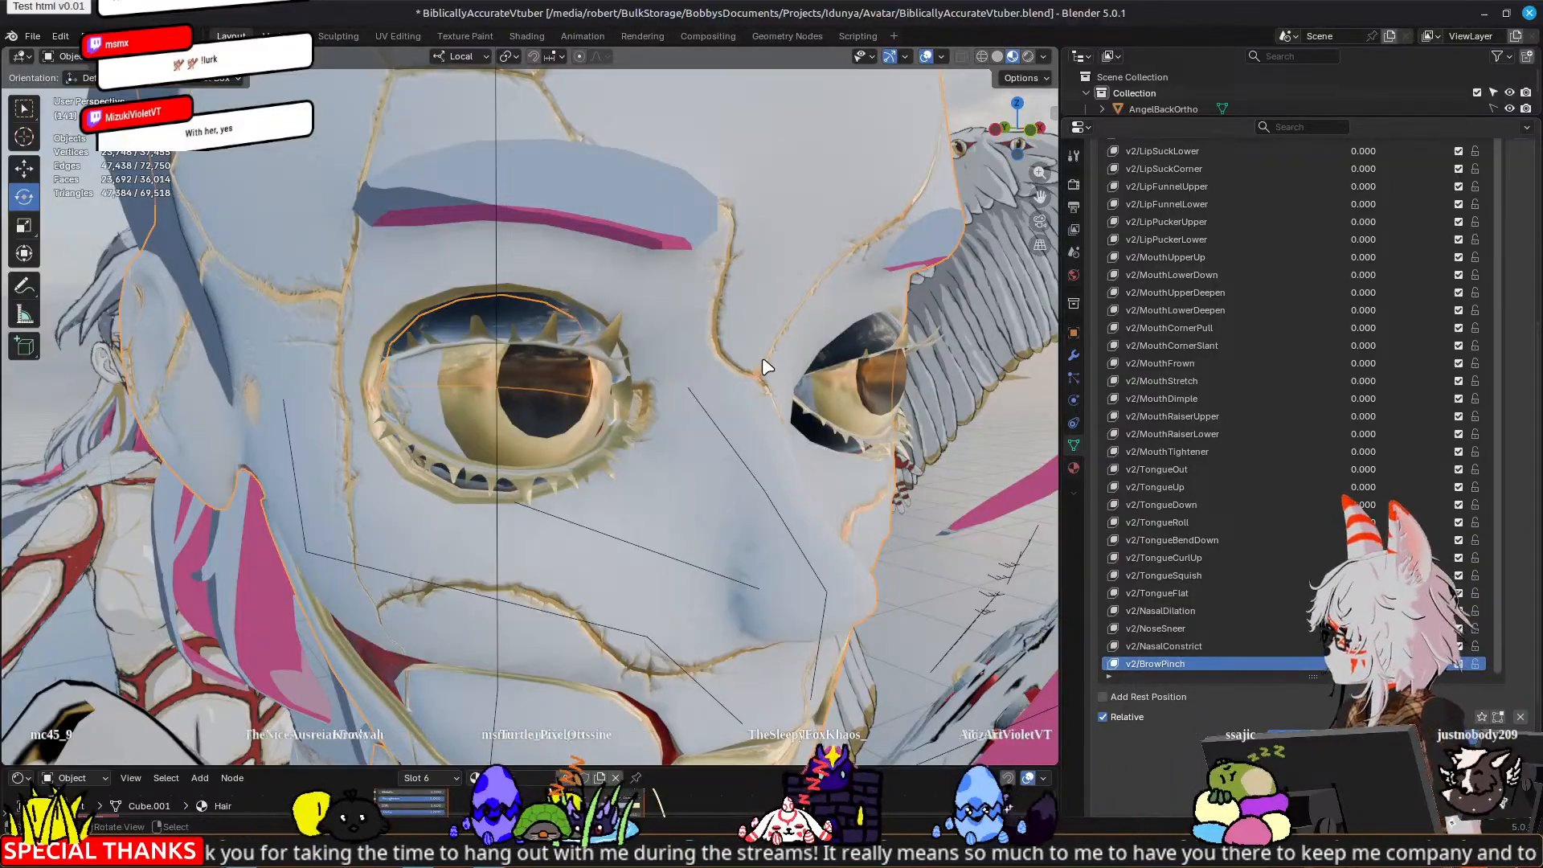
Step: Set v2/BrowPinch to 1.000 and, in Edit Mode, move the eyebrows' border faces and the adjoining inner-end faces about 0.0011 m along X
middle_click_drag(728, 378, 748, 366)
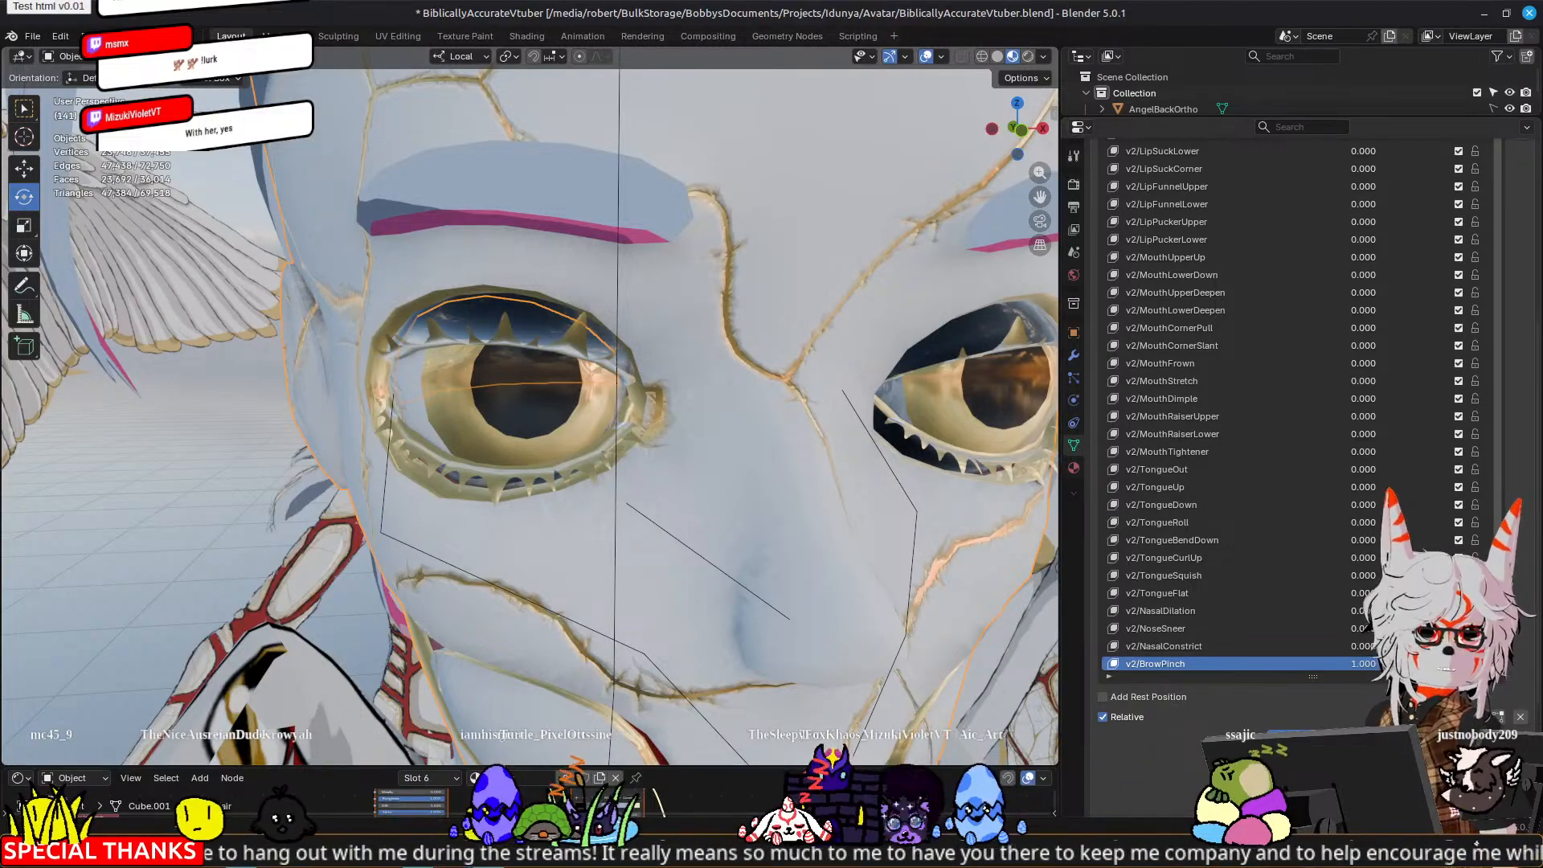
key("Tab")
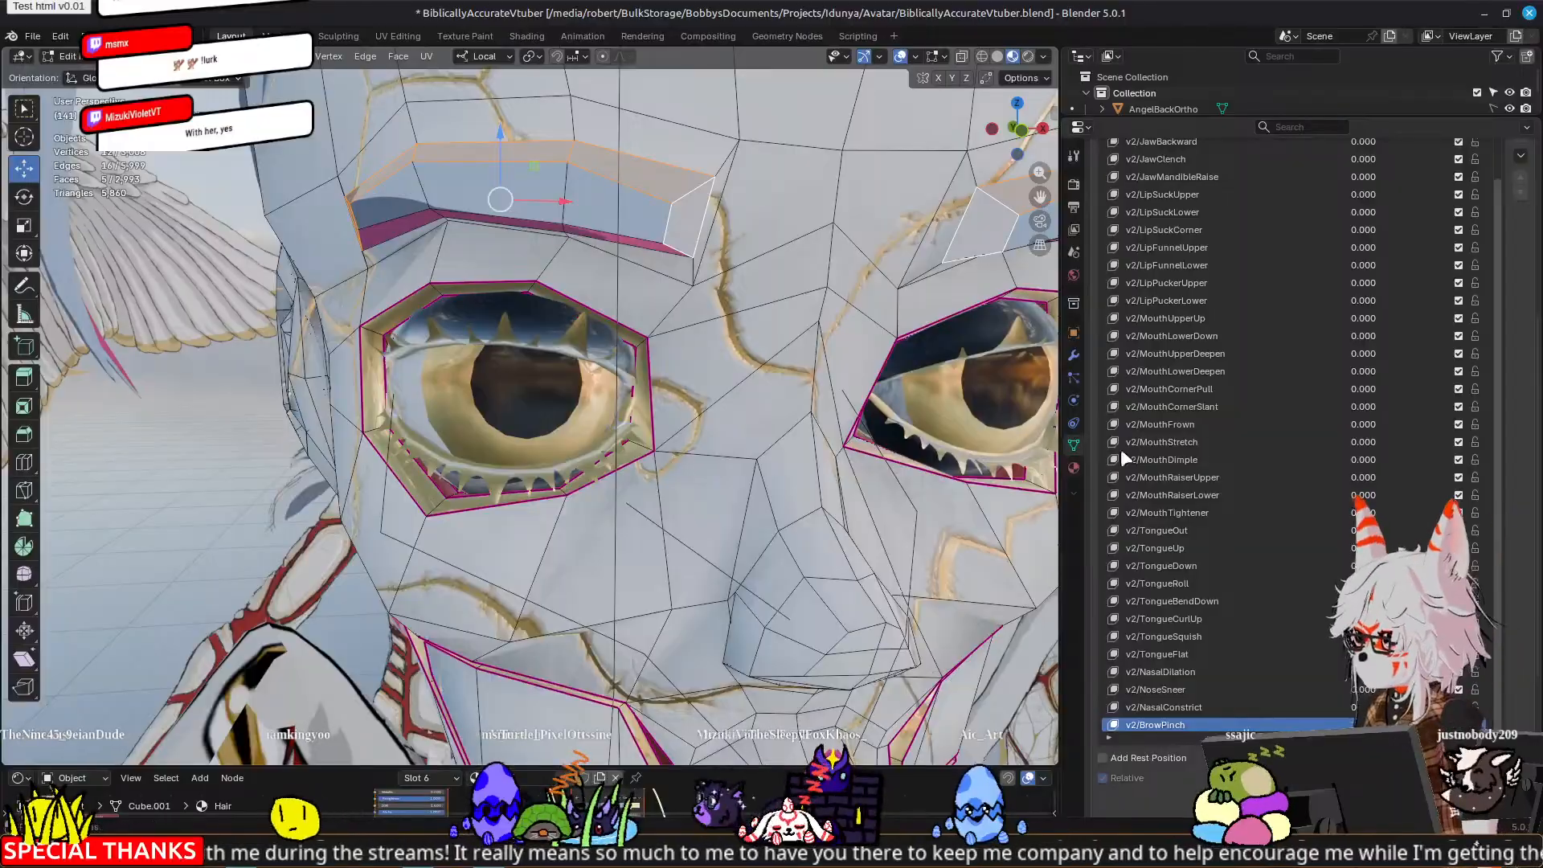
left_click(673, 243, "alt+shift")
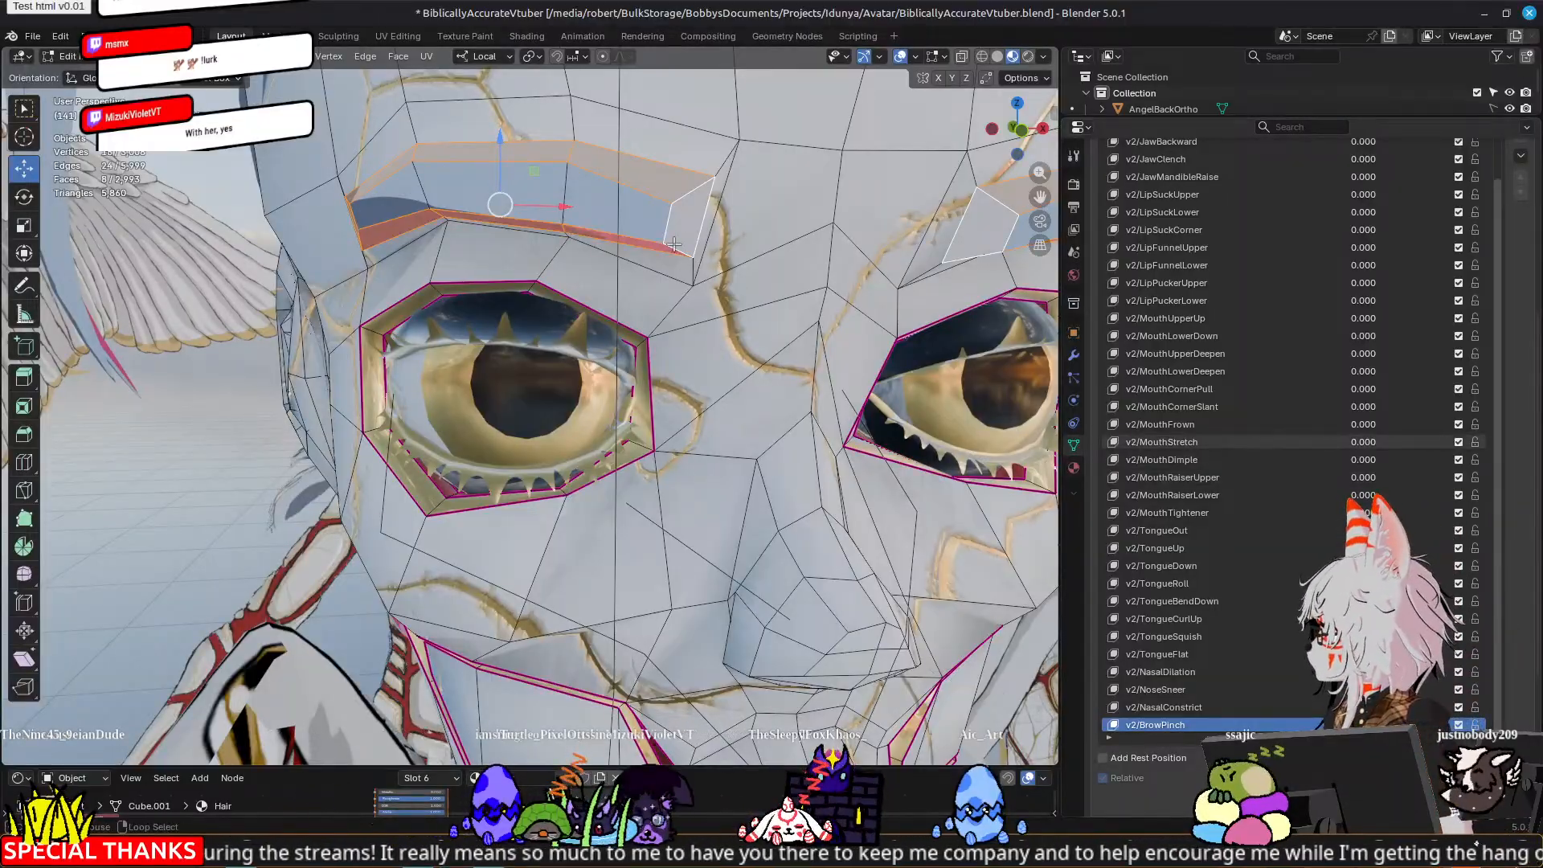
left_click(713, 209, "shift")
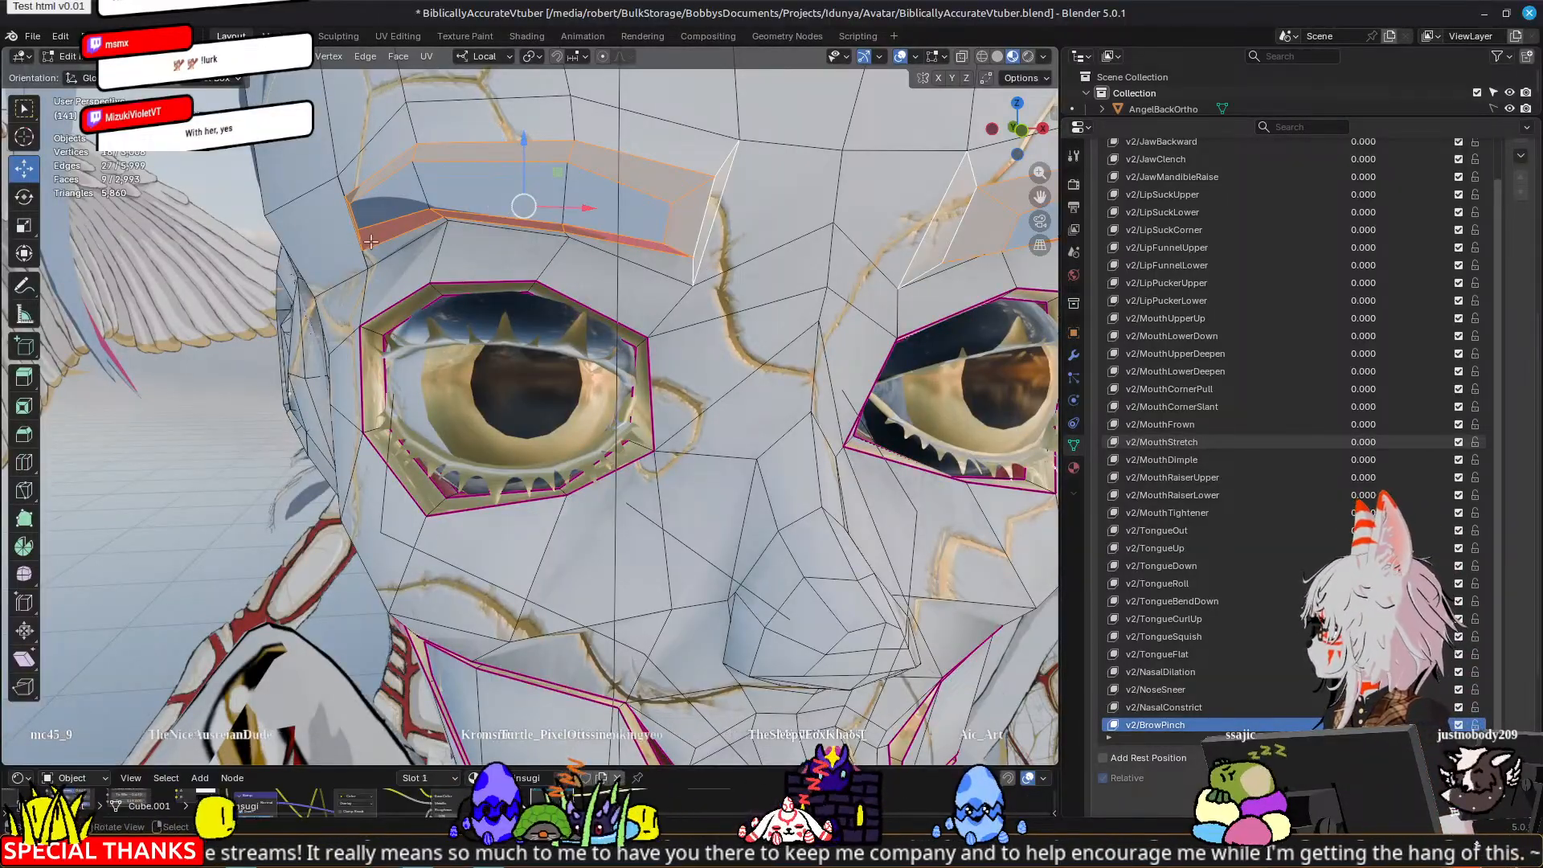
middle_click_drag(358, 244, 368, 206)
scroll(586, 233, "down", 2)
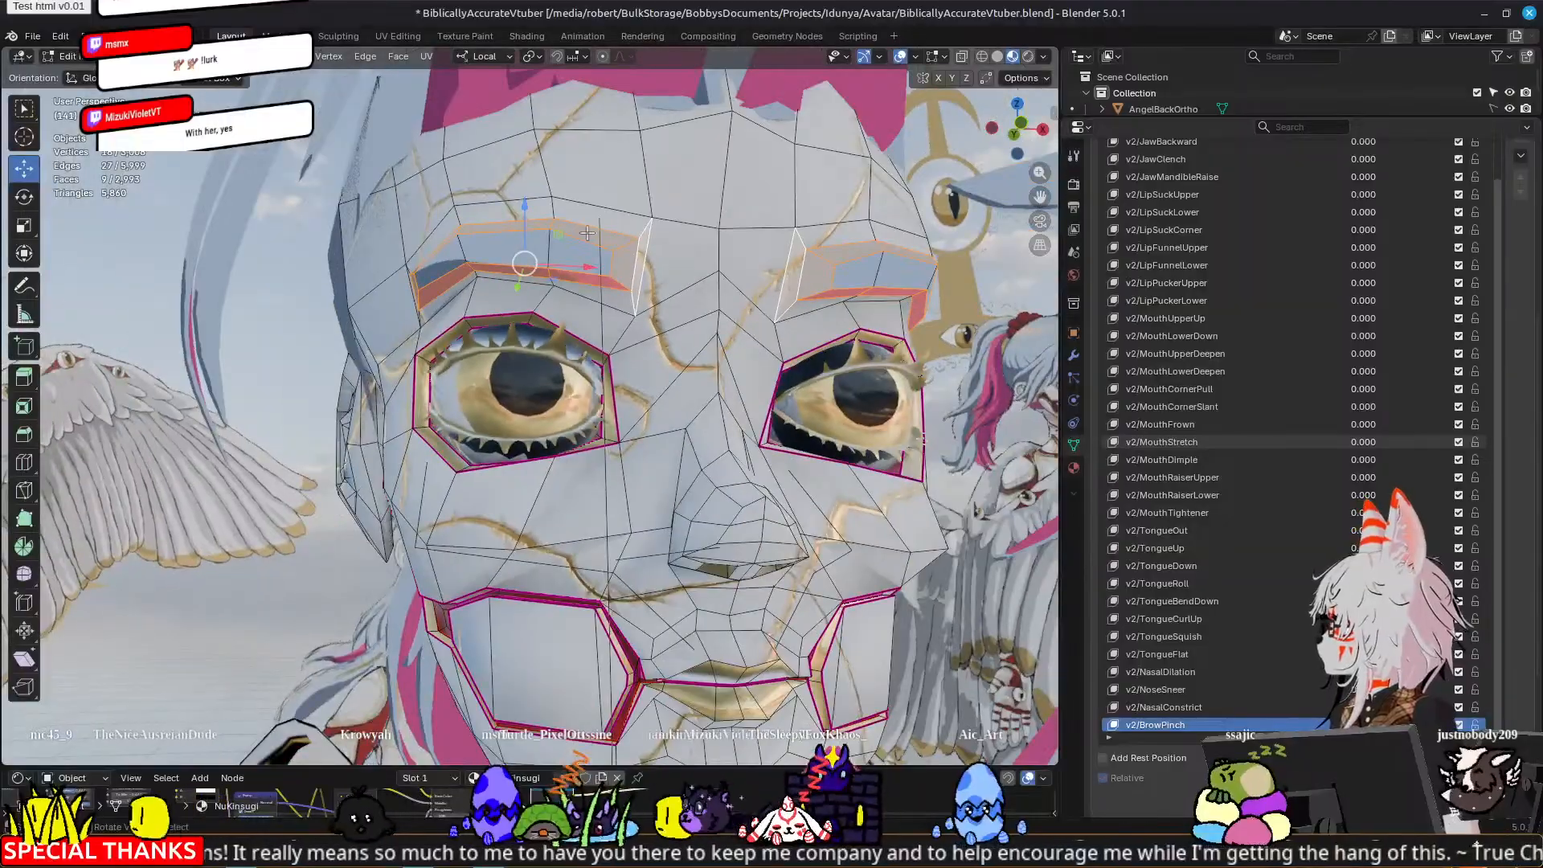
mouse_move(596, 270)
left_mouse_down()
mouse_move(608, 267)
mouse_move(590, 267)
left_mouse_up()
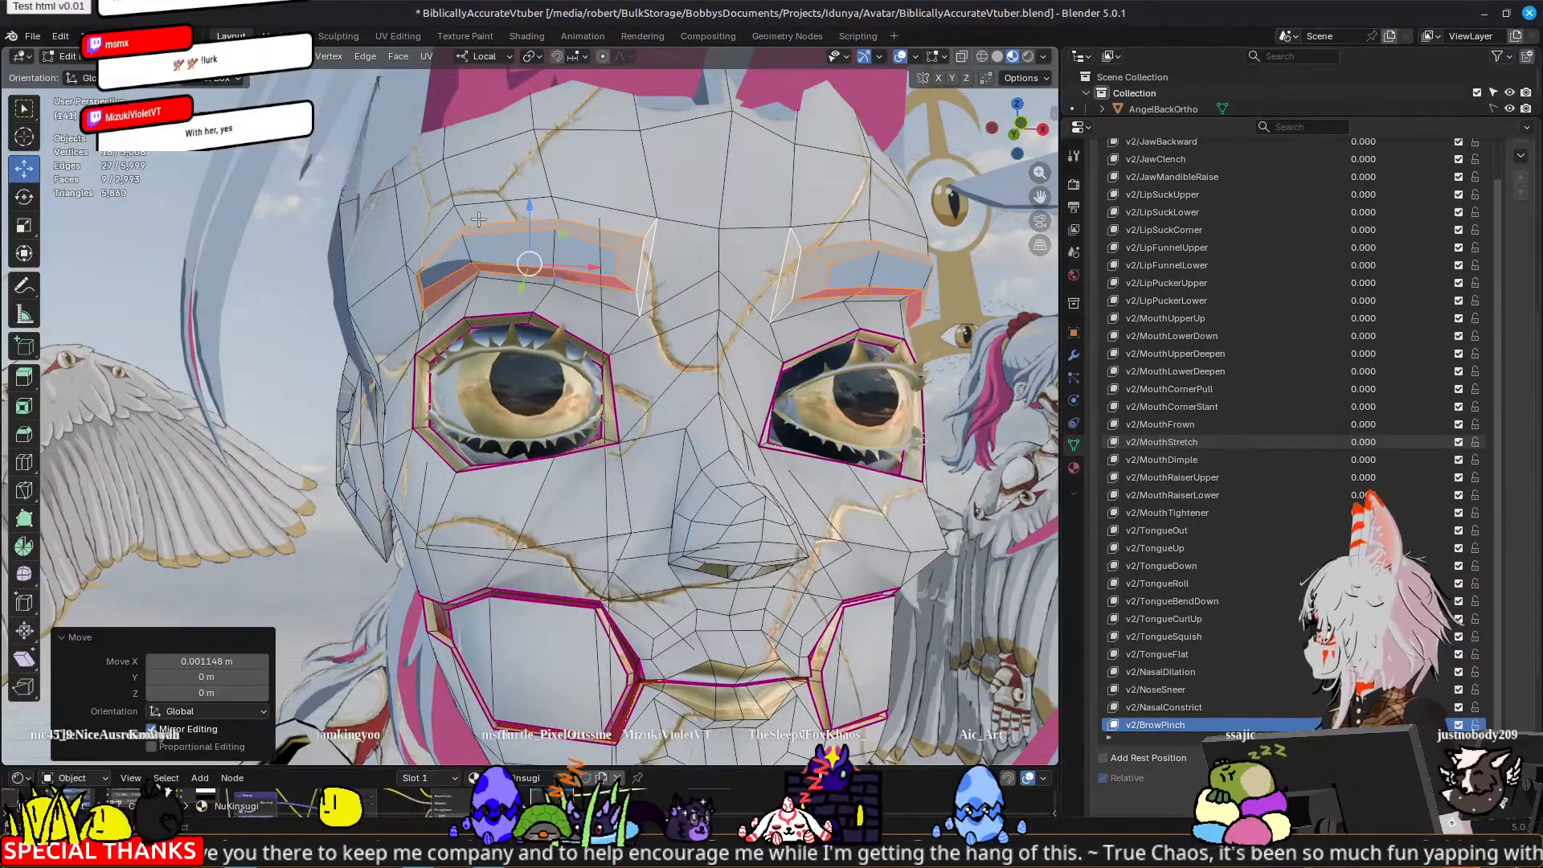
Step: Shift the selected eyebrow border and inner-end faces about -0.0004 m along X and 0.0012 m along Y
left_click_drag(591, 266, 579, 268)
middle_click_drag(545, 240, 592, 309)
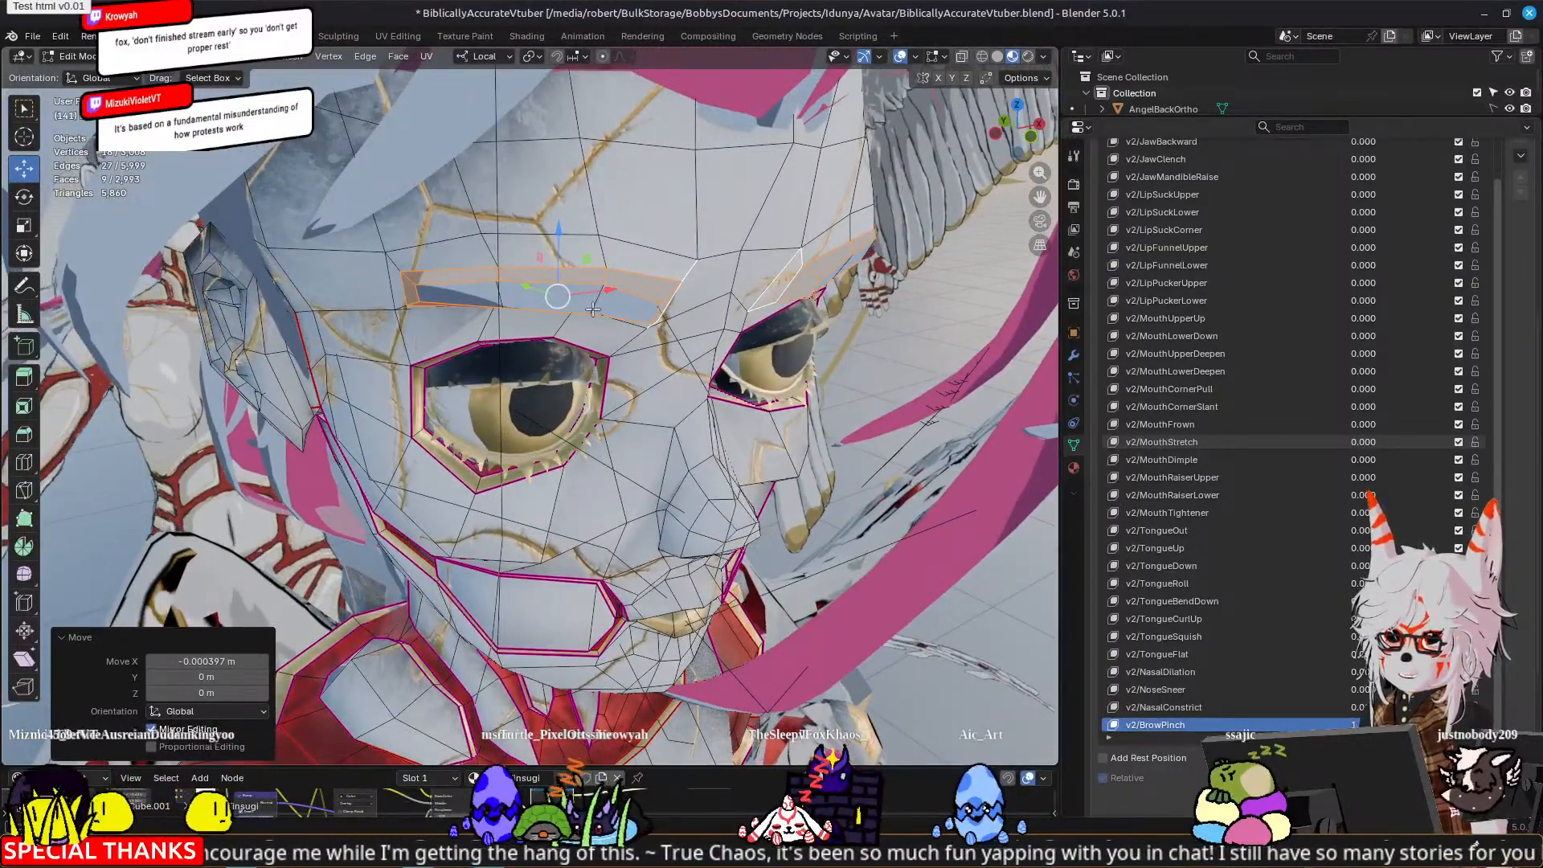
middle_click_drag(593, 310, 562, 280)
left_click_drag(536, 278, 533, 277)
mouse_move(533, 278)
middle_mouse_down()
mouse_move(430, 307)
mouse_move(521, 255)
middle_mouse_up()
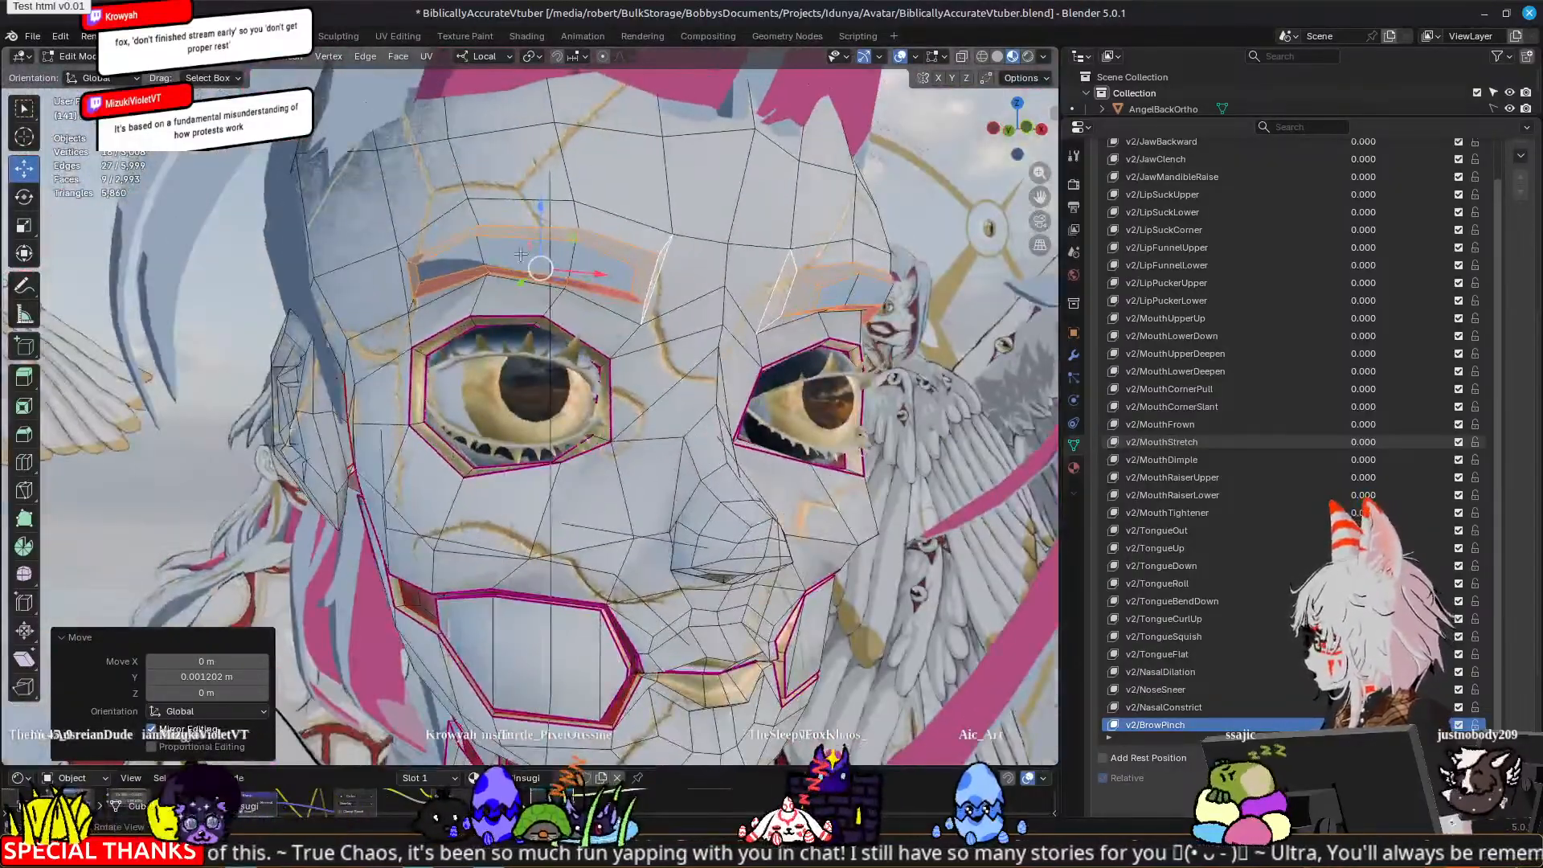
Step: Add the middle and inner faces above and below the eyebrows to the selection and move everything about 0.0012 m along X
left_click(514, 218, "shift")
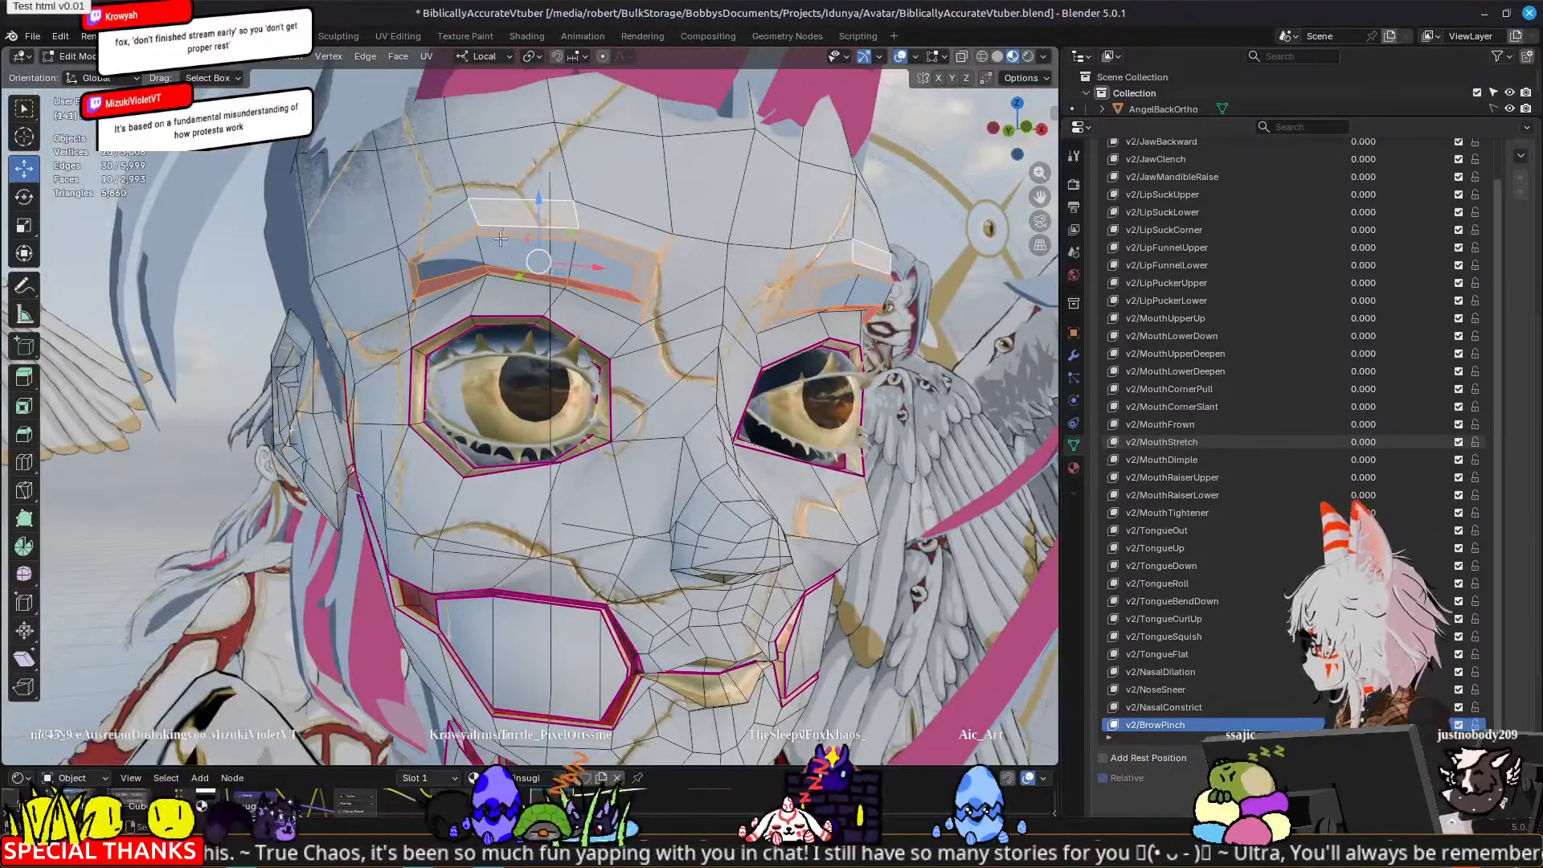
left_click(547, 285, "shift")
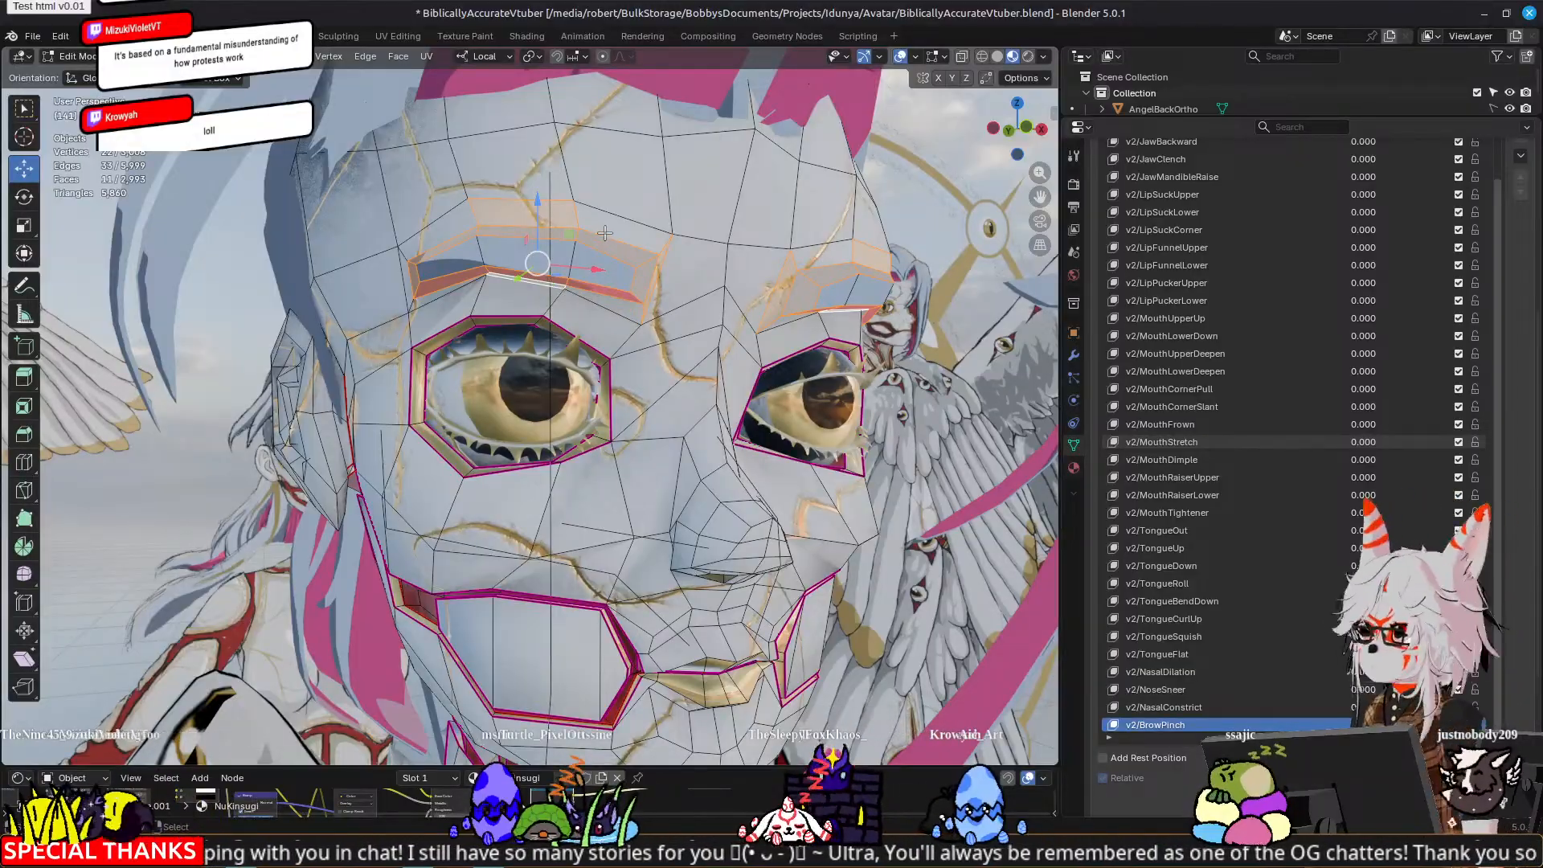
middle_click_drag(605, 233, 627, 240)
left_click(629, 236, "shift")
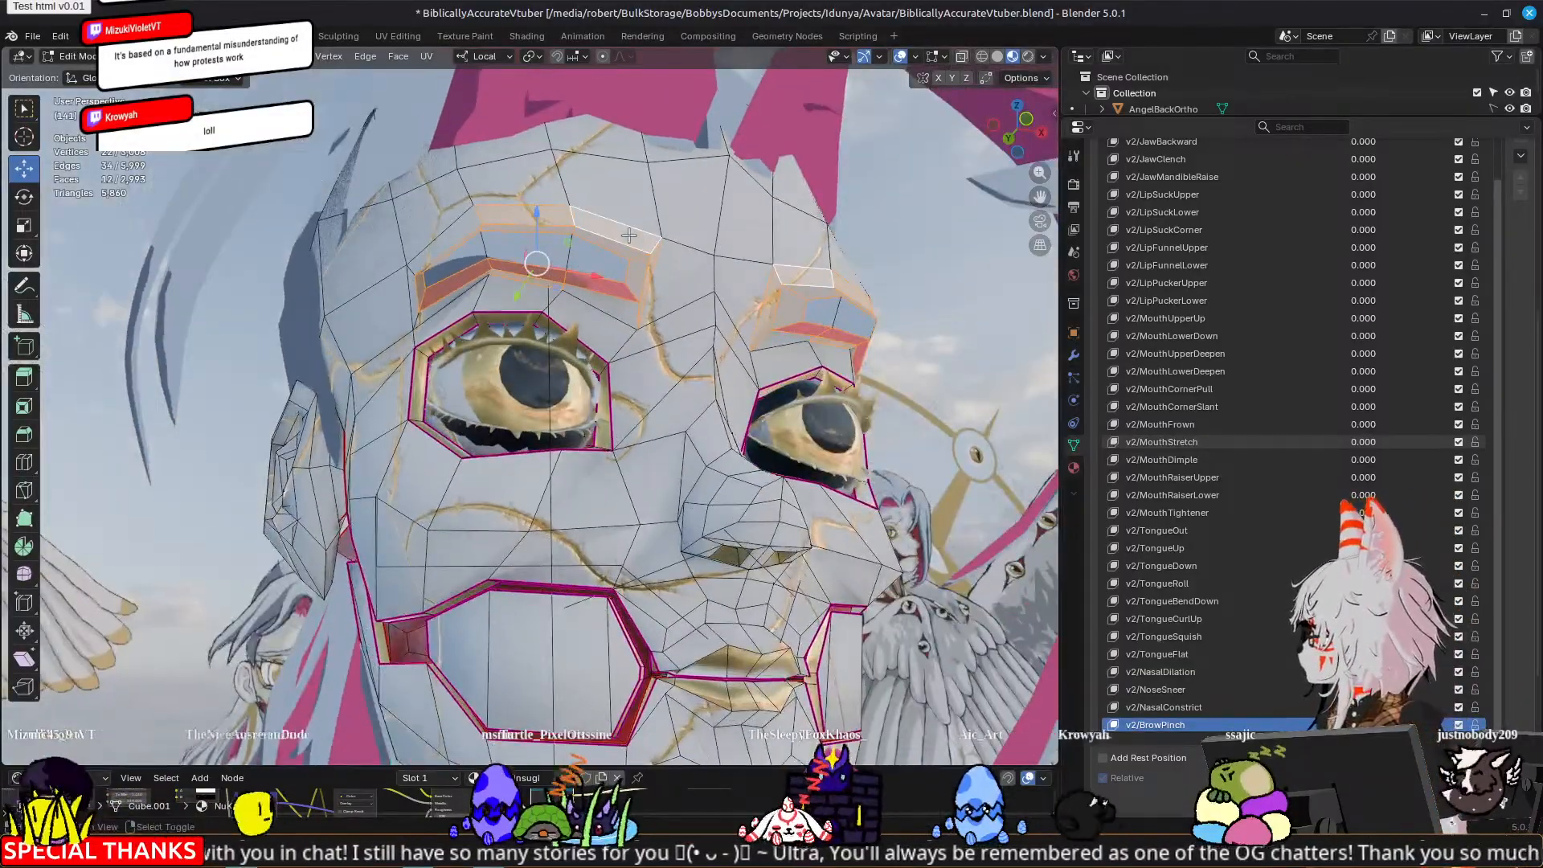
left_click(614, 302, "shift")
middle_click_drag(454, 273, 591, 296)
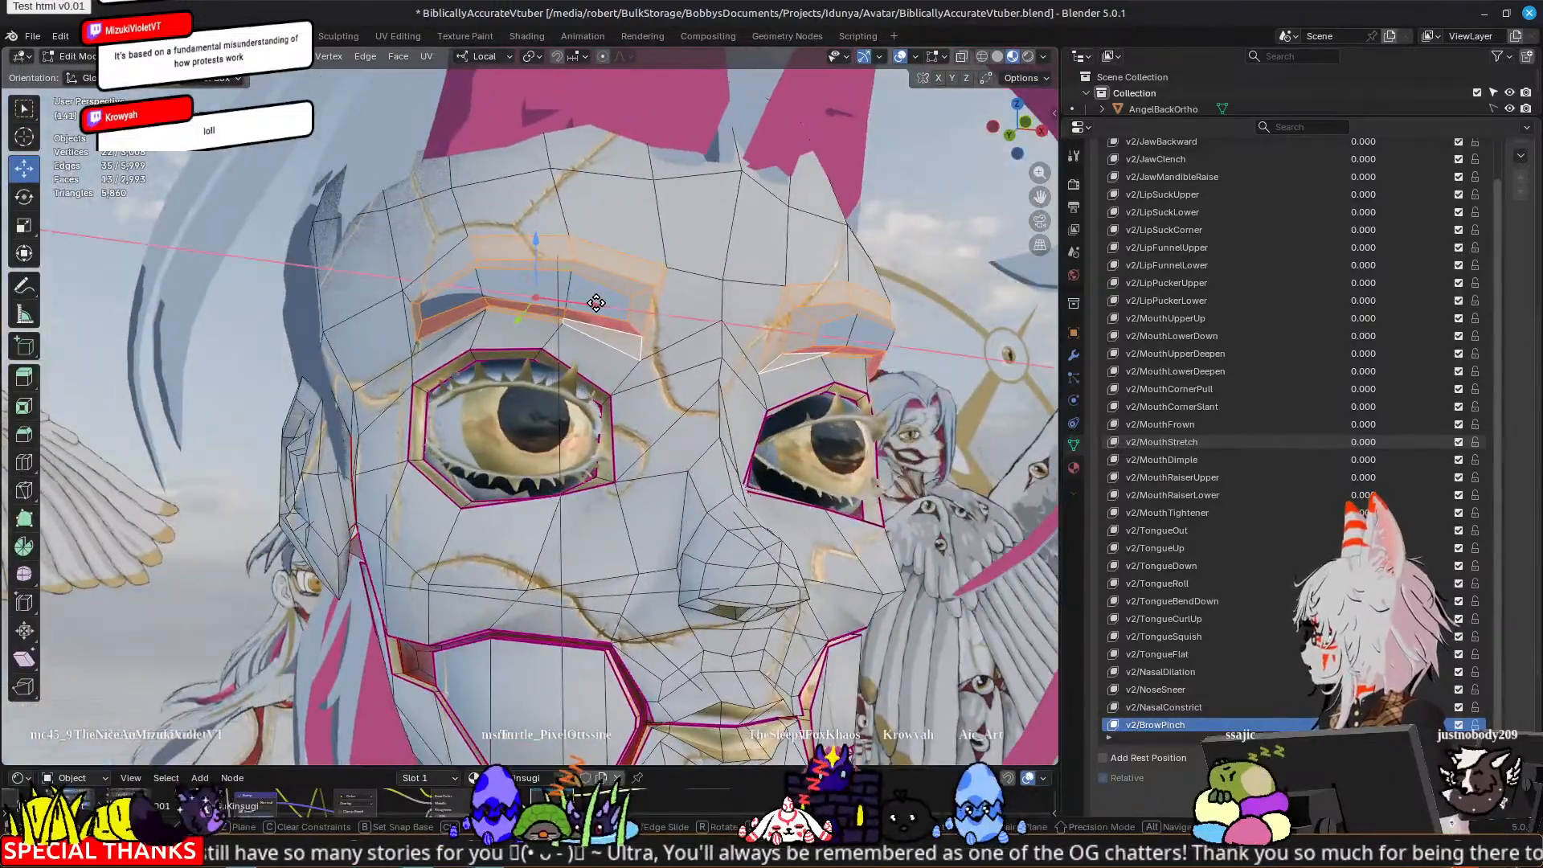
left_click_drag(595, 303, 598, 303)
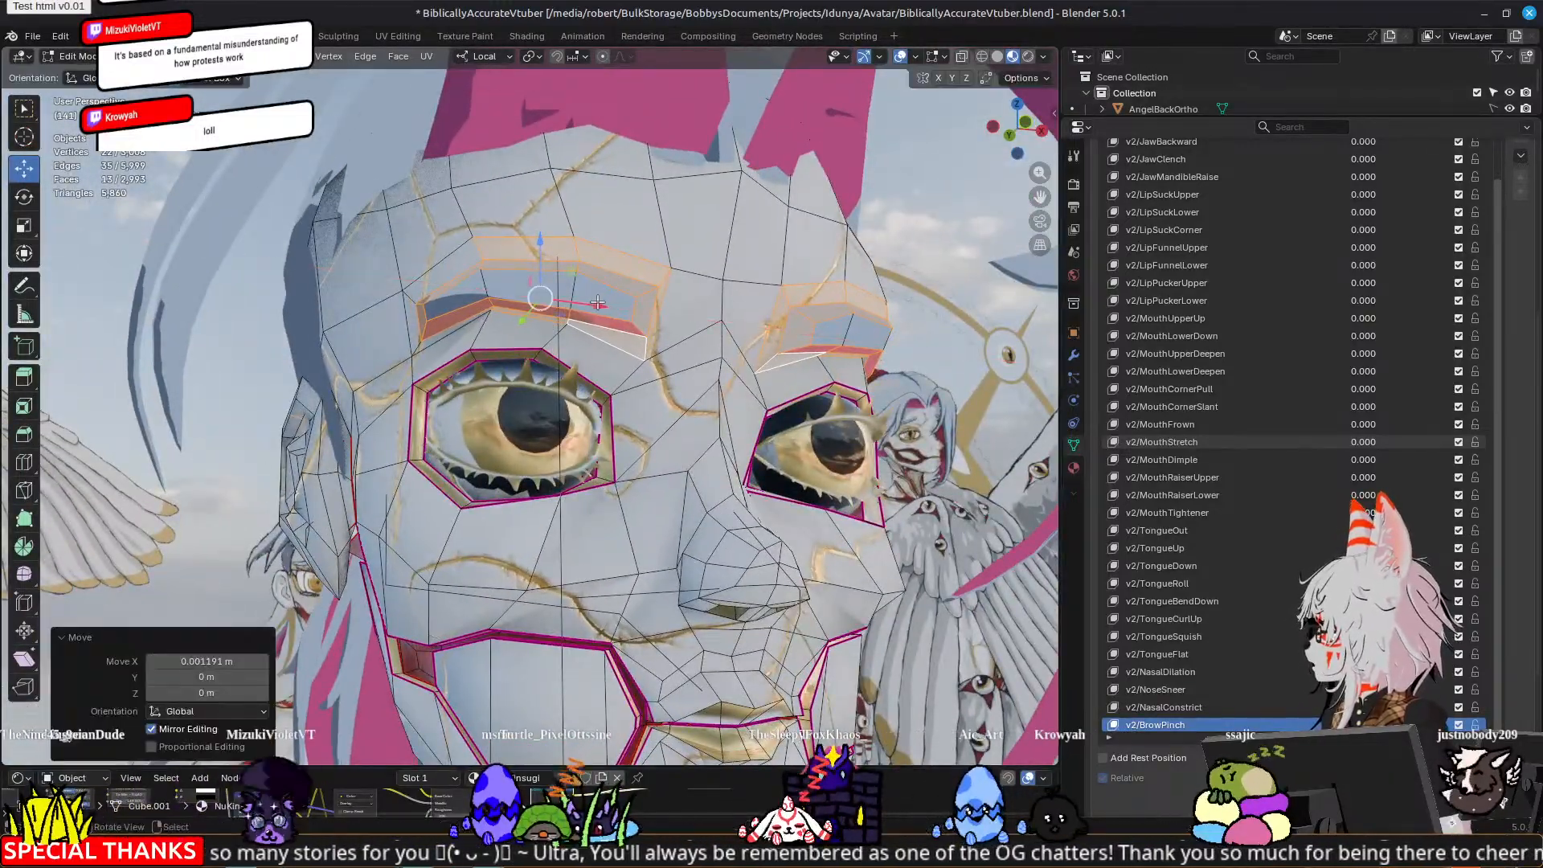
middle_click_drag(687, 263, 556, 311)
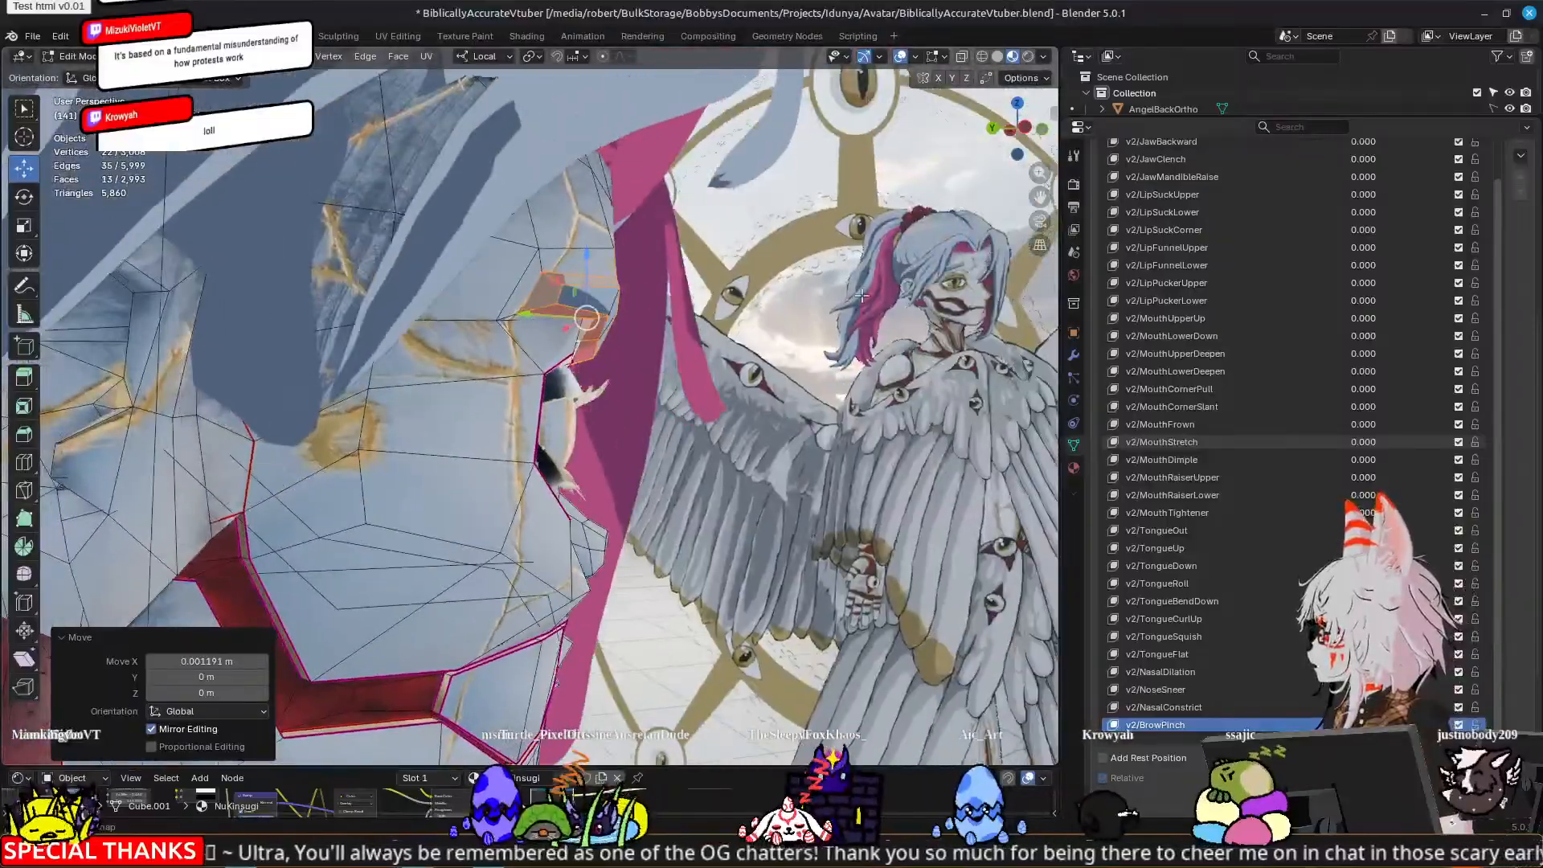
left_click_drag(521, 312, 522, 313)
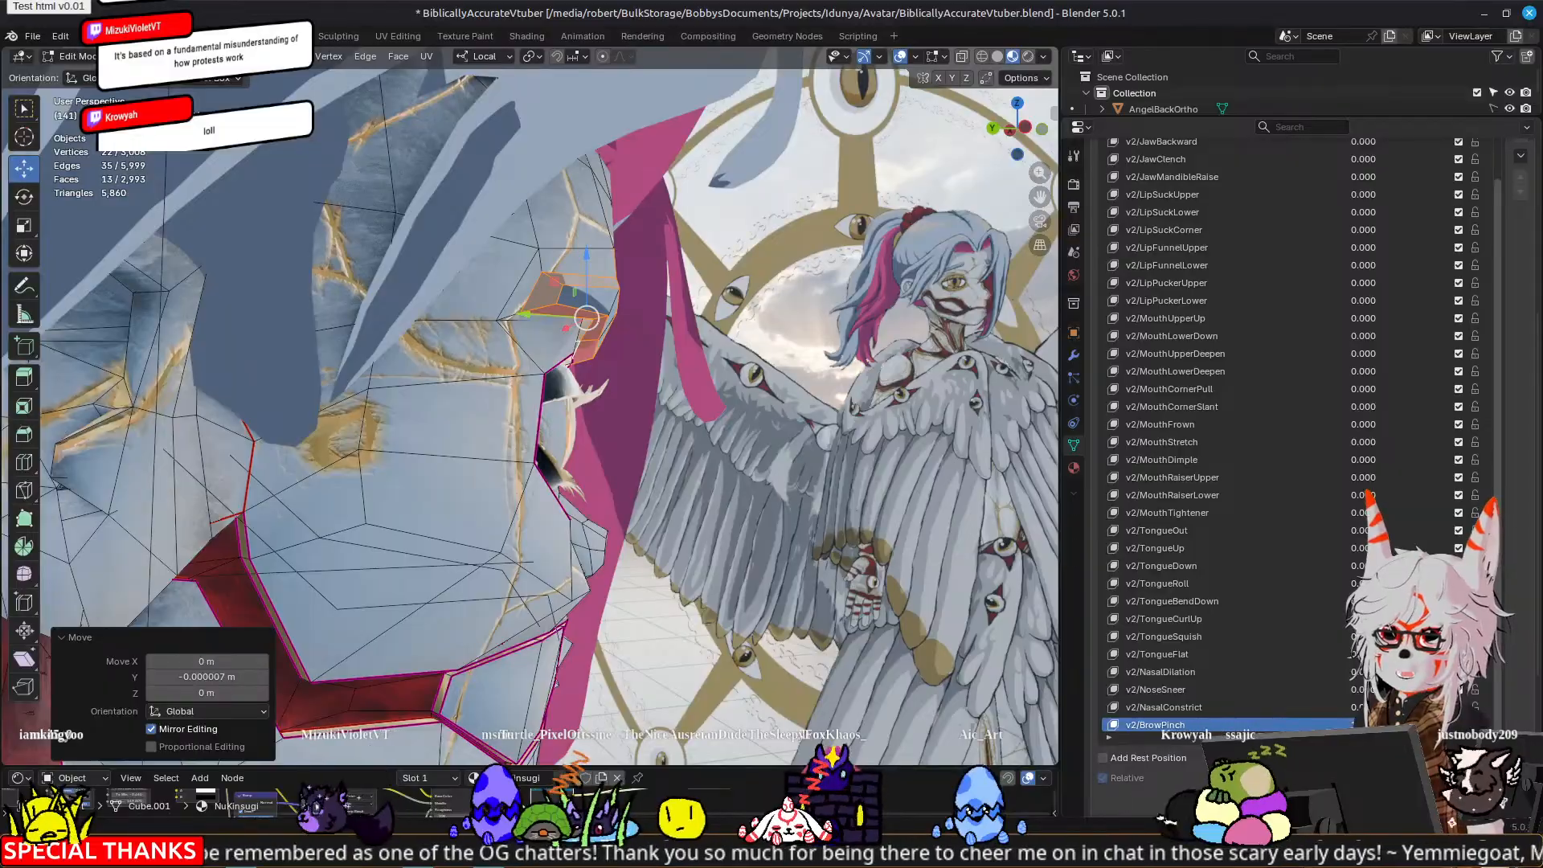
middle_click_drag(794, 435, 546, 389)
middle_click_drag(632, 338, 629, 330)
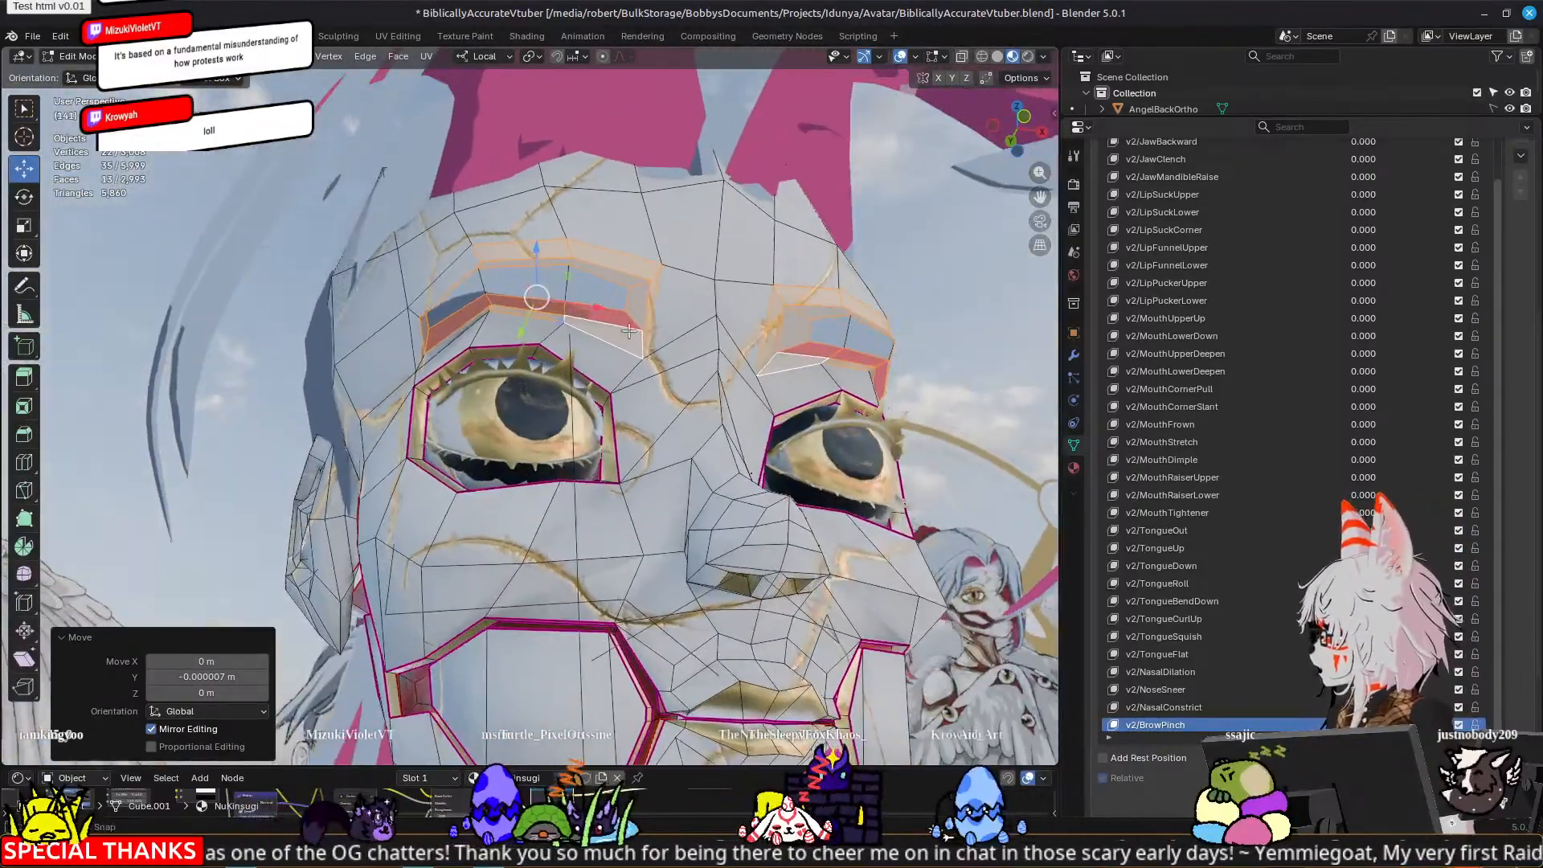
key("ctrl+z")
Step: Lower only the element under the middle of each eyebrow about 0.001 m along Z, and check the brows in Object Mode
left_click(520, 318)
middle_click_drag(520, 317, 555, 315)
left_click_drag(526, 267, 528, 271)
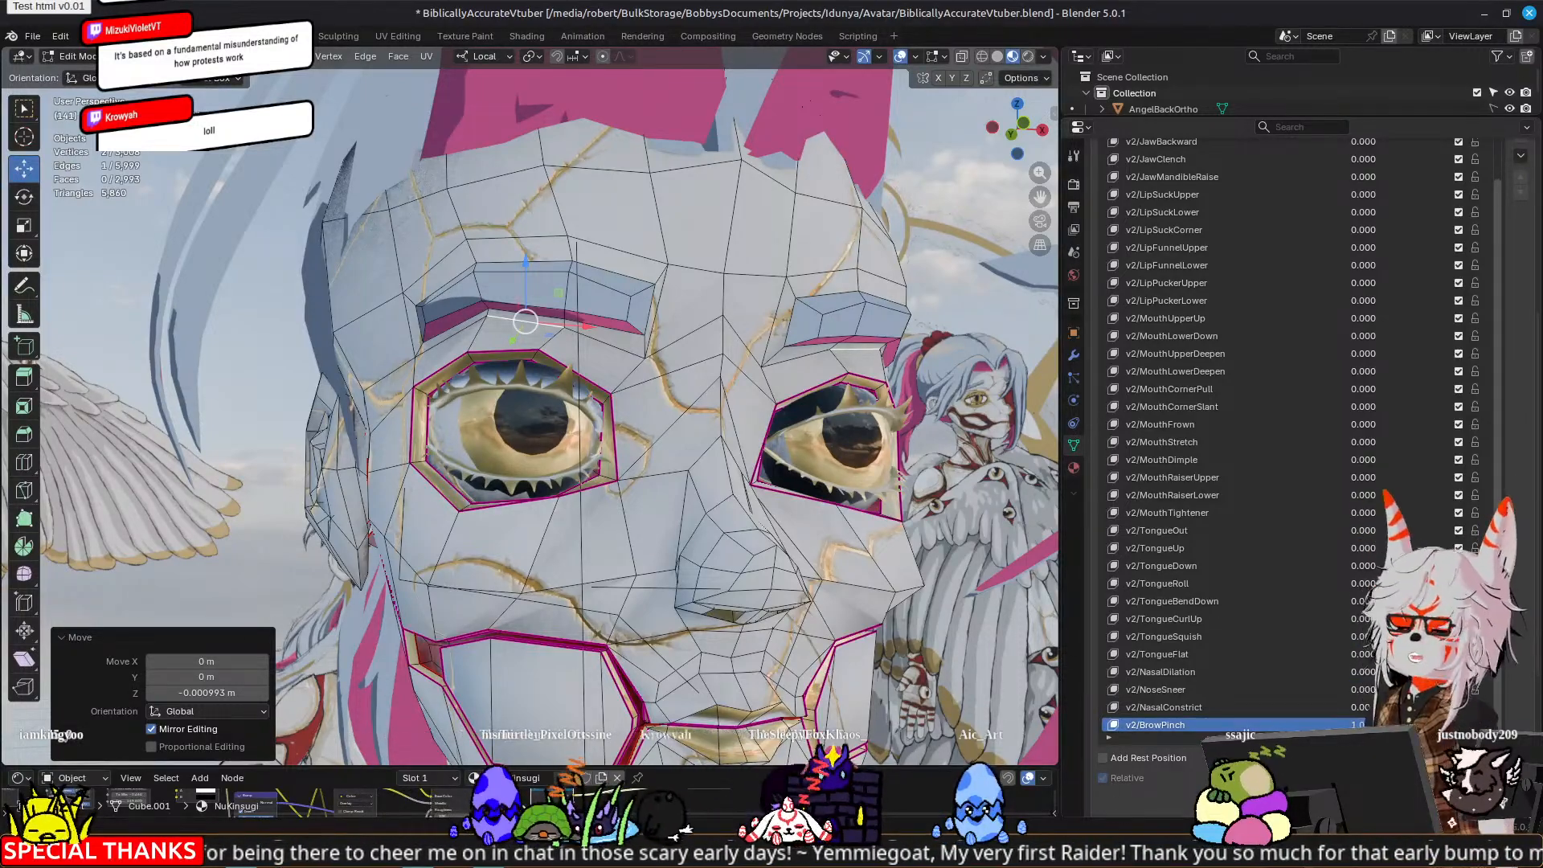
key("Tab")
scroll(822, 411, "down", 6)
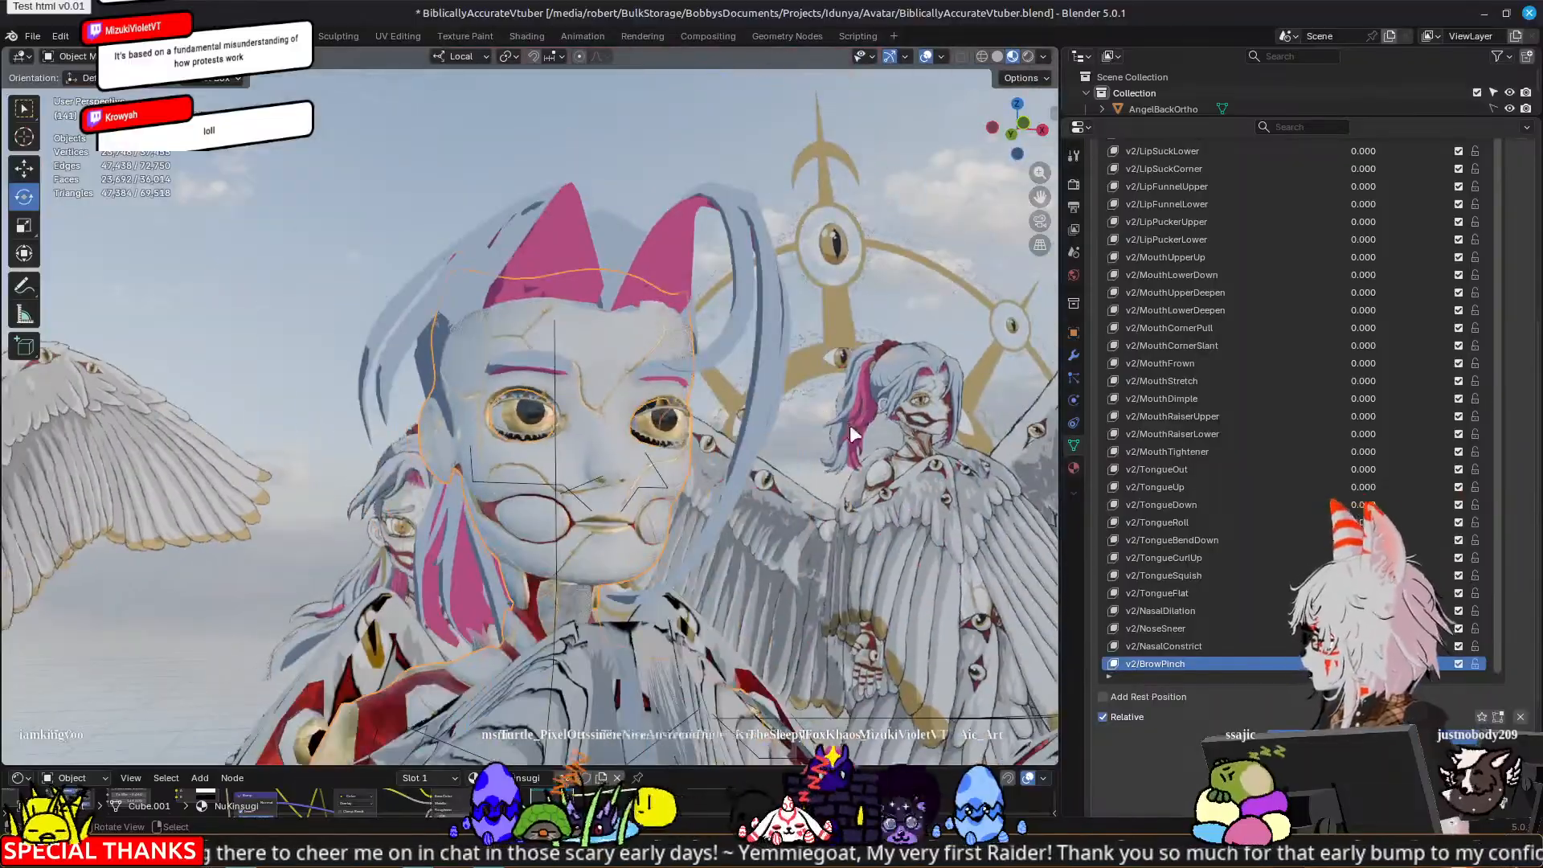
mouse_move(850, 426)
middle_mouse_down()
mouse_move(814, 442)
mouse_move(826, 465)
mouse_move(862, 444)
middle_mouse_up()
scroll(616, 371, "up", 4)
Step: Select the faces at the eyebrows' inner ends in Edit Mode, lower them slightly along Z and return to Object Mode
key("Tab")
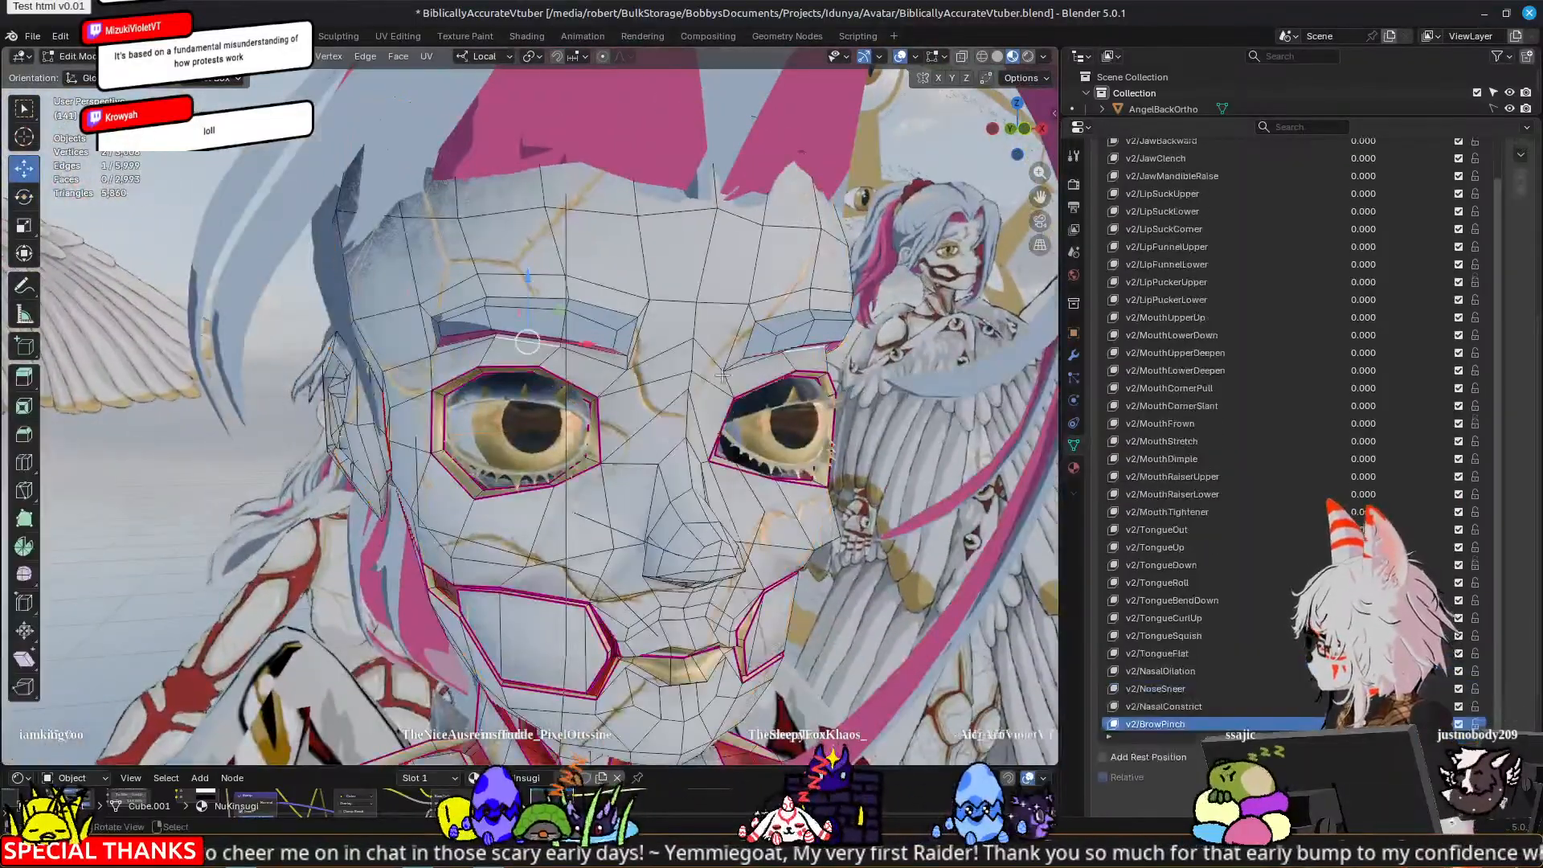
middle_click_drag(723, 375, 691, 380)
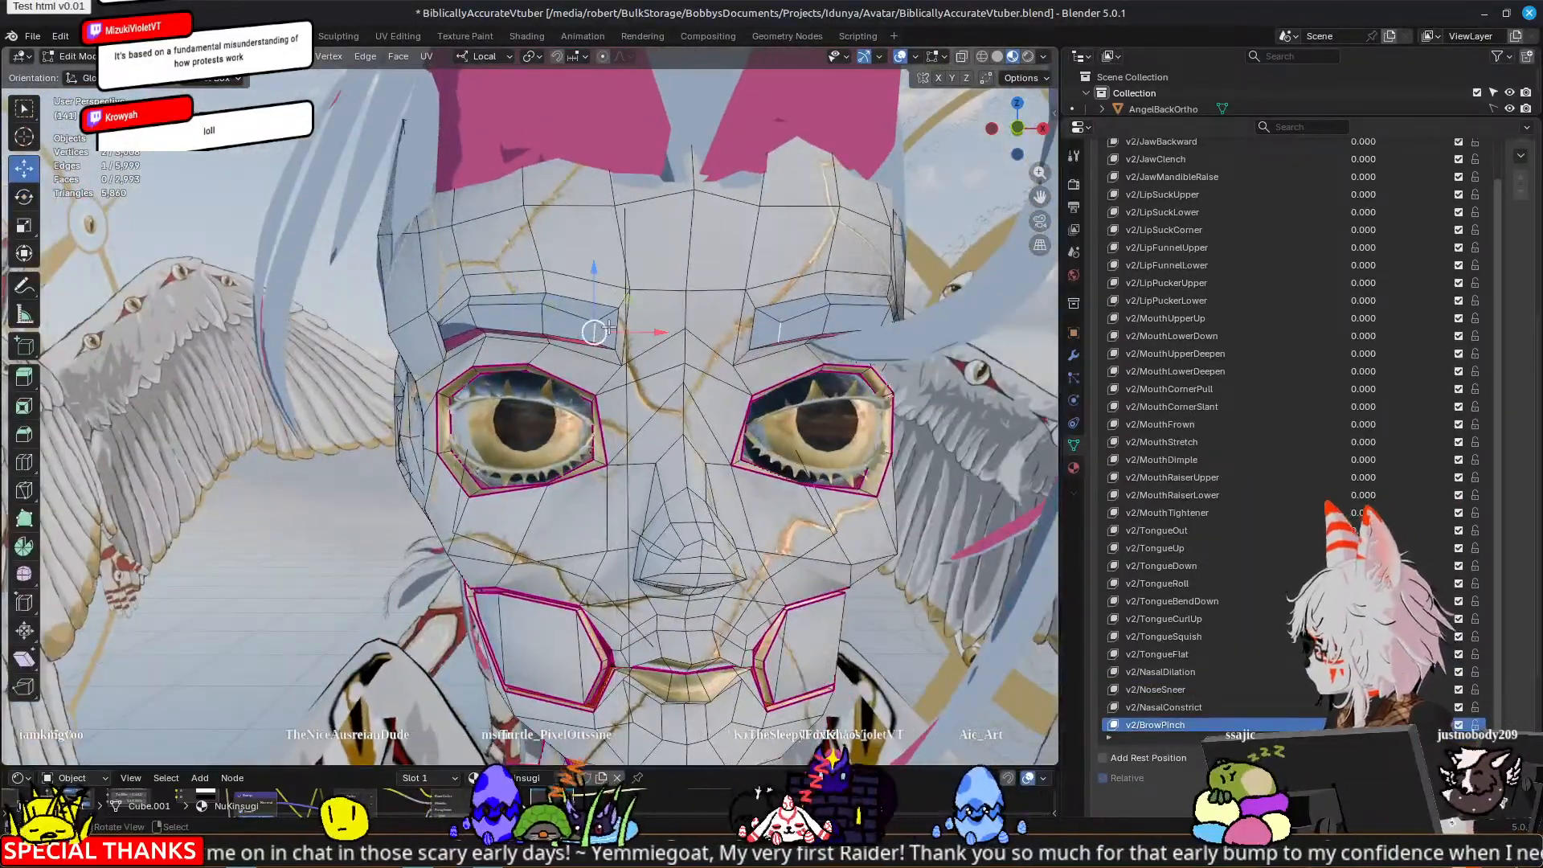
left_click(610, 329)
left_click(624, 309, "shift")
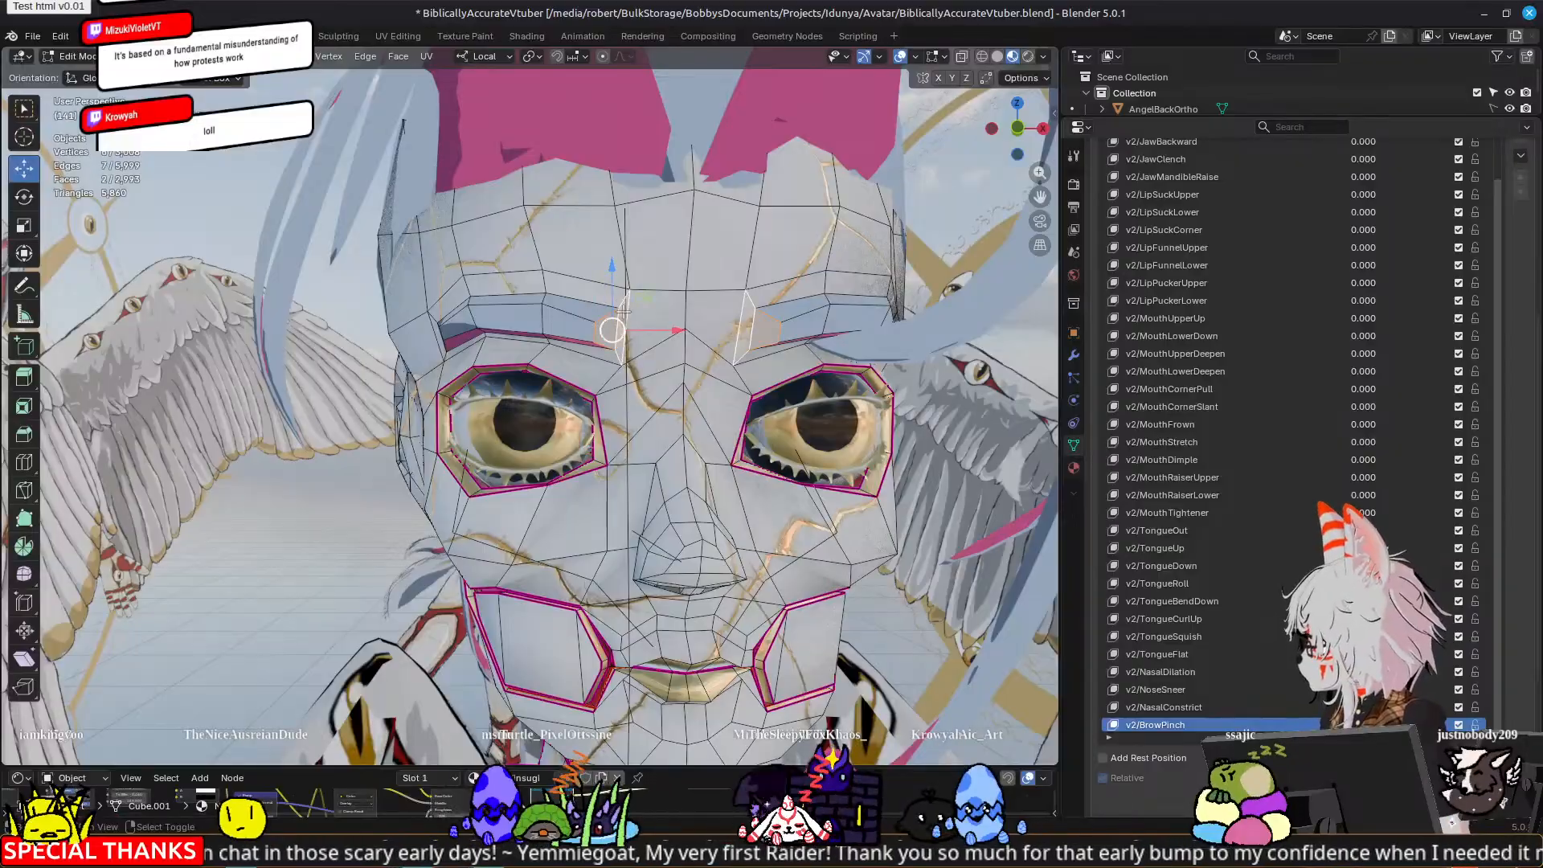
left_click_drag(613, 270, 613, 274)
key("Tab")
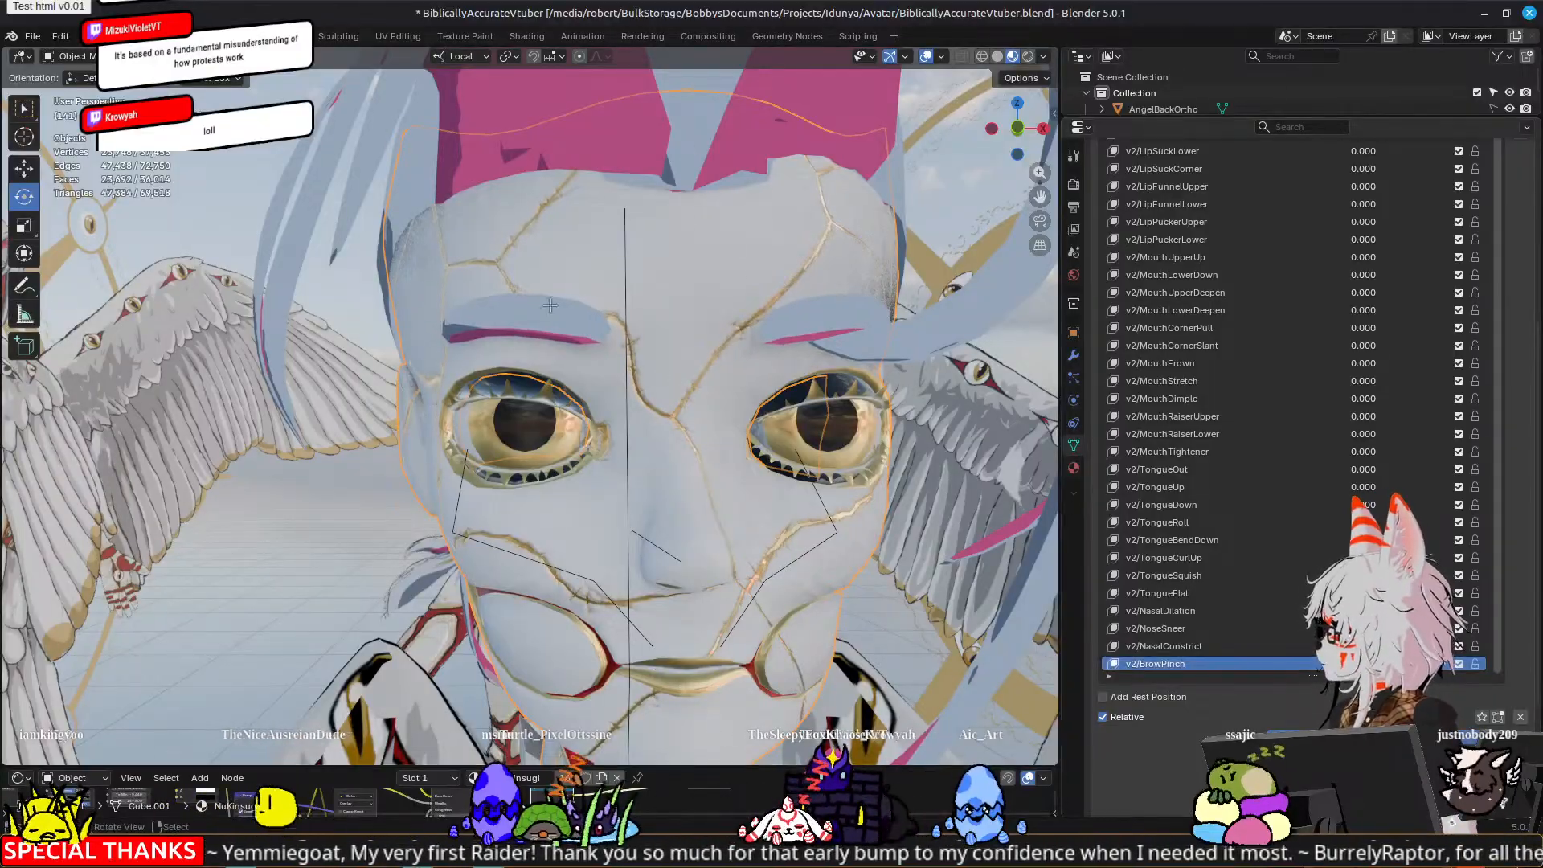
Step: In Edit Mode, select the face loops around the eyebrows and move them about 0.0009 m along X
key("Tab")
scroll(786, 303, "up", 5)
middle_click_drag(787, 303, 755, 318, "shift")
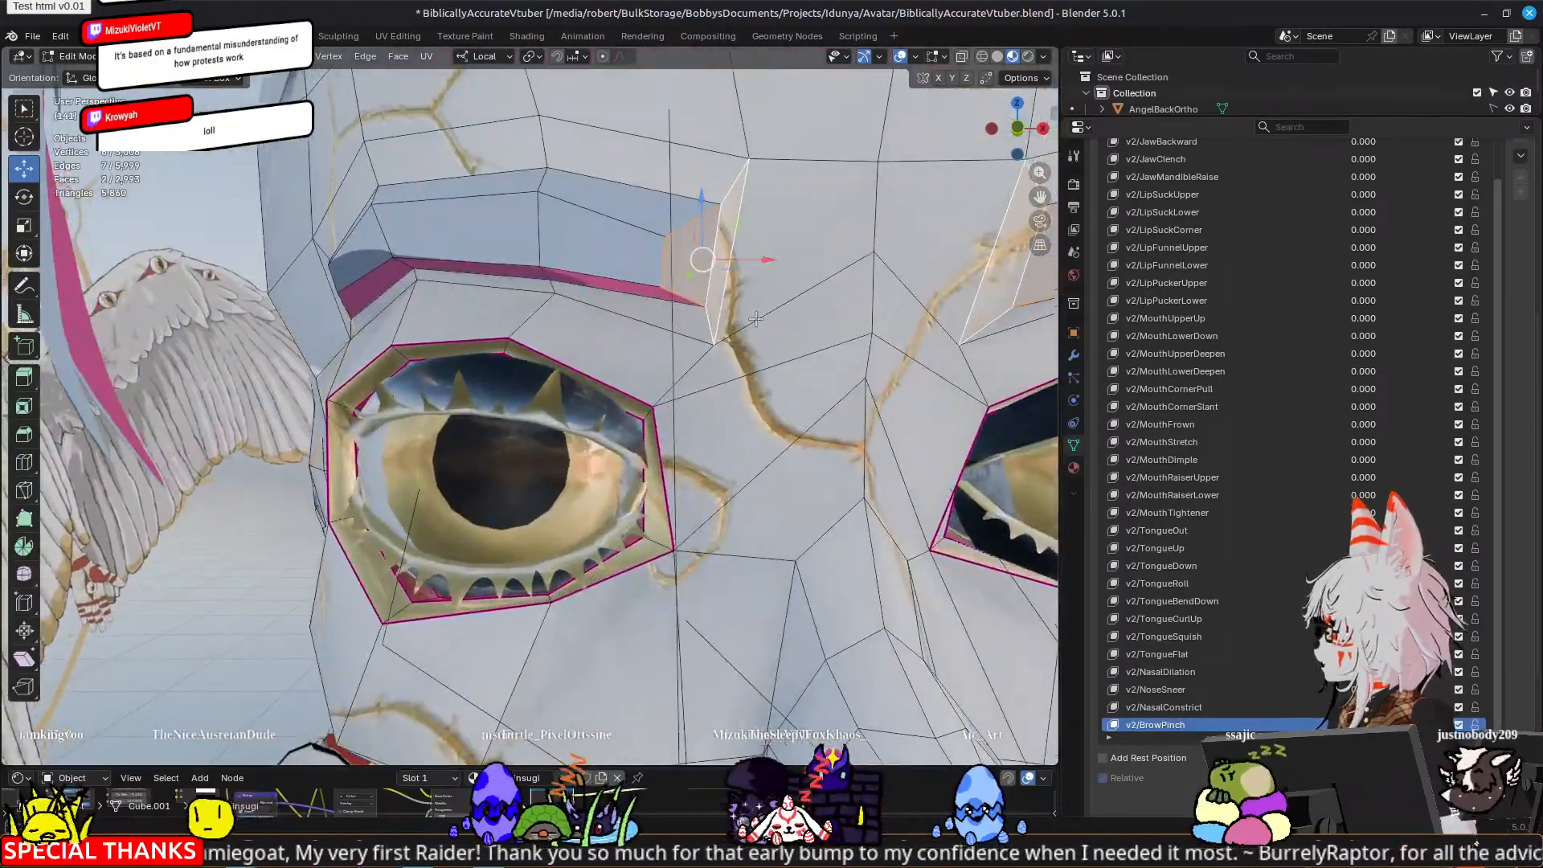
left_click(678, 295, "alt")
left_click(721, 201, "alt+shift")
scroll(685, 323, "down", 3)
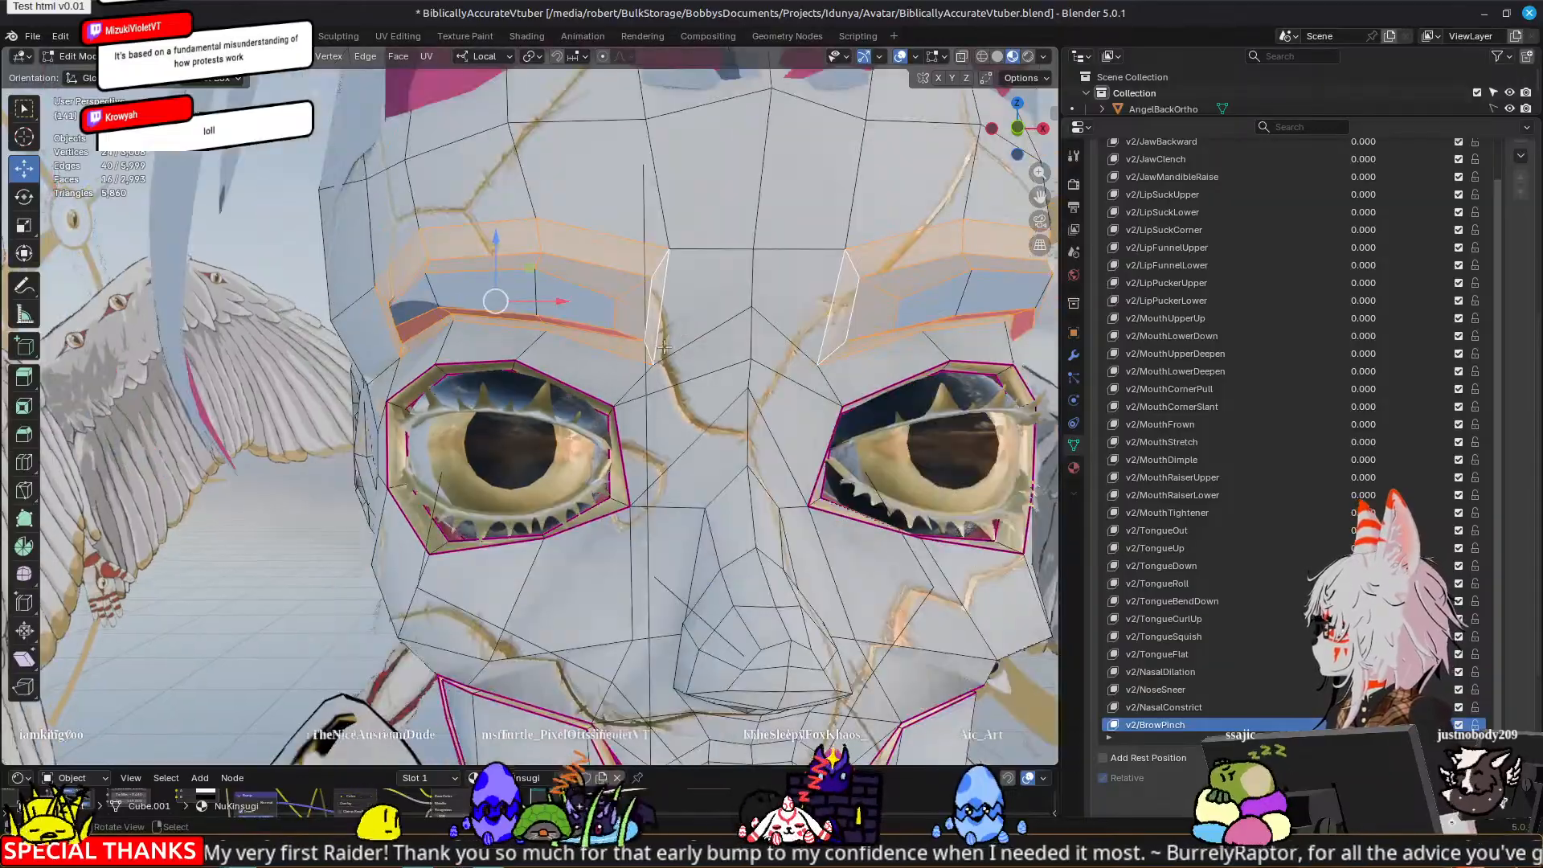
key("g")
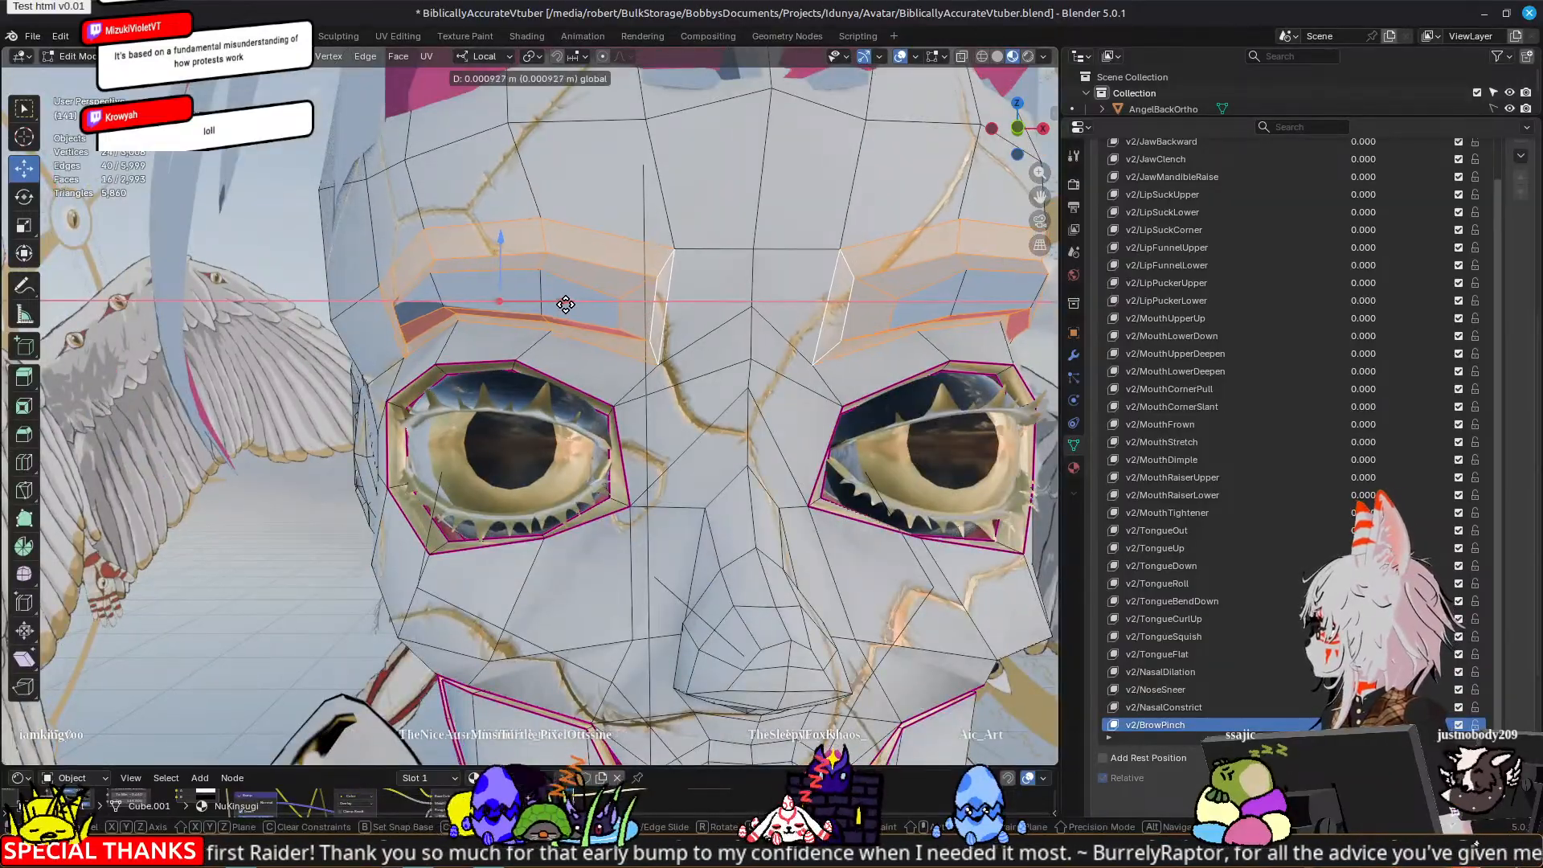
left_click_drag(550, 305, 550, 305)
Step: Deselect the faces at the eyebrows' outer ends and move the remaining brow faces about 0.0016 m along X
right_click(406, 287, "shift")
middle_click_drag(347, 358, 379, 298)
right_click(415, 314, "shift")
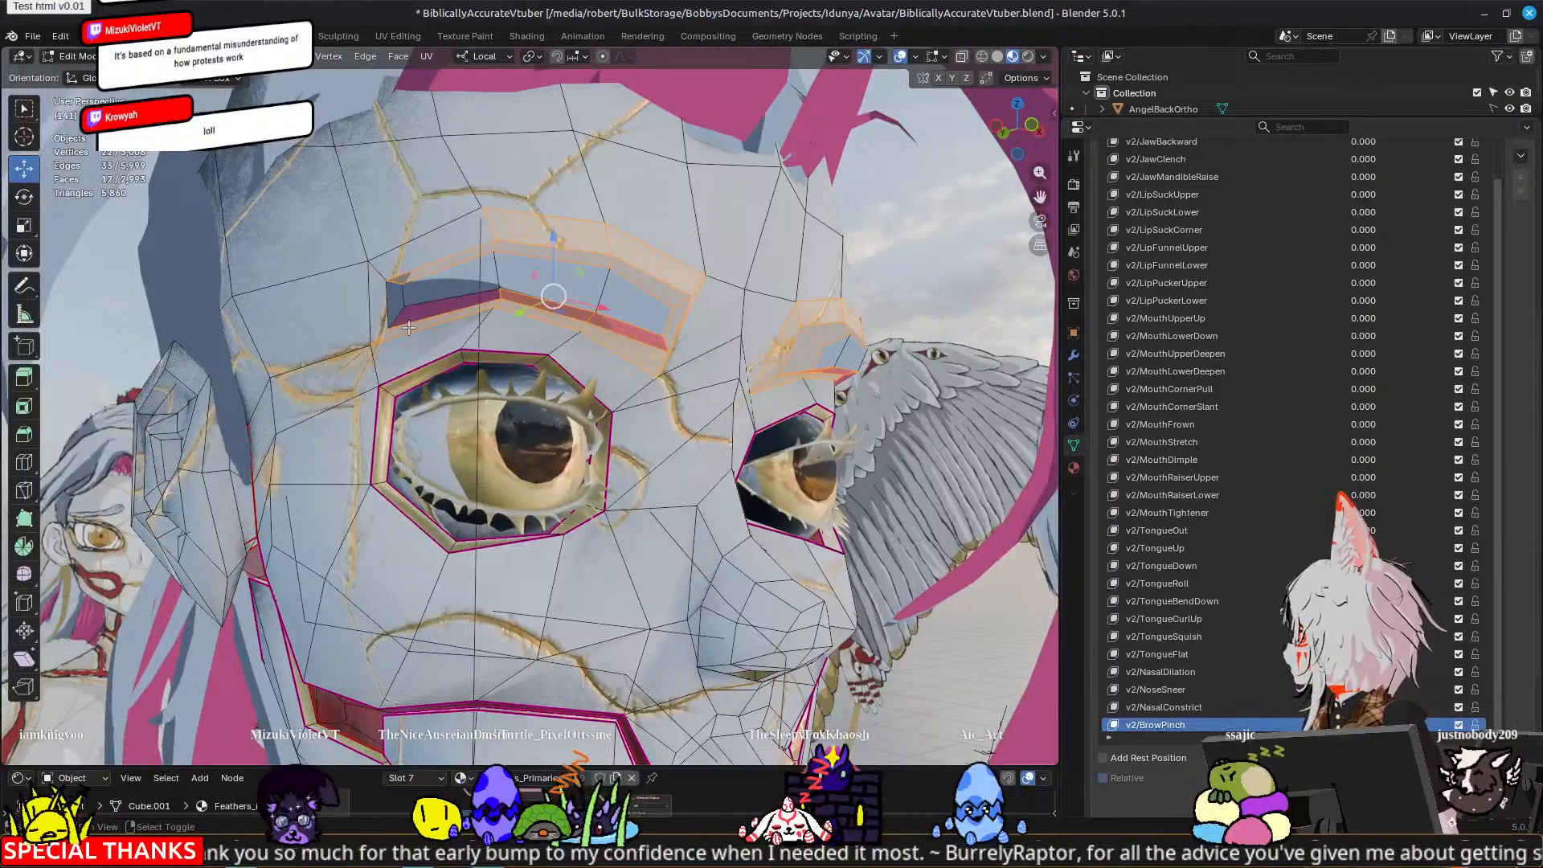
right_click(413, 327, "shift")
right_click(414, 267, "shift")
right_click(416, 261, "shift")
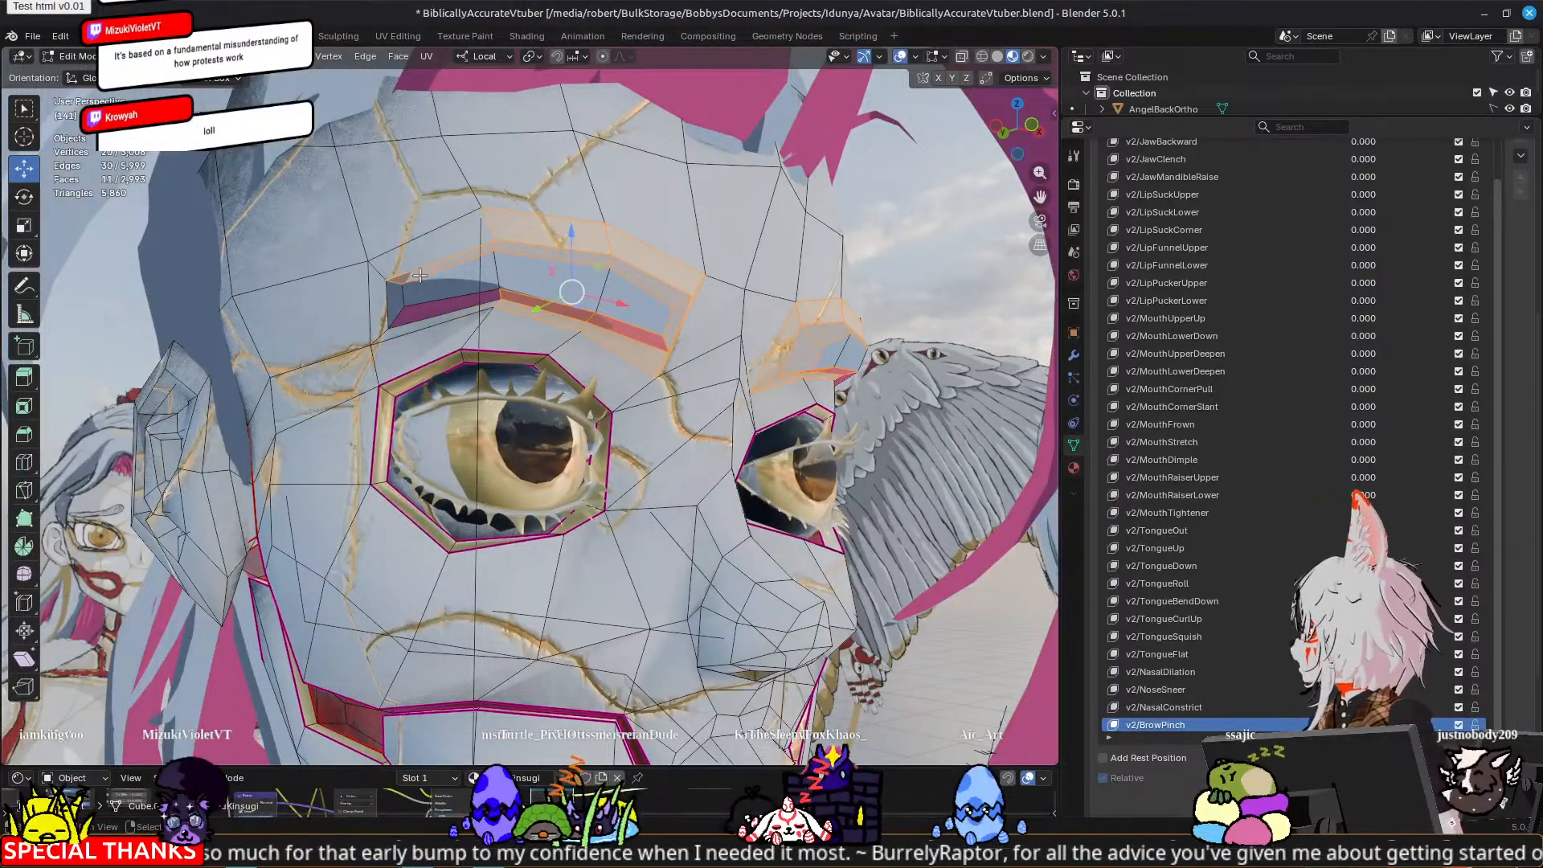
right_click(426, 271, "shift")
middle_click_drag(454, 289, 427, 289)
left_click_drag(629, 294, 627, 291)
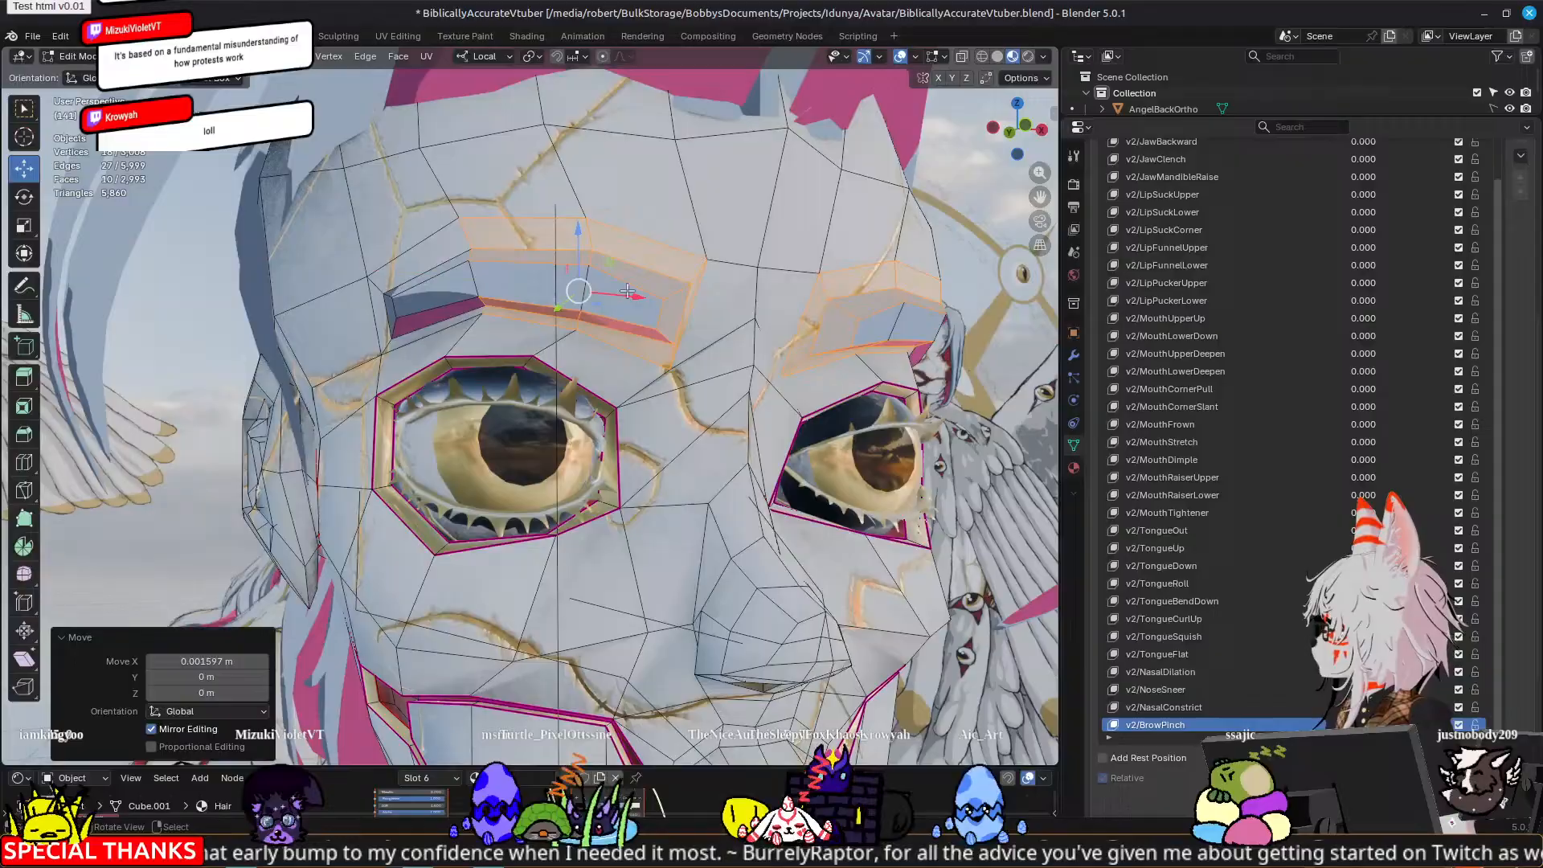
Step: Limit the selection to the faces at the eyebrows' inner ends and shift them further toward the nose bridge
right_click(531, 239, "shift")
right_click(521, 290, "shift")
right_click(518, 306, "shift")
right_click(531, 320, "shift")
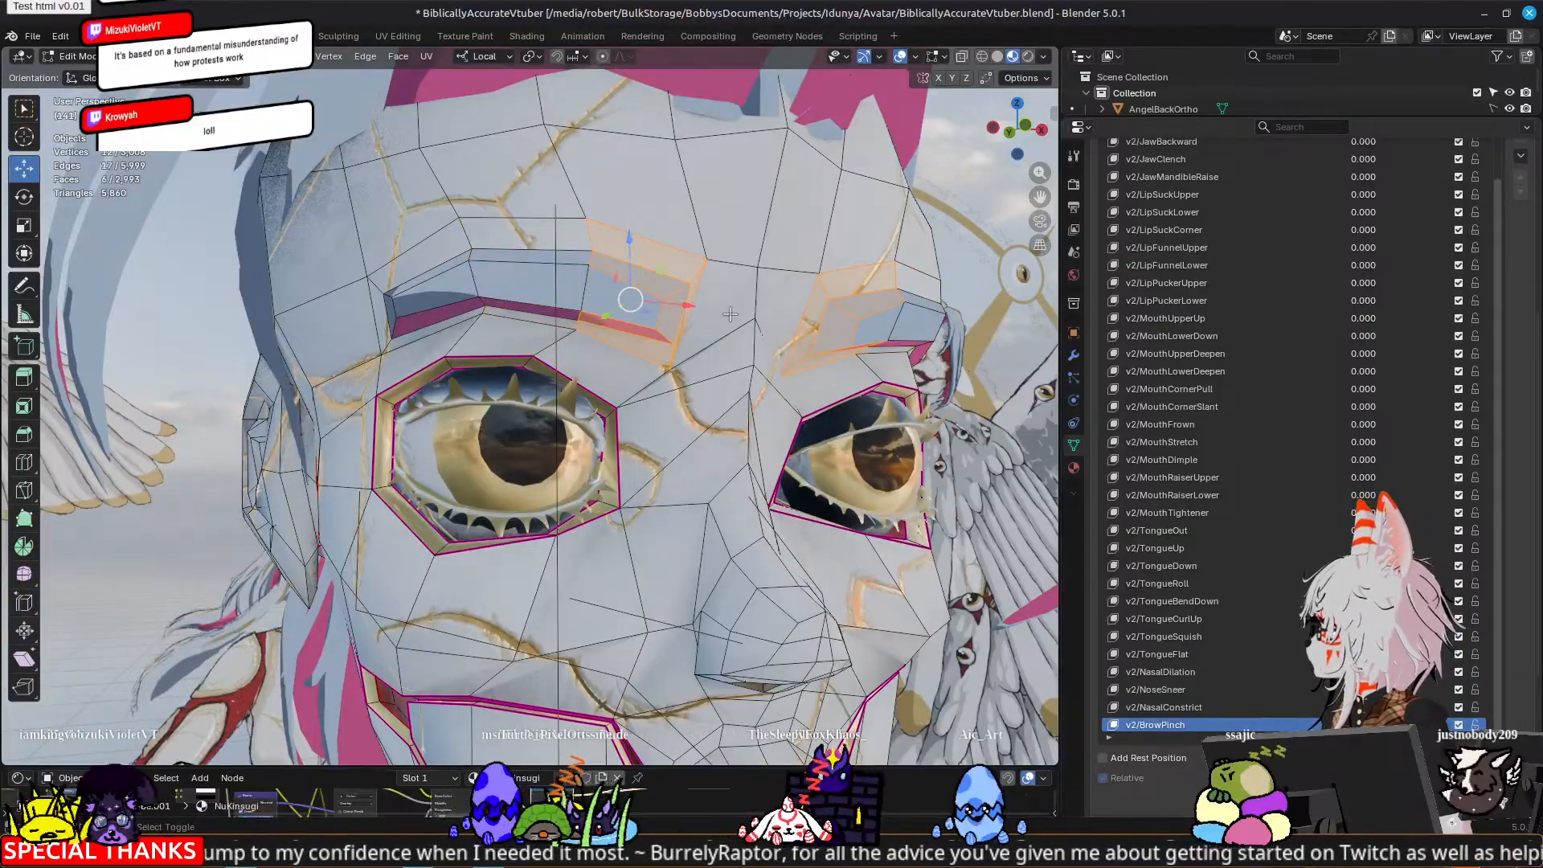
left_click_drag(690, 309, 699, 311)
mouse_move(698, 310)
middle_mouse_down()
mouse_move(582, 280)
mouse_move(707, 294)
middle_mouse_up()
right_click(583, 280)
right_click(615, 279, "shift")
left_click_drag(708, 293, 675, 266)
Step: Switch to vertex selection, pick the vertex beside the eyebrow's inner lower corner and move it about -0.0059 m along Y
key("1")
right_click(681, 347)
middle_click_drag(826, 358, 737, 359)
left_click(667, 330)
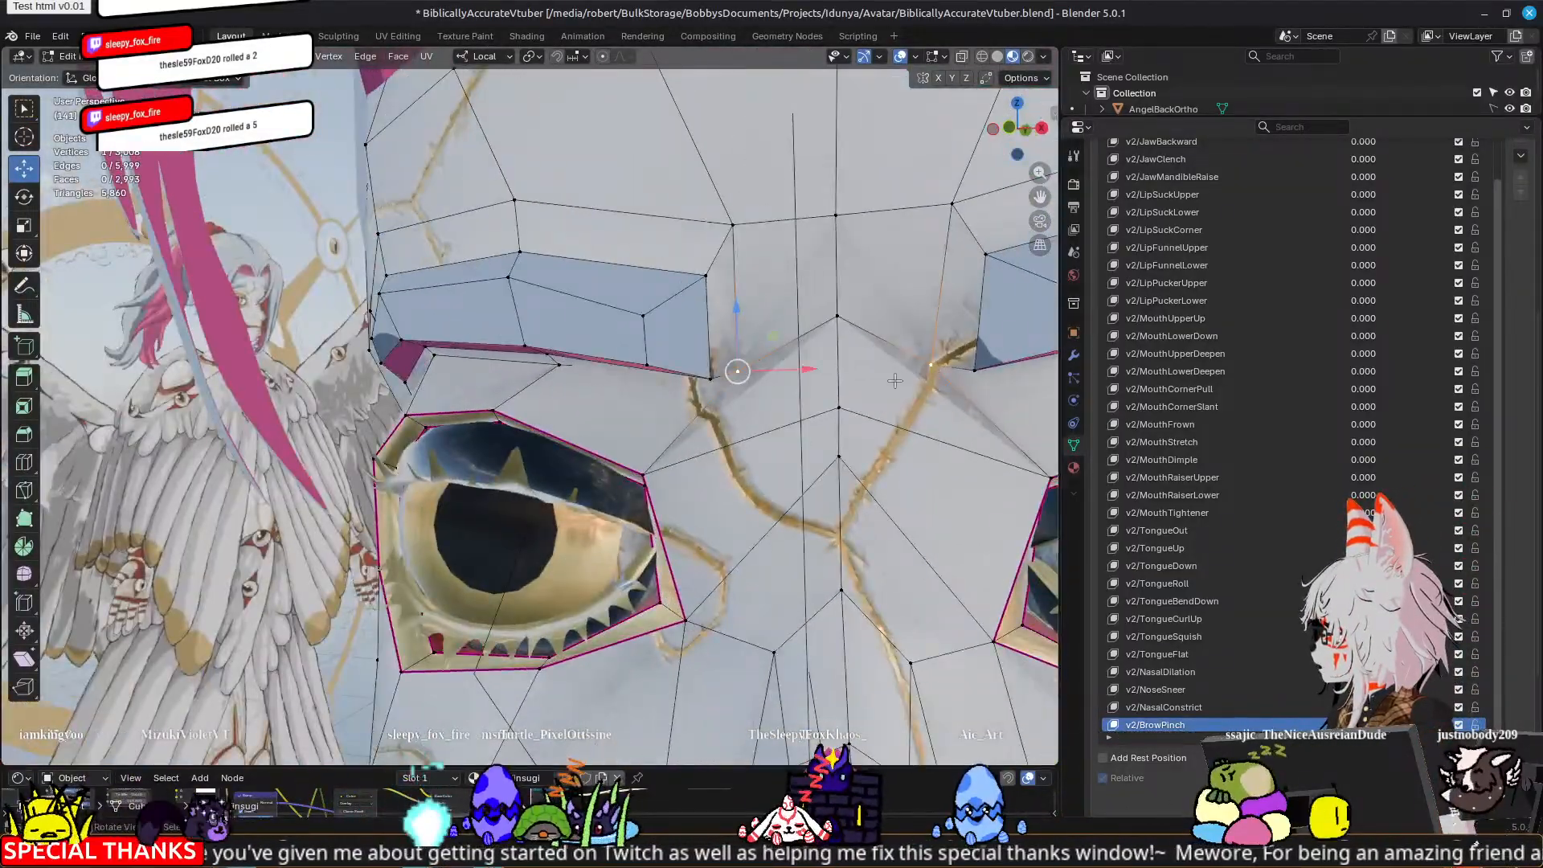
middle_click_drag(895, 381, 748, 450)
left_click_drag(707, 459, 671, 492)
middle_click_drag(733, 458, 676, 418)
left_click_drag(672, 341, 627, 333)
left_click(627, 333)
middle_click_drag(627, 333, 730, 345)
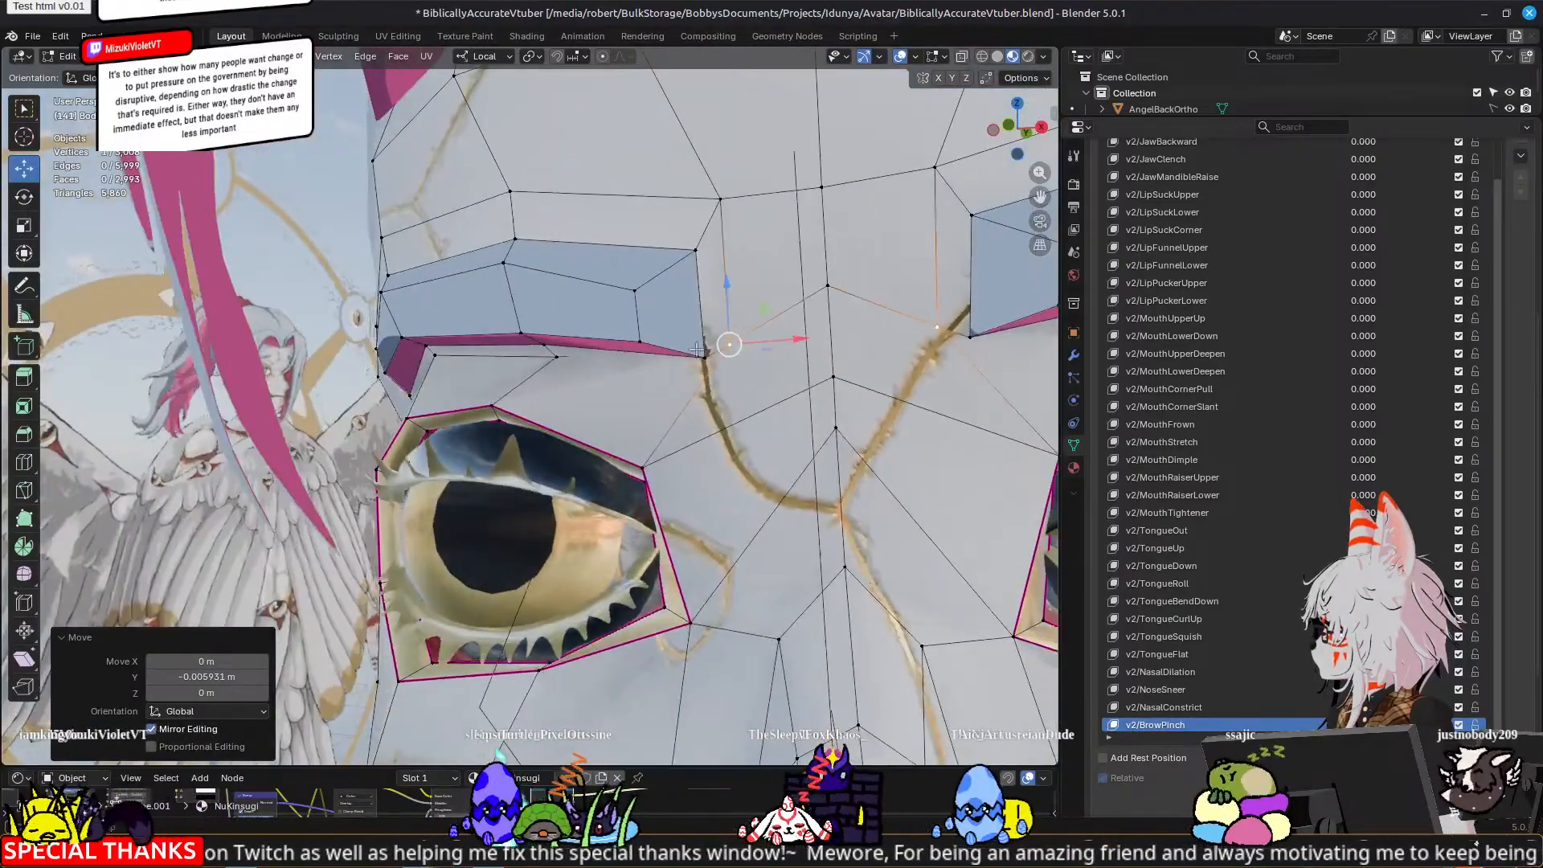
Step: Lower the selected inner brow vertex about 0.0035 m along Z and nudge it about -0.0016 m along X toward the eyebrow
key("g")
key("z")
left_click_drag(720, 308, 717, 316)
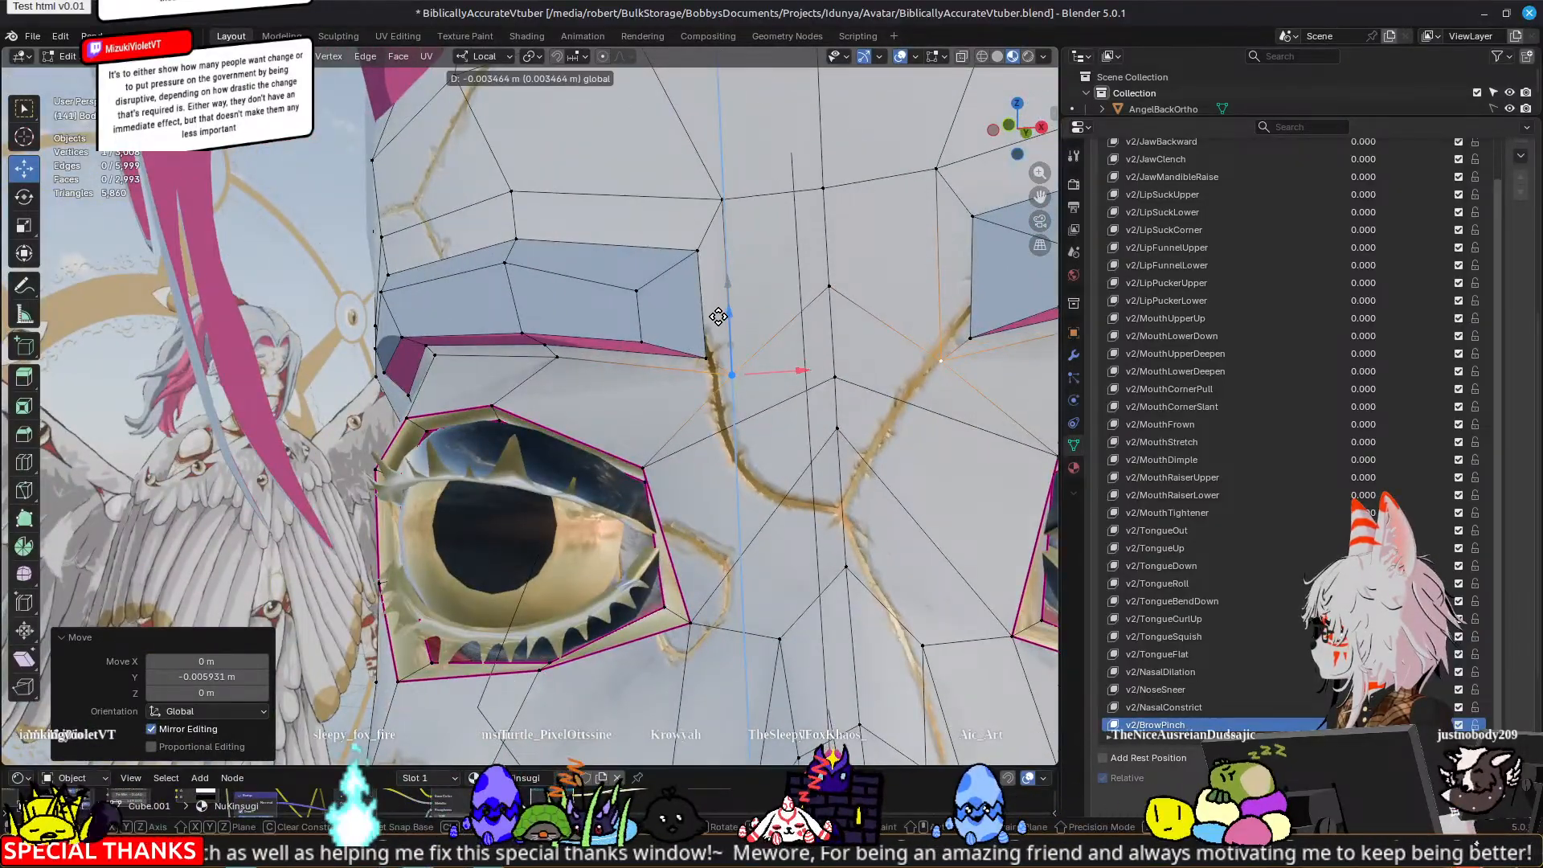
left_click(760, 354)
middle_click_drag(760, 354, 783, 372)
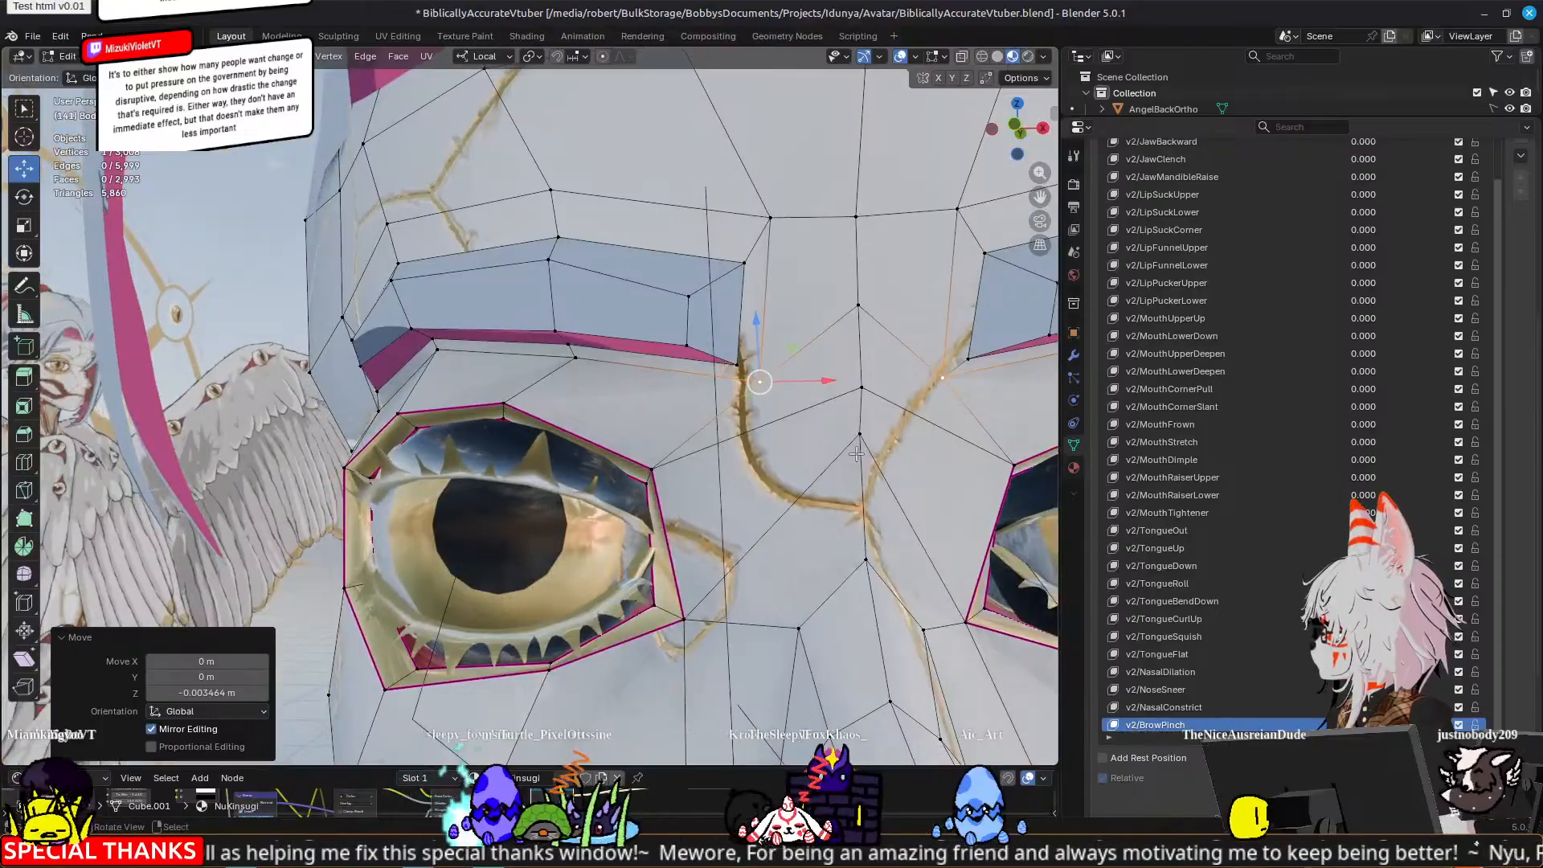
key("g")
left_click_drag(836, 454, 839, 451)
left_click(838, 451)
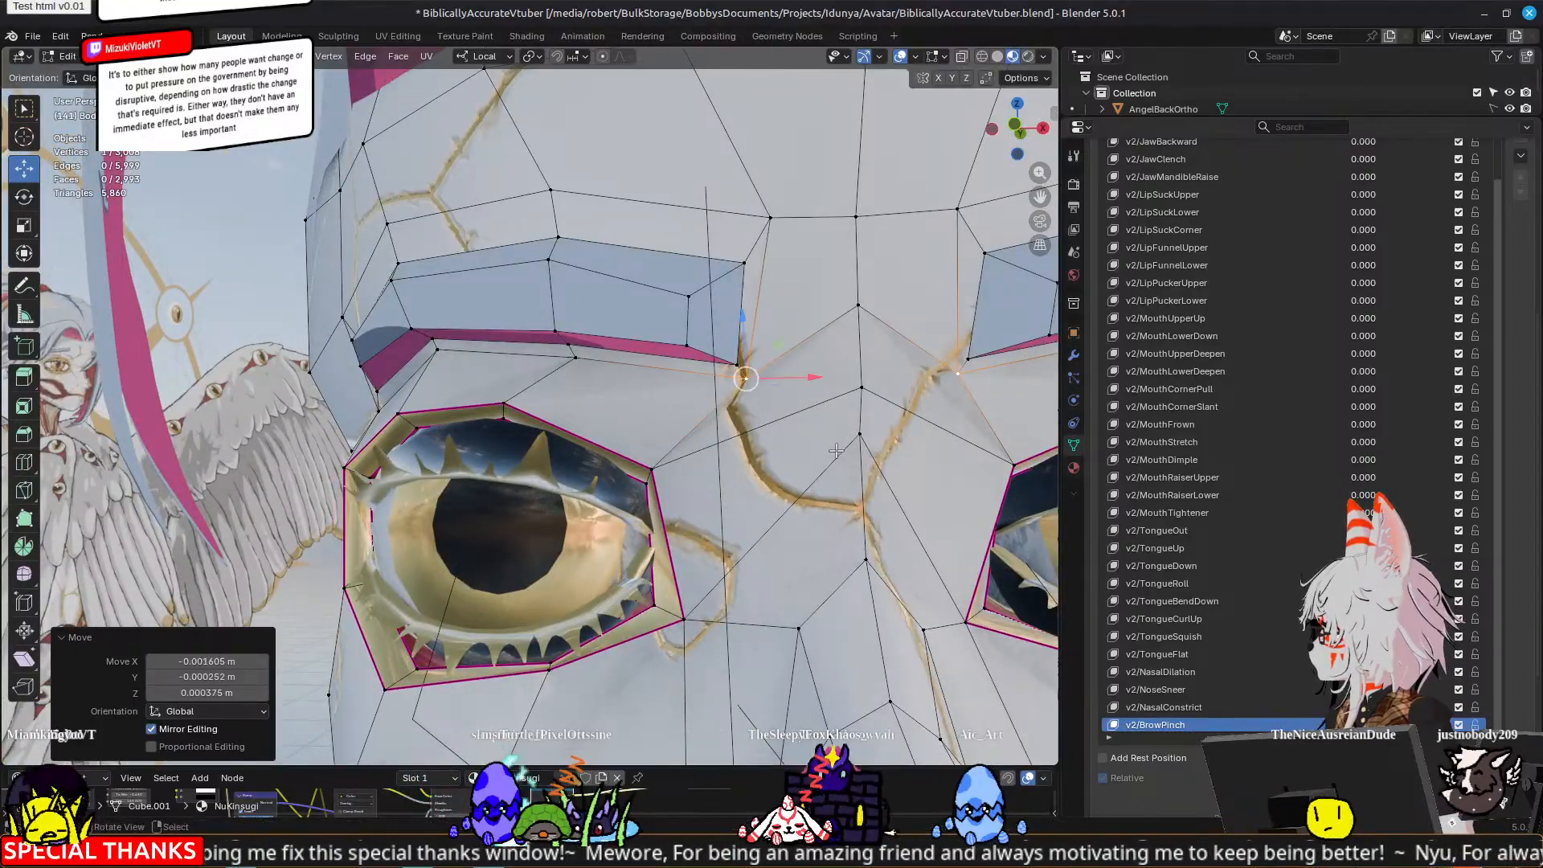
Step: Return to Object Mode and examine the reshaped eyebrows from the front and the side
scroll(832, 457, "down", 1)
key("Tab")
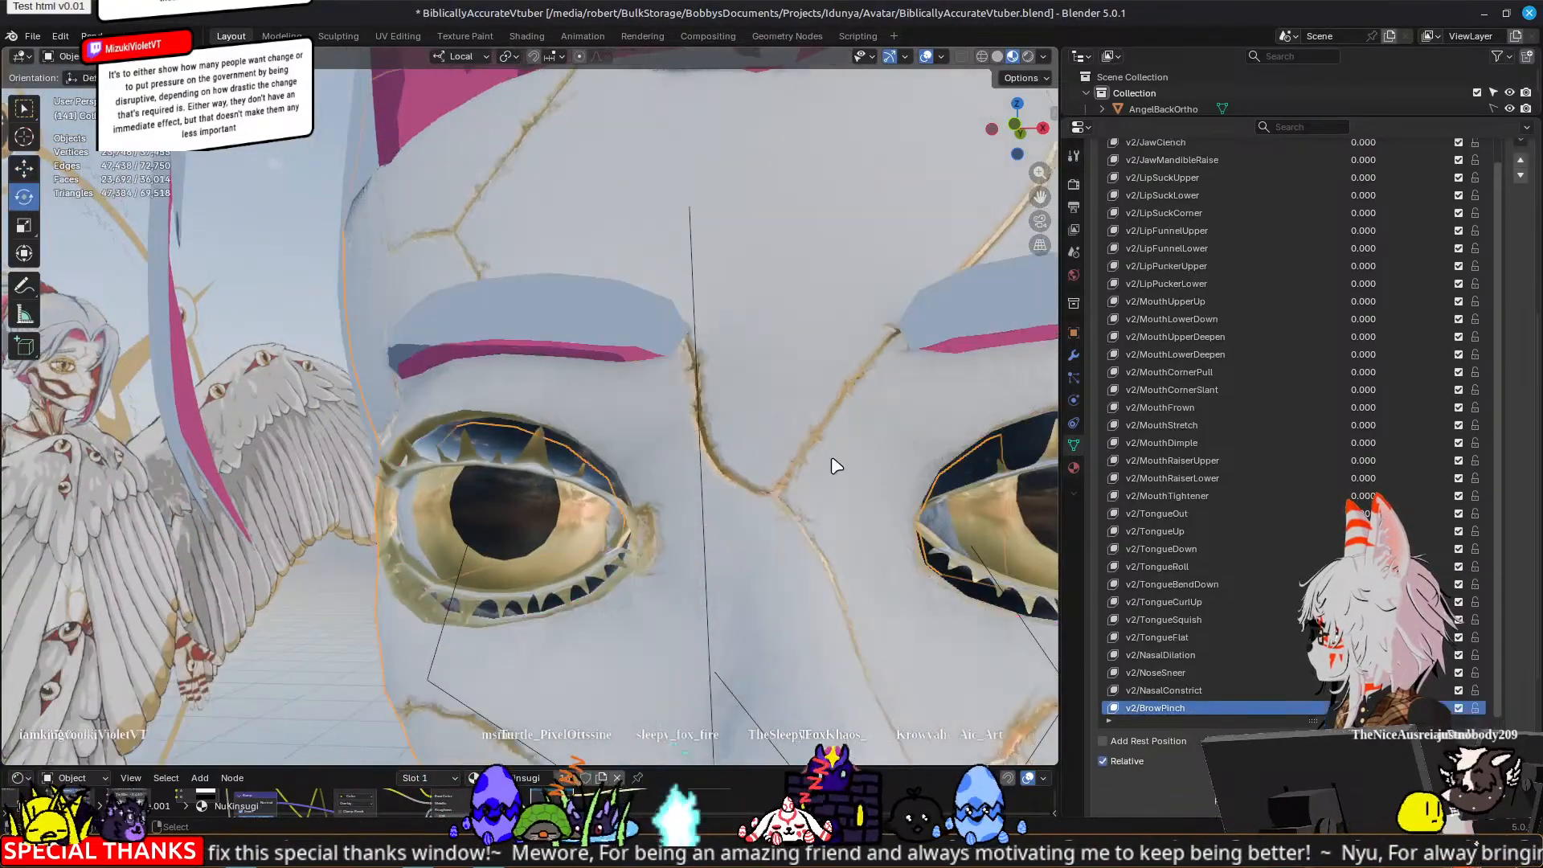
scroll(832, 457, "down", 3)
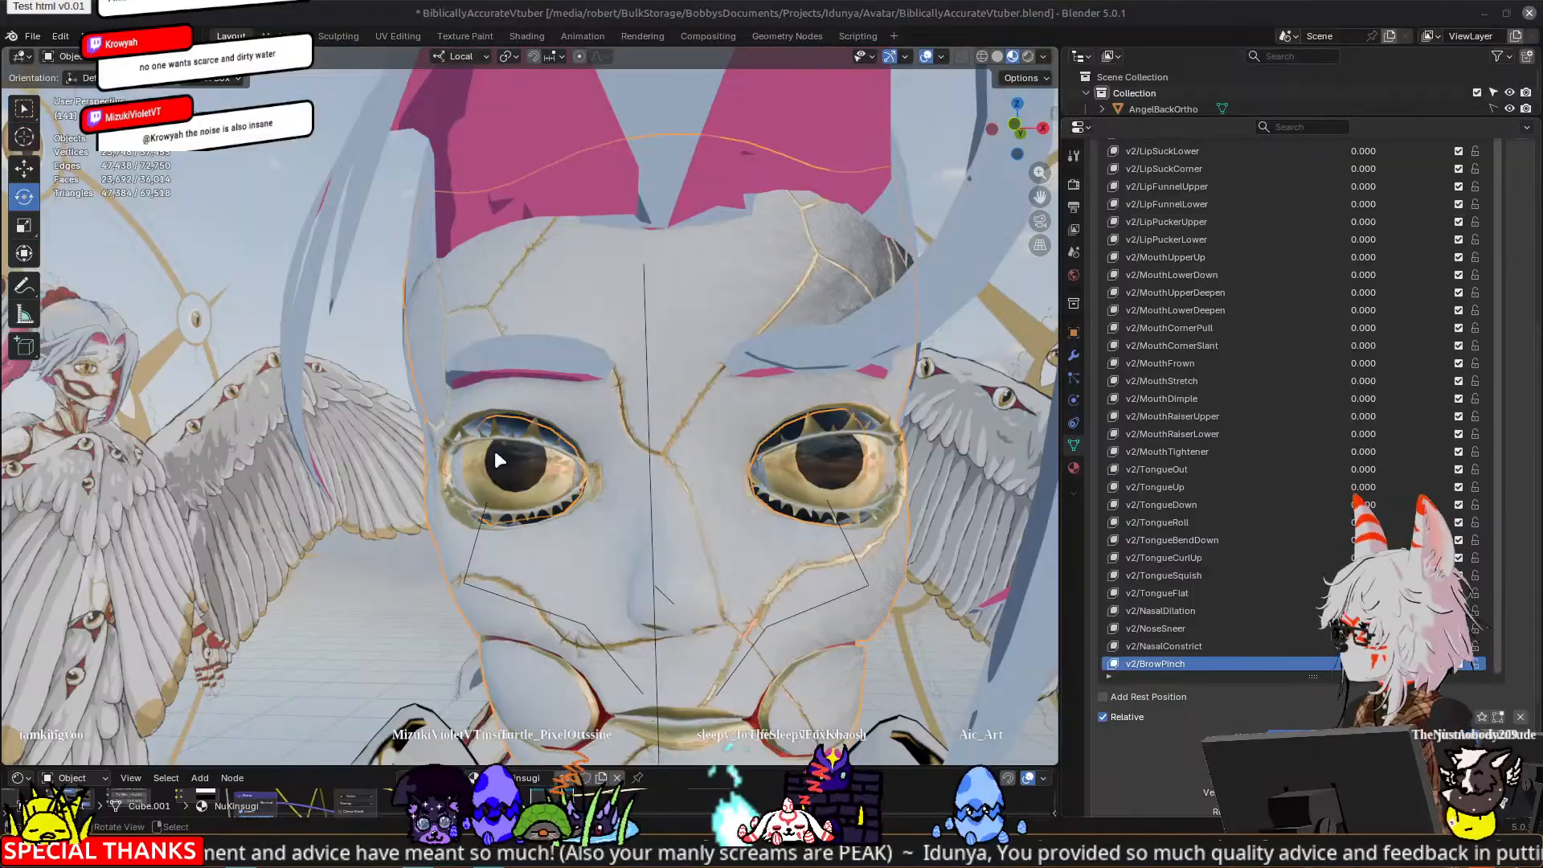
middle_click_drag(495, 450, 619, 467)
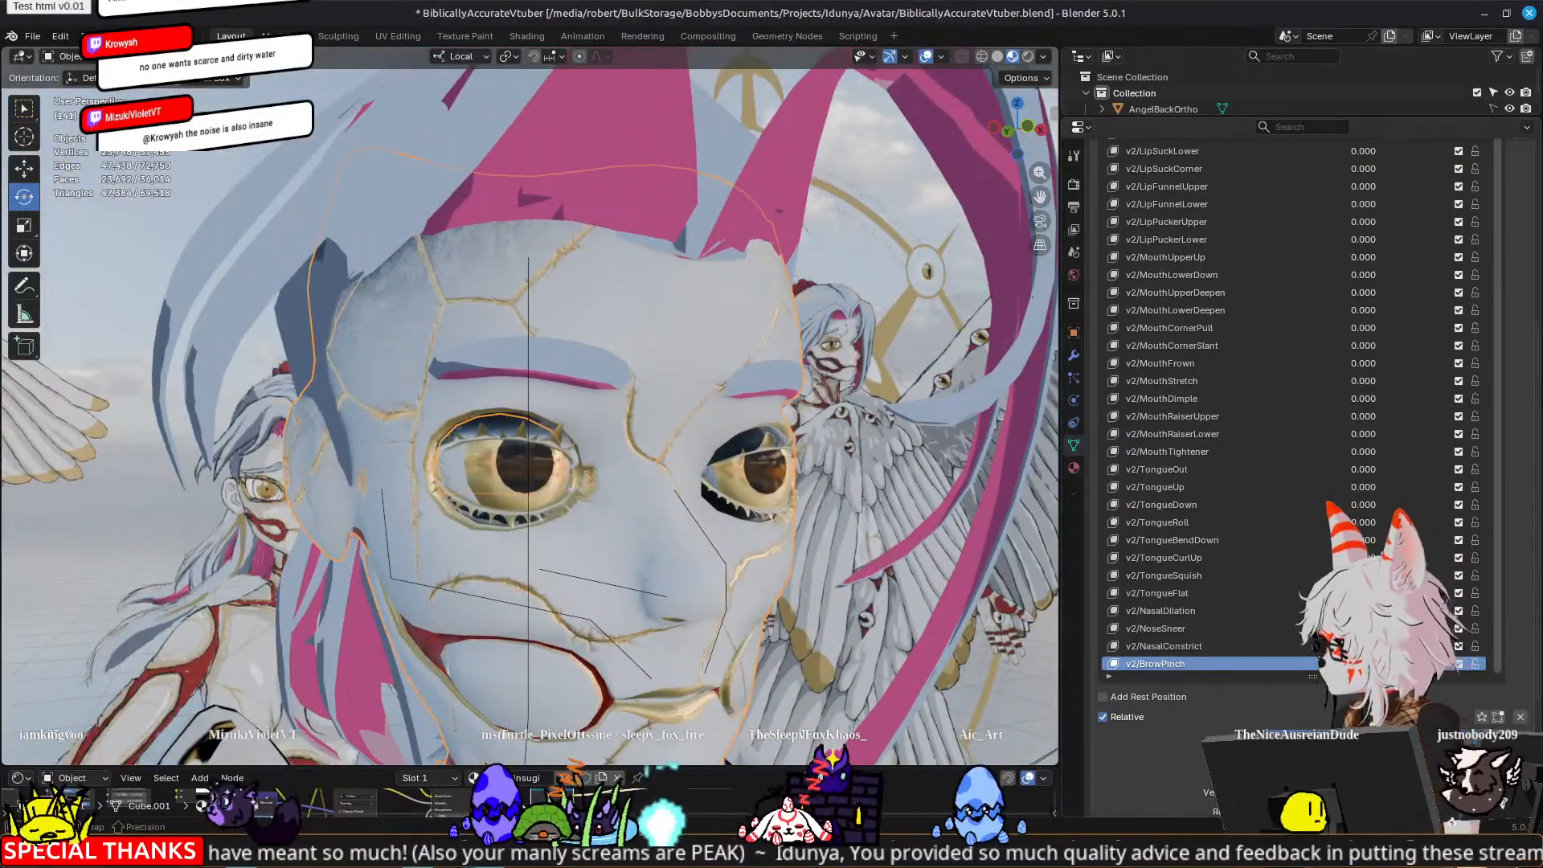
middle_click_drag(643, 434, 817, 509)
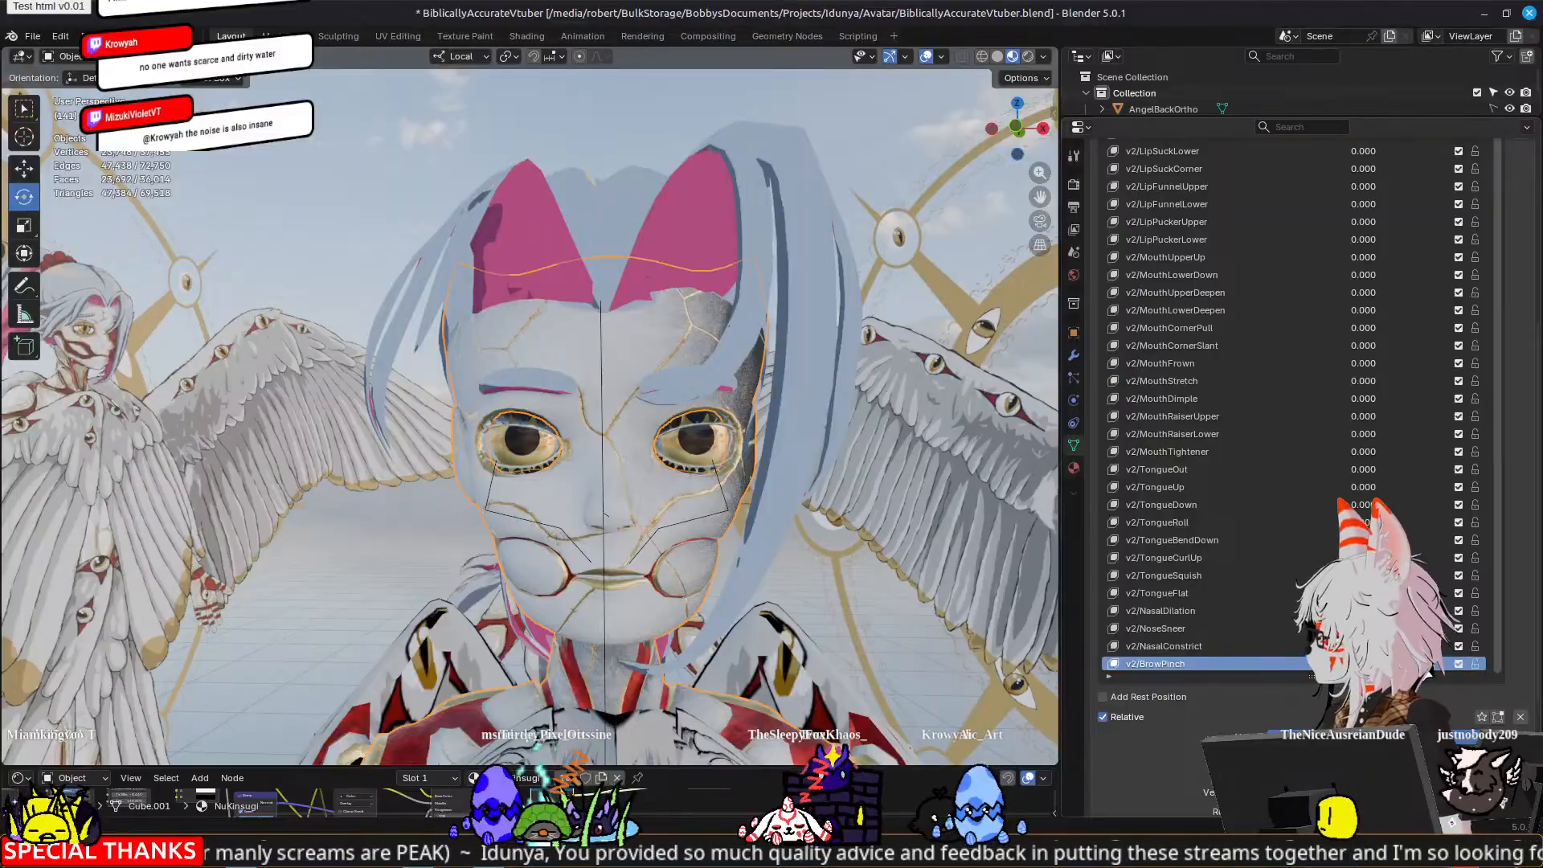
middle_click_drag(348, 439, 664, 489)
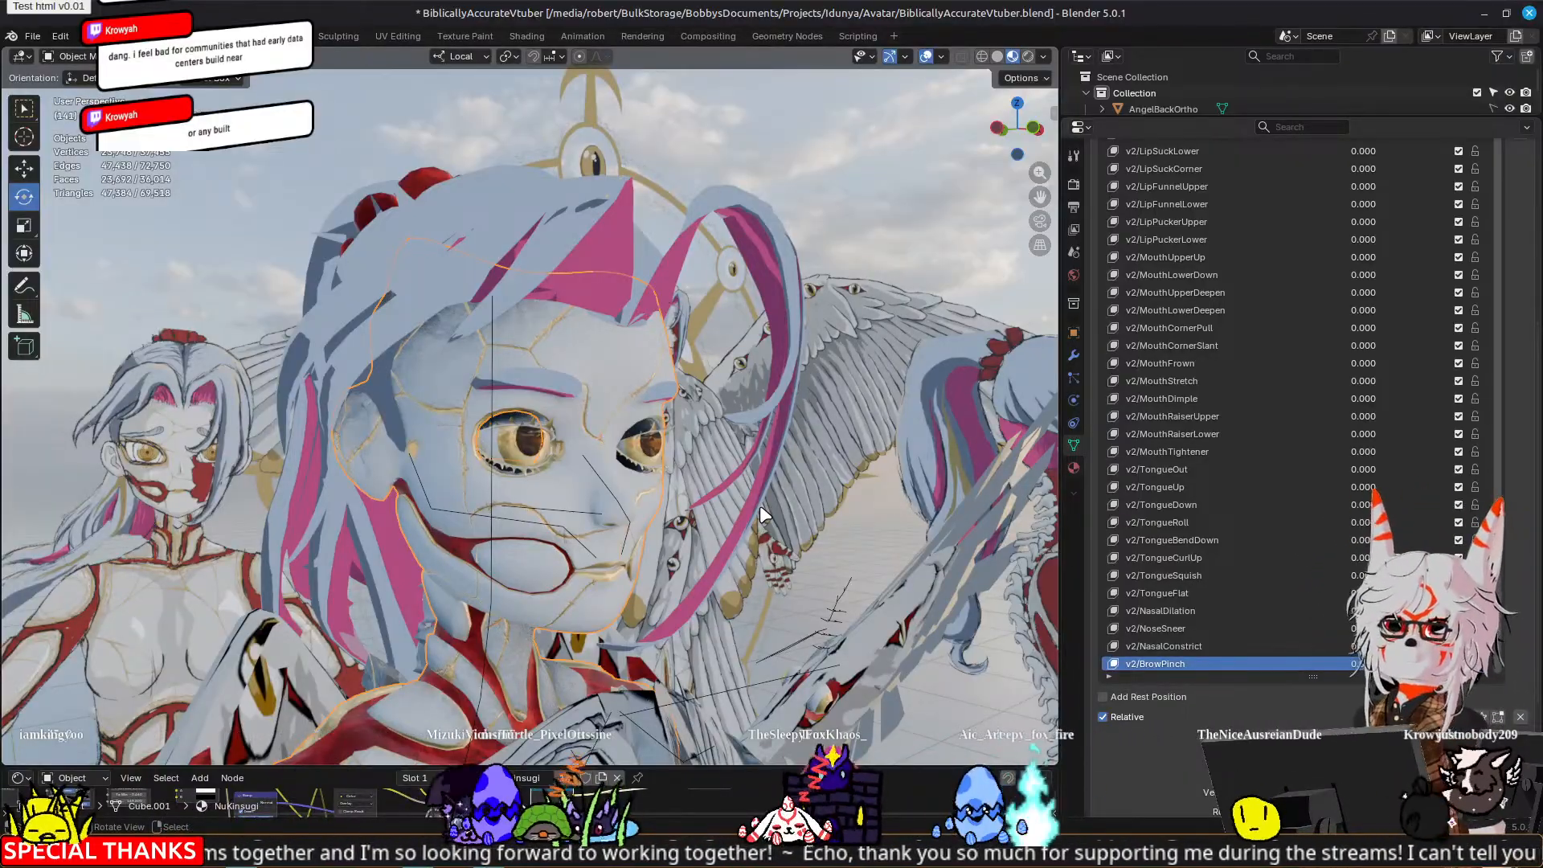
scroll(744, 441, "up", 5)
middle_click_drag(745, 441, 800, 435)
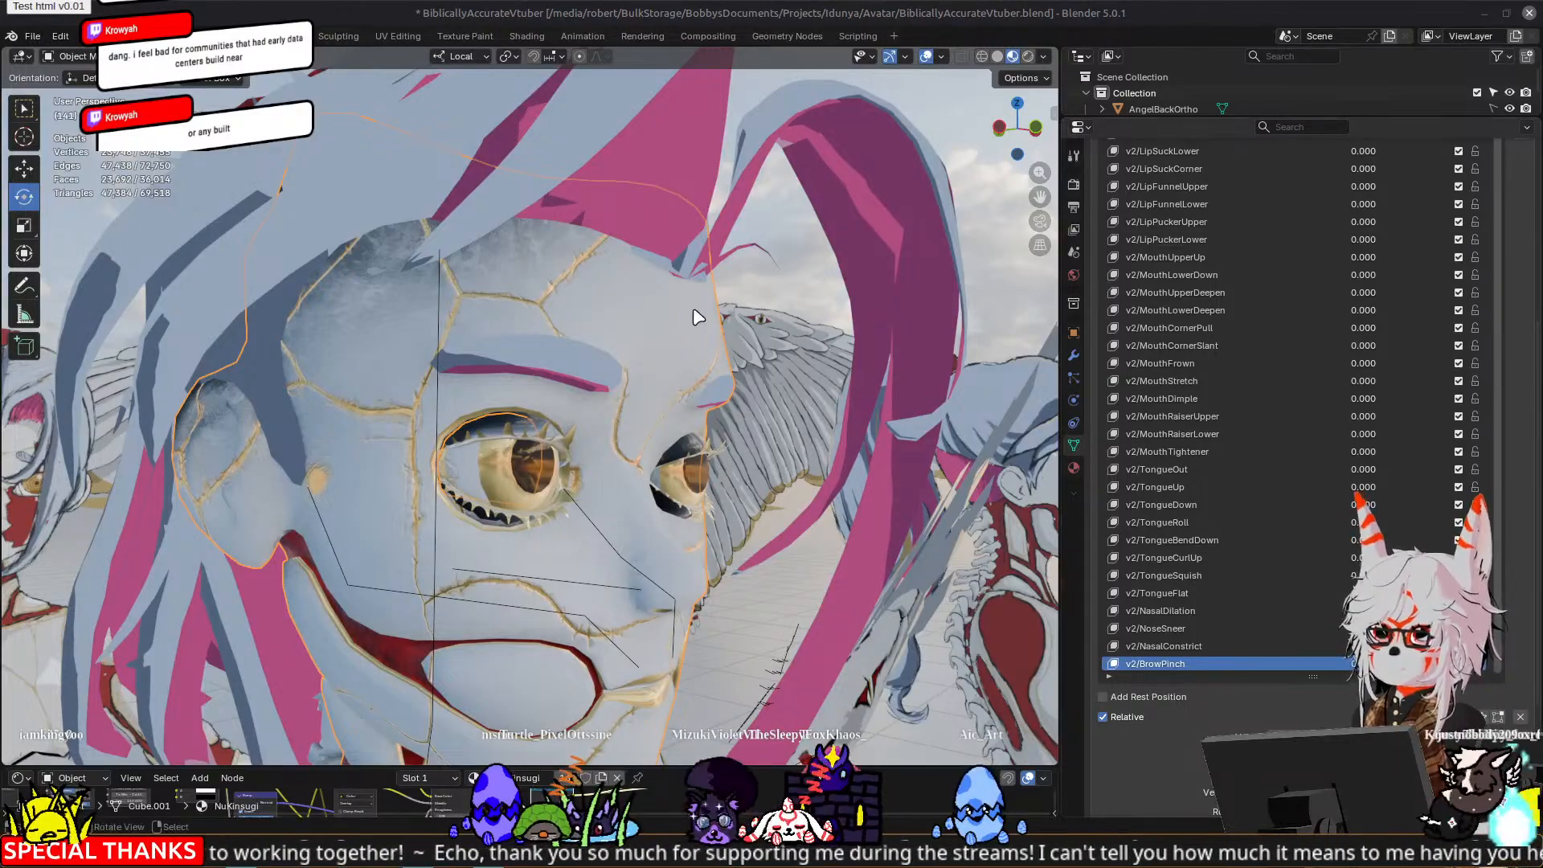
middle_click_drag(979, 392, 888, 299)
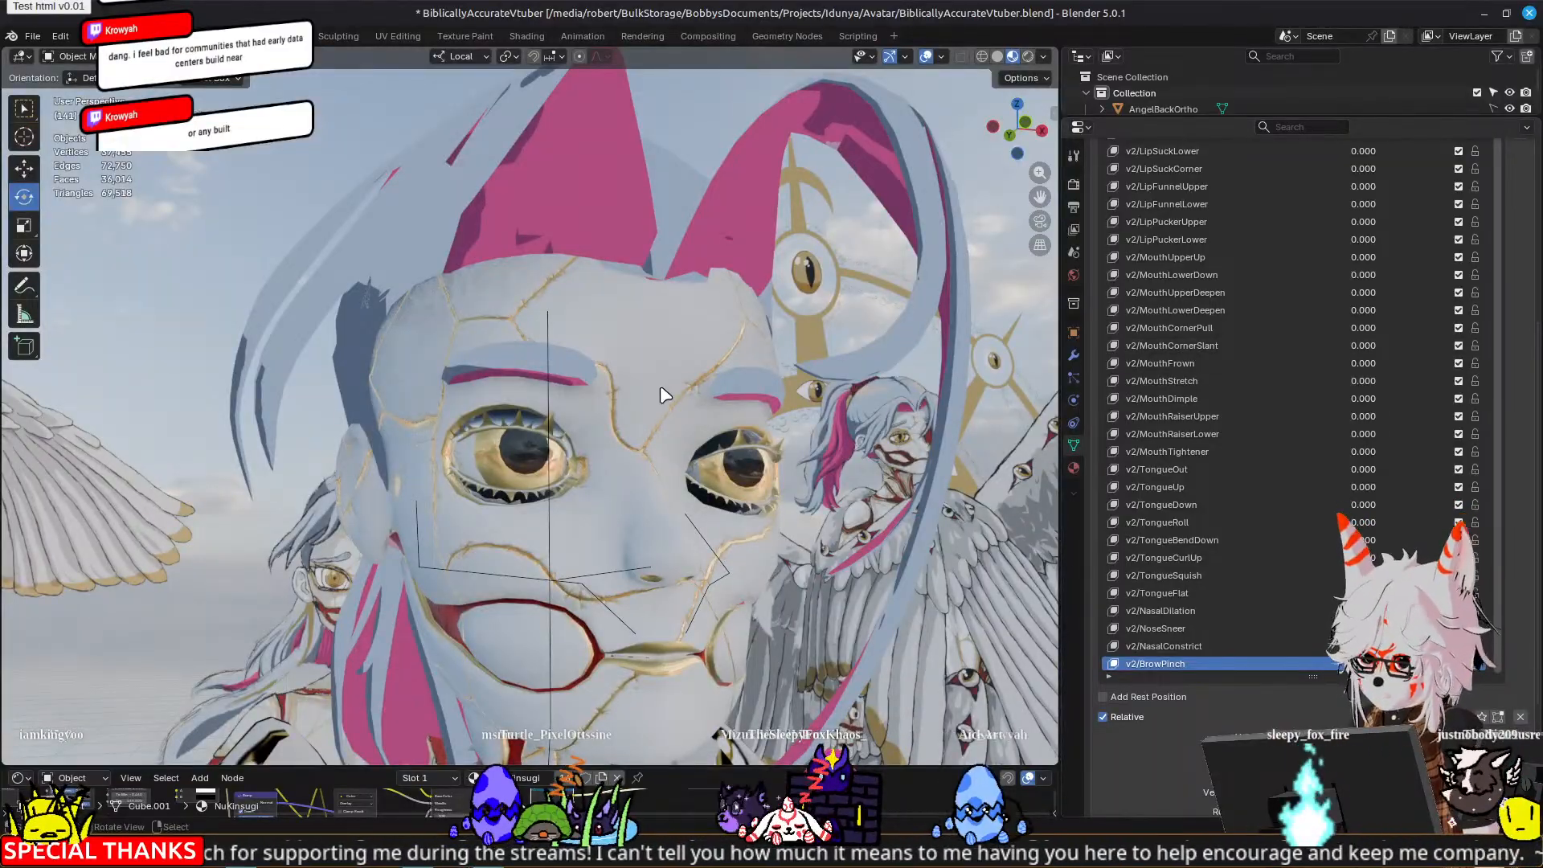
Step: Examine the pinched eyebrows up close and the whole face from the front and both oblique sides
middle_click_drag(661, 389, 545, 413)
scroll(634, 392, "up", 2)
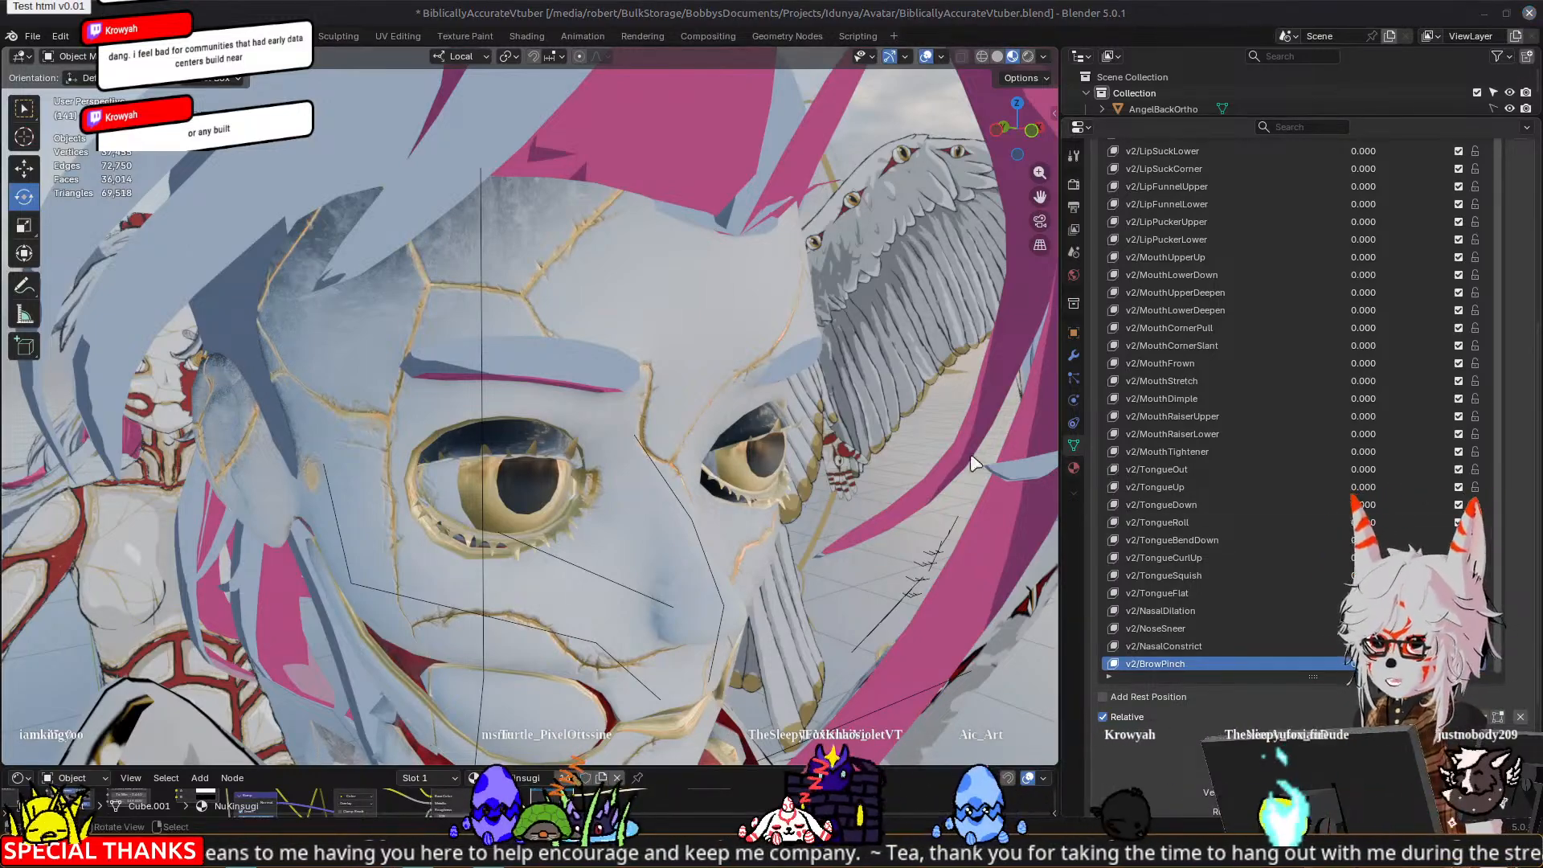
middle_click_drag(877, 424, 872, 427)
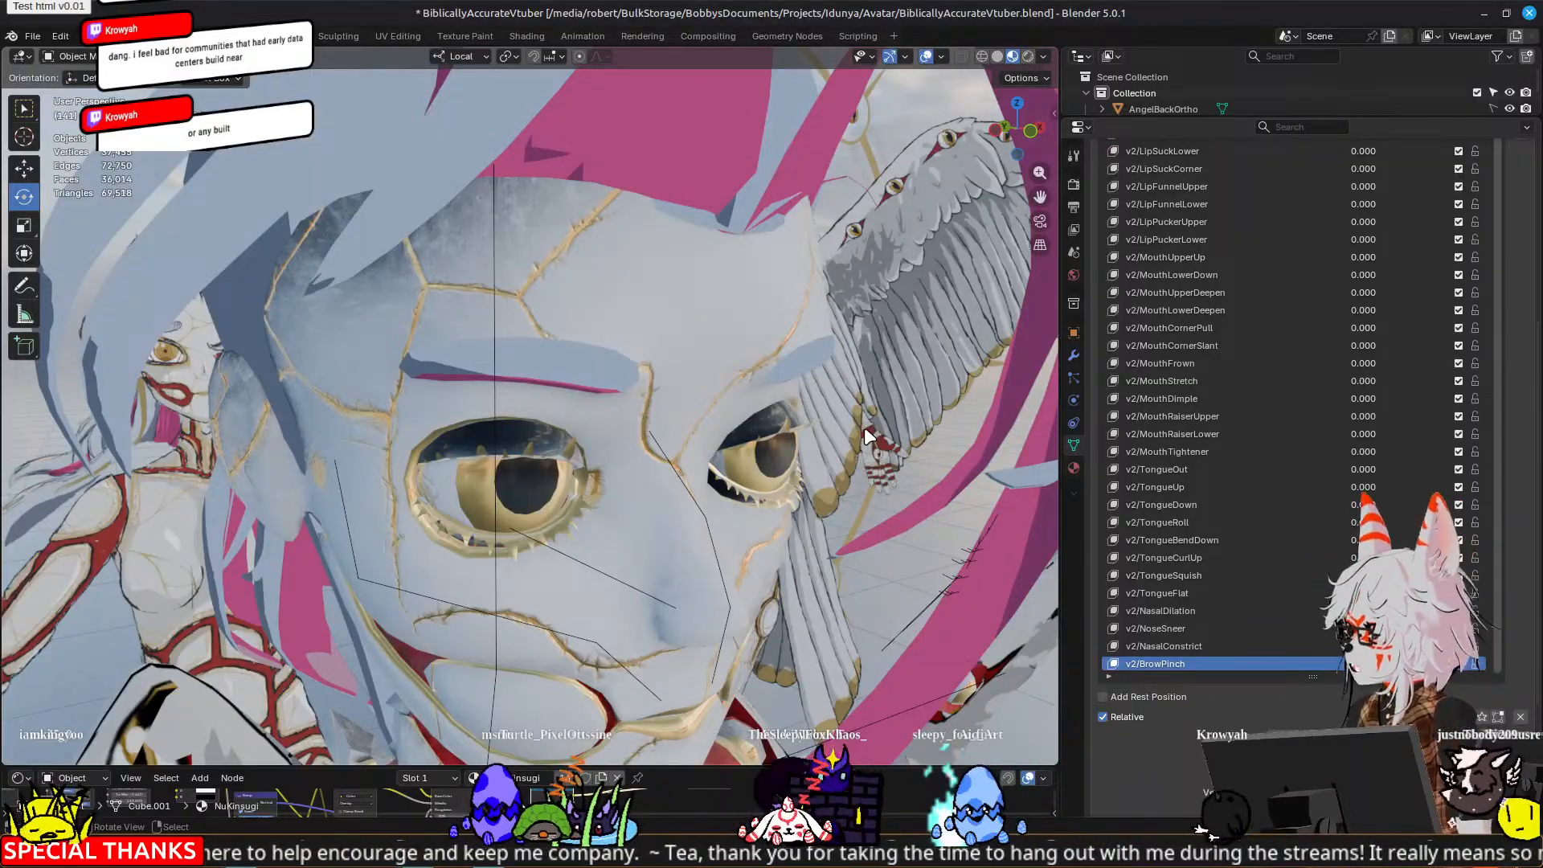
middle_click_drag(822, 461, 817, 450)
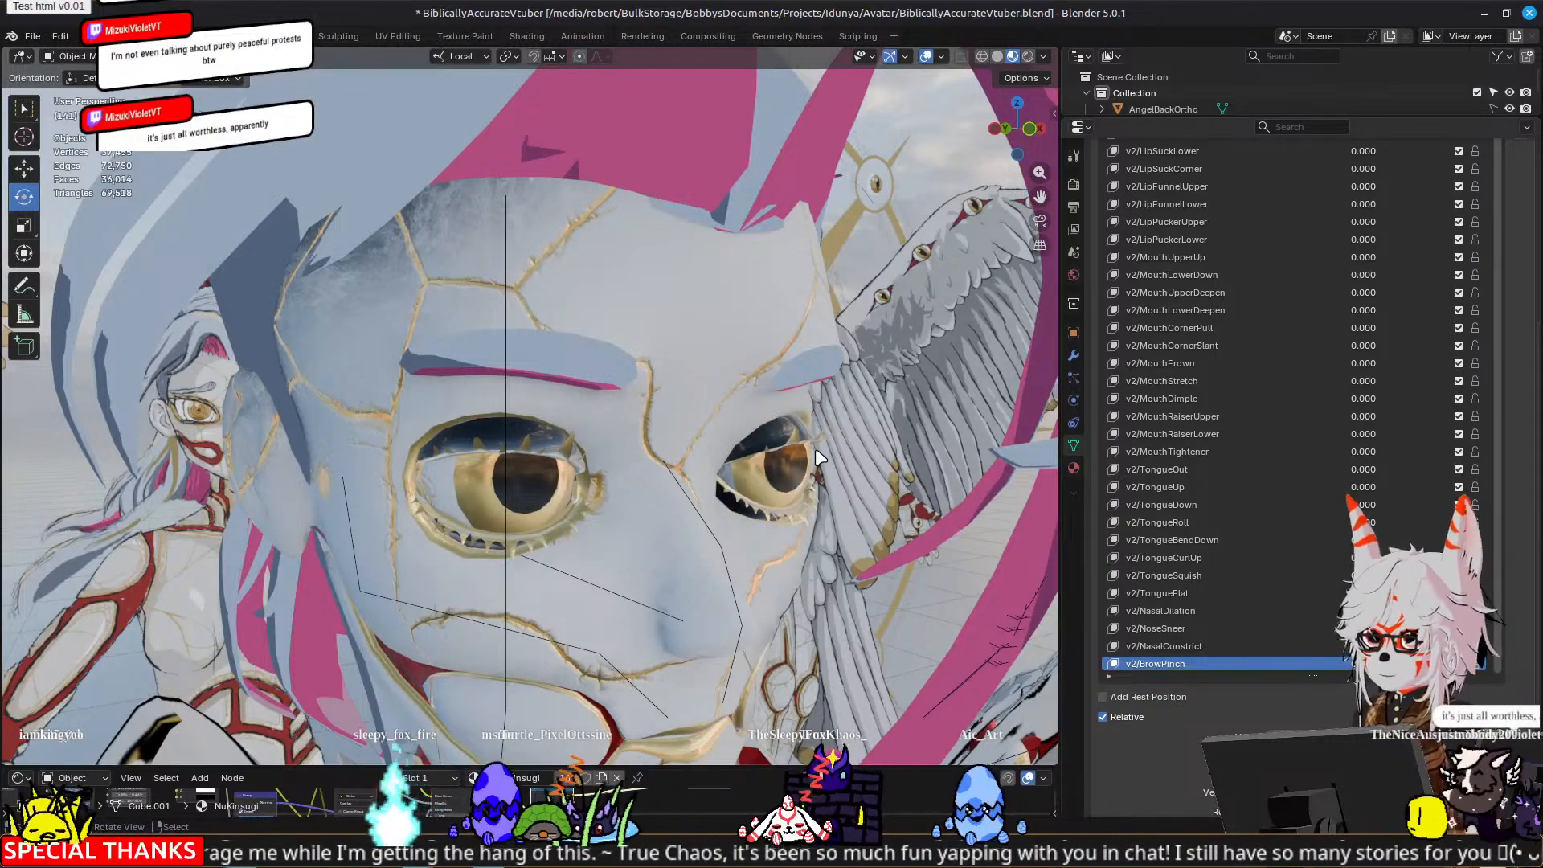
middle_click_drag(665, 326, 778, 335)
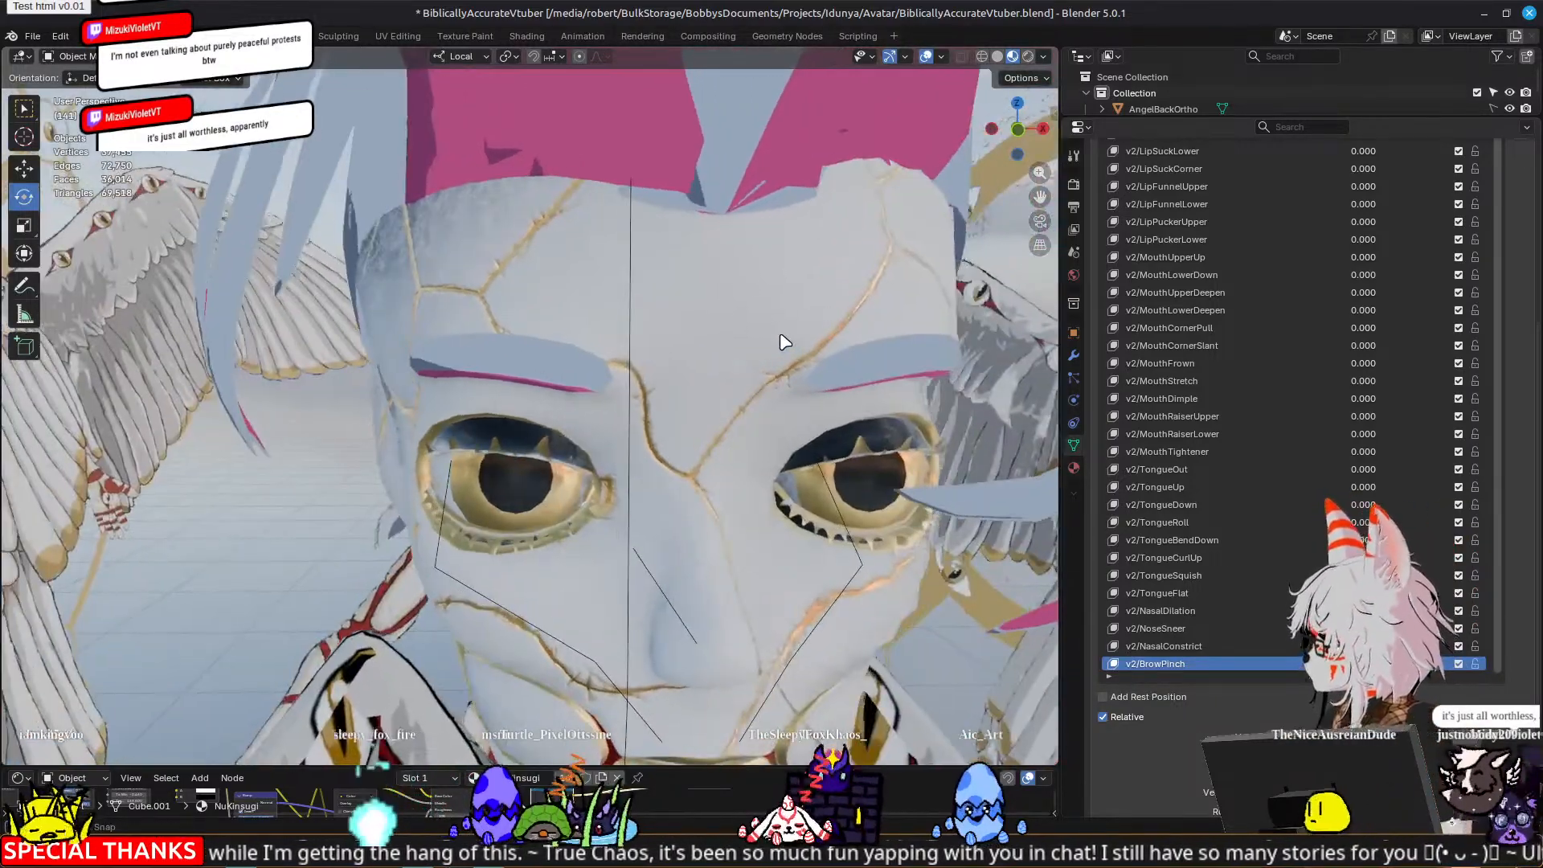
scroll(778, 335, "down", 4)
middle_click_drag(872, 468, 587, 359)
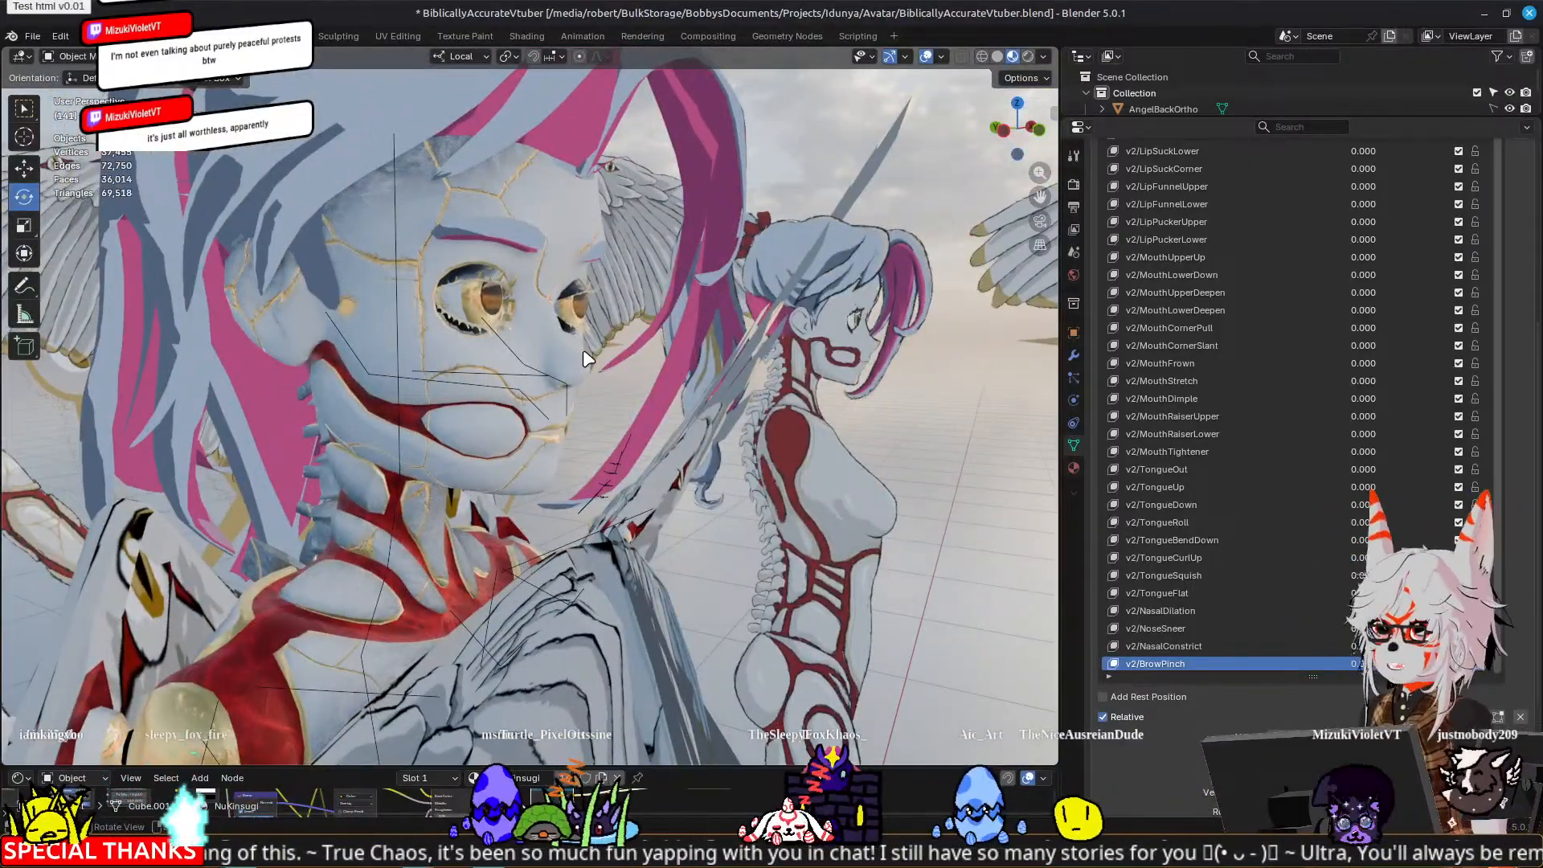
middle_click_drag(706, 384, 864, 423)
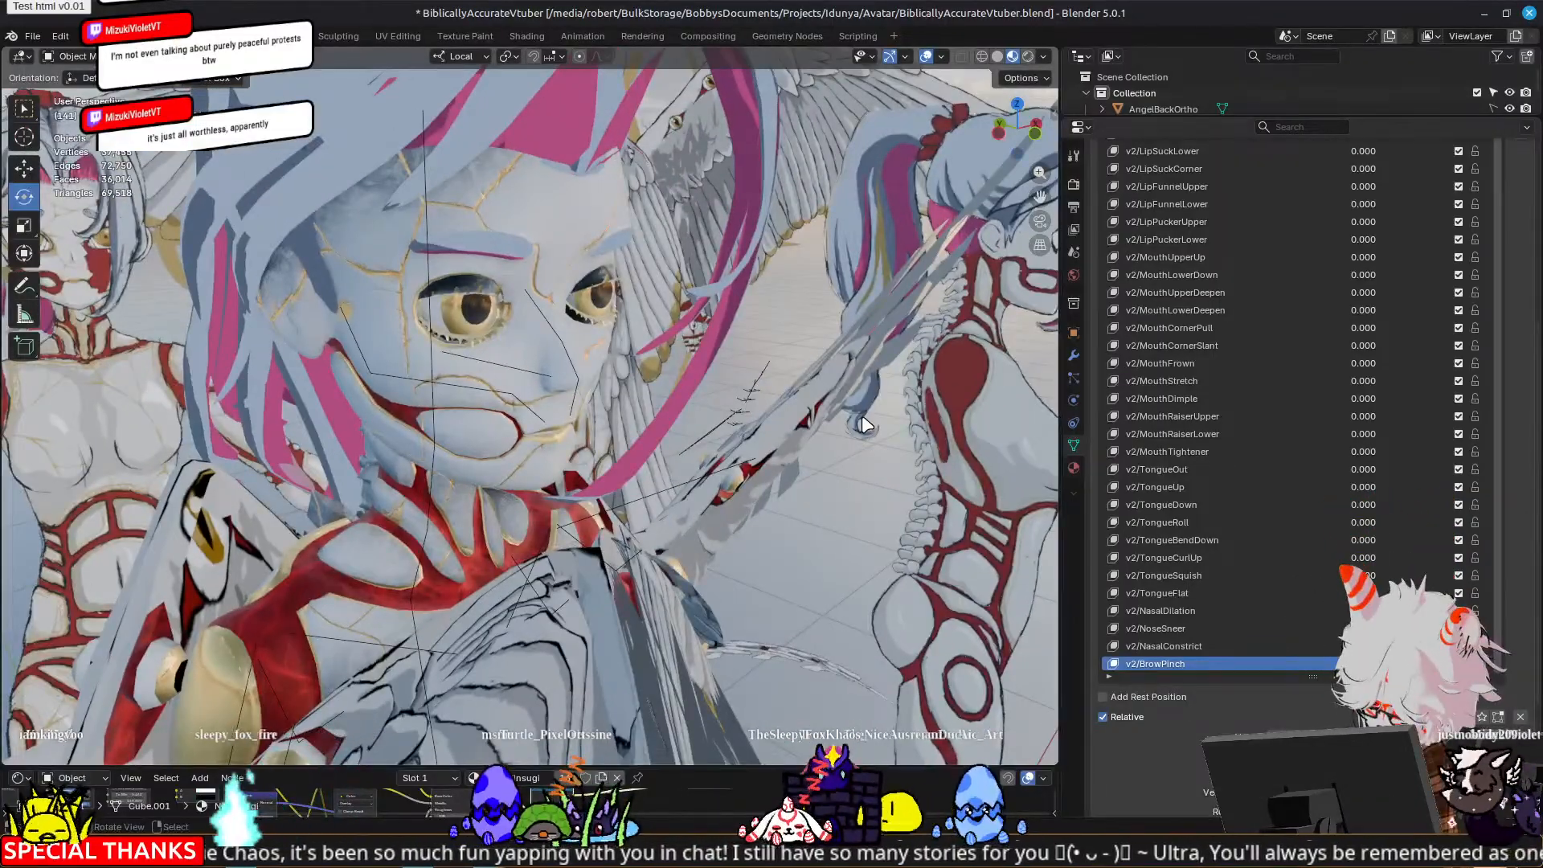
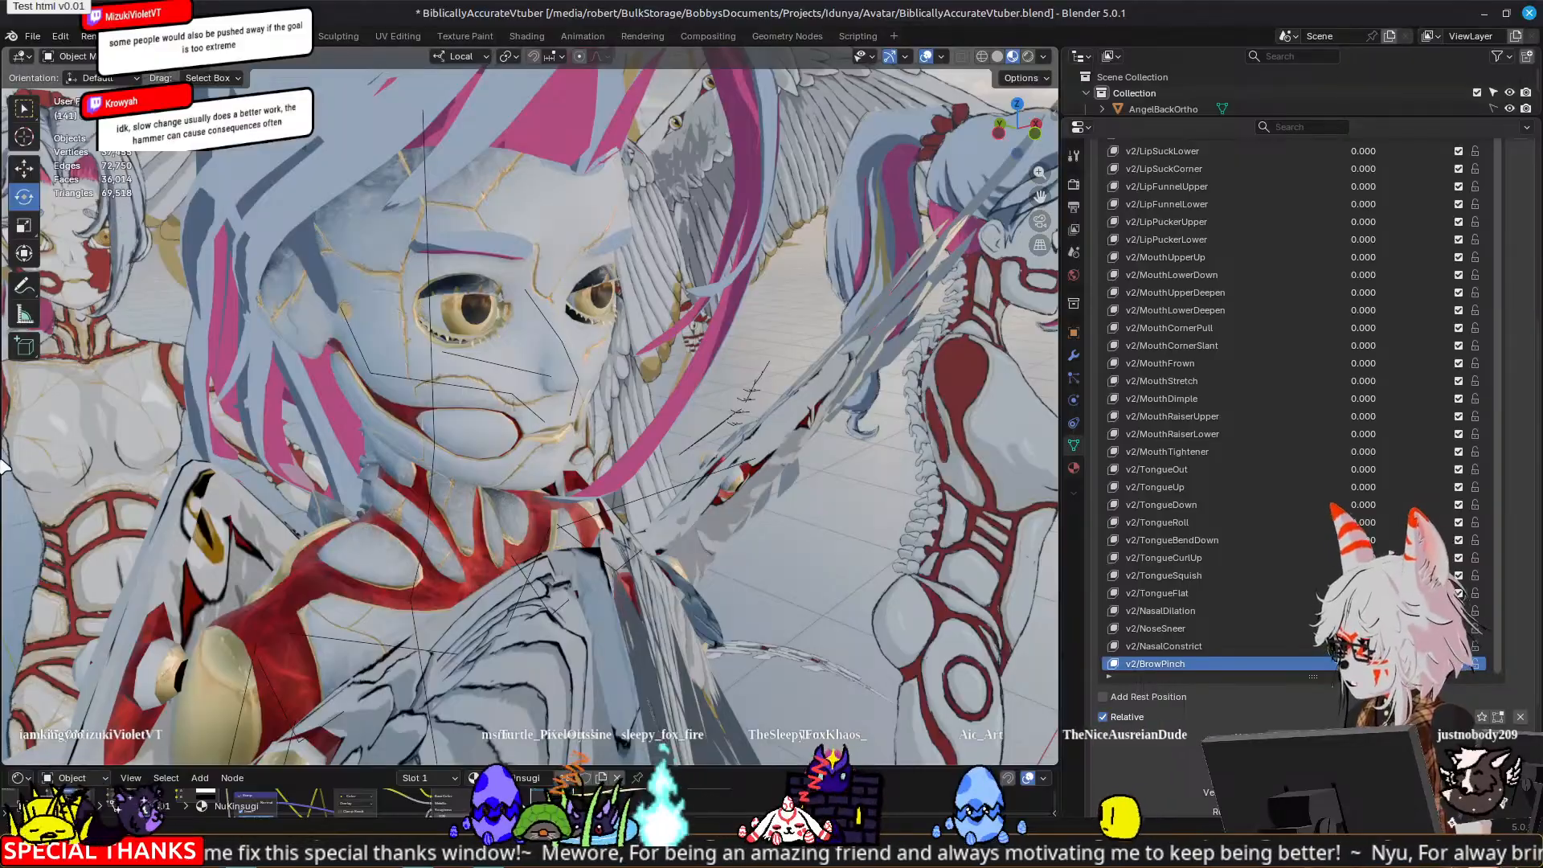
middle_click_drag(789, 422, 754, 419)
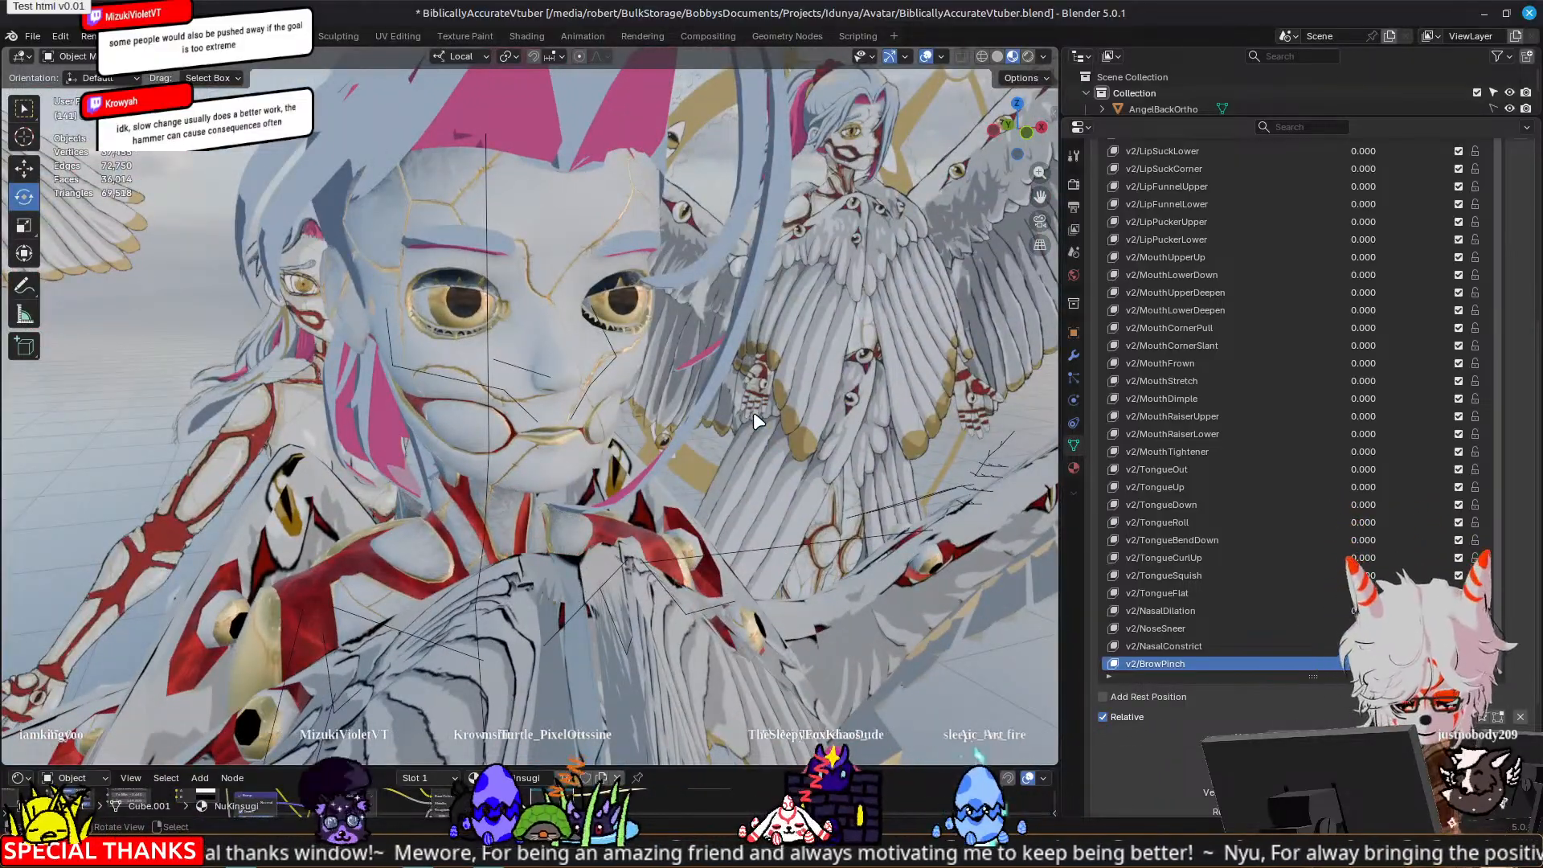
middle_click_drag(739, 399, 780, 462)
scroll(764, 483, "up", 2)
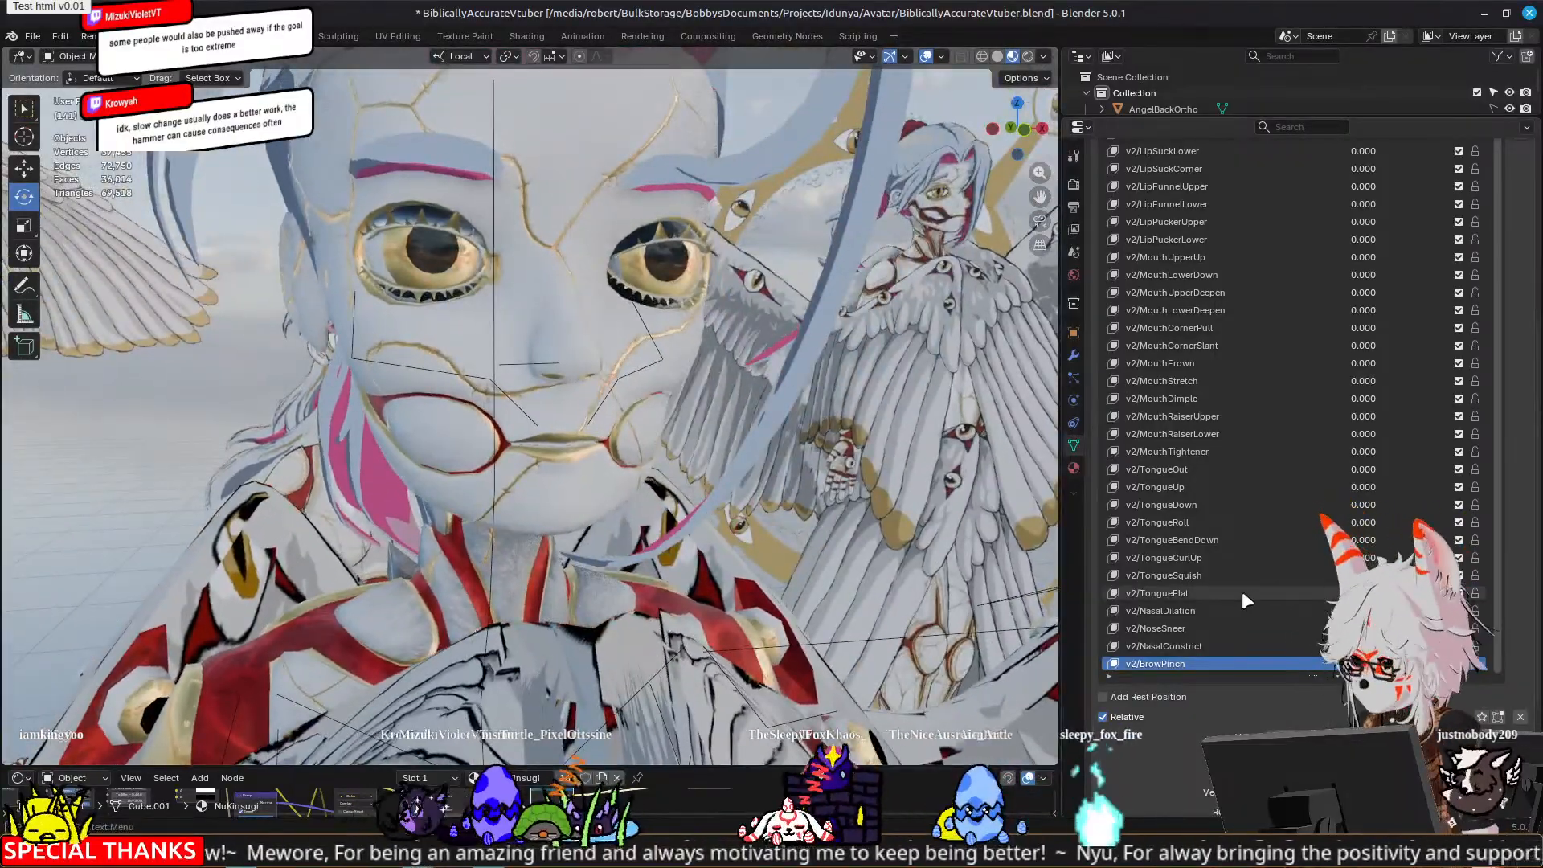
Step: Add a new shape key below v2/BrowPinch and name it v2/BrowLowerer
scroll(1521, 518, "up", 5)
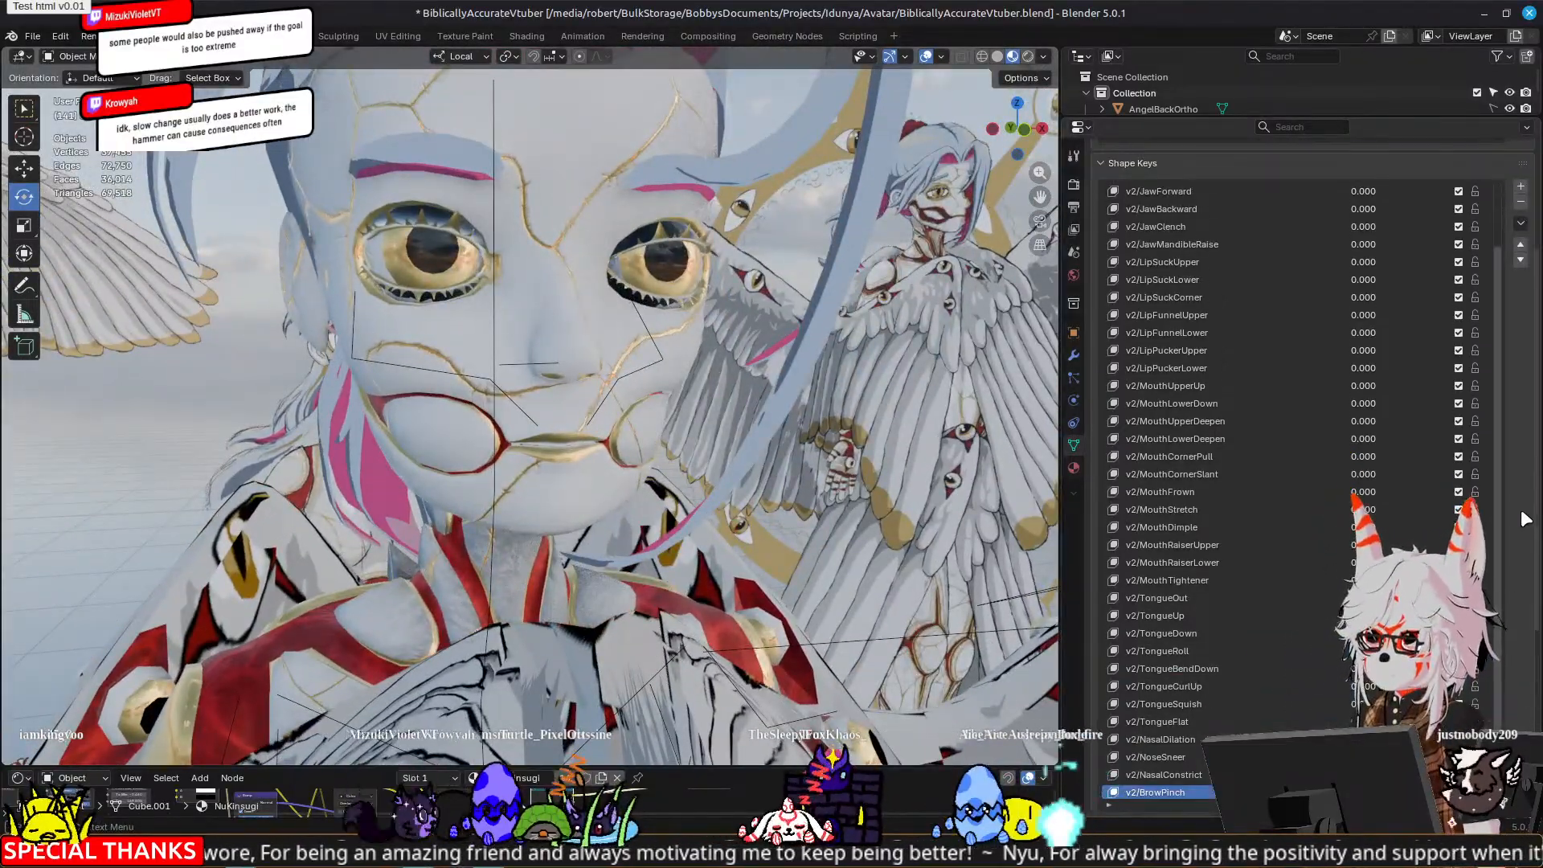
scroll(1522, 515, "down", 2)
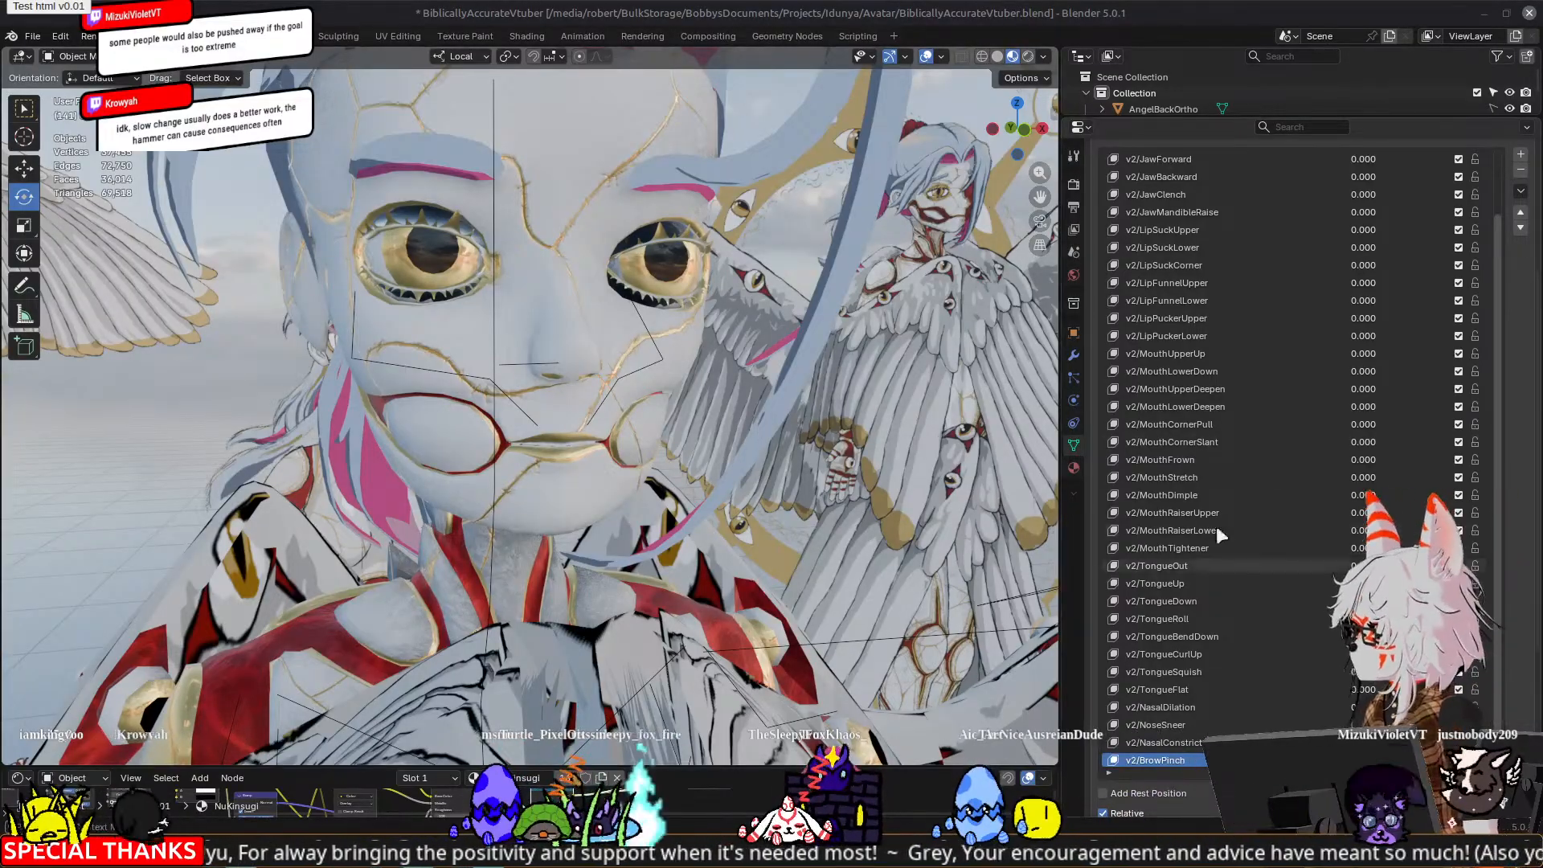
left_click(1521, 154)
double_click(1145, 758)
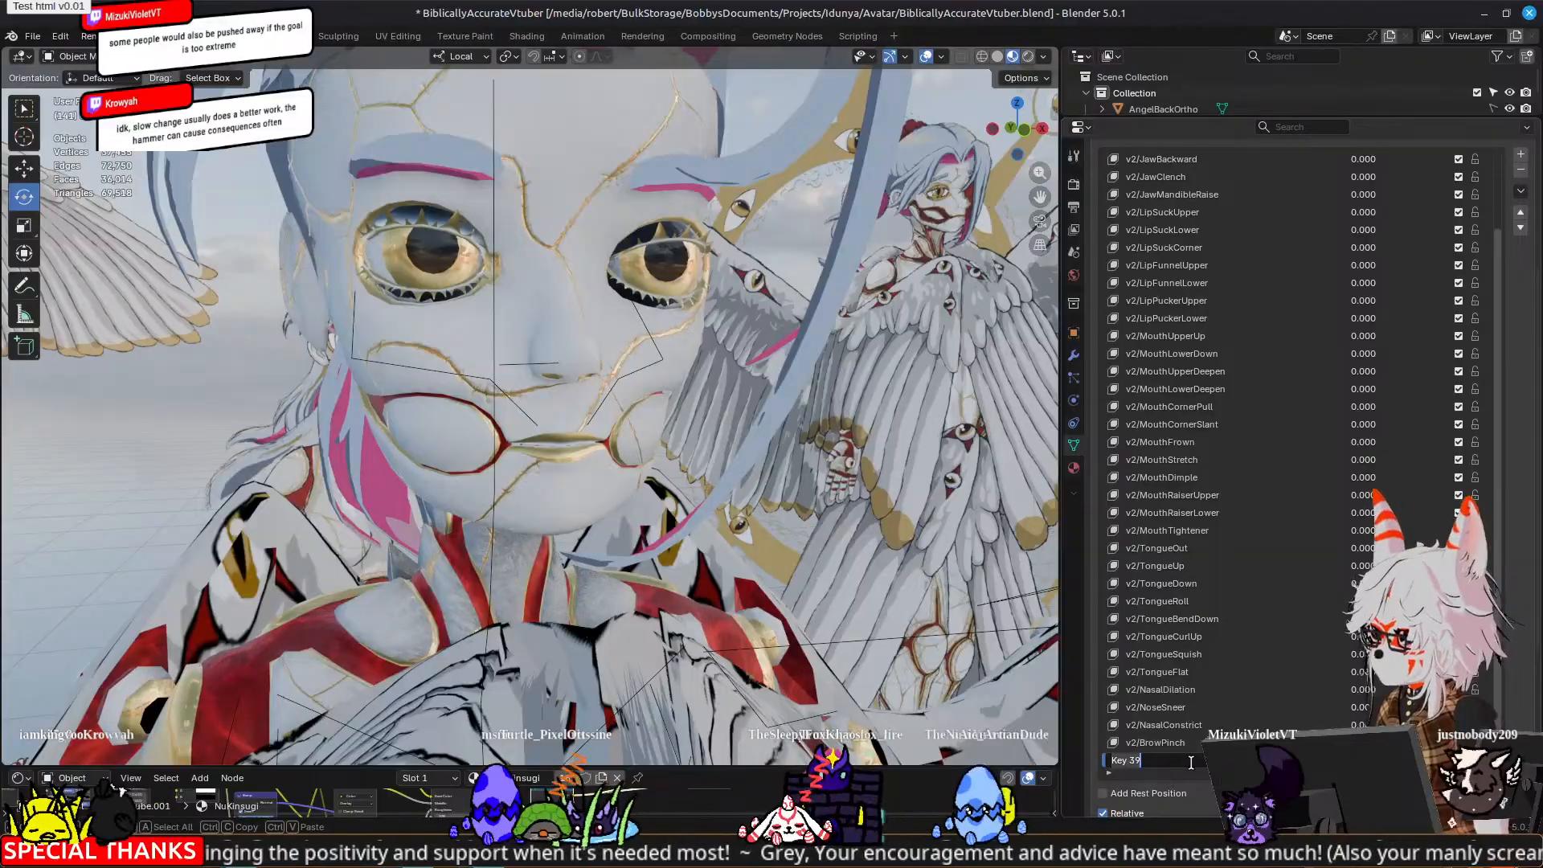
type("v2/")
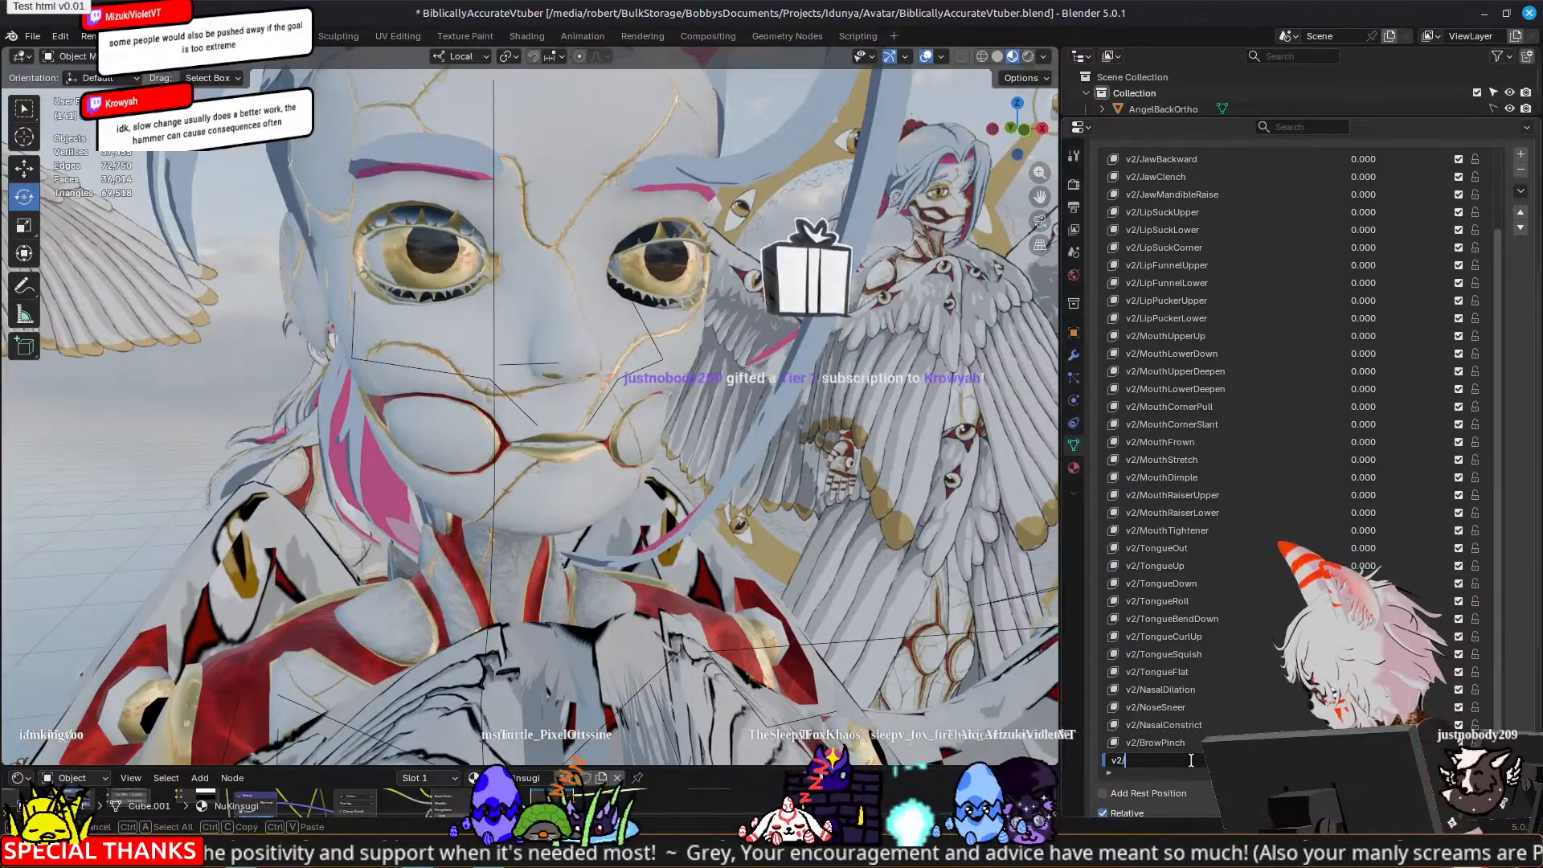
type("BrowLowerer")
key("Return")
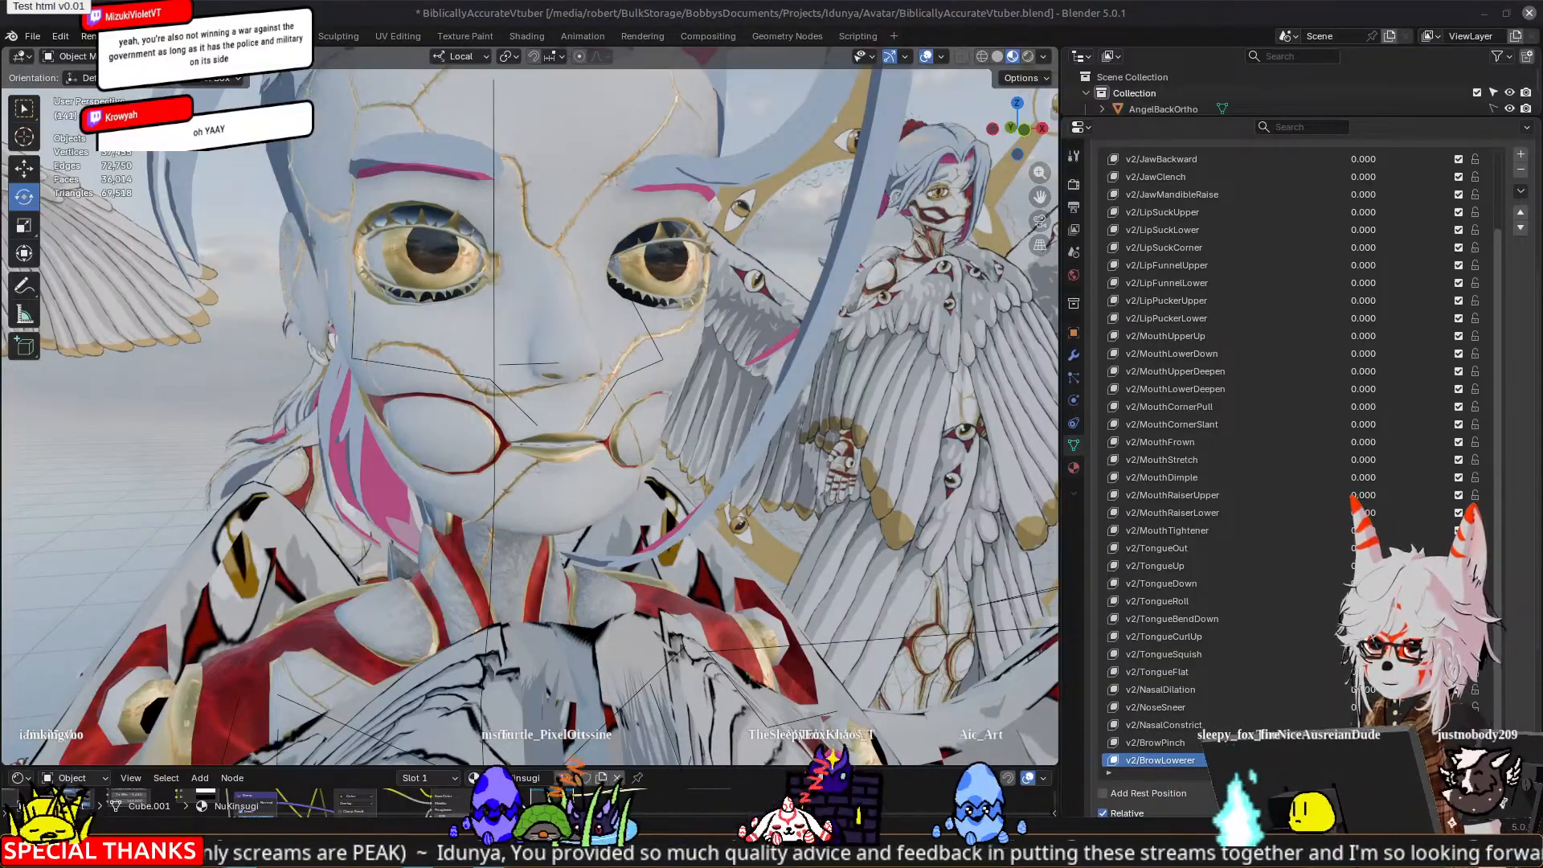
mouse_move(346, 436)
middle_mouse_down()
mouse_move(408, 432)
mouse_move(363, 444)
middle_mouse_up()
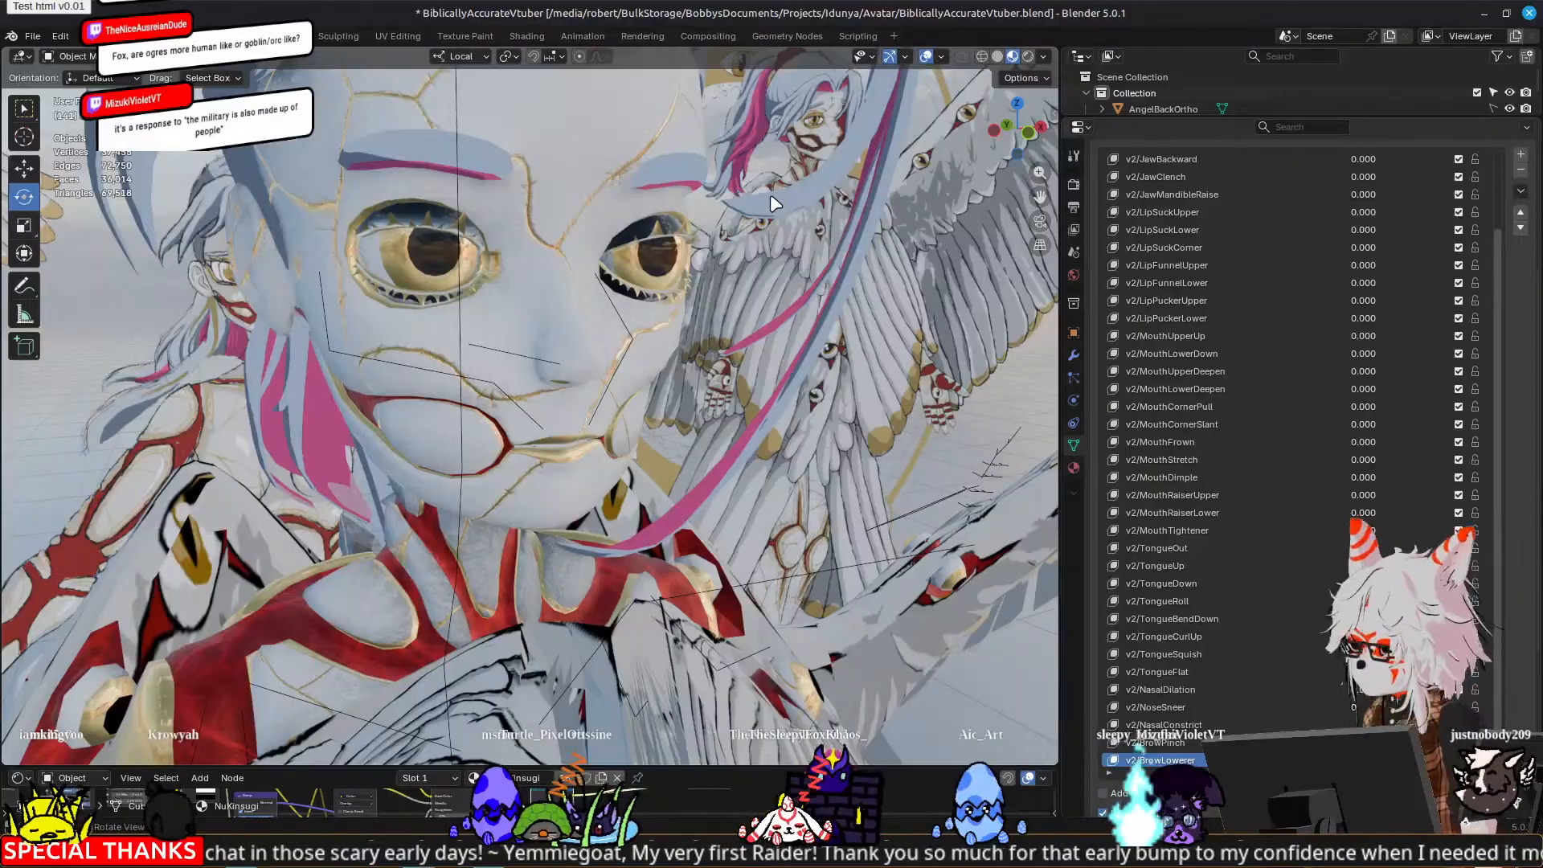
middle_click_drag(770, 195, 523, 352)
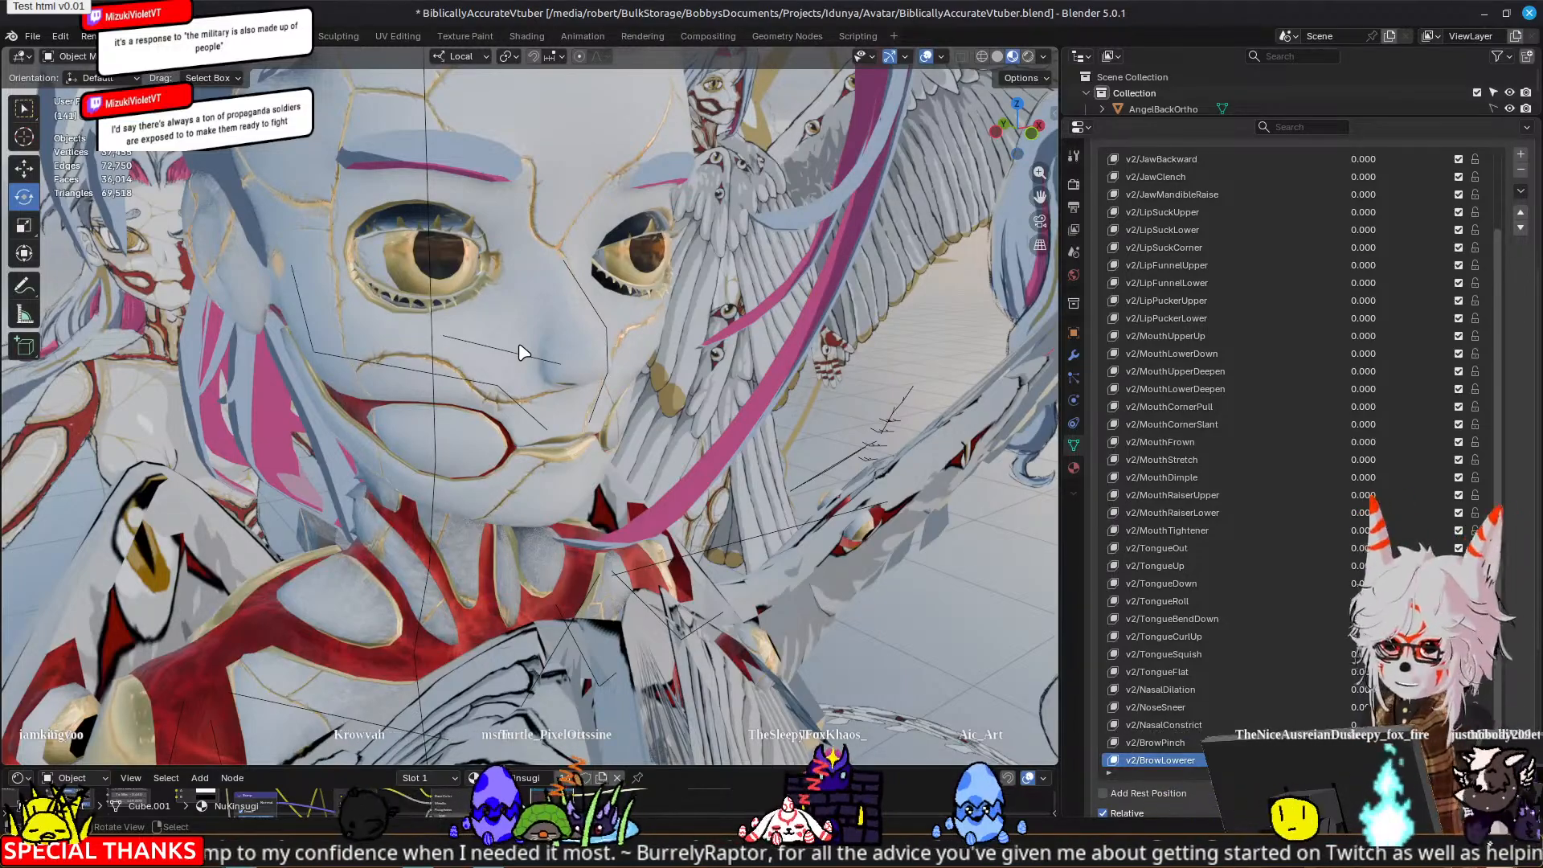
mouse_move(524, 442)
middle_mouse_down()
mouse_move(558, 445)
mouse_move(511, 428)
middle_mouse_up()
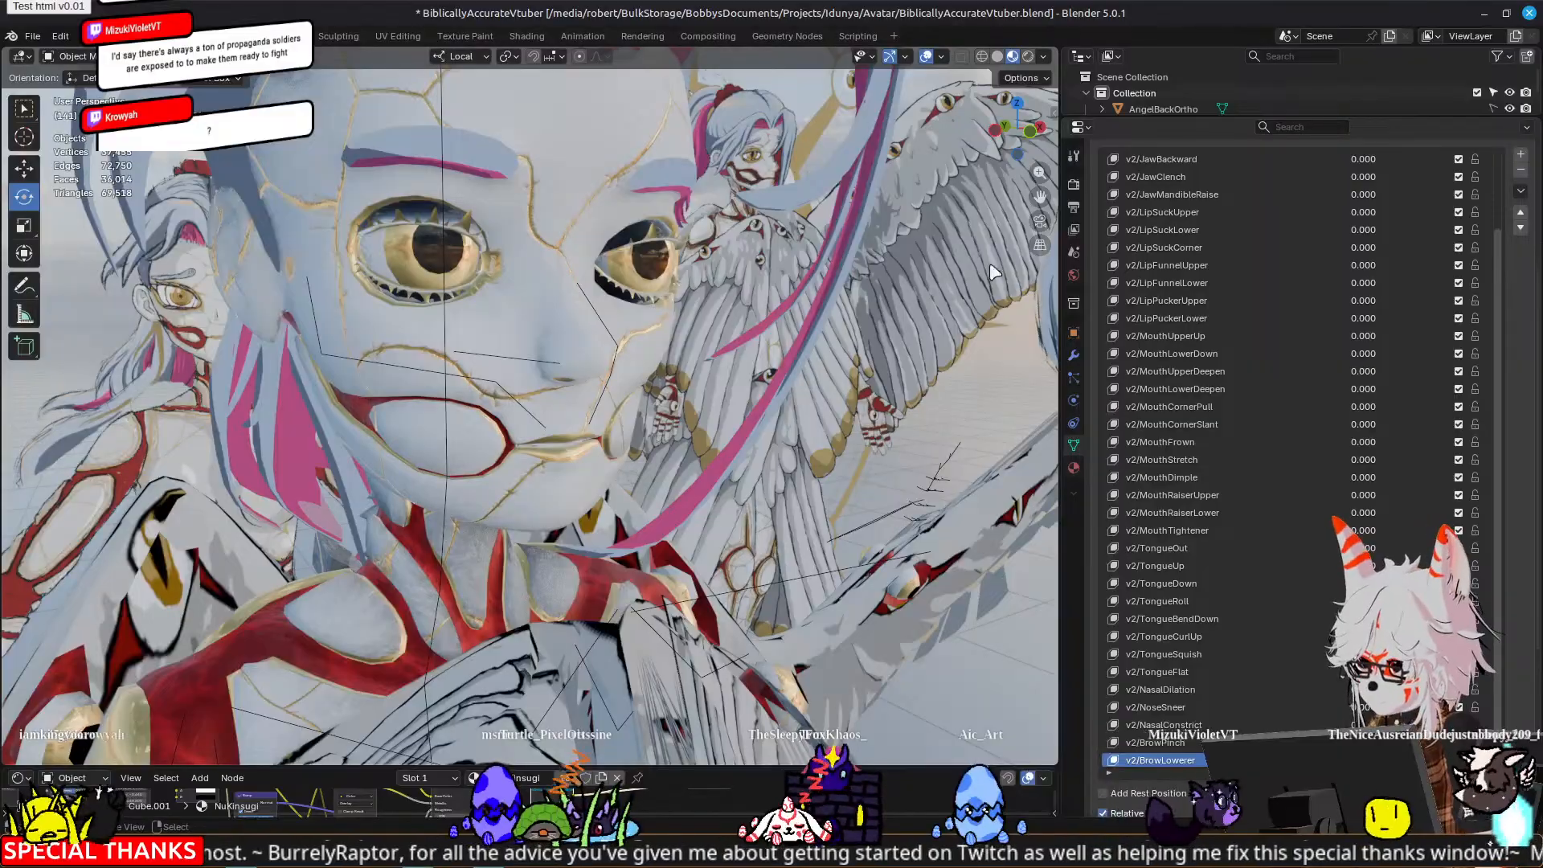
scroll(1522, 572, "down", 5)
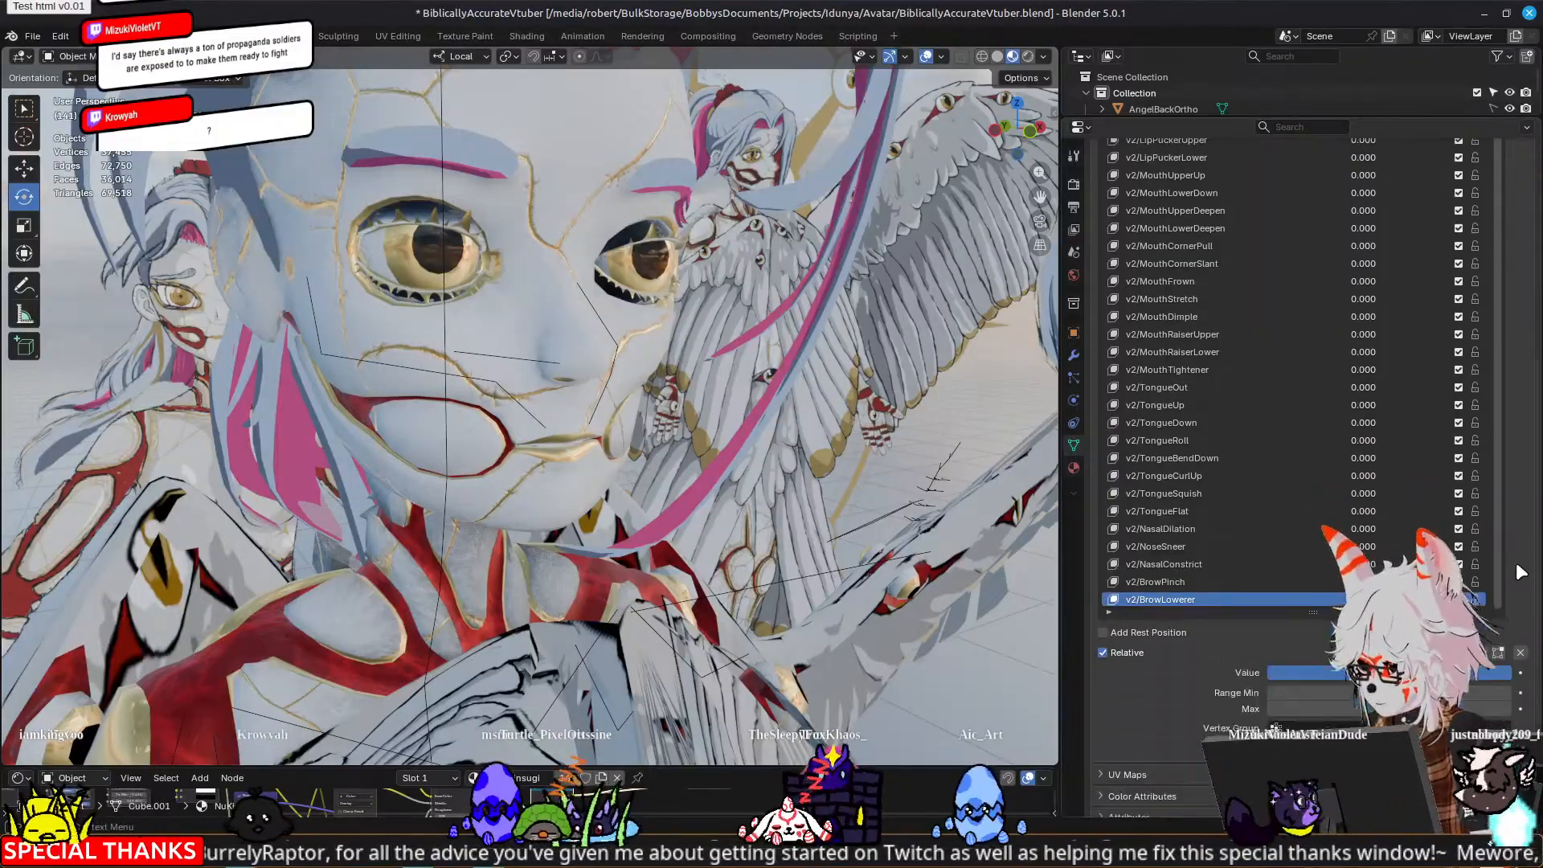
scroll(1521, 572, "up", 4)
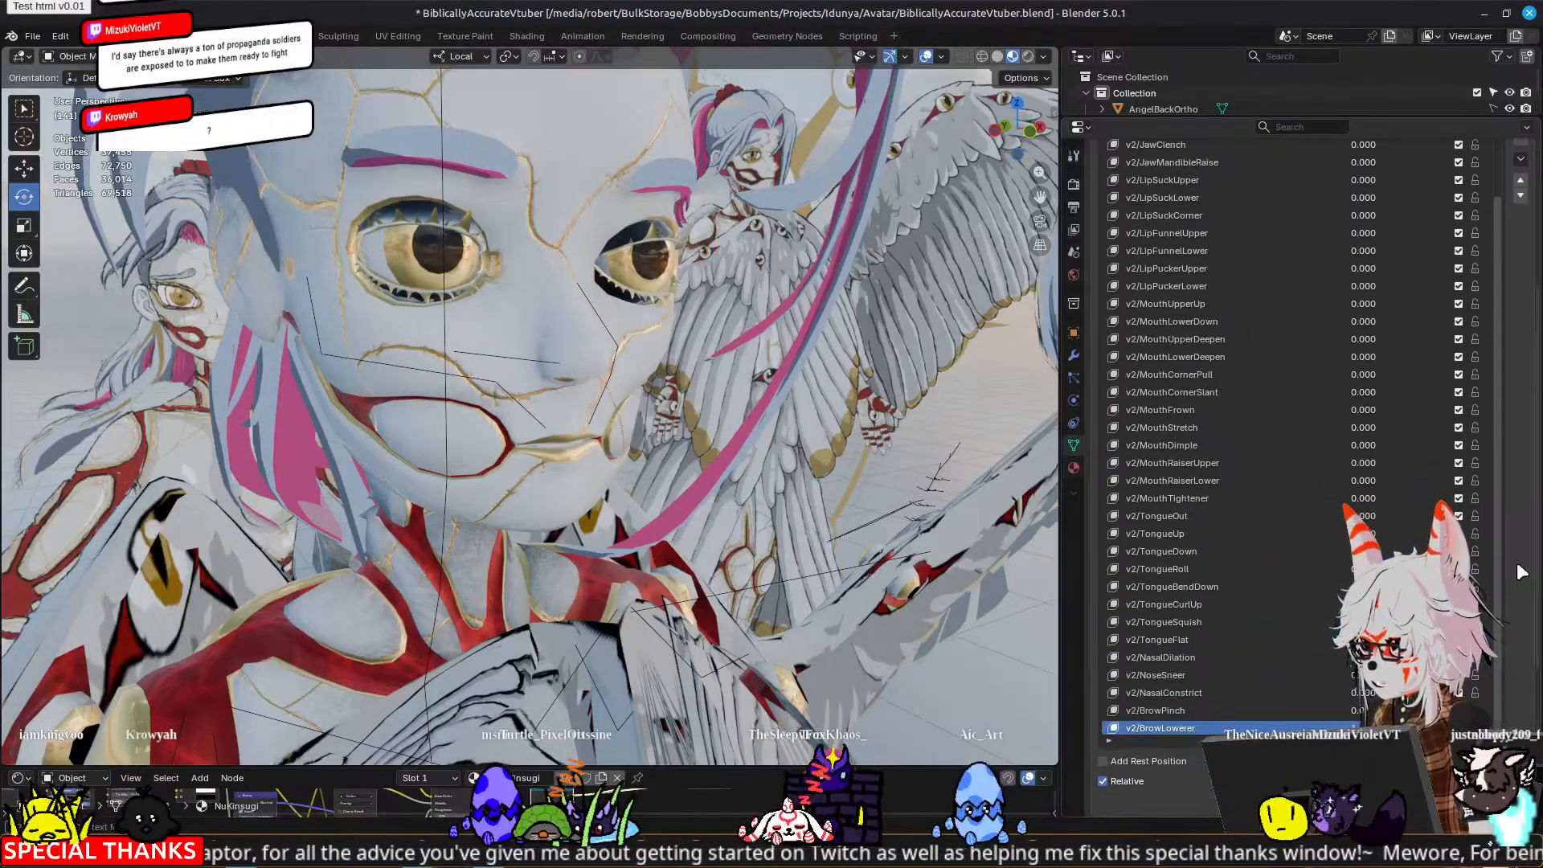
scroll(1521, 572, "up", 1)
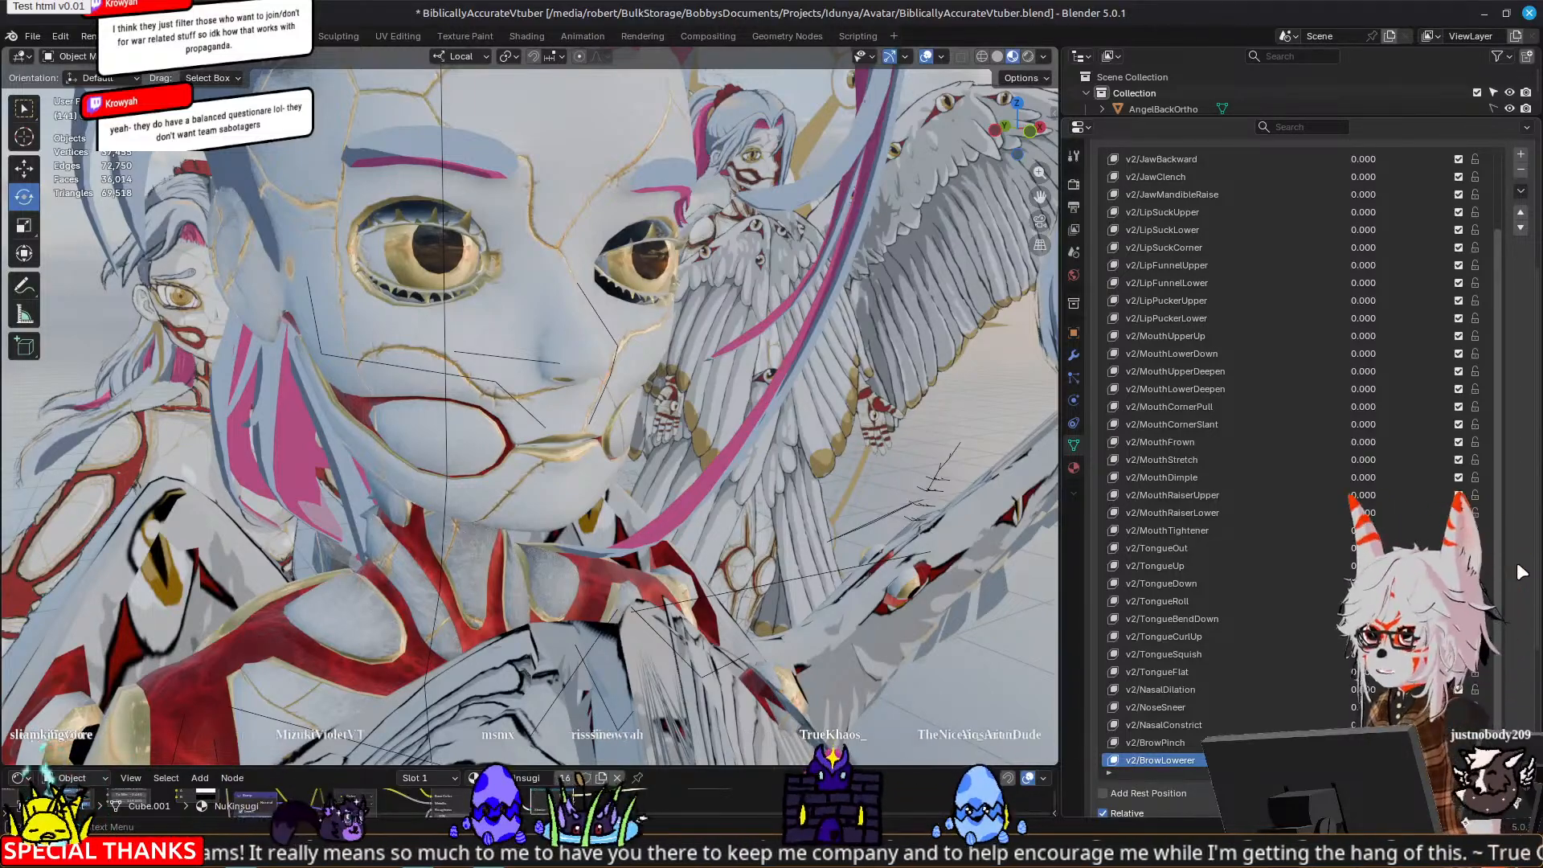
left_click(573, 306)
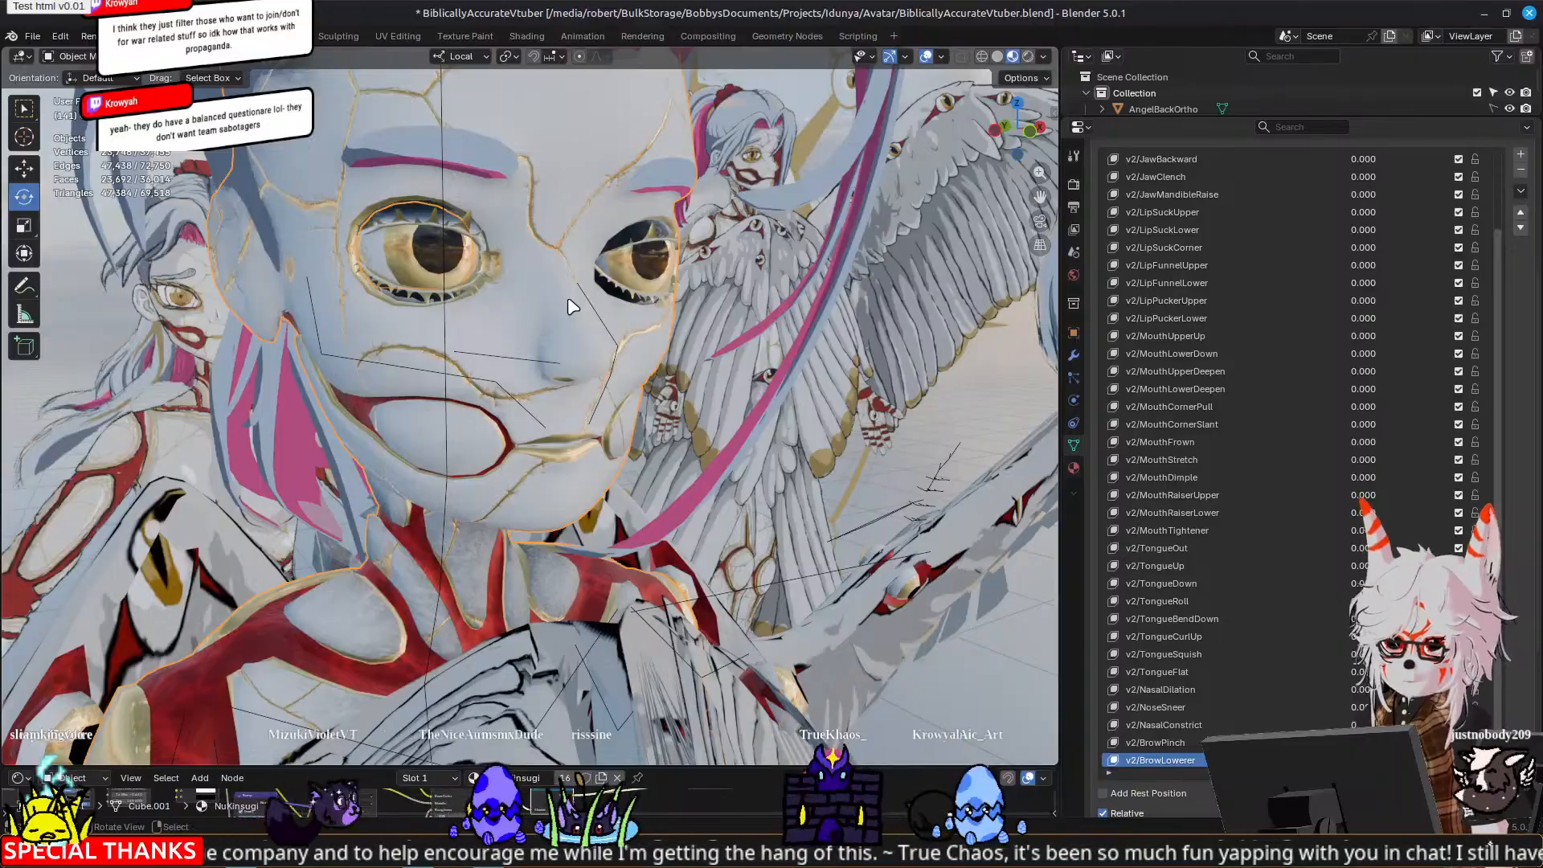
middle_click_drag(700, 354, 707, 361)
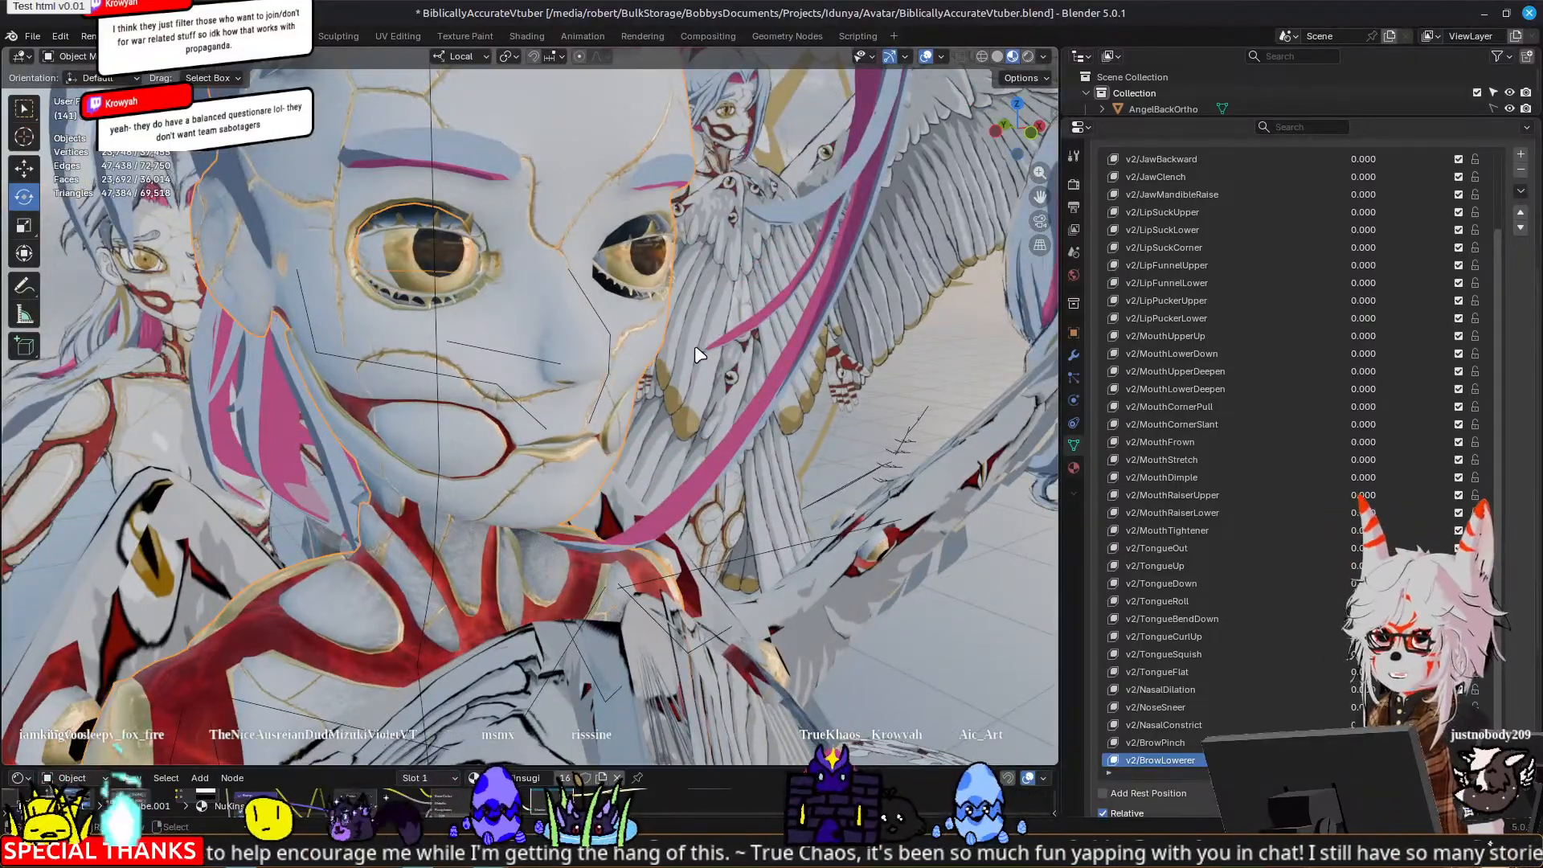
mouse_move(898, 359)
middle_mouse_down()
mouse_move(870, 362)
mouse_move(879, 352)
middle_mouse_up()
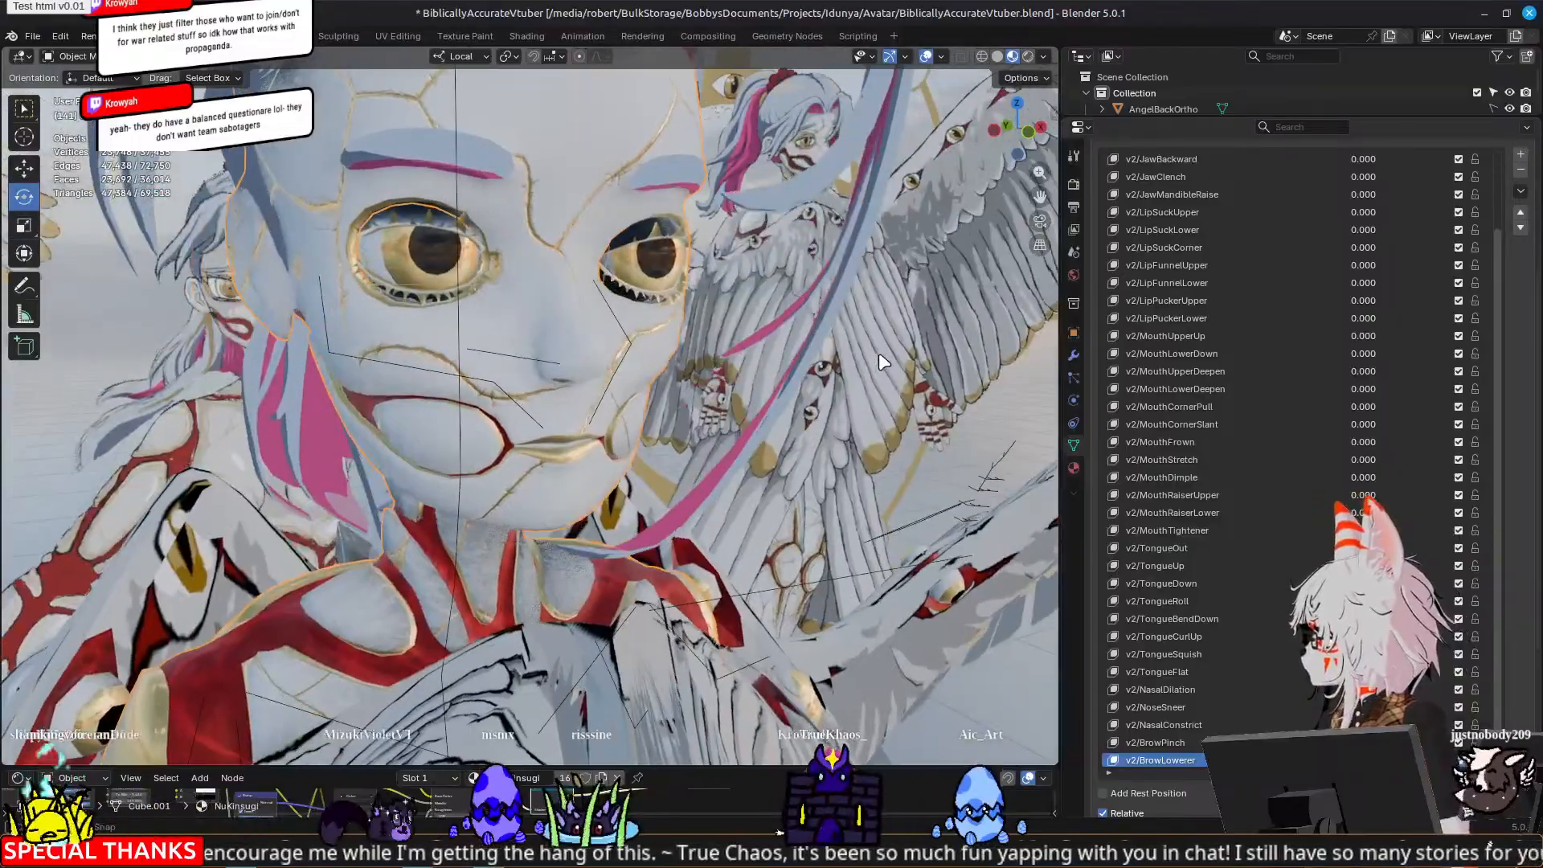
middle_click_drag(872, 424, 706, 408)
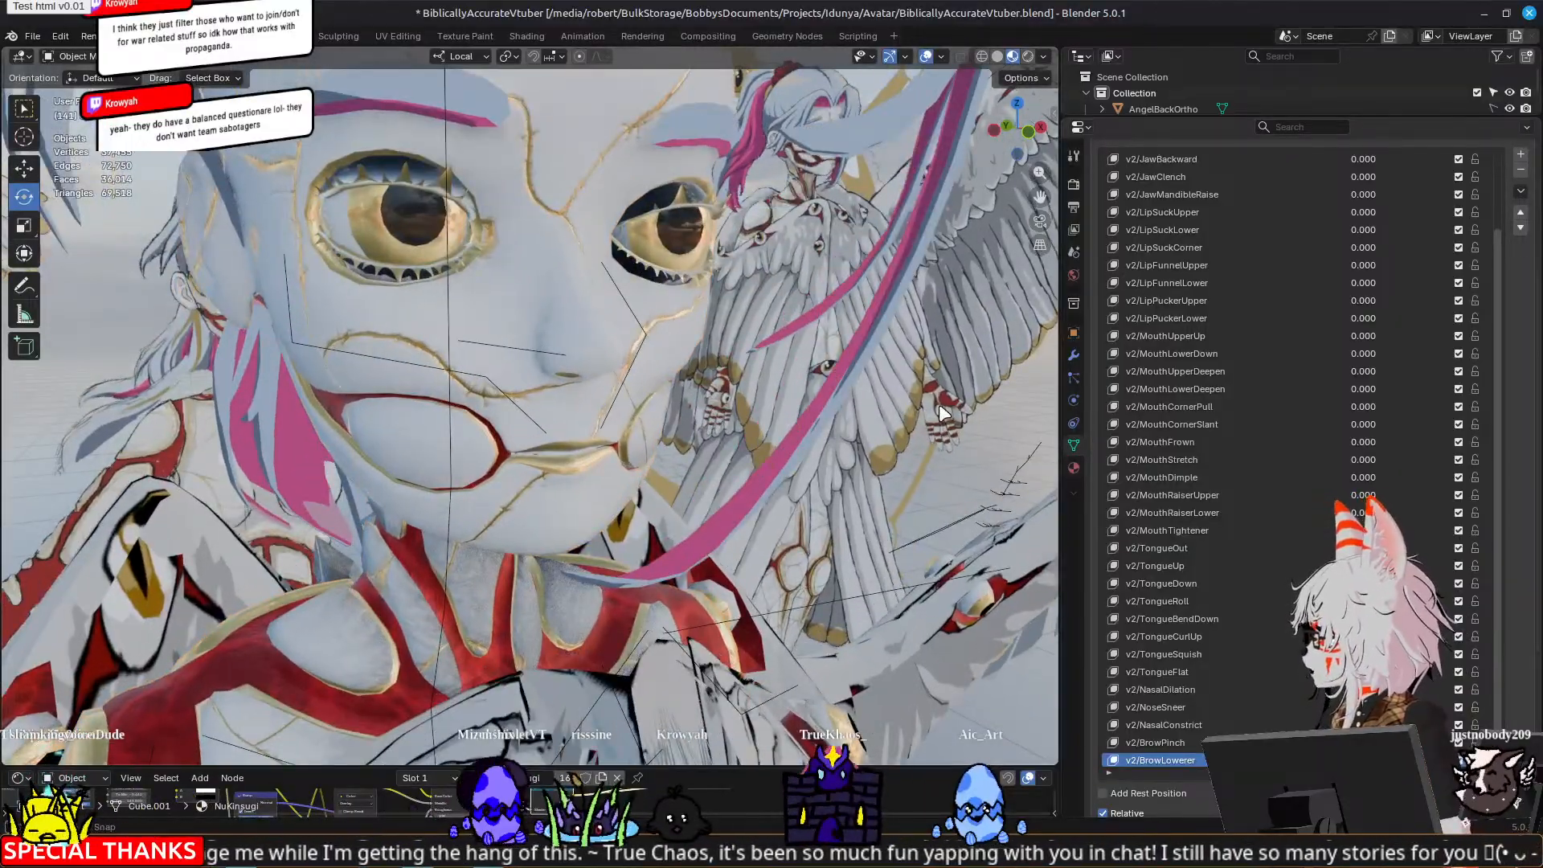
middle_click_drag(939, 403, 905, 397)
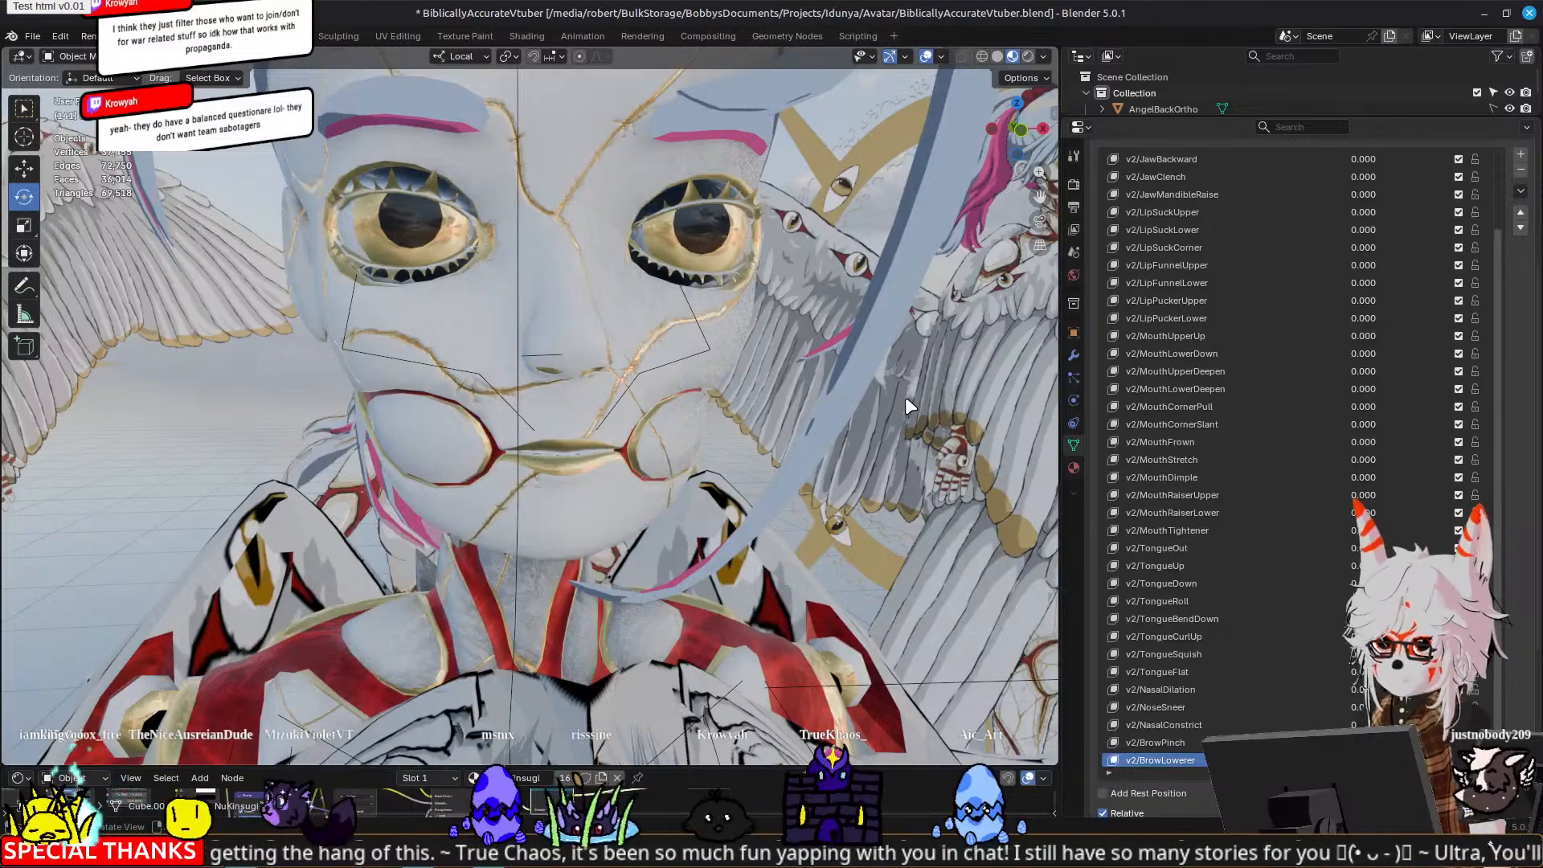
middle_click_drag(574, 376, 482, 393)
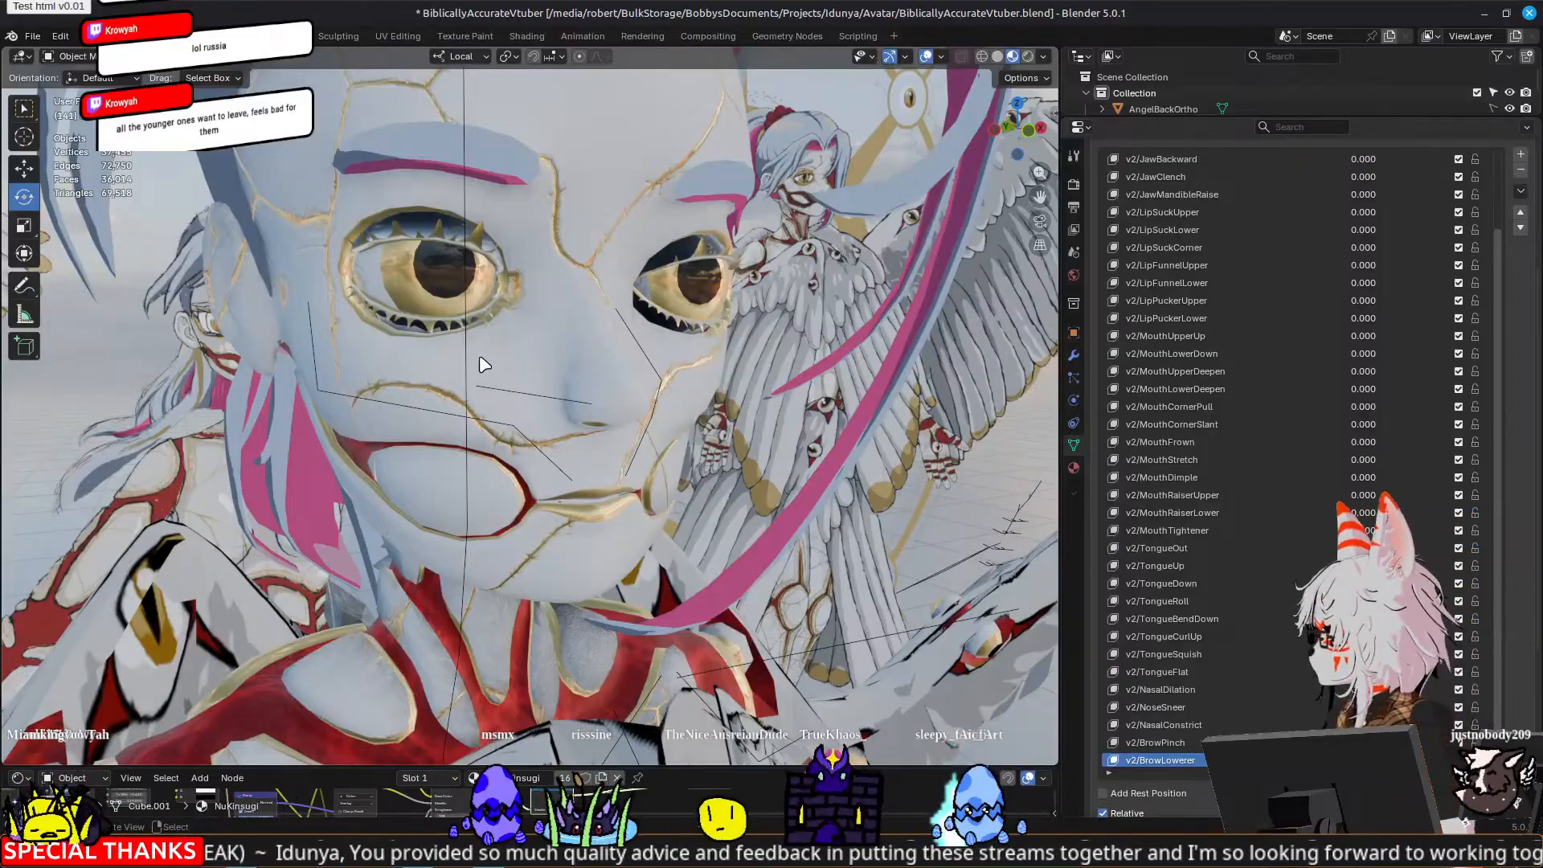
Step: Switch the head mesh to Edit Mode with the v2/BrowLowerer shape key active
middle_click_drag(483, 392, 756, 466)
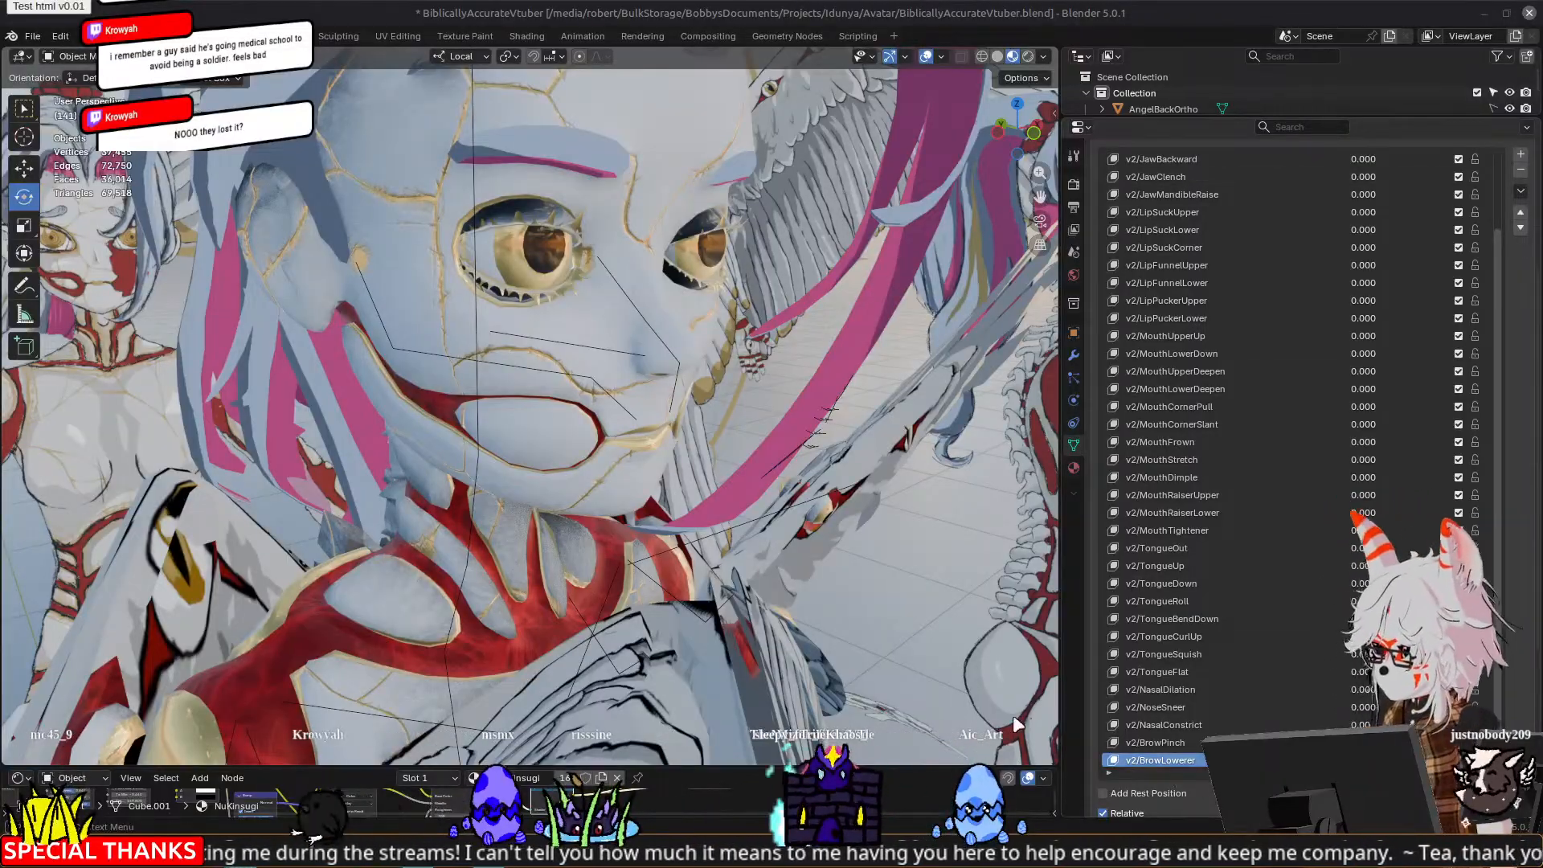
middle_click_drag(677, 317, 618, 420)
key("Tab")
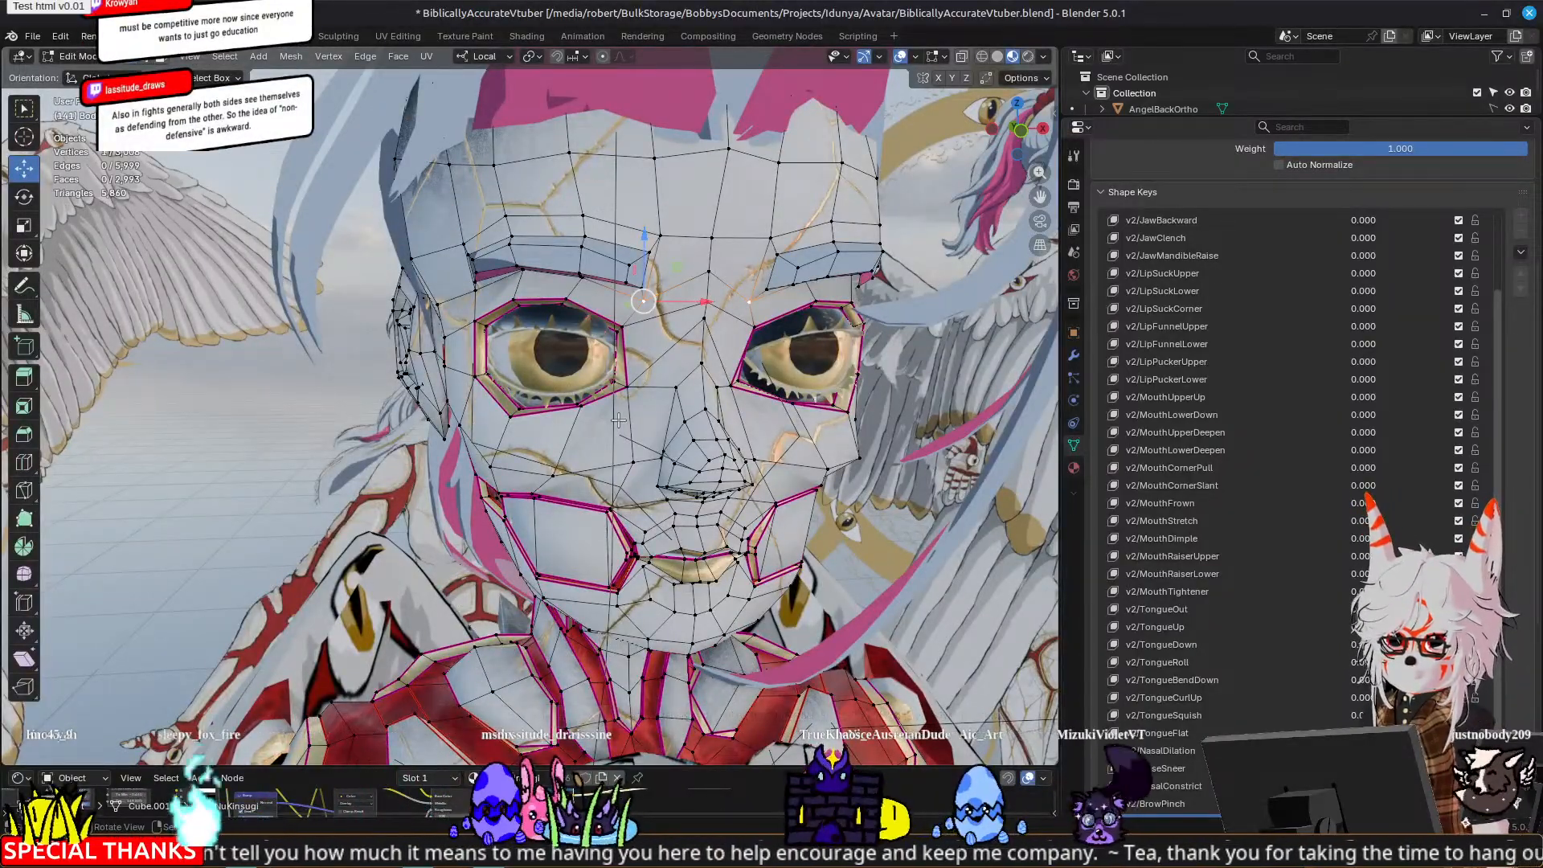
Step: Select the vertices along the underside of the eyebrow, from its outer corner to its inner corner
middle_click_drag(618, 420, 614, 304)
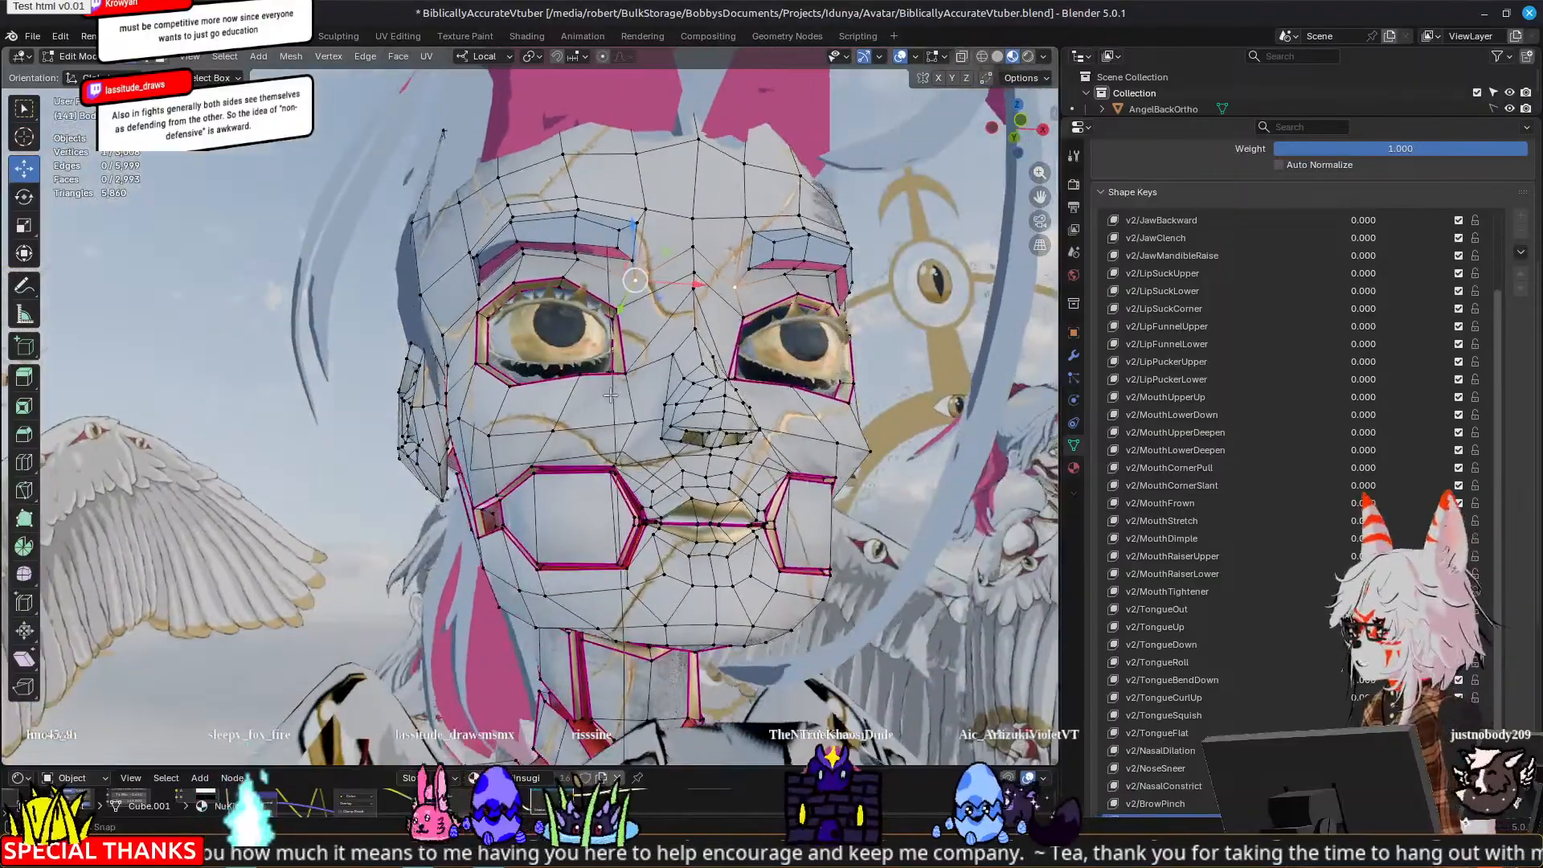
scroll(614, 304, "up", 2)
middle_click_drag(721, 190, 699, 322, "shift")
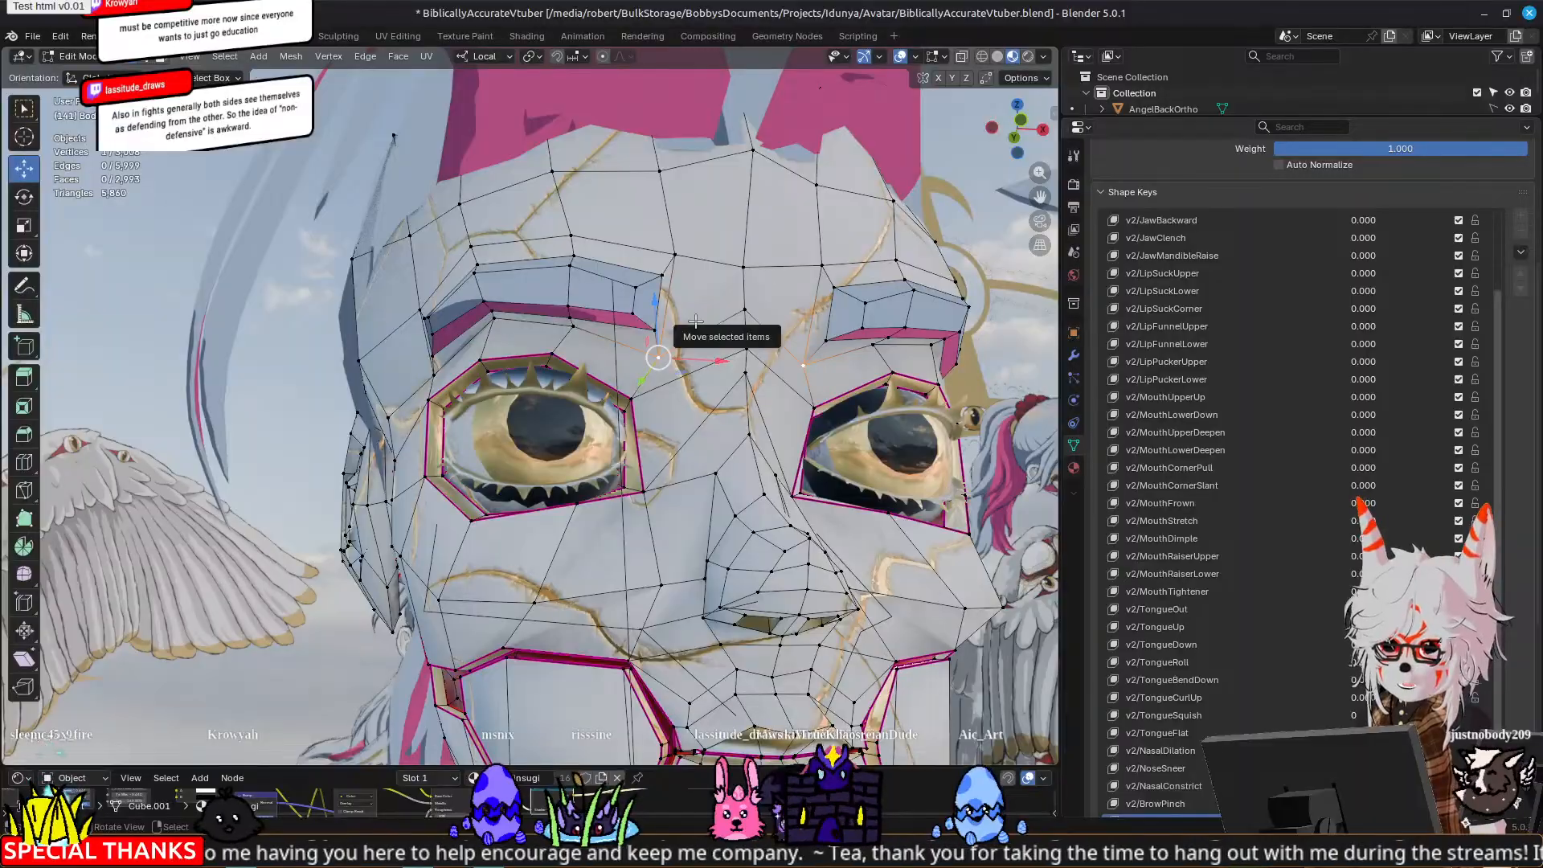
mouse_move(612, 413)
middle_mouse_down()
mouse_move(609, 450)
mouse_move(612, 396)
middle_mouse_up()
scroll(634, 306, "up", 2)
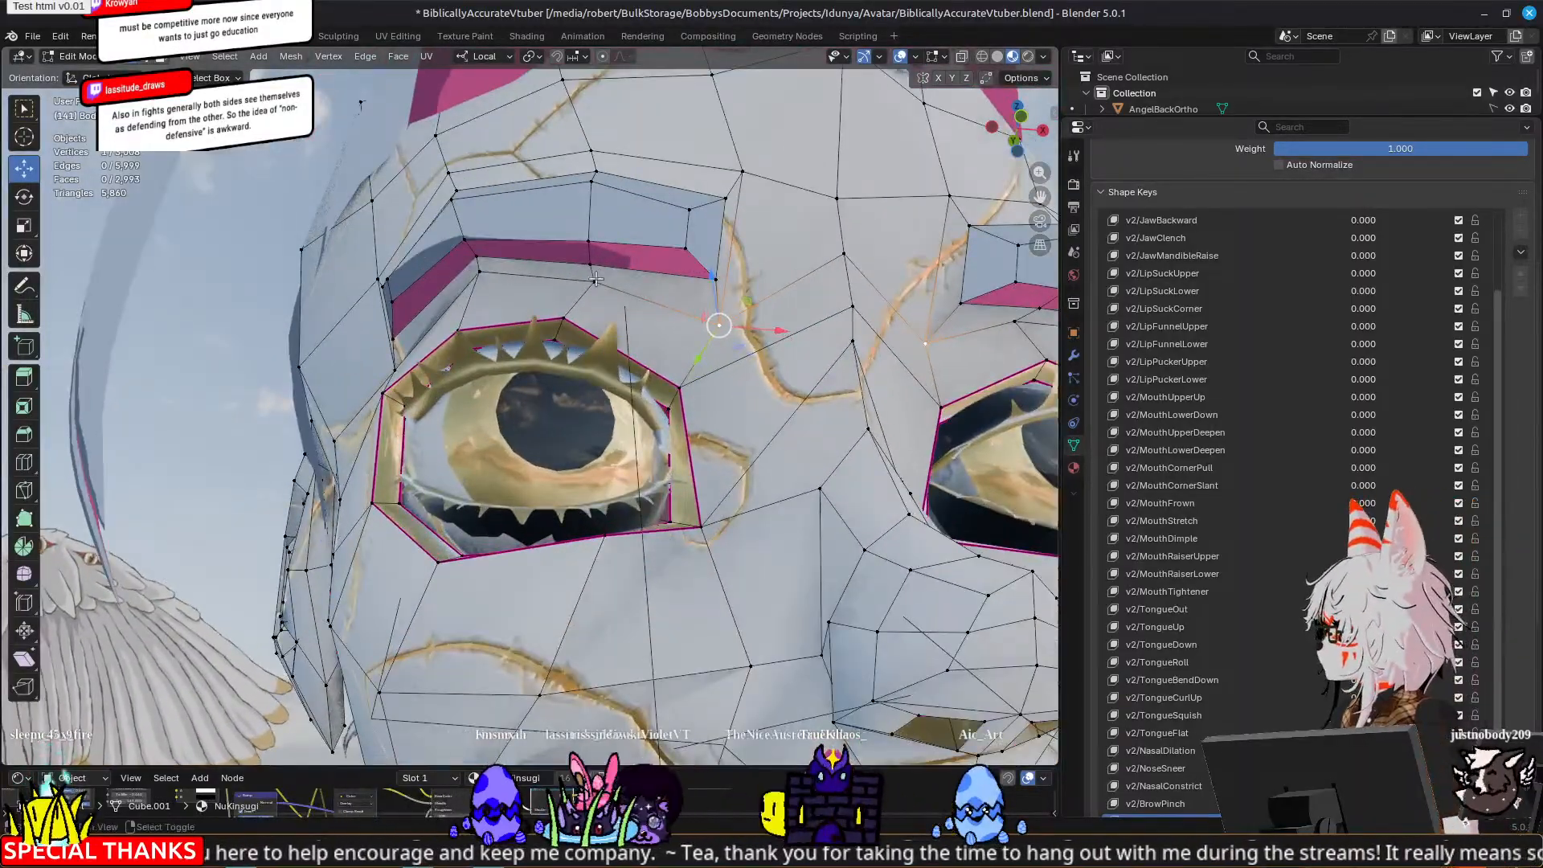
middle_click_drag(382, 305, 463, 296)
left_click(412, 289, "shift")
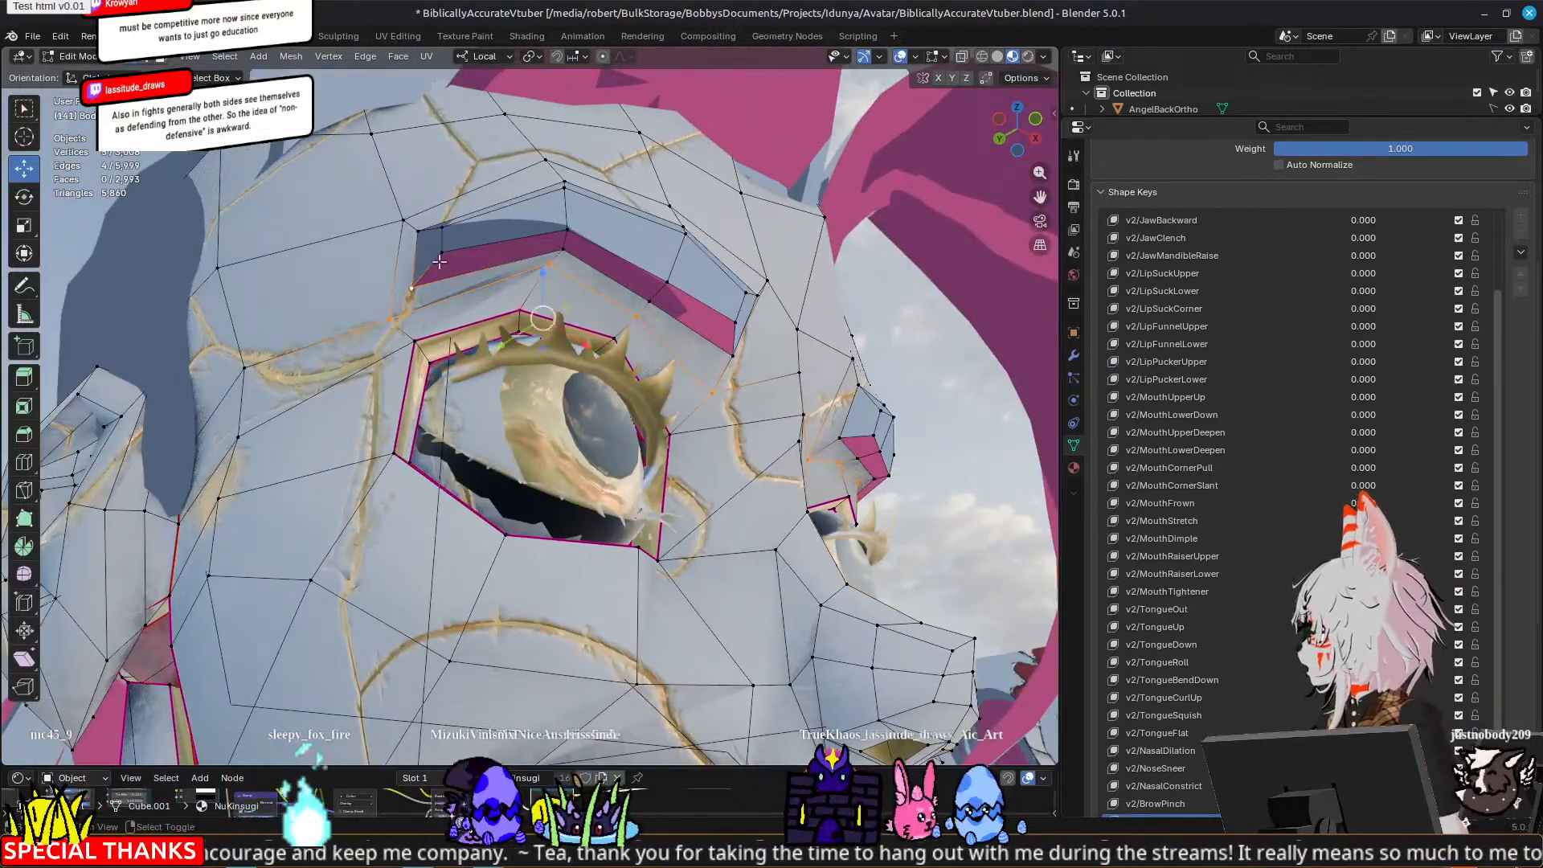
left_click(568, 232, "shift")
left_click(565, 250, "shift")
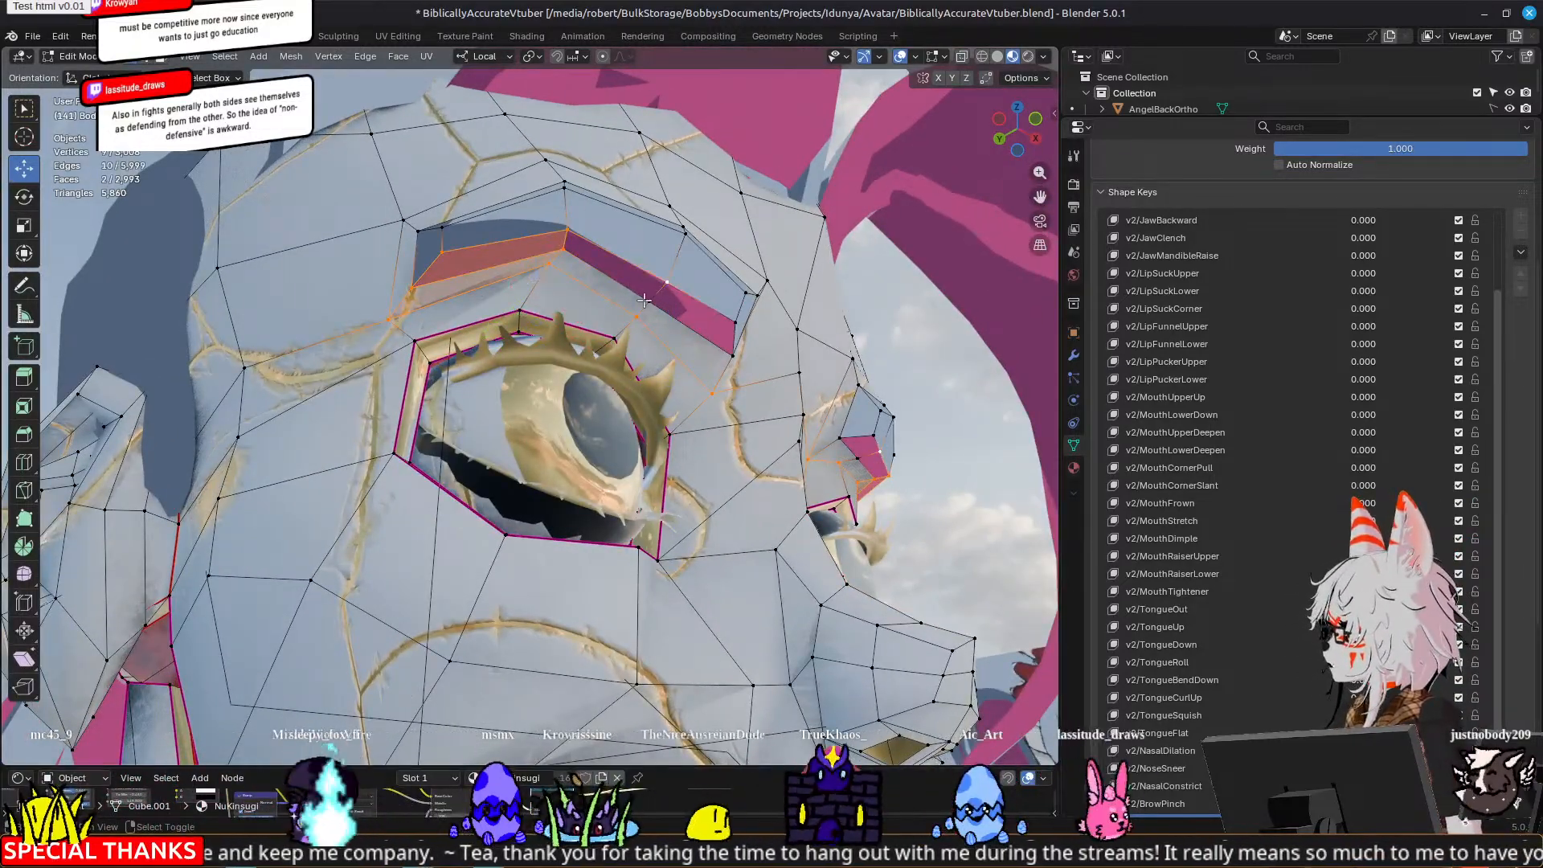
left_click(667, 284, "shift")
left_click(651, 302, "shift")
left_click(736, 324, "shift")
left_click(736, 355, "shift")
Step: Add the eyebrow's inner end, upper edge and the forehead vertices just above it, and move them down about 0.0011 m along Z
middle_click_drag(736, 354, 655, 382)
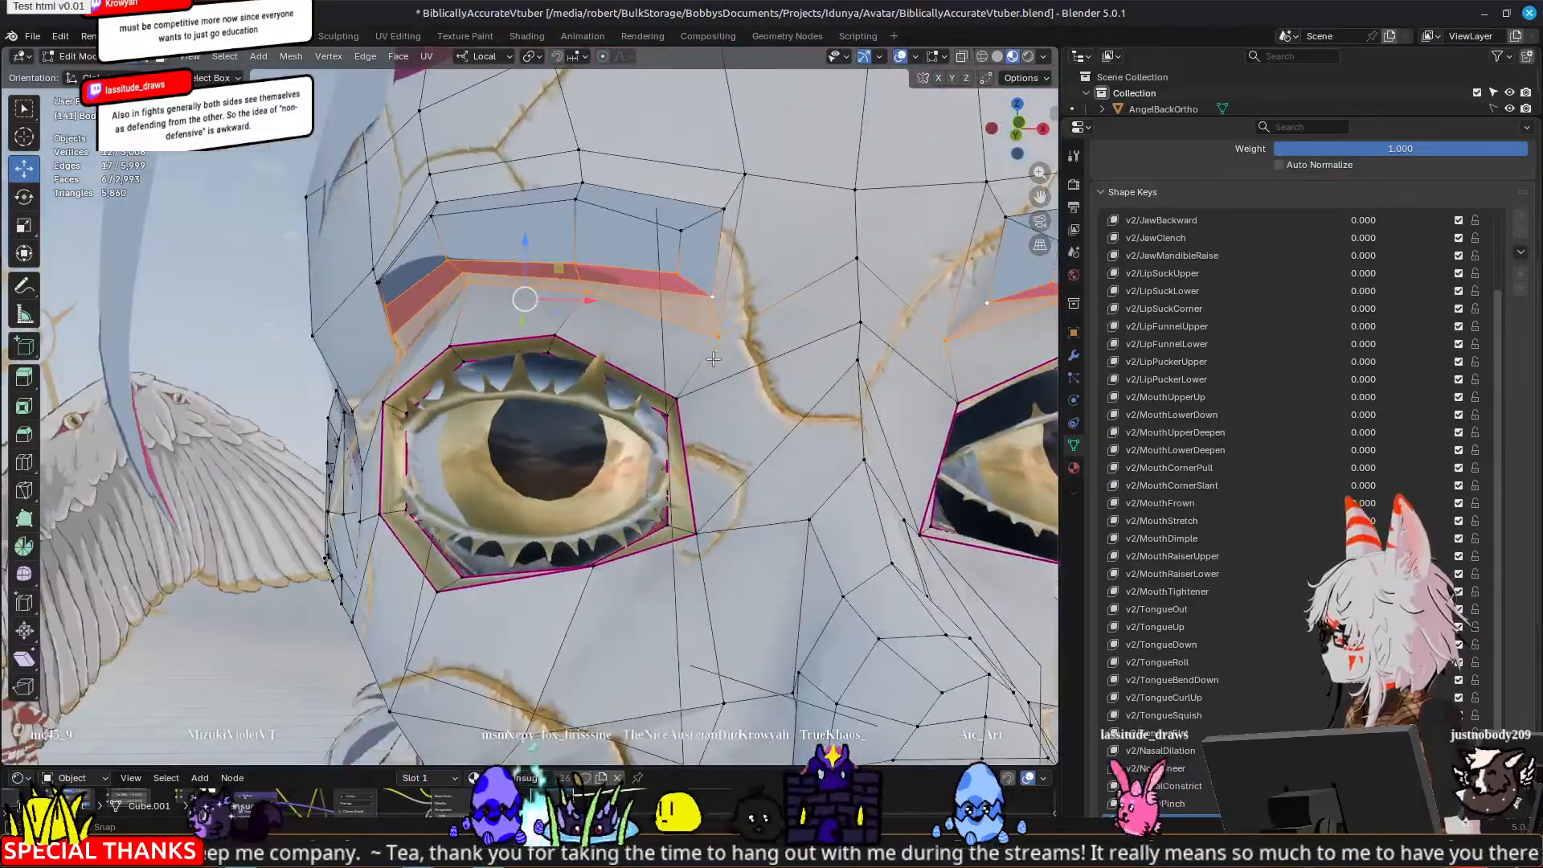
left_click(722, 210, "shift")
left_click(683, 229, "shift")
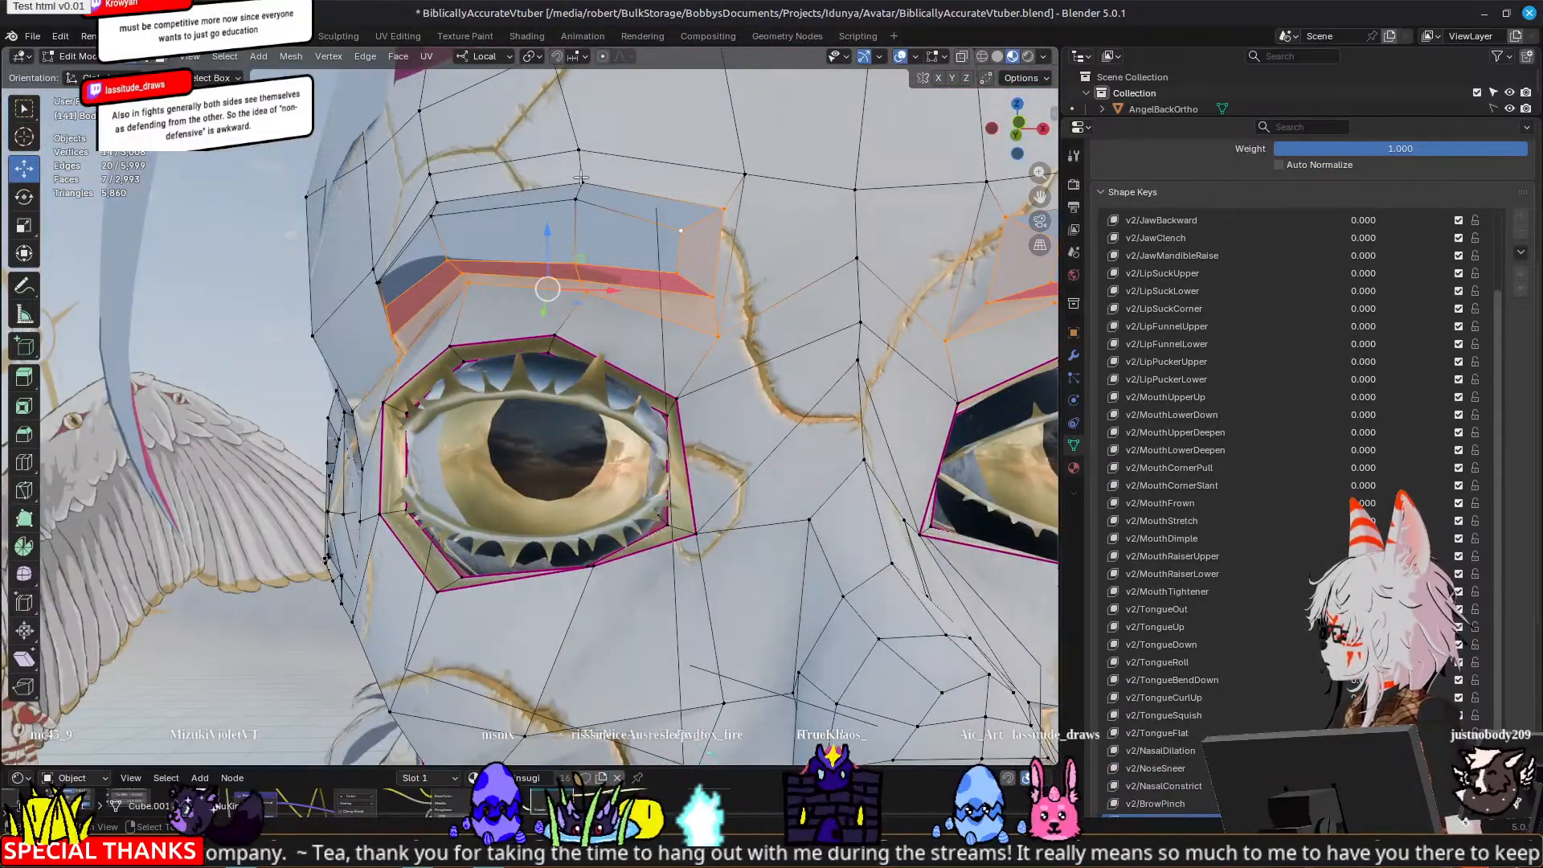
middle_click_drag(360, 302, 436, 261)
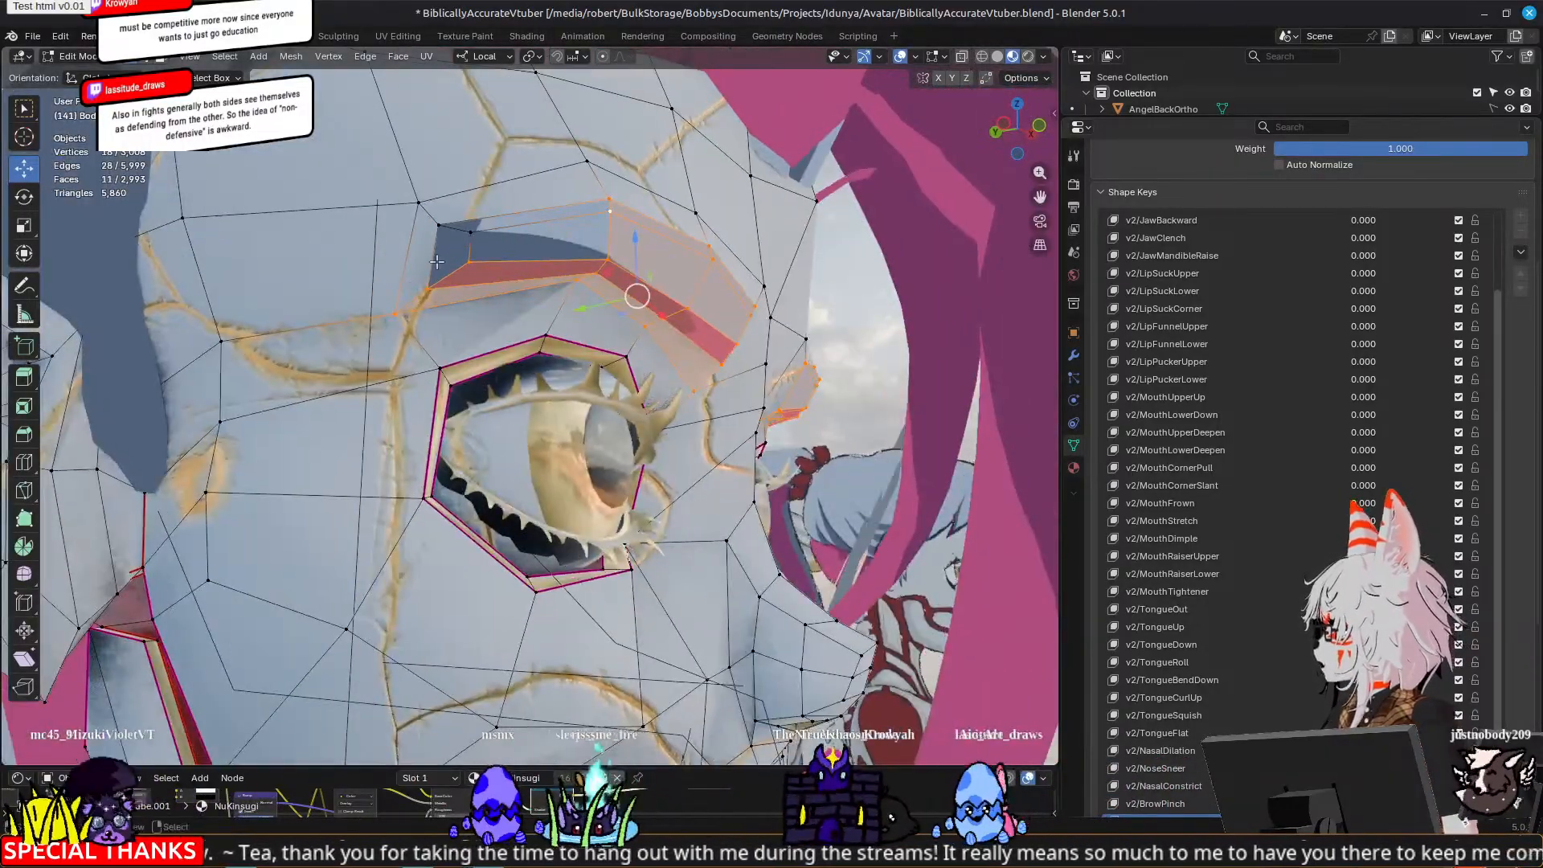
left_click(426, 213, "shift")
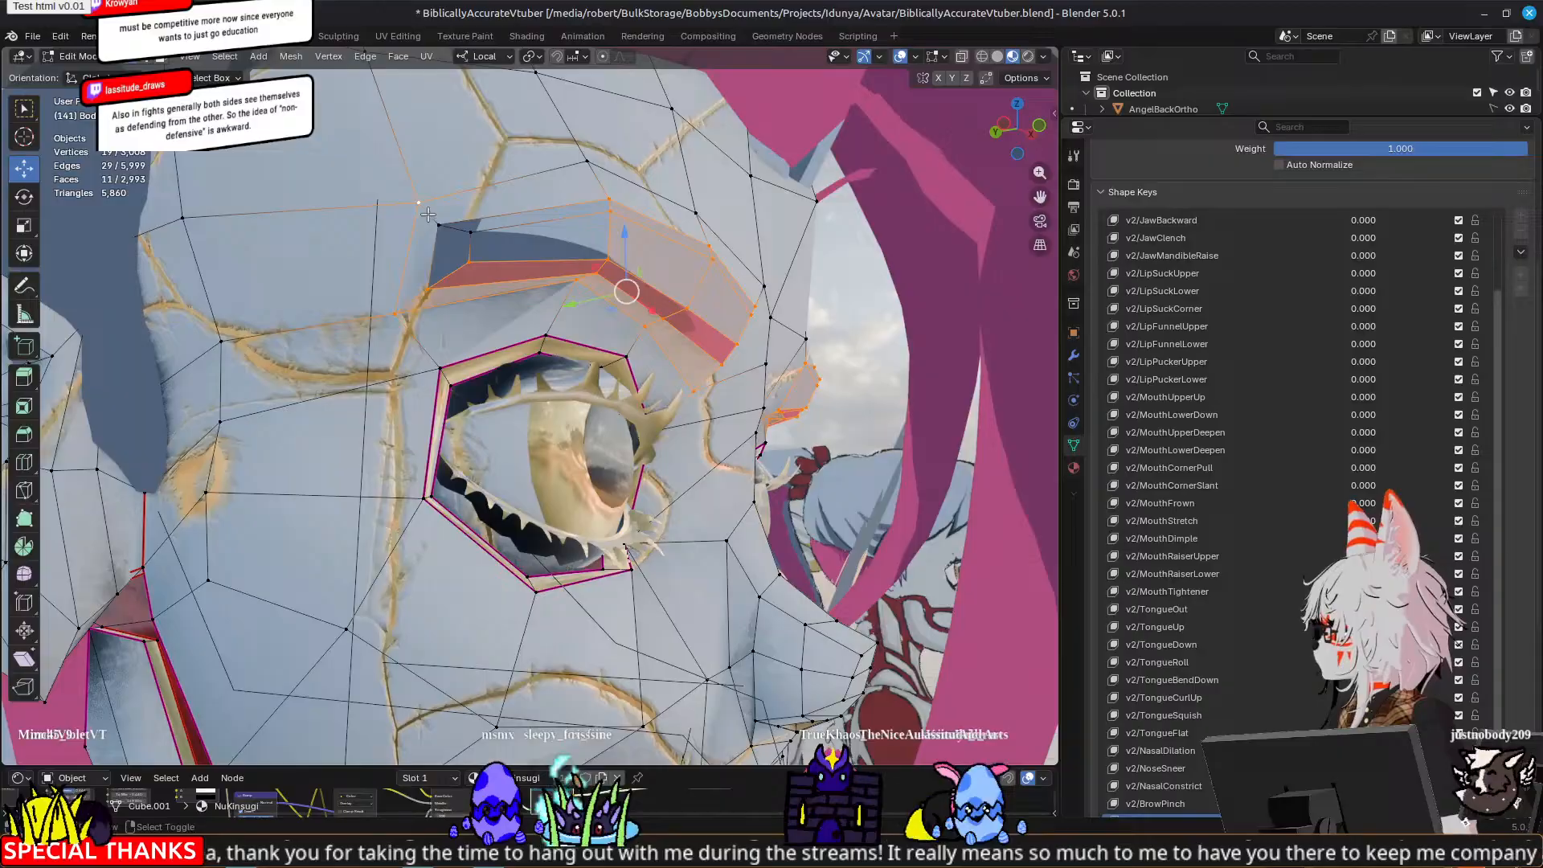
left_click(474, 228, "shift")
middle_click_drag(474, 228, 524, 251)
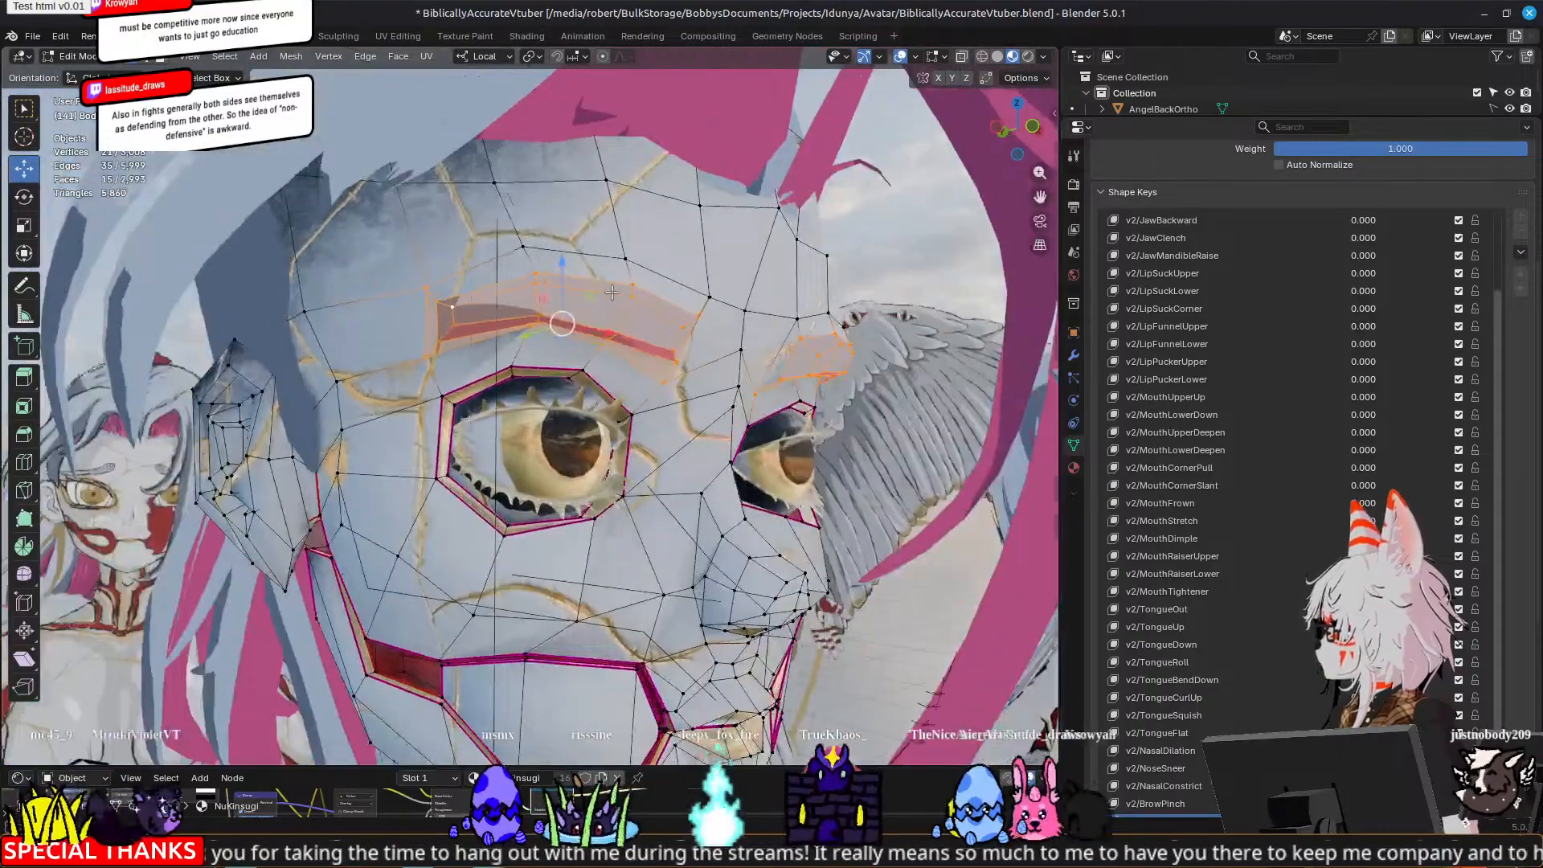
left_click(524, 250, "shift")
left_click(625, 258, "shift")
left_click(709, 298, "shift")
middle_click_drag(718, 387, 655, 392)
left_click_drag(526, 254, 533, 254)
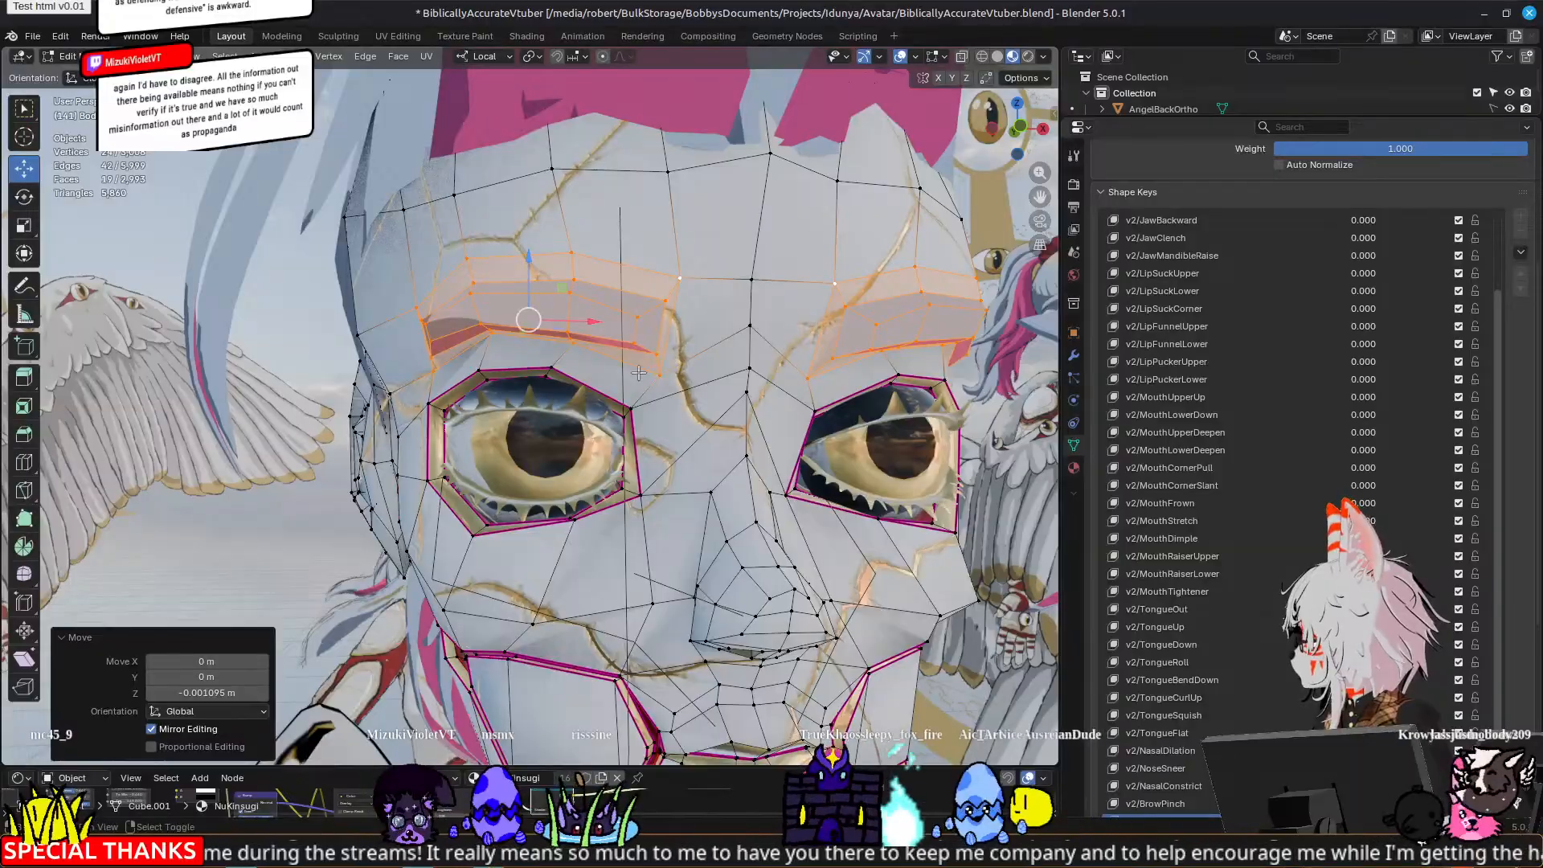
Step: Deselect the skin vertices below the eyebrow and the forehead row above it, and lower the rest about 0.0009 m along Z
left_click(656, 375, "shift")
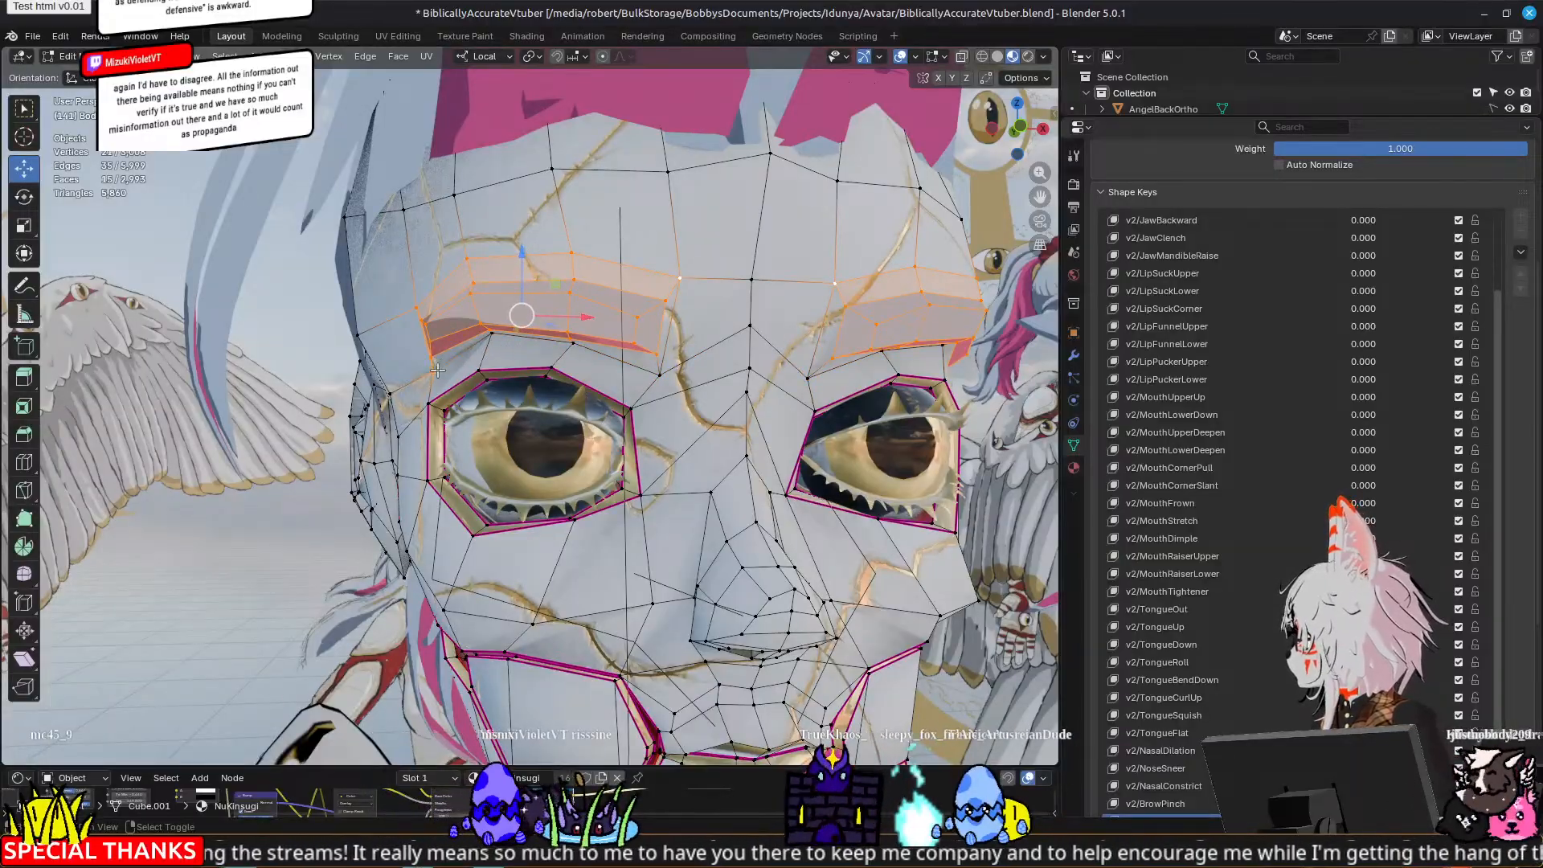
middle_click_drag(429, 374, 439, 292)
left_click(434, 291, "shift")
left_click(528, 251, "shift")
left_click(625, 262, "shift")
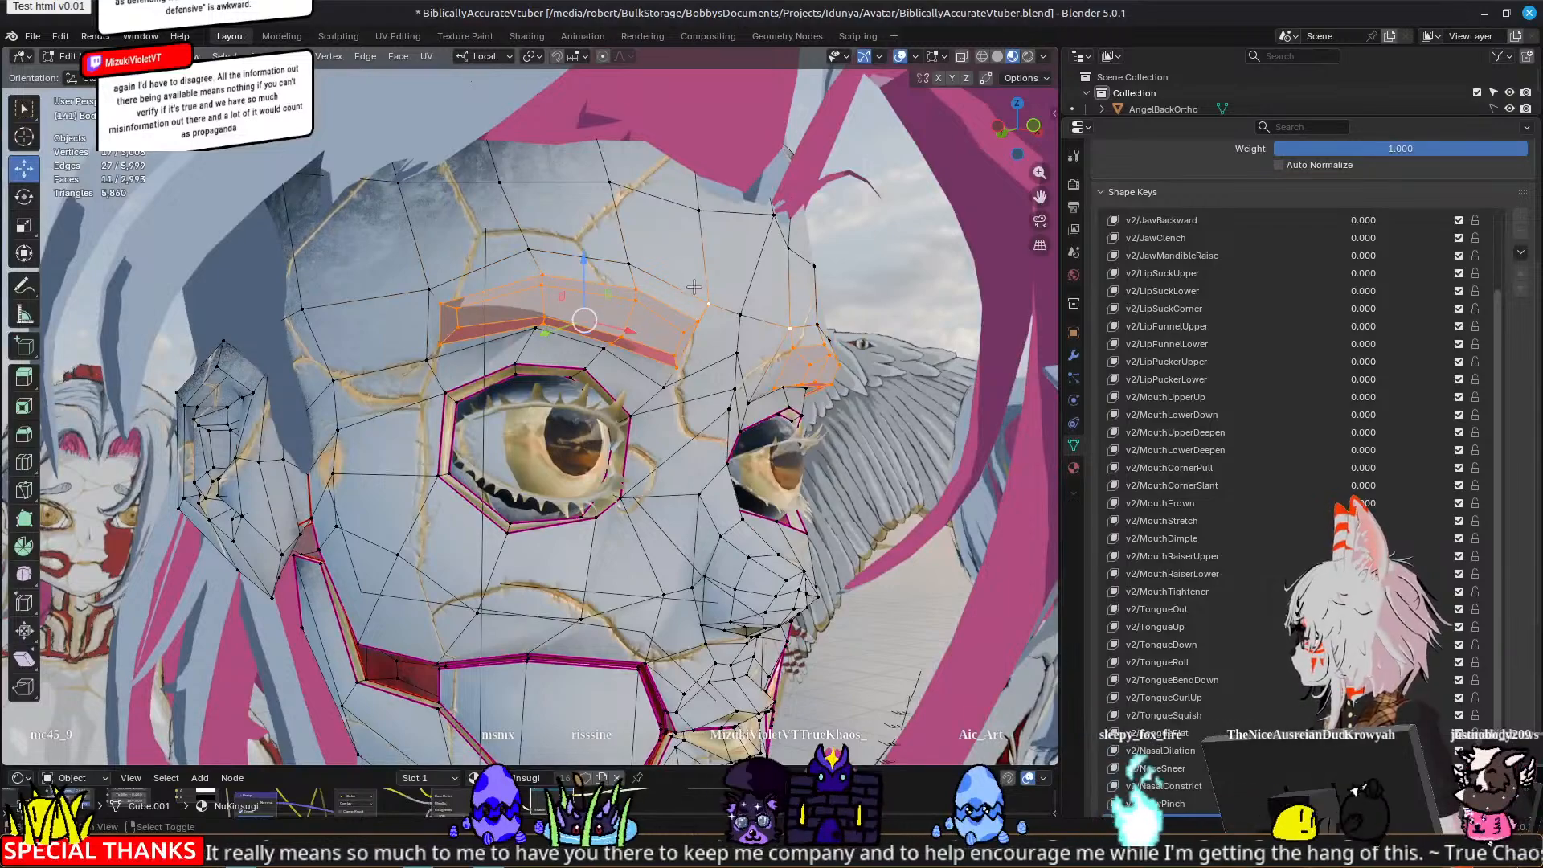
left_click(703, 296, "shift")
left_click_drag(580, 257, 578, 261)
middle_click_drag(485, 341, 481, 298)
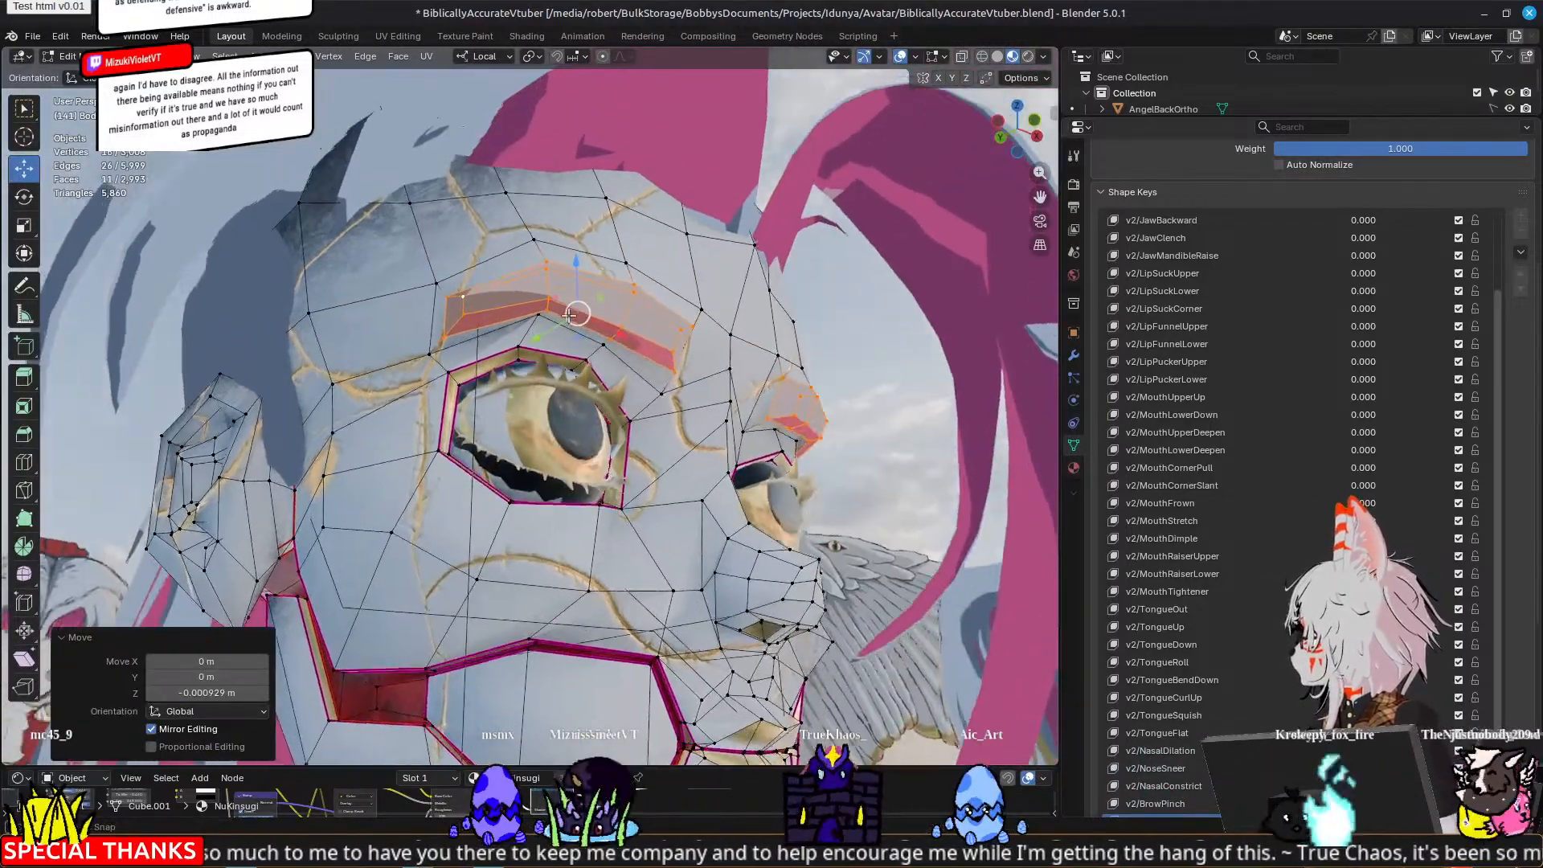
scroll(480, 297, "up", 3)
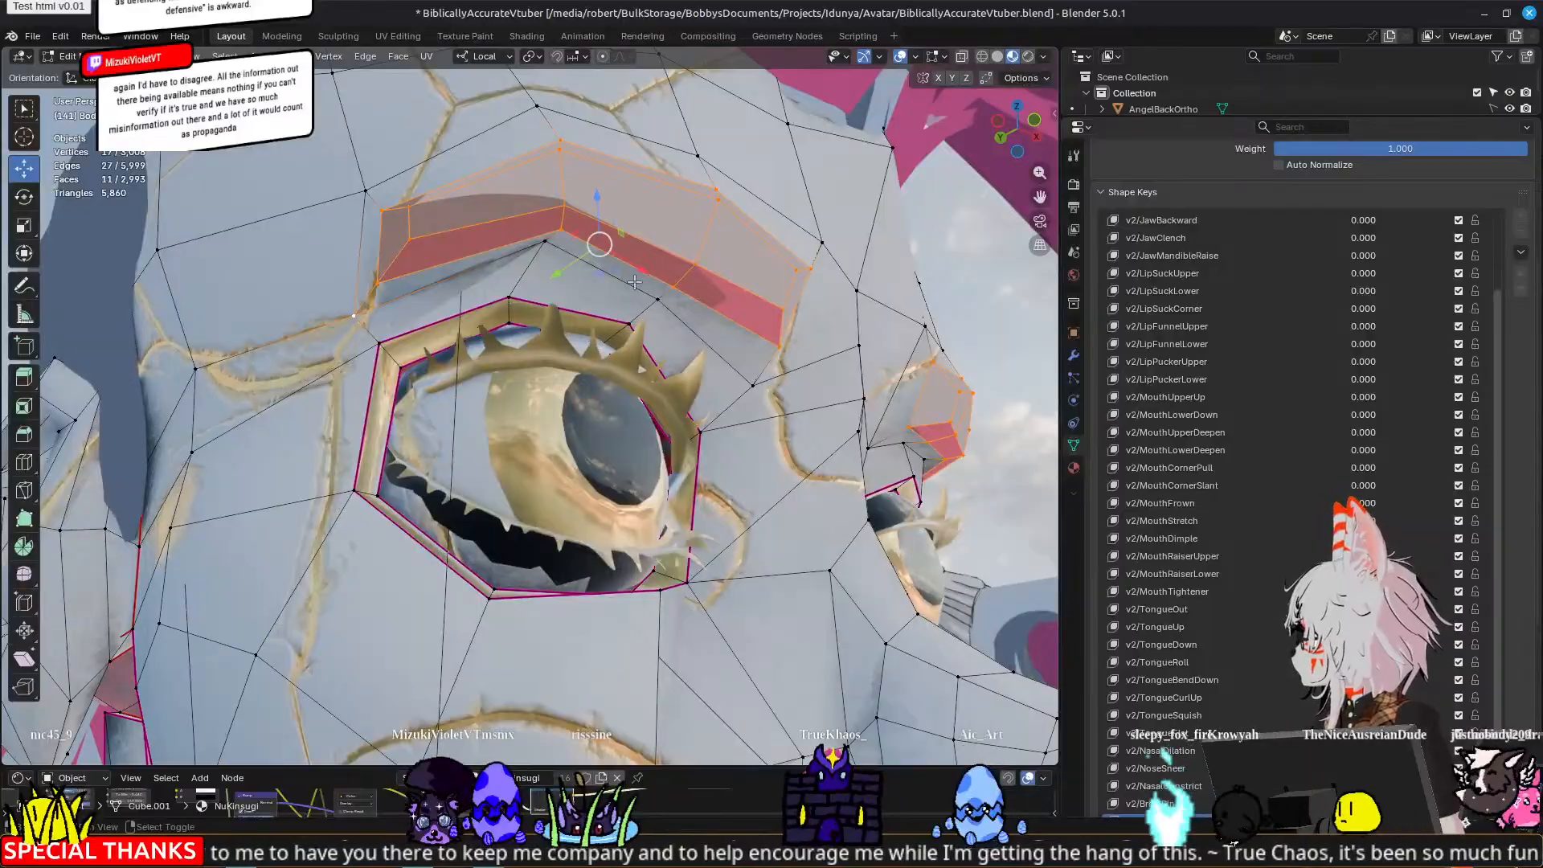
left_click(657, 299, "shift")
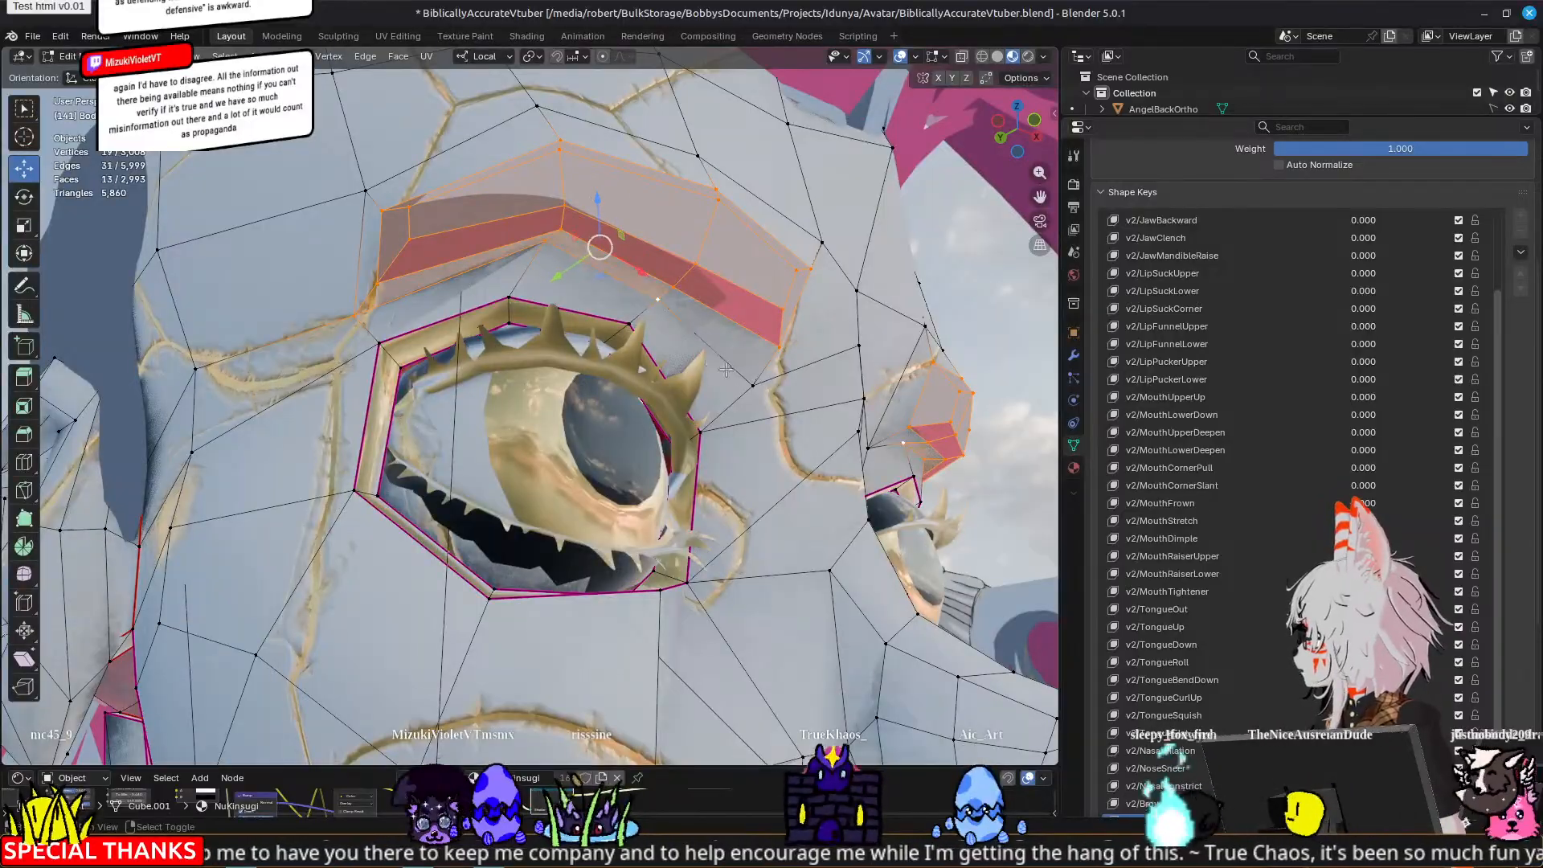
left_click(601, 206)
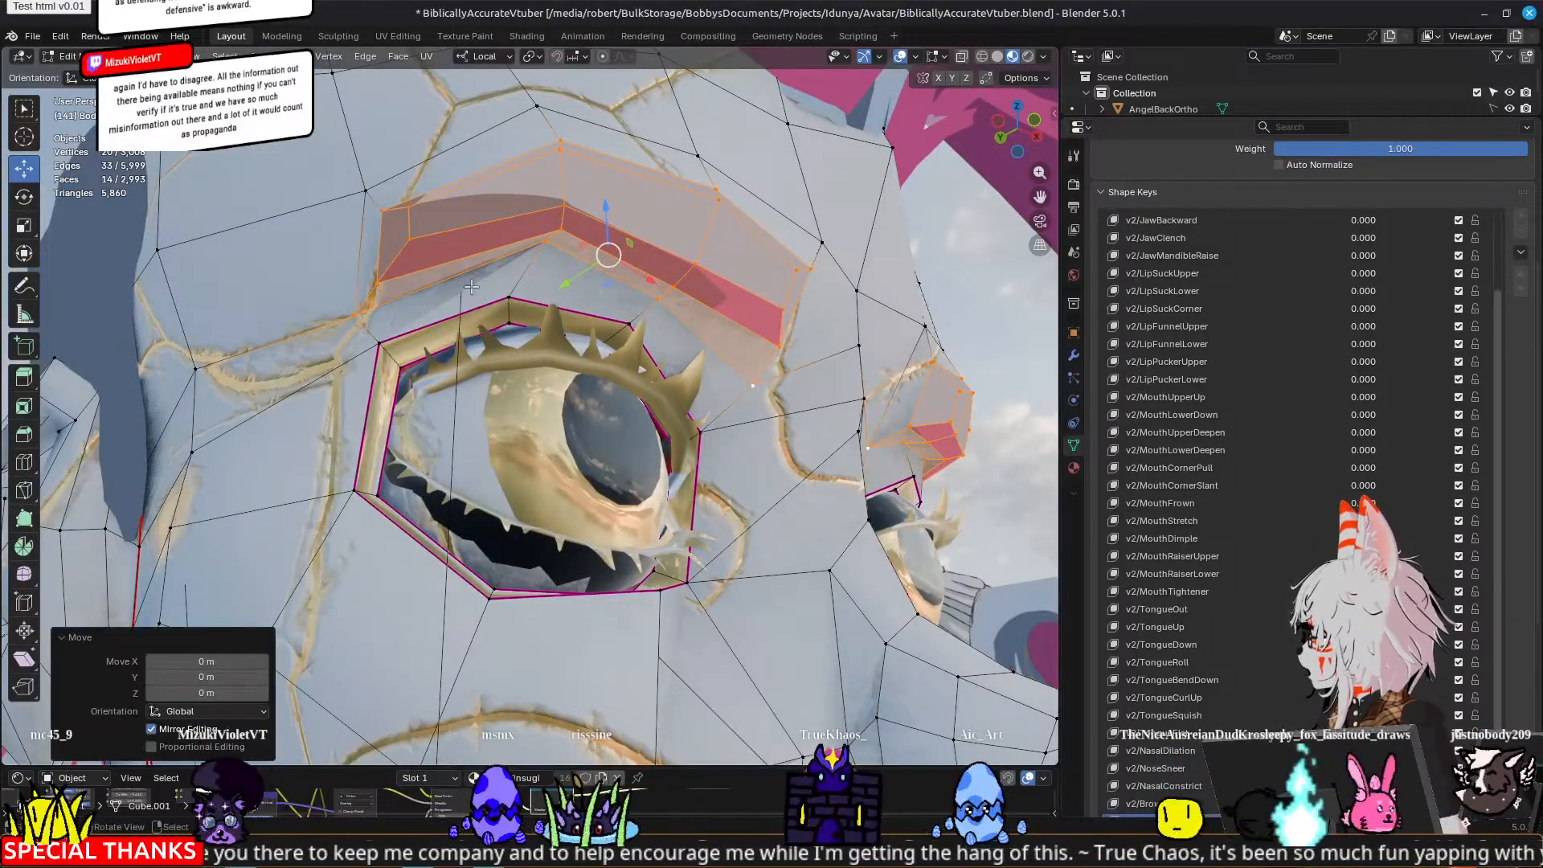
left_click(366, 311, "shift")
left_click(760, 385, "shift")
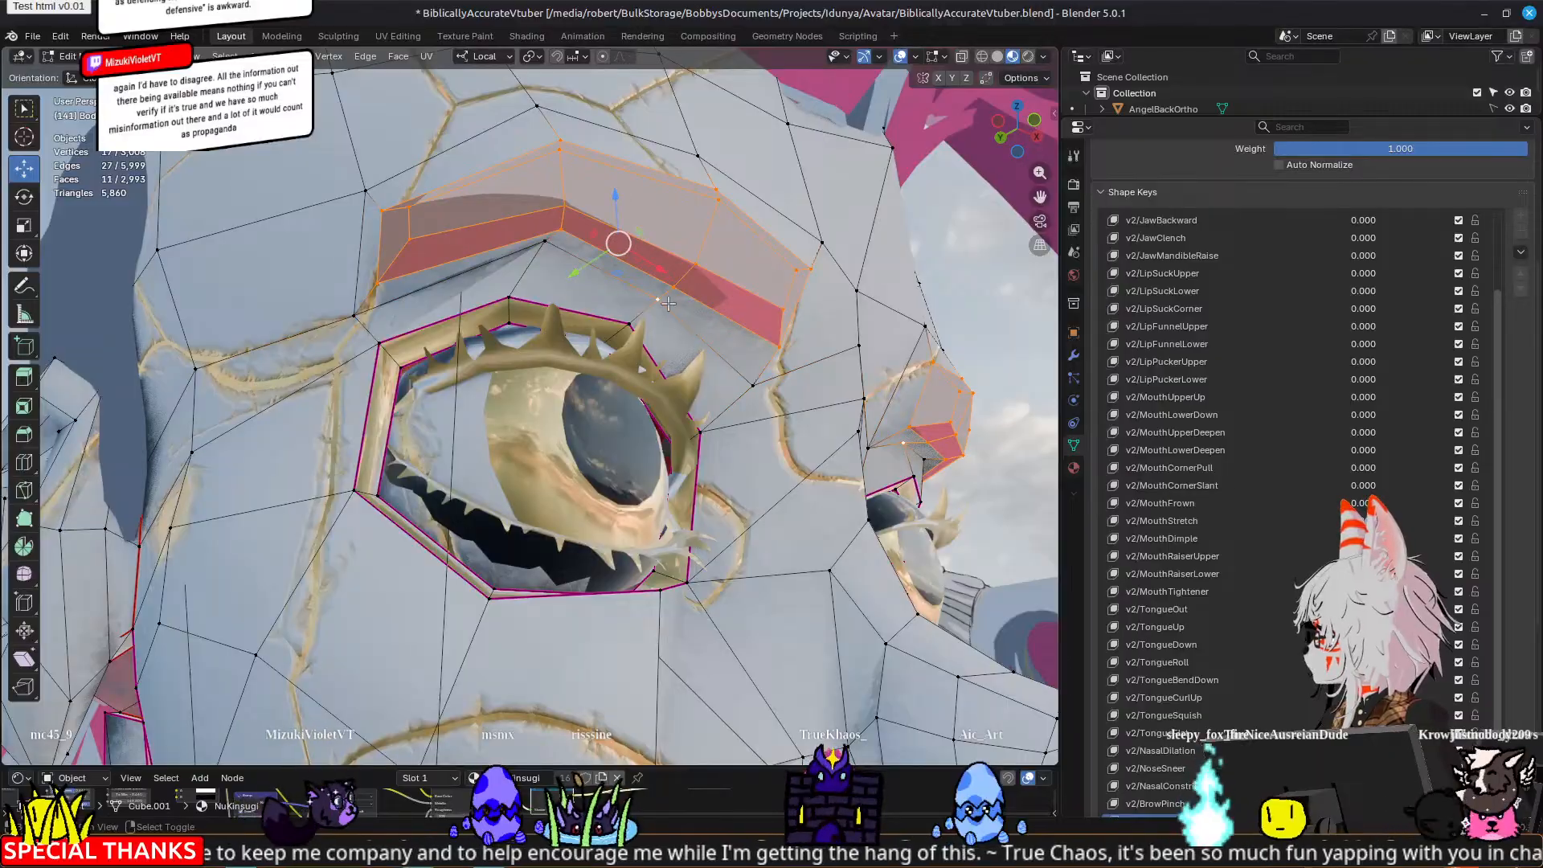
left_click(664, 302, "shift")
Step: Lower the selected eyebrow vertices about 0.0004 m along Z and check the brow shape in Object Mode
middle_click_drag(663, 304, 552, 327)
left_click_drag(672, 266, 672, 252)
middle_click_drag(672, 252, 692, 344)
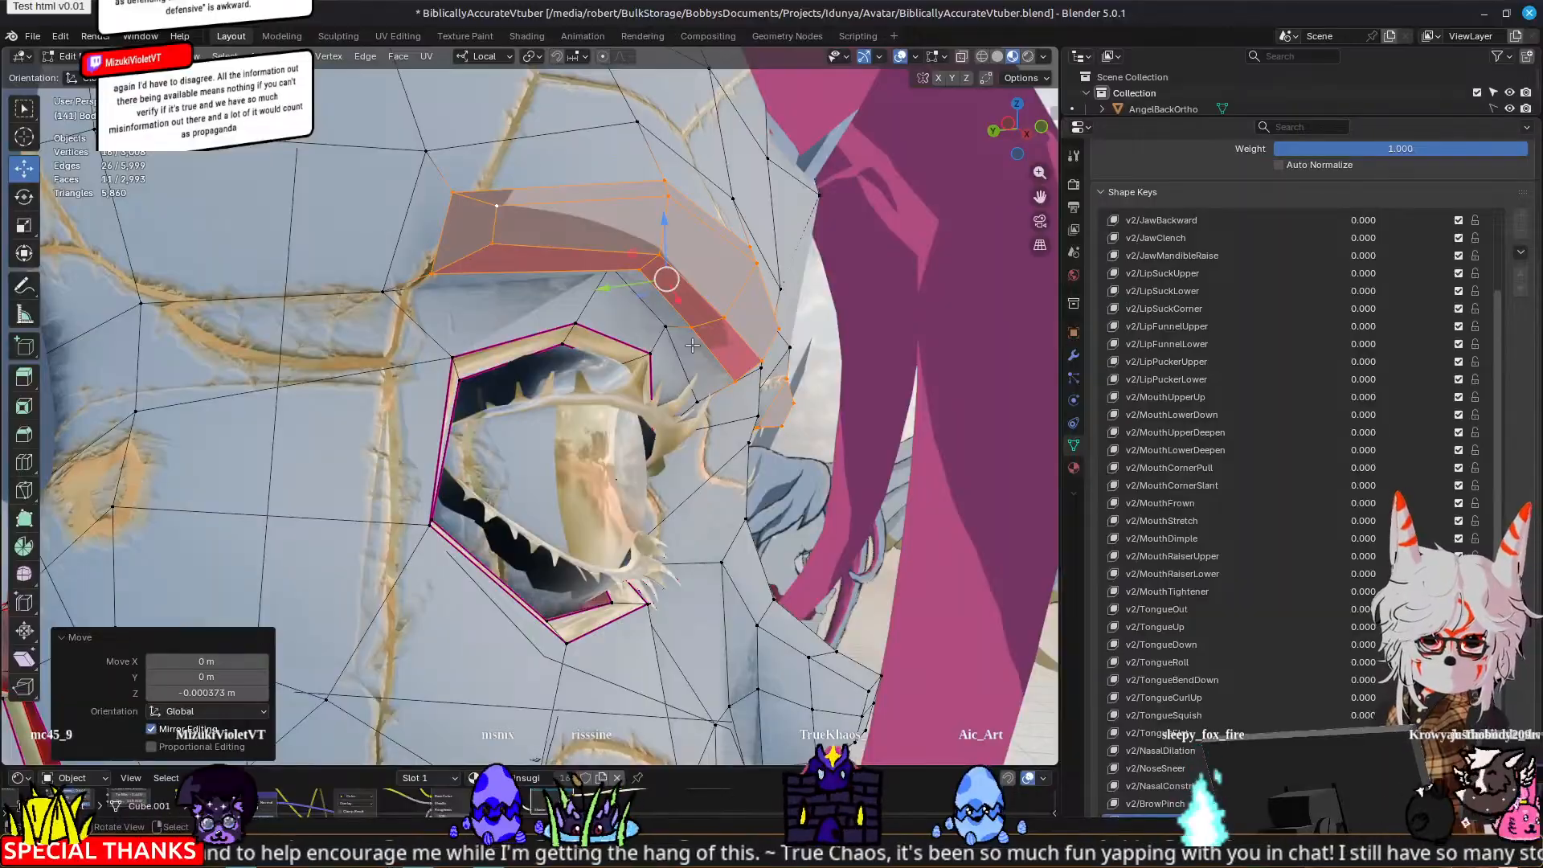
key("Tab")
middle_click_drag(715, 334, 674, 430)
Step: In Edit Mode, add the forehead vertices above the eyebrow to the selection and move everything down about 0.0007 m along Z
key("Tab")
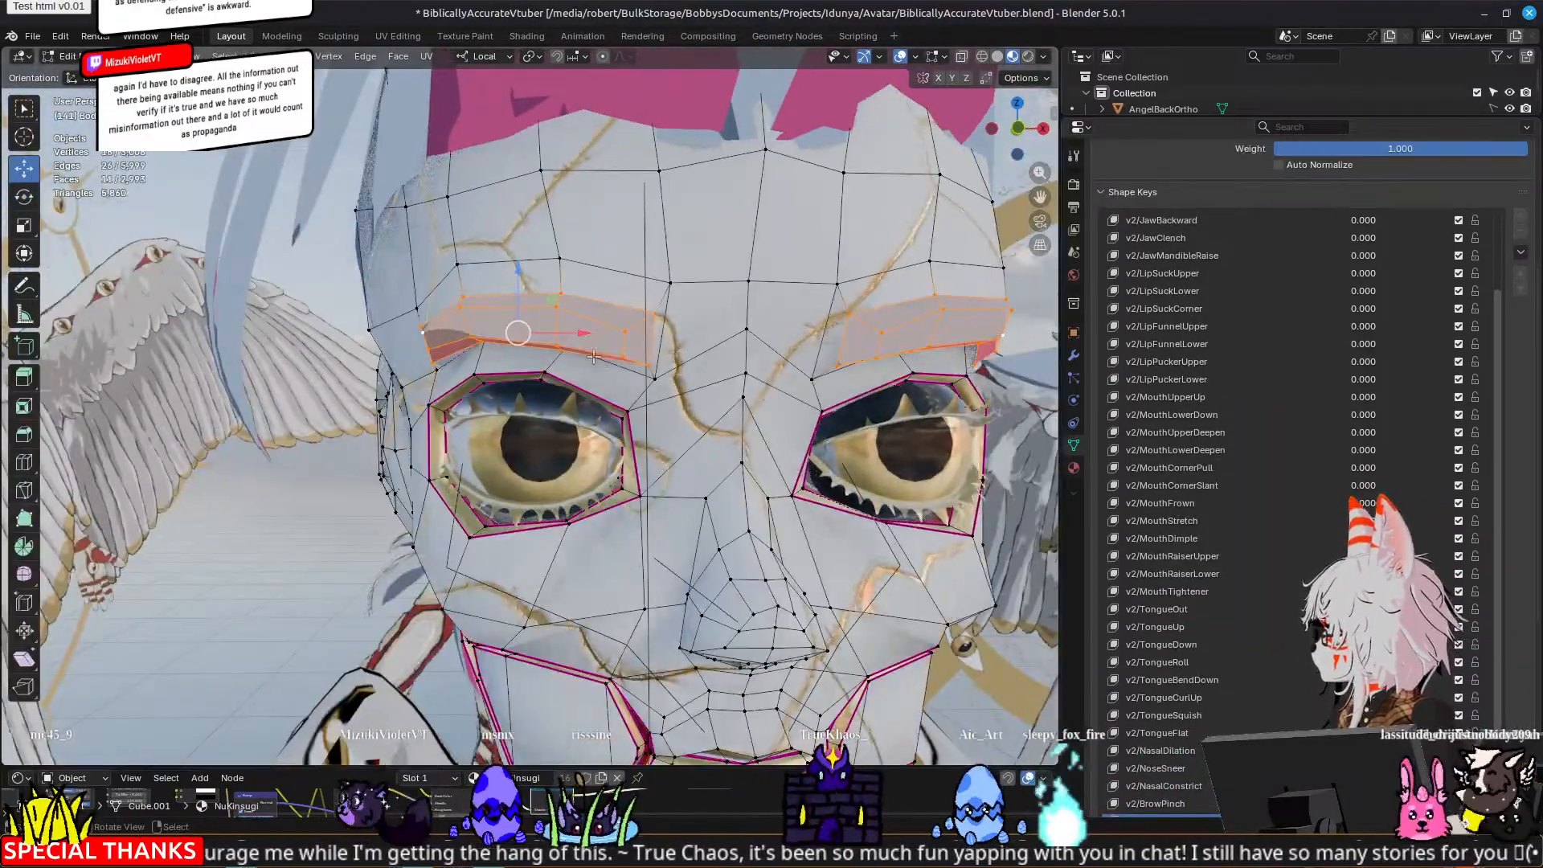
scroll(674, 430, "up", 3)
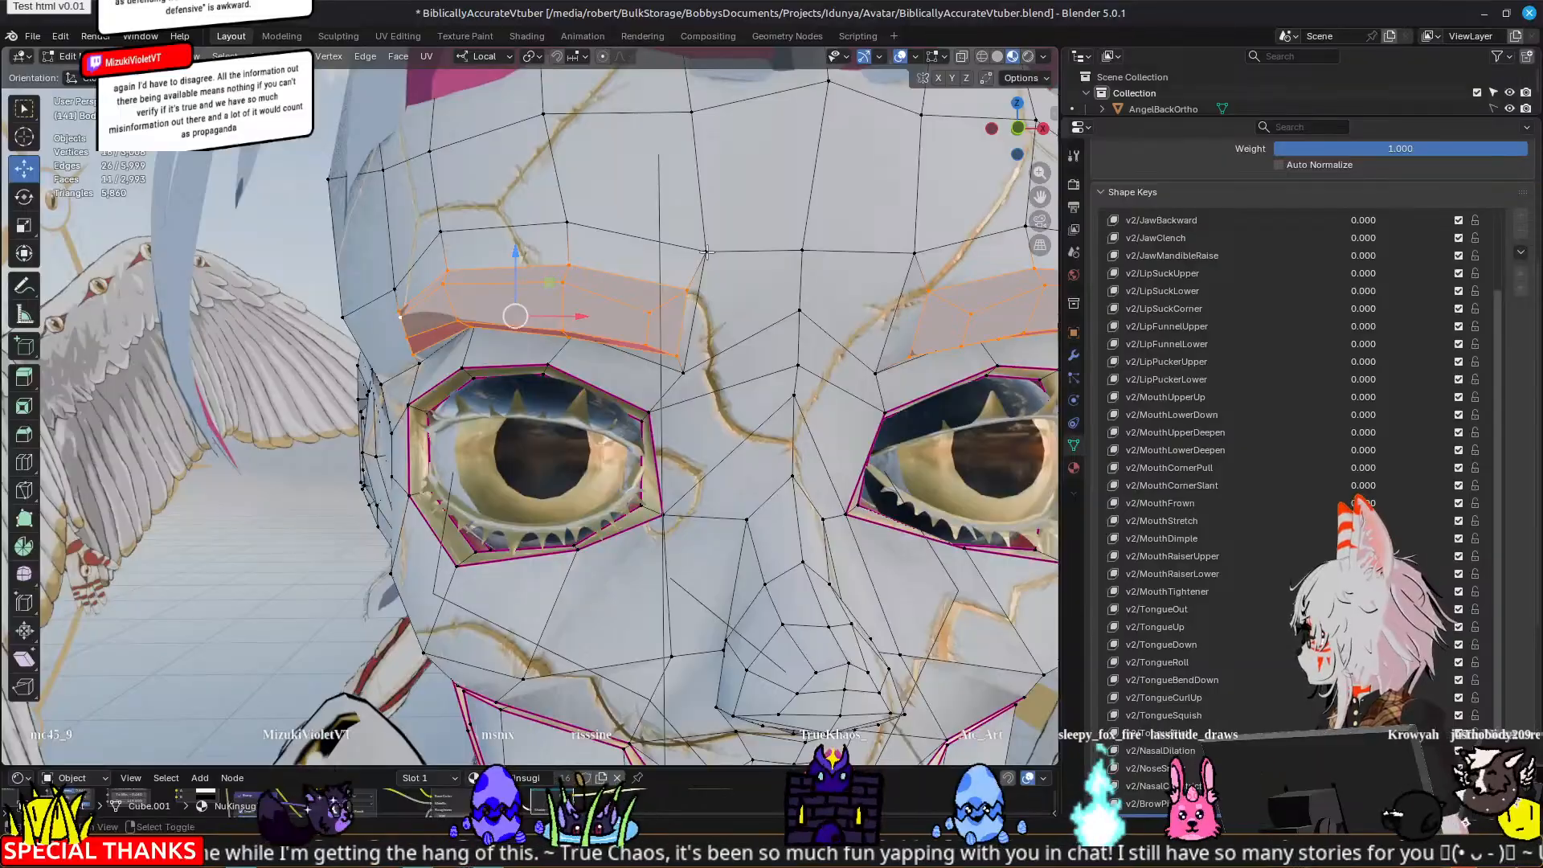
left_click(652, 241, "shift")
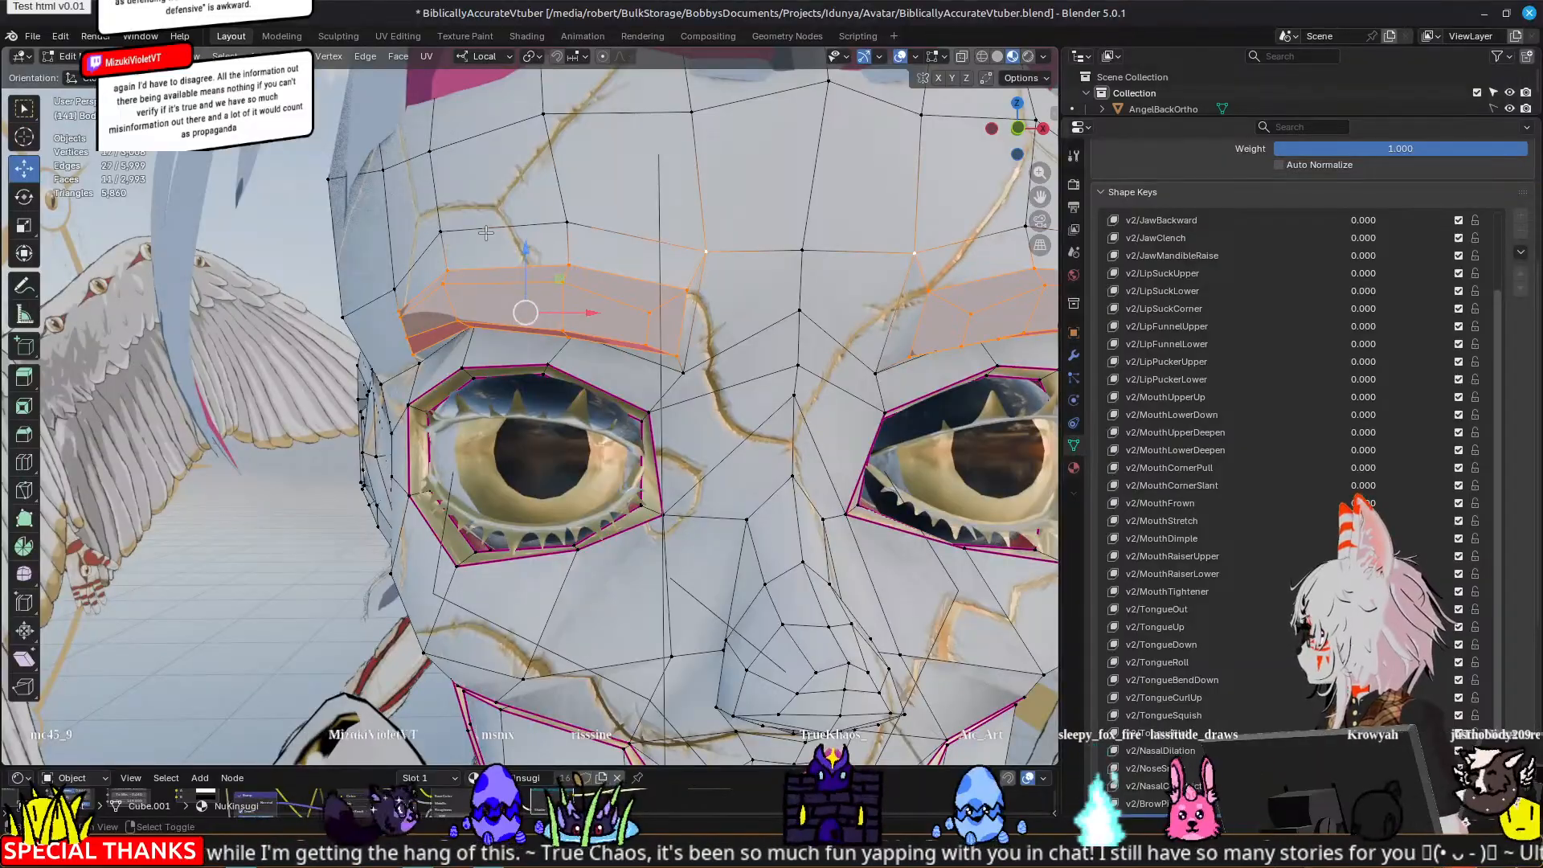
left_click(444, 229)
key("ctrl+z")
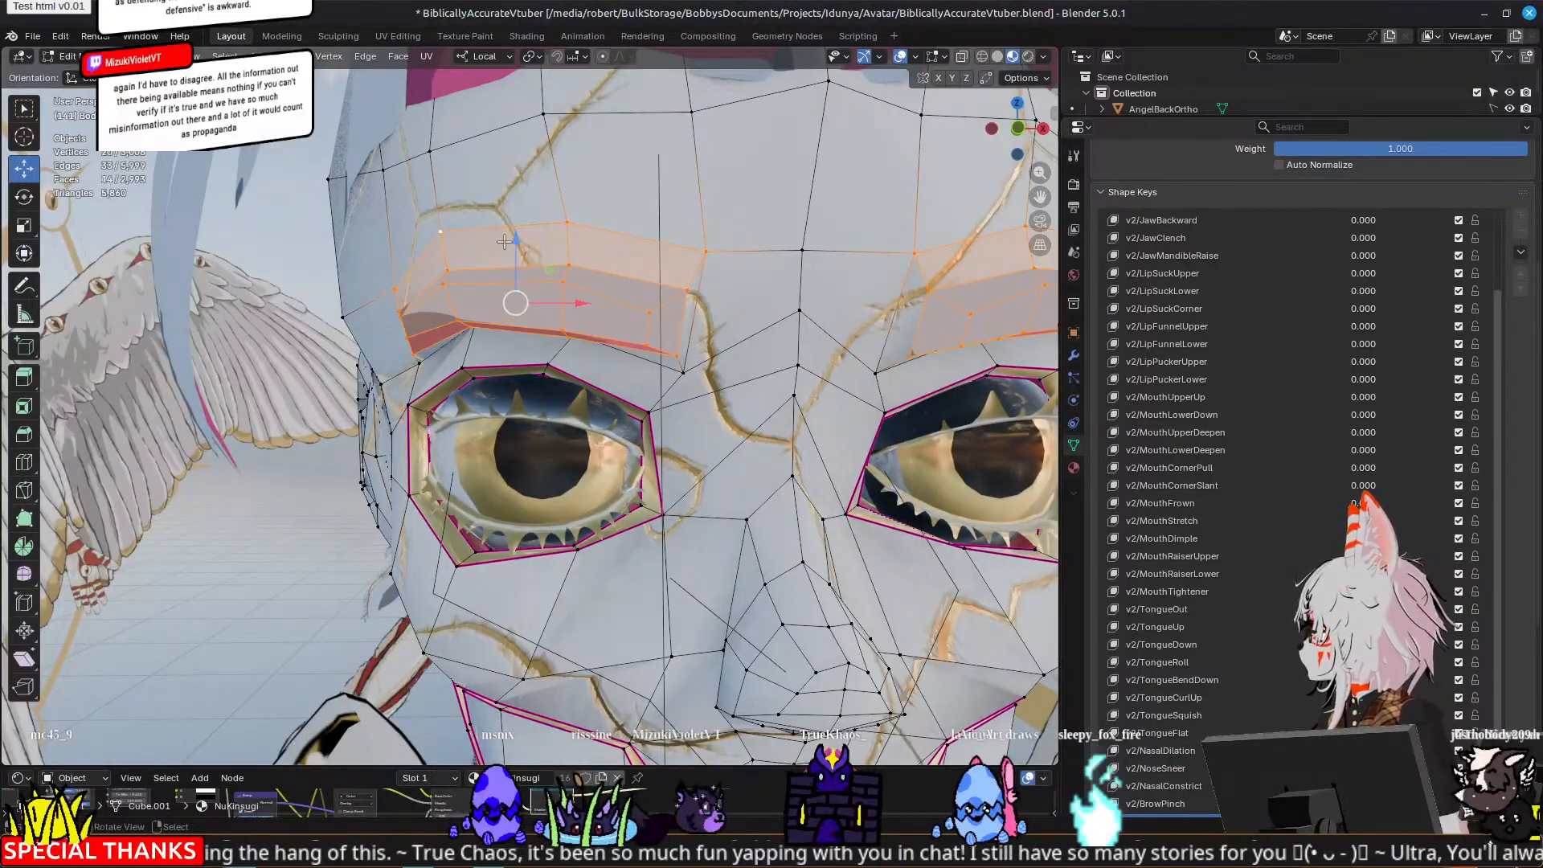
left_click_drag(516, 244, 516, 244)
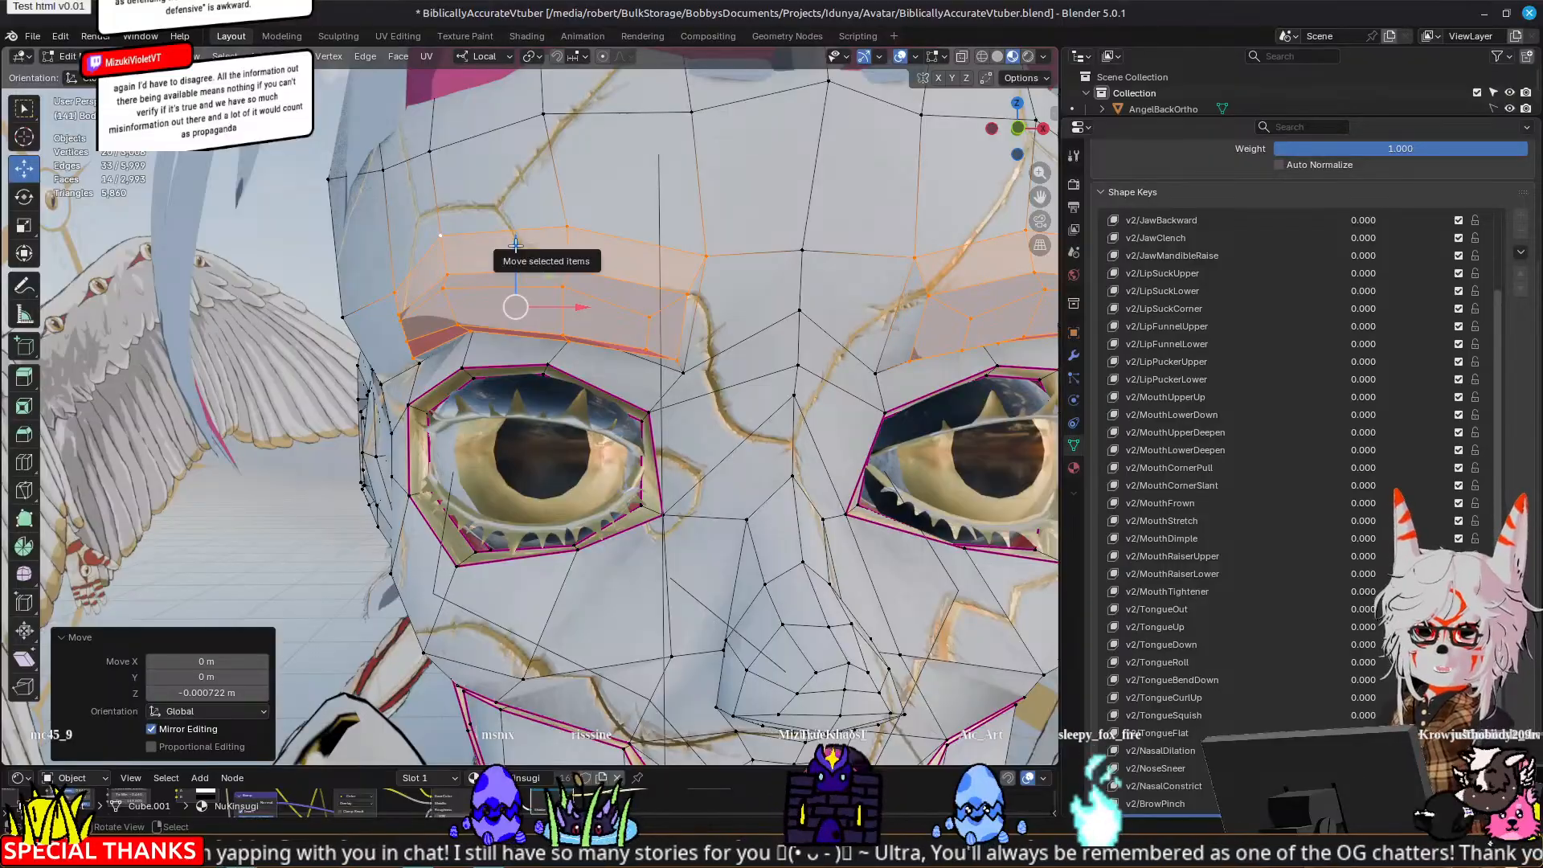
Step: Deselect the forehead vertices and move only the eyebrow vertices slightly down along Z
middle_click_drag(478, 252, 487, 221)
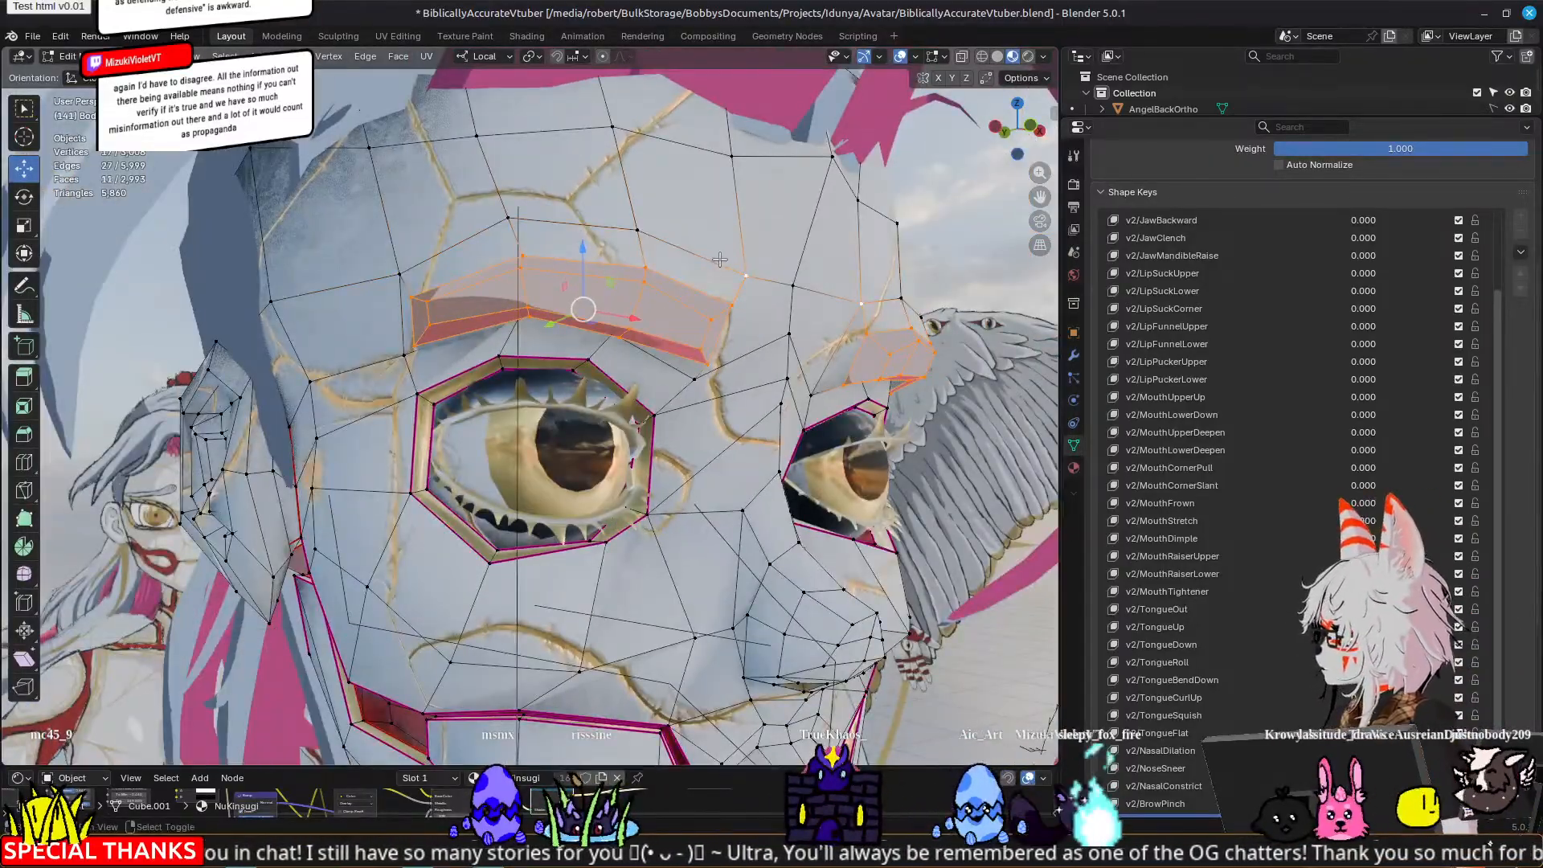
middle_click_drag(858, 297, 821, 298)
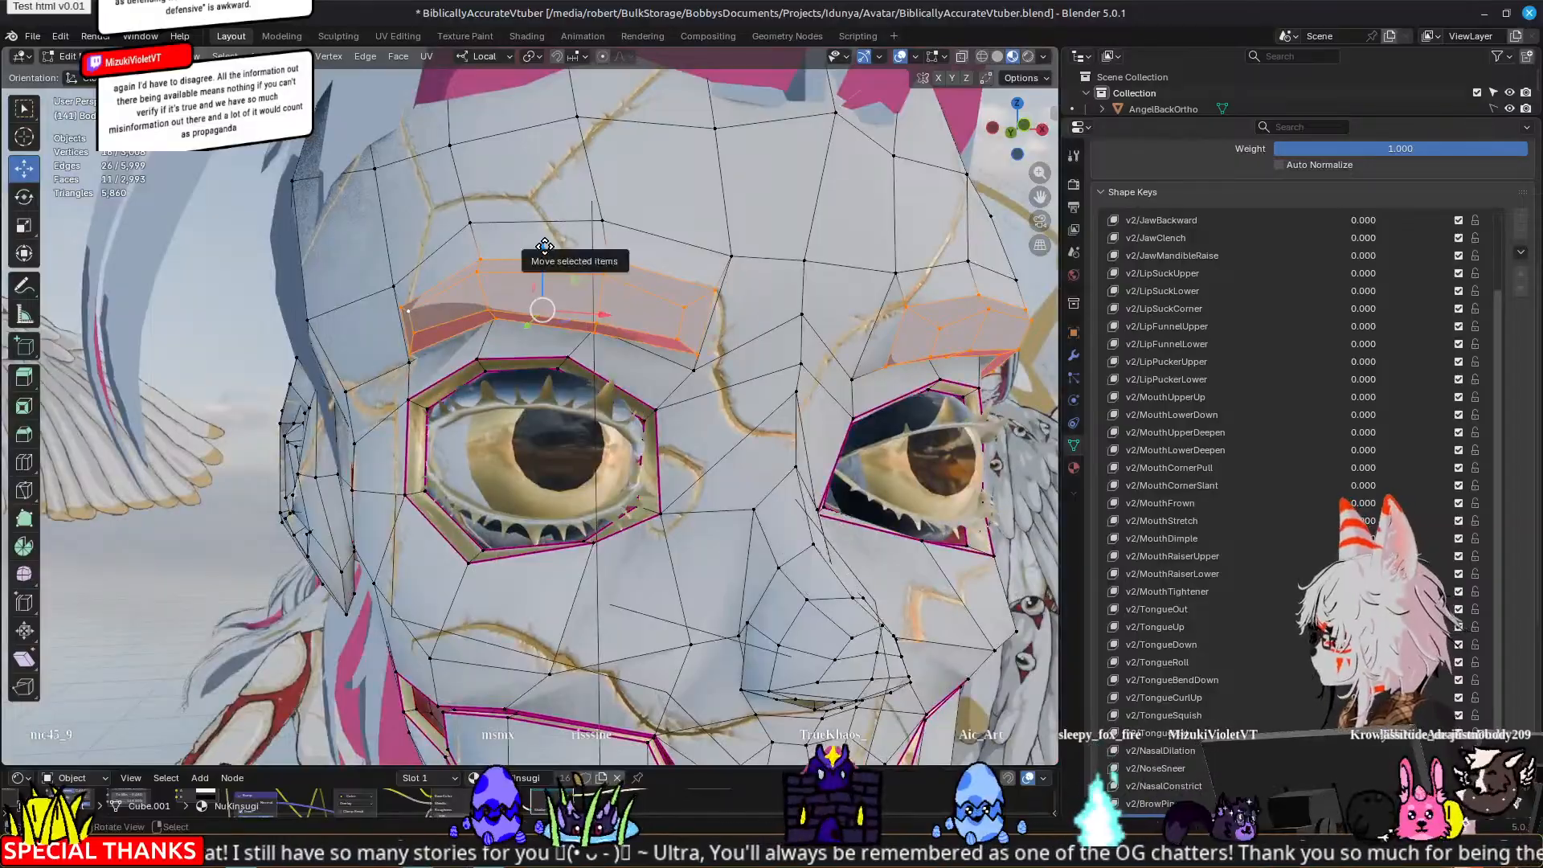
left_click_drag(544, 246, 545, 252)
Step: Select the face at the eyebrow's inner end and move it down about 0.0019 m along Z
middle_click_drag(545, 252, 546, 337)
left_click(538, 328)
left_click(514, 259, "shift")
left_click(485, 321, "shift")
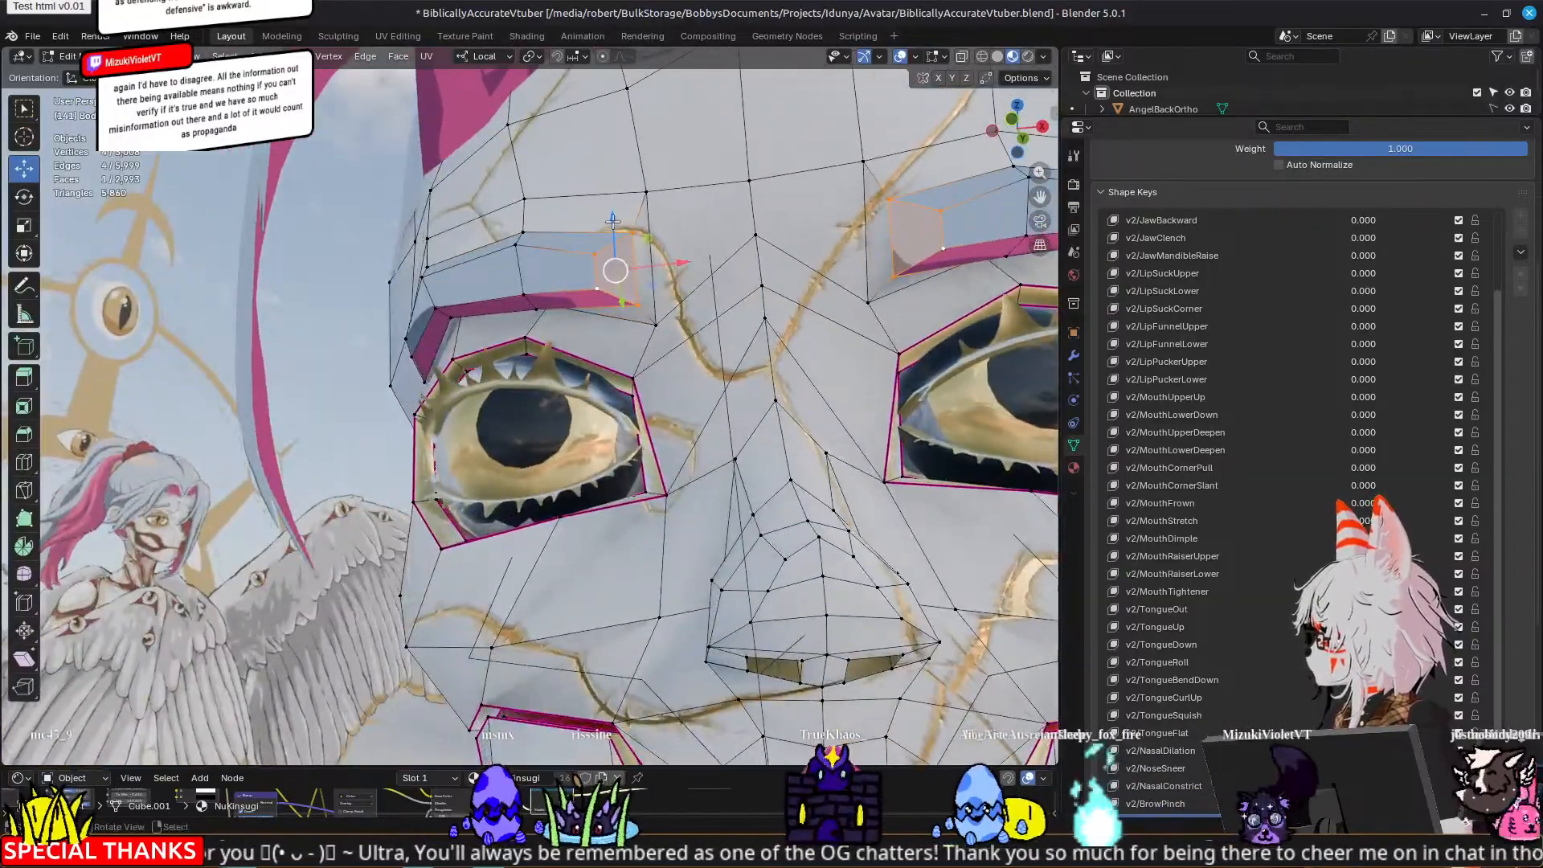
left_click_drag(613, 225, 613, 228)
left_click(611, 234)
Step: Select the front faces of the eyebrow from its outer end inward and move them down about 0.0018 m along Z
middle_click_drag(611, 233, 564, 261)
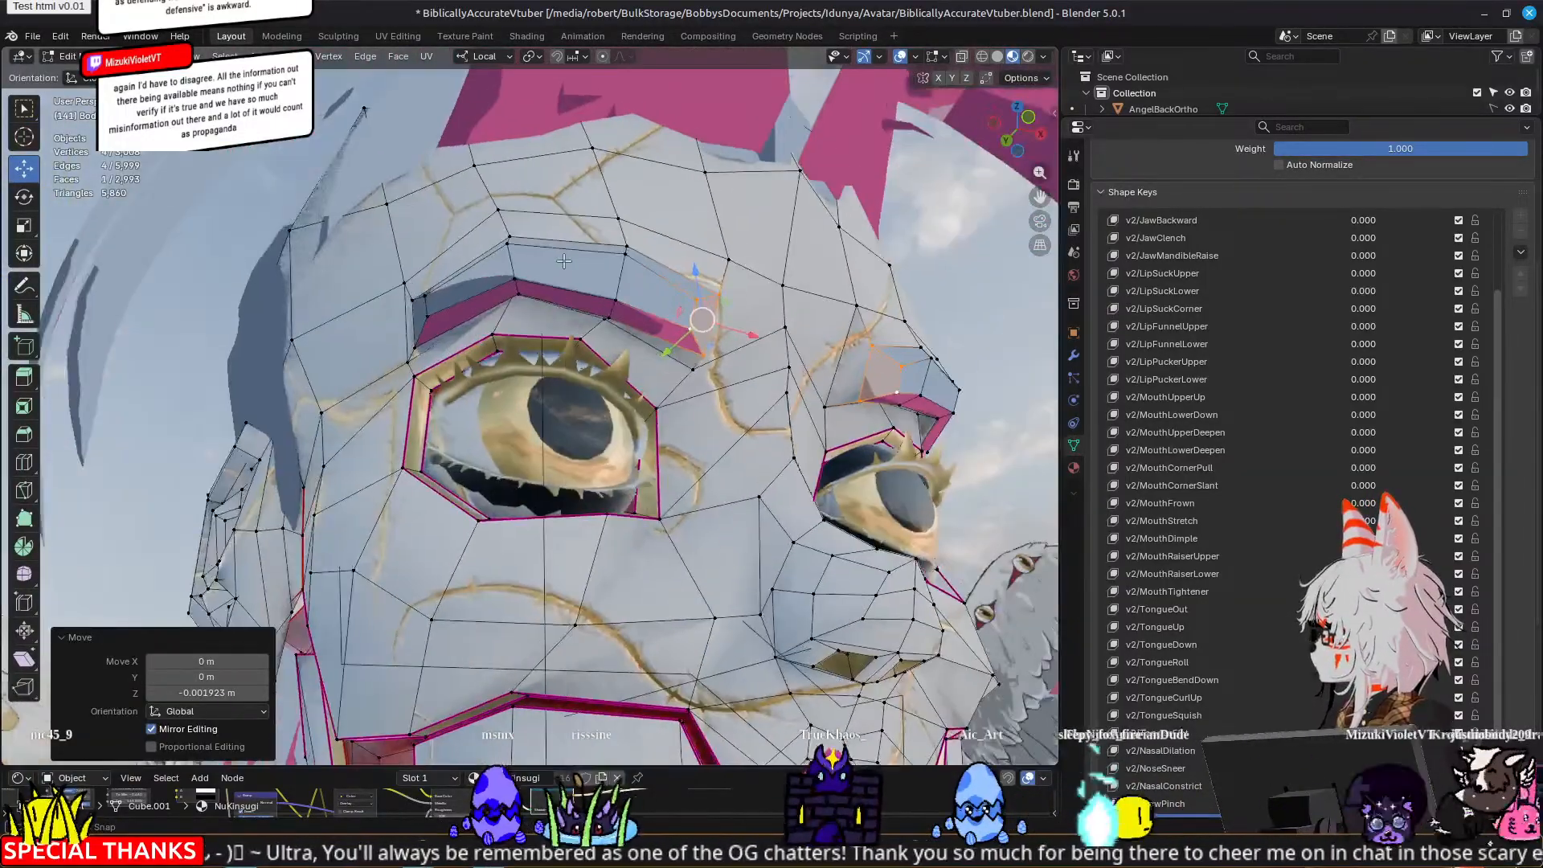
left_click(425, 297)
left_click(508, 246, "shift")
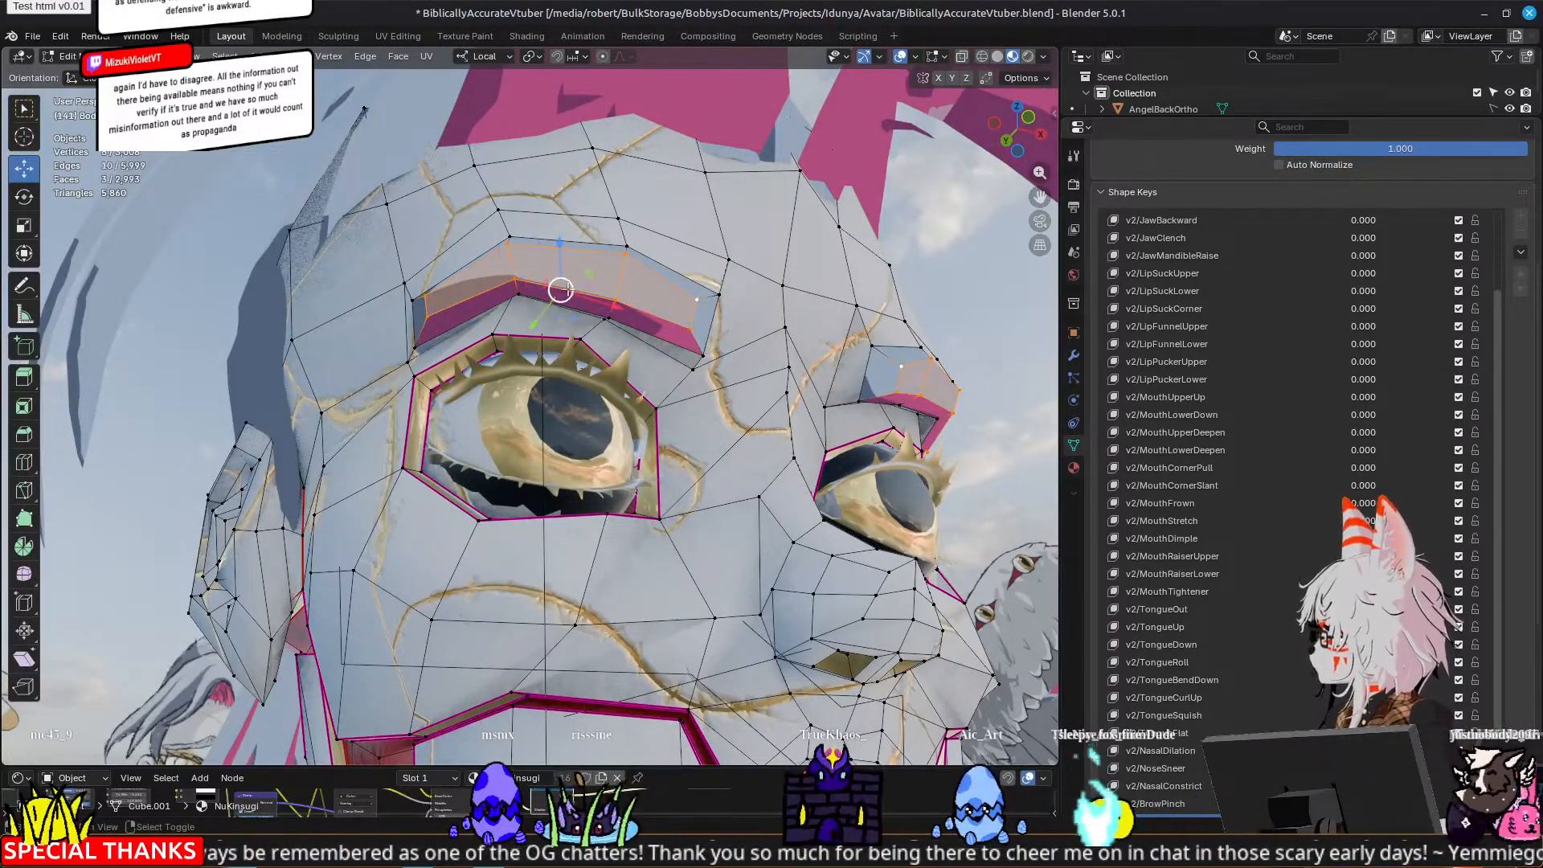
key("g")
key("z")
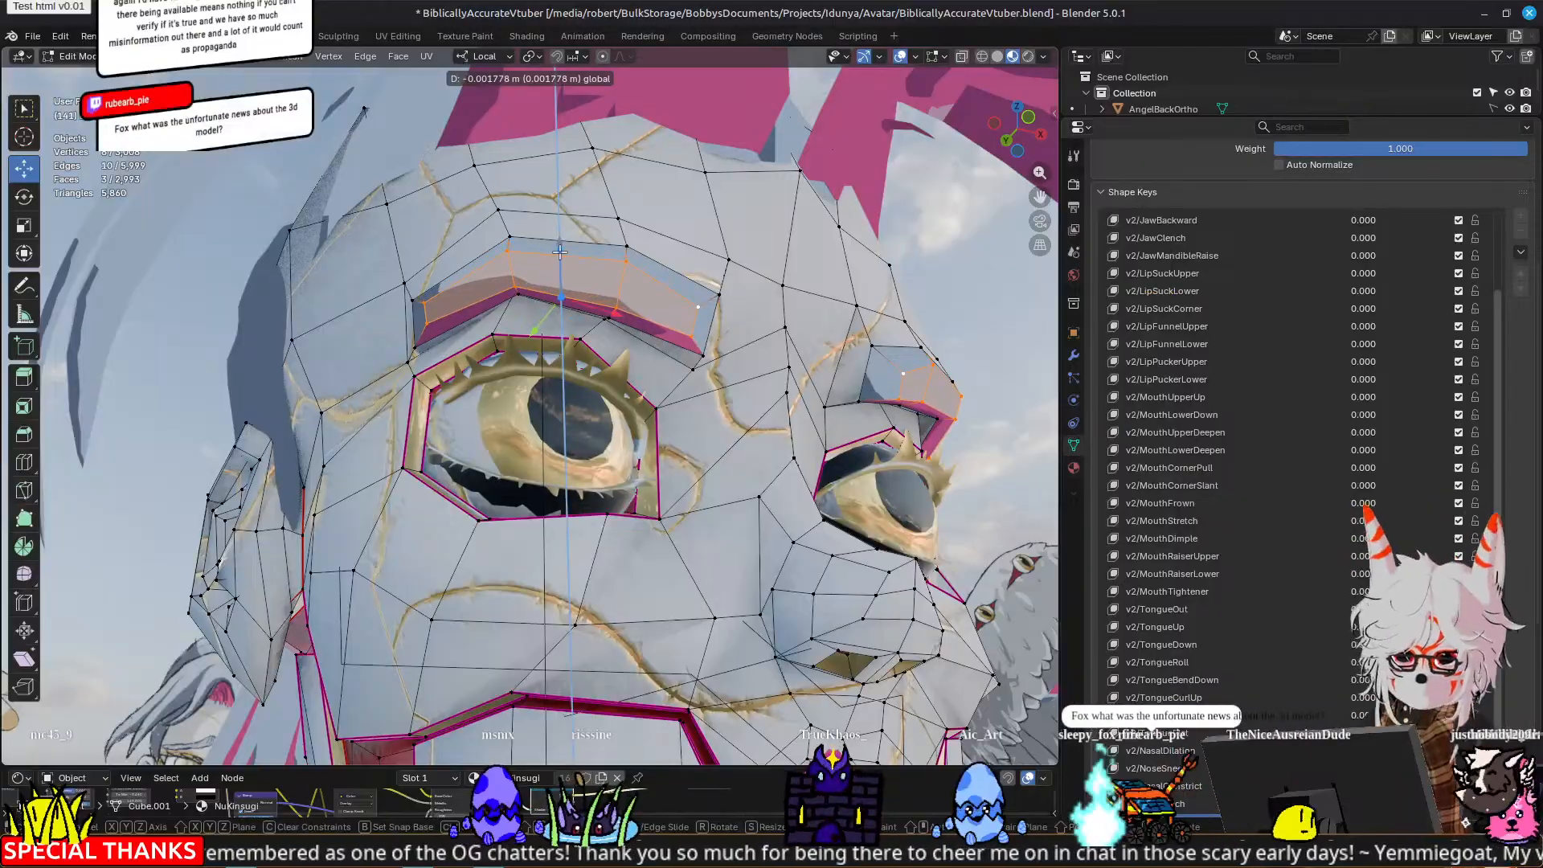
left_click(561, 252)
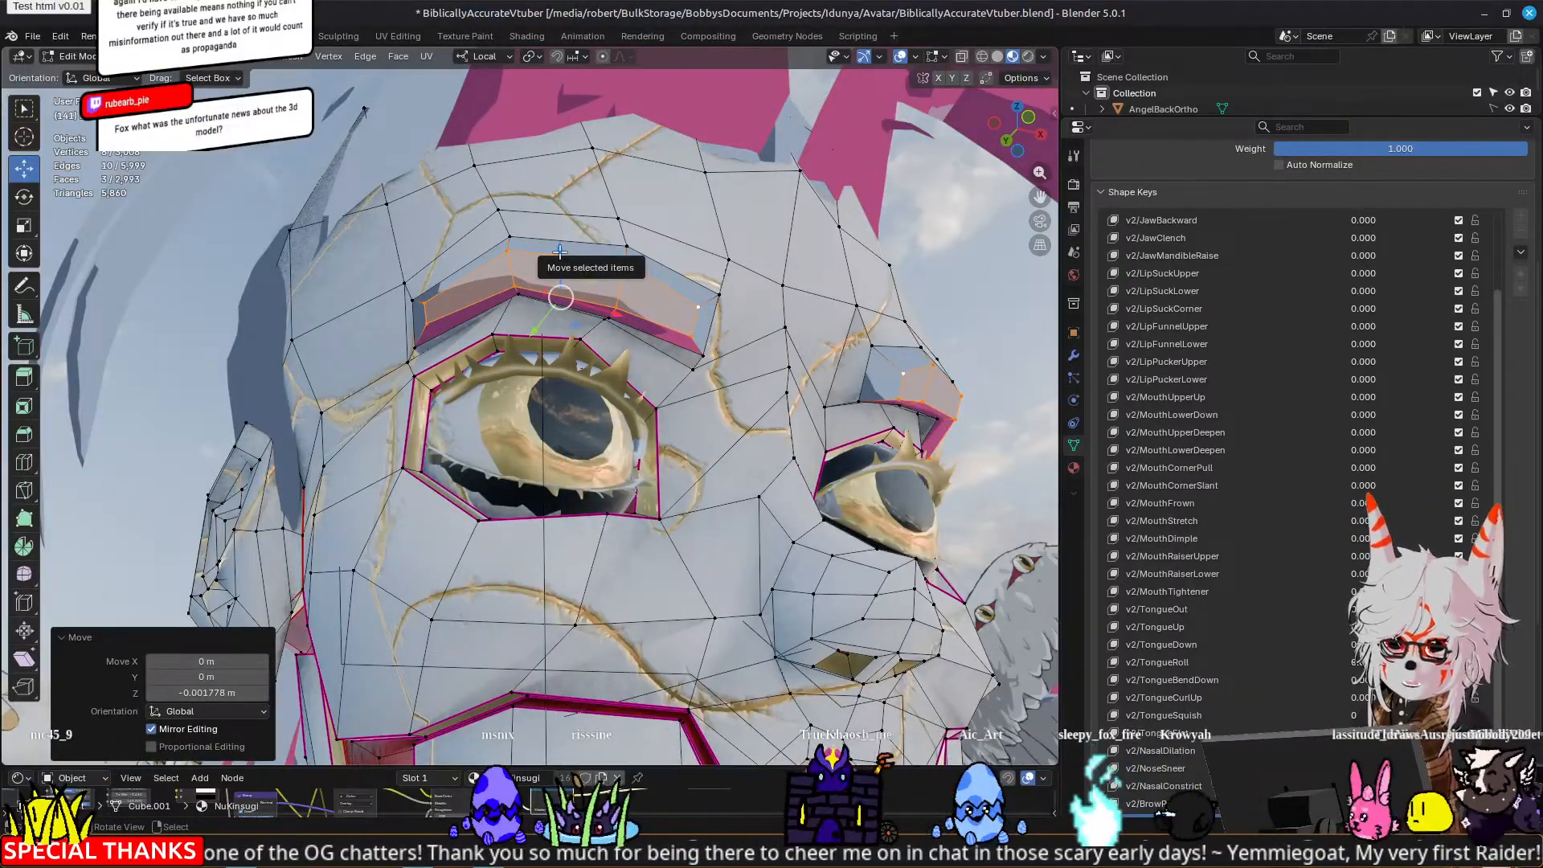
Step: Examine the lowered eyebrow in Object Mode from the side of the head
mouse_move(713, 266)
middle_mouse_down()
mouse_move(704, 281)
mouse_move(534, 212)
mouse_move(529, 244)
mouse_move(691, 255)
middle_mouse_up()
key("Tab")
scroll(703, 282, "down", 5)
scroll(634, 323, "up", 6)
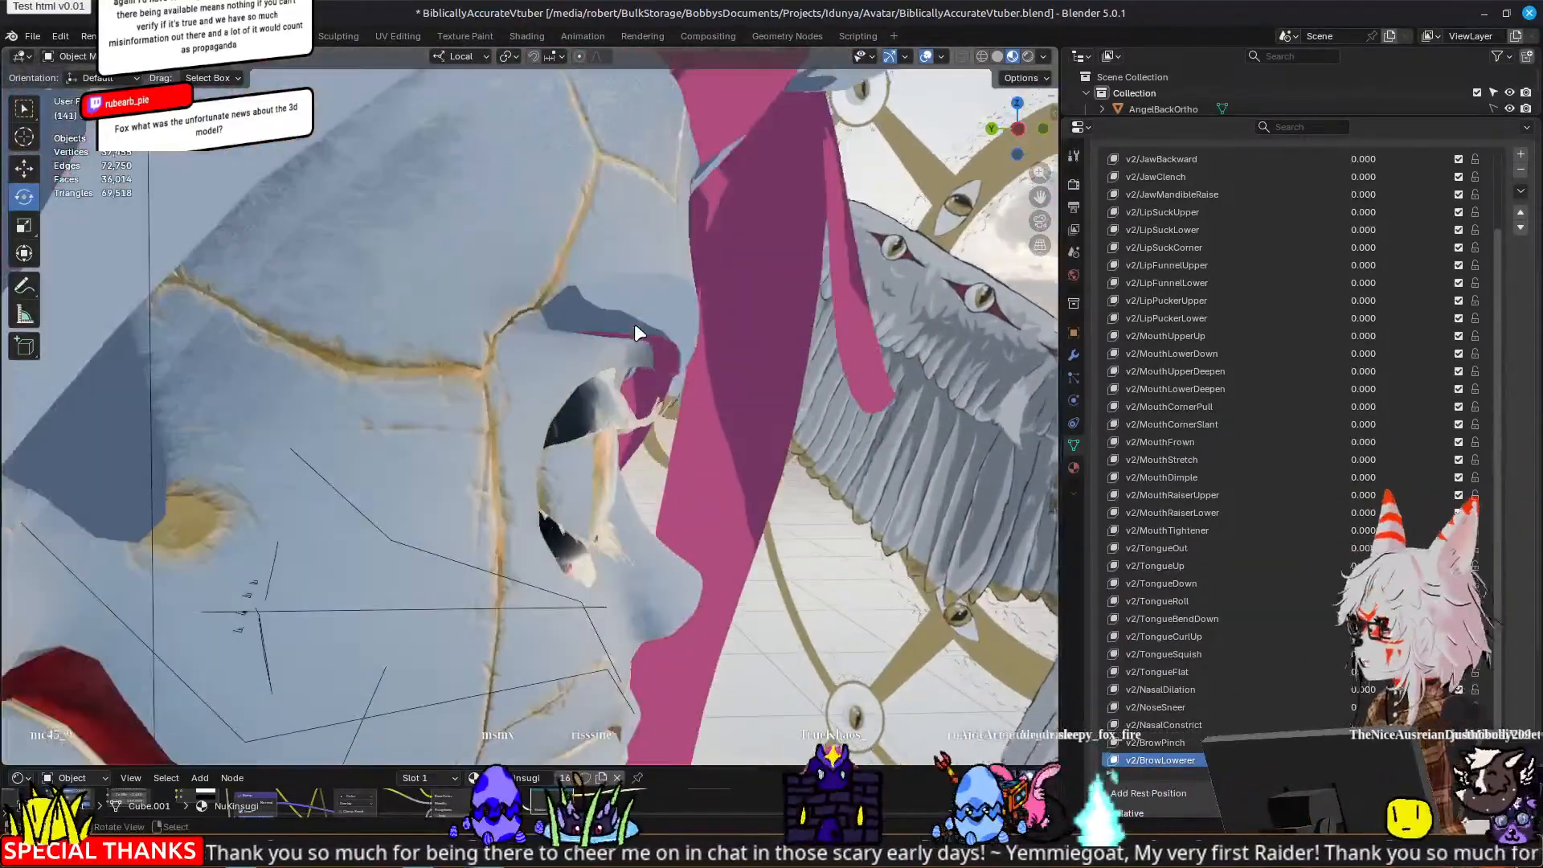
Step: Select the eyebrow's lower edges out to its outer end and move them about 0.0013 m along Y
key("Tab")
middle_click_drag(756, 358, 613, 303)
left_click(571, 273)
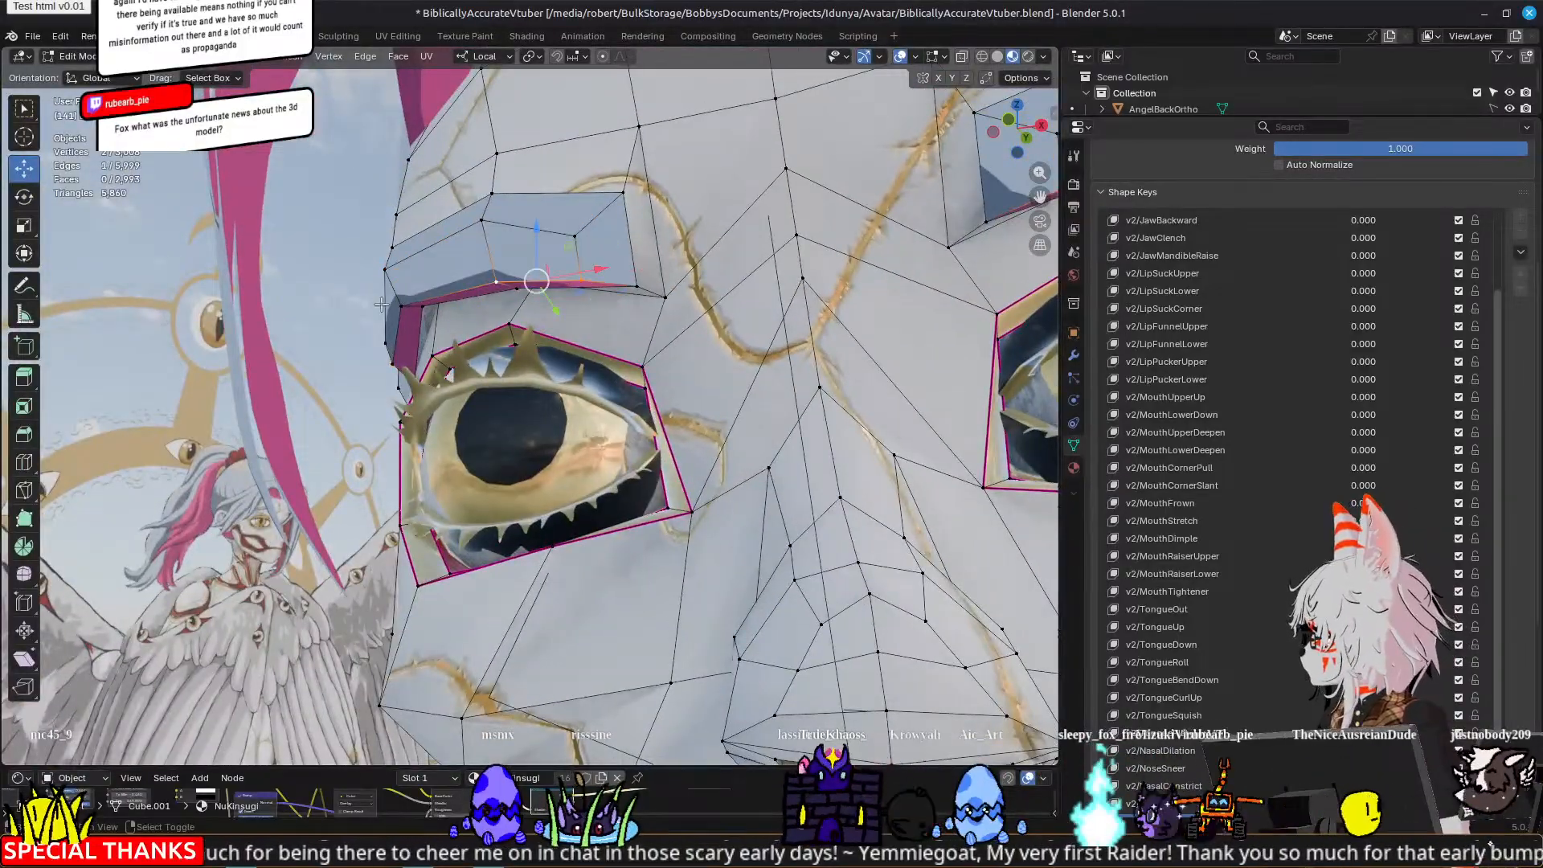
left_click(385, 366, "shift")
middle_click_drag(386, 367, 620, 374)
left_click_drag(590, 367, 646, 375)
middle_click_drag(692, 374, 432, 393)
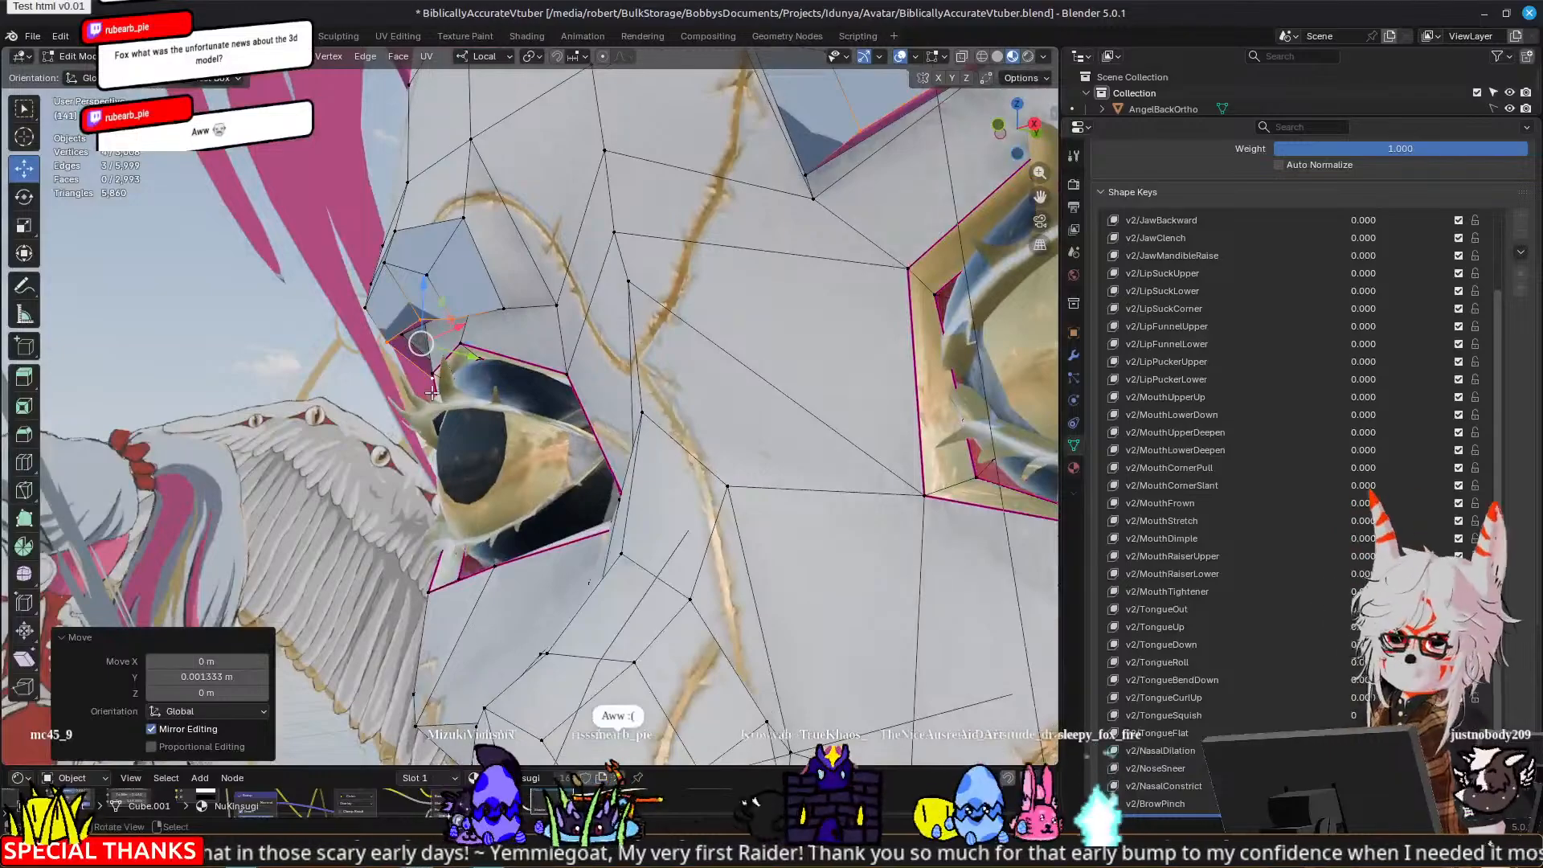
key("Tab")
scroll(431, 393, "down", 6)
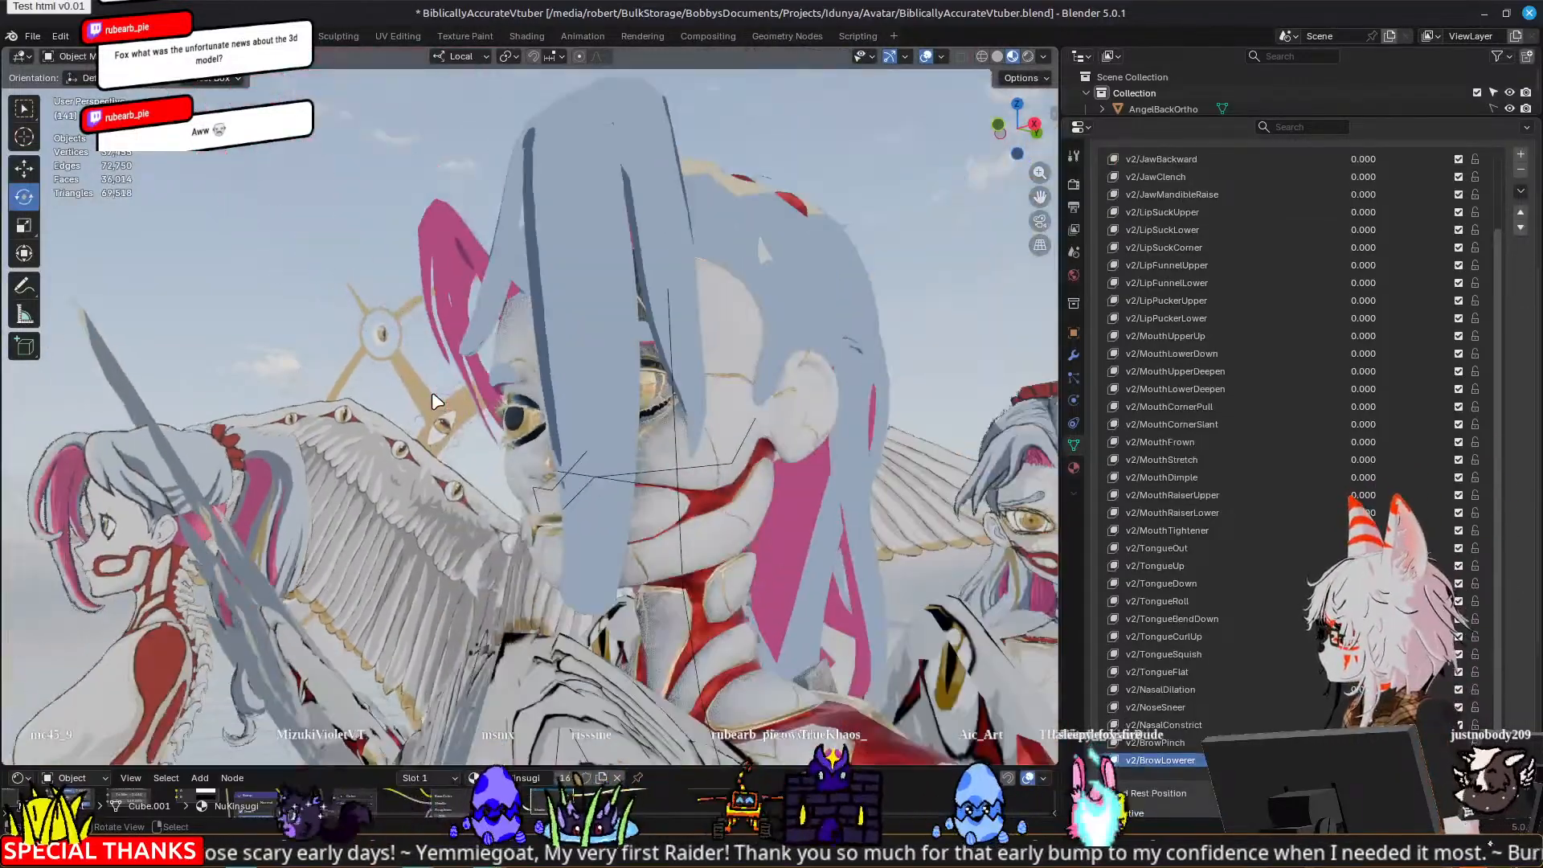
middle_click_drag(432, 394, 484, 404)
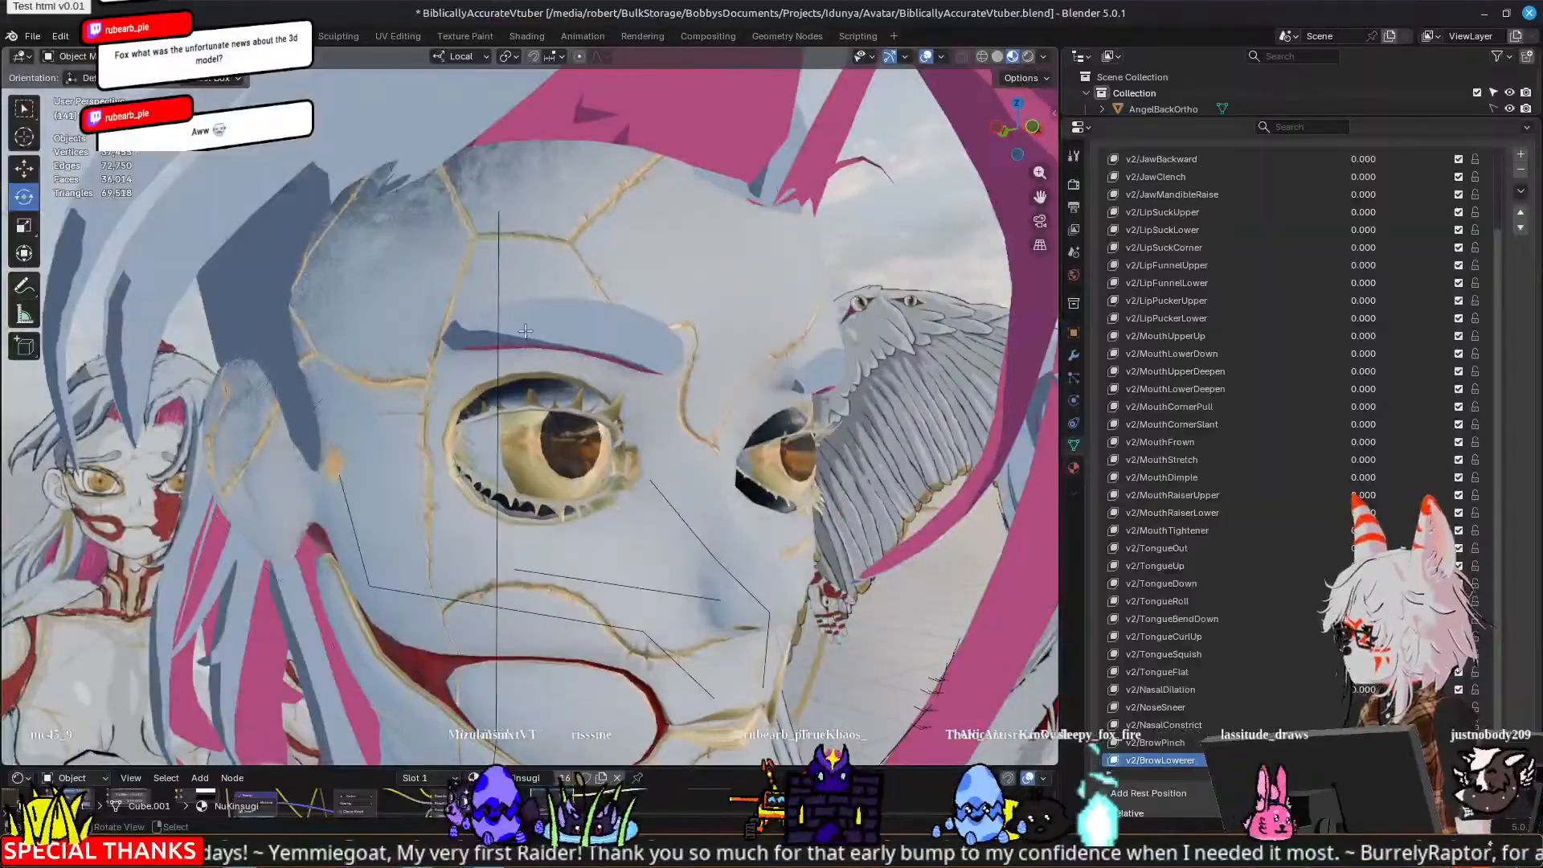
Step: Select the upper row of eyebrow faces from the outer to the inner end and move them slightly down along Z
key("Tab")
scroll(525, 330, "up", 3)
left_click(397, 278)
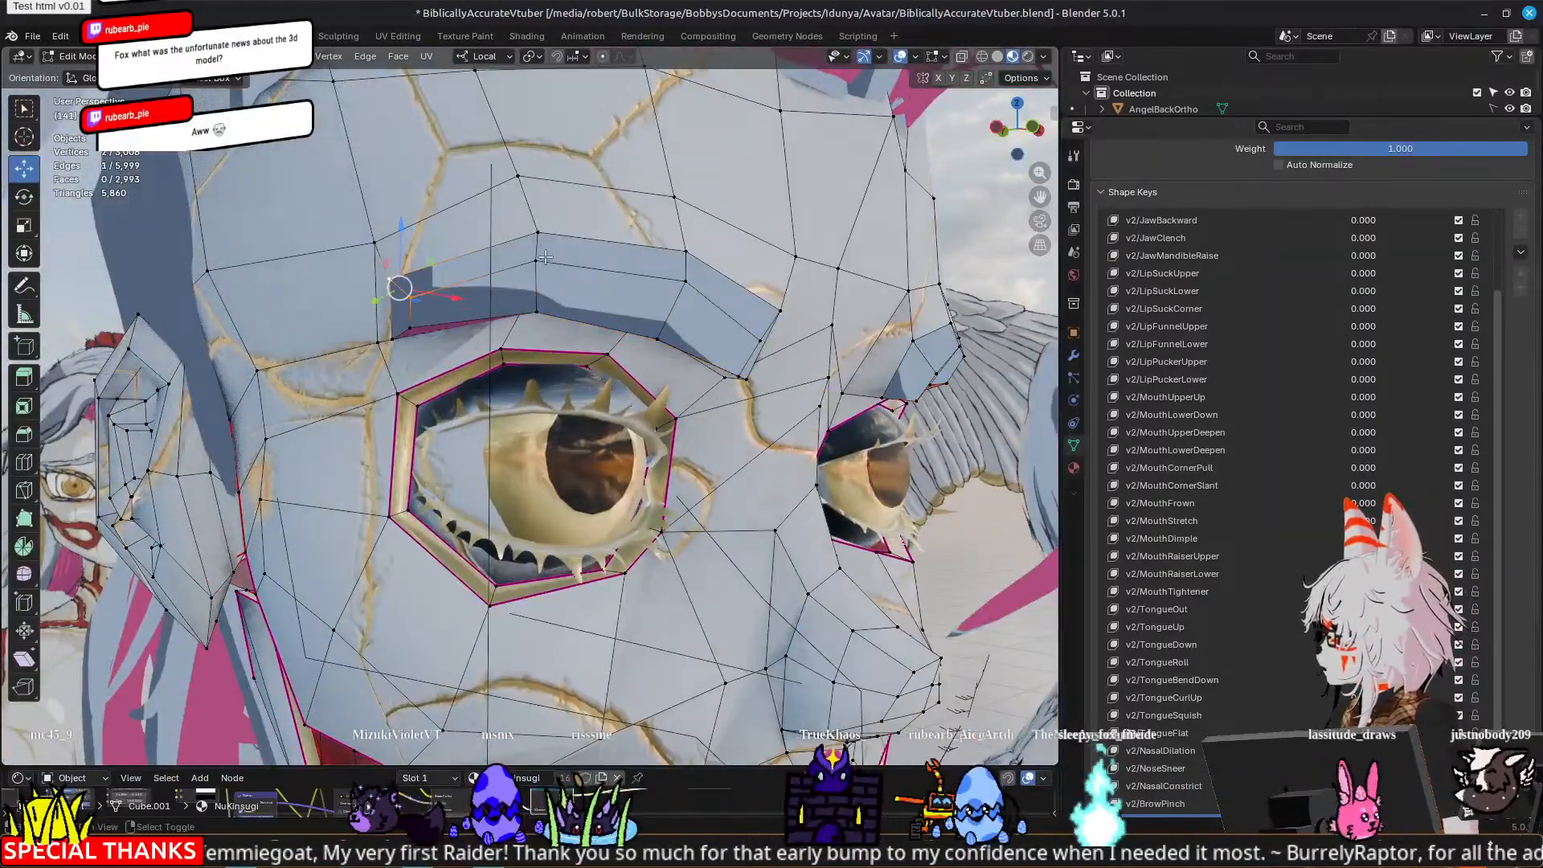
left_click(762, 334, "shift")
middle_click_drag(762, 335, 595, 279)
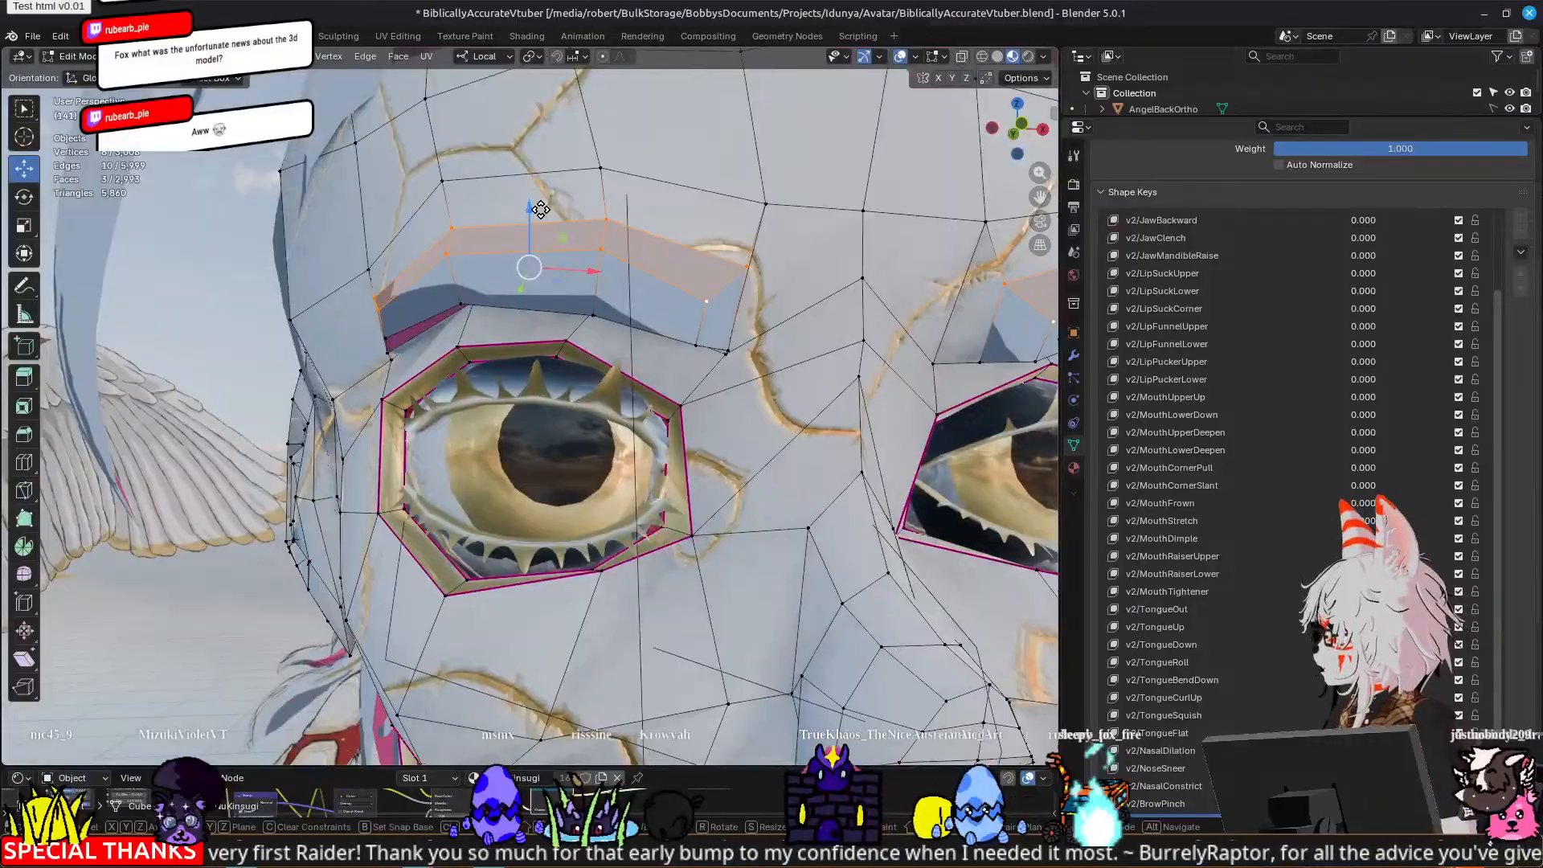
left_click_drag(540, 209, 538, 221)
key("Tab")
scroll(435, 273, "down", 8)
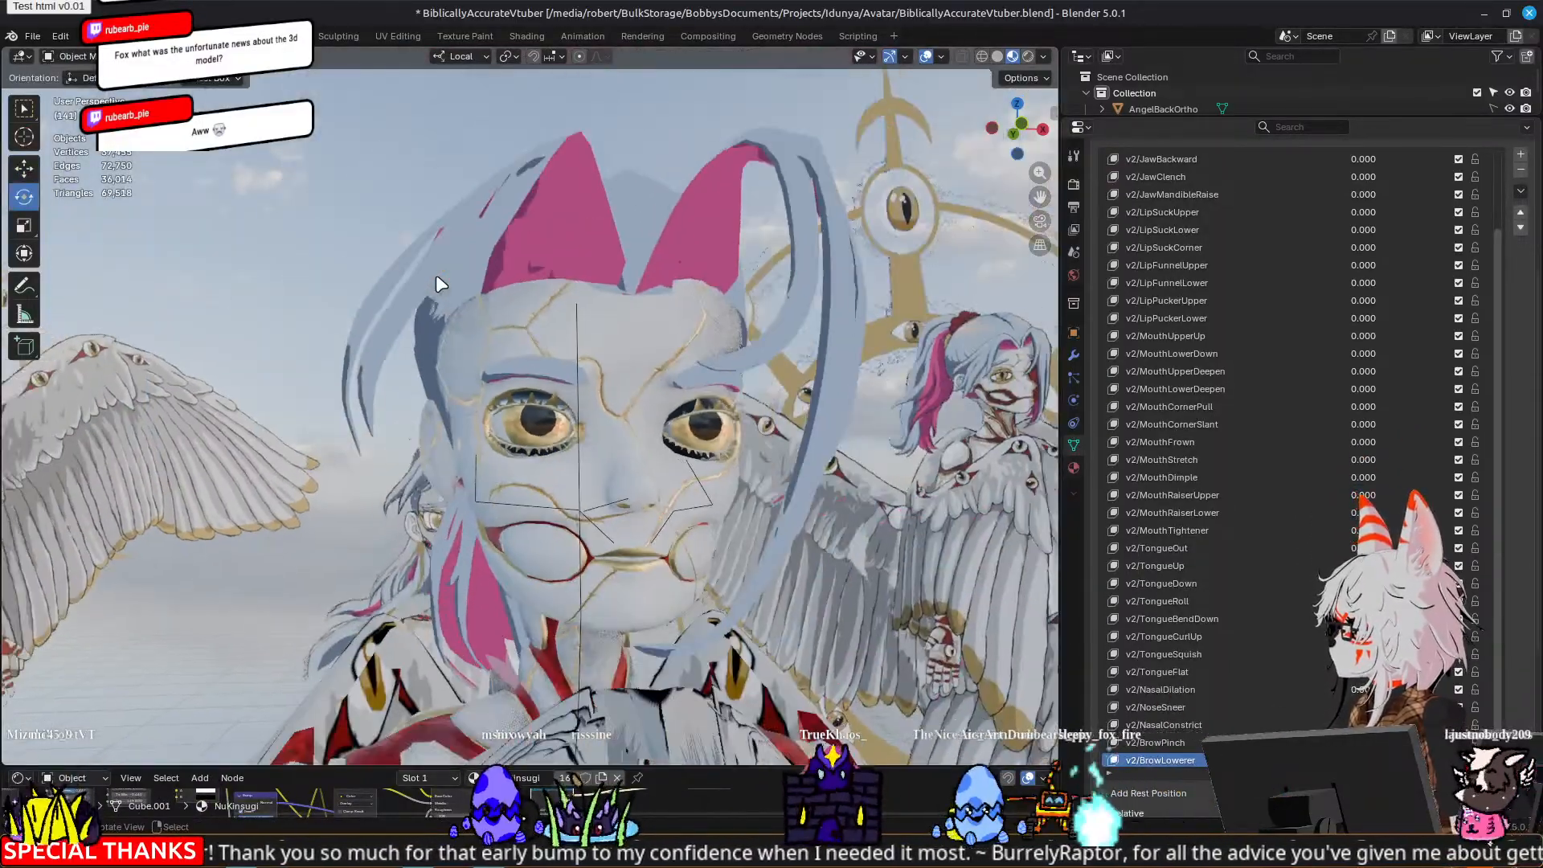
middle_click_drag(436, 281, 597, 374)
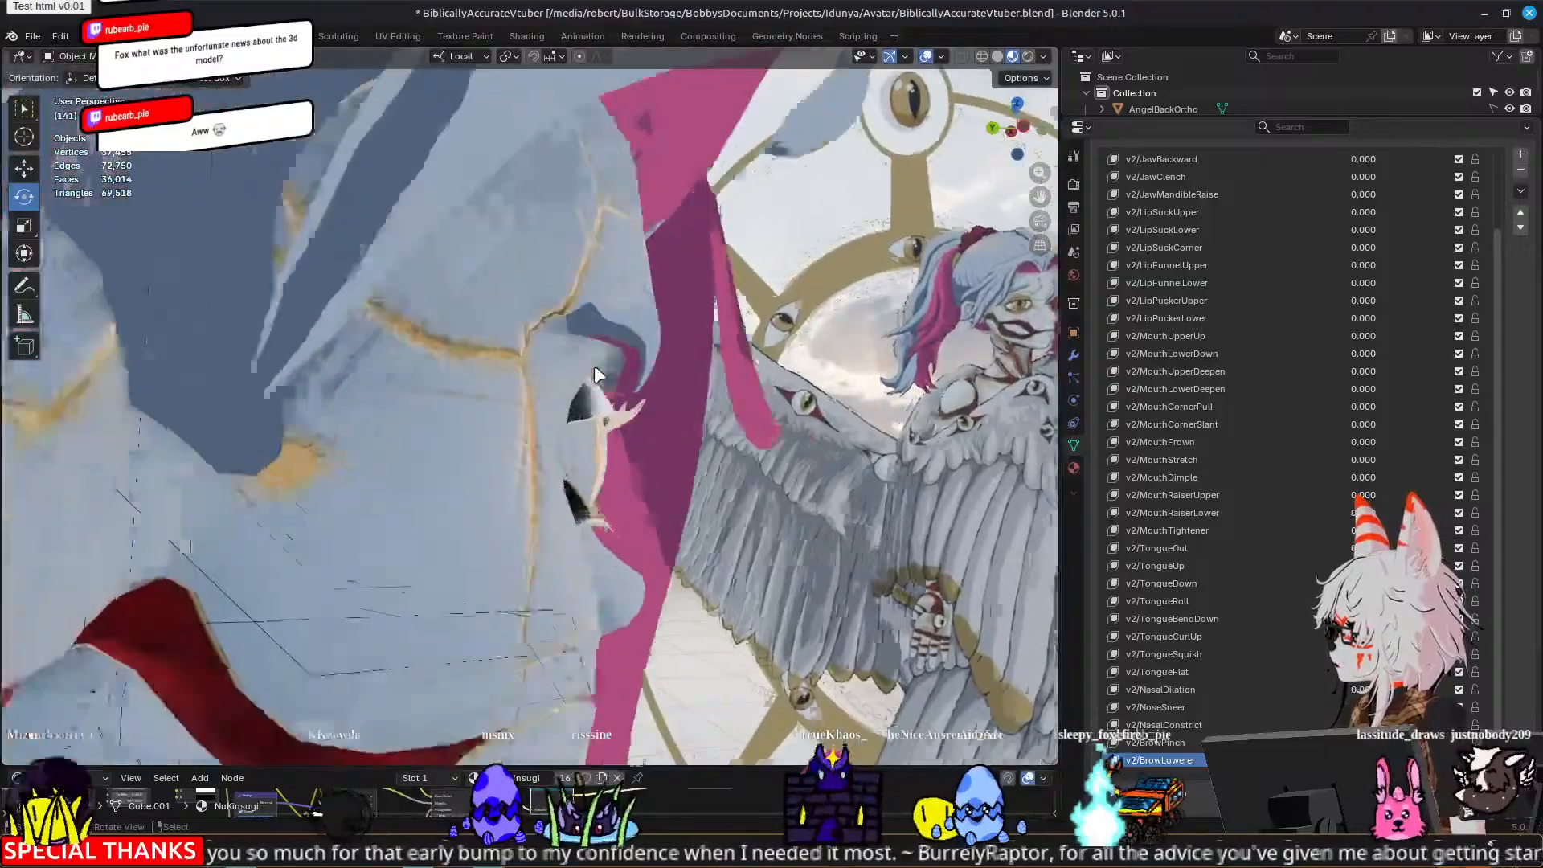
Step: Select the face at the eyebrow's inner end and move it about 0.0038 m along Y
scroll(596, 374, "up", 3)
key("Tab")
middle_click_drag(722, 415, 563, 358)
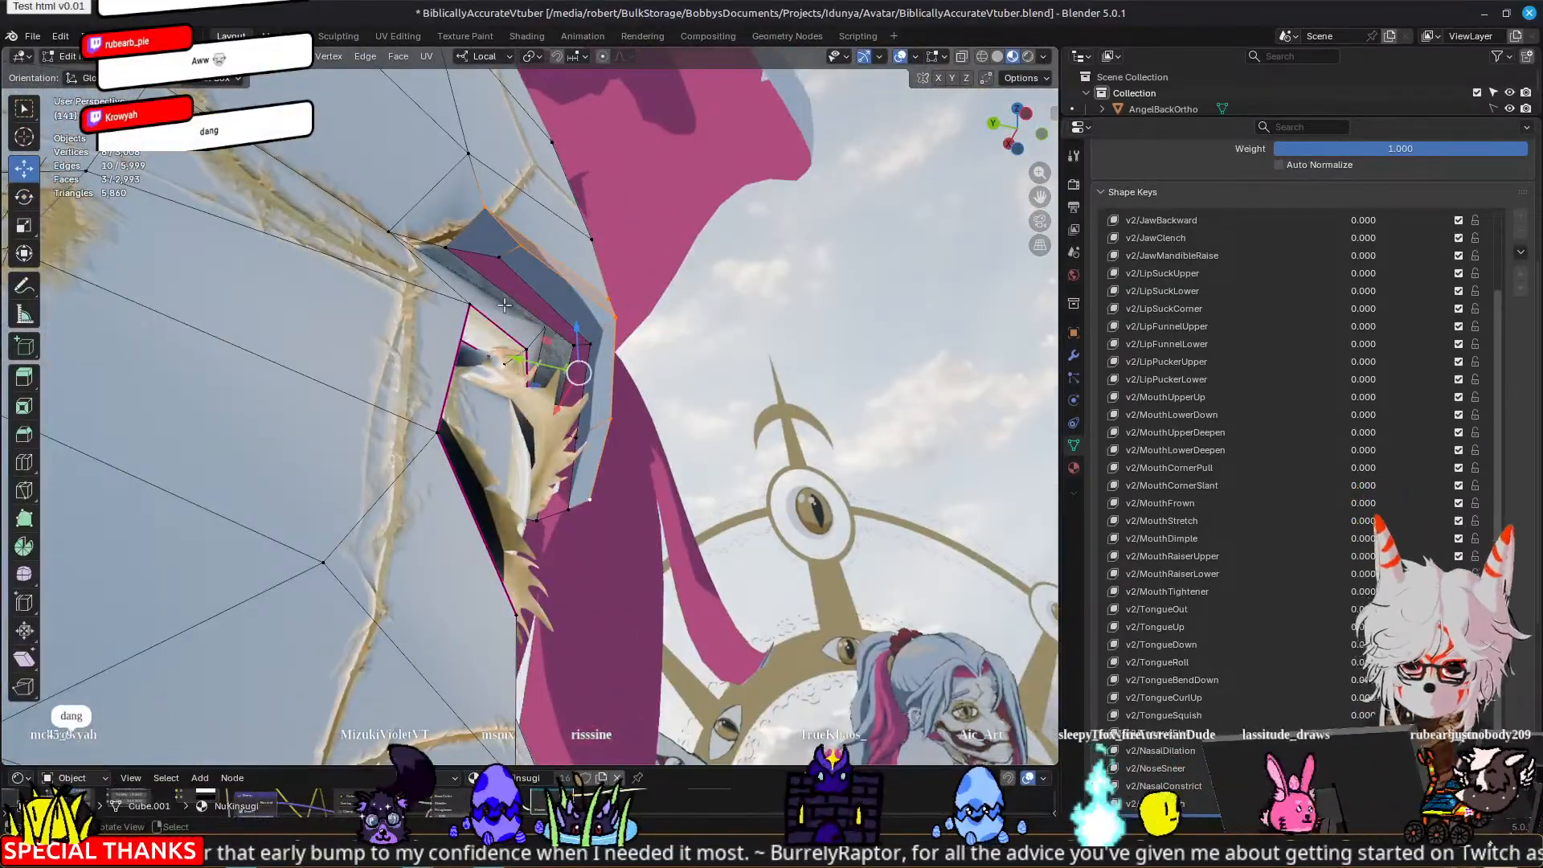
left_click(502, 255)
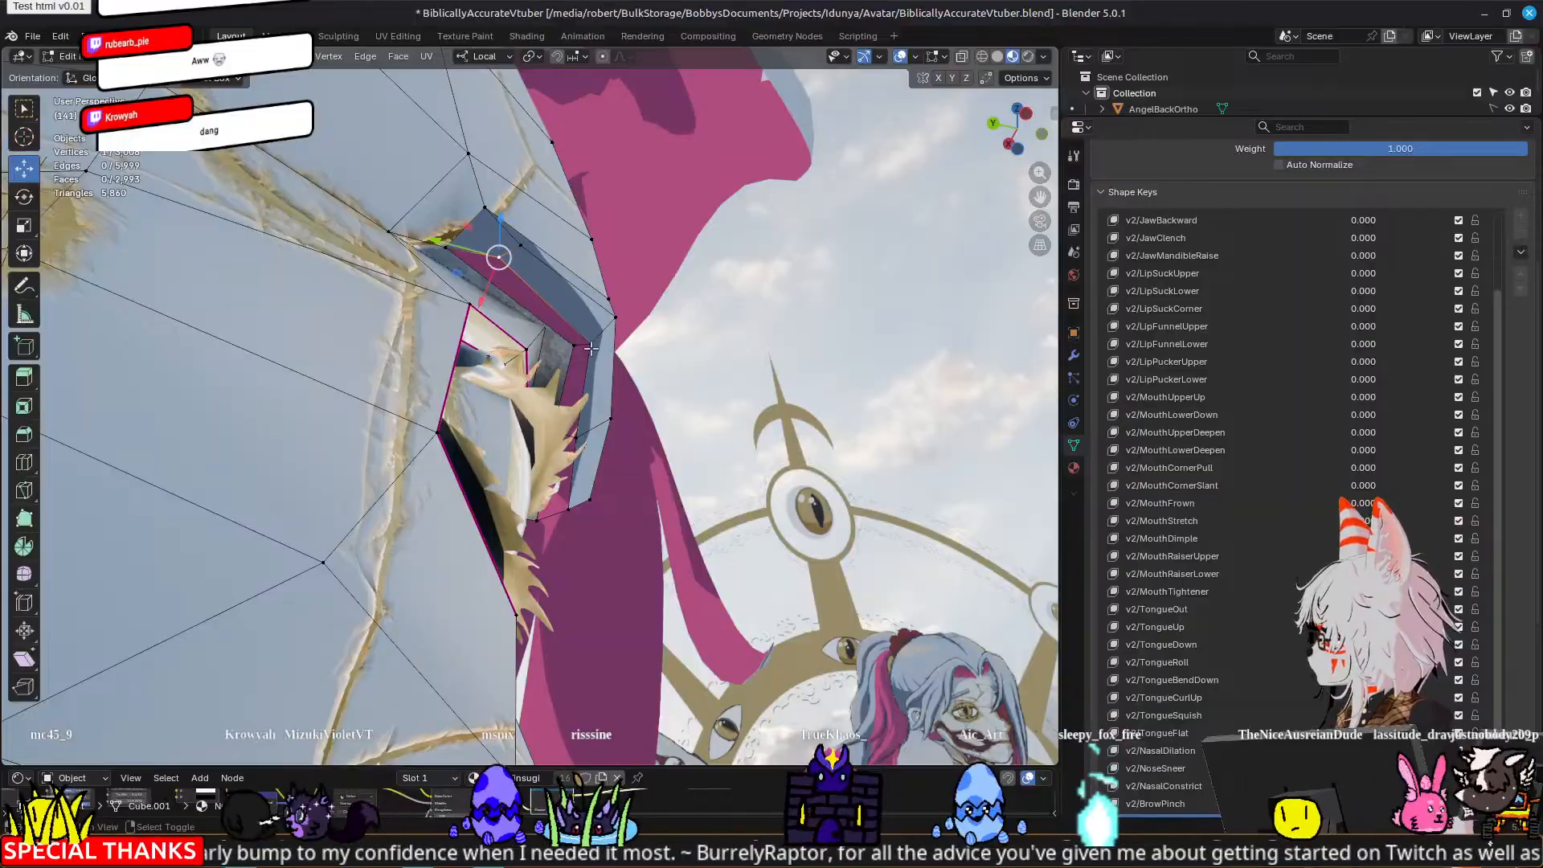
middle_click_drag(651, 402, 598, 405)
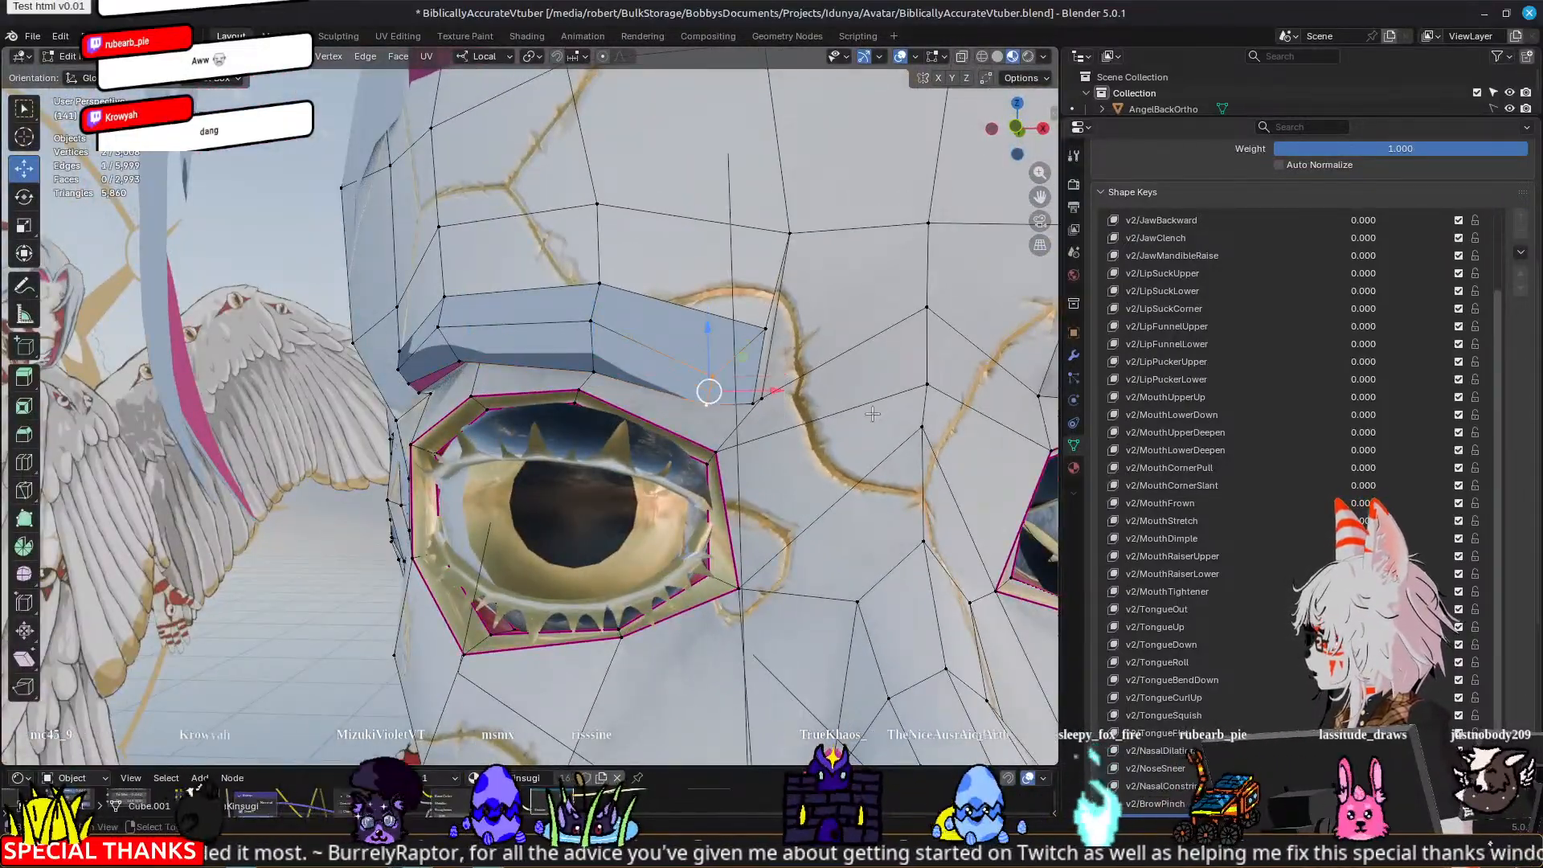
middle_click_drag(873, 414, 608, 437)
left_click_drag(614, 436, 632, 428)
middle_click_drag(632, 428, 574, 437)
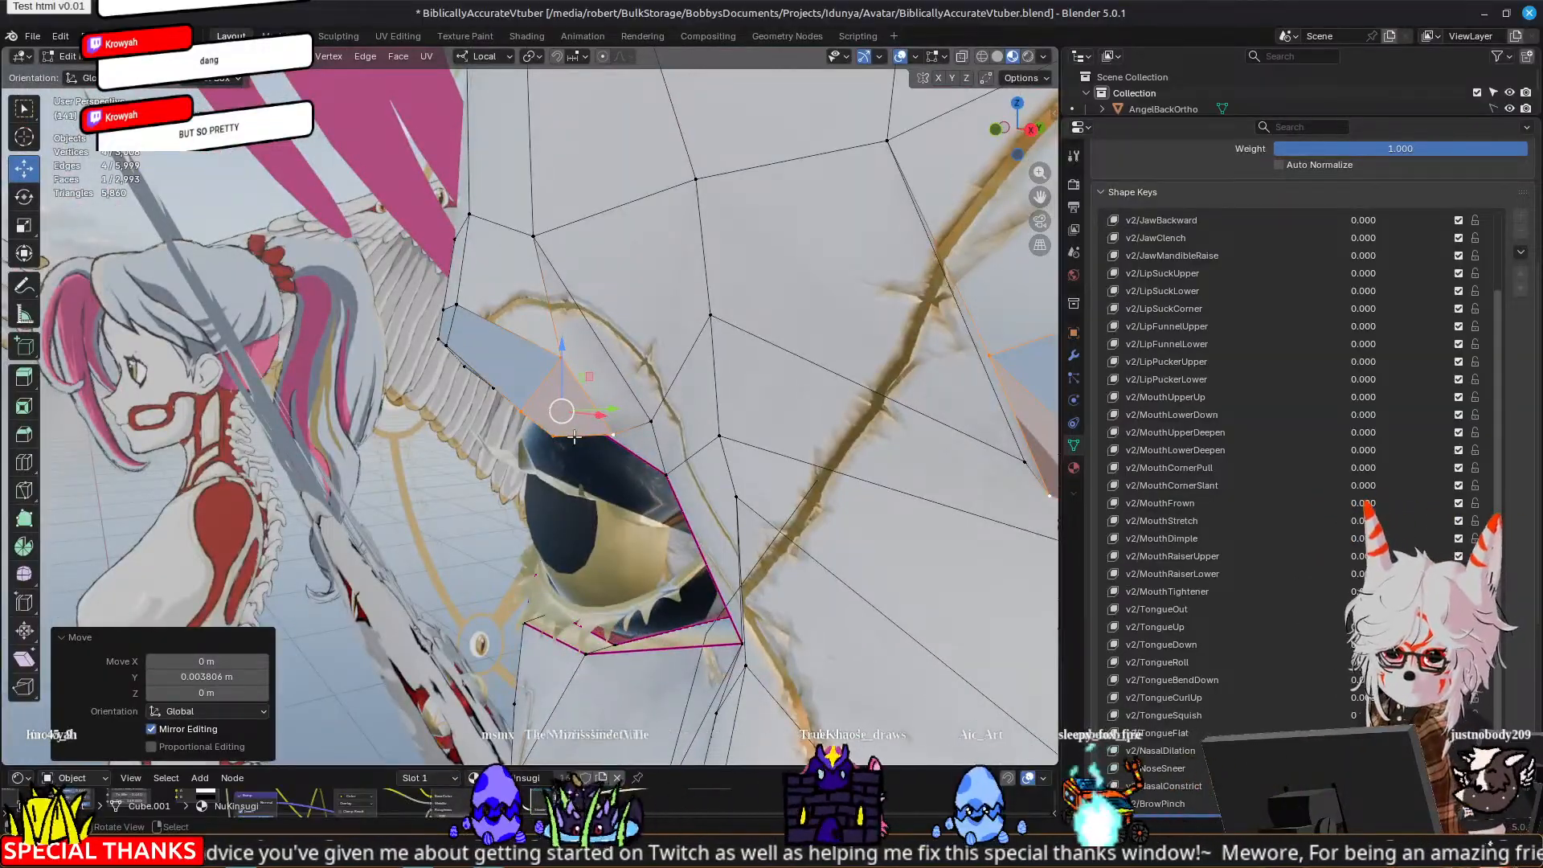
Step: Examine the lowered brows in Object Mode from several angles while varying the v2/BrowLowerer value
key("Tab")
scroll(592, 434, "down", 5)
mouse_move(593, 434)
middle_mouse_down()
mouse_move(510, 401)
mouse_move(628, 422)
mouse_move(594, 414)
middle_mouse_up()
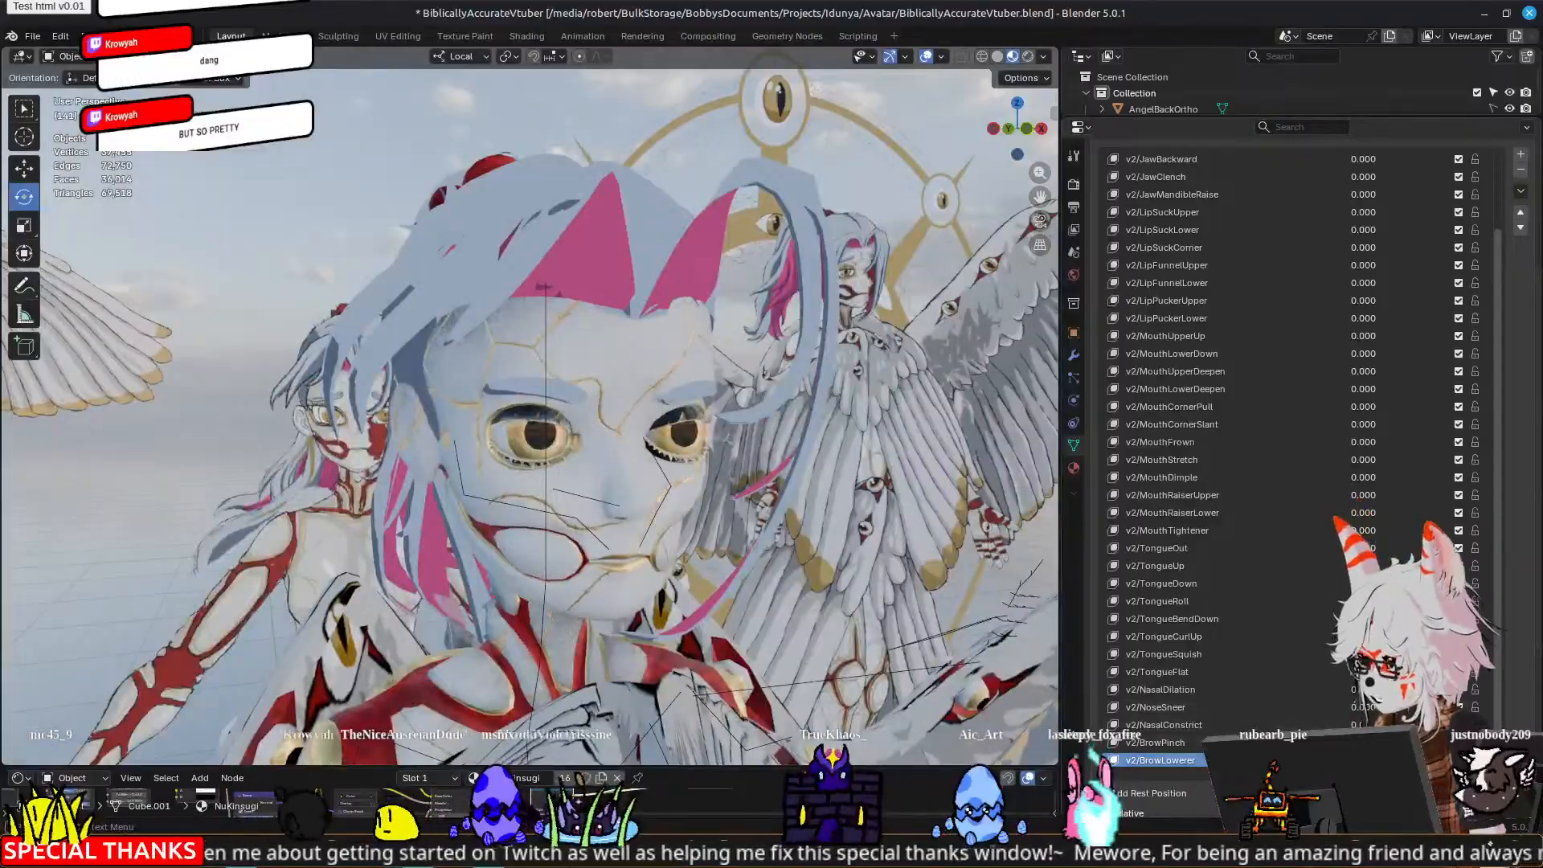
left_click_drag(1382, 760, 1310, 760)
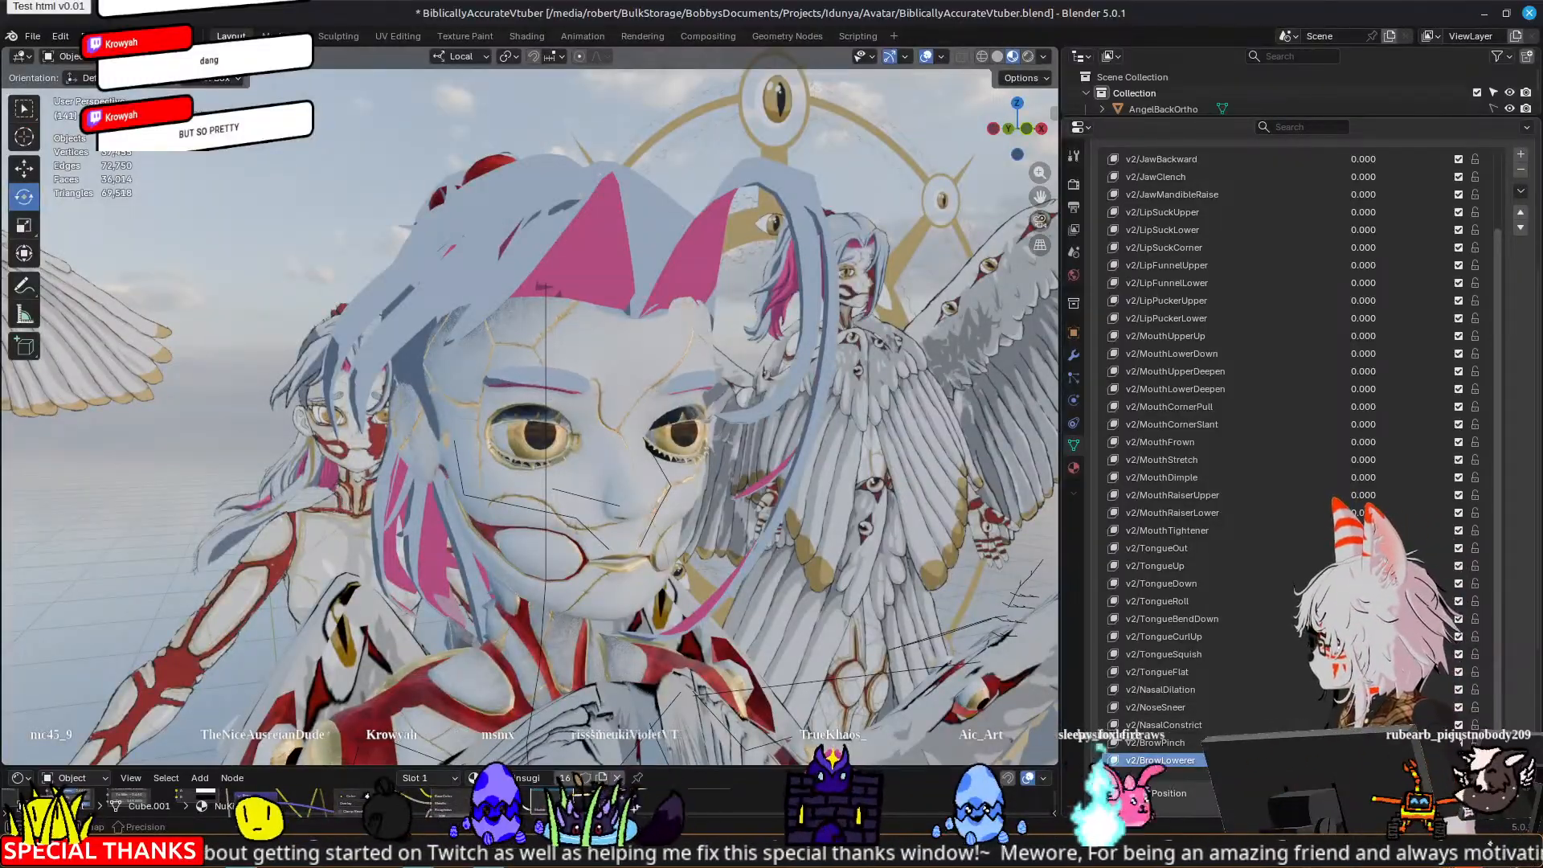
middle_click_drag(659, 514, 500, 512)
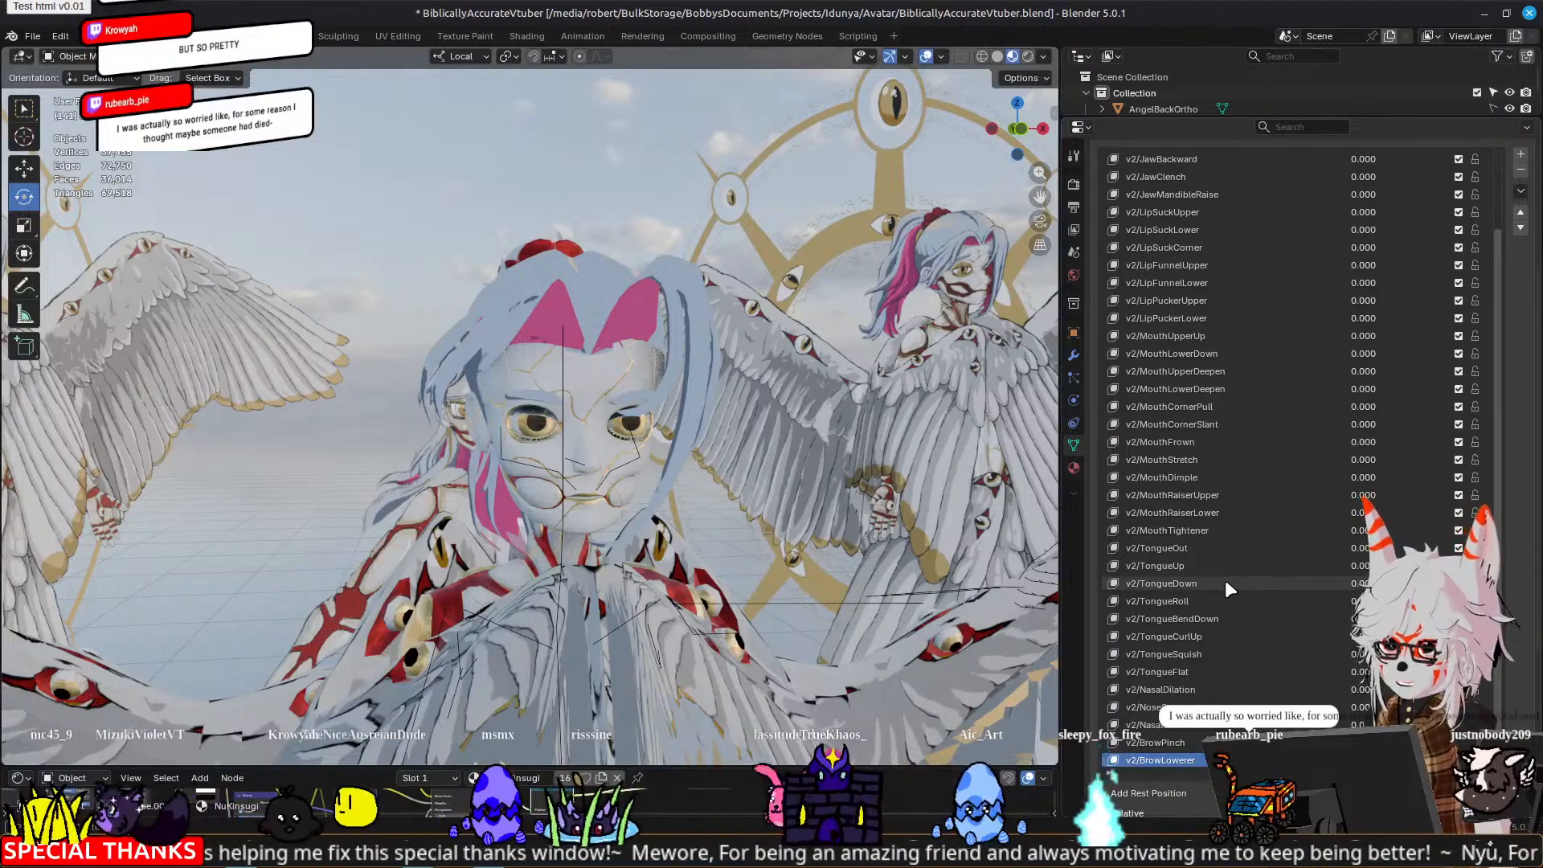
scroll(1528, 629, "down", 3)
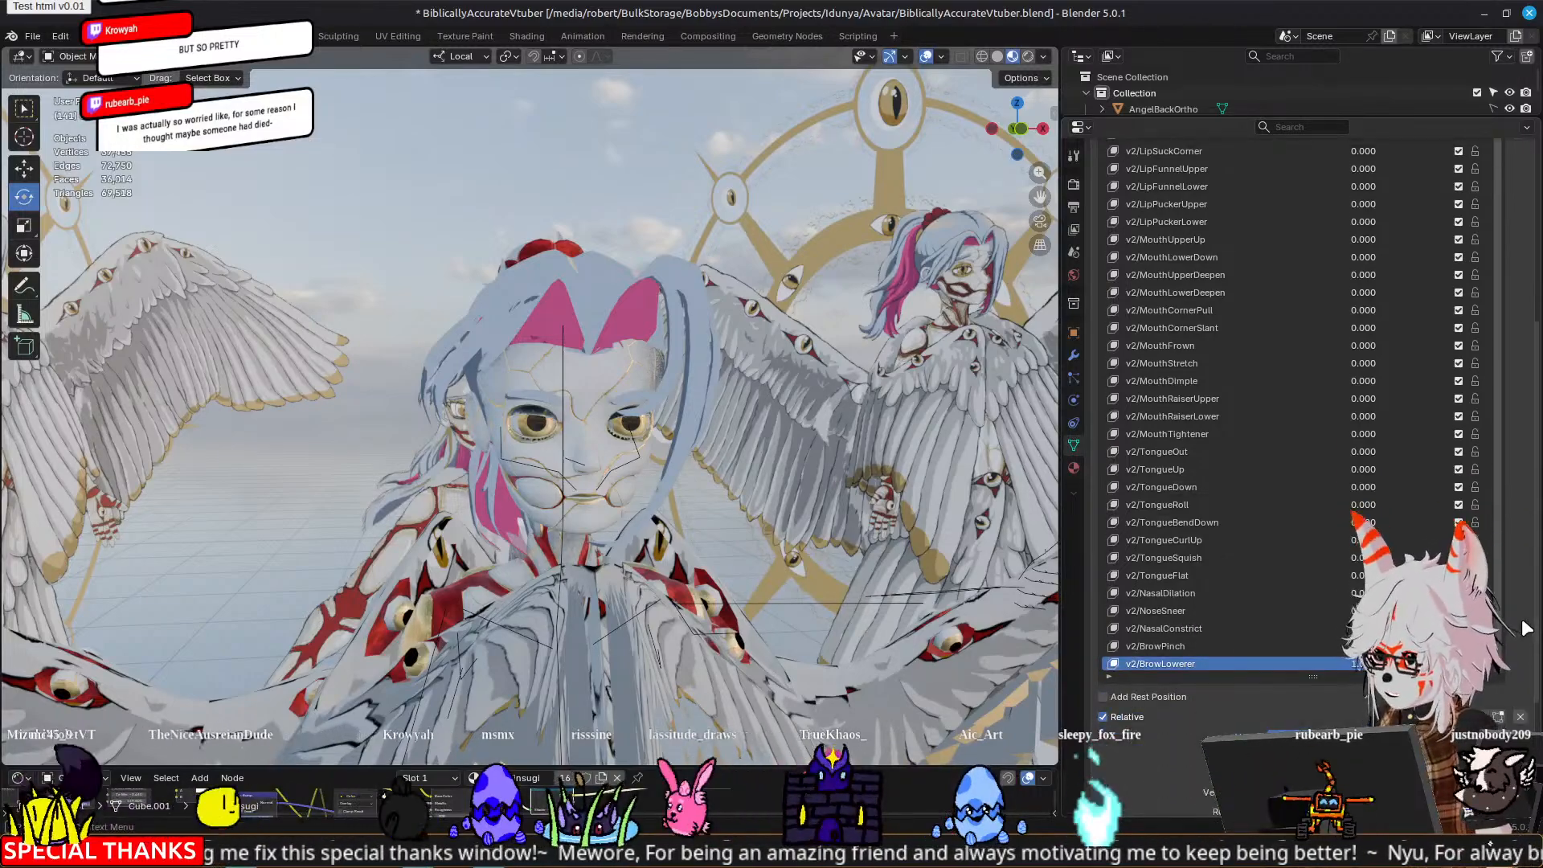
scroll(1527, 628, "up", 3)
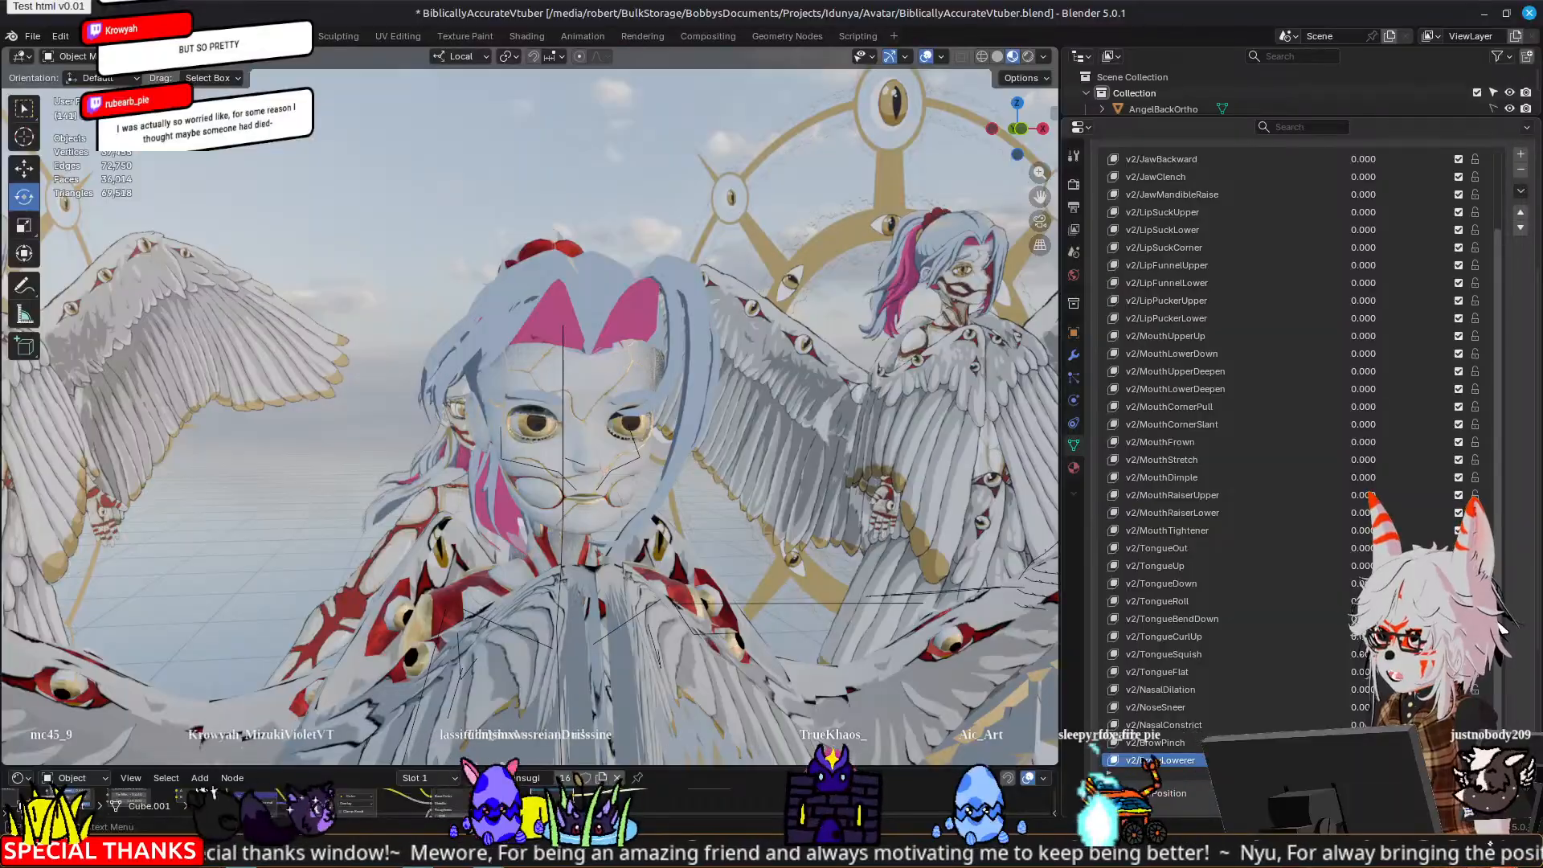
left_click_drag(1500, 625, 1505, 659)
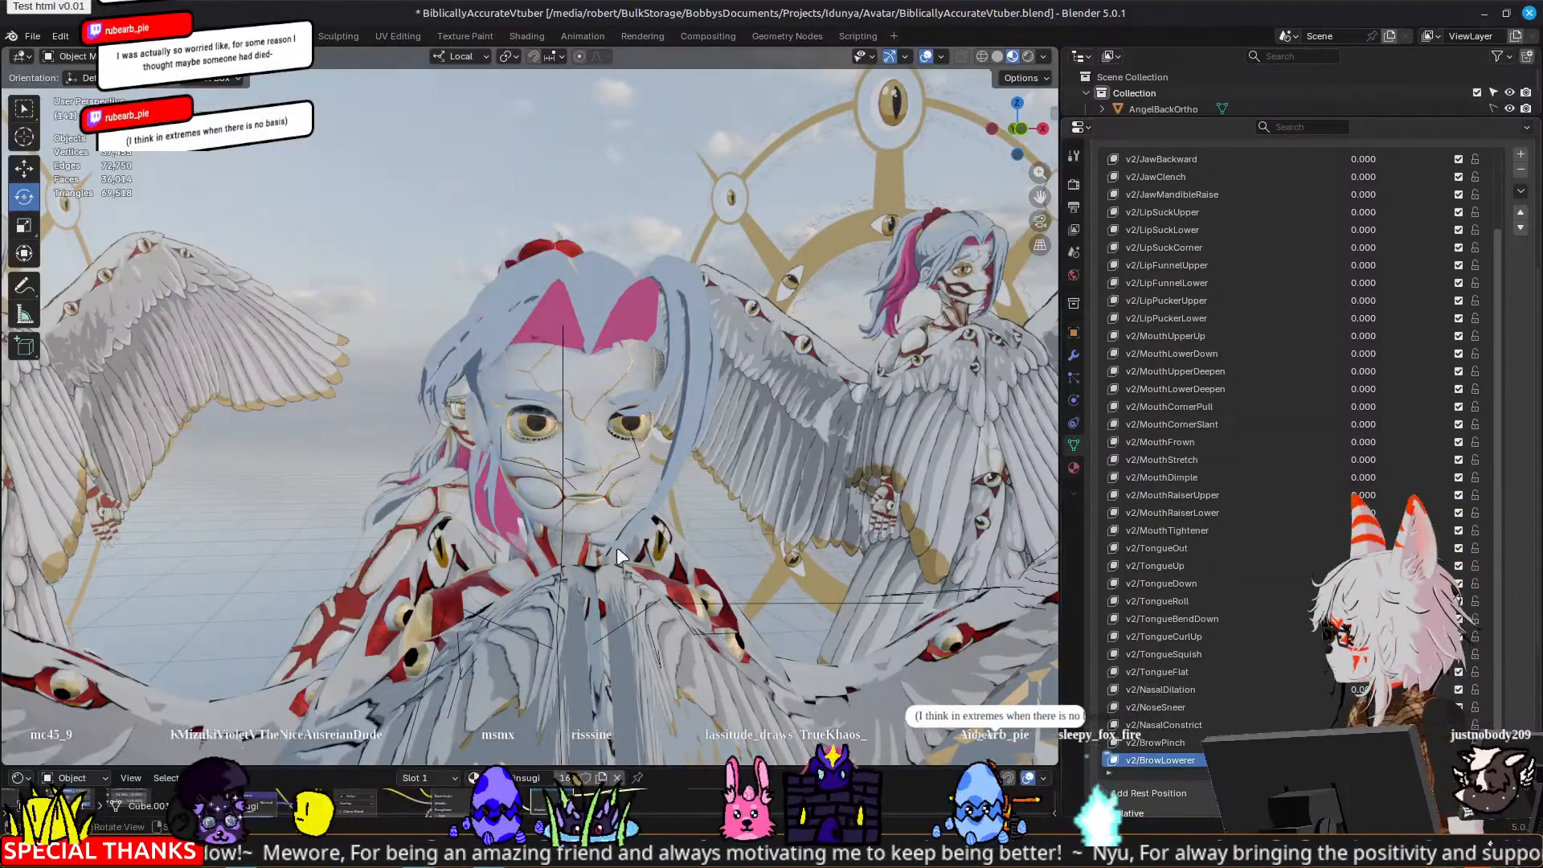
middle_click_drag(617, 552, 604, 484)
middle_click_drag(599, 497, 821, 450)
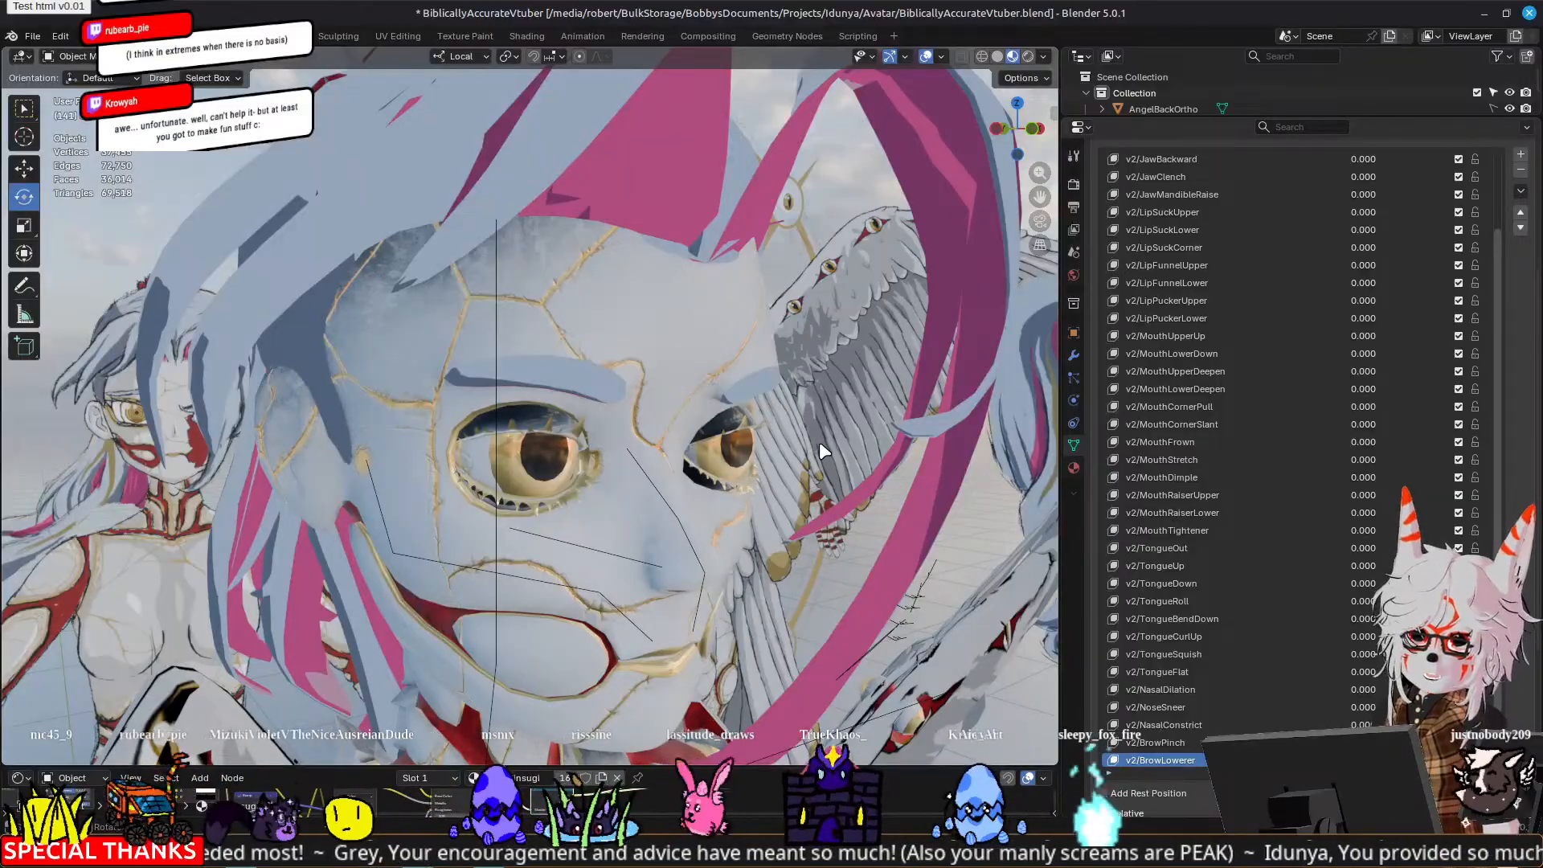
Step: Select the face loop running along the eyebrow and move it about 0.0027 m along Y
middle_click_drag(432, 388, 332, 352)
scroll(466, 341, "up", 3)
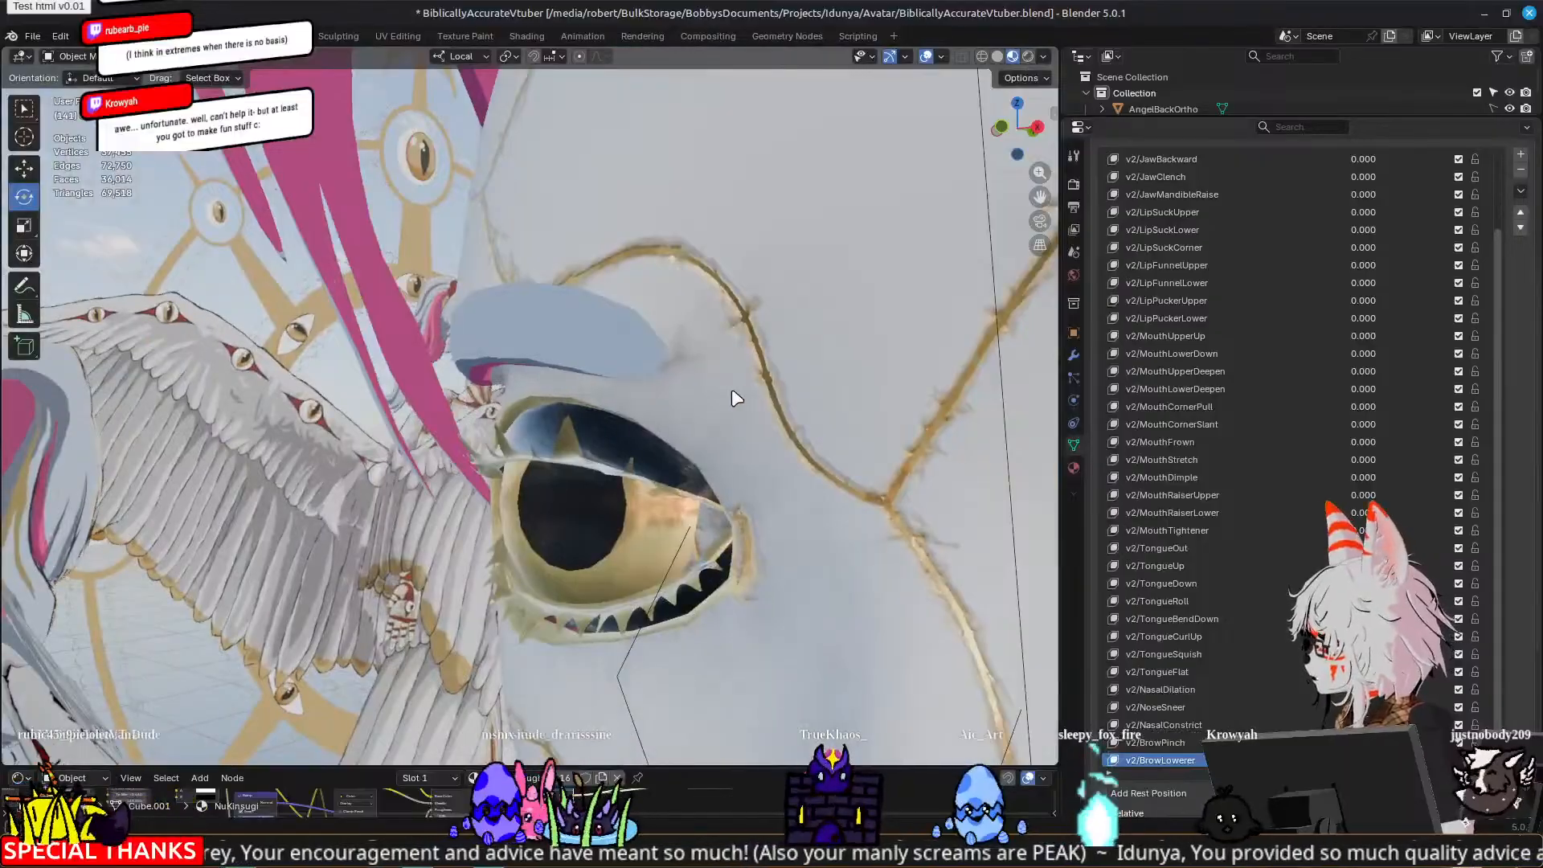
middle_click_drag(731, 392, 648, 375)
key("Tab")
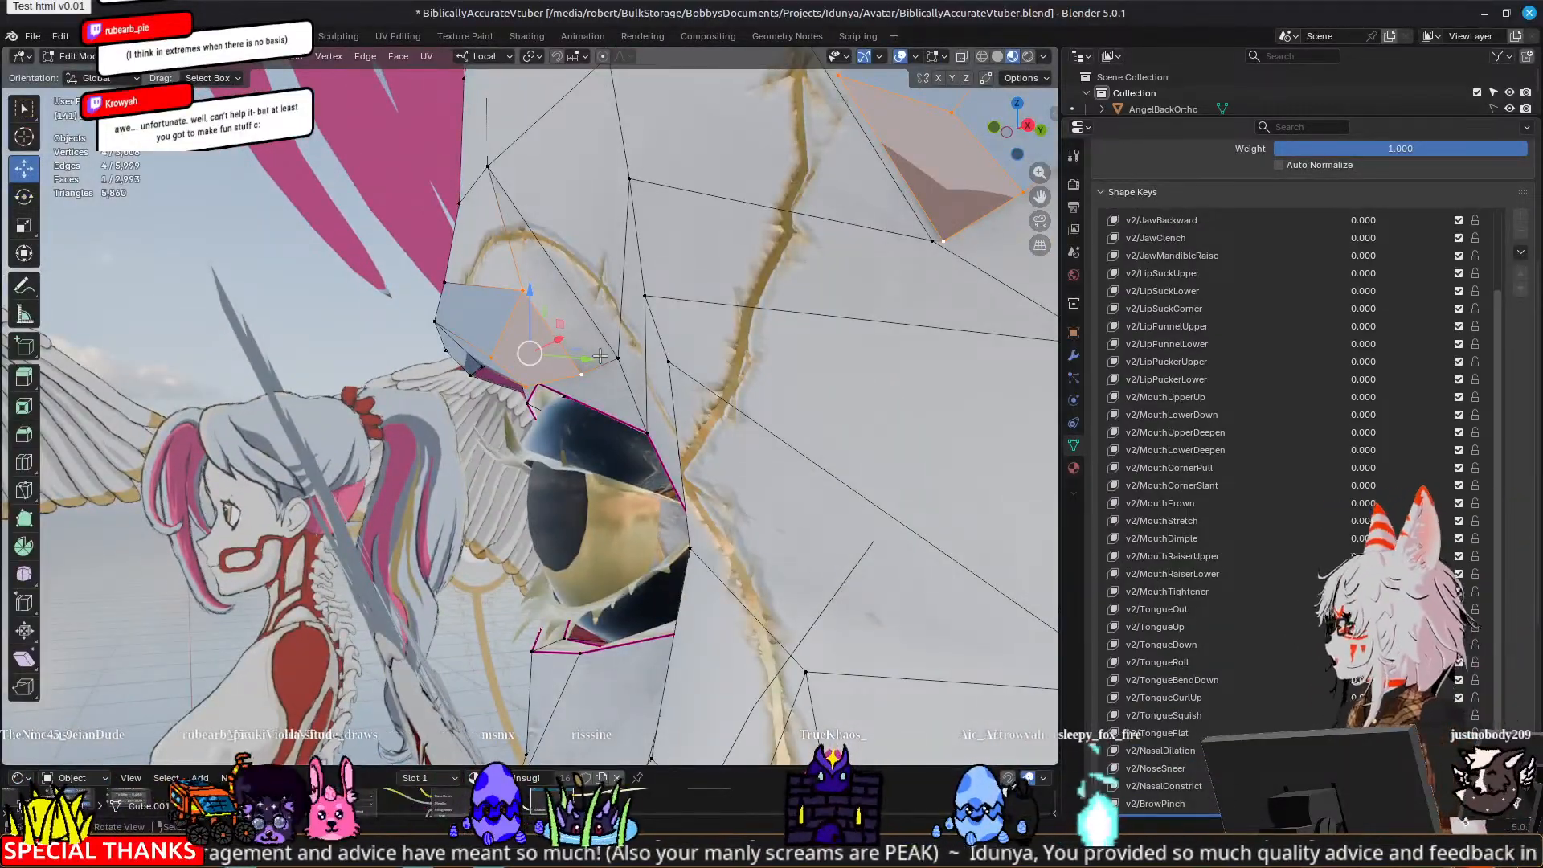
middle_click_drag(599, 356, 625, 298)
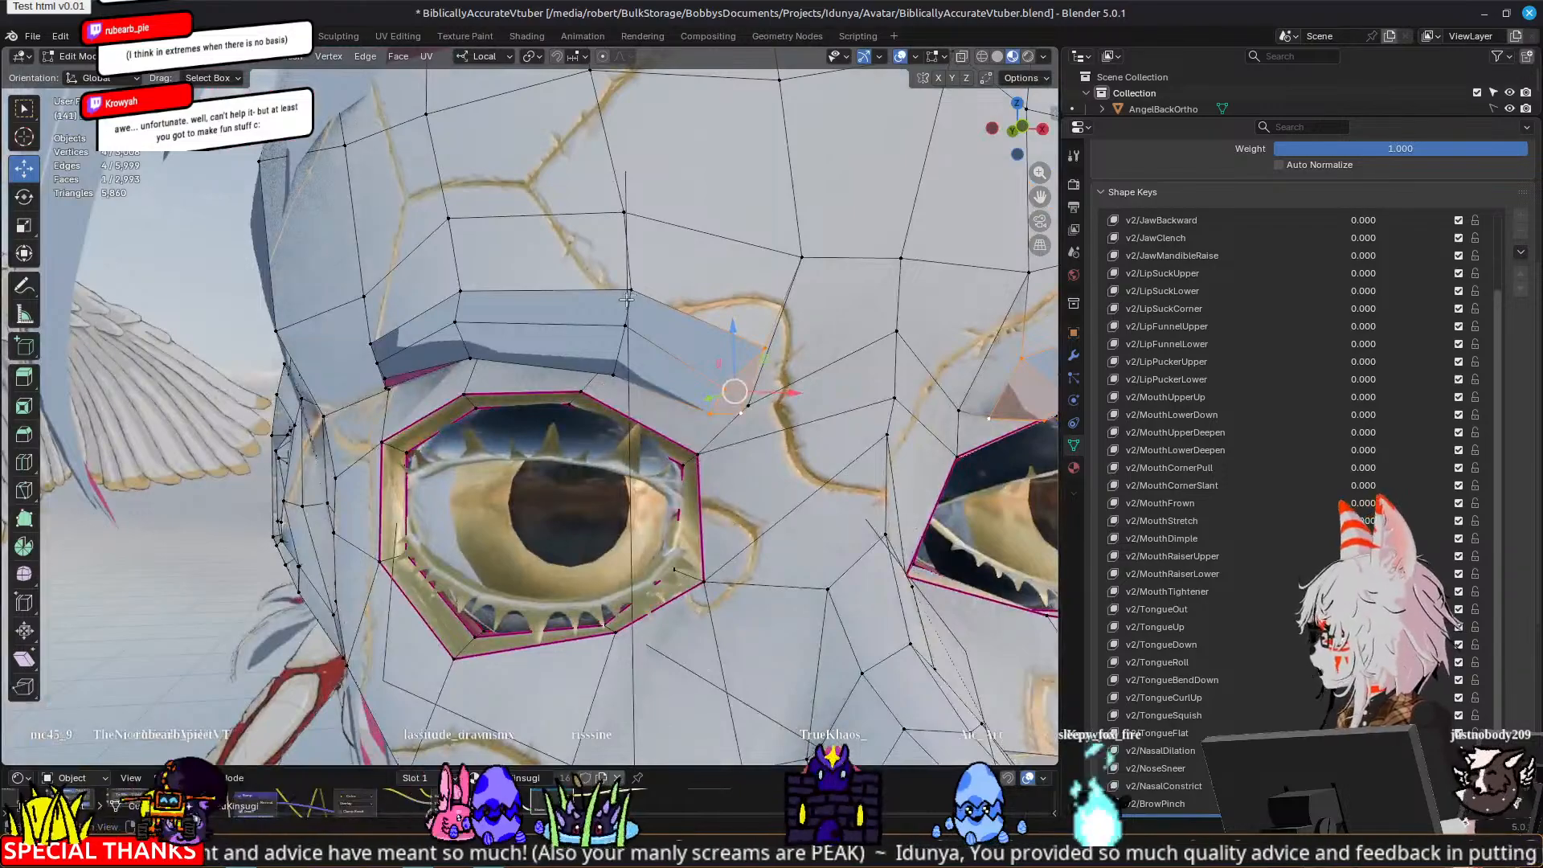
left_click(628, 294, "shift")
key("ctrl+z")
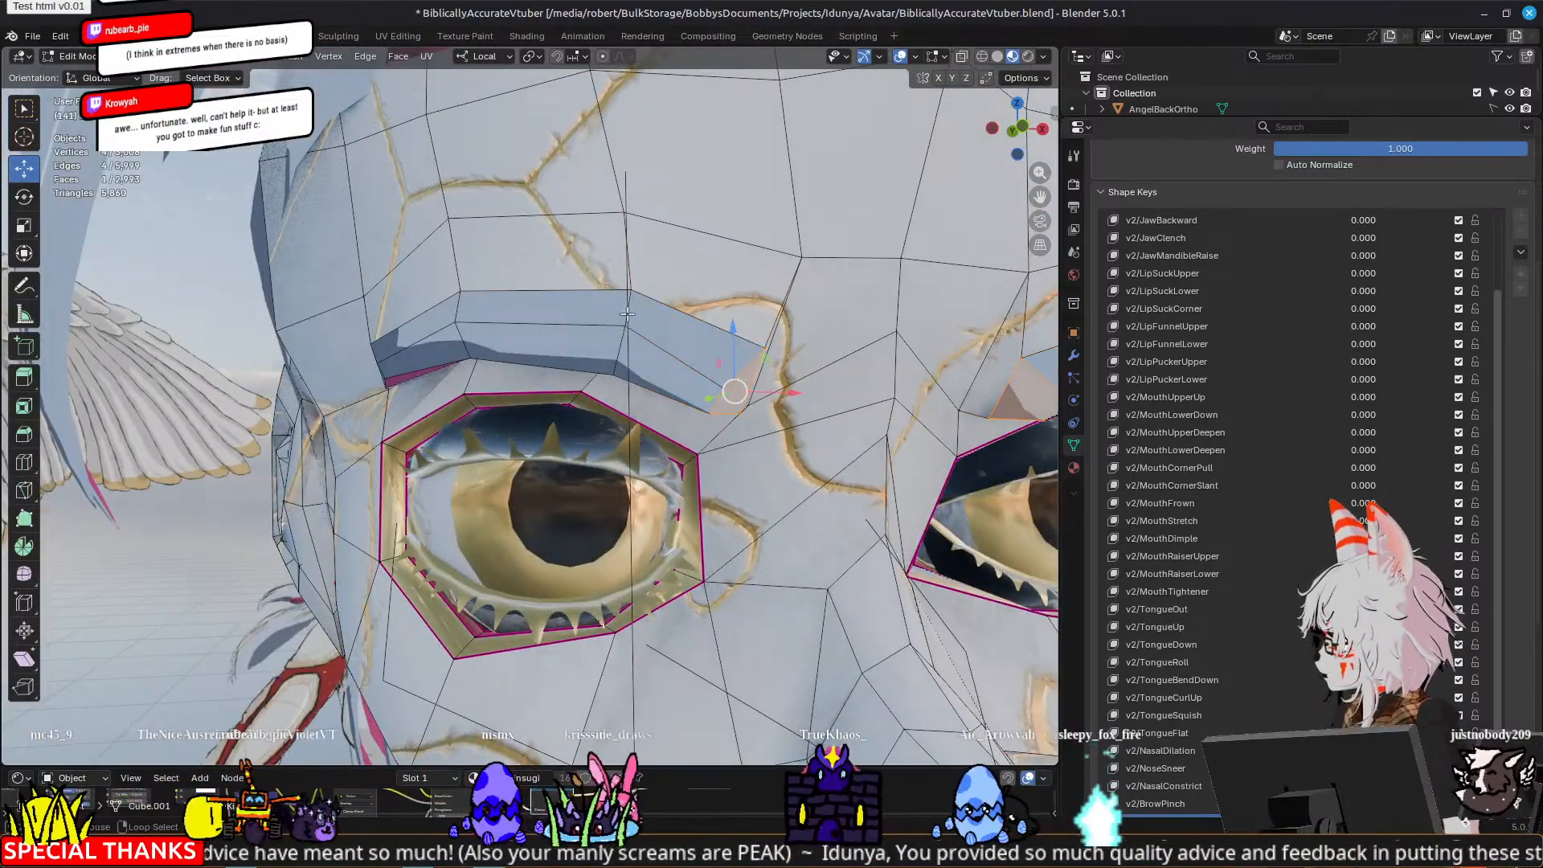
left_click(628, 315, "alt")
middle_click_drag(628, 314, 606, 343)
left_click_drag(497, 365, 489, 357)
middle_click_drag(489, 358, 531, 291)
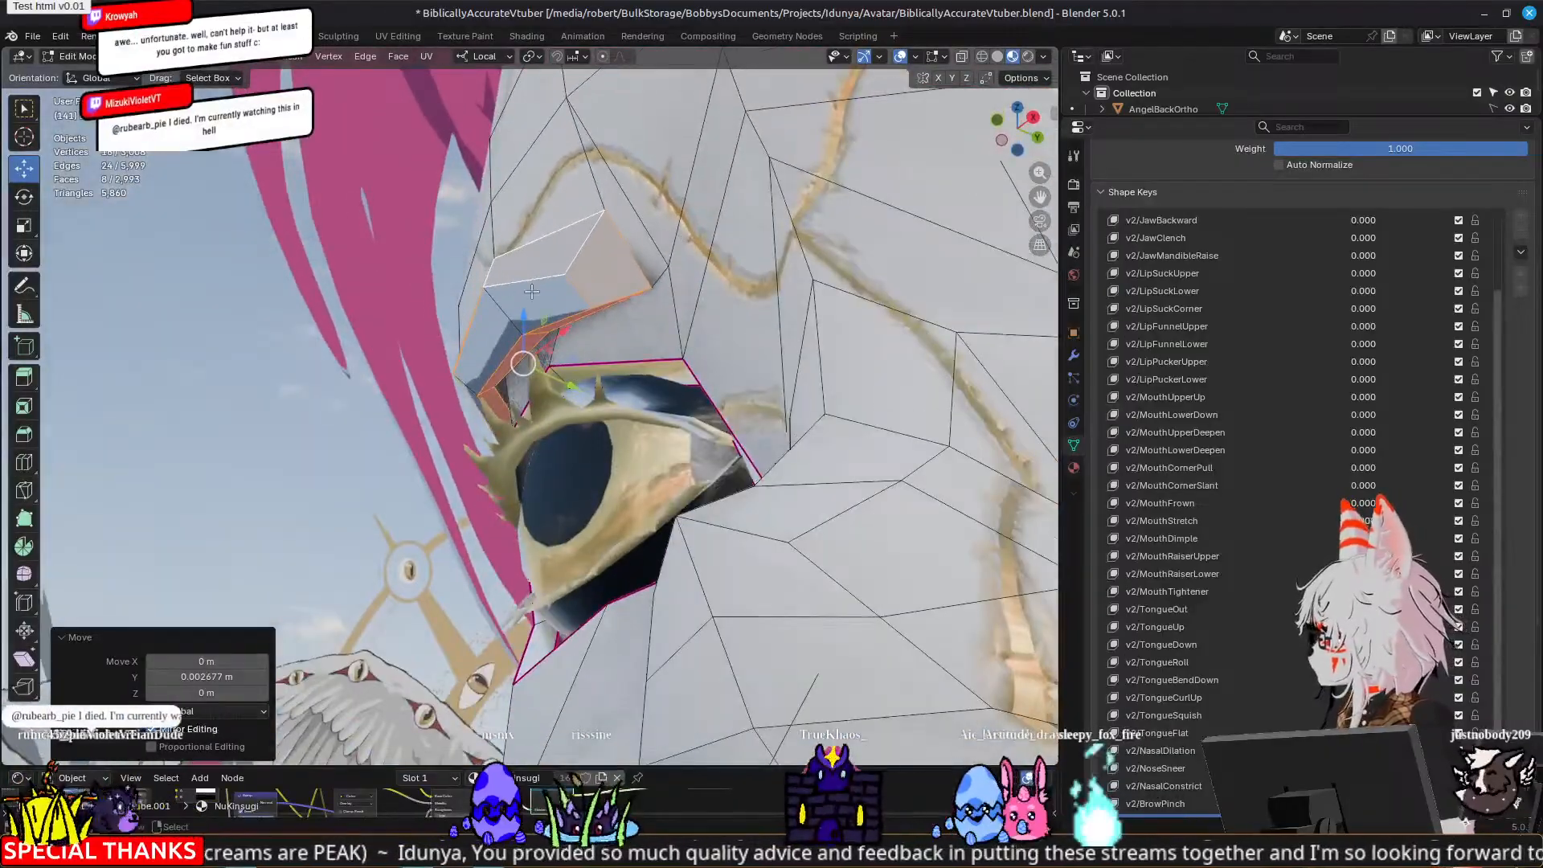
Step: Select only the eyebrow's inner front face, move it slightly along Y, and view the face in Object Mode
left_click(631, 278)
middle_click_drag(626, 280, 564, 292)
left_click_drag(562, 293, 553, 292)
middle_click_drag(553, 293, 589, 428)
key("Tab")
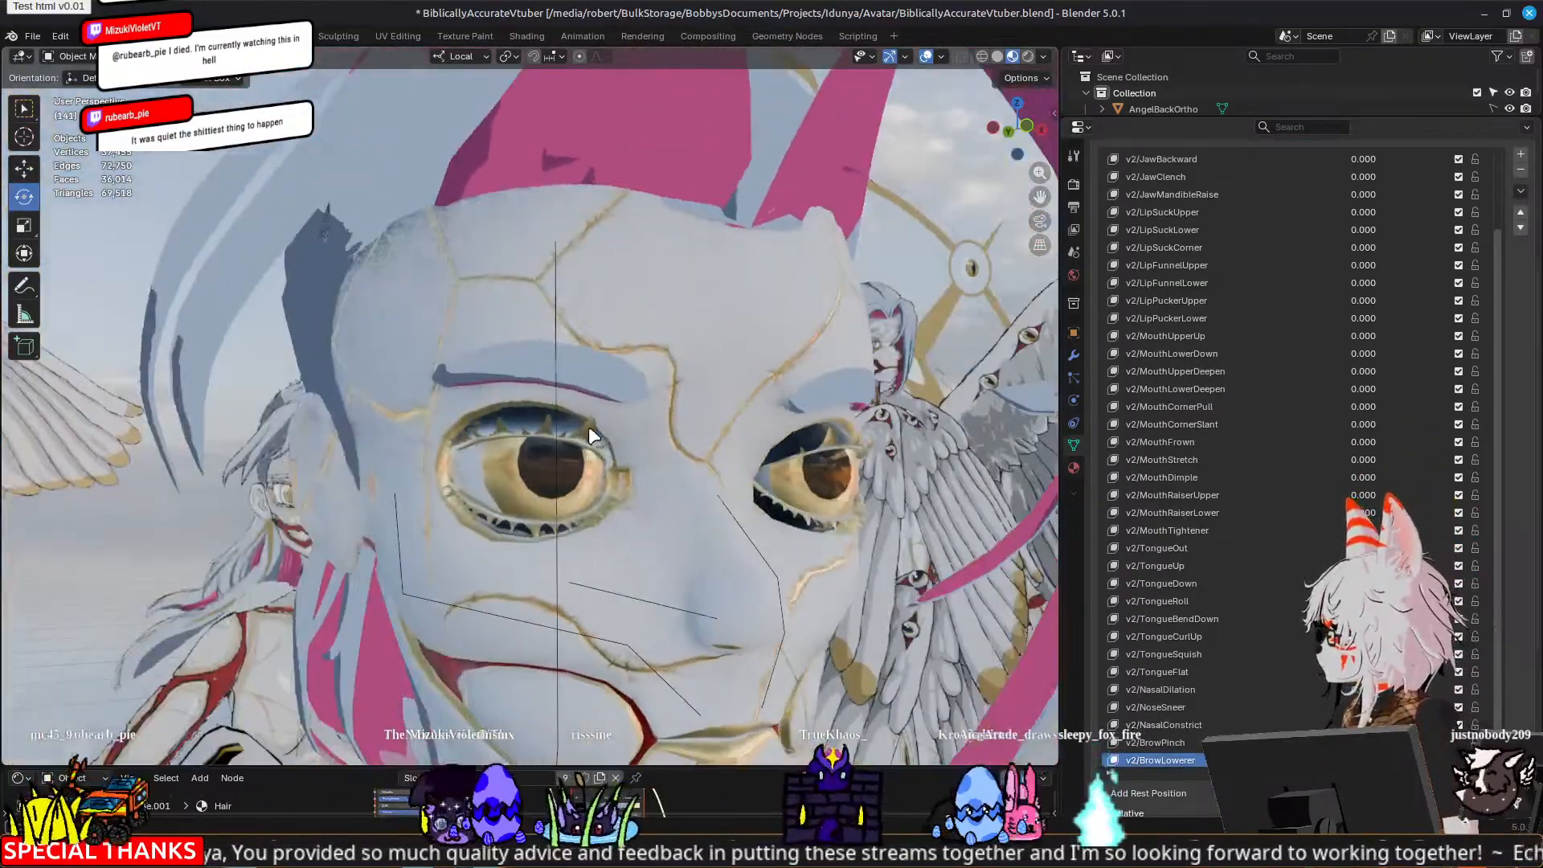
scroll(589, 426, "down", 5)
middle_click_drag(811, 477, 687, 446)
scroll(576, 388, "up", 2)
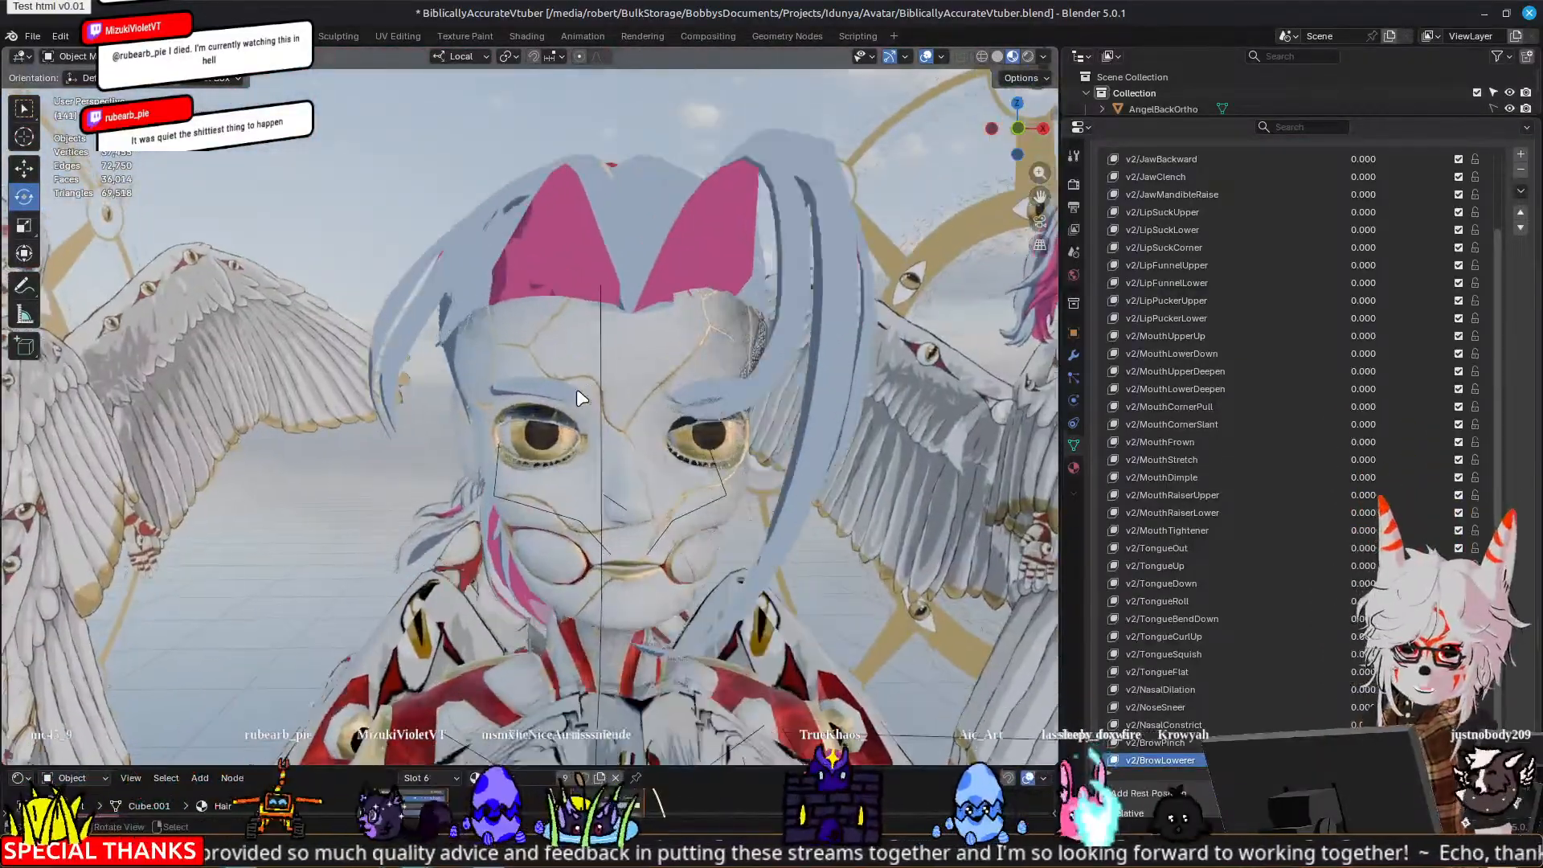
Step: Select the loop along the eyebrow and move it slightly down along Z
scroll(577, 388, "up", 2)
middle_click_drag(575, 410, 738, 393)
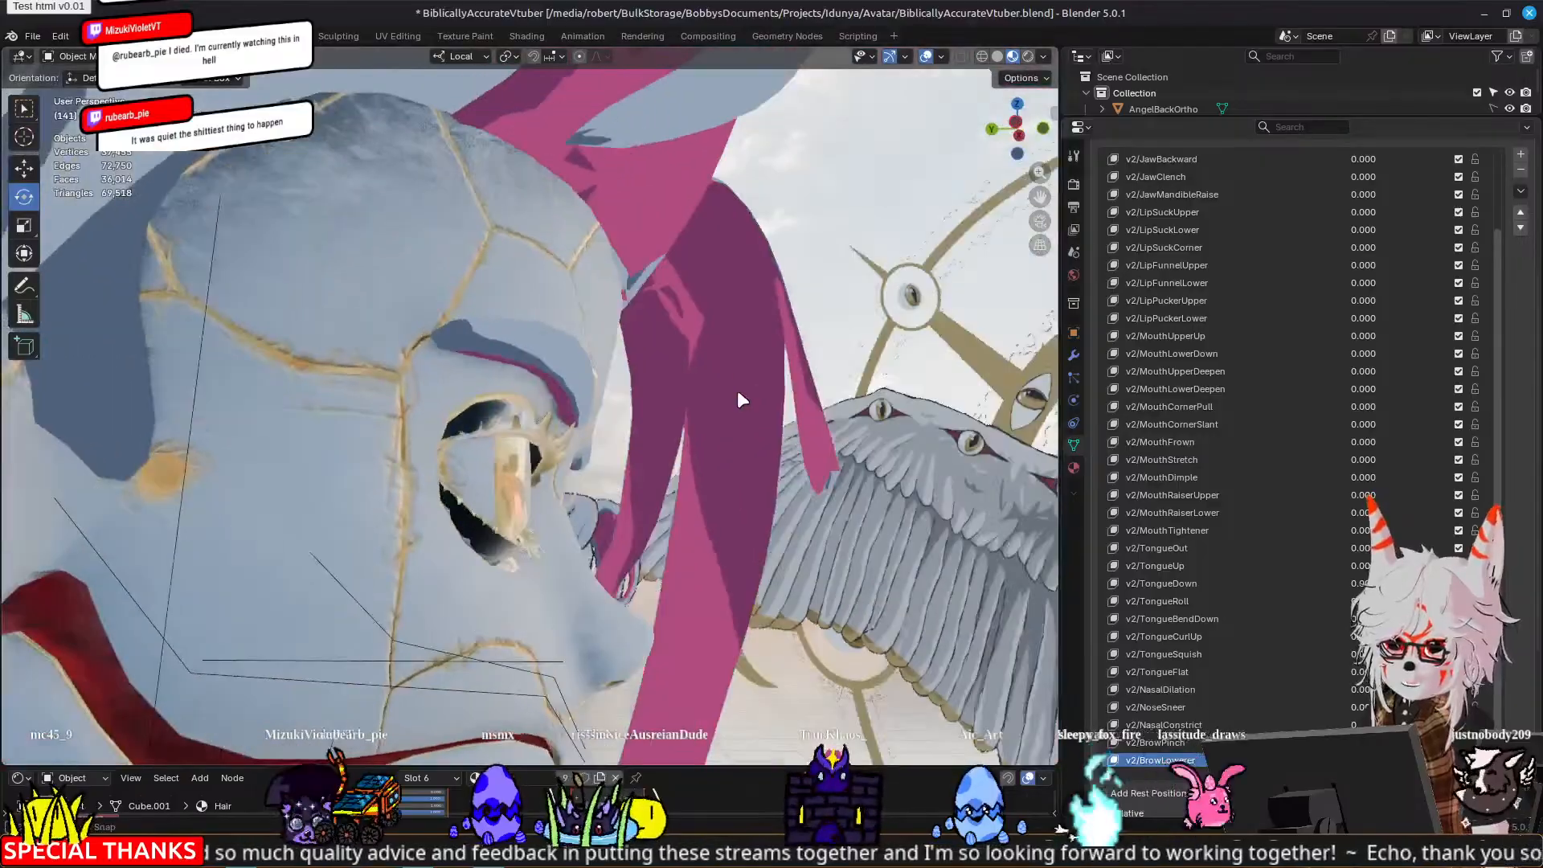
key("Tab")
scroll(572, 387, "up", 2)
middle_click_drag(430, 381, 496, 369)
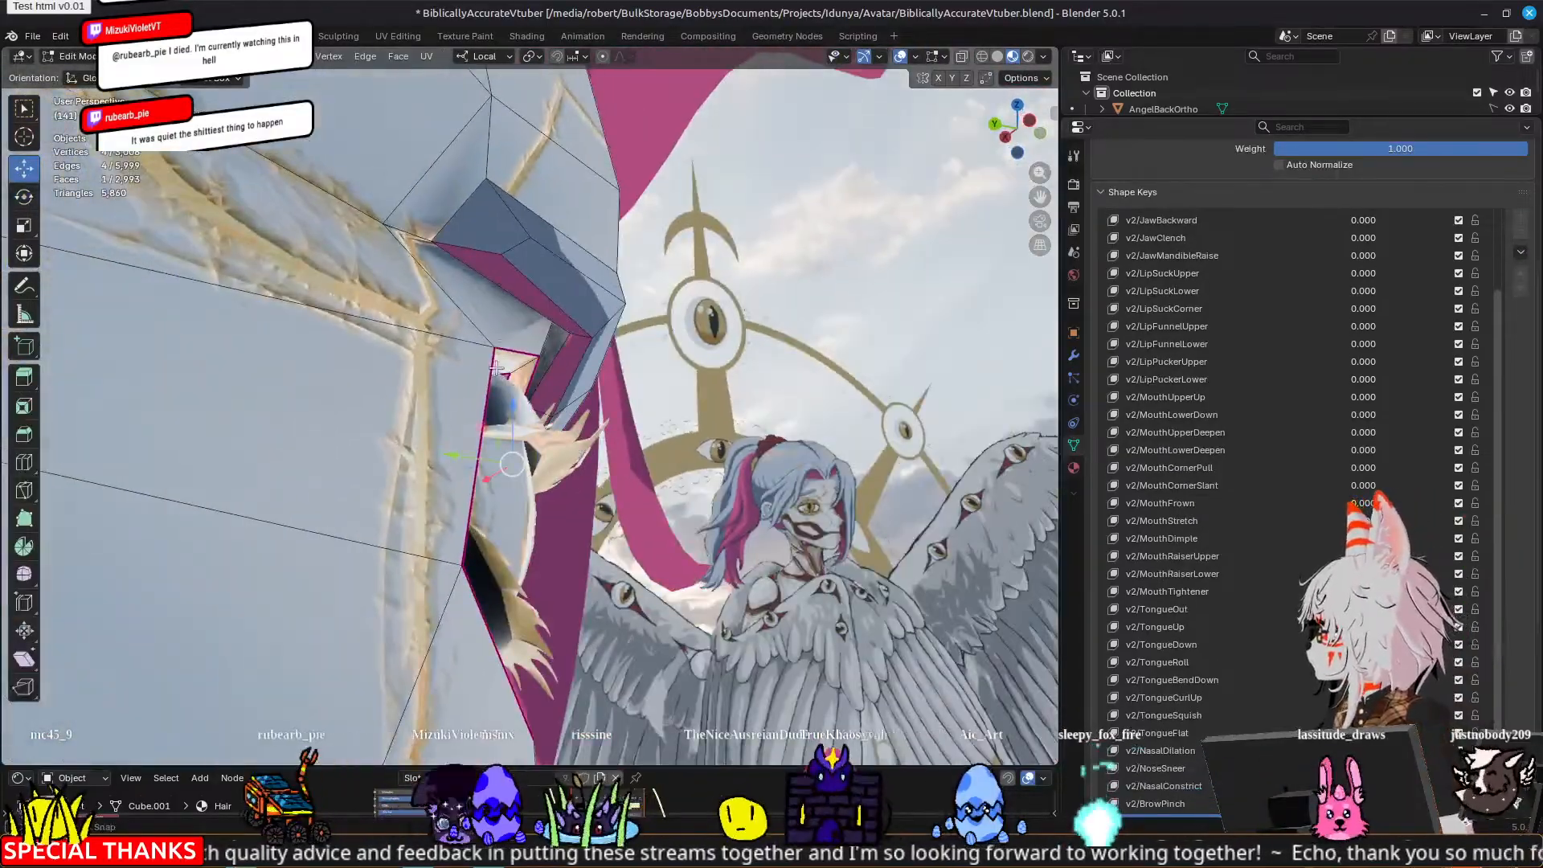
left_click(466, 251, "alt")
middle_click_drag(860, 318, 631, 341)
left_click_drag(532, 294, 534, 302)
Step: Check the finished brow shape in Object Mode from the front by varying the v2/BrowLowerer value
key("Tab")
scroll(625, 323, "down", 5)
scroll(624, 331, "down", 3)
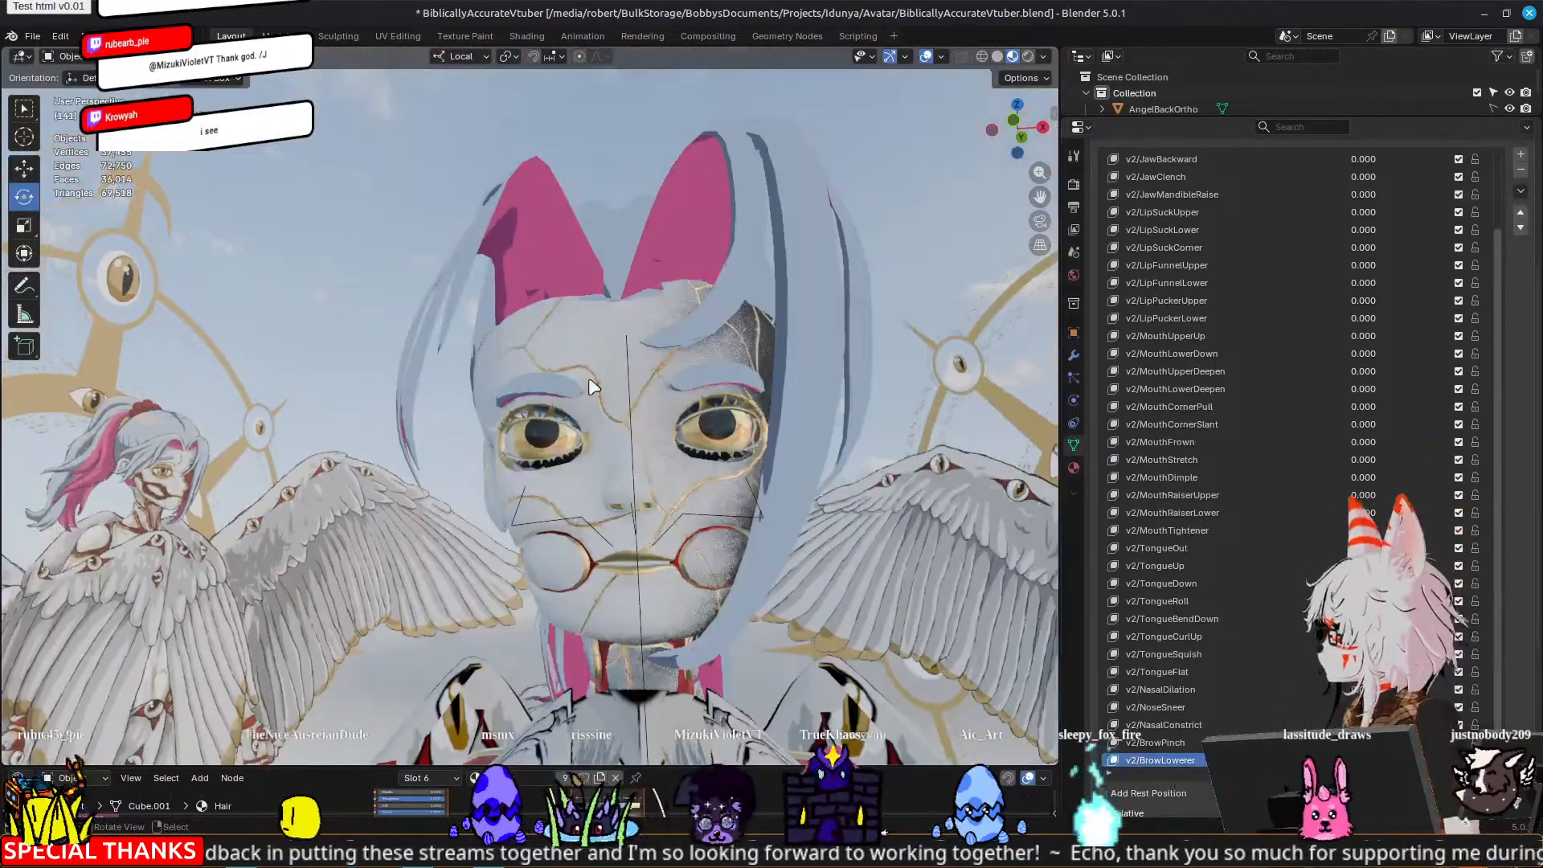
middle_click_drag(563, 395, 761, 497)
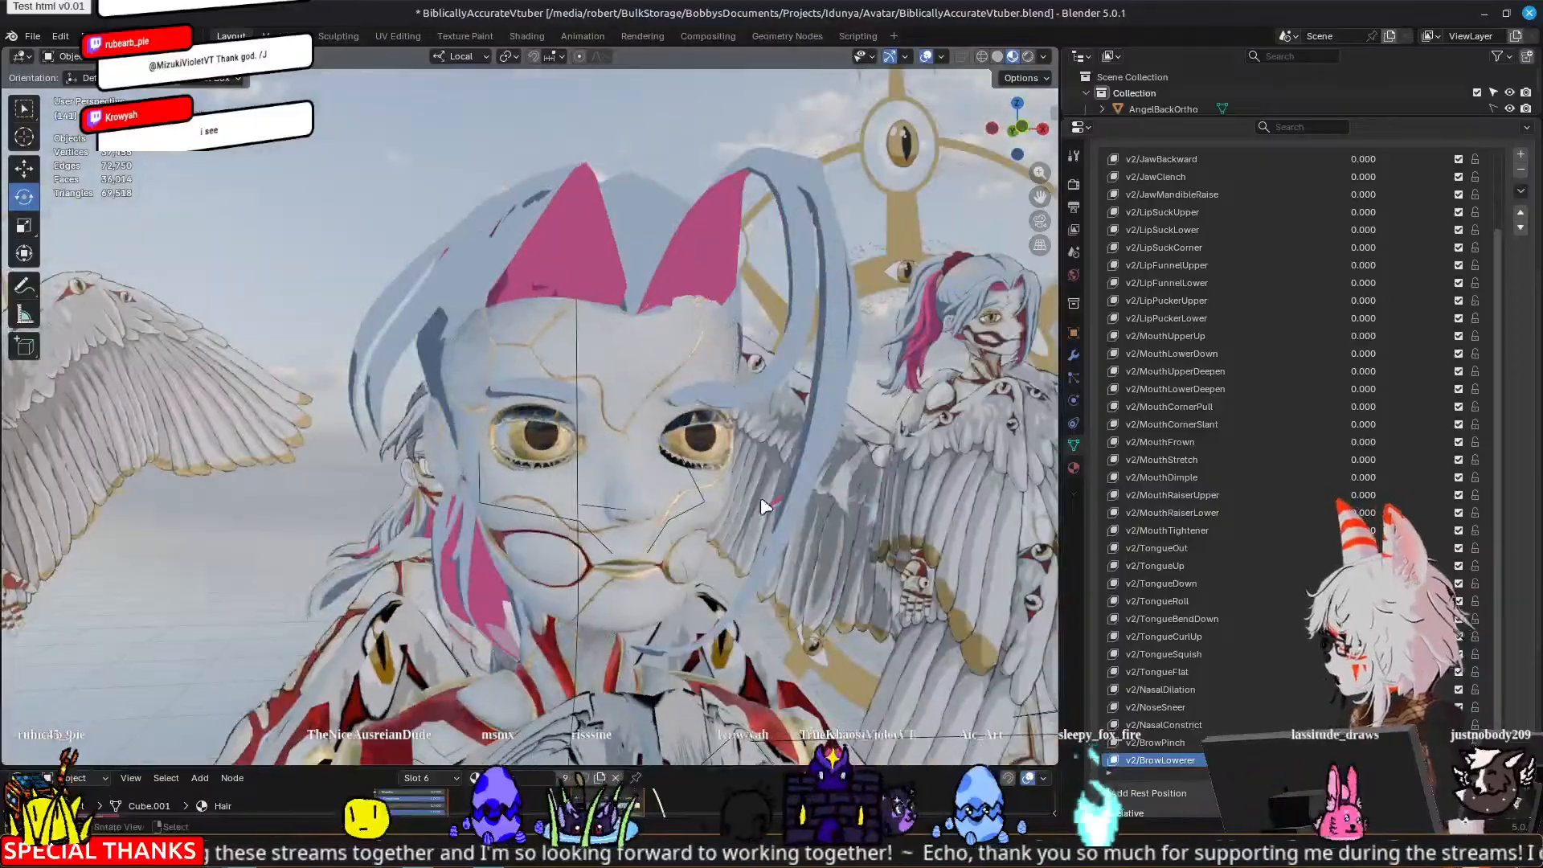
mouse_move(1364, 760)
left_mouse_down()
mouse_move(1391, 761)
mouse_move(1363, 760)
left_mouse_up()
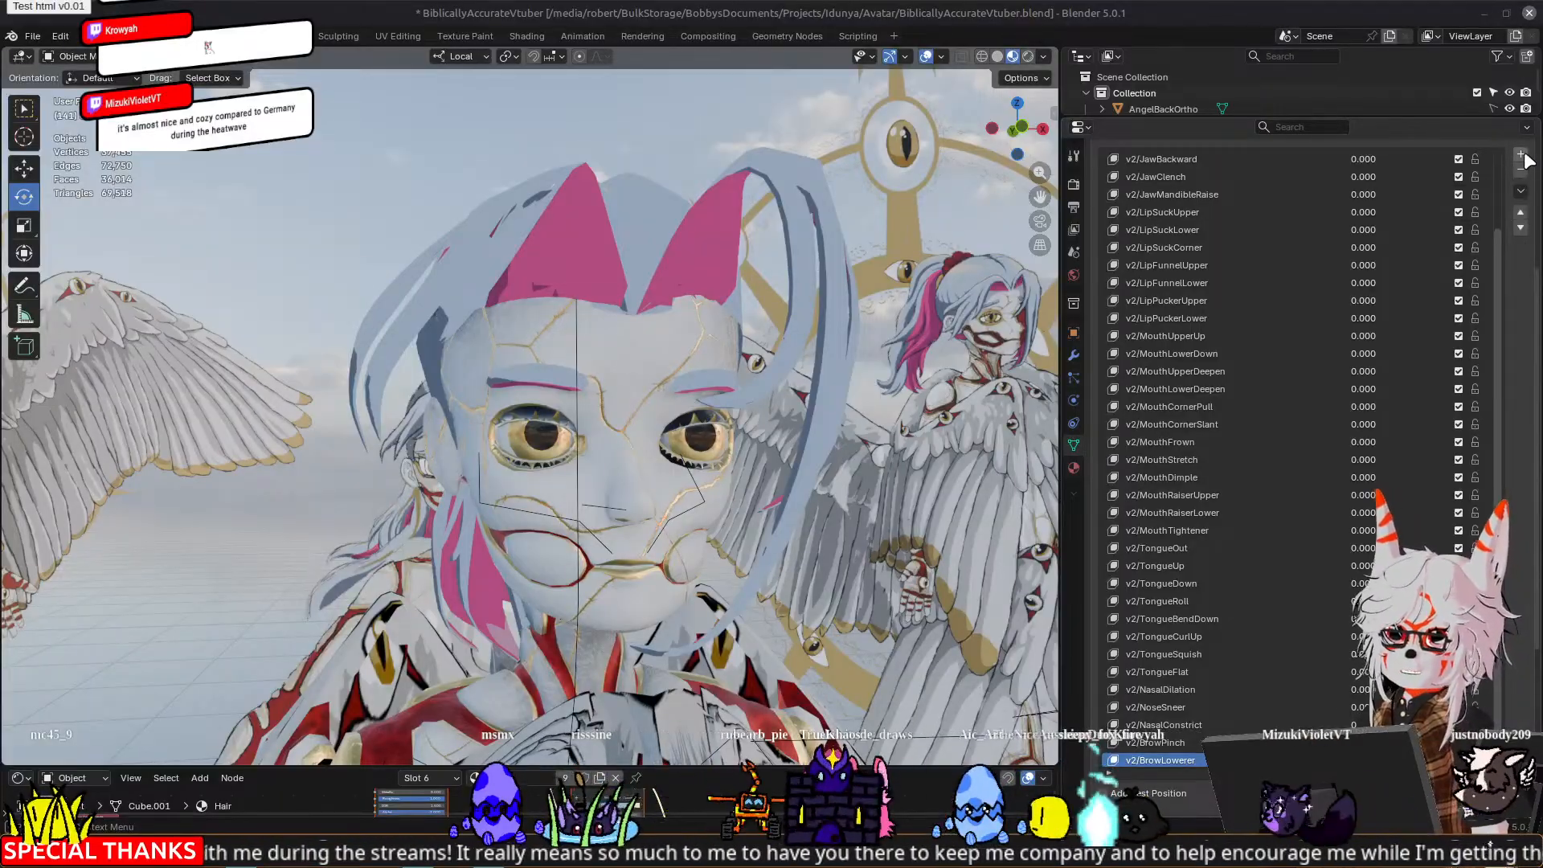
Step: Add a new shape key named v2/BrowInnerUp
left_click(1521, 153)
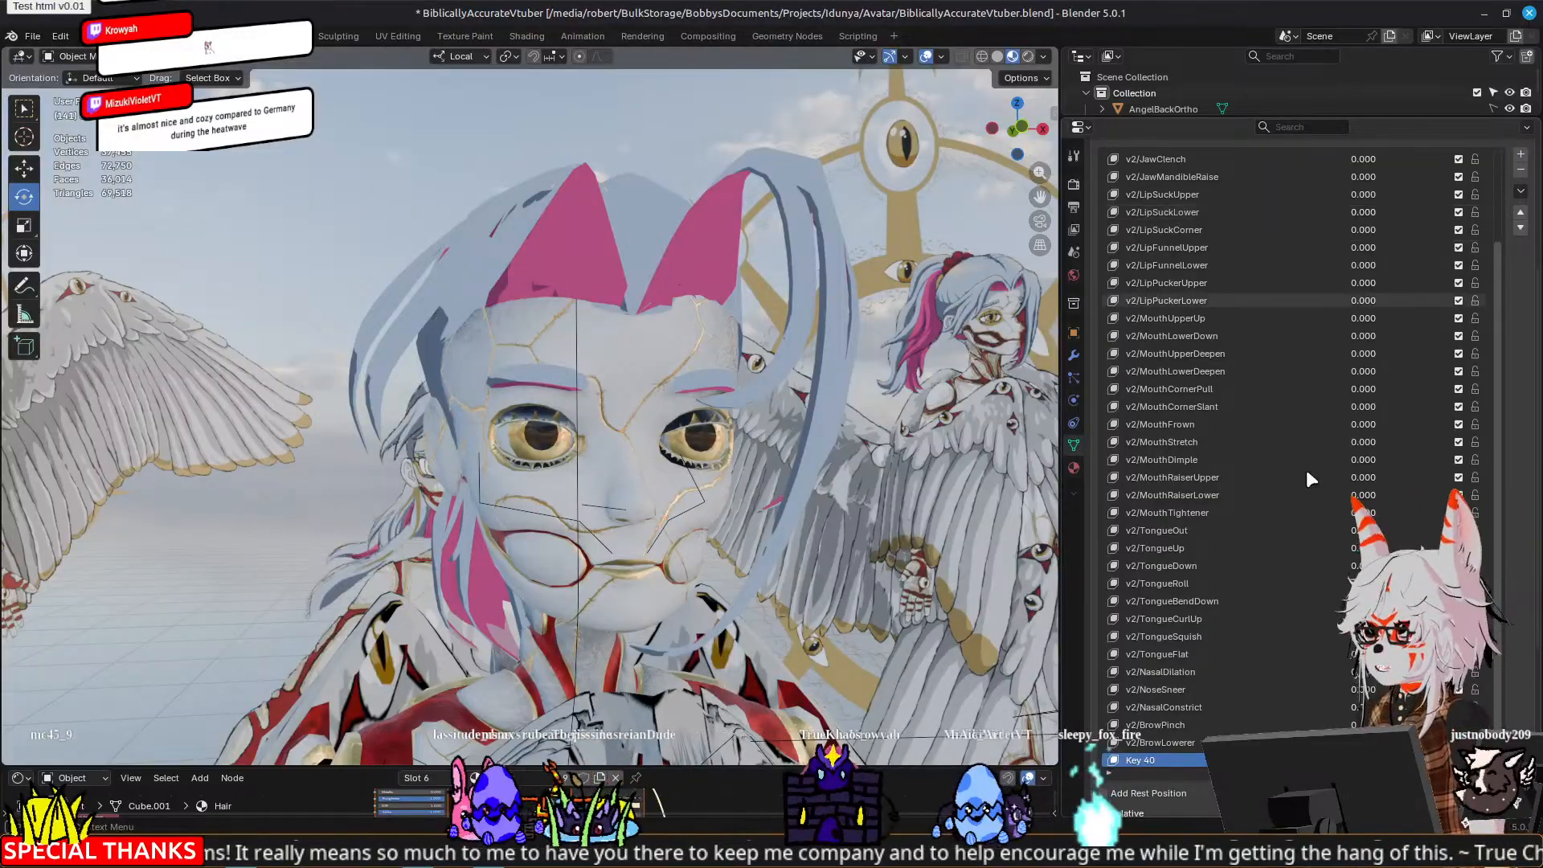
double_click(1147, 759)
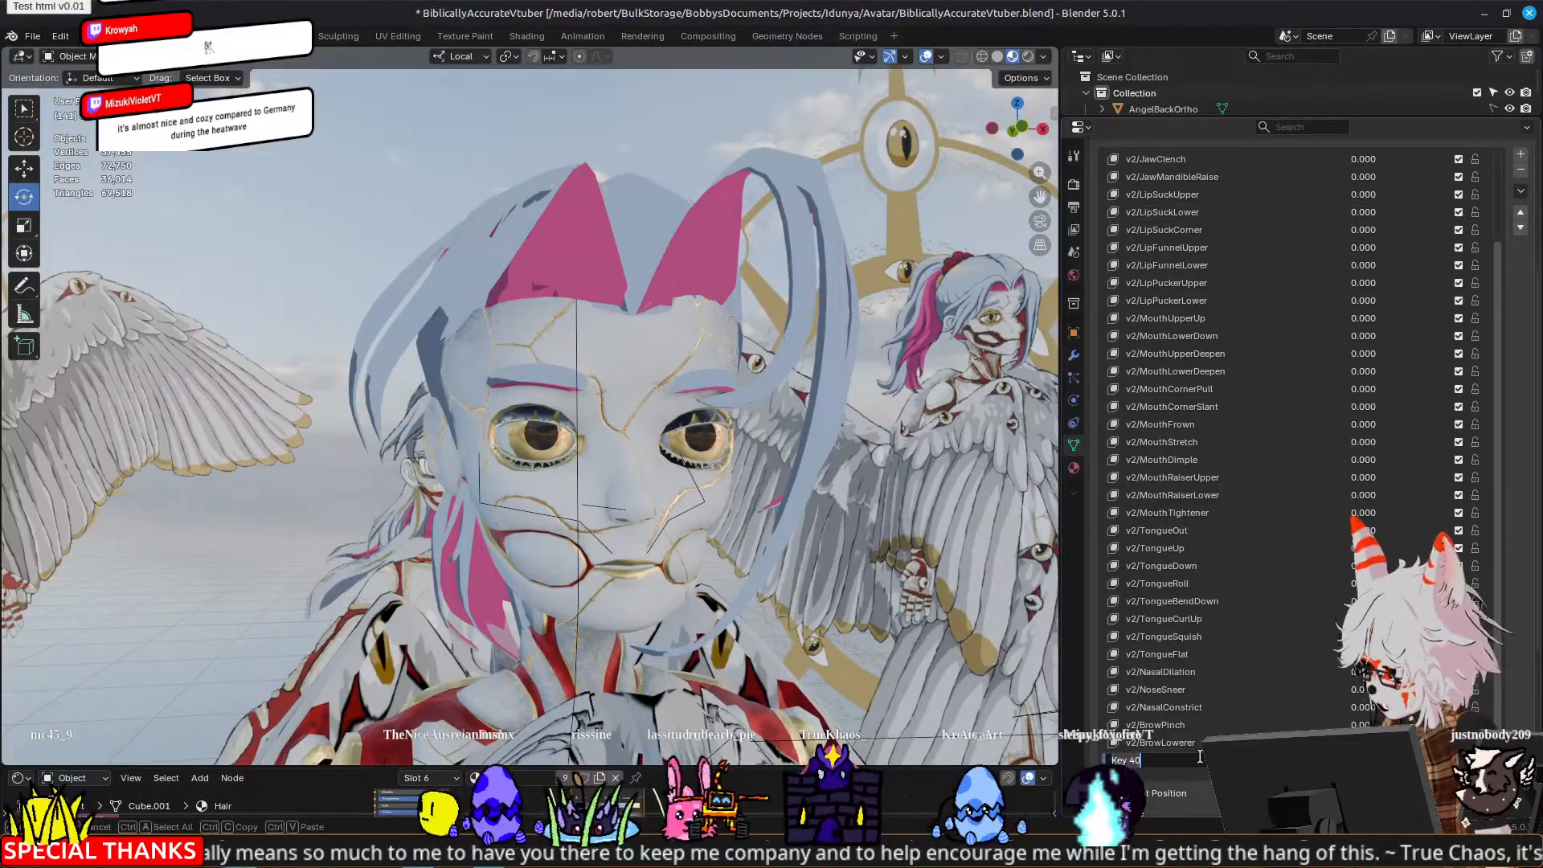
type("v2/")
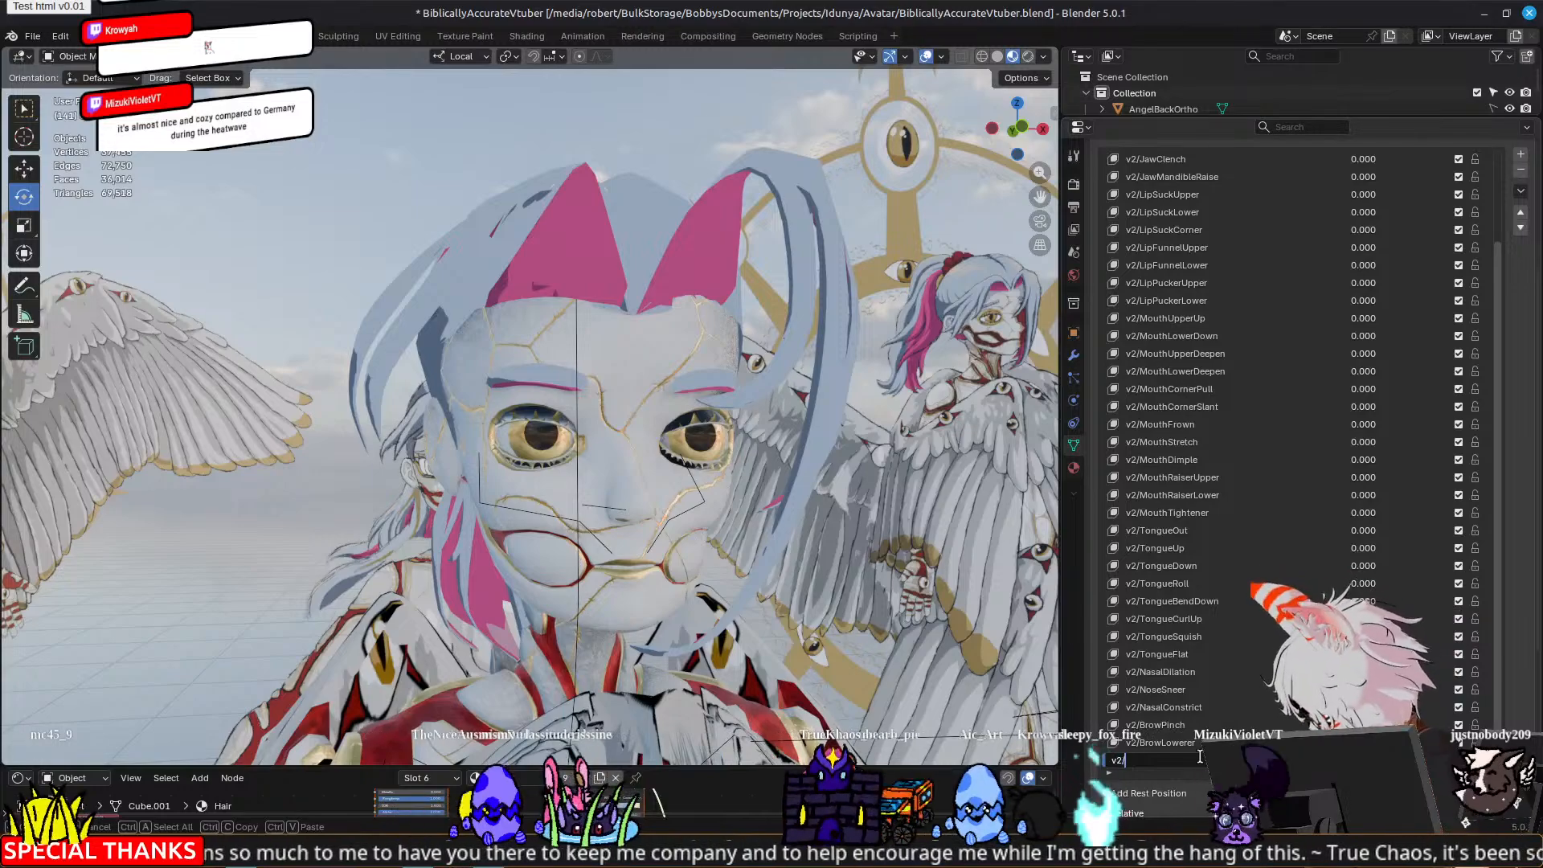
type("BrowLowerer")
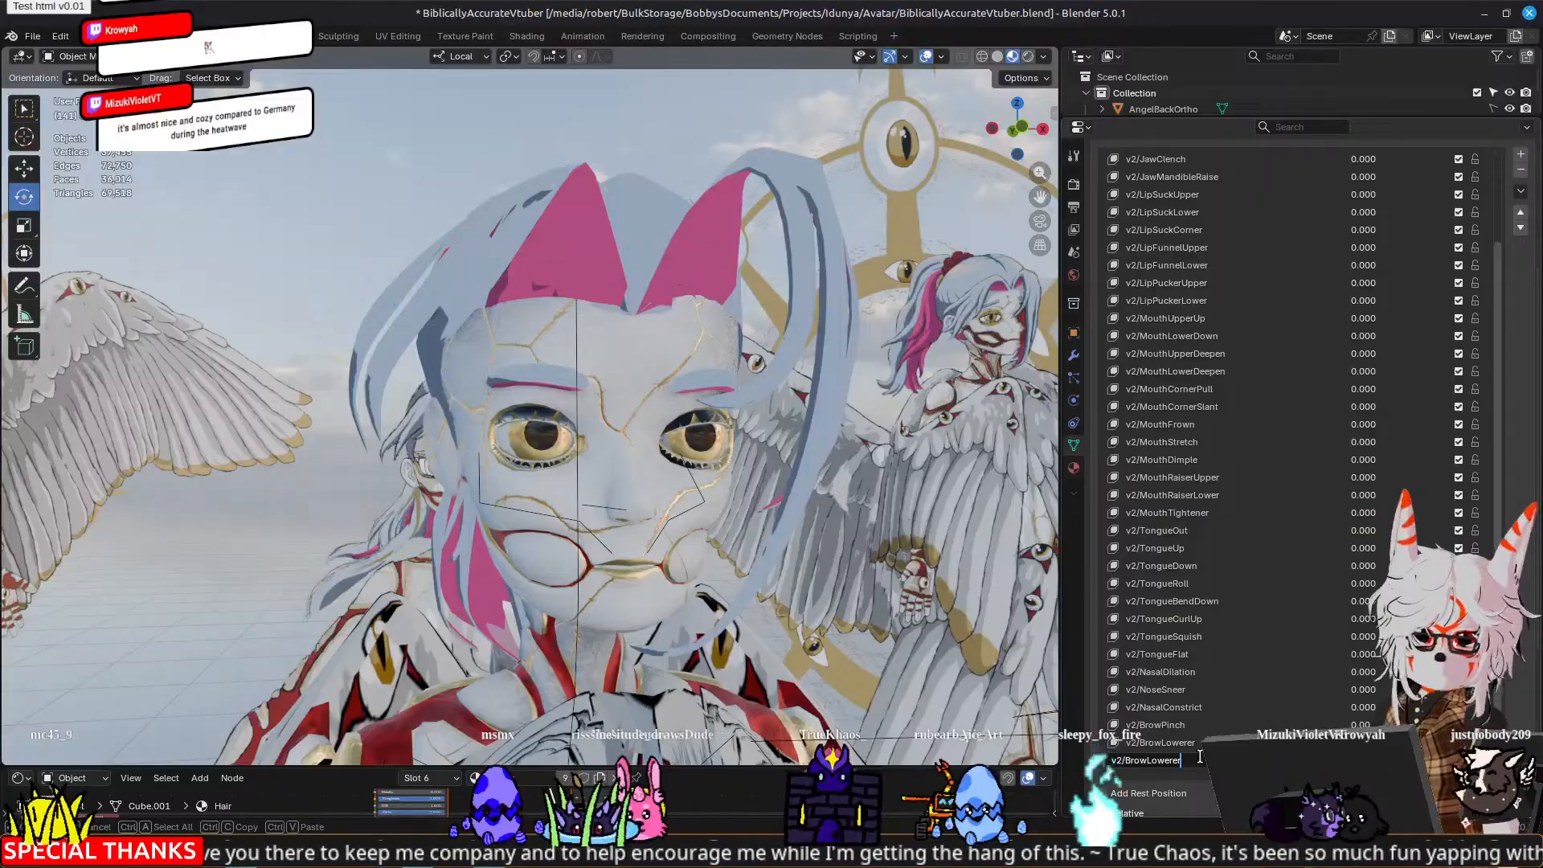
key("BackSpace")
key("BackSpace")
key("BackSpace")
key("BackSpace")
key("BackSpace")
key("BackSpace")
key("BackSpace")
key("BackSpace")
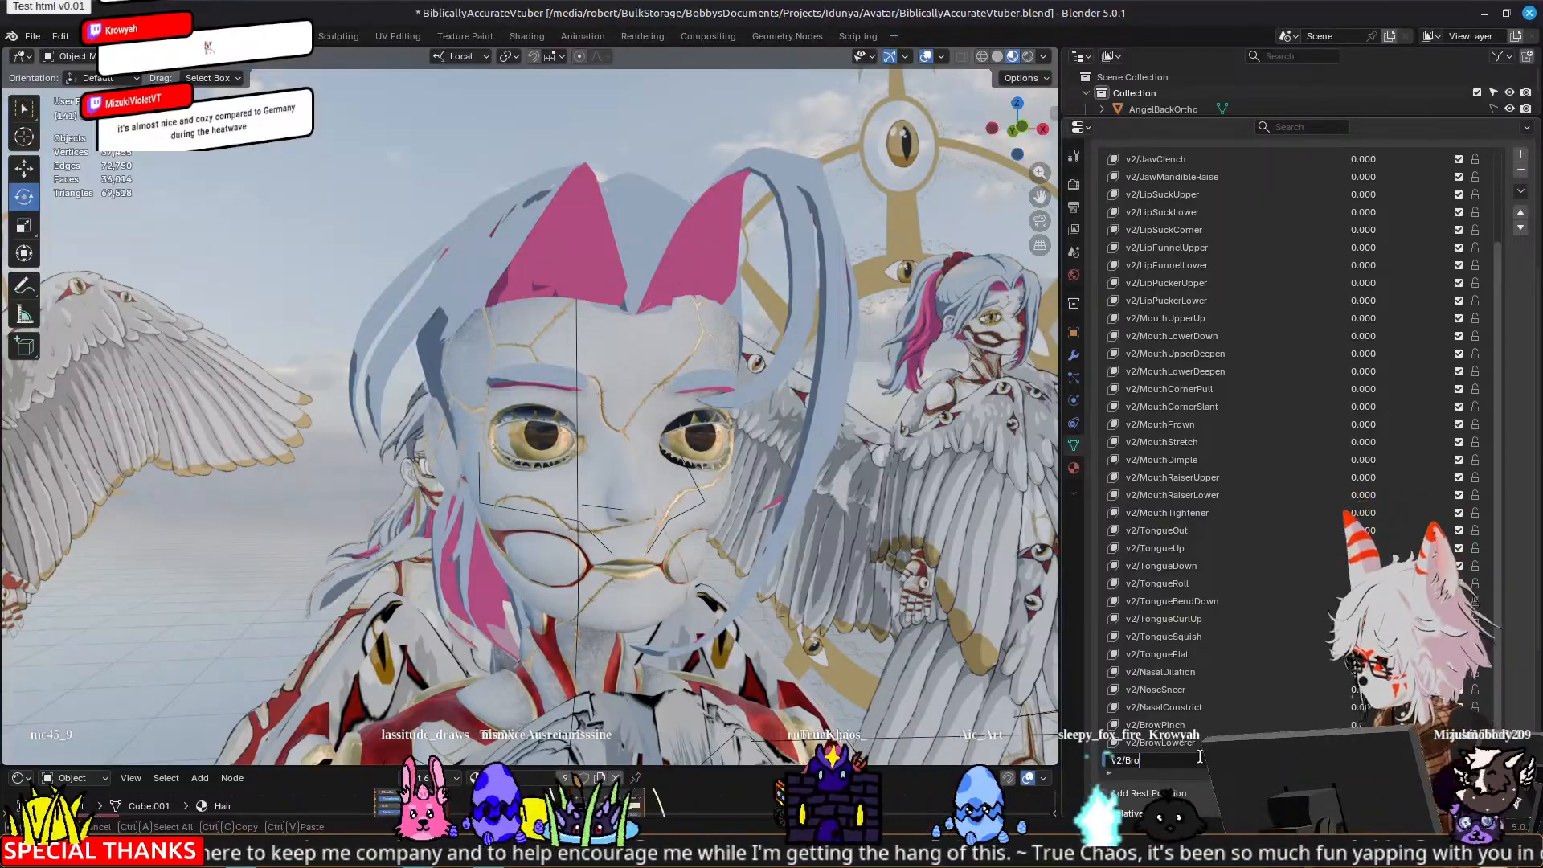
type("wInner")
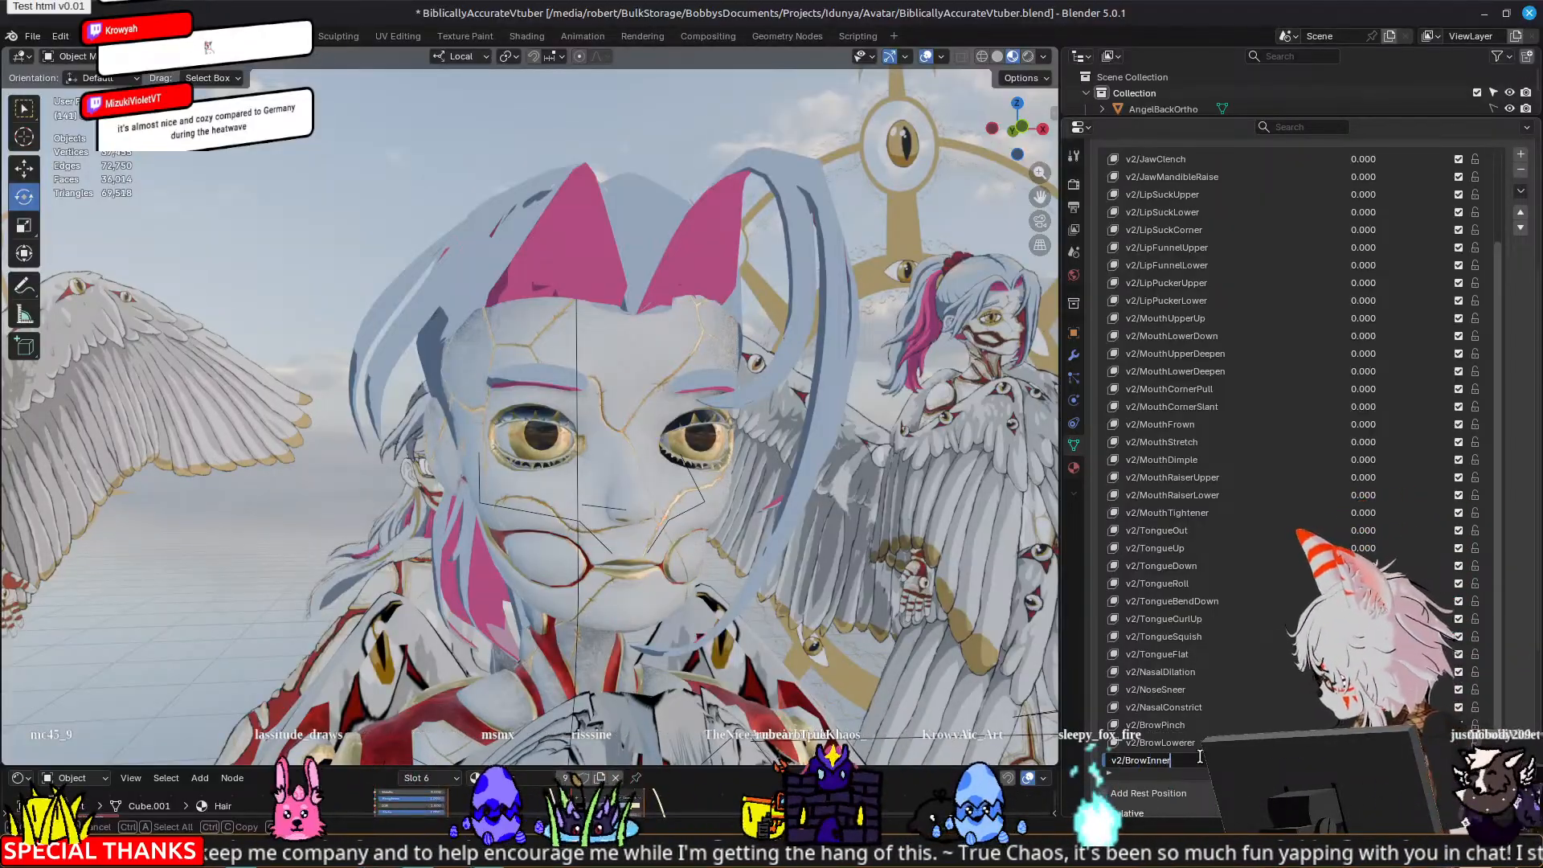
type("Up")
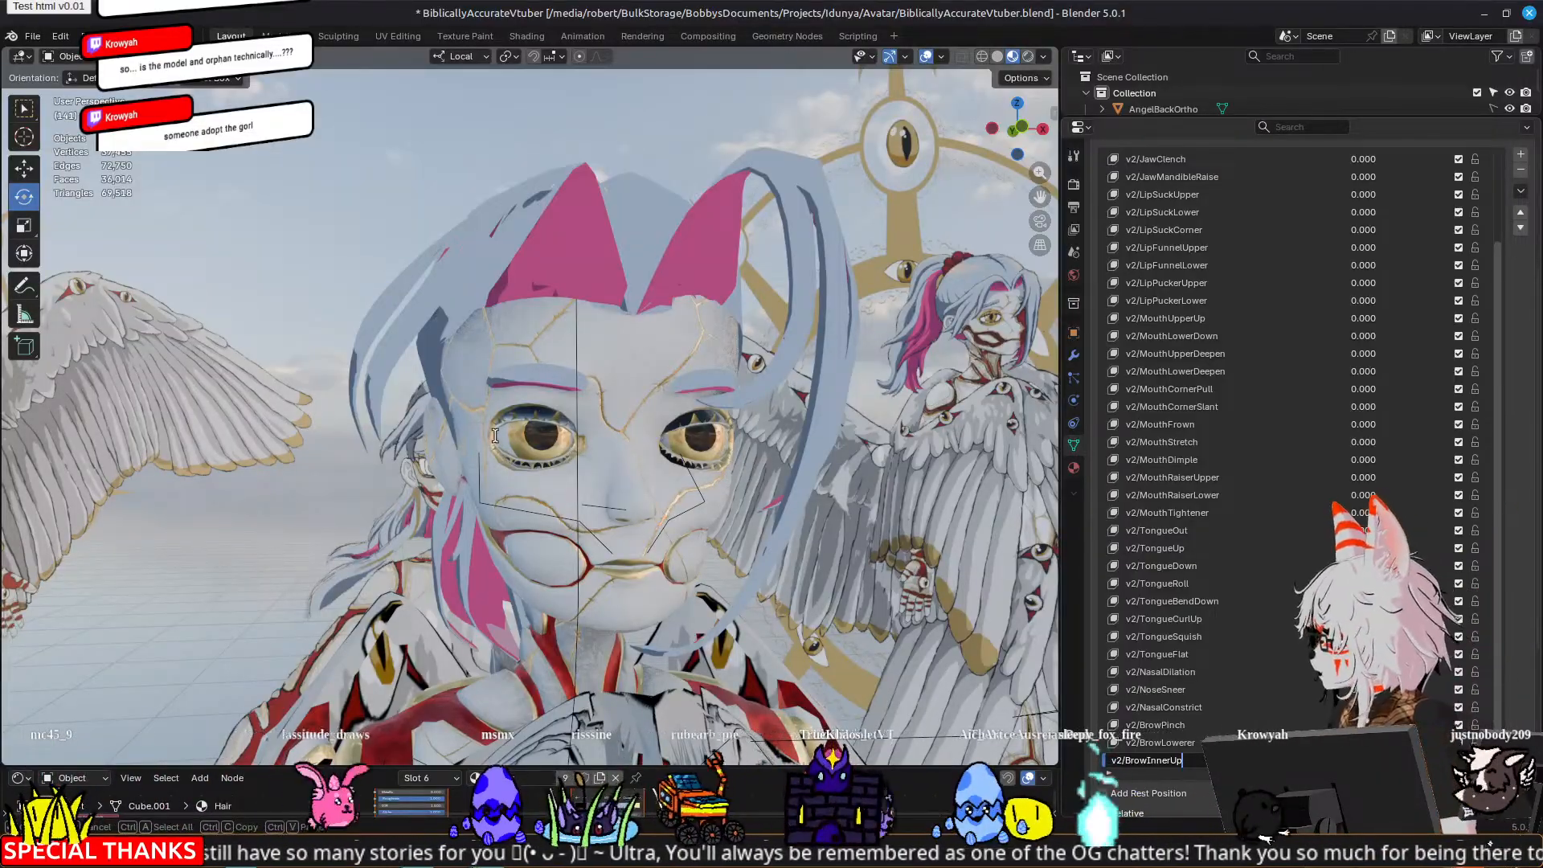
key("Return")
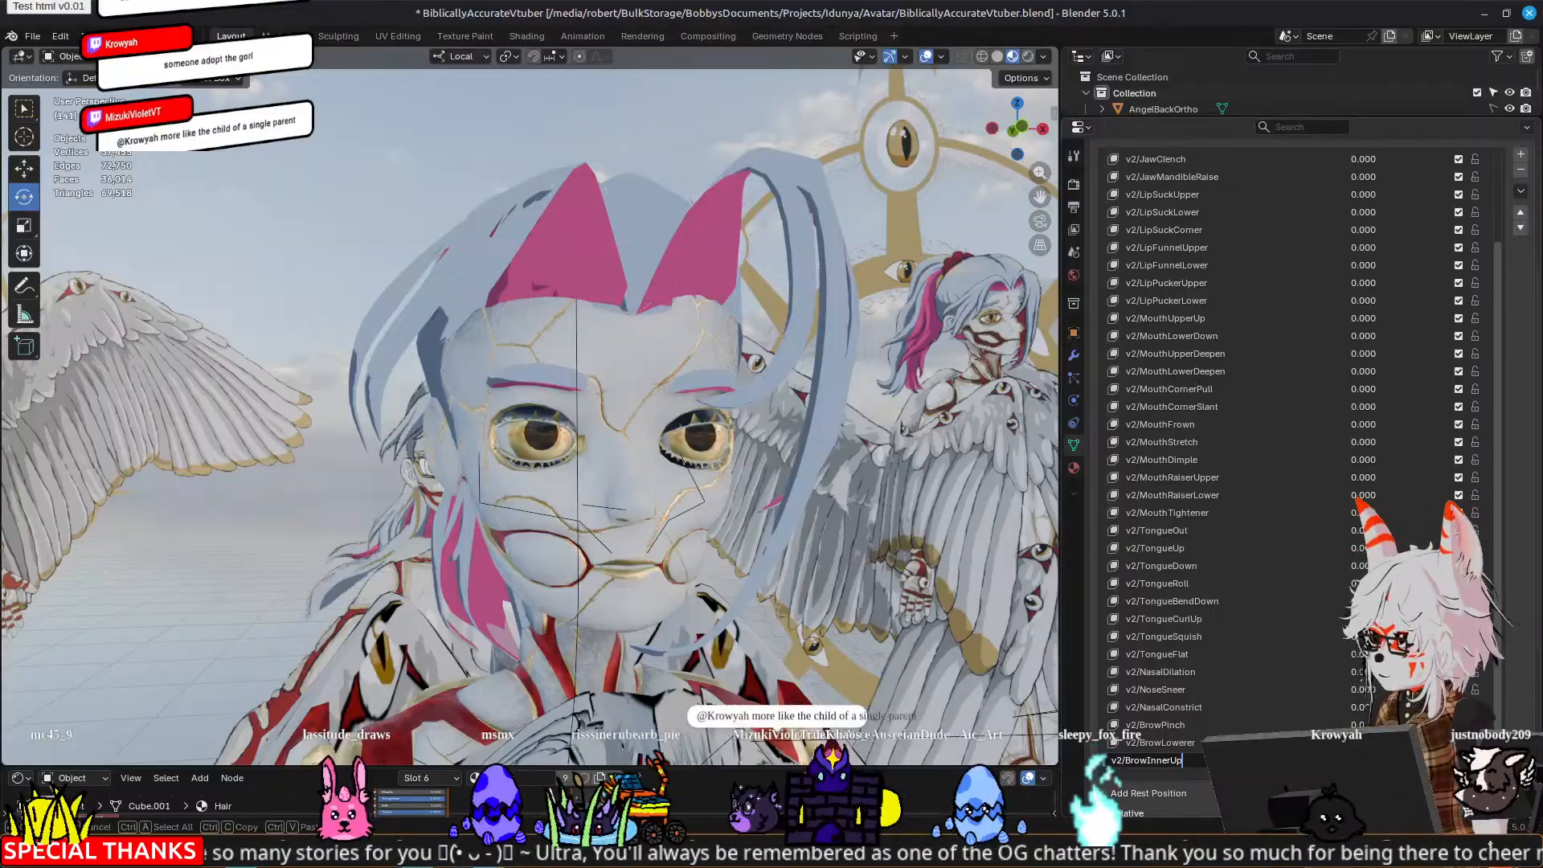
middle_click_drag(544, 386, 485, 314)
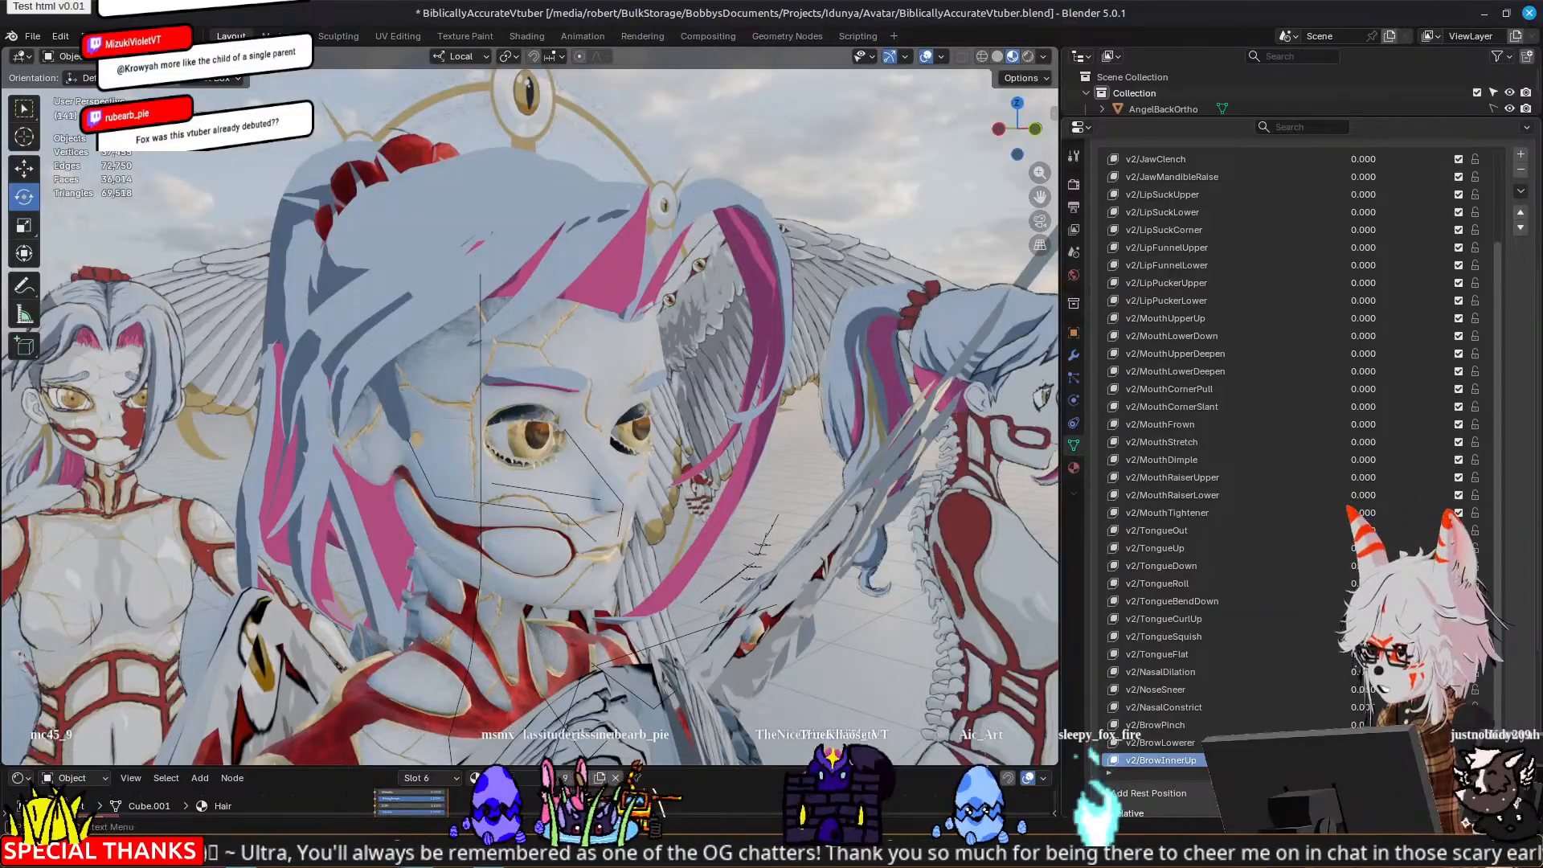
middle_click_drag(888, 388, 732, 432)
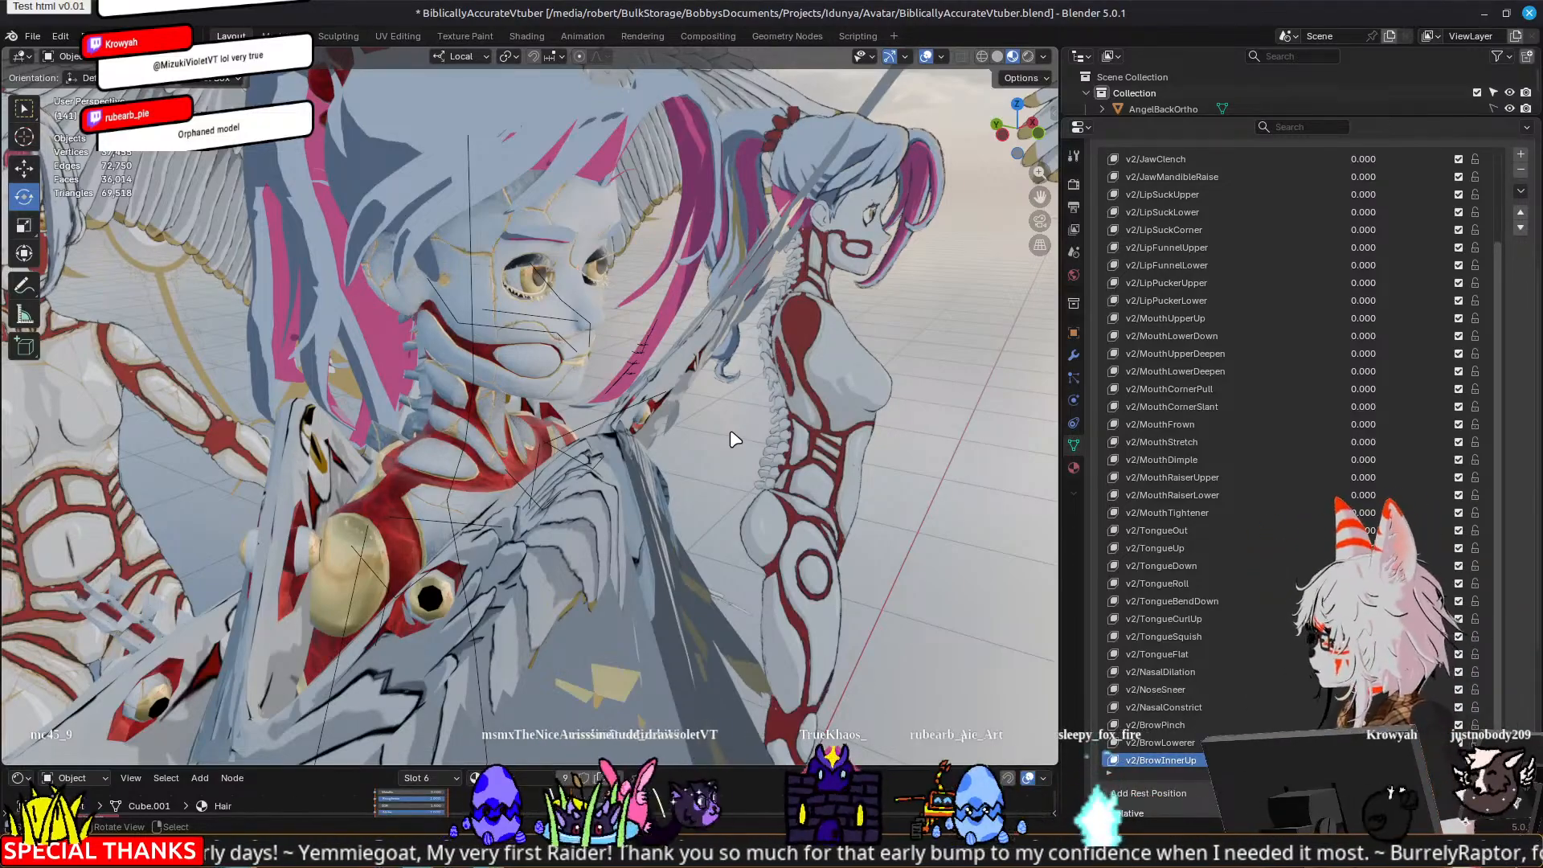
middle_click_drag(861, 408, 847, 427)
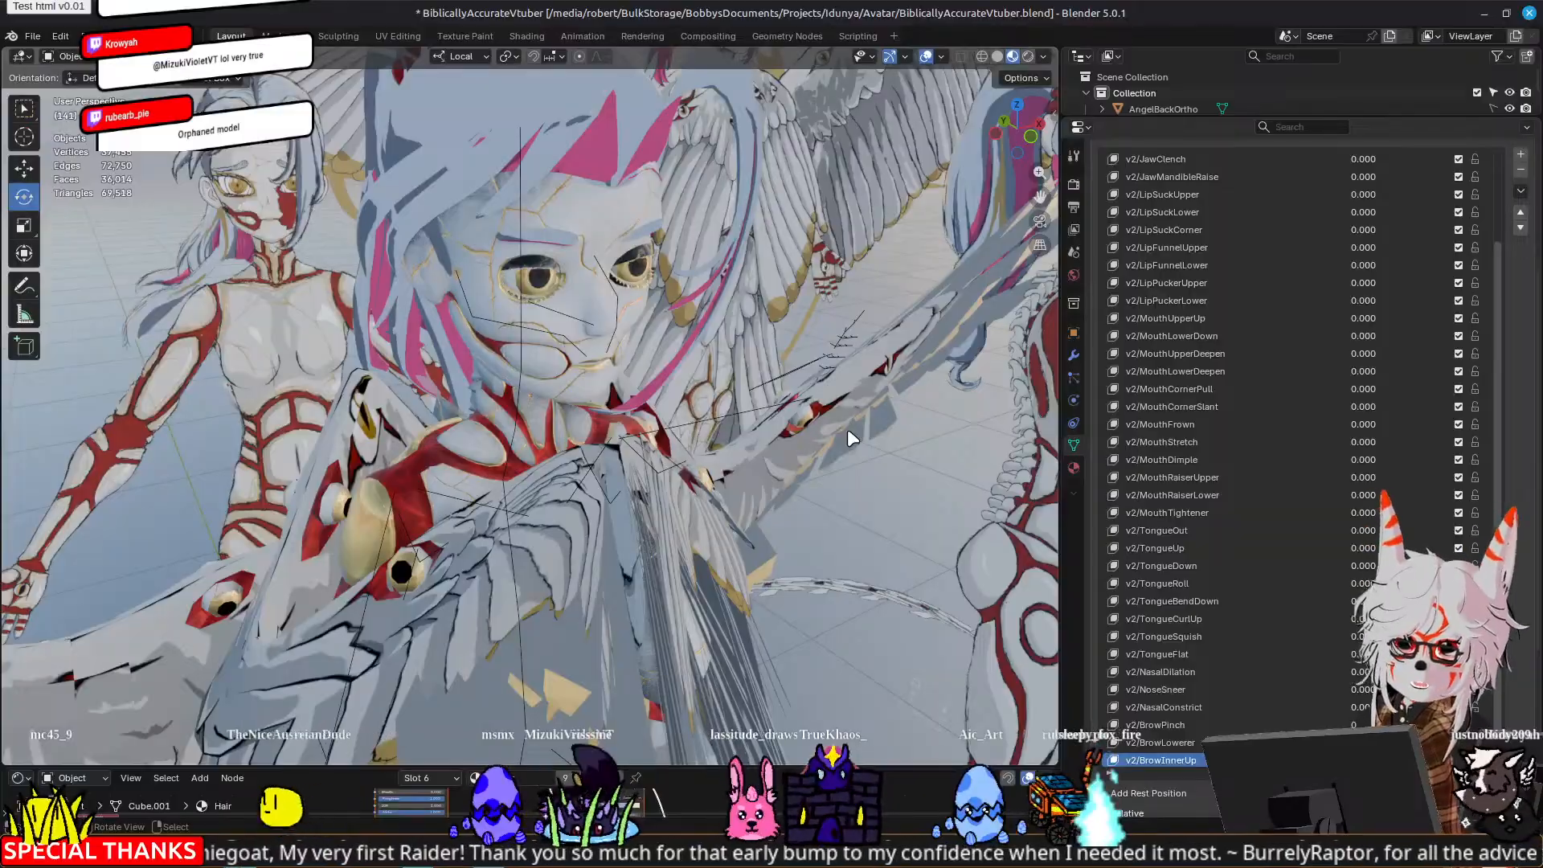
middle_click_drag(281, 366, 327, 388)
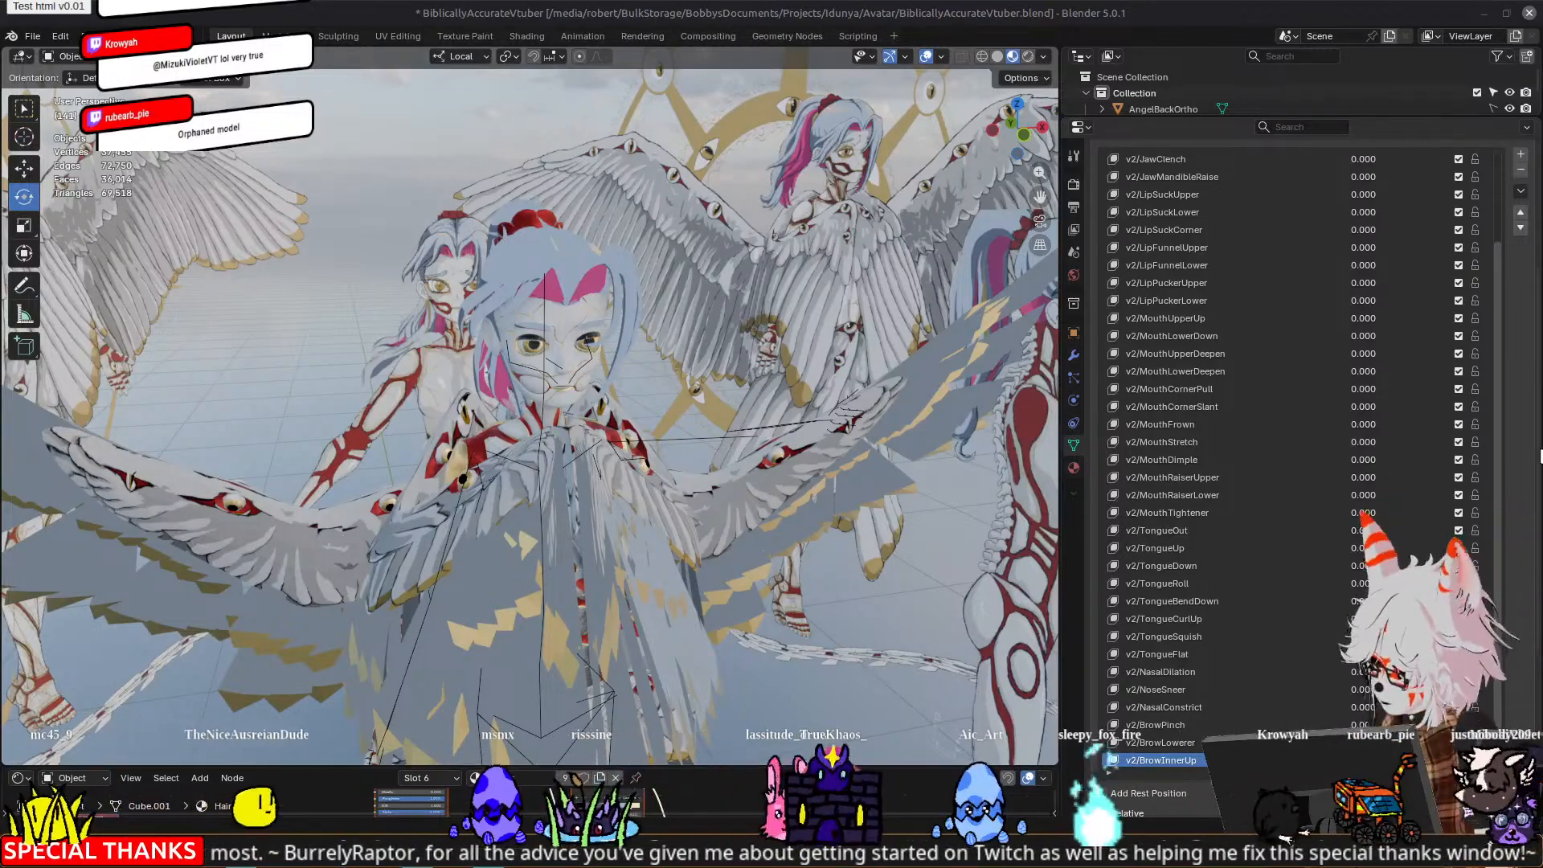
Step: In Edit Mode, select the eyebrow's inner end face and the narrow face beside it and raise them about 0.0038 m along Z
scroll(516, 389, "up", 6)
middle_click_drag(426, 334, 758, 283)
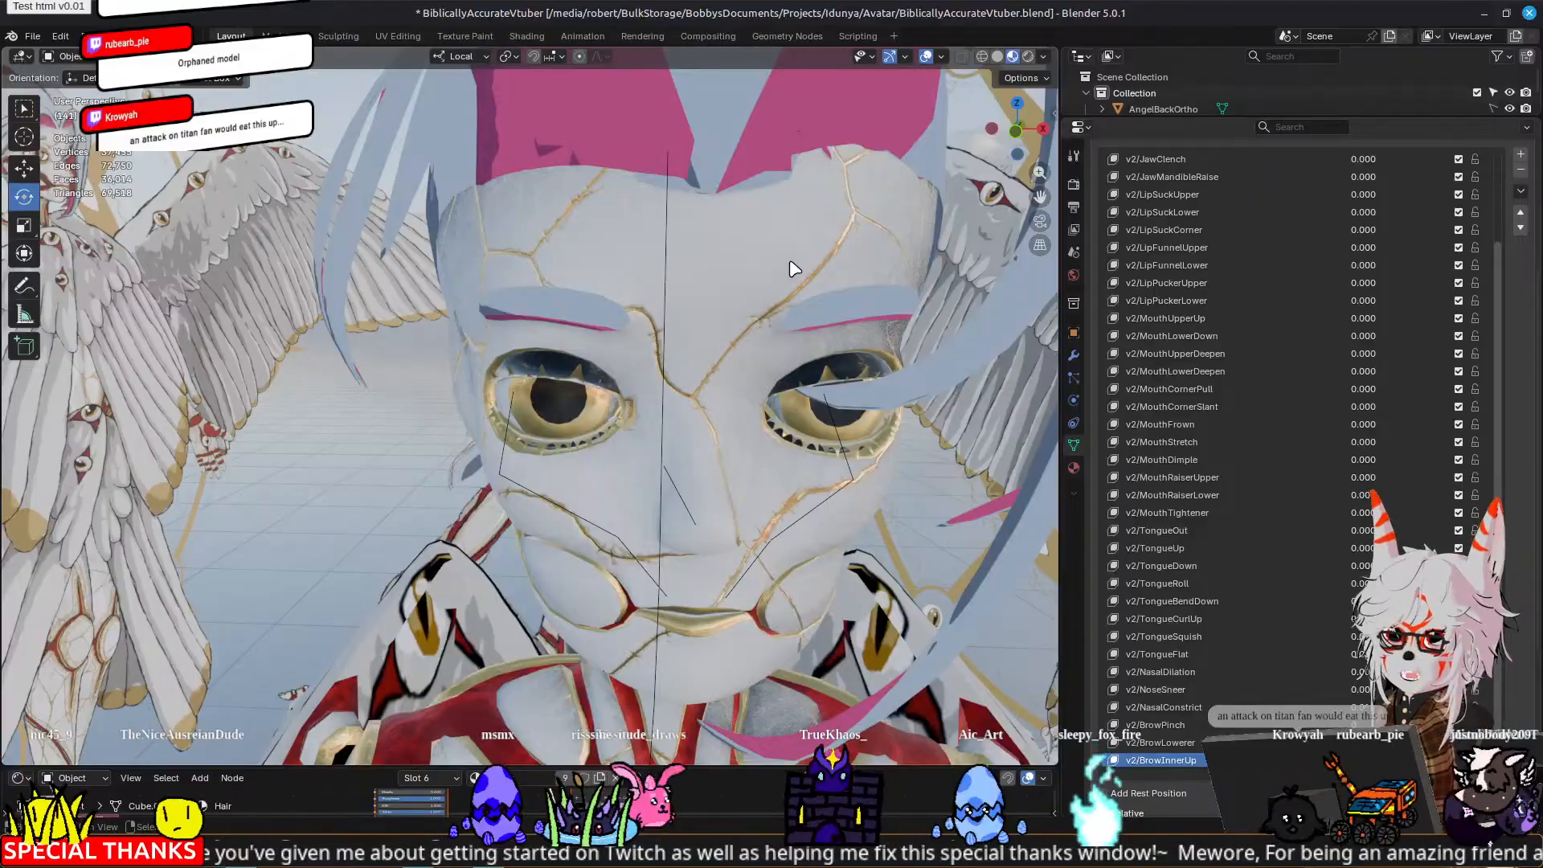
middle_click_drag(793, 265, 741, 299)
middle_click_drag(537, 396, 777, 301)
key("Tab")
scroll(590, 337, "up", 3)
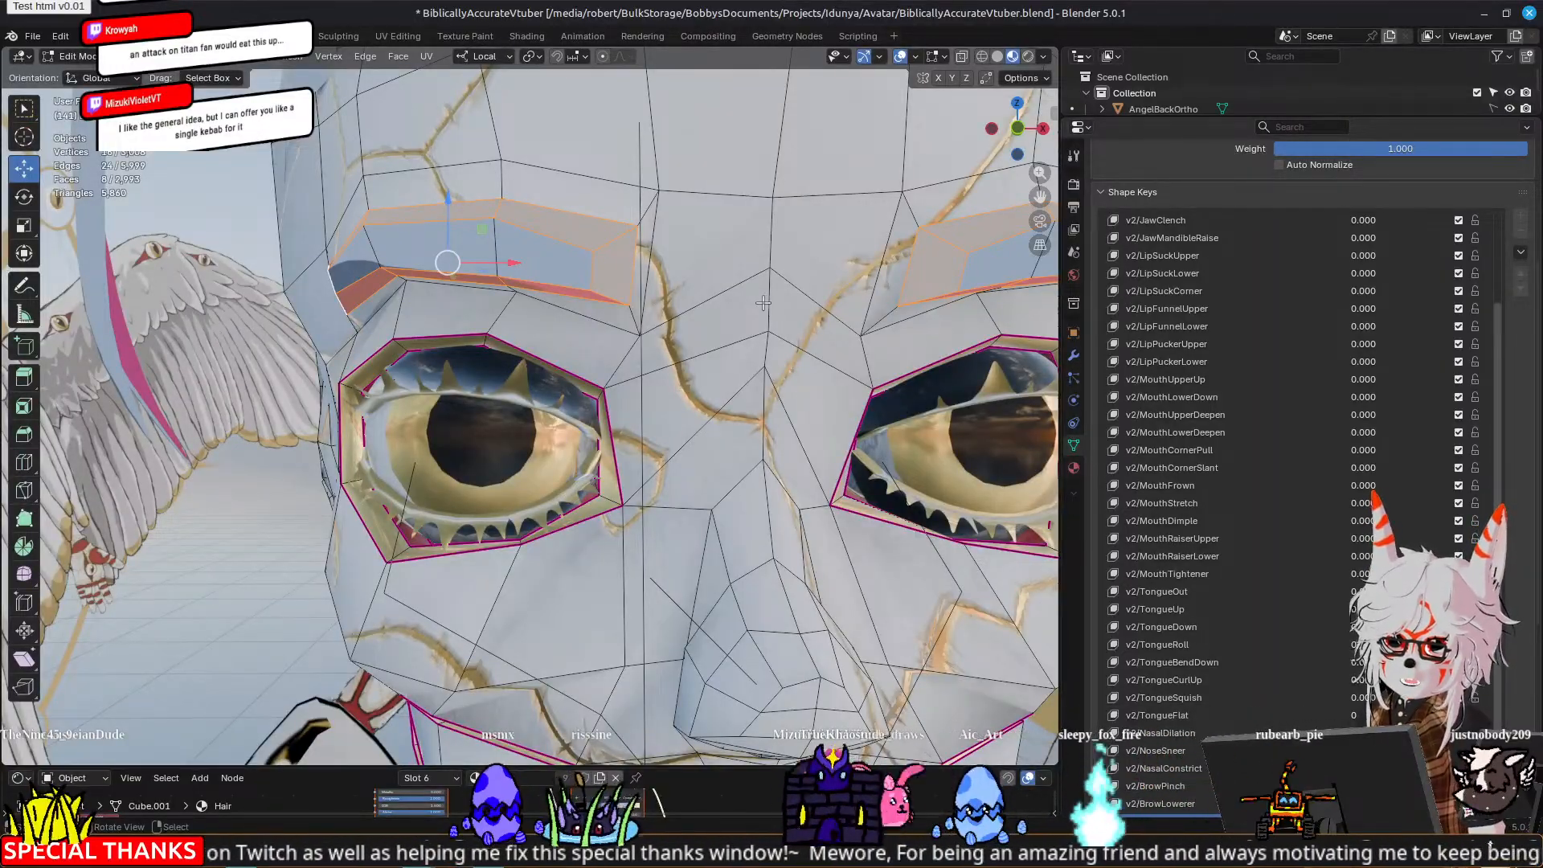
left_click(614, 245)
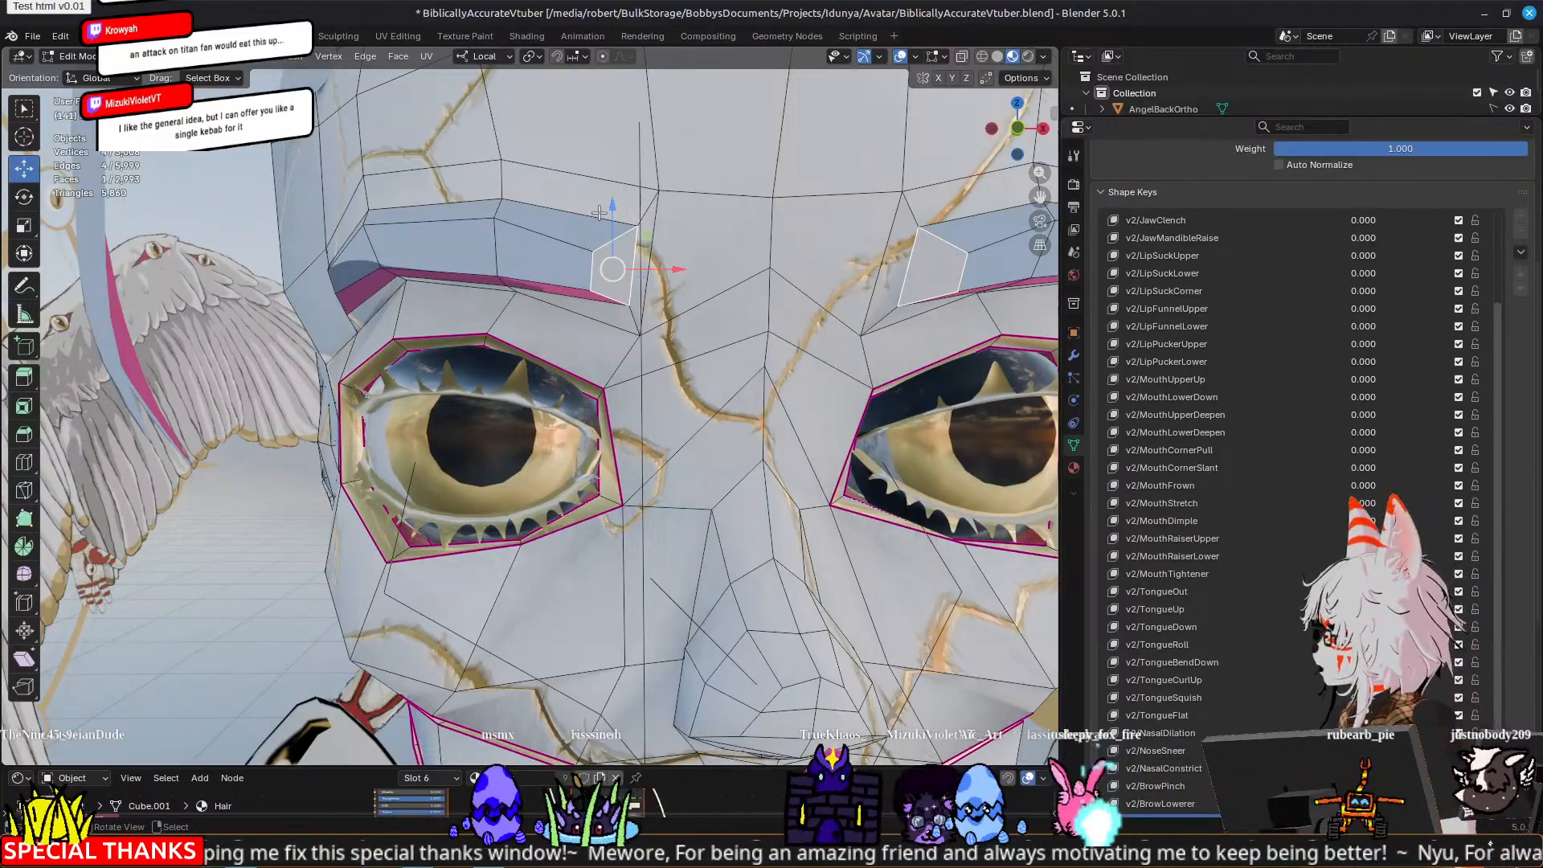
left_click(642, 252, "shift")
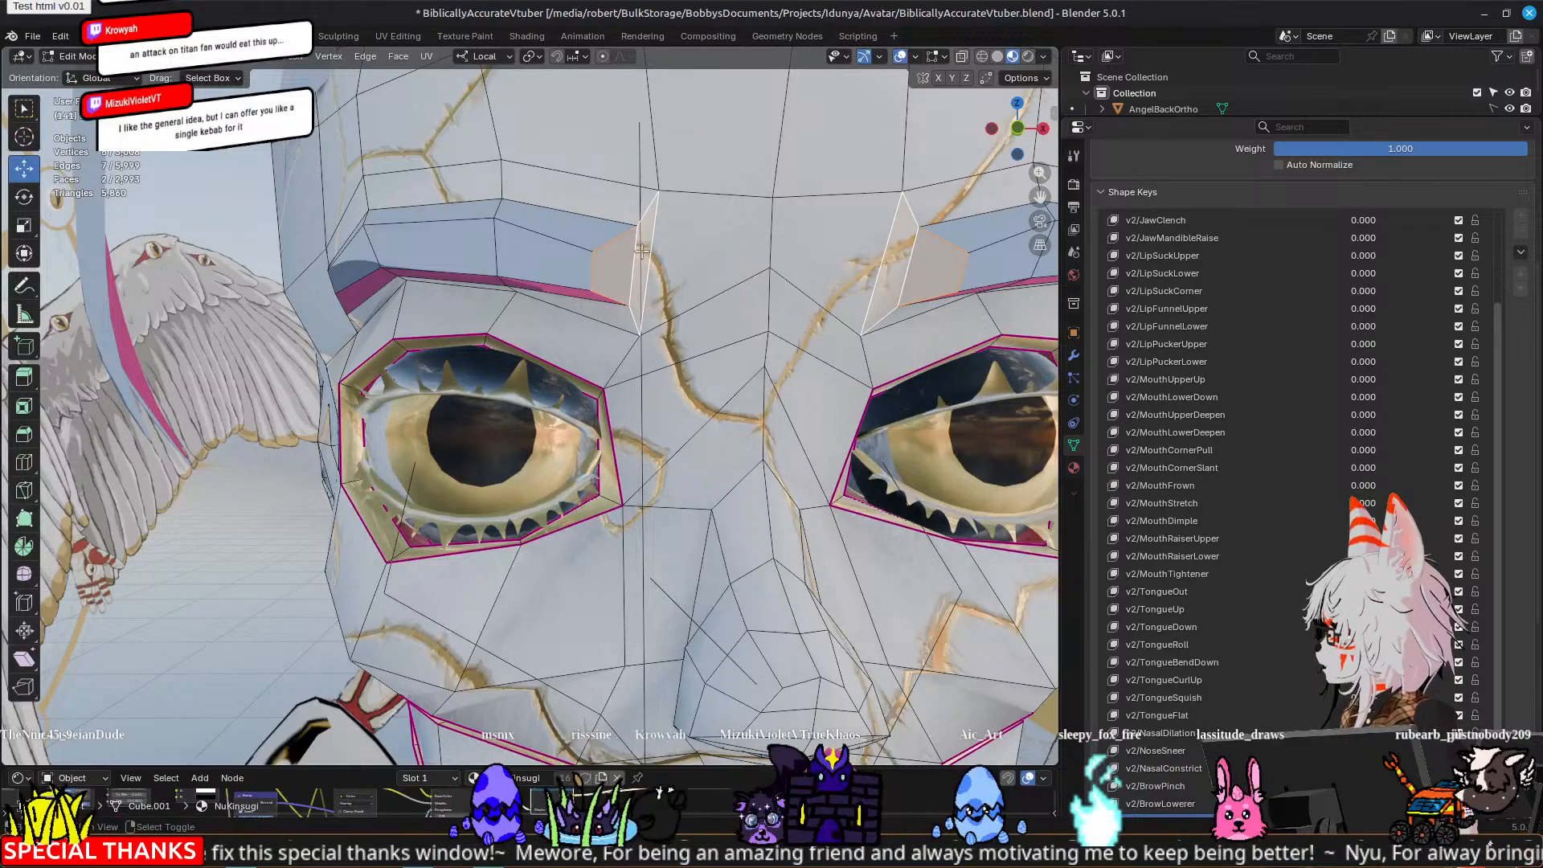
left_click_drag(631, 213, 625, 186)
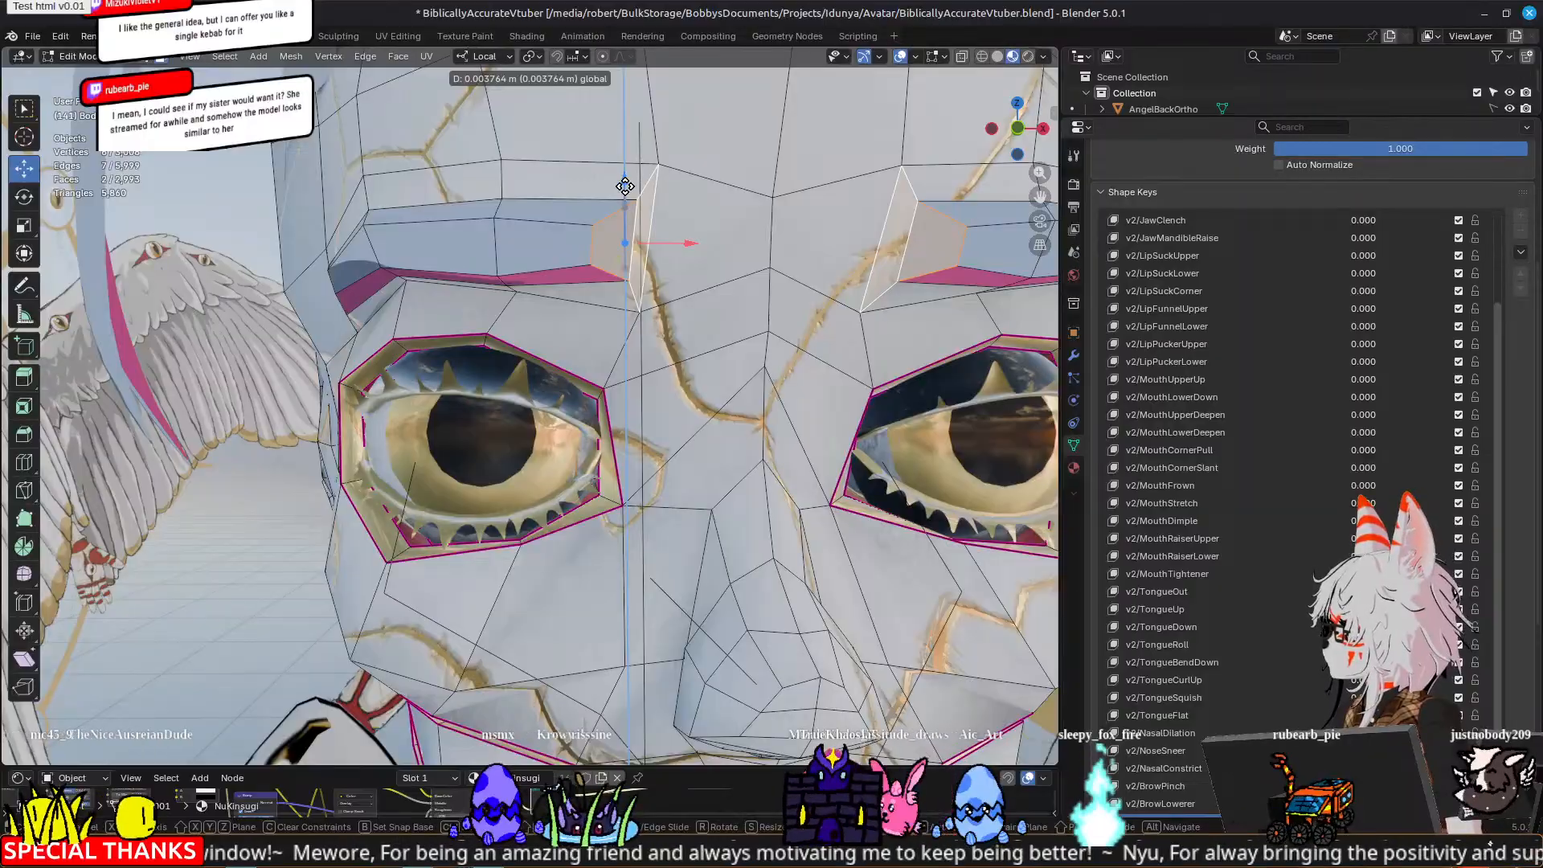
left_click_drag(625, 187, 625, 186)
Step: Extend the selection over the front and underside faces of the eyebrow's inner section and move it up along Z
scroll(1527, 460, "down", 8)
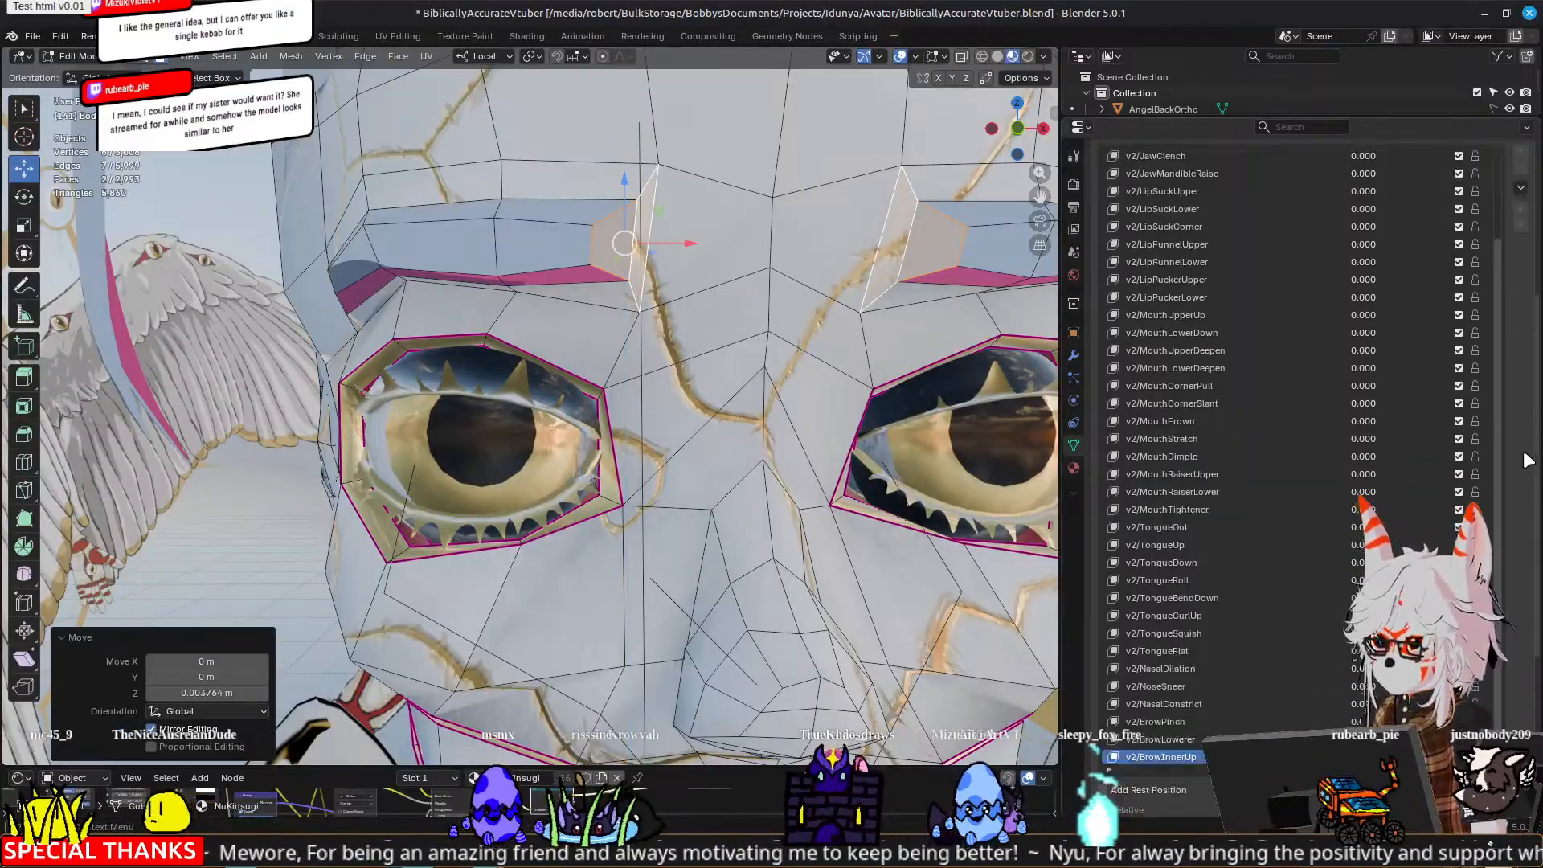
scroll(1528, 460, "down", 2)
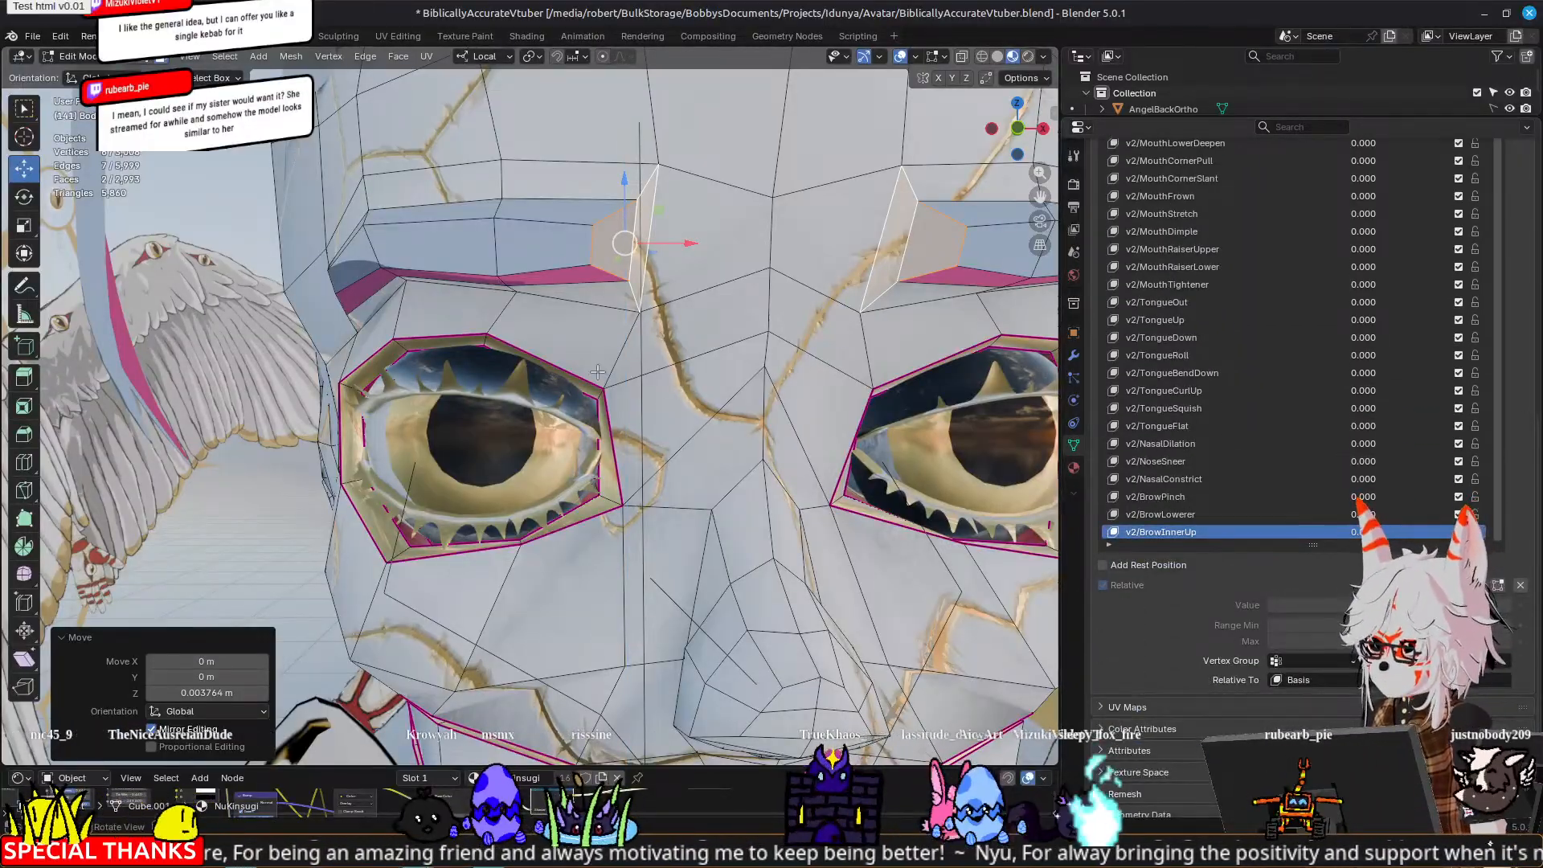
middle_click_drag(581, 365, 495, 285)
left_click(378, 328, "shift")
left_click(385, 360, "shift")
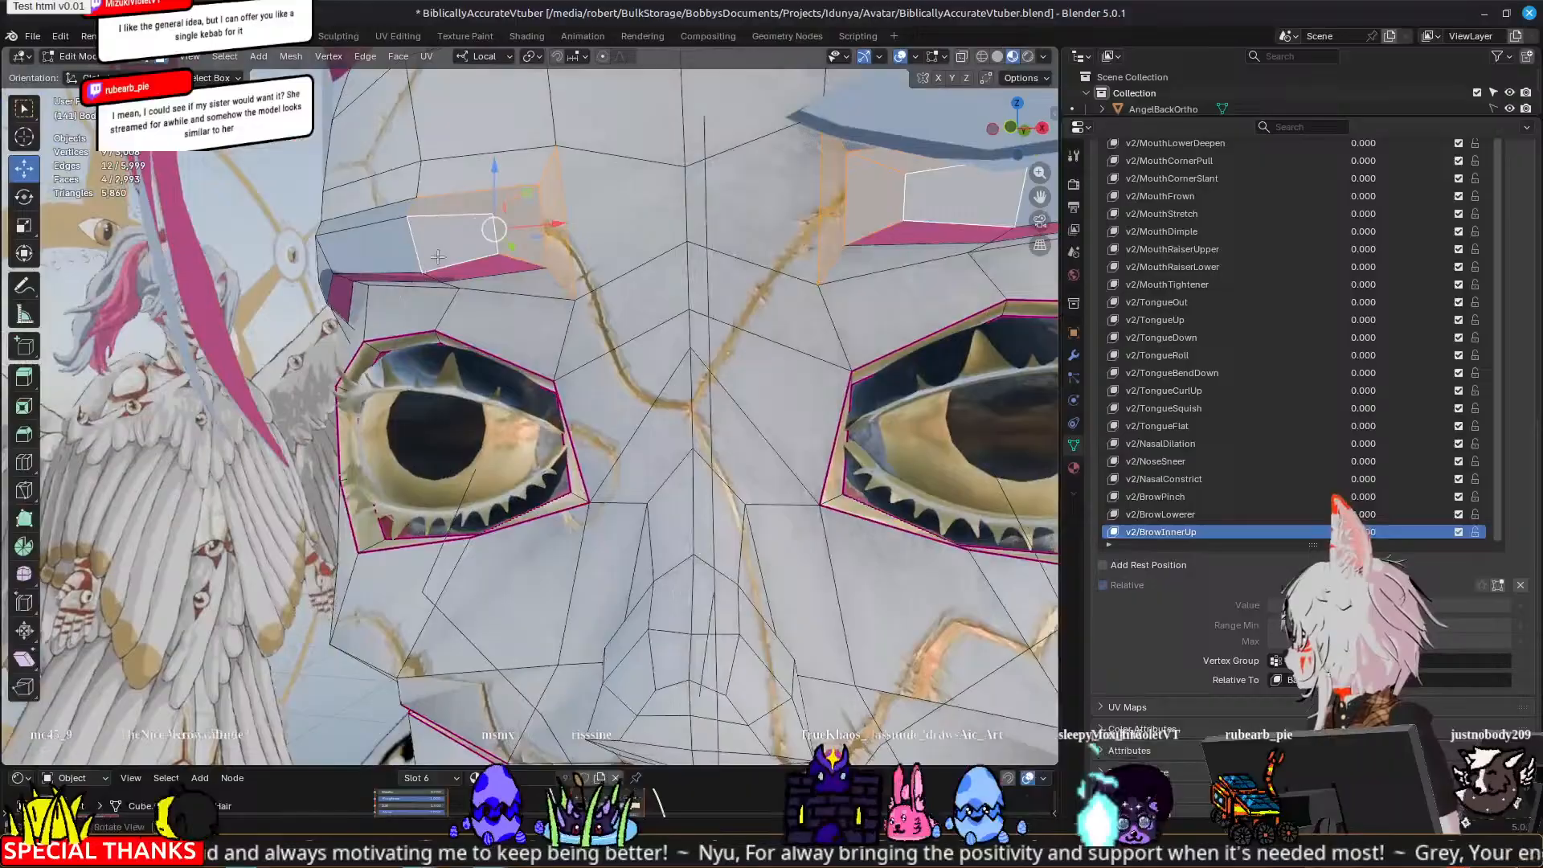
left_click(507, 273, "shift")
left_click(522, 279, "shift")
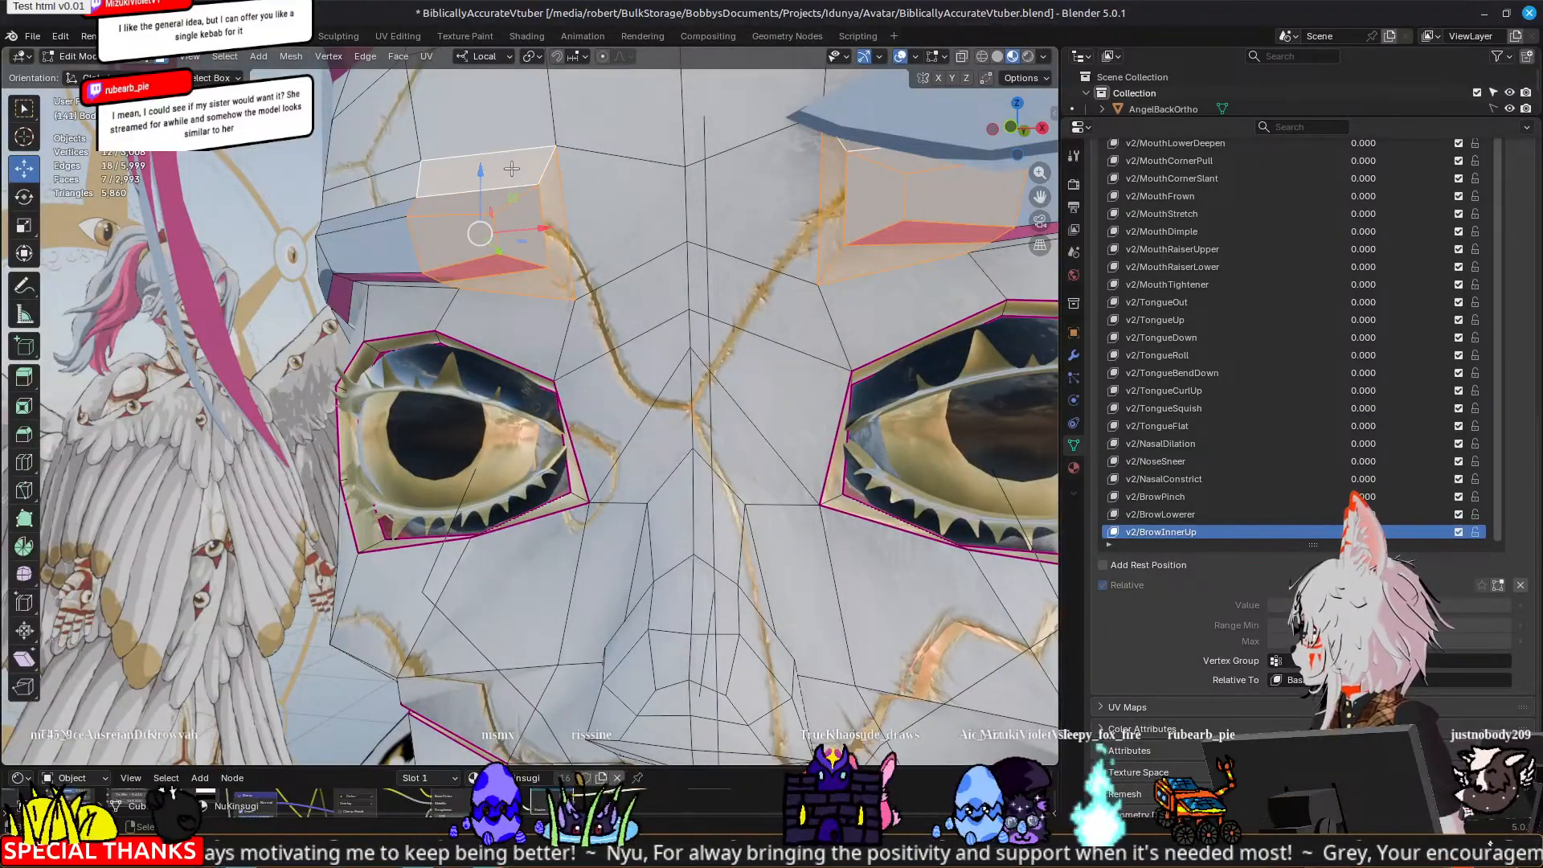
left_click(493, 270, "shift")
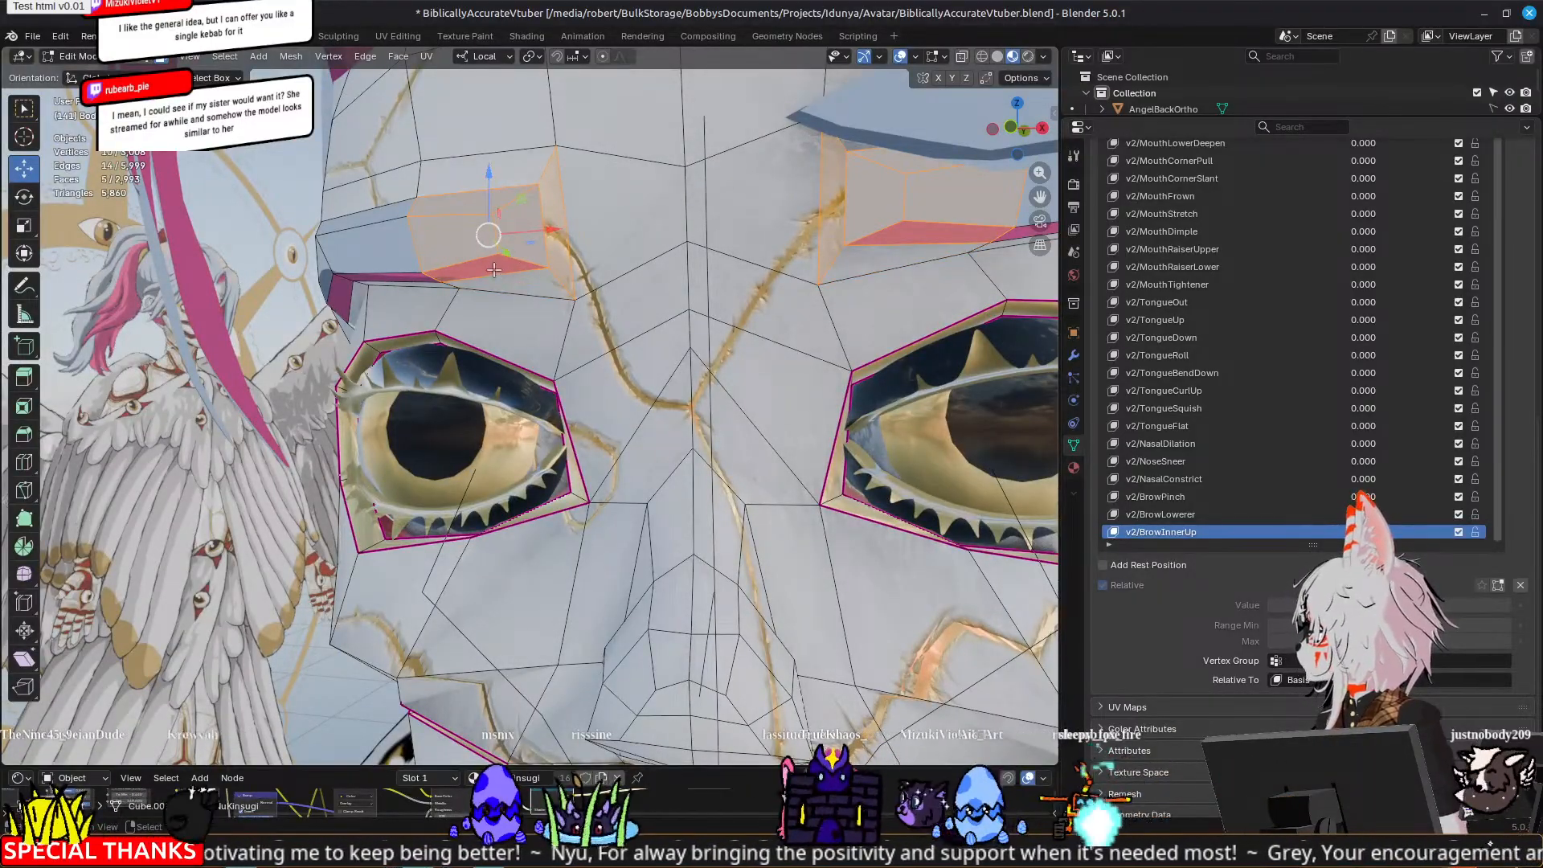
left_click_drag(494, 181, 526, 121)
Step: Reduce the selection to the eyebrow's inner end face and its neighbouring face and raise them about 0.0043 m along Z
left_click(502, 165, "shift")
left_click(514, 275, "shift")
left_click(527, 188)
left_click(552, 178, "shift")
Step: Move the eyebrow's inner upper edge about -0.0018 m along X, and raise the inner end edges about 0.0005 m along Z
middle_click_drag(447, 211, 396, 244)
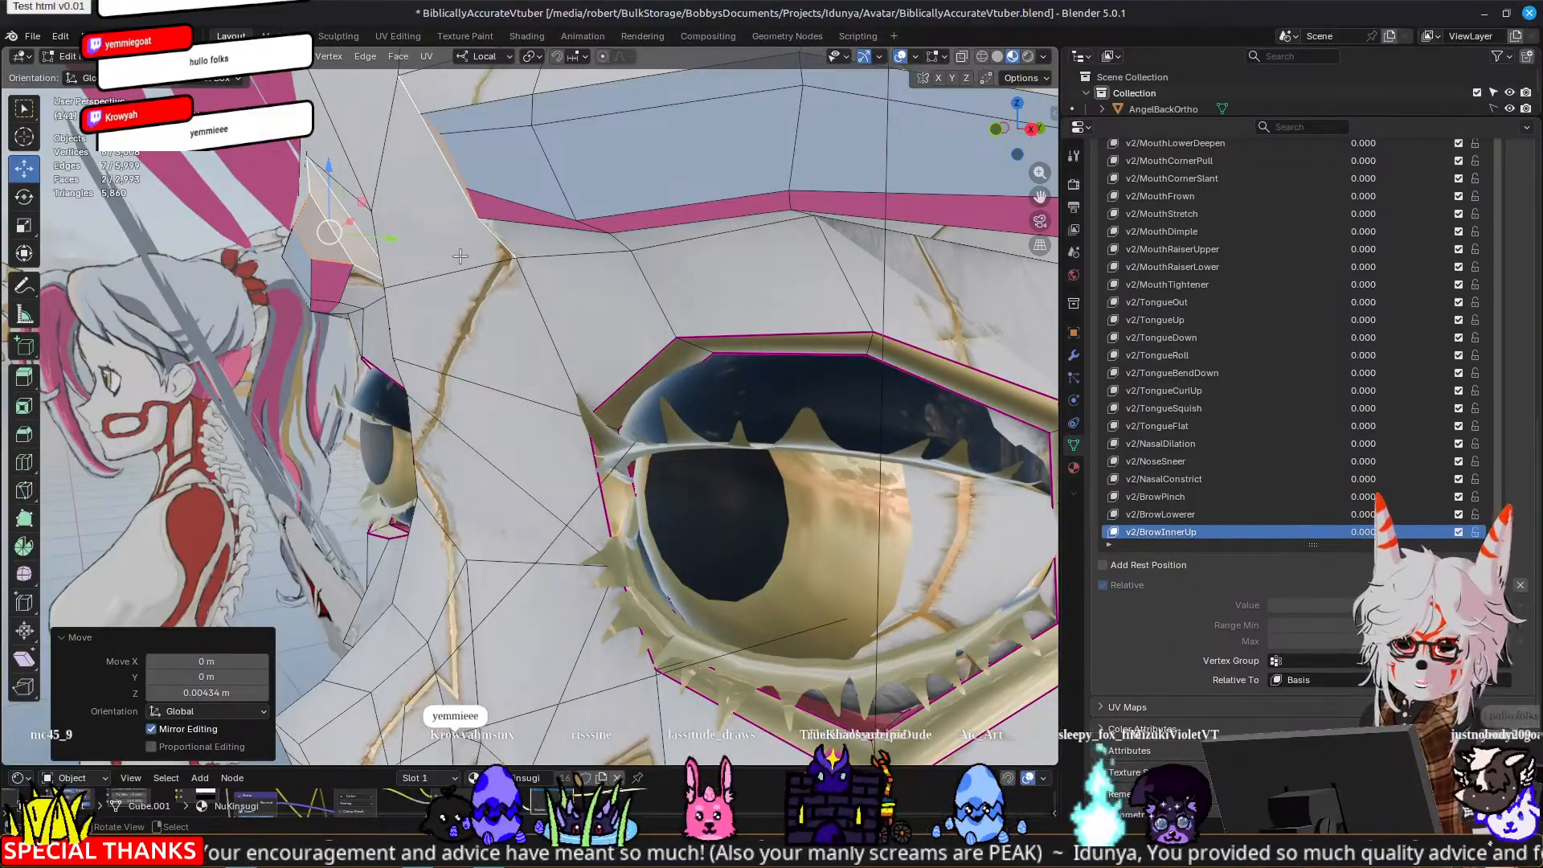
middle_click_drag(460, 256, 684, 160)
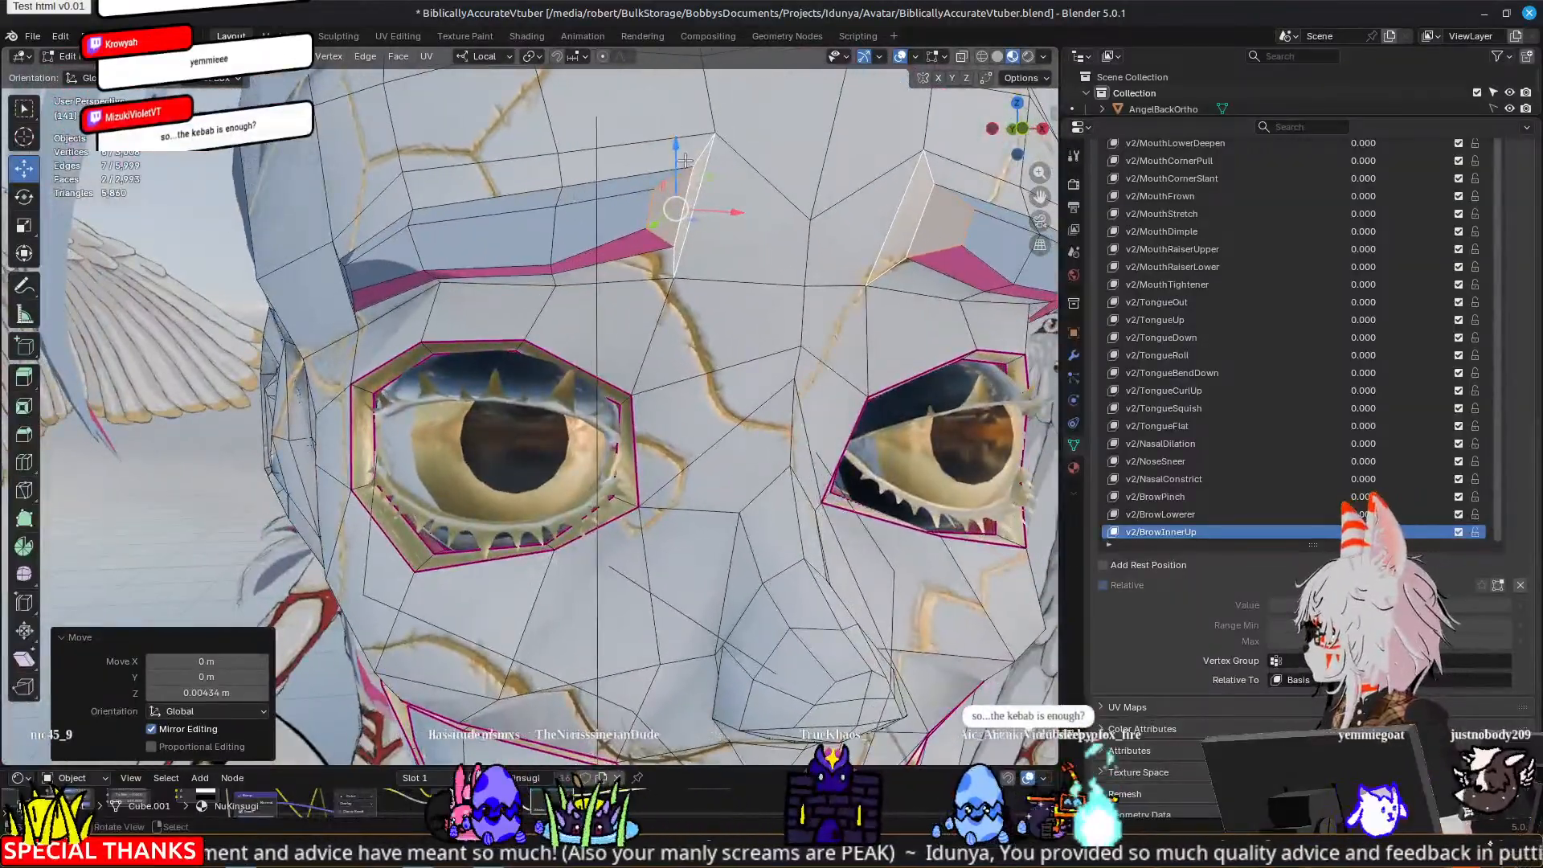
key("2")
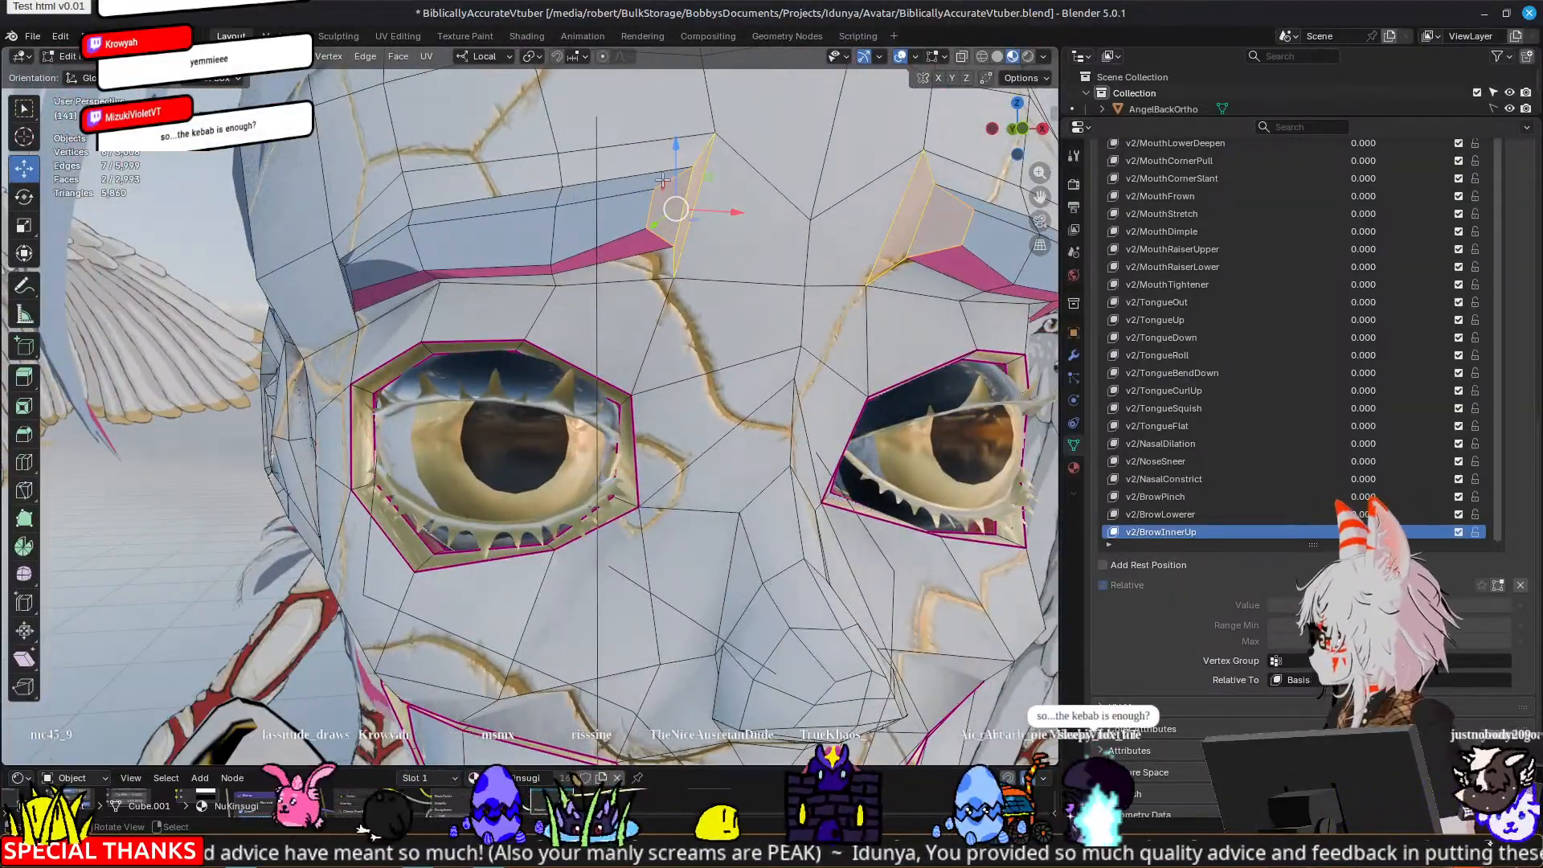
left_click(683, 172)
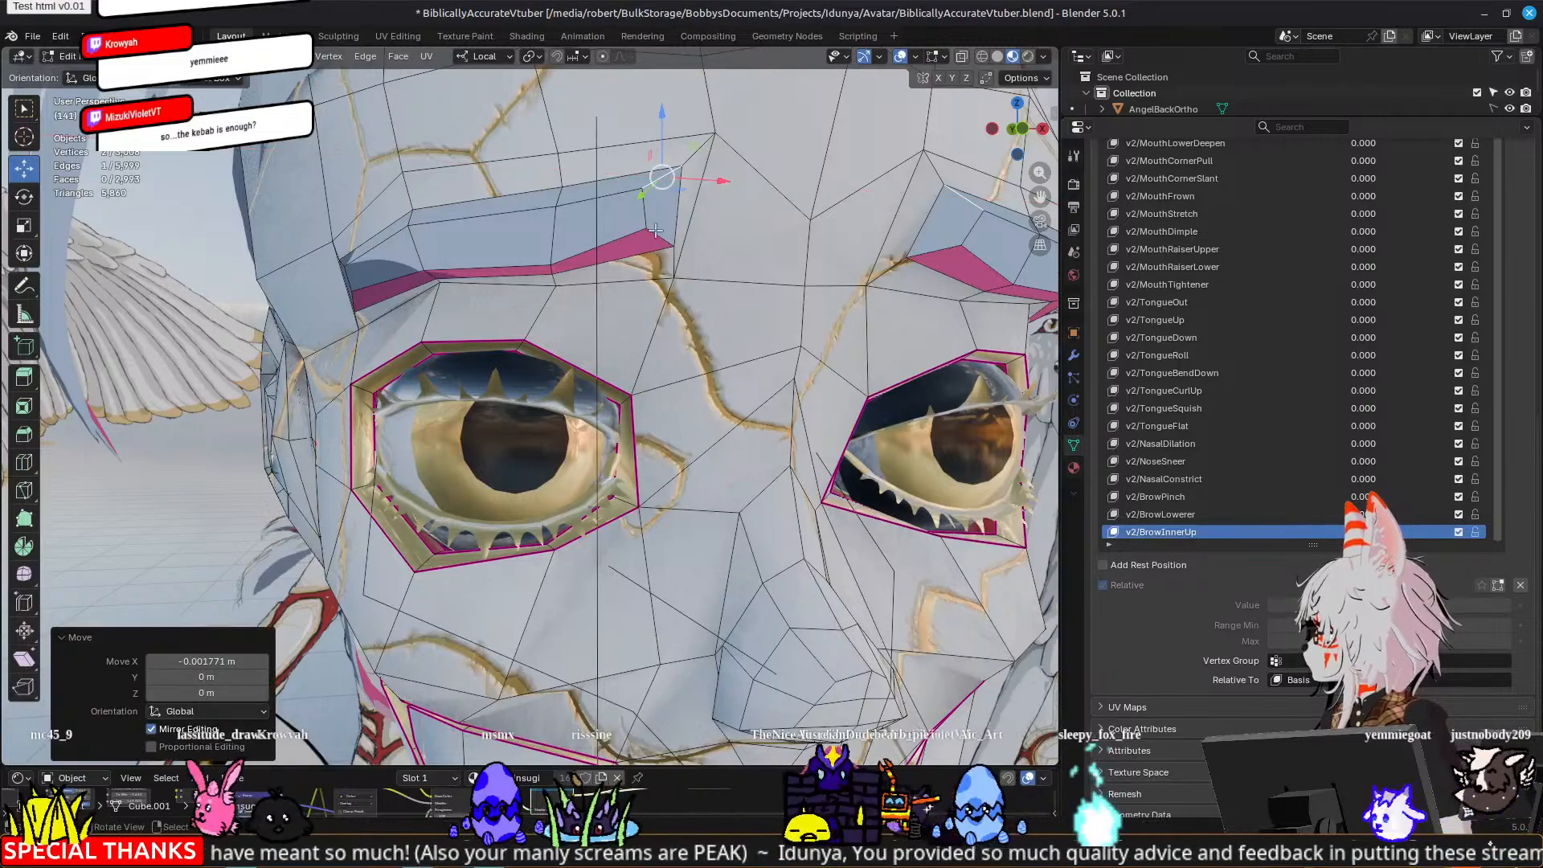
left_click(687, 230)
left_click(654, 185, "shift")
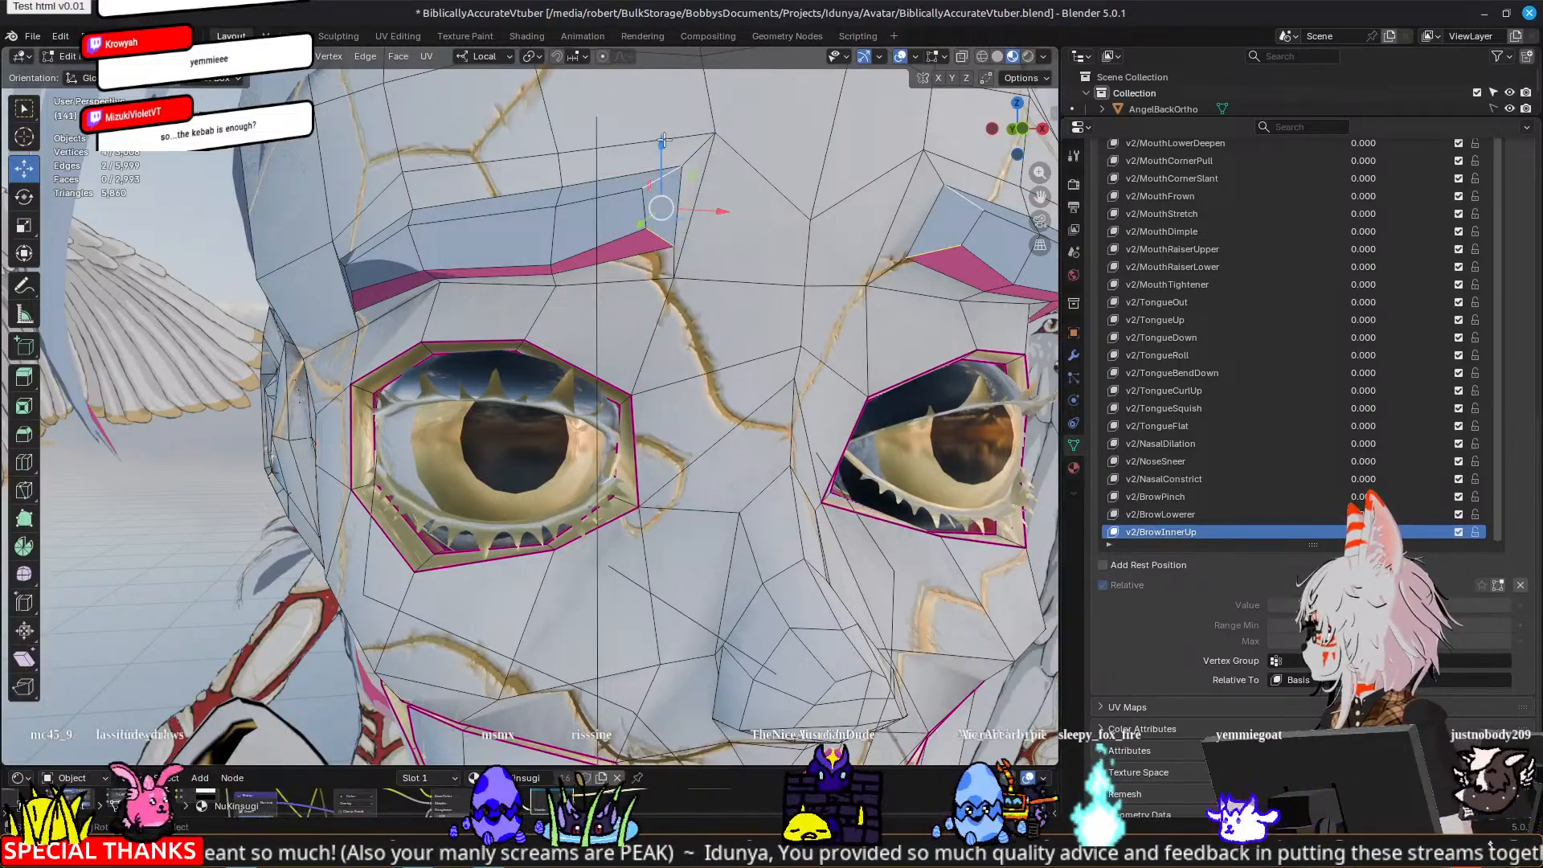
left_click_drag(665, 142, 663, 137)
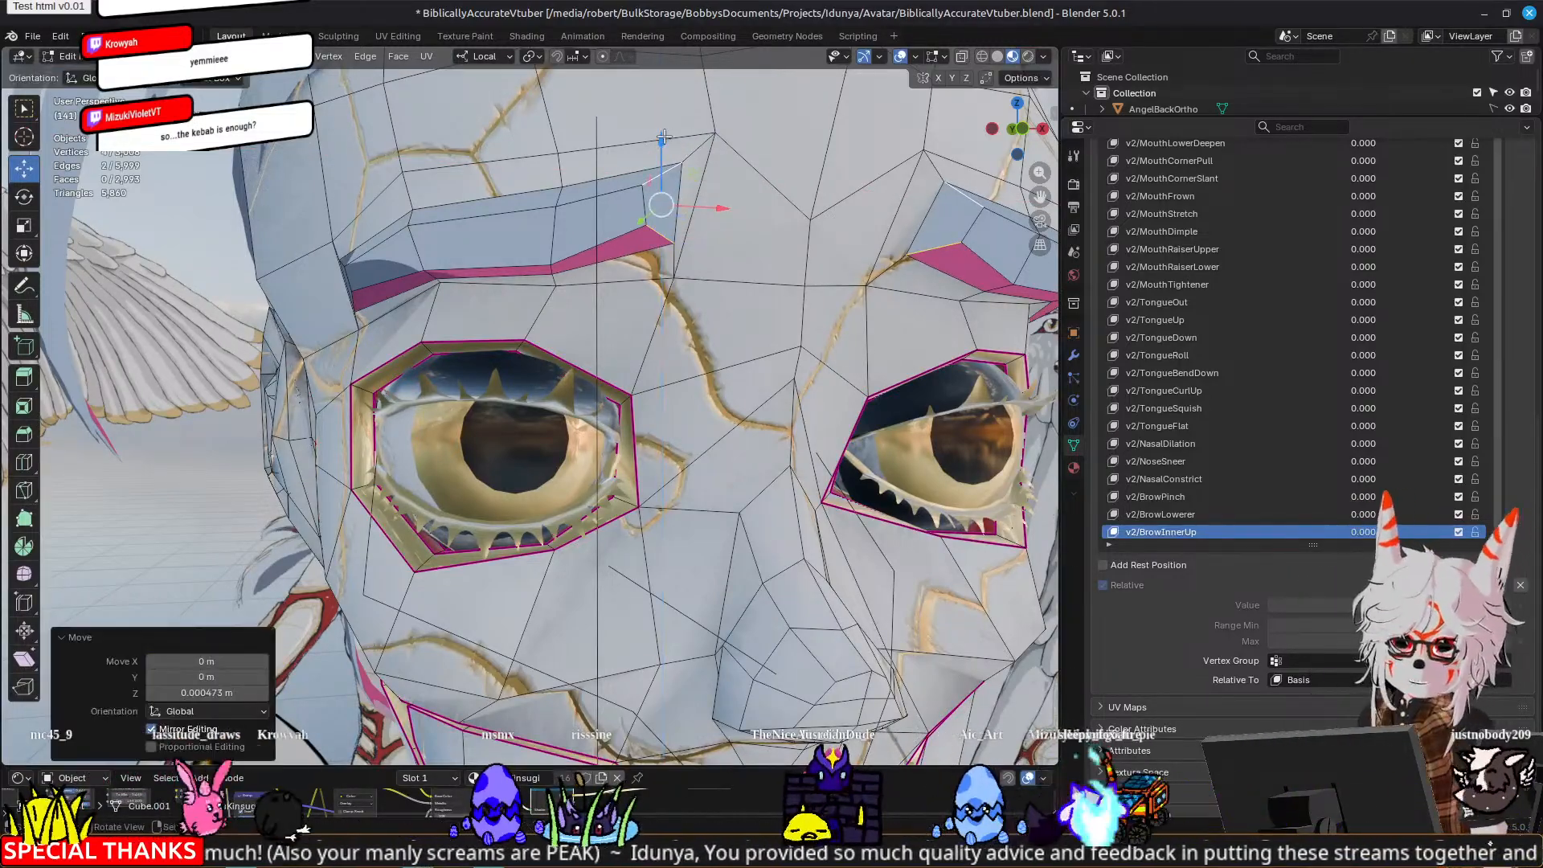
Step: Move the vertex above the eyebrow's inner end about -0.0026 m along X and the one below about 0.0044 m along X and slightly up
key("1")
left_click(710, 135)
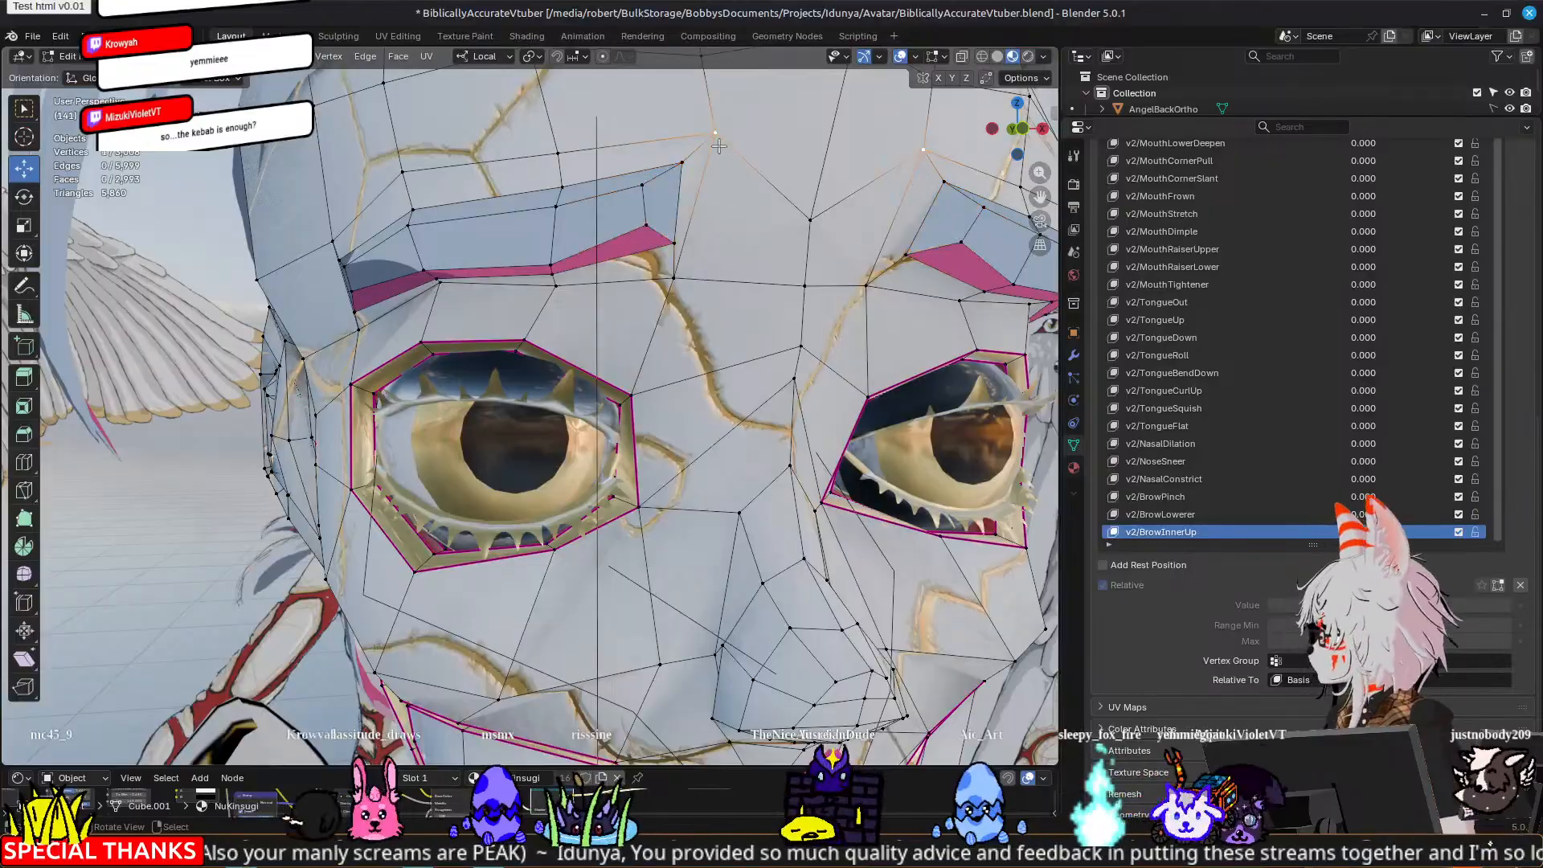
left_click_drag(750, 136, 733, 137)
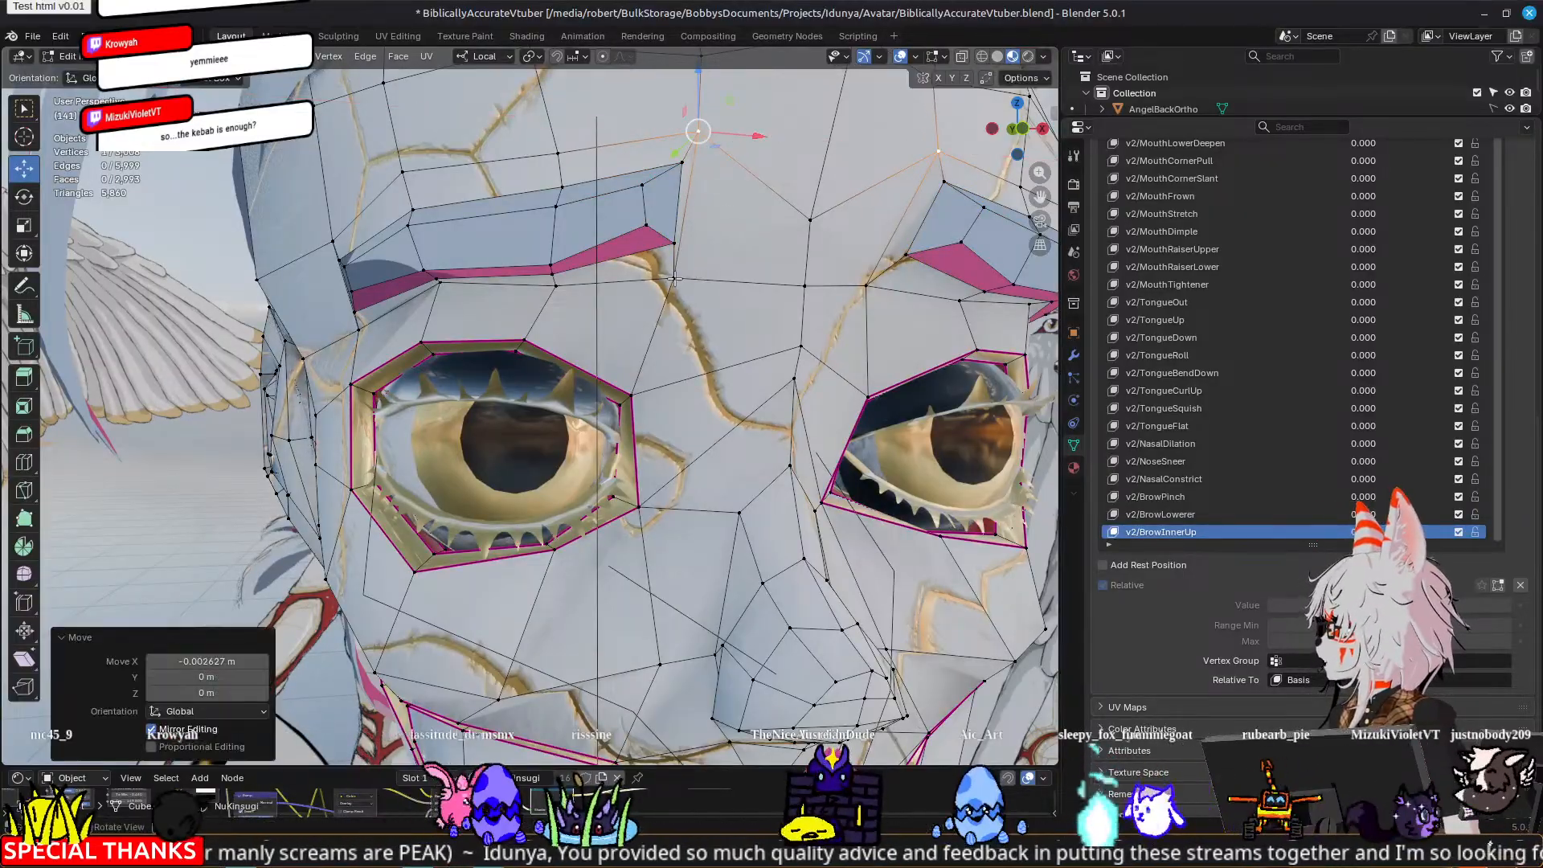
left_click(675, 280)
left_click_drag(735, 279, 760, 274)
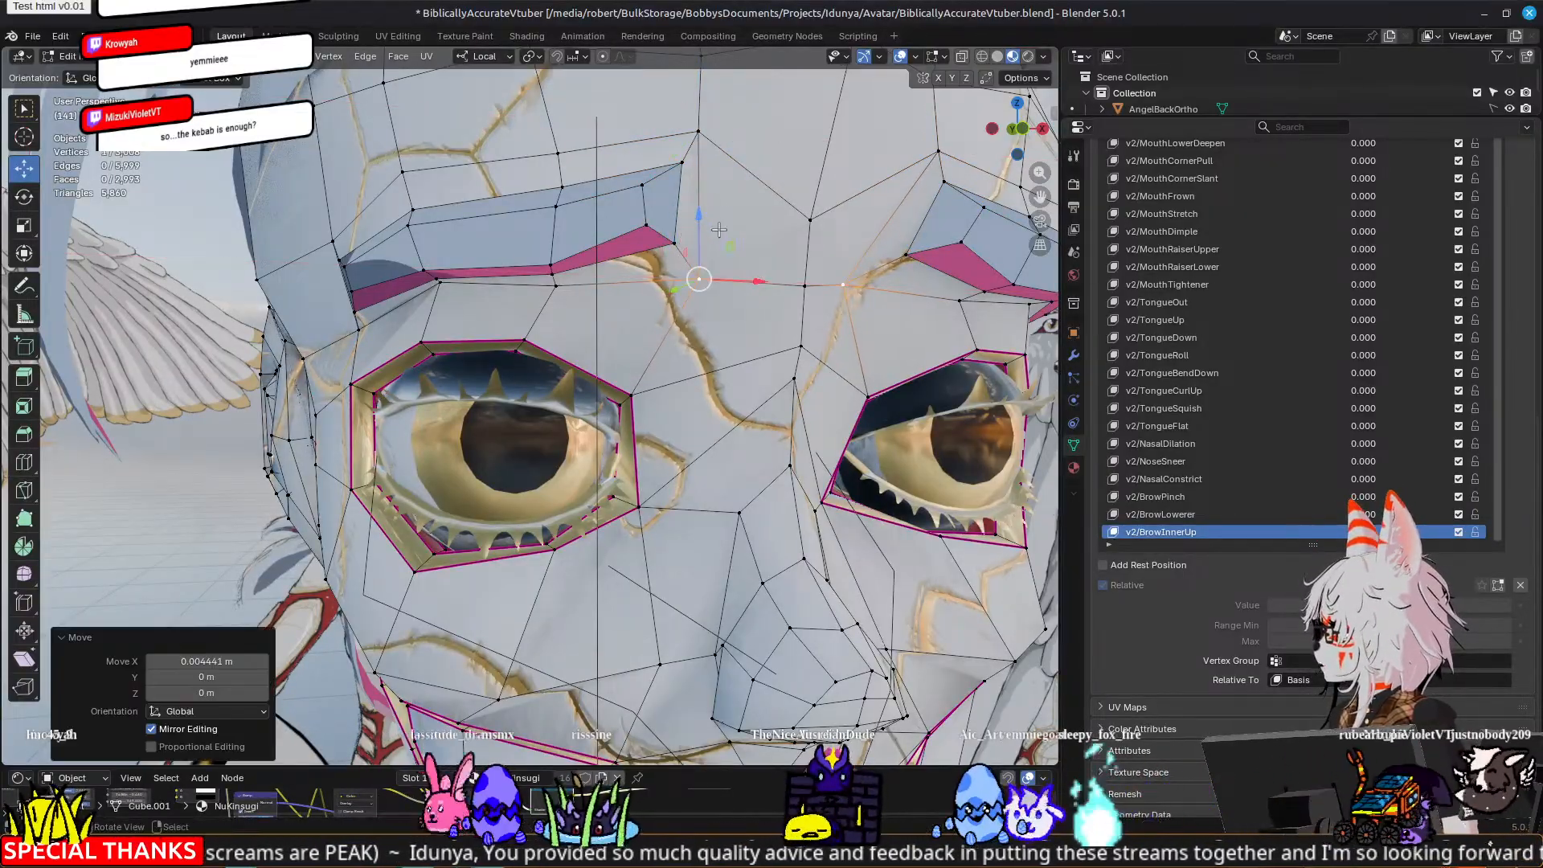
left_click_drag(699, 203, 699, 201)
Step: Select the two front vertices at the eyebrow's inner end and move them about -0.0007 m along Y
left_click(697, 133)
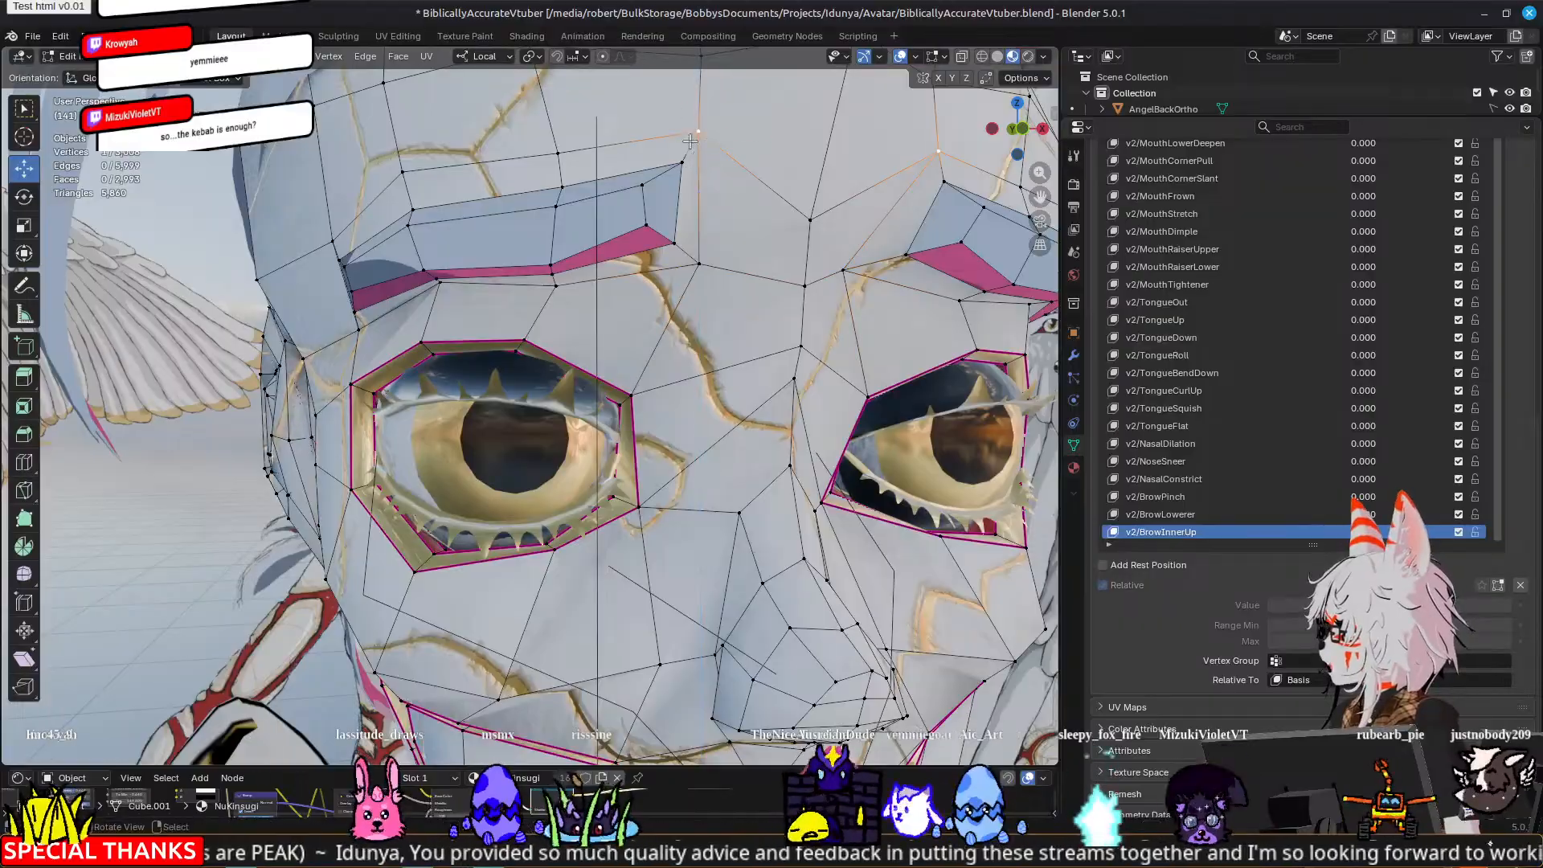
scroll(701, 167, "down", 1)
middle_click_drag(701, 167, 655, 306)
scroll(589, 318, "up", 4)
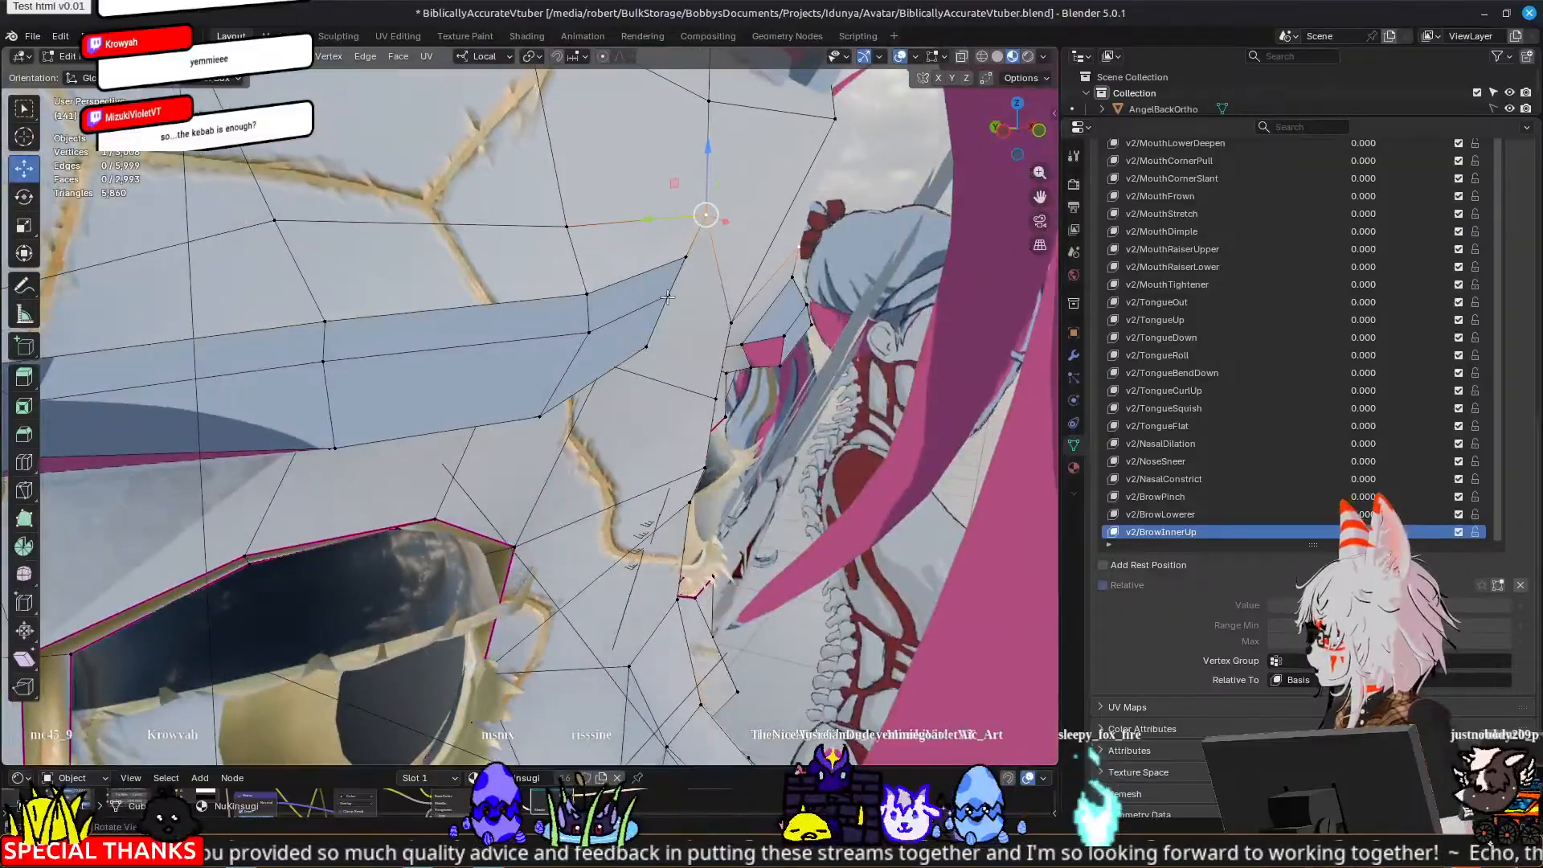
left_click(668, 297)
left_click(647, 346, "shift")
key("g")
key("y")
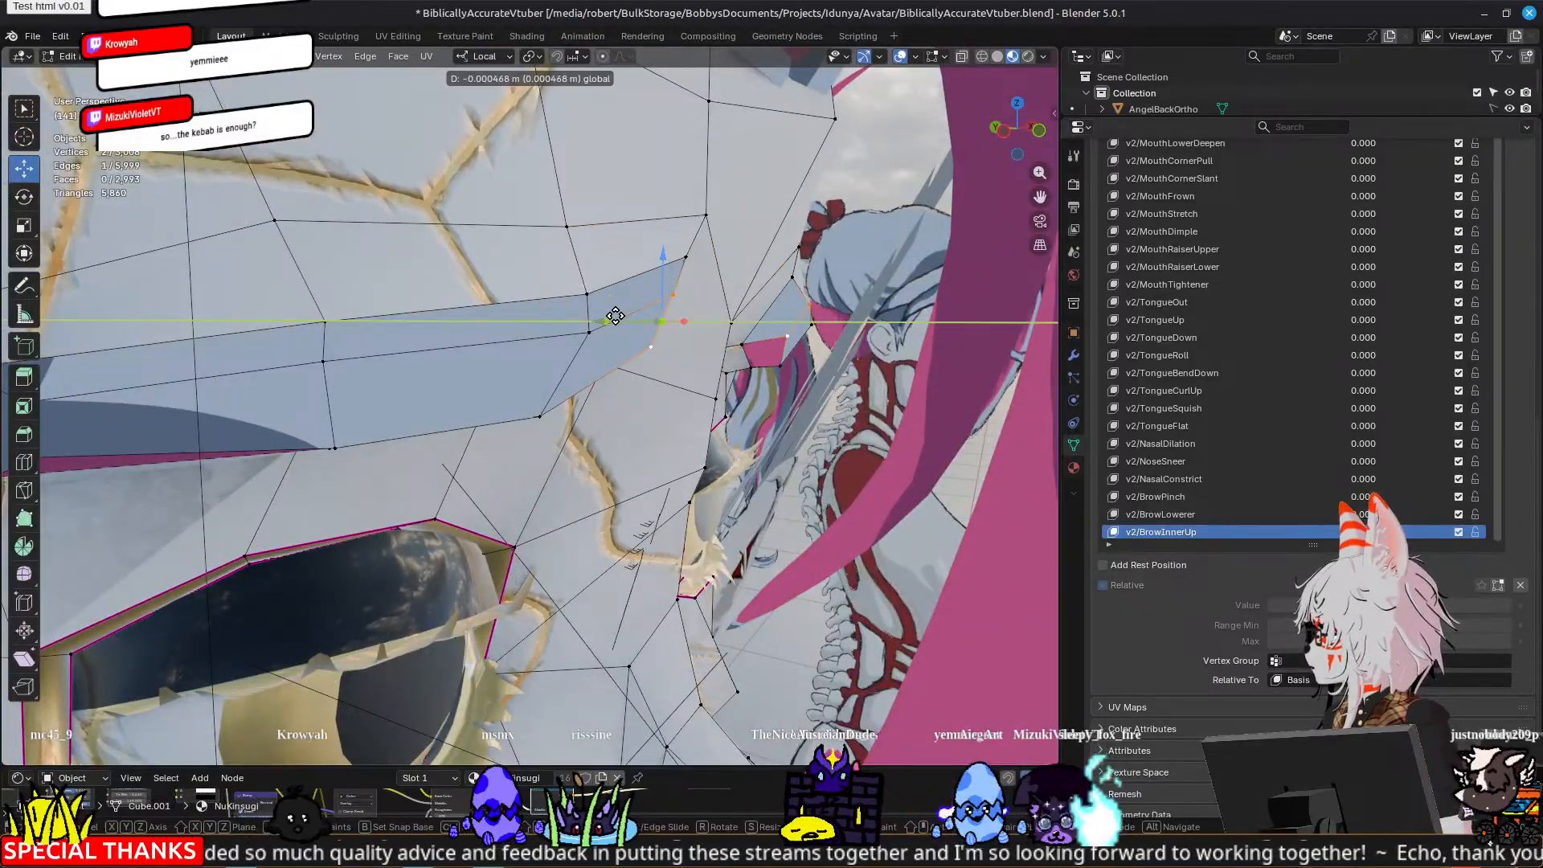
left_click(617, 316)
scroll(688, 347, "down", 10)
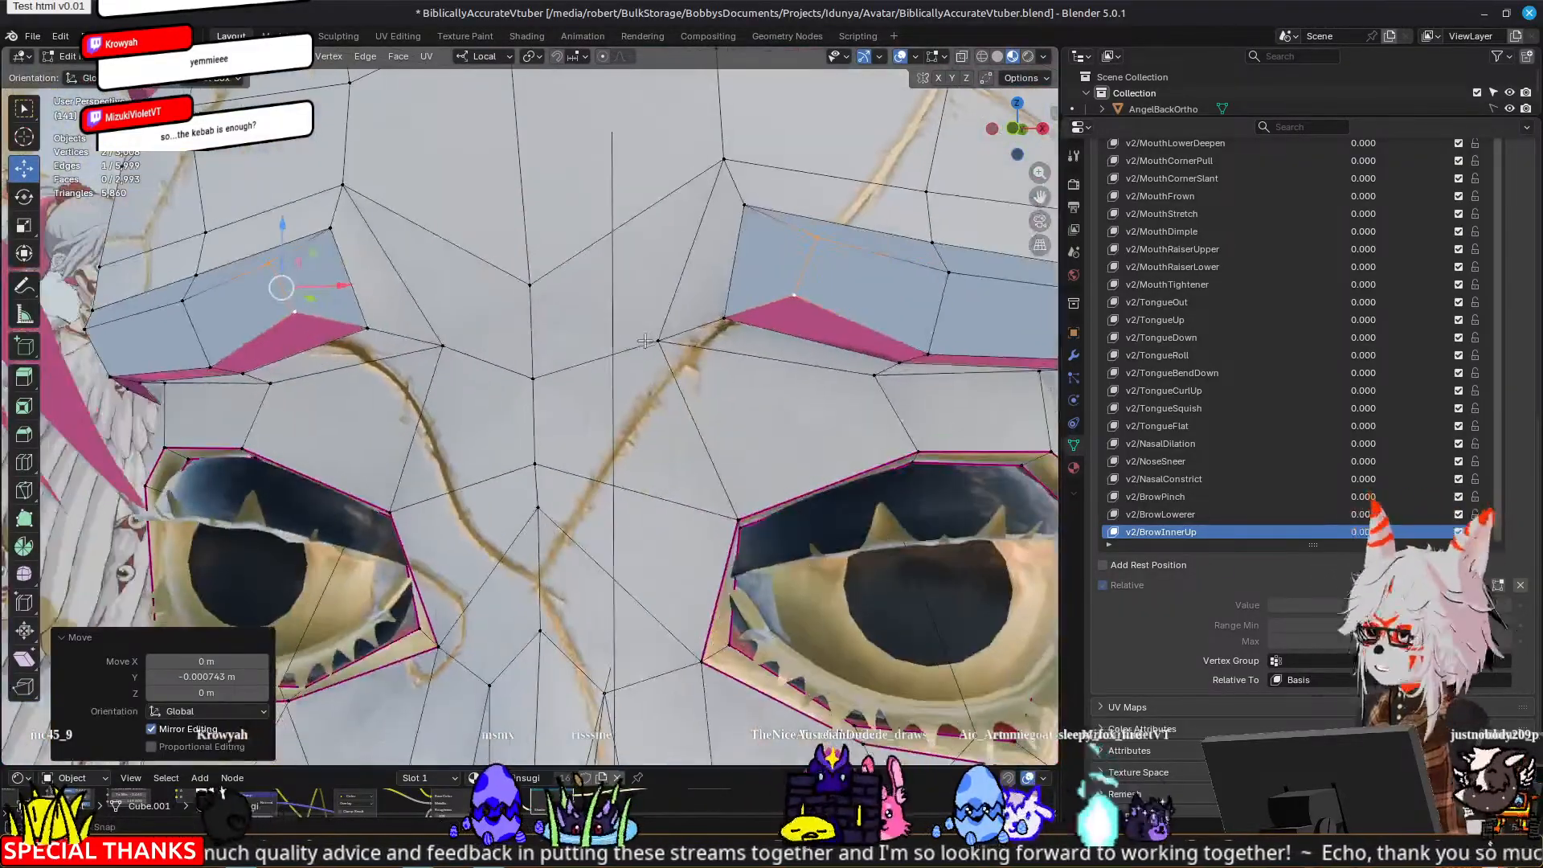
Step: Return to Object Mode and preview v2/BrowInnerUp at a value of 1.000 on the face from several angles
key("Tab")
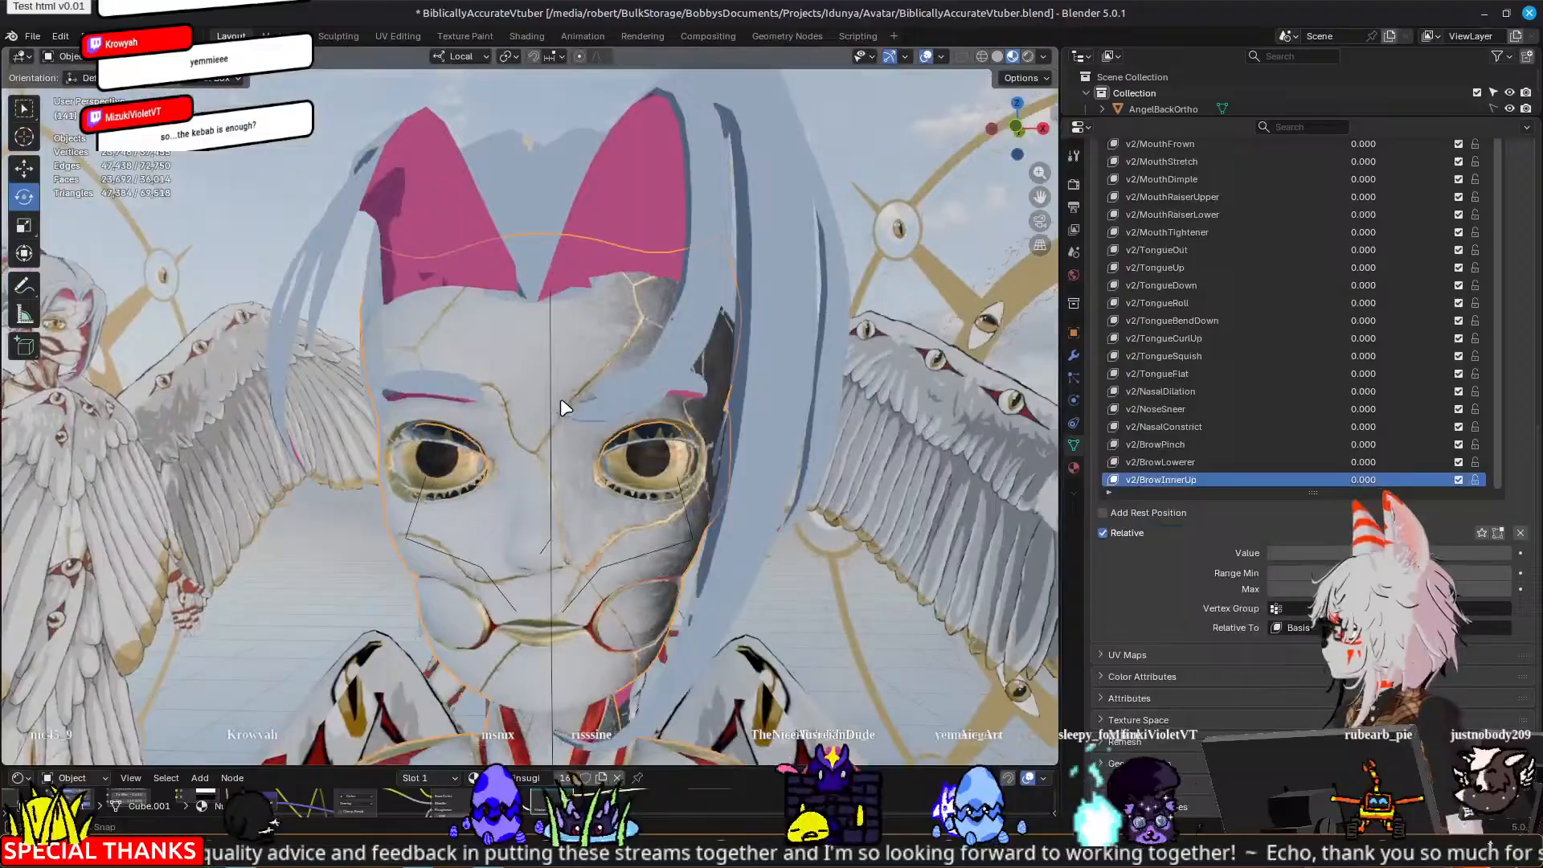
middle_click_drag(561, 400, 589, 398)
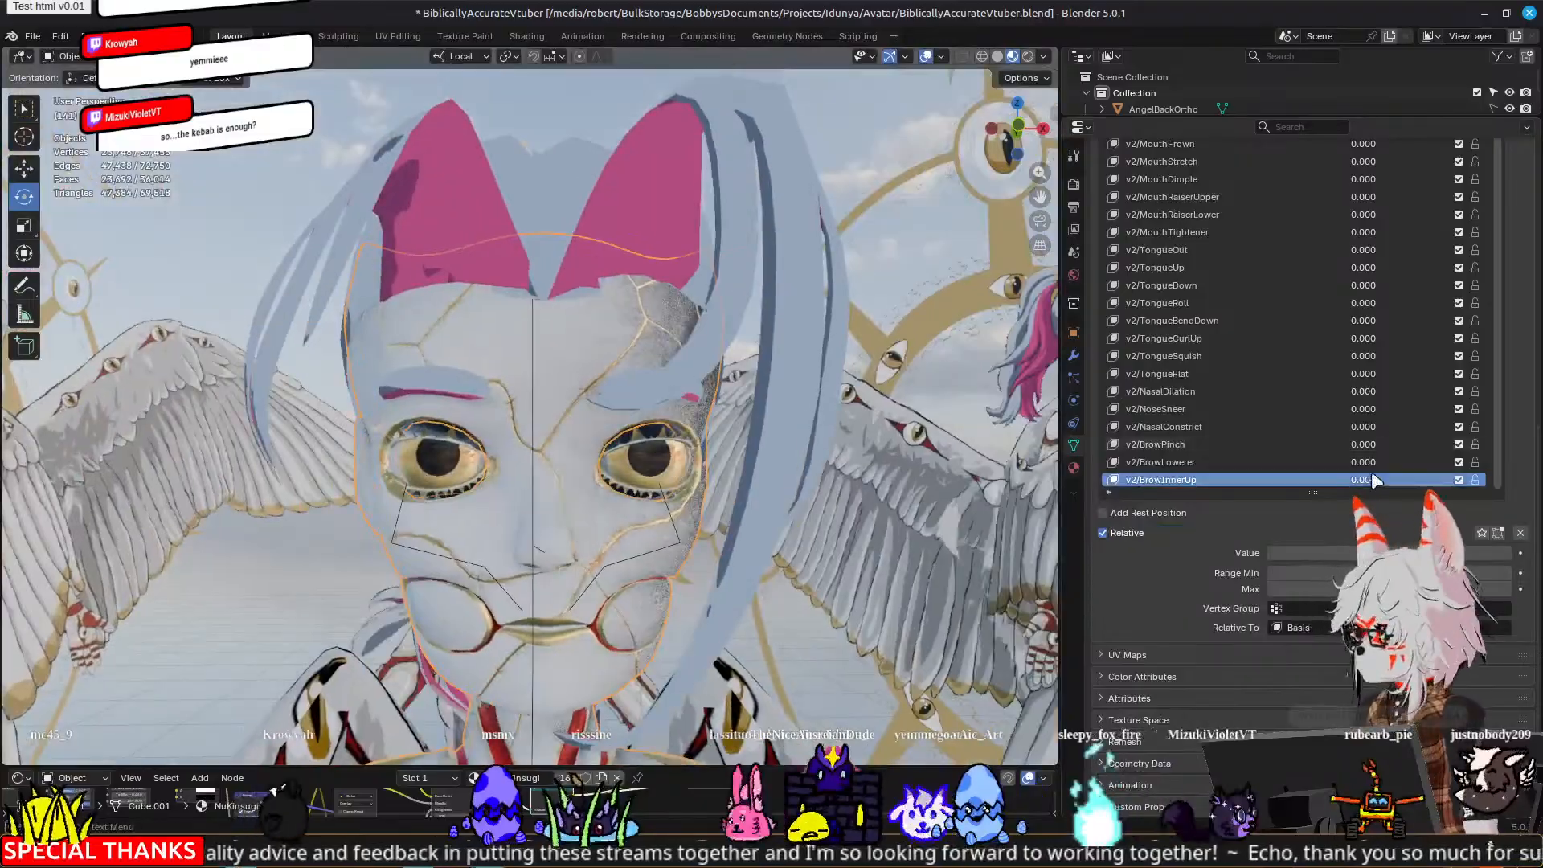
left_click_drag(1318, 553, 1538, 553)
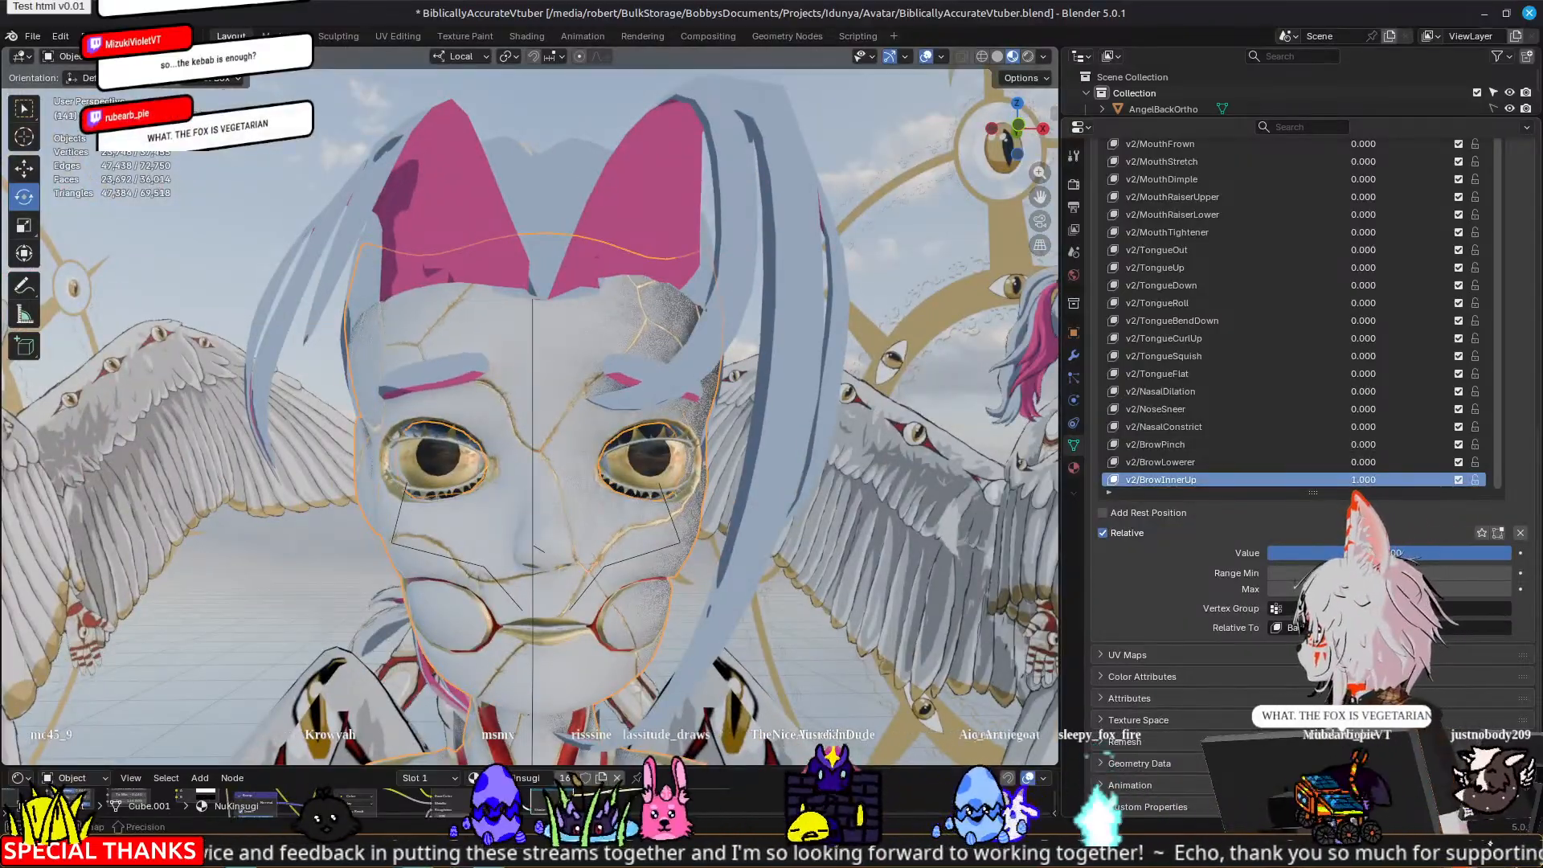
scroll(439, 517, "down", 2)
middle_click_drag(439, 516, 461, 524)
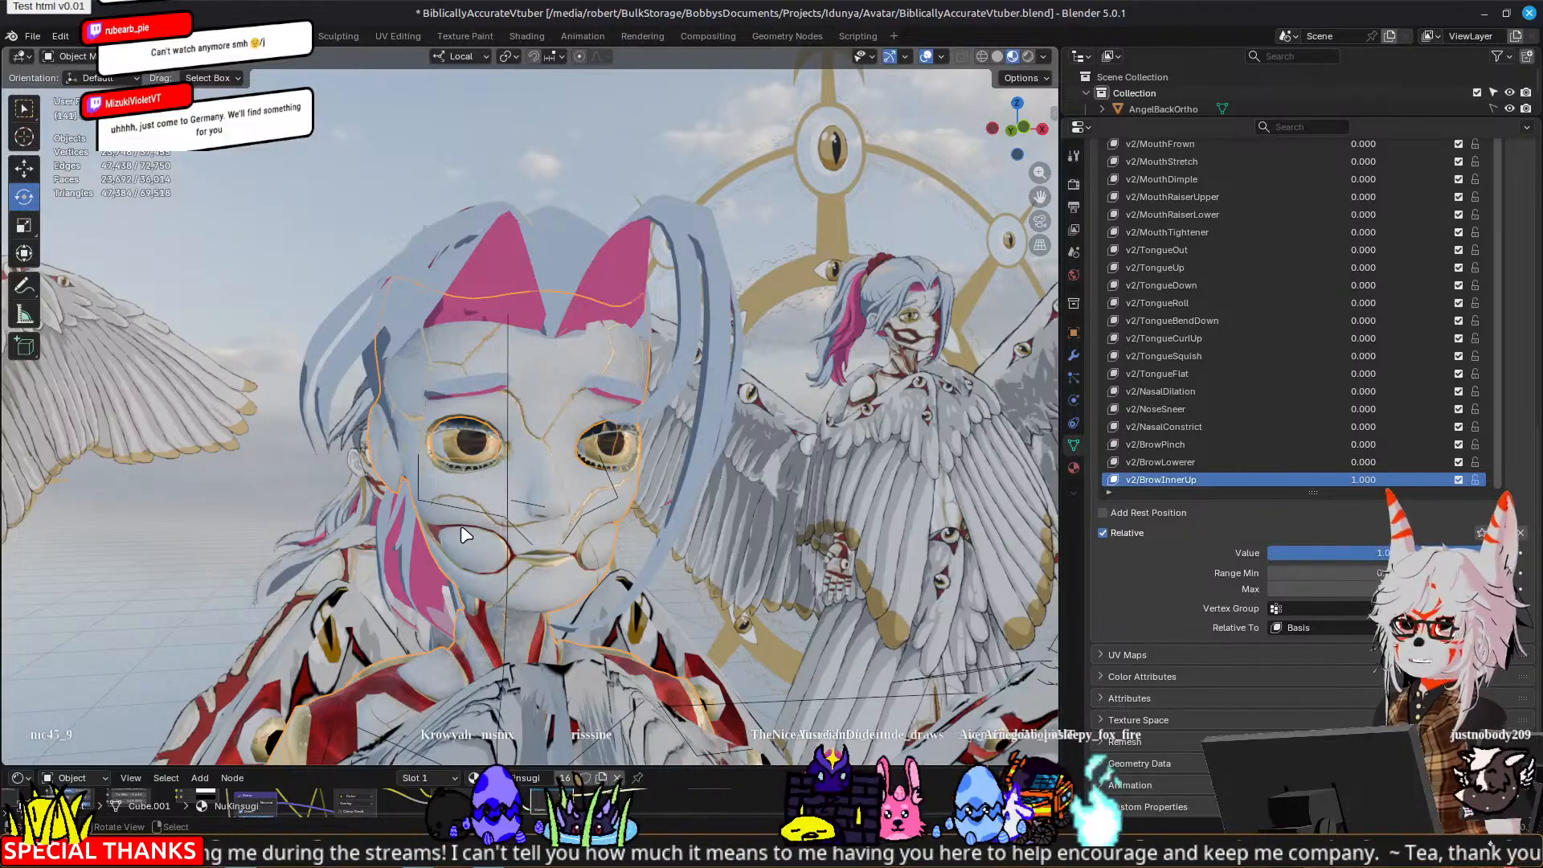
scroll(312, 388, "up", 4)
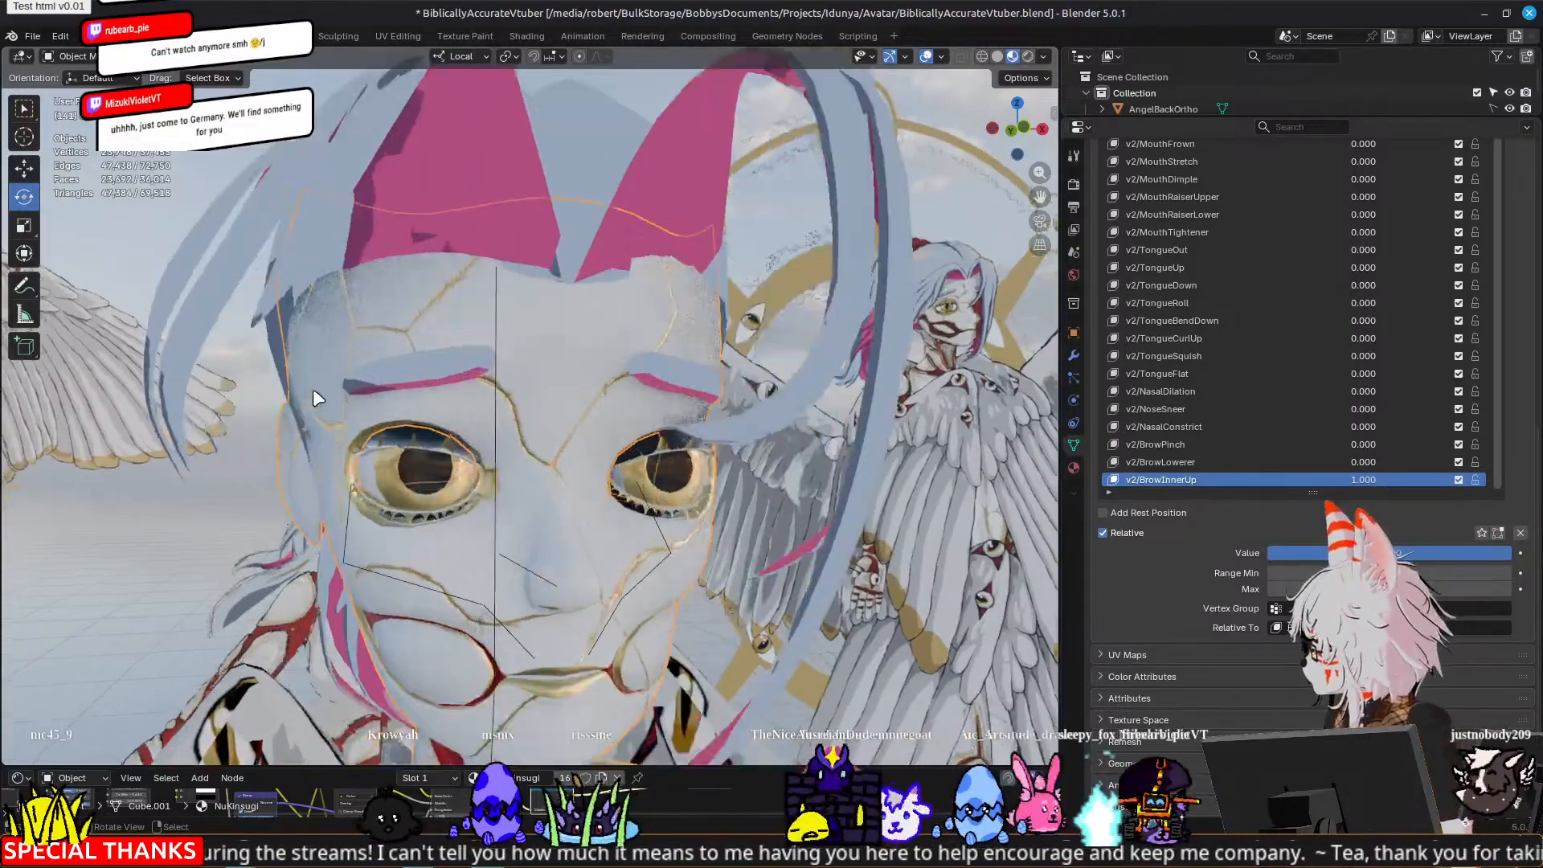
Step: In Edit Mode, select the two front vertices at the eyebrow's inner end and move them about 0.0015 m along X
key("Tab")
scroll(324, 385, "up", 2)
left_click(426, 304)
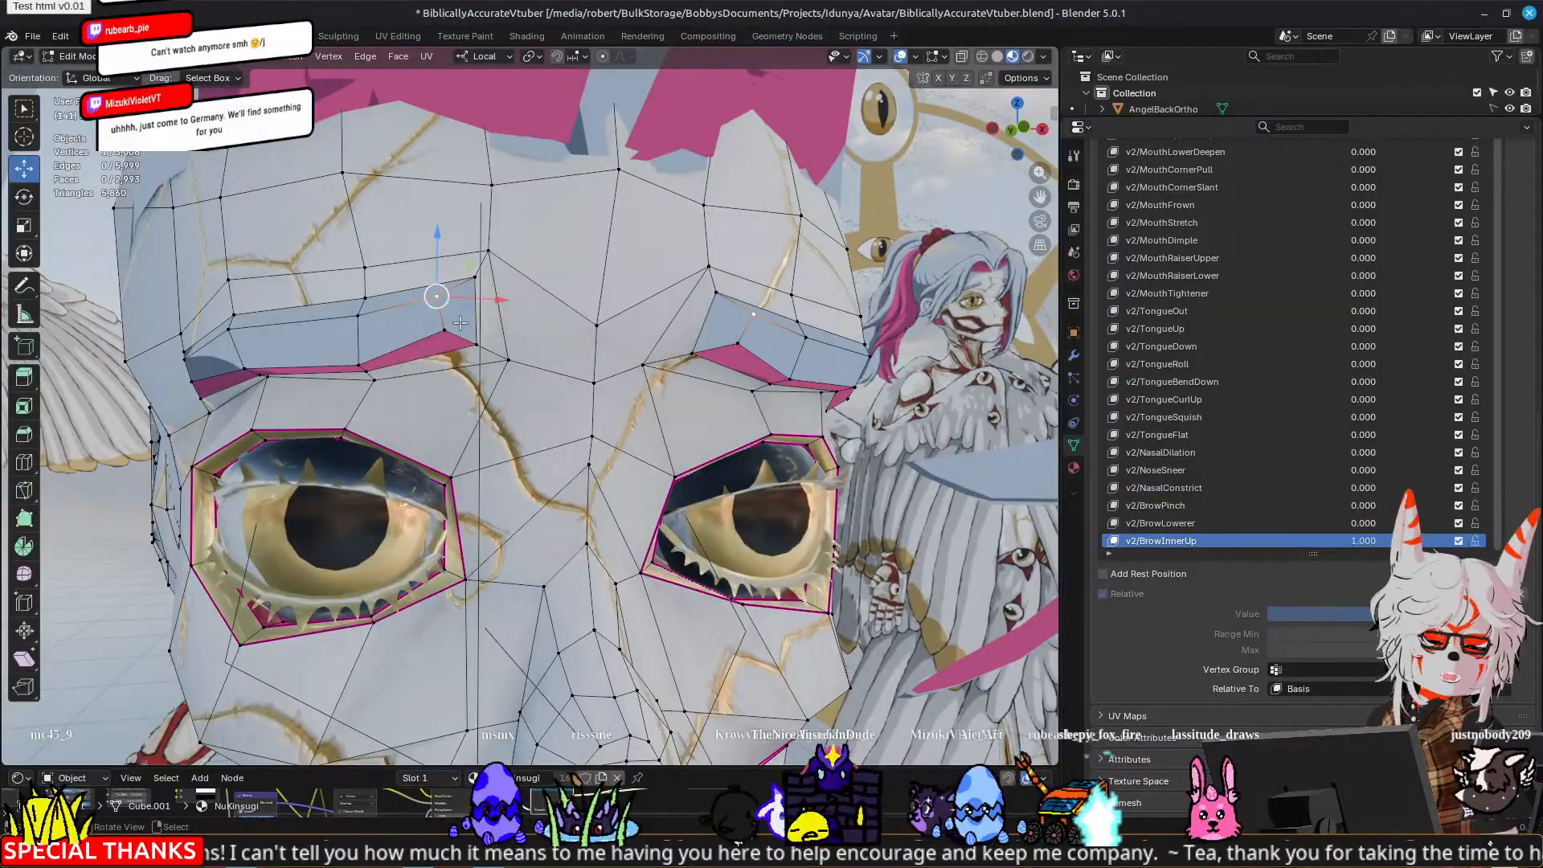
left_click(439, 330, "shift")
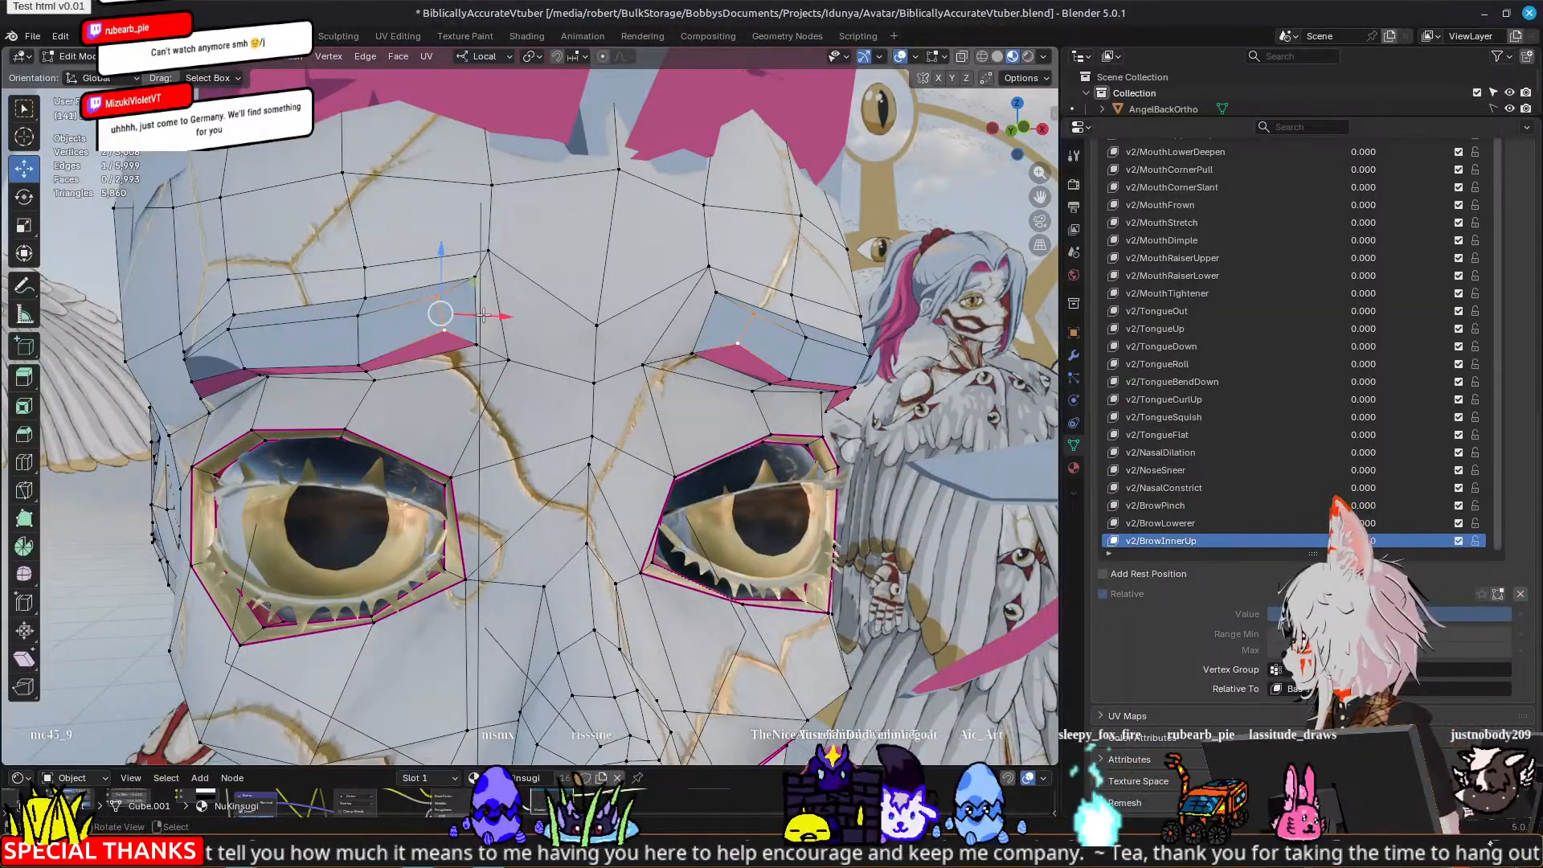
left_click_drag(486, 317, 497, 318)
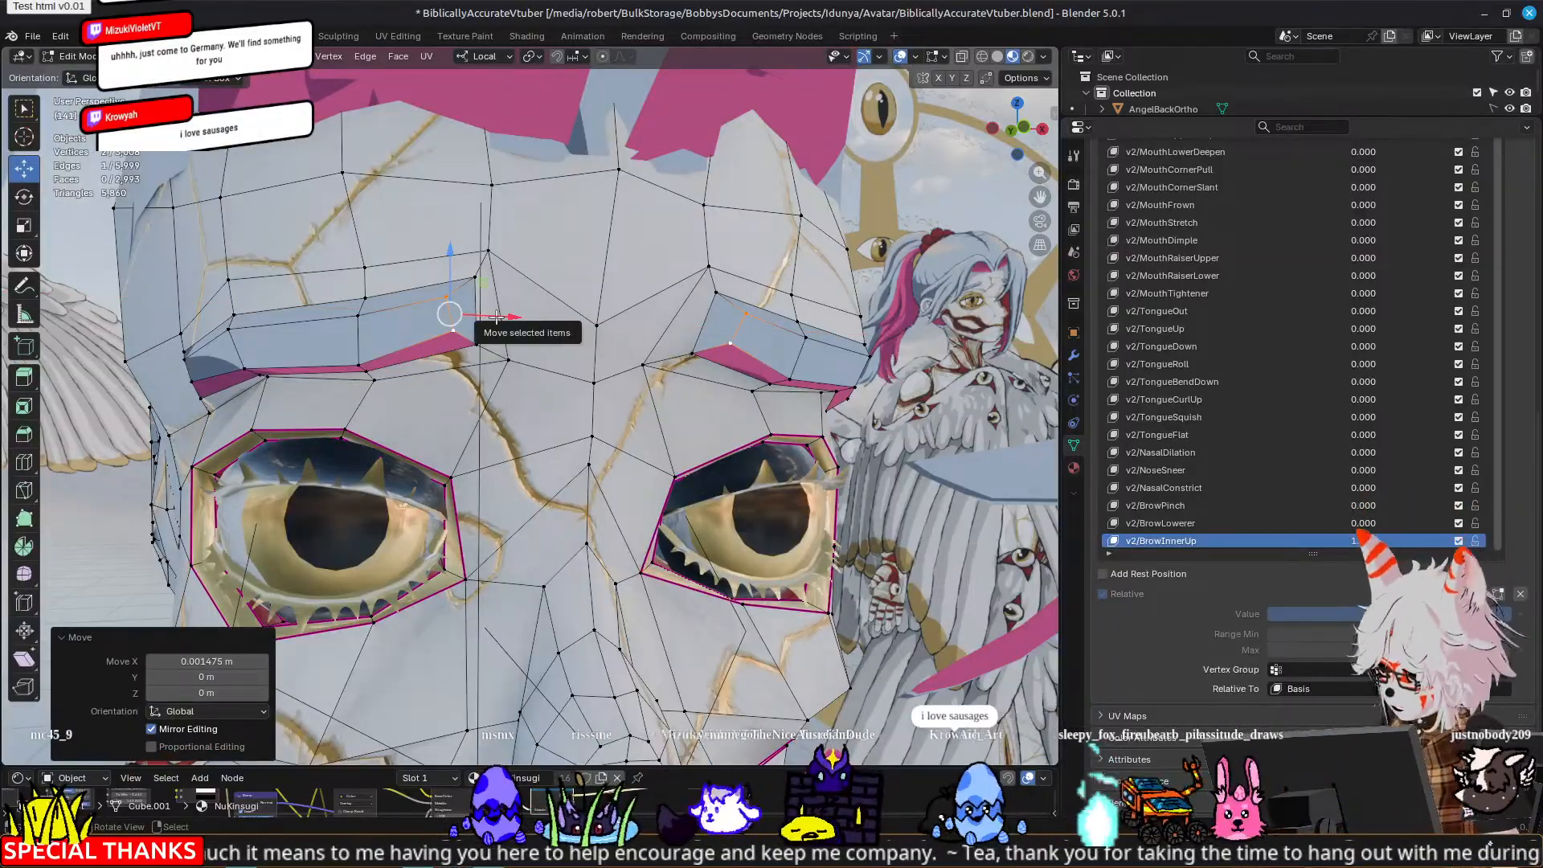
Step: Add the remaining inner-end vertices and those just above and below the brow to the selection and move everything about 0.0017 m along X
left_click(474, 278, "shift")
left_click(478, 343, "shift")
left_click(508, 359, "shift")
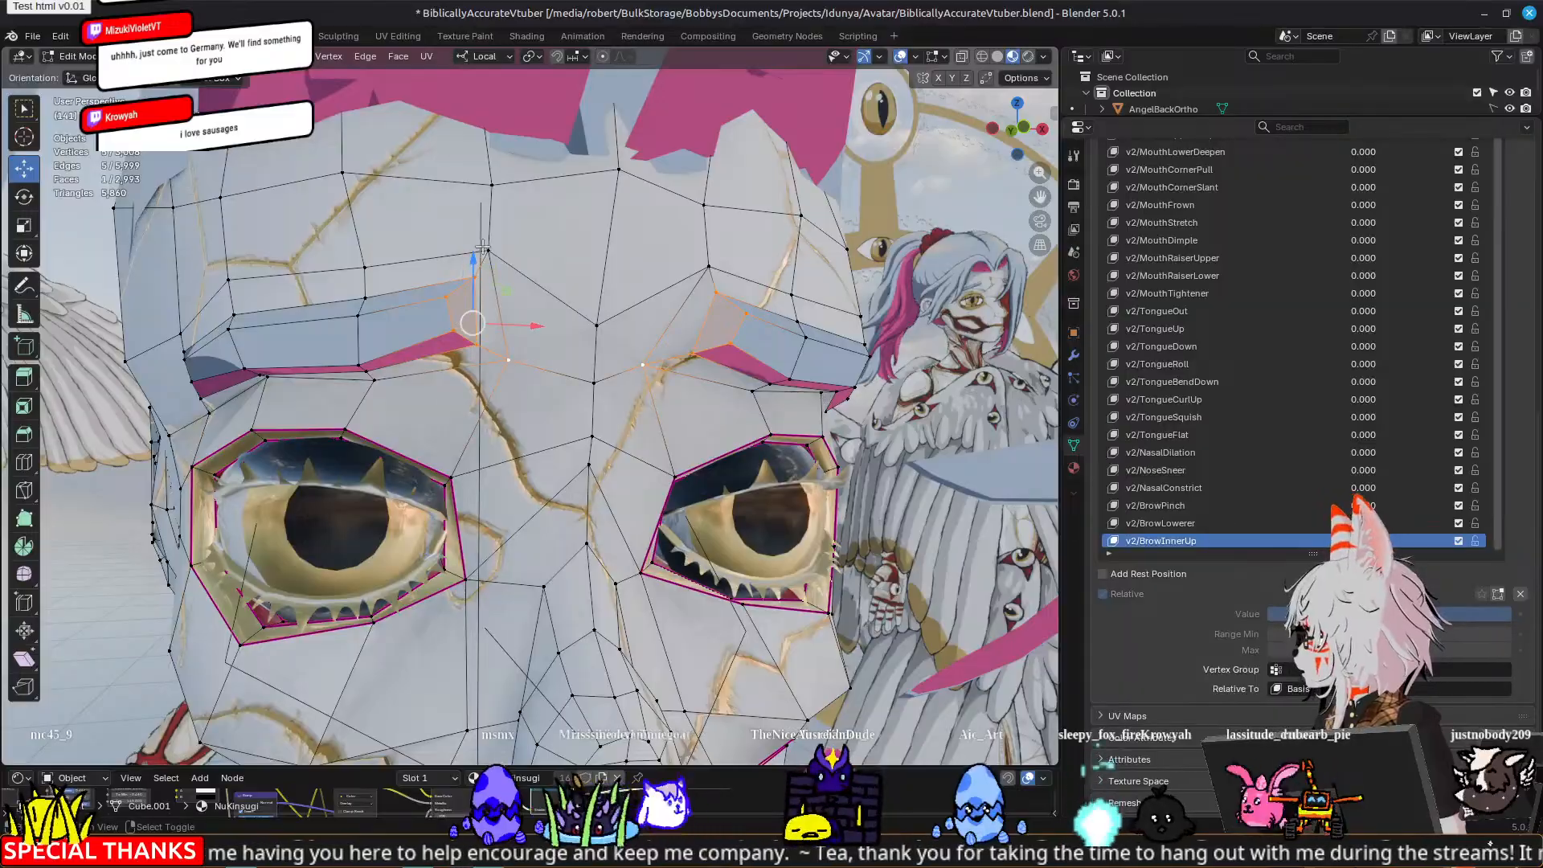
left_click(489, 252, "shift")
left_click_drag(545, 318, 549, 321)
Step: Check the inner brow shape, return to Object Mode and reset v2/BrowInnerUp to 0.000
middle_click_drag(548, 321, 801, 347)
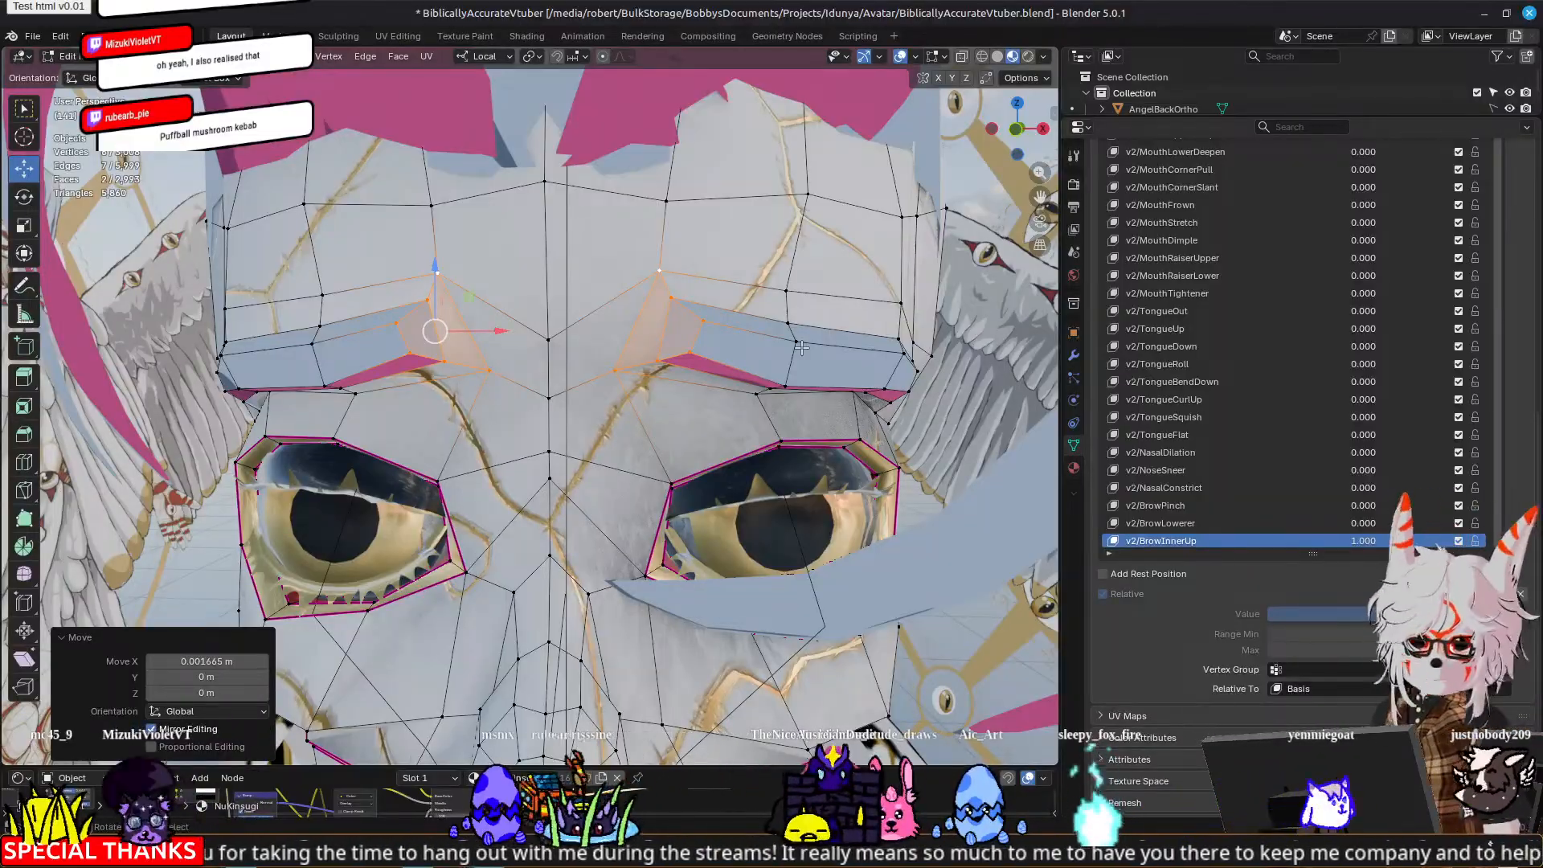
middle_click_drag(547, 393, 682, 444)
scroll(555, 397, "down", 6)
key("Tab")
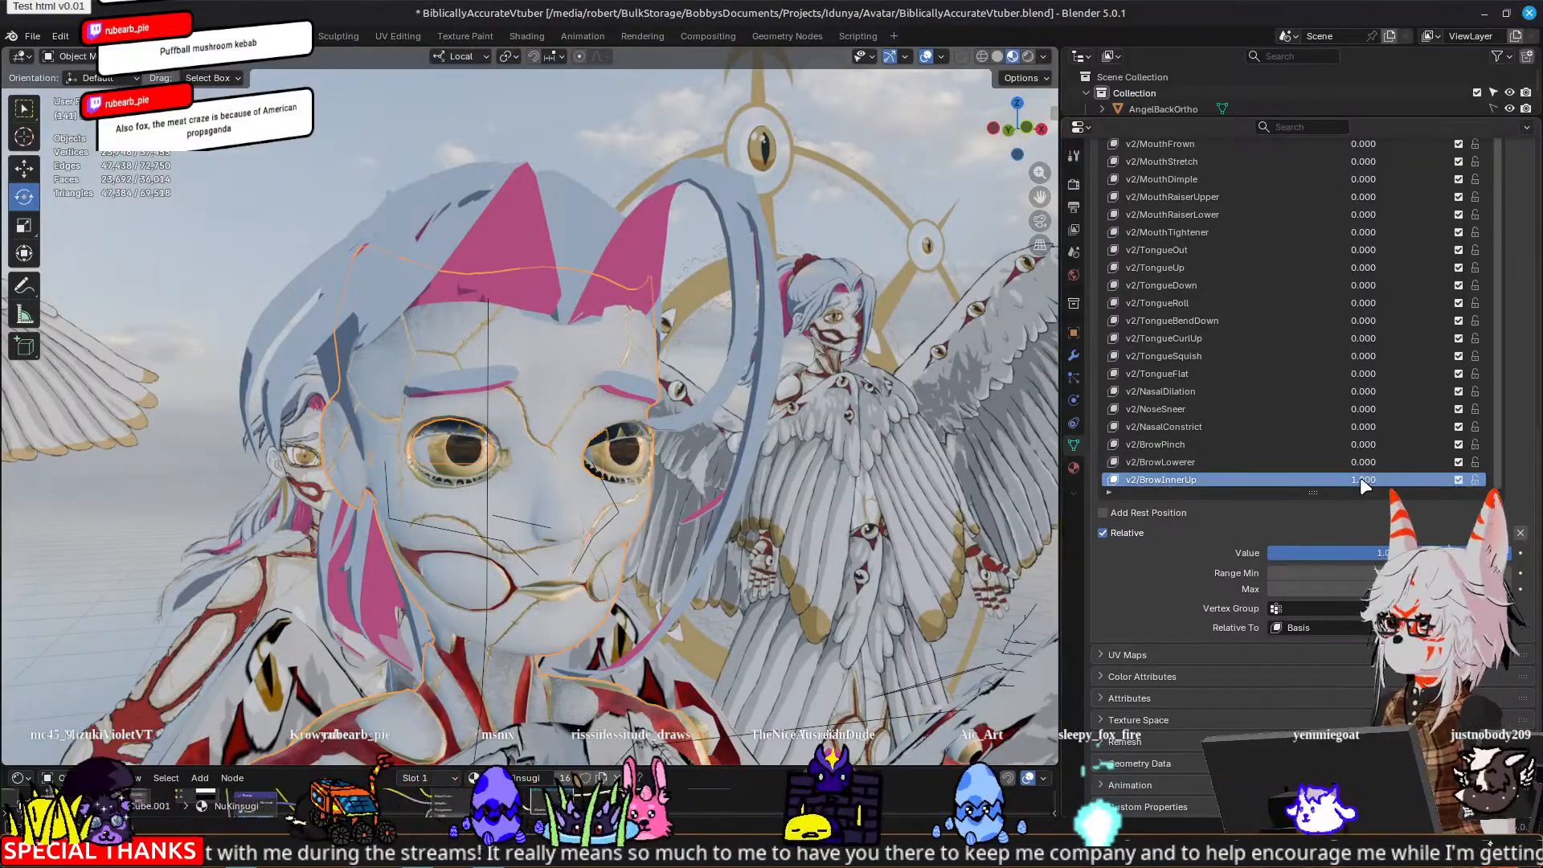
left_click_drag(1362, 482, 1274, 479)
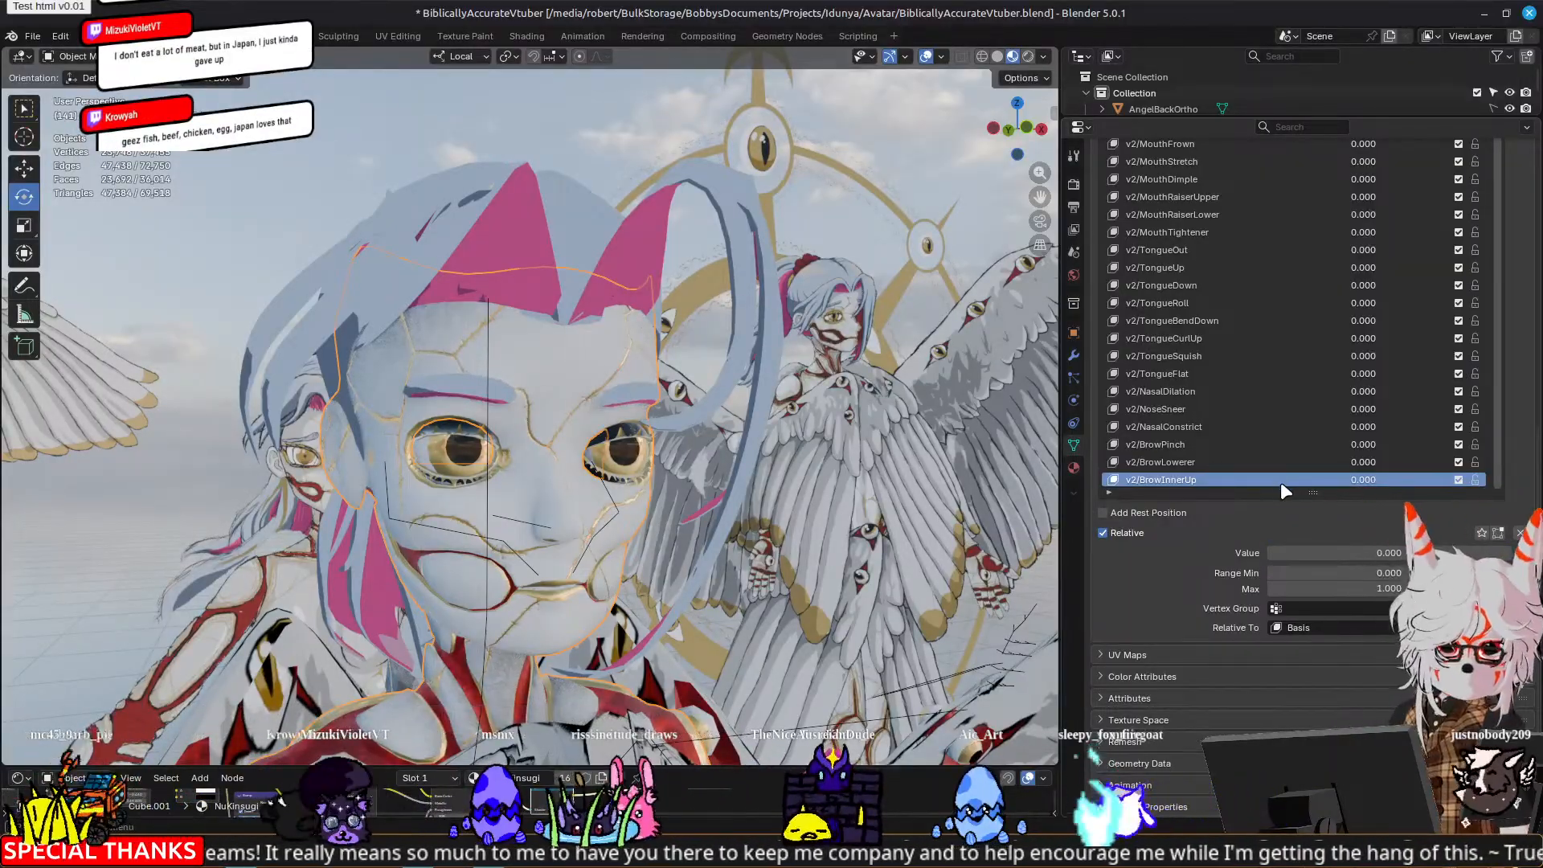
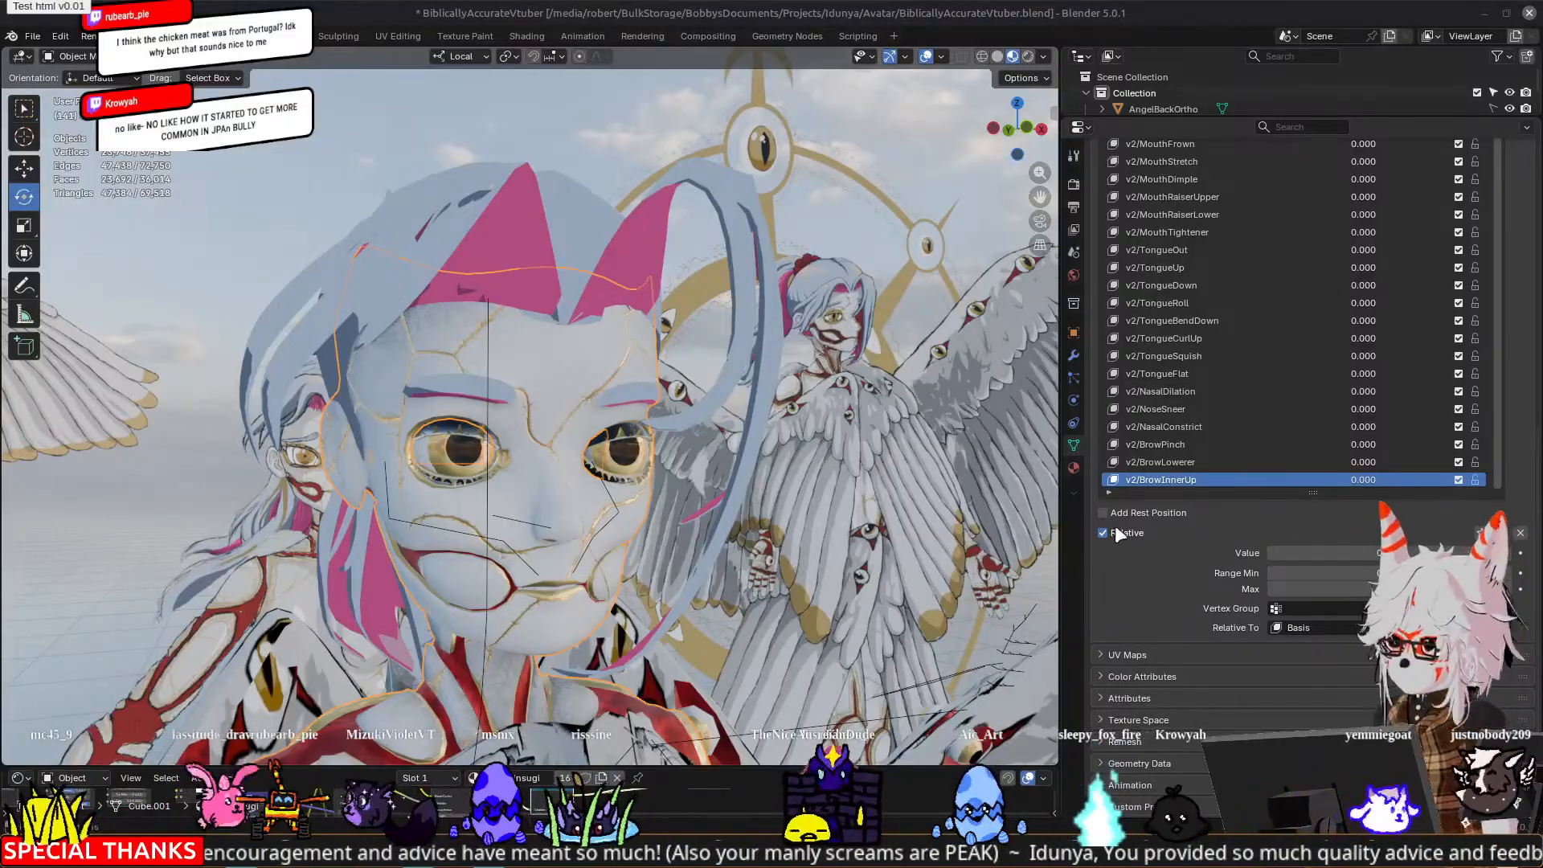
Step: Add a new shape key at the end of the list and name it v2/BrowOuterUp
scroll(1511, 268, "up", 4)
scroll(1513, 262, "up", 5)
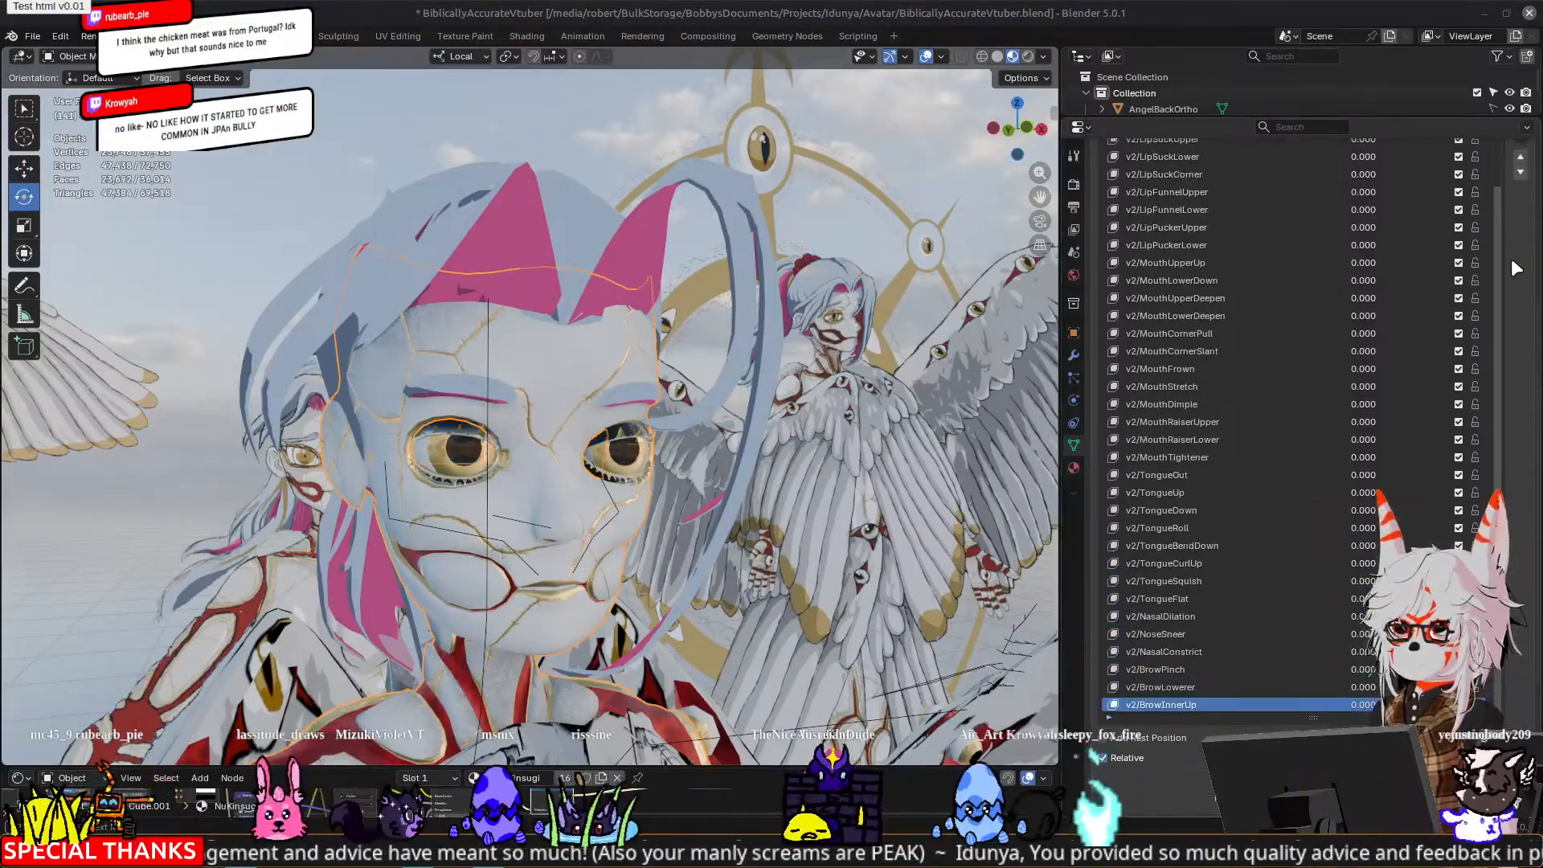
left_click(1521, 164)
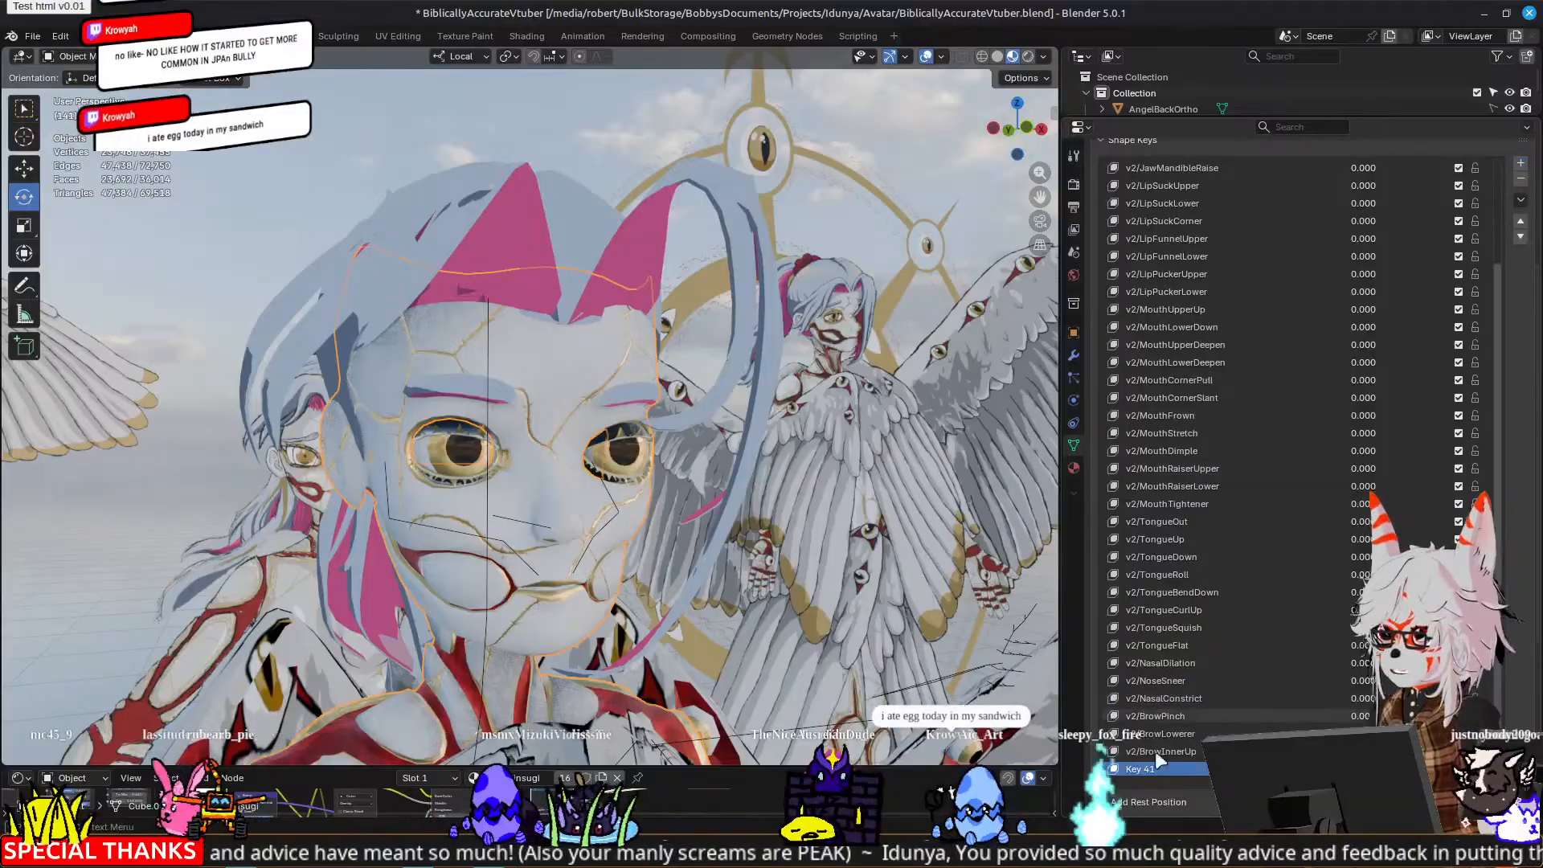
double_click(1150, 766)
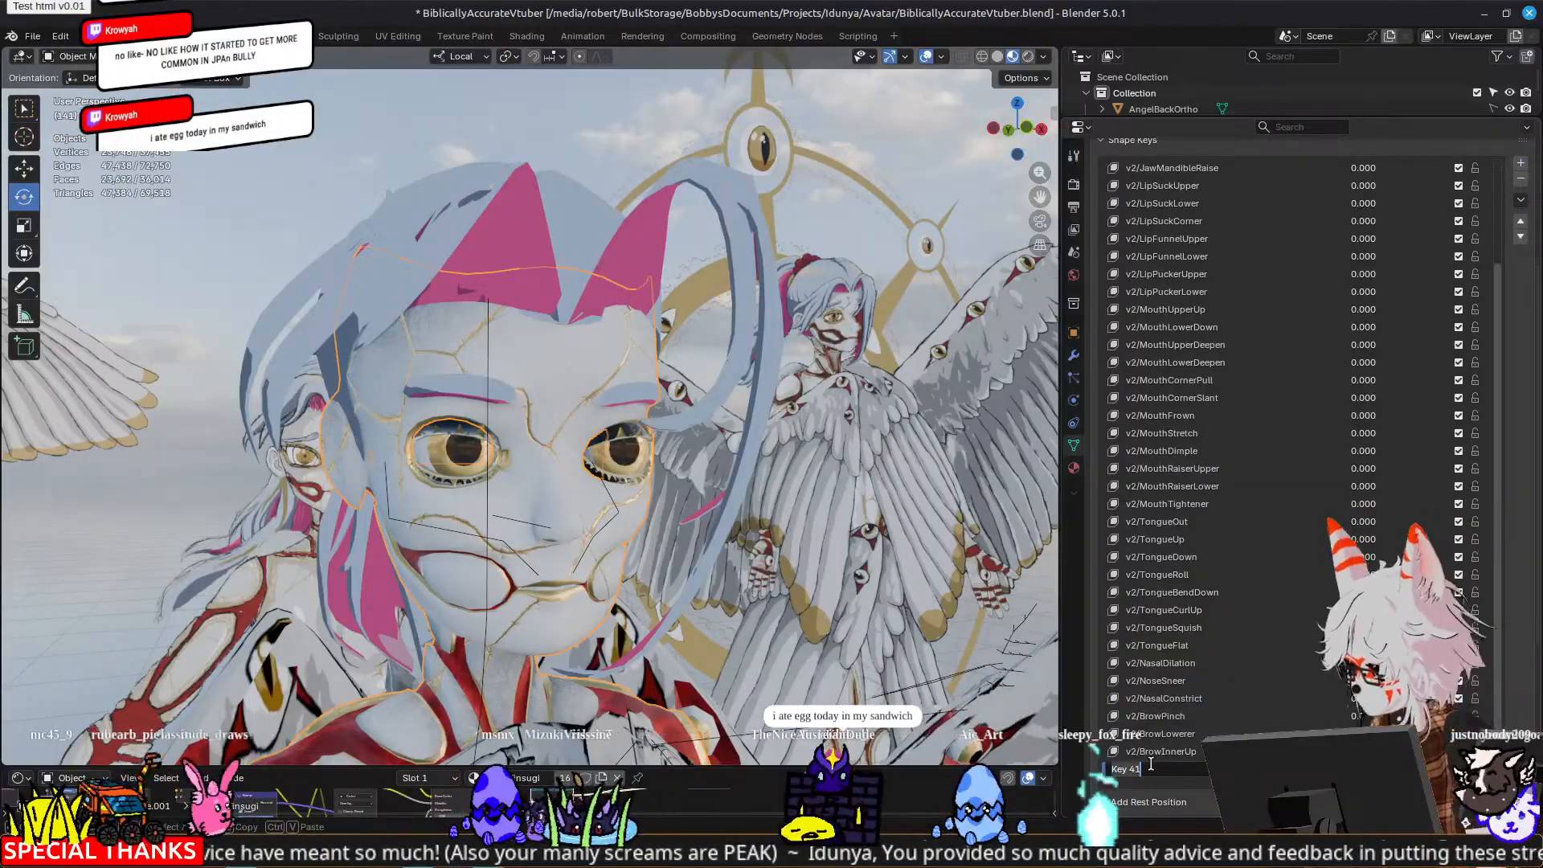
type("v2/BrowOuterUp")
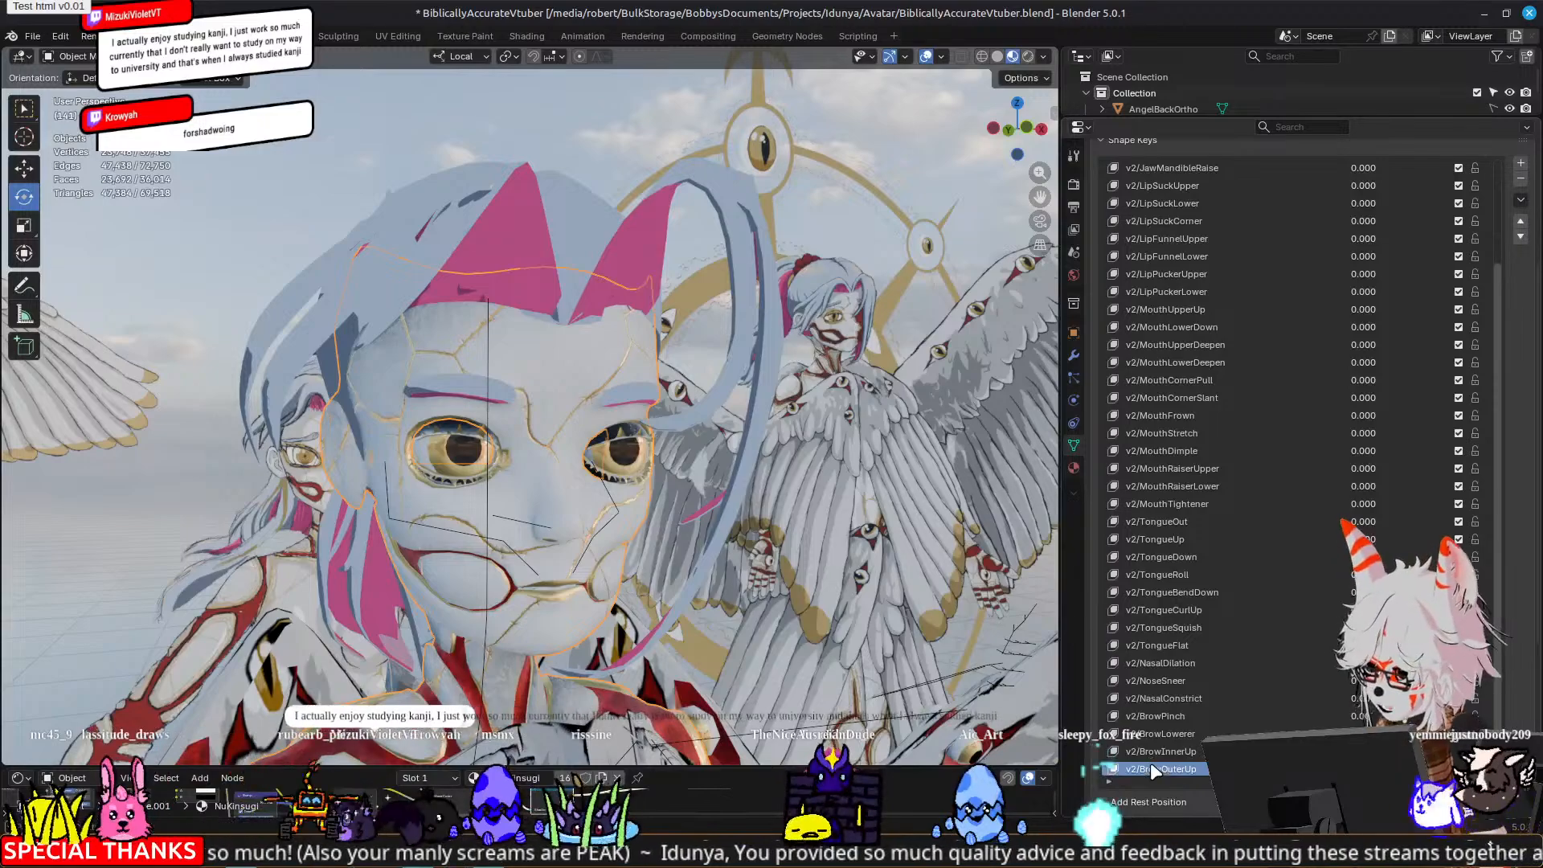
key("Return")
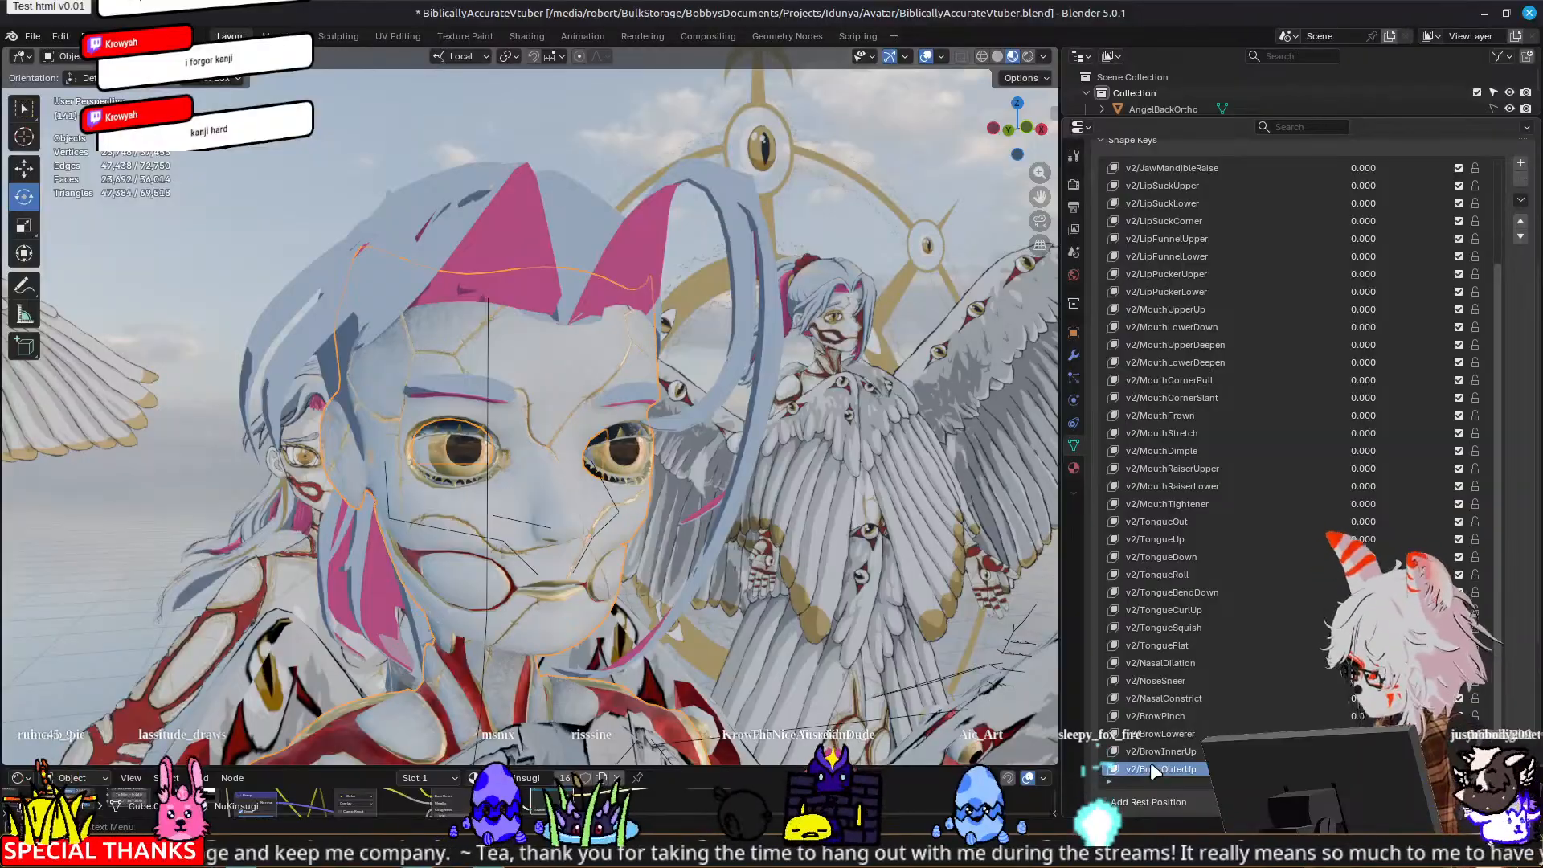
Step: Enter Edit Mode on the face mesh with v2/BrowOuterUp active and bring the eyebrow's outer end into view
scroll(639, 581, "up", 4)
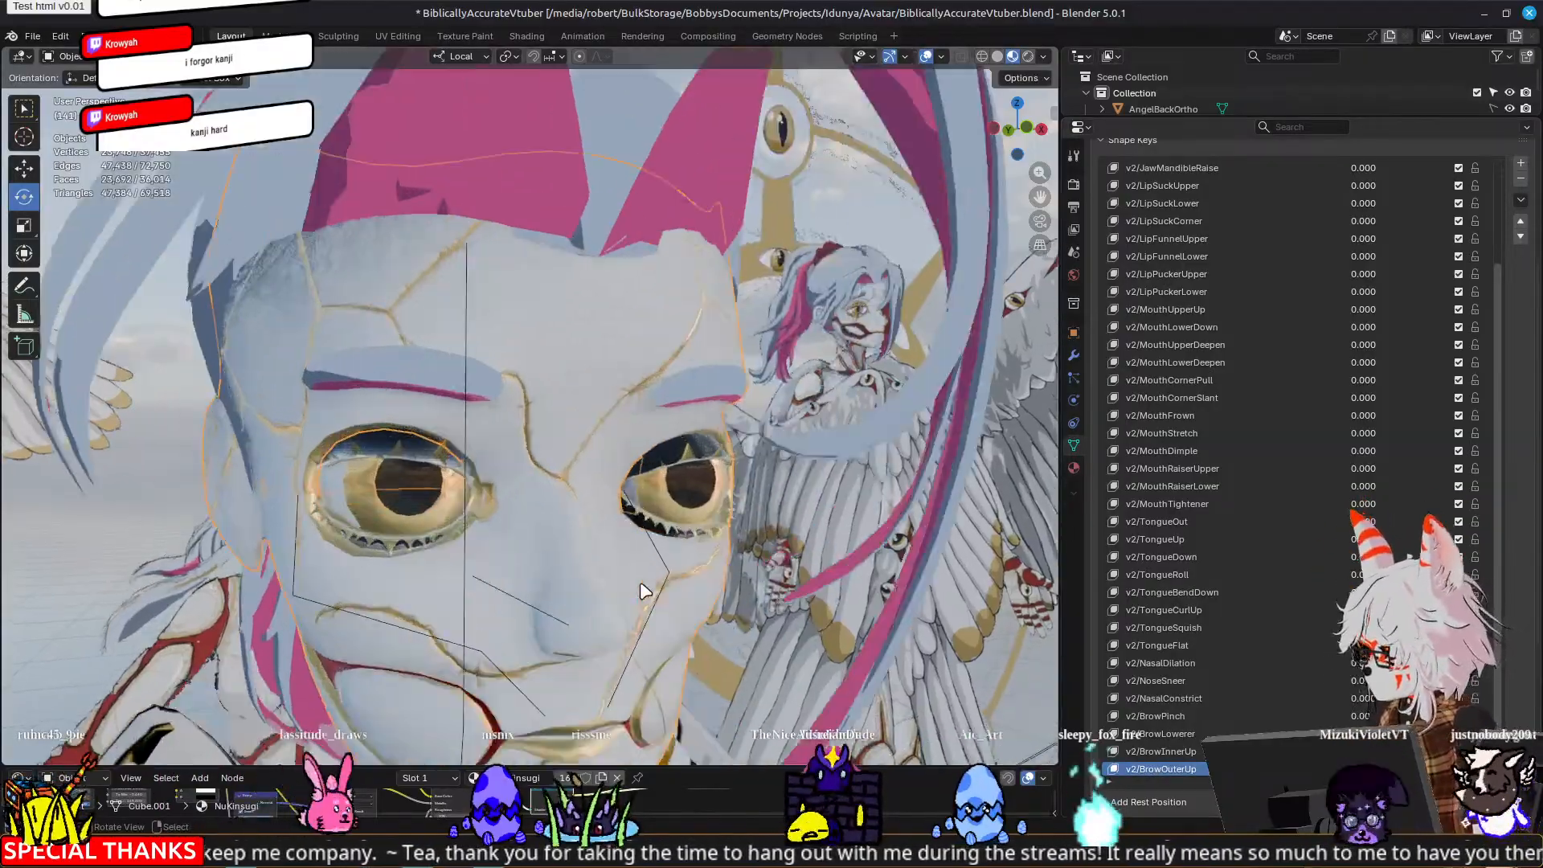
middle_click_drag(641, 486, 718, 517)
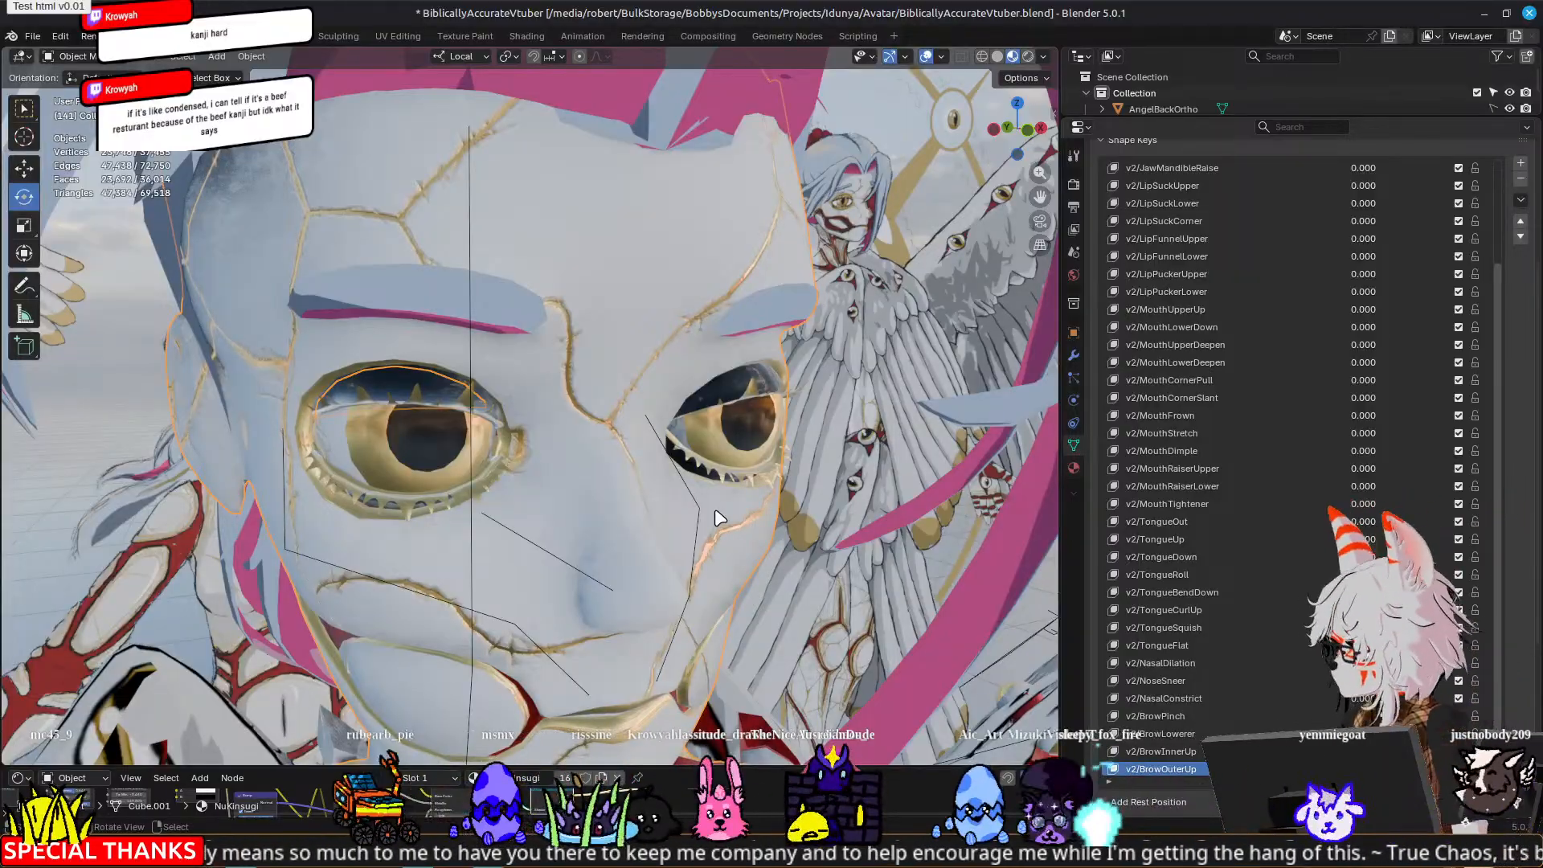
middle_click_drag(606, 458, 569, 468)
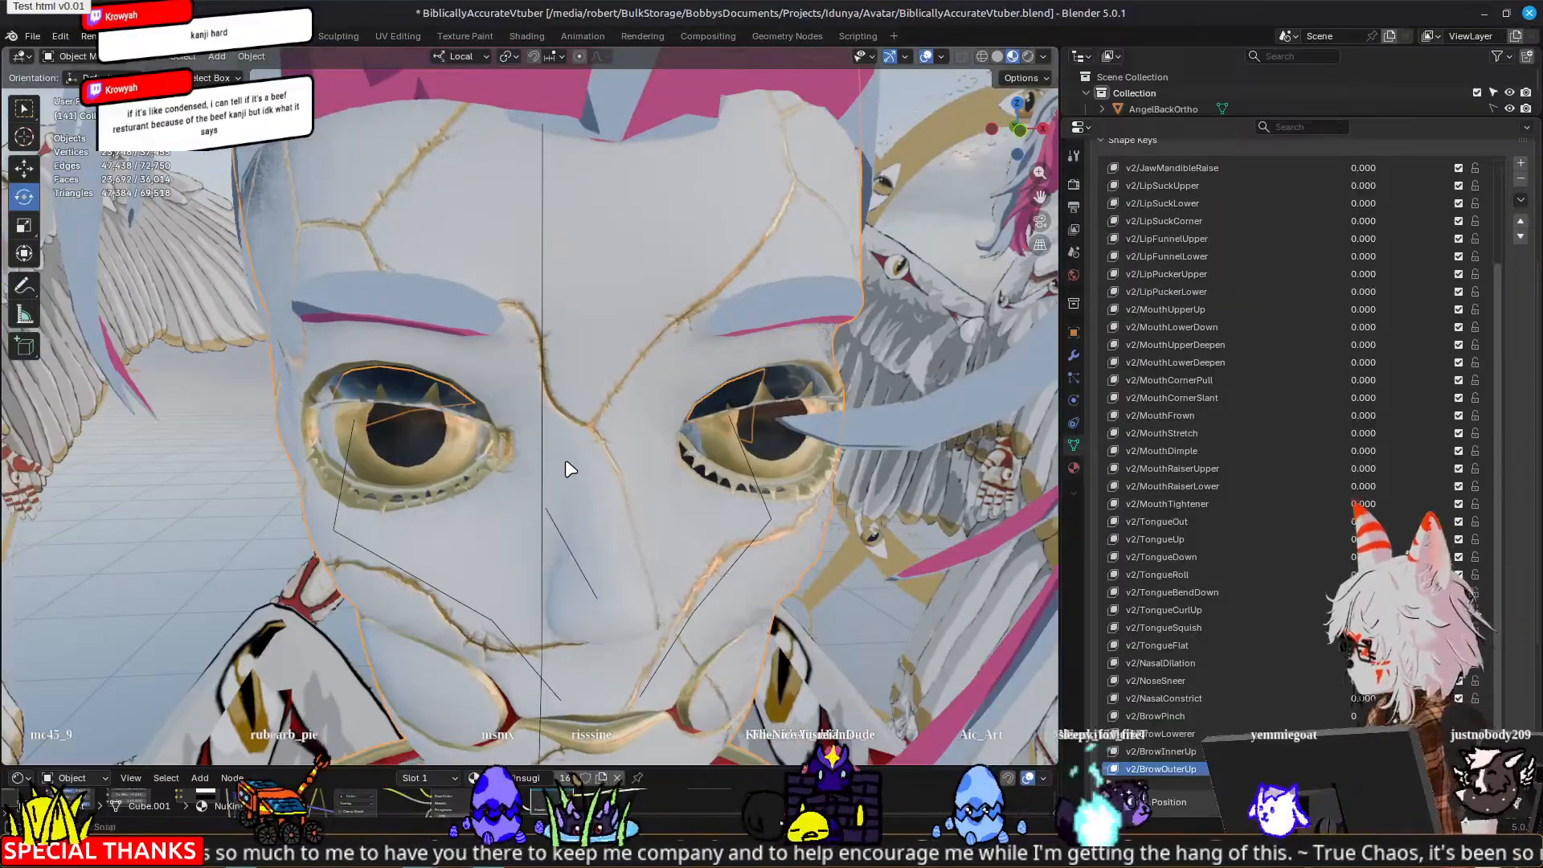
key("Tab")
middle_click_drag(201, 387, 455, 450)
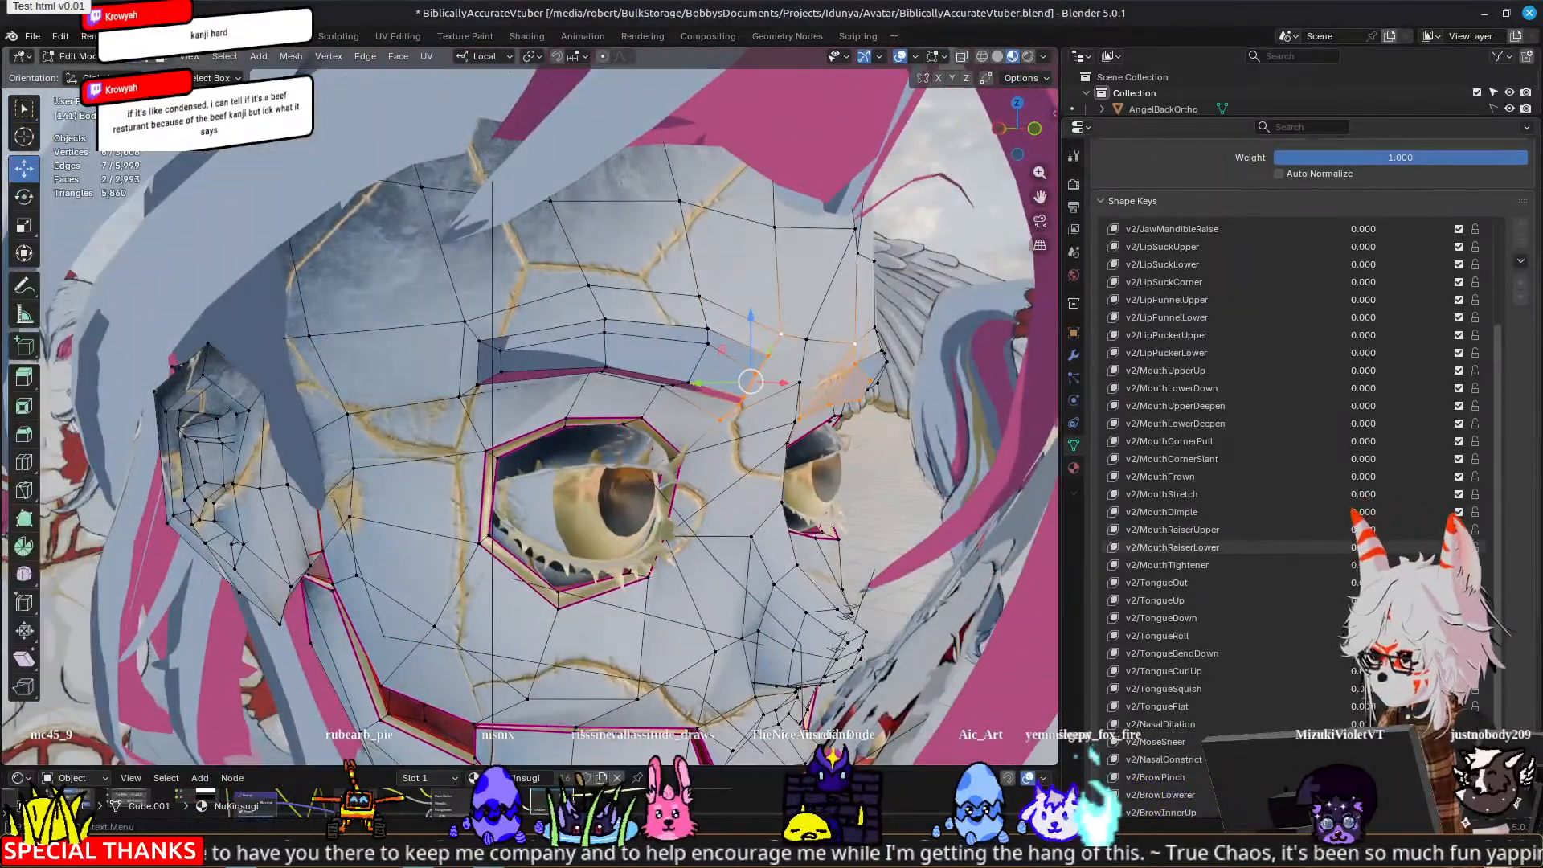
scroll(1507, 556, "down", 5)
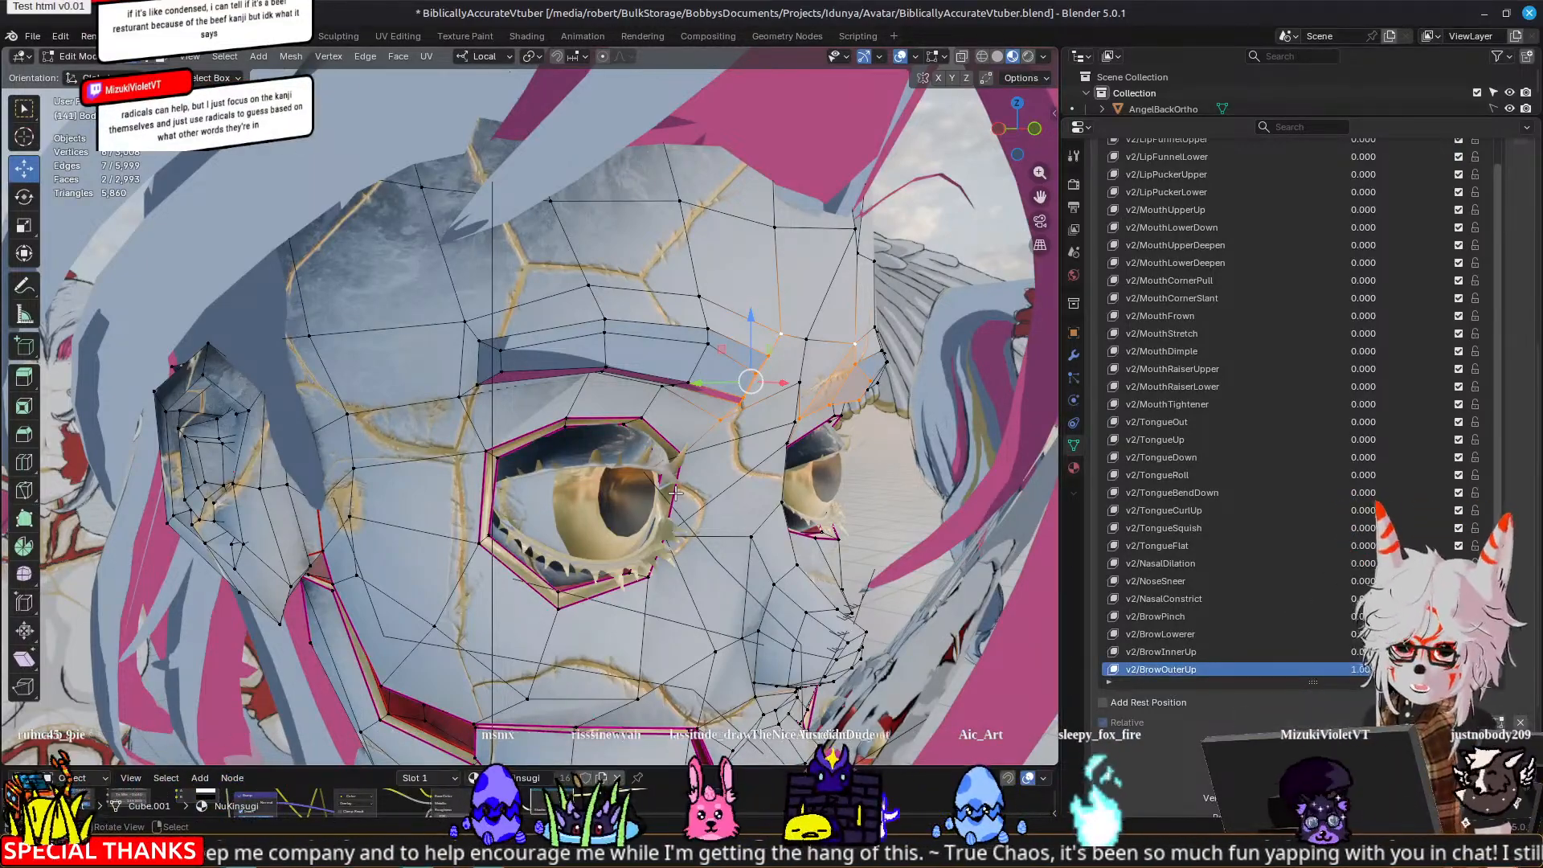
Step: Select the vertices of the eyebrow's outer end and the ones directly above and below it, and raise them along Z
left_click(465, 321)
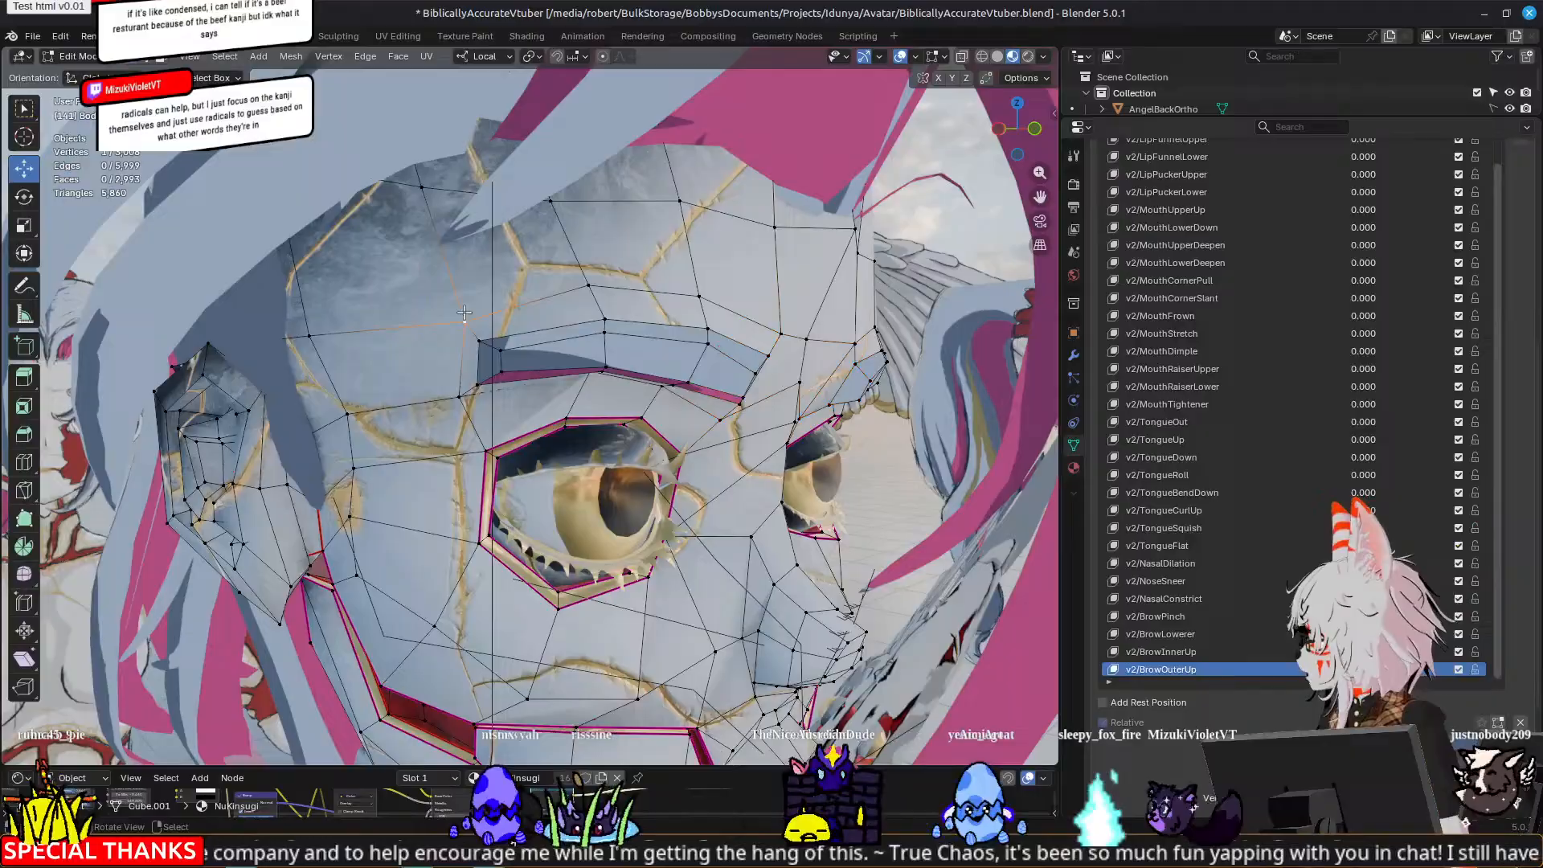
left_click(458, 397, "shift")
left_click(479, 341, "shift")
left_click(477, 385, "shift")
left_click(501, 371, "shift")
left_click(500, 351, "shift")
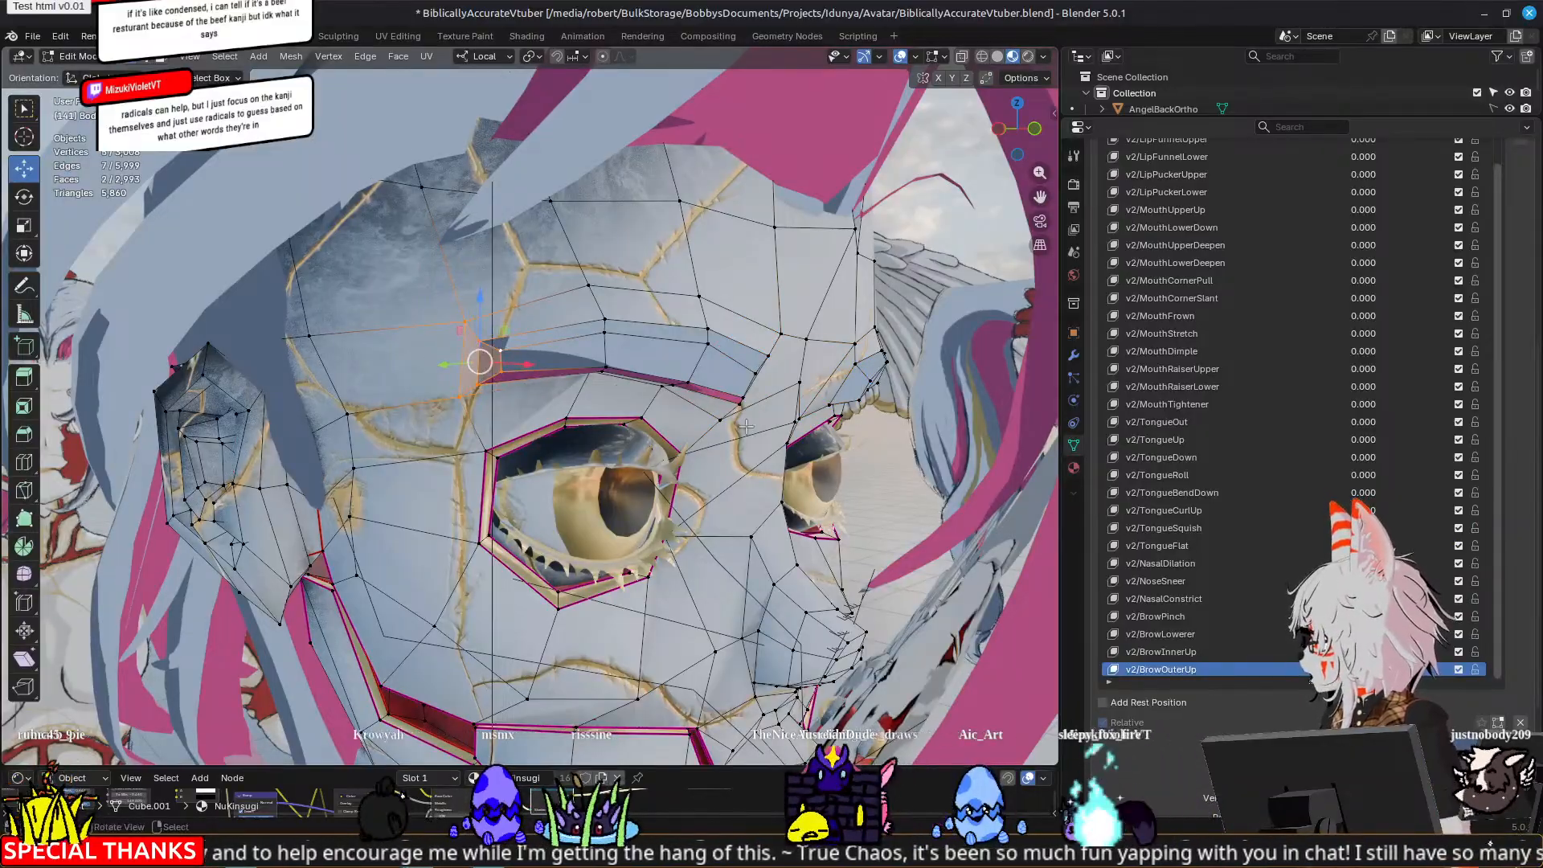
middle_click_drag(747, 426, 697, 416)
middle_click_drag(441, 386, 479, 443, "shift")
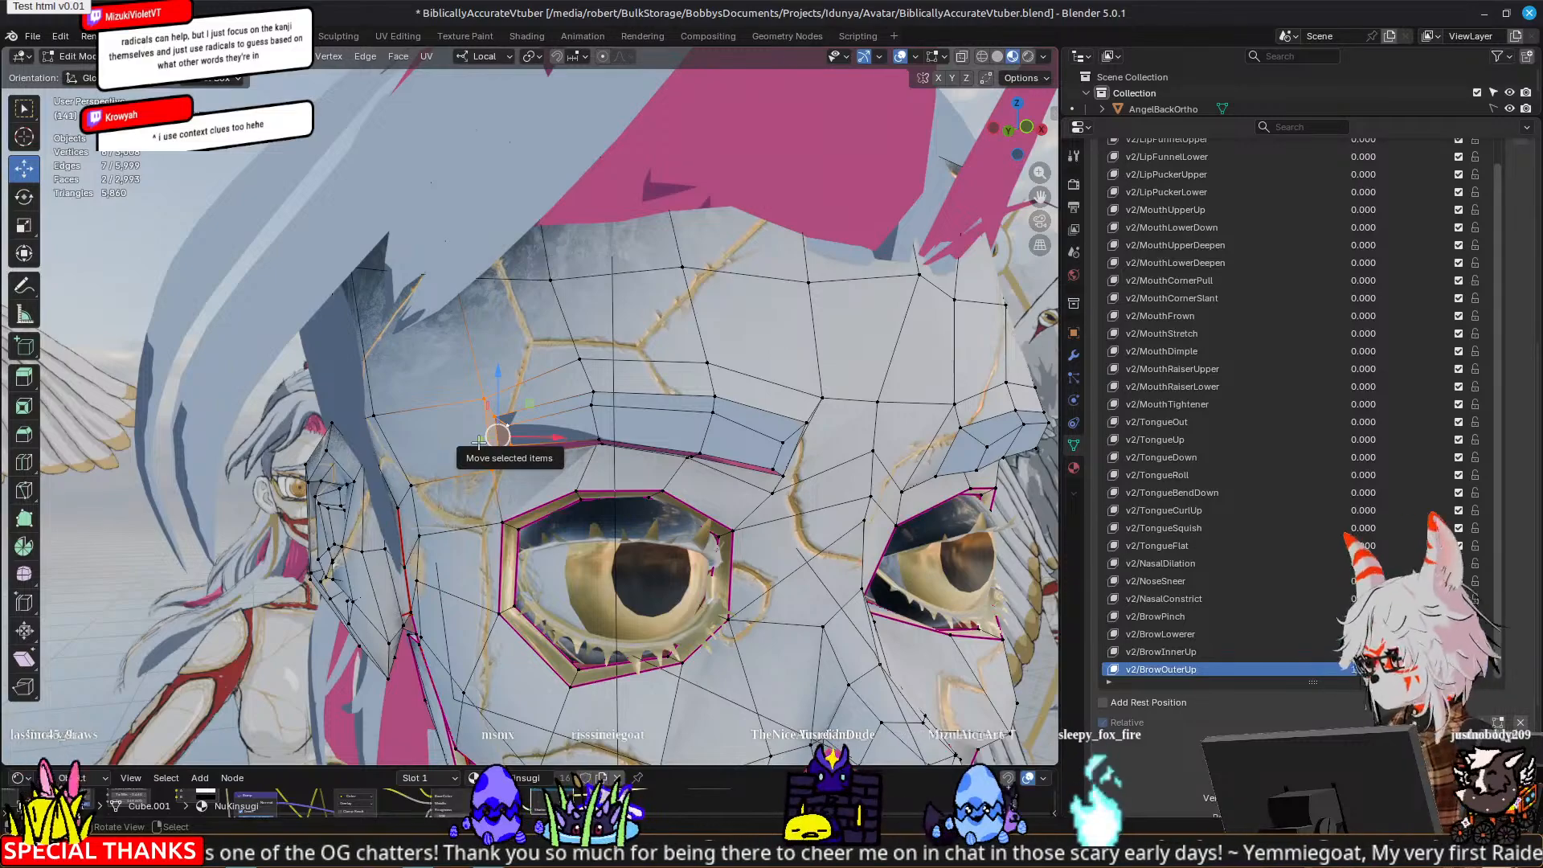
middle_click_drag(479, 495, 506, 483)
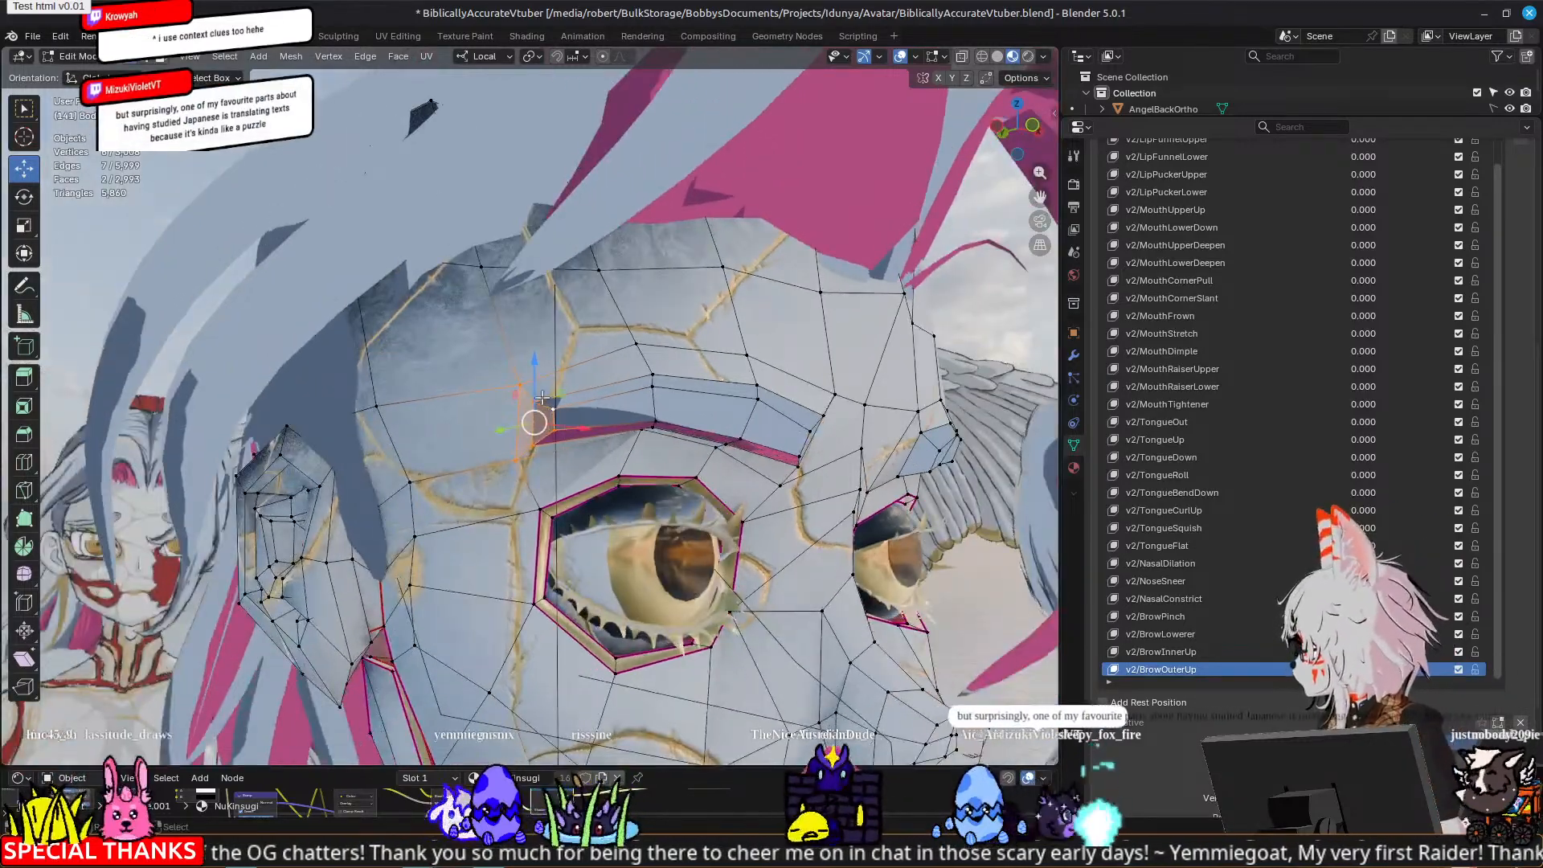
left_click_drag(534, 368, 540, 347)
middle_click_drag(542, 350, 503, 354)
Step: Select the column of vertices across the eyebrow's arch, including the one above it, and raise them about 0.0022 m along Z
left_click(589, 397)
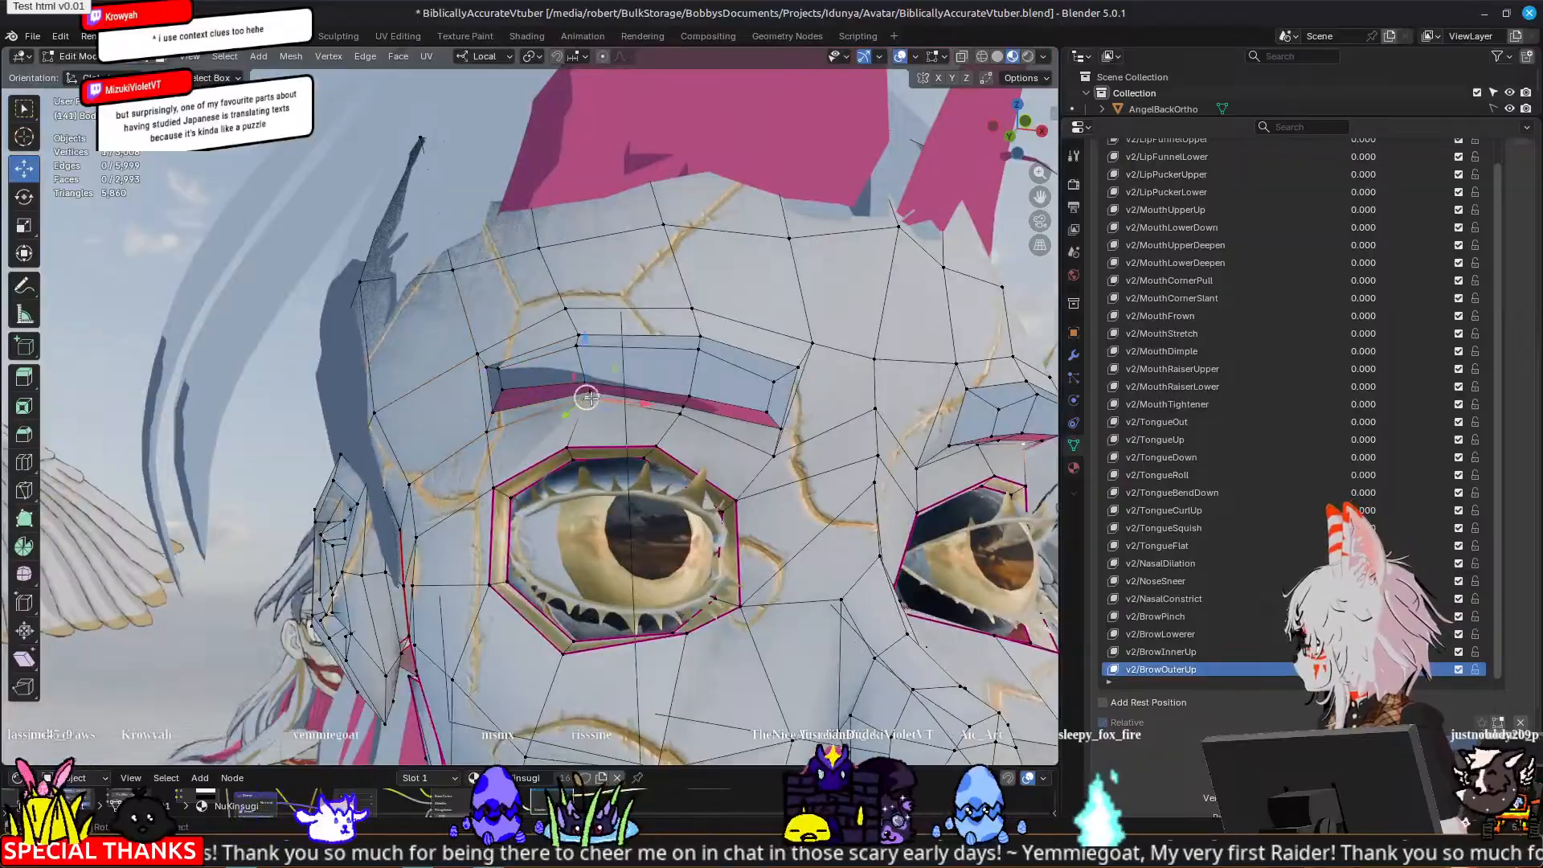
left_click(593, 391, "shift")
left_click(584, 380, "shift")
left_click(577, 345, "shift")
left_click(577, 344, "shift")
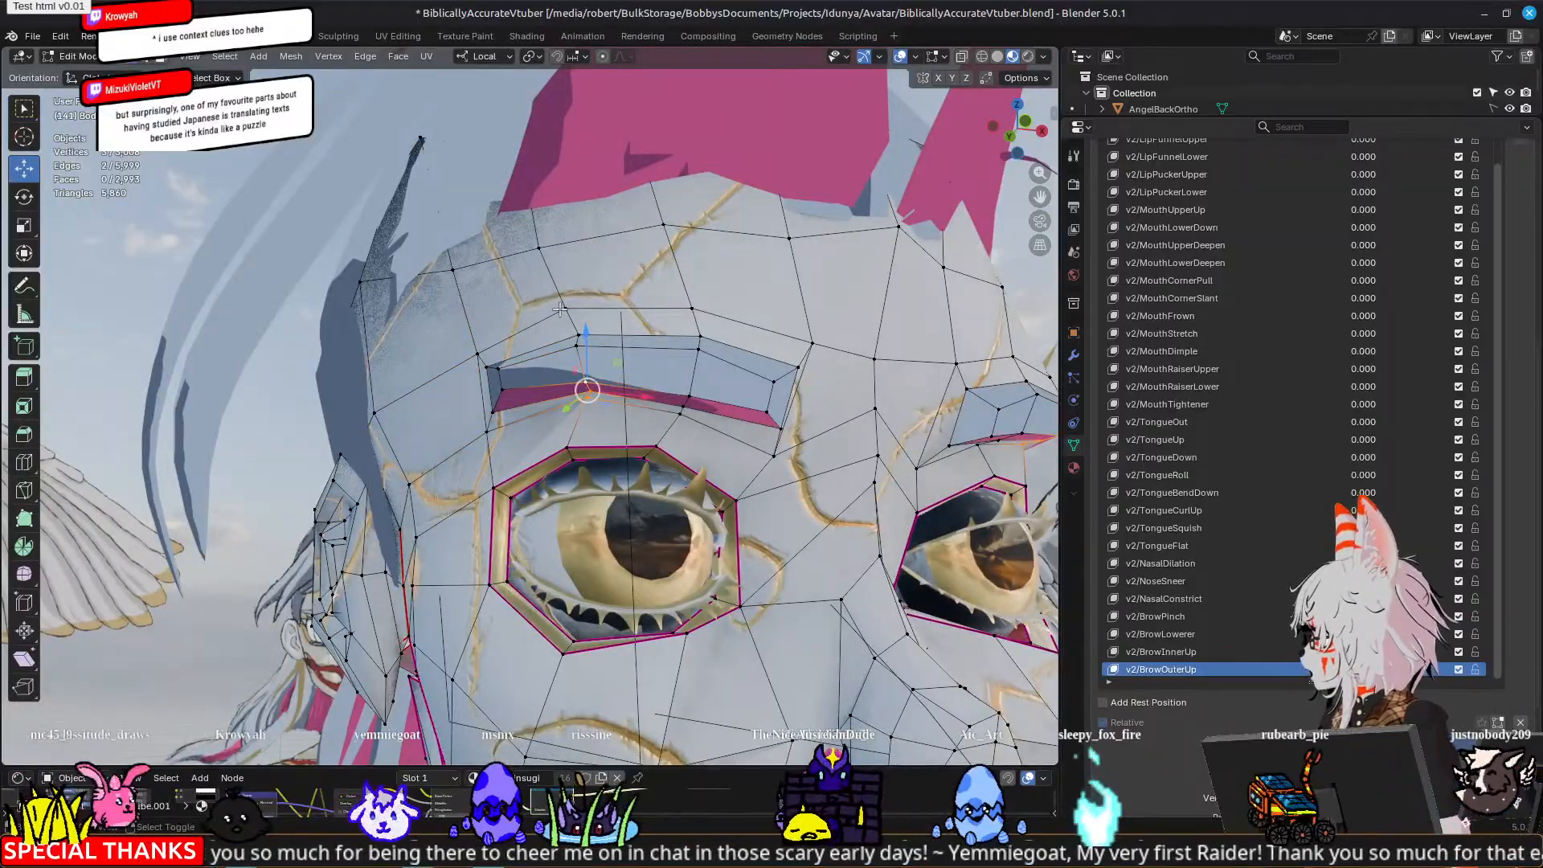
left_click(567, 309, "shift")
left_click(579, 334, "shift")
left_click(577, 346, "shift")
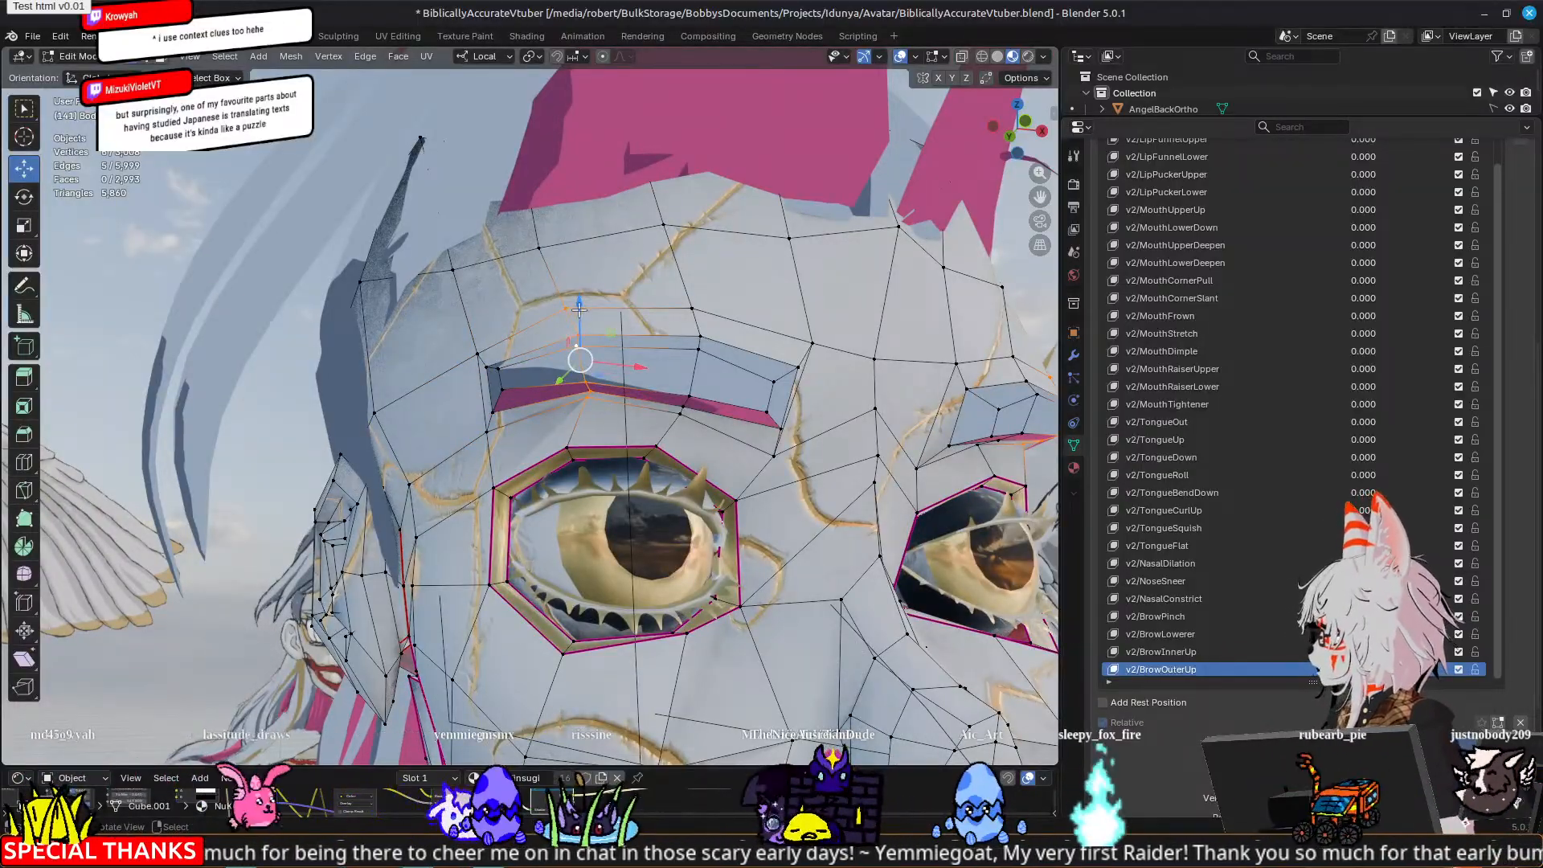
left_click_drag(582, 307, 580, 295)
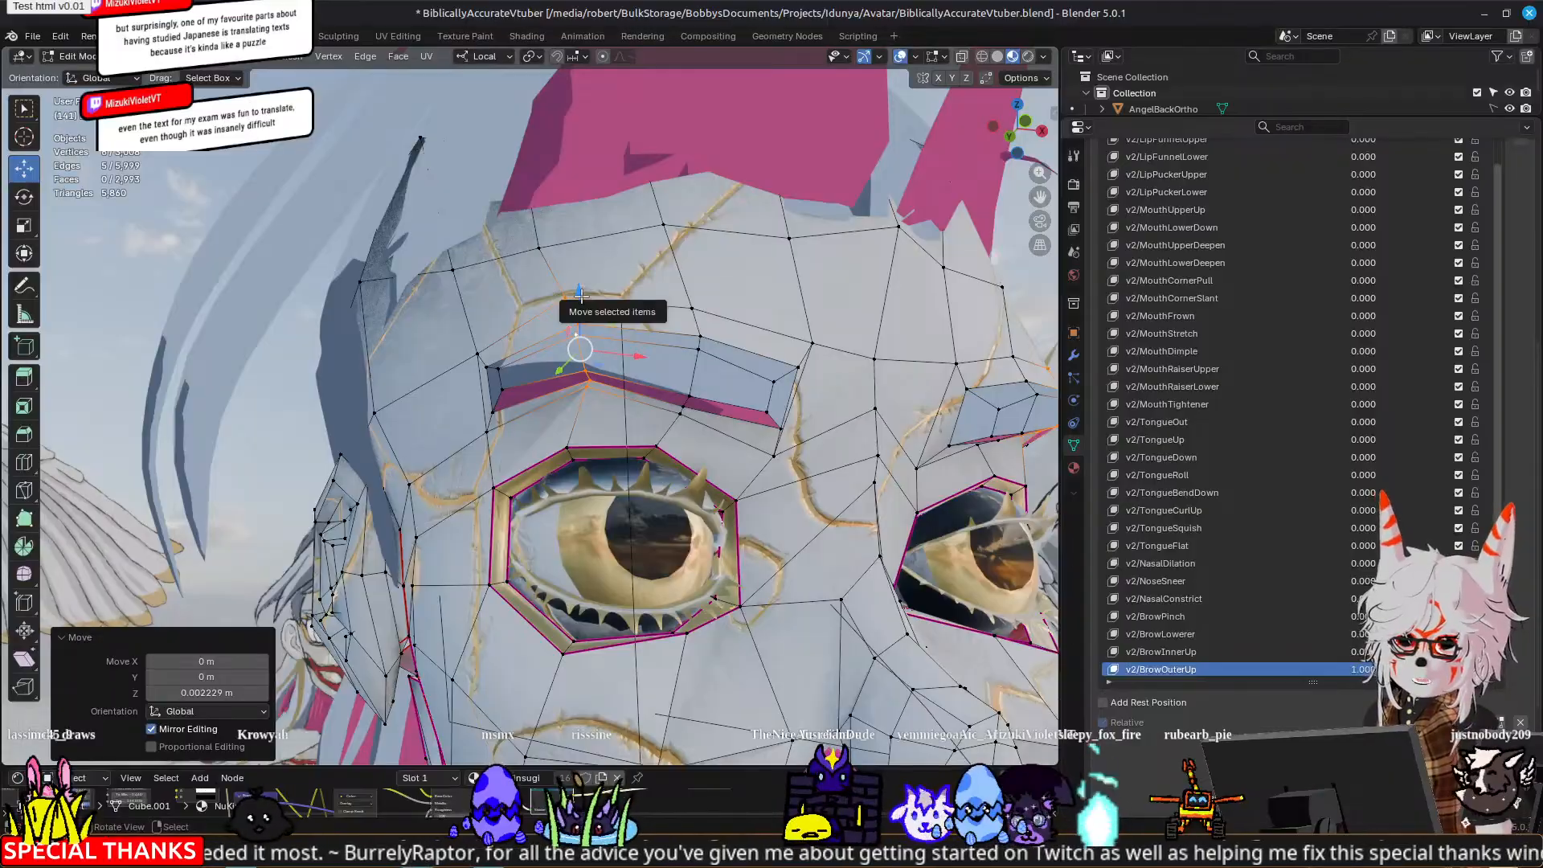
Step: Add the eyebrow's outer-end vertices and their neighbours above and below to the arch selection and raise them about 0.004 m along Z
middle_click_drag(506, 382, 544, 390)
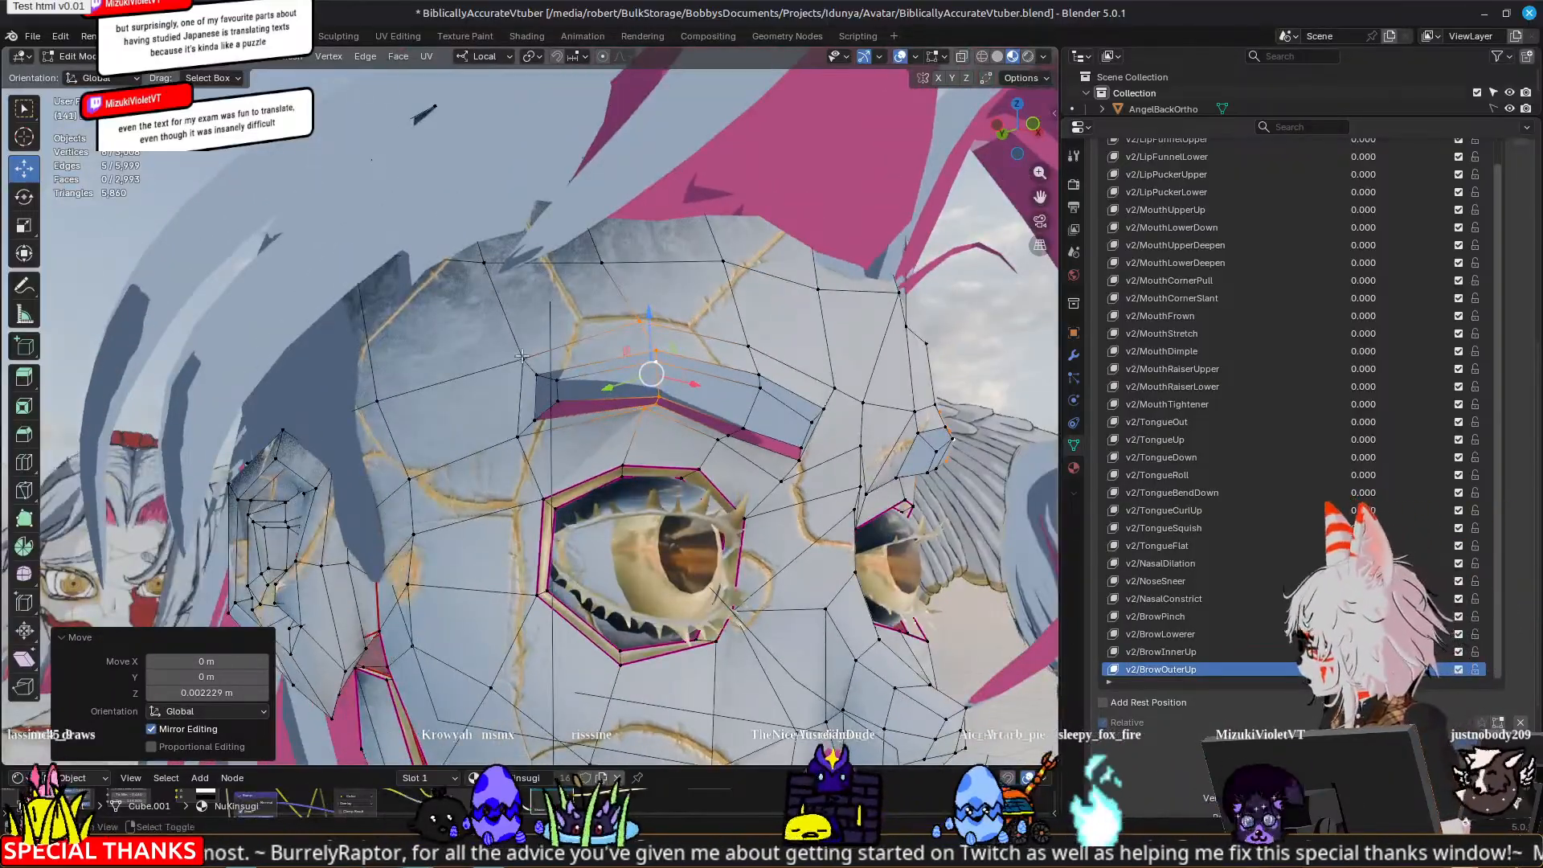
left_click(523, 358, "shift")
left_click(537, 375, "shift")
left_click(557, 381, "shift")
left_click(557, 401, "shift")
left_click(534, 419, "shift")
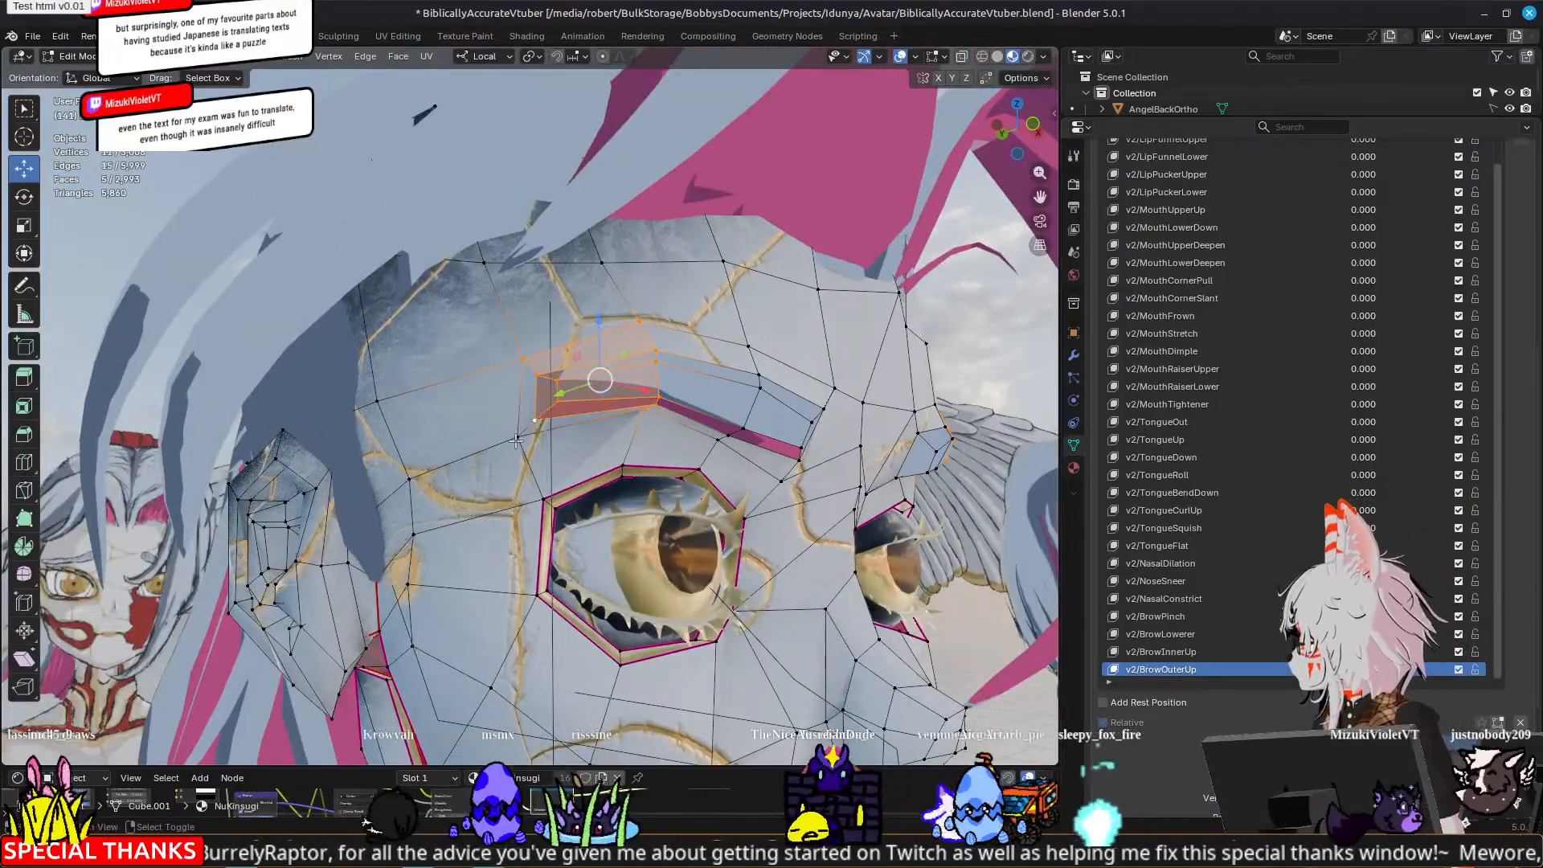
left_click(515, 441, "shift")
middle_click_drag(515, 440, 555, 309)
key("g")
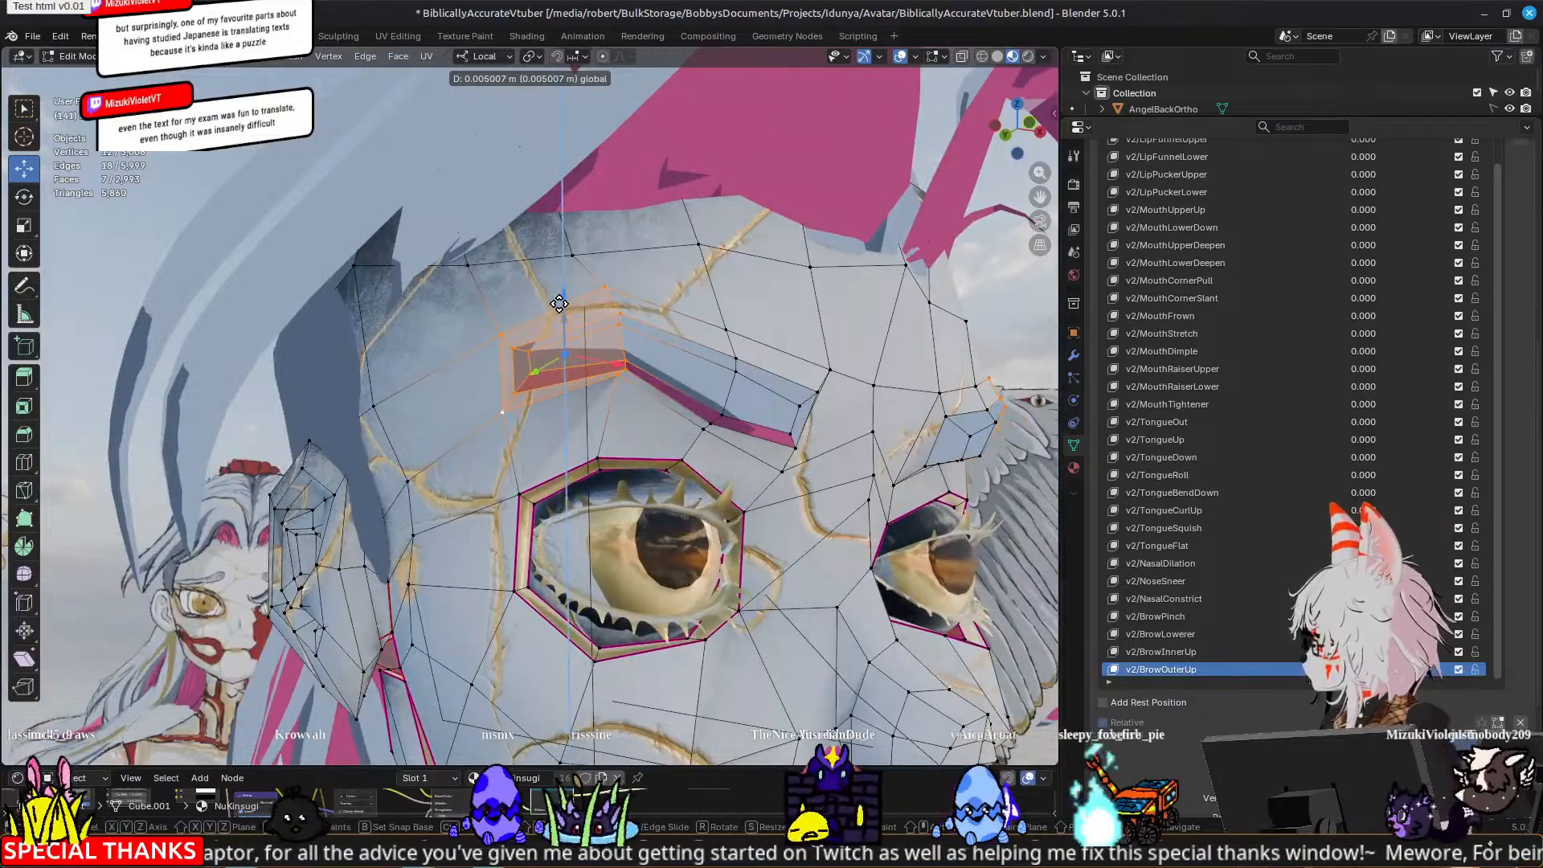
left_click_drag(560, 304, 561, 309)
Step: Try raising the column of vertices between the eyebrow's arch and inner end about 0.0015 m along Z
key("g")
key("x")
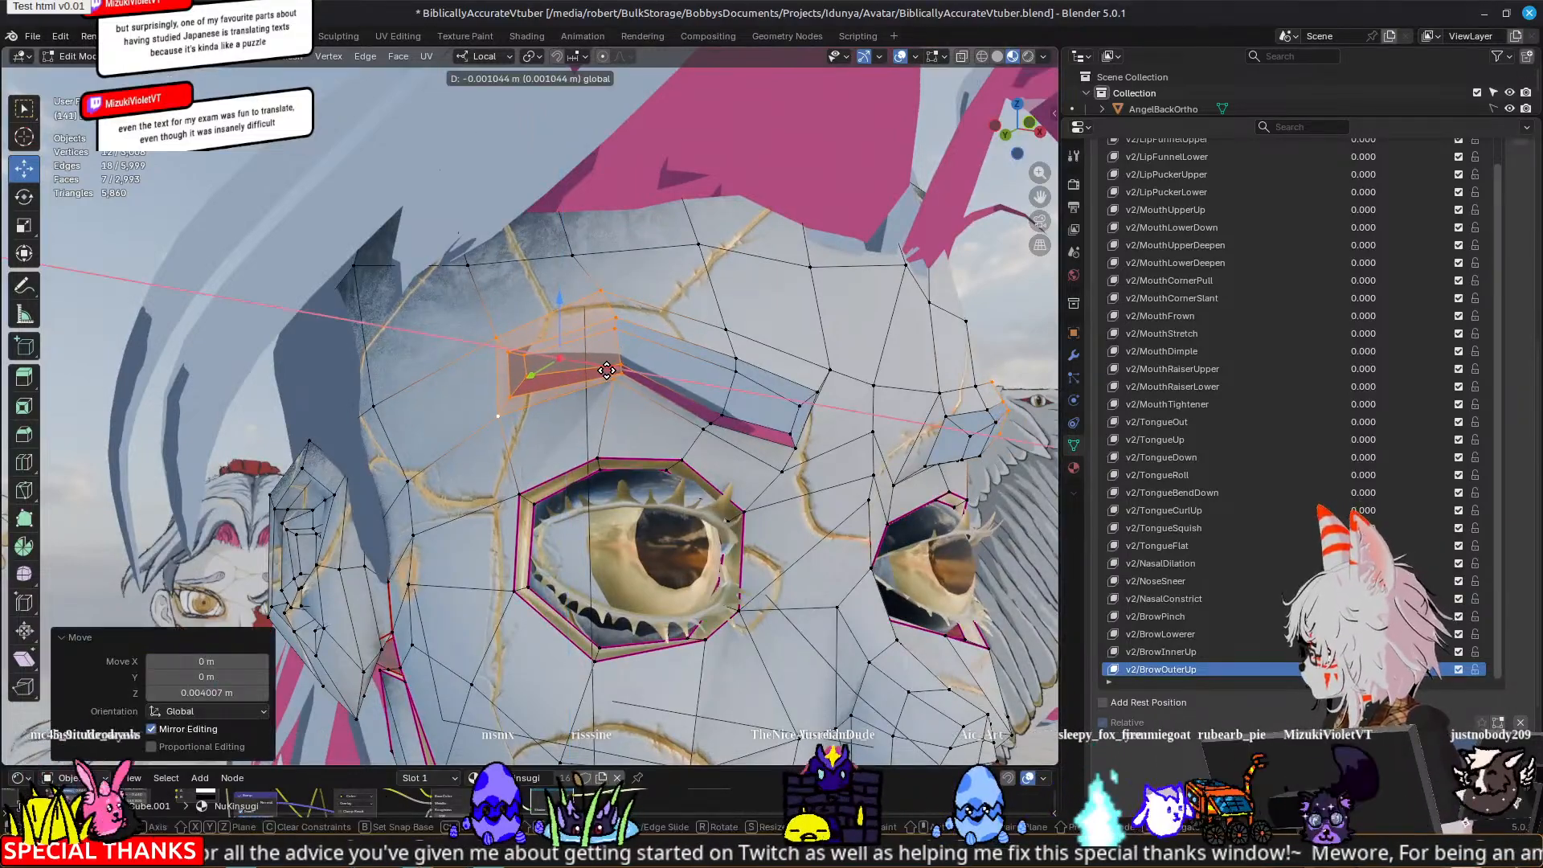
key("Escape")
left_click(704, 426)
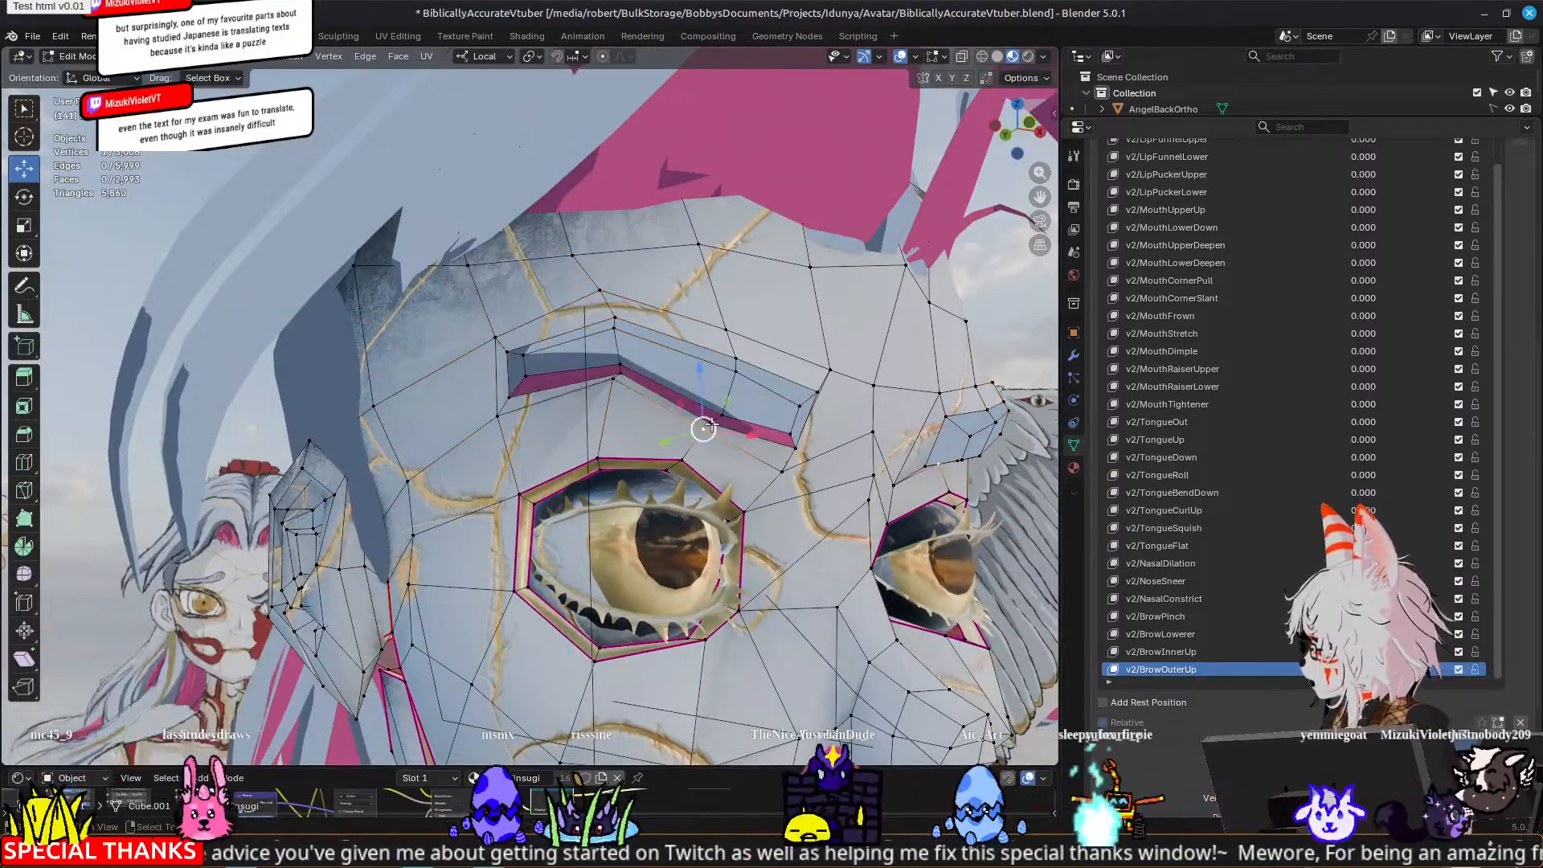
left_click(721, 330, "alt")
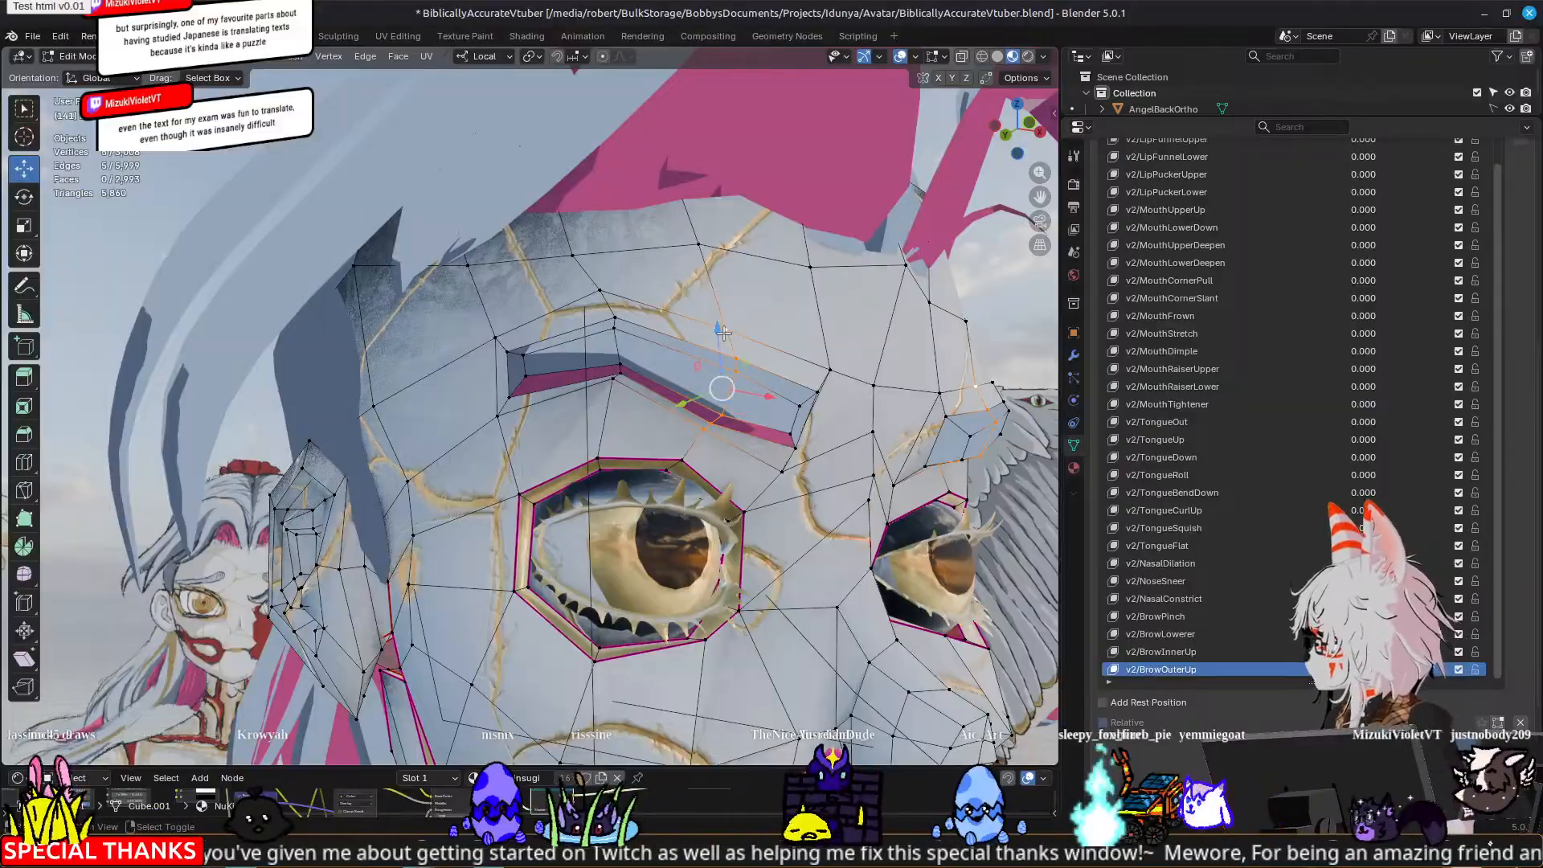
left_click_drag(721, 330, 720, 322)
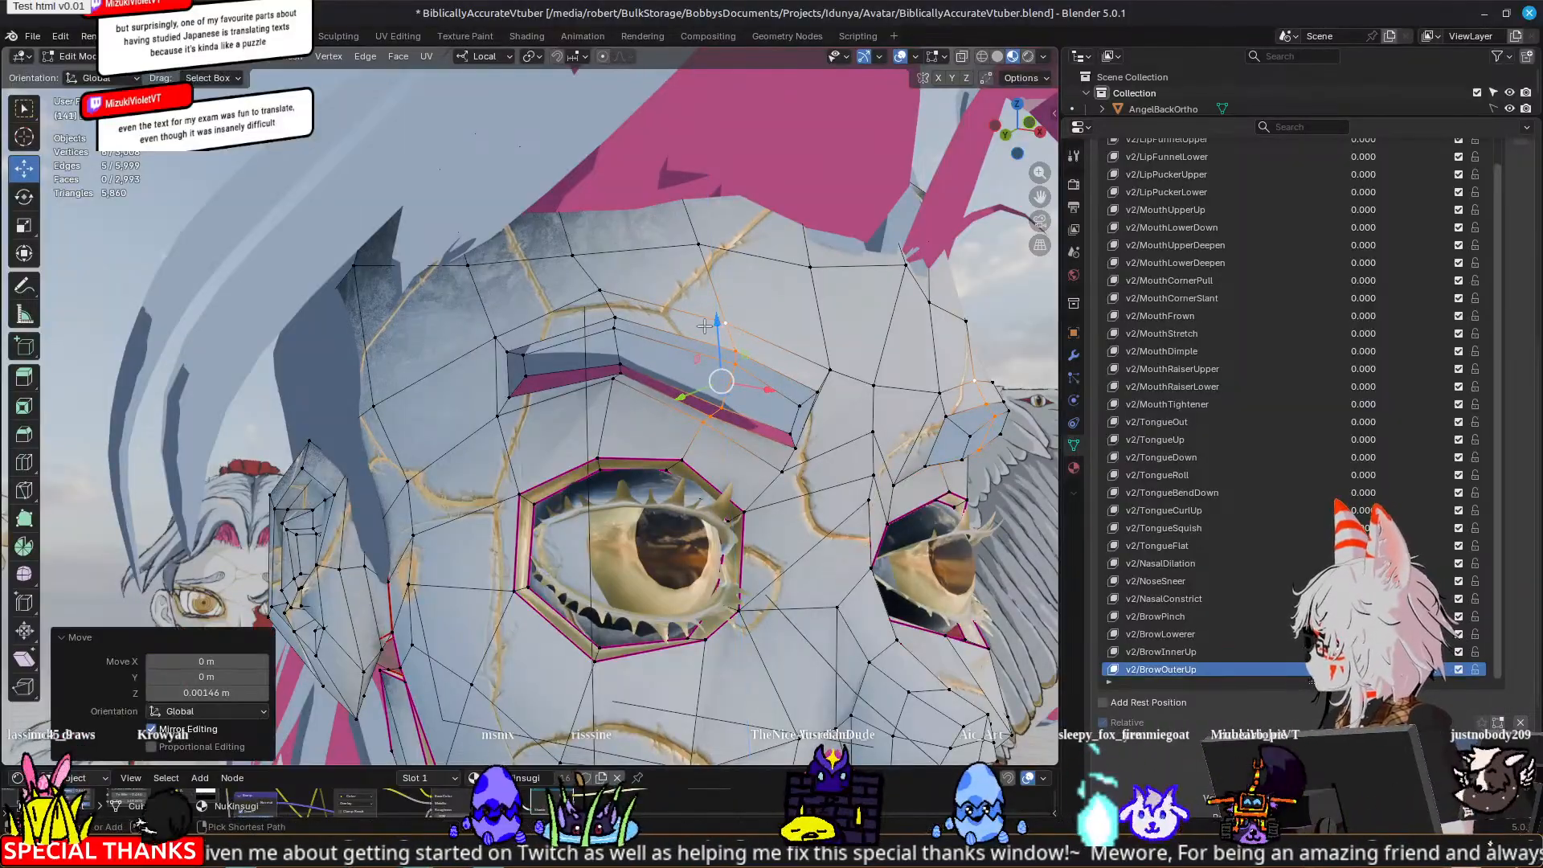
key("ctrl+z")
Step: Select the column of vertices across the eyebrow's arch, including the one above it, and lower them about 0.0037 m along Z
left_click(615, 380)
left_click(620, 373, "shift")
left_click(620, 364, "shift")
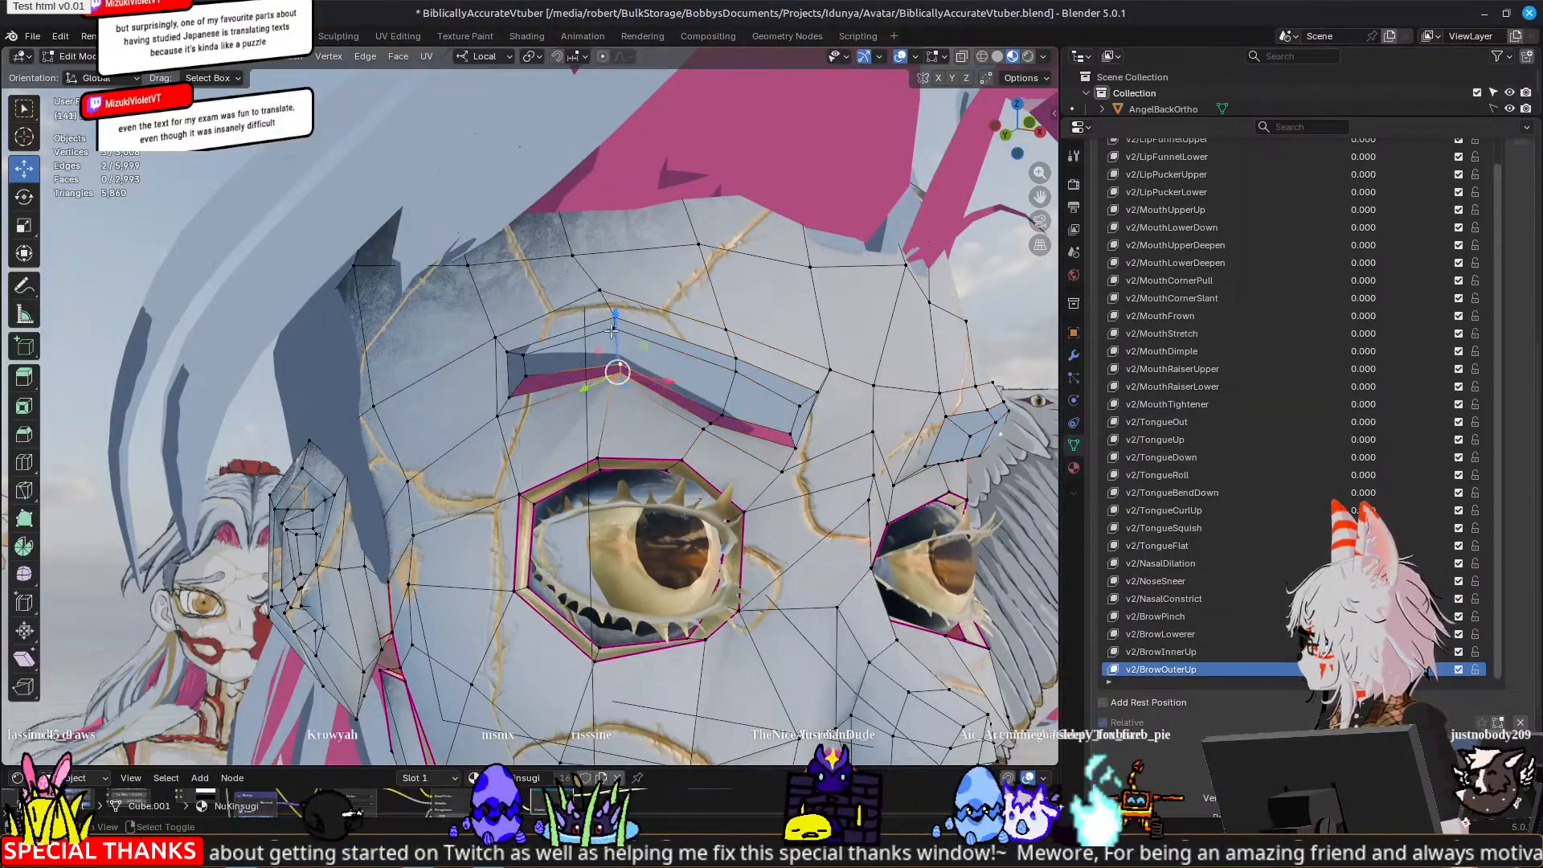
left_click(615, 328, "shift")
left_click(614, 317, "shift")
left_click(609, 305, "shift")
key("g")
key("z")
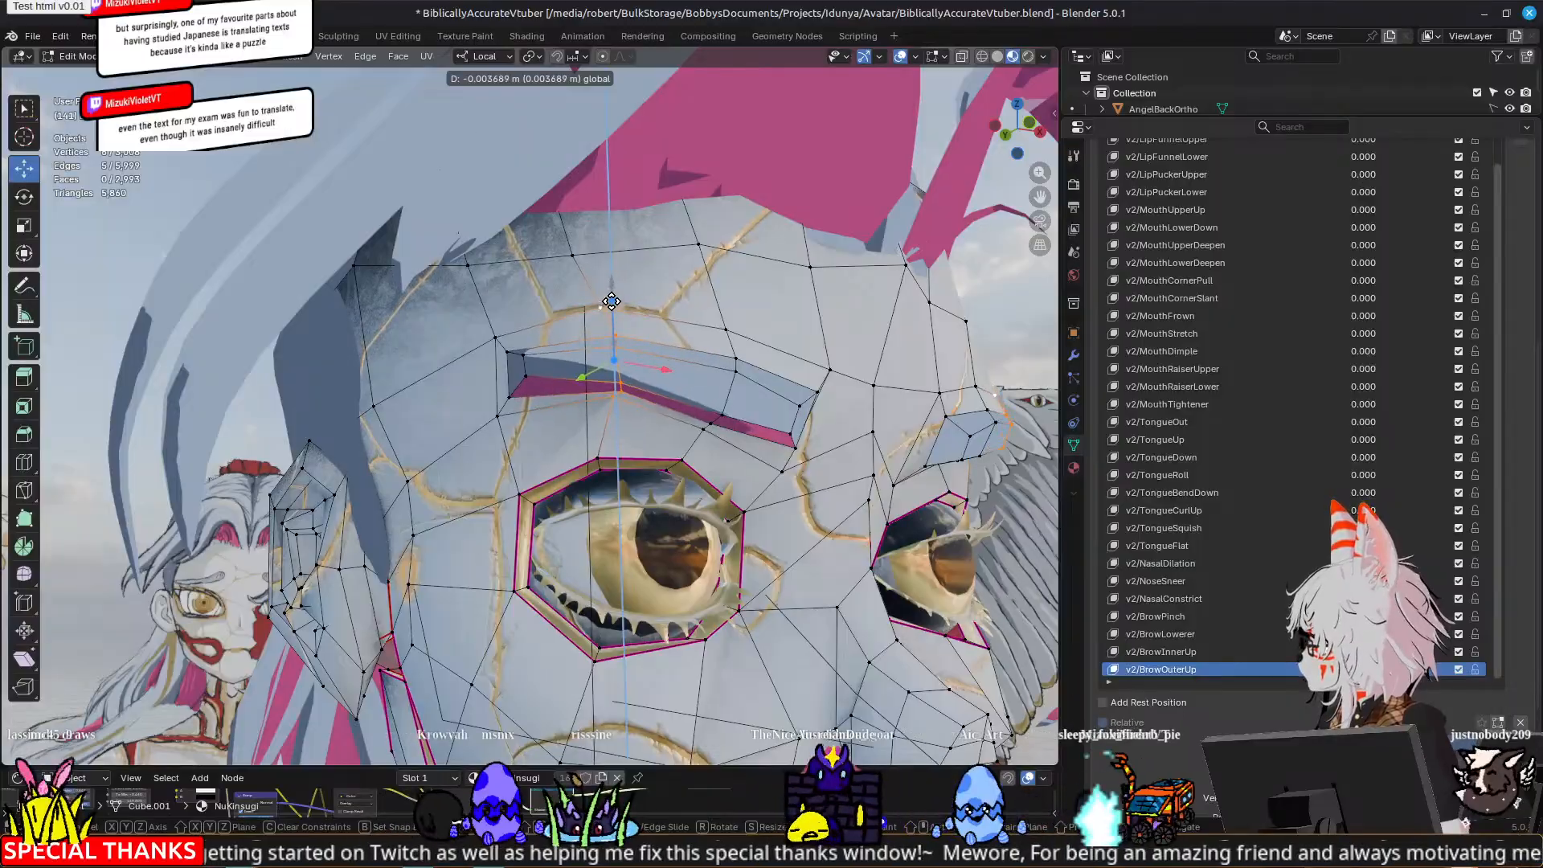
left_click_drag(612, 303, 611, 304)
Step: Check v2/BrowOuterUp on the whole face in Object Mode by scrubbing its value down to 0, and return to Edit Mode
middle_click_drag(784, 374, 754, 453)
key("Tab")
scroll(728, 377, "down", 7)
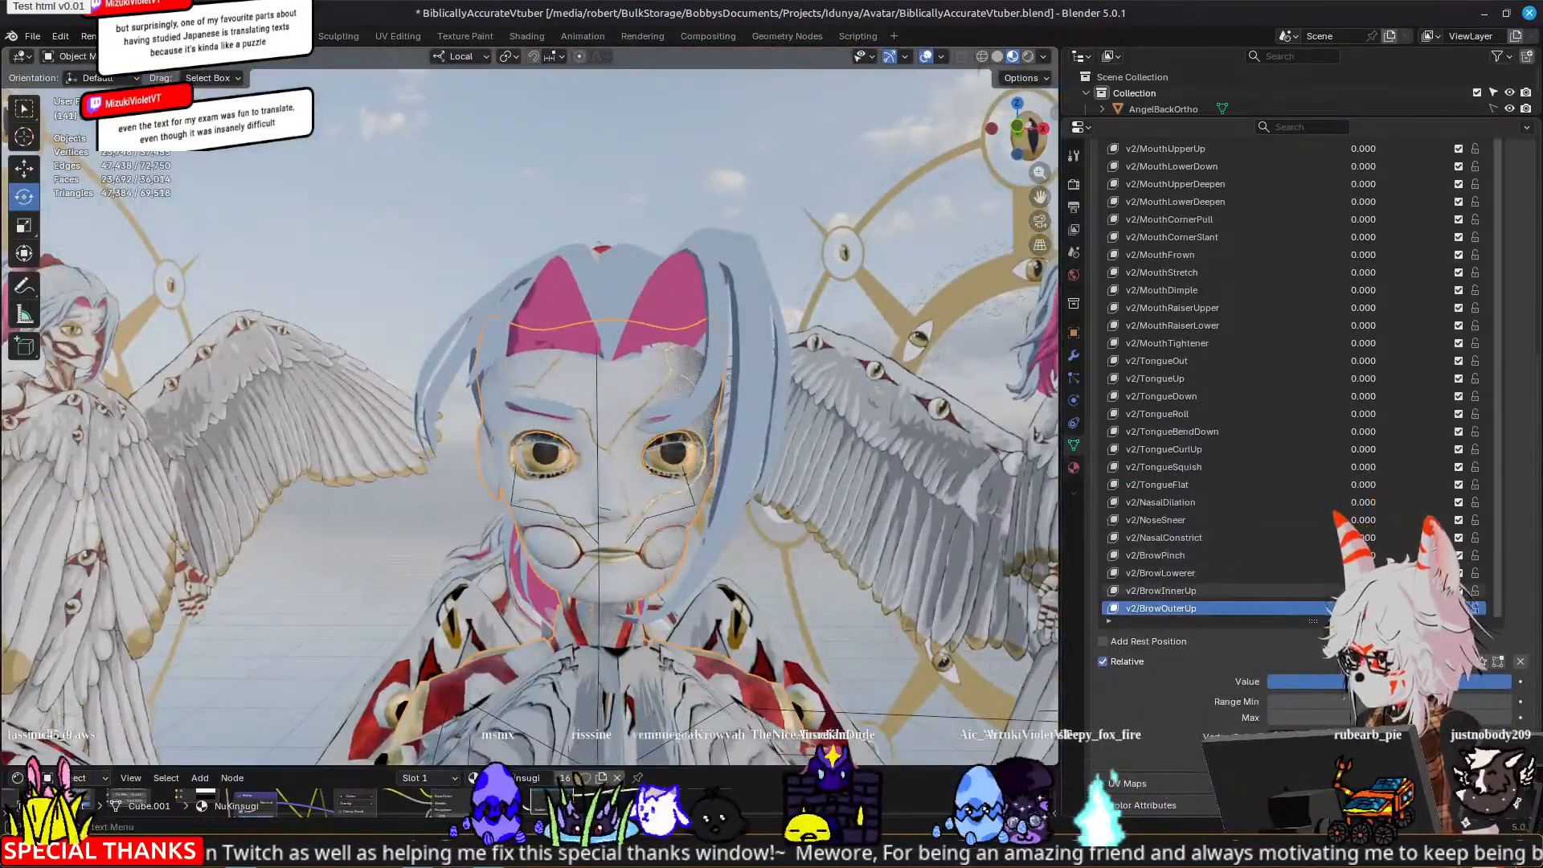
left_click_drag(1431, 609, 1358, 608)
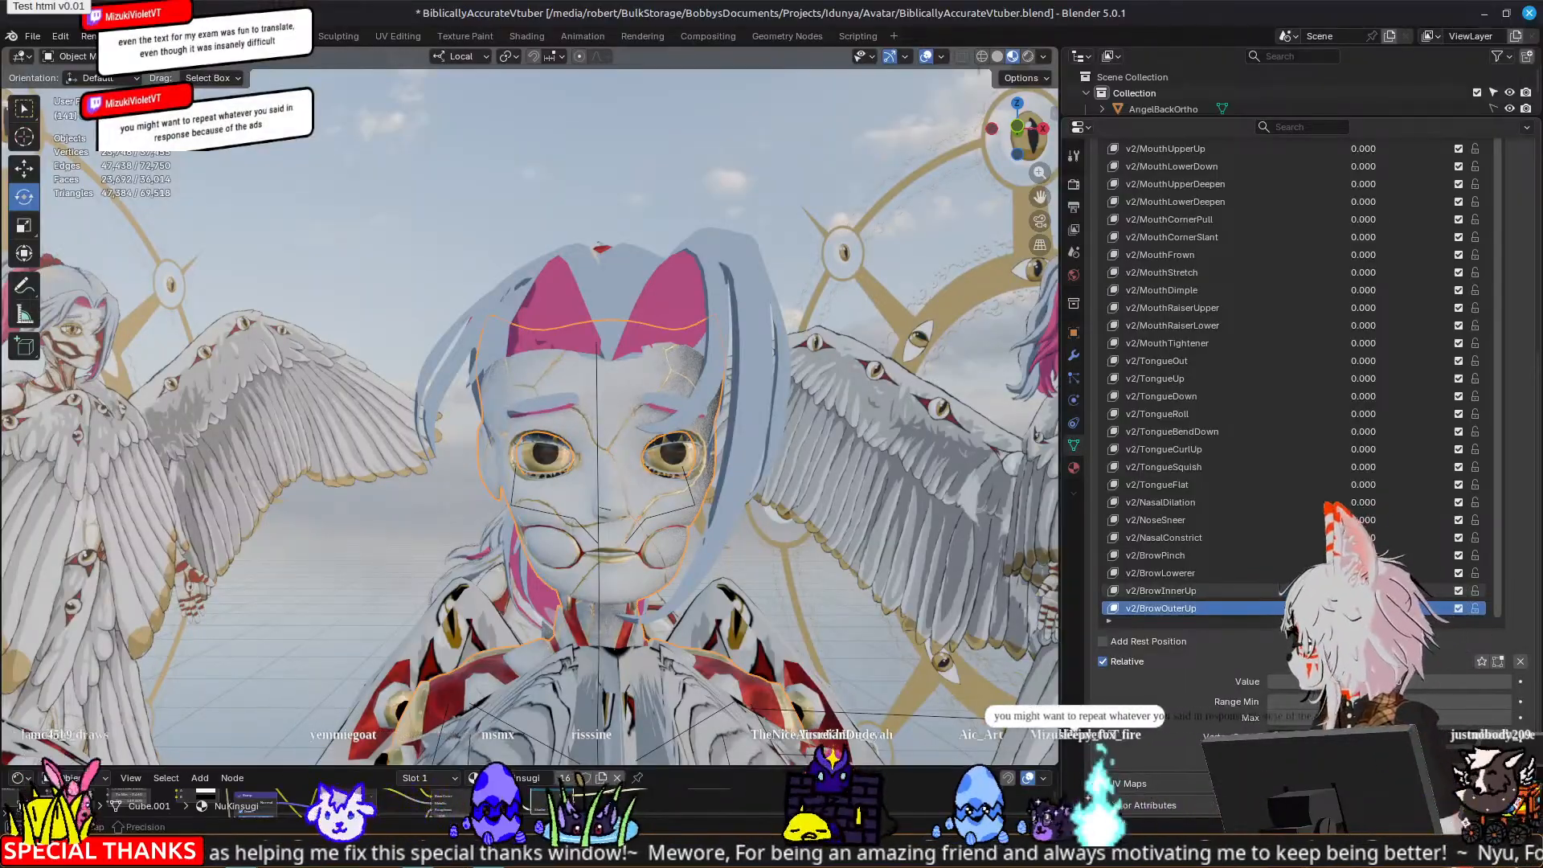
key("Tab")
scroll(465, 441, "up", 4)
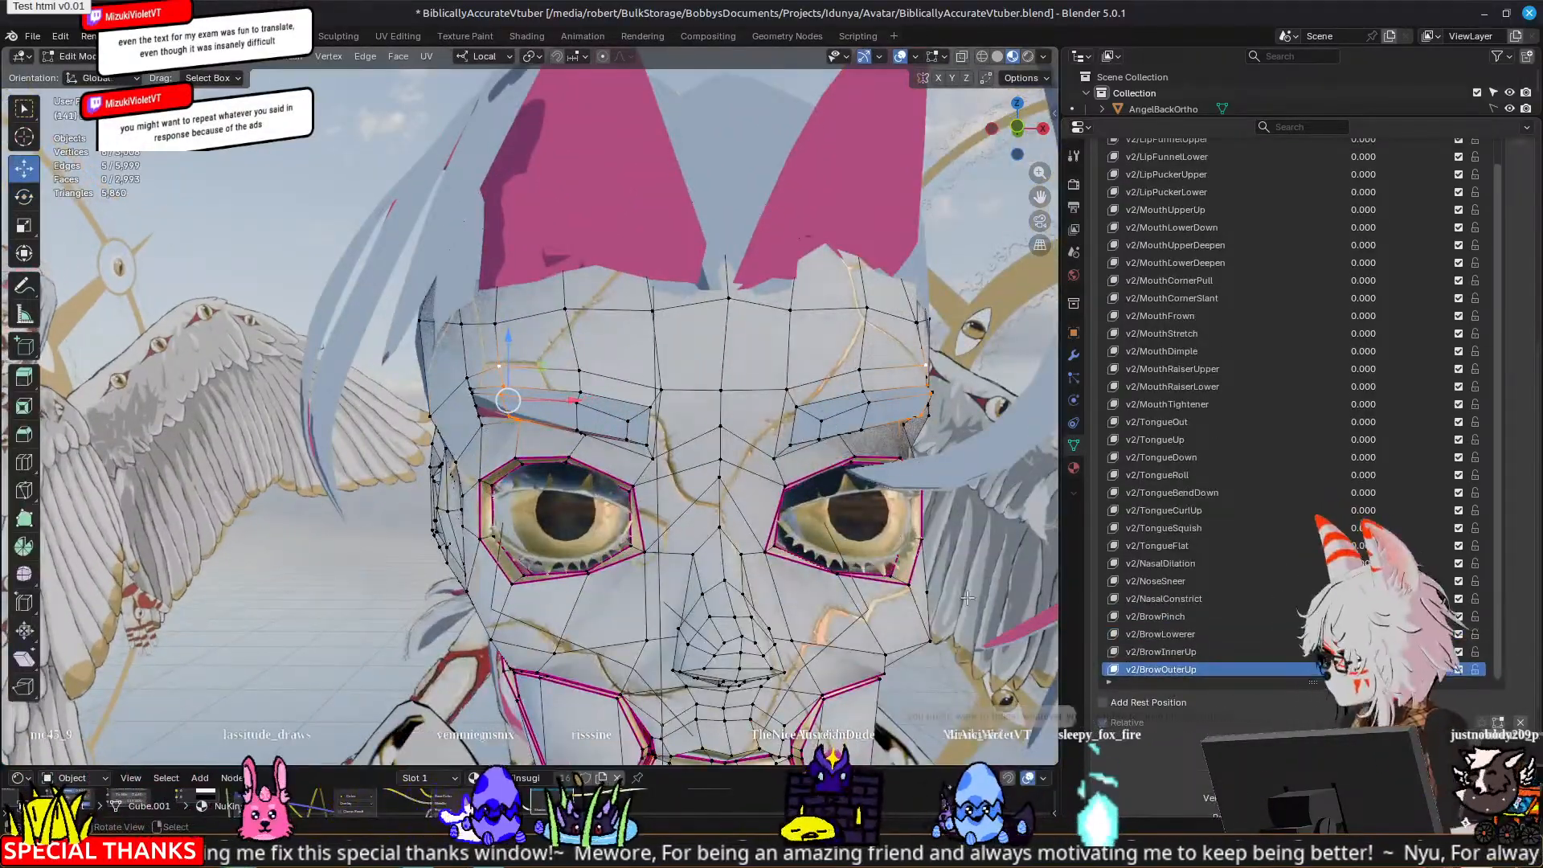
Step: Compare the v2/BrowLowerer, v2/NasalConstrict and v2/BrowInnerUp shapes with v2/BrowOuterUp, ending with v2/BrowOuterUp active
left_click(1227, 650)
left_click(1218, 672)
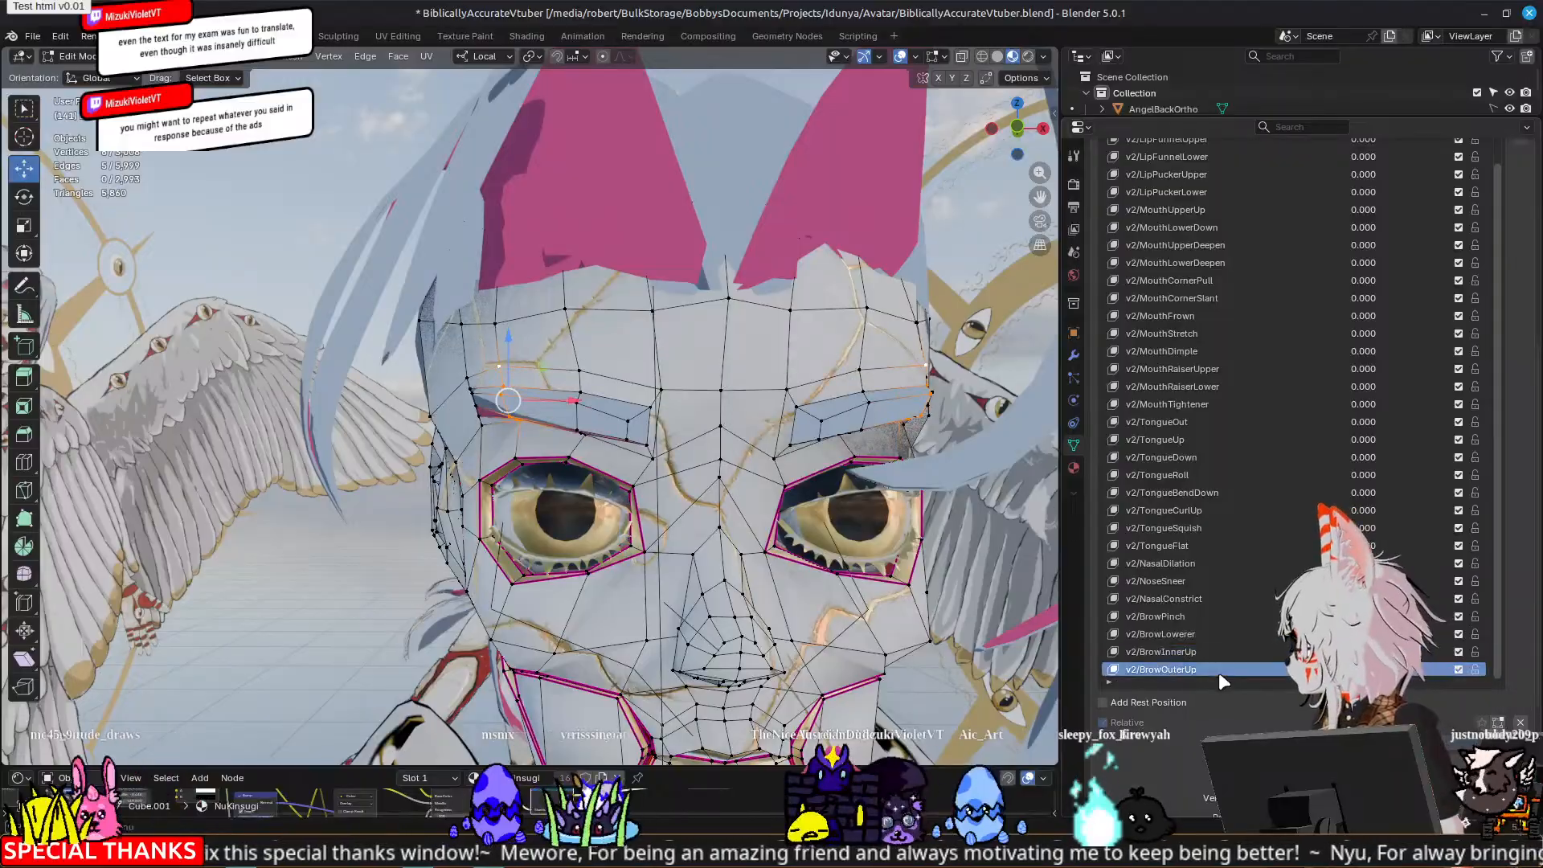
left_click(1222, 652)
left_click(1208, 632)
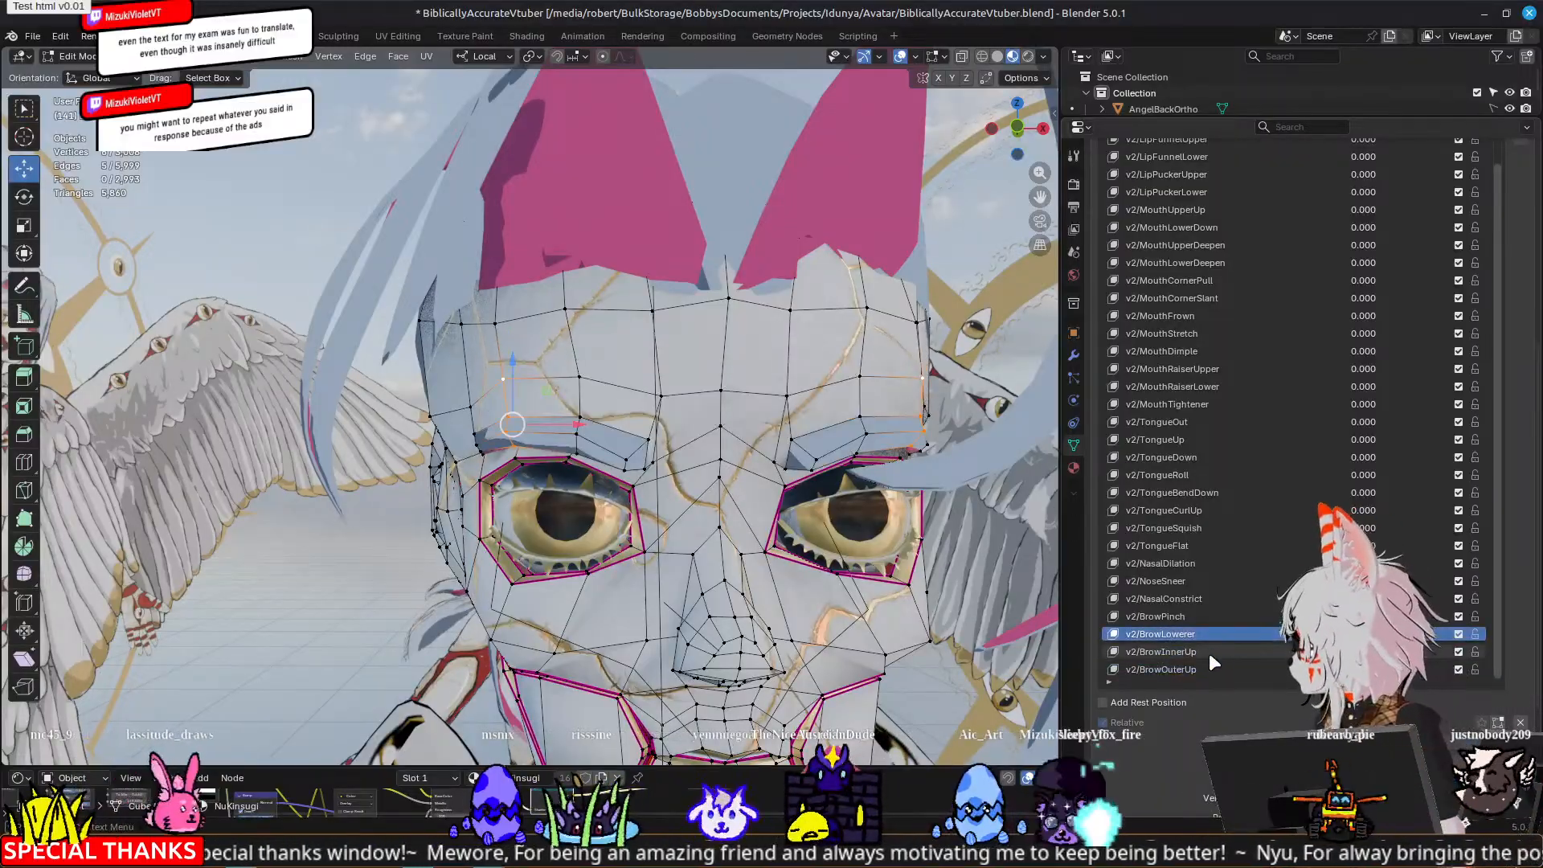
left_click(1209, 654)
left_click(1181, 598)
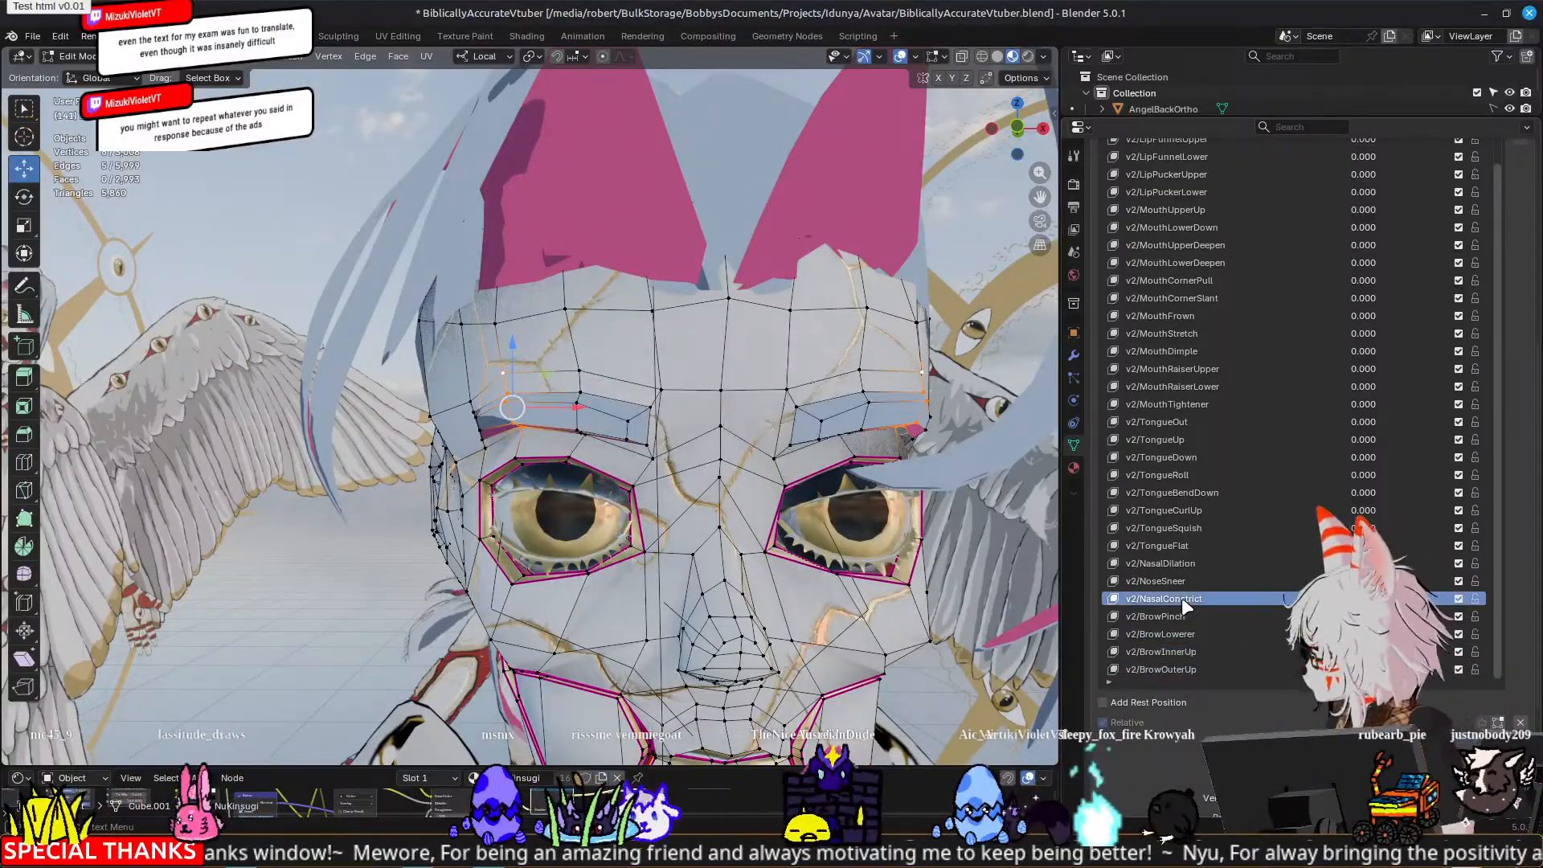
left_click(1196, 653)
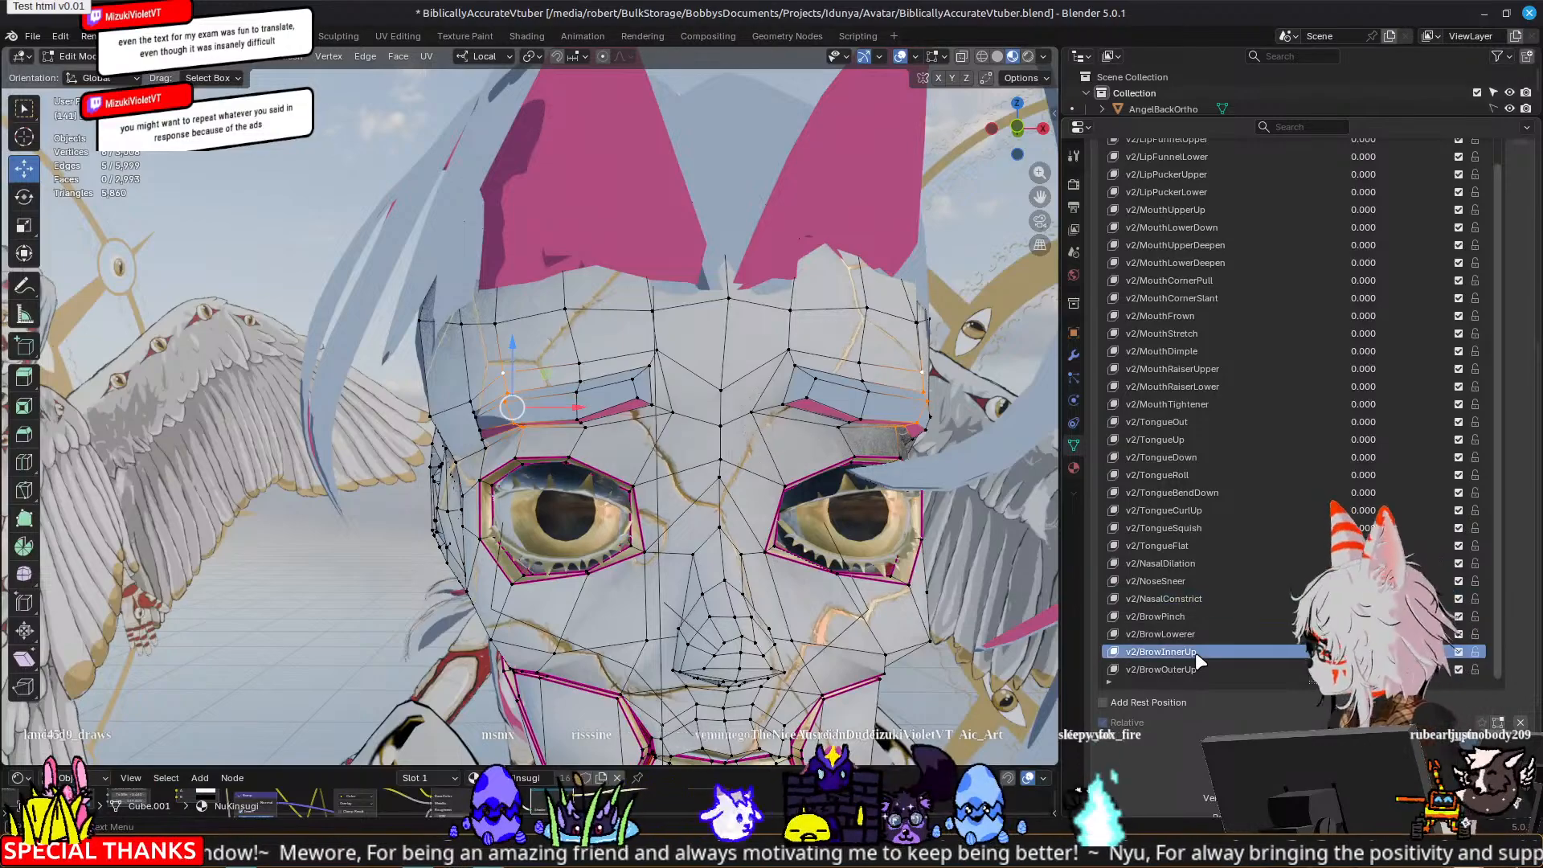
left_click(1191, 669)
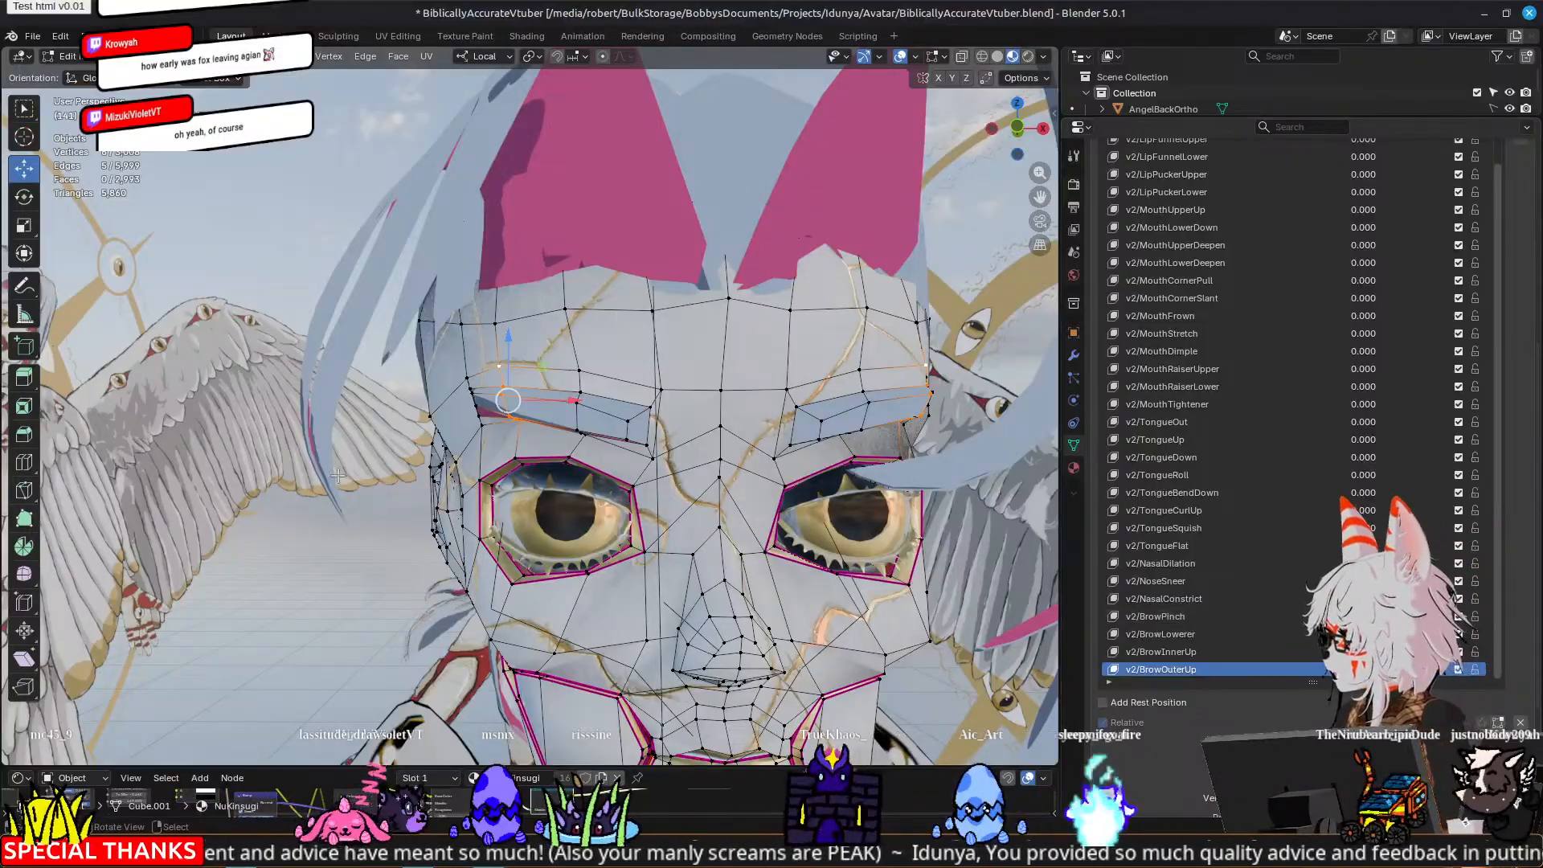
Step: Raise the eyebrow's outer-end vertices and their neighbours about 0.0043 m along Z, and lower the end's front vertices about 0.0014 m
middle_click_drag(489, 413, 546, 425)
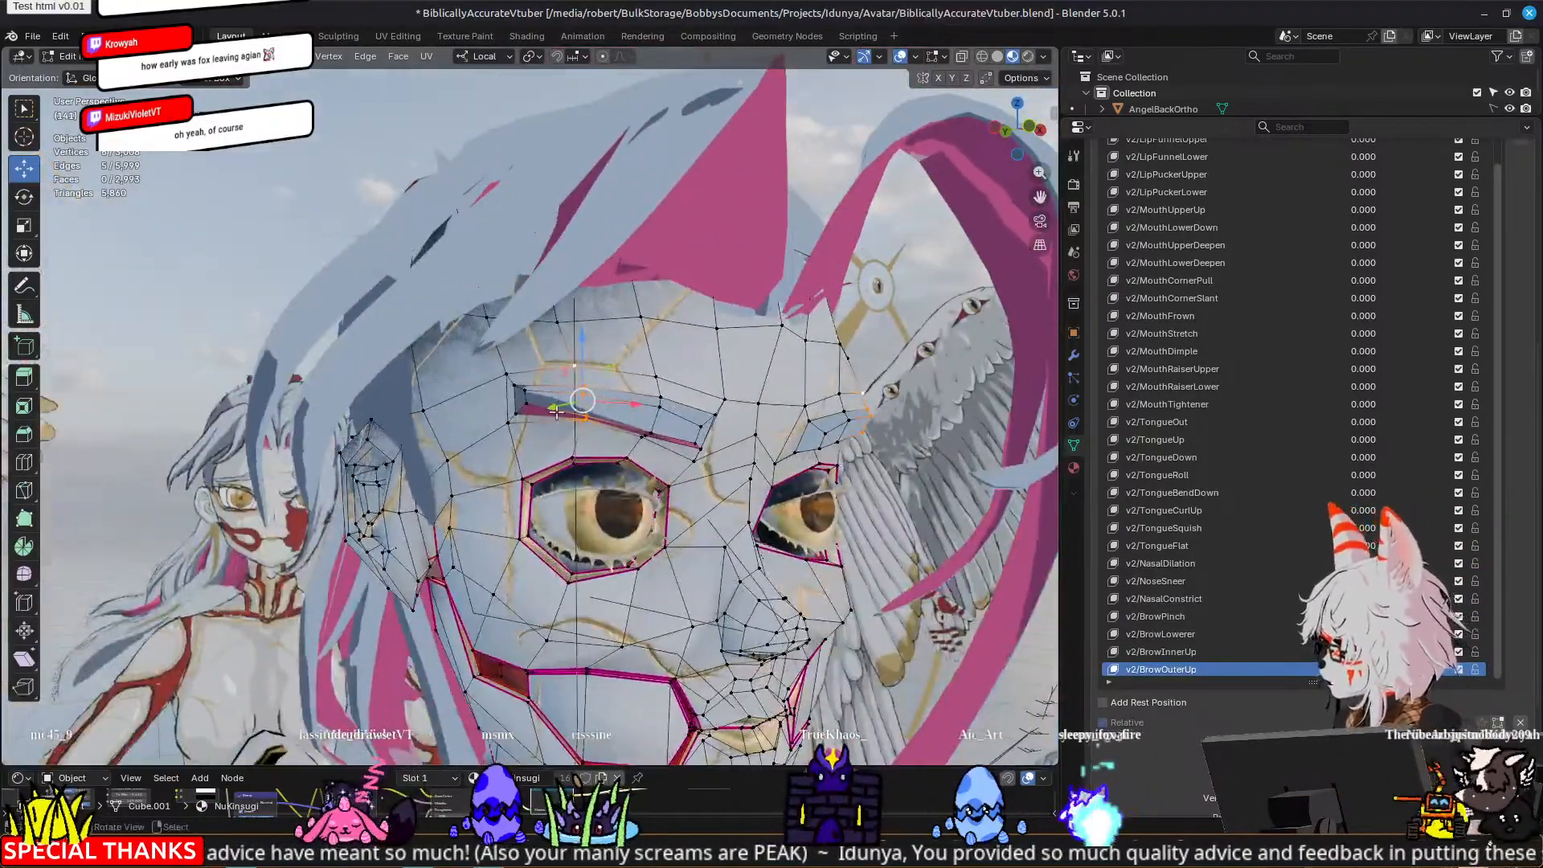
scroll(556, 412, "up", 5)
left_click(475, 328)
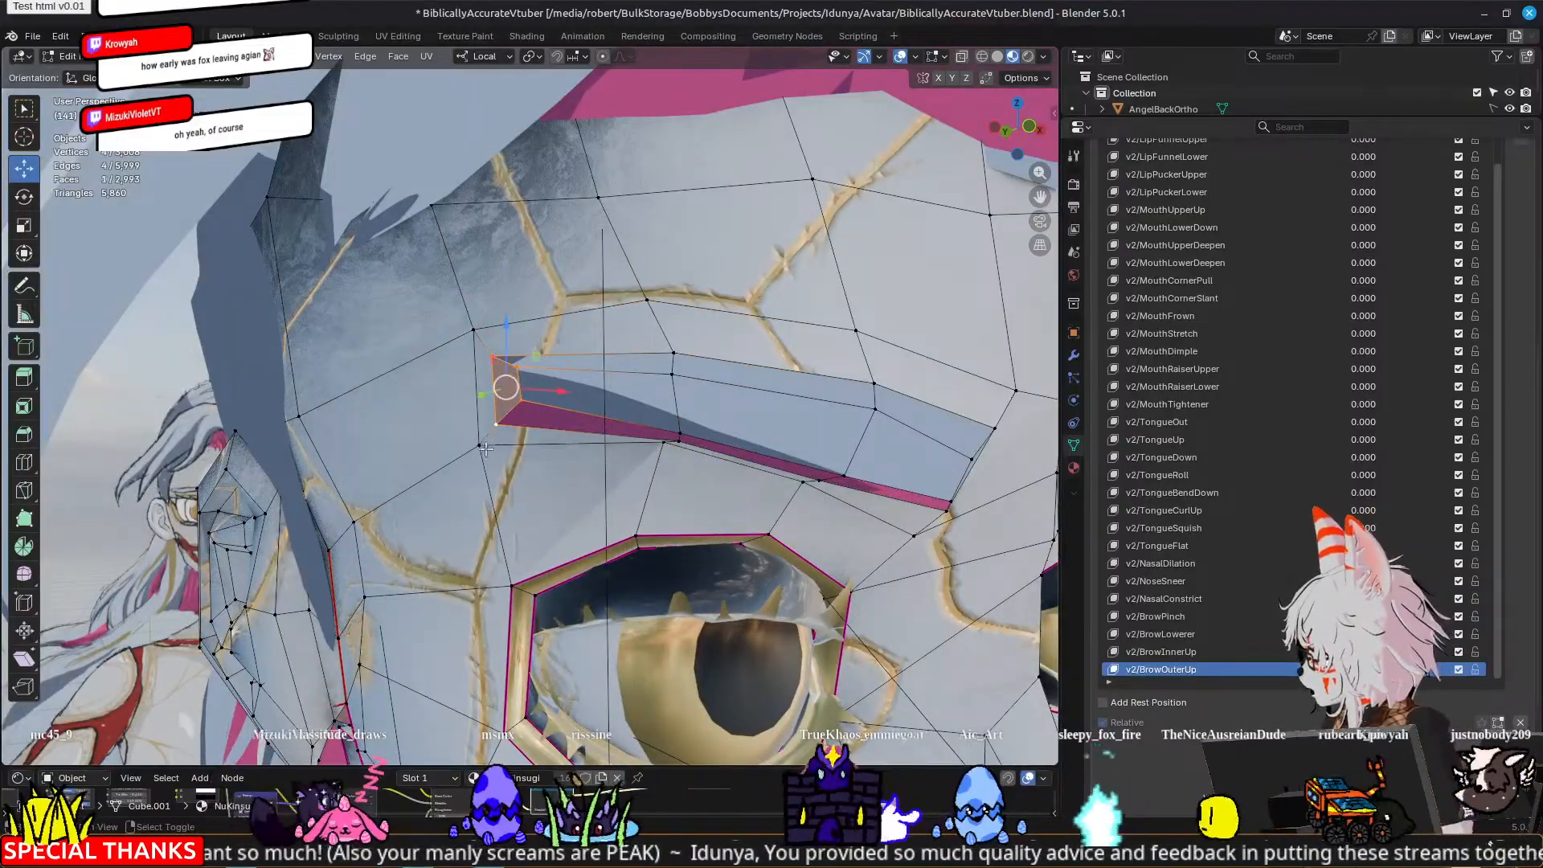
left_click_drag(484, 324, 500, 303)
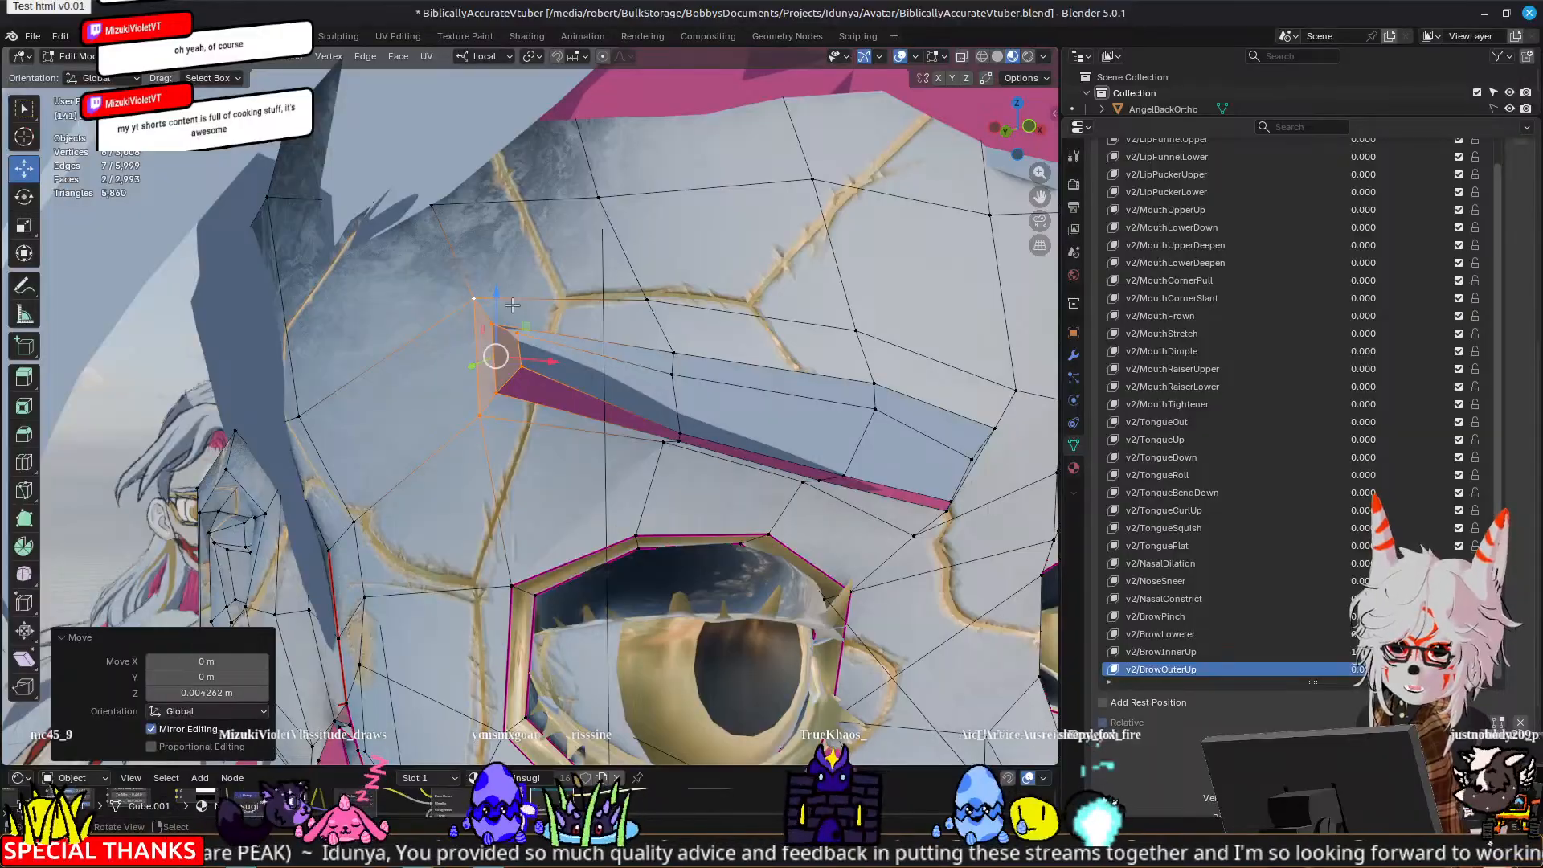
left_click(522, 332)
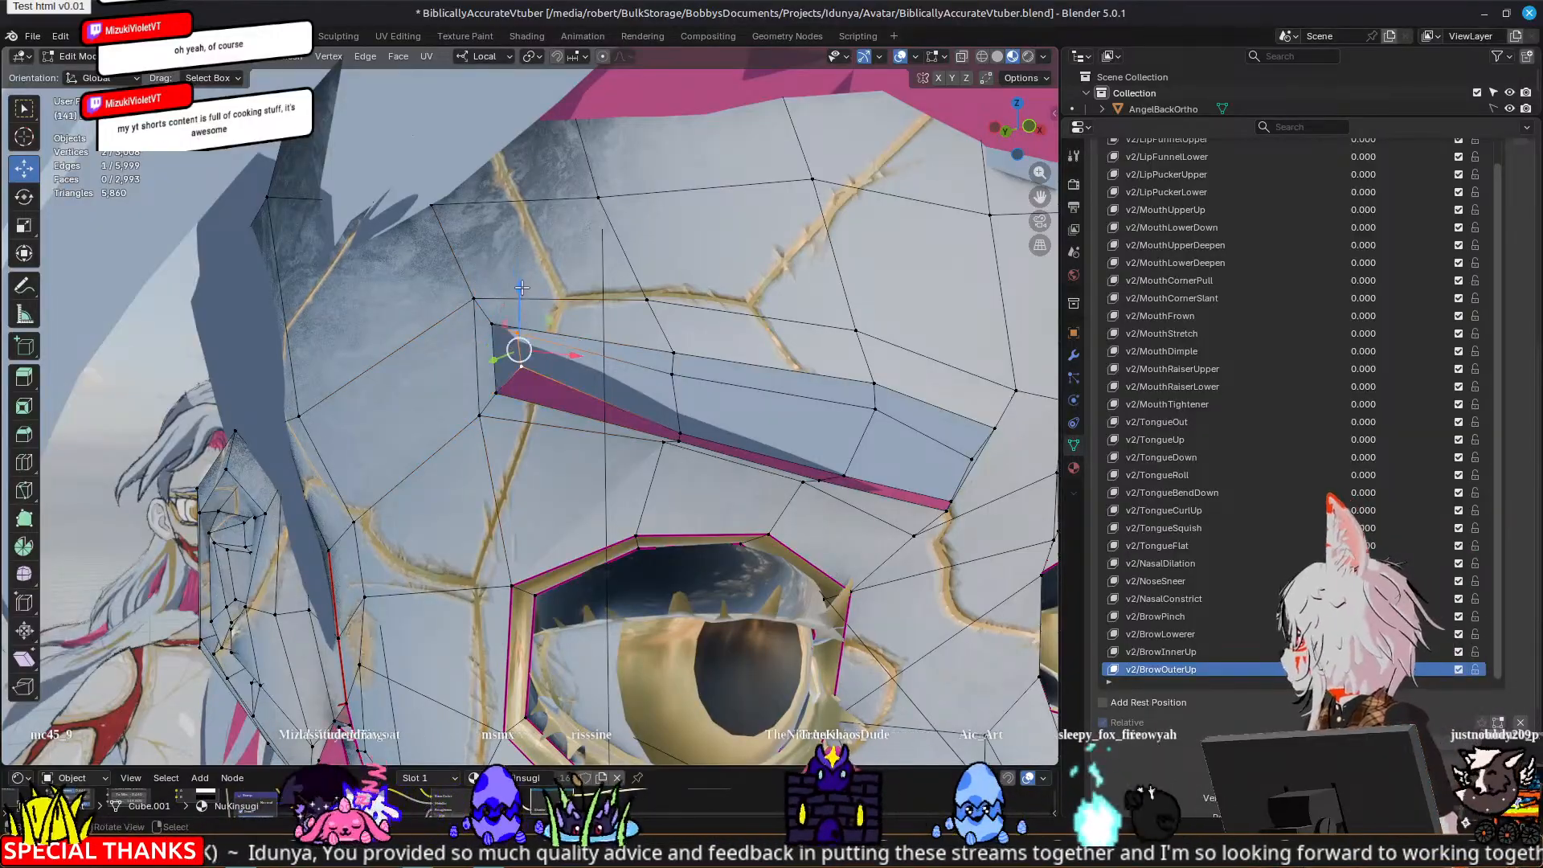
left_click_drag(521, 287, 523, 304)
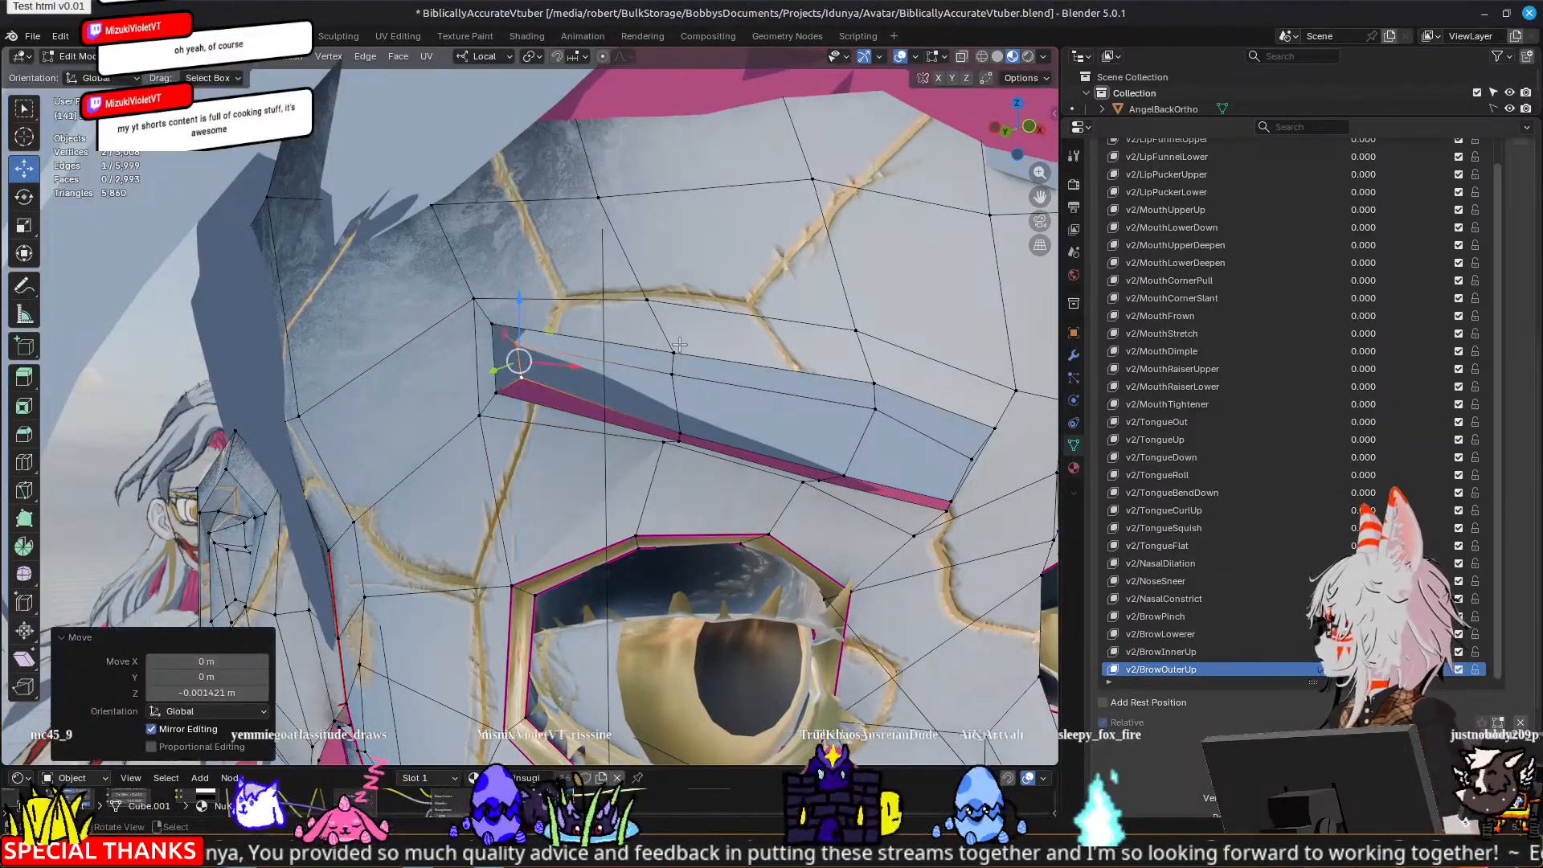
left_click(651, 300)
left_click(673, 352, "shift")
left_click(673, 375, "shift")
left_click(680, 433, "shift")
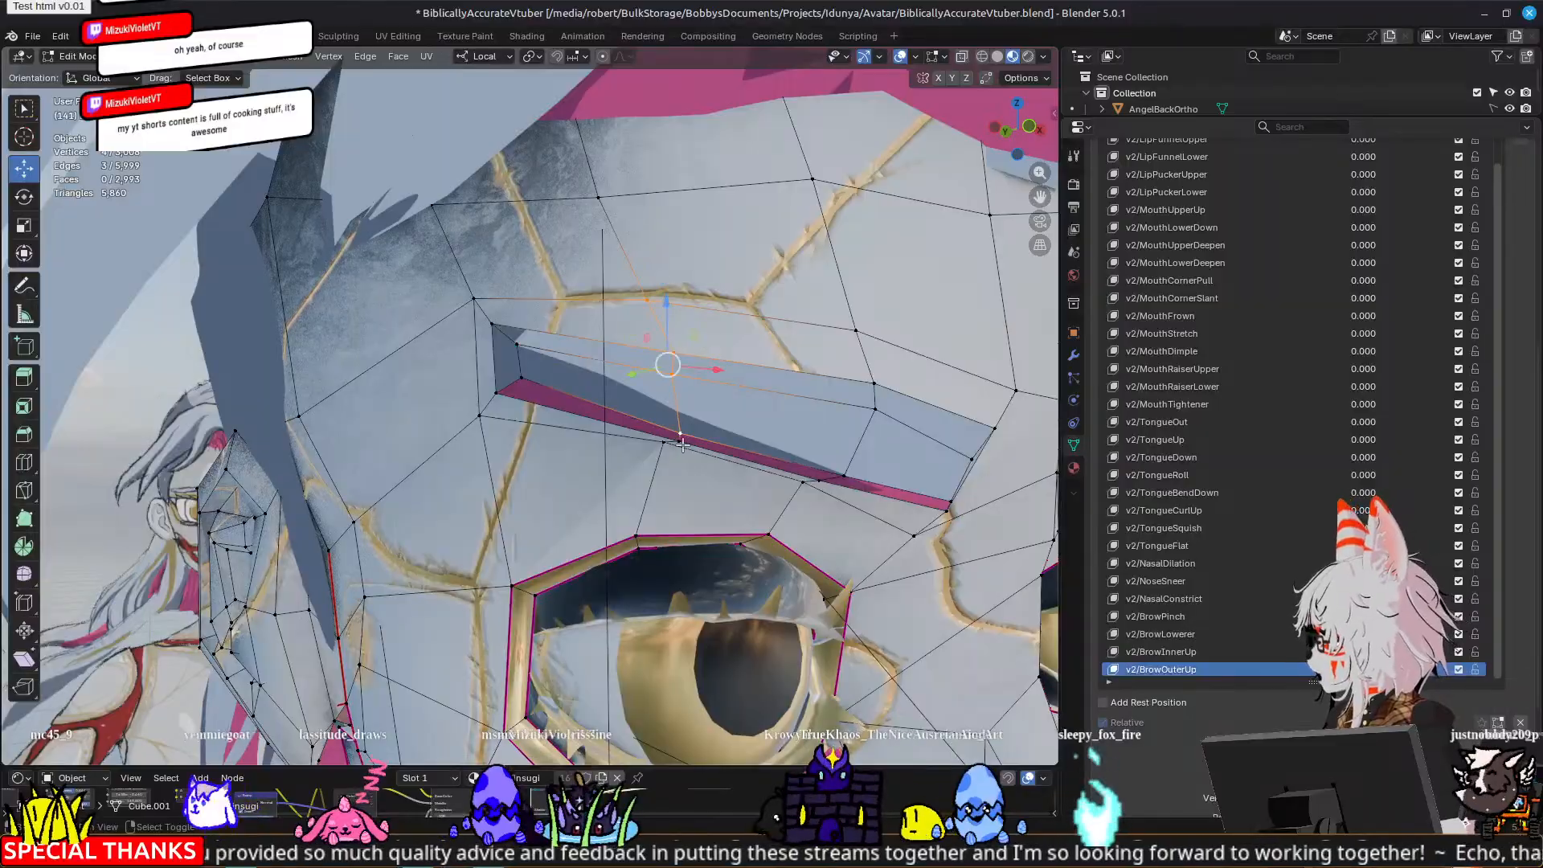
left_click(678, 443, "shift")
left_click(665, 444, "shift")
mouse_move(763, 462)
middle_mouse_down()
mouse_move(722, 475)
mouse_move(738, 460)
middle_mouse_up()
key("ctrl+z")
key("ctrl+z")
key("ctrl+z")
key("ctrl+z")
key("ctrl+z")
key("ctrl+z")
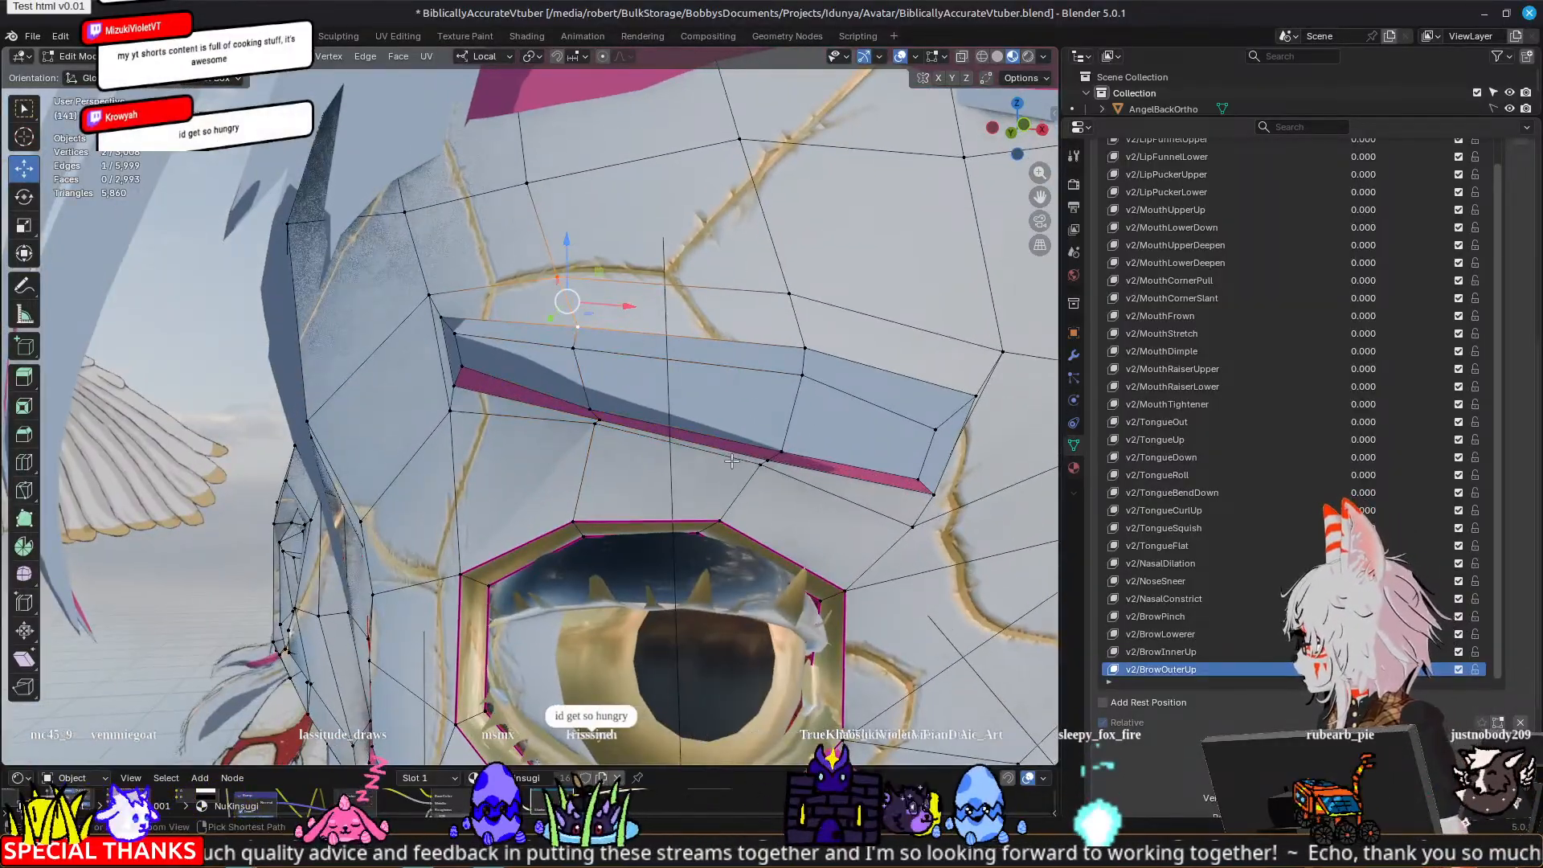
Step: Lower the vertex below the eyebrow's outer tip about 0.0066 m along Z, and raise the arch's column of vertices slightly along Z
left_click(449, 411)
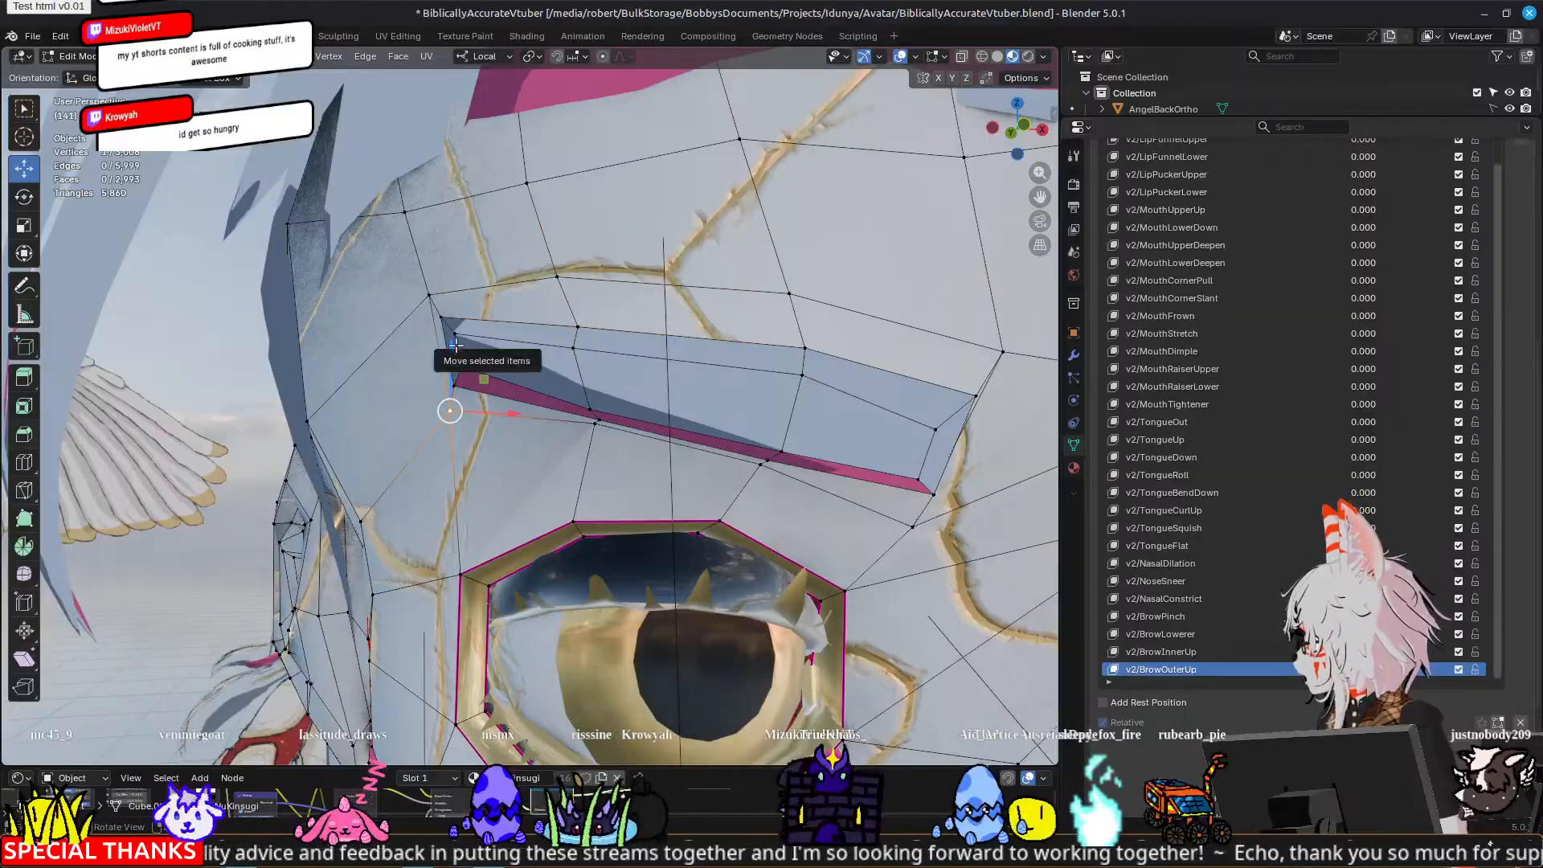
left_click_drag(450, 360, 508, 398)
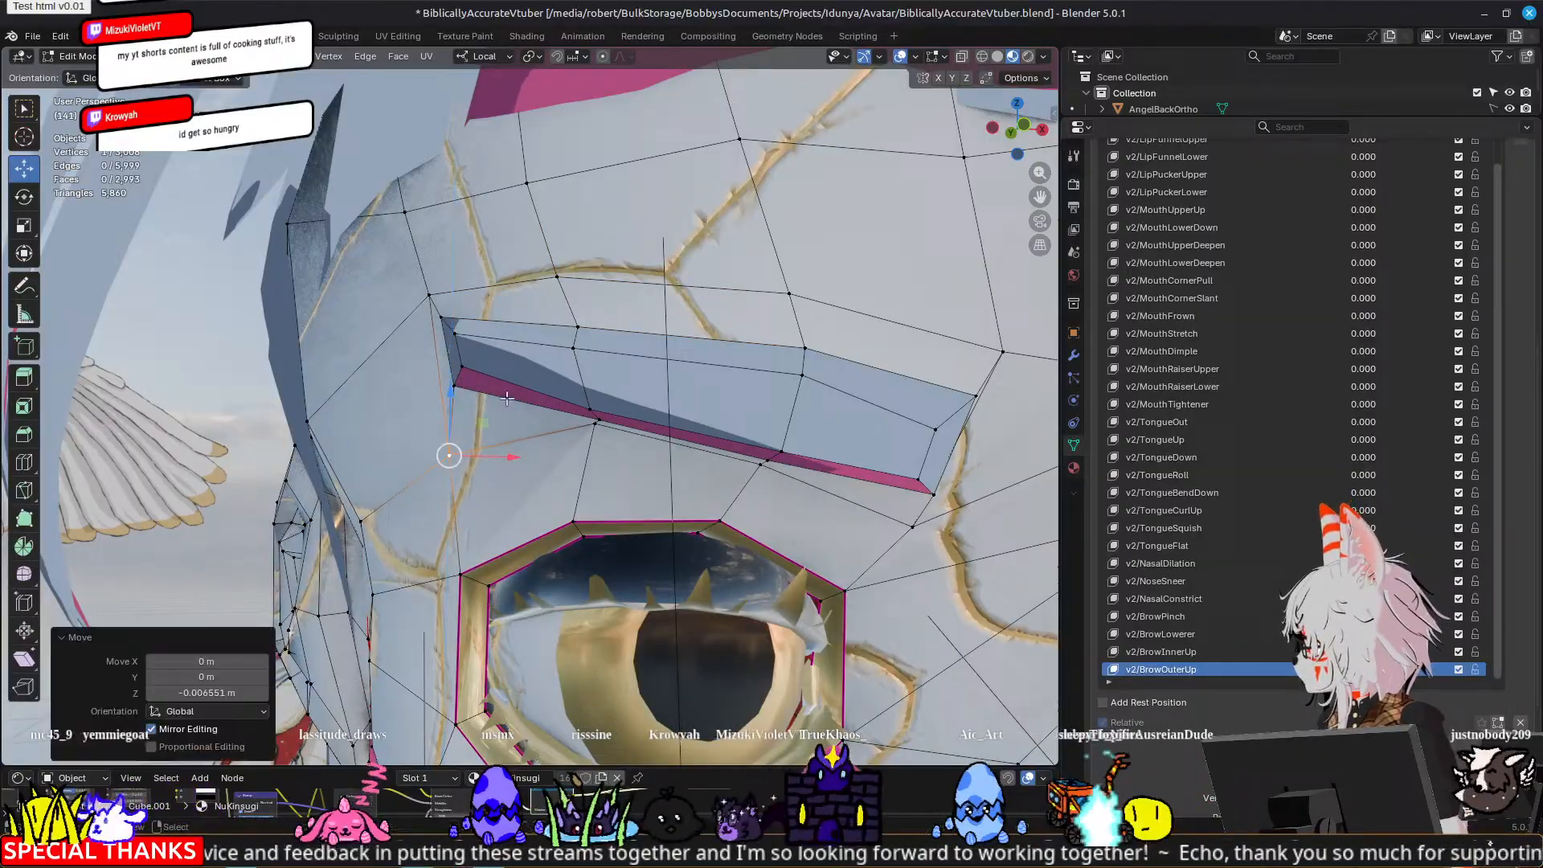
right_click(604, 421)
right_click(592, 407, "shift")
right_click(575, 350, "shift")
right_click(578, 325, "shift")
right_click(562, 281, "shift")
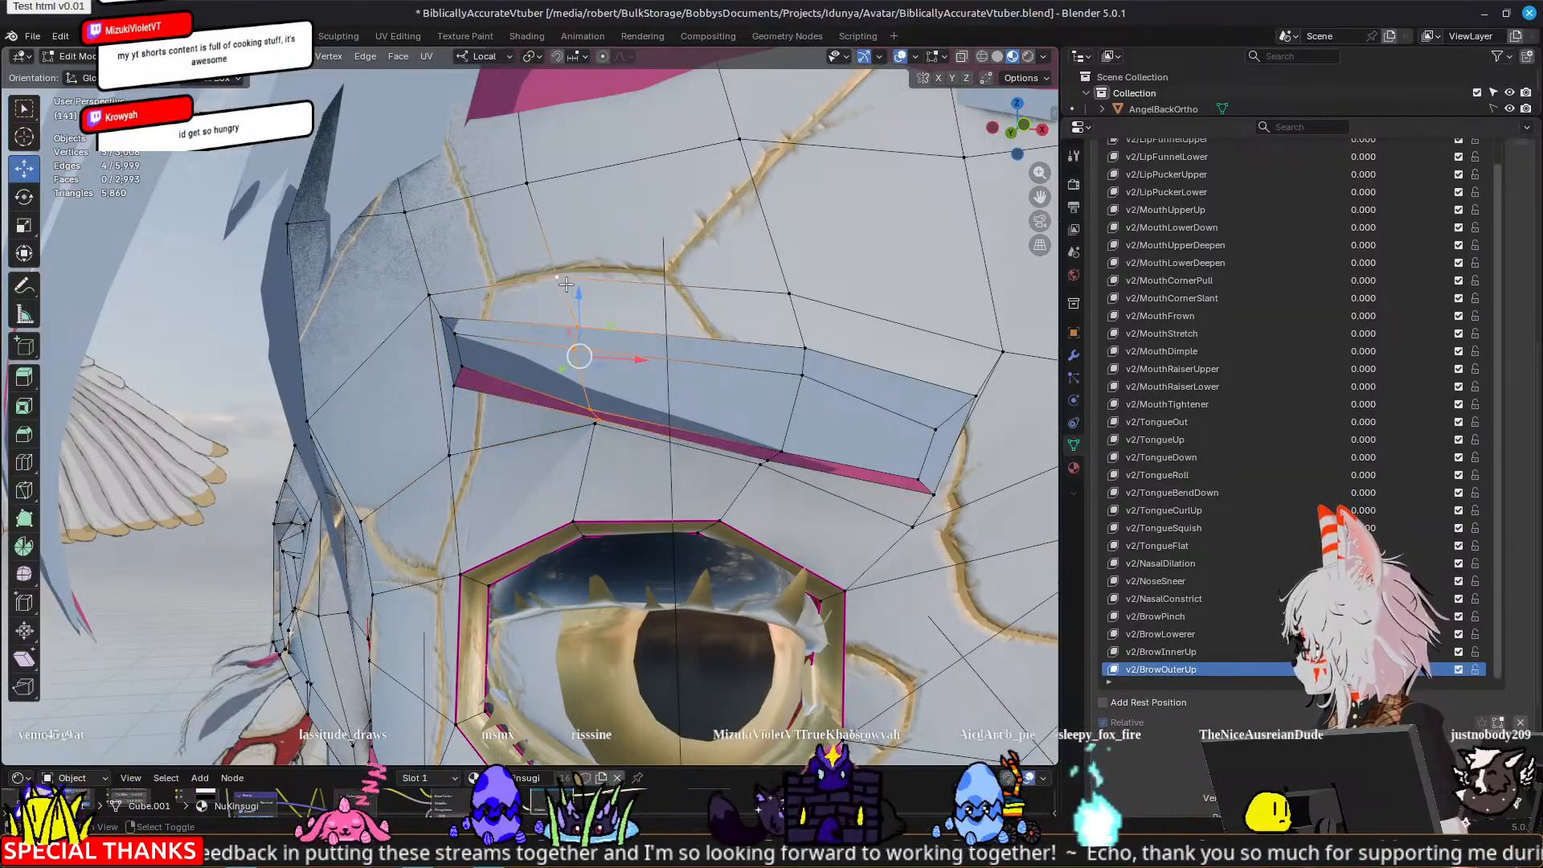
left_click_drag(577, 288, 587, 268)
Step: Scrub v2/BrowOuterUp to its maximum and back to 0 in Object Mode, examining the raised outer eyebrow from several angles
key("Tab")
scroll(696, 388, "down", 5)
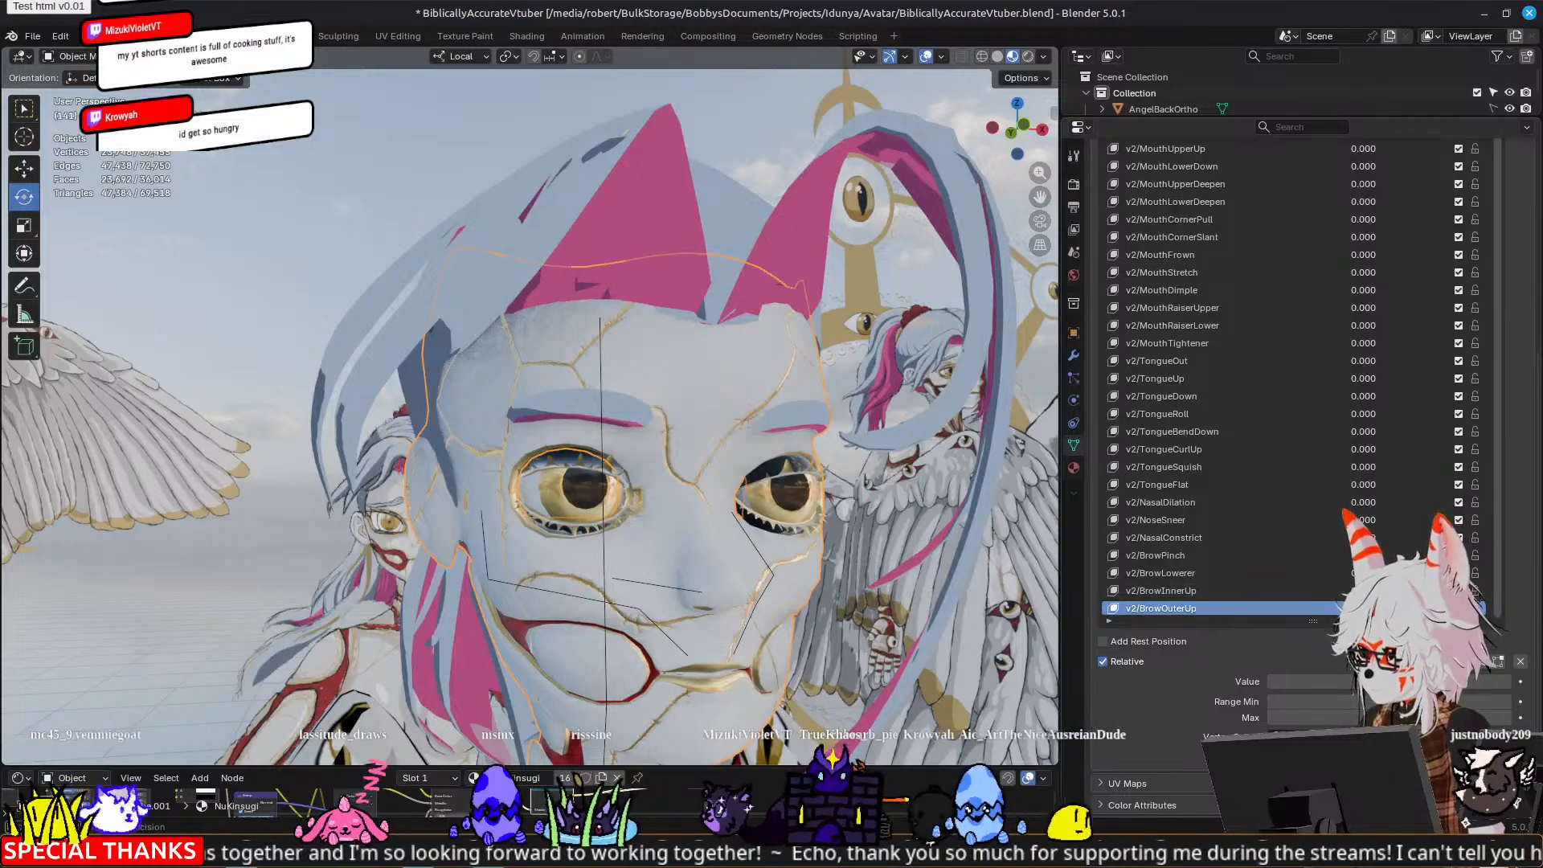
left_click_drag(1358, 682, 1511, 681)
scroll(711, 512, "down", 5)
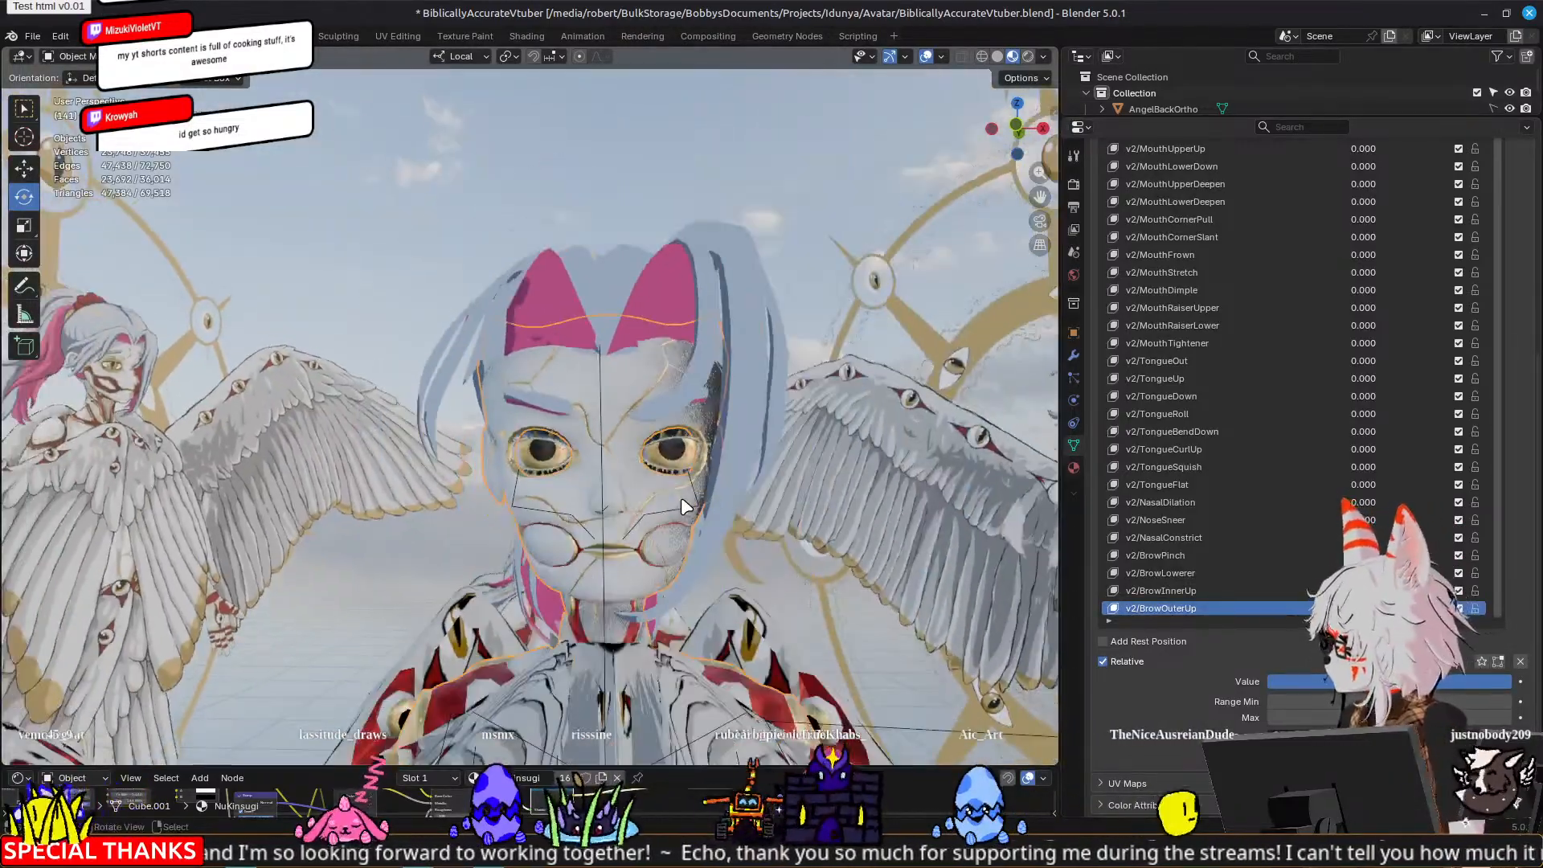
middle_click_drag(689, 509, 580, 538)
scroll(580, 539, "up", 2)
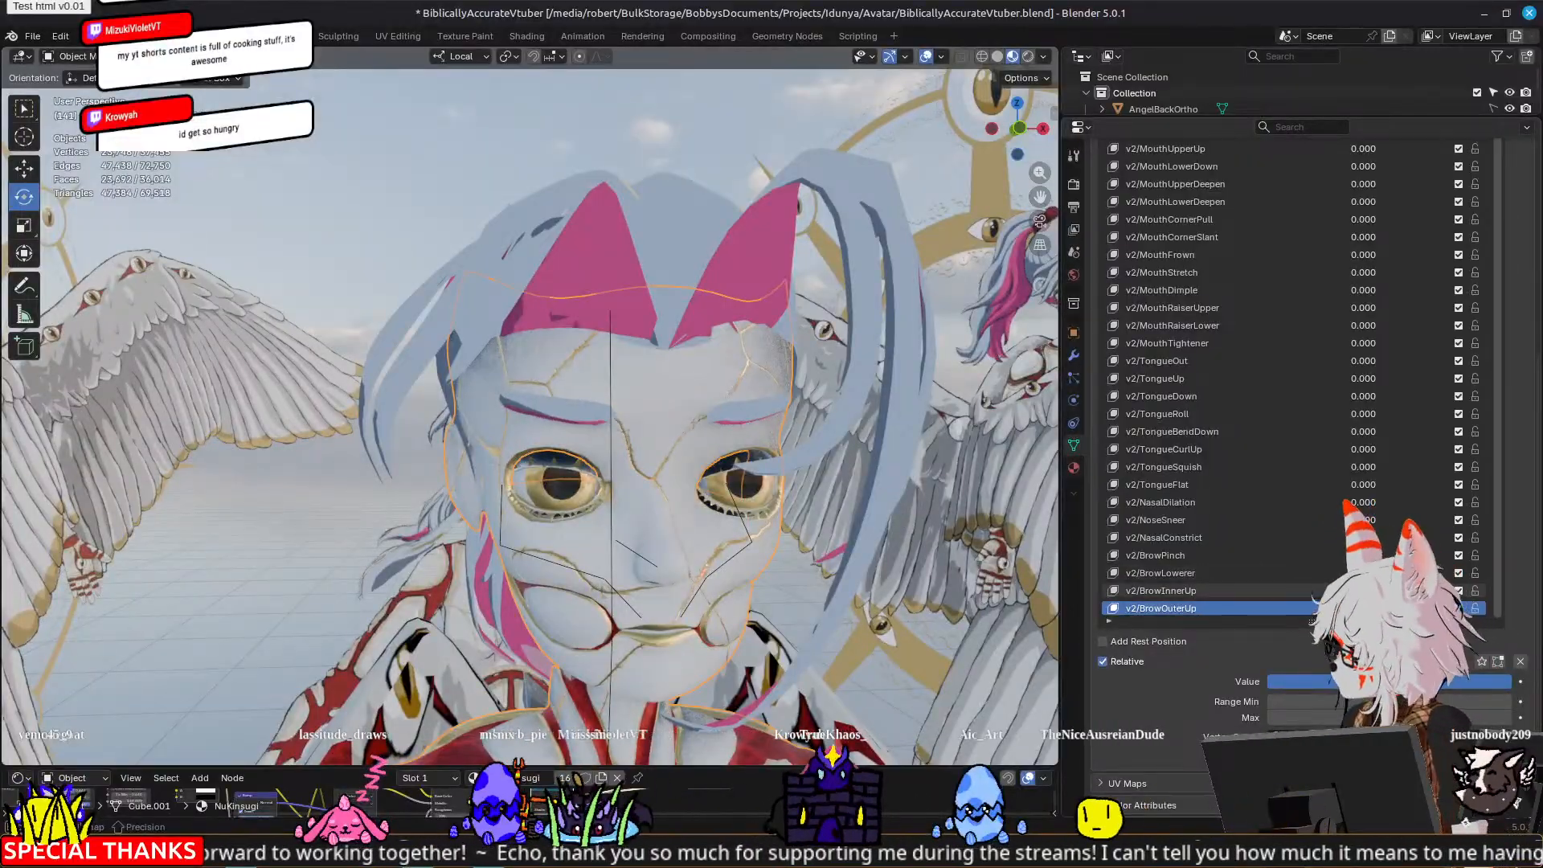
middle_click_drag(771, 579, 643, 454)
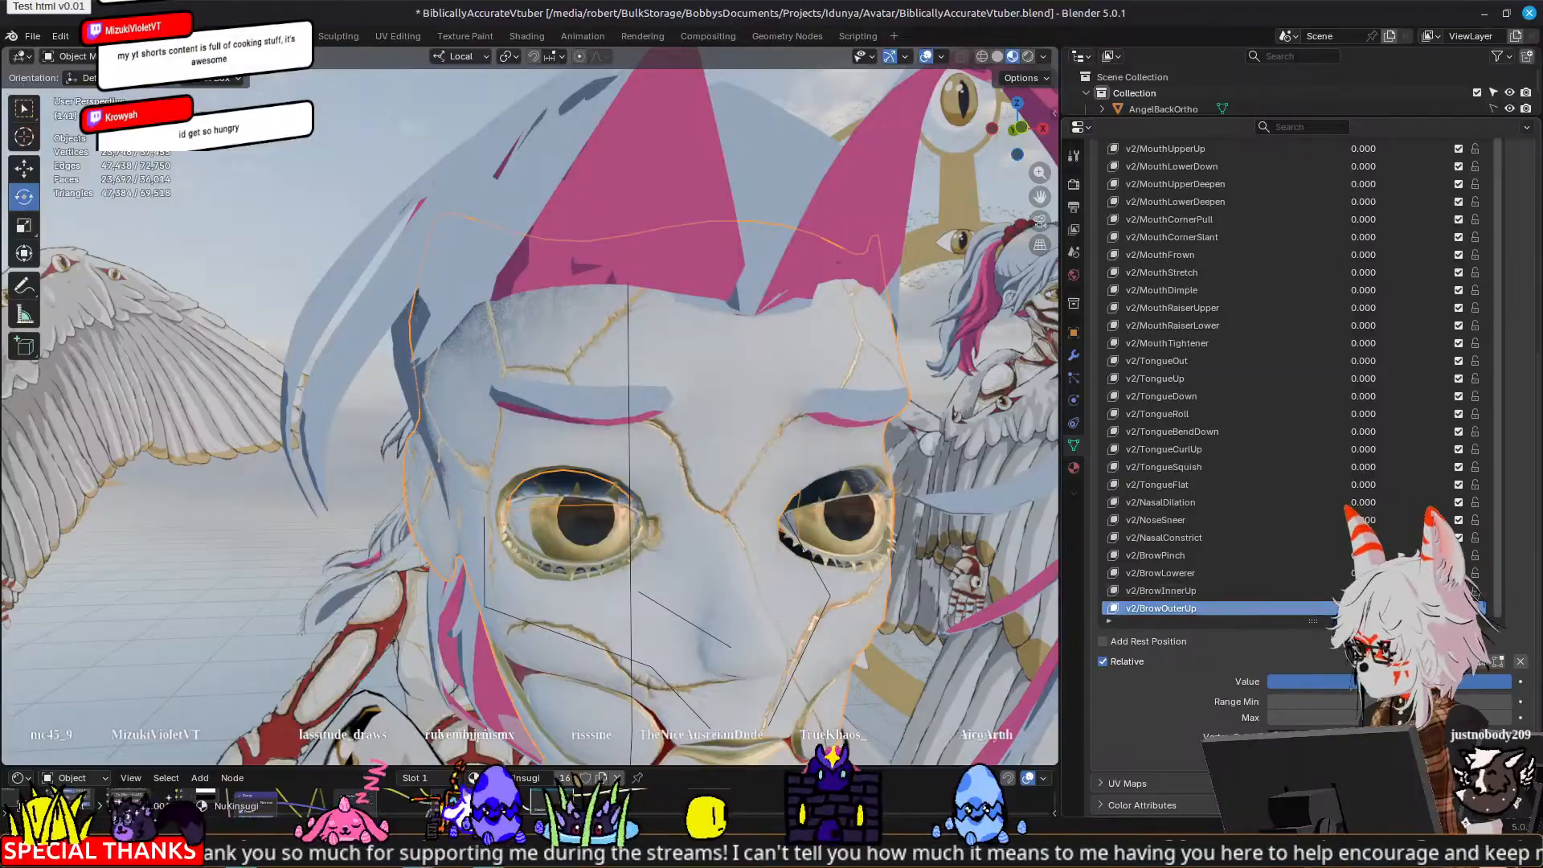
left_click_drag(1427, 682, 1270, 681)
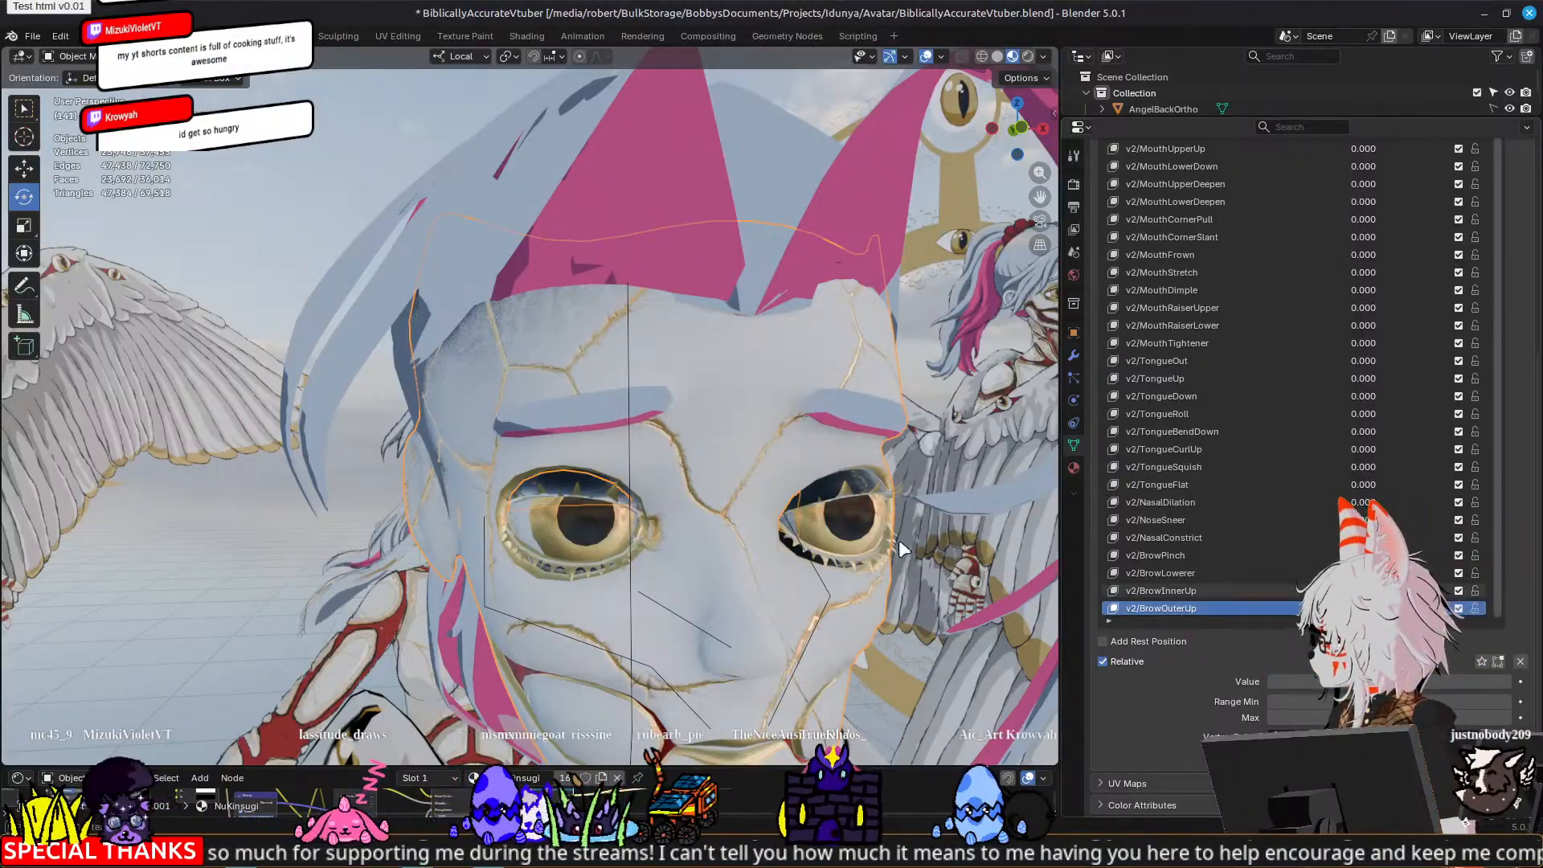
Step: Make v2/BrowInnerUp the active shape key and enter Edit Mode on the face mesh, close to the eyebrow
scroll(639, 442, "down", 3)
scroll(639, 442, "down", 2)
mouse_move(901, 523)
middle_mouse_down()
mouse_move(843, 528)
mouse_move(914, 532)
middle_mouse_up()
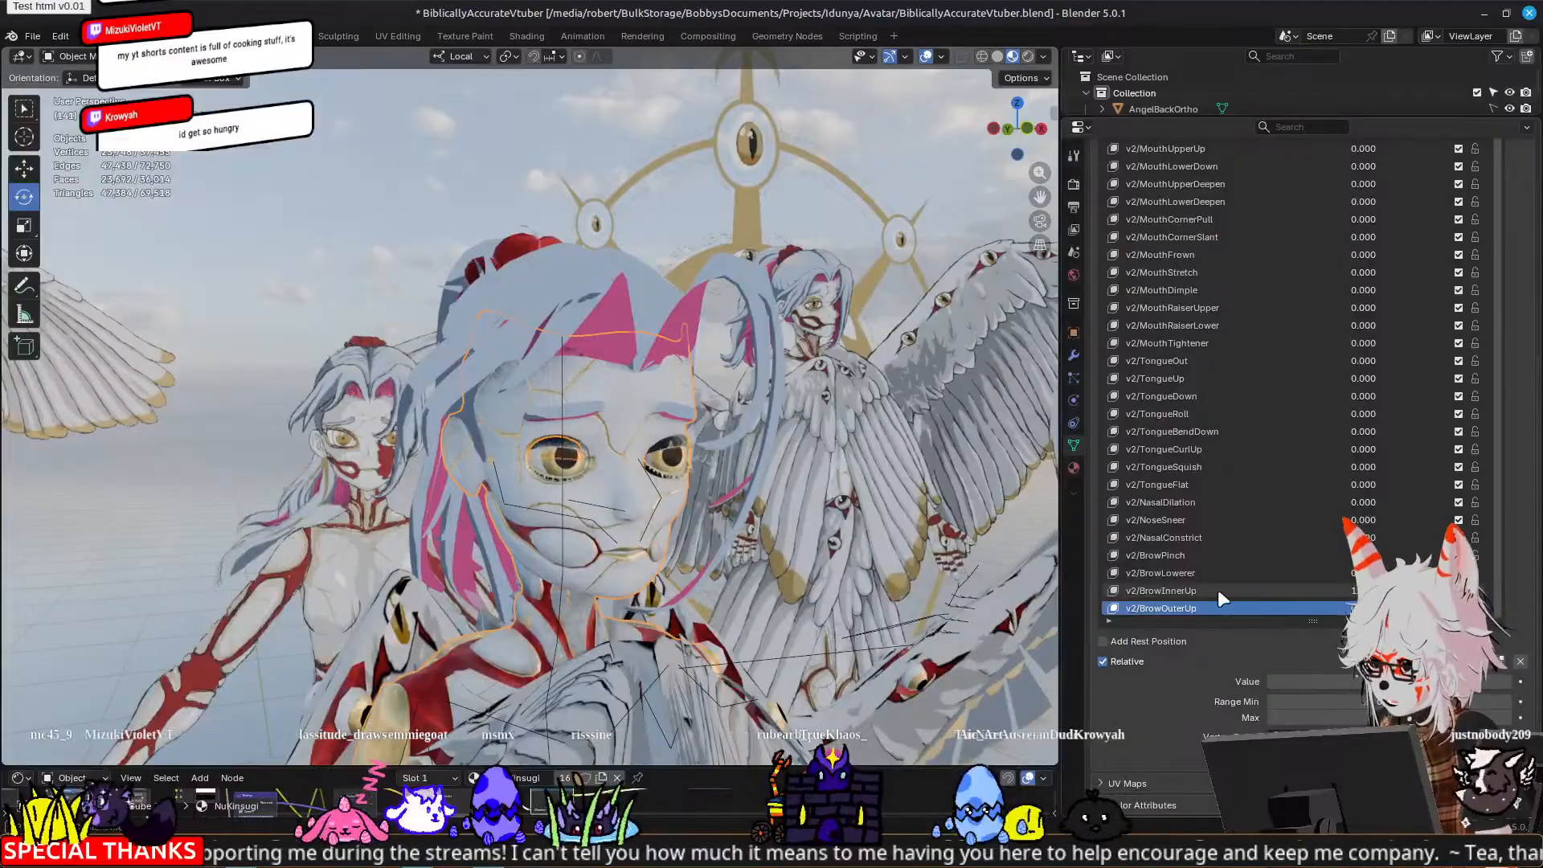
left_click(1219, 592)
scroll(577, 389, "up", 5)
key("Tab")
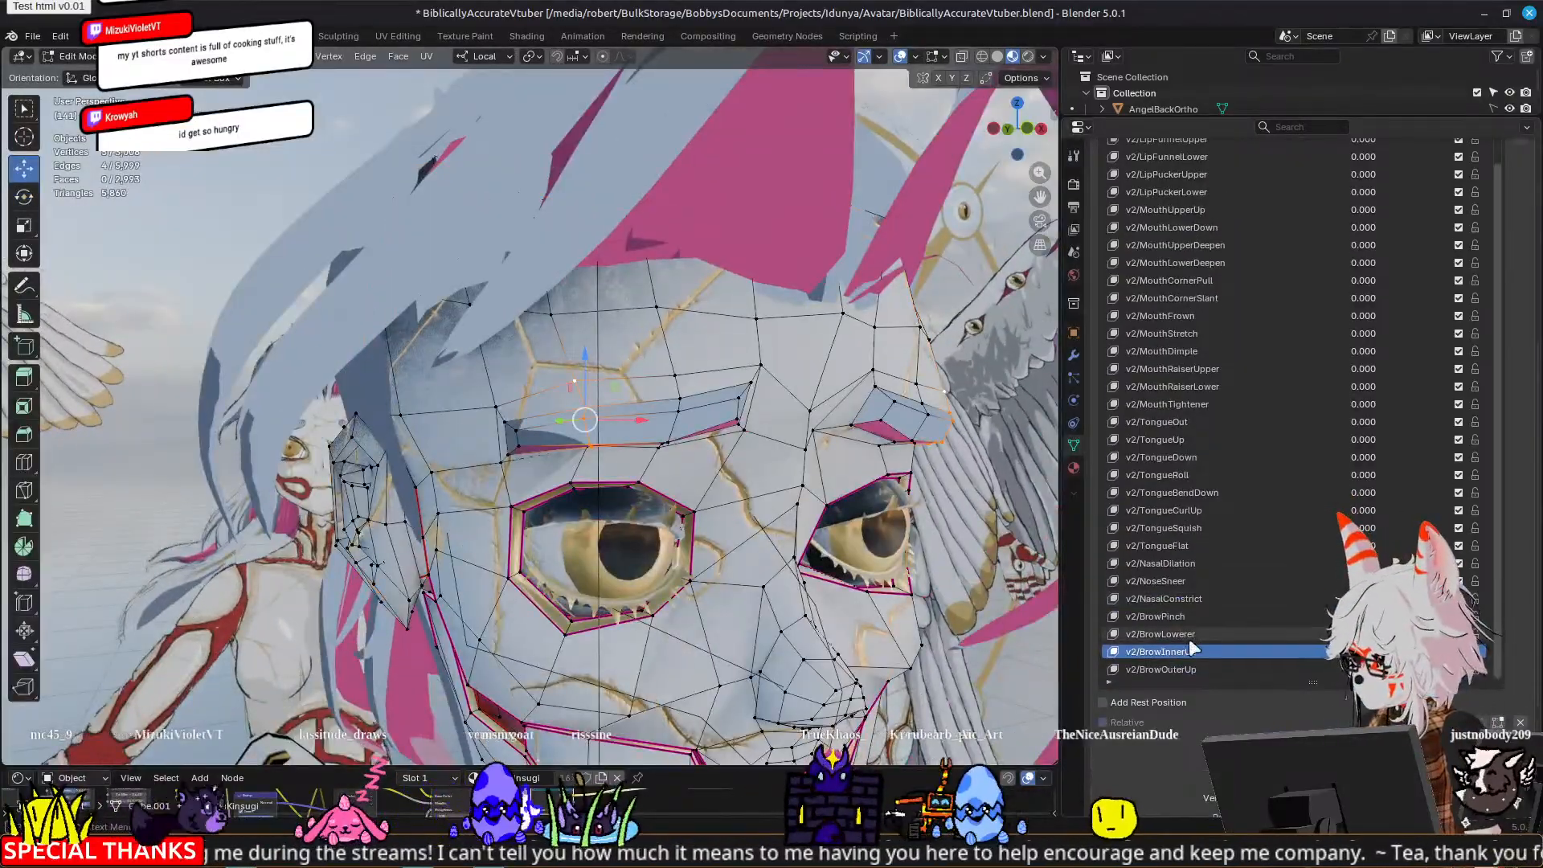
middle_click_drag(688, 399, 633, 394)
scroll(633, 394, "up", 3)
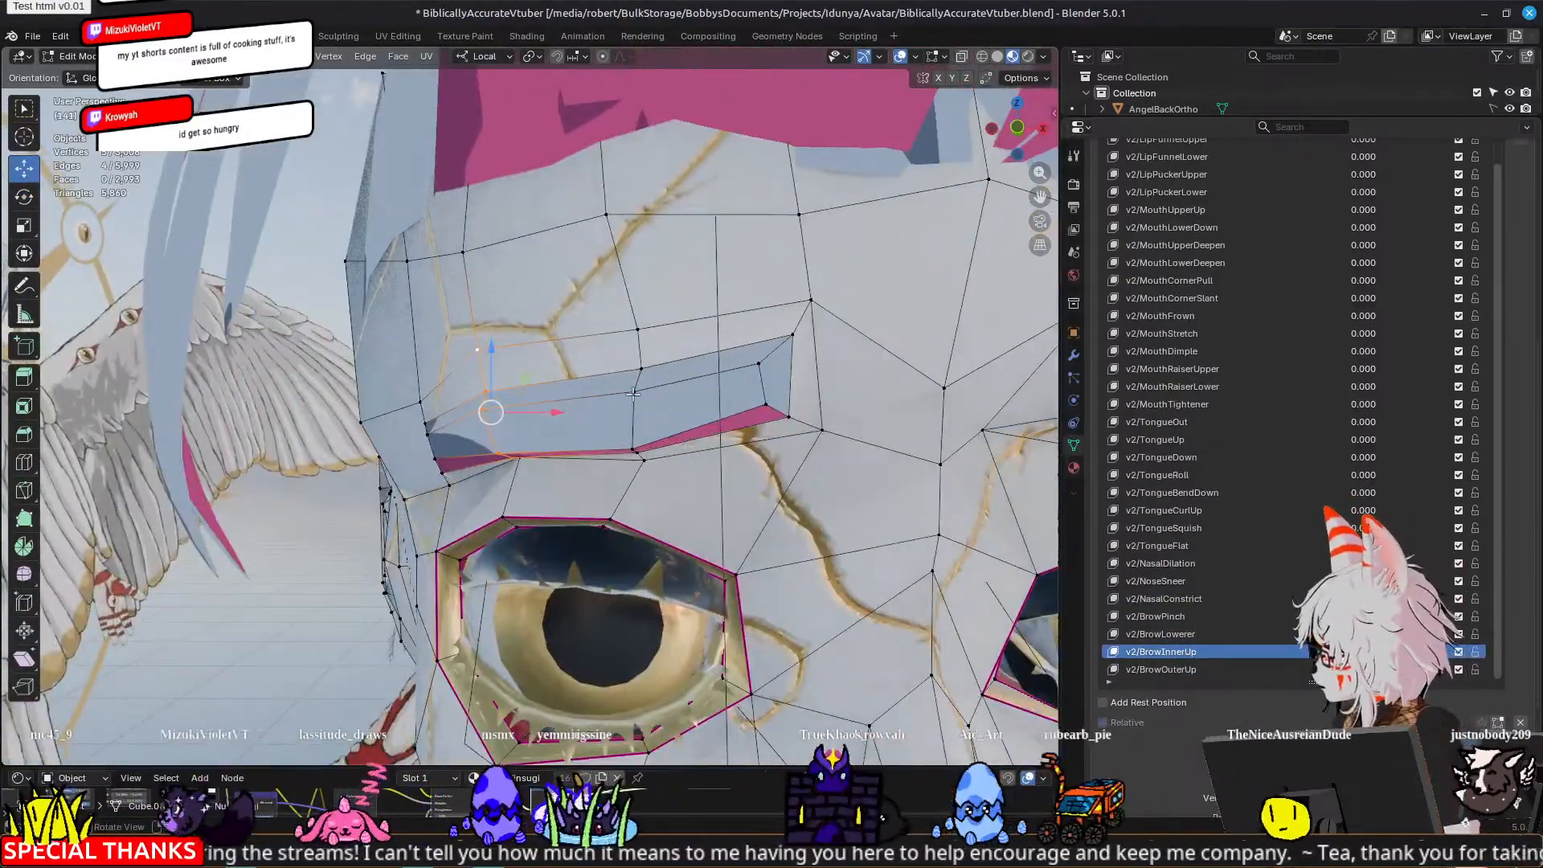
Step: Raise the column of vertices across the middle of the eyebrow, including the one just above it, about 0.0028 m along Z
left_click(634, 394)
left_click(641, 371, "shift")
left_click(633, 448, "shift")
left_click(644, 461, "shift")
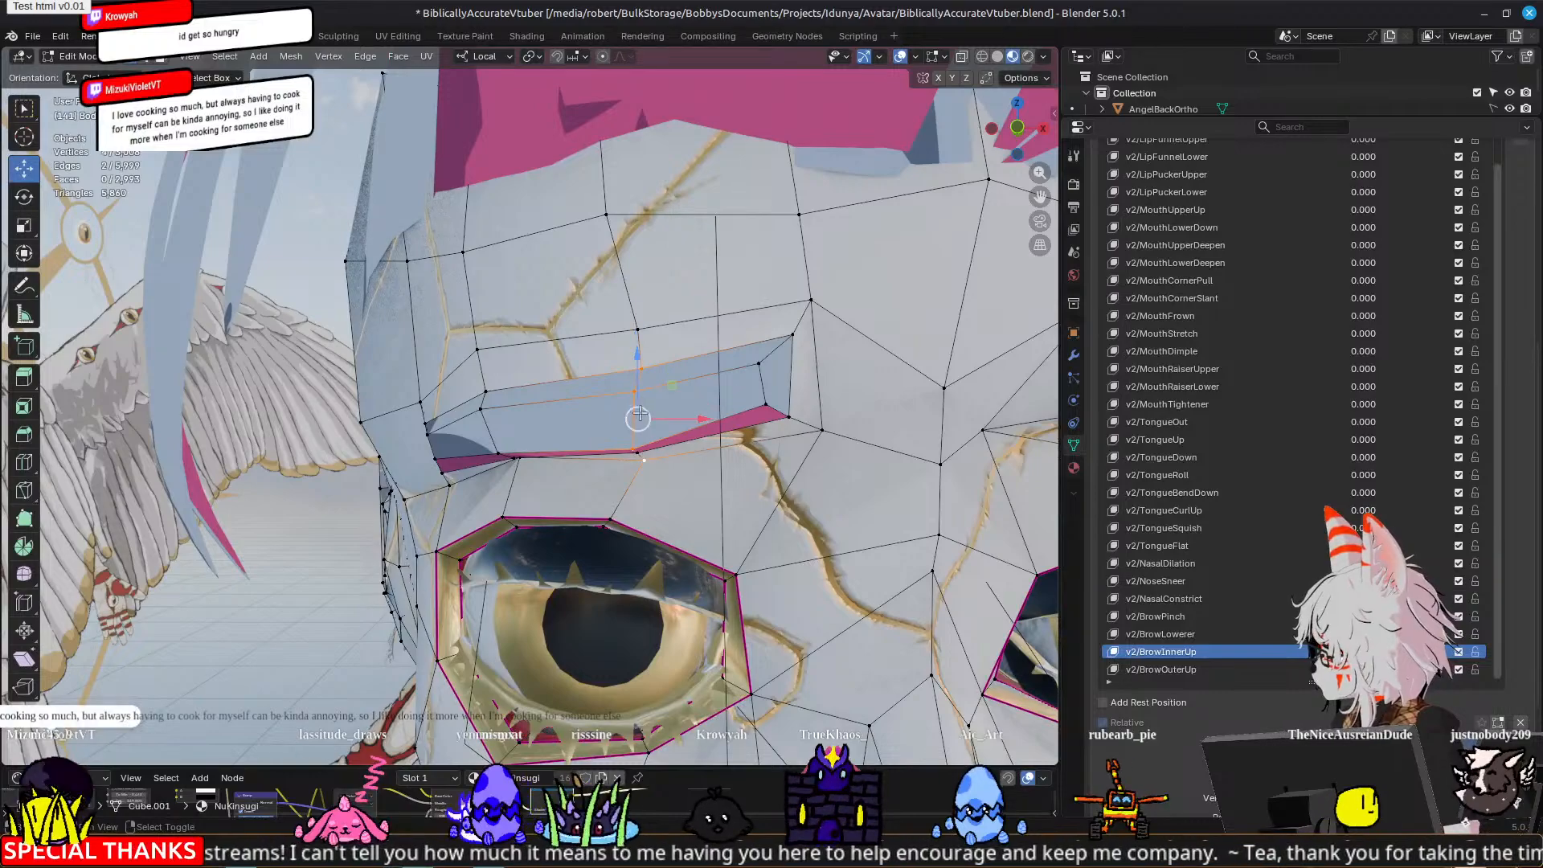
left_click(642, 458, "shift")
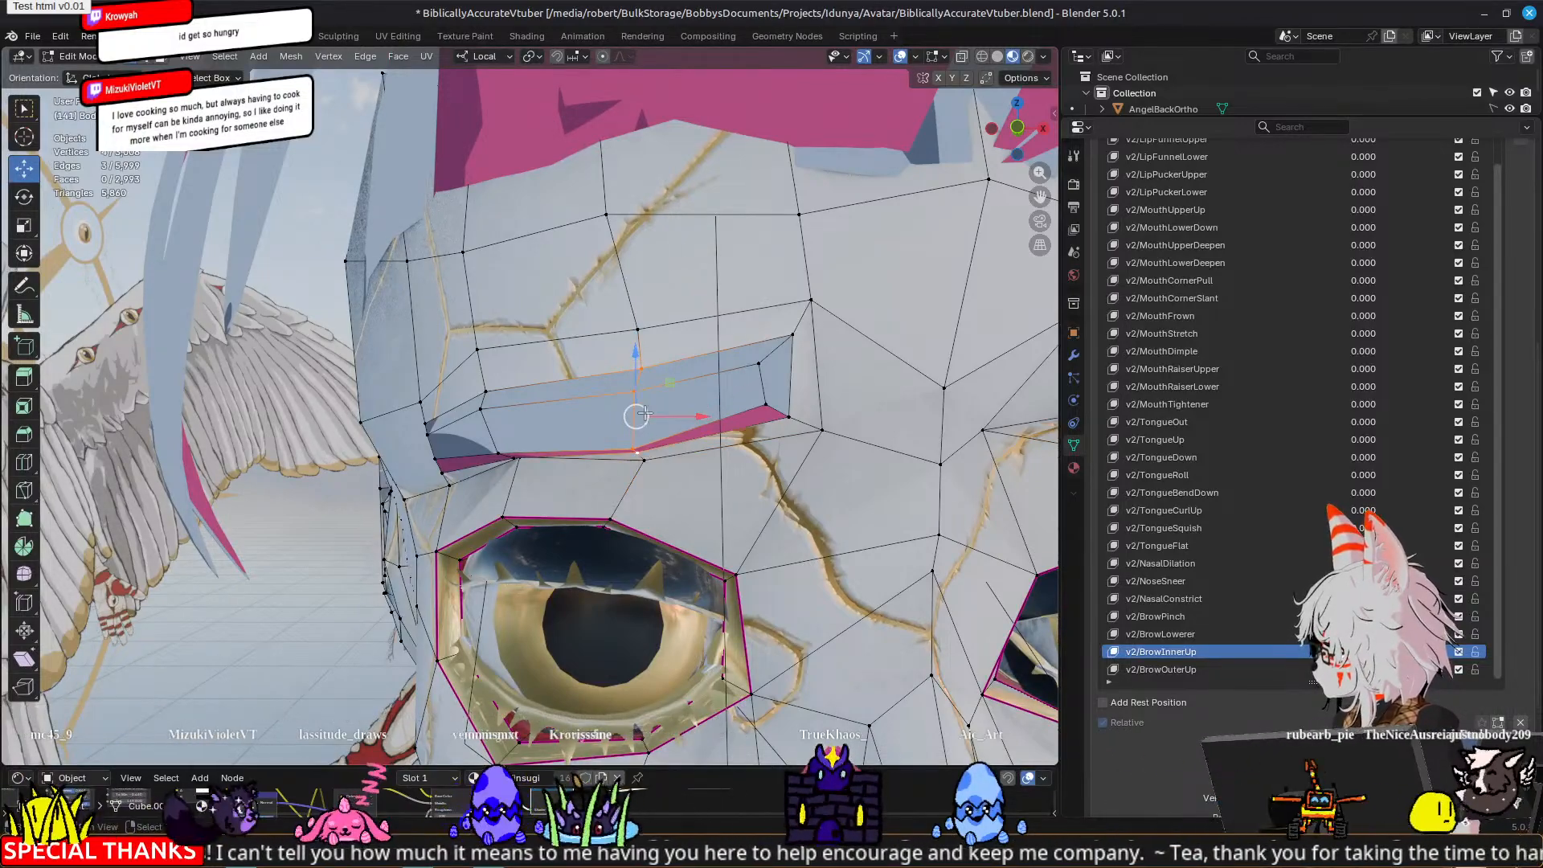
left_click(638, 328, "shift")
key("g")
key("z")
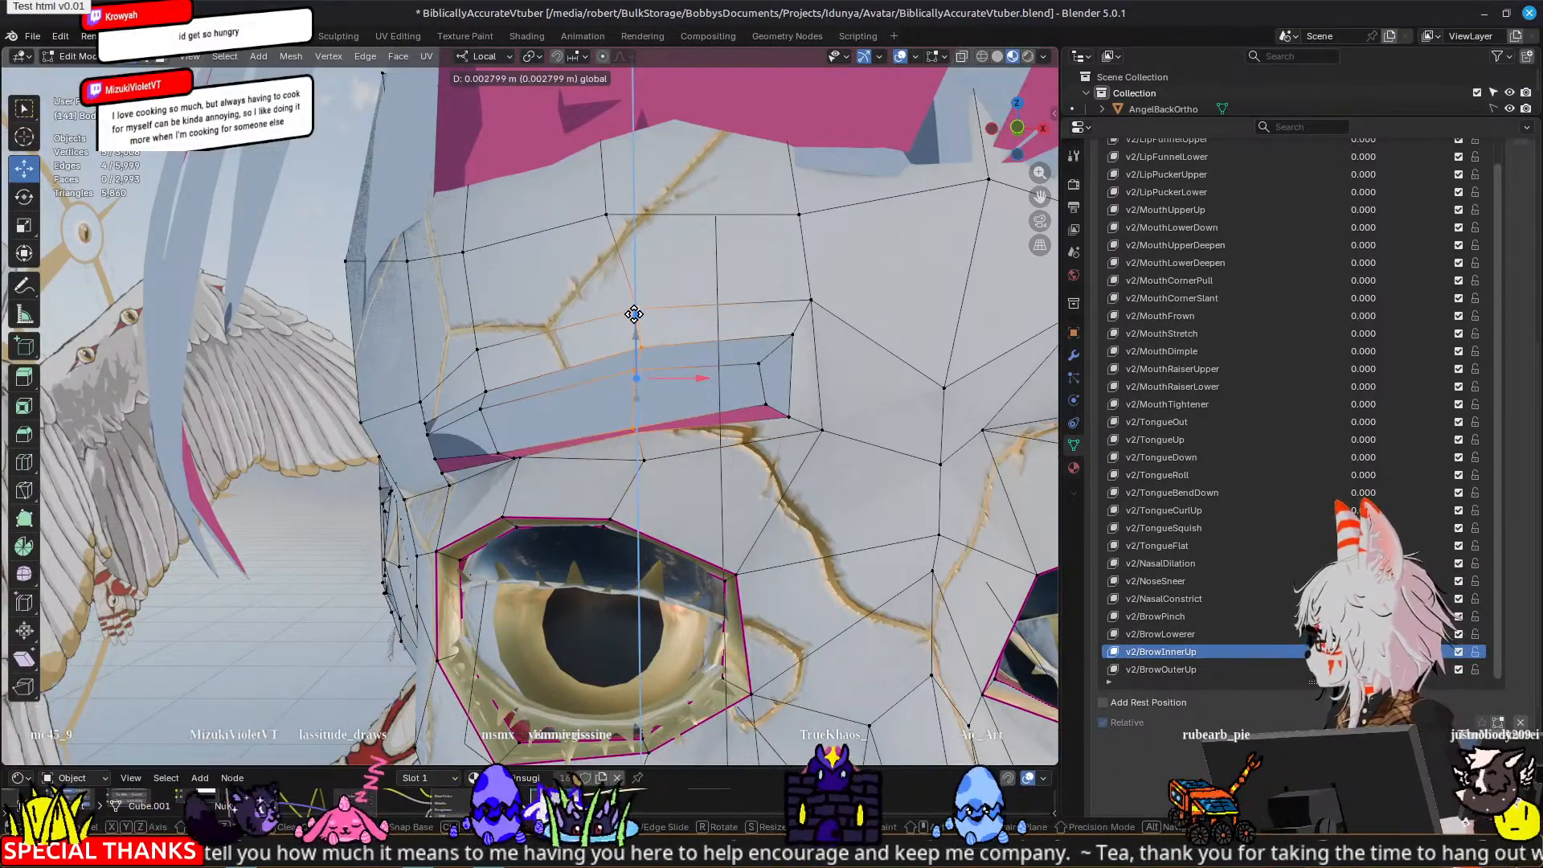
left_click_drag(635, 314, 634, 313)
Step: Raise the eyebrow's inner-end vertices and the vertex below them about 0.0022 m along Z, and raise them slightly more with the vertex above
left_click(766, 405)
left_click(758, 364, "shift")
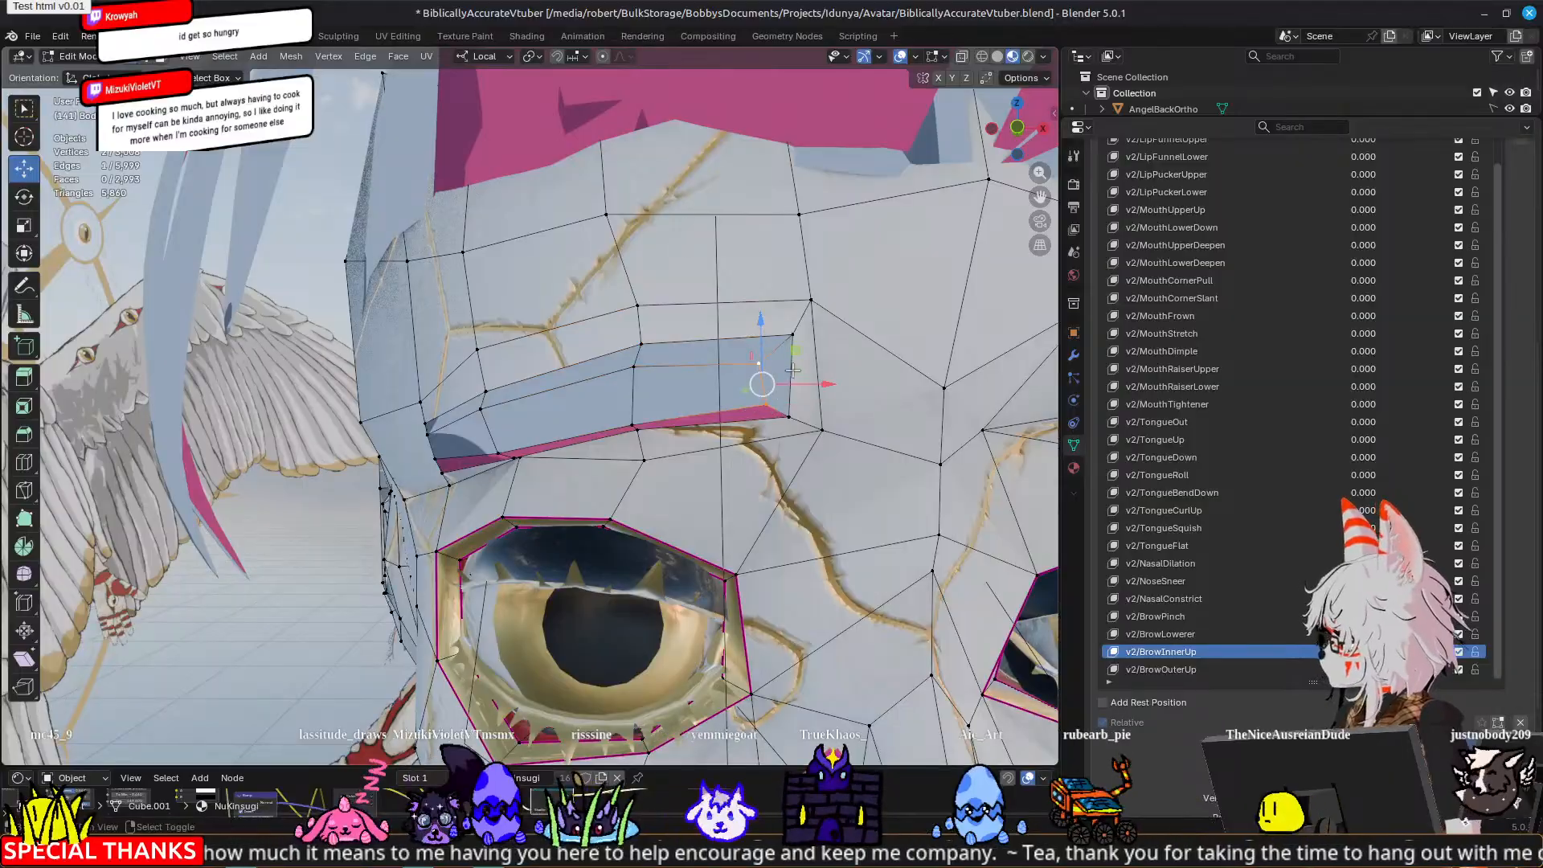
left_click(792, 334, "shift")
left_click(788, 416, "shift")
left_click(809, 302, "shift")
left_click(822, 431, "shift")
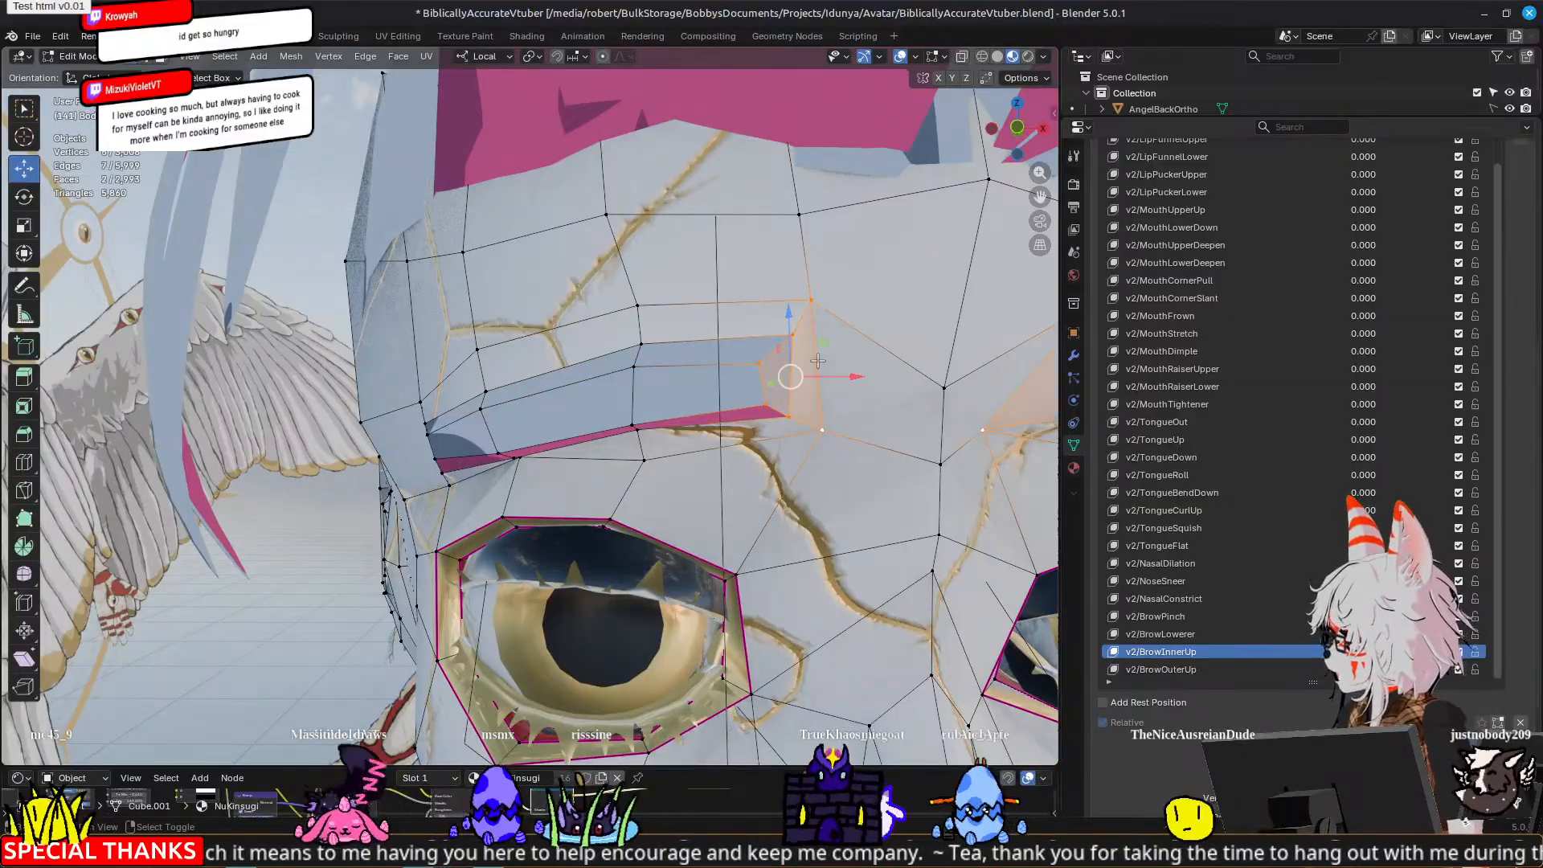
left_click_drag(782, 319, 786, 310)
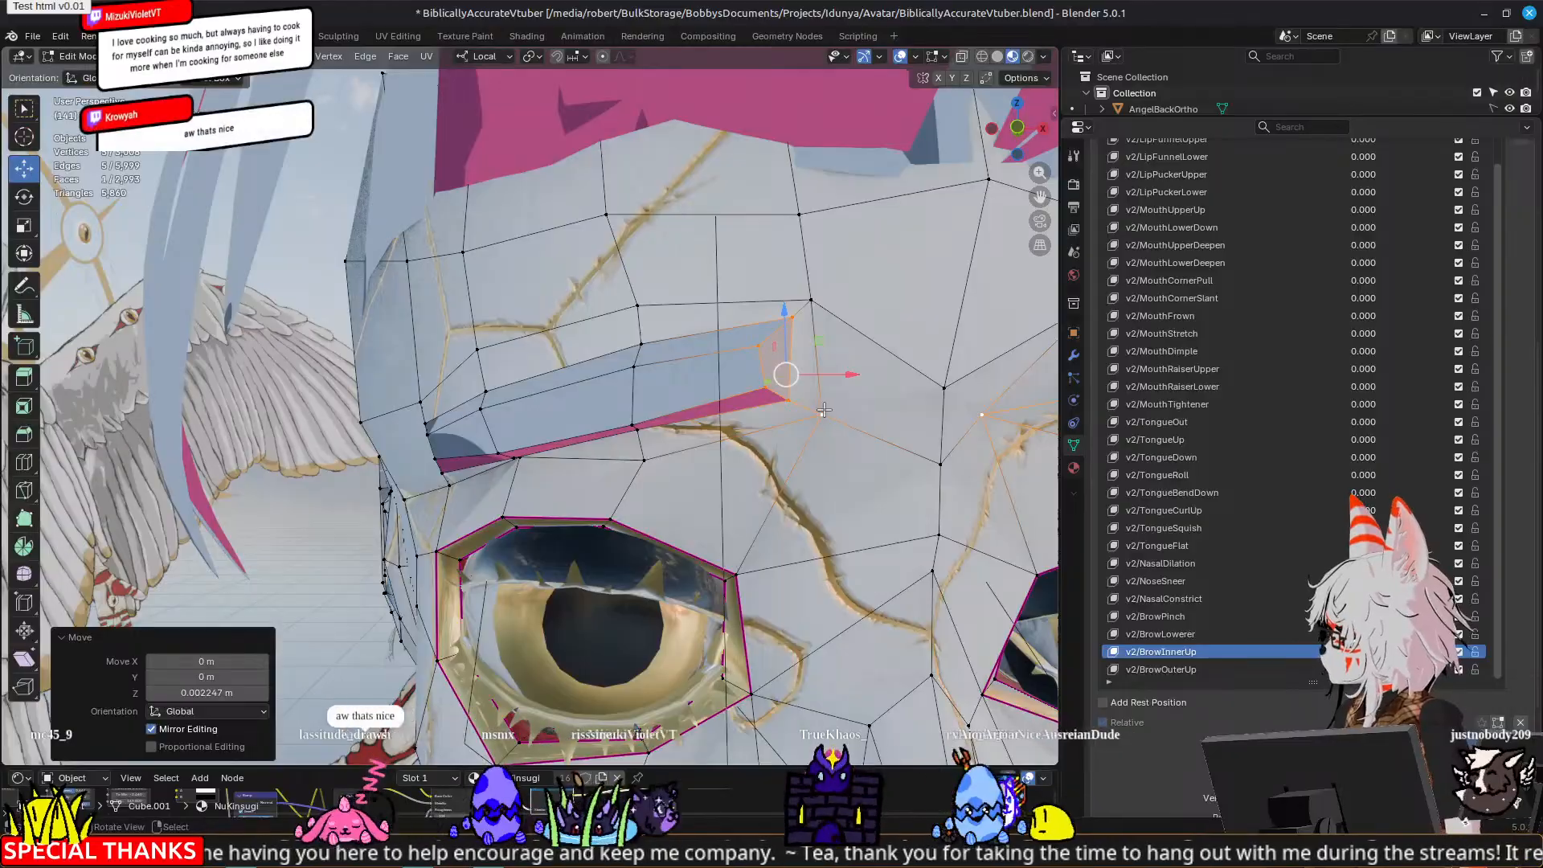
left_click(811, 301, "shift")
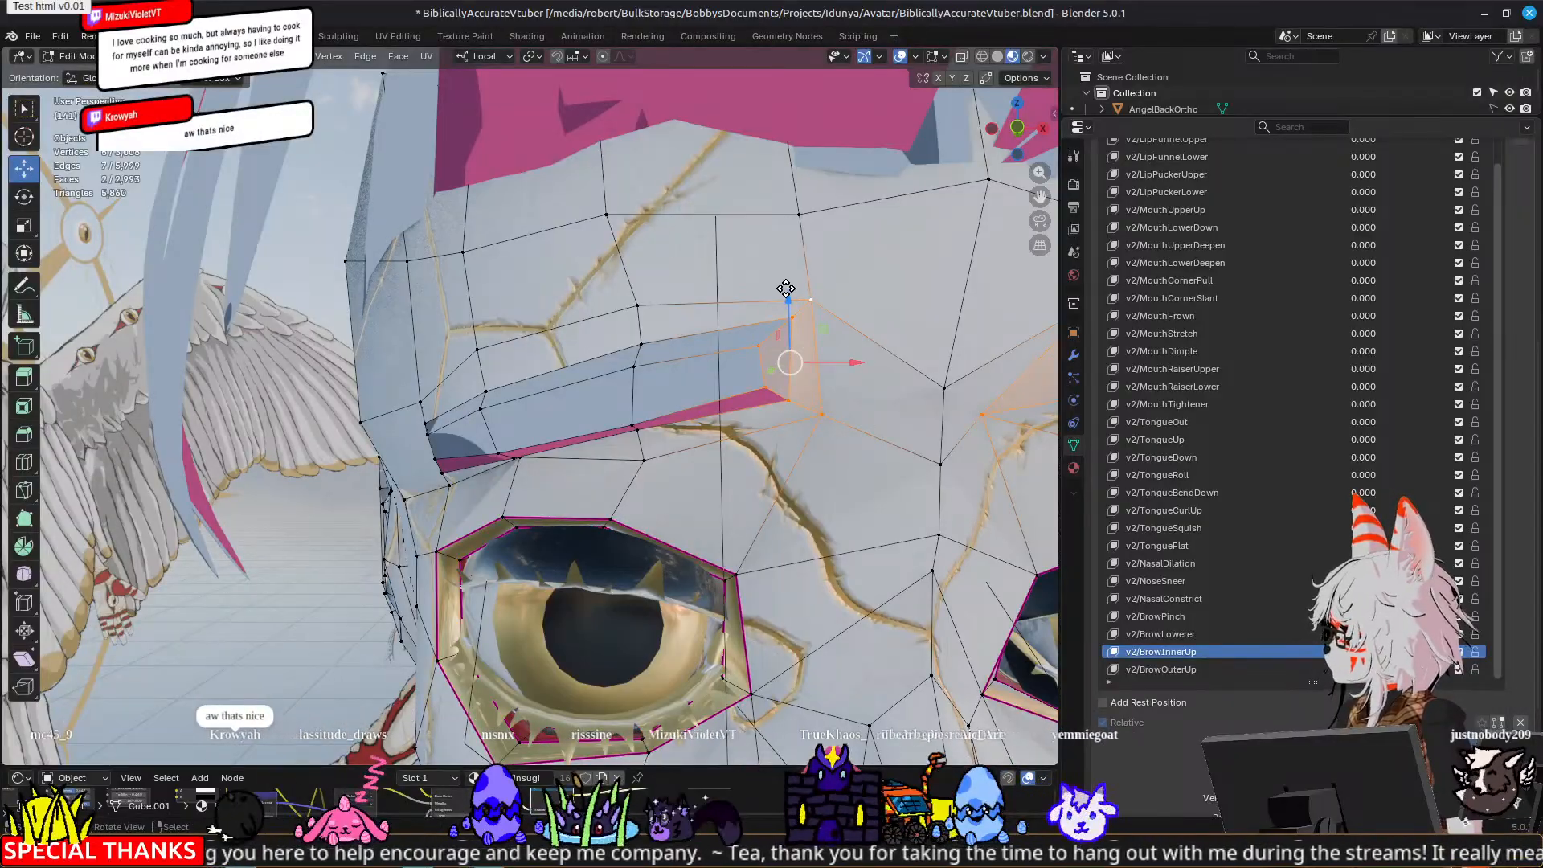
left_click_drag(786, 288, 785, 289)
Step: Scrub v2/BrowInnerUp between 0 and its maximum in Object Mode, examining the raised inner eyebrows on the face from several angles
key("Tab")
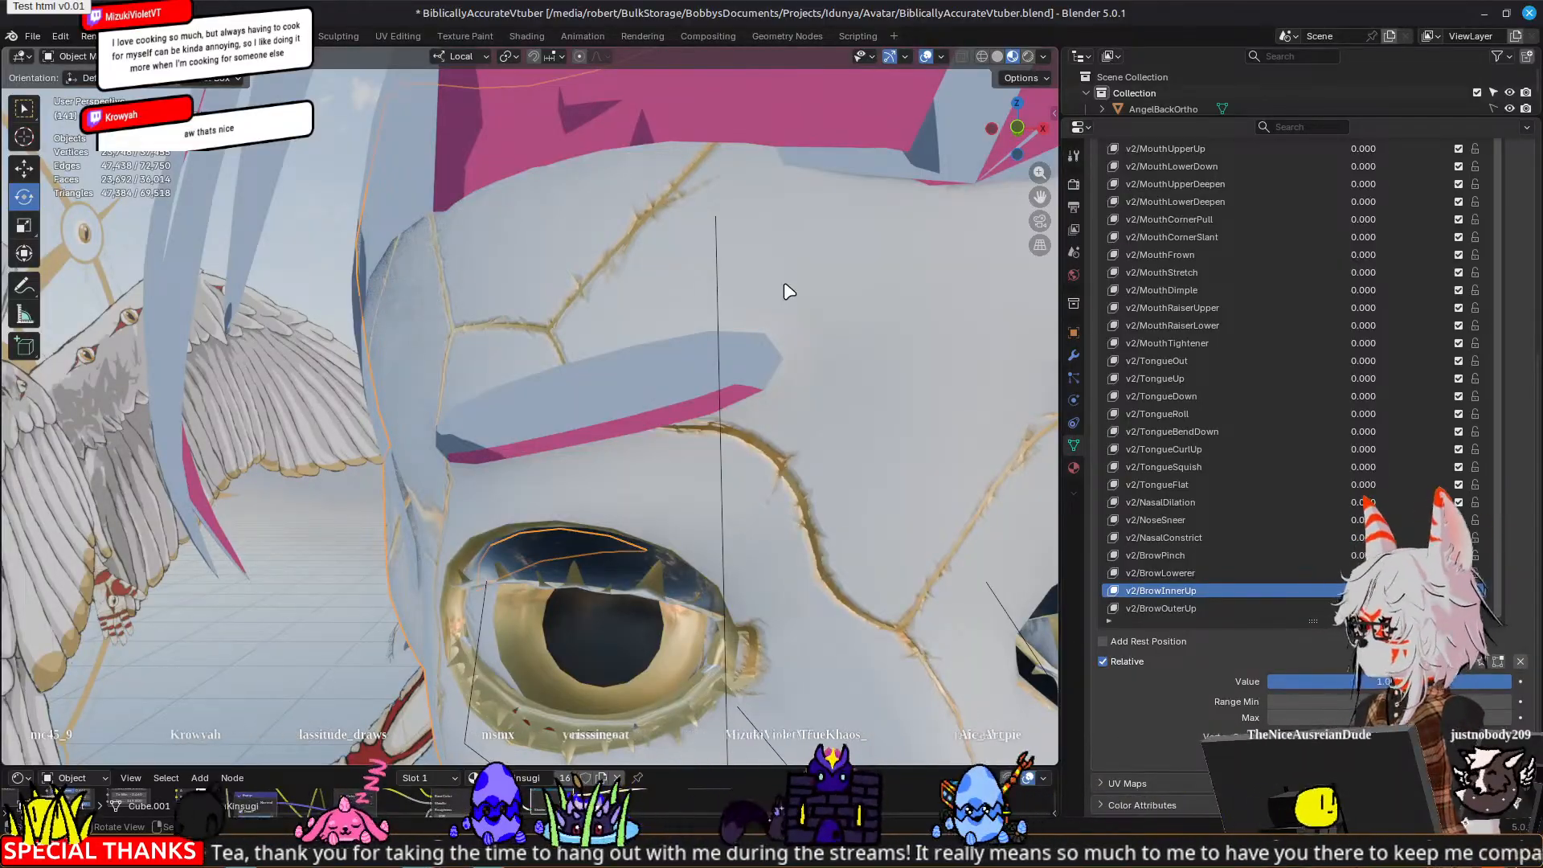
left_click_drag(1374, 591, 1269, 591)
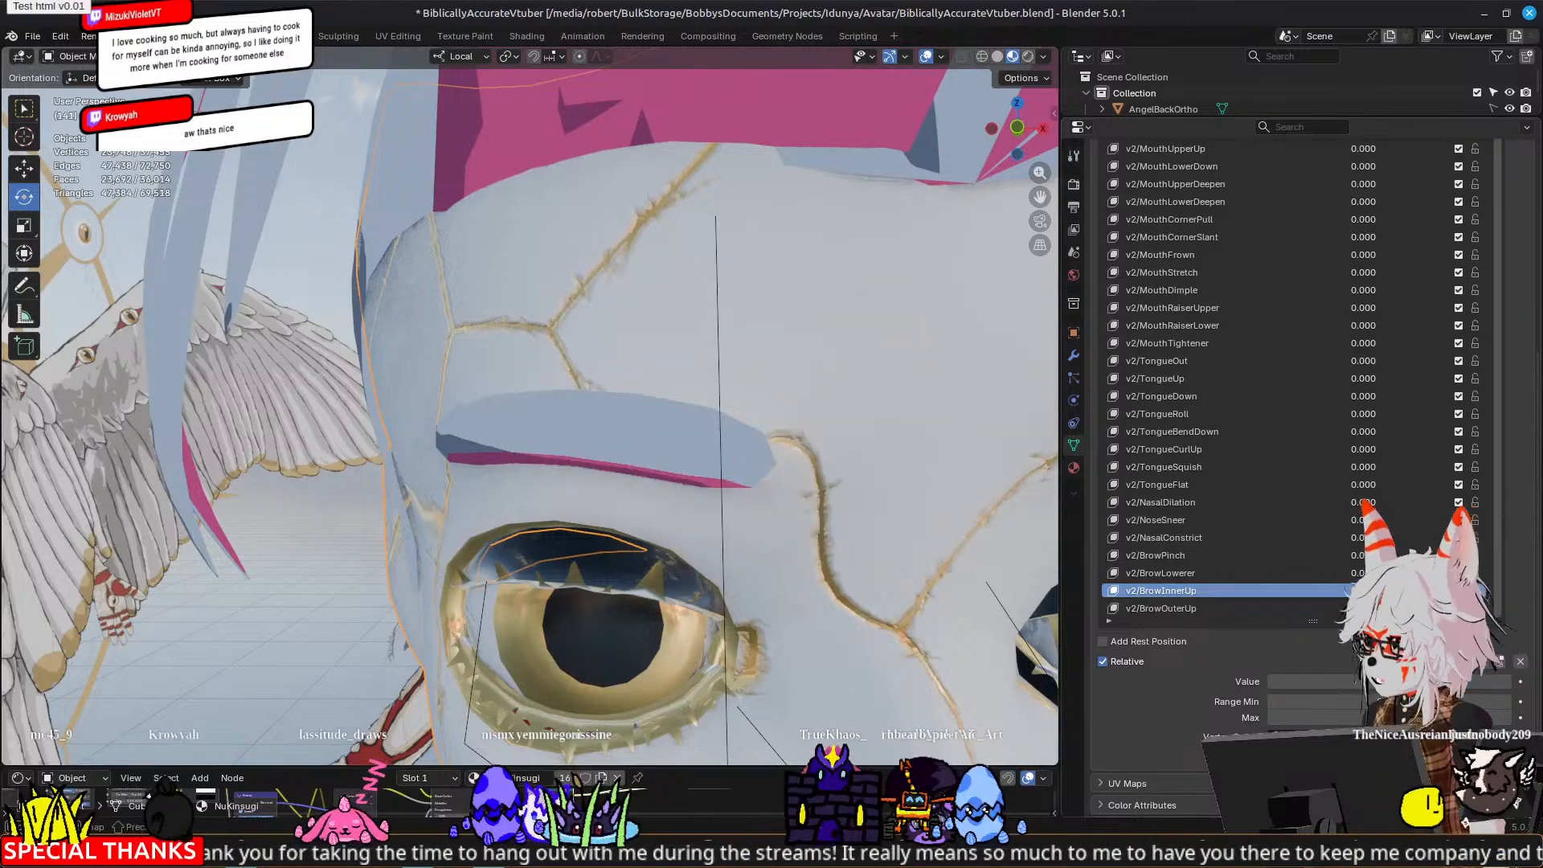
scroll(678, 407, "down", 8)
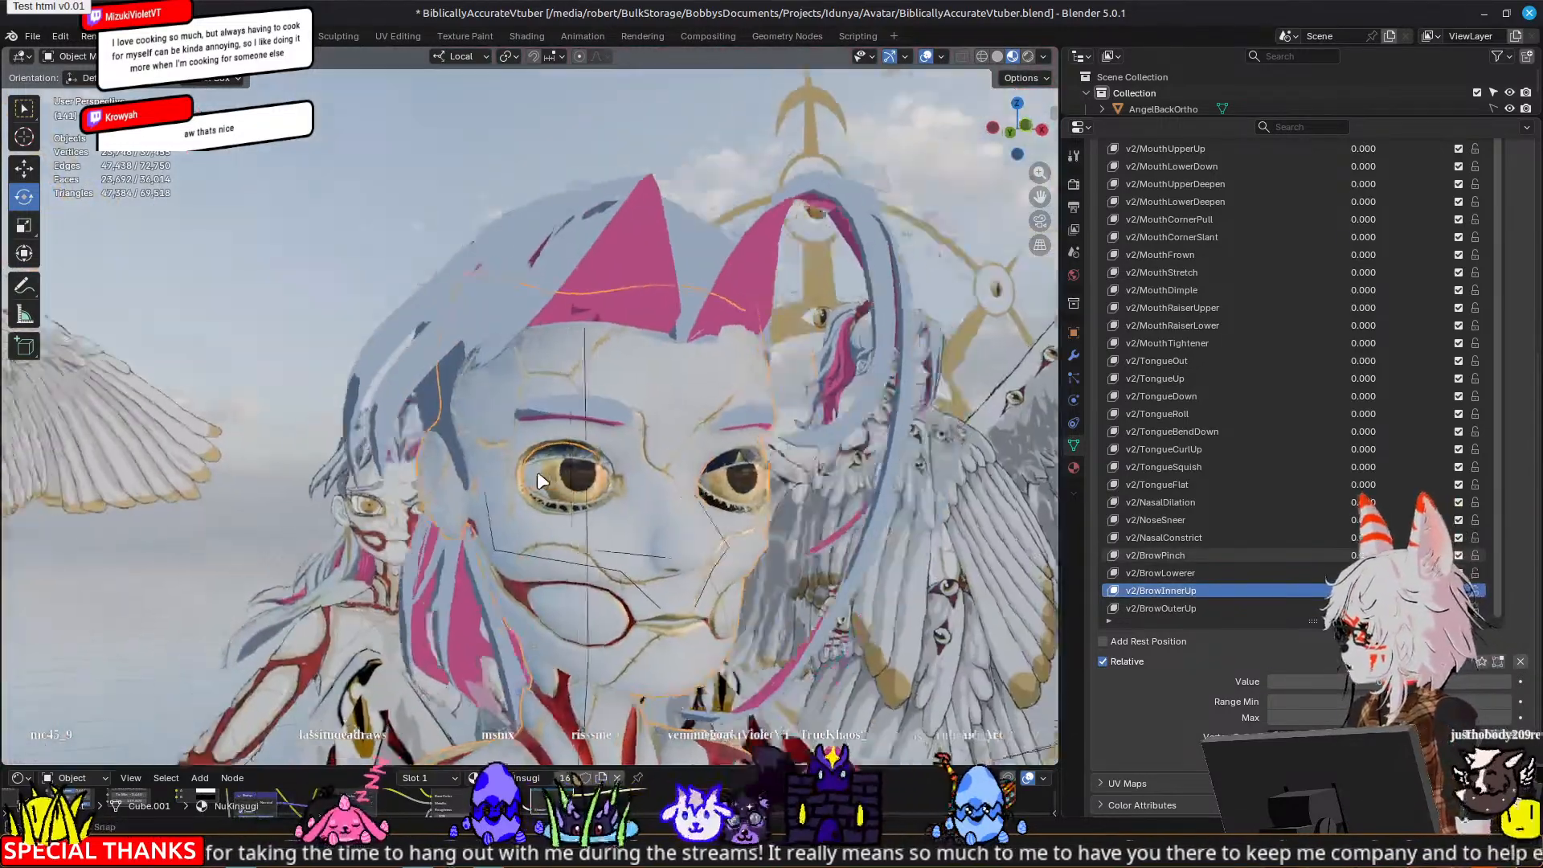
left_click_drag(1364, 591, 1463, 590)
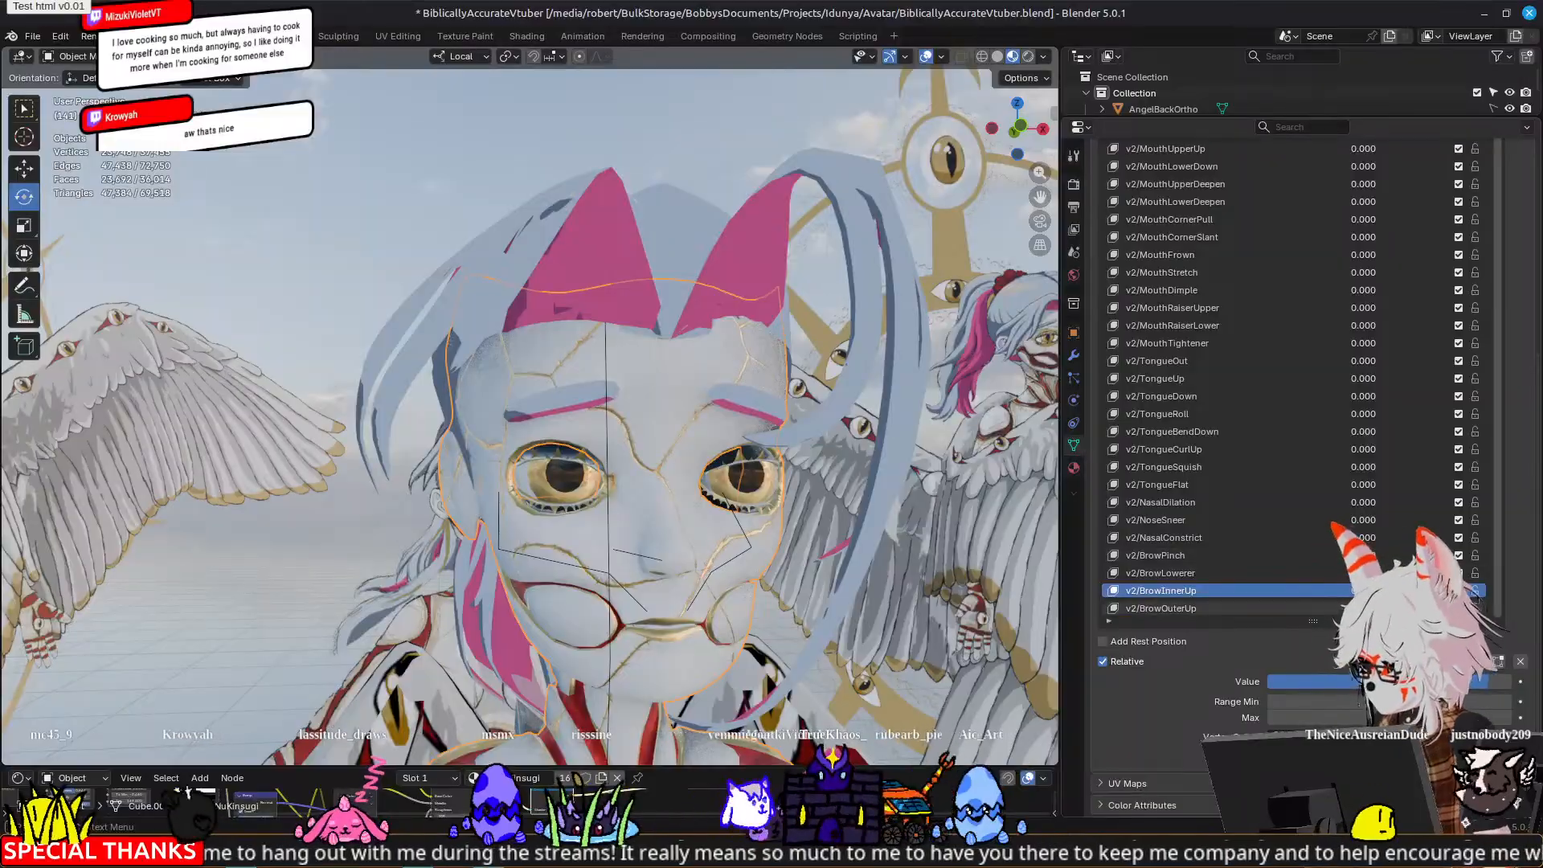
left_click_drag(1365, 591, 1411, 591)
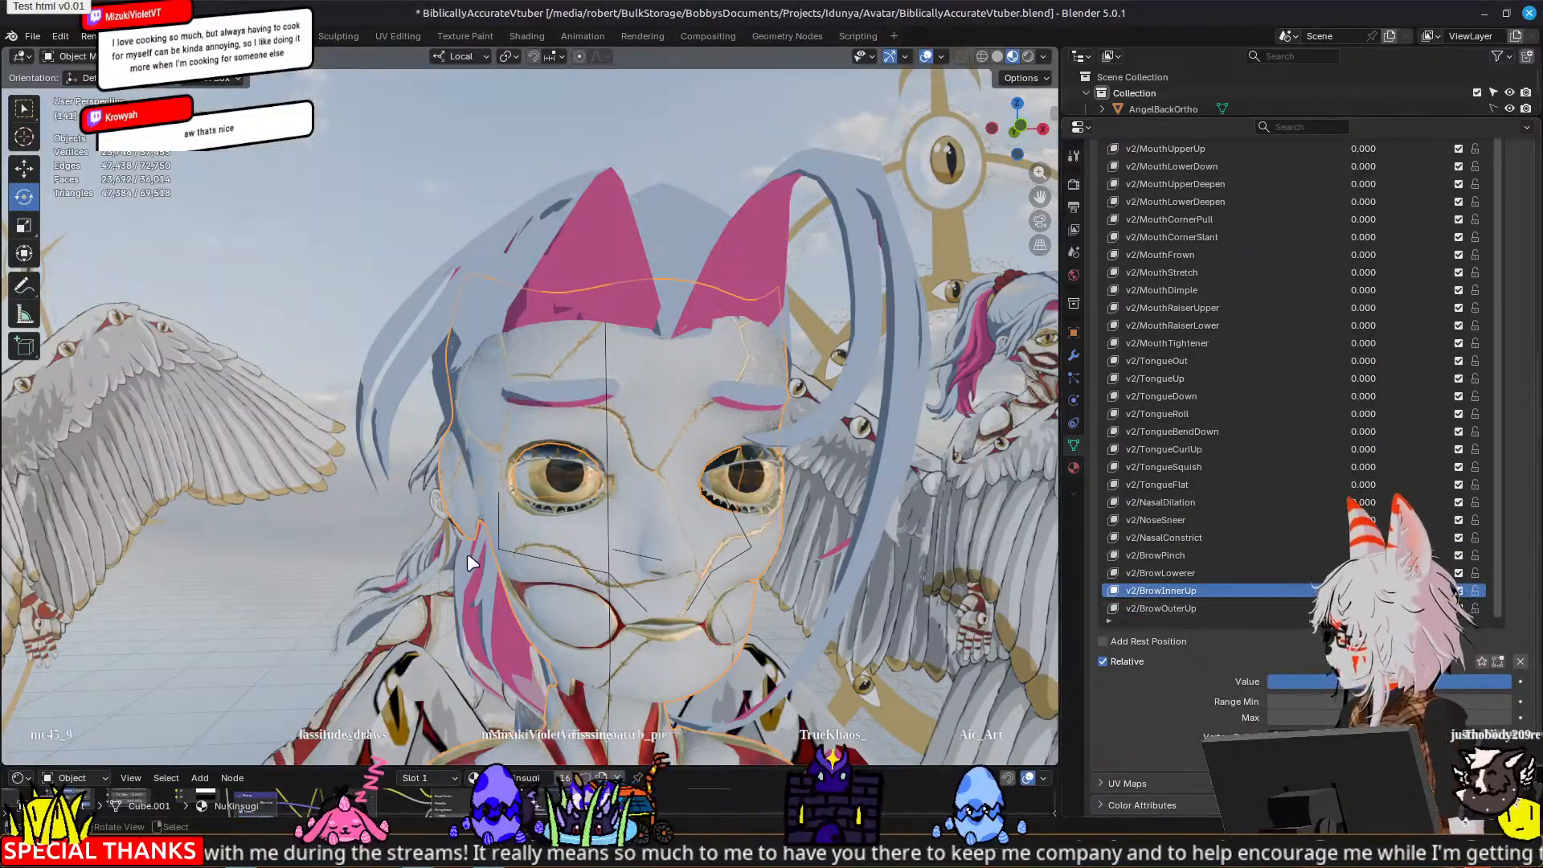
scroll(771, 540, "down", 3)
mouse_move(776, 548)
middle_mouse_down()
mouse_move(712, 562)
mouse_move(792, 554)
mouse_move(754, 553)
middle_mouse_up()
scroll(754, 553, "up", 2)
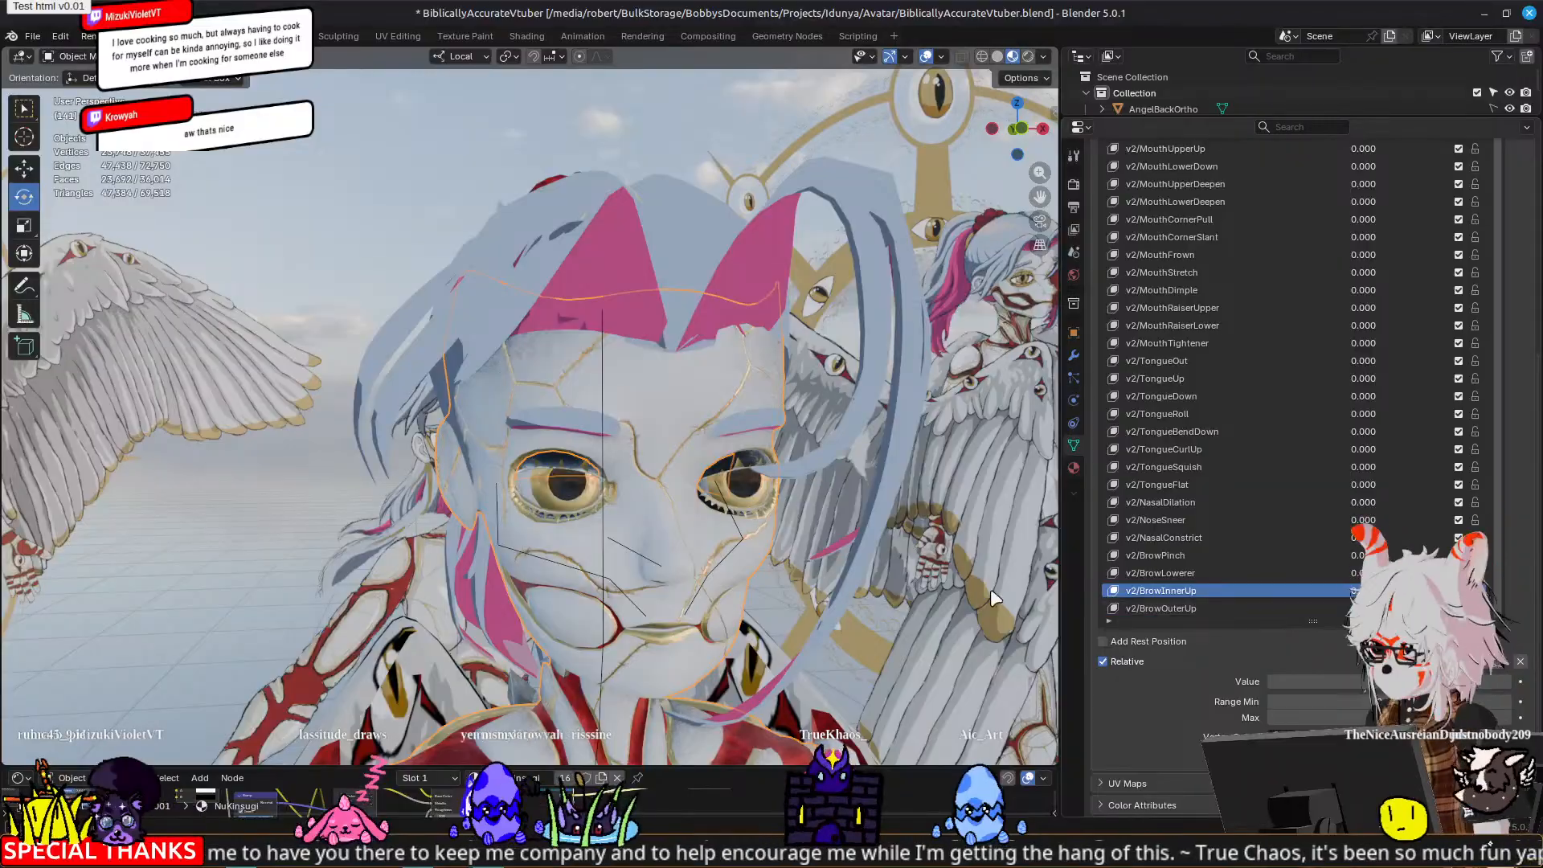
middle_click_drag(462, 454, 631, 476)
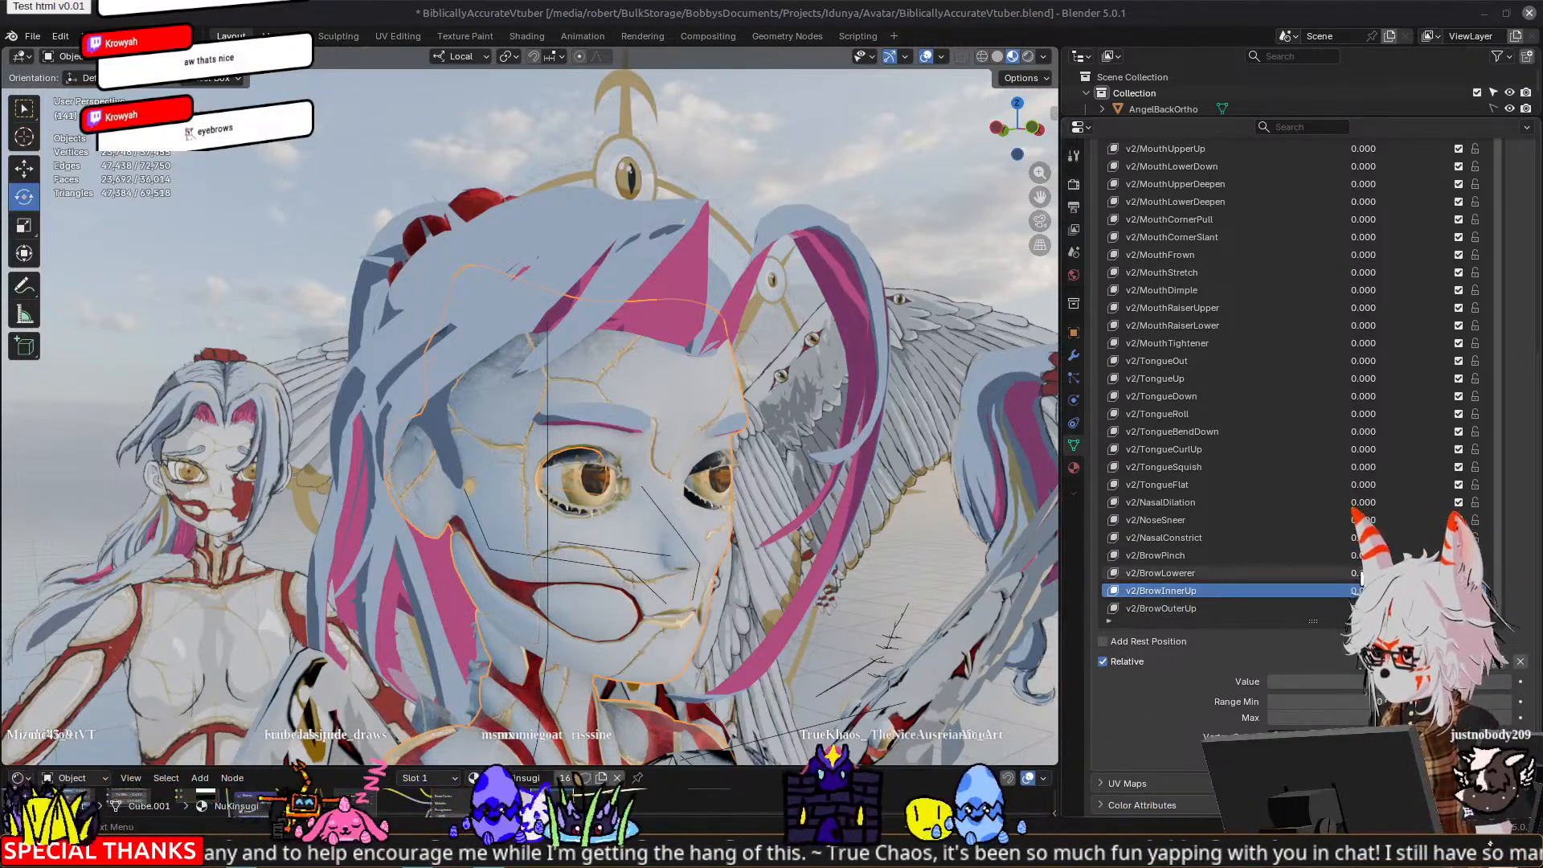
mouse_move(1363, 573)
left_mouse_down()
mouse_move(1419, 573)
mouse_move(1359, 573)
left_mouse_up()
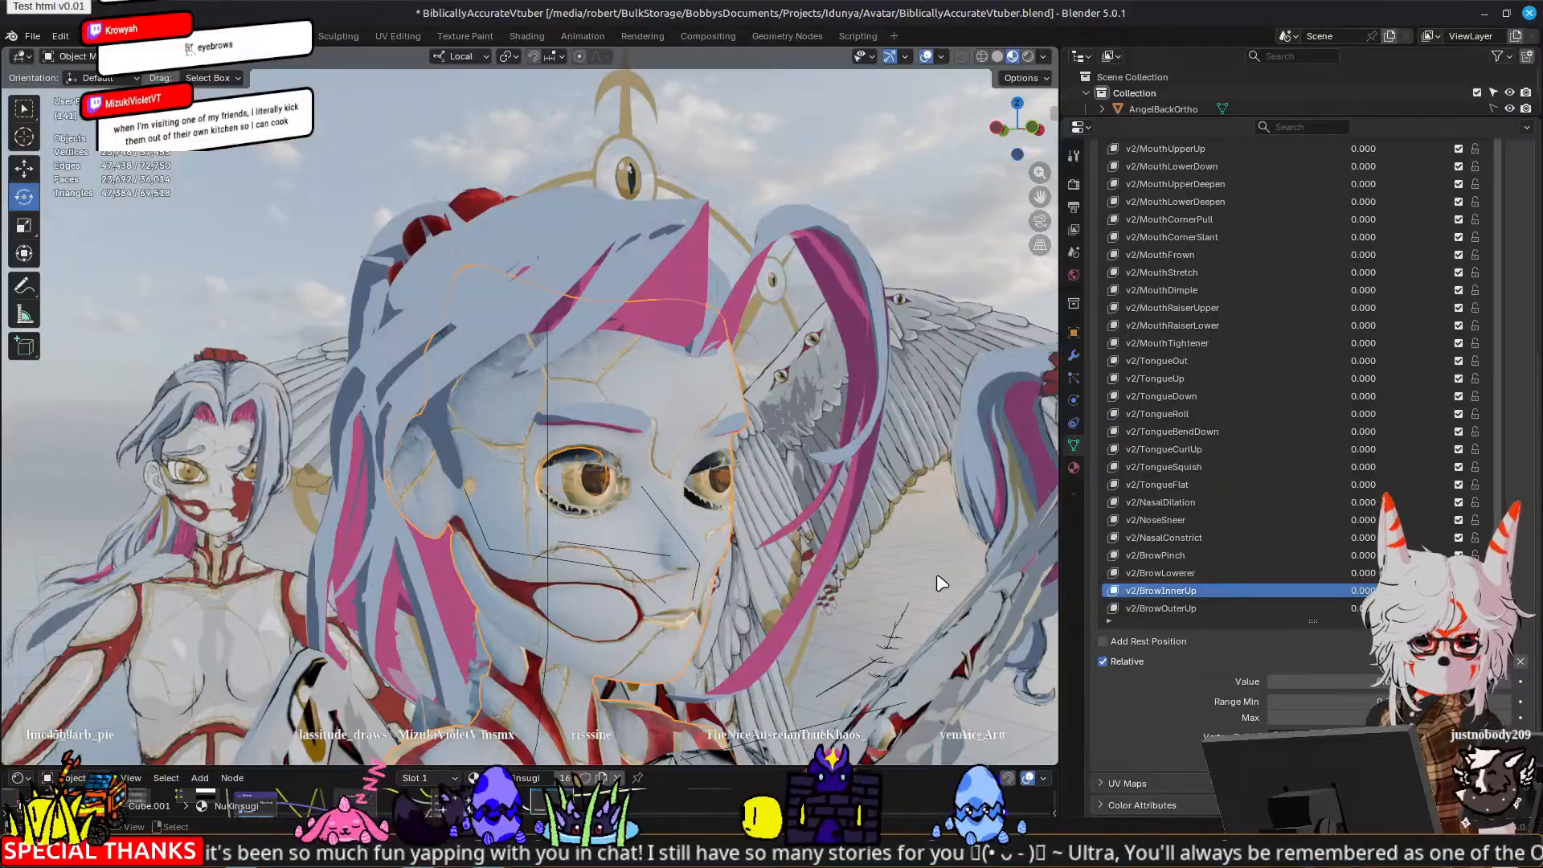
scroll(764, 402, "up", 4)
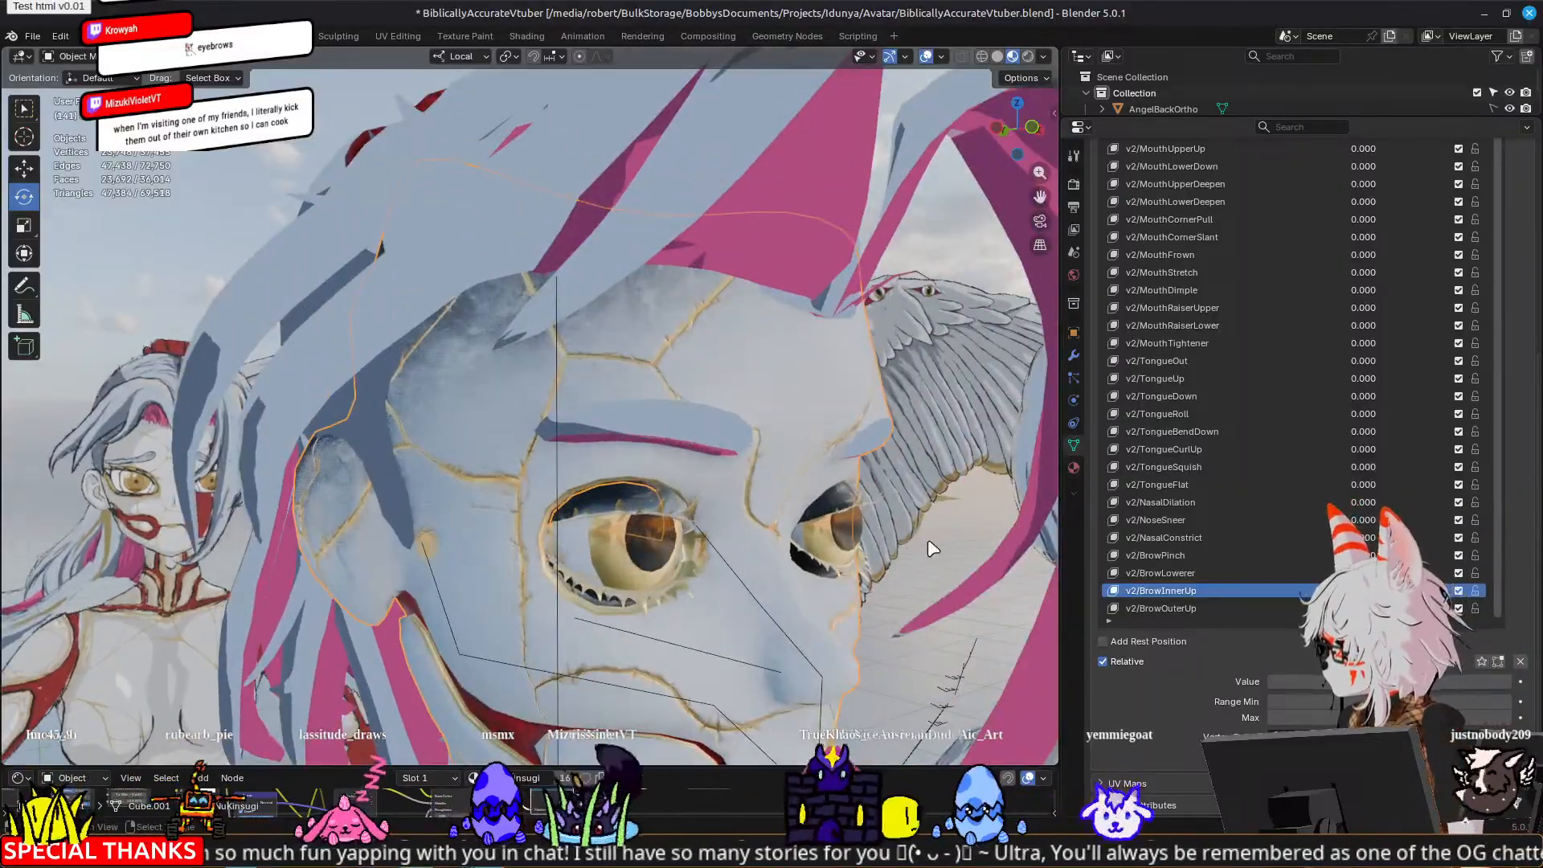
middle_click_drag(928, 543, 802, 386, "shift")
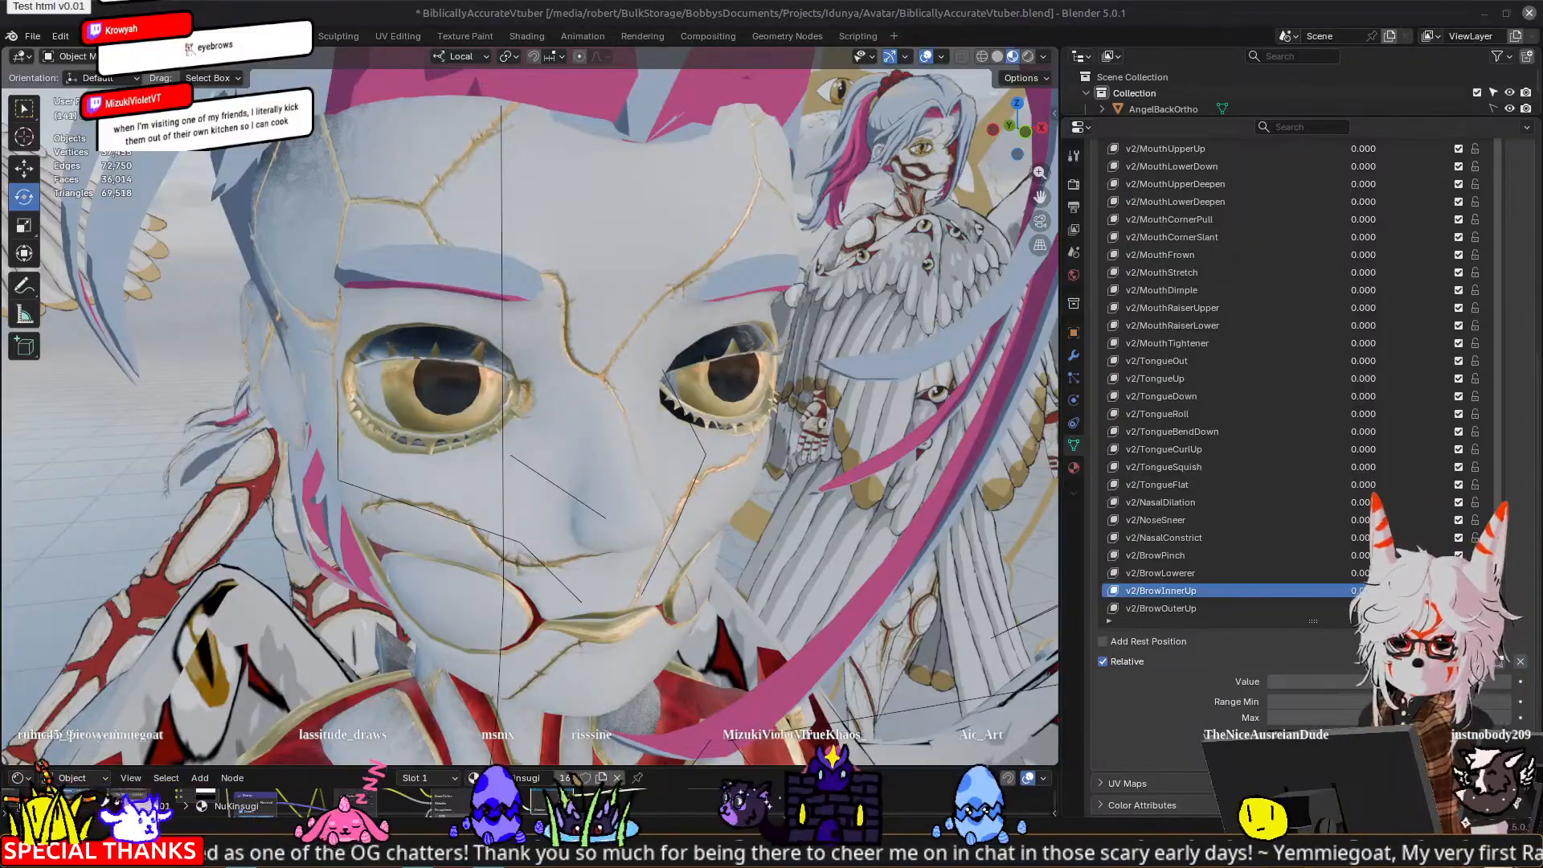
middle_click_drag(441, 471, 470, 499)
scroll(468, 495, "down", 10)
middle_click_drag(553, 611, 595, 493, "shift")
middle_click_drag(271, 504, 996, 507)
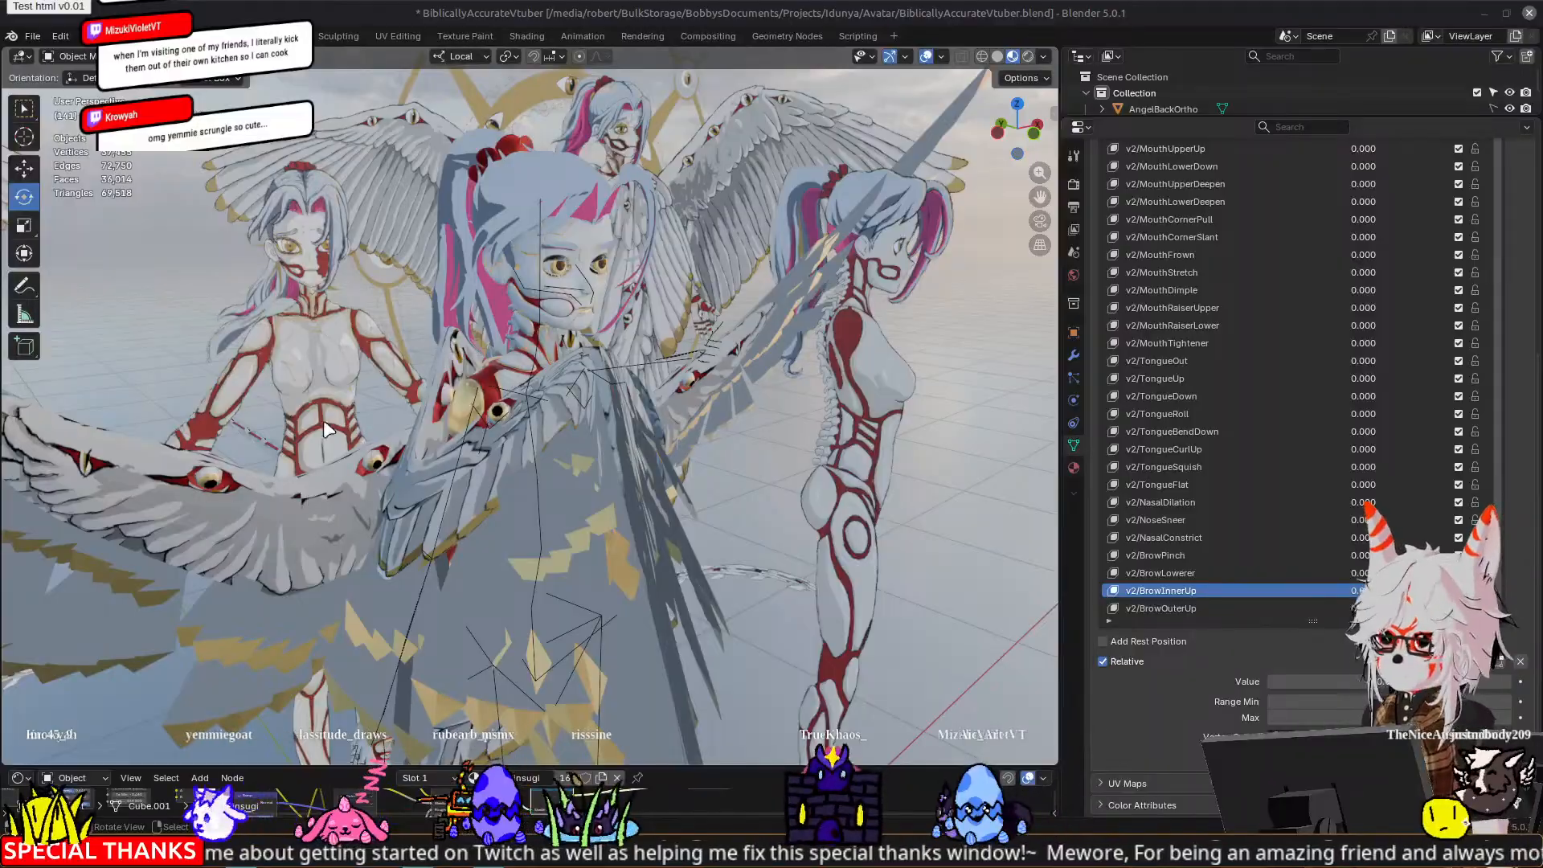
middle_click_drag(377, 389, 895, 397)
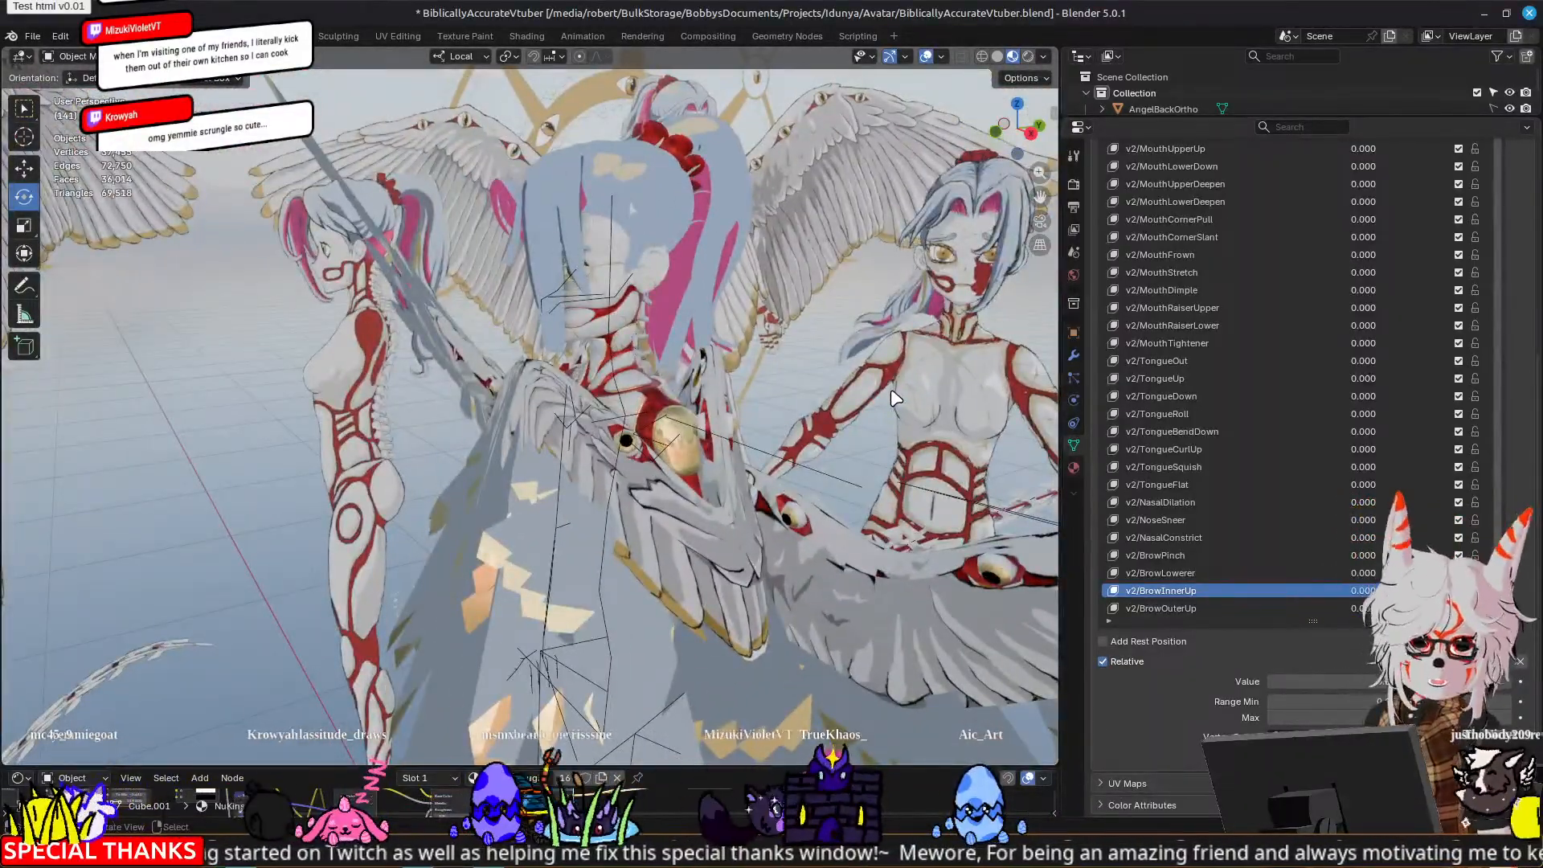
middle_click_drag(895, 397, 521, 436)
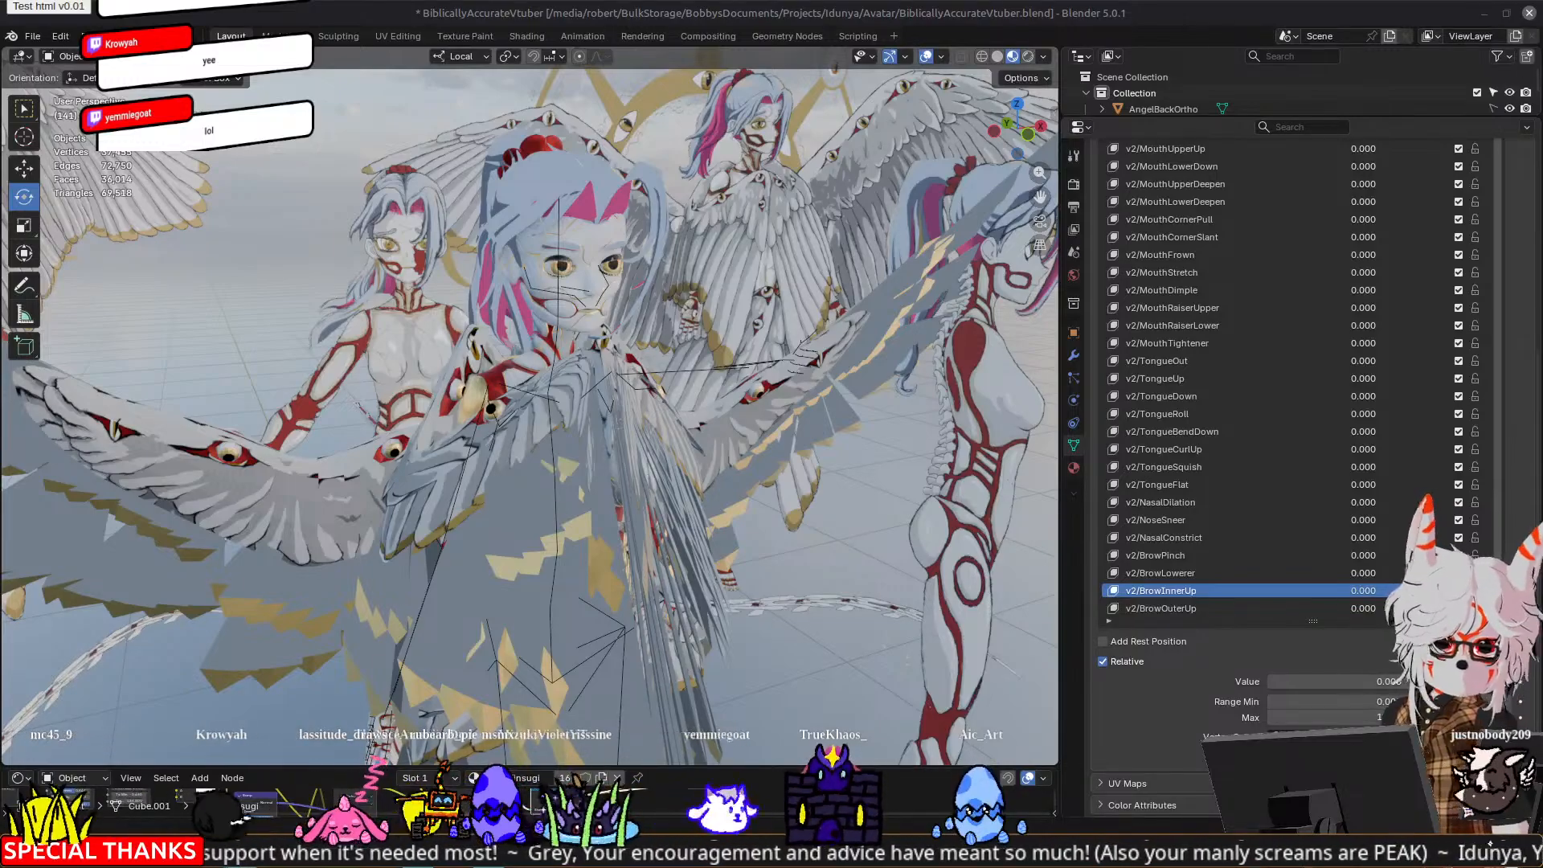
middle_click_drag(461, 346, 806, 355)
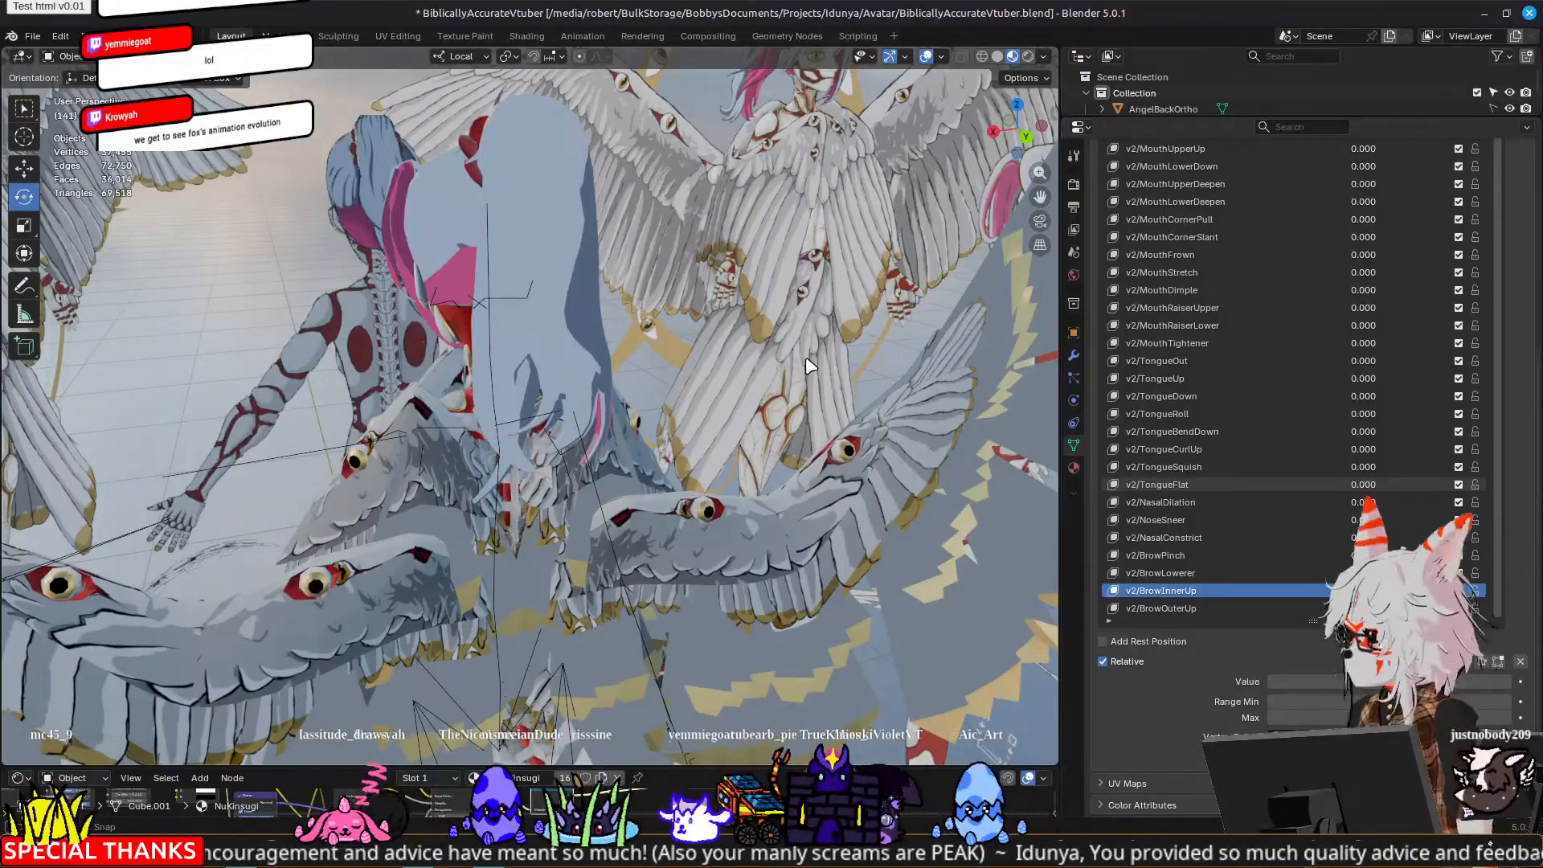
middle_click_drag(810, 365, 473, 389)
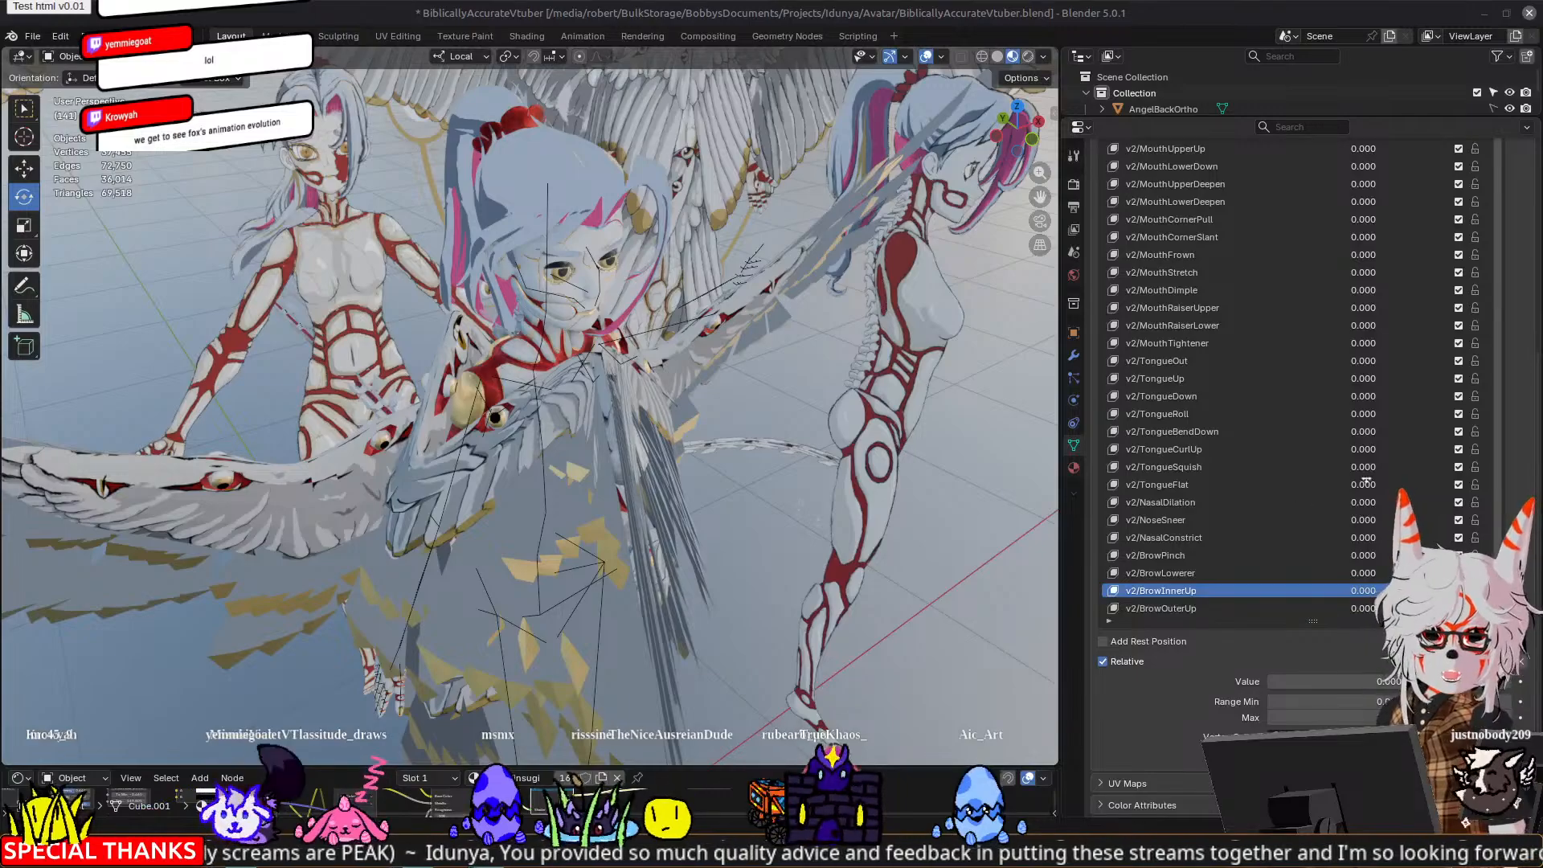
Step: Clear the file manager windows off this screen, and view and close the 112_Rave.gif image
left_click_drag(1367, 478, 1146, 129)
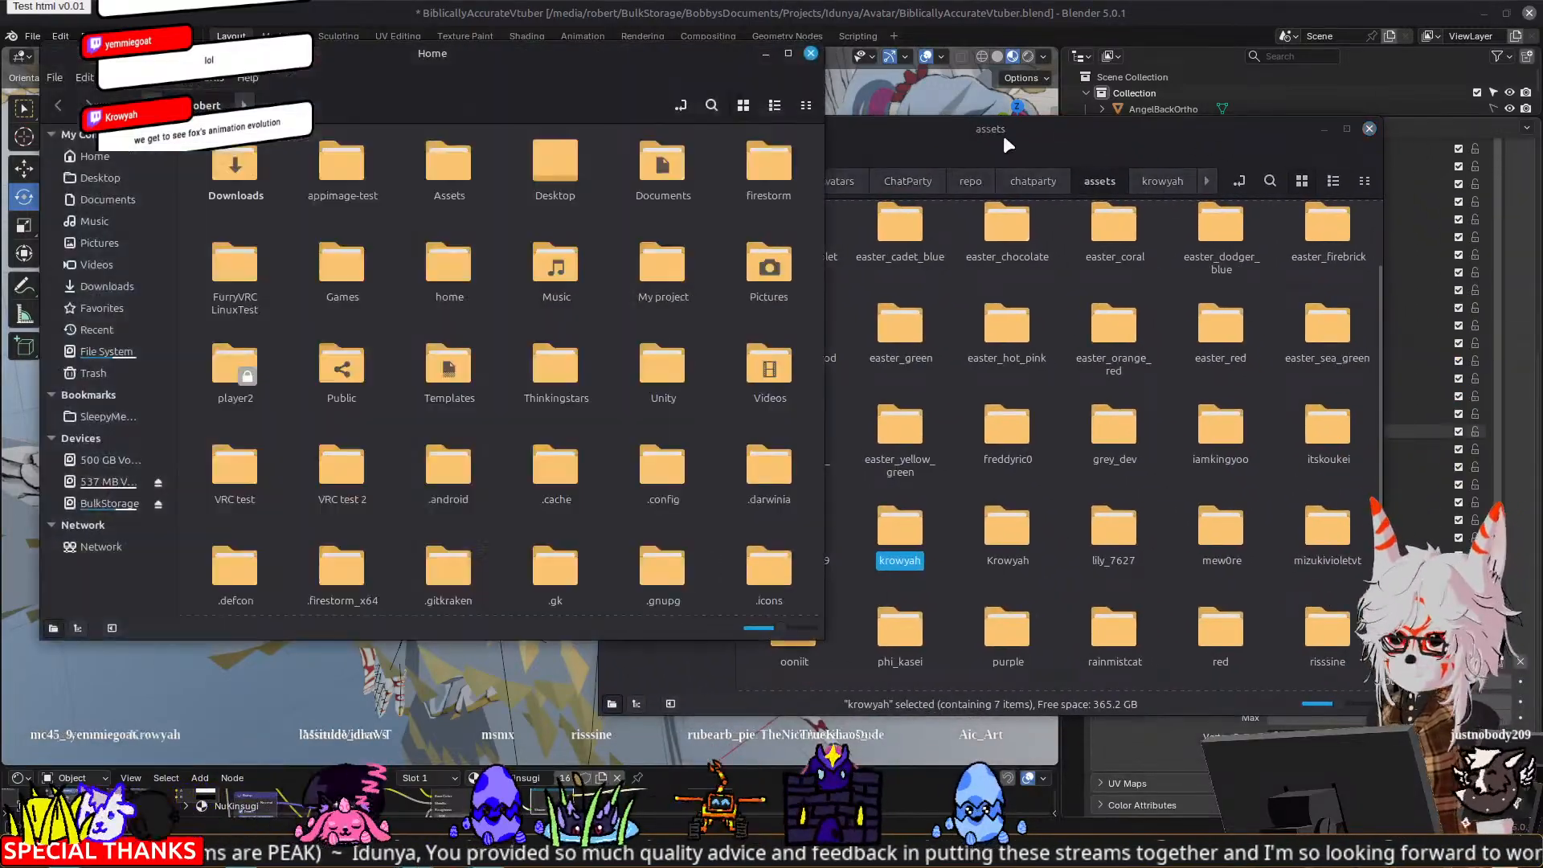
left_click_drag(1004, 140, 1542, 129)
left_click_drag(698, 64, 1542, 68)
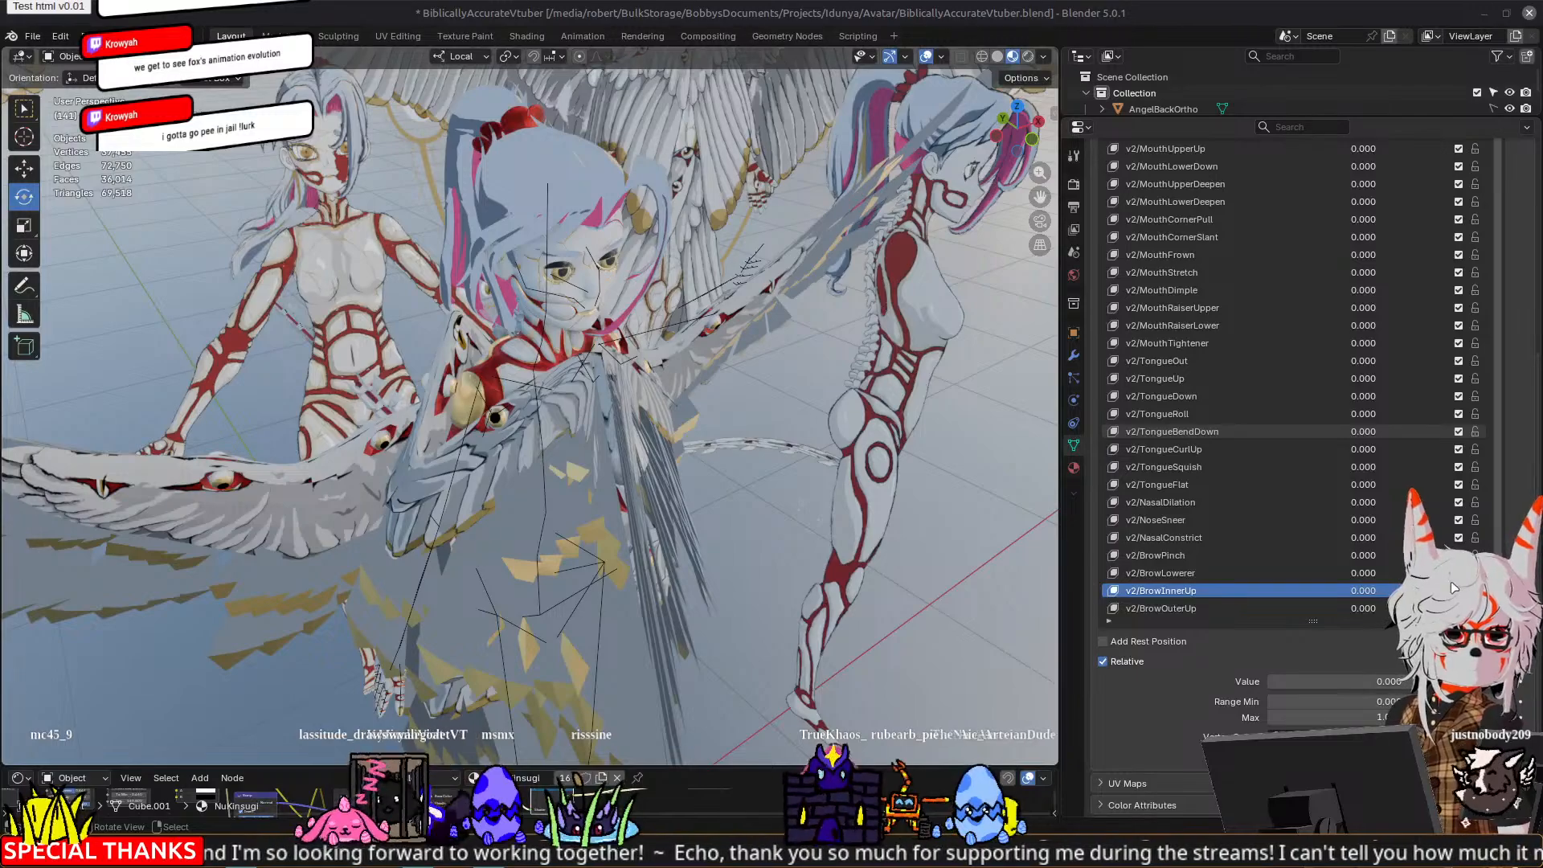
left_click_drag(1542, 305, 704, 226)
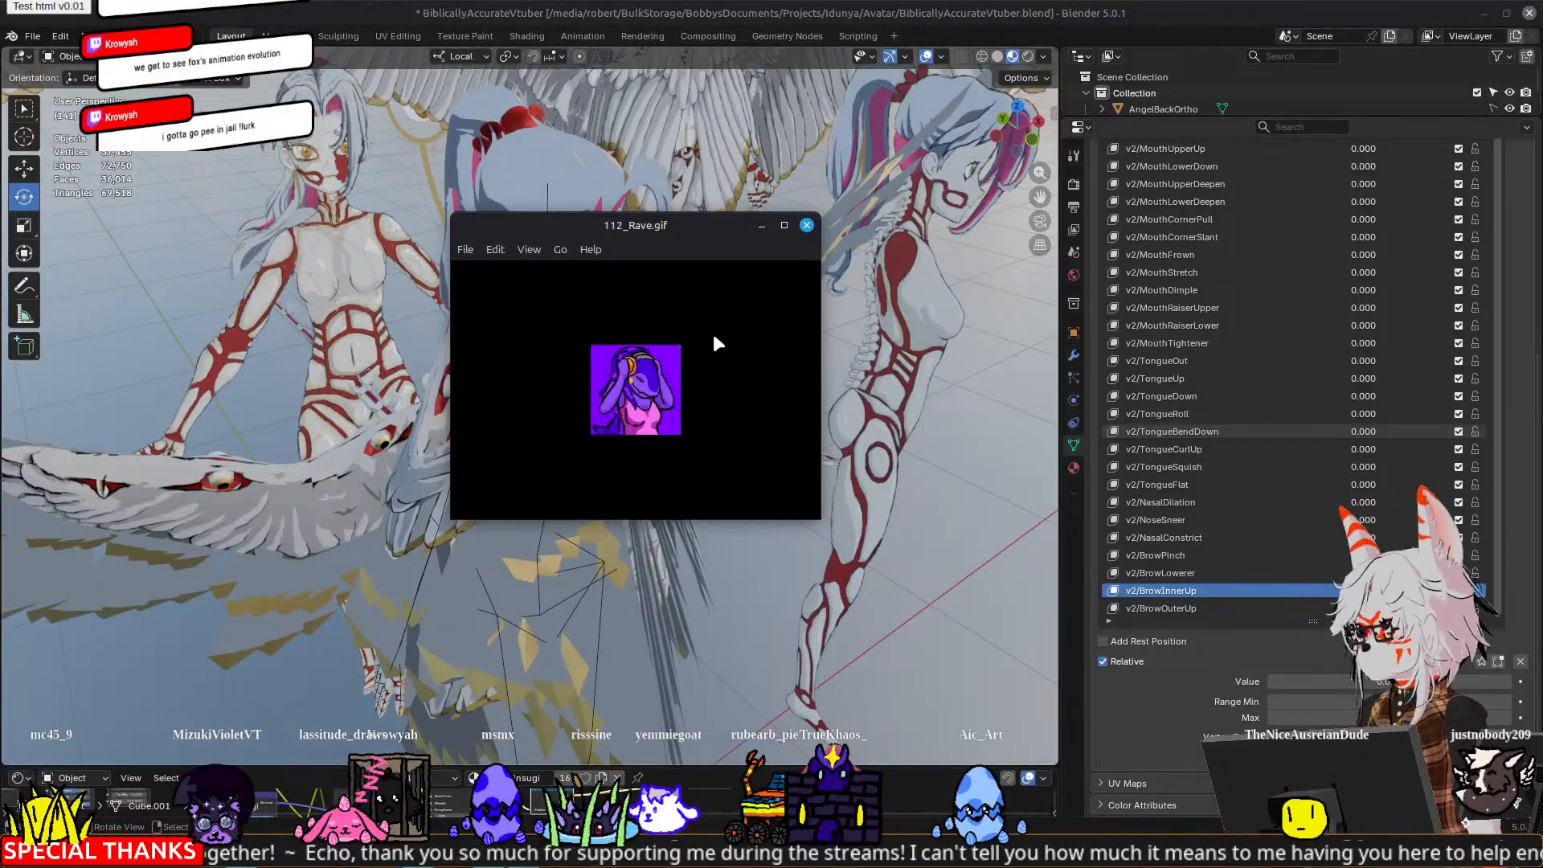
left_click_drag(688, 228, 1222, 207)
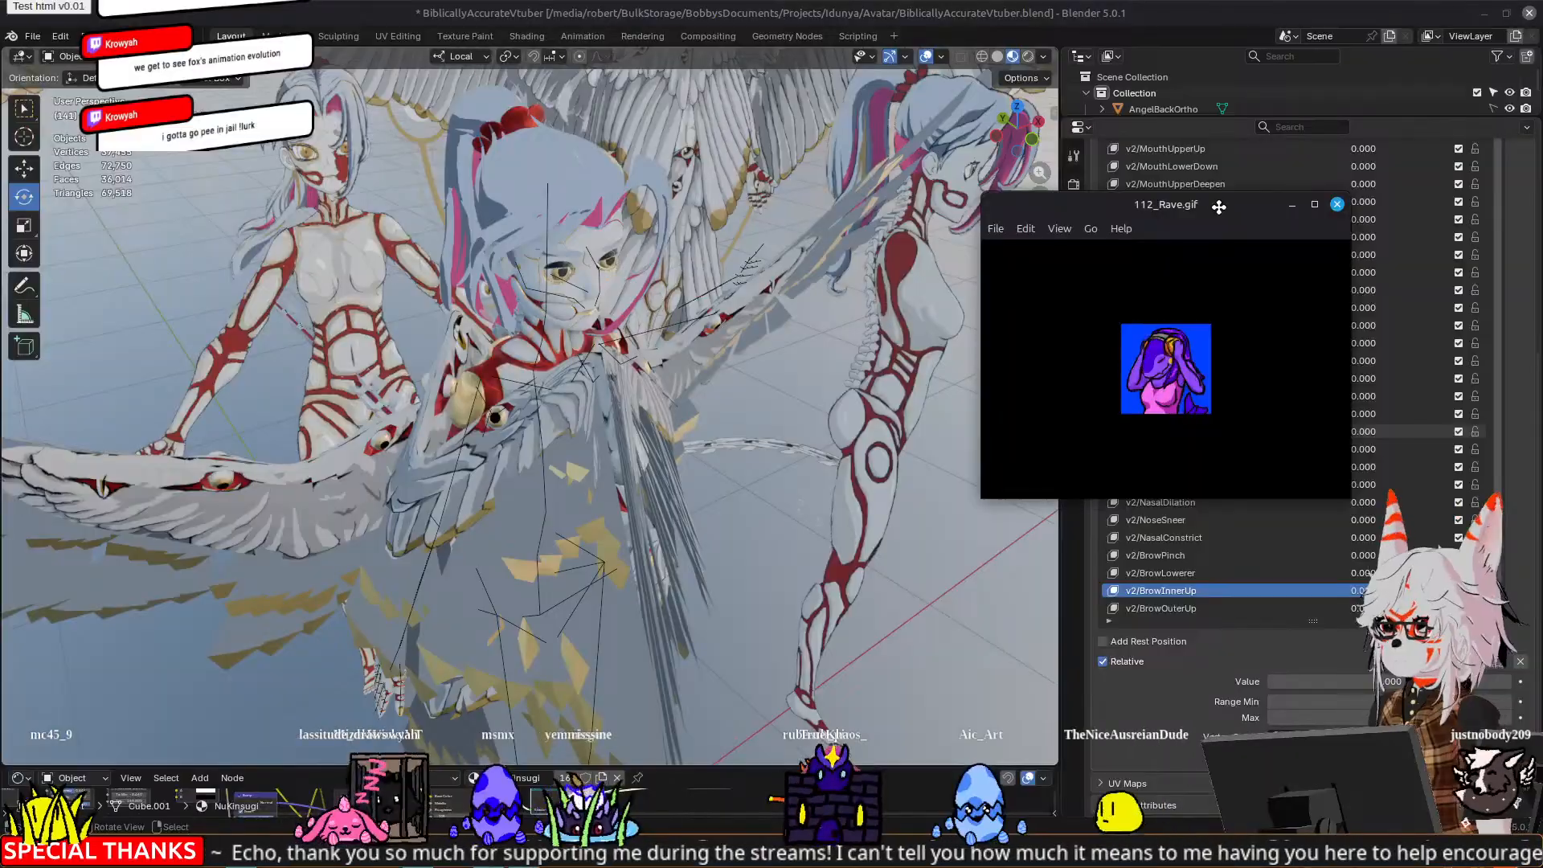
left_click(1340, 203)
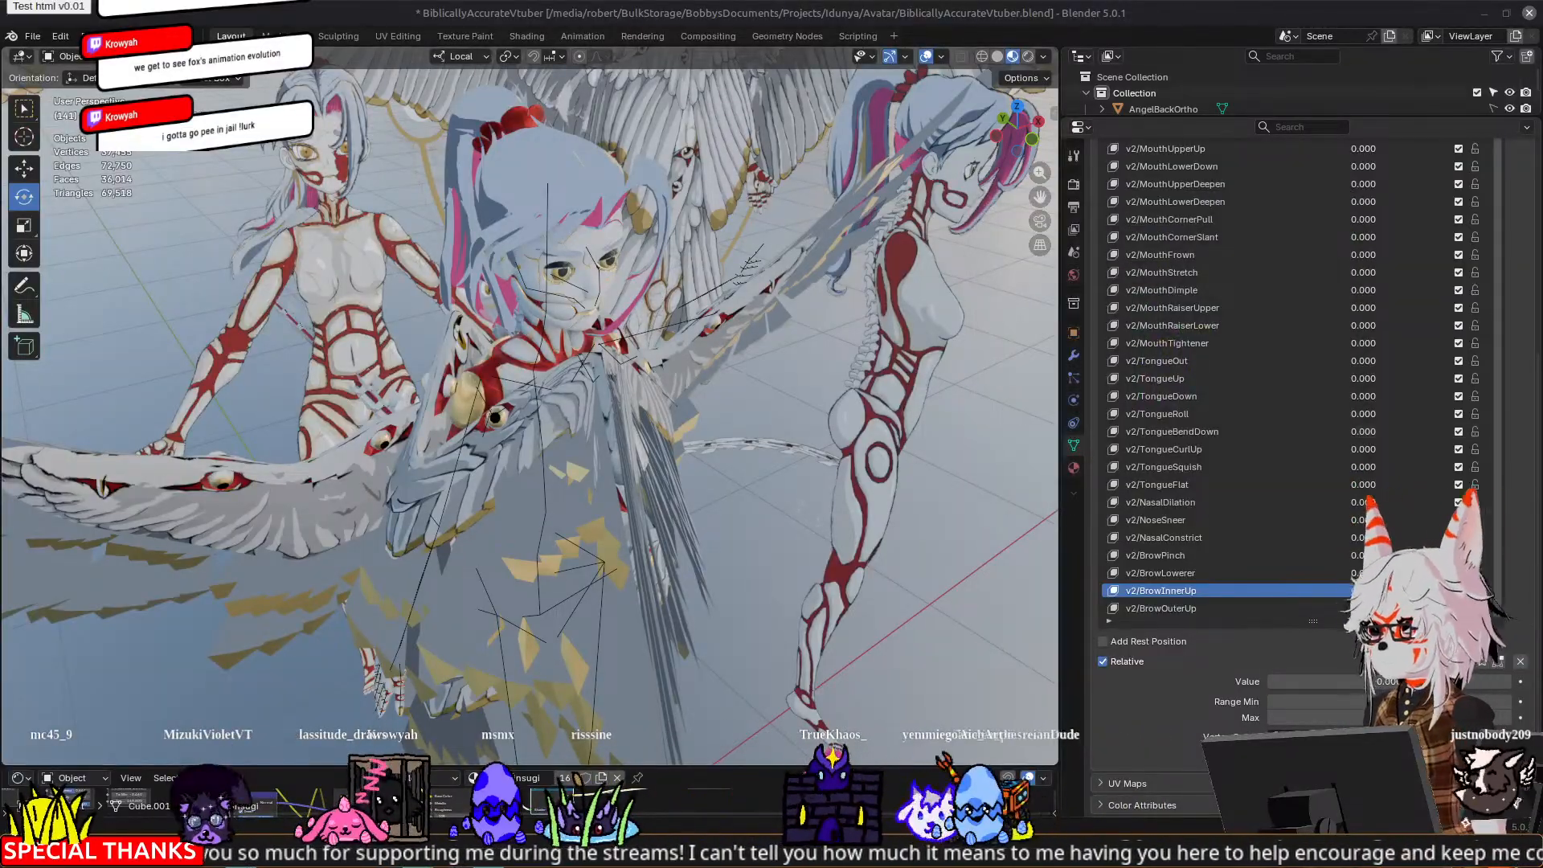
Step: Return to a close view of the face, select the upper eyelid object and check its mesh briefly in Edit Mode
middle_click_drag(860, 418, 820, 404)
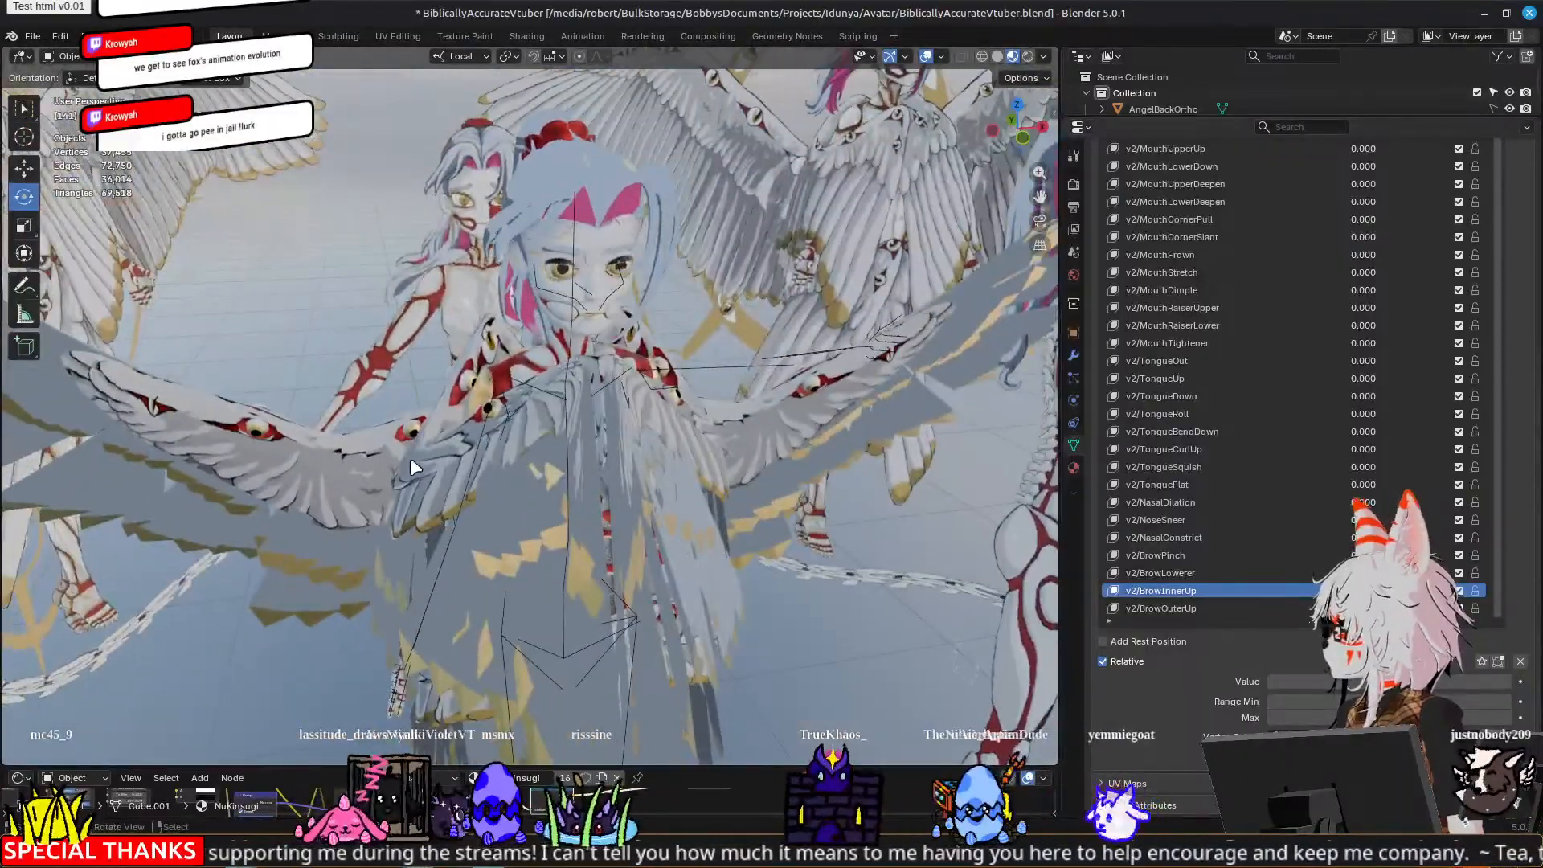
scroll(399, 459, "up", 3)
middle_click_drag(362, 394, 681, 348)
scroll(681, 341, "up", 5)
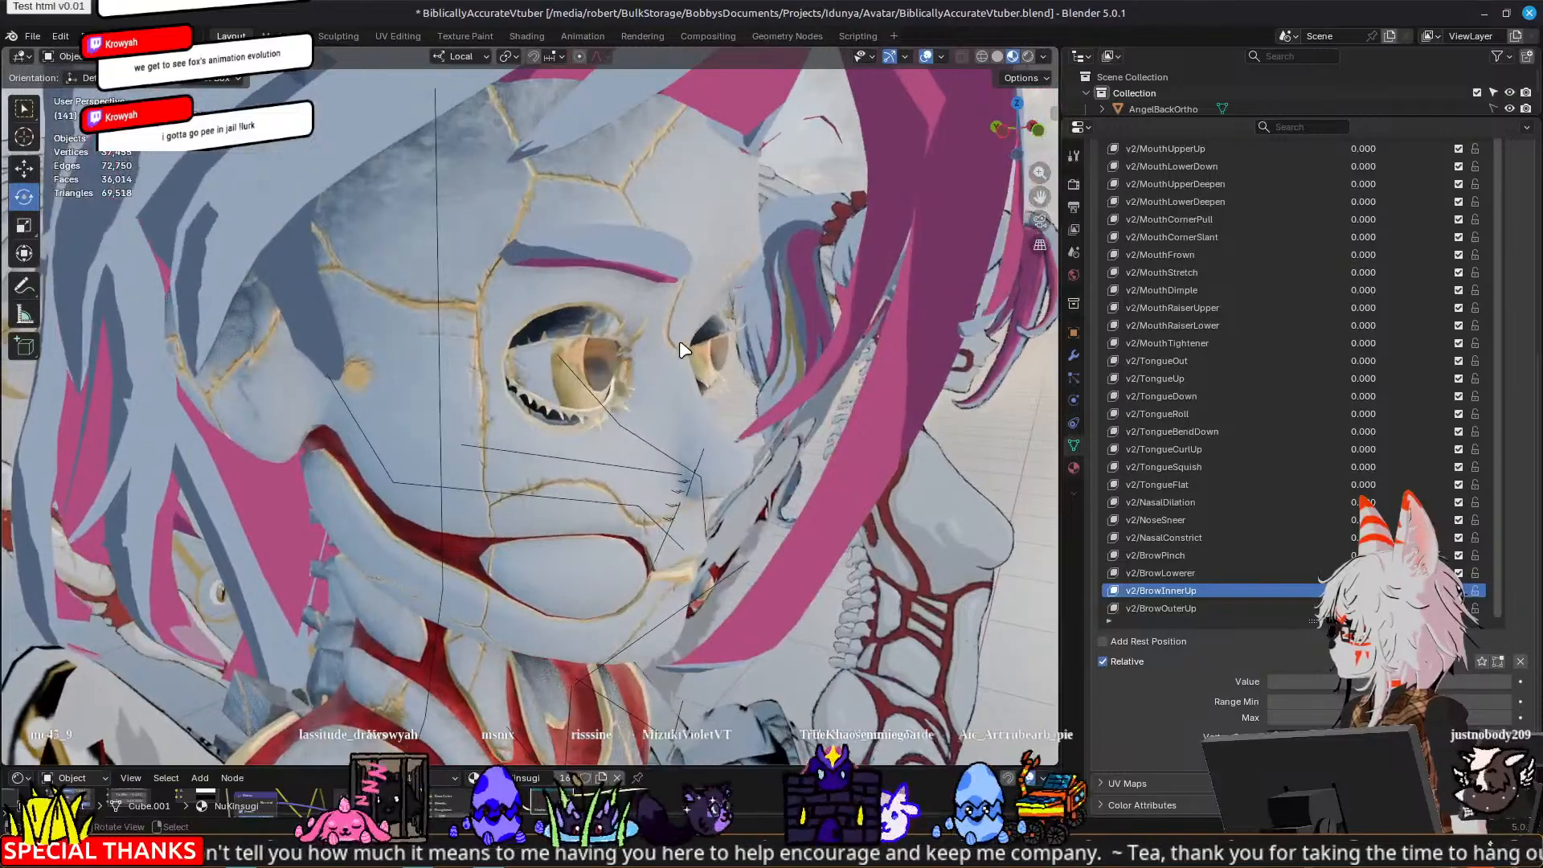
middle_click_drag(722, 288, 475, 199)
left_click(472, 197)
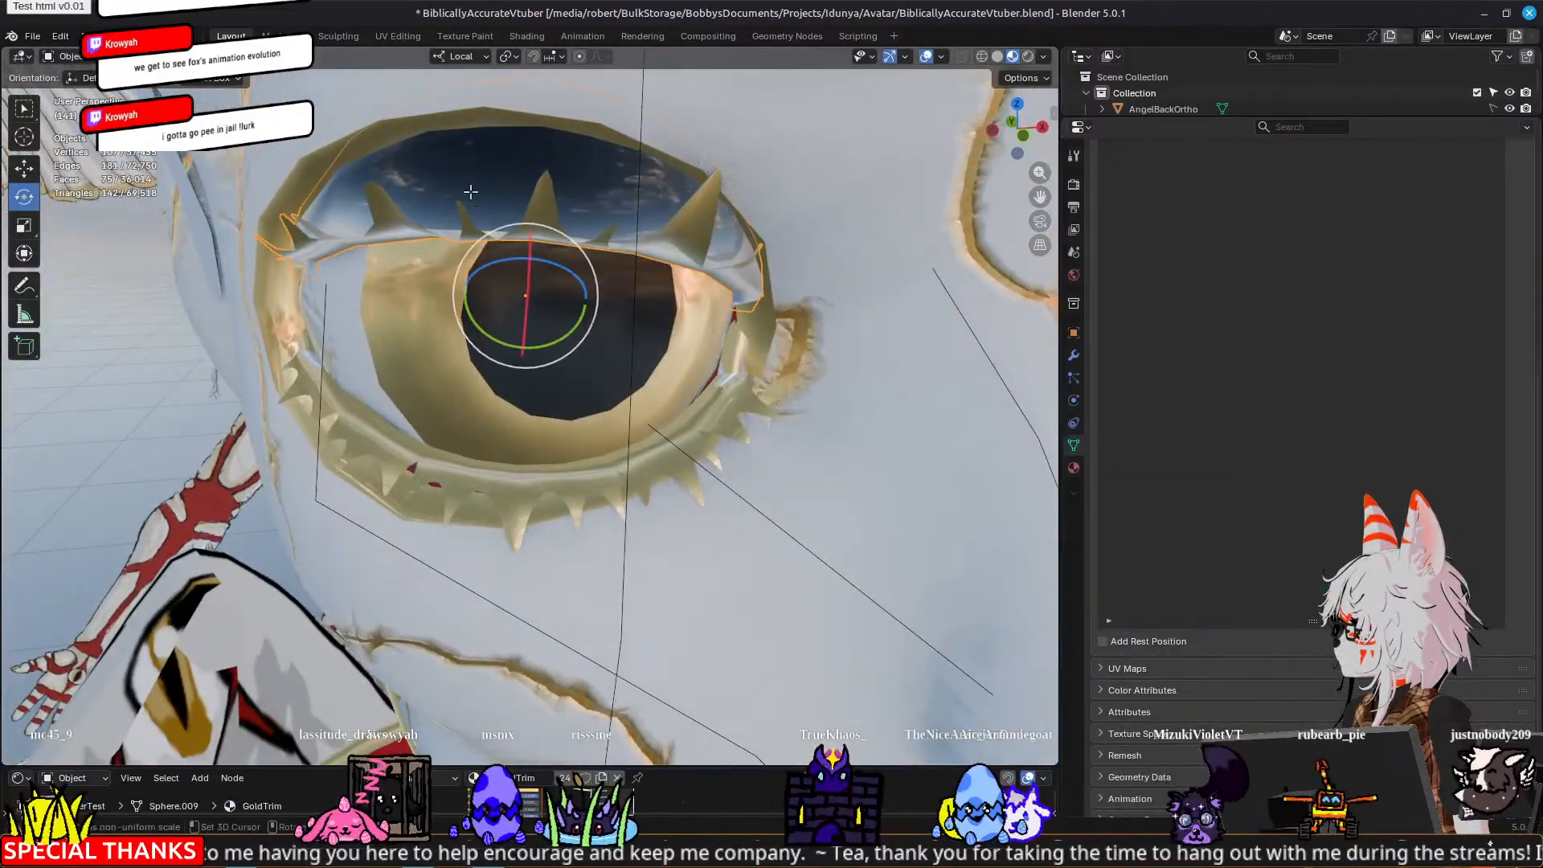
key("Tab")
key("Tab")
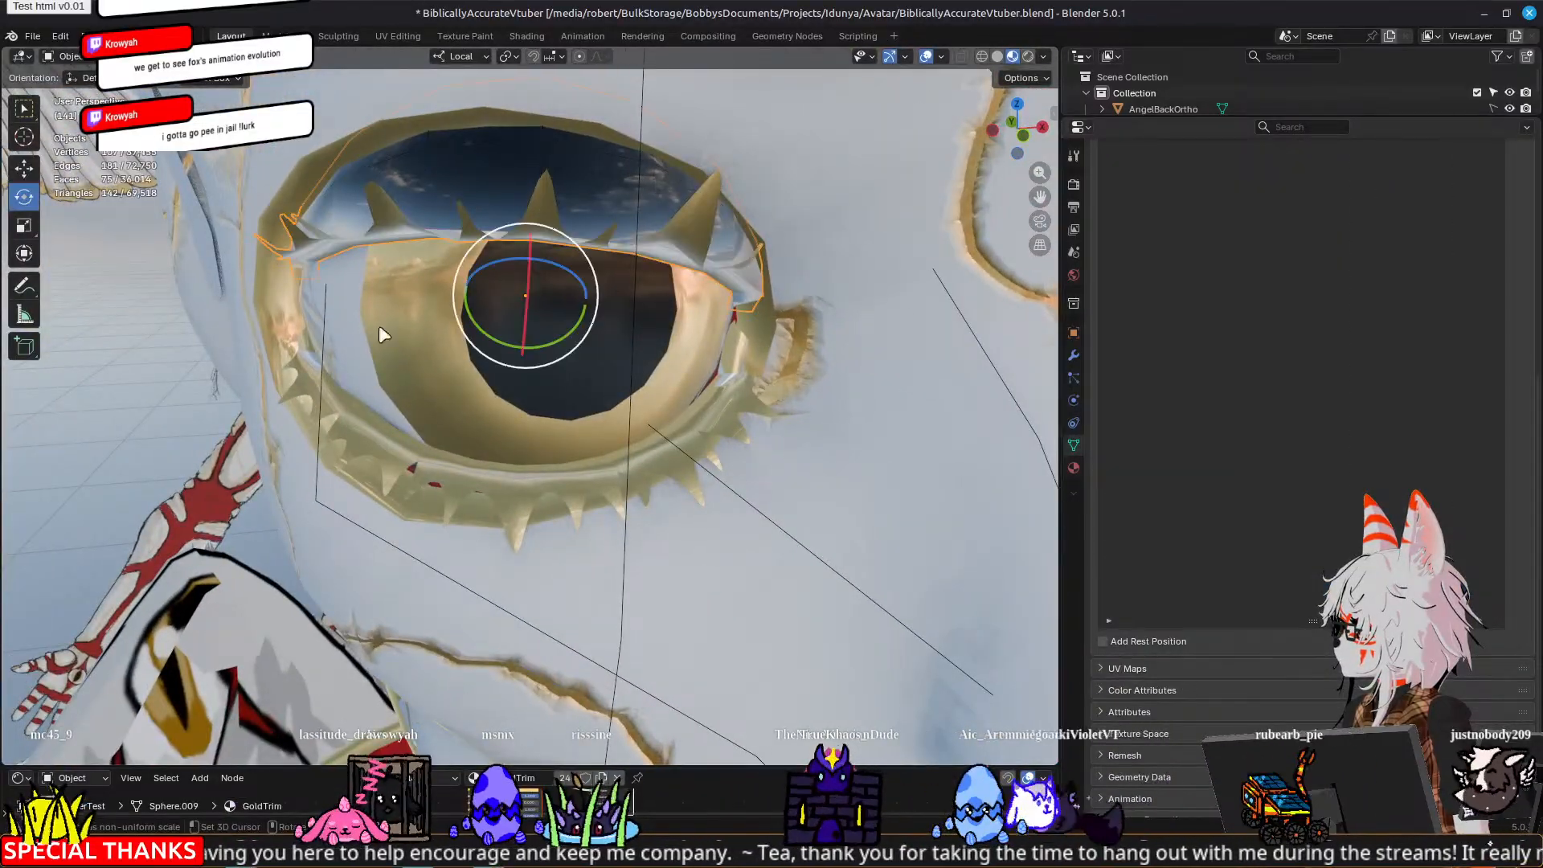
Step: Try rotating the upper eyelid about its local X axis, undo the rotation and clear the selection in Object Mode
middle_click_drag(379, 325, 534, 320)
scroll(357, 357, "down", 4)
middle_click_drag(360, 367, 458, 335)
key("r")
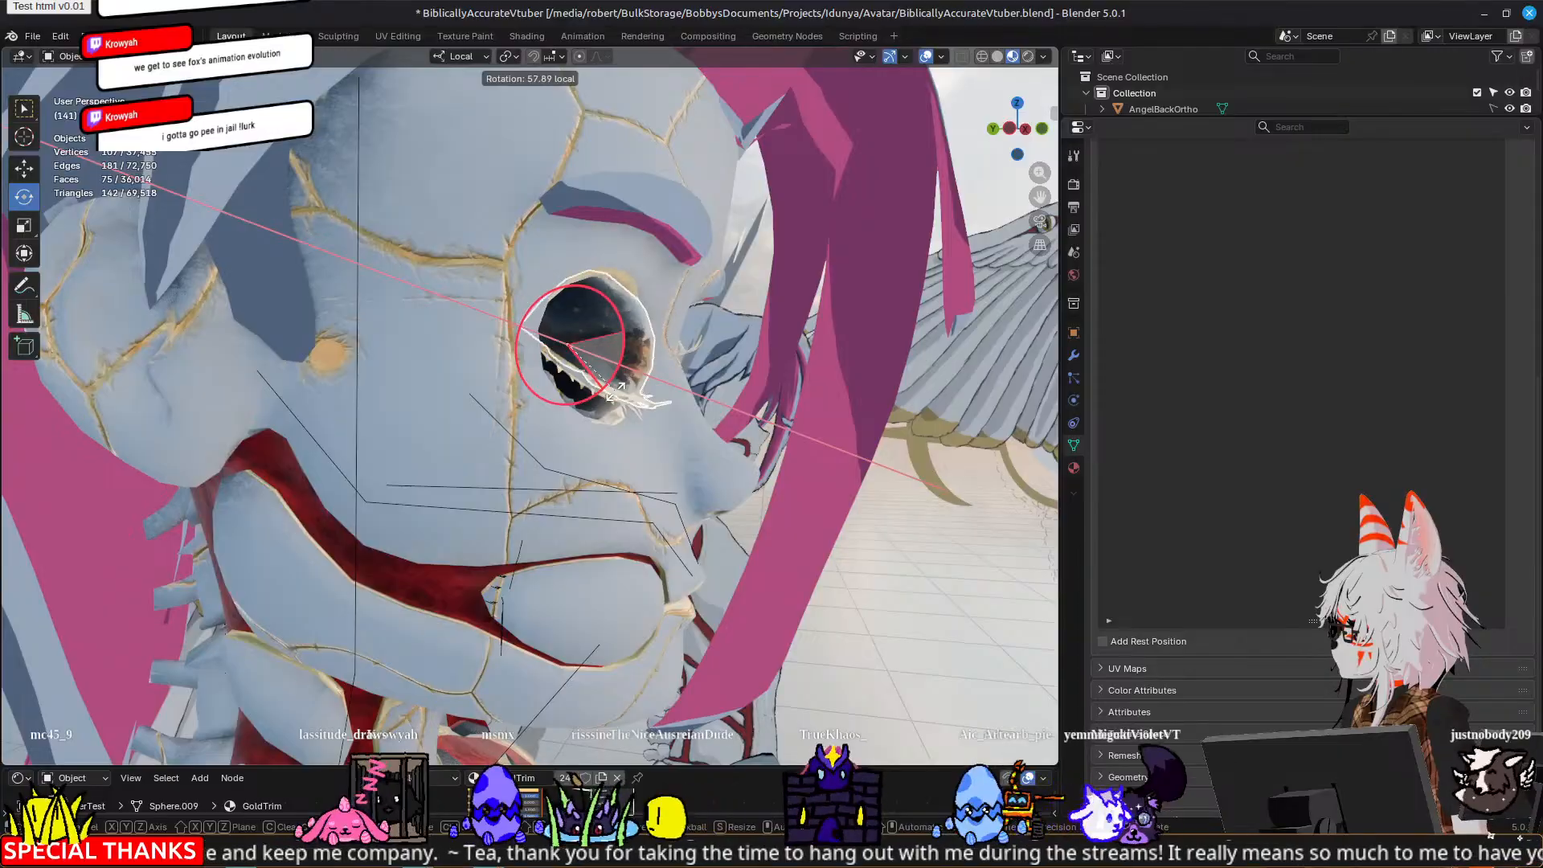
left_click_drag(616, 391, 627, 328)
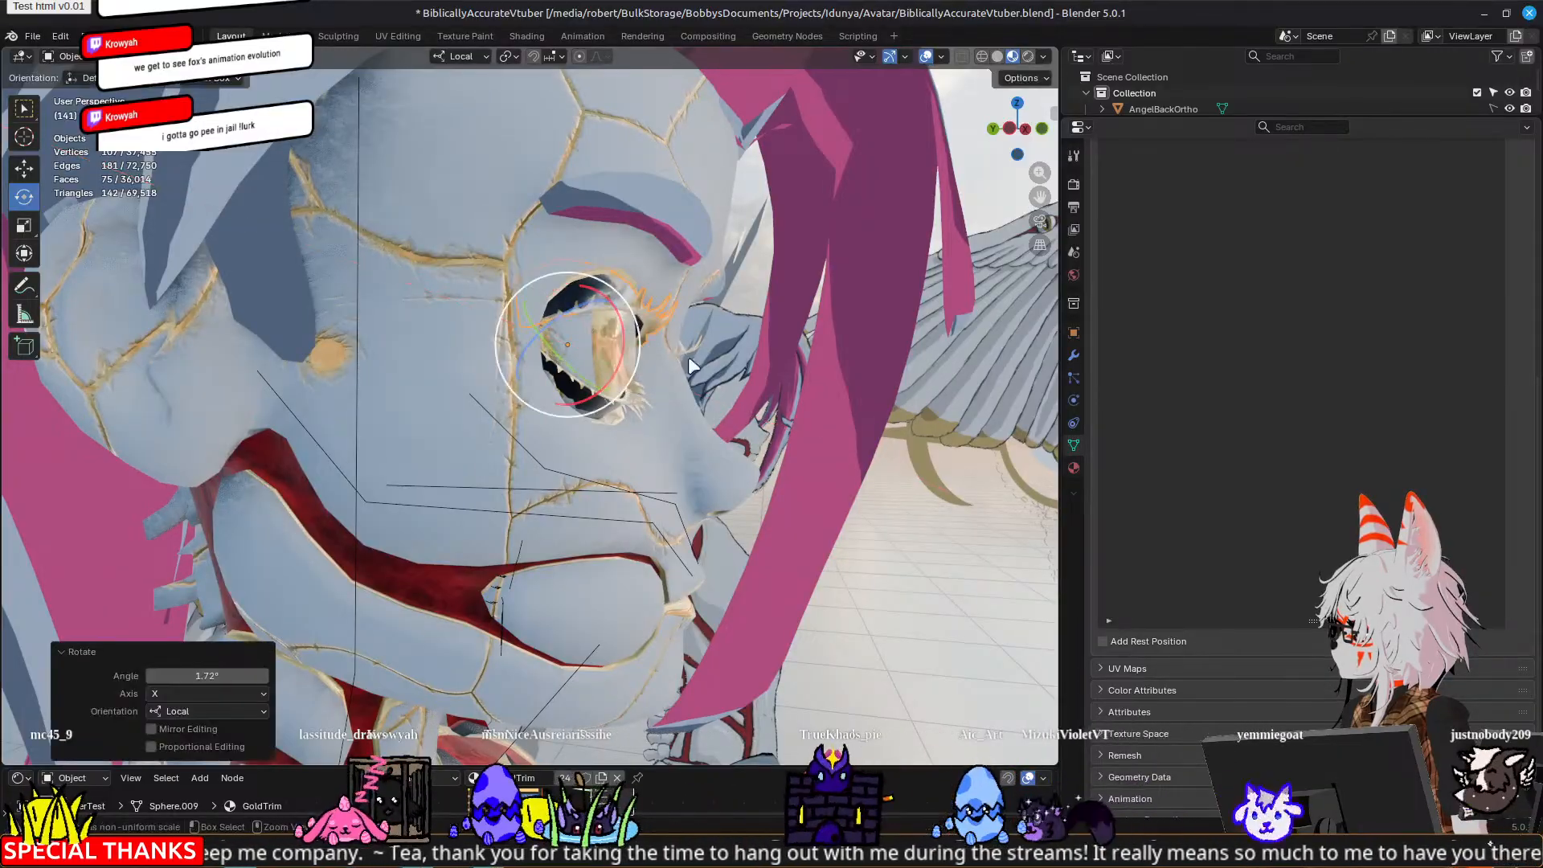
key("ctrl+z")
middle_click_drag(835, 374, 744, 386)
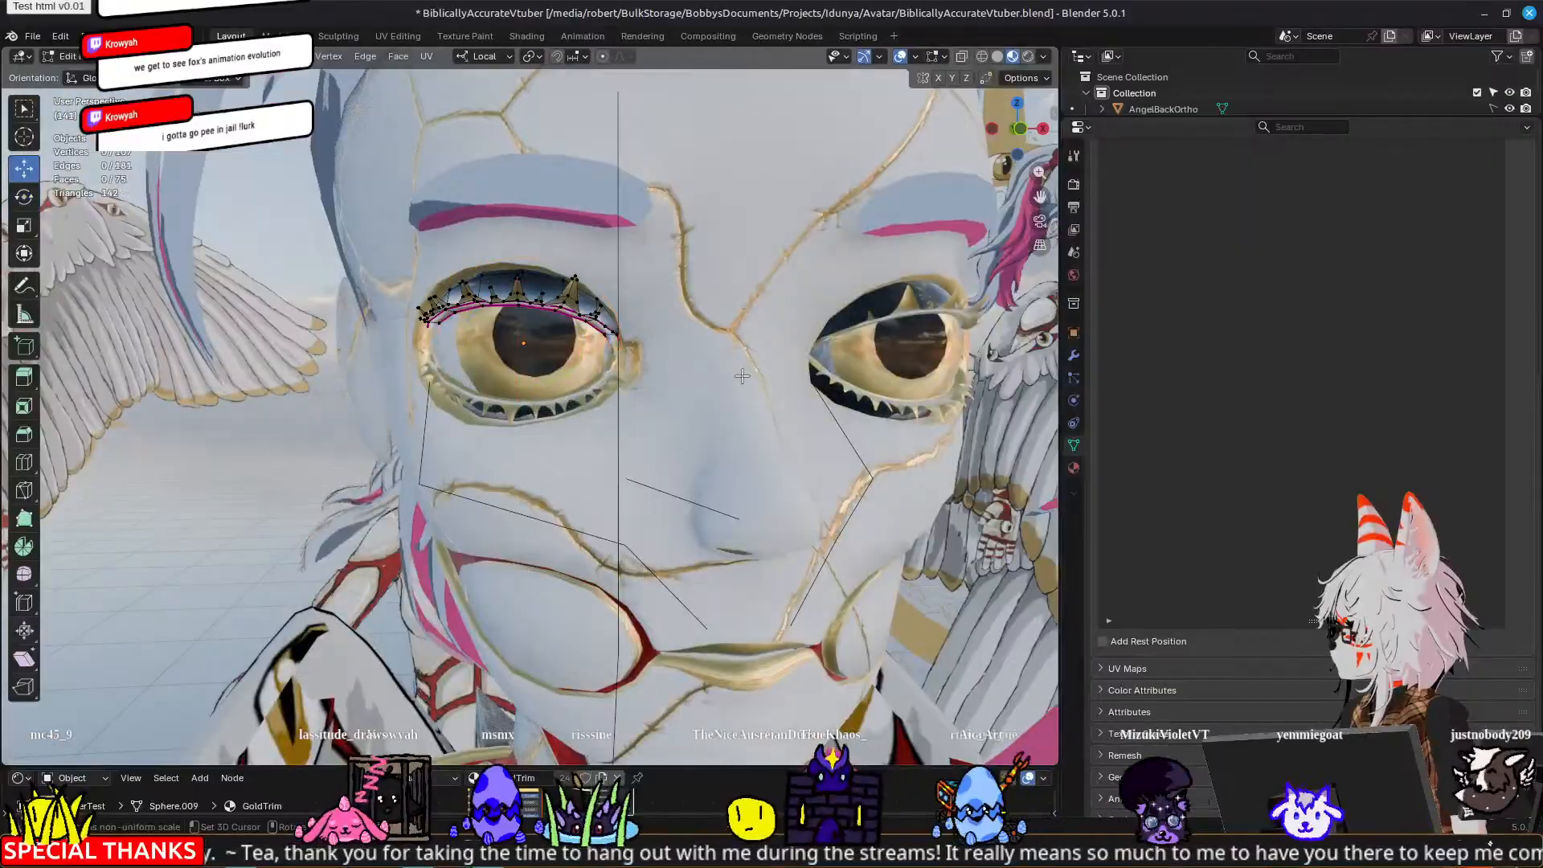
left_click(229, 457)
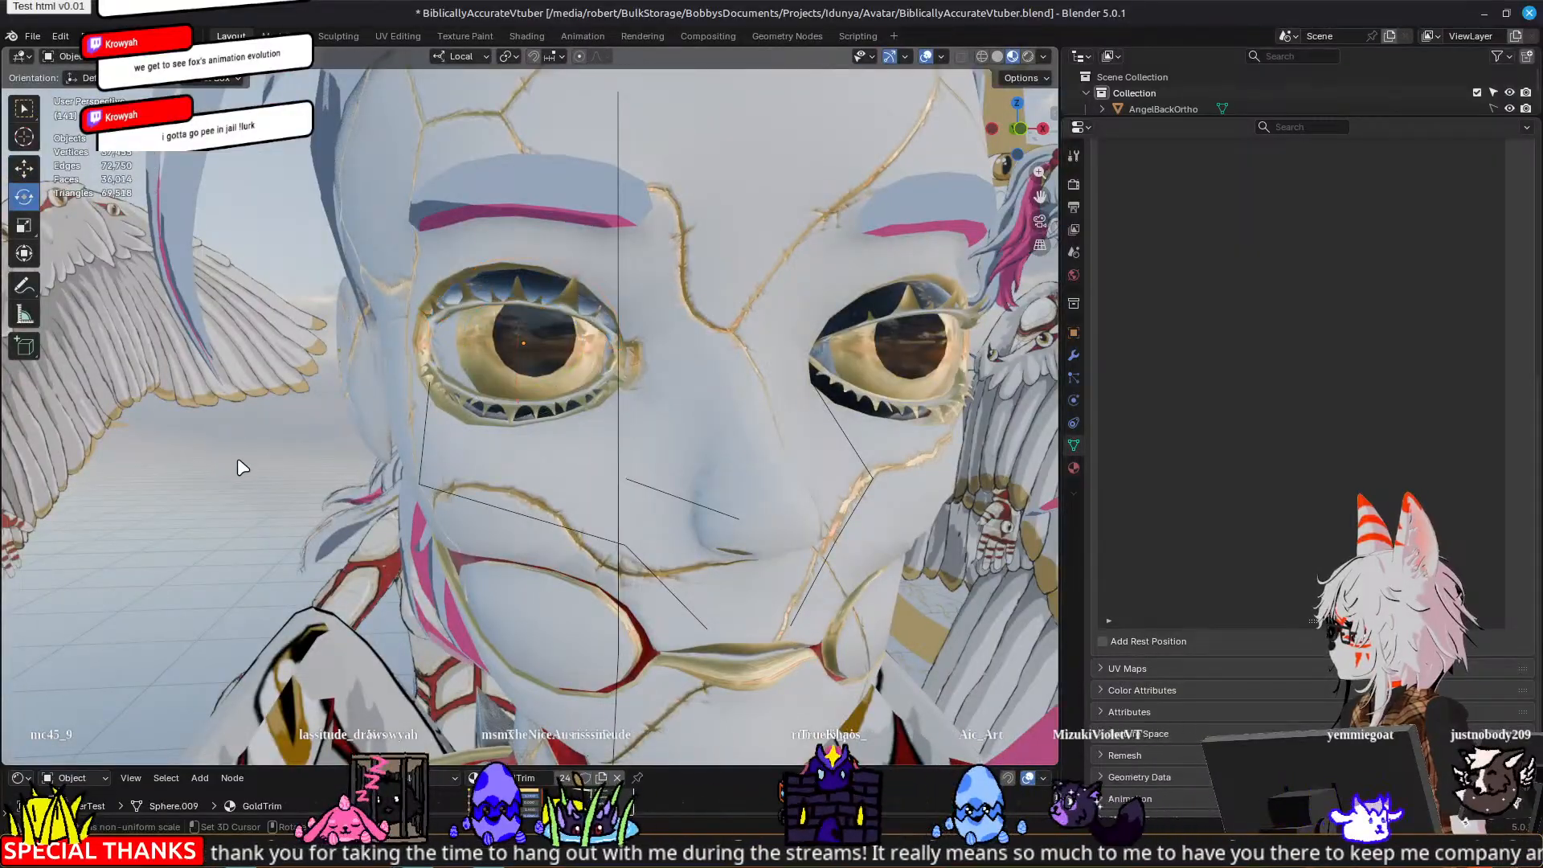
Step: Examine the avatar's face and upper body from several angles, both close up and from a distance
mouse_move(236, 459)
middle_mouse_down()
mouse_move(346, 462)
mouse_move(222, 470)
middle_mouse_up()
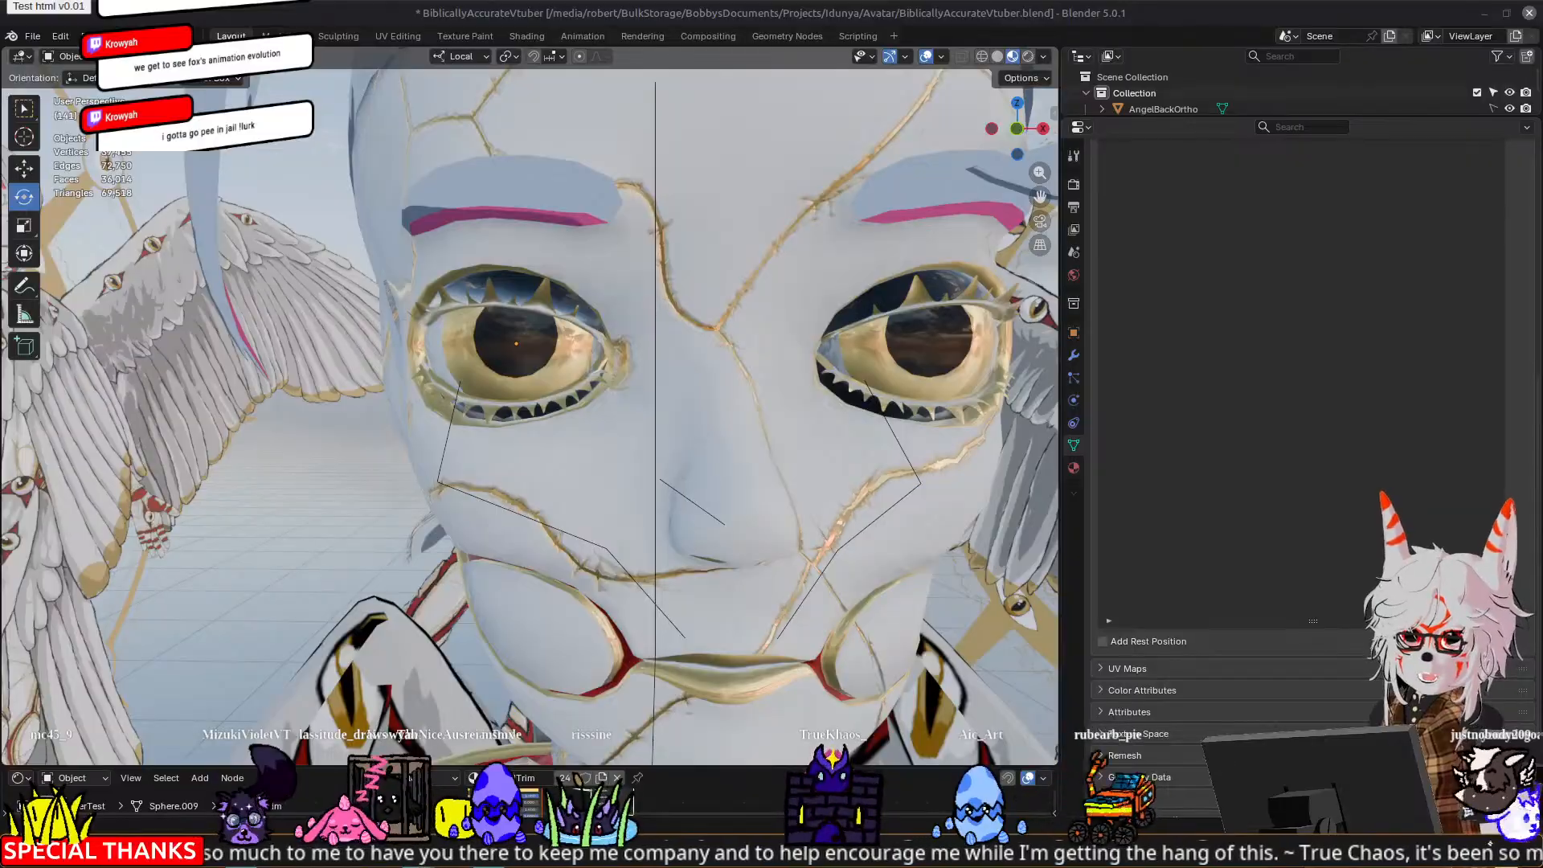
left_click(1236, 6)
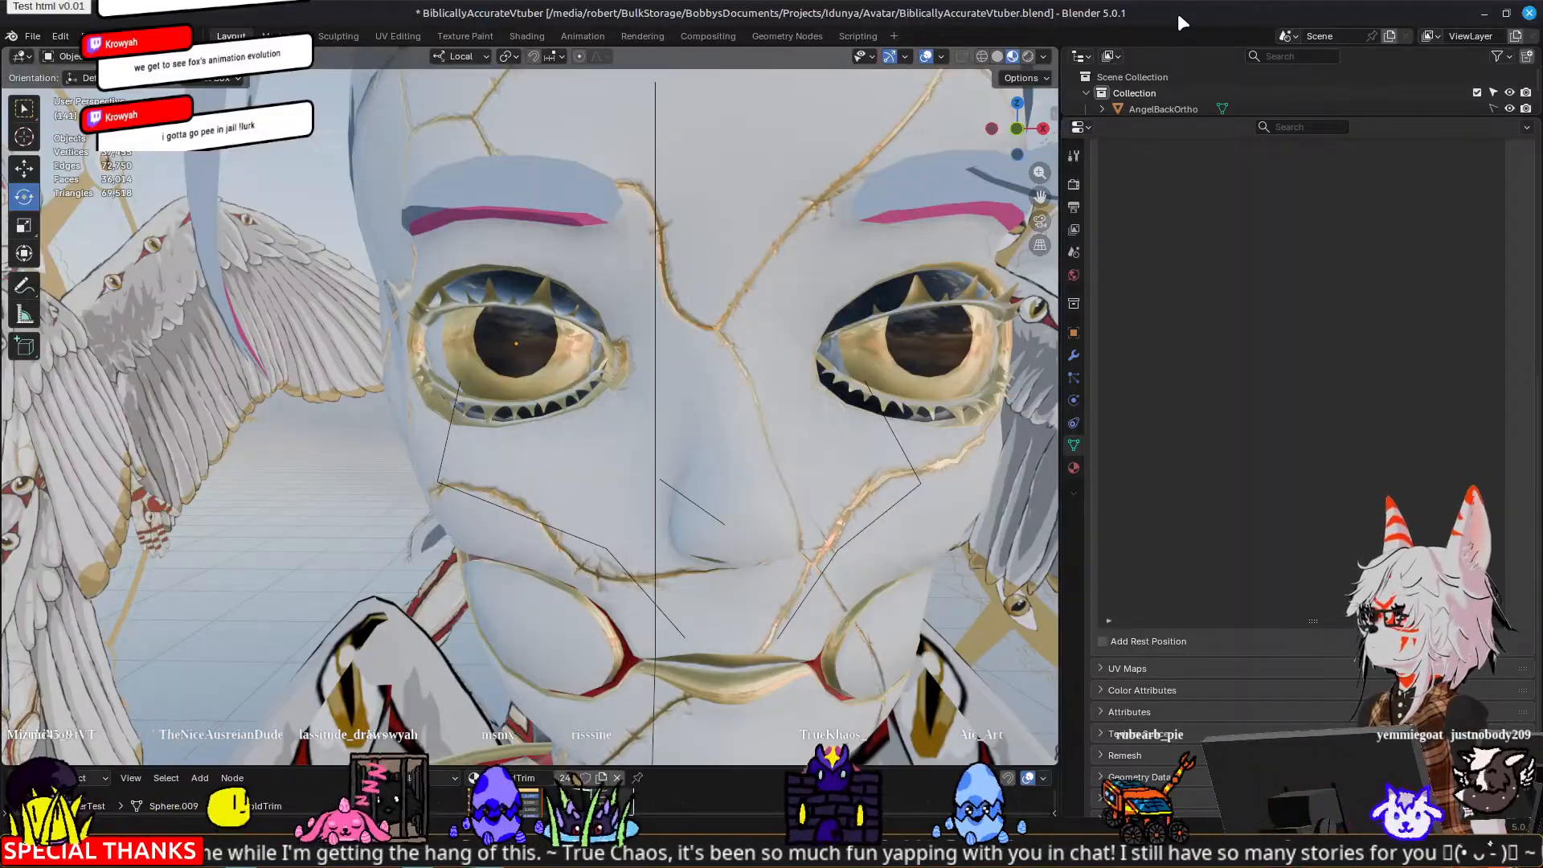
scroll(765, 474, "down", 8)
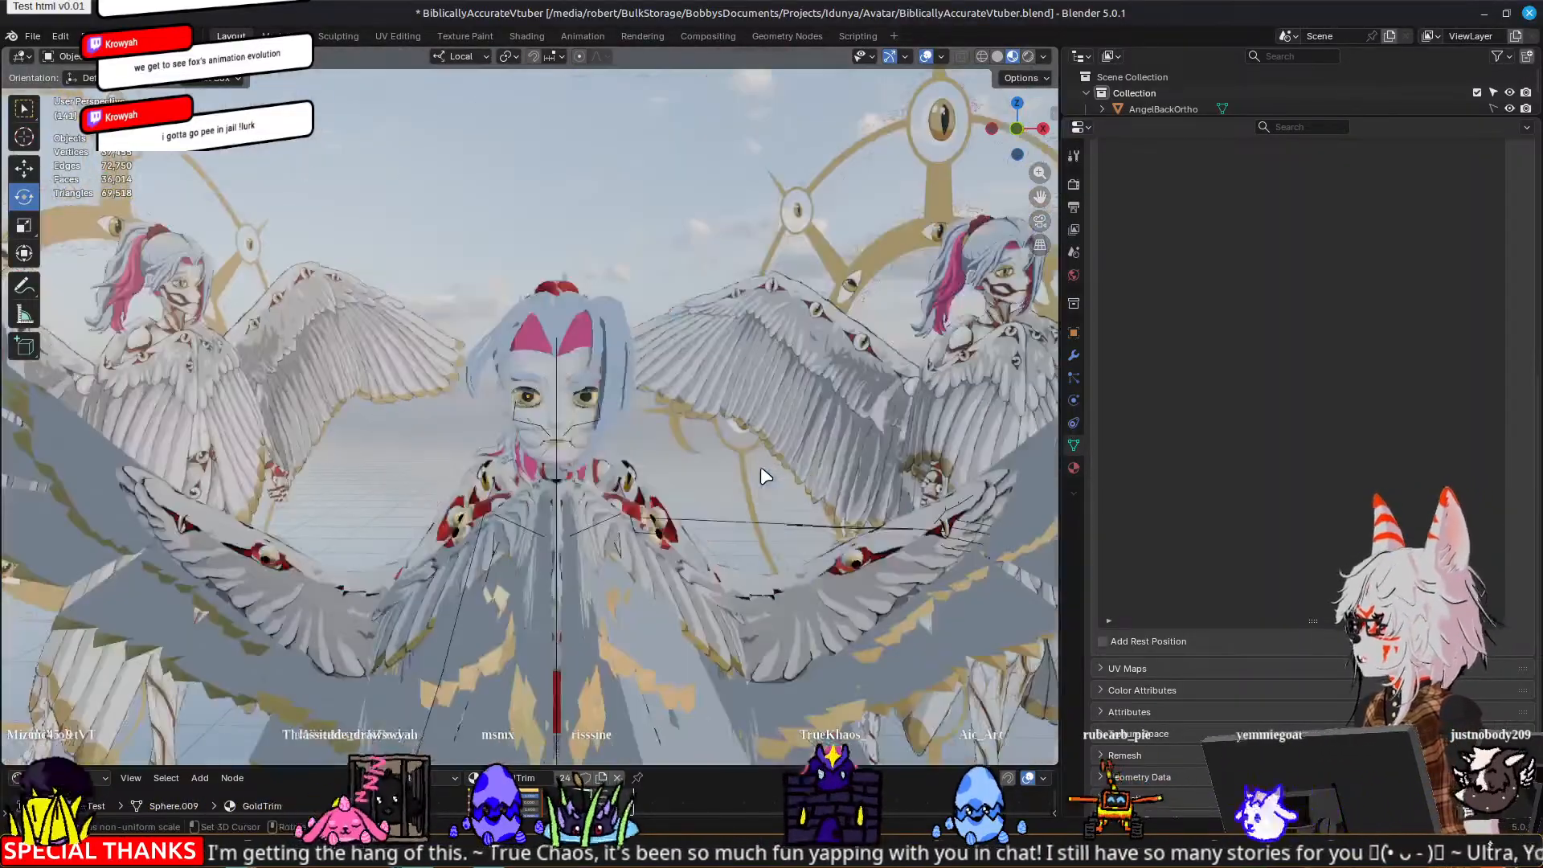
middle_click_drag(764, 476, 475, 540)
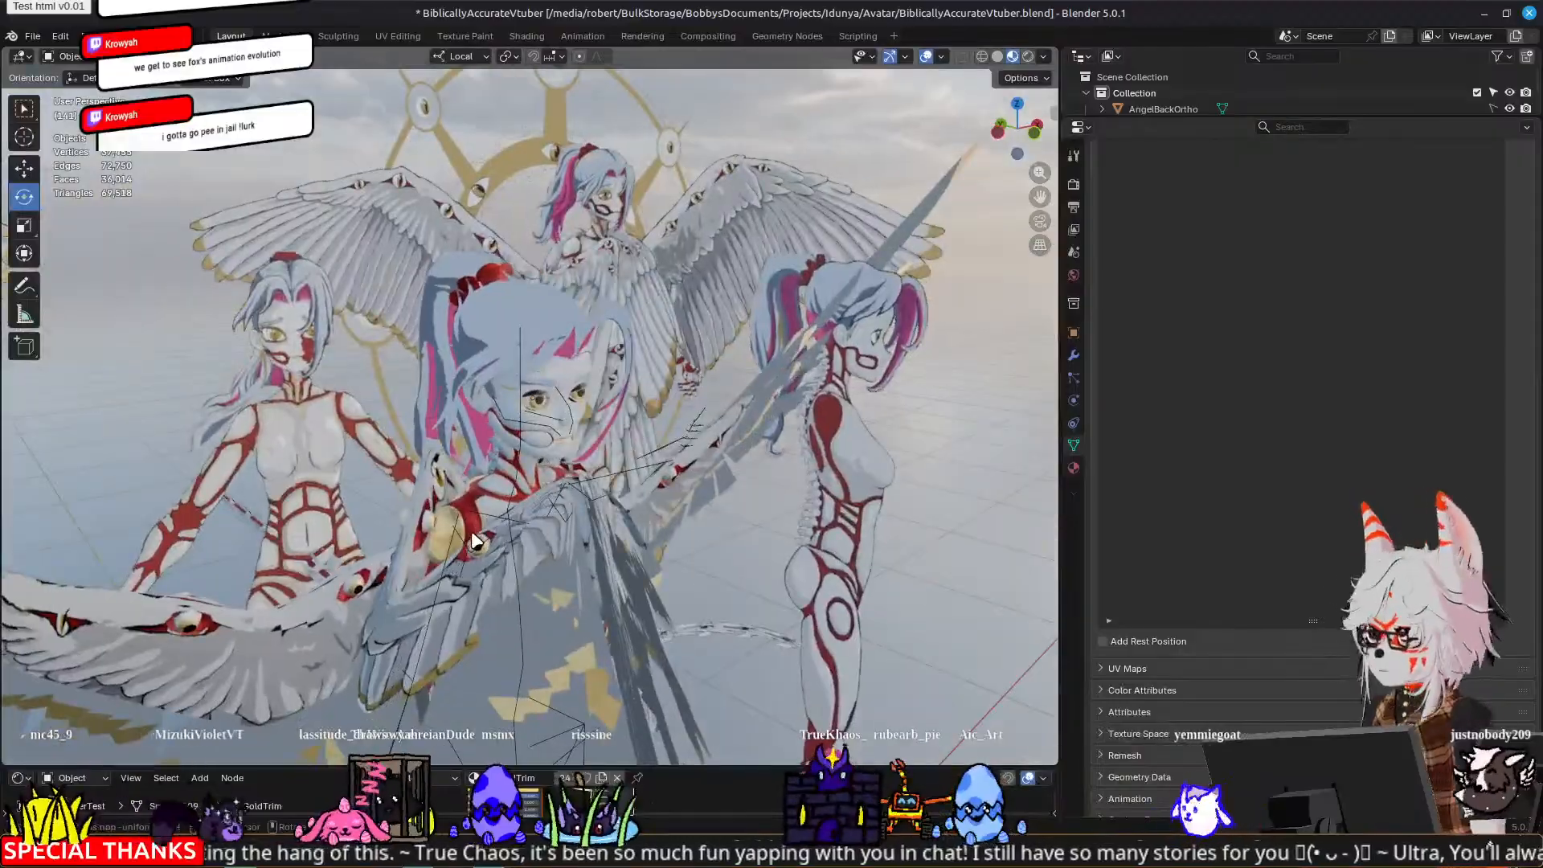
scroll(475, 540, "up", 5)
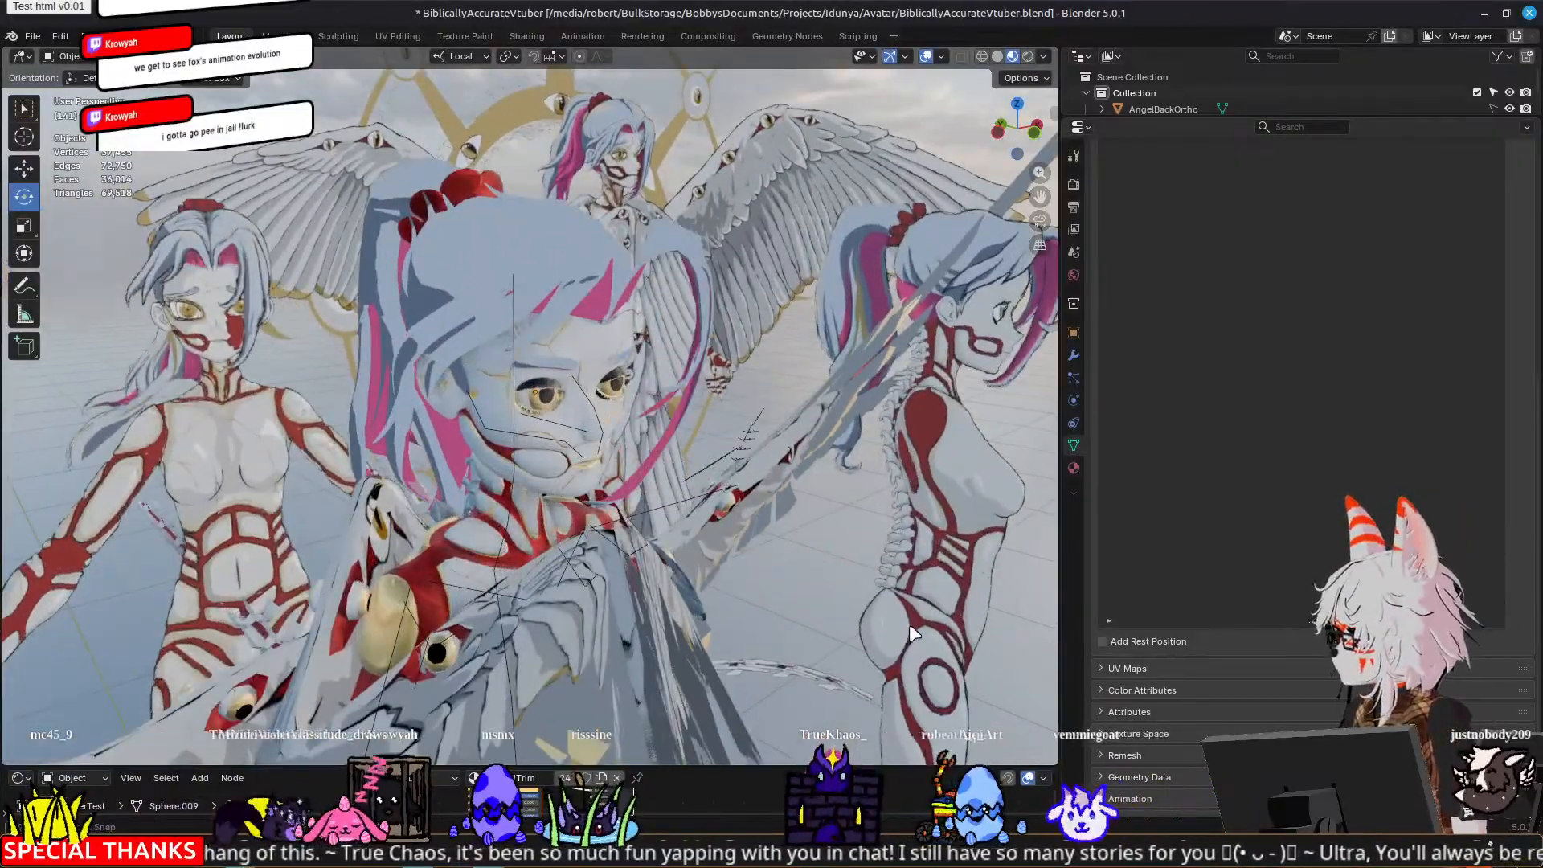
scroll(872, 618, "up", 3)
scroll(883, 616, "up", 3)
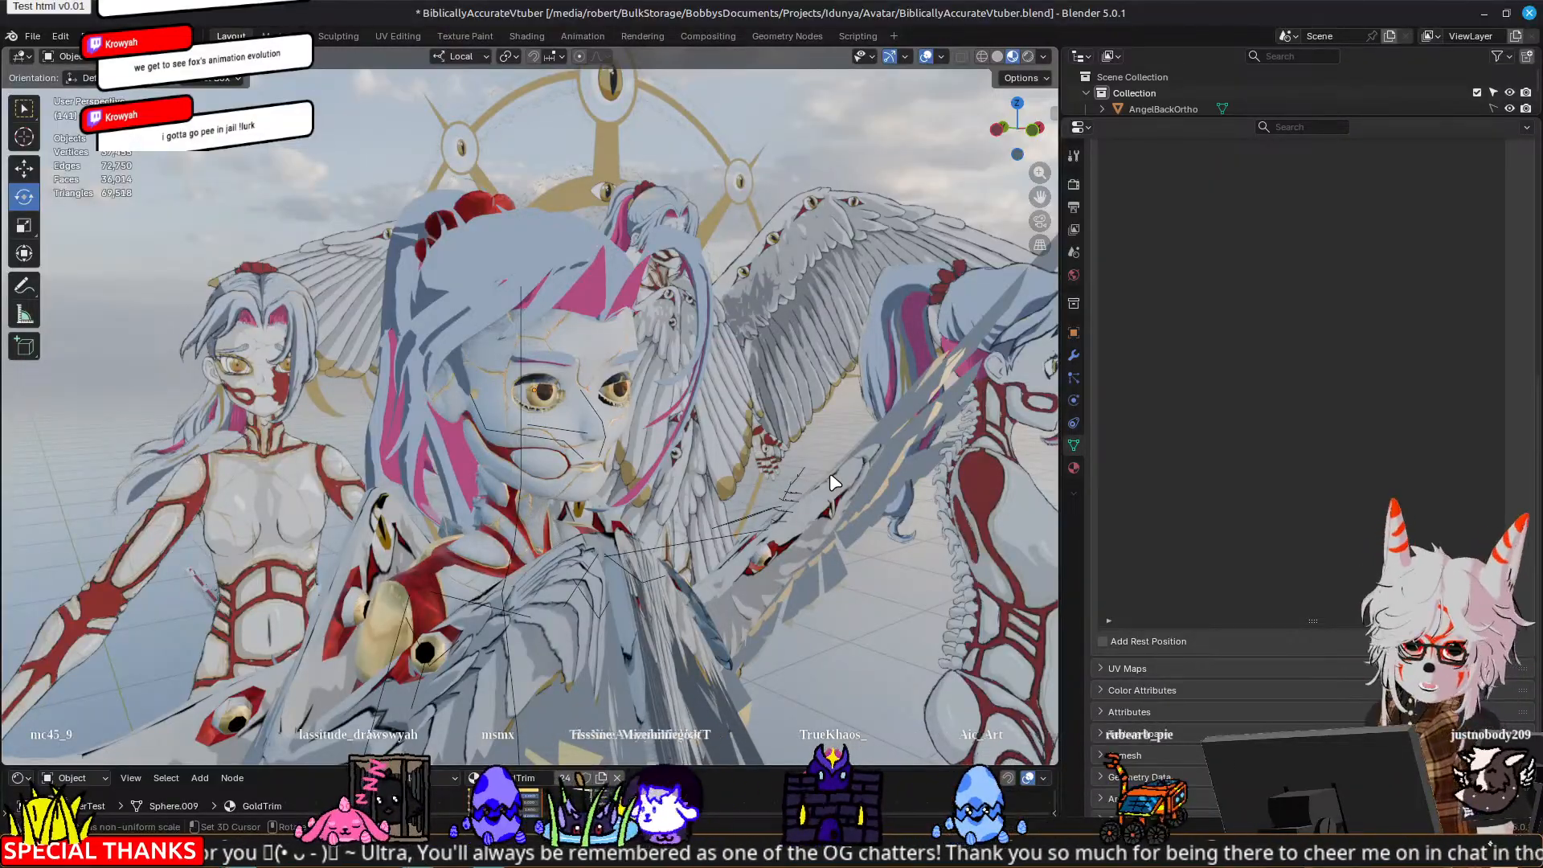
middle_click_drag(915, 438, 892, 426)
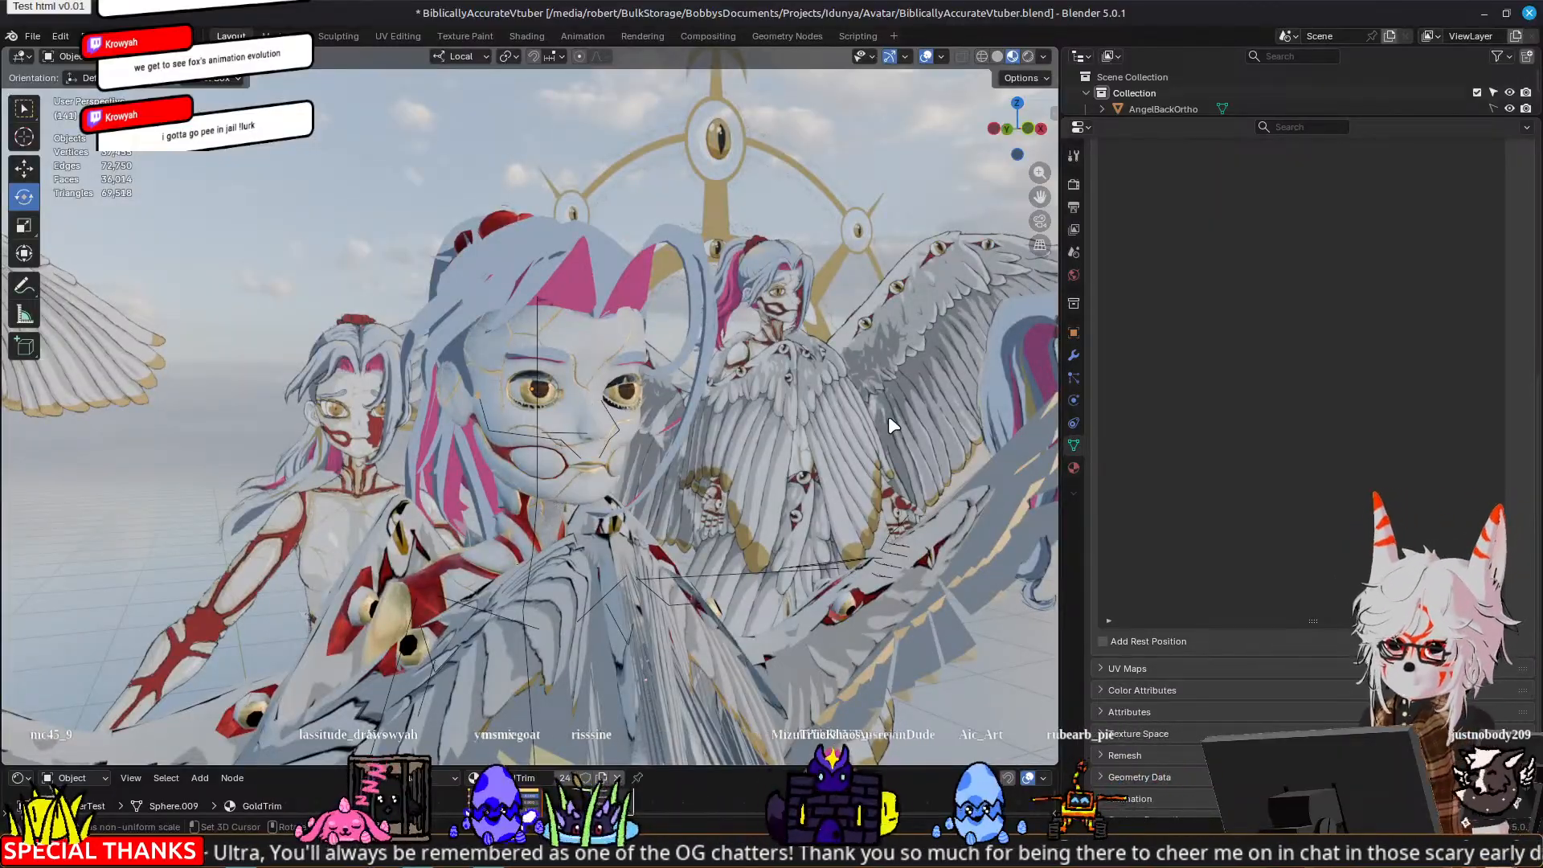
scroll(635, 446, "up", 5)
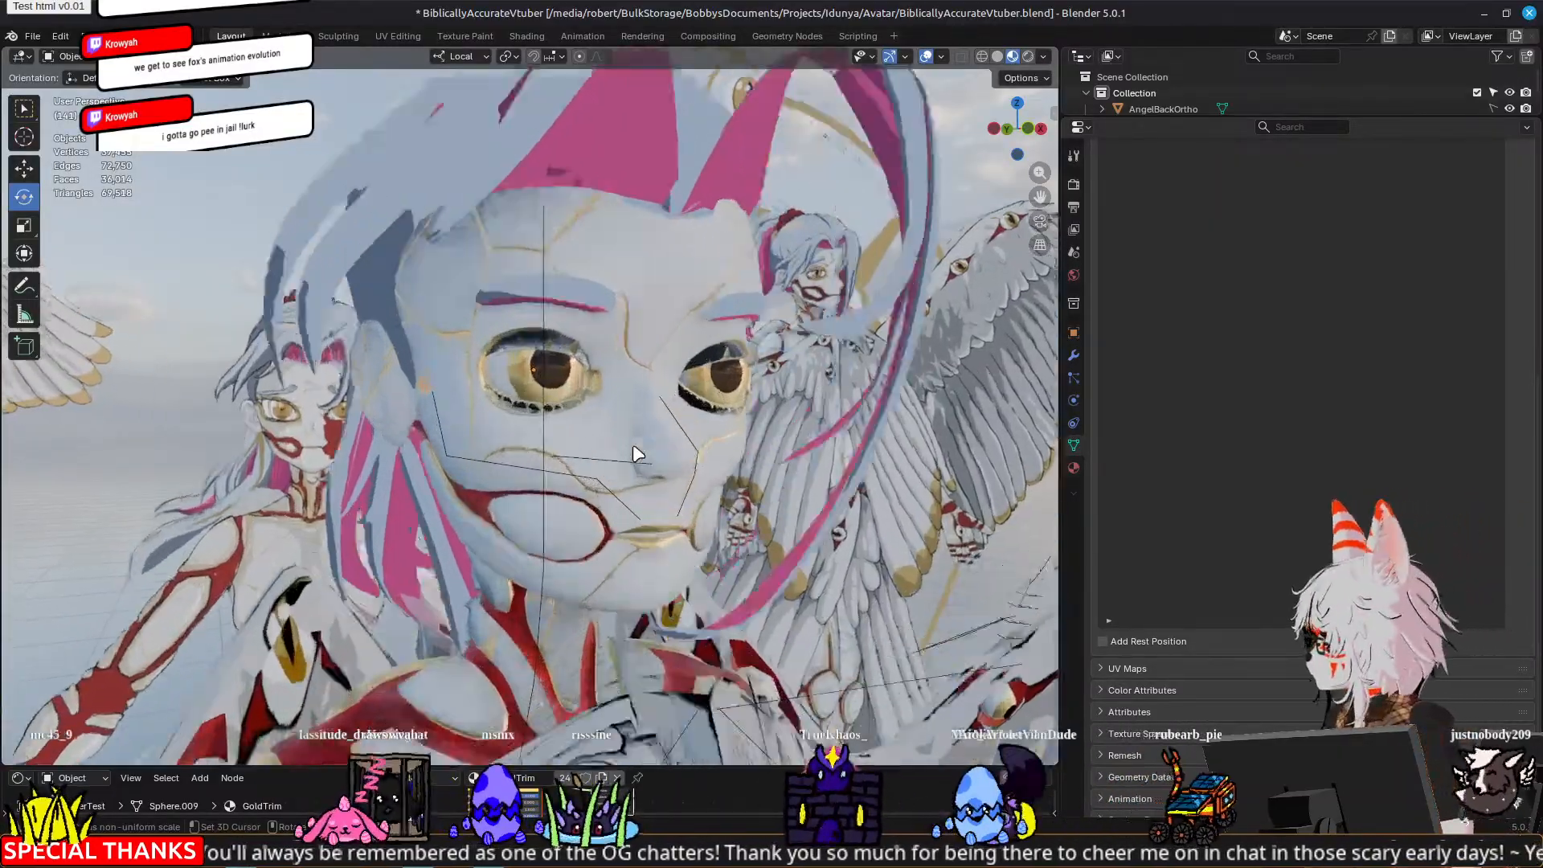
middle_click_drag(827, 413, 830, 456)
middle_click_drag(919, 472, 864, 409, "shift")
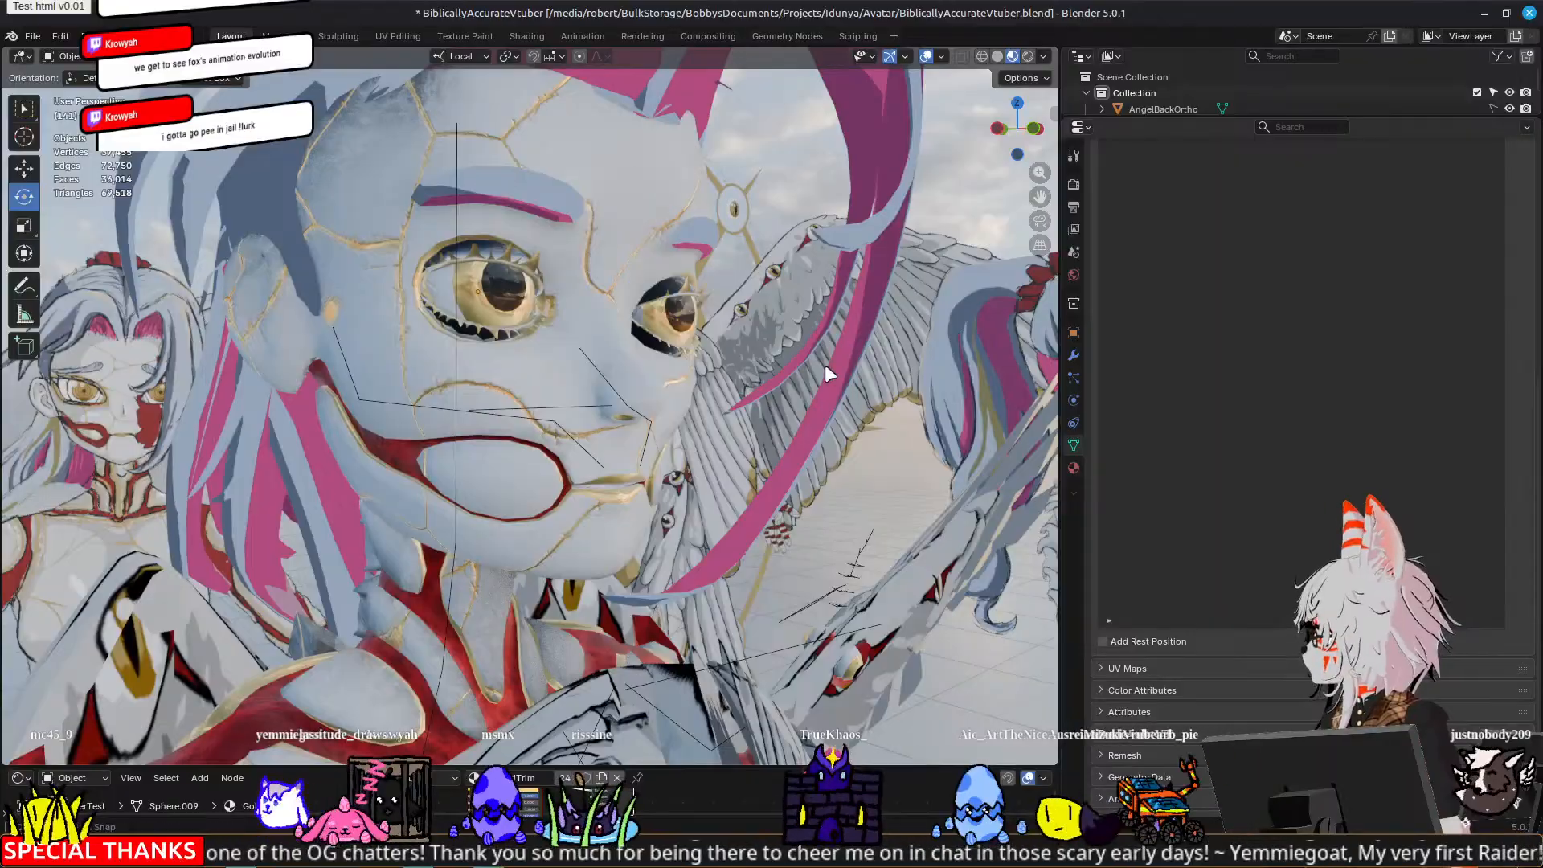
middle_click_drag(828, 374, 788, 371)
middle_click_drag(362, 473, 714, 439)
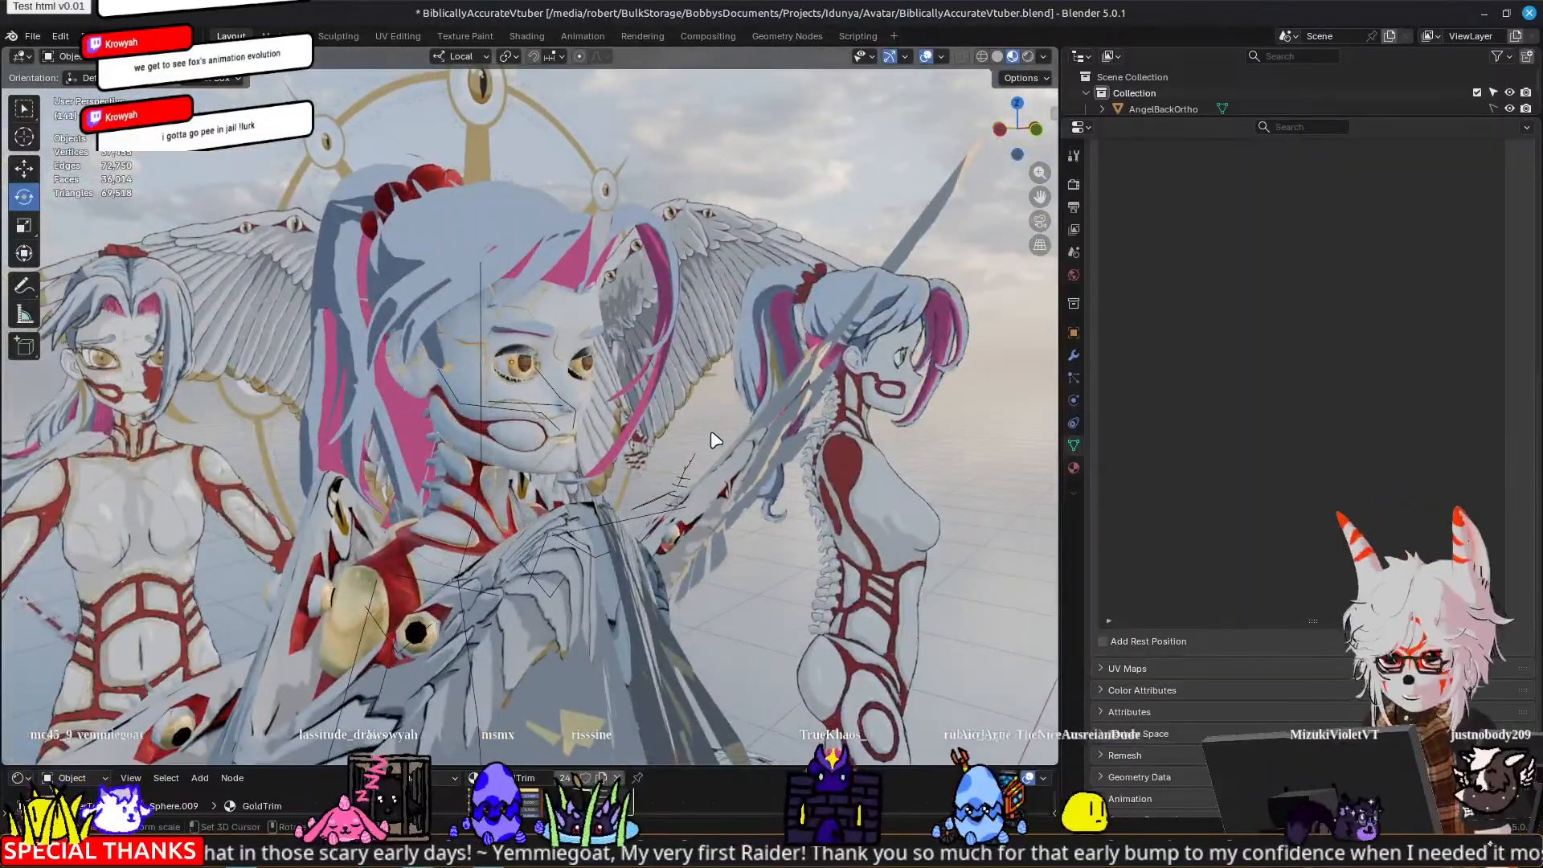
scroll(356, 344, "up", 4)
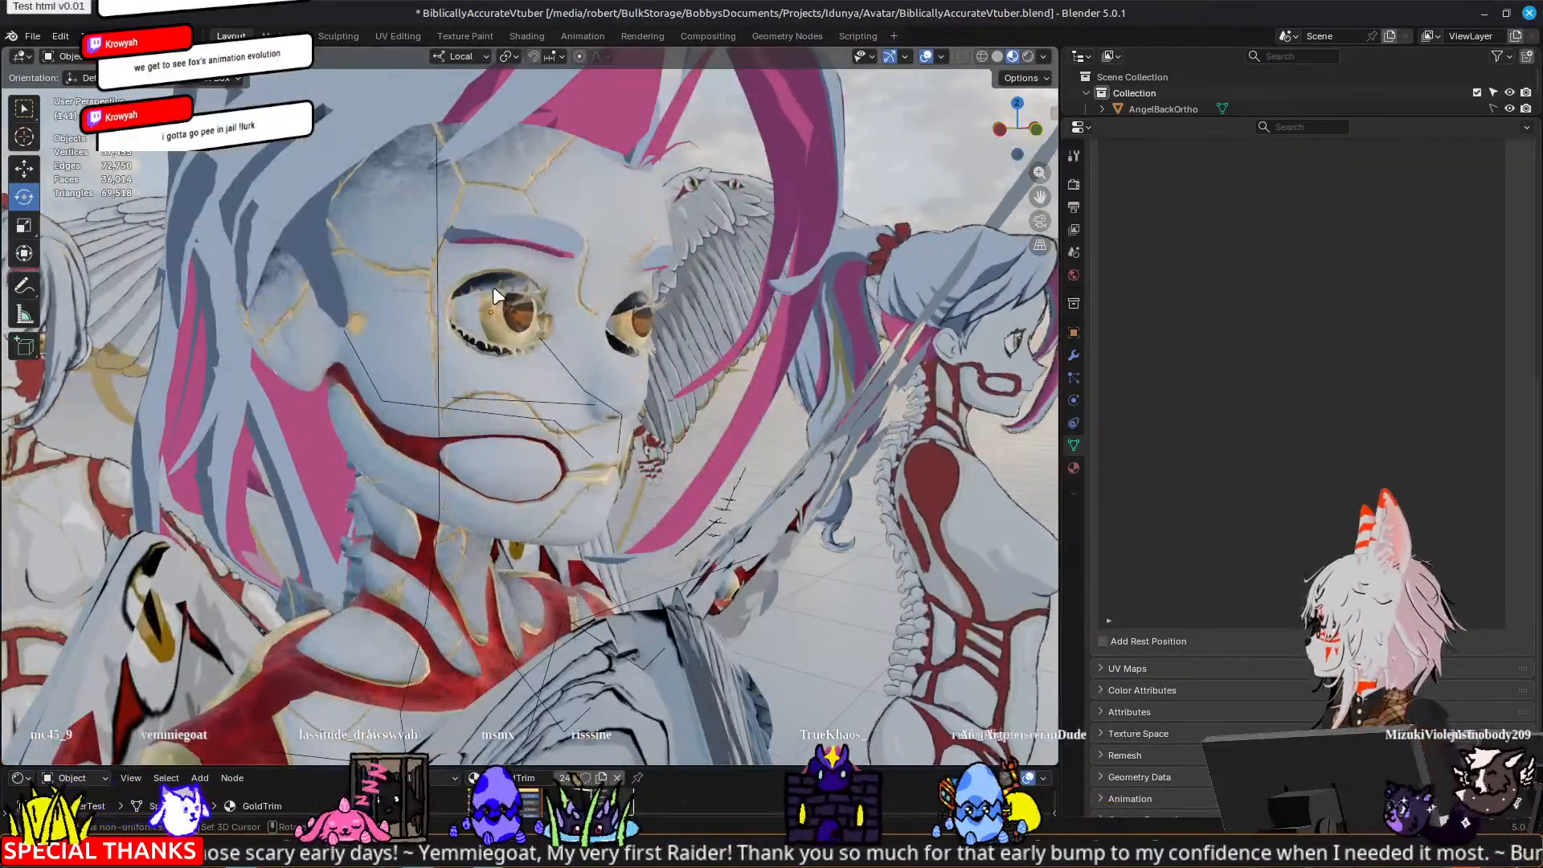
Step: Select one eye's upper eyelid and try rotating it about 37° around its local X axis to lower it
left_click(493, 286)
mouse_move(523, 270)
left_mouse_down()
mouse_move(527, 291)
mouse_move(519, 272)
left_mouse_up()
middle_click_drag(669, 283, 358, 433)
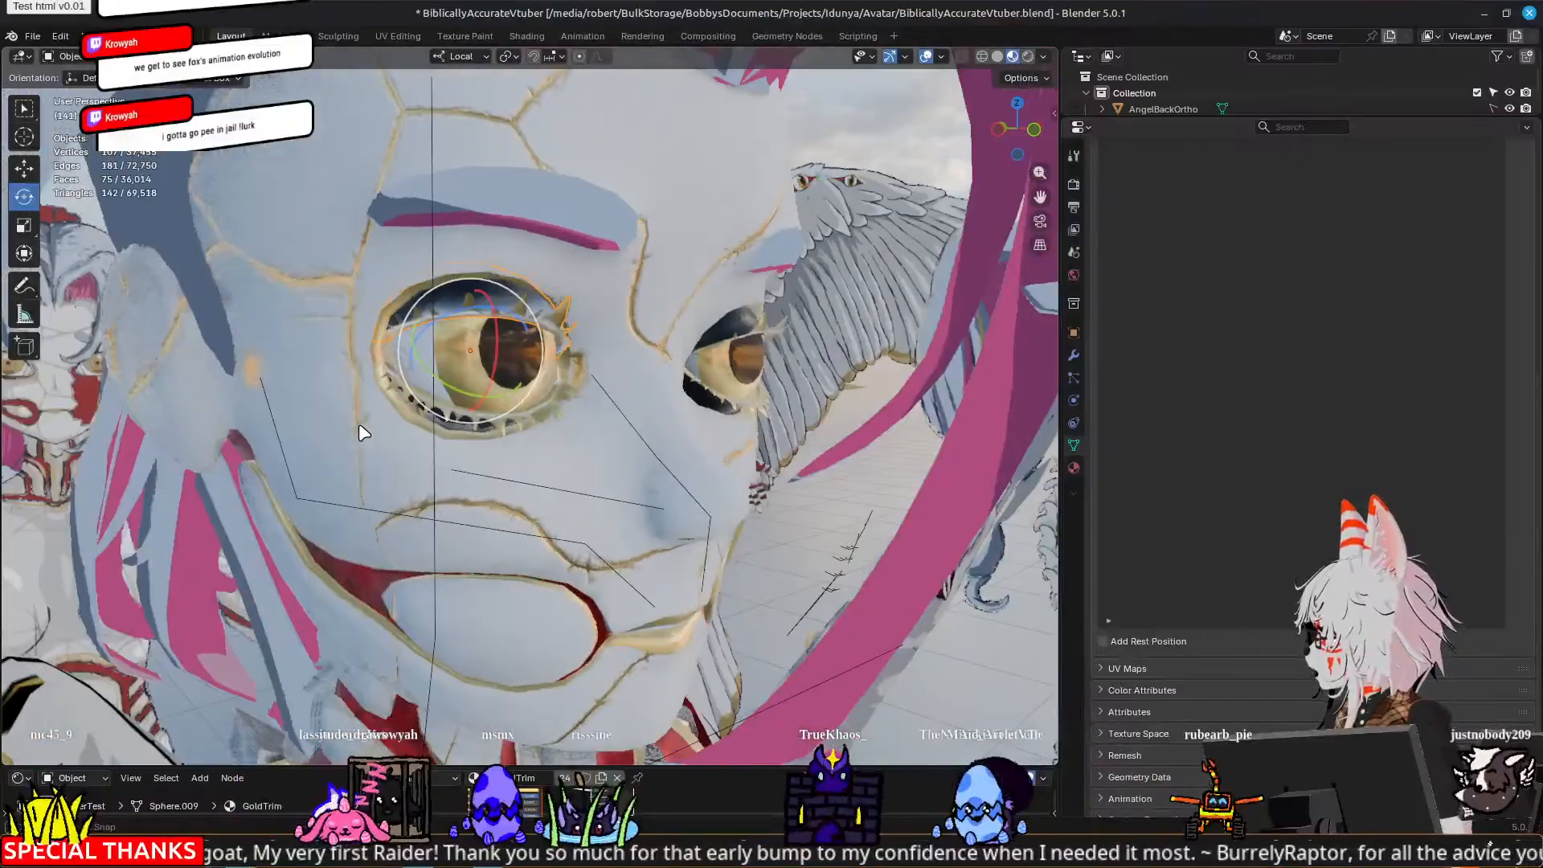
left_click_drag(490, 332, 474, 436)
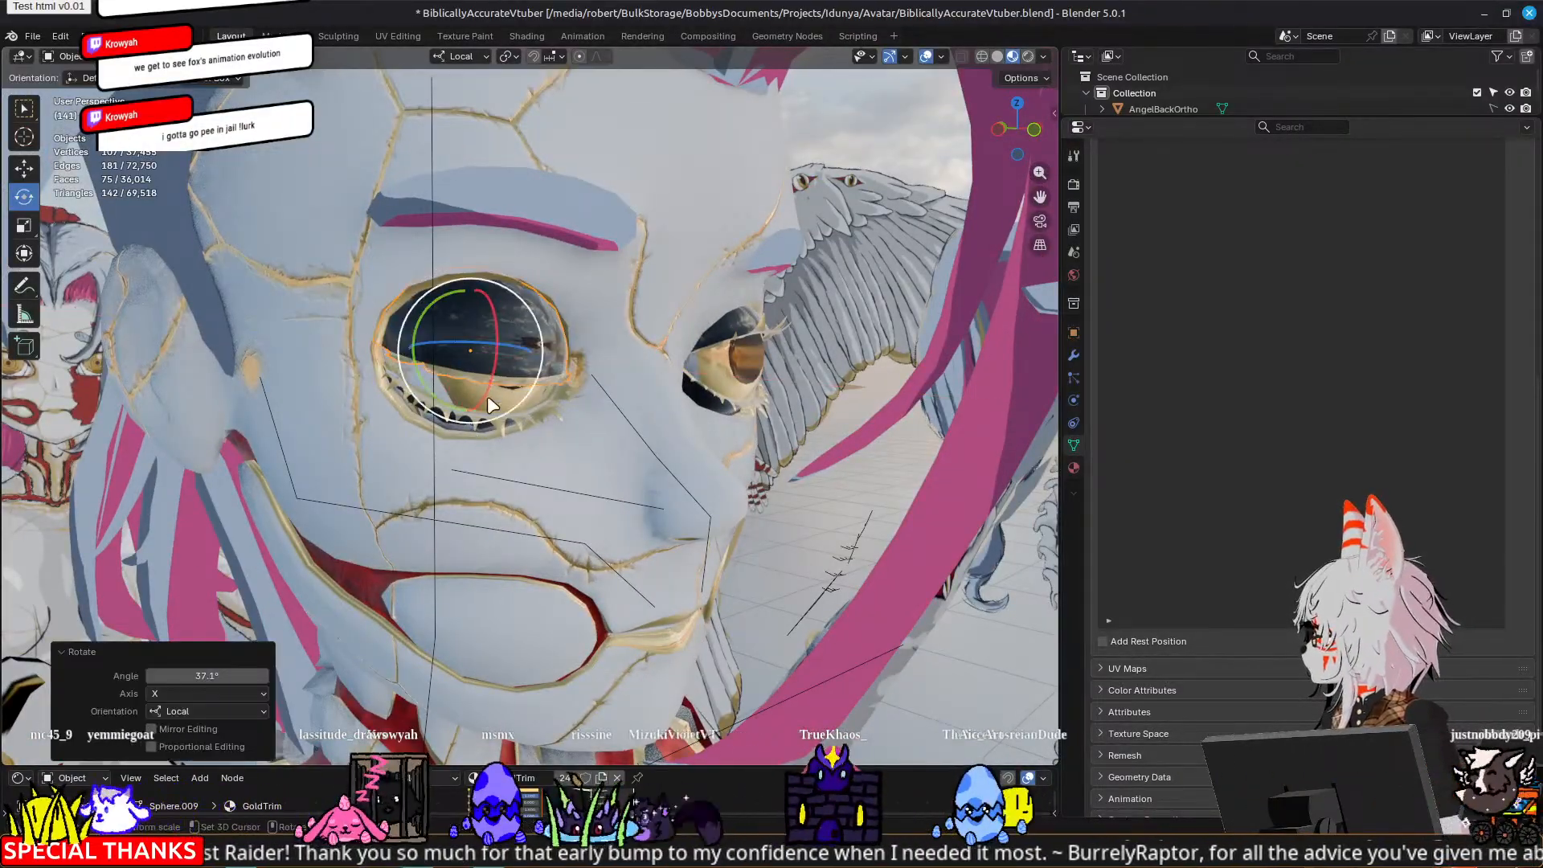
left_click_drag(490, 370, 485, 397)
Step: Select the same eye's lower eyelid and try rotating it about -19.9° around its local X axis
left_click(471, 428)
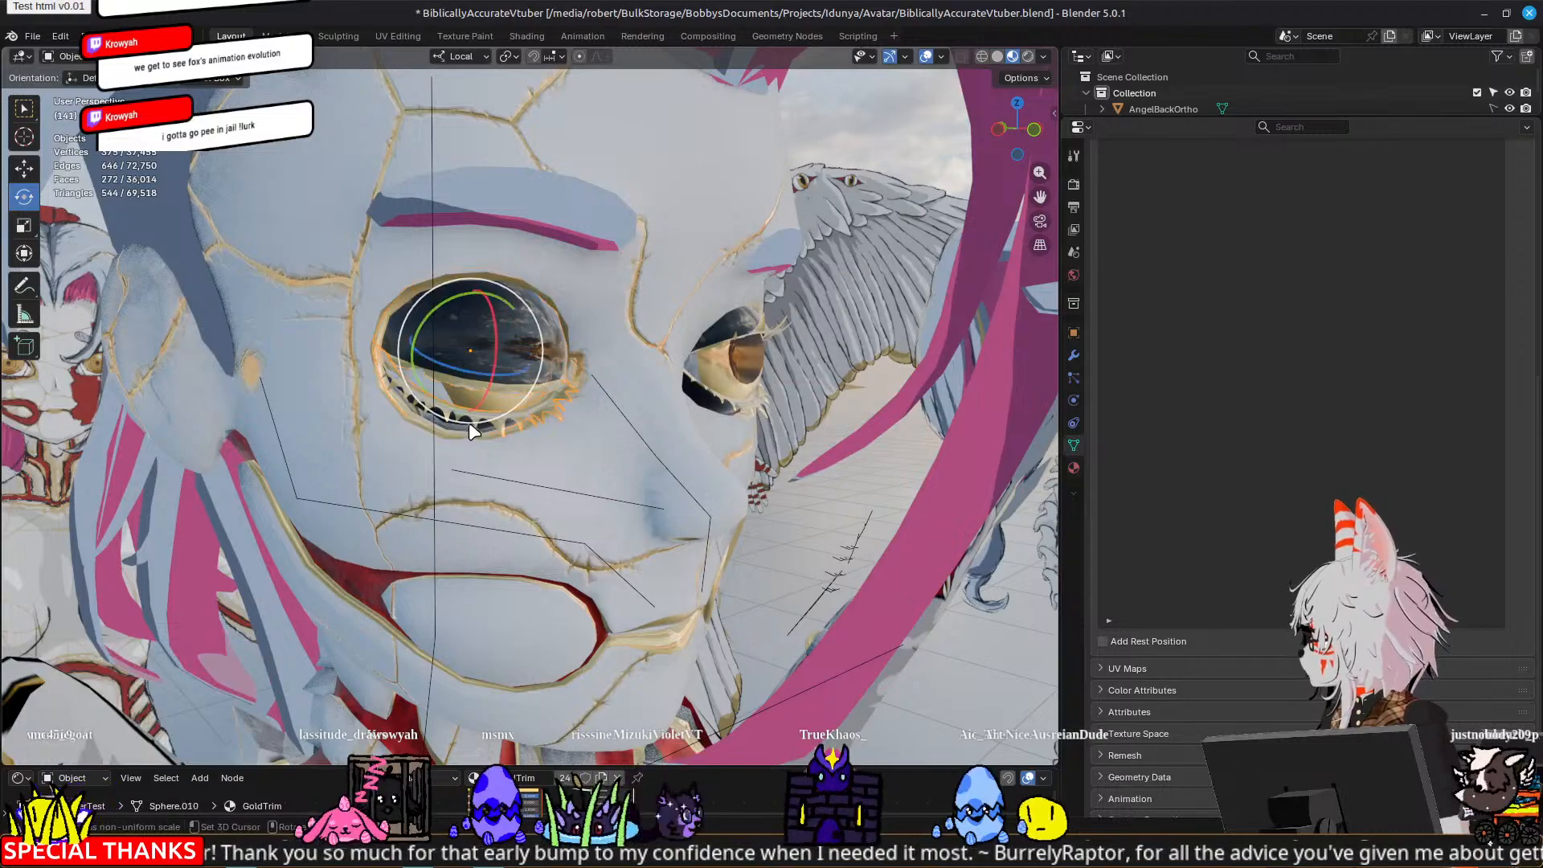
left_click(471, 439)
left_click(475, 432)
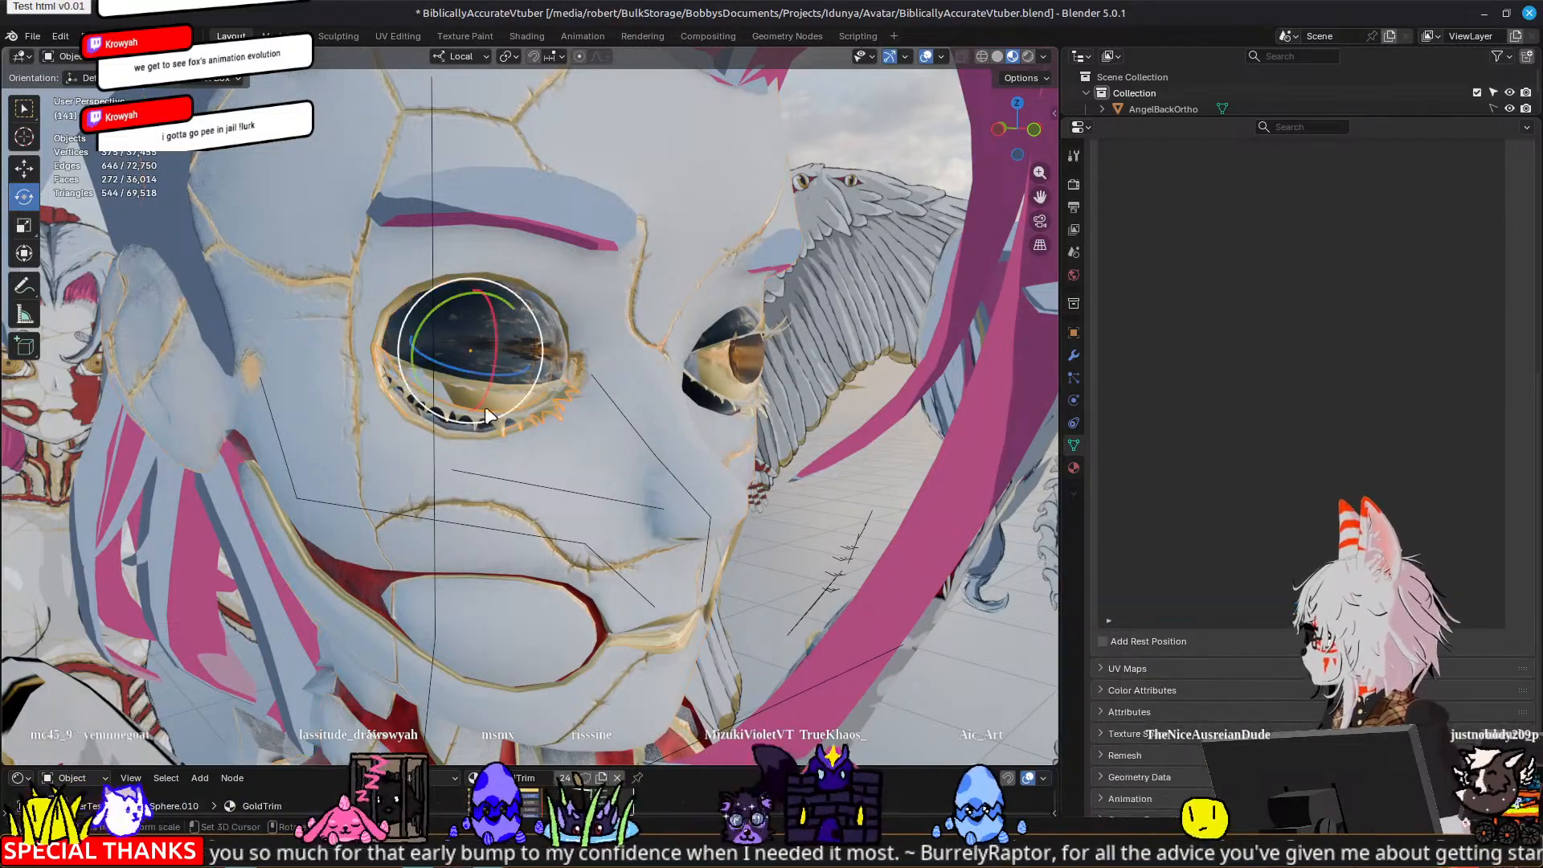
left_click_drag(484, 407, 492, 381)
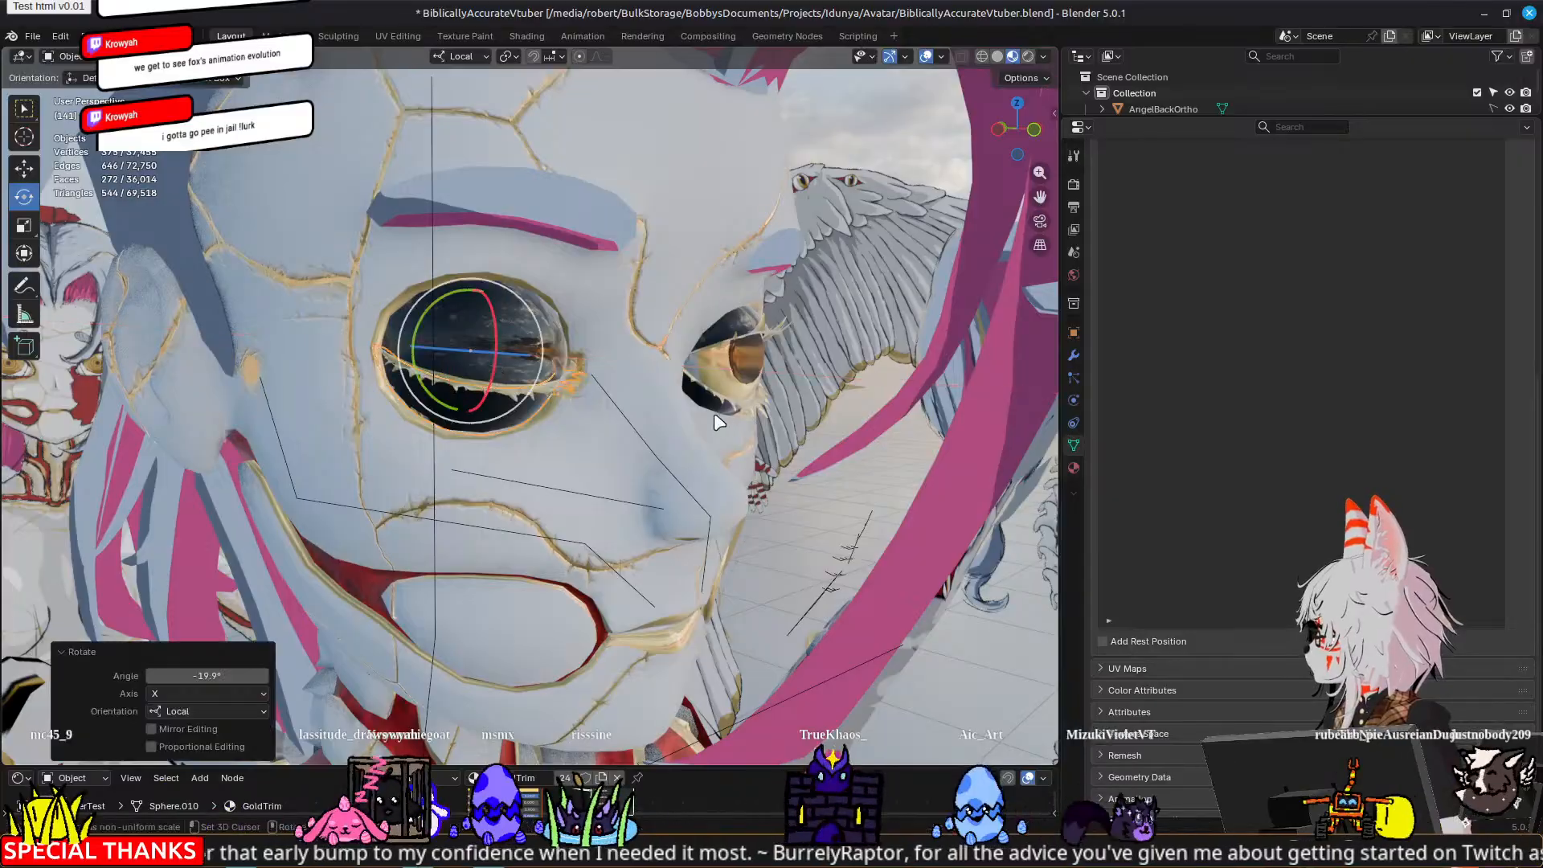
Step: Clear the selection and compare the closed eye with the open one from near and far, selecting the open eye's iris
middle_click_drag(714, 414, 622, 415)
left_click(168, 512)
scroll(168, 512, "down", 10)
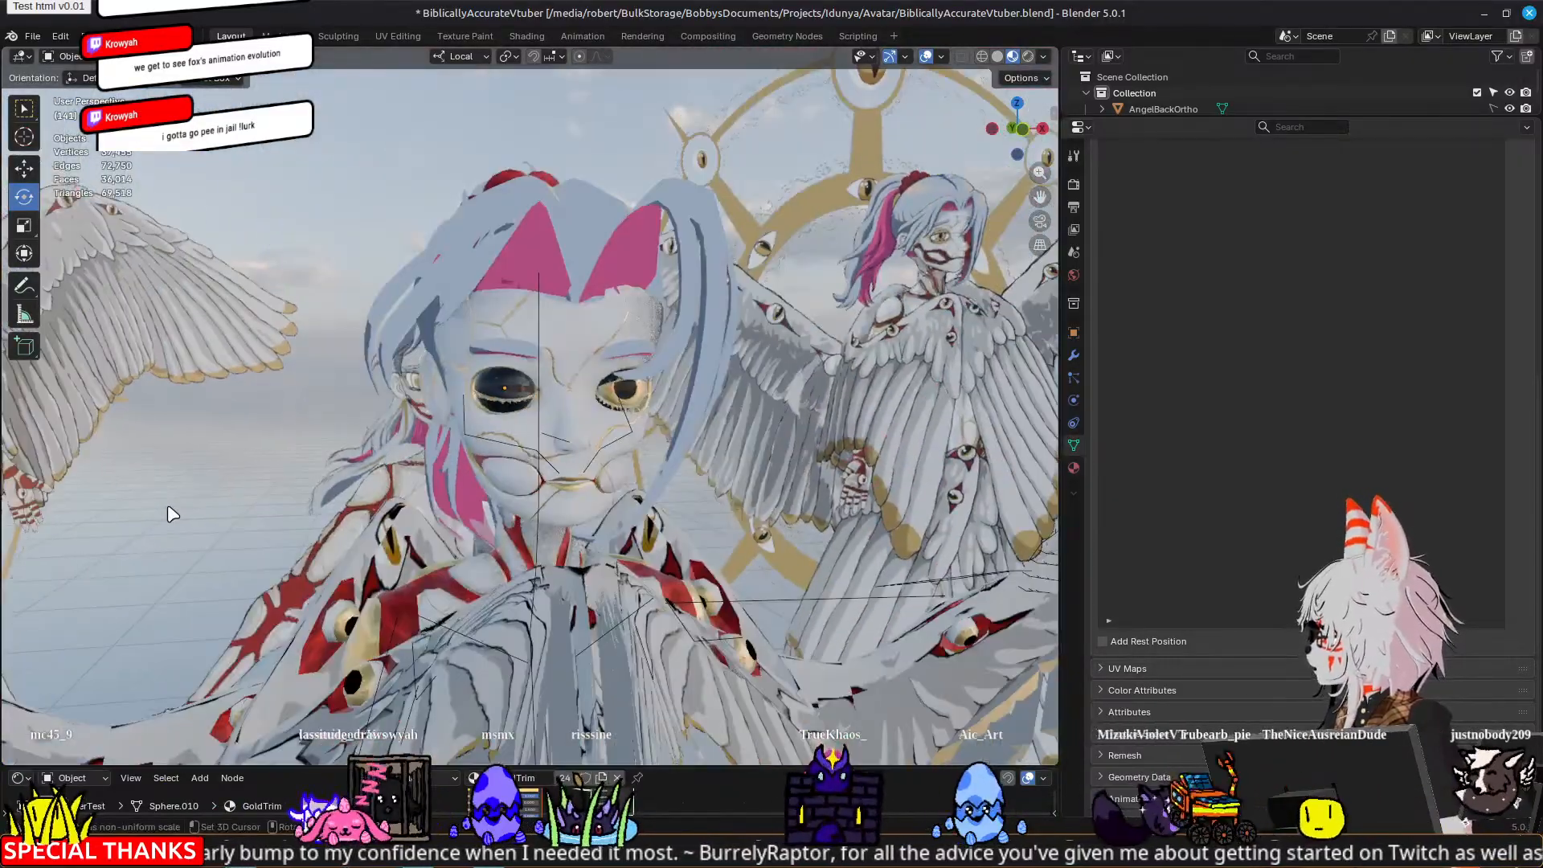
middle_click_drag(619, 485, 653, 492)
scroll(653, 492, "up", 8)
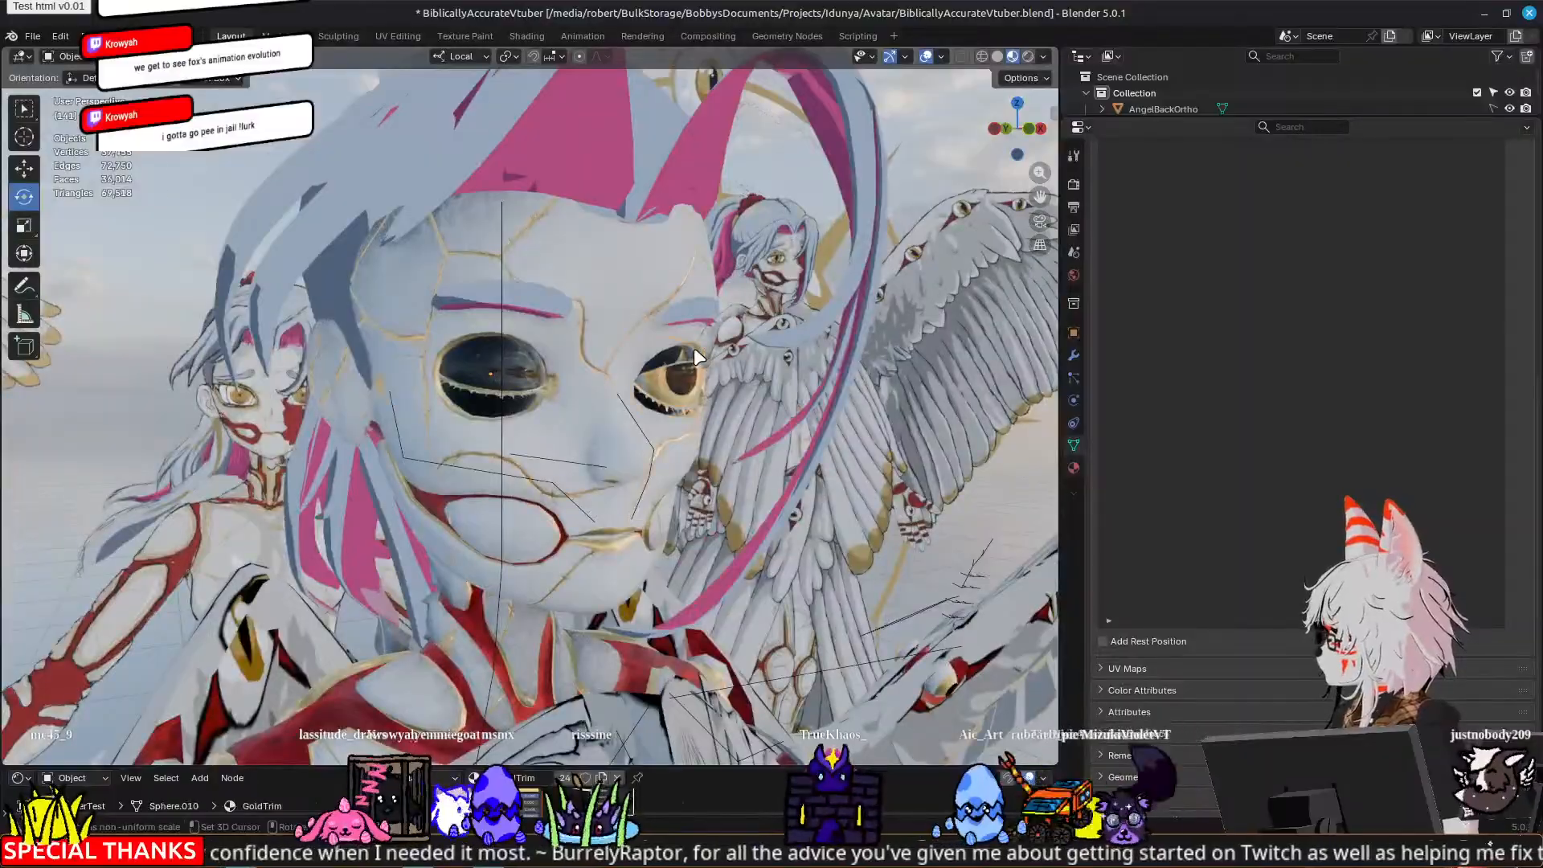
left_click(689, 362)
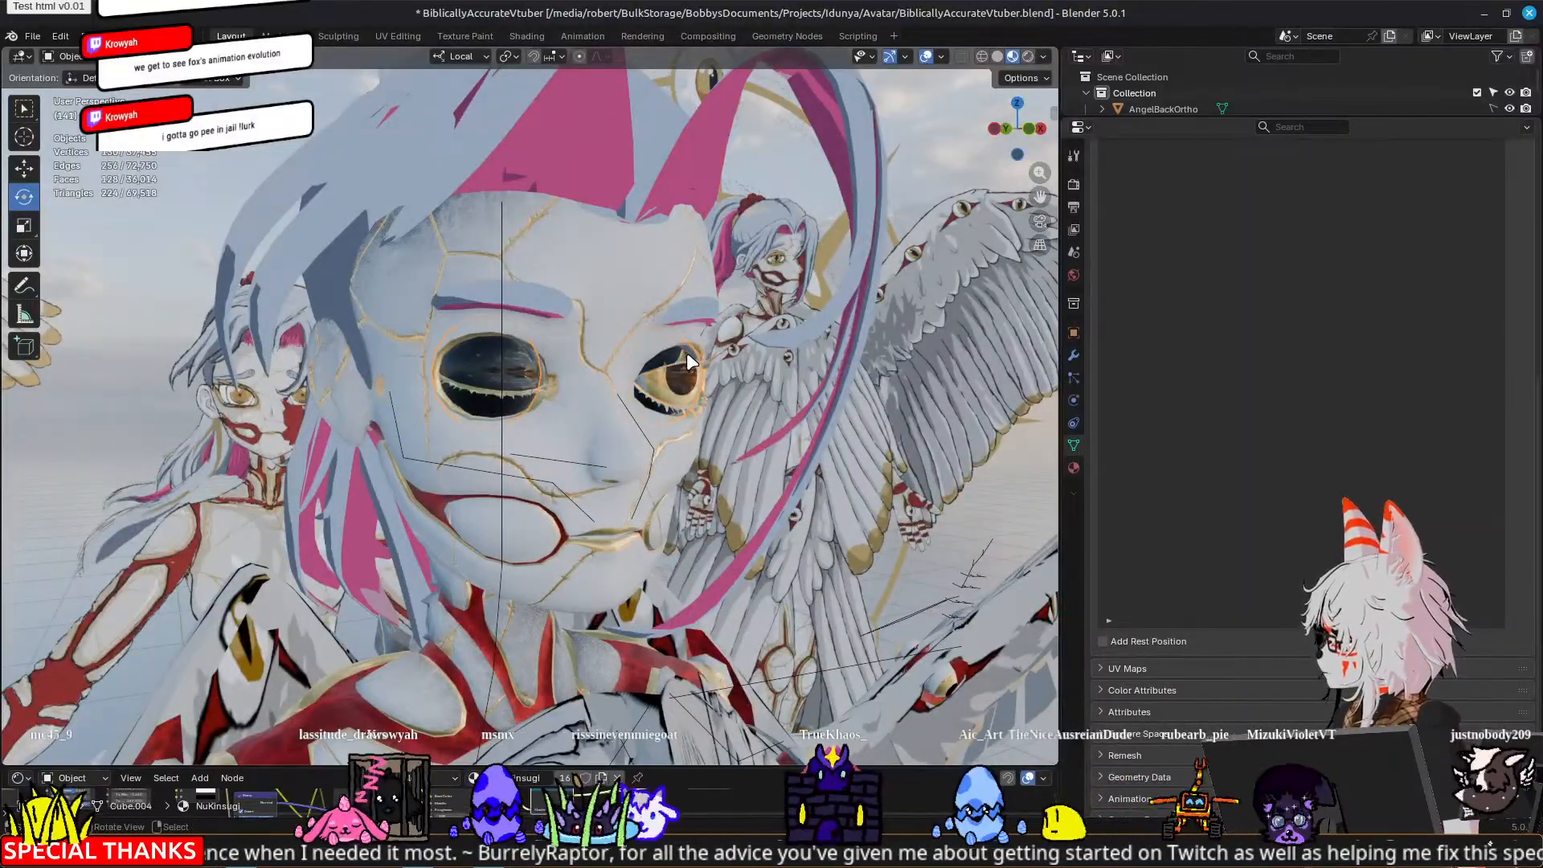
left_click(687, 354)
left_click(687, 354)
middle_click_drag(912, 408, 692, 423)
scroll(692, 423, "down", 8)
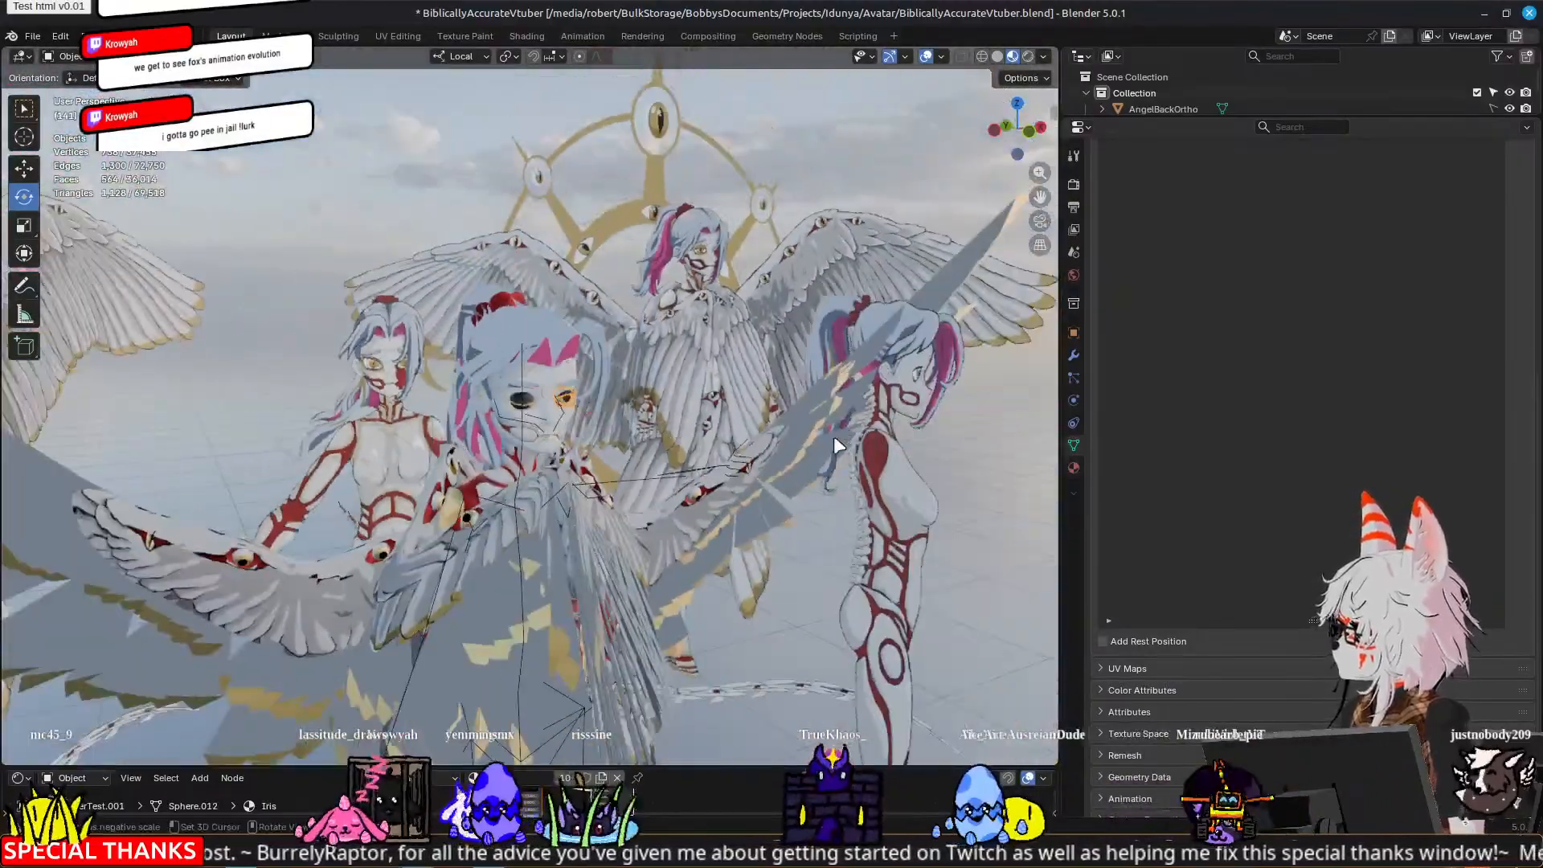
middle_click_drag(836, 444, 754, 409)
middle_click_drag(814, 391, 827, 392)
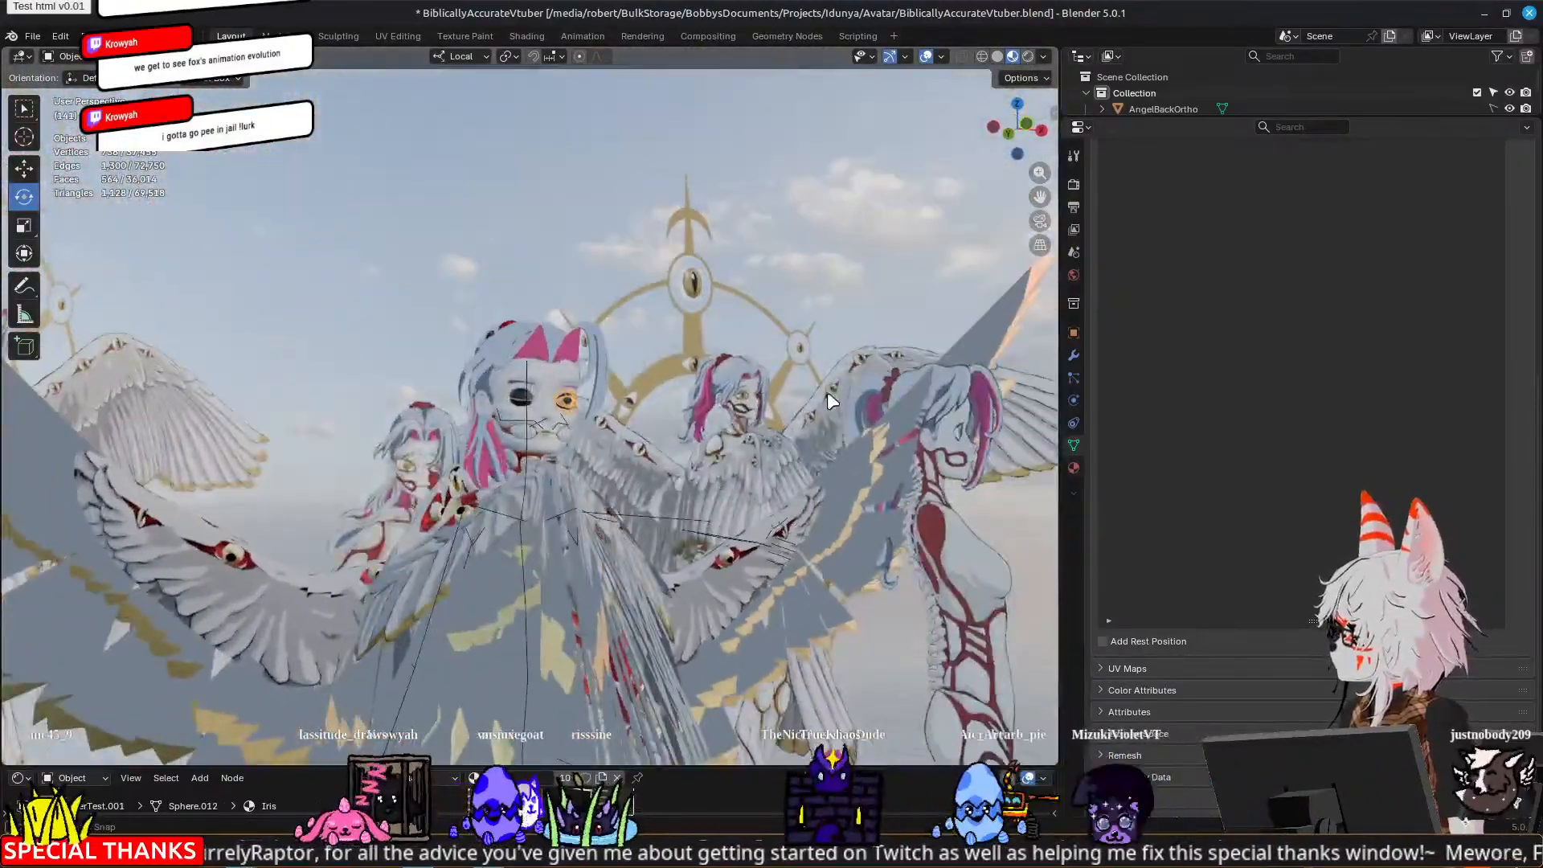
Step: Undo the rotations of the lower and upper eyelids and return to a close view of the eye
scroll(827, 392, "up", 3)
left_click(811, 416)
middle_click_drag(542, 438, 566, 496)
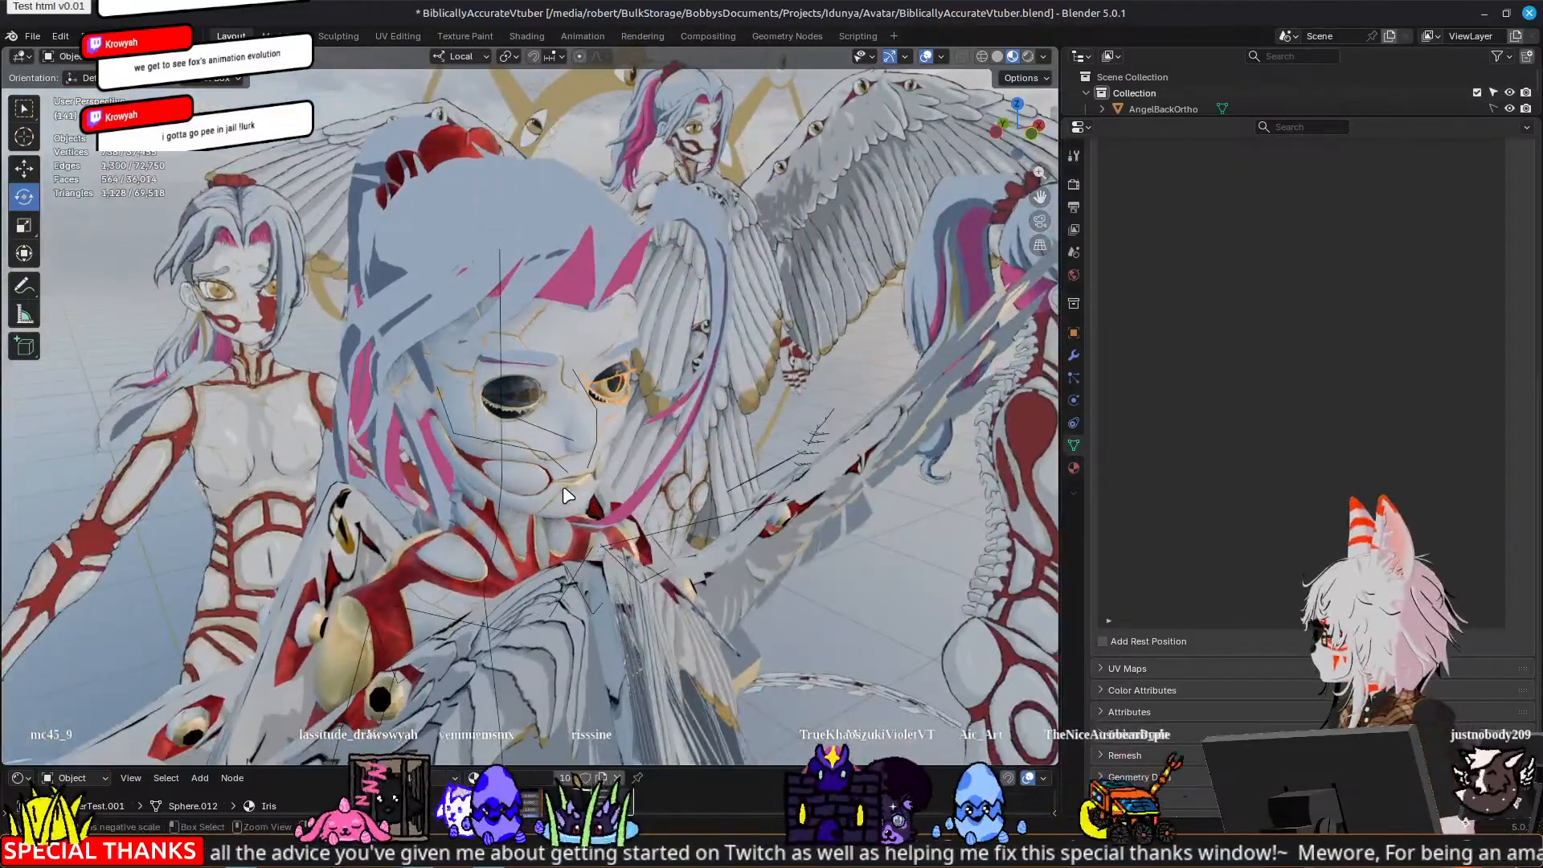
left_click(567, 496)
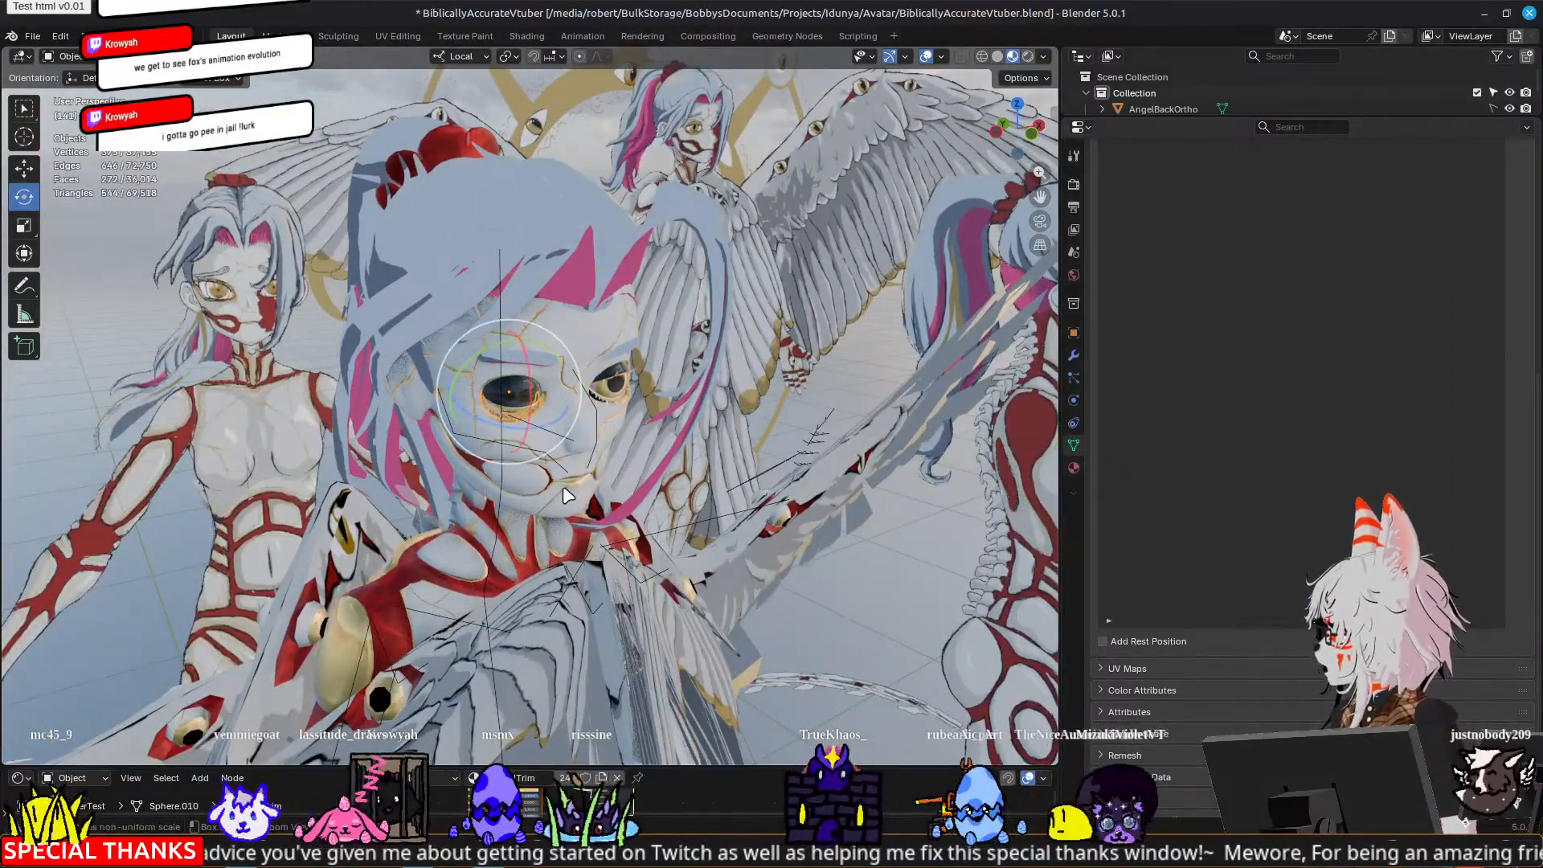
left_click(566, 496)
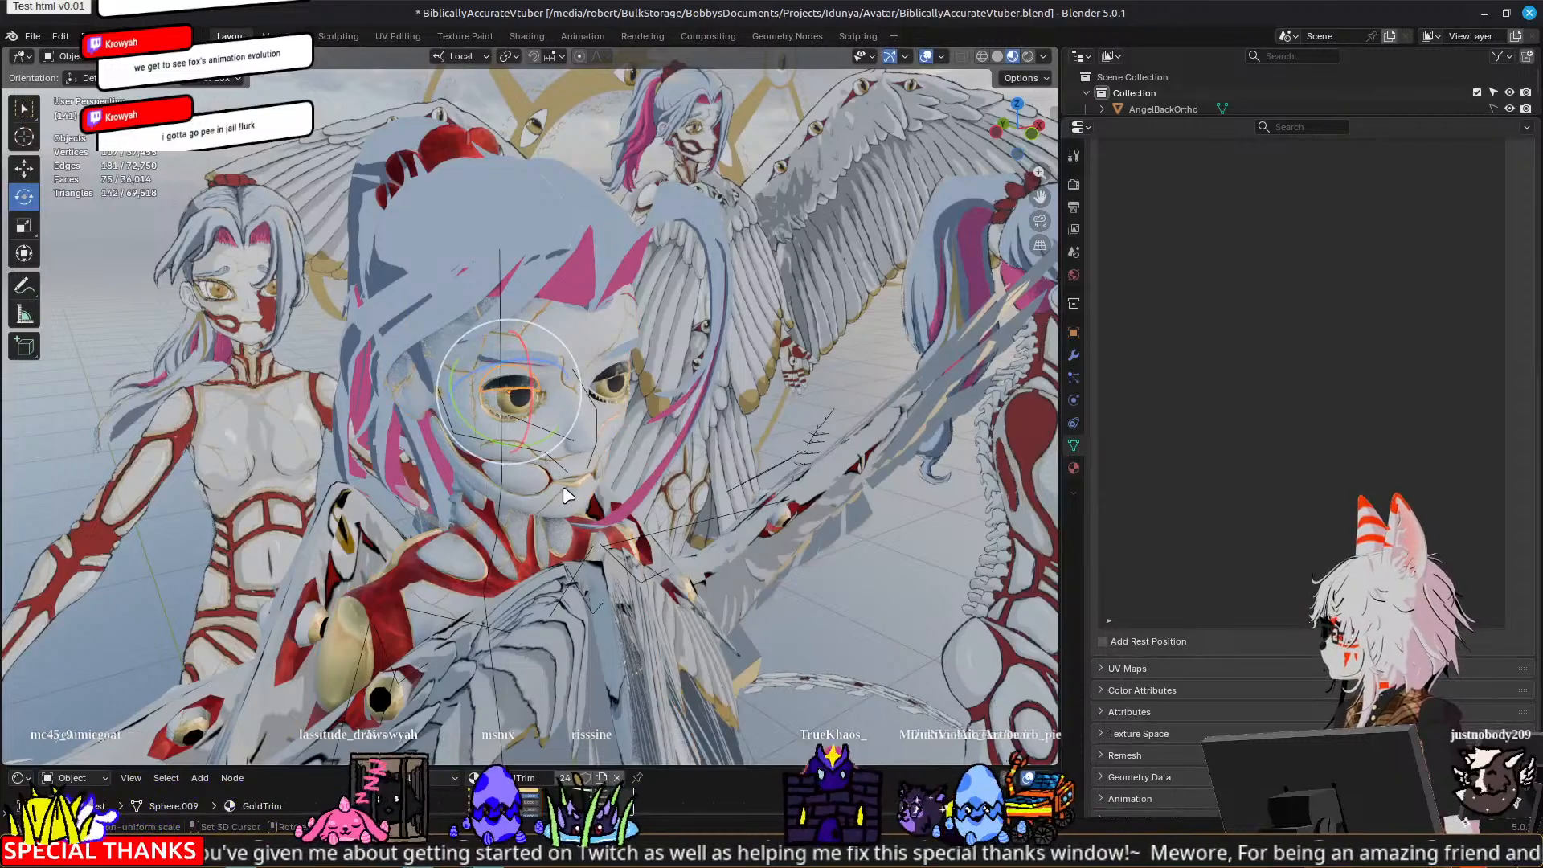
middle_click_drag(229, 431, 247, 403)
scroll(247, 402, "up", 1)
scroll(493, 380, "up", 4)
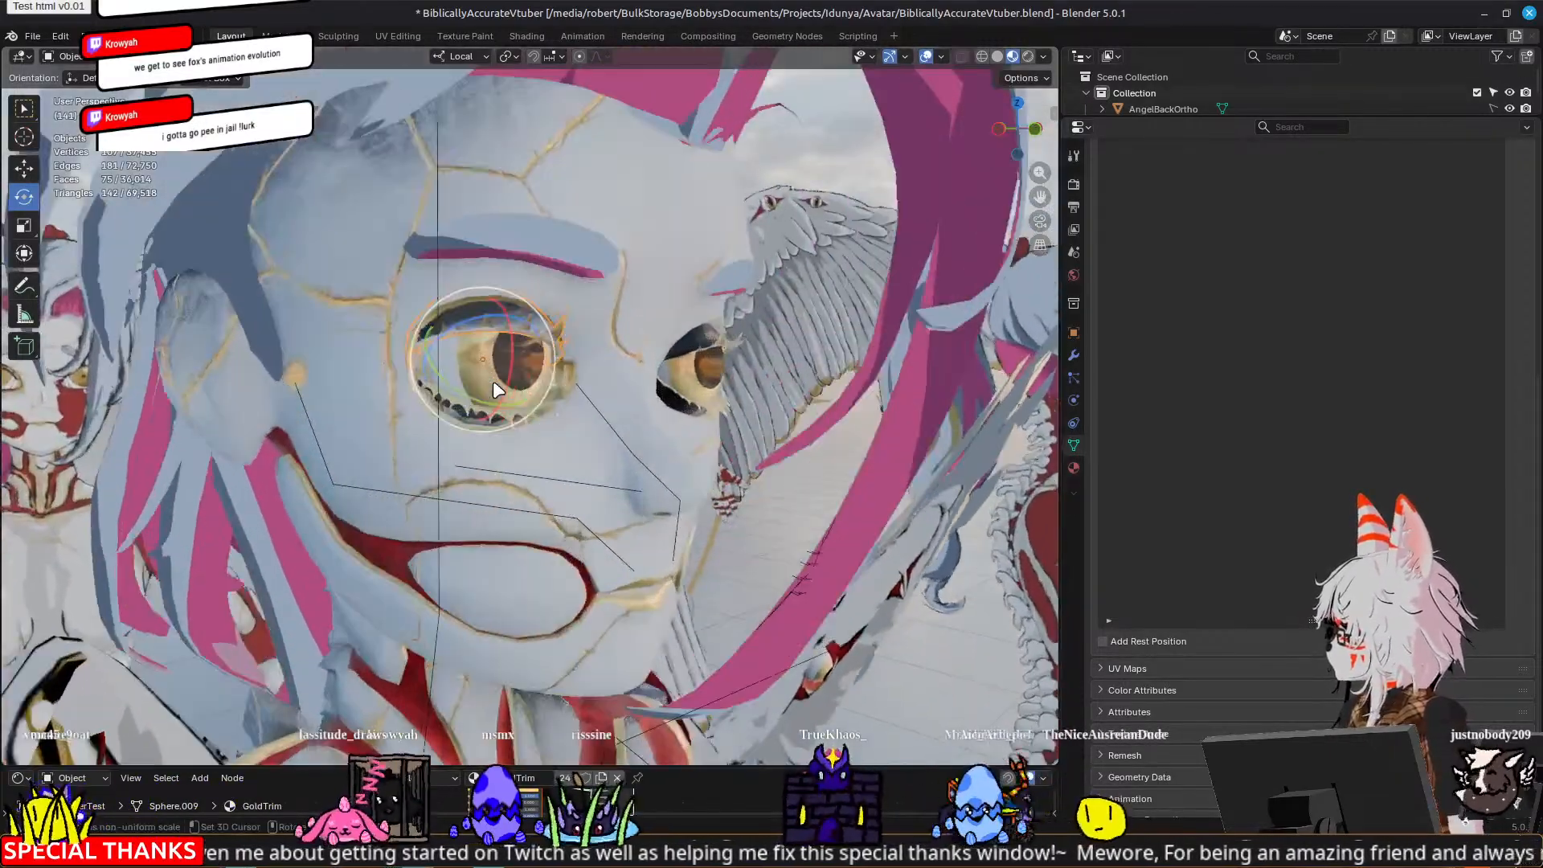
Step: Select the upper eye-opening rim vertices on the face mesh in Edit Mode and try moving them down about 0.017 m along Z
left_click(575, 297)
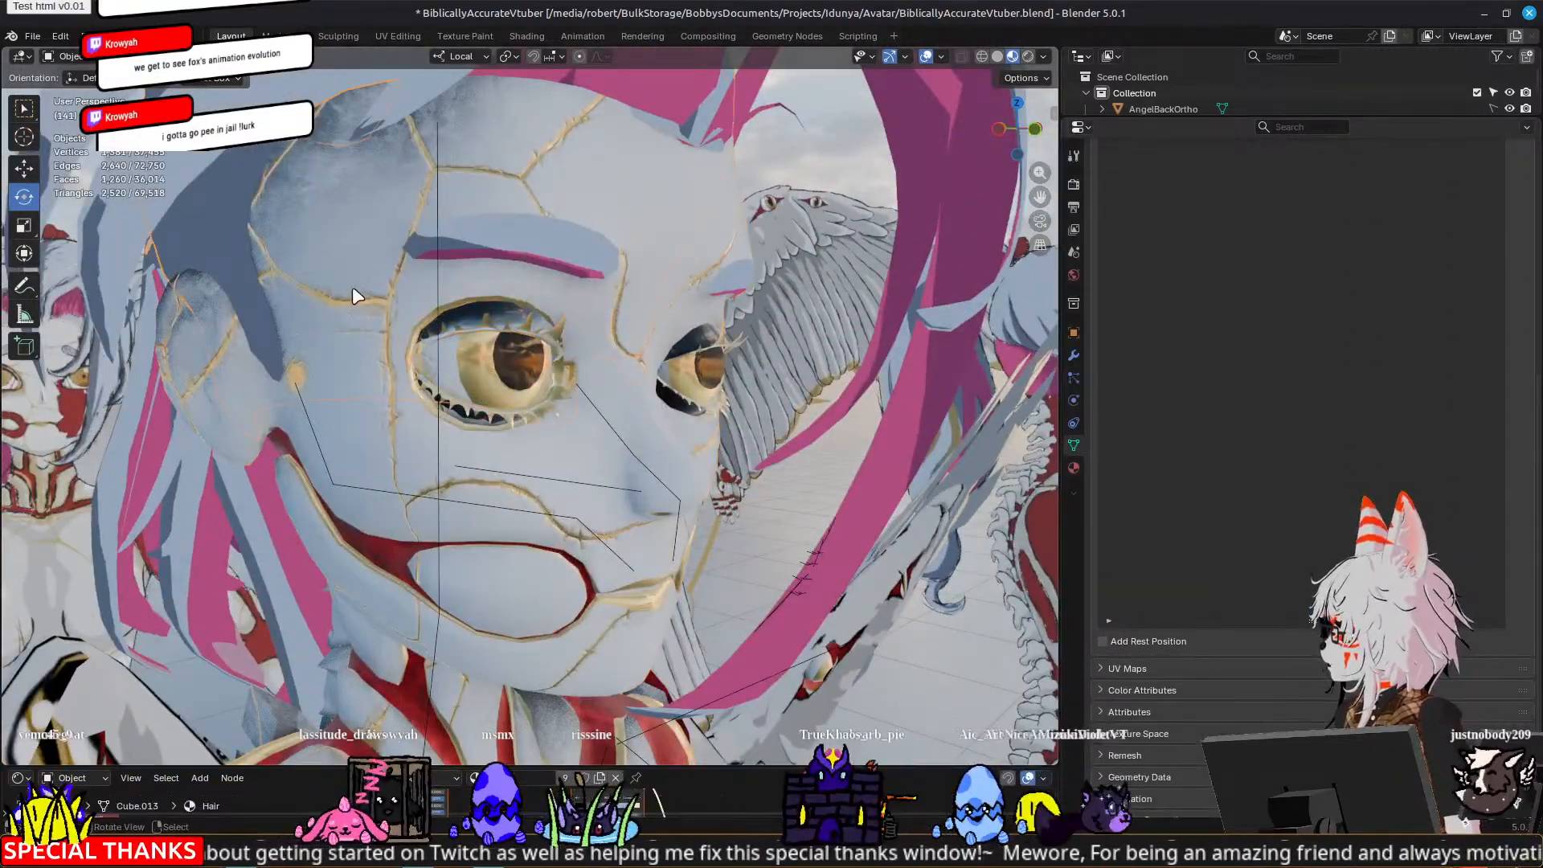
key("Tab")
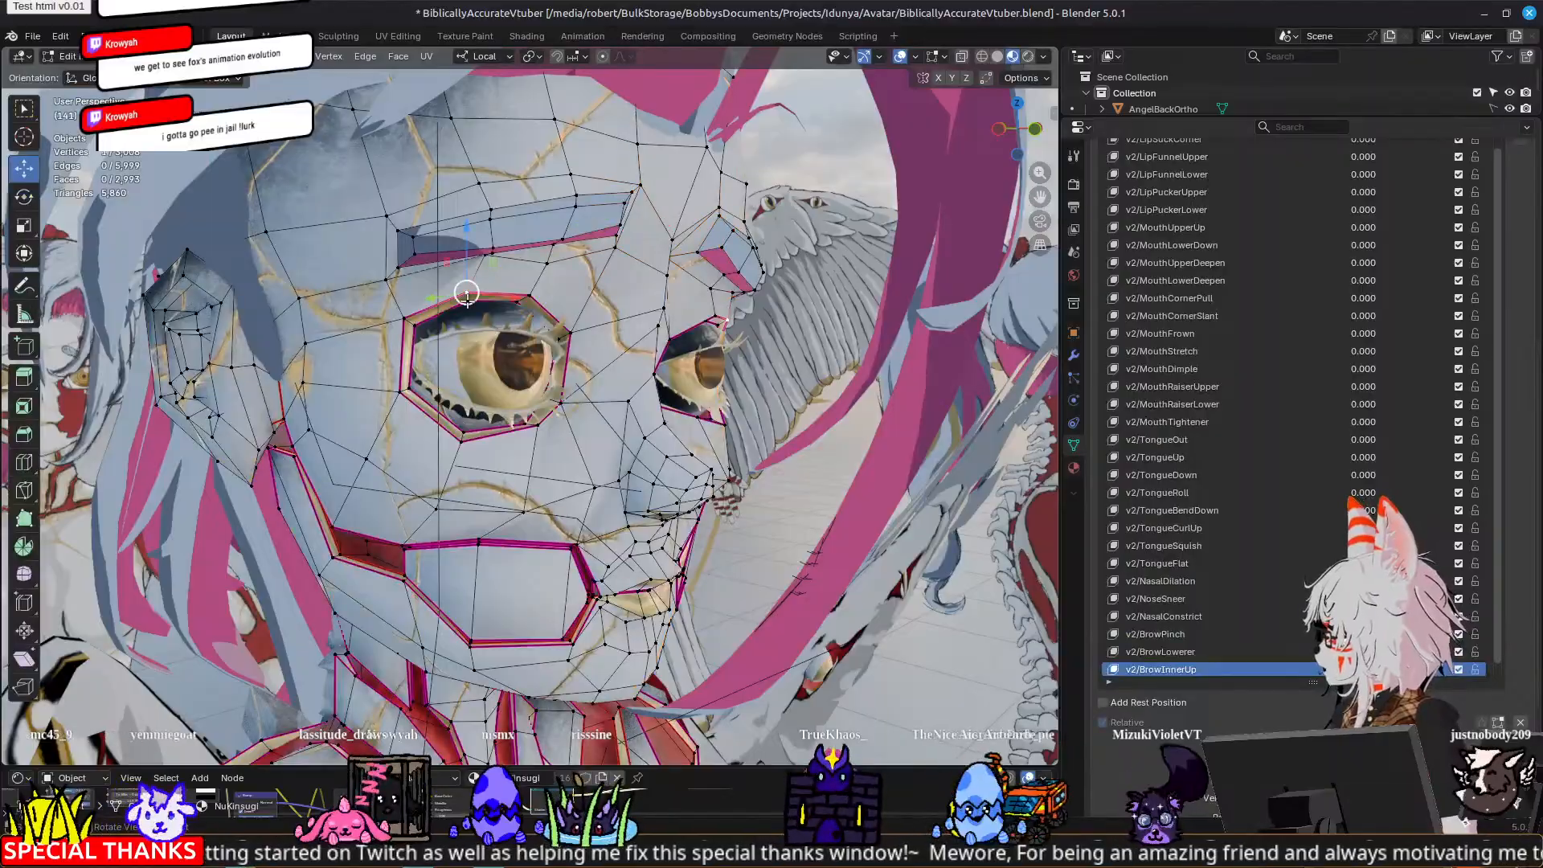
right_click(519, 303, "shift")
right_click(404, 320, "shift")
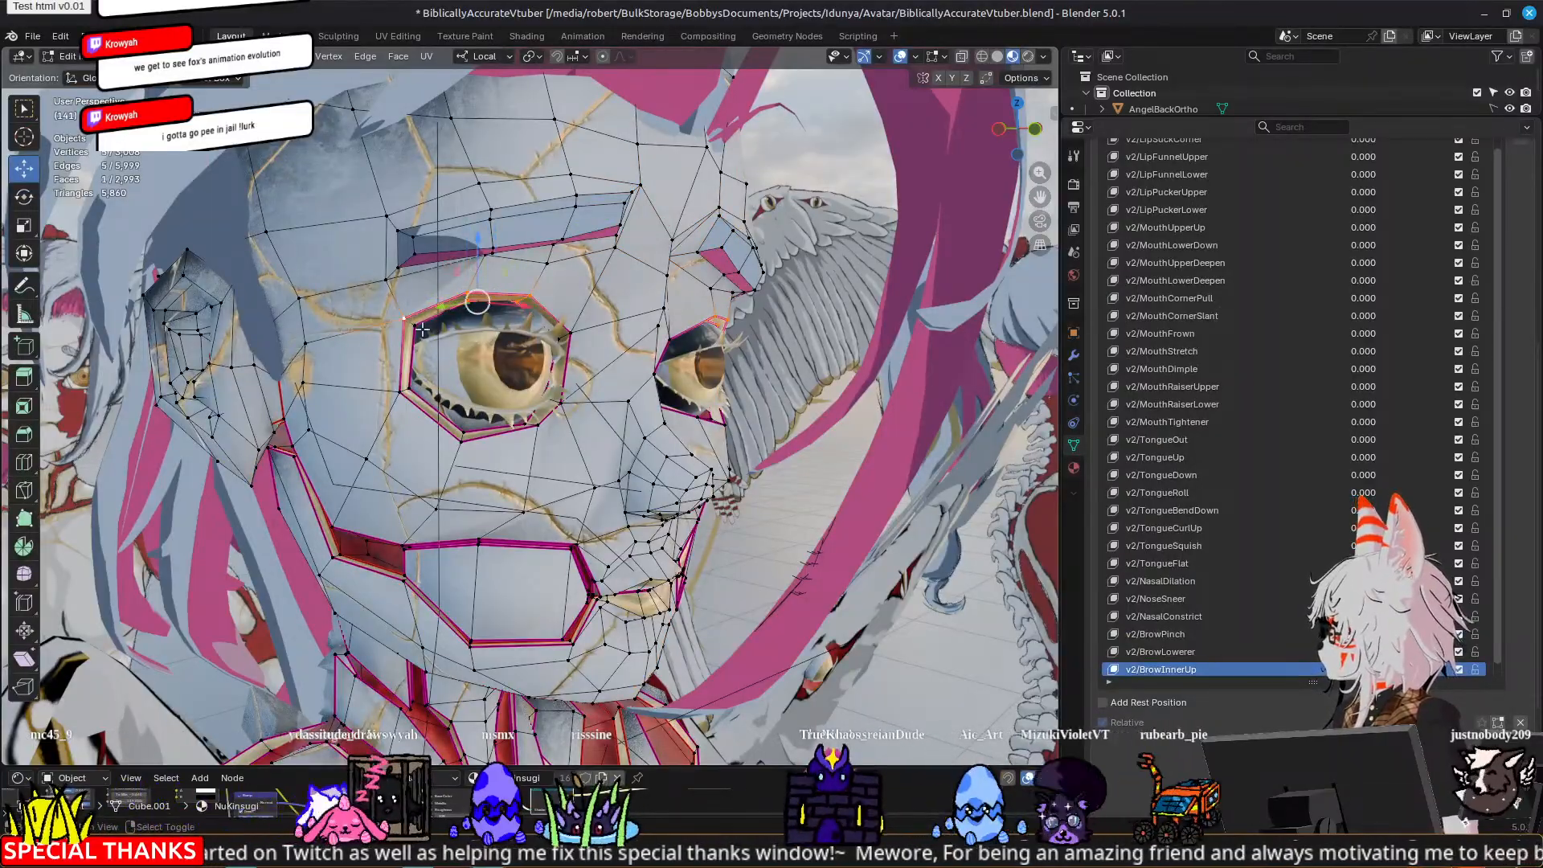
right_click(415, 326, "shift")
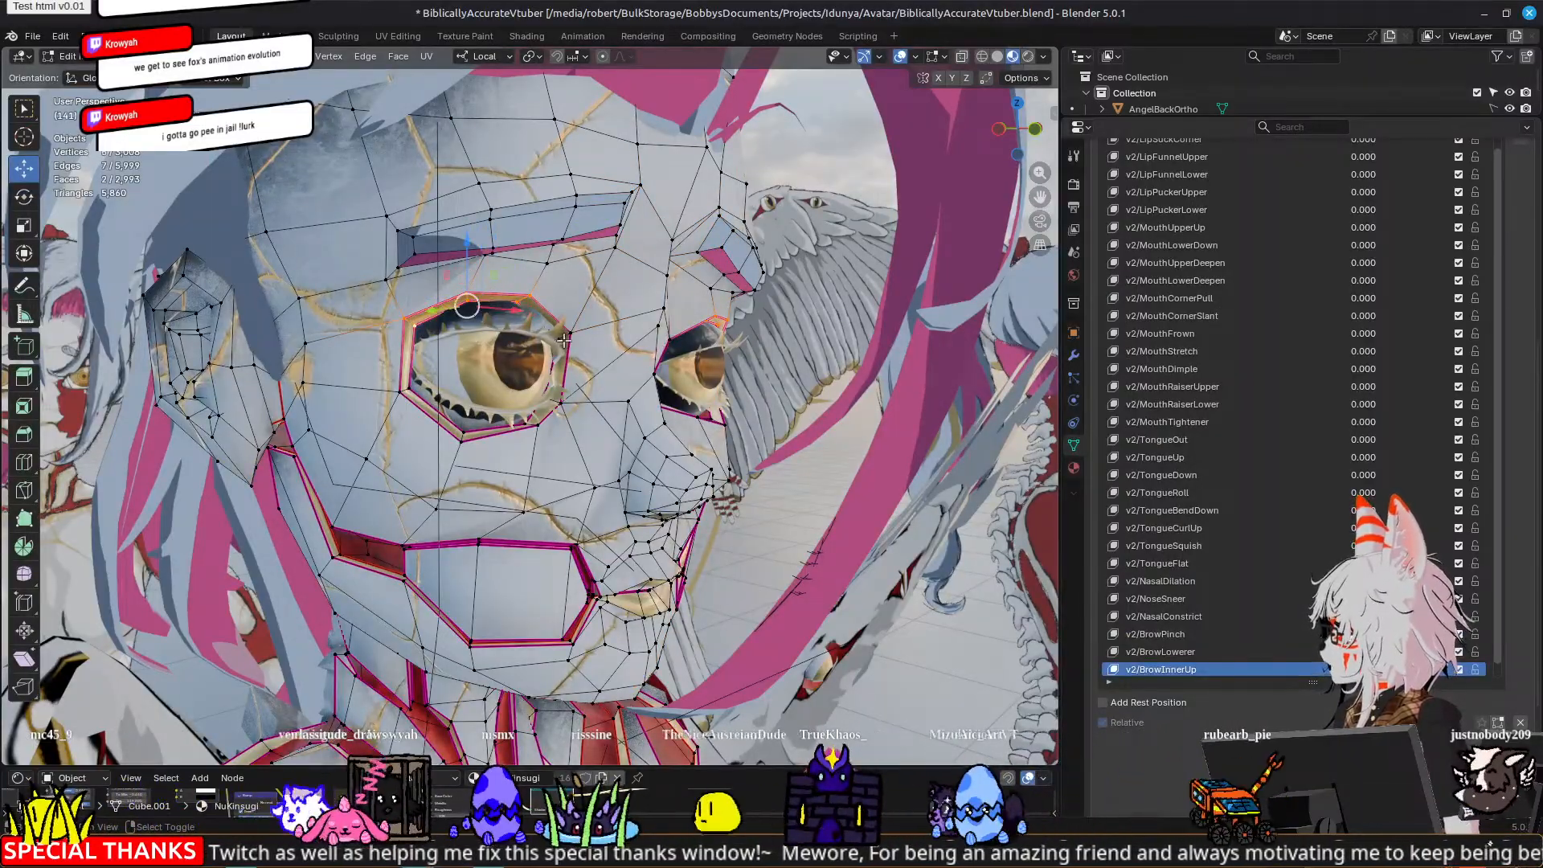
right_click(560, 330, "shift")
left_click_drag(494, 247, 502, 315)
middle_click_drag(502, 315, 665, 316)
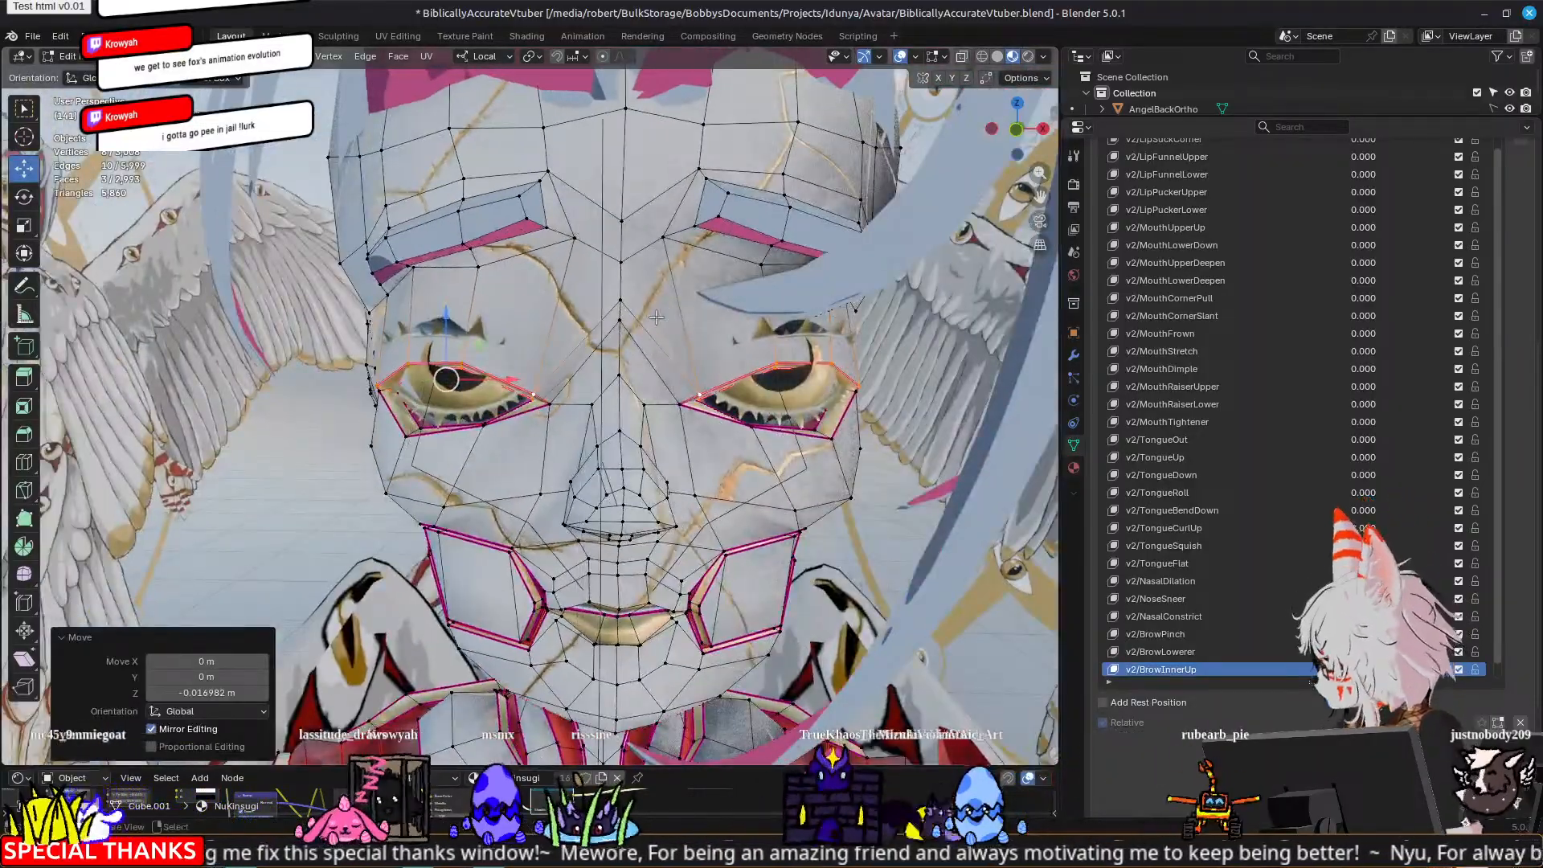
Step: Try flattening the selected upper rim vertices of both eye openings by scaling them along local Z
key("s")
key("z")
key("z")
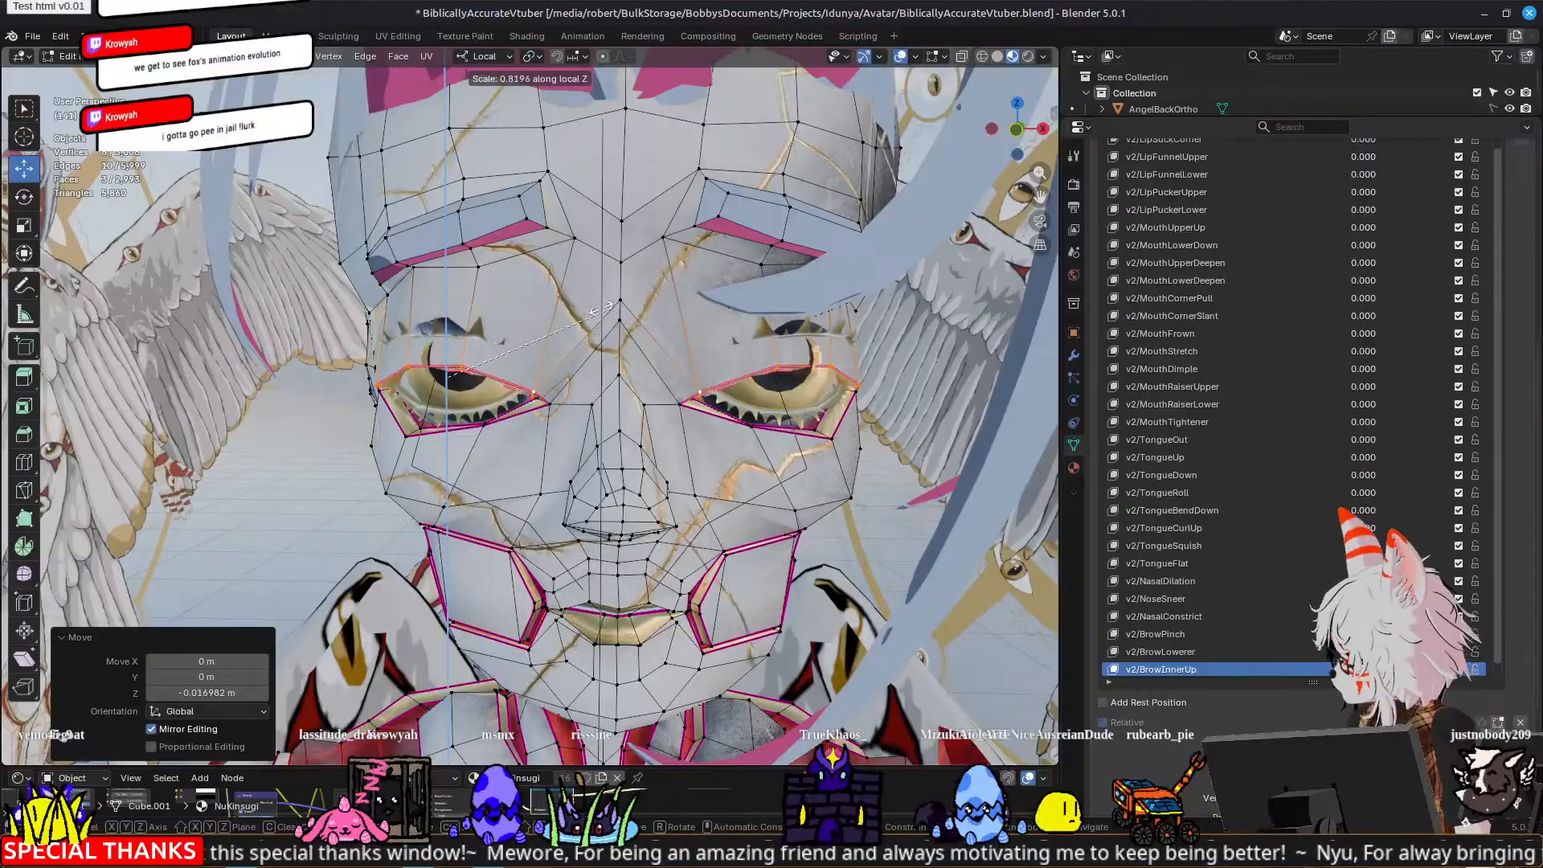
left_click(385, 308)
middle_click_drag(384, 308, 645, 331)
Step: Undo the scaling and lowering of the eye-opening rims, return to Object Mode and view the face from the side
key("ctrl+z")
key("ctrl+z")
key("ctrl+z")
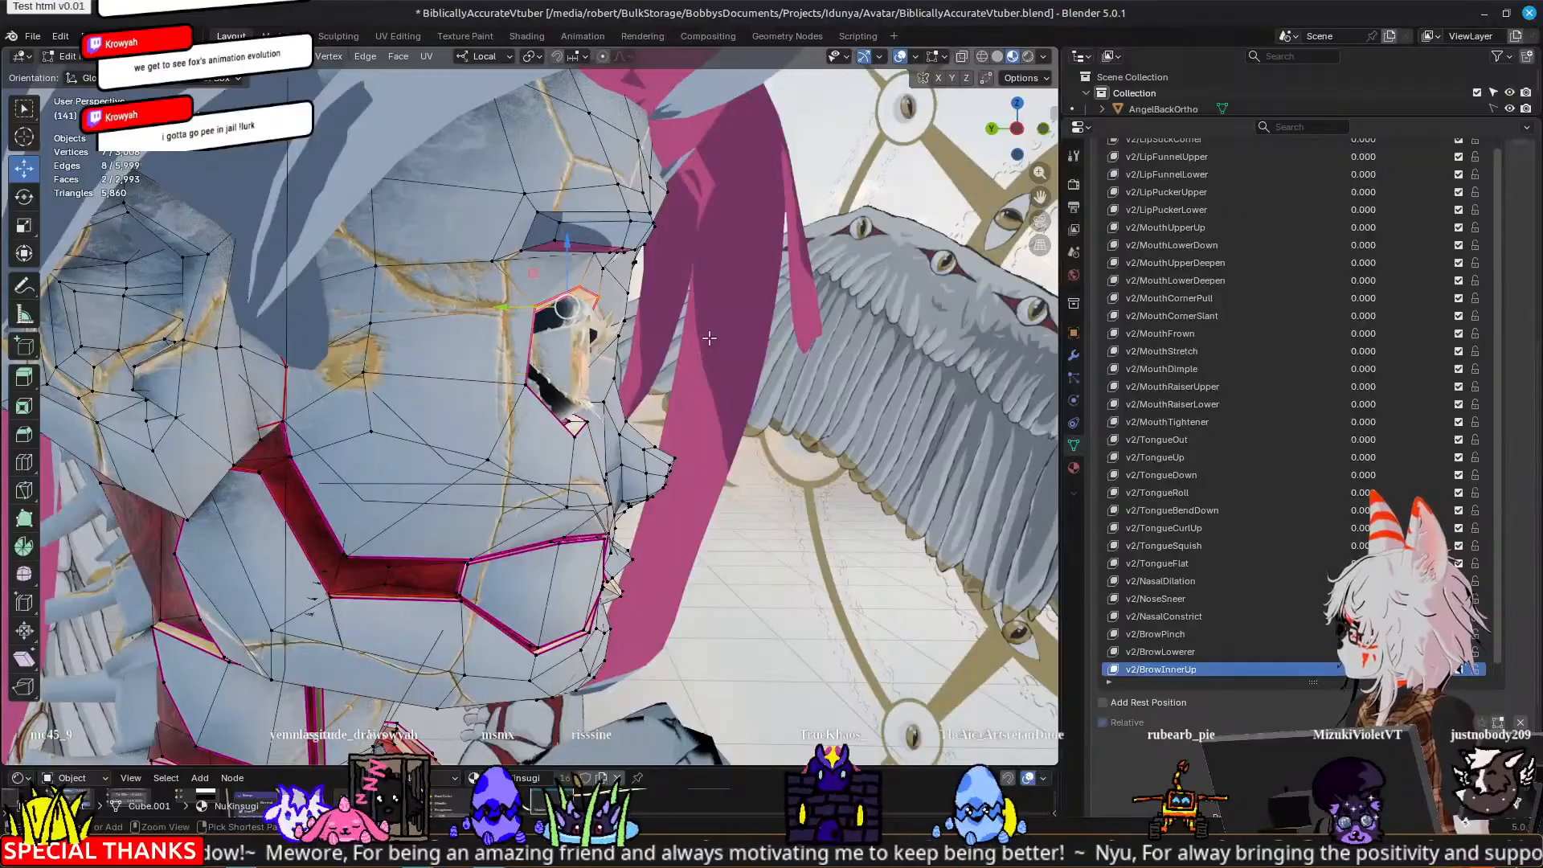
middle_click_drag(887, 406, 730, 402)
key("Tab")
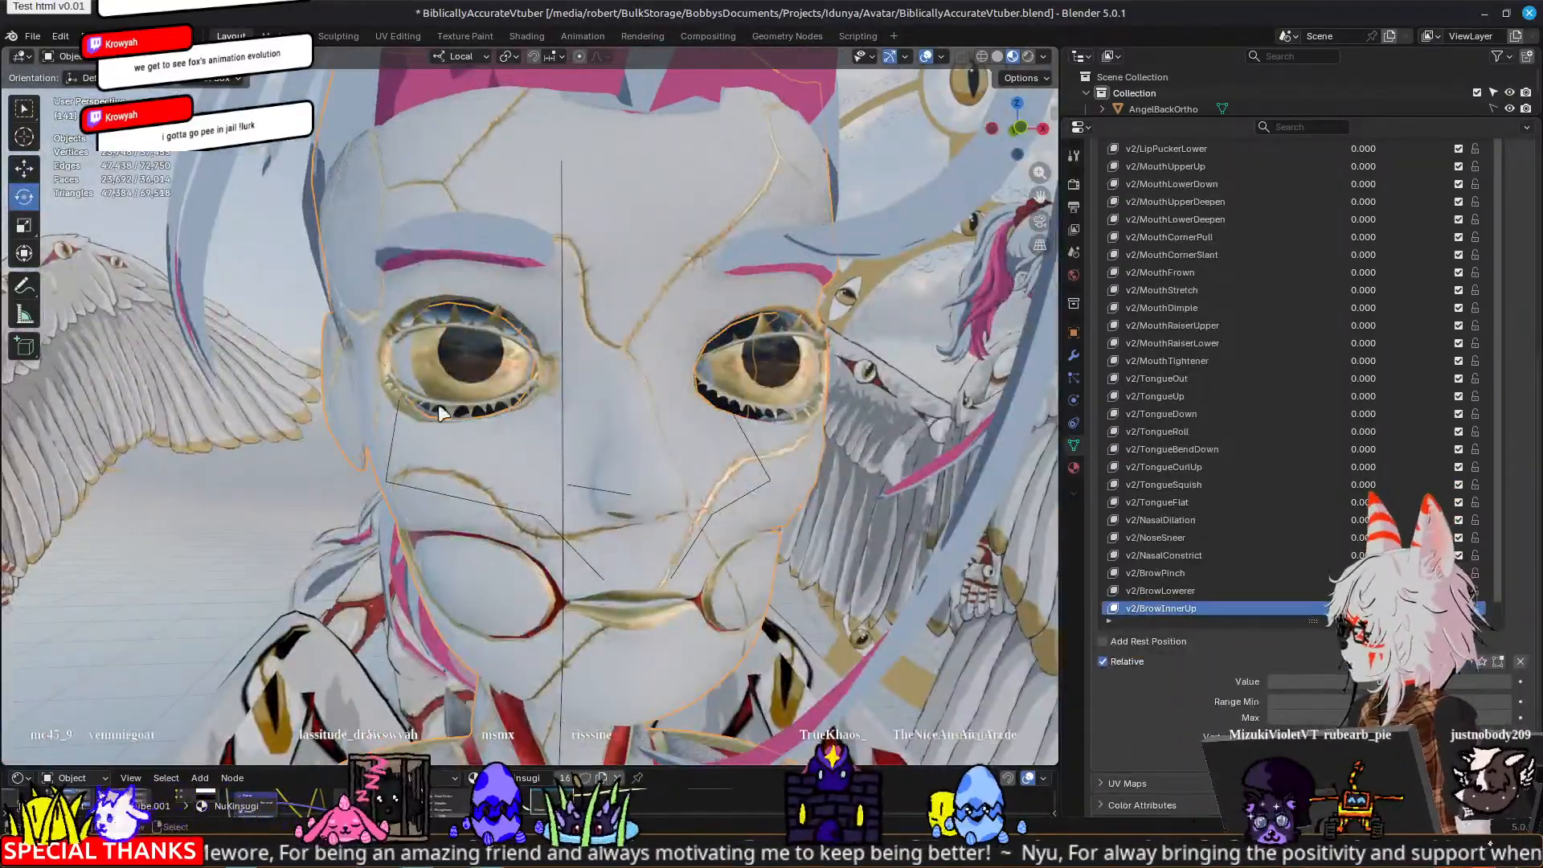
middle_click_drag(445, 414, 498, 445)
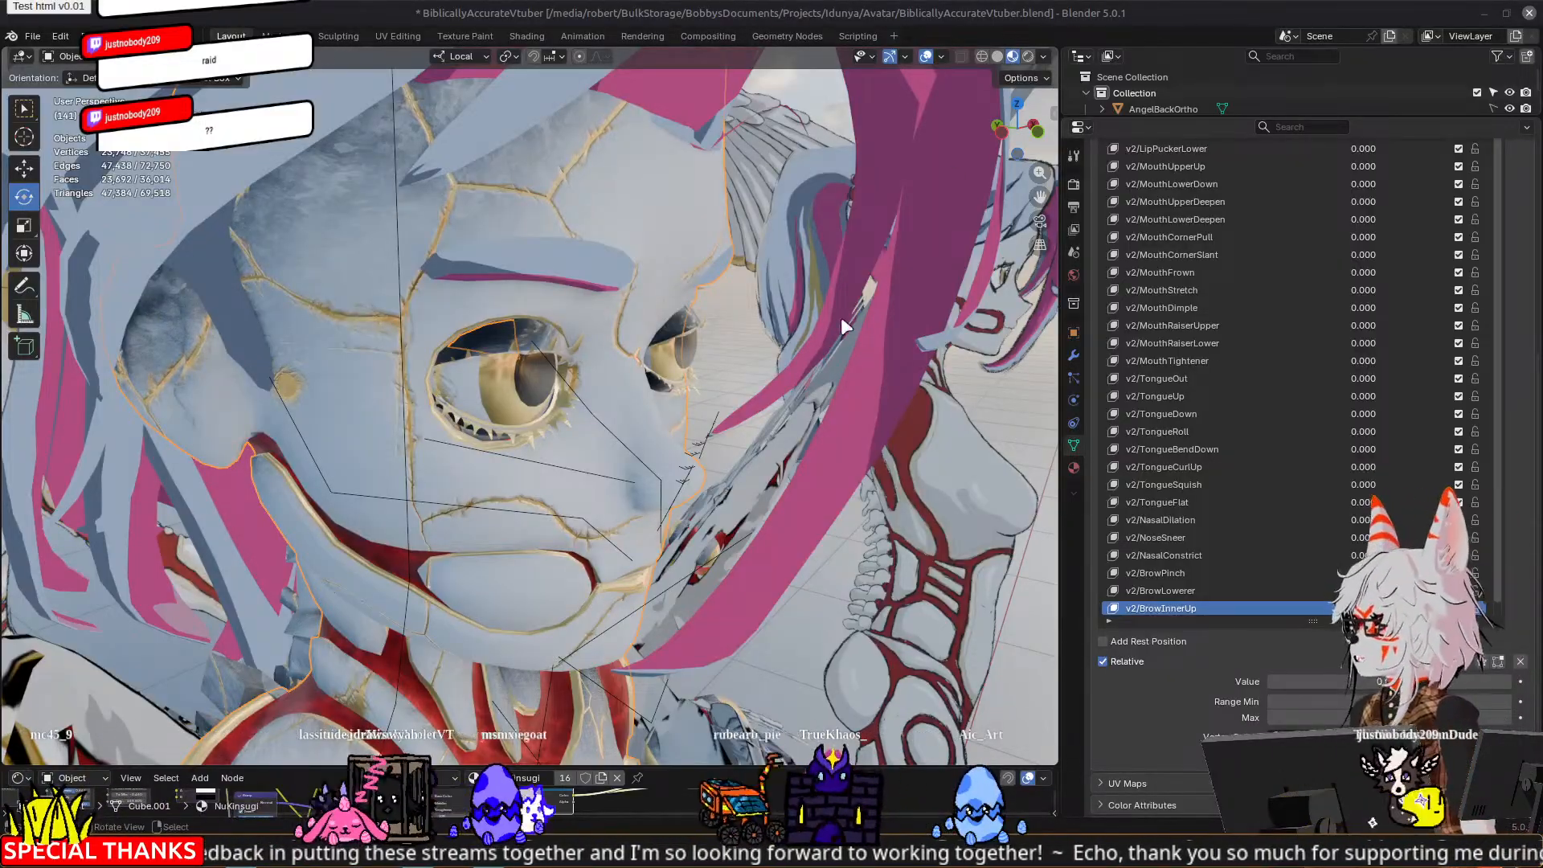
mouse_move(840, 317)
middle_mouse_down()
mouse_move(762, 311)
mouse_move(831, 291)
middle_mouse_up()
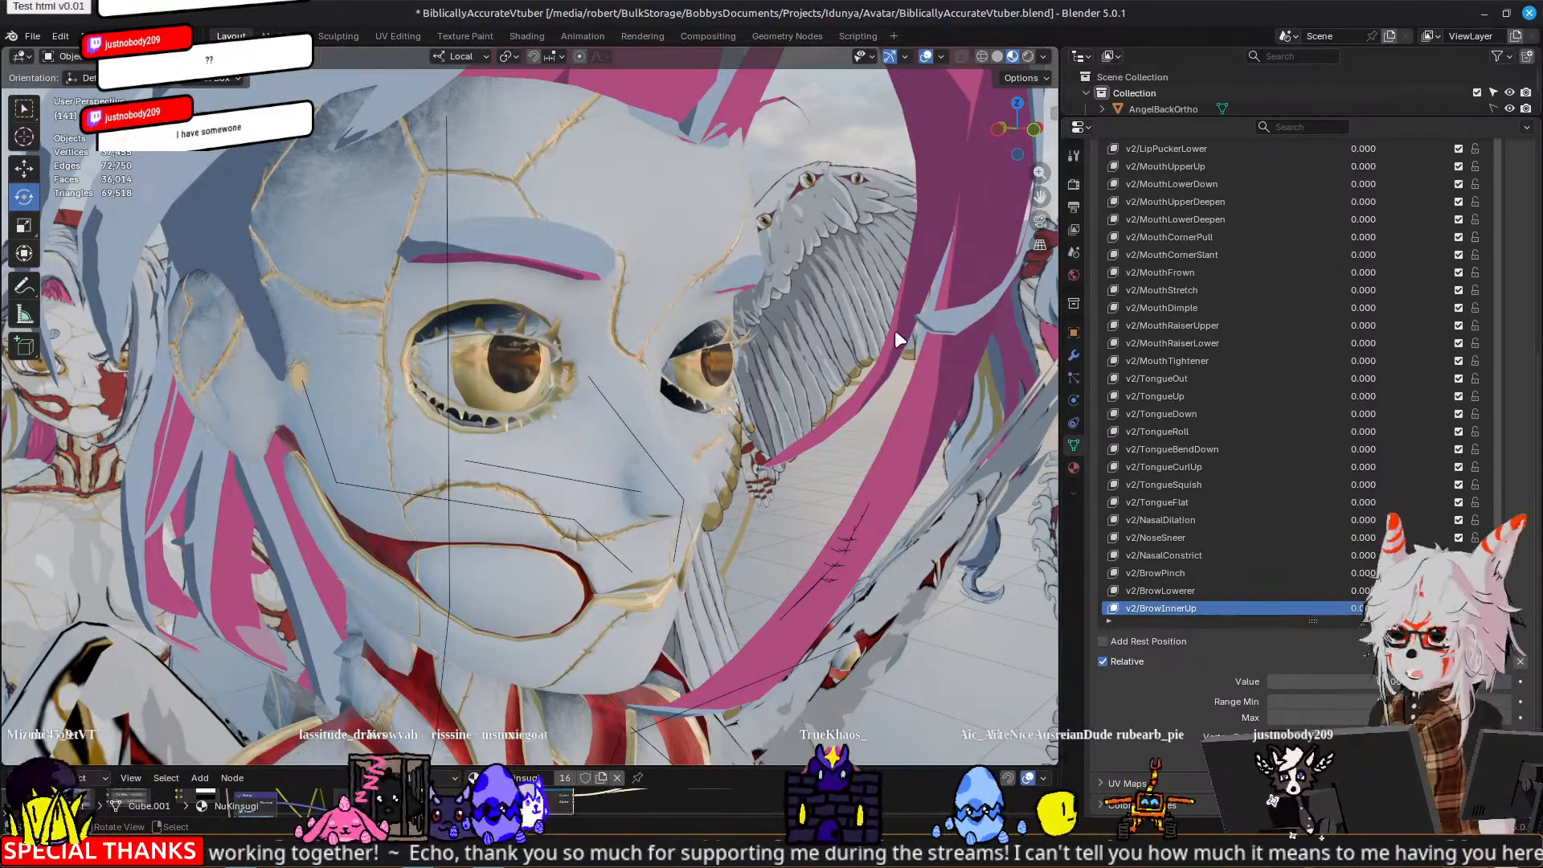
Step: Select the metarig, enter Pose Mode and try opening the jaw by rotating its bone 11.1° around local X
middle_click_drag(895, 331, 915, 426)
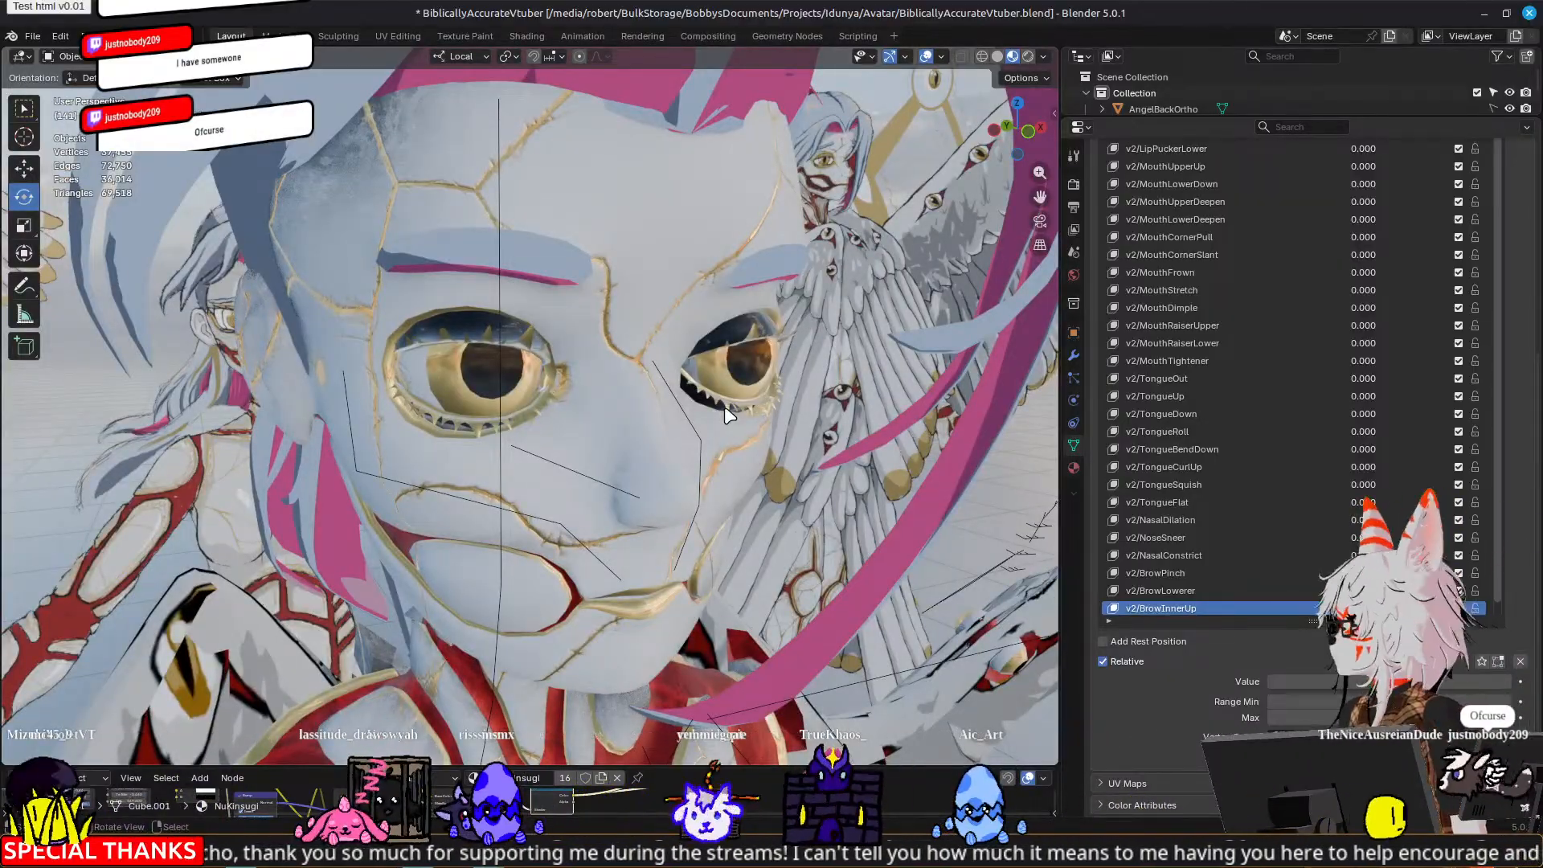
scroll(725, 407, "down", 4)
middle_click_drag(725, 408, 858, 376)
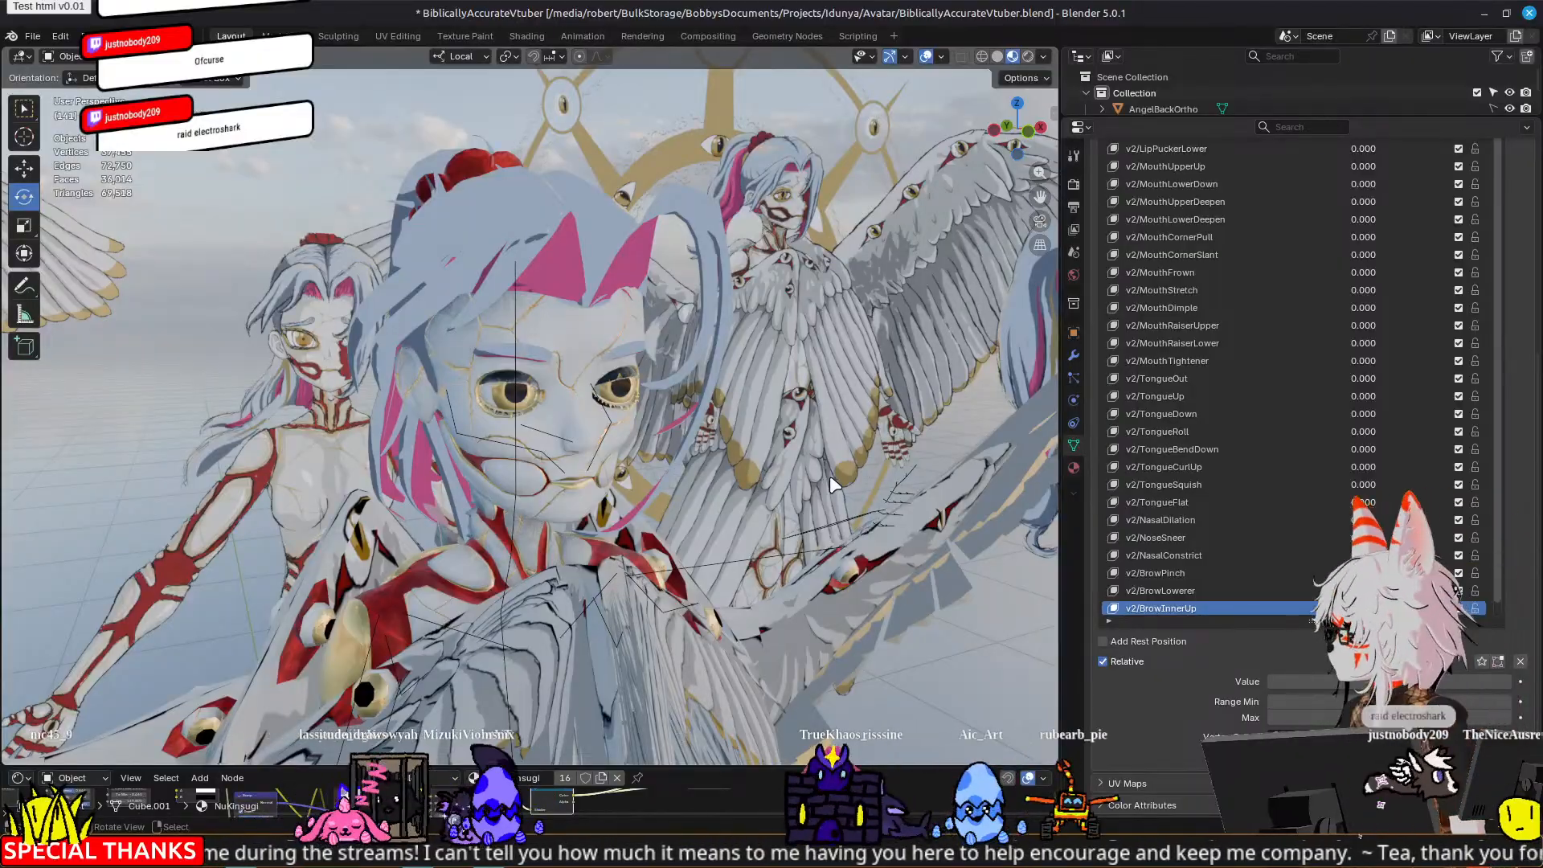
scroll(789, 480, "up", 5)
scroll(791, 488, "up", 5)
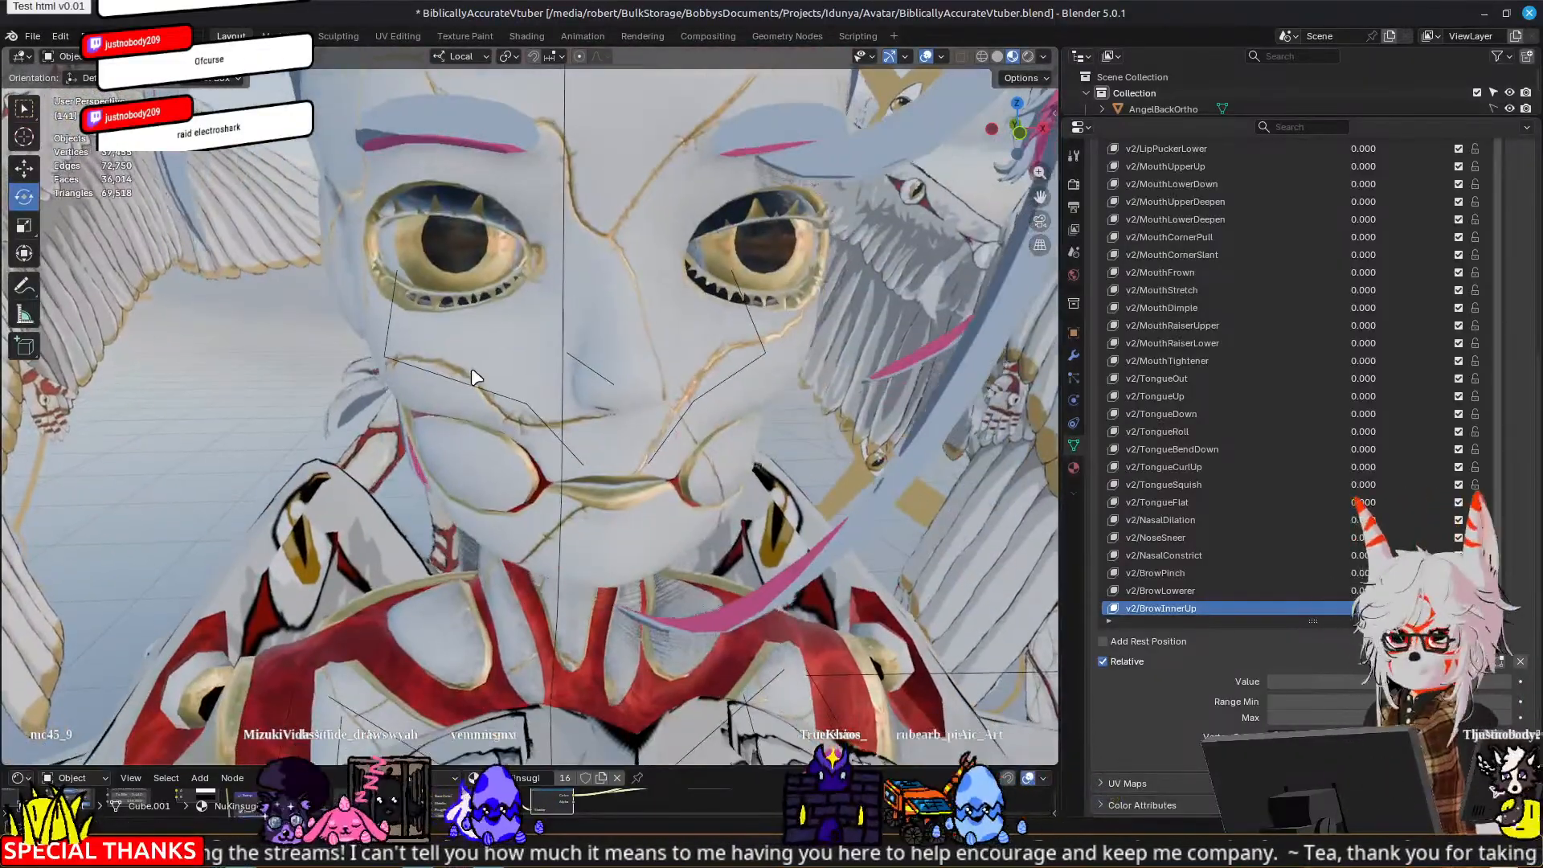
middle_click_drag(475, 378, 576, 377)
left_click(575, 377)
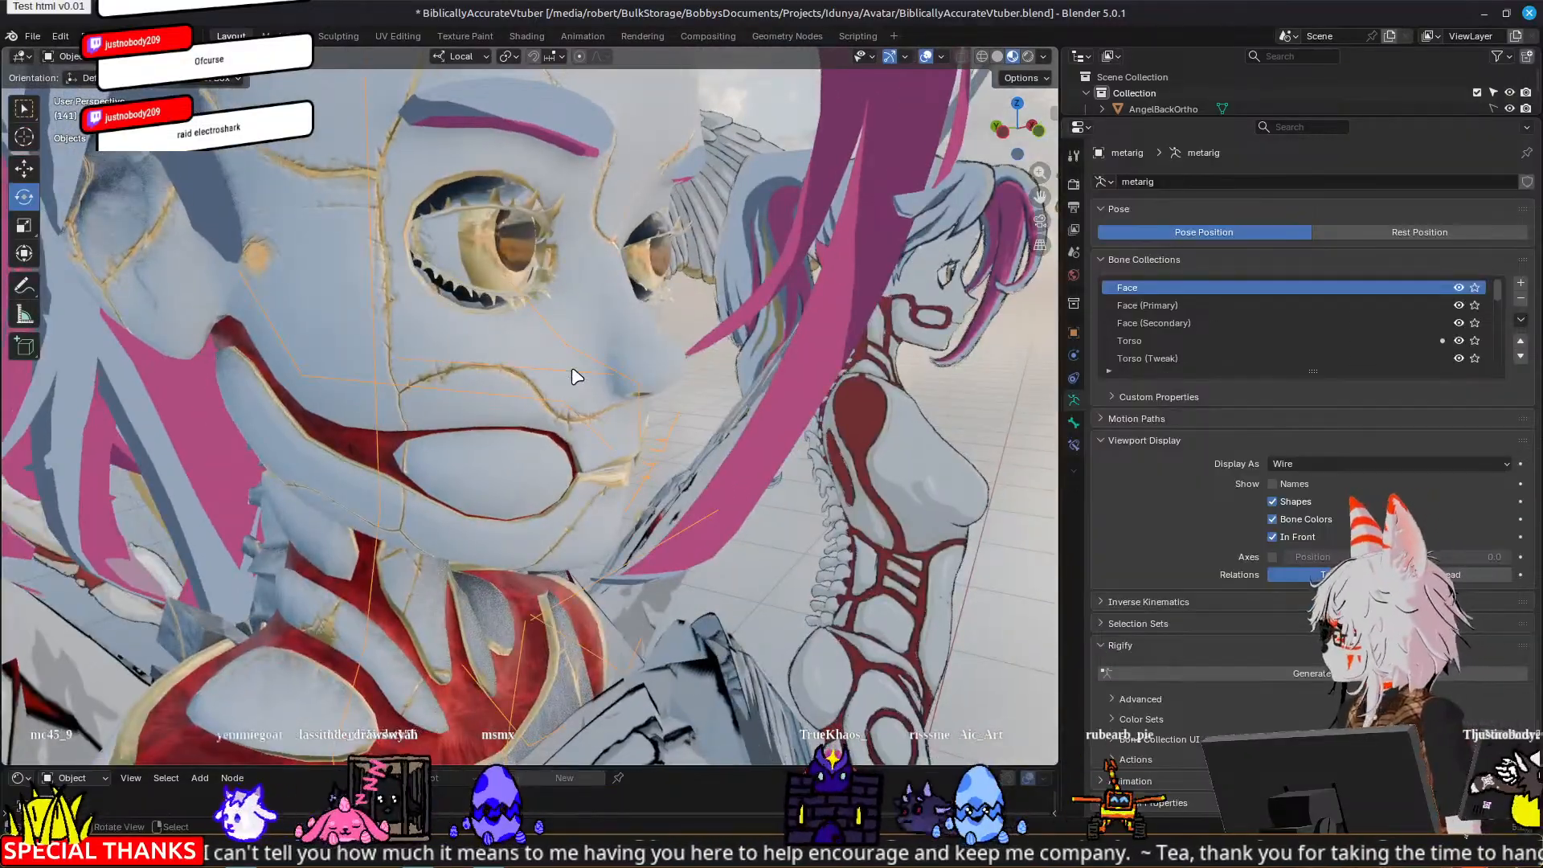
key("ctrl+Tab")
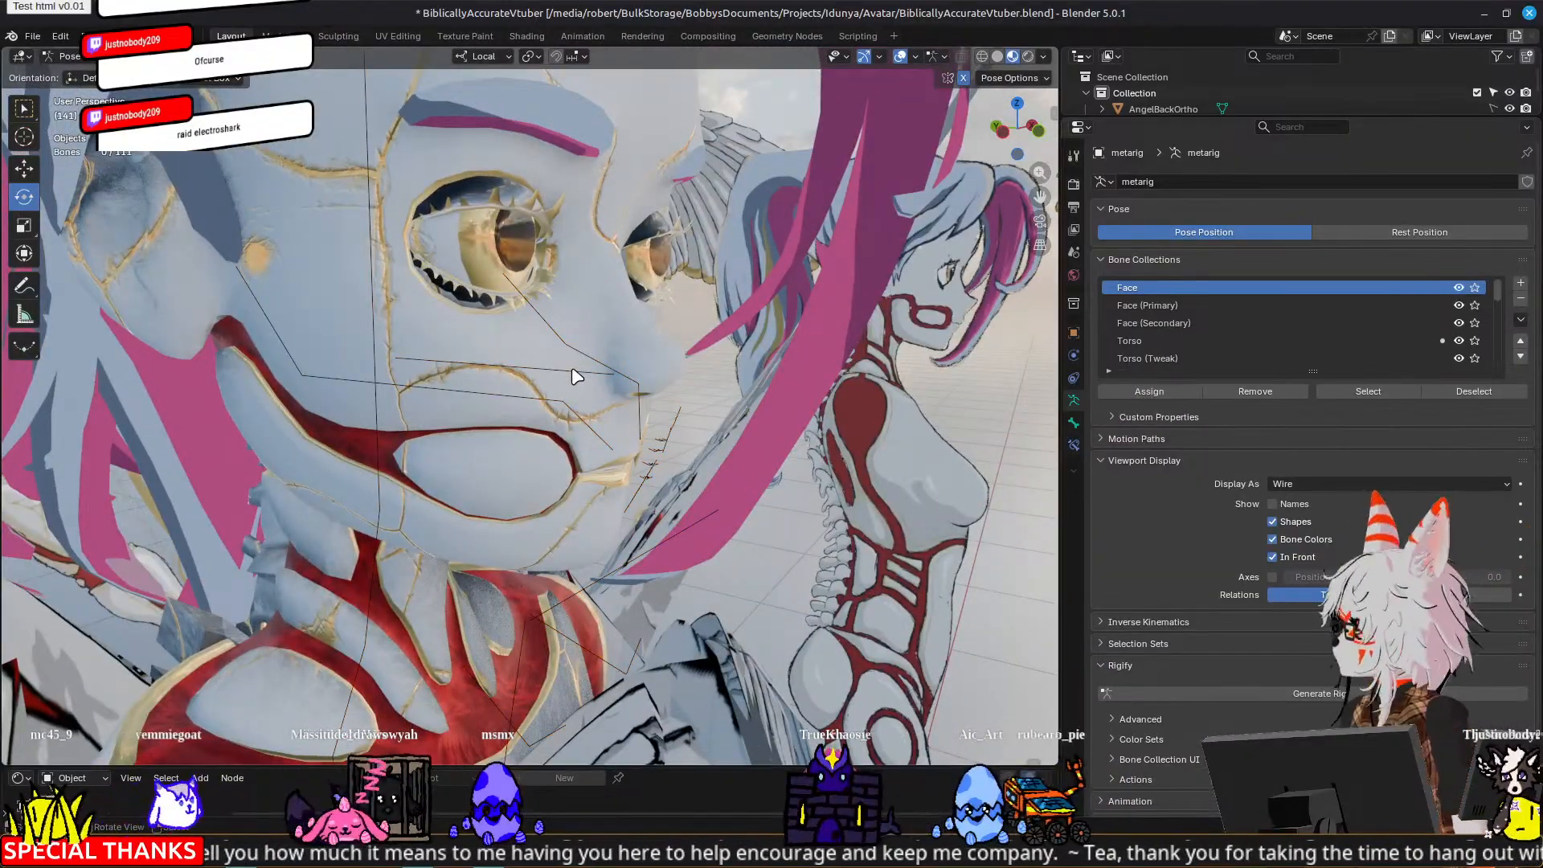
left_click(575, 377)
key("x")
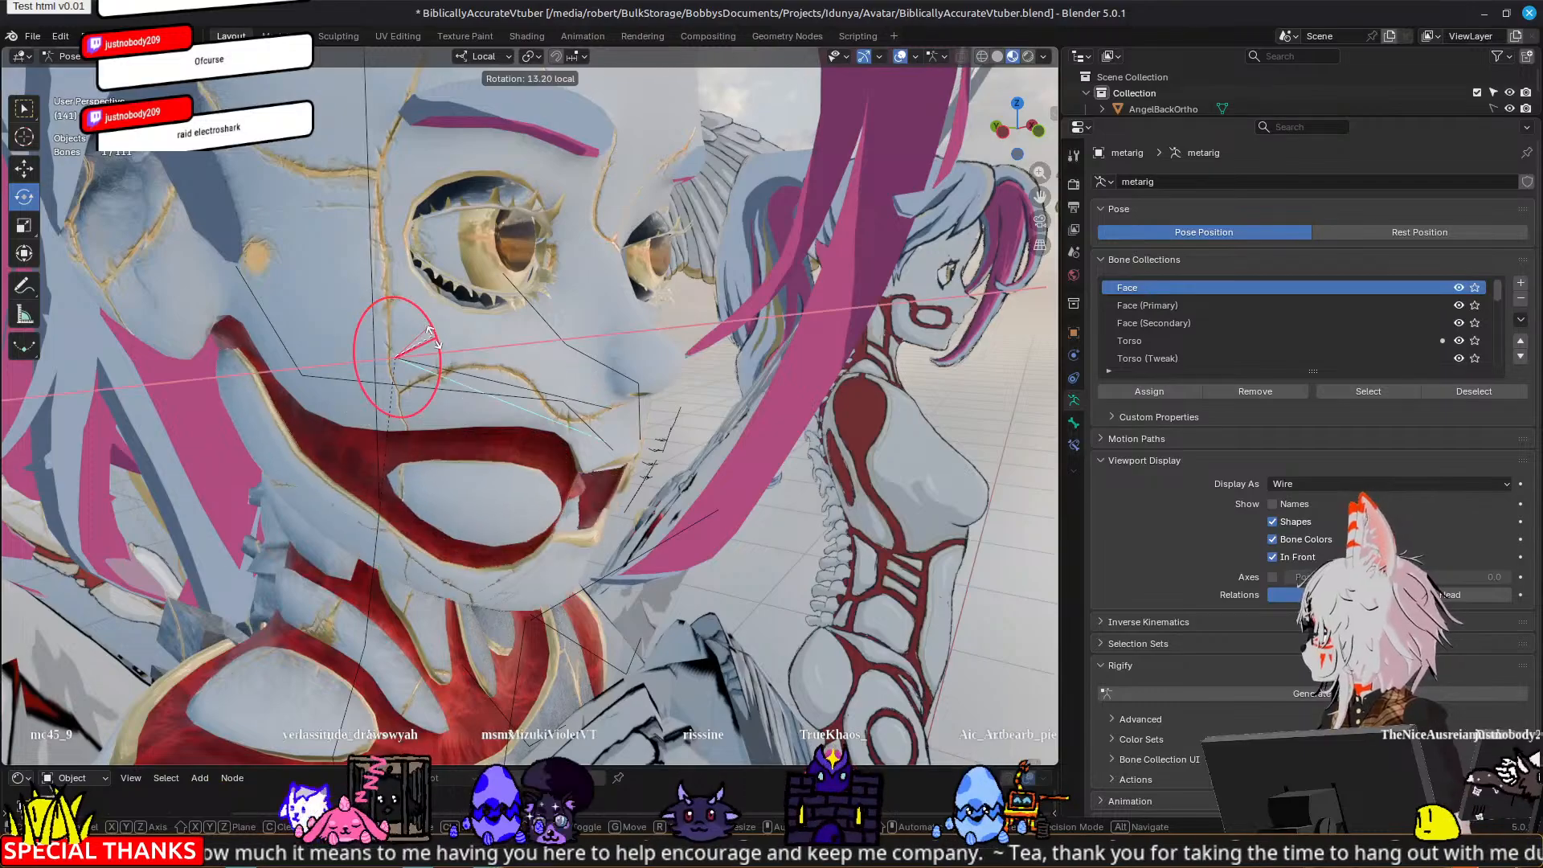
left_click_drag(445, 327, 445, 328)
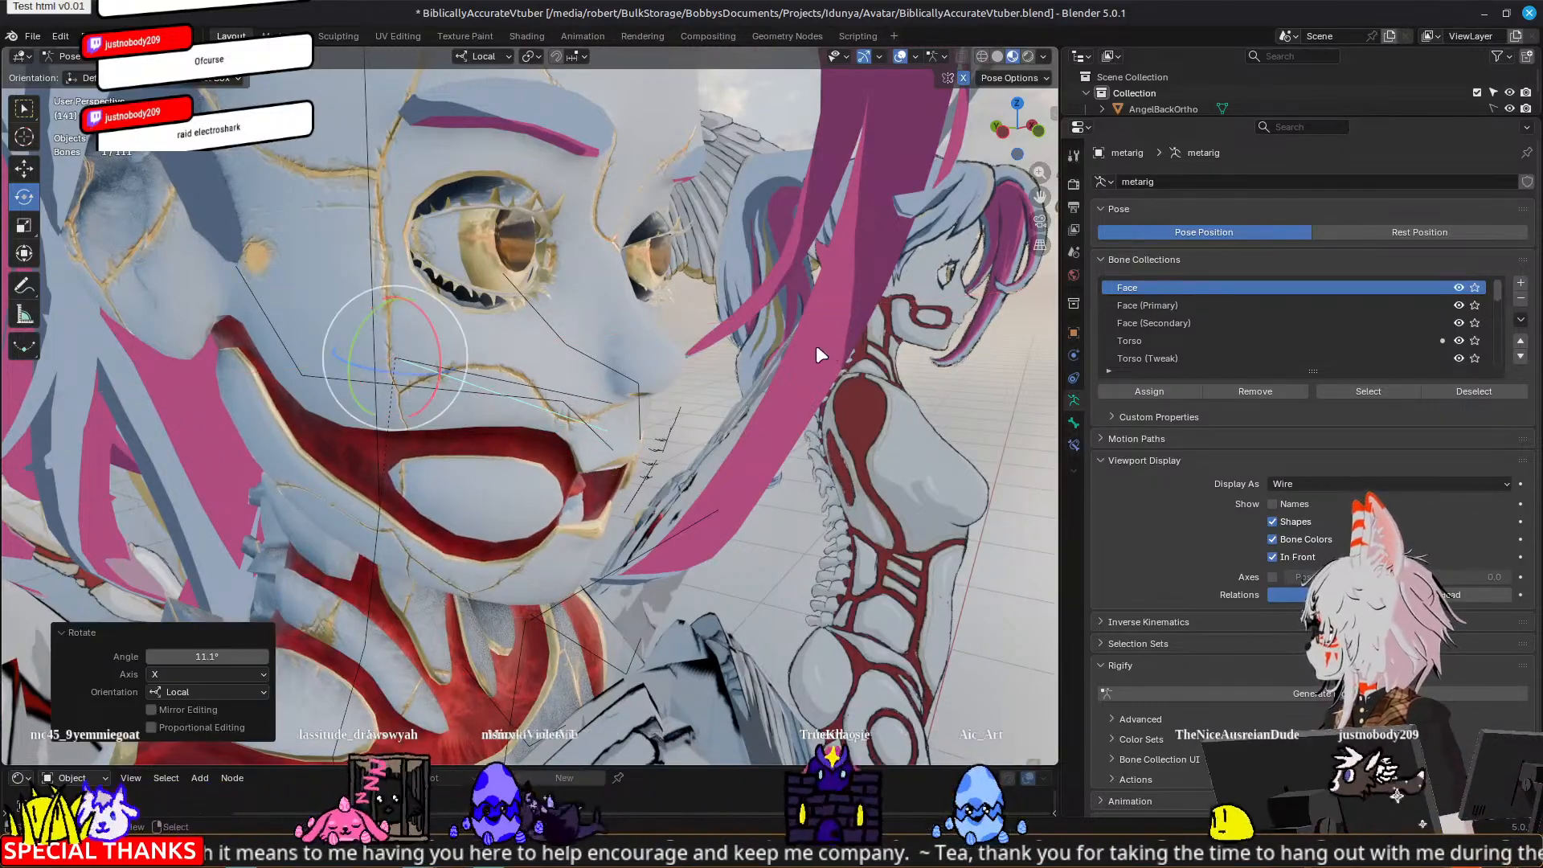
Step: Undo the jaw rotation, deselect the bone and return the metarig to Object Mode near the eye
middle_click_drag(816, 345, 789, 343)
scroll(788, 342, "down", 5)
left_click(942, 437)
middle_click_drag(942, 437, 440, 336)
scroll(441, 336, "up", 5)
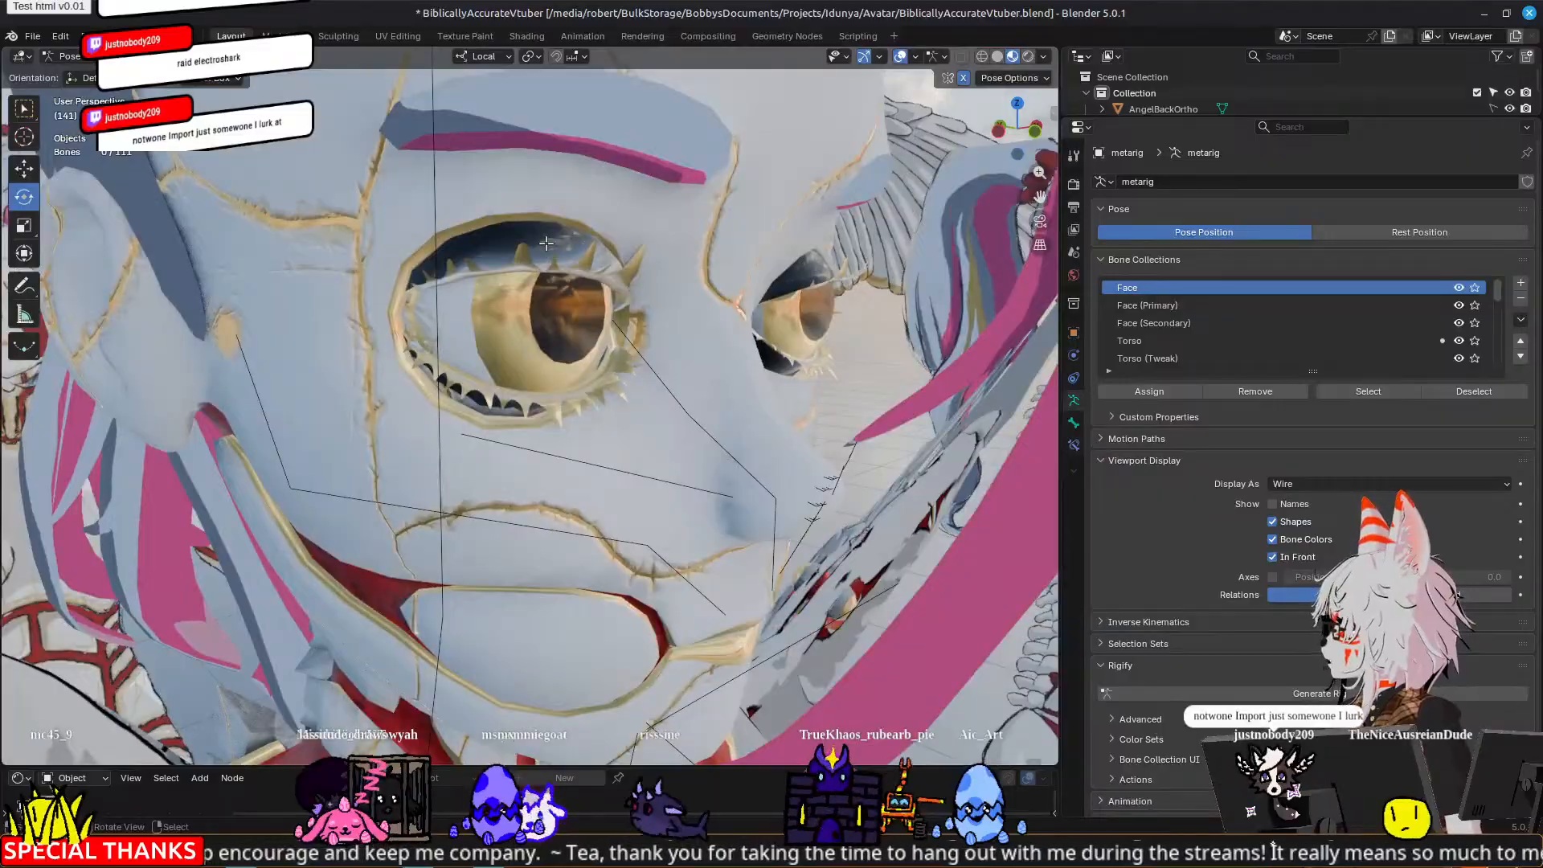
key("Tab")
key("Tab")
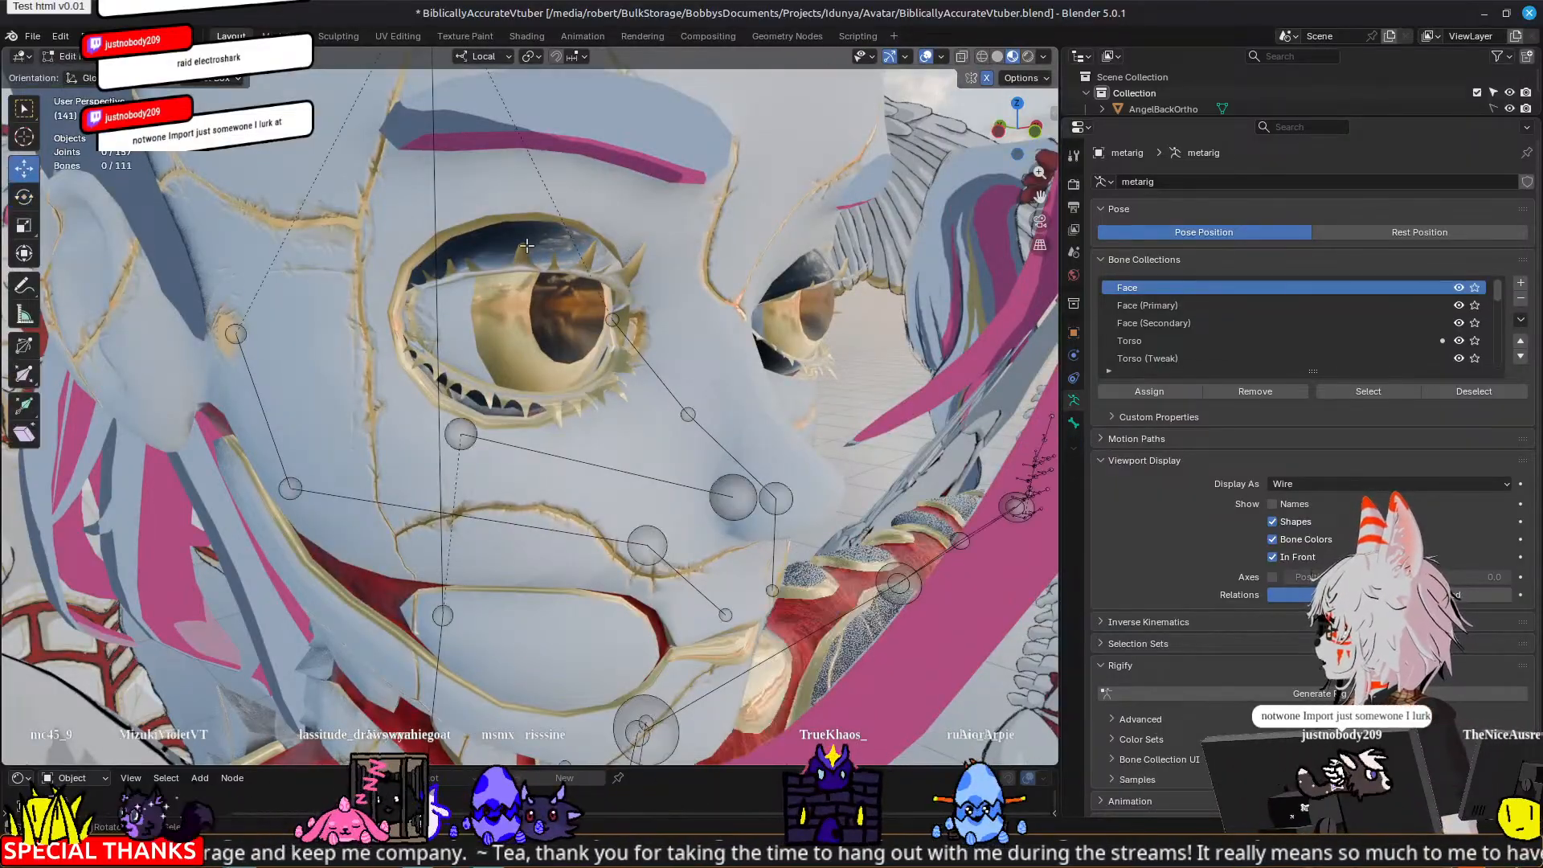
middle_click_drag(489, 257, 534, 267)
key("ctrl+Tab")
Step: Select every linked face of EyelidUpperTest in Edit Mode and assign the GoldTrim material to them
left_click(566, 243)
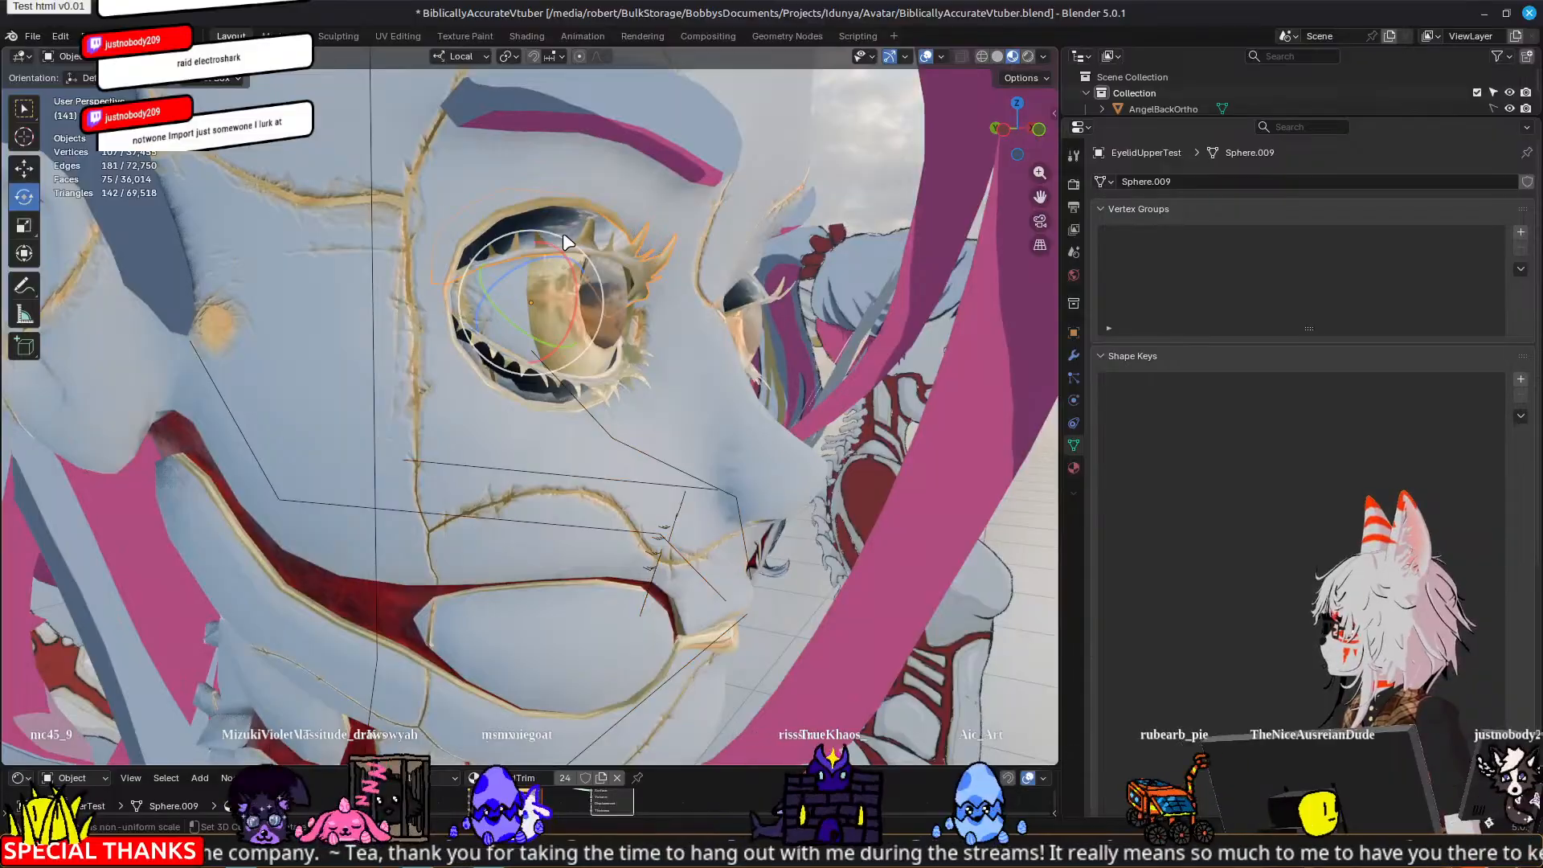
key("Tab")
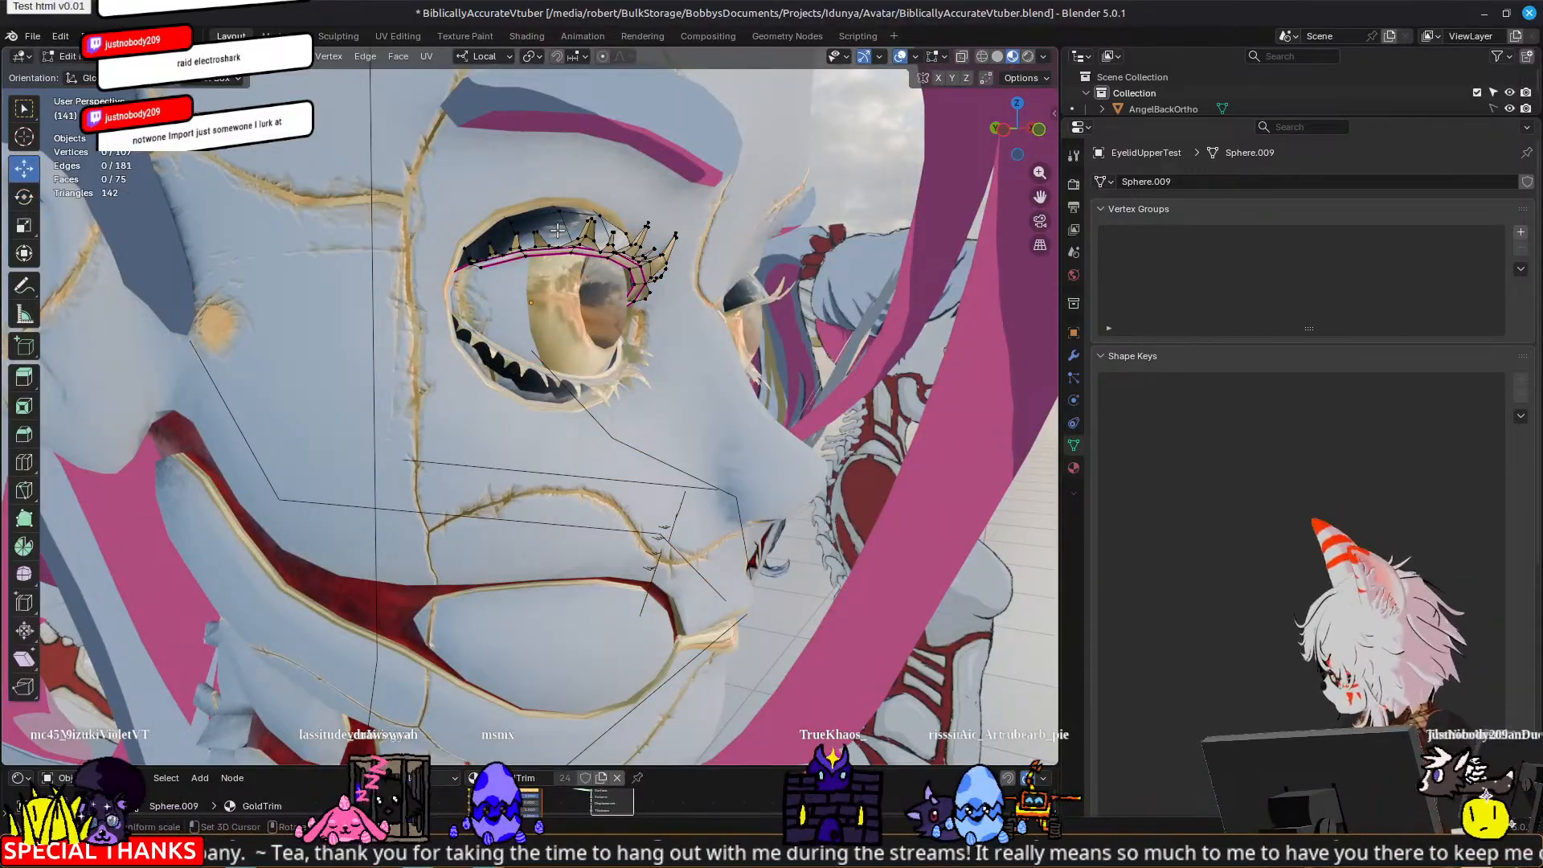
key("3")
left_click(557, 231)
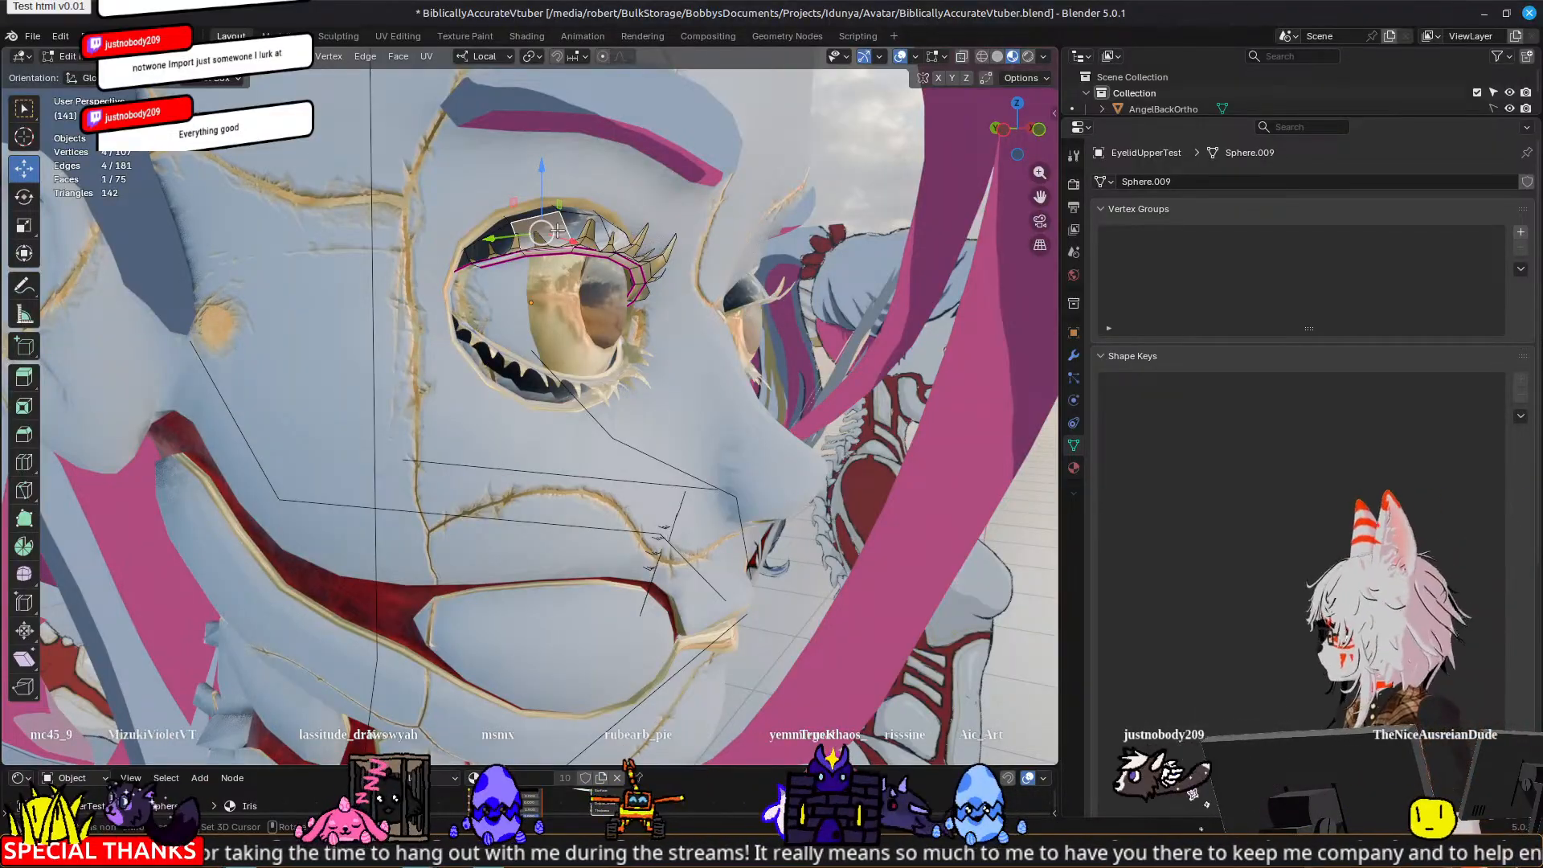
key("ctrl+l")
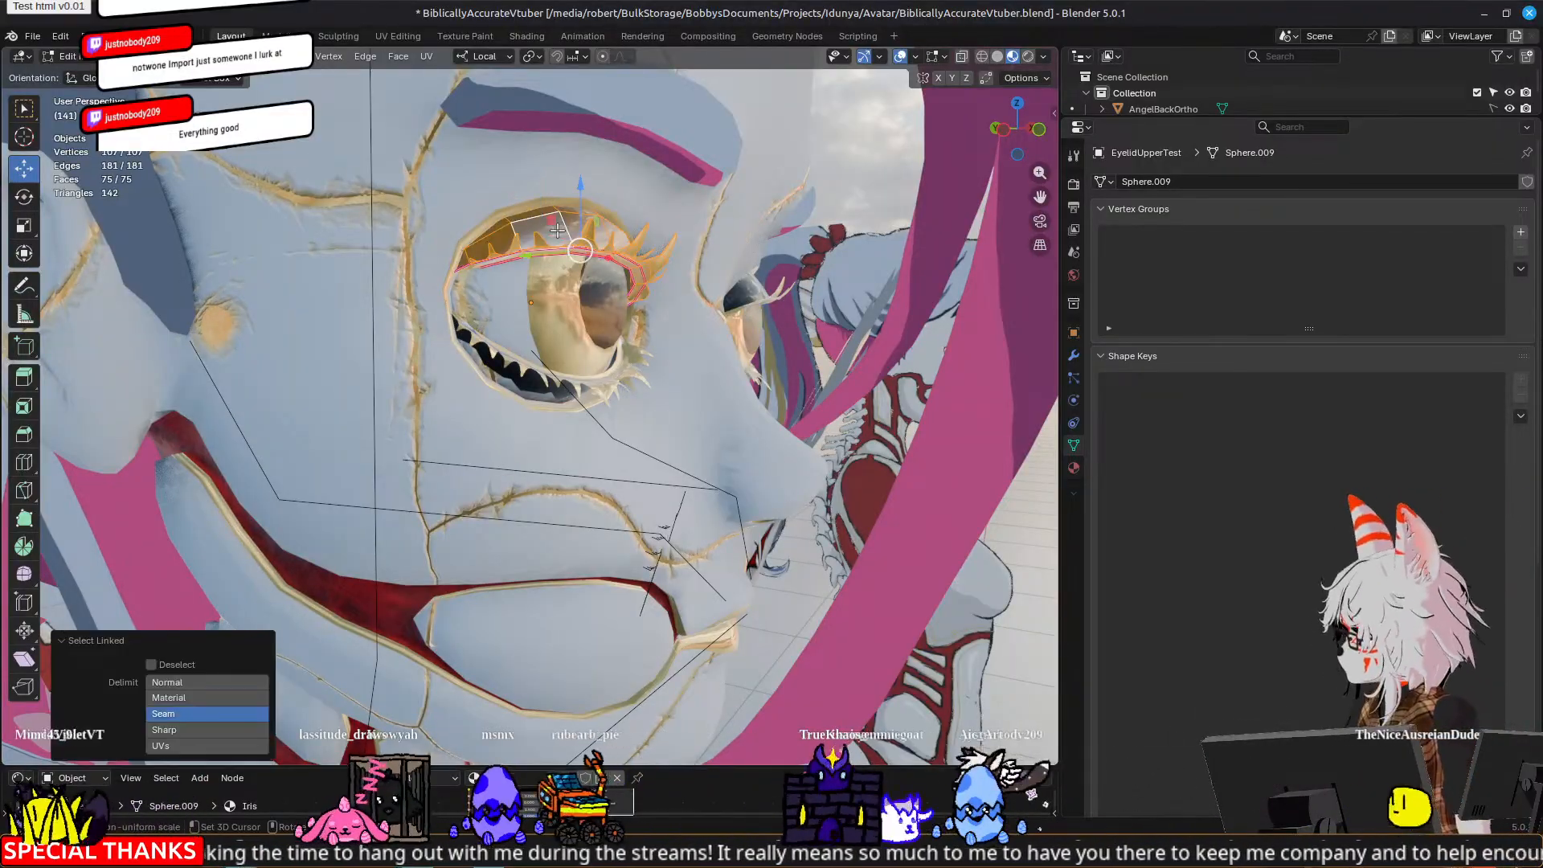
left_click(1071, 470)
left_click(1135, 186)
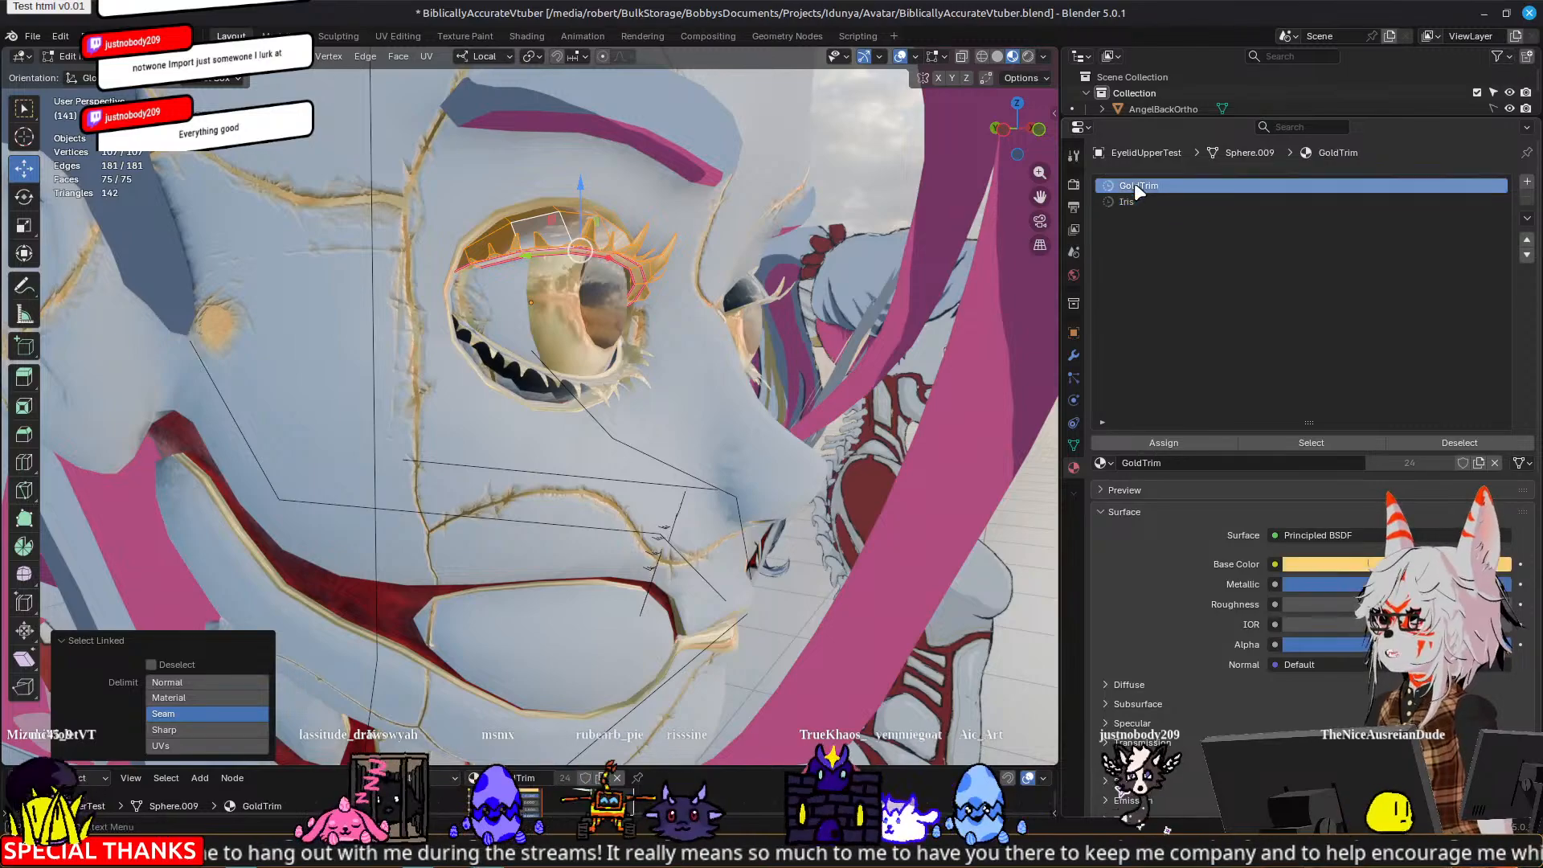
key("Tab")
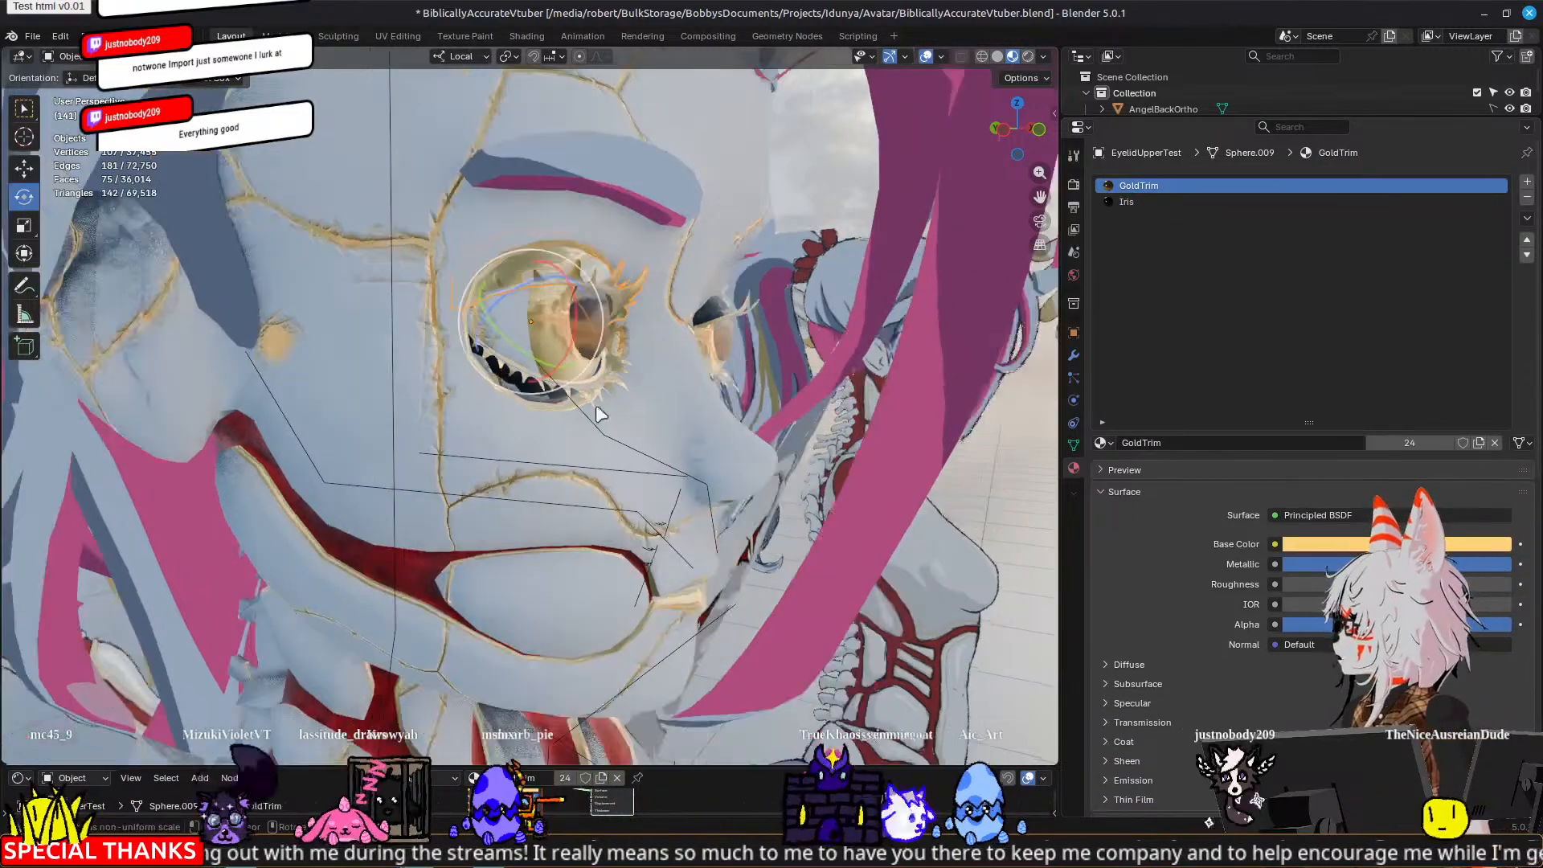
Step: Assign the GoldTrim material to all faces of EyelidLowerTest and return to Object Mode
scroll(562, 378, "up", 4)
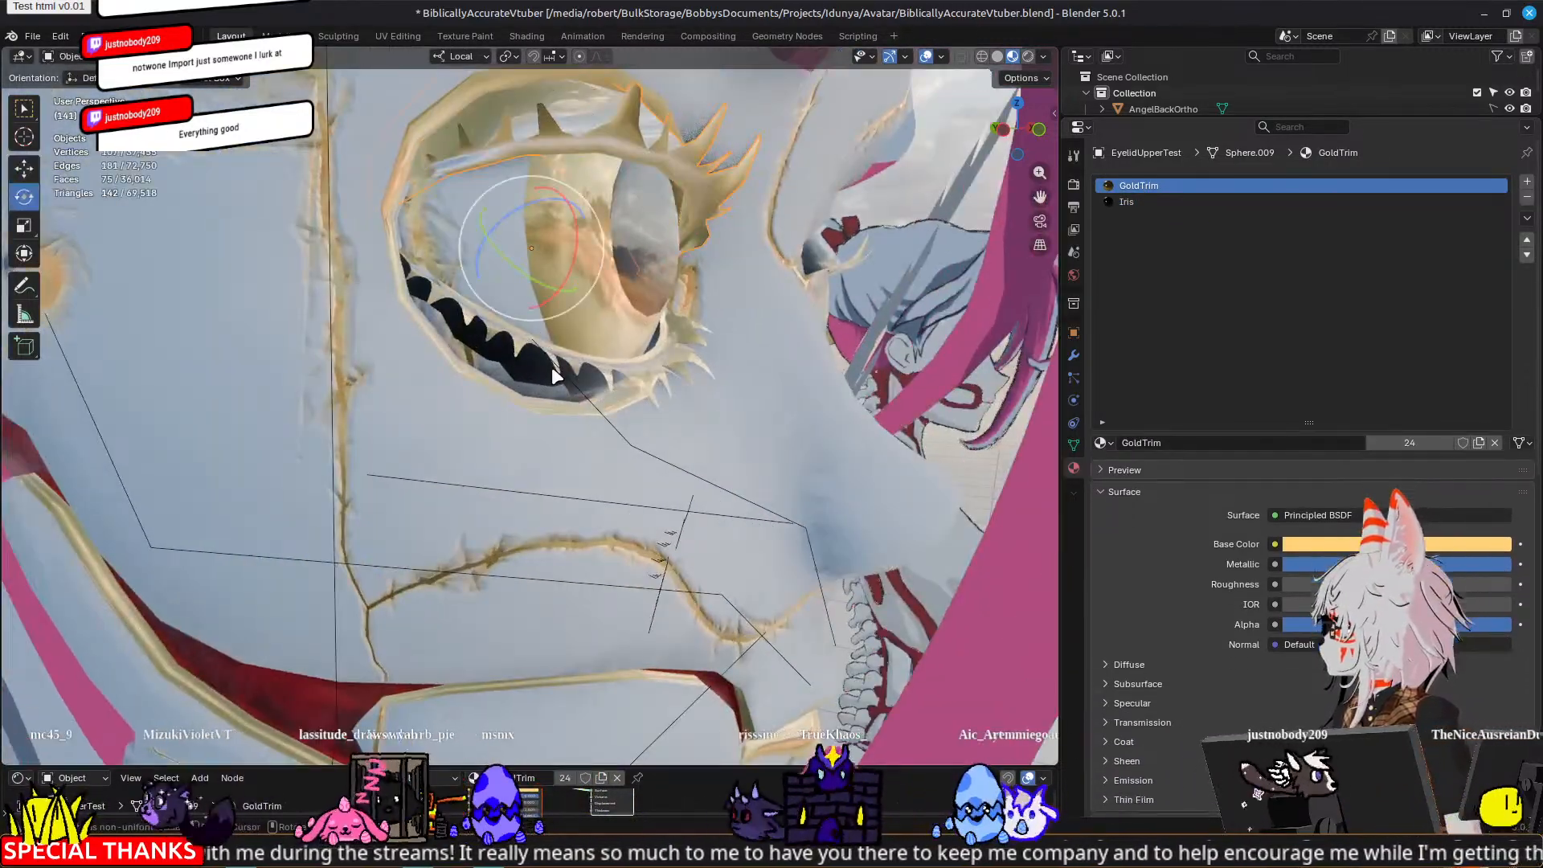
left_click(552, 366)
key("Tab")
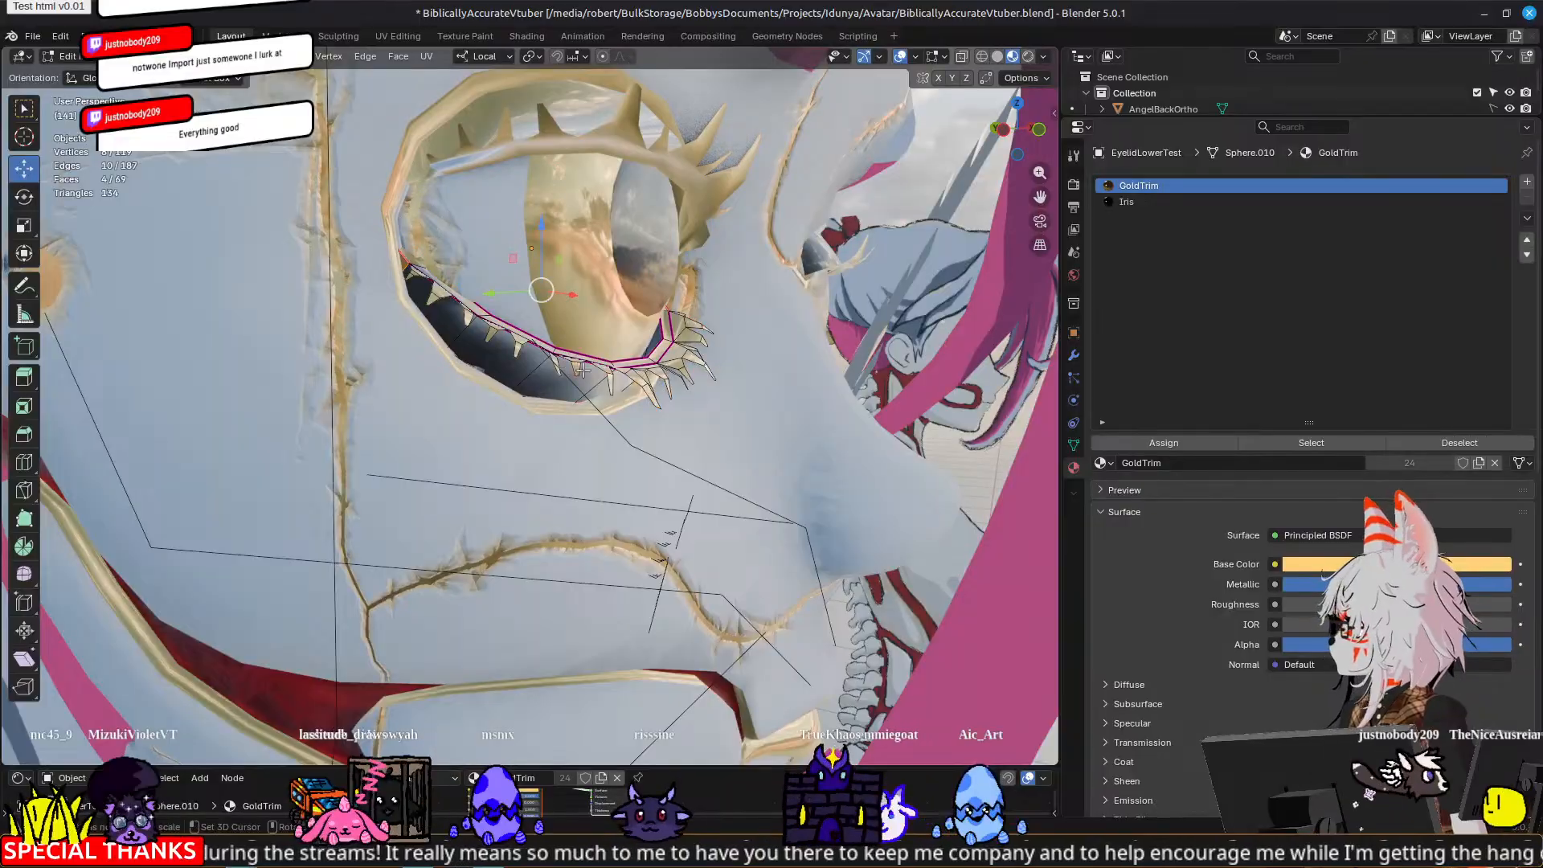
key("a")
left_click(1162, 441)
key("Tab")
Step: Assign GoldTrim to all faces of the opposite eye's lid object, EyelidLowerTest.001, and leave Edit Mode
scroll(772, 438, "down", 5)
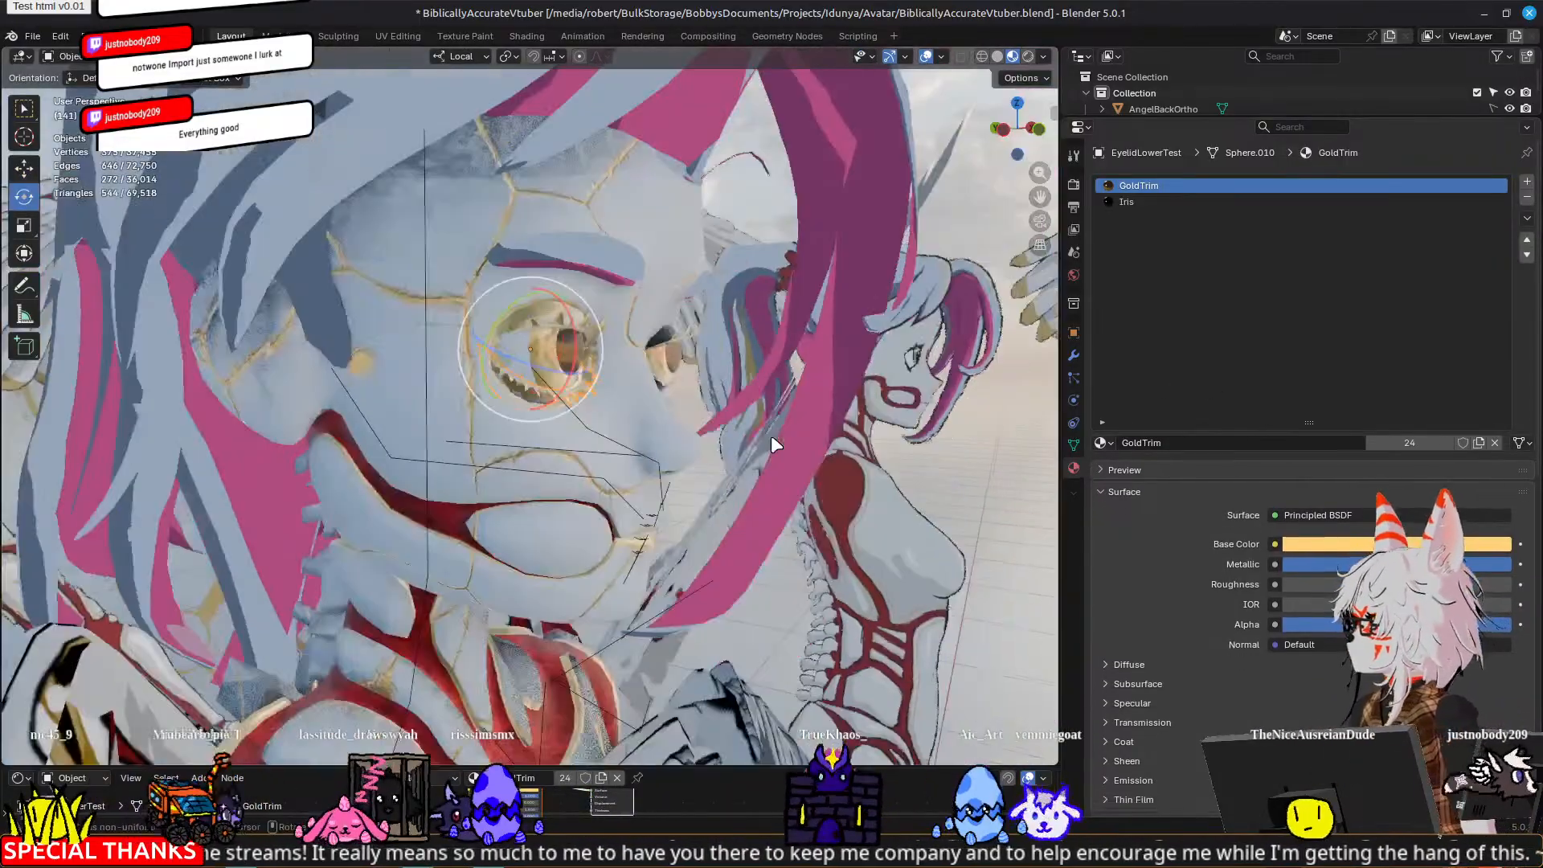
scroll(770, 435, "down", 4)
middle_click_drag(770, 438, 897, 447)
left_click(730, 314)
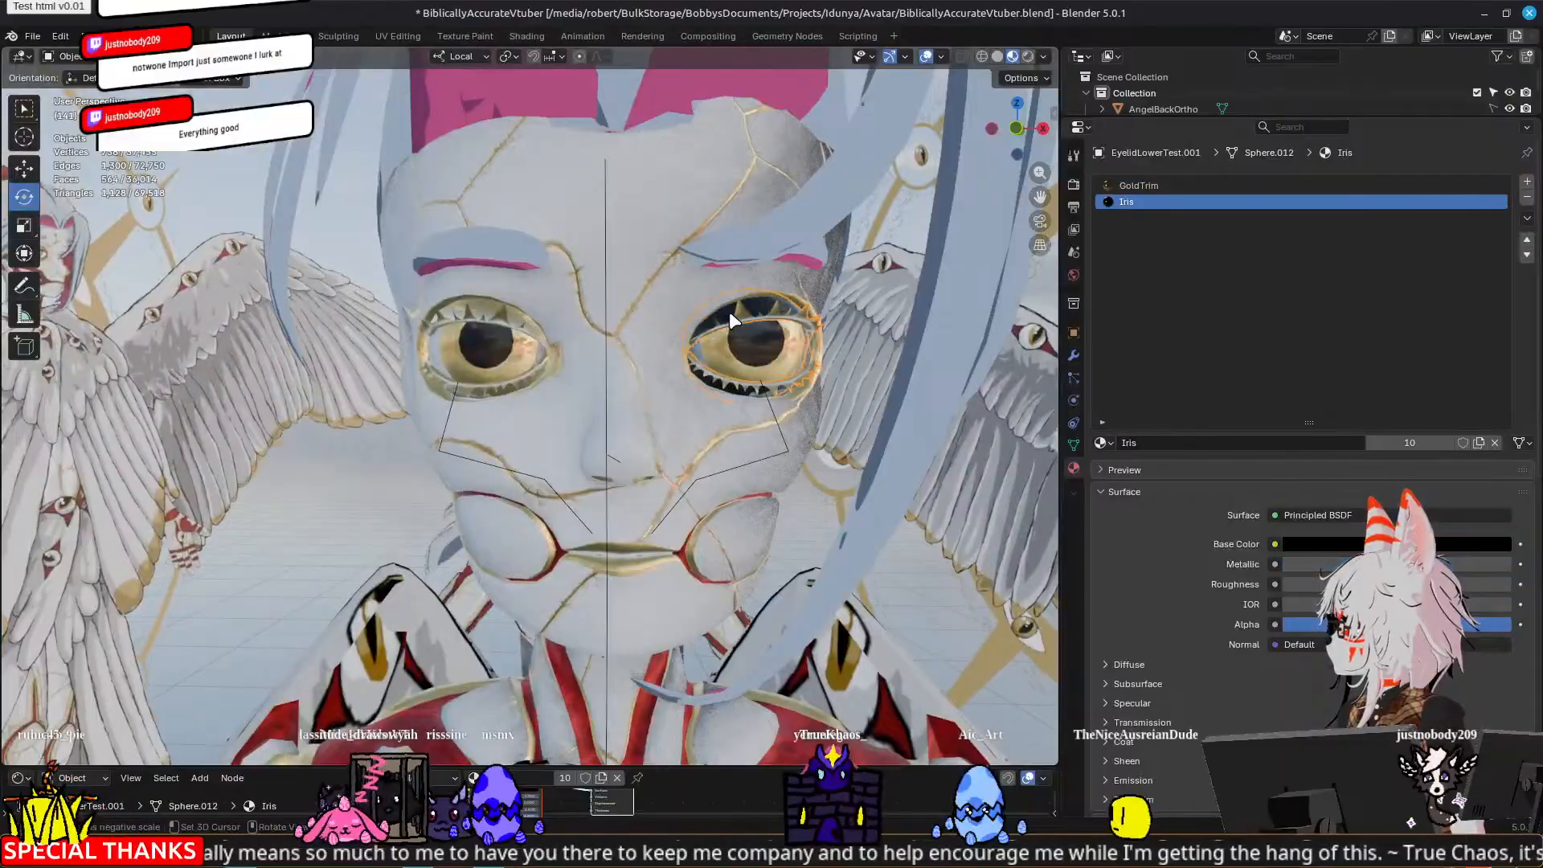
key("Tab")
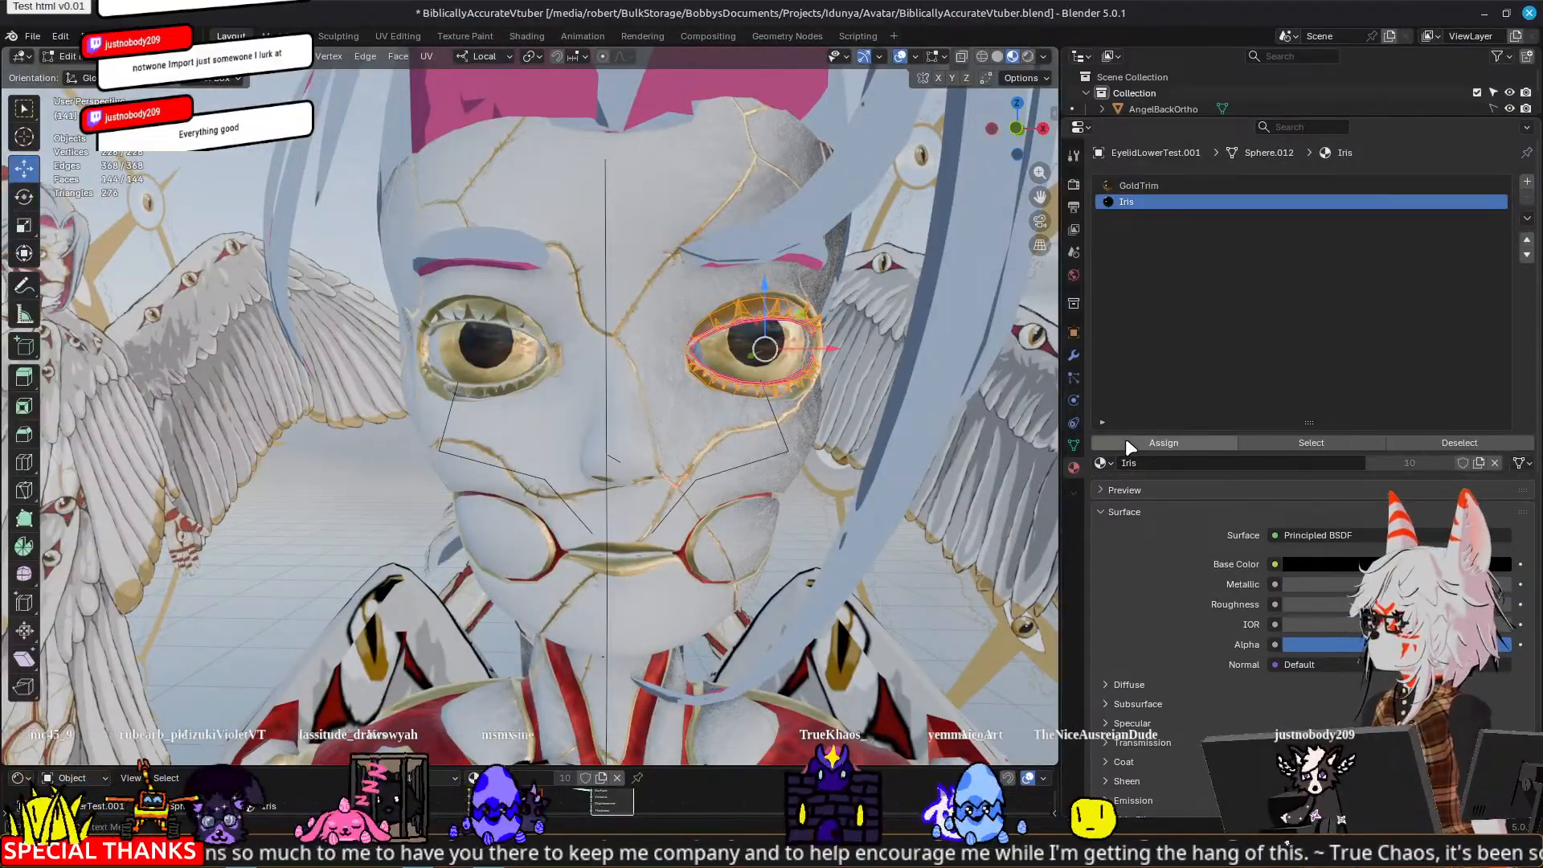
left_click(1140, 185)
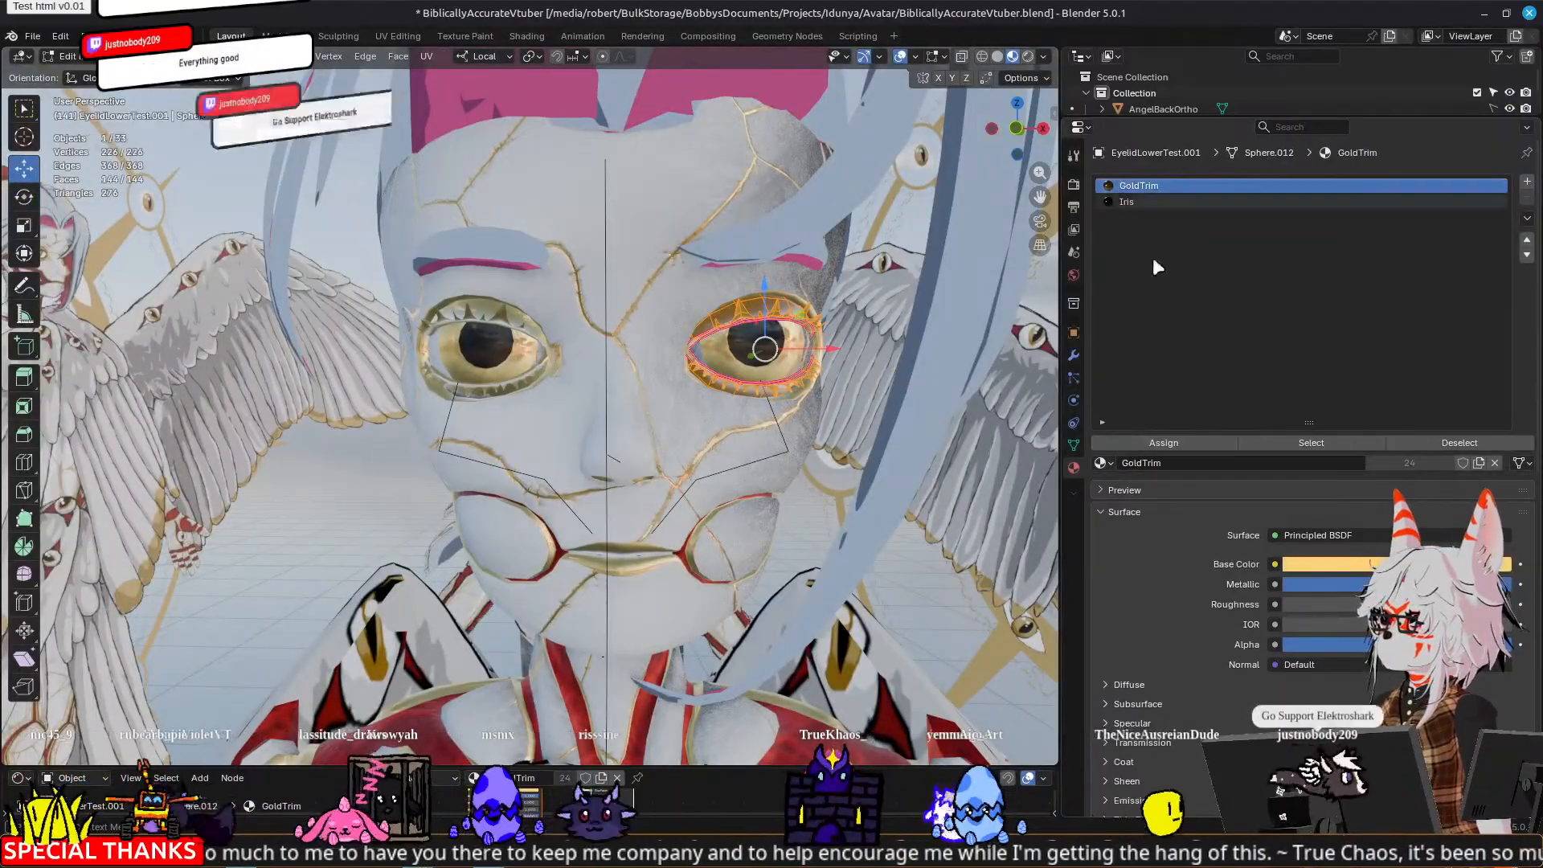
left_click(1164, 442)
key("Tab")
Step: Examine the gold eyelids on both eyes from the front and side, close up and at a distance
scroll(846, 445, "down", 5)
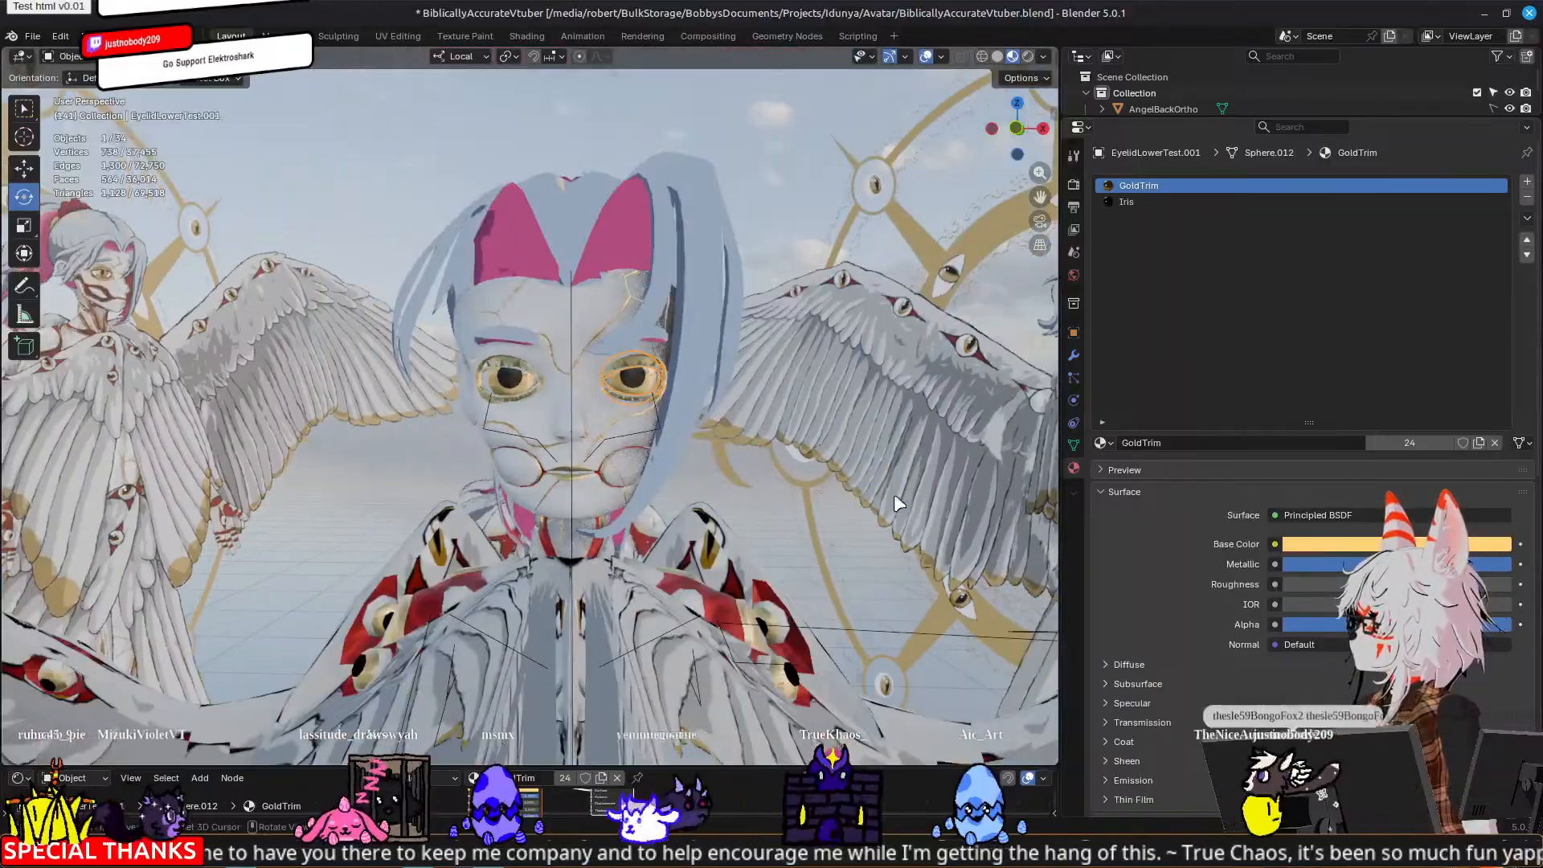
middle_click_drag(847, 445, 920, 497)
scroll(697, 514, "down", 5)
scroll(728, 451, "up", 4)
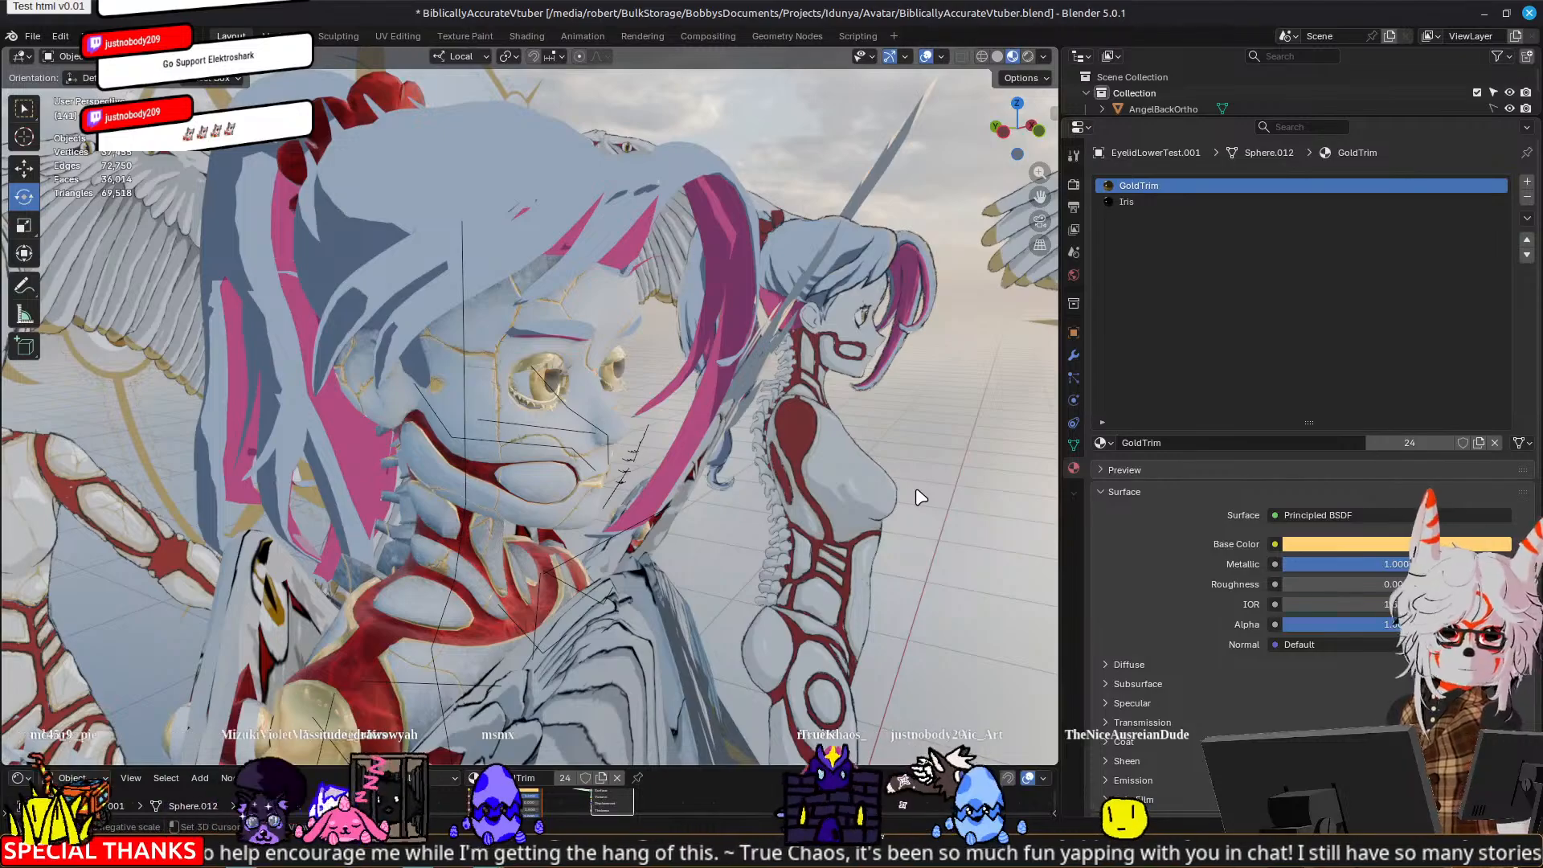
scroll(483, 447, "up", 3)
middle_click_drag(485, 447, 803, 407)
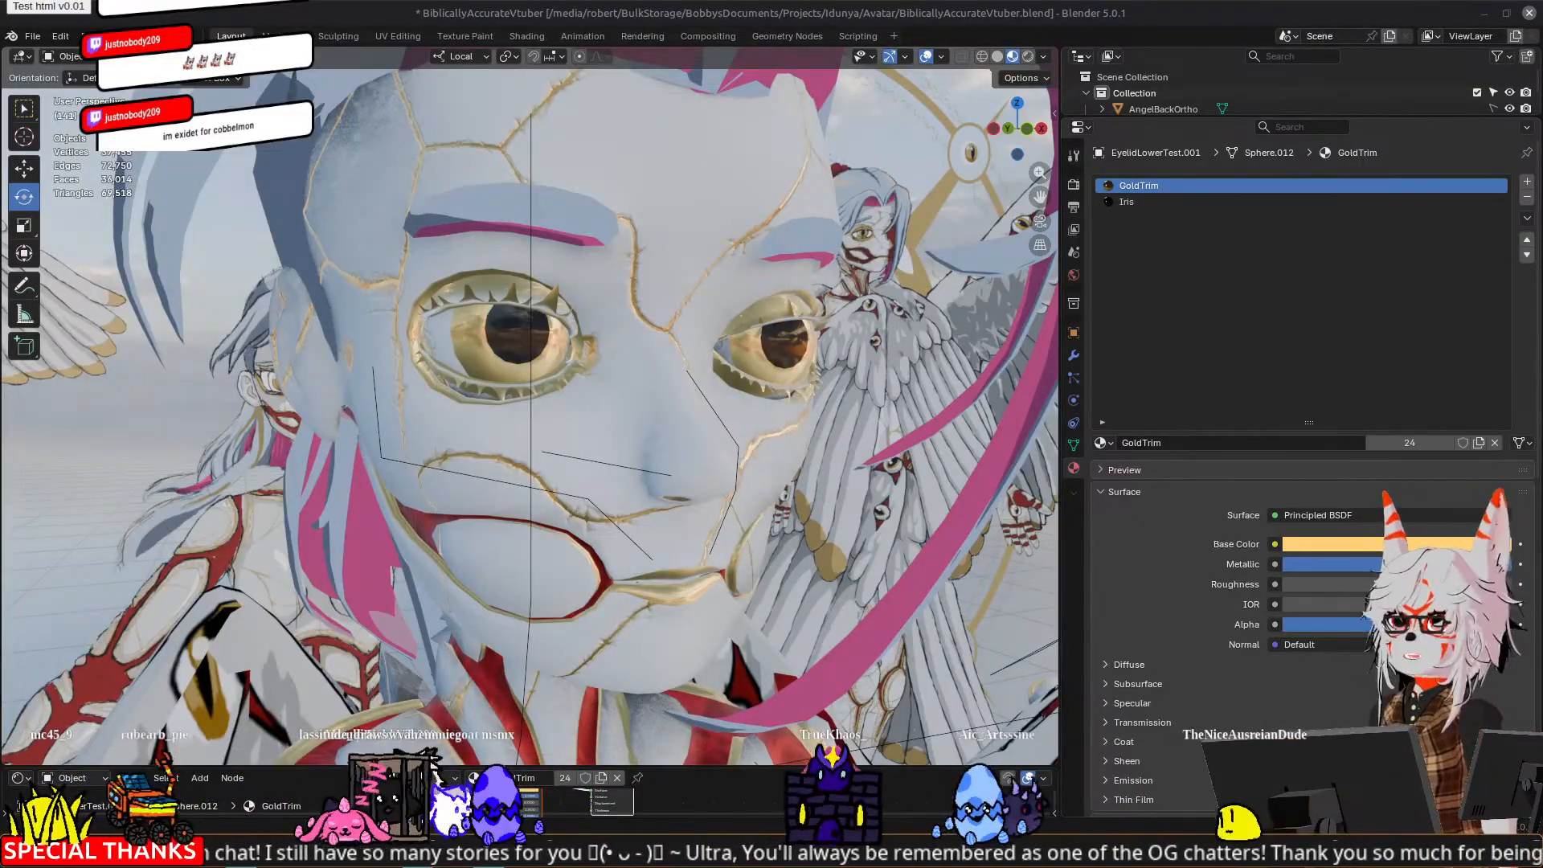
left_click(1283, 16)
middle_click_drag(580, 353, 487, 355)
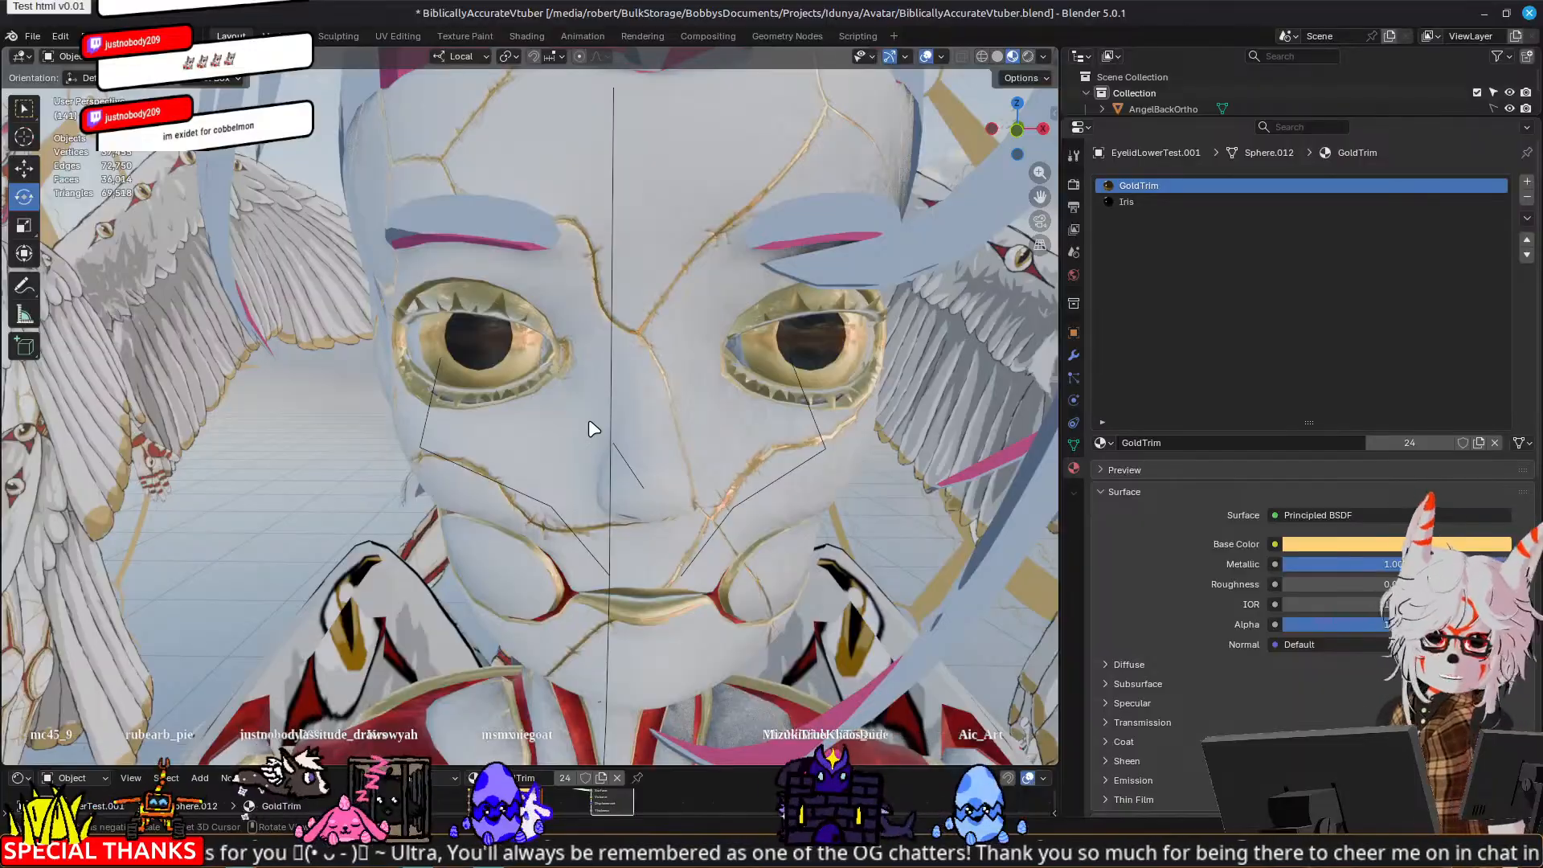
scroll(593, 428, "down", 5)
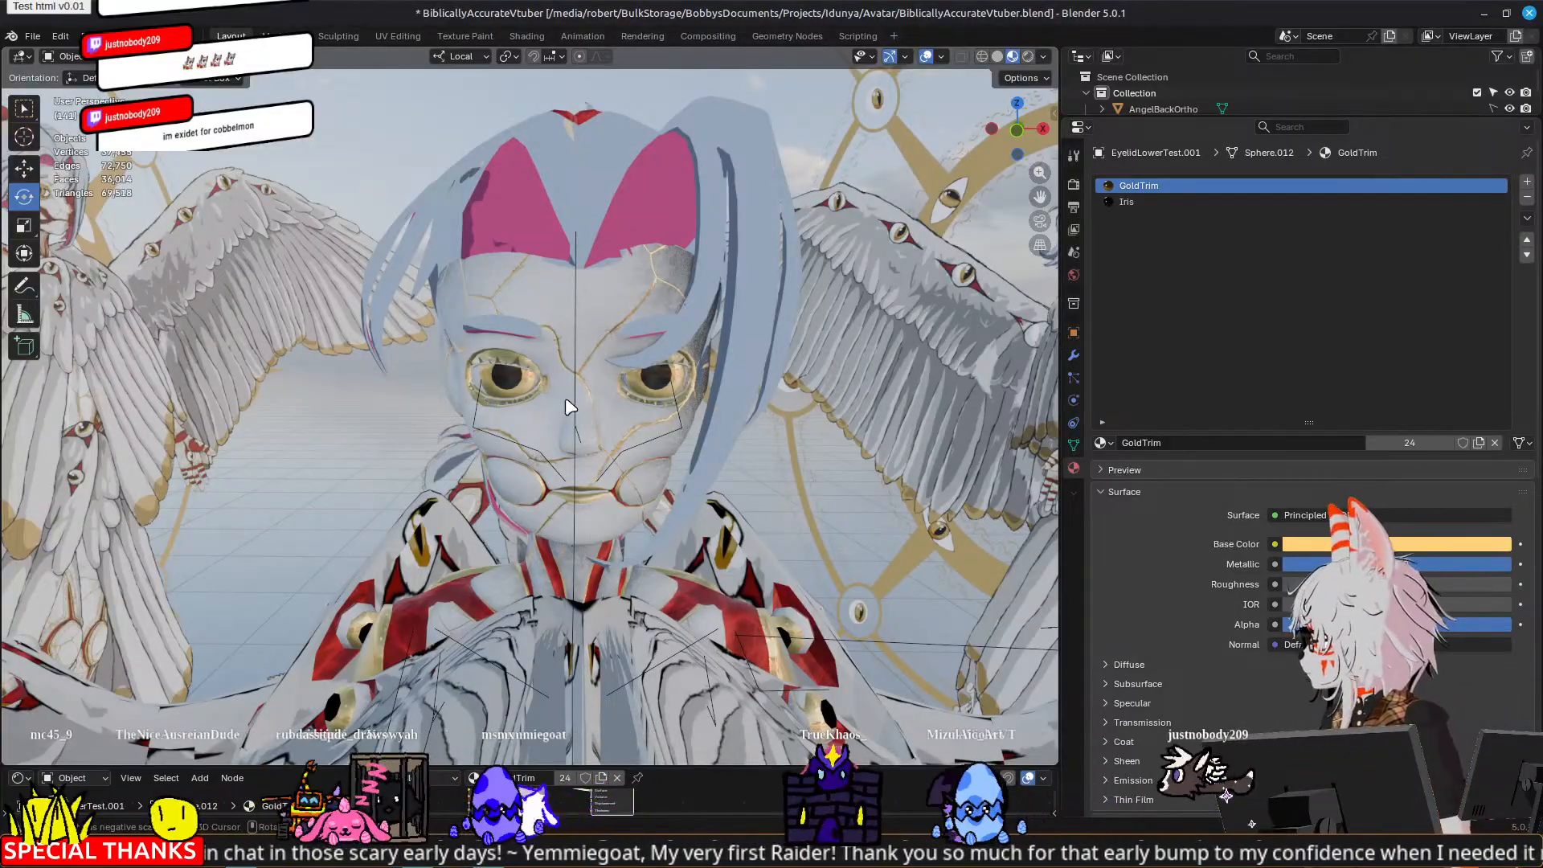
middle_click_drag(573, 409, 523, 332)
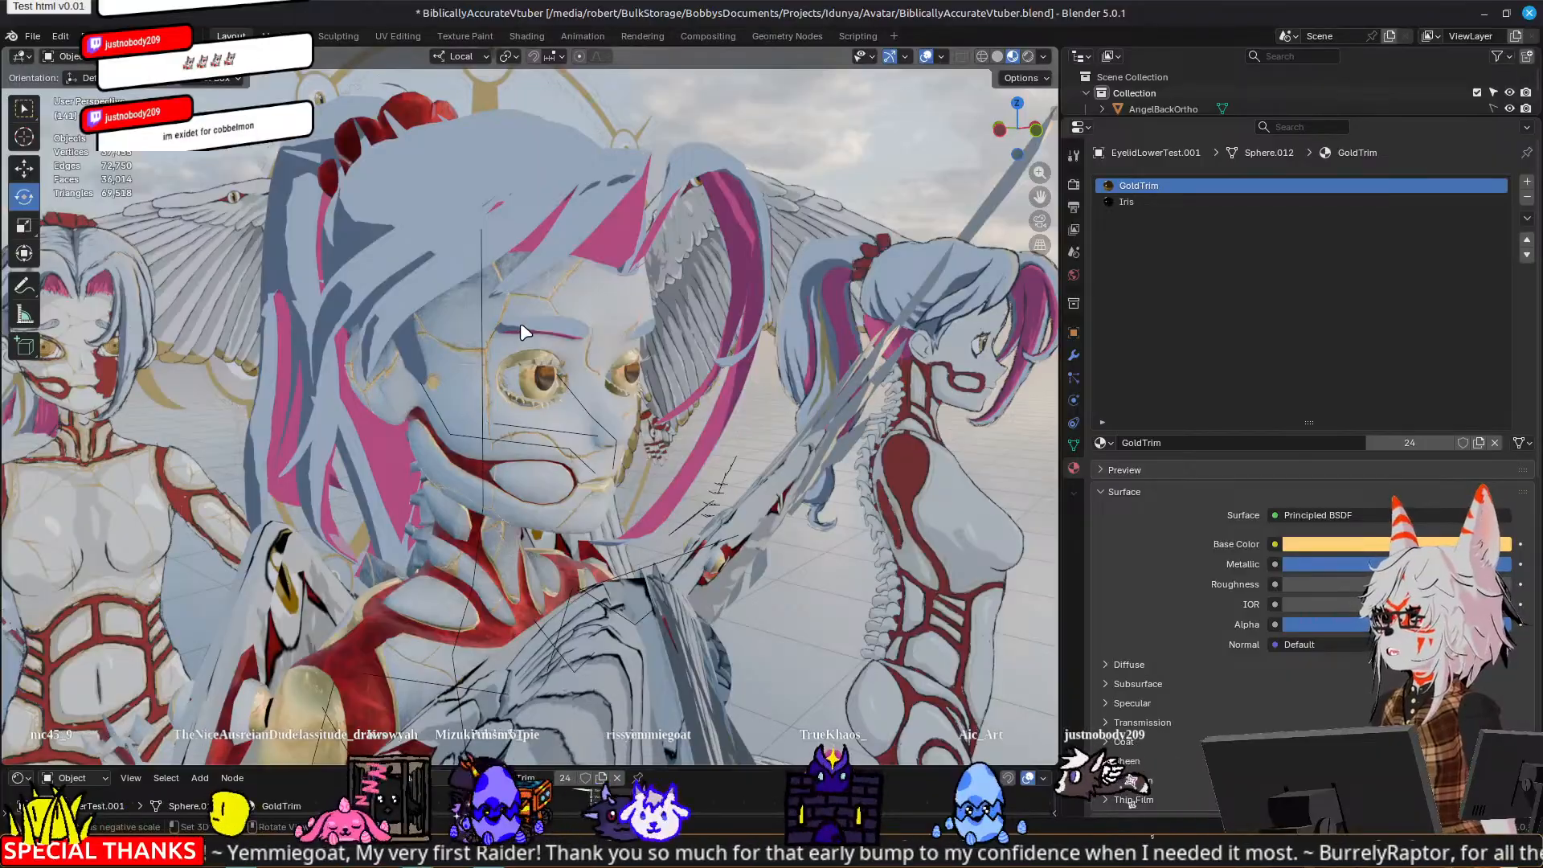
middle_click_drag(561, 301, 848, 377)
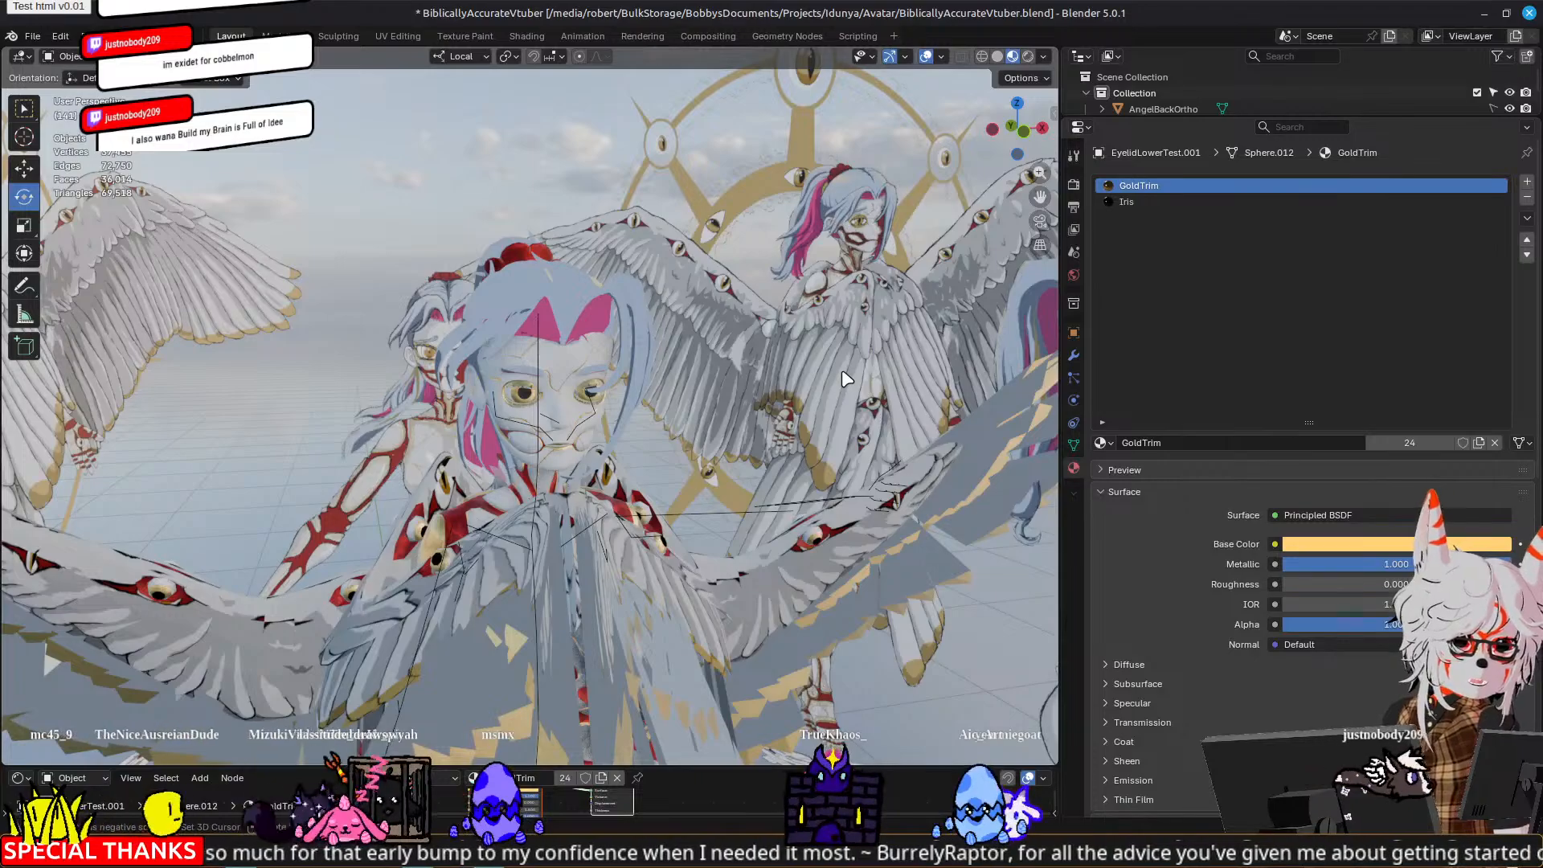
middle_click_drag(358, 373, 167, 415)
scroll(389, 366, "up", 5)
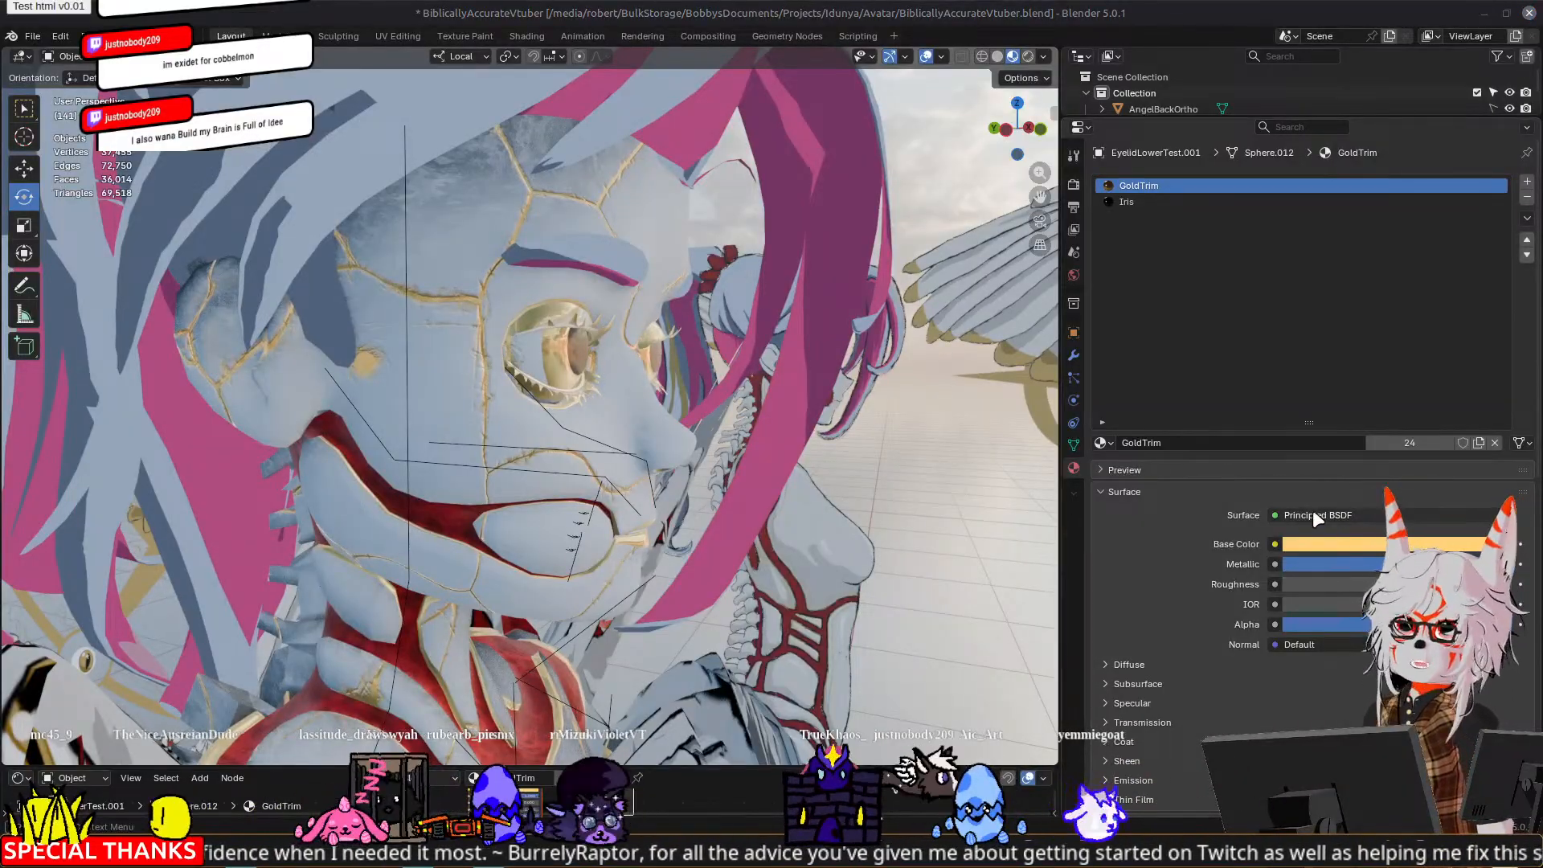
middle_click_drag(865, 359, 830, 391)
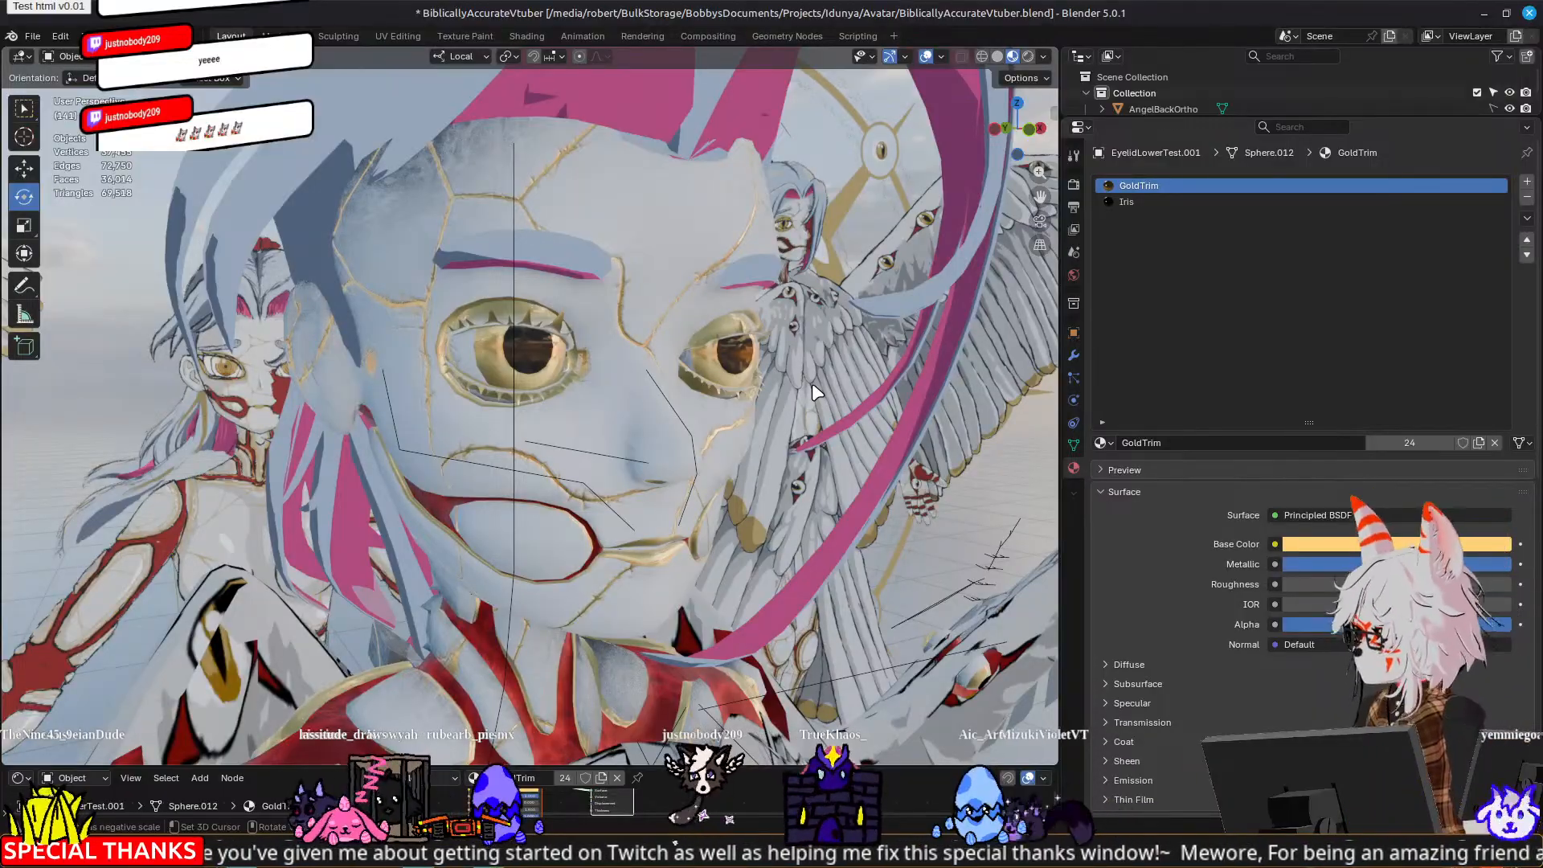
middle_click_drag(811, 383, 824, 396)
scroll(823, 395, "down", 4)
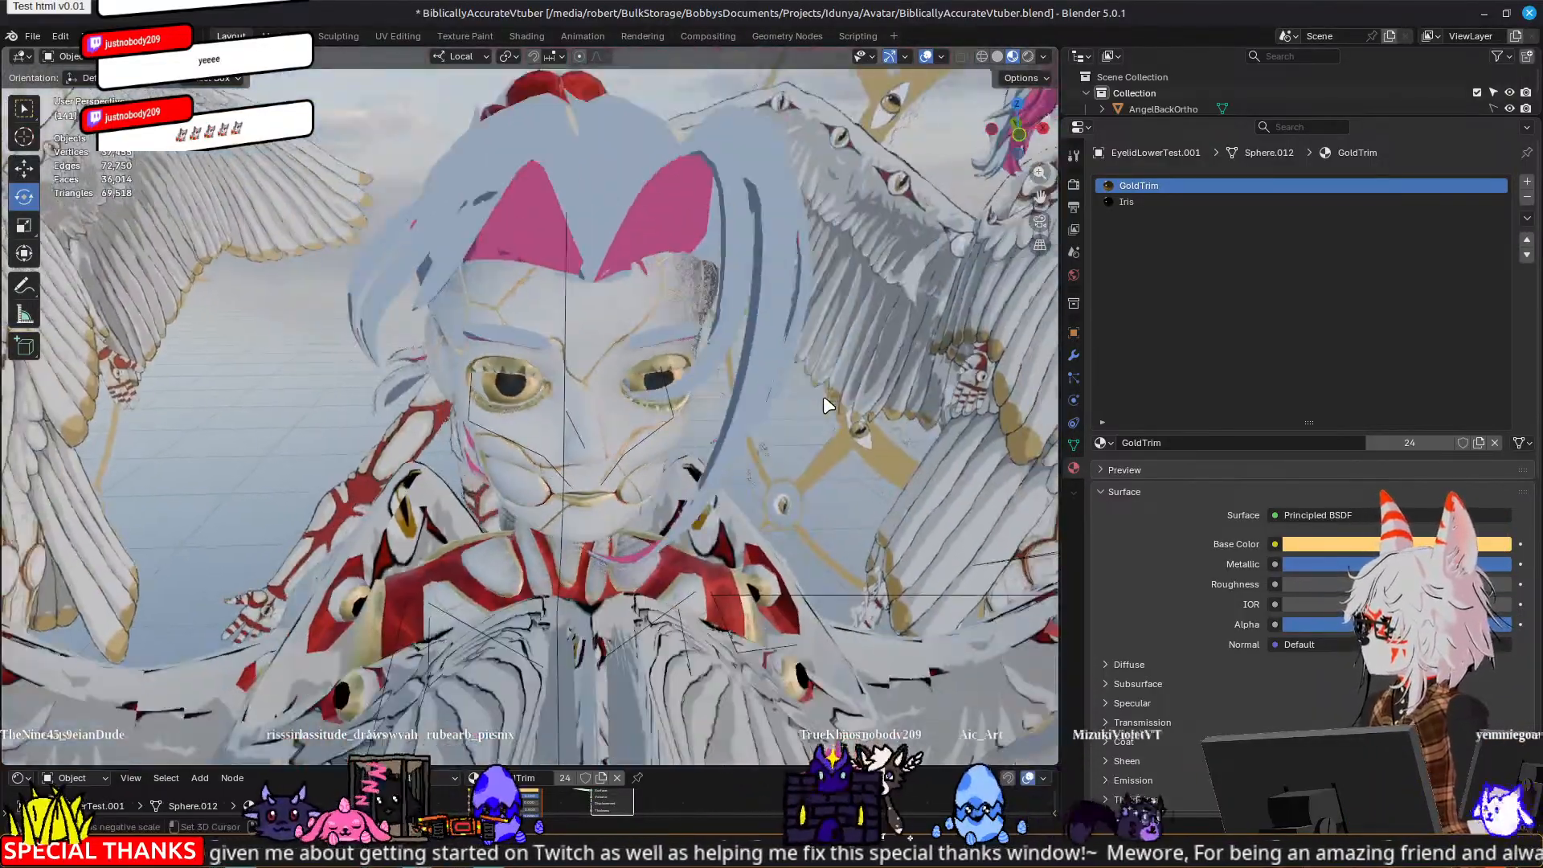
Step: Save the BiblicallyAccurateVtuber.blend file
mouse_move(353, 439)
middle_mouse_down()
mouse_move(379, 423)
mouse_move(352, 423)
middle_mouse_up()
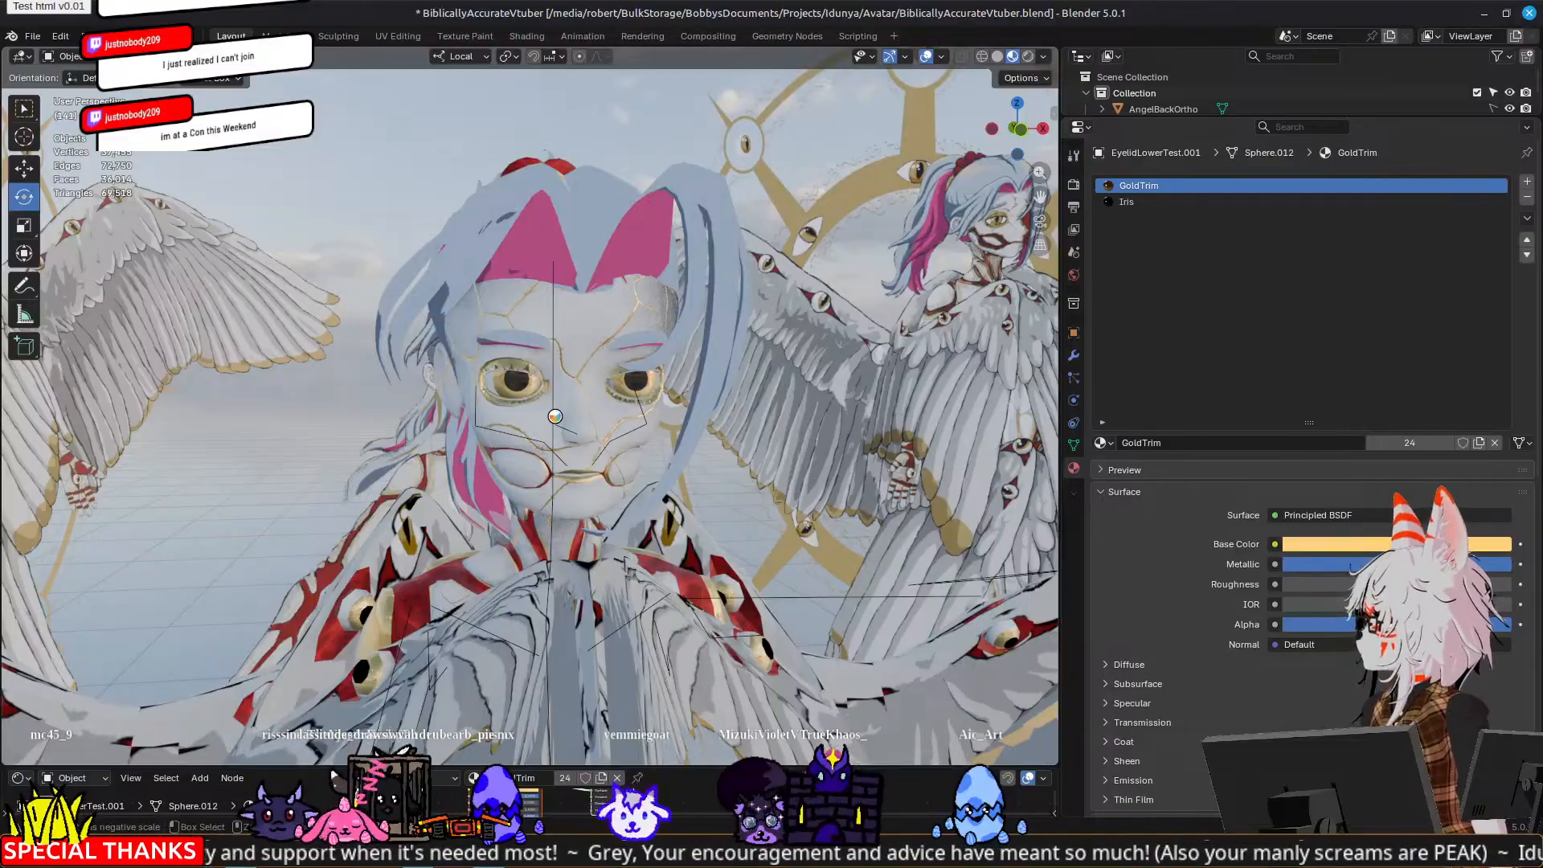
key("ctrl+s")
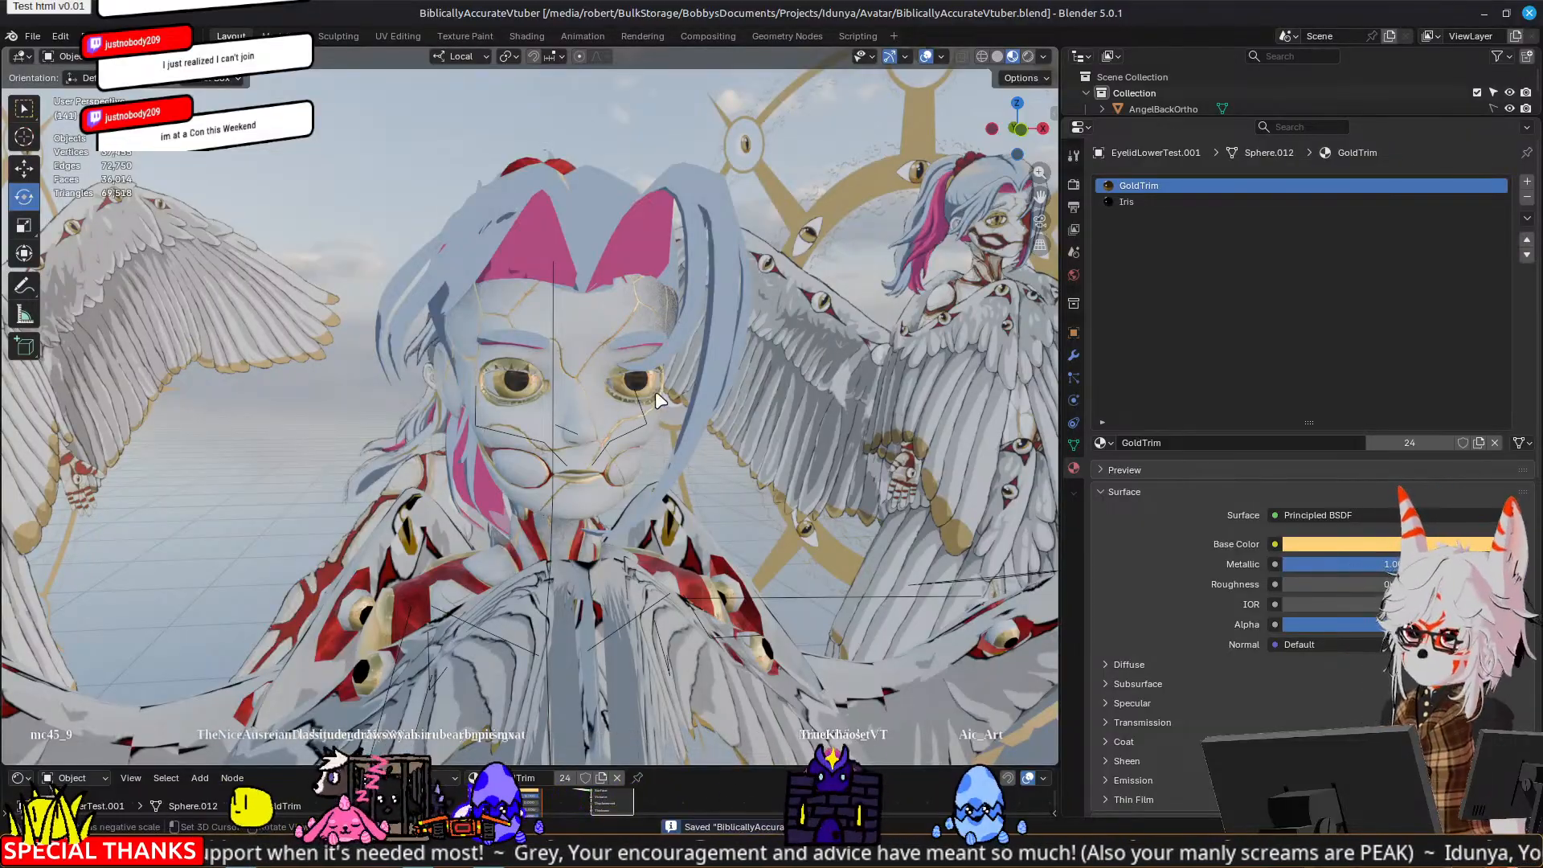